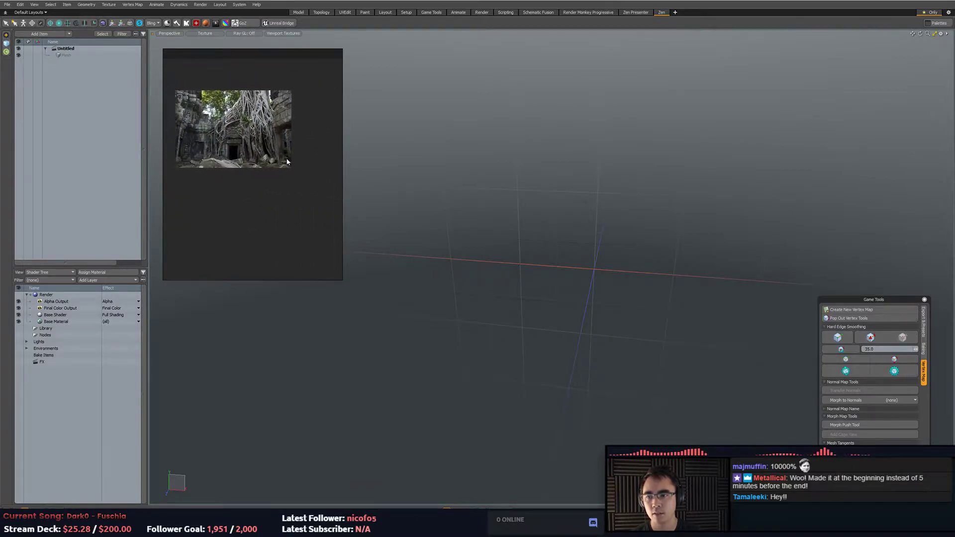
# Examine the temple reference photos closely, focusing on the carved horizontal moulding bands with round beads and petal ornaments.
pyautogui.moveTo(270, 146)
pyautogui.mouseDown()
pyautogui.moveTo(280, 158)
pyautogui.moveTo(261, 137)
pyautogui.mouseUp()
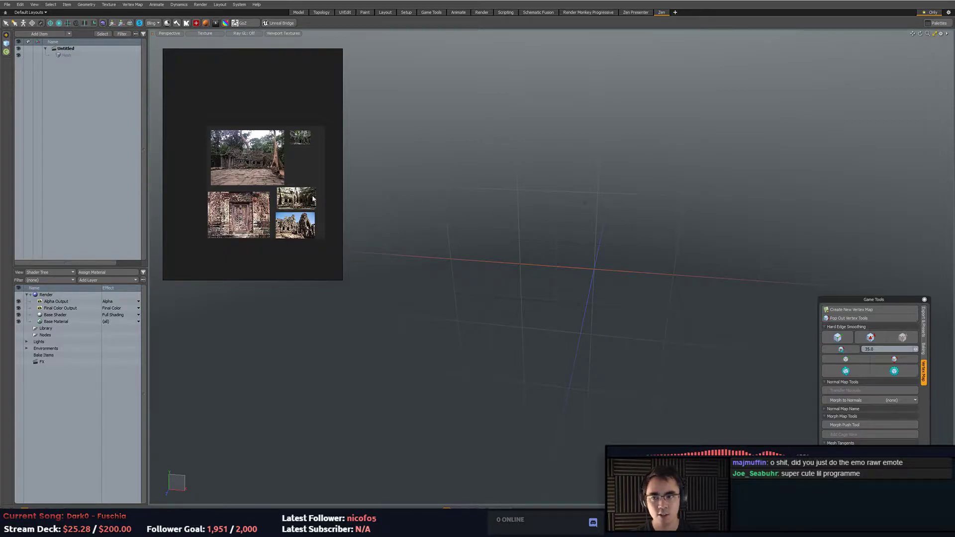
pyautogui.scroll(6, 295, 175)
pyautogui.moveTo(243, 122); pyautogui.dragTo(264, 141, button='middle')
pyautogui.moveTo(237, 189); pyautogui.dragTo(280, 125, button='middle')
pyautogui.scroll(1, 280, 125)
pyautogui.scroll(4, 258, 207)
pyautogui.moveTo(222, 219); pyautogui.dragTo(365, 123, button='middle')
pyautogui.moveTo(254, 226); pyautogui.dragTo(277, 82, button='middle')
pyautogui.moveTo(274, 210)
pyautogui.mouseDown(button='middle')
pyautogui.moveTo(277, 158)
pyautogui.moveTo(273, 205)
pyautogui.mouseUp(button='middle')
pyautogui.scroll(3, 278, 158)
pyautogui.moveTo(261, 271); pyautogui.dragTo(150, 162, button='middle')
pyautogui.moveTo(324, 182); pyautogui.dragTo(189, 139, button='middle')
pyautogui.moveTo(286, 133); pyautogui.dragTo(201, 183, button='middle')
pyautogui.moveTo(263, 199)
pyautogui.mouseDown(button='middle')
pyautogui.moveTo(254, 124)
pyautogui.moveTo(302, 141)
pyautogui.moveTo(254, 200)
pyautogui.mouseUp(button='middle')
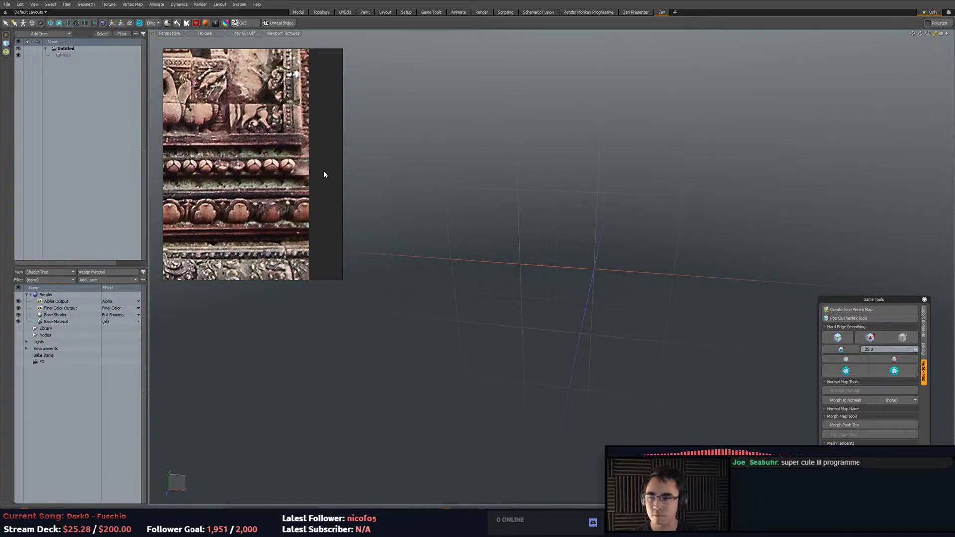
pyautogui.moveTo(220, 208); pyautogui.dragTo(249, 209, button='middle')
pyautogui.moveTo(239, 104)
pyautogui.mouseDown(button='middle')
pyautogui.moveTo(306, 124)
pyautogui.moveTo(240, 93)
pyautogui.moveTo(249, 99)
pyautogui.mouseUp(button='middle')
pyautogui.scroll(-2, 285, 156)
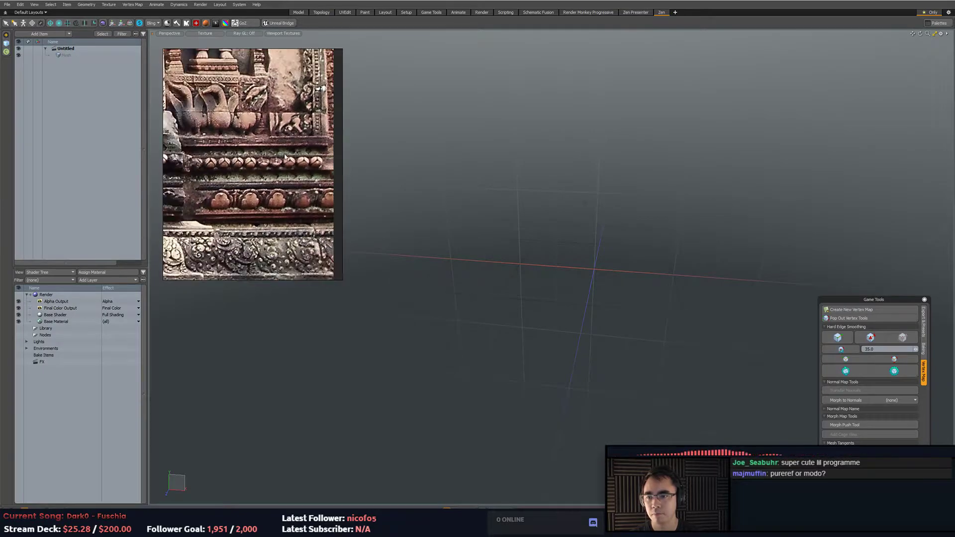
pyautogui.moveTo(300, 159); pyautogui.dragTo(315, 174, button='middle')
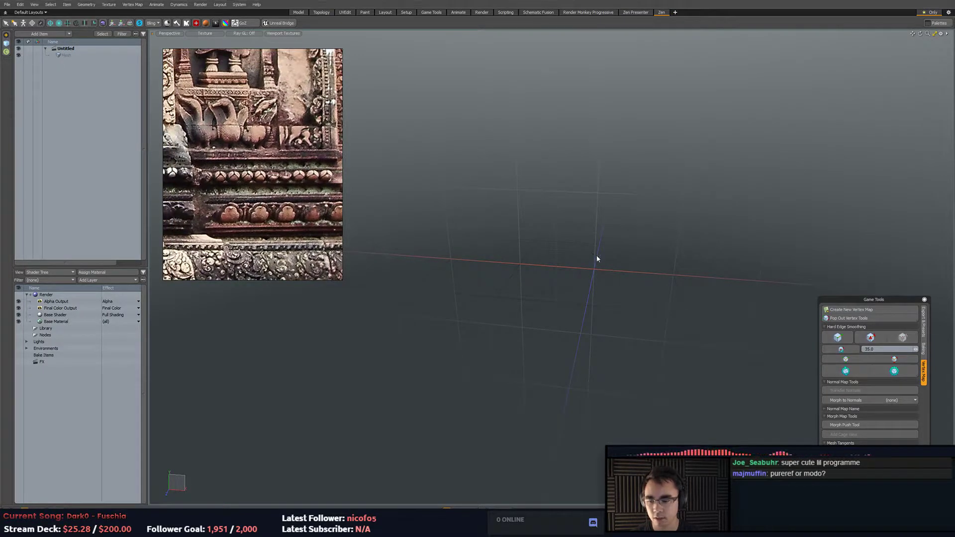
# Add a sphere mesh and rotate it so its pole faces the front.
pyautogui.keyDown('alt'); pyautogui.moveTo(572, 219); pyautogui.dragTo(598, 248); pyautogui.keyUp('alt')
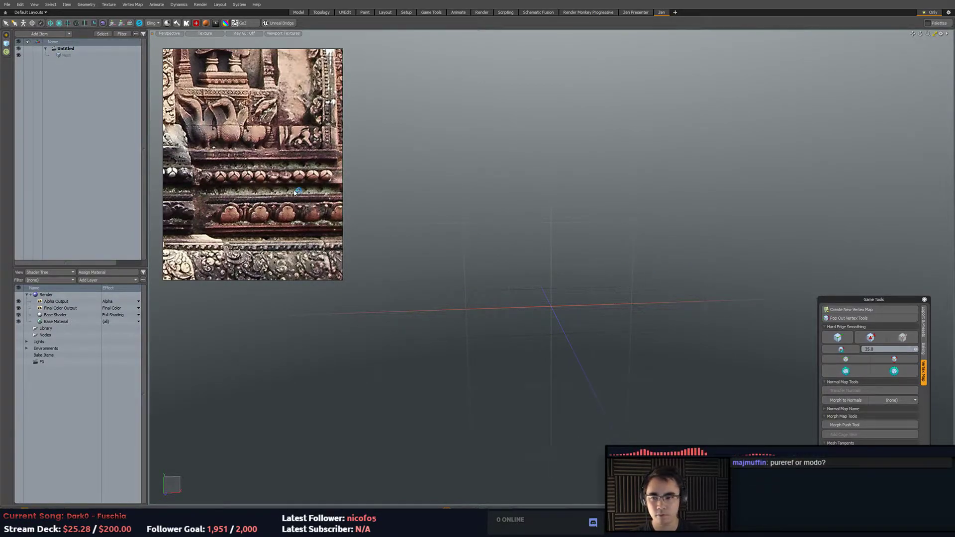
pyautogui.keyDown('alt'); pyautogui.moveTo(514, 204); pyautogui.dragTo(529, 227); pyautogui.keyUp('alt')
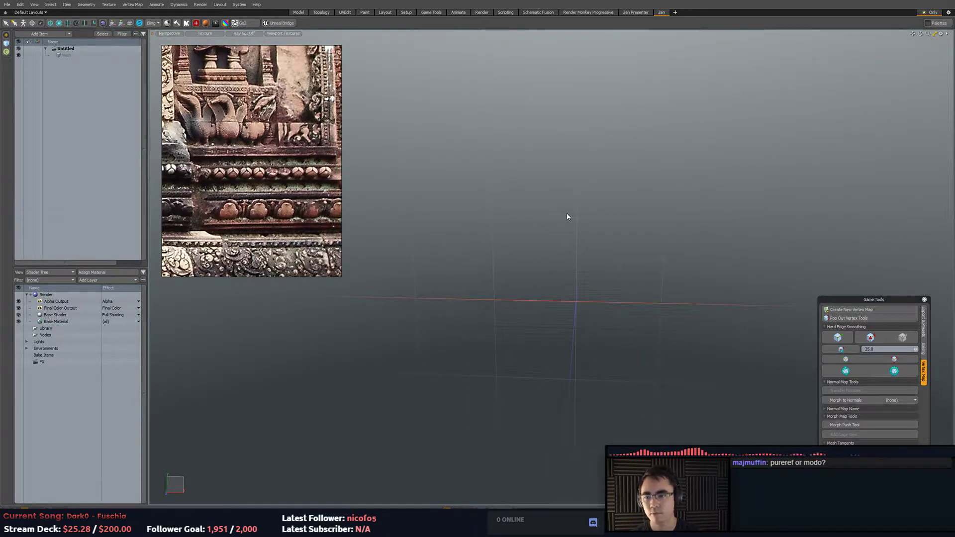
pyautogui.keyDown('alt'); pyautogui.moveTo(608, 324); pyautogui.dragTo(517, 337); pyautogui.keyUp('alt')
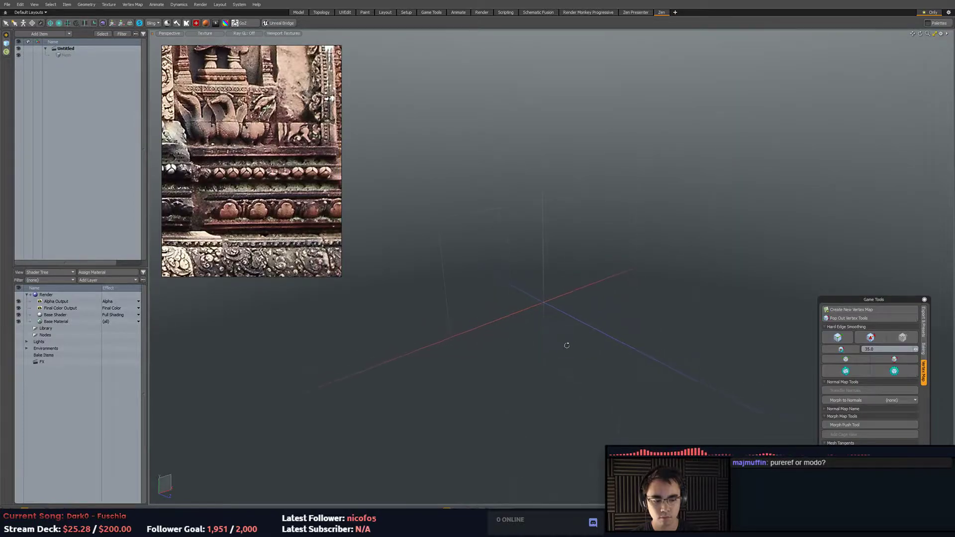
pyautogui.click(6, 44)
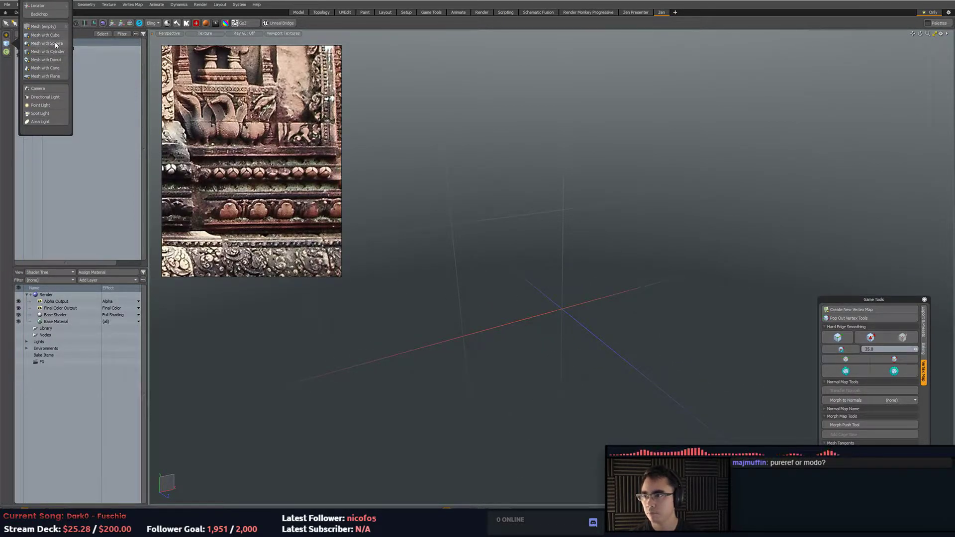
pyautogui.click(55, 45)
pyautogui.keyDown('alt'); pyautogui.moveTo(536, 229); pyautogui.dragTo(527, 281); pyautogui.keyUp('alt')
pyautogui.press('e')
pyautogui.press('q')
pyautogui.click(653, 242)
pyautogui.keyDown('alt'); pyautogui.moveTo(653, 242); pyautogui.dragTo(681, 250); pyautogui.keyUp('alt')
# Remove every other pole-to-pole edge loop from the sphere to halve its radial segments.
pyautogui.press('2')
pyautogui.doubleClick(596, 258)
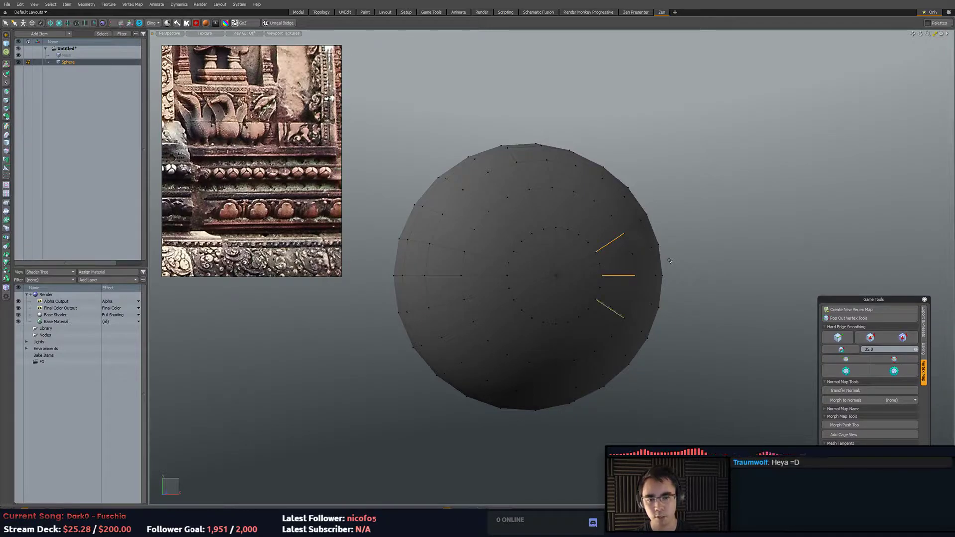
pyautogui.press('Up')
pyautogui.press('Up')
pyautogui.press('Up')
pyautogui.press('Up')
pyautogui.press('Up')
pyautogui.press('Up')
pyautogui.press('Up')
pyautogui.press('Up')
pyautogui.press('Up')
pyautogui.press('l')
pyautogui.press('BackSpace')
# Select a wedge of polygons on the upper part of the sphere, running outward from near the front pole.
pyautogui.keyDown('alt'); pyautogui.moveTo(680, 238); pyautogui.dragTo(680, 267); pyautogui.keyUp('alt')
pyautogui.press('3')
pyautogui.click(539, 231)
pyautogui.moveTo(523, 211); pyautogui.dragTo(508, 187)
pyautogui.keyDown('alt'); pyautogui.moveTo(510, 182); pyautogui.dragTo(601, 241); pyautogui.keyUp('alt')
pyautogui.keyDown('shift'); pyautogui.click(606, 310); pyautogui.keyUp('shift')
pyautogui.keyDown('shift'); pyautogui.moveTo(606, 310); pyautogui.dragTo(525, 230); pyautogui.keyUp('shift')
pyautogui.keyDown('alt'); pyautogui.moveTo(525, 230); pyautogui.dragTo(465, 241); pyautogui.keyUp('alt')
pyautogui.moveTo(588, 344)
pyautogui.keyDown('shift'); pyautogui.mouseDown()
pyautogui.moveTo(632, 242)
pyautogui.moveTo(671, 230)
pyautogui.moveTo(648, 258)
pyautogui.moveTo(663, 251)
pyautogui.moveTo(702, 260)
pyautogui.mouseUp(); pyautogui.keyUp('shift')
# Try to isolate the selected wedge by inverting the selection and deleting the rest of the sphere.
pyautogui.press('[')
pyautogui.press('Delete')
pyautogui.doubleClick(623, 224)
pyautogui.click(628, 276)
pyautogui.moveTo(645, 275)
pyautogui.mouseDown()
pyautogui.moveTo(617, 331)
pyautogui.moveTo(658, 332)
pyautogui.mouseUp()
pyautogui.moveTo(684, 219)
pyautogui.keyDown('alt'); pyautogui.mouseDown()
pyautogui.moveTo(751, 228)
pyautogui.moveTo(800, 256)
pyautogui.moveTo(554, 261)
pyautogui.mouseUp(); pyautogui.keyUp('alt')
pyautogui.click(722, 226)
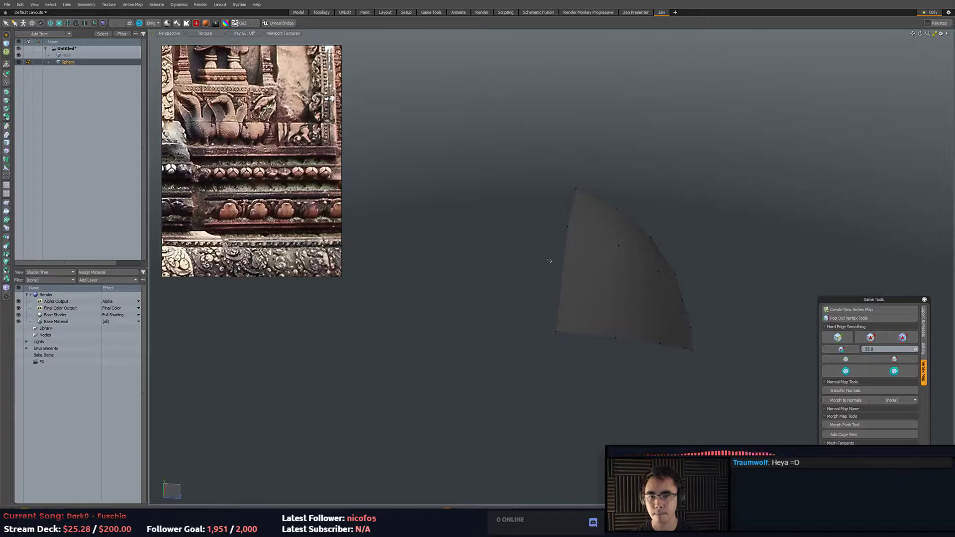
pyautogui.hotkey('ctrl', 'z')
pyautogui.hotkey('ctrl', 'z')
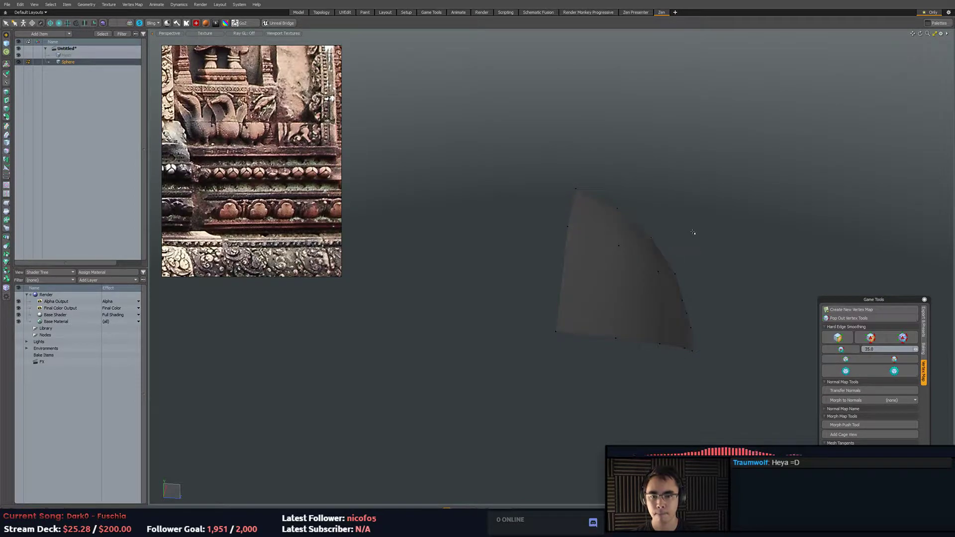
pyautogui.hotkey('ctrl', 'z')
# Extend the polygon selection to a wider cap across the sphere's upper half.
pyautogui.press('[')
pyautogui.press('[')
pyautogui.keyDown('shift'); pyautogui.moveTo(544, 205); pyautogui.dragTo(531, 259); pyautogui.keyUp('shift')
pyautogui.keyDown('alt'); pyautogui.moveTo(531, 259); pyautogui.dragTo(413, 242); pyautogui.keyUp('alt')
pyautogui.keyDown('shift'); pyautogui.click(605, 225); pyautogui.keyUp('shift')
pyautogui.keyDown('shift'); pyautogui.click(626, 203); pyautogui.keyUp('shift')
pyautogui.keyDown('shift'); pyautogui.moveTo(467, 193); pyautogui.dragTo(550, 179); pyautogui.keyUp('shift')
pyautogui.keyDown('alt'); pyautogui.moveTo(610, 212); pyautogui.dragTo(612, 192); pyautogui.keyUp('alt')
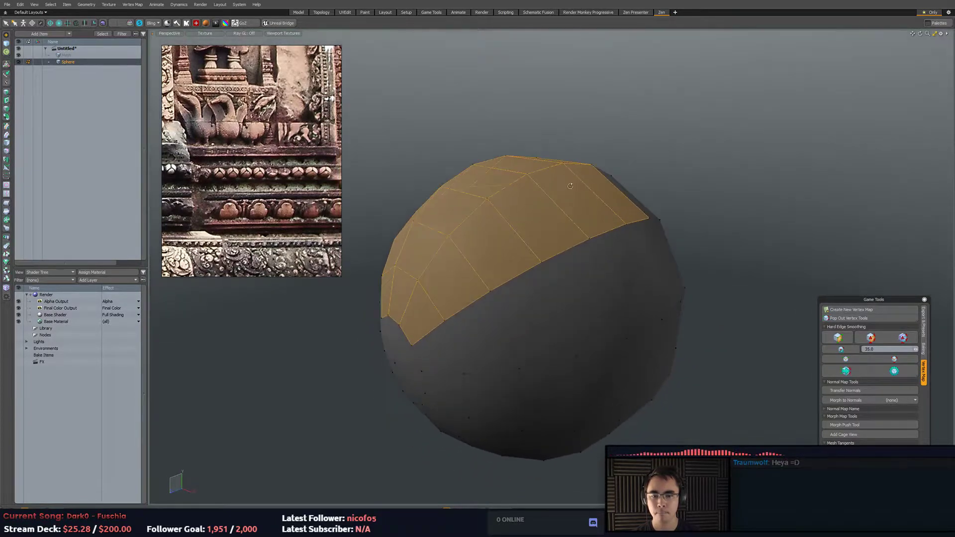
# Add two loop slices through the sphere, one along the lower border of the cap on each side.
pyautogui.press('Escape')
pyautogui.hotkey('alt', 'c')
pyautogui.click(567, 300)
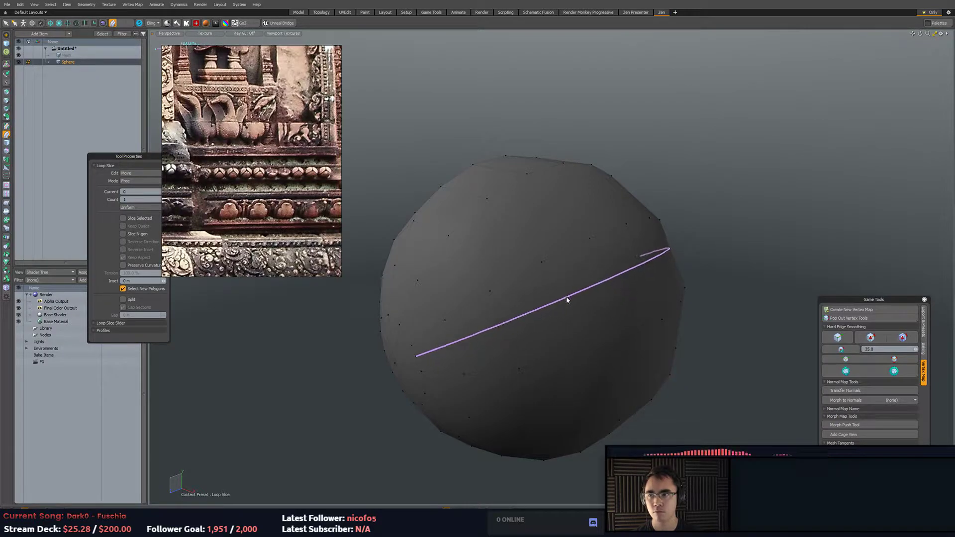
pyautogui.press('space')
pyautogui.keyDown('alt'); pyautogui.moveTo(566, 300); pyautogui.dragTo(614, 257); pyautogui.keyUp('alt')
pyautogui.hotkey('alt', 'c')
pyautogui.click(536, 279)
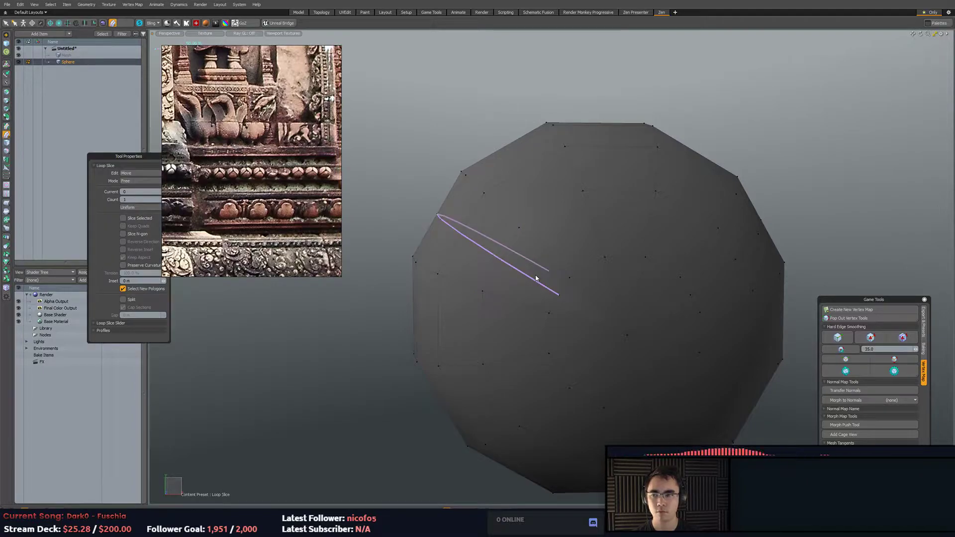
pyautogui.press('space')
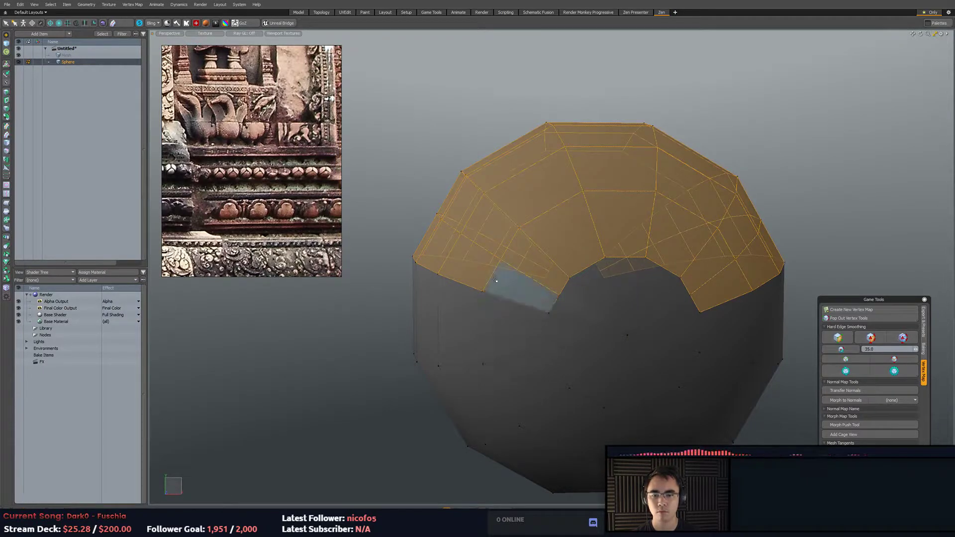
# Deselect the polygons below the new slices on both sides of the cap selection.
pyautogui.keyDown('ctrl'); pyautogui.click(565, 273); pyautogui.keyUp('ctrl')
pyautogui.keyDown('alt'); pyautogui.moveTo(473, 264); pyautogui.dragTo(702, 264); pyautogui.keyUp('alt')
pyautogui.moveTo(712, 248)
pyautogui.keyDown('ctrl'); pyautogui.mouseDown()
pyautogui.moveTo(499, 252)
pyautogui.moveTo(597, 262)
pyautogui.moveTo(613, 253)
pyautogui.moveTo(594, 293)
pyautogui.moveTo(616, 321)
pyautogui.moveTo(592, 314)
pyautogui.moveTo(571, 358)
pyautogui.moveTo(619, 356)
pyautogui.moveTo(686, 322)
pyautogui.moveTo(658, 343)
pyautogui.moveTo(594, 324)
pyautogui.mouseUp(); pyautogui.keyUp('ctrl')
# Use Edge Slice to continue both diagonal slices from the cap's lower corners to the sphere's front pole.
pyautogui.press('c')
pyautogui.press('space')
pyautogui.click(534, 311)
pyautogui.hotkey('ctrl', 'z')
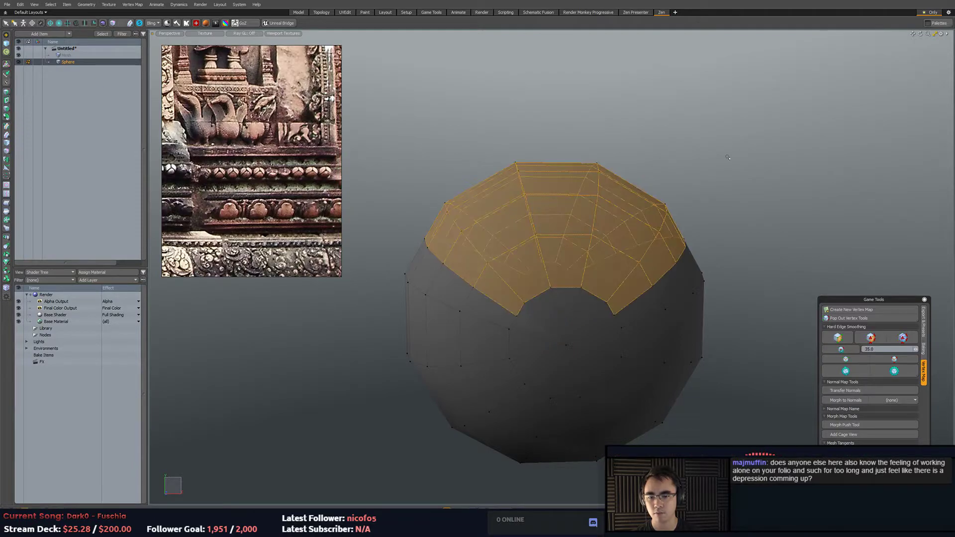
pyautogui.press('2')
pyautogui.press('c')
pyautogui.click(517, 316)
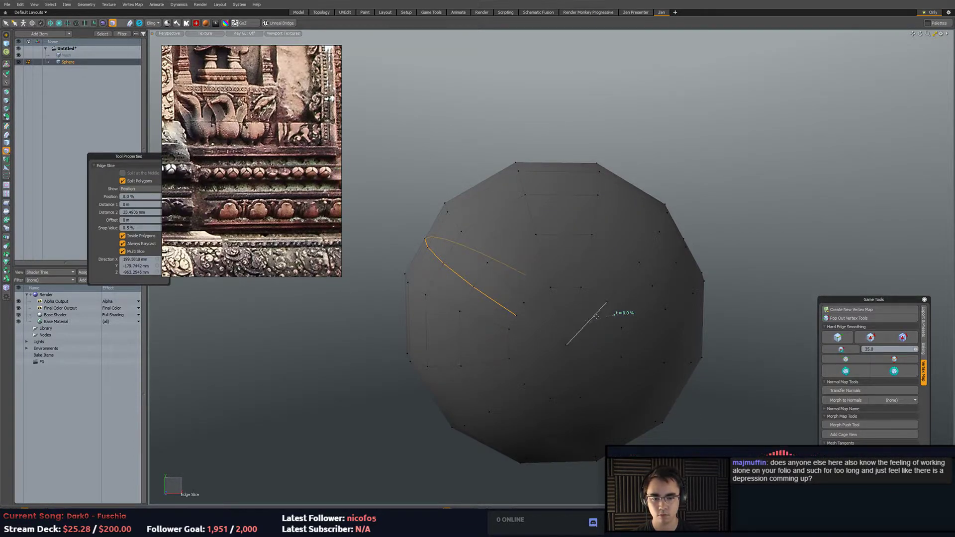
pyautogui.press('space')
# Add the pole triangles between the cuts to the selection and delete all polygons outside the pointed cap.
pyautogui.press('3')
pyautogui.moveTo(631, 291)
pyautogui.keyDown('shift'); pyautogui.mouseDown()
pyautogui.moveTo(582, 314)
pyautogui.moveTo(509, 296)
pyautogui.mouseUp(); pyautogui.keyUp('shift')
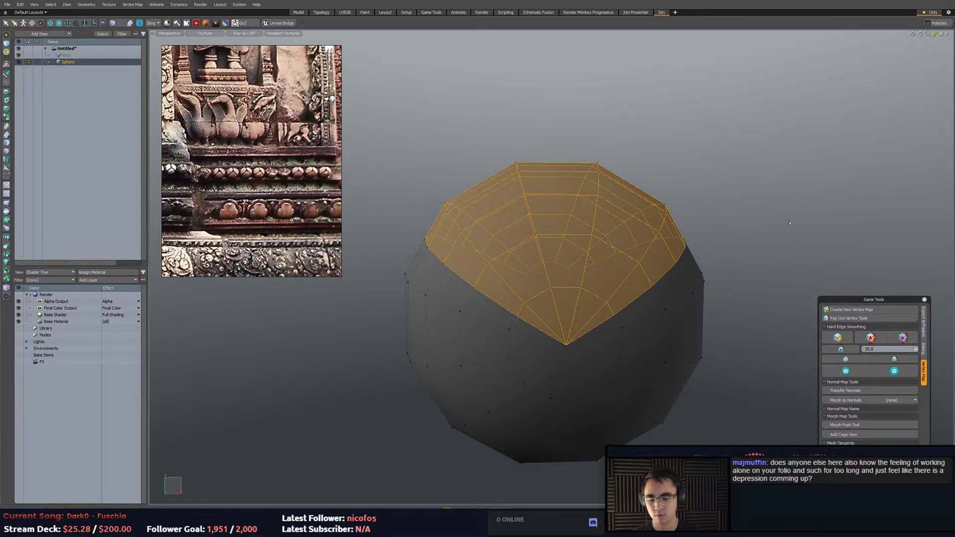
pyautogui.press('[')
pyautogui.press('Delete')
# Select all polygons of the remaining curved shell.
pyautogui.keyDown('alt'); pyautogui.moveTo(838, 195); pyautogui.dragTo(747, 264); pyautogui.keyUp('alt')
pyautogui.click(547, 245)
pyautogui.doubleClick(581, 256)
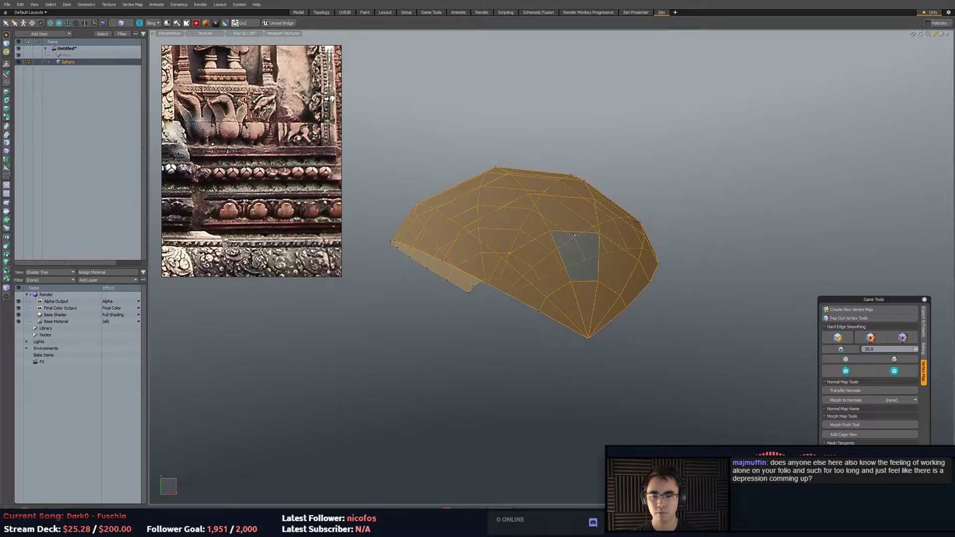
pyautogui.keyDown('alt'); pyautogui.moveTo(670, 248); pyautogui.dragTo(682, 261); pyautogui.keyUp('alt')
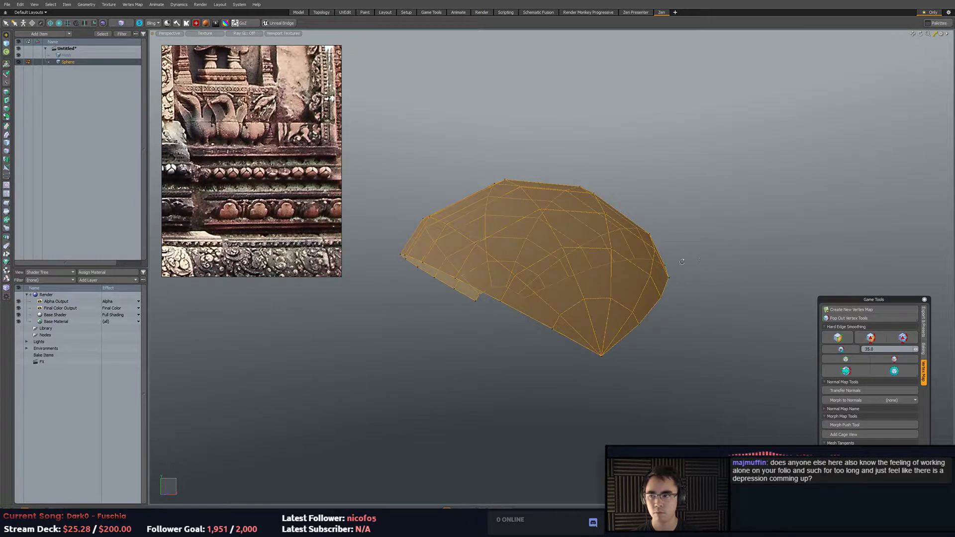
# Try to thicken the whole shell and check its shape with smoothed subdivision from below.
pyautogui.click(6, 100)
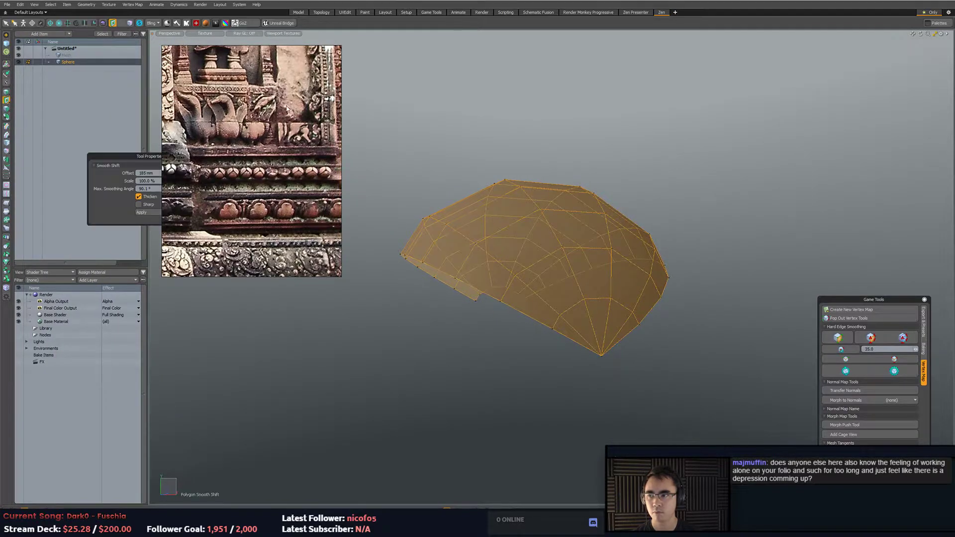
pyautogui.keyDown('alt'); pyautogui.moveTo(475, 133); pyautogui.dragTo(503, 145); pyautogui.keyUp('alt')
pyautogui.click(500, 238)
pyautogui.moveTo(499, 238); pyautogui.dragTo(535, 251)
pyautogui.press('q')
pyautogui.doubleClick(563, 240)
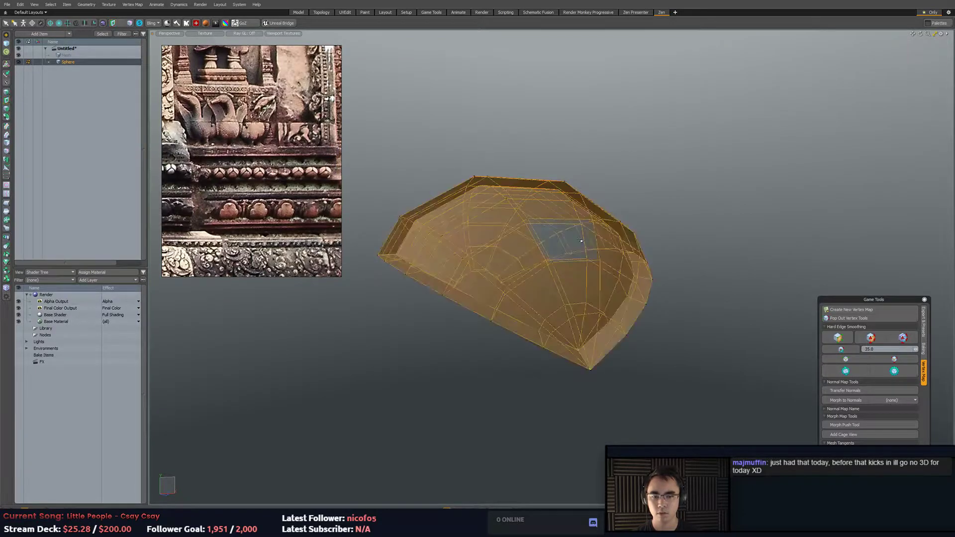
pyautogui.click(689, 231)
pyautogui.keyDown('alt'); pyautogui.moveTo(688, 230); pyautogui.dragTo(757, 203); pyautogui.keyUp('alt')
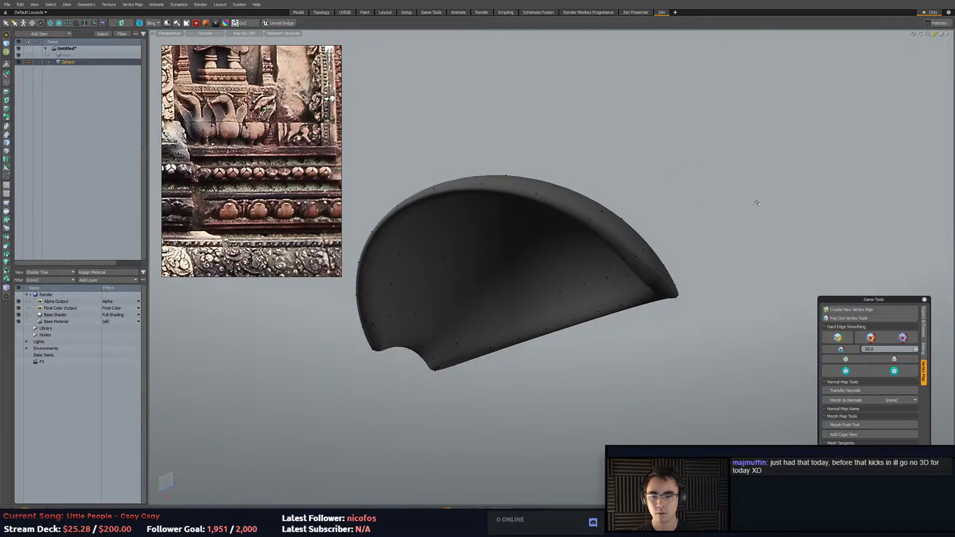
pyautogui.keyDown('alt'); pyautogui.moveTo(728, 232); pyautogui.dragTo(779, 223); pyautogui.keyUp('alt')
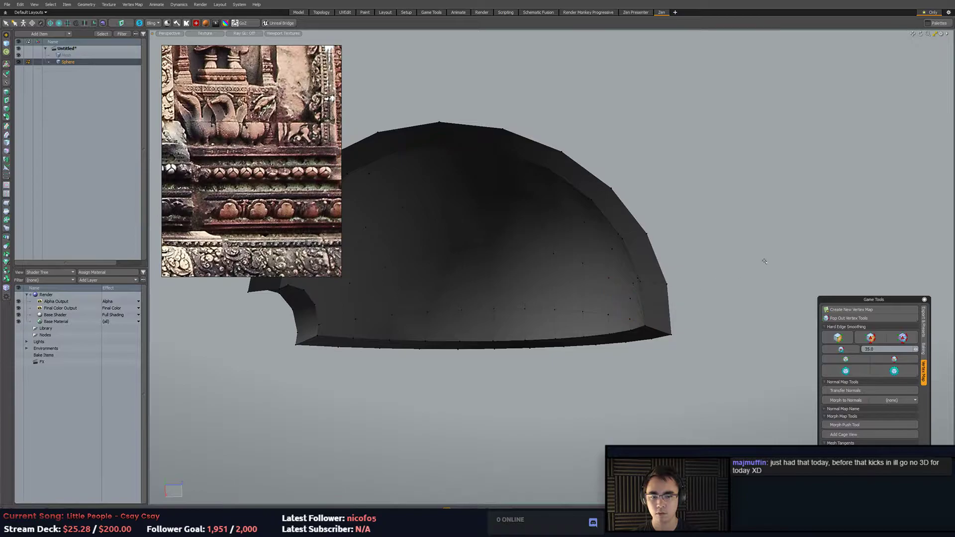
# Undo the thickening back to the thin shell with all its polygons selected.
pyautogui.hotkey('ctrl', 'z')
pyautogui.hotkey('ctrl', 'z')
pyautogui.hotkey('ctrl', 'z')
pyautogui.keyDown('alt'); pyautogui.moveTo(766, 267); pyautogui.dragTo(710, 294); pyautogui.keyUp('alt')
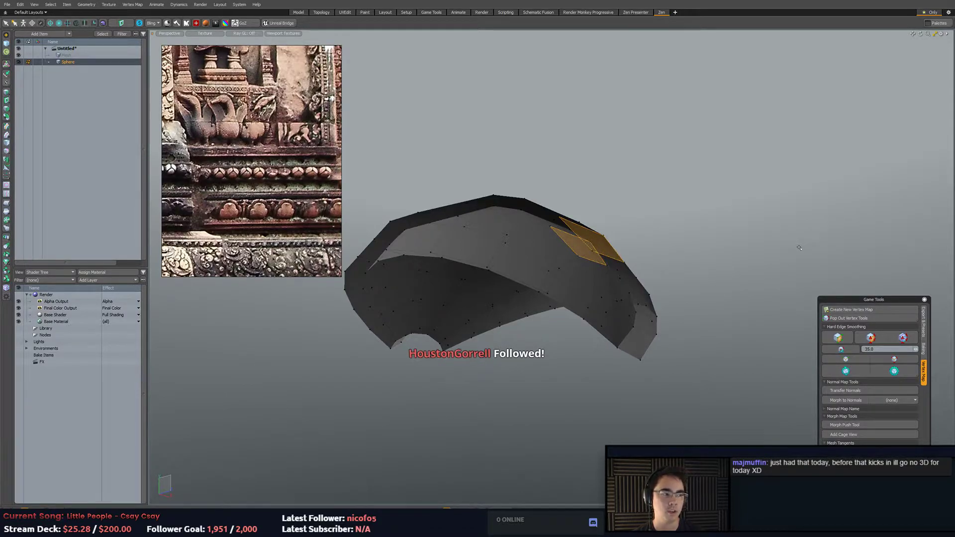
pyautogui.keyDown('alt'); pyautogui.moveTo(789, 175); pyautogui.dragTo(728, 173); pyautogui.keyUp('alt')
pyautogui.hotkey('ctrl', 'z')
pyautogui.hotkey('ctrl', 'z')
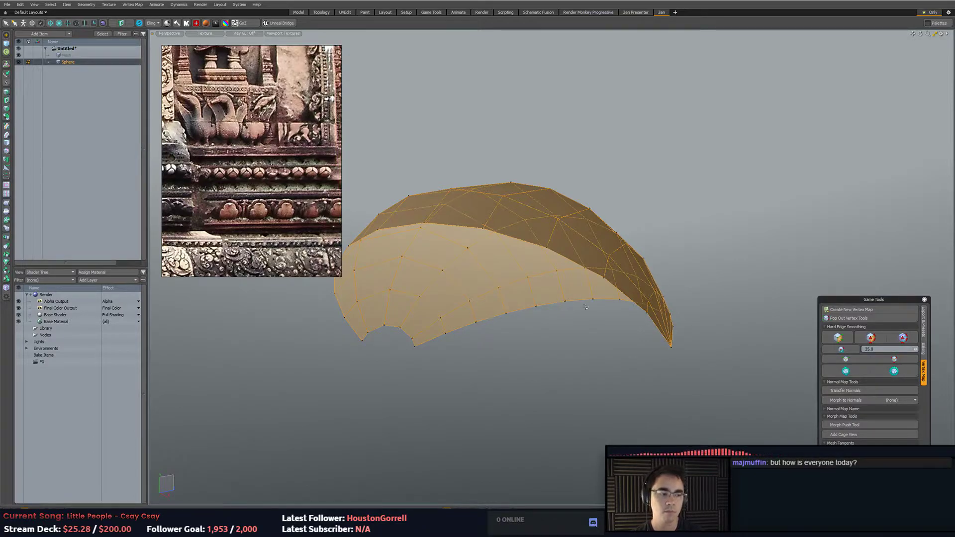
# Reposition the floating Tool Properties window below the reference image and drop the unused Bevel tool.
pyautogui.moveTo(593, 233); pyautogui.dragTo(688, 265, button='middle')
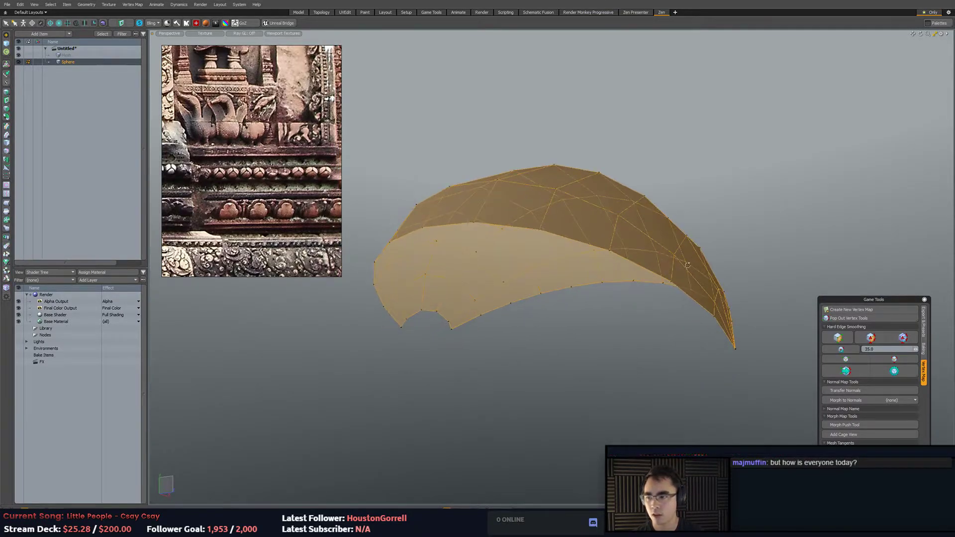
pyautogui.click(7, 93)
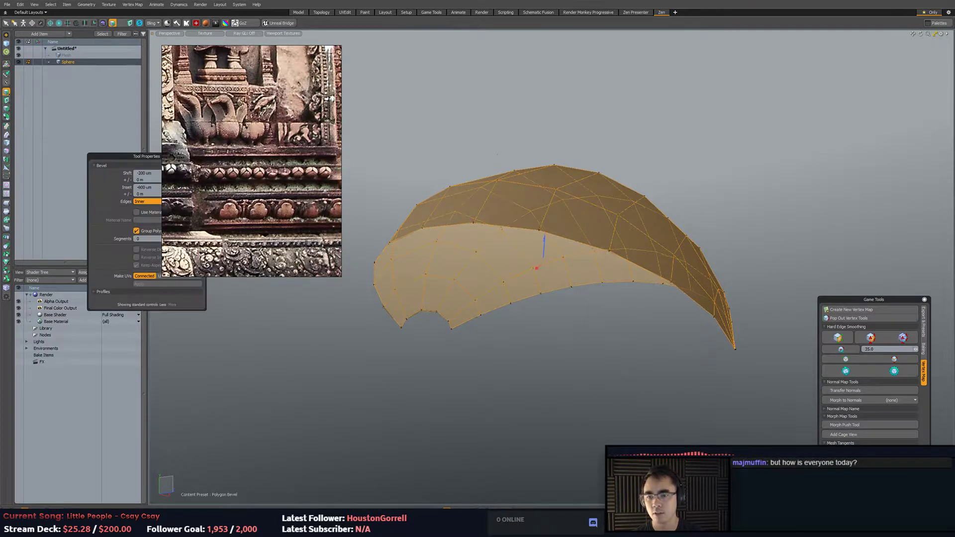
pyautogui.moveTo(539, 228); pyautogui.dragTo(524, 185)
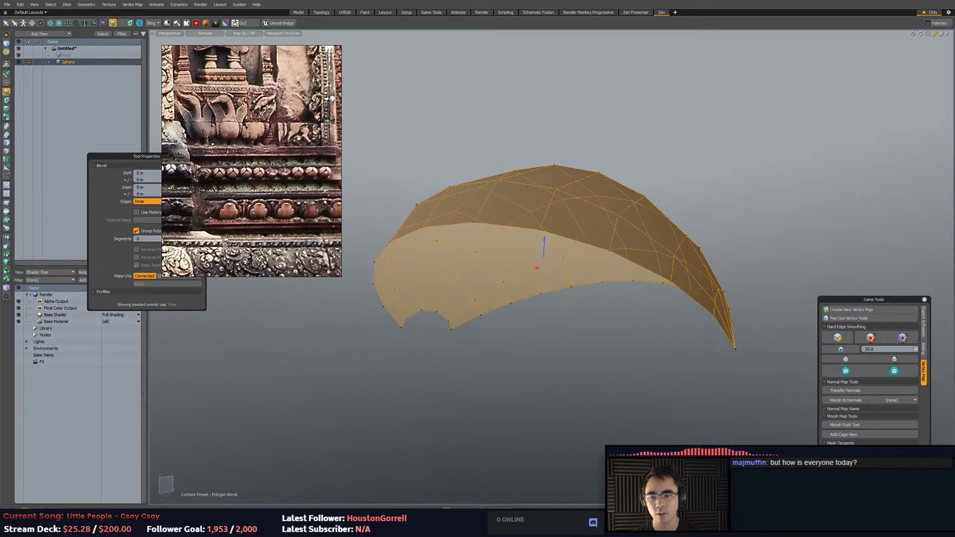
pyautogui.moveTo(125, 156); pyautogui.dragTo(241, 301)
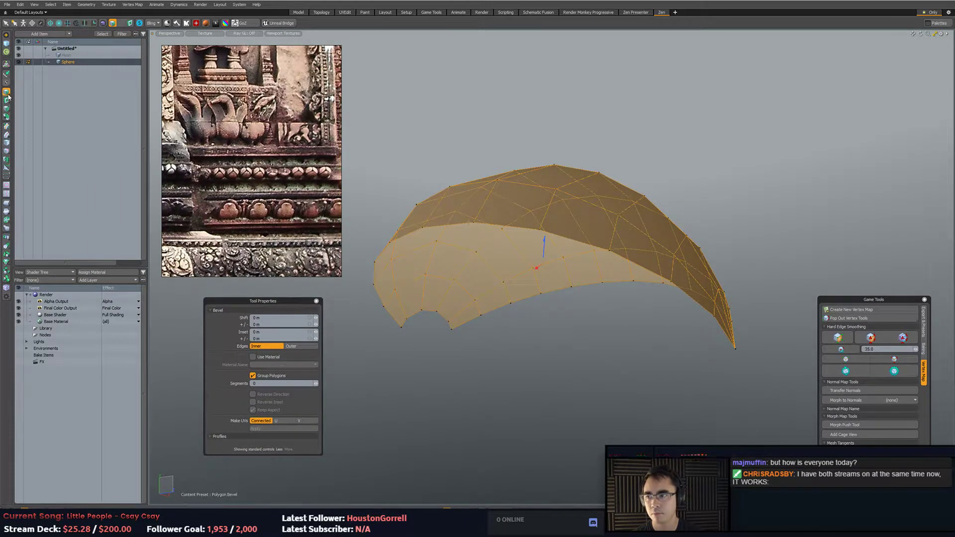
pyautogui.keyDown('alt'); pyautogui.moveTo(511, 135); pyautogui.dragTo(496, 141); pyautogui.keyUp('alt')
pyautogui.press('q')
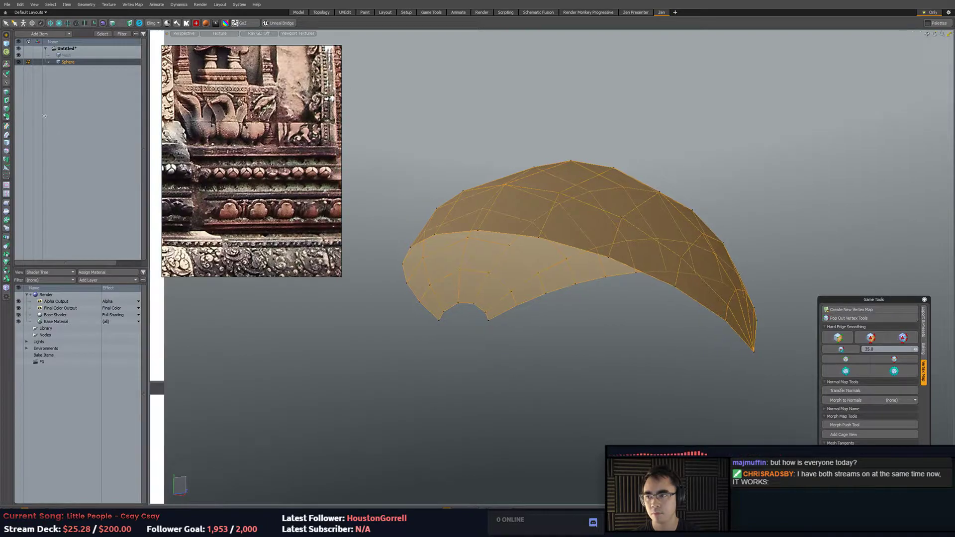
# Thicken the shell inward with an offset of about -77 mm.
pyautogui.click(14, 100)
pyautogui.click(479, 118)
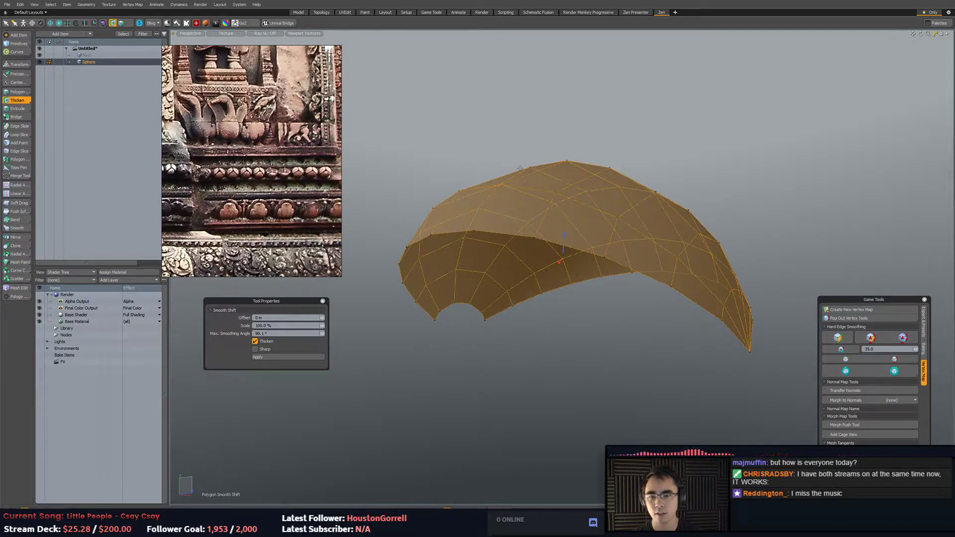
pyautogui.moveTo(560, 261); pyautogui.dragTo(514, 303)
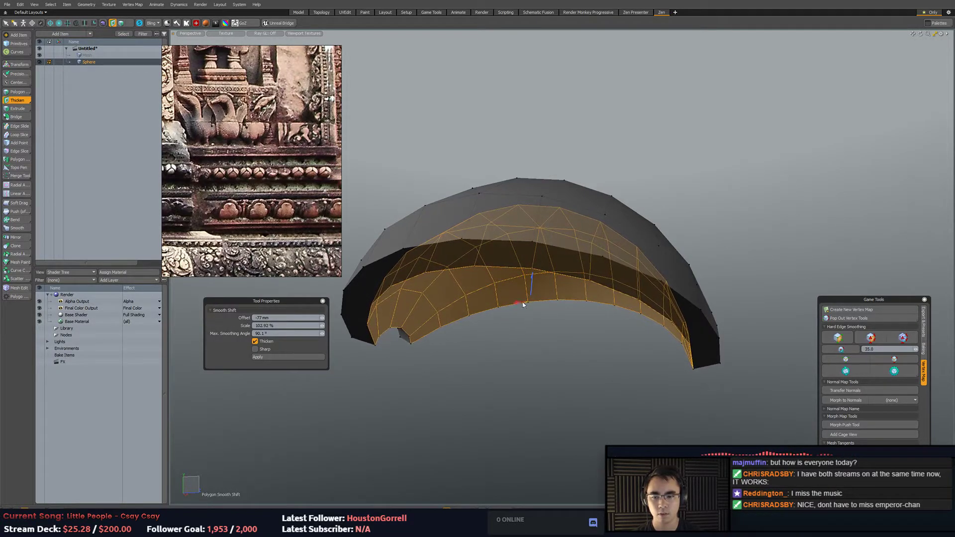
pyautogui.press('q')
# Clear the selection and turn on subdivision smoothing for the thickened shell.
pyautogui.click(643, 384)
pyautogui.press('Tab')
pyautogui.keyDown('alt'); pyautogui.moveTo(643, 384); pyautogui.dragTo(606, 316); pyautogui.keyUp('alt')
# Try to move the shell's rim polygon loop down and rescale it in the front view.
pyautogui.doubleClick(645, 235)
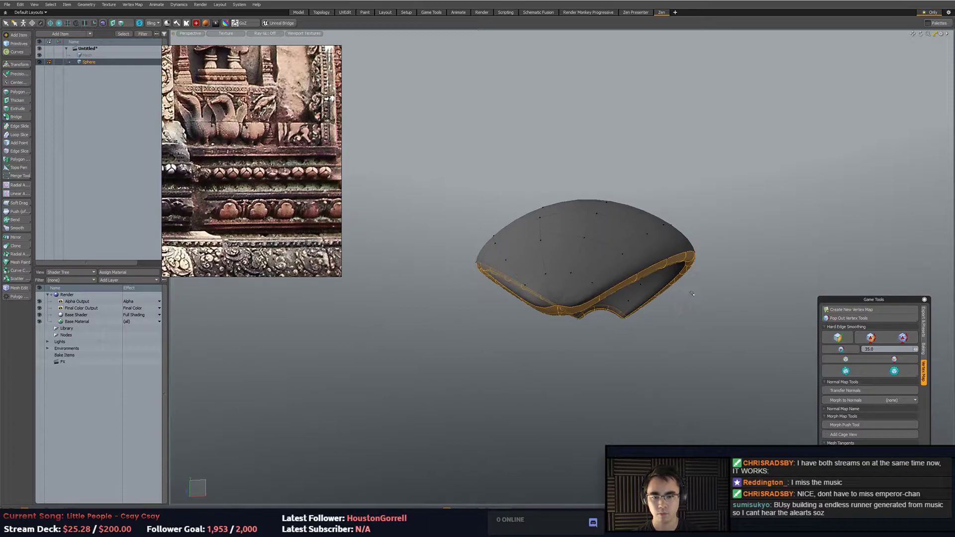
pyautogui.press('r')
pyautogui.press('KP_2')
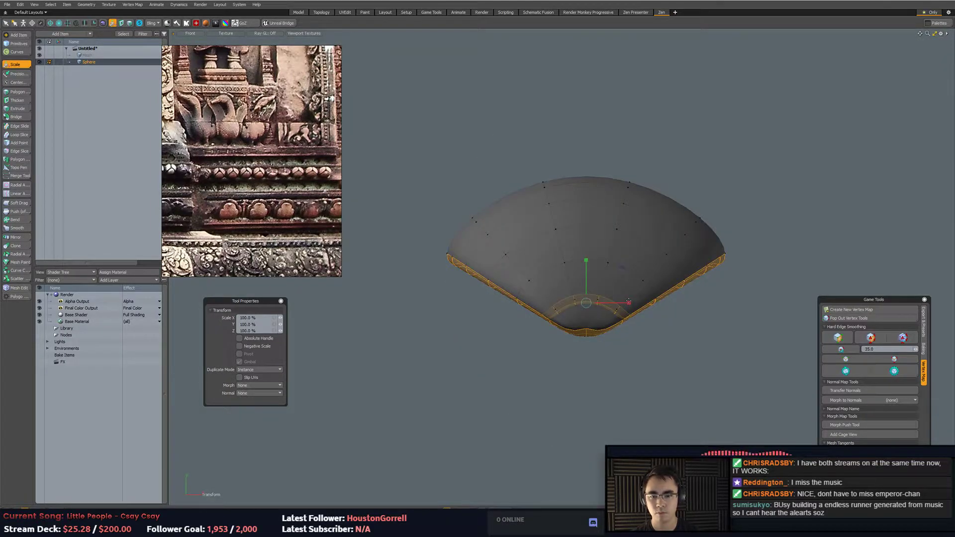
pyautogui.press('w')
pyautogui.moveTo(587, 277); pyautogui.dragTo(588, 300)
pyautogui.press('r')
pyautogui.moveTo(622, 327); pyautogui.dragTo(621, 267)
pyautogui.hotkey('ctrl', 'z')
pyautogui.hotkey('ctrl', 'z')
pyautogui.hotkey('ctrl', 'z')
pyautogui.hotkey('ctrl', 'z')
pyautogui.press('space')
# Select the whole shell and start a replica radial array, with grid snapping on and its centre near the shell's lower tip.
pyautogui.doubleClick(628, 274)
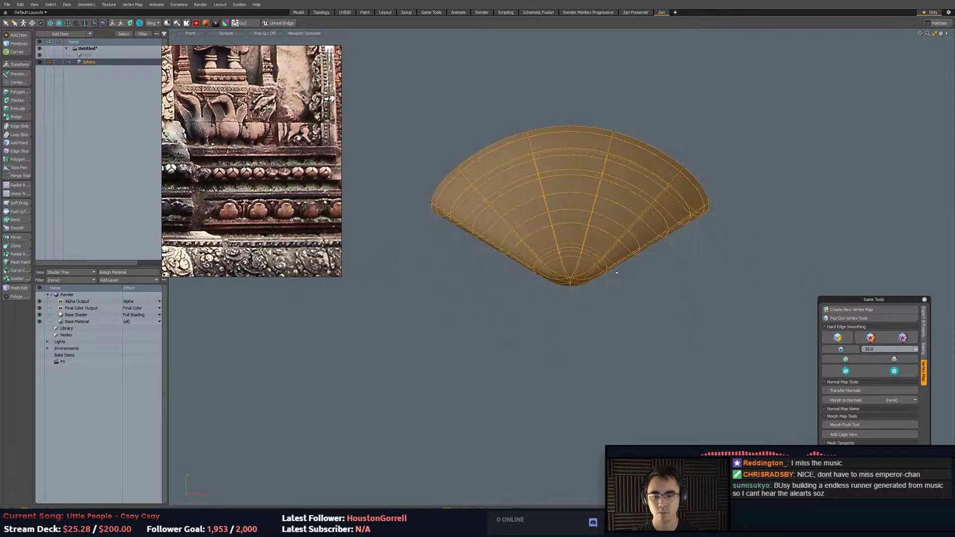
pyautogui.click(22, 256)
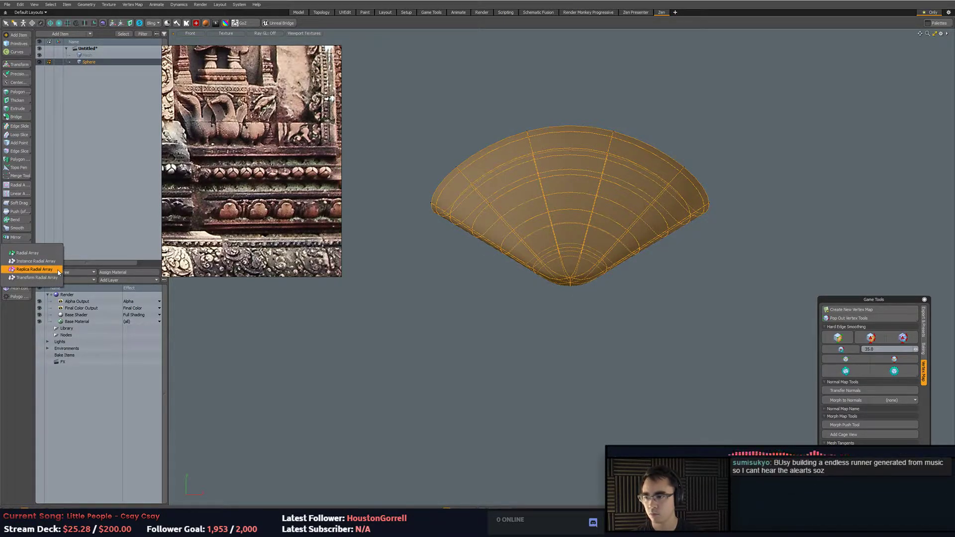
pyautogui.click(58, 272)
pyautogui.click(571, 294)
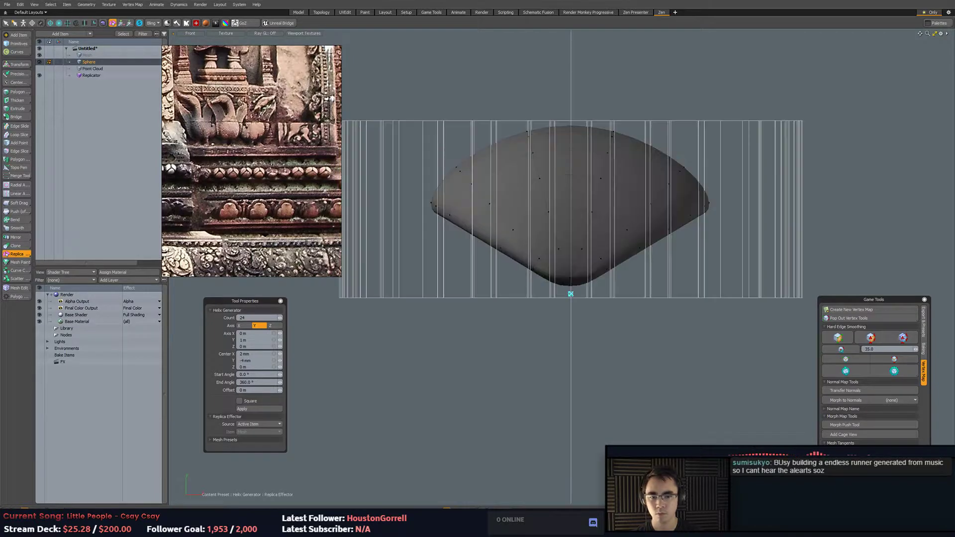
pyautogui.moveTo(571, 294); pyautogui.dragTo(570, 258)
pyautogui.press('x')
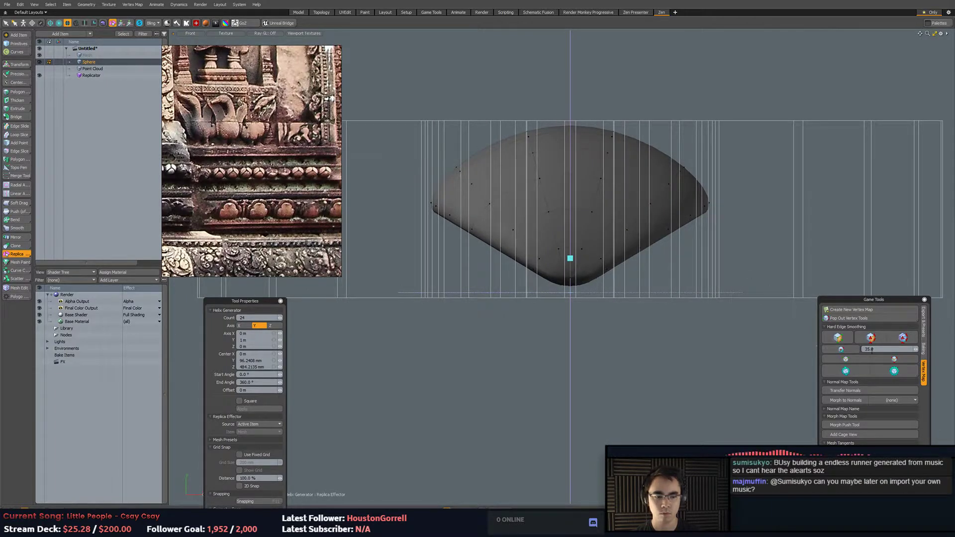
# Set the replica radial array to a count of 3 around the Z axis.
pyautogui.click(247, 325)
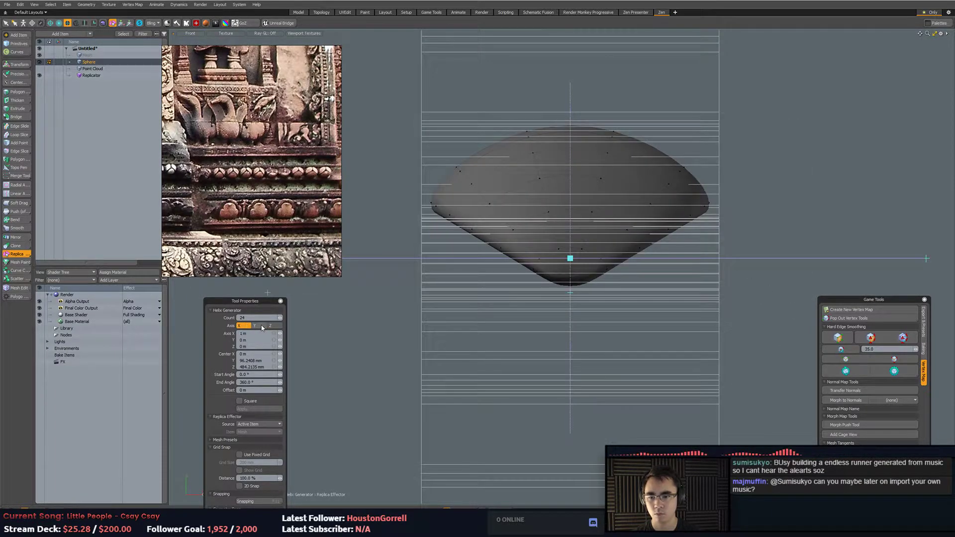
pyautogui.click(261, 326)
pyautogui.click(271, 326)
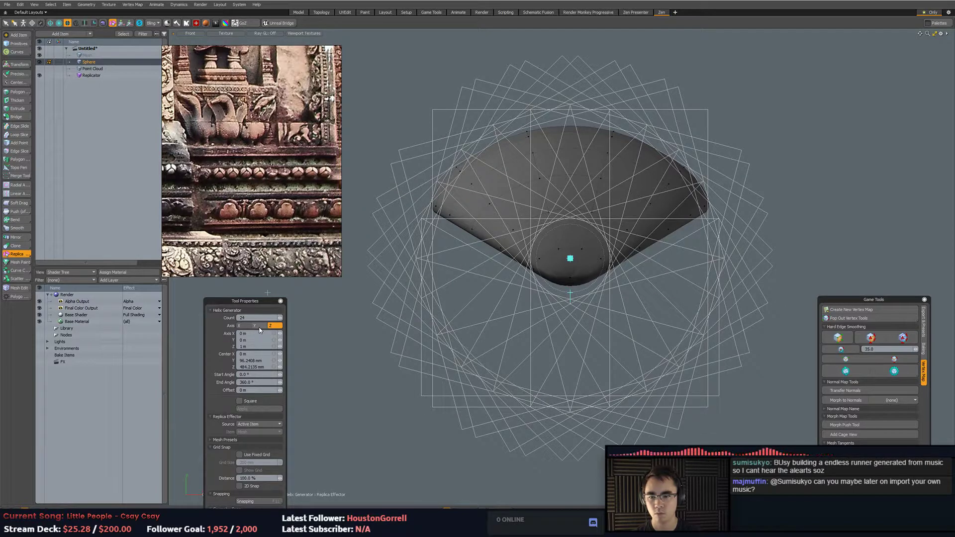
pyautogui.moveTo(246, 302); pyautogui.dragTo(263, 312)
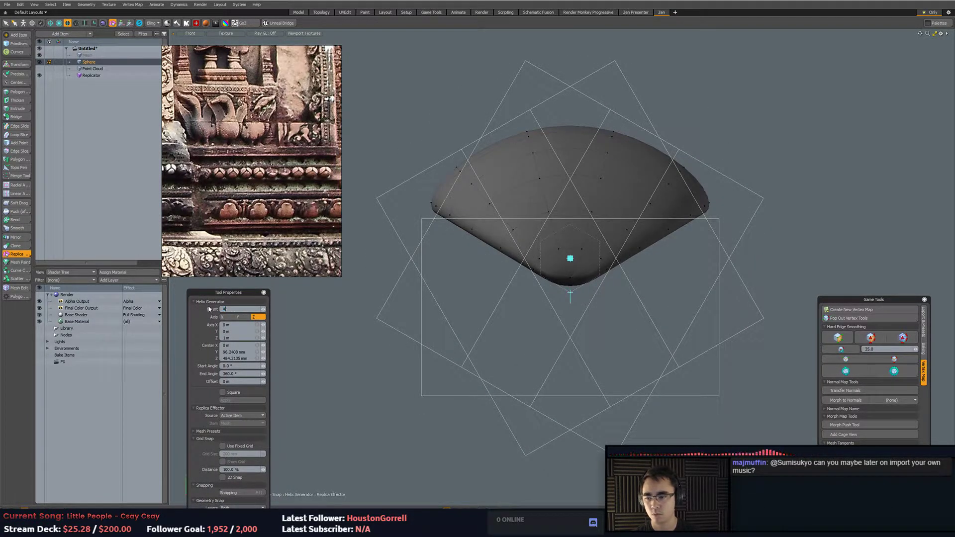
pyautogui.moveTo(209, 306); pyautogui.dragTo(209, 307)
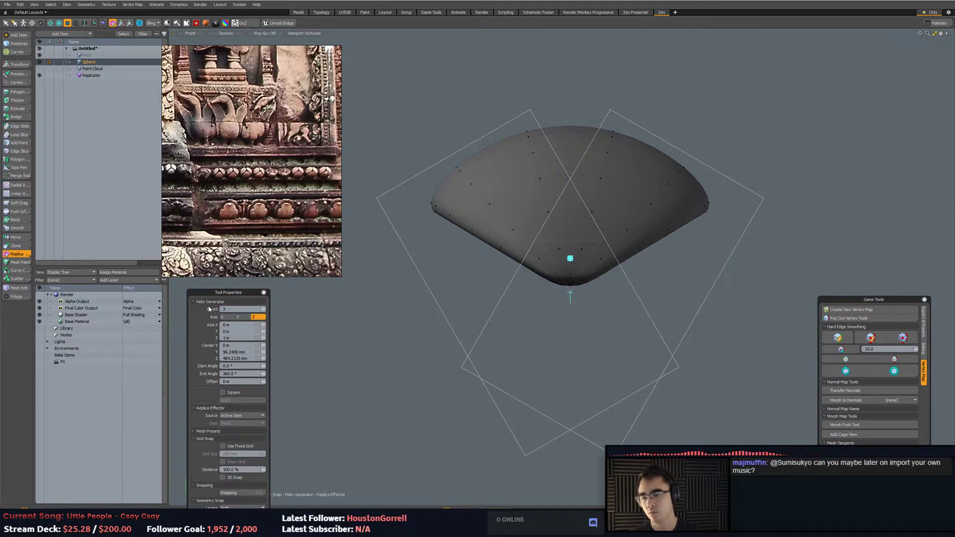
pyautogui.scroll(-1, 508, 258)
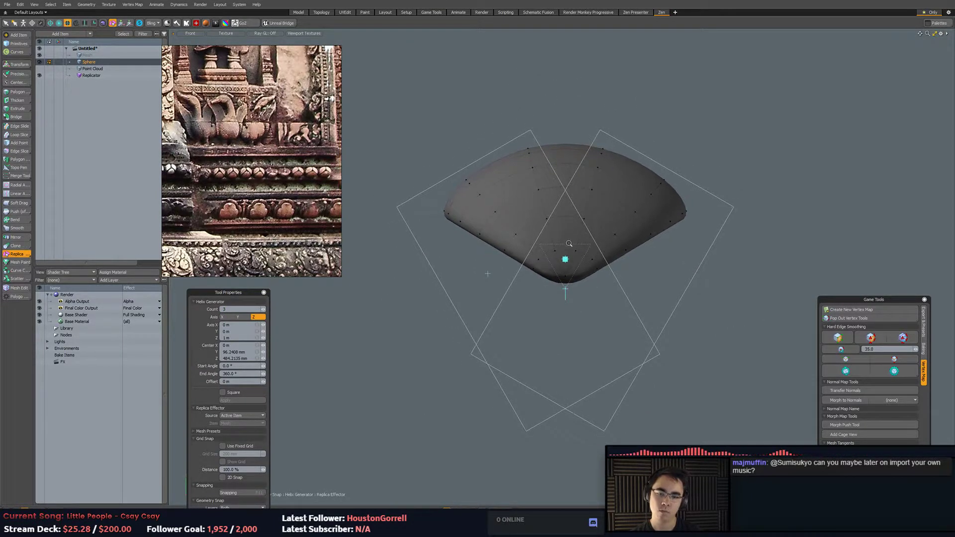
pyautogui.scroll(-1, 568, 246)
pyautogui.press('space')
# Look through the viewport's drawing and visibility options for how replicas are displayed.
pyautogui.press('o')
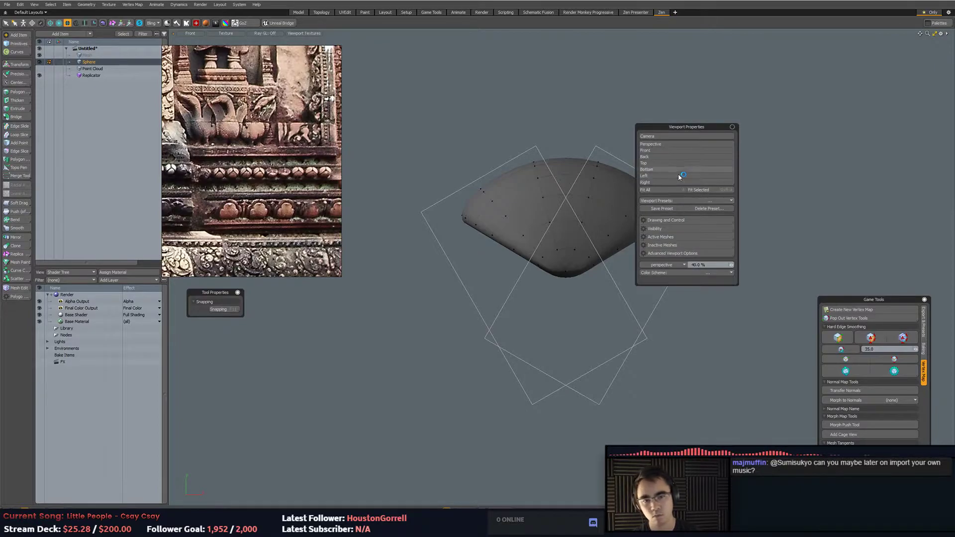
pyautogui.click(693, 220)
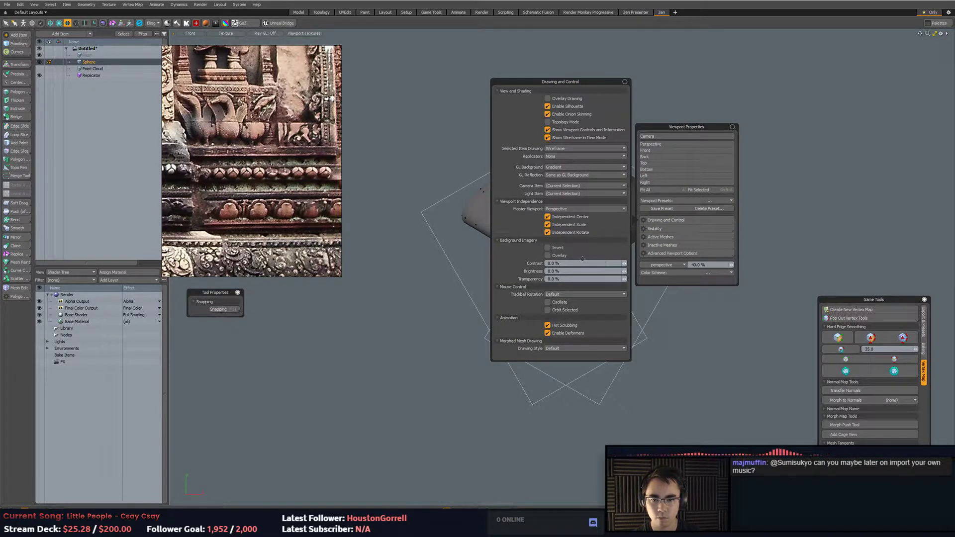
pyautogui.click(706, 228)
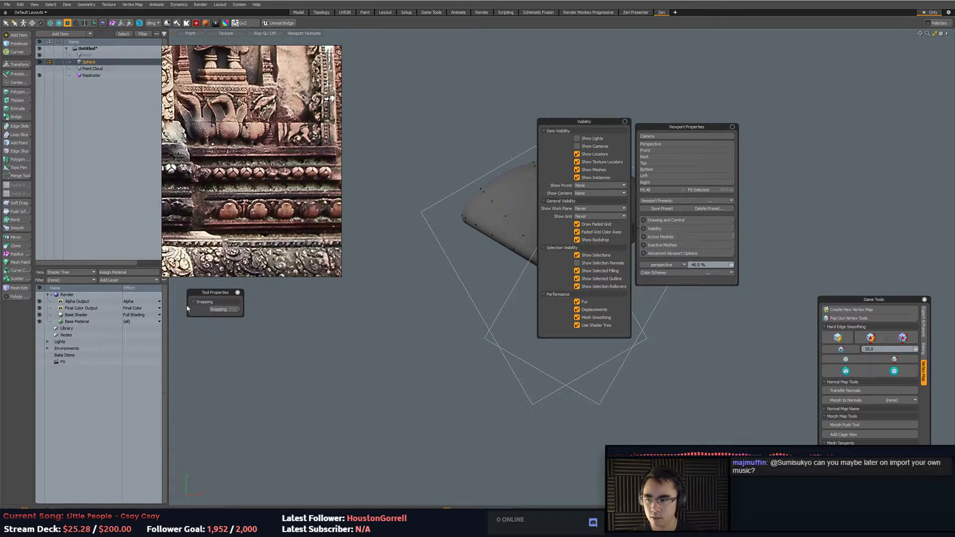
# Undo the replica radial array back to the single selected shell.
pyautogui.click(17, 255)
pyautogui.hotkey('ctrl', 'z')
pyautogui.hotkey('ctrl', 'z')
pyautogui.hotkey('ctrl', 'z')
pyautogui.hotkey('ctrl', 'z')
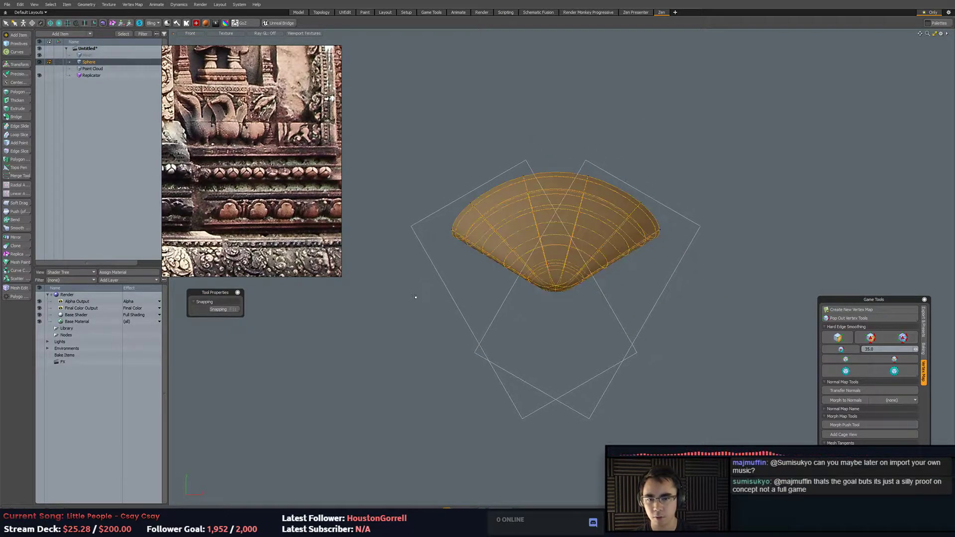
# Create an instance radial array of the shell with a count of 3 around the Z axis, centred just below its lower tip.
pyautogui.doubleClick(576, 252)
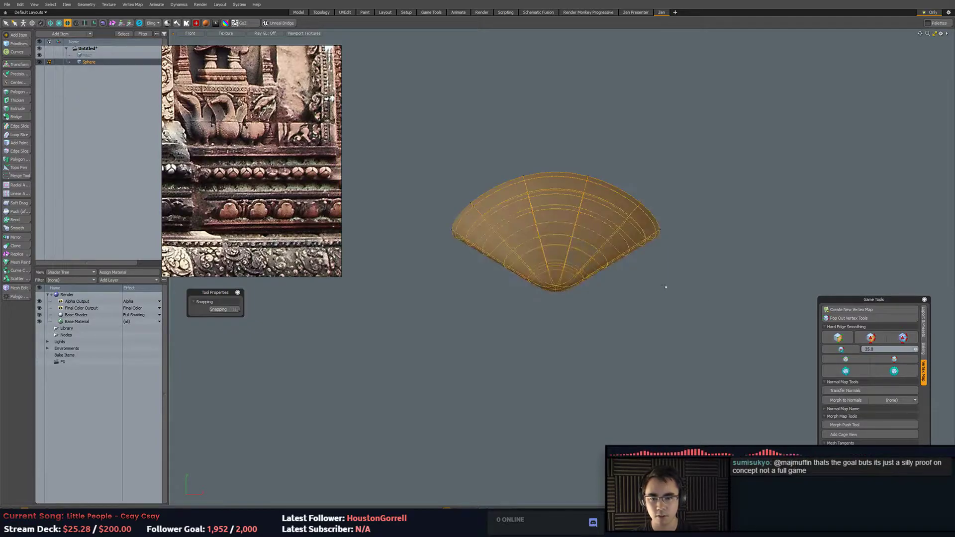
pyautogui.click(15, 254)
pyautogui.click(35, 249)
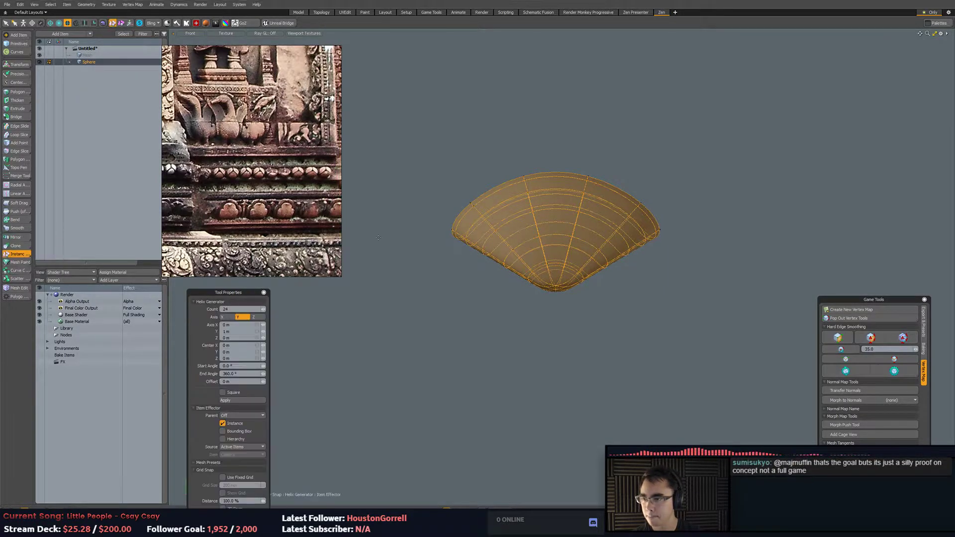
pyautogui.click(556, 284)
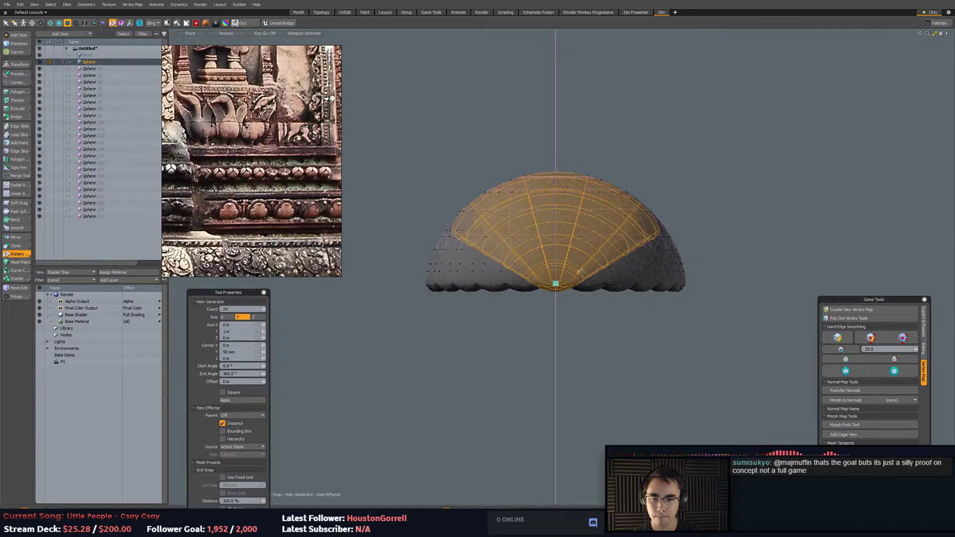
pyautogui.click(232, 310)
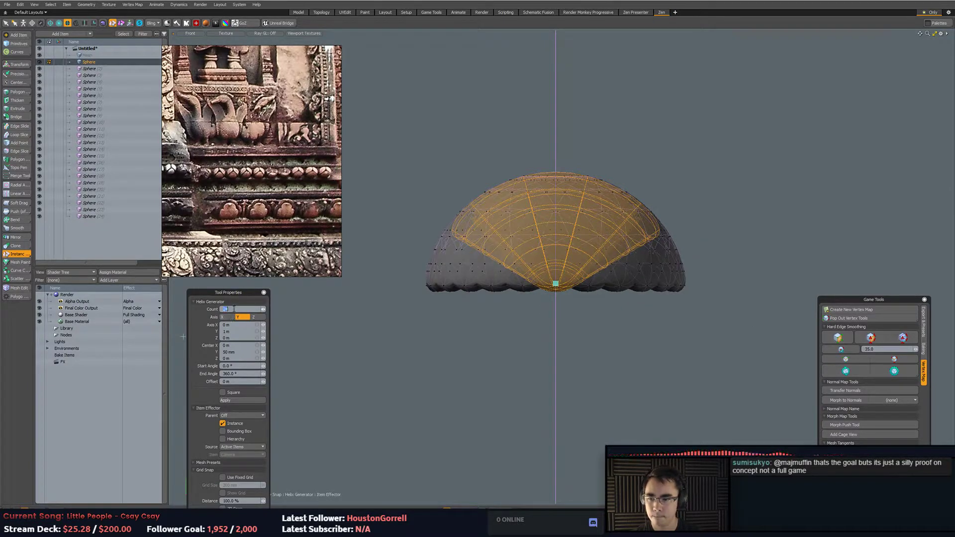
pyautogui.write('3')
pyautogui.click(254, 317)
pyautogui.moveTo(556, 284)
pyautogui.mouseDown()
pyautogui.moveTo(565, 306)
pyautogui.moveTo(556, 293)
pyautogui.mouseUp()
pyautogui.press('q')
# Select the block of polygons at the inner tip of the top petal in the perspective view.
pyautogui.click(715, 278)
pyautogui.doubleClick(558, 221)
pyautogui.scroll(2, 669, 215)
pyautogui.keyDown('alt'); pyautogui.keyDown('shift'); pyautogui.moveTo(670, 216); pyautogui.dragTo(718, 223); pyautogui.keyUp('shift'); pyautogui.keyUp('alt')
pyautogui.keyDown('alt'); pyautogui.keyDown('shift'); pyautogui.moveTo(576, 298); pyautogui.dragTo(597, 269); pyautogui.keyUp('shift'); pyautogui.keyUp('alt')
pyautogui.doubleClick(614, 317)
pyautogui.click(614, 317)
pyautogui.press('KP_Decimal')
pyautogui.hotkey('shift', 'a')
pyautogui.doubleClick(561, 331)
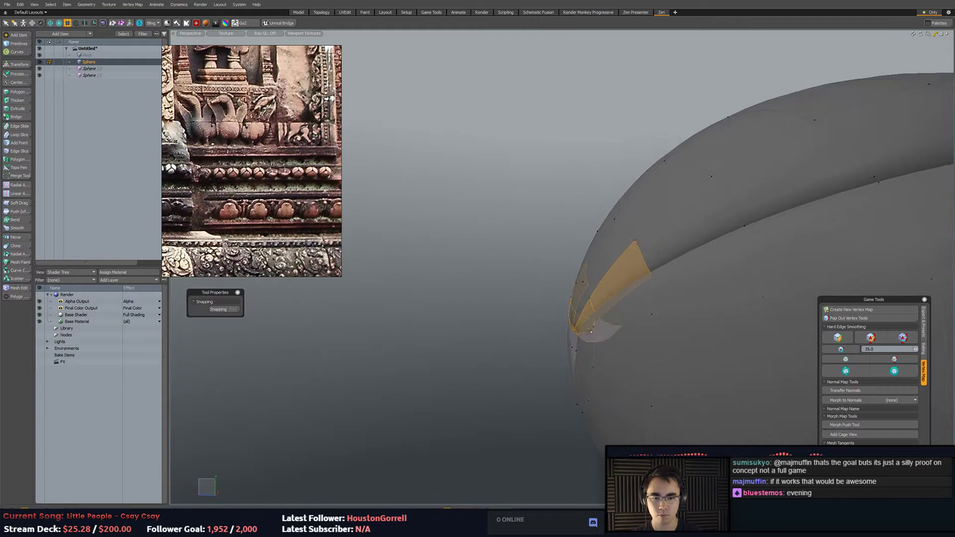
pyautogui.press('w')
pyautogui.moveTo(525, 238)
pyautogui.mouseDown()
pyautogui.moveTo(595, 331)
pyautogui.moveTo(599, 296)
pyautogui.moveTo(642, 299)
pyautogui.mouseUp()
pyautogui.press('space')
pyautogui.keyDown('shift'); pyautogui.moveTo(550, 298); pyautogui.dragTo(691, 297); pyautogui.keyUp('shift')
pyautogui.scroll(-4, 661, 305)
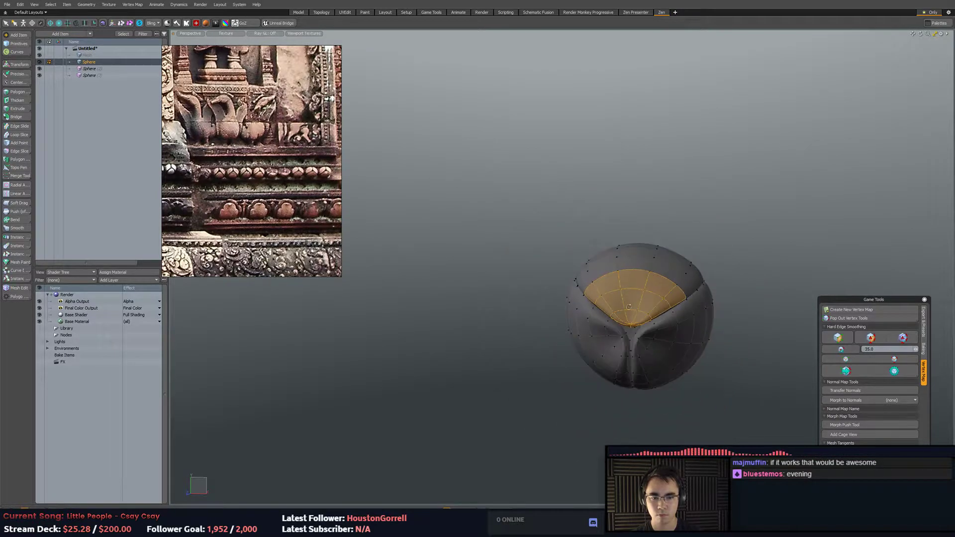
# Move the selected tip polygons about 47 mm in Y and 17 mm in Z.
pyautogui.keyDown('alt'); pyautogui.moveTo(592, 298); pyautogui.dragTo(665, 311); pyautogui.keyUp('alt')
pyautogui.scroll(4, 665, 312)
pyautogui.press('w')
pyautogui.moveTo(538, 288); pyautogui.dragTo(545, 314)
pyautogui.scroll(-3, 650, 300)
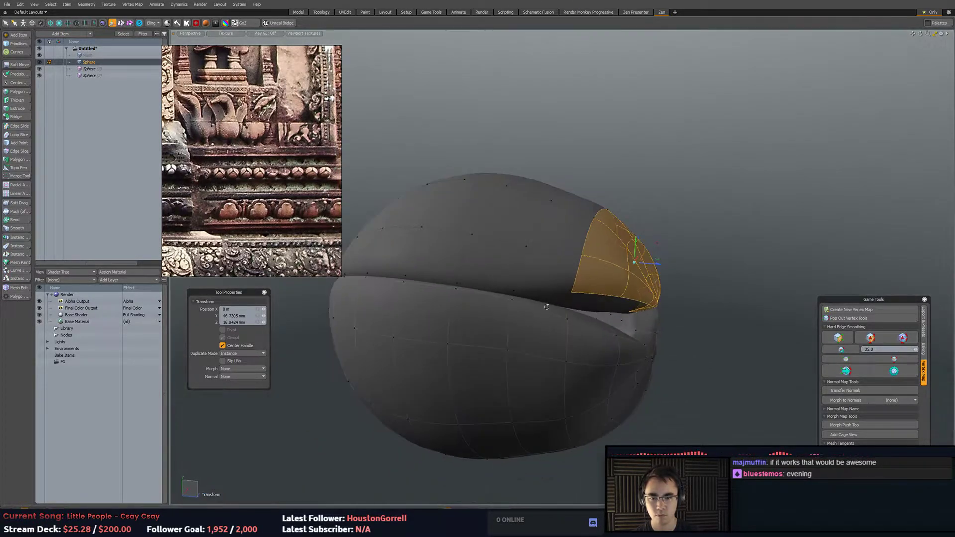
pyautogui.press('q')
# Select a strip of polygons down the middle of the top petal and move it about 34 mm in Y and 5 mm in Z.
pyautogui.keyDown('shift'); pyautogui.moveTo(559, 272); pyautogui.dragTo(563, 225); pyautogui.keyUp('shift')
pyautogui.keyDown('alt'); pyautogui.moveTo(563, 225); pyautogui.dragTo(485, 246); pyautogui.keyUp('alt')
pyautogui.moveTo(652, 246)
pyautogui.keyDown('shift'); pyautogui.mouseDown()
pyautogui.moveTo(741, 312)
pyautogui.moveTo(478, 264)
pyautogui.moveTo(606, 283)
pyautogui.moveTo(585, 304)
pyautogui.mouseUp(); pyautogui.keyUp('shift')
pyautogui.moveTo(589, 249); pyautogui.dragTo(560, 293)
pyautogui.keyDown('alt'); pyautogui.moveTo(632, 294); pyautogui.dragTo(535, 235); pyautogui.keyUp('alt')
pyautogui.press('w')
pyautogui.moveTo(677, 261)
pyautogui.keyDown('alt'); pyautogui.mouseDown()
pyautogui.moveTo(721, 273)
pyautogui.moveTo(687, 255)
pyautogui.mouseUp(); pyautogui.keyUp('alt')
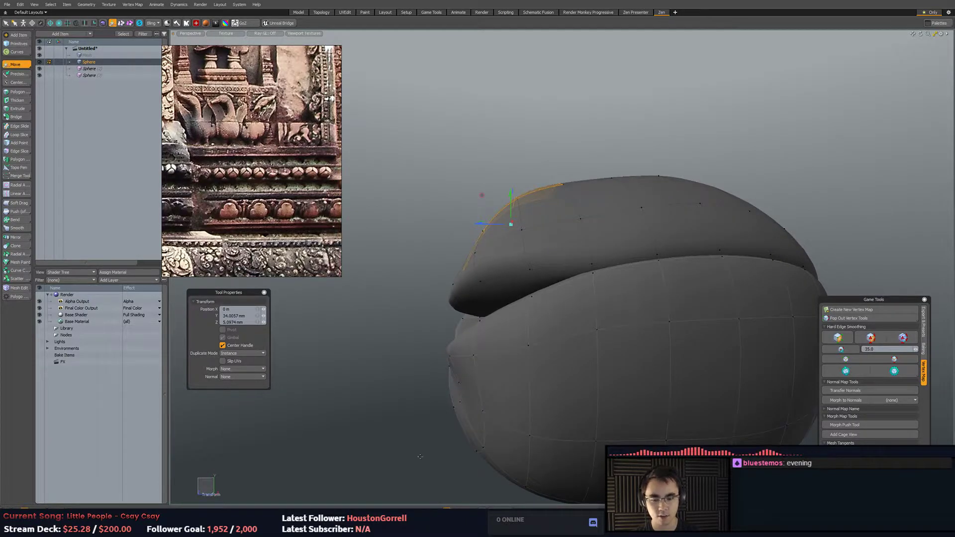
pyautogui.click(348, 528)
pyautogui.click(554, 359)
pyautogui.click(699, 136)
pyautogui.keyDown('alt'); pyautogui.moveTo(711, 239); pyautogui.dragTo(542, 305); pyautogui.keyUp('alt')
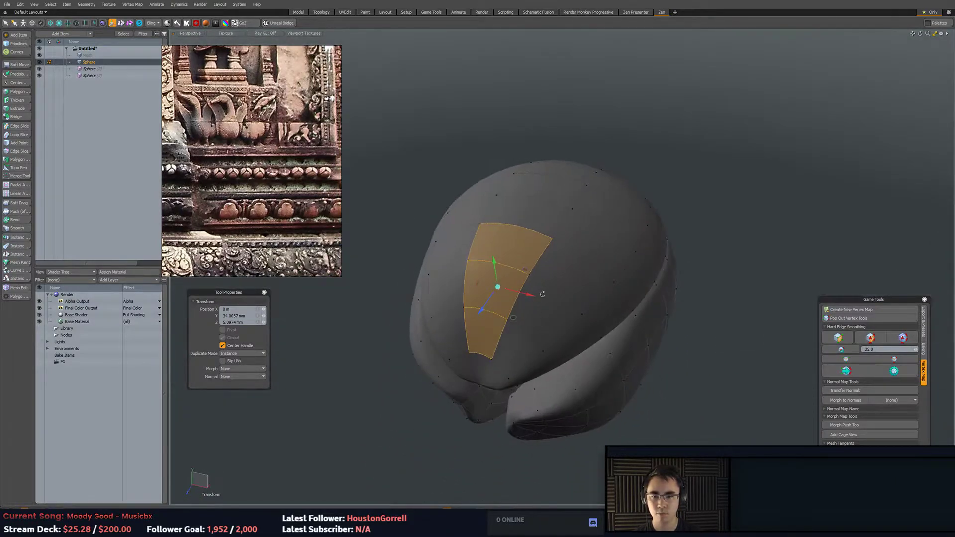
# Select two neighbouring polygons on the crest of the top petal and move them upward.
pyautogui.press('q')
pyautogui.click(550, 185)
pyautogui.keyDown('shift'); pyautogui.click(616, 199); pyautogui.keyUp('shift')
pyautogui.keyDown('alt'); pyautogui.moveTo(572, 214); pyautogui.dragTo(546, 246); pyautogui.keyUp('alt')
pyautogui.keyDown('alt'); pyautogui.moveTo(603, 264); pyautogui.dragTo(703, 232); pyautogui.keyUp('alt')
pyautogui.press('w')
pyautogui.moveTo(514, 219); pyautogui.dragTo(529, 184)
pyautogui.keyDown('alt'); pyautogui.moveTo(571, 230); pyautogui.dragTo(542, 256); pyautogui.keyUp('alt')
pyautogui.keyDown('alt'); pyautogui.moveTo(543, 256); pyautogui.dragTo(562, 289); pyautogui.keyUp('alt')
pyautogui.moveTo(563, 289); pyautogui.dragTo(561, 284)
# Scale the polygon row across the top petal's crest to about 134% in X and raise it.
pyautogui.press('q')
pyautogui.click(610, 329)
pyautogui.moveTo(490, 313)
pyautogui.keyDown('alt'); pyautogui.mouseDown()
pyautogui.moveTo(597, 319)
pyautogui.moveTo(604, 344)
pyautogui.mouseUp(); pyautogui.keyUp('alt')
pyautogui.moveTo(572, 274)
pyautogui.keyDown('shift'); pyautogui.mouseDown()
pyautogui.moveTo(497, 315)
pyautogui.moveTo(469, 346)
pyautogui.mouseUp(); pyautogui.keyUp('shift')
pyautogui.moveTo(478, 338)
pyautogui.keyDown('alt'); pyautogui.mouseDown()
pyautogui.moveTo(569, 297)
pyautogui.moveTo(632, 291)
pyautogui.mouseUp(); pyautogui.keyUp('alt')
pyautogui.keyDown('alt'); pyautogui.moveTo(672, 325); pyautogui.dragTo(607, 282); pyautogui.keyUp('alt')
pyautogui.press('r')
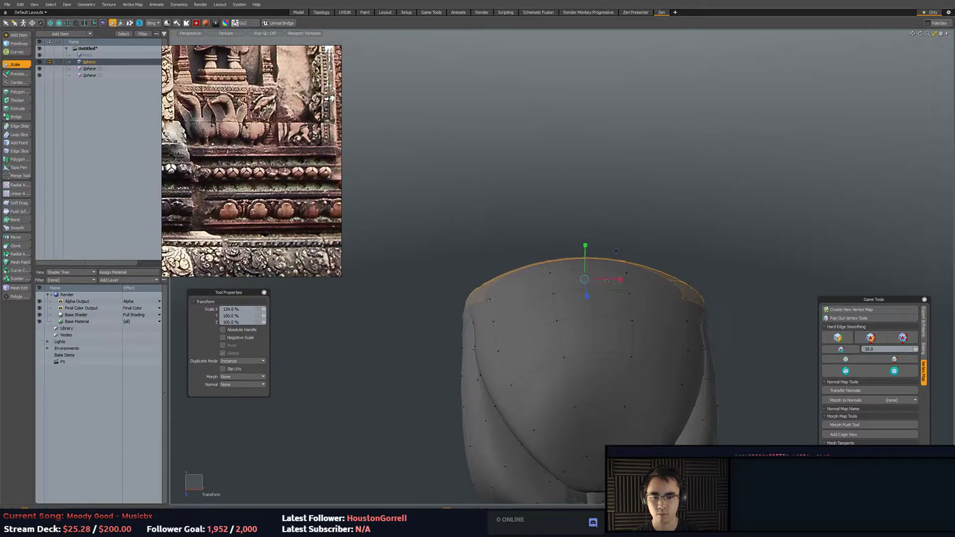
pyautogui.press('w')
pyautogui.moveTo(585, 246); pyautogui.dragTo(585, 216)
# Select the band of polygons running across the middle of the top petal.
pyautogui.scroll(-3, 594, 264)
pyautogui.moveTo(594, 263)
pyautogui.keyDown('alt'); pyautogui.mouseDown()
pyautogui.moveTo(606, 273)
pyautogui.moveTo(599, 232)
pyautogui.moveTo(661, 270)
pyautogui.moveTo(602, 293)
pyautogui.moveTo(553, 332)
pyautogui.moveTo(567, 294)
pyautogui.moveTo(561, 285)
pyautogui.moveTo(546, 299)
pyautogui.moveTo(608, 269)
pyautogui.mouseUp(); pyautogui.keyUp('alt')
pyautogui.press('2')
pyautogui.press('3')
pyautogui.keyDown('alt'); pyautogui.moveTo(617, 272); pyautogui.dragTo(632, 270); pyautogui.keyUp('alt')
pyautogui.moveTo(550, 306)
pyautogui.mouseDown()
pyautogui.moveTo(592, 293)
pyautogui.moveTo(666, 301)
pyautogui.mouseUp()
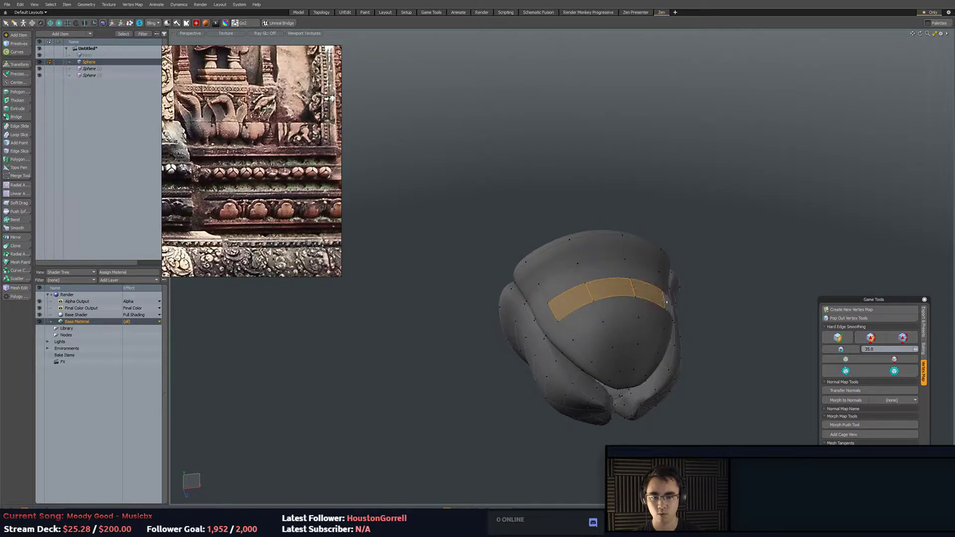
pyautogui.keyDown('shift'); pyautogui.click(546, 320); pyautogui.keyUp('shift')
pyautogui.keyDown('alt'); pyautogui.moveTo(608, 366); pyautogui.dragTo(594, 314); pyautogui.keyUp('alt')
# Scale the selected band to about 136.5% in X and Y about the centre of the three petals.
pyautogui.press('r')
pyautogui.press('KP_1')
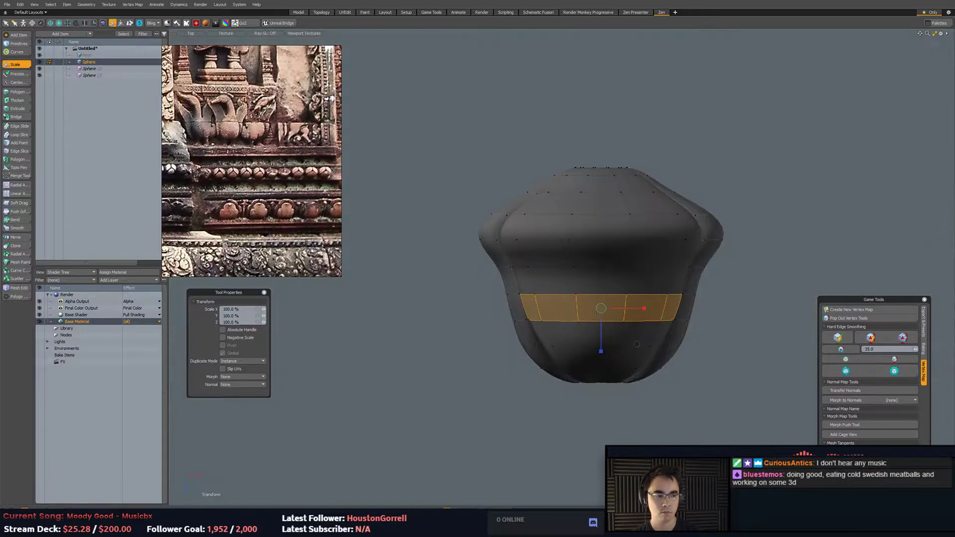
pyautogui.press('KP_2')
pyautogui.keyDown('alt'); pyautogui.moveTo(607, 273); pyautogui.dragTo(578, 317); pyautogui.keyUp('alt')
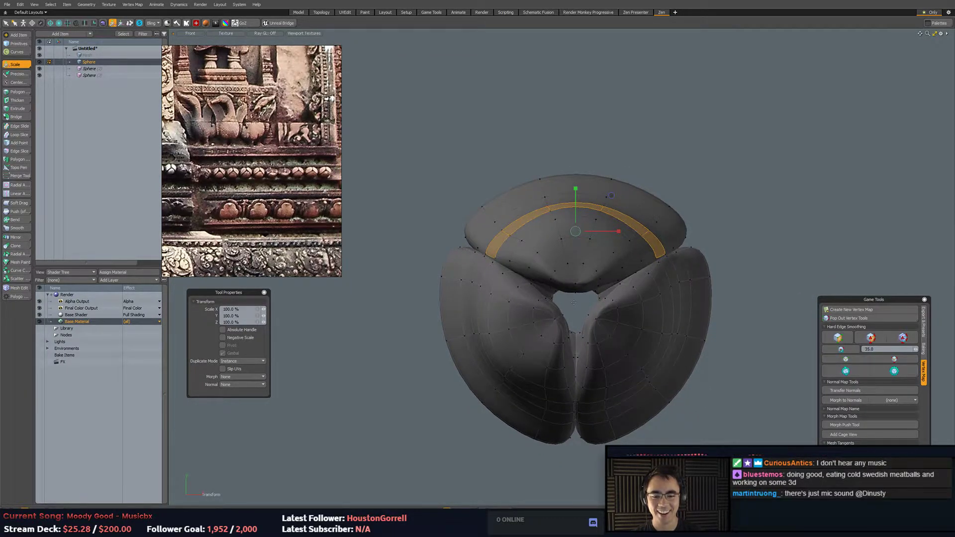
pyautogui.click(574, 302)
pyautogui.moveTo(610, 269)
pyautogui.mouseDown()
pyautogui.moveTo(634, 268)
pyautogui.moveTo(612, 268)
pyautogui.mouseUp()
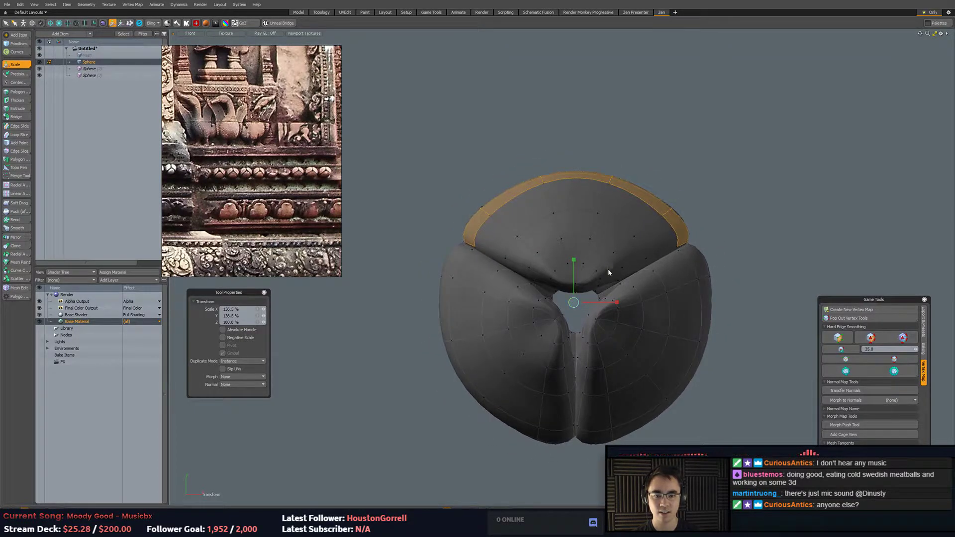
# Undo the scaling of the middle polygon band.
pyautogui.hotkey('shift', 'a')
pyautogui.keyDown('alt'); pyautogui.keyDown('shift'); pyautogui.moveTo(663, 323); pyautogui.dragTo(691, 354); pyautogui.keyUp('shift'); pyautogui.keyUp('alt')
pyautogui.hotkey('ctrl', 'z')
pyautogui.press('KP_Decimal')
pyautogui.scroll(-3, 703, 325)
pyautogui.scroll(3, 703, 325)
# Select the edge loop around the middle of the top petal and switch to the four-view layout.
pyautogui.press('2')
pyautogui.doubleClick(572, 324)
pyautogui.keyDown('alt'); pyautogui.moveTo(572, 324); pyautogui.dragTo(544, 348); pyautogui.keyUp('alt')
pyautogui.press('r')
pyautogui.keyDown('alt'); pyautogui.moveTo(613, 321); pyautogui.dragTo(649, 412); pyautogui.keyUp('alt')
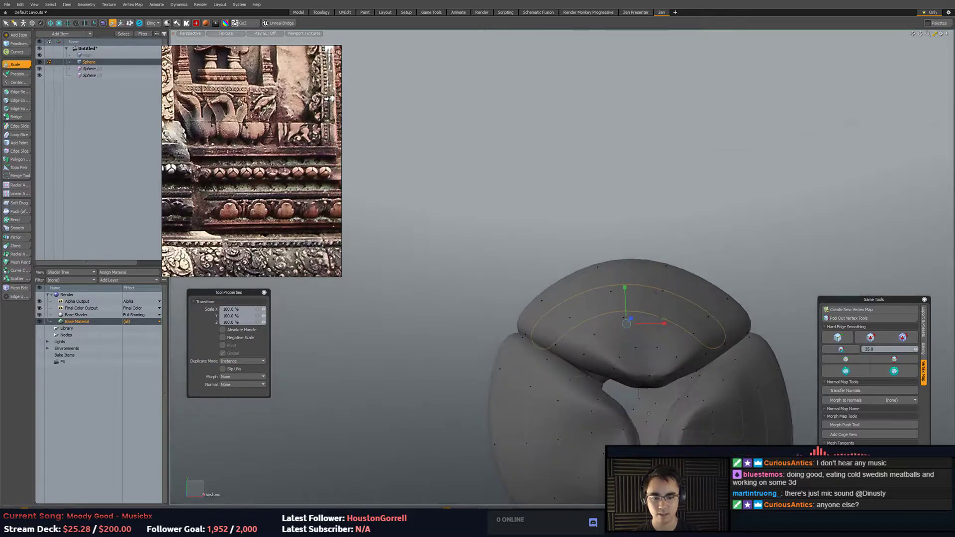
pyautogui.press('KP_2')
pyautogui.press('KP_0')
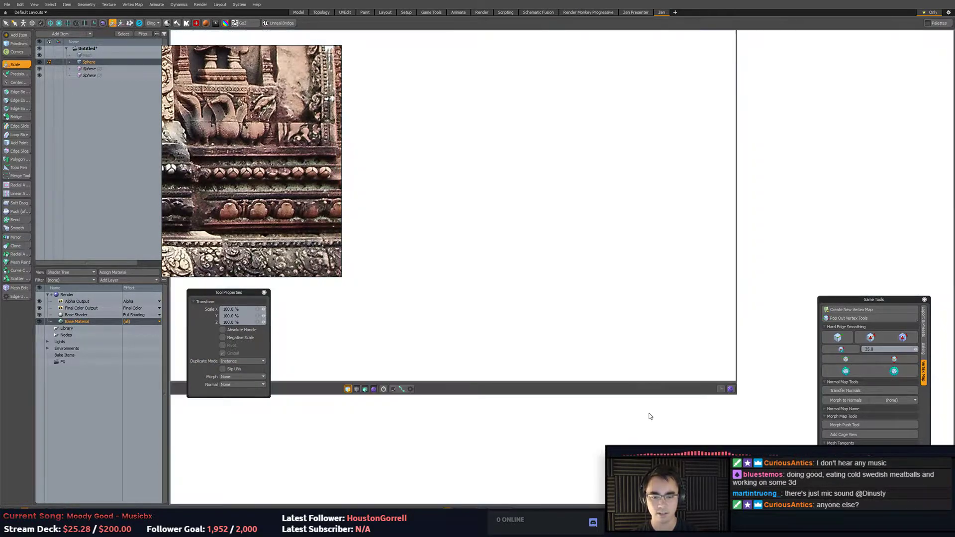
pyautogui.keyDown('ctrl'); pyautogui.keyDown('alt'); pyautogui.moveTo(717, 278); pyautogui.dragTo(625, 266); pyautogui.keyUp('alt'); pyautogui.keyUp('ctrl')
pyautogui.scroll(-2, 696, 194)
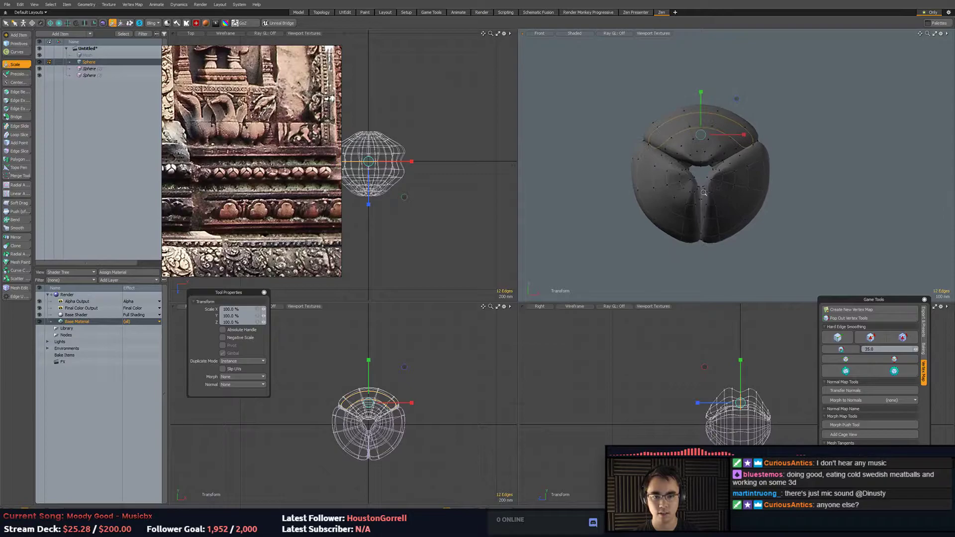
# Scale the edge loop outward in X and Y about the centre of the three petals in the front view.
pyautogui.keyDown('alt'); pyautogui.keyDown('shift'); pyautogui.moveTo(632, 233); pyautogui.dragTo(817, 164); pyautogui.keyUp('shift'); pyautogui.keyUp('alt')
pyautogui.press('KP_Decimal')
pyautogui.scroll(2, 783, 199)
pyautogui.keyDown('alt'); pyautogui.keyDown('shift'); pyautogui.moveTo(816, 164); pyautogui.dragTo(706, 229); pyautogui.keyUp('shift'); pyautogui.keyUp('alt')
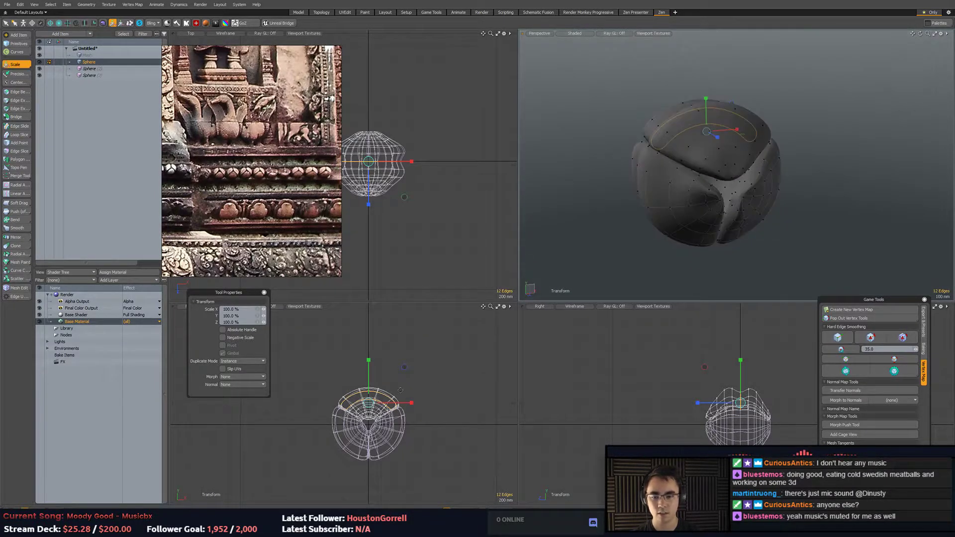
pyautogui.scroll(4, 439, 447)
pyautogui.keyDown('alt'); pyautogui.keyDown('shift'); pyautogui.moveTo(439, 447); pyautogui.dragTo(481, 414); pyautogui.keyUp('shift'); pyautogui.keyUp('alt')
pyautogui.click(434, 409)
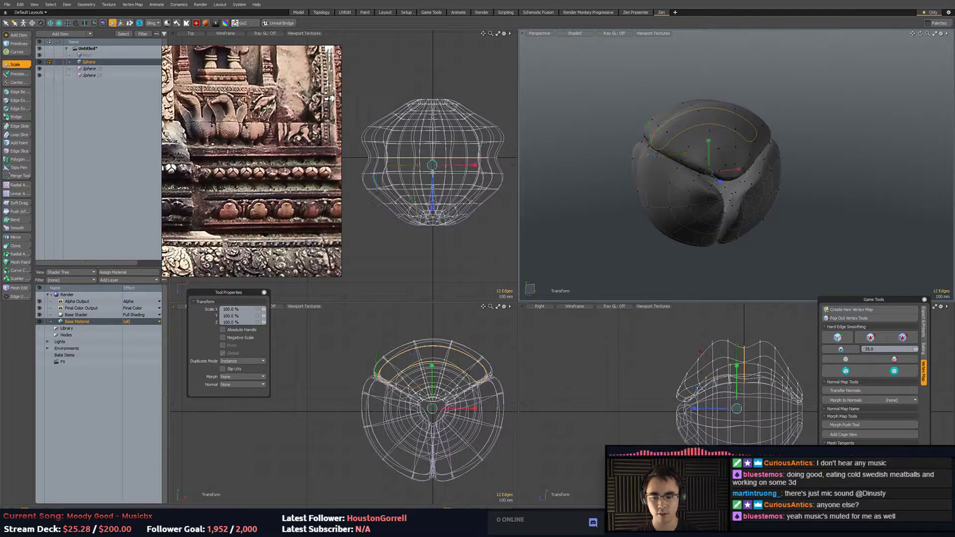
pyautogui.moveTo(468, 373); pyautogui.dragTo(488, 373)
pyautogui.press('space')
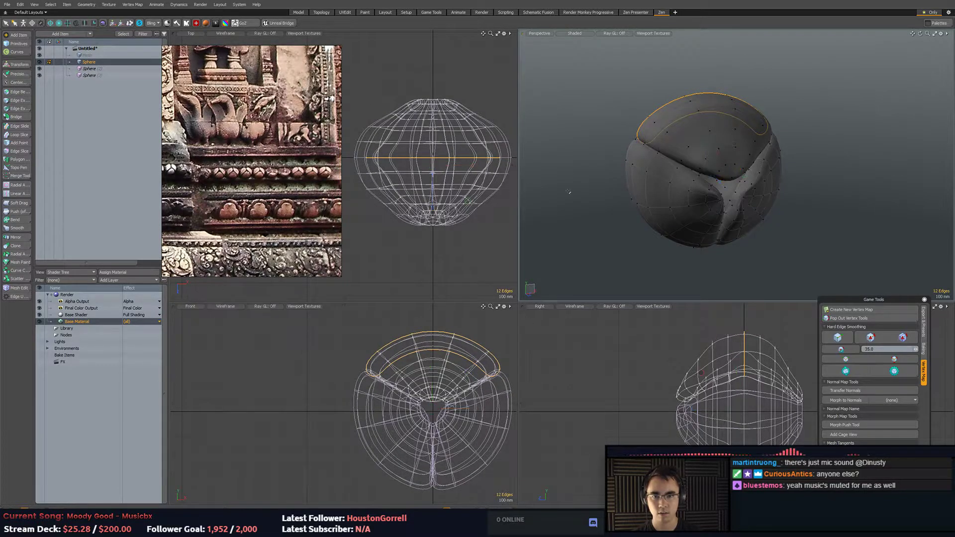
# Select the edge loop closer to the top petal's tip and move it about -20 mm along Z.
pyautogui.click(538, 115)
pyautogui.doubleClick(699, 139)
pyautogui.press('w')
pyautogui.moveTo(436, 219); pyautogui.dragTo(434, 217)
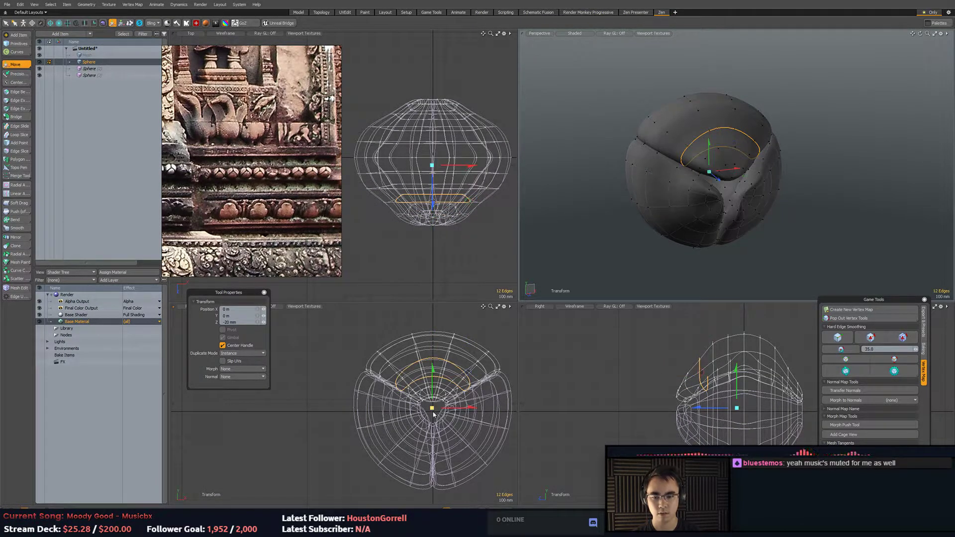
# Scale the loop to about 115.5% in X and Y about the petals' centre and move it about 70 mm along Z.
pyautogui.click(433, 413)
pyautogui.press('r')
pyautogui.click(433, 410)
pyautogui.moveTo(470, 375); pyautogui.dragTo(467, 375)
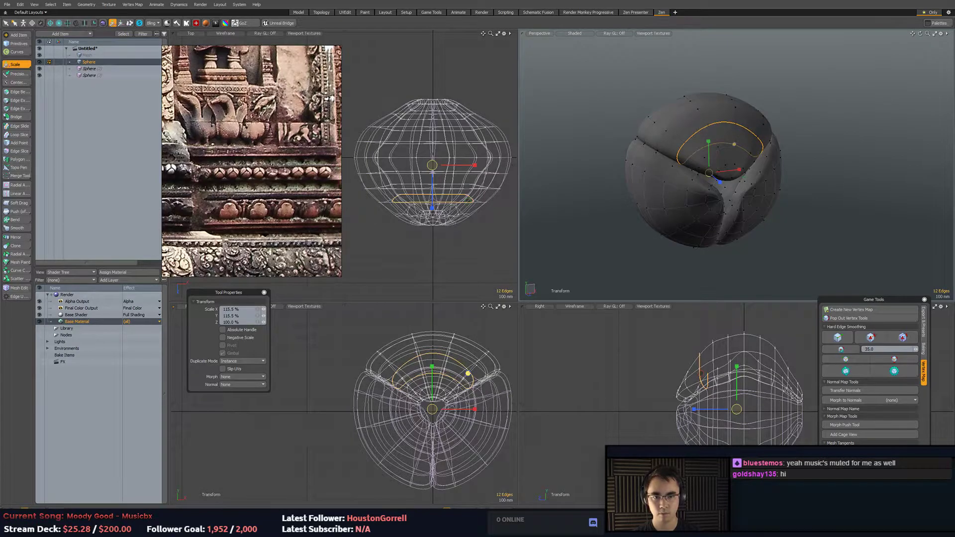
pyautogui.press('w')
pyautogui.moveTo(433, 232); pyautogui.dragTo(434, 240)
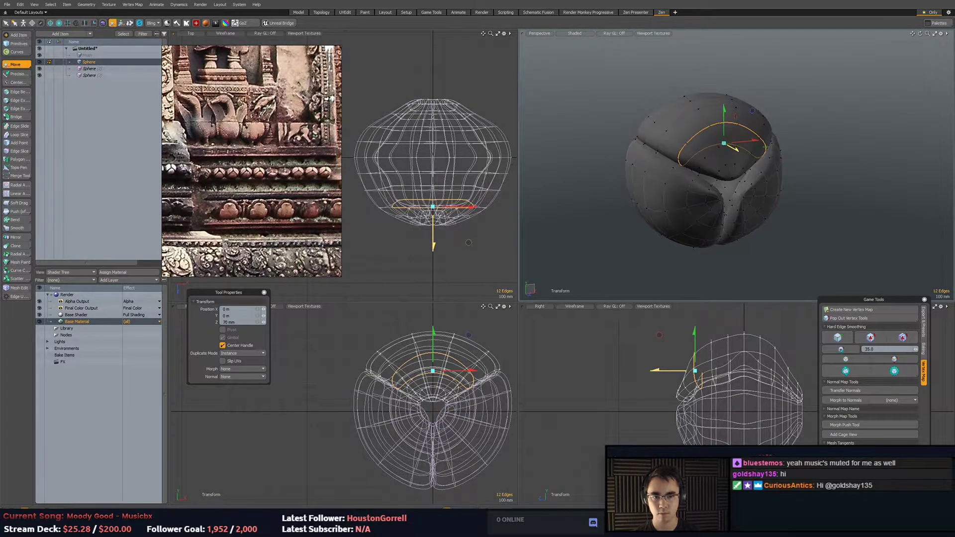
pyautogui.press('q')
pyautogui.doubleClick(716, 151)
pyautogui.press('w')
pyautogui.keyDown('alt'); pyautogui.moveTo(717, 152); pyautogui.dragTo(748, 185); pyautogui.keyUp('alt')
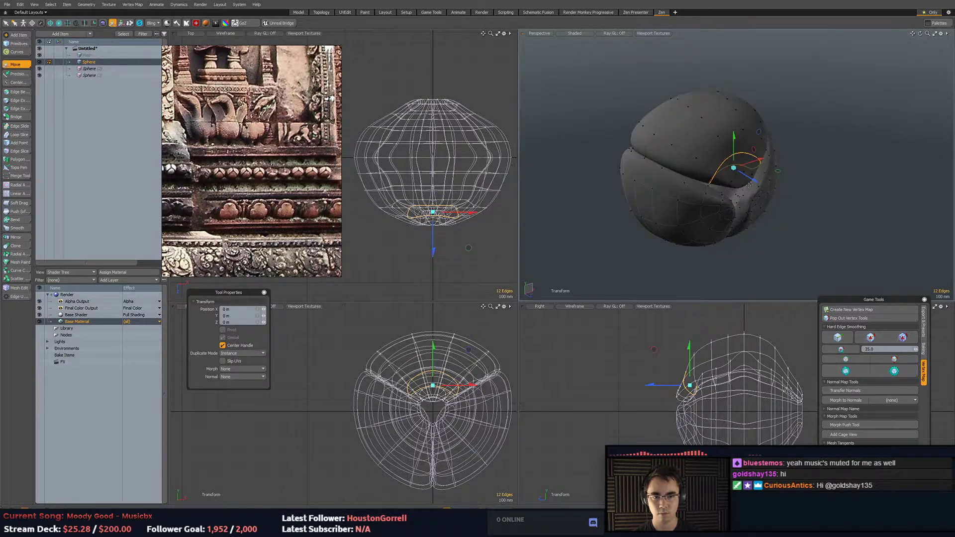
# Try a loop slice running lengthwise along the side of the top petal, and undo it.
pyautogui.press('q')
pyautogui.press('3')
pyautogui.click(666, 164)
pyautogui.press('2')
pyautogui.click(666, 163)
pyautogui.hotkey('alt', 'c')
pyautogui.moveTo(666, 163); pyautogui.dragTo(716, 160)
pyautogui.moveTo(716, 160)
pyautogui.keyDown('alt'); pyautogui.mouseDown()
pyautogui.moveTo(686, 128)
pyautogui.moveTo(709, 146)
pyautogui.moveTo(703, 157)
pyautogui.mouseUp(); pyautogui.keyUp('alt')
pyautogui.scroll(2, 710, 146)
pyautogui.press('q')
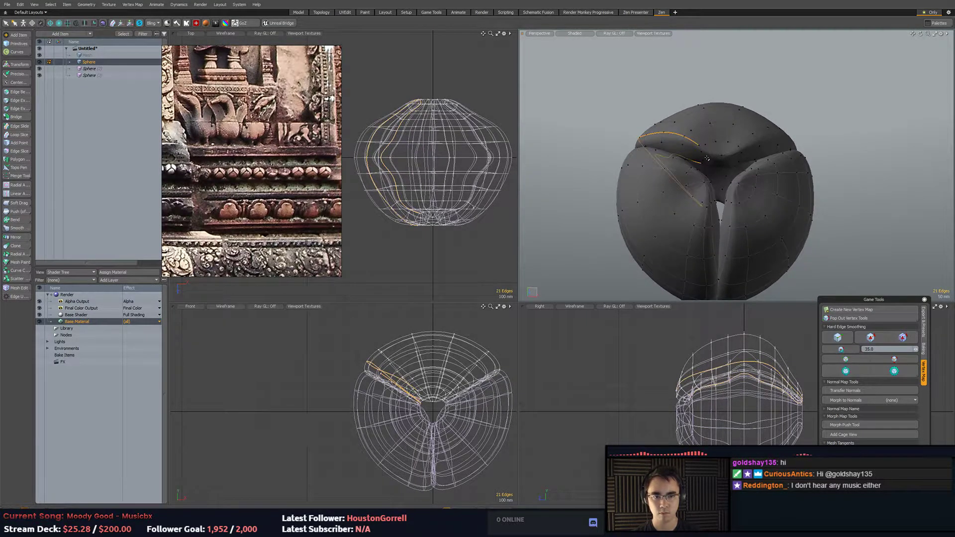
pyautogui.hotkey('ctrl', 'z')
# Insert one new edge loop around the top petal's inner side close to its rim with Loop Slice.
pyautogui.hotkey('alt', 'c')
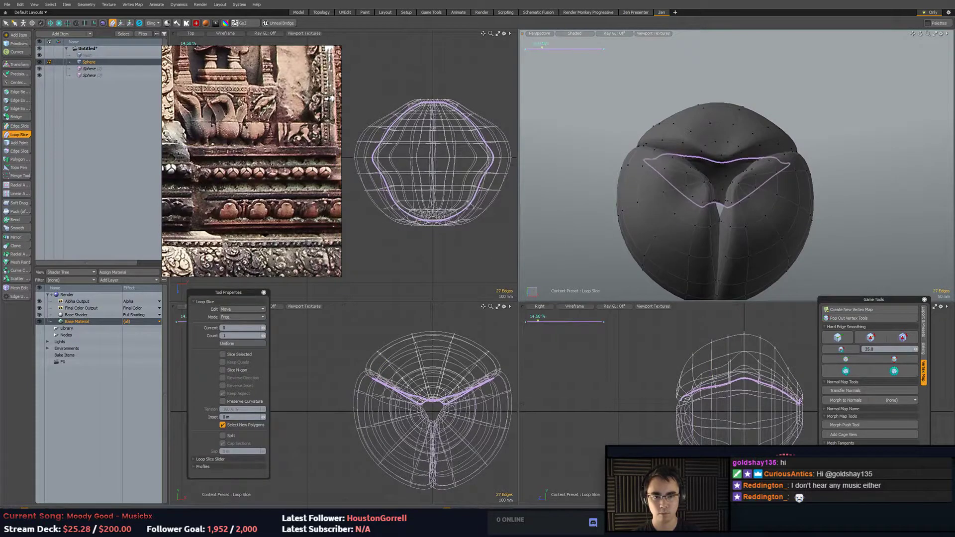
pyautogui.moveTo(738, 185); pyautogui.dragTo(711, 185)
pyautogui.keyDown('alt'); pyautogui.moveTo(711, 185); pyautogui.dragTo(676, 187); pyautogui.keyUp('alt')
pyautogui.press('q')
# Select the edges at the tip of the top petal and pull them outward into a point.
pyautogui.scroll(4, 705, 148)
pyautogui.click(707, 142)
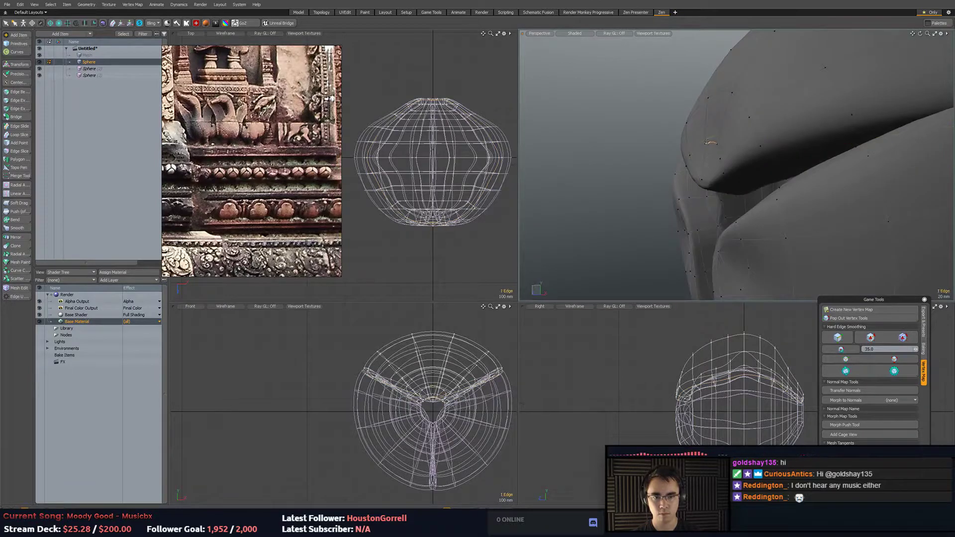
pyautogui.click(713, 143)
pyautogui.press('w')
pyautogui.keyDown('alt'); pyautogui.moveTo(713, 145); pyautogui.dragTo(744, 134); pyautogui.keyUp('alt')
pyautogui.press('q')
pyautogui.press('Escape')
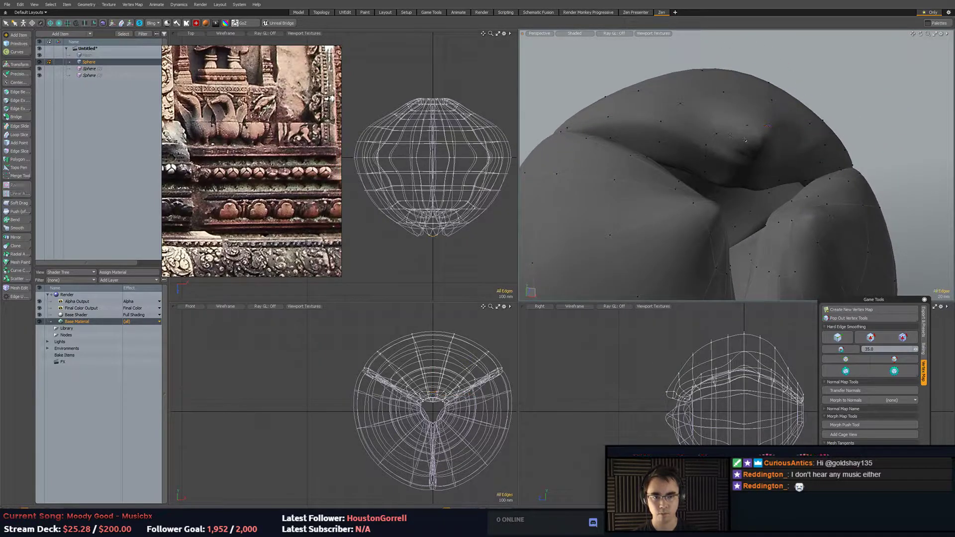
# Try a polygon bevel with a 0.2 mm inset on the three polygons at the petal's tip.
pyautogui.press('b')
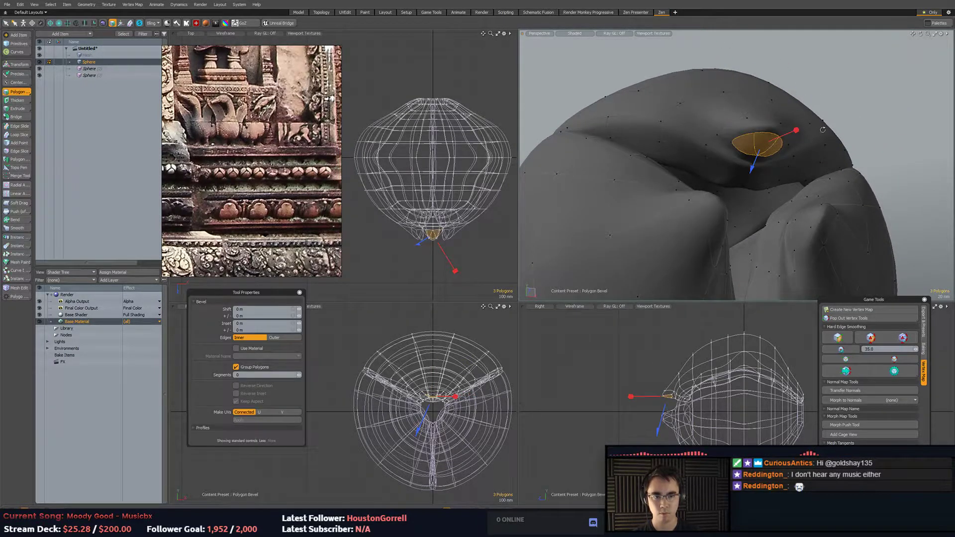
pyautogui.keyDown('alt'); pyautogui.moveTo(822, 130); pyautogui.dragTo(822, 172); pyautogui.keyUp('alt')
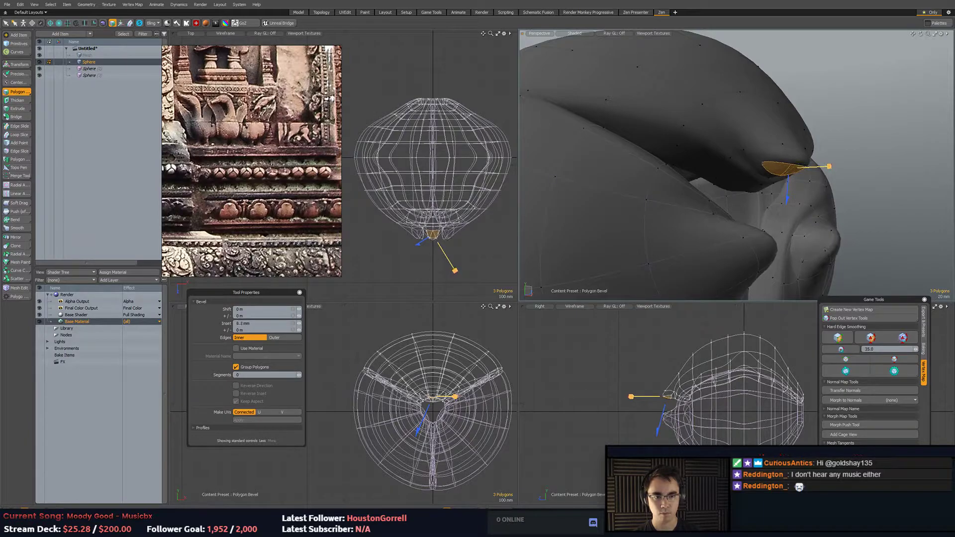
pyautogui.press('space')
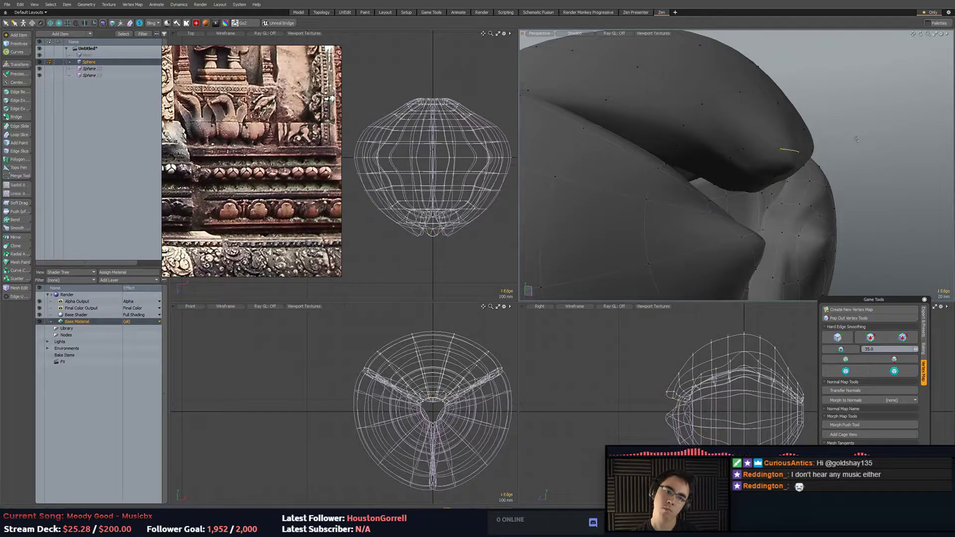
# Bevel the lengthwise edge loop that runs from the petal's tip to its back.
pyautogui.keyDown('alt'); pyautogui.moveTo(838, 186); pyautogui.dragTo(791, 160); pyautogui.keyUp('alt')
pyautogui.doubleClick(789, 163)
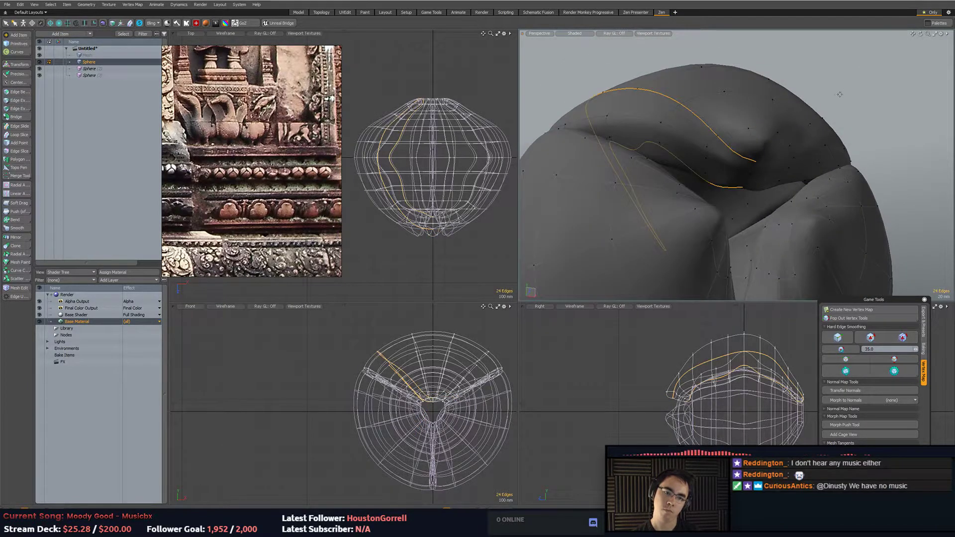
pyautogui.press('b')
pyautogui.moveTo(833, 60); pyautogui.dragTo(756, 176)
pyautogui.press('space')
pyautogui.click(827, 76)
pyautogui.scroll(-5, 827, 77)
pyautogui.scroll(-2, 716, 142)
pyautogui.hotkey('ctrl', '3')
pyautogui.click(832, 188)
# Examine the edge loops across the top petal near its tip from the front and the side.
pyautogui.keyDown('alt'); pyautogui.moveTo(830, 183); pyautogui.dragTo(800, 204); pyautogui.keyUp('alt')
pyautogui.scroll(3, 783, 194)
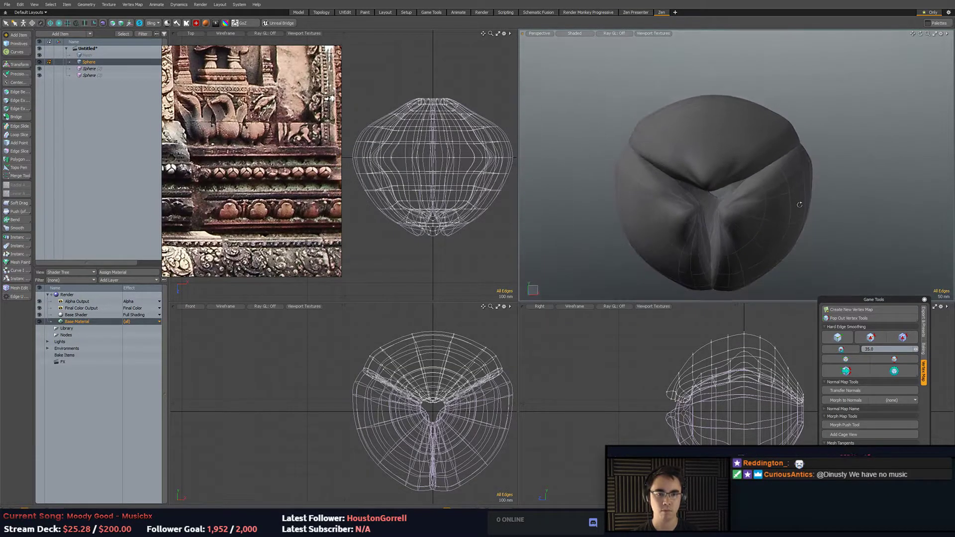
pyautogui.doubleClick(758, 133)
pyautogui.press('w')
pyautogui.click(727, 128)
pyautogui.keyDown('alt'); pyautogui.moveTo(727, 128); pyautogui.dragTo(788, 100); pyautogui.keyUp('alt')
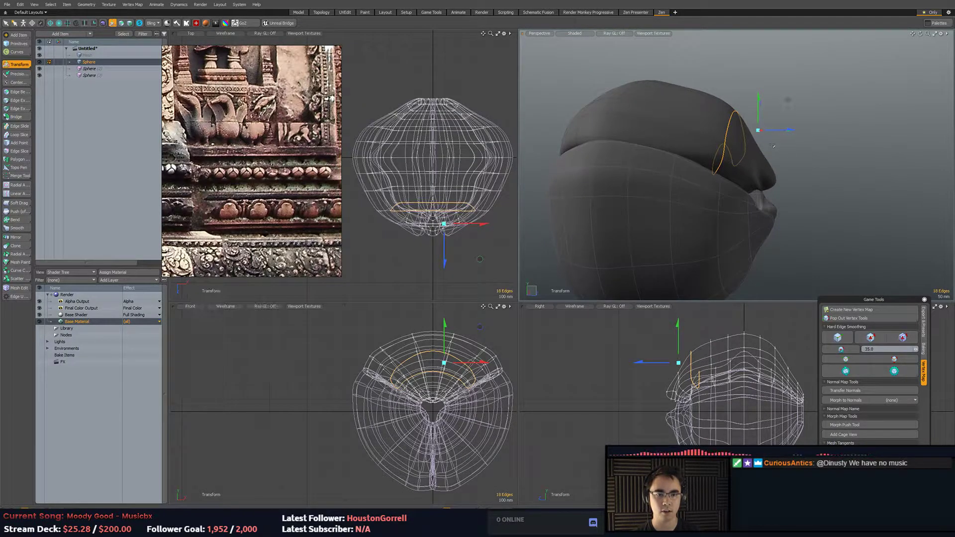
pyautogui.doubleClick(757, 148)
pyautogui.doubleClick(755, 152)
pyautogui.keyDown('alt'); pyautogui.moveTo(757, 161); pyautogui.dragTo(787, 127); pyautogui.keyUp('alt')
pyautogui.press('w')
pyautogui.keyDown('alt'); pyautogui.moveTo(787, 126); pyautogui.dragTo(633, 139); pyautogui.keyUp('alt')
pyautogui.scroll(-3, 669, 137)
pyautogui.press('q')
pyautogui.press('5')
pyautogui.click(633, 140)
# Select all polygons of the top petal and rotate them about the bud's centre in the front view so one petal sits at the bottom.
pyautogui.scroll(-3, 734, 171)
pyautogui.keyDown('alt'); pyautogui.moveTo(725, 154); pyautogui.dragTo(742, 190); pyautogui.keyUp('alt')
pyautogui.scroll(3, 734, 172)
pyautogui.scroll(3, 742, 206)
pyautogui.press('3')
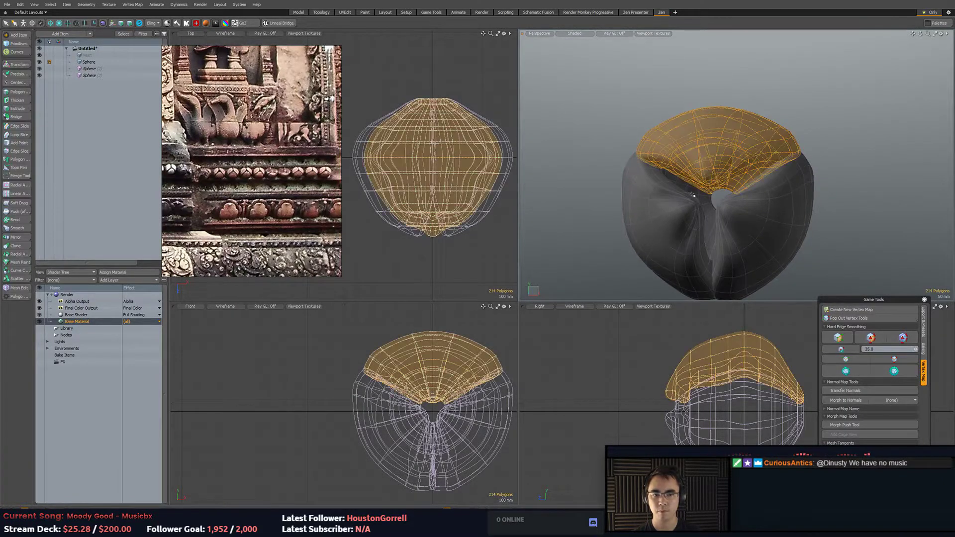
pyautogui.press('e')
pyautogui.keyDown('alt'); pyautogui.moveTo(703, 220); pyautogui.dragTo(787, 210); pyautogui.keyUp('alt')
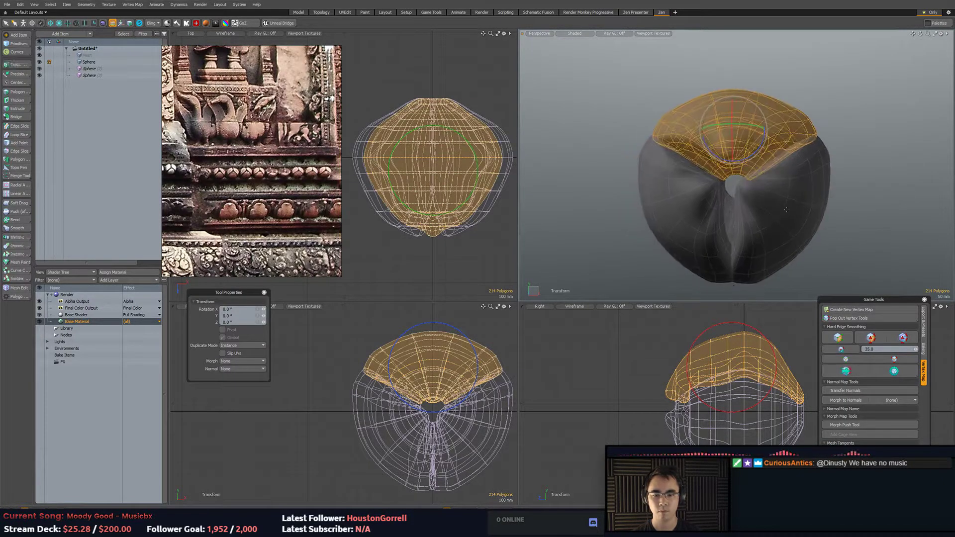
pyautogui.click(432, 410)
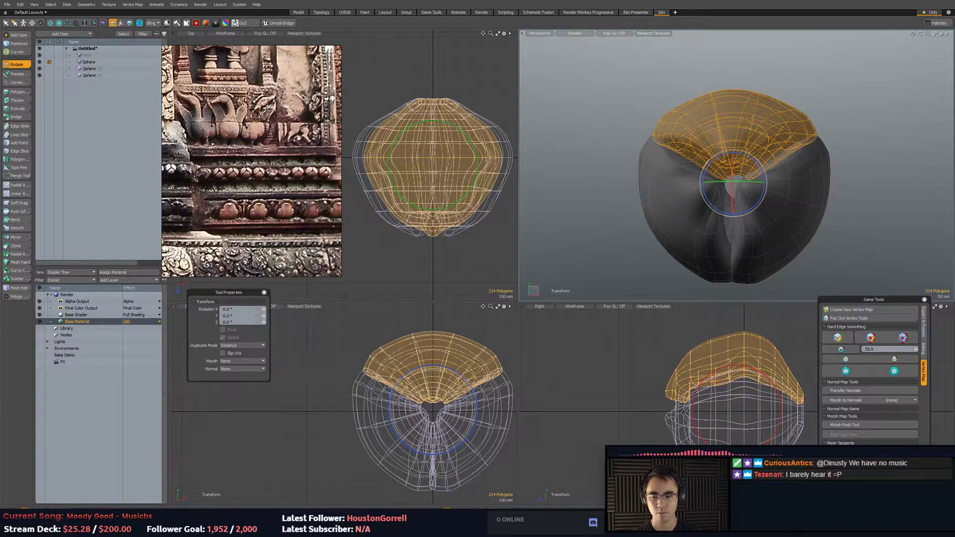
pyautogui.moveTo(454, 368); pyautogui.dragTo(482, 409)
pyautogui.press('q')
pyautogui.press('5')
pyautogui.click(502, 327)
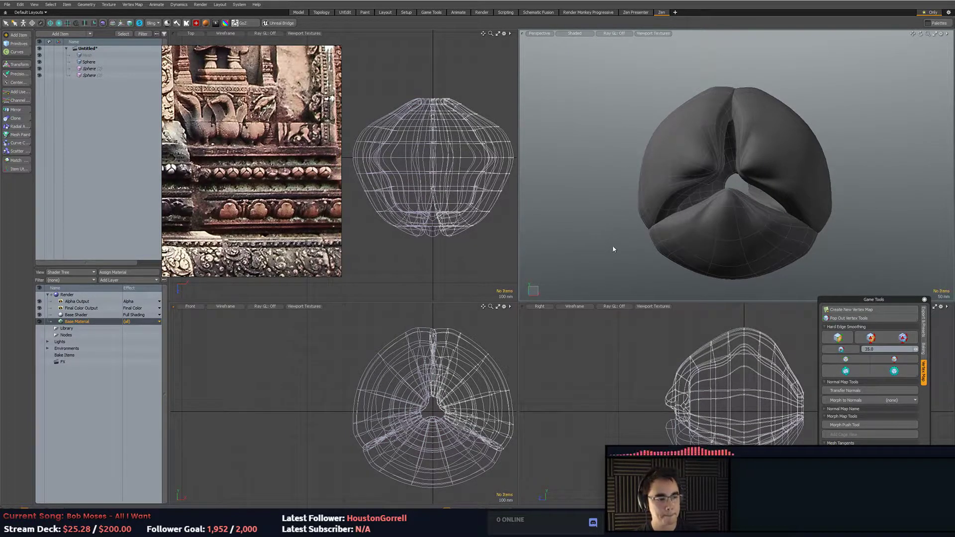
pyautogui.moveTo(697, 194)
pyautogui.keyDown('alt'); pyautogui.mouseDown()
pyautogui.moveTo(730, 220)
pyautogui.moveTo(704, 200)
pyautogui.mouseUp(); pyautogui.keyUp('alt')
pyautogui.press('3')
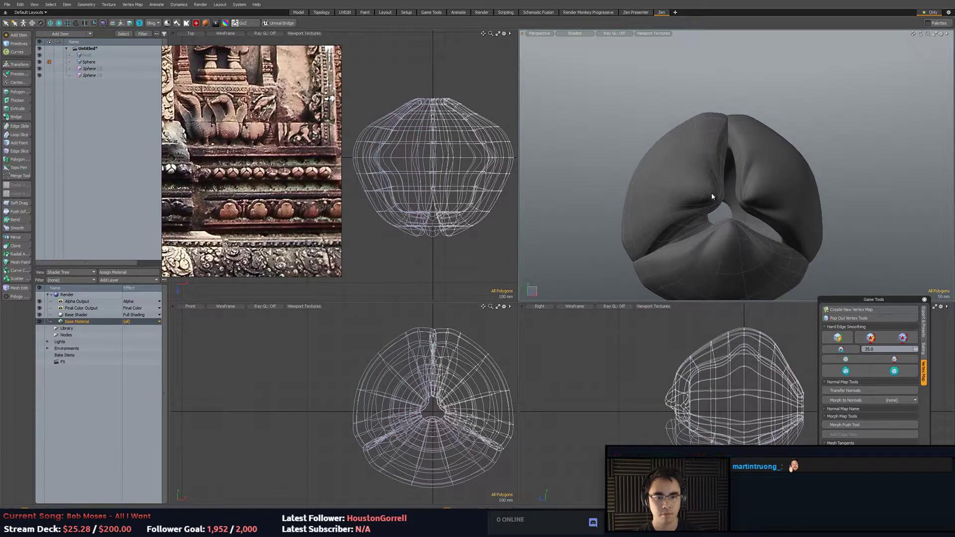
pyautogui.click(752, 194)
pyautogui.keyDown('alt'); pyautogui.moveTo(797, 188); pyautogui.dragTo(721, 177); pyautogui.keyUp('alt')
pyautogui.keyDown('alt'); pyautogui.moveTo(792, 168); pyautogui.dragTo(800, 179); pyautogui.keyUp('alt')
pyautogui.click(800, 179)
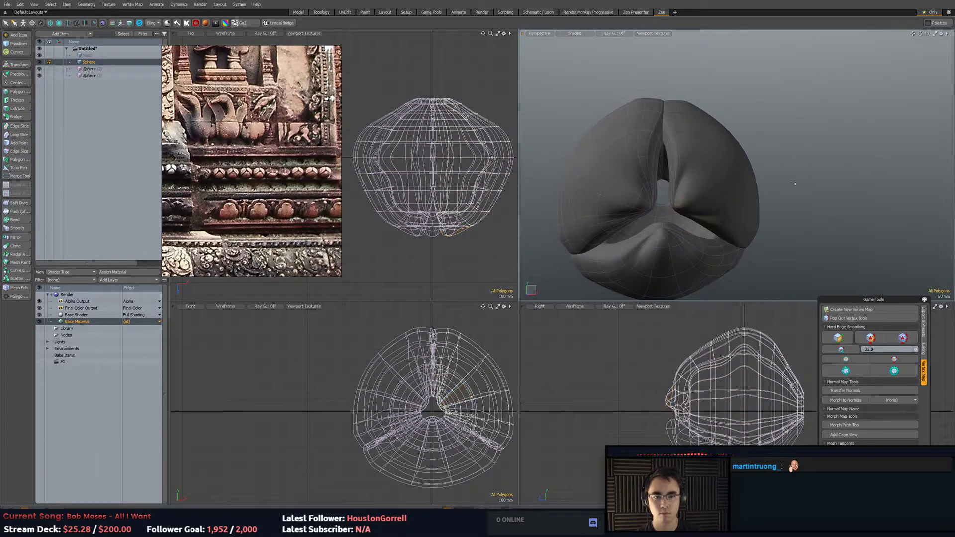
# Apply a Warm-Cool matcap from the Bling list and set the perspective view's shading to Default.
pyautogui.click(152, 23)
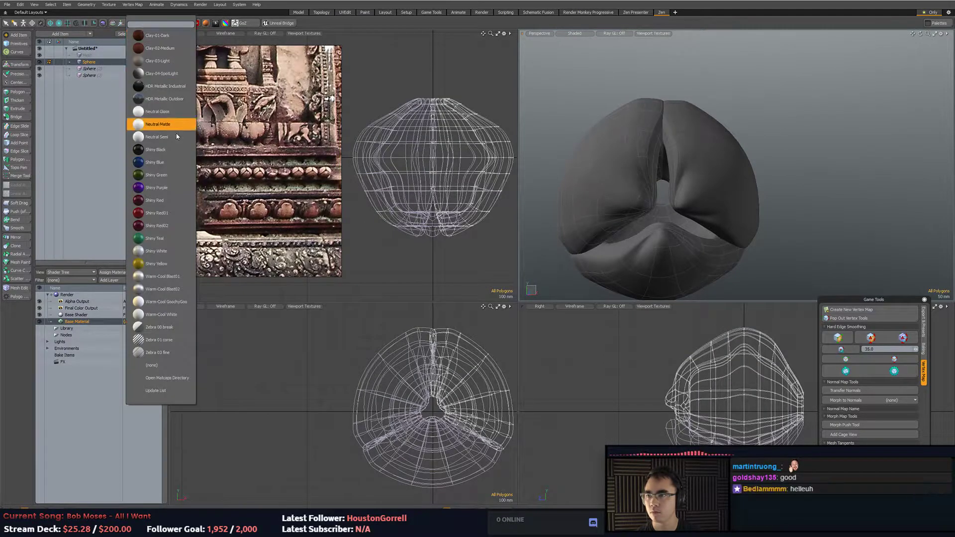
pyautogui.click(177, 294)
pyautogui.moveTo(709, 175)
pyautogui.keyDown('alt'); pyautogui.mouseDown()
pyautogui.moveTo(702, 181)
pyautogui.moveTo(754, 174)
pyautogui.moveTo(683, 182)
pyautogui.moveTo(692, 178)
pyautogui.mouseUp(); pyautogui.keyUp('alt')
pyautogui.click(574, 34)
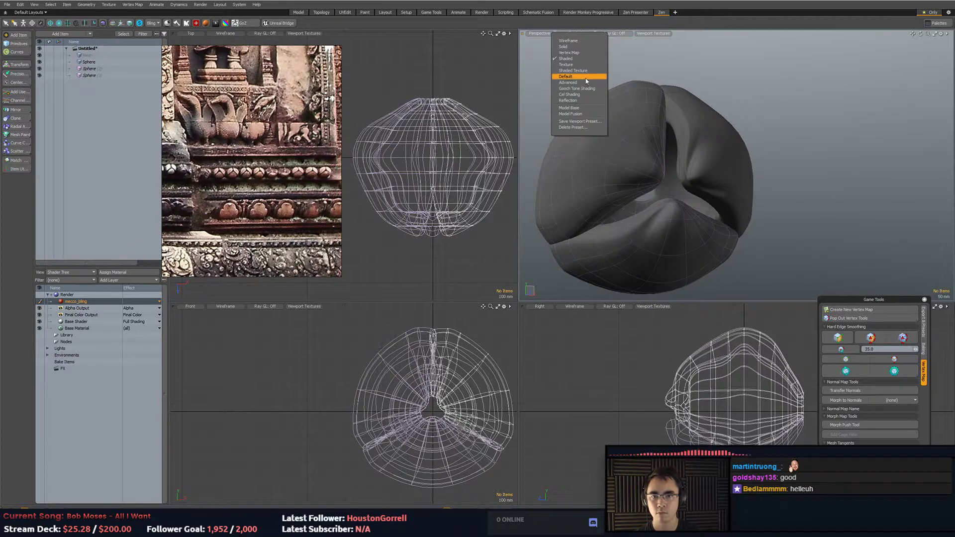
pyautogui.click(566, 76)
pyautogui.moveTo(776, 149)
pyautogui.keyDown('alt'); pyautogui.mouseDown()
pyautogui.moveTo(803, 145)
pyautogui.moveTo(717, 152)
pyautogui.moveTo(779, 146)
pyautogui.mouseUp(); pyautogui.keyUp('alt')
# Select the original petal and adjust its placement within the bud with the Move and Rotate tools.
pyautogui.press('2')
pyautogui.press('3')
pyautogui.moveTo(791, 149)
pyautogui.keyDown('alt'); pyautogui.mouseDown()
pyautogui.moveTo(764, 148)
pyautogui.moveTo(846, 142)
pyautogui.mouseUp(); pyautogui.keyUp('alt')
pyautogui.press('w')
pyautogui.keyDown('alt'); pyautogui.moveTo(757, 118); pyautogui.dragTo(774, 110); pyautogui.keyUp('alt')
pyautogui.keyDown('alt'); pyautogui.moveTo(773, 110); pyautogui.dragTo(906, 221); pyautogui.keyUp('alt')
pyautogui.press('5')
pyautogui.press('a')
pyautogui.doubleClick(763, 174)
pyautogui.press('e')
pyautogui.keyDown('alt'); pyautogui.moveTo(655, 229); pyautogui.dragTo(662, 169); pyautogui.keyUp('alt')
# Convert the original petal's selection to vertices and move the vertices near its tip toward the bud's centre.
pyautogui.press('5')
pyautogui.press('a')
pyautogui.press('3')
pyautogui.doubleClick(721, 177)
pyautogui.hotkey('alt', '1')
pyautogui.keyDown('alt'); pyautogui.moveTo(746, 49); pyautogui.dragTo(755, 73); pyautogui.keyUp('alt')
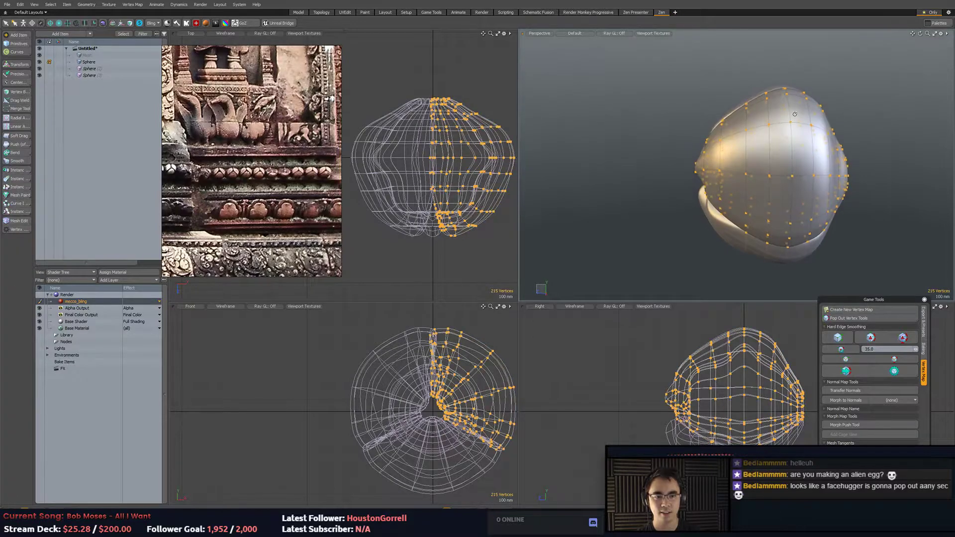
pyautogui.keyDown('ctrl'); pyautogui.moveTo(754, 298); pyautogui.dragTo(755, 293, button='middle'); pyautogui.keyUp('ctrl')
pyautogui.moveTo(737, 209)
pyautogui.keyDown('alt'); pyautogui.mouseDown()
pyautogui.moveTo(781, 191)
pyautogui.moveTo(789, 171)
pyautogui.mouseUp(); pyautogui.keyUp('alt')
pyautogui.press('w')
pyautogui.moveTo(775, 137); pyautogui.dragTo(771, 140)
pyautogui.keyDown('alt'); pyautogui.moveTo(771, 140); pyautogui.dragTo(775, 199); pyautogui.keyUp('alt')
# Try to move a group of polygons on the original petal, and undo the move.
pyautogui.press('3')
pyautogui.moveTo(724, 125); pyautogui.dragTo(722, 148)
pyautogui.keyDown('alt'); pyautogui.moveTo(725, 145); pyautogui.dragTo(747, 143); pyautogui.keyUp('alt')
pyautogui.press('w')
pyautogui.hotkey('ctrl', 'z')
pyautogui.press('q')
# Select polygons across the original petal, adjust them with the Move tool and clear the selection.
pyautogui.moveTo(711, 99); pyautogui.dragTo(824, 98)
pyautogui.press('w')
pyautogui.press('q')
pyautogui.press('5')
pyautogui.click(794, 136)
pyautogui.hotkey('ctrl', '3')
pyautogui.click(851, 103)
pyautogui.press('3')
pyautogui.click(839, 140)
pyautogui.keyDown('alt'); pyautogui.moveTo(840, 143); pyautogui.dragTo(799, 155); pyautogui.keyUp('alt')
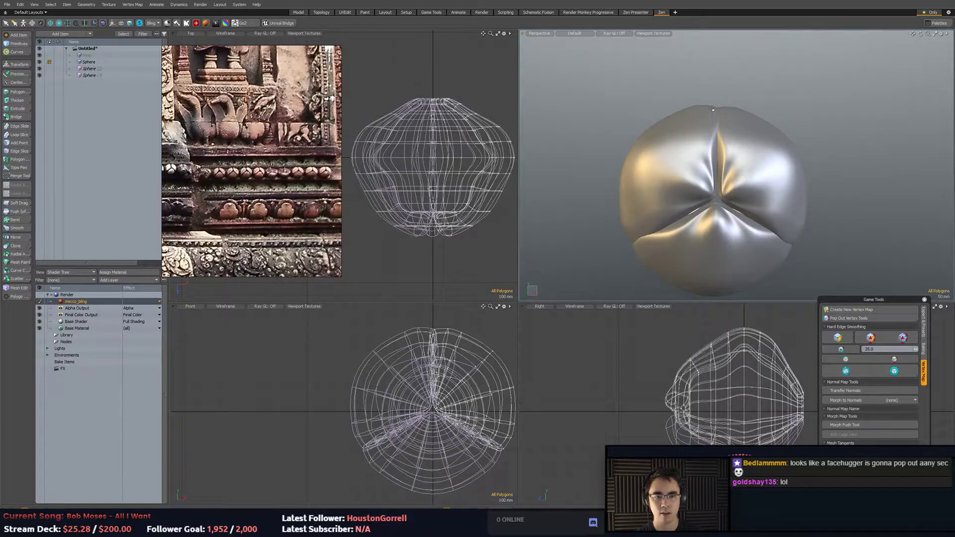
# Try selecting an edge loop along the seam between the two upper petals, and undo it.
pyautogui.press('5')
pyautogui.click(712, 144)
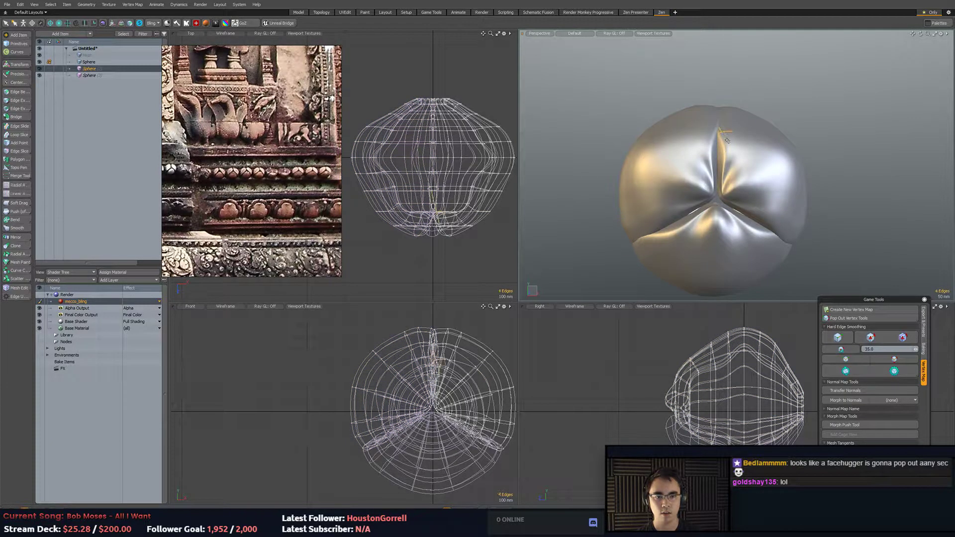
pyautogui.press('5')
pyautogui.click(731, 140)
pyautogui.press('2')
pyautogui.press('l')
pyautogui.moveTo(728, 134)
pyautogui.keyDown('alt'); pyautogui.mouseDown()
pyautogui.moveTo(729, 106)
pyautogui.moveTo(732, 129)
pyautogui.mouseUp(); pyautogui.keyUp('alt')
pyautogui.click(810, 118)
pyautogui.moveTo(809, 119)
pyautogui.keyDown('alt'); pyautogui.mouseDown()
pyautogui.moveTo(827, 145)
pyautogui.moveTo(811, 154)
pyautogui.moveTo(787, 110)
pyautogui.moveTo(824, 115)
pyautogui.mouseUp(); pyautogui.keyUp('alt')
pyautogui.hotkey('ctrl', 'z')
pyautogui.press('5')
pyautogui.click(823, 114)
# Start saving the scene and browse to the Trim_C_Corner folder inside Temple > Substance.
pyautogui.scroll(-3, 823, 115)
pyautogui.keyDown('alt'); pyautogui.moveTo(741, 149); pyautogui.dragTo(676, 179); pyautogui.keyUp('alt')
pyautogui.scroll(-2, 676, 179)
pyautogui.keyDown('alt'); pyautogui.moveTo(781, 178); pyautogui.dragTo(801, 212); pyautogui.keyUp('alt')
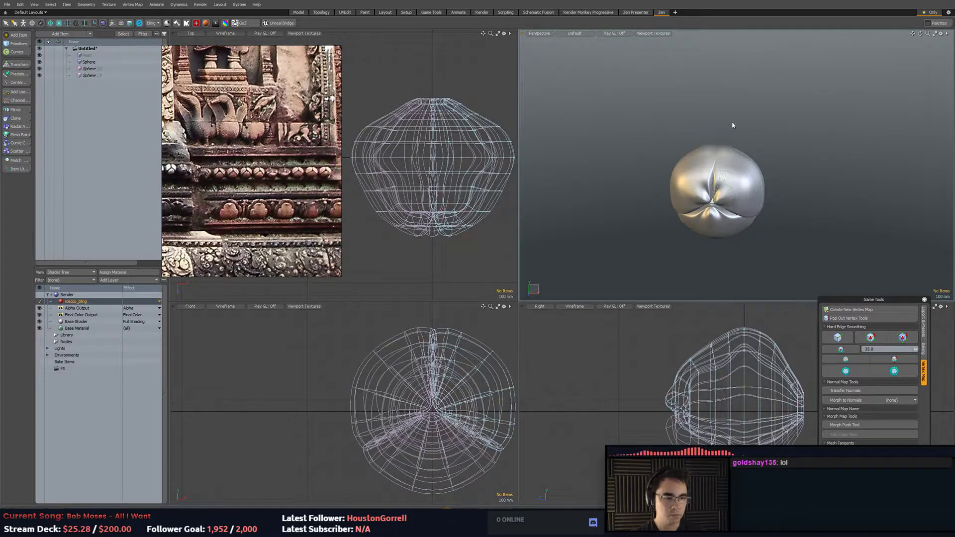
pyautogui.hotkey('ctrl', 's')
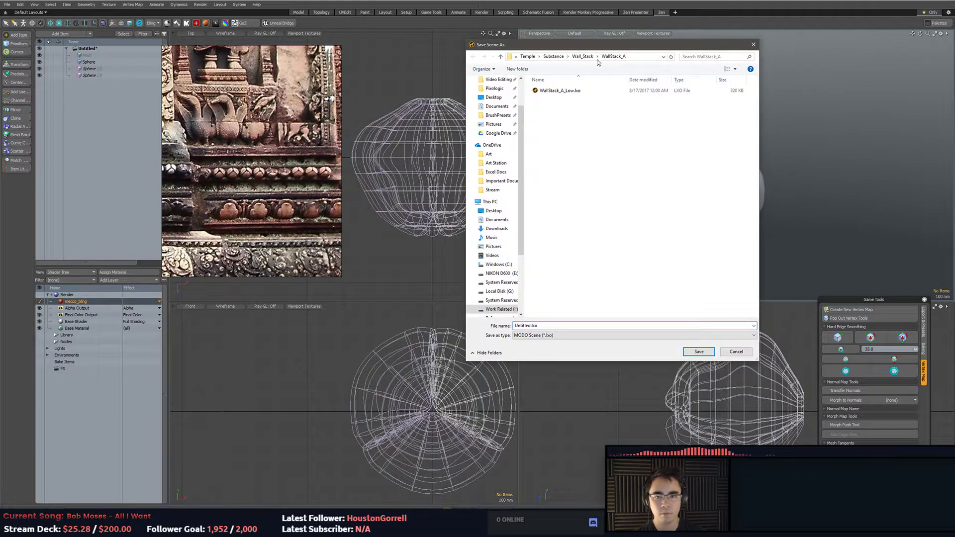
pyautogui.click(560, 57)
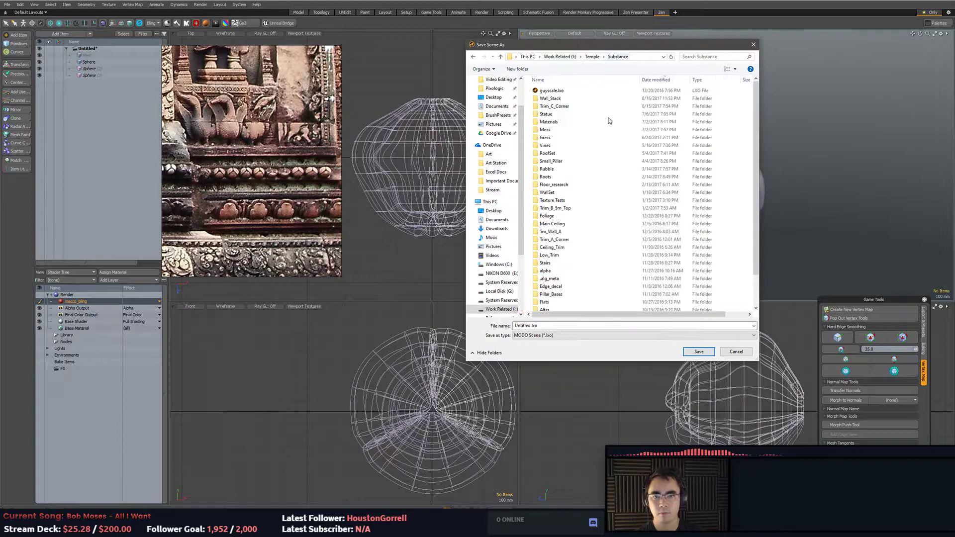
pyautogui.doubleClick(585, 107)
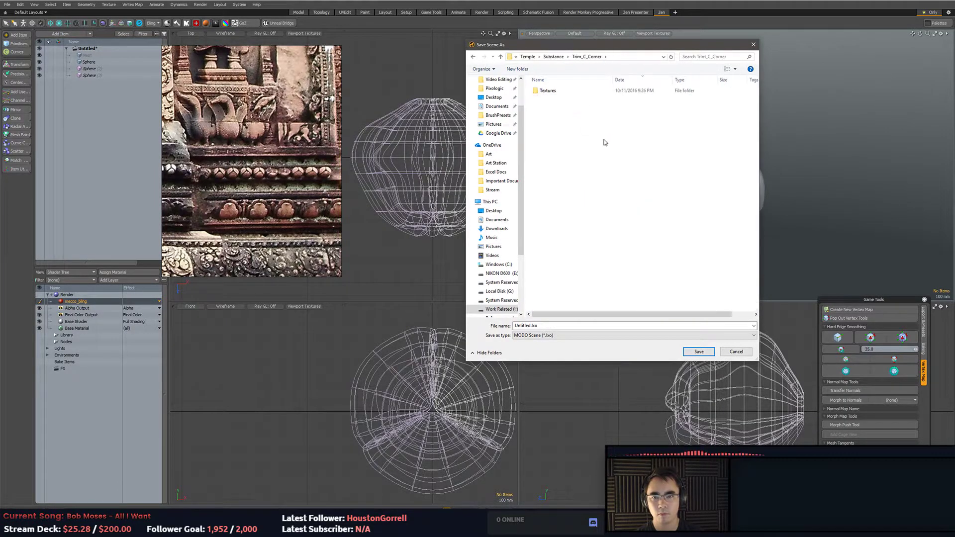
# Create a new folder named Trim Shapes inside Trim_C_Corner.
pyautogui.rightClick(579, 171)
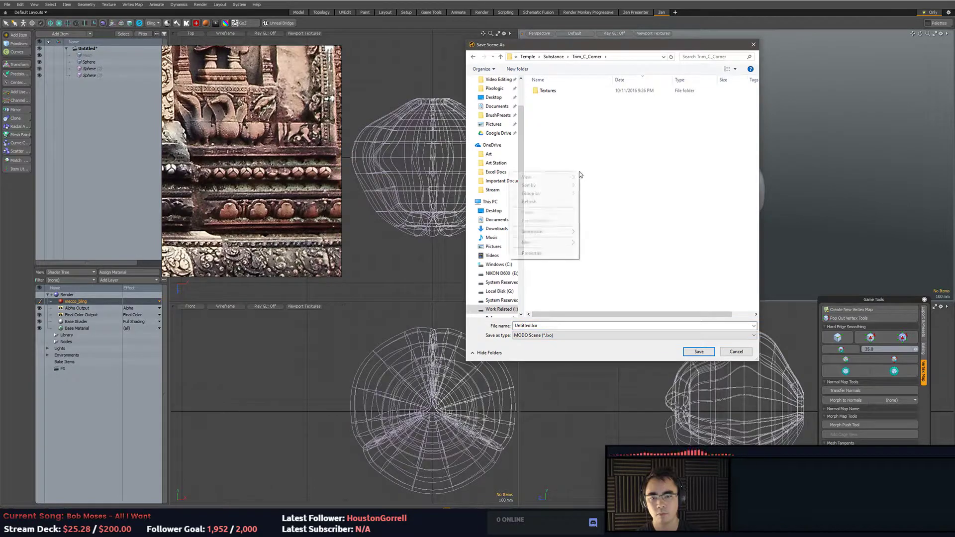
pyautogui.moveTo(561, 242)
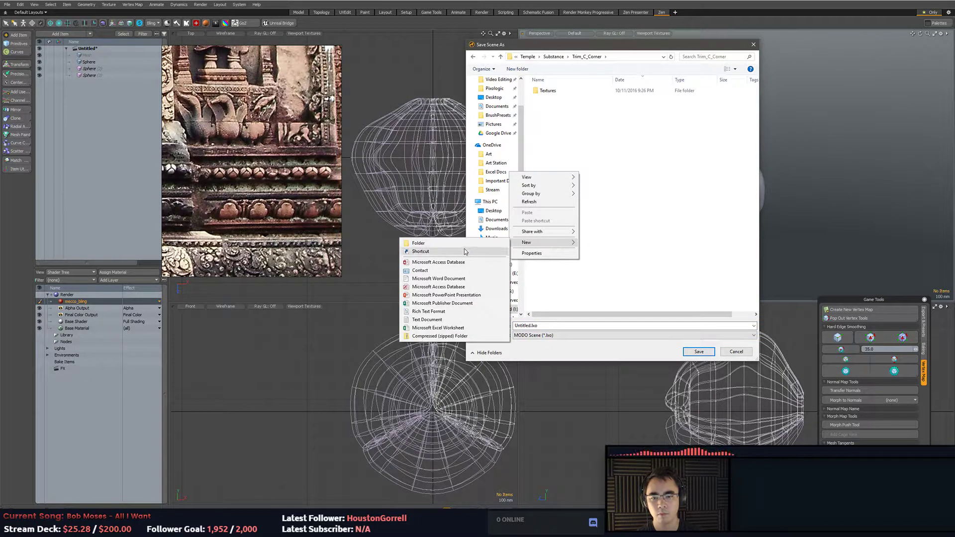
pyautogui.click(419, 242)
pyautogui.write('Trim Shapes')
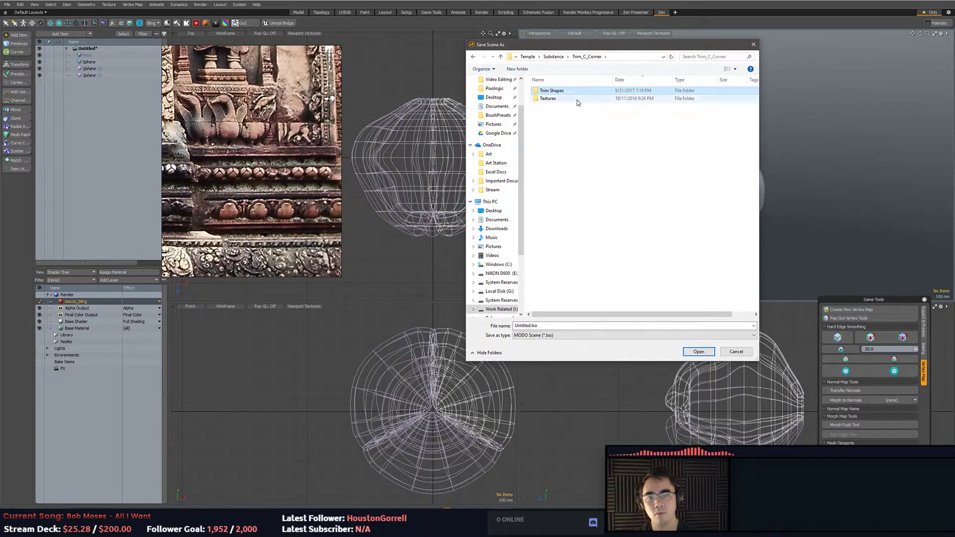
# Open the Trim Shapes folder and save the scene as Bulb in MODO Scene format.
pyautogui.doubleClick(557, 90)
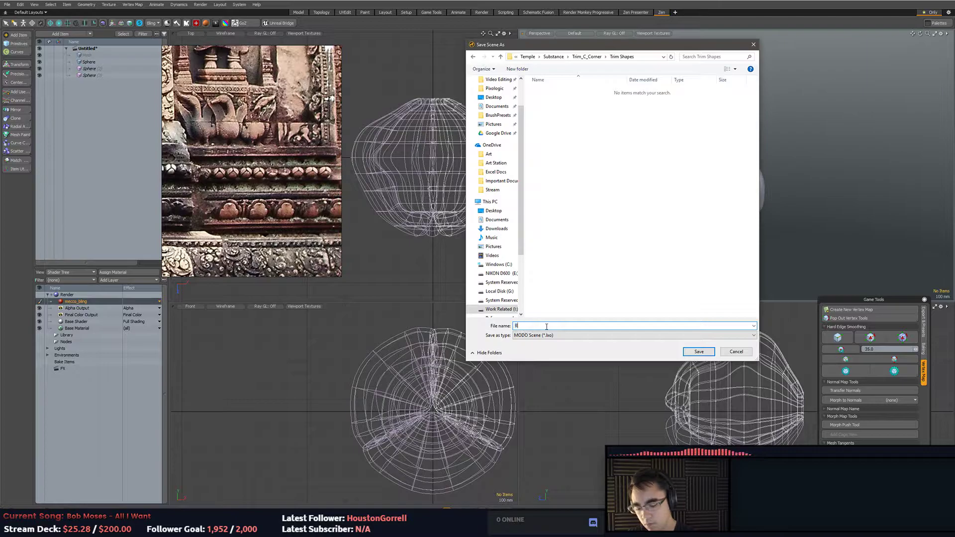
pyautogui.write('Bulb')
pyautogui.press('Return')
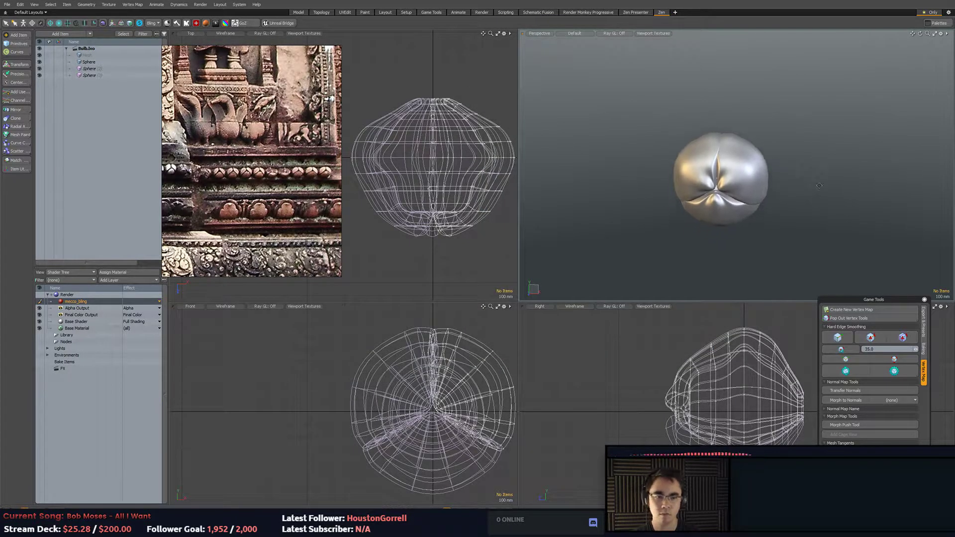
# Select the two instanced petals and change their item type to Mesh.
pyautogui.keyDown('alt'); pyautogui.moveTo(808, 171); pyautogui.dragTo(781, 199); pyautogui.keyUp('alt')
pyautogui.scroll(-4, 781, 200)
pyautogui.click(705, 214)
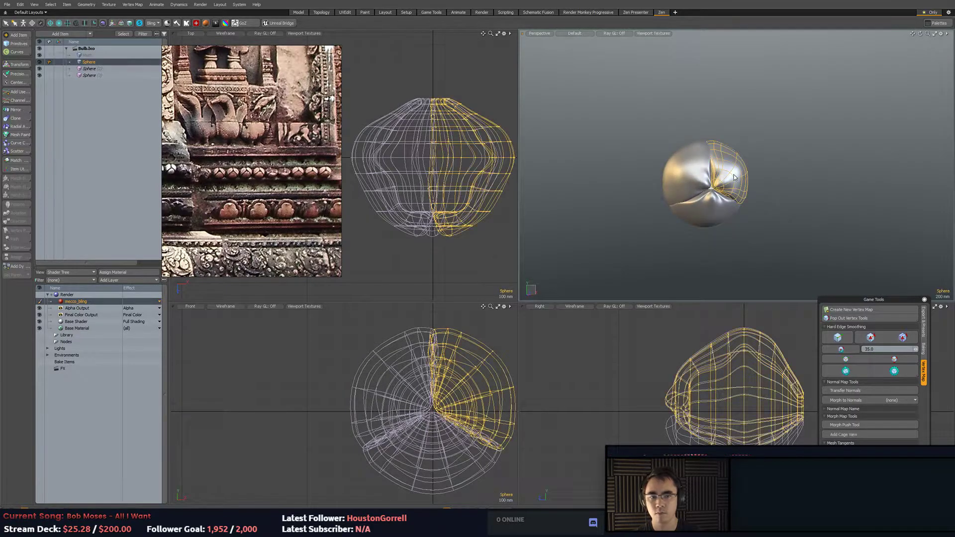
pyautogui.click(705, 214)
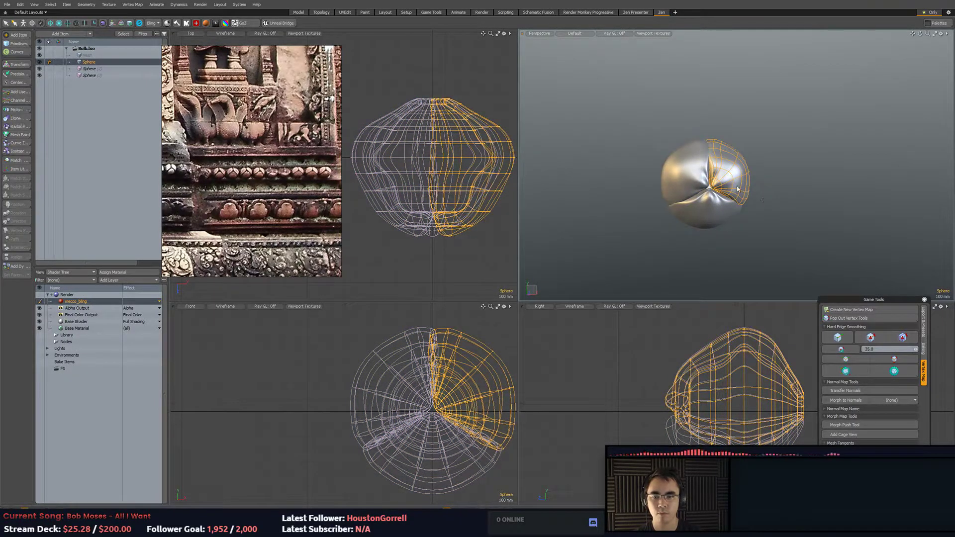
pyautogui.keyDown('shift'); pyautogui.click(708, 208); pyautogui.keyUp('shift')
pyautogui.keyDown('shift'); pyautogui.click(708, 208); pyautogui.keyUp('shift')
pyautogui.moveTo(226, 87)
pyautogui.mouseDown()
pyautogui.moveTo(254, 88)
pyautogui.moveTo(236, 84)
pyautogui.mouseUp()
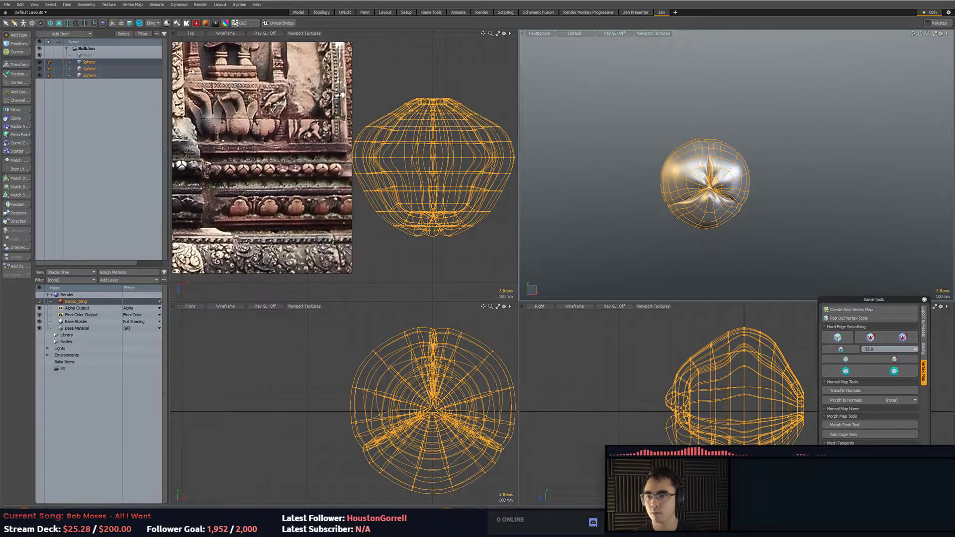
pyautogui.click(88, 69)
pyautogui.keyDown('shift'); pyautogui.click(89, 75); pyautogui.keyUp('shift')
pyautogui.rightClick(88, 76)
pyautogui.moveTo(98, 119)
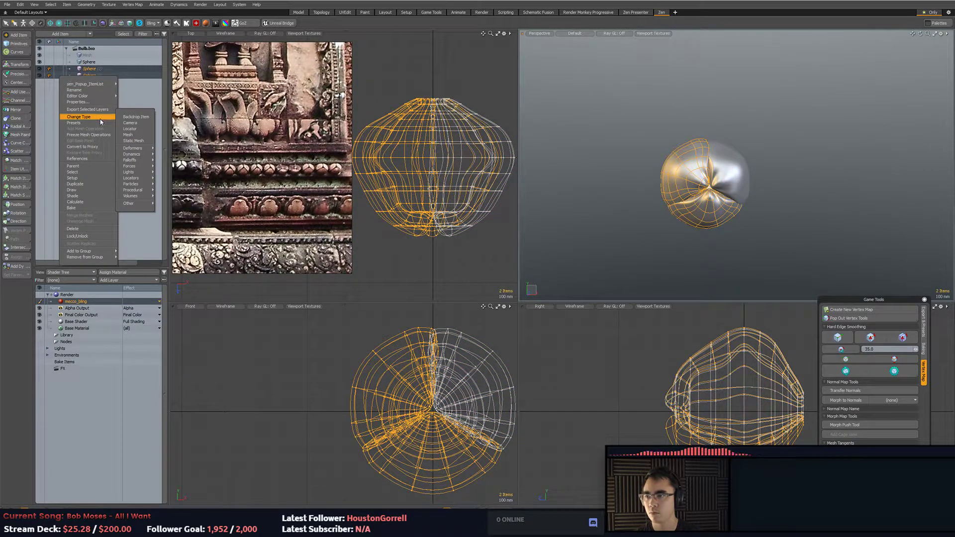
pyautogui.click(135, 135)
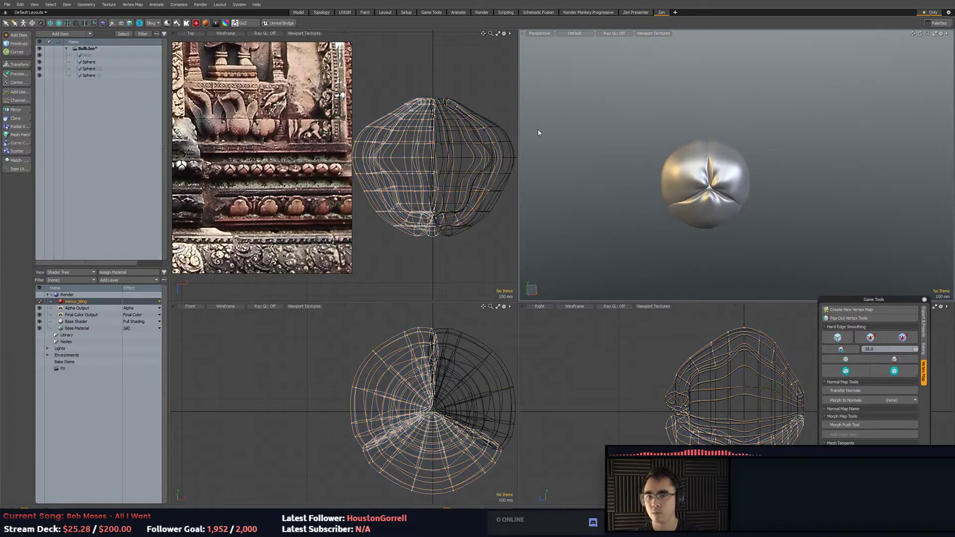
# Cut the polygons of two petals and paste them into the remaining petal's mesh item so all three petals share one mesh.
pyautogui.click(726, 186)
pyautogui.click(717, 210)
pyautogui.click(726, 185)
pyautogui.keyDown('shift'); pyautogui.click(721, 213); pyautogui.keyUp('shift')
pyautogui.press('3')
pyautogui.moveTo(665, 68)
pyautogui.mouseDown(button='right')
pyautogui.moveTo(654, 265)
pyautogui.moveTo(776, 164)
pyautogui.mouseUp(button='right')
pyautogui.hotkey('ctrl', 'x')
pyautogui.press('5')
pyautogui.click(696, 172)
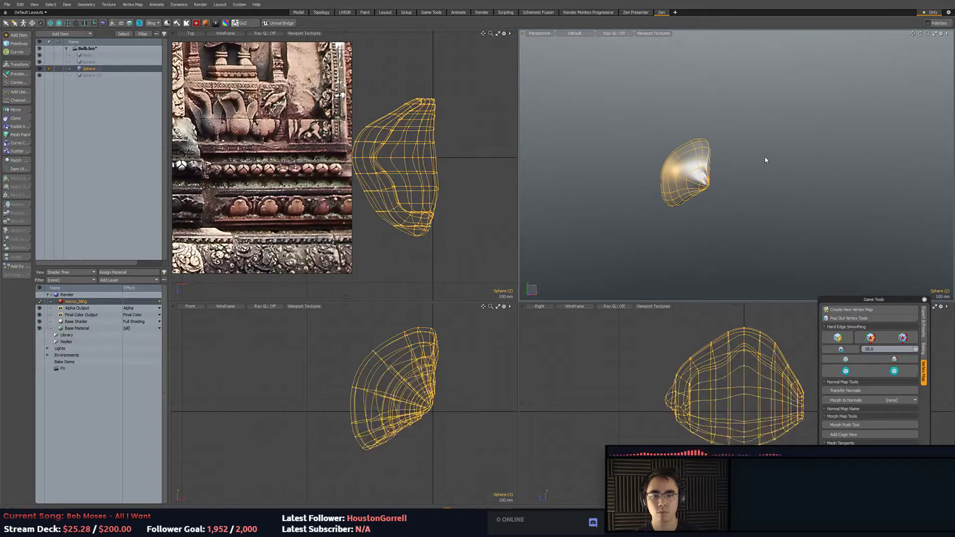
pyautogui.press('3')
pyautogui.hotkey('ctrl', 'v')
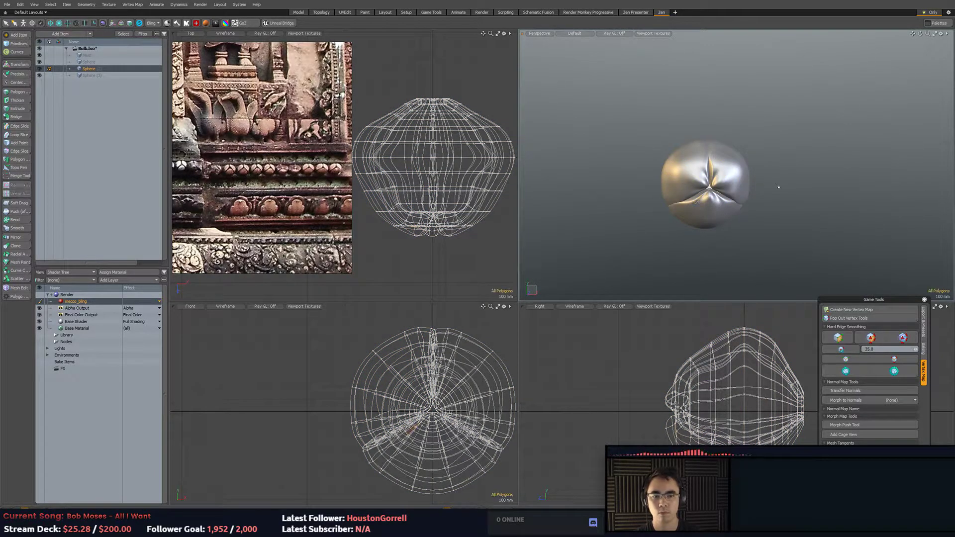
# Delete the empty mesh items, keeping only the Sphere item that holds the combined bud.
pyautogui.press('5')
pyautogui.click(810, 205)
pyautogui.click(89, 69)
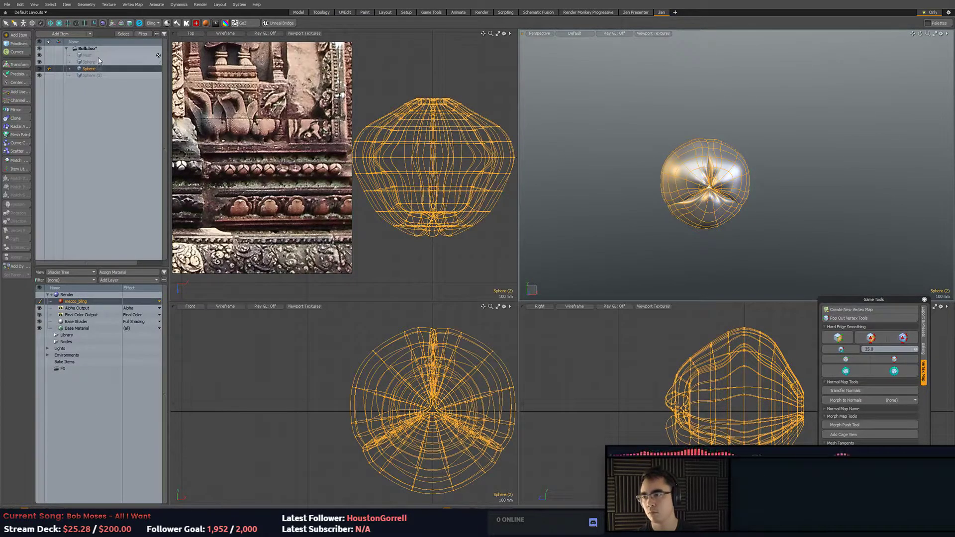
pyautogui.click(98, 57)
pyautogui.keyDown('shift'); pyautogui.click(98, 62); pyautogui.keyUp('shift')
pyautogui.press('Delete')
pyautogui.click(543, 265)
pyautogui.click(102, 69)
pyautogui.click(101, 75)
pyautogui.click(99, 61)
pyautogui.keyDown('shift'); pyautogui.click(100, 56); pyautogui.keyUp('shift')
pyautogui.press('Delete')
pyautogui.press('Return')
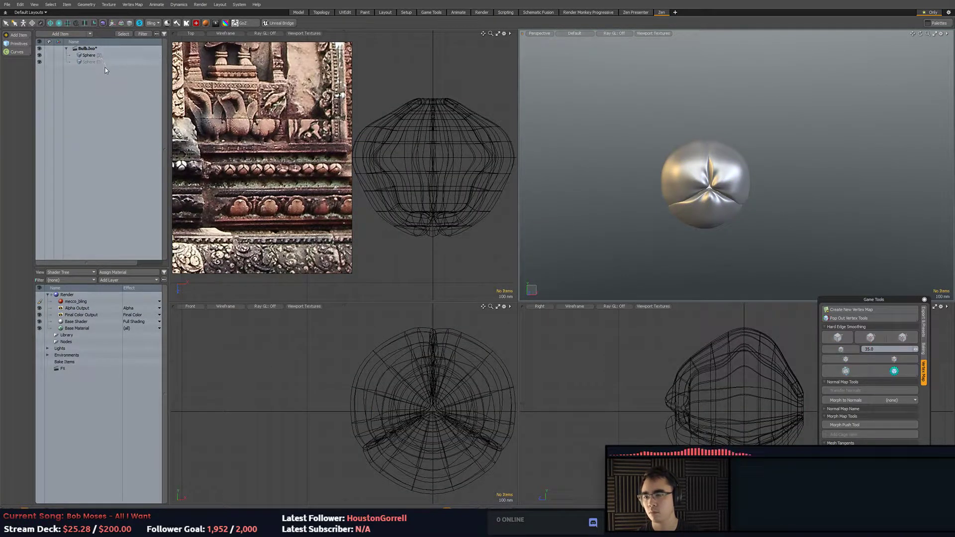
pyautogui.click(104, 62)
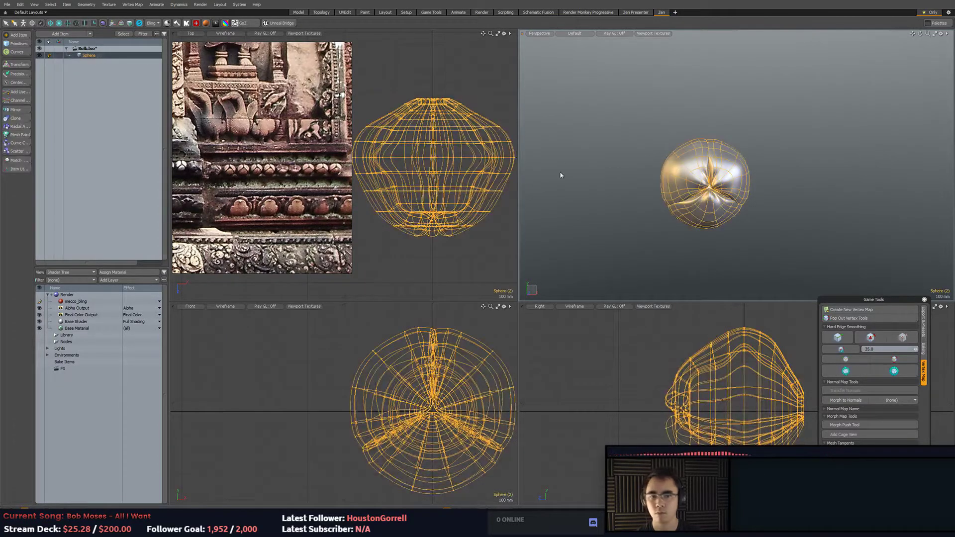
# Try cloning the bud into a row of six copies along X at a 1.32 m offset, and undo it.
pyautogui.keyDown('alt'); pyautogui.moveTo(557, 176); pyautogui.dragTo(537, 201); pyautogui.keyUp('alt')
pyautogui.keyDown('alt'); pyautogui.moveTo(643, 184); pyautogui.dragTo(642, 207); pyautogui.keyUp('alt')
pyautogui.keyDown('alt'); pyautogui.moveTo(642, 207); pyautogui.dragTo(687, 192); pyautogui.keyUp('alt')
pyautogui.scroll(-3, 660, 210)
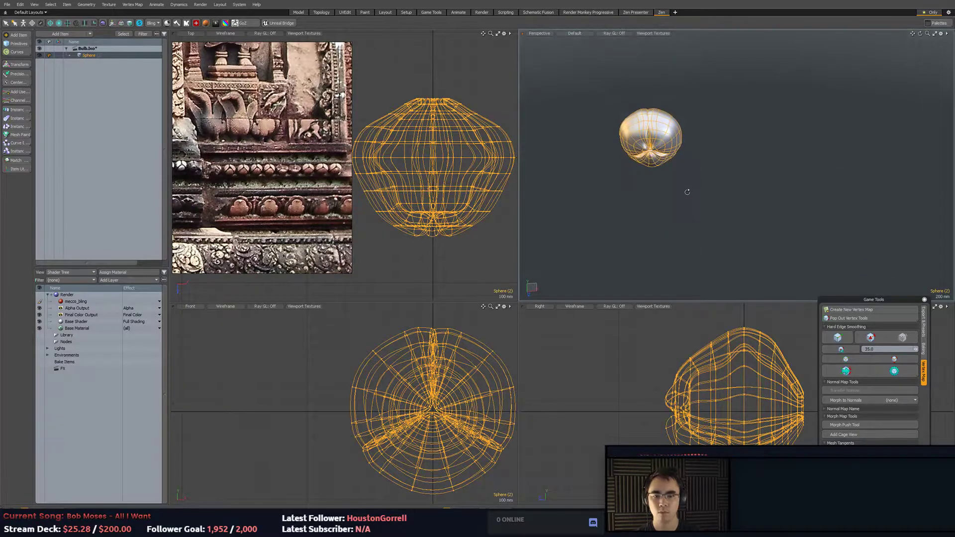
pyautogui.keyDown('ctrl'); pyautogui.keyDown('alt'); pyautogui.moveTo(606, 373); pyautogui.dragTo(468, 368); pyautogui.keyUp('alt'); pyautogui.keyUp('ctrl')
pyautogui.keyDown('alt'); pyautogui.keyDown('shift'); pyautogui.moveTo(429, 219); pyautogui.dragTo(459, 181); pyautogui.keyUp('shift'); pyautogui.keyUp('alt')
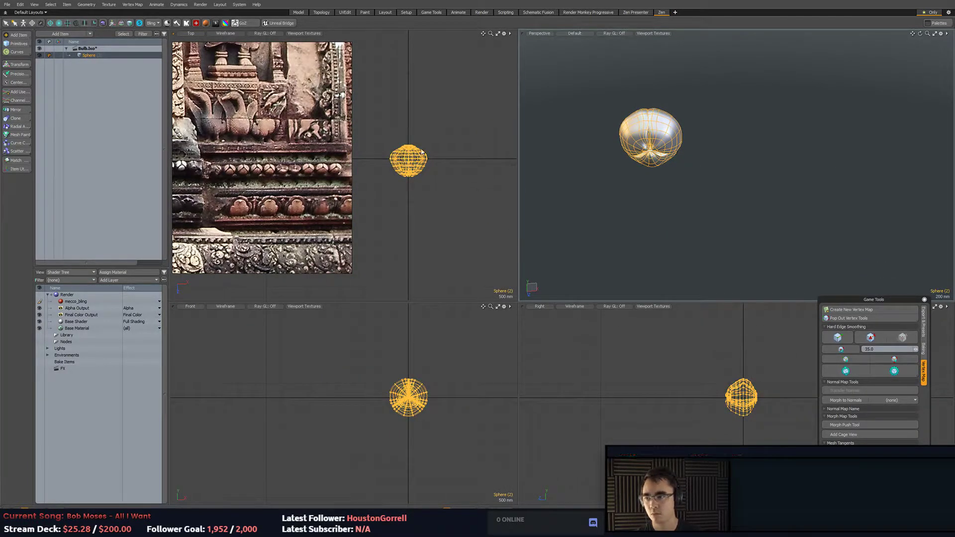
pyautogui.press('3')
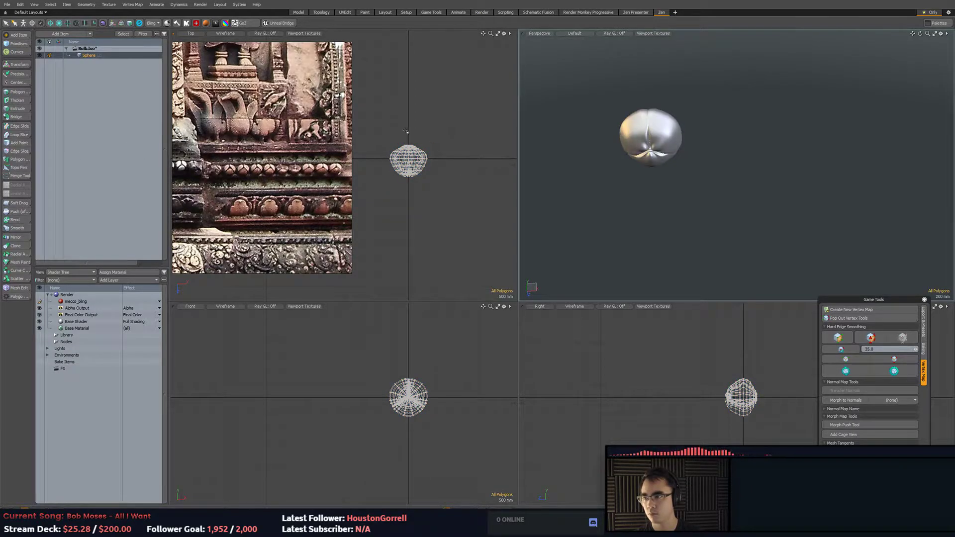
pyautogui.click(20, 248)
pyautogui.moveTo(429, 134); pyautogui.dragTo(491, 133)
pyautogui.keyDown('alt'); pyautogui.moveTo(640, 191); pyautogui.dragTo(672, 137); pyautogui.keyUp('alt')
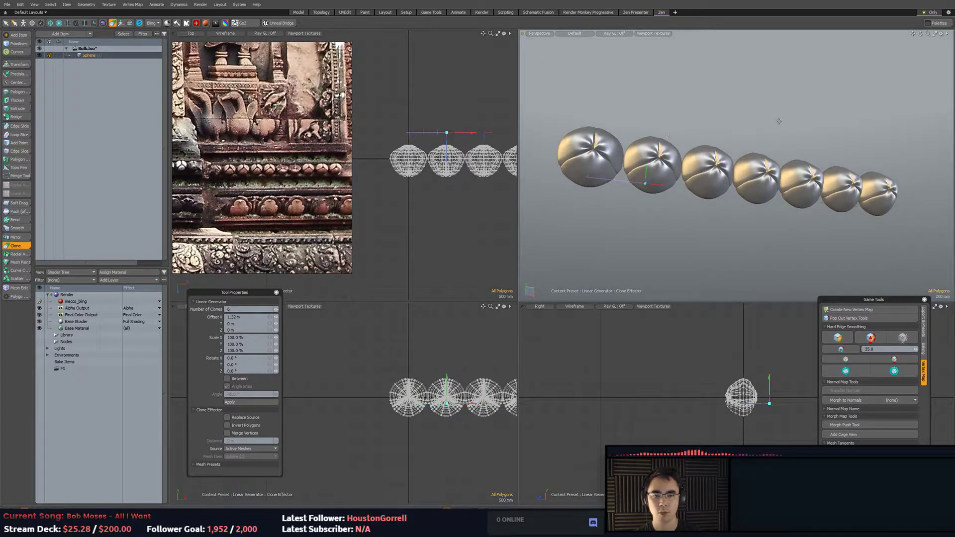
pyautogui.scroll(3, 590, 157)
pyautogui.moveTo(593, 156)
pyautogui.keyDown('alt'); pyautogui.mouseDown()
pyautogui.moveTo(625, 183)
pyautogui.moveTo(615, 174)
pyautogui.moveTo(642, 171)
pyautogui.mouseUp(); pyautogui.keyUp('alt')
pyautogui.hotkey('ctrl', 'z')
pyautogui.press('q')
pyautogui.press('5')
pyautogui.scroll(3, 607, 164)
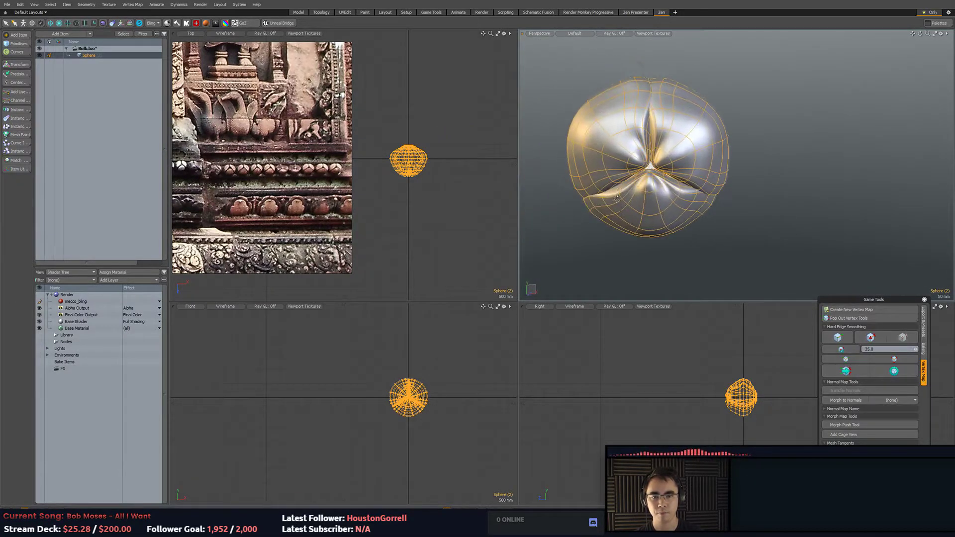
pyautogui.press('3')
pyautogui.doubleClick(591, 138)
pyautogui.keyDown('alt'); pyautogui.moveTo(642, 139); pyautogui.dragTo(656, 152); pyautogui.keyUp('alt')
pyautogui.scroll(2, 656, 152)
pyautogui.click(638, 166)
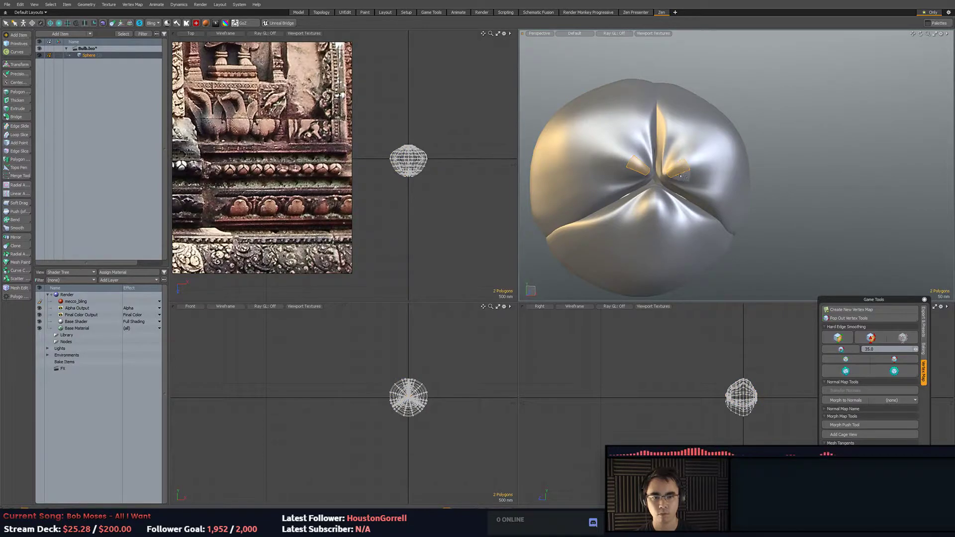
pyautogui.click(801, 133)
# Try removing an edge loop beside the central seam of the upper petals.
pyautogui.hotkey('ctrl', '3')
pyautogui.click(733, 145)
pyautogui.scroll(3, 705, 134)
pyautogui.moveTo(653, 168)
pyautogui.keyDown('alt'); pyautogui.mouseDown()
pyautogui.moveTo(627, 170)
pyautogui.moveTo(646, 152)
pyautogui.moveTo(650, 171)
pyautogui.mouseUp(); pyautogui.keyUp('alt')
pyautogui.doubleClick(628, 170)
pyautogui.press('3')
pyautogui.click(672, 158)
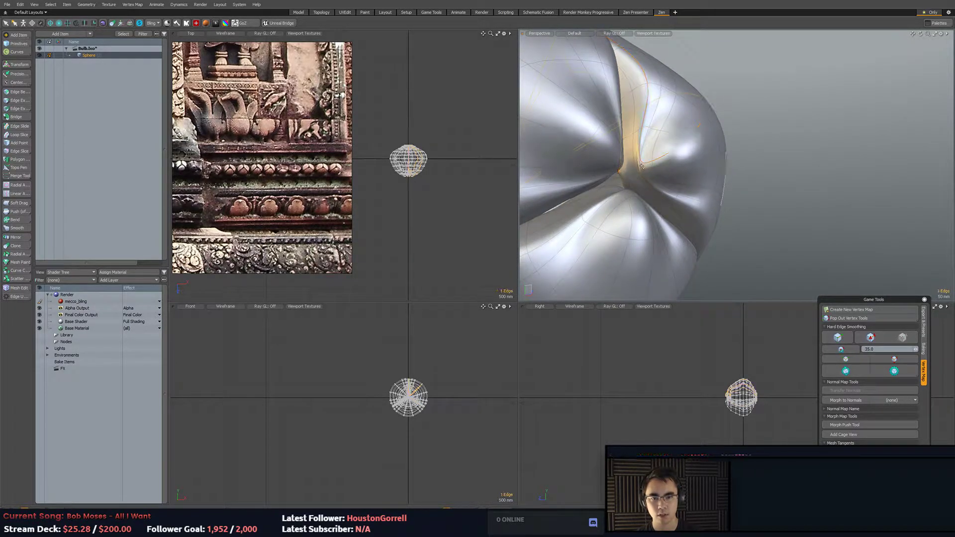
pyautogui.press('BackSpace')
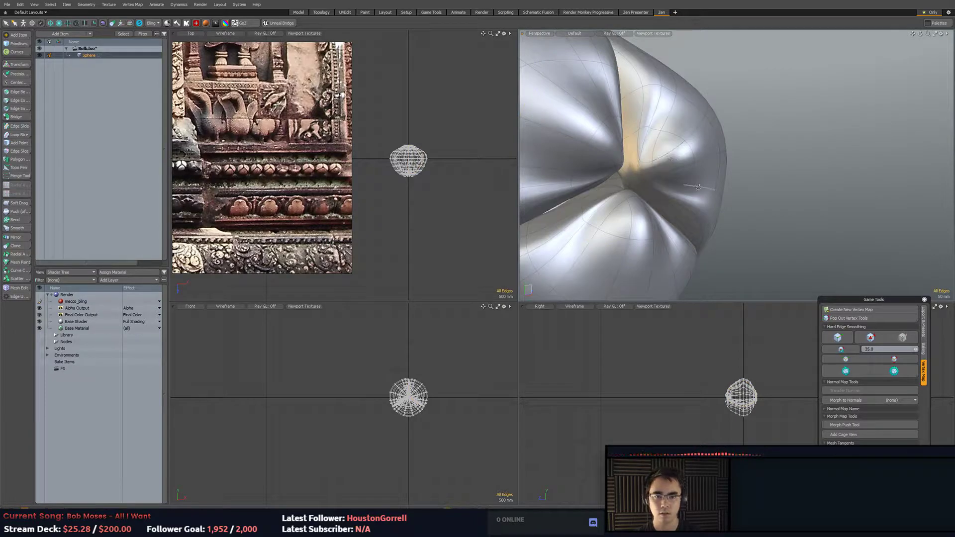
# Try removing another edge loop along the inner petal seams, and undo the edge removals.
pyautogui.keyDown('alt'); pyautogui.moveTo(699, 188); pyautogui.dragTo(618, 203); pyautogui.keyUp('alt')
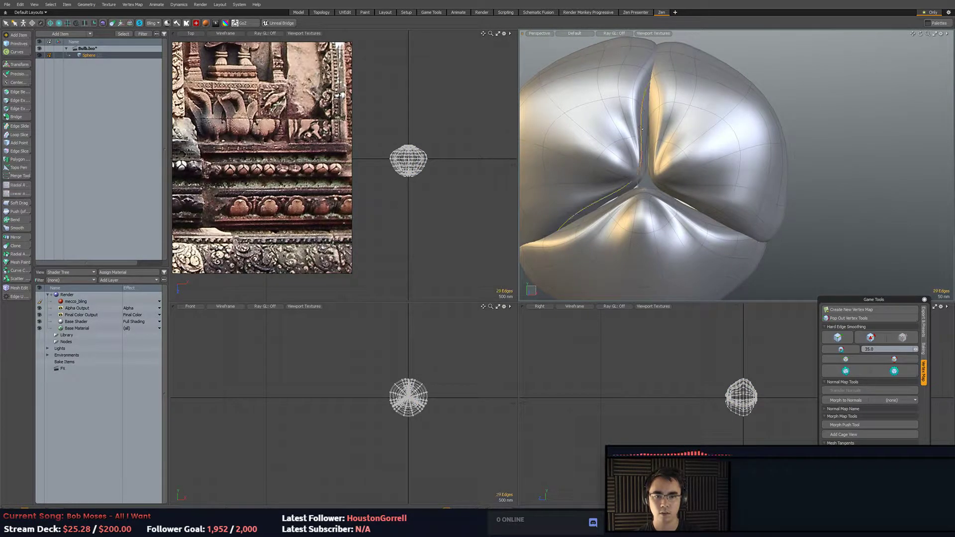
pyautogui.keyDown('alt'); pyautogui.moveTo(652, 126); pyautogui.dragTo(695, 234); pyautogui.keyUp('alt')
pyautogui.press('BackSpace')
pyautogui.click(662, 198)
pyautogui.press('Escape')
pyautogui.keyDown('alt'); pyautogui.moveTo(797, 200); pyautogui.dragTo(644, 193); pyautogui.keyUp('alt')
pyautogui.hotkey('ctrl', 'z')
pyautogui.hotkey('ctrl', 'z')
pyautogui.hotkey('ctrl', 'z')
pyautogui.hotkey('ctrl', 'z')
pyautogui.hotkey('ctrl', 'z')
pyautogui.hotkey('ctrl', 'z')
# Select one polygon at the inner tip of each of the three petals, then scale and move them along Z.
pyautogui.click(804, 179)
pyautogui.keyDown('alt'); pyautogui.moveTo(804, 179); pyautogui.dragTo(722, 159); pyautogui.keyUp('alt')
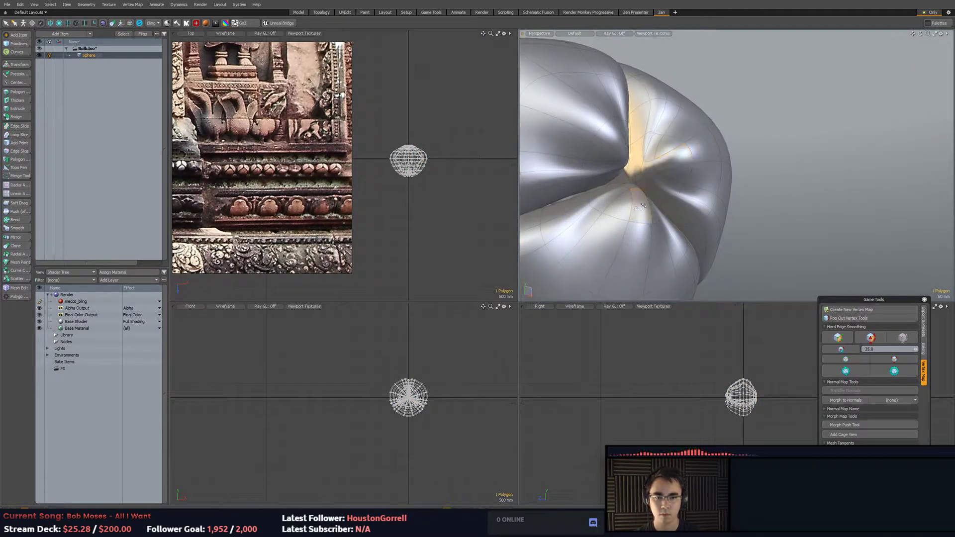
pyautogui.keyDown('alt'); pyautogui.moveTo(641, 207); pyautogui.dragTo(639, 171); pyautogui.keyUp('alt')
pyautogui.press('r')
pyautogui.keyDown('alt'); pyautogui.moveTo(716, 165); pyautogui.dragTo(725, 213); pyautogui.keyUp('alt')
pyautogui.press('w')
pyautogui.press('r')
pyautogui.press('w')
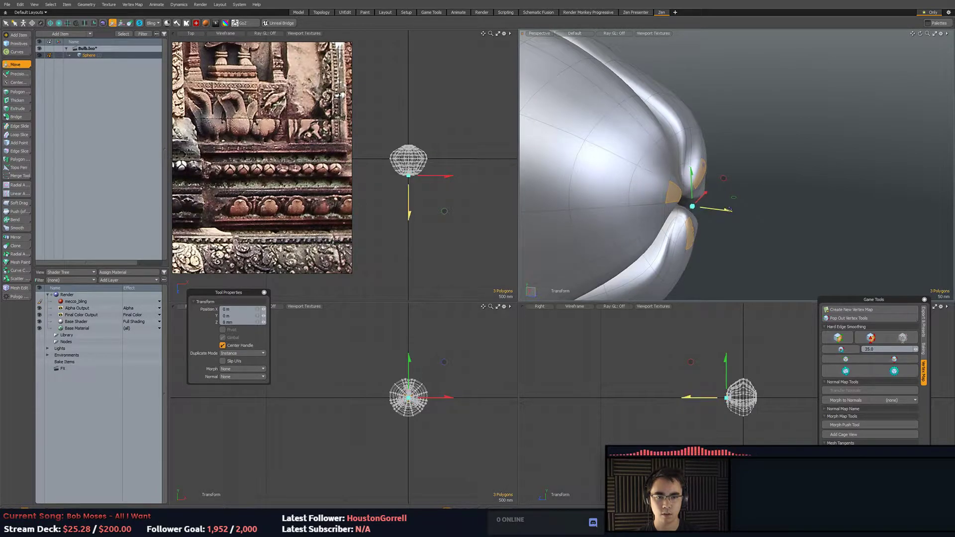
pyautogui.press('q')
# Examine the reshaped petal tips and the seams of the whole bud from several angles.
pyautogui.click(755, 228)
pyautogui.scroll(-5, 755, 228)
pyautogui.keyDown('alt'); pyautogui.moveTo(755, 228); pyautogui.dragTo(703, 216); pyautogui.keyUp('alt')
pyautogui.press('5')
pyautogui.click(770, 190)
pyautogui.scroll(-3, 770, 190)
pyautogui.keyDown('alt'); pyautogui.moveTo(770, 190); pyautogui.dragTo(737, 201); pyautogui.keyUp('alt')
pyautogui.hotkey('ctrl', '3')
pyautogui.click(780, 173)
pyautogui.press('3')
pyautogui.doubleClick(716, 164)
pyautogui.click(768, 218)
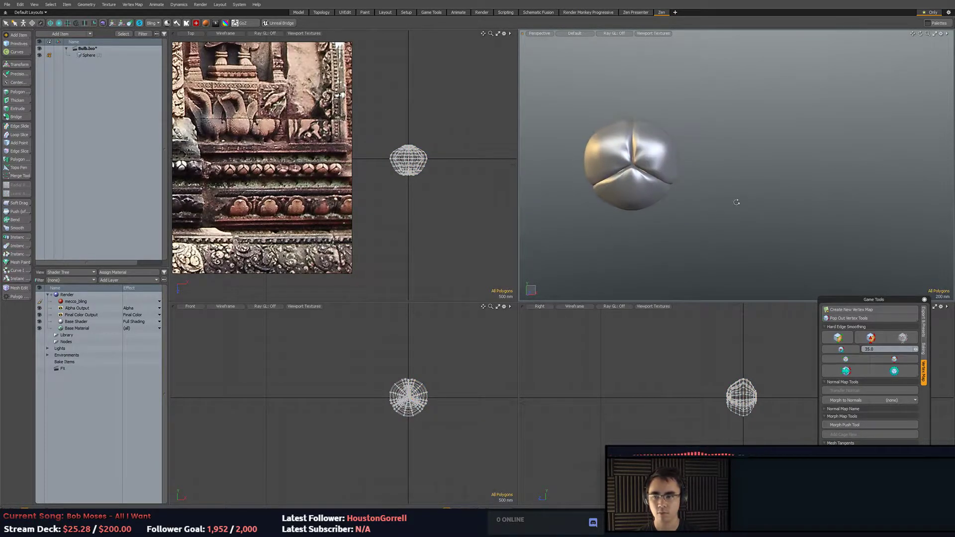
# Clone the bud into a row of six copies along X at an offset of about 1.4 m.
pyautogui.hotkey('shift', 'v')
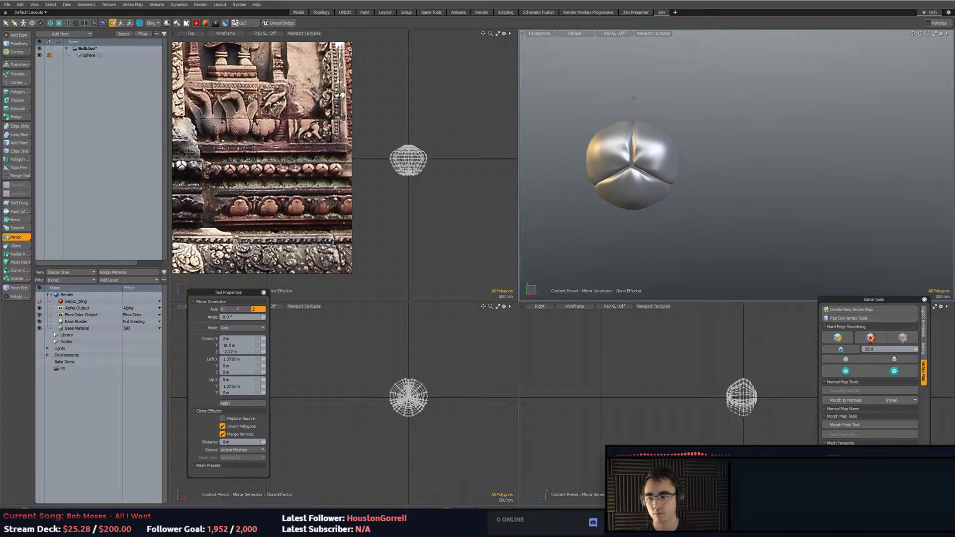
pyautogui.click(18, 246)
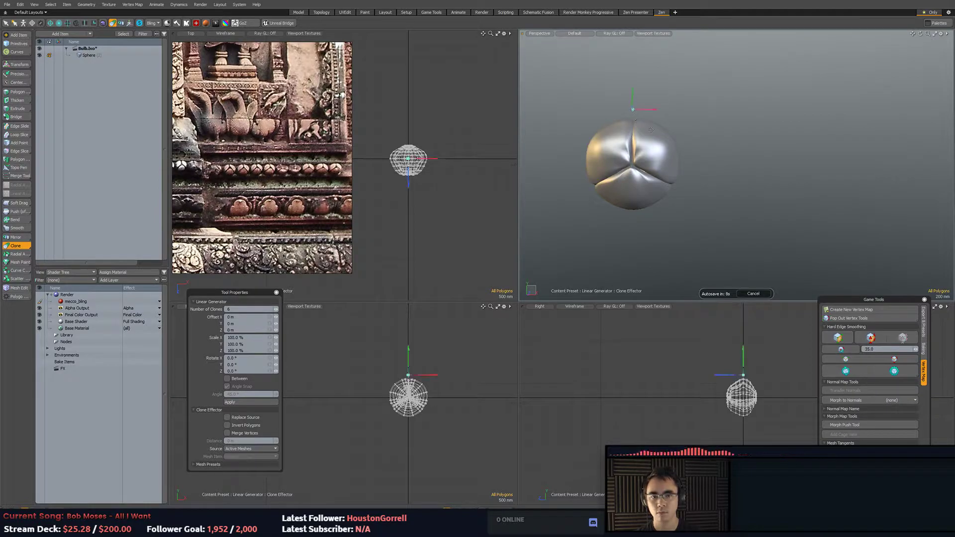
pyautogui.moveTo(661, 109); pyautogui.dragTo(754, 112)
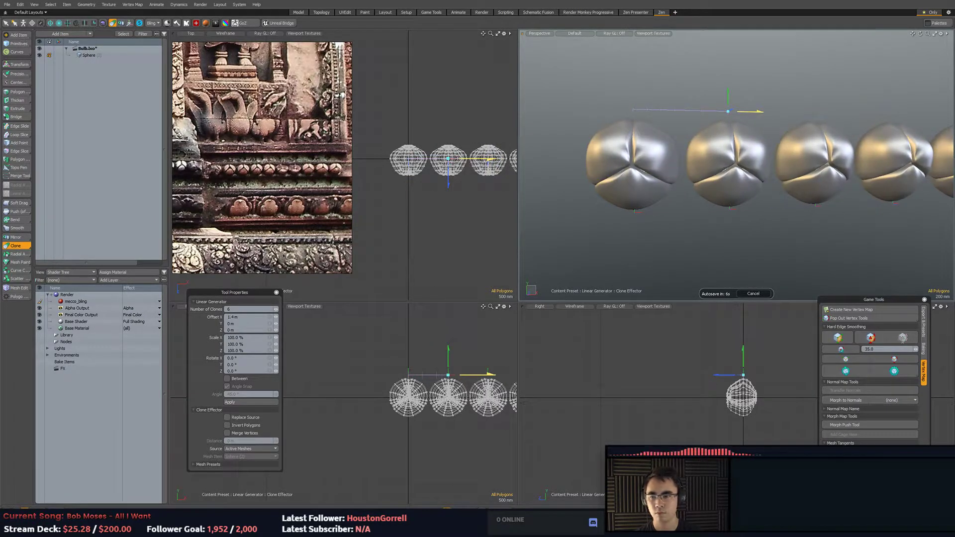
pyautogui.scroll(-4, 735, 111)
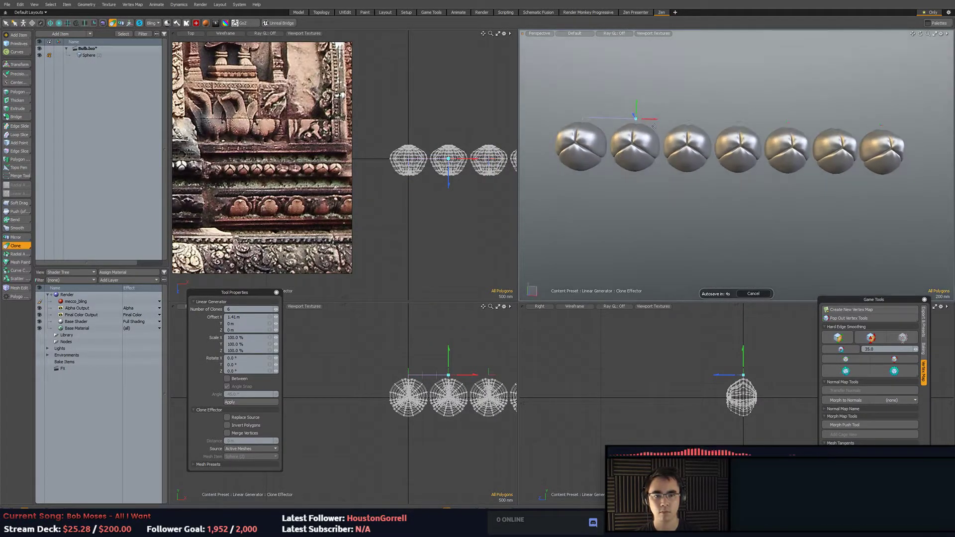
pyautogui.moveTo(655, 120); pyautogui.dragTo(654, 119)
pyautogui.press('space')
pyautogui.moveTo(667, 199)
pyautogui.keyDown('alt'); pyautogui.mouseDown()
pyautogui.moveTo(730, 178)
pyautogui.moveTo(685, 222)
pyautogui.moveTo(667, 219)
pyautogui.moveTo(675, 218)
pyautogui.moveTo(535, 286)
pyautogui.moveTo(667, 249)
pyautogui.mouseUp(); pyautogui.keyUp('alt')
pyautogui.scroll(3, 696, 199)
pyautogui.press('5')
pyautogui.click(675, 218)
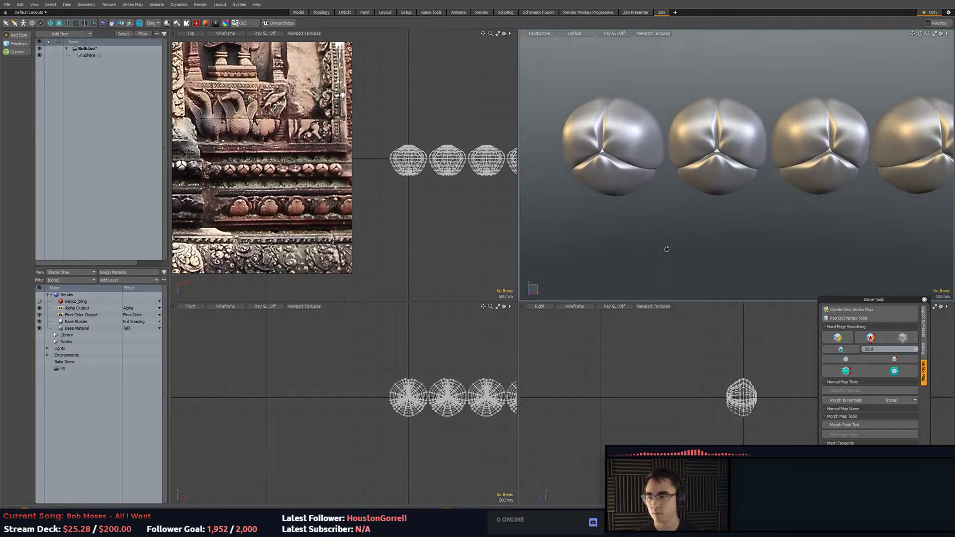
pyautogui.keyDown('alt'); pyautogui.moveTo(689, 200); pyautogui.dragTo(726, 227); pyautogui.keyUp('alt')
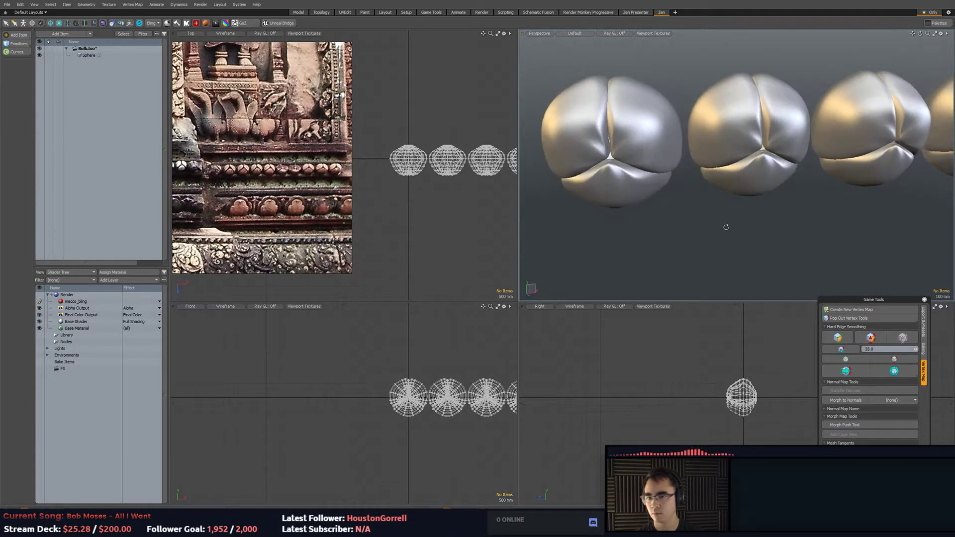
# Duplicate the first bud's lower petal and place the copy below the row, between the first two buds.
pyautogui.press('3')
pyautogui.press('5')
pyautogui.click(622, 181)
pyautogui.press('3')
pyautogui.doubleClick(621, 180)
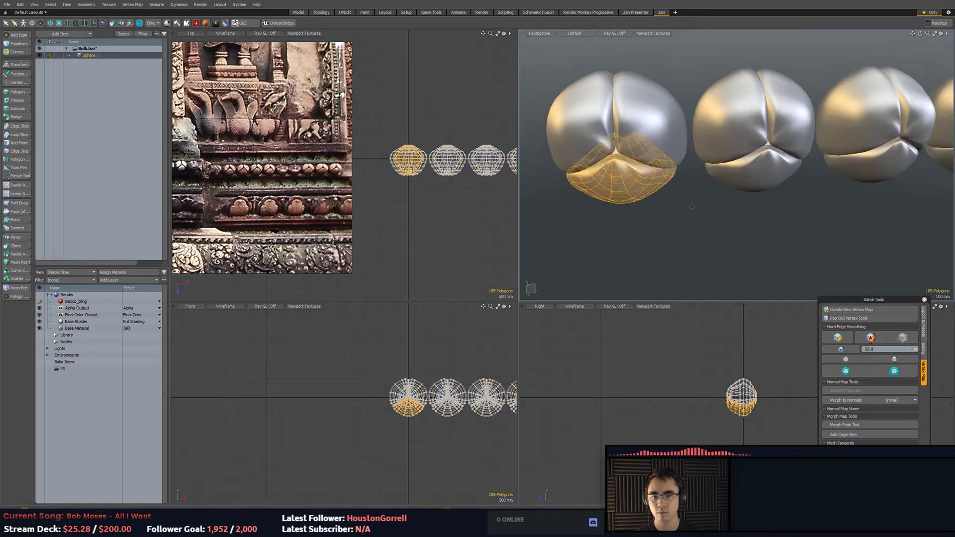
pyautogui.keyDown('alt'); pyautogui.keyDown('shift'); pyautogui.moveTo(689, 191); pyautogui.dragTo(681, 156); pyautogui.keyUp('shift'); pyautogui.keyUp('alt')
pyautogui.press('w')
pyautogui.moveTo(638, 118); pyautogui.dragTo(708, 164)
pyautogui.hotkey('shift', 'a')
pyautogui.keyDown('alt'); pyautogui.moveTo(709, 165); pyautogui.dragTo(693, 223); pyautogui.keyUp('alt')
# Turn off subdivision on the petal copy and remove an edge loop from its inner side.
pyautogui.press('Tab')
pyautogui.click(727, 197)
pyautogui.keyDown('alt'); pyautogui.keyDown('shift'); pyautogui.moveTo(693, 223); pyautogui.dragTo(690, 216); pyautogui.keyUp('shift'); pyautogui.keyUp('alt')
pyautogui.scroll(6, 690, 139)
pyautogui.press('q')
pyautogui.click(828, 91)
pyautogui.keyDown('alt'); pyautogui.moveTo(827, 92); pyautogui.dragTo(711, 117); pyautogui.keyUp('alt')
pyautogui.hotkey('ctrl', '6')
pyautogui.click(782, 120)
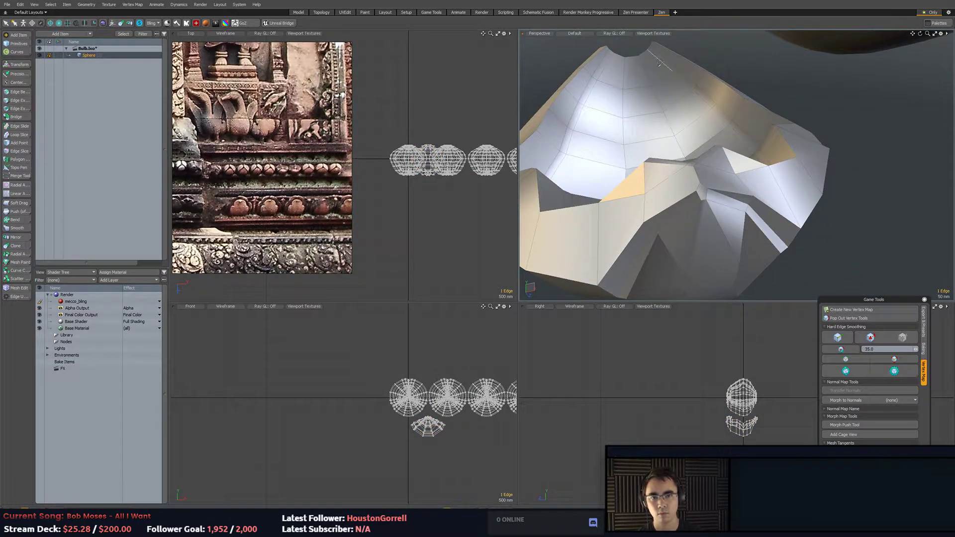
pyautogui.press('BackSpace')
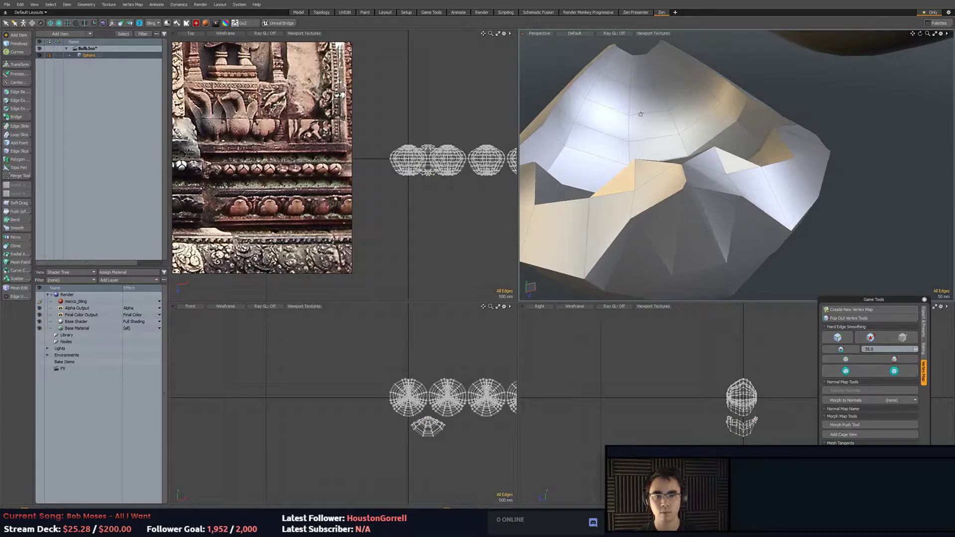
# Remove further edge loops from the petal copy and turn its subdivision back on.
pyautogui.scroll(-5, 644, 111)
pyautogui.keyDown('alt'); pyautogui.moveTo(649, 171); pyautogui.dragTo(645, 119); pyautogui.keyUp('alt')
pyautogui.press('5')
pyautogui.press('2')
pyautogui.press('BackSpace')
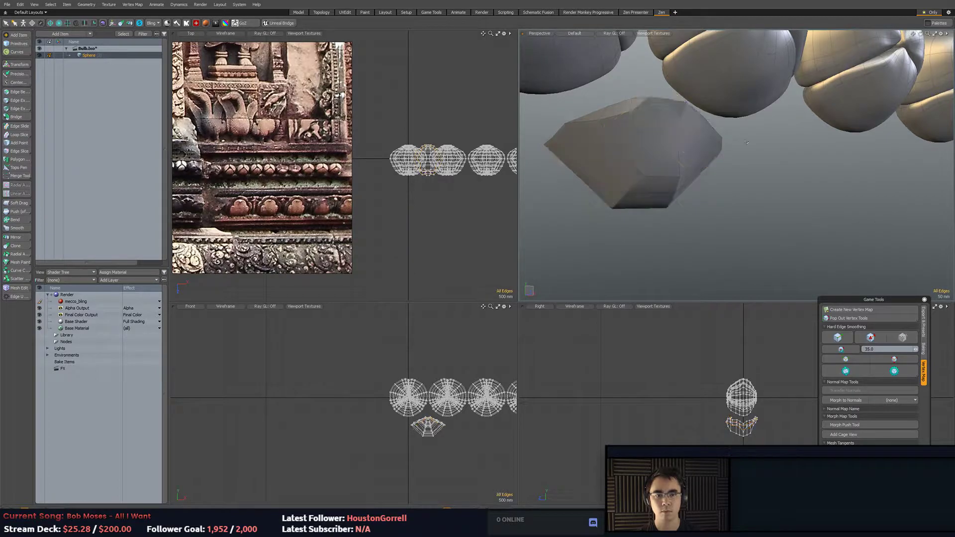
pyautogui.press('Tab')
pyautogui.press('Tab')
pyautogui.press('3')
pyautogui.press('Tab')
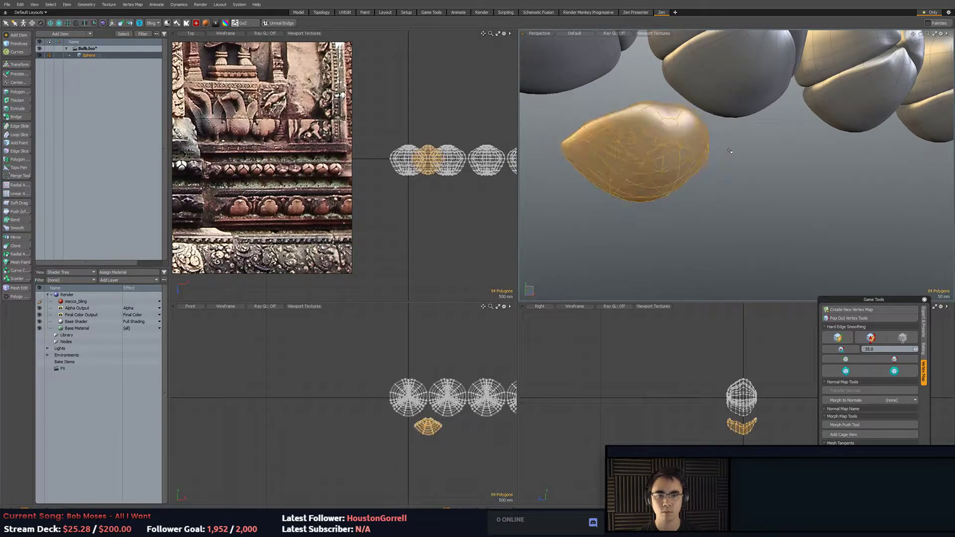
# Select the polygons at the petal copy's tip and pull them outward into a longer point.
pyautogui.keyDown('alt'); pyautogui.moveTo(730, 151); pyautogui.dragTo(774, 181); pyautogui.keyUp('alt')
pyautogui.click(766, 178)
pyautogui.keyDown('alt'); pyautogui.moveTo(725, 164); pyautogui.dragTo(713, 187); pyautogui.keyUp('alt')
pyautogui.press('1')
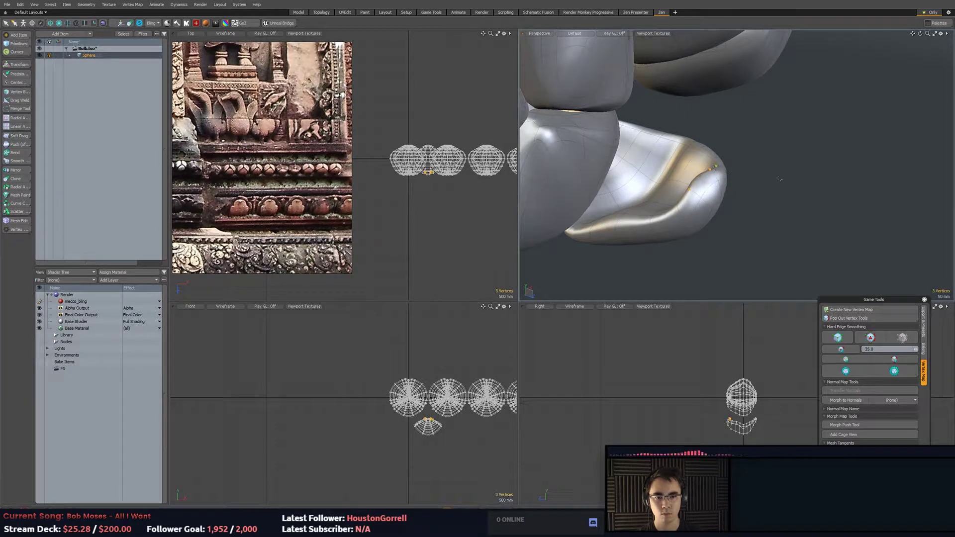
pyautogui.keyDown('alt'); pyautogui.moveTo(777, 160); pyautogui.dragTo(787, 179); pyautogui.keyUp('alt')
pyautogui.press('3')
pyautogui.keyDown('alt'); pyautogui.moveTo(706, 170); pyautogui.dragTo(756, 116); pyautogui.keyUp('alt')
pyautogui.keyDown('shift'); pyautogui.click(727, 140); pyautogui.keyUp('shift')
pyautogui.press('w')
pyautogui.moveTo(779, 77); pyautogui.dragTo(827, 58)
pyautogui.press('2')
pyautogui.hotkey('shift', 'Up')
pyautogui.press('w')
# Remove an edge loop across the body of the elongated petal copy.
pyautogui.press('2')
pyautogui.doubleClick(660, 161)
pyautogui.press('BackSpace')
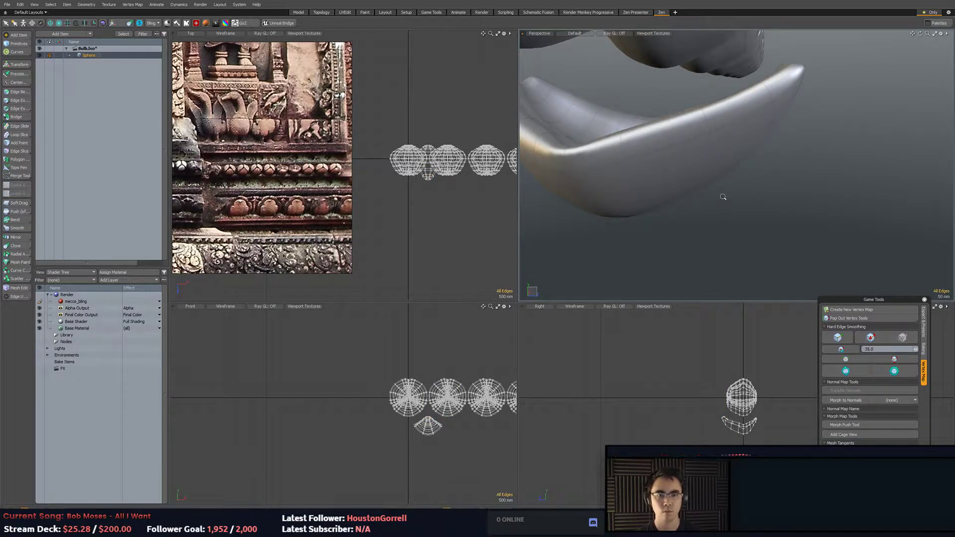
# Select the edge loop around the middle of the petal copy and move it to deepen the petal's curve.
pyautogui.keyDown('alt'); pyautogui.moveTo(724, 197); pyautogui.dragTo(697, 175); pyautogui.keyUp('alt')
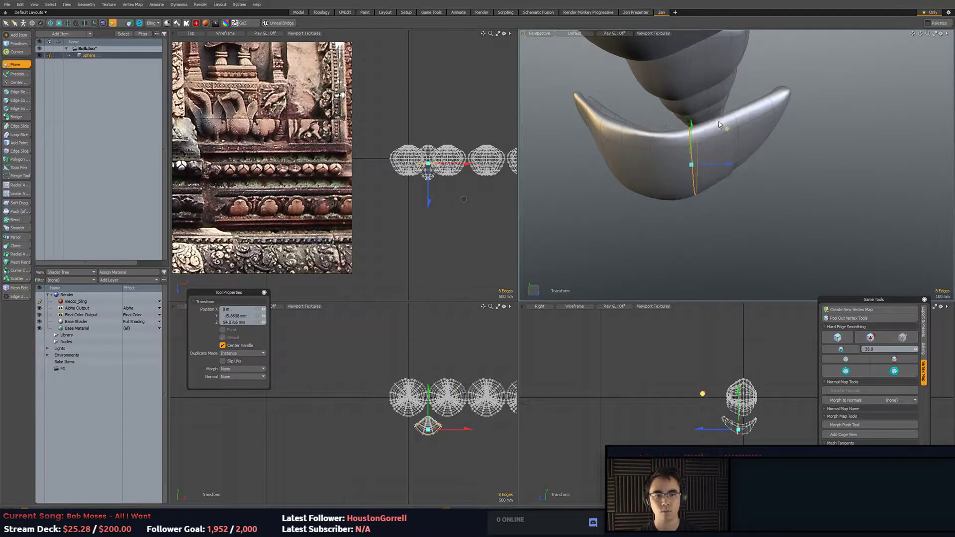
pyautogui.click(658, 167)
pyautogui.doubleClick(657, 167)
pyautogui.press('w')
pyautogui.moveTo(691, 131); pyautogui.dragTo(622, 166)
pyautogui.press('space')
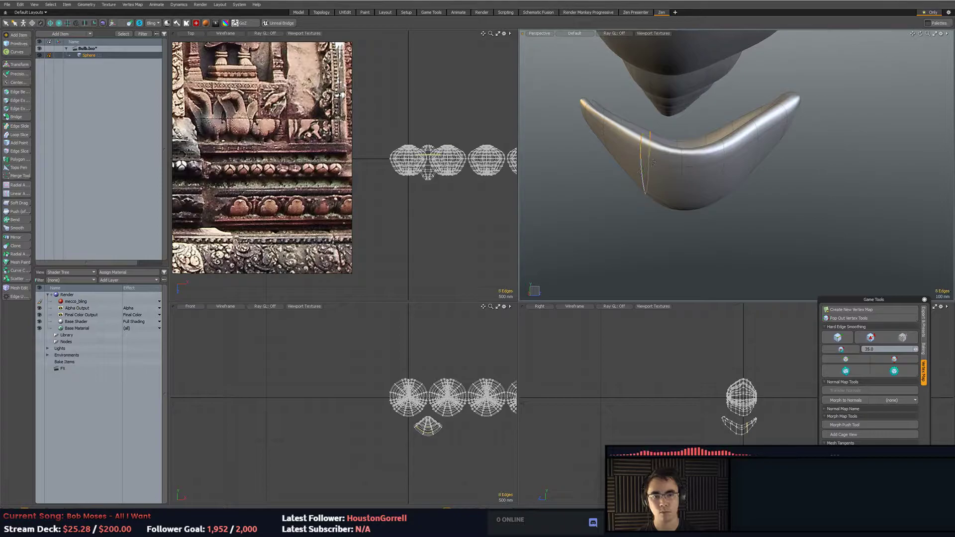
# Select the edge loops on one side of the petal copy, then move and rotate them to refine its curve.
pyautogui.press('w')
pyautogui.press('space')
pyautogui.keyDown('alt'); pyautogui.moveTo(685, 133); pyautogui.dragTo(595, 145); pyautogui.keyUp('alt')
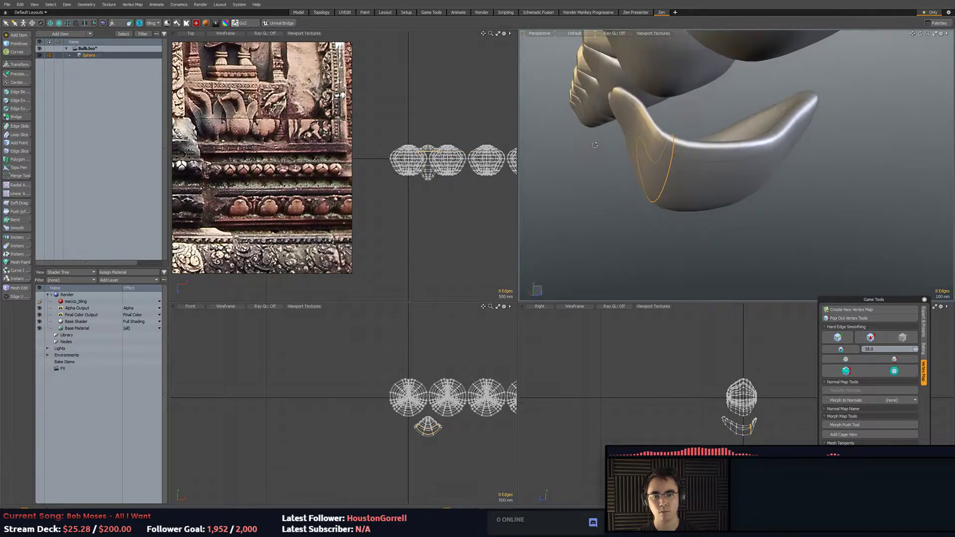
pyautogui.doubleClick(637, 126)
pyautogui.press('w')
pyautogui.moveTo(676, 86); pyautogui.dragTo(666, 93)
pyautogui.press('e')
pyautogui.moveTo(606, 191); pyautogui.dragTo(563, 158)
pyautogui.press('space')
pyautogui.click(587, 171)
pyautogui.keyDown('alt'); pyautogui.moveTo(654, 169); pyautogui.dragTo(749, 177); pyautogui.keyUp('alt')
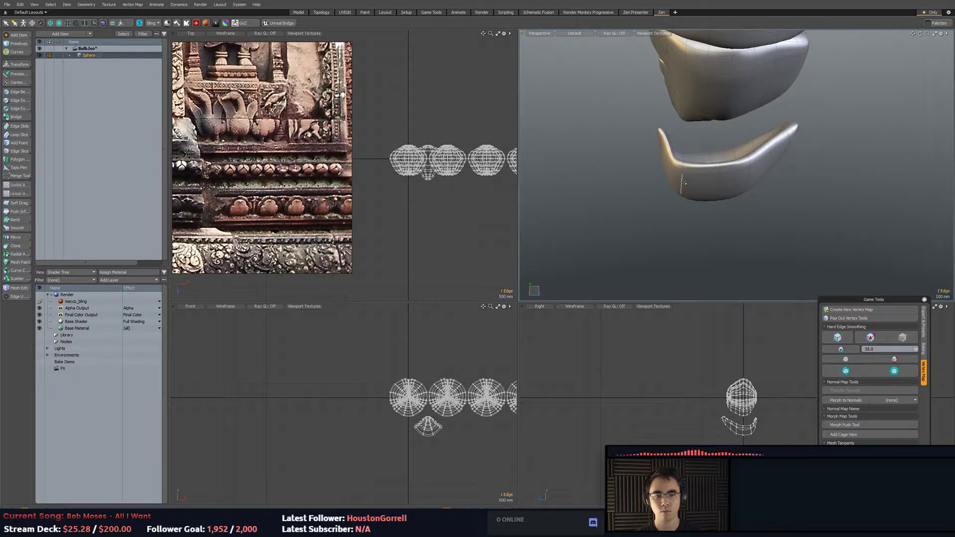
pyautogui.click(824, 183)
pyautogui.keyDown('alt'); pyautogui.moveTo(810, 176); pyautogui.dragTo(729, 186); pyautogui.keyUp('alt')
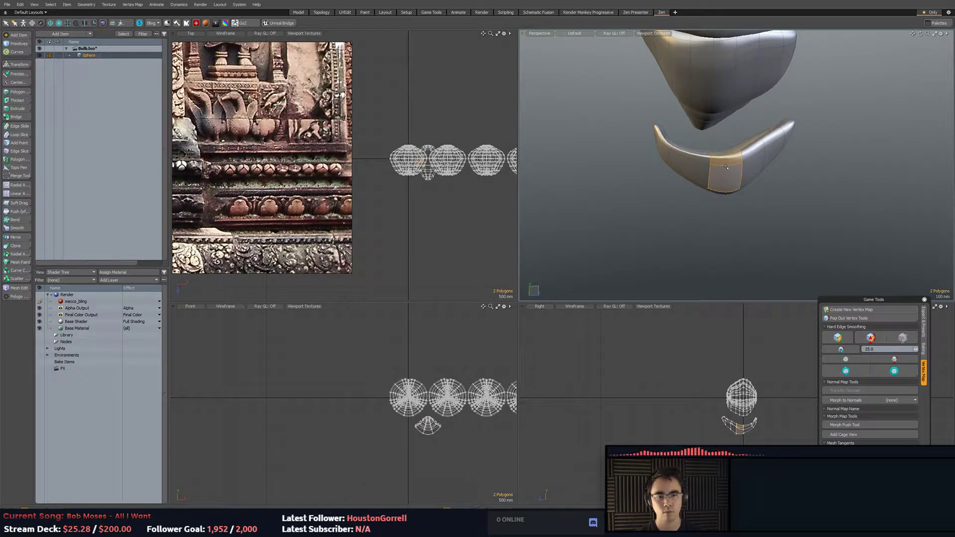
pyautogui.press('w')
pyautogui.moveTo(746, 165)
pyautogui.keyDown('alt'); pyautogui.mouseDown()
pyautogui.moveTo(733, 153)
pyautogui.moveTo(756, 142)
pyautogui.moveTo(657, 178)
pyautogui.moveTo(764, 170)
pyautogui.mouseUp(); pyautogui.keyUp('alt')
pyautogui.press('space')
pyautogui.click(815, 155)
# Select the edge loop near the petal copy's tip and adjust it to reshape the upturned end.
pyautogui.scroll(3, 656, 178)
pyautogui.press('2')
pyautogui.doubleClick(697, 163)
pyautogui.keyDown('alt'); pyautogui.moveTo(696, 163); pyautogui.dragTo(730, 152); pyautogui.keyUp('alt')
pyautogui.press('w')
pyautogui.press('e')
pyautogui.press('w')
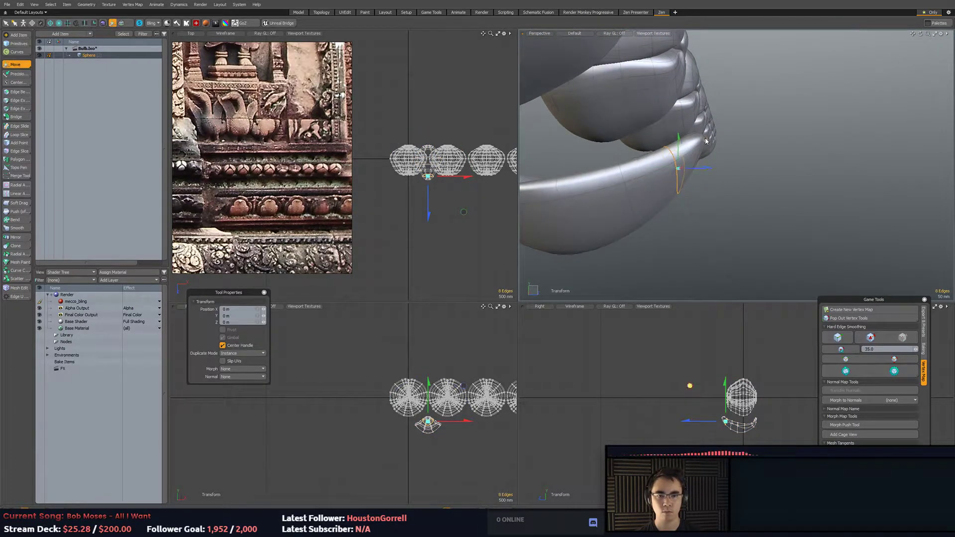
pyautogui.press('e')
pyautogui.press('q')
pyautogui.moveTo(764, 179)
pyautogui.keyDown('alt'); pyautogui.mouseDown()
pyautogui.moveTo(713, 175)
pyautogui.moveTo(766, 182)
pyautogui.mouseUp(); pyautogui.keyUp('alt')
pyautogui.click(728, 170)
pyautogui.press('w')
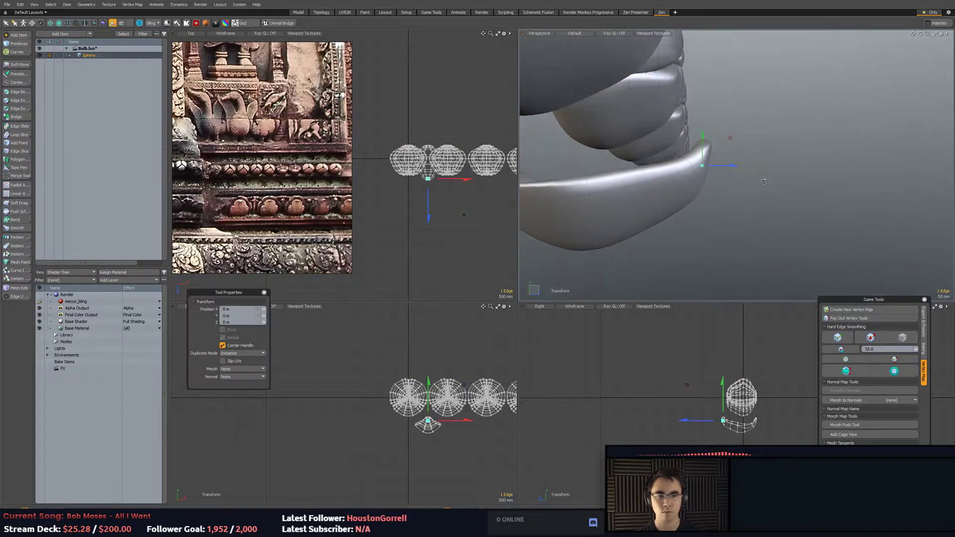
pyautogui.press('space')
# Select the whole petal ornament and move it into the gap beneath the first two buds.
pyautogui.keyDown('alt'); pyautogui.moveTo(730, 145); pyautogui.dragTo(618, 146); pyautogui.keyUp('alt')
pyautogui.press('3')
pyautogui.doubleClick(704, 205)
pyautogui.press('w')
pyautogui.keyDown('alt'); pyautogui.moveTo(619, 146); pyautogui.dragTo(652, 190); pyautogui.keyUp('alt')
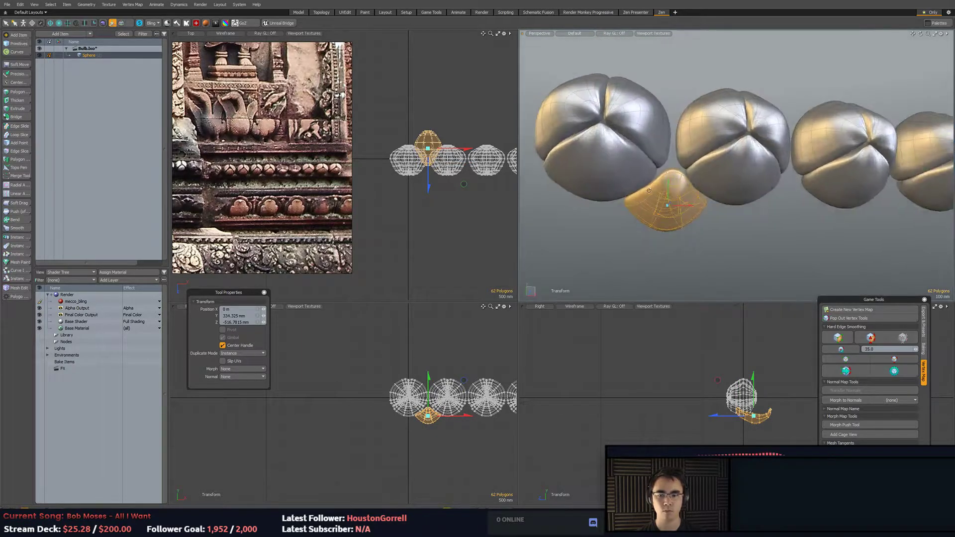
pyautogui.scroll(9, 448, 398)
pyautogui.scroll(1, 442, 351)
pyautogui.moveTo(426, 375); pyautogui.dragTo(460, 354)
# Rotate the petal ornament and shift it to sit closely under the first two buds.
pyautogui.keyDown('alt'); pyautogui.moveTo(643, 267); pyautogui.dragTo(752, 230); pyautogui.keyUp('alt')
pyautogui.press('r')
pyautogui.press('e')
pyautogui.moveTo(603, 195); pyautogui.dragTo(641, 139)
pyautogui.press('r')
pyautogui.press('w')
pyautogui.keyDown('alt'); pyautogui.moveTo(724, 159); pyautogui.dragTo(592, 218); pyautogui.keyUp('alt')
pyautogui.moveTo(651, 154); pyautogui.dragTo(717, 137)
# Select polygons on the petal ornament and move them to adjust its fit between the buds.
pyautogui.press('q')
pyautogui.click(650, 166)
pyautogui.hotkey('shift', 'a')
pyautogui.keyDown('shift'); pyautogui.click(716, 160); pyautogui.keyUp('shift')
pyautogui.scroll(-3, 697, 132)
pyautogui.press('w')
pyautogui.moveTo(761, 112); pyautogui.dragTo(785, 145)
pyautogui.press('q')
# Select an edge on the petal ornament and move it to refine the outline.
pyautogui.press('2')
pyautogui.click(762, 212)
pyautogui.press('w')
pyautogui.moveTo(780, 185); pyautogui.dragTo(572, 199)
pyautogui.press('5')
pyautogui.click(684, 263)
pyautogui.click(691, 239)
# Select the entire petal ornament and clone it 6 times along the row of buds.
pyautogui.press('3')
pyautogui.doubleClick(634, 211)
pyautogui.moveTo(677, 159)
pyautogui.keyDown('alt'); pyautogui.mouseDown()
pyautogui.moveTo(689, 148)
pyautogui.moveTo(669, 159)
pyautogui.moveTo(693, 158)
pyautogui.mouseUp(); pyautogui.keyUp('alt')
pyautogui.click(17, 237)
pyautogui.press('q')
pyautogui.click(16, 246)
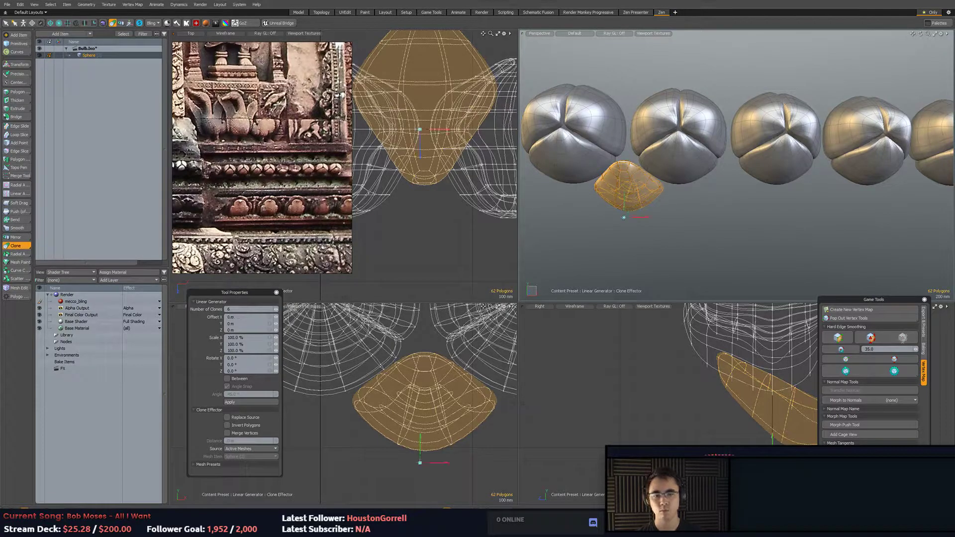
pyautogui.moveTo(646, 221)
pyautogui.mouseDown()
pyautogui.moveTo(729, 217)
pyautogui.moveTo(716, 251)
pyautogui.moveTo(561, 278)
pyautogui.moveTo(664, 235)
pyautogui.moveTo(714, 192)
pyautogui.moveTo(730, 230)
pyautogui.moveTo(713, 212)
pyautogui.moveTo(692, 230)
pyautogui.moveTo(655, 219)
pyautogui.moveTo(673, 224)
pyautogui.mouseUp()
pyautogui.press('Escape')
pyautogui.press('Escape')
# Examine the row of buds and cloned petals from several angles.
pyautogui.scroll(-3, 756, 241)
pyautogui.hotkey('ctrl', '3')
pyautogui.click(711, 231)
pyautogui.keyDown('alt'); pyautogui.moveTo(759, 257); pyautogui.dragTo(768, 211); pyautogui.keyUp('alt')
pyautogui.keyDown('alt'); pyautogui.moveTo(769, 212); pyautogui.dragTo(721, 243); pyautogui.keyUp('alt')
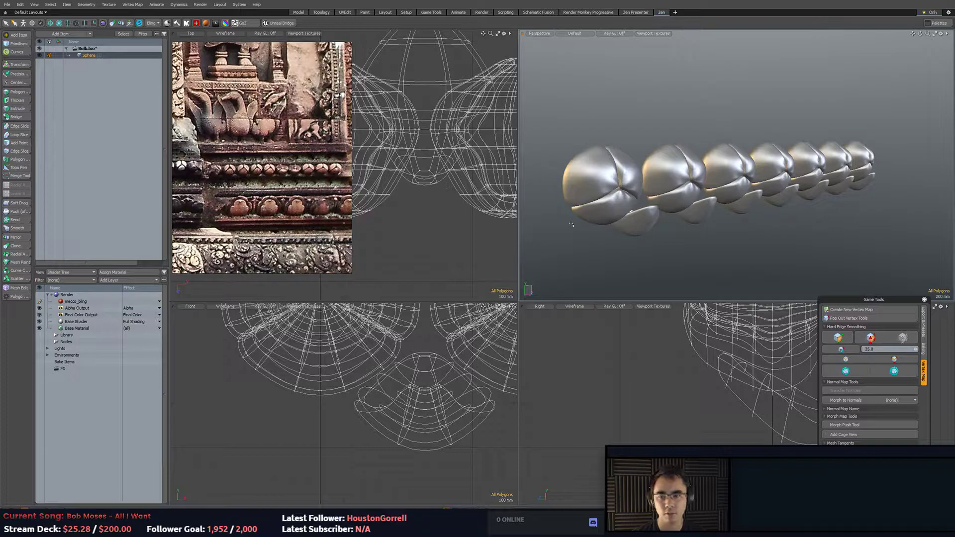
pyautogui.keyDown('alt'); pyautogui.moveTo(727, 161); pyautogui.dragTo(708, 171); pyautogui.keyUp('alt')
pyautogui.keyDown('ctrl'); pyautogui.keyDown('alt'); pyautogui.moveTo(708, 170); pyautogui.dragTo(712, 170); pyautogui.keyUp('alt'); pyautogui.keyUp('ctrl')
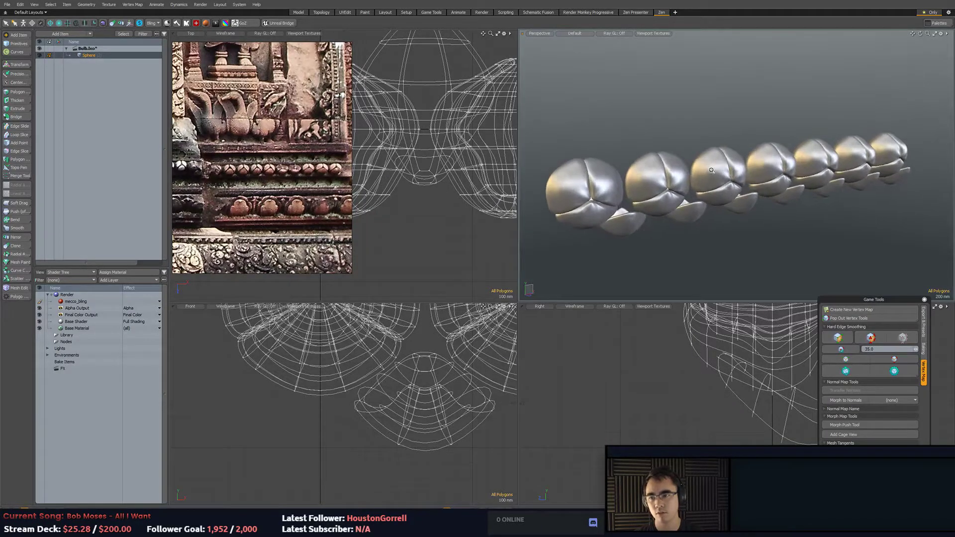
pyautogui.keyDown('ctrl'); pyautogui.keyDown('alt'); pyautogui.moveTo(756, 199); pyautogui.dragTo(734, 195); pyautogui.keyUp('alt'); pyautogui.keyUp('ctrl')
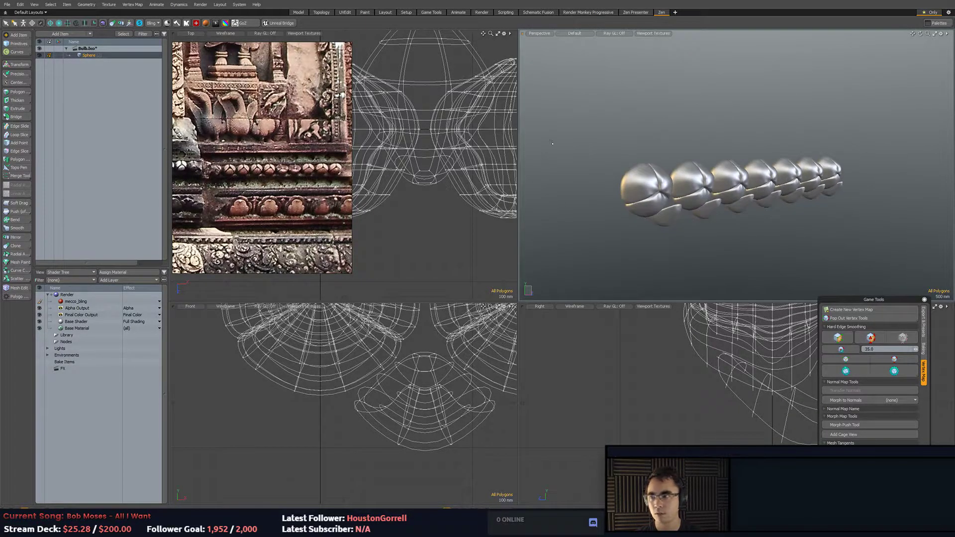
# Add a cube mesh and move it back behind the buds.
pyautogui.click(16, 45)
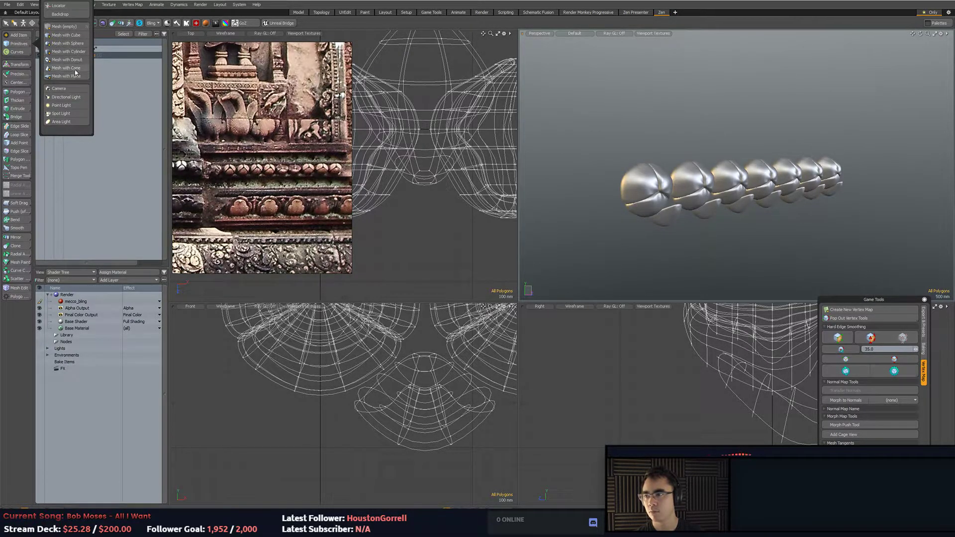
pyautogui.click(79, 38)
pyautogui.keyDown('alt'); pyautogui.moveTo(657, 199); pyautogui.dragTo(572, 219); pyautogui.keyUp('alt')
pyautogui.press('3')
pyautogui.doubleClick(700, 198)
pyautogui.press('w')
pyautogui.press('space')
pyautogui.click(684, 201)
# Select the cube's end face and pull it along the bud row to stretch the cube into a long bar.
pyautogui.click(726, 127)
pyautogui.keyDown('alt'); pyautogui.moveTo(736, 131); pyautogui.dragTo(802, 144); pyautogui.keyUp('alt')
pyautogui.keyDown('ctrl'); pyautogui.keyDown('alt'); pyautogui.moveTo(801, 145); pyautogui.dragTo(747, 149); pyautogui.keyUp('alt'); pyautogui.keyUp('ctrl')
pyautogui.keyDown('alt'); pyautogui.moveTo(747, 149); pyautogui.dragTo(725, 161); pyautogui.keyUp('alt')
pyautogui.press('w')
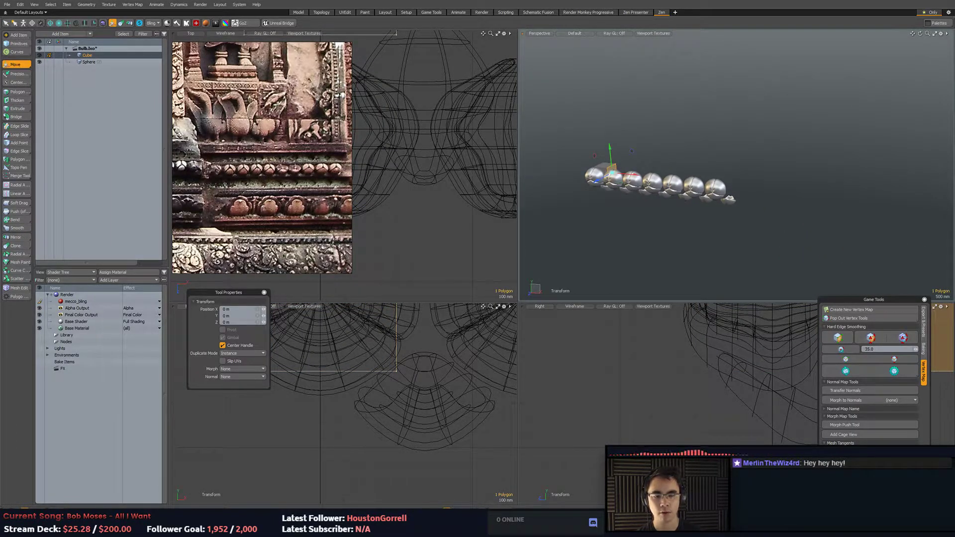
pyautogui.moveTo(623, 178); pyautogui.dragTo(875, 201)
pyautogui.press('space')
# Delete the surplus petal clone beyond the last bud at the far end of the row.
pyautogui.press('5')
pyautogui.click(730, 199)
pyautogui.press('3')
pyautogui.doubleClick(729, 200)
pyautogui.press('Delete')
pyautogui.keyDown('alt'); pyautogui.moveTo(745, 232); pyautogui.dragTo(767, 219); pyautogui.keyUp('alt')
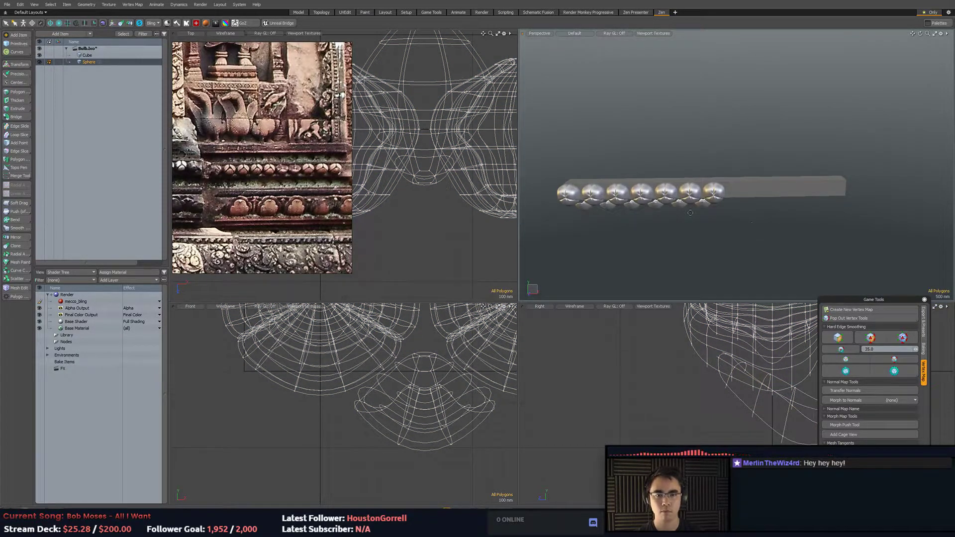
# Select the top face of the bar behind the buds and raise it to make the bar taller.
pyautogui.keyDown('alt'); pyautogui.moveTo(701, 213); pyautogui.dragTo(724, 219); pyautogui.keyUp('alt')
pyautogui.press('5')
pyautogui.click(826, 182)
pyautogui.press('3')
pyautogui.click(826, 182)
pyautogui.keyDown('alt'); pyautogui.moveTo(816, 197); pyautogui.dragTo(673, 183); pyautogui.keyUp('alt')
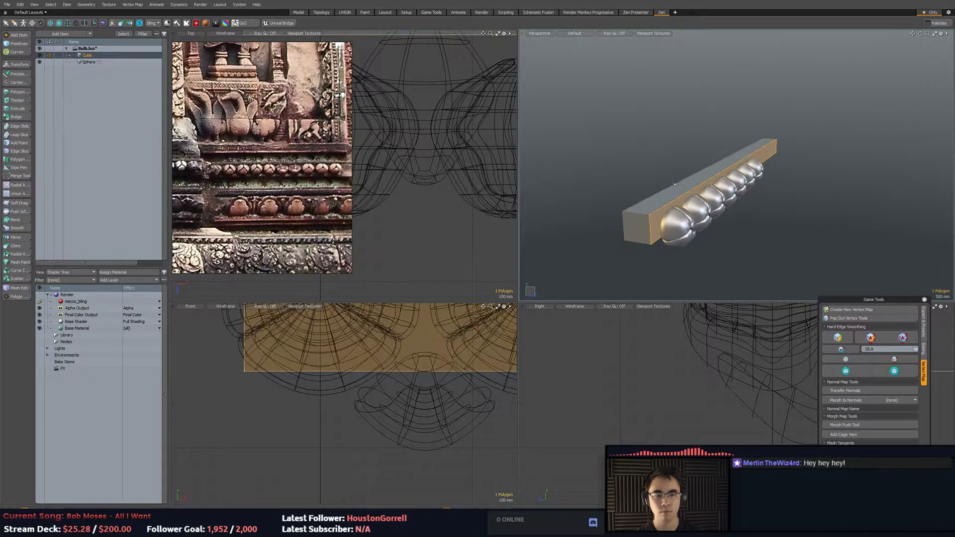
pyautogui.click(673, 183)
pyautogui.click(695, 178)
pyautogui.press('w')
pyautogui.press('space')
pyautogui.press('w')
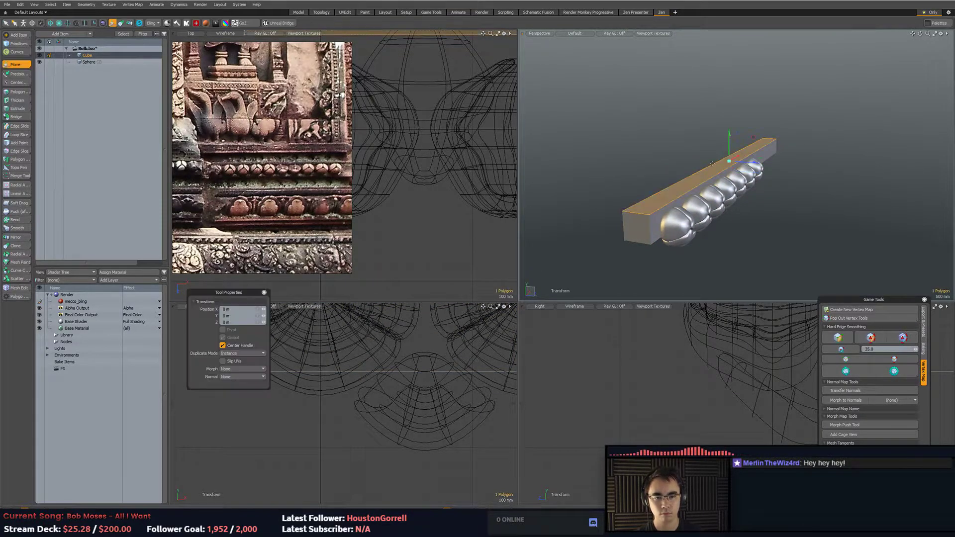
pyautogui.moveTo(728, 149); pyautogui.dragTo(729, 130)
pyautogui.press('space')
# Loop slice the bar horizontally near its top, along its full length.
pyautogui.press('2')
pyautogui.click(650, 208)
pyautogui.hotkey('alt', 'c')
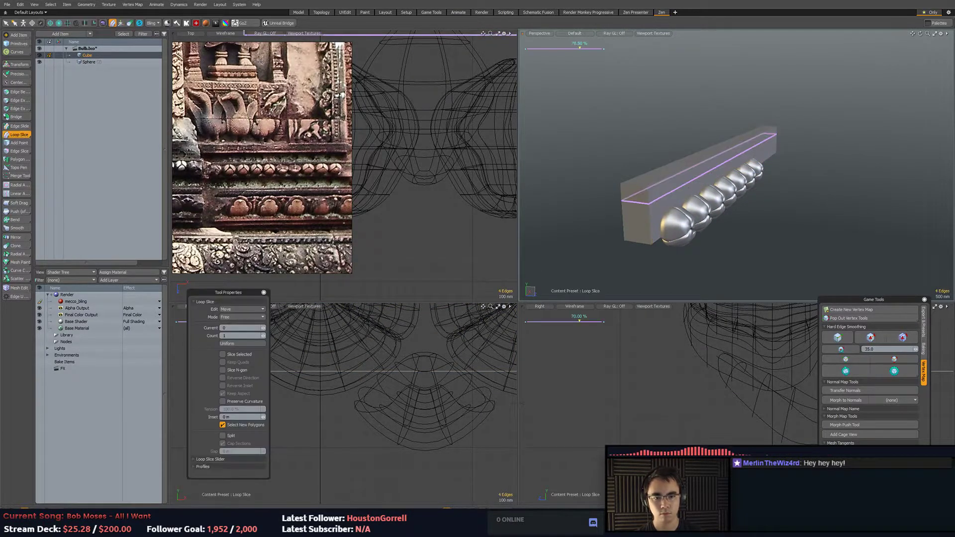
pyautogui.press('space')
# Bevel the upper strip of the bar's front face and pull it outward into a ledge above the buds.
pyautogui.press('3')
pyautogui.moveTo(674, 192); pyautogui.dragTo(683, 175)
pyautogui.press('b')
pyautogui.click(820, 181)
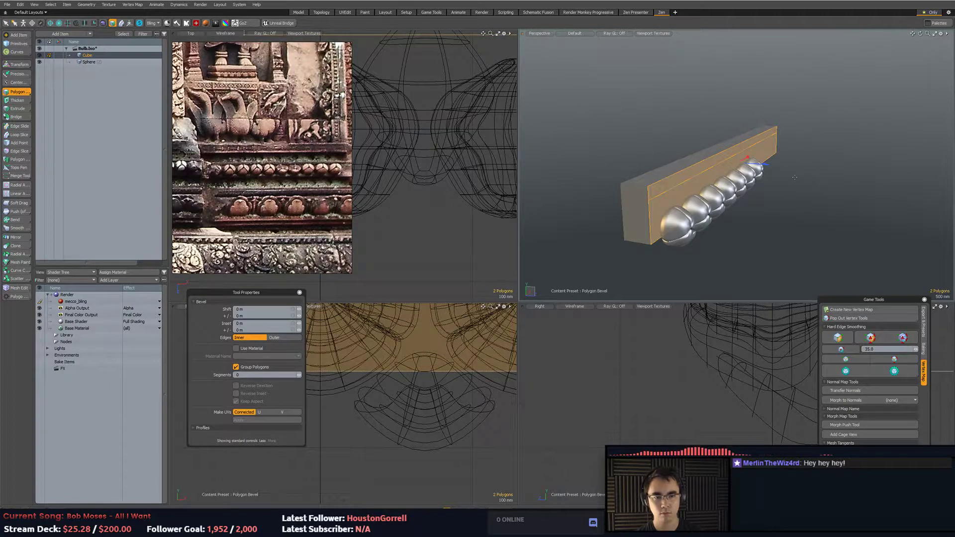
pyautogui.press('space')
pyautogui.click(698, 170)
pyautogui.press('b')
pyautogui.press('space')
pyautogui.press('w')
pyautogui.moveTo(768, 150); pyautogui.dragTo(784, 151)
pyautogui.keyDown('alt'); pyautogui.moveTo(784, 151); pyautogui.dragTo(732, 130); pyautogui.keyUp('alt')
pyautogui.press('space')
# Select the two lengthwise edges under the bar's ledge and bevel them.
pyautogui.press('Tab')
pyautogui.press('Tab')
pyautogui.keyDown('shift'); pyautogui.click(617, 122); pyautogui.keyUp('shift')
pyautogui.keyDown('alt'); pyautogui.moveTo(617, 122); pyautogui.dragTo(715, 105); pyautogui.keyUp('alt')
pyautogui.press('2')
pyautogui.press('b')
pyautogui.press('space')
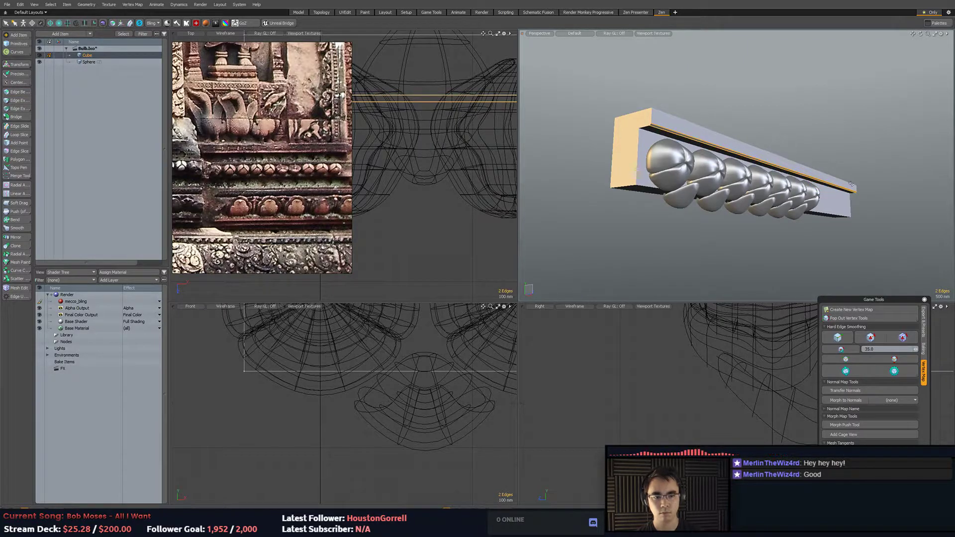
# Apply hard edge smoothing to the bar and clear the edge selection.
pyautogui.press('Tab')
pyautogui.press('3')
pyautogui.doubleClick(653, 128)
pyautogui.hotkey('alt', '2')
pyautogui.press('Escape')
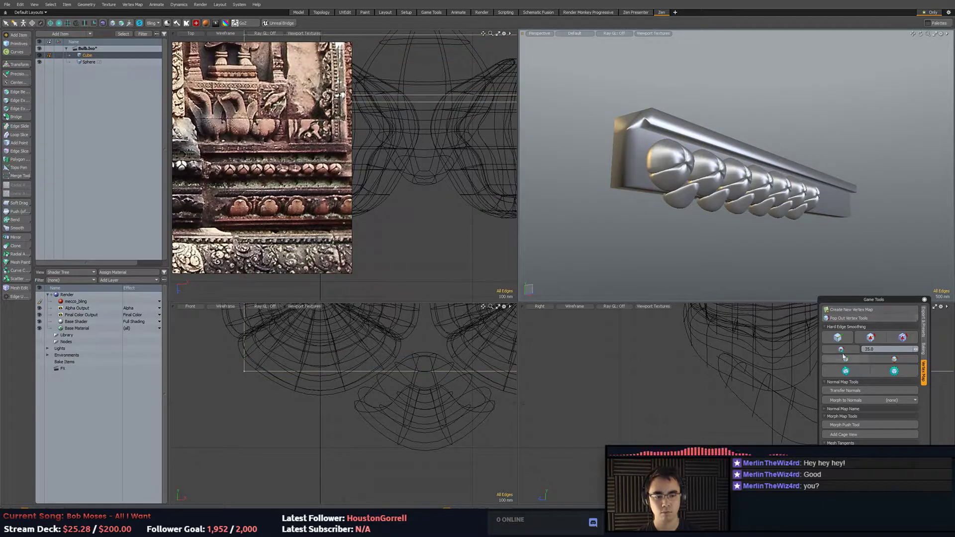
pyautogui.click(844, 358)
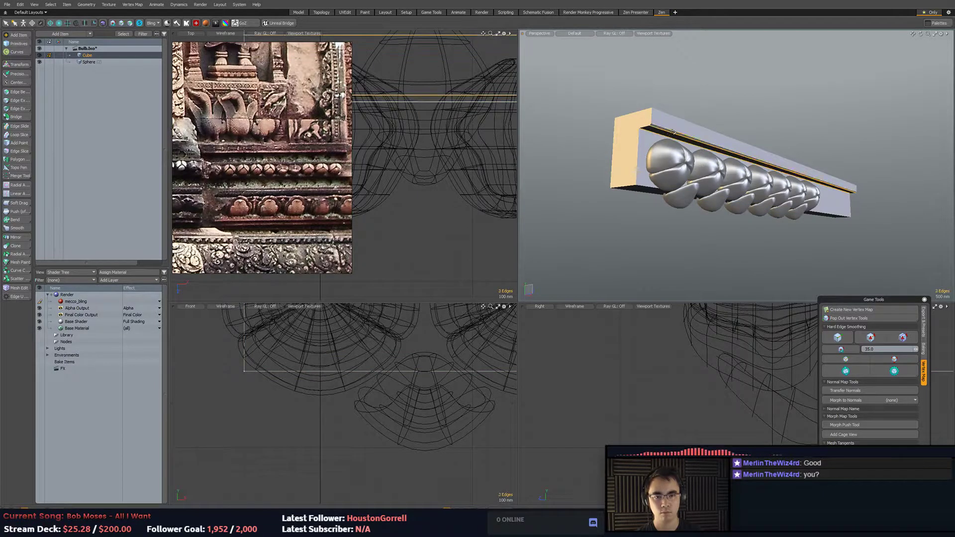
pyautogui.click(759, 66)
pyautogui.keyDown('alt'); pyautogui.moveTo(759, 66); pyautogui.dragTo(768, 49); pyautogui.keyUp('alt')
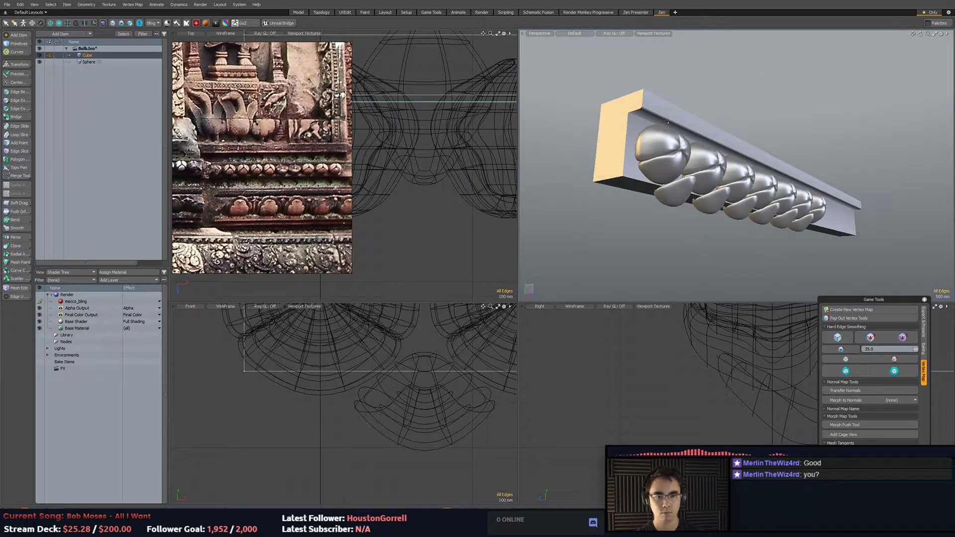
# Select the whole bar and reposition it behind the buds, lowering it 230 mm.
pyautogui.keyDown('alt'); pyautogui.moveTo(751, 123); pyautogui.dragTo(771, 137); pyautogui.keyUp('alt')
pyautogui.press('3')
pyautogui.doubleClick(749, 131)
pyautogui.press('w')
pyautogui.press('q')
pyautogui.click(736, 139)
pyautogui.click(742, 125)
pyautogui.keyDown('shift'); pyautogui.click(742, 129); pyautogui.keyUp('shift')
pyautogui.press('w')
pyautogui.press('q')
pyautogui.doubleClick(683, 135)
pyautogui.press('w')
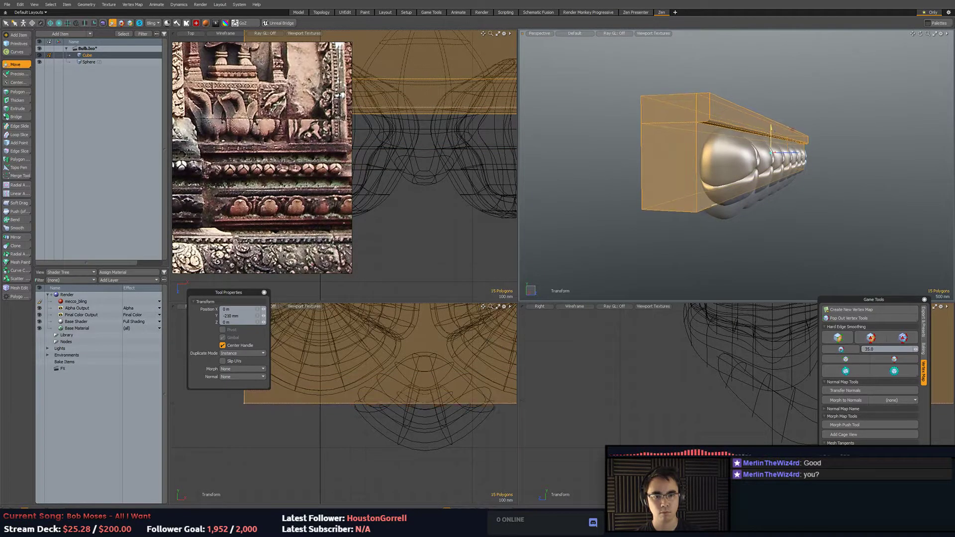
pyautogui.press('q')
pyautogui.click(862, 145)
# Extend the bar's underside downward below the cloned petals and apply hard edge smoothing.
pyautogui.keyDown('alt'); pyautogui.moveTo(863, 145); pyautogui.dragTo(699, 145); pyautogui.keyUp('alt')
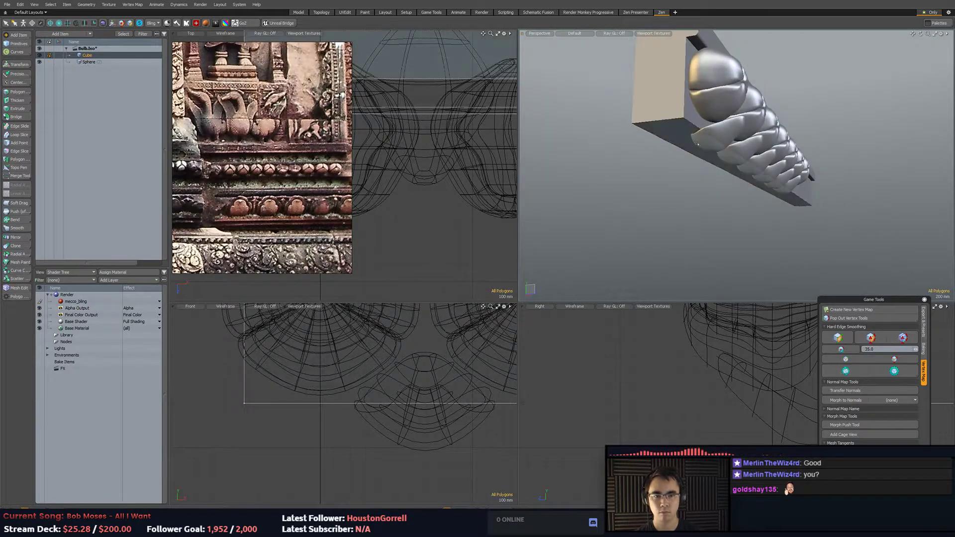
pyautogui.press('w')
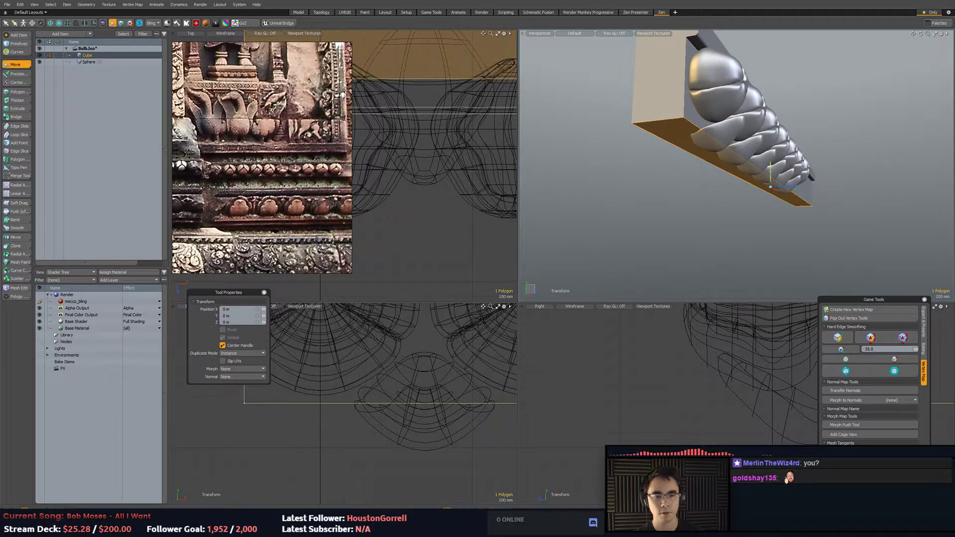
pyautogui.moveTo(771, 166); pyautogui.dragTo(771, 179)
pyautogui.press('space')
pyautogui.press('space')
pyautogui.click(845, 371)
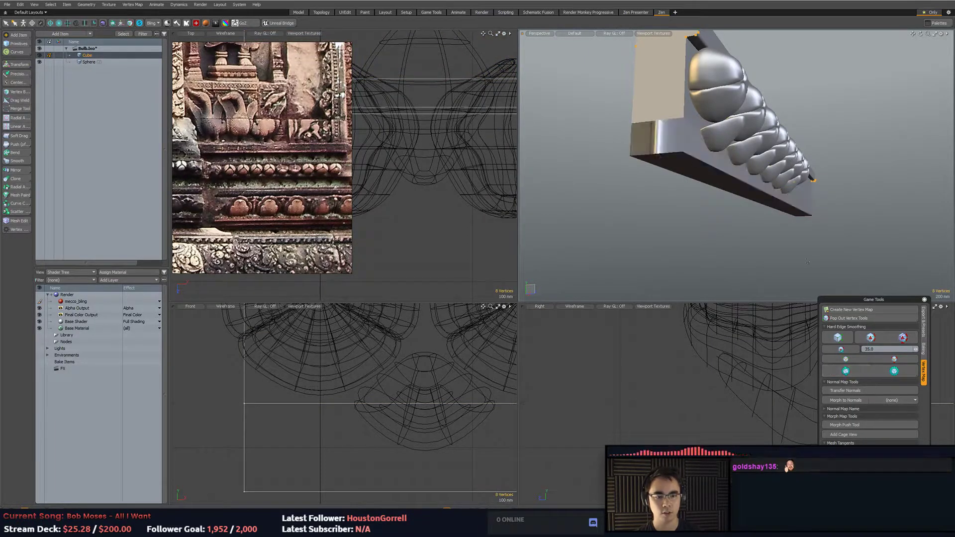
pyautogui.press('3')
# Switch to Spotify and look through the Stream 2017 [Summer Lives] and Mass Effect: Space Exploration playlists.
pyautogui.hotkey('alt', 'Tab')
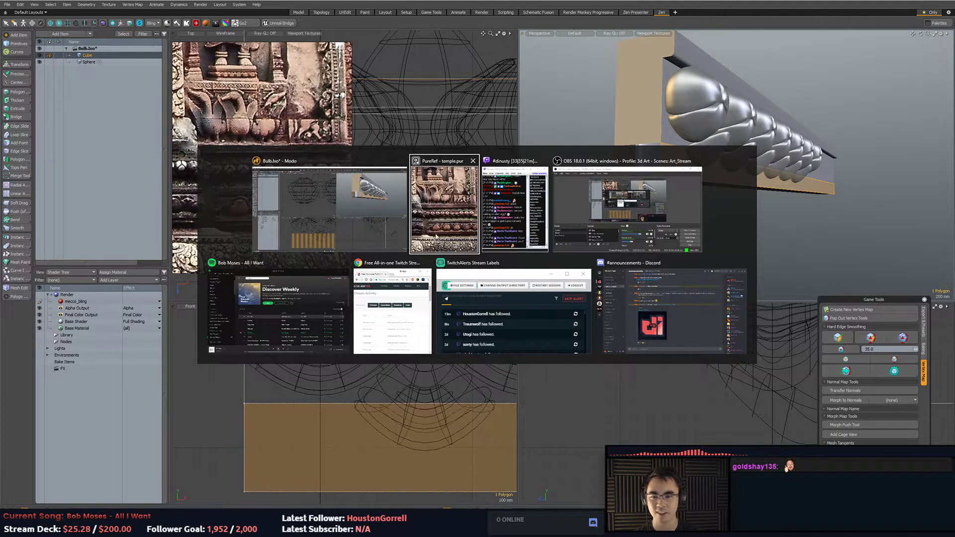
pyautogui.click(294, 319)
pyautogui.moveTo(550, 139); pyautogui.dragTo(645, 124)
pyautogui.click(471, 240)
pyautogui.scroll(-1, 481, 240)
pyautogui.click(482, 219)
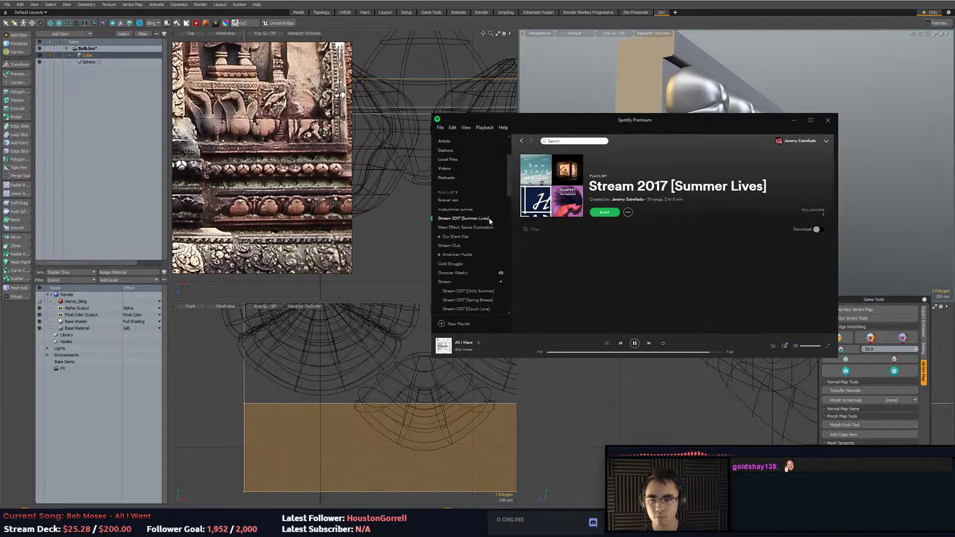
pyautogui.click(471, 228)
pyautogui.scroll(-2, 476, 240)
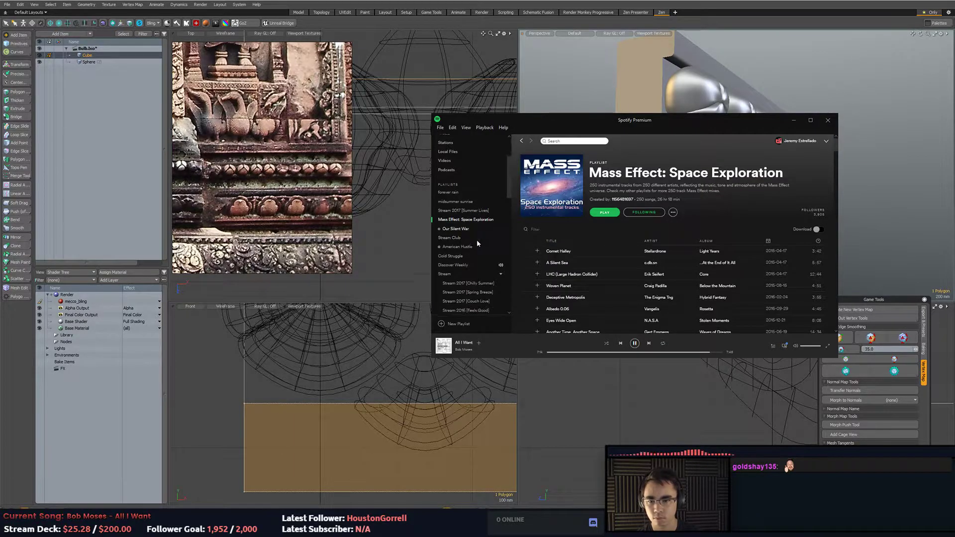
# Play Emotions from the Stream 2016 [Feels Good] playlist and switch back to Modo.
pyautogui.click(471, 244)
pyautogui.doubleClick(485, 243)
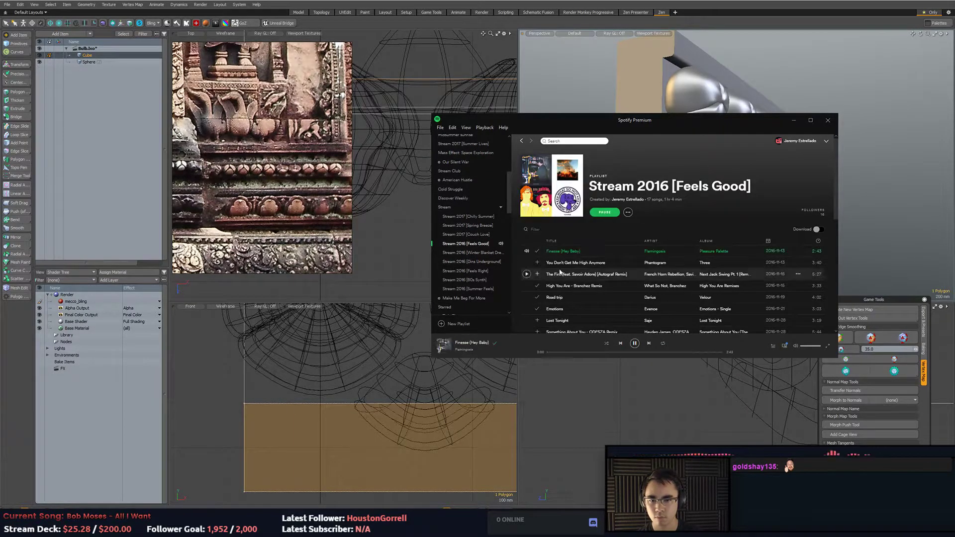
pyautogui.click(526, 309)
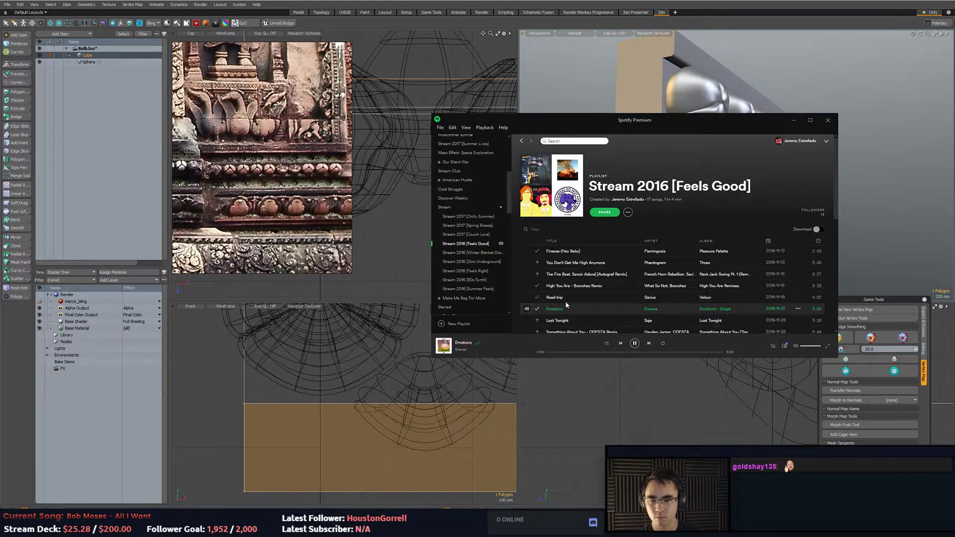
pyautogui.scroll(-1, 548, 294)
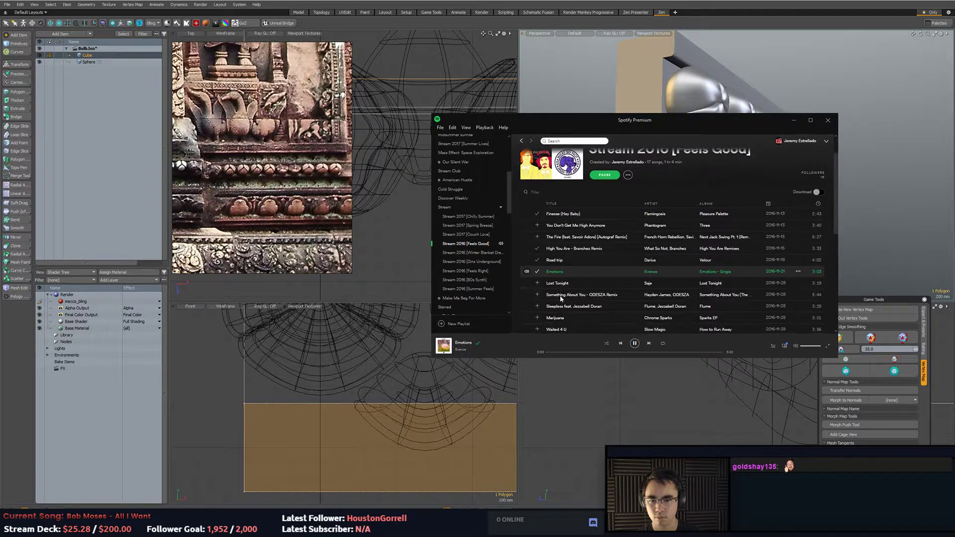
pyautogui.click(475, 253)
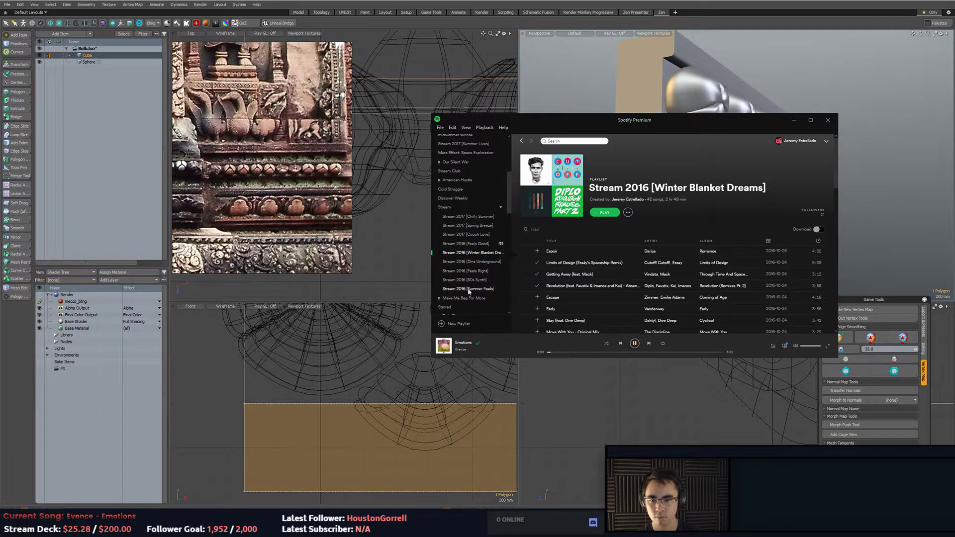
pyautogui.click(478, 246)
pyautogui.click(811, 75)
# Adjust the hard edge smoothing angle for the bar and clear the edge selection under the ledge.
pyautogui.keyDown('alt'); pyautogui.moveTo(810, 74); pyautogui.dragTo(850, 237); pyautogui.keyUp('alt')
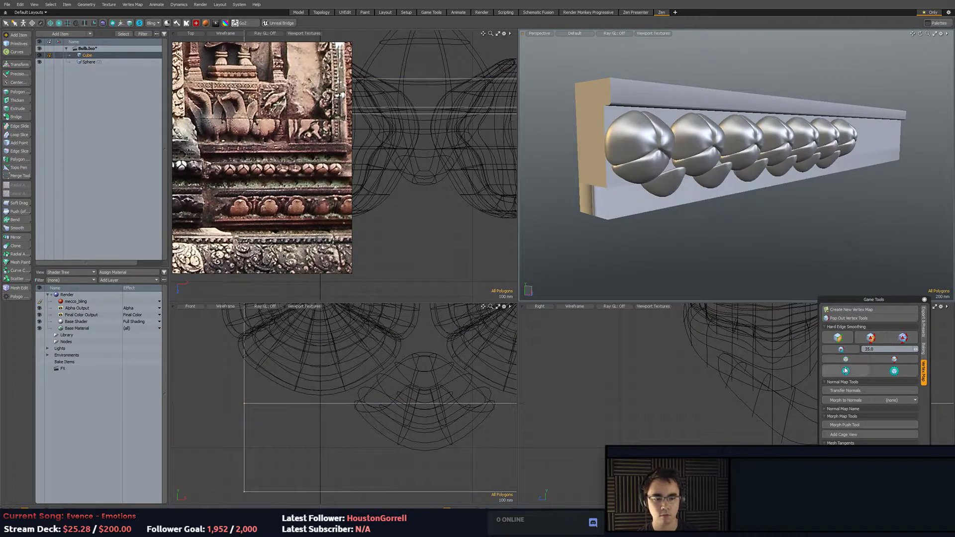
pyautogui.click(847, 358)
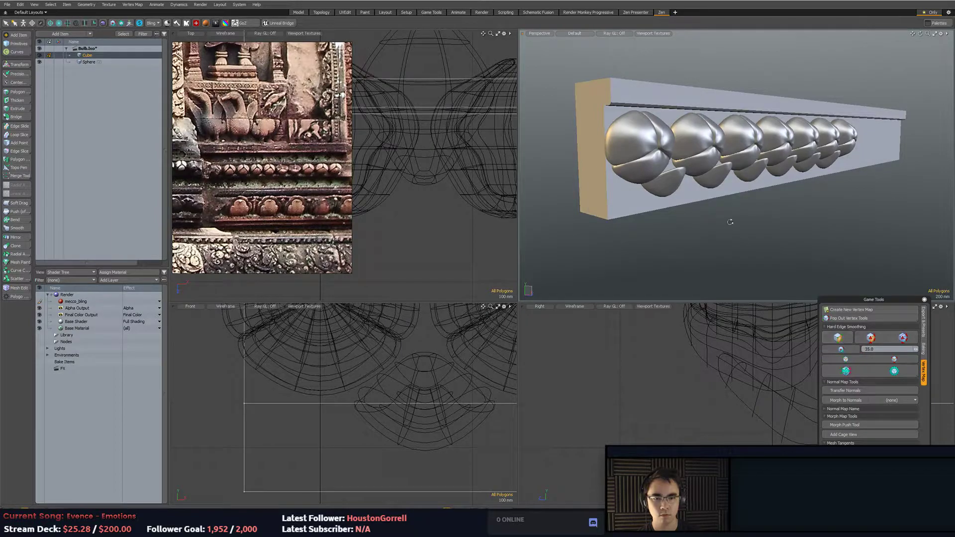
pyautogui.keyDown('alt'); pyautogui.moveTo(723, 220); pyautogui.dragTo(749, 164); pyautogui.keyUp('alt')
pyautogui.press('2')
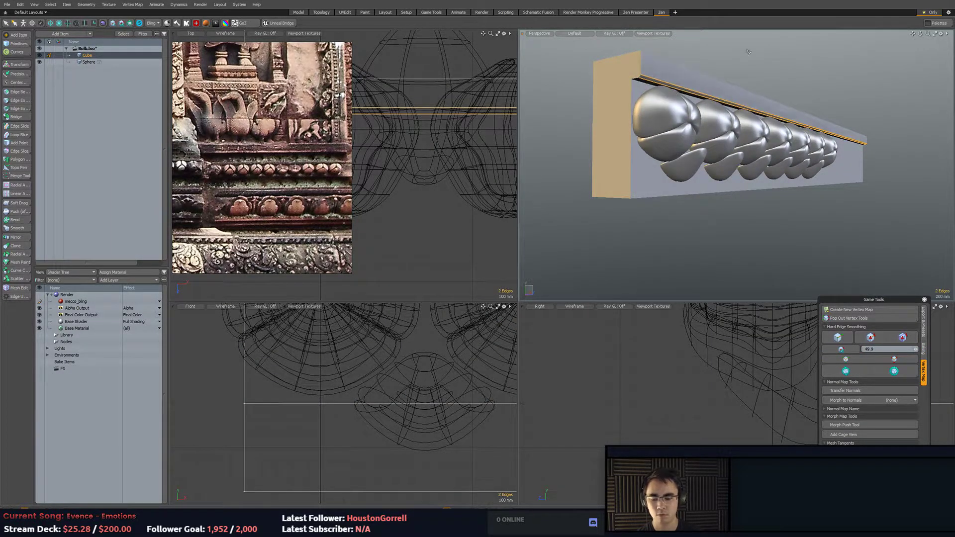
pyautogui.keyDown('alt'); pyautogui.moveTo(768, 38); pyautogui.dragTo(620, 192); pyautogui.keyUp('alt')
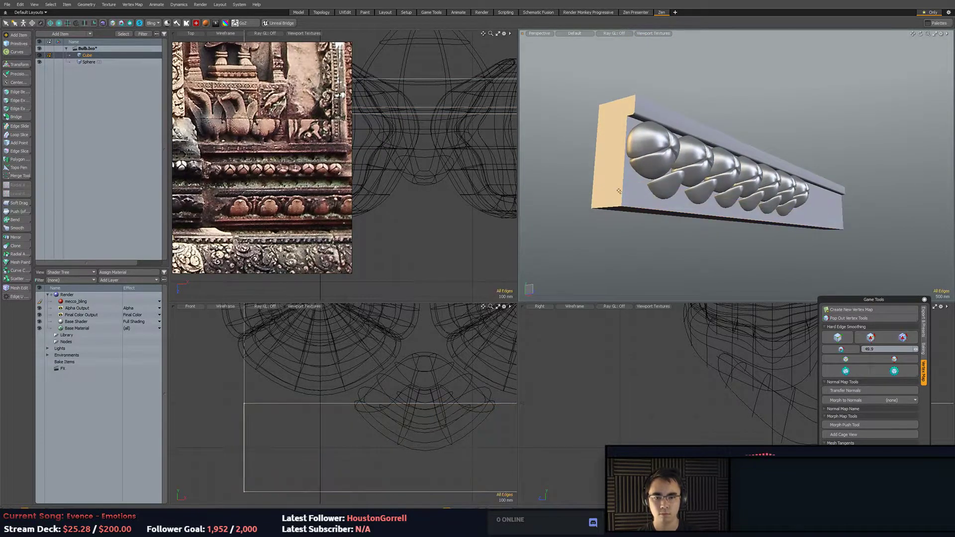
# Loop slice the bar's lower section lengthwise at 42% and pull the front strip below the slice outward.
pyautogui.hotkey('alt', 'c')
pyautogui.moveTo(717, 236); pyautogui.dragTo(692, 233)
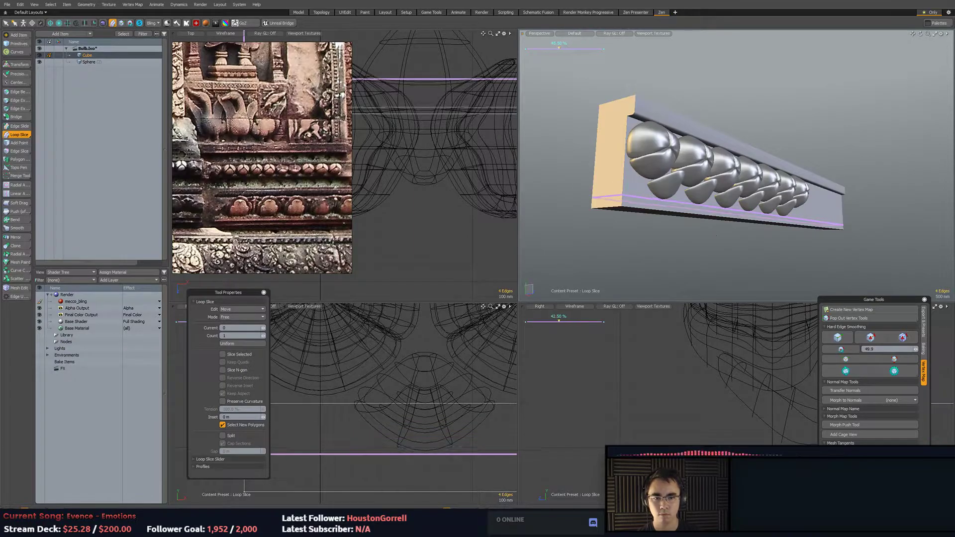
pyautogui.press('3')
pyautogui.click(666, 215)
pyautogui.press('w')
pyautogui.moveTo(773, 209); pyautogui.dragTo(803, 207)
pyautogui.press('q')
# Select the lower block's outer lengthwise edge and move it further outward from the bar.
pyautogui.press('2')
pyautogui.click(747, 204)
pyautogui.keyDown('alt'); pyautogui.moveTo(737, 222); pyautogui.dragTo(729, 211); pyautogui.keyUp('alt')
pyautogui.press('w')
pyautogui.moveTo(738, 173); pyautogui.dragTo(775, 173)
pyautogui.press('q')
pyautogui.click(683, 205)
pyautogui.press('w')
pyautogui.keyDown('alt'); pyautogui.moveTo(711, 173); pyautogui.dragTo(729, 148); pyautogui.keyUp('alt')
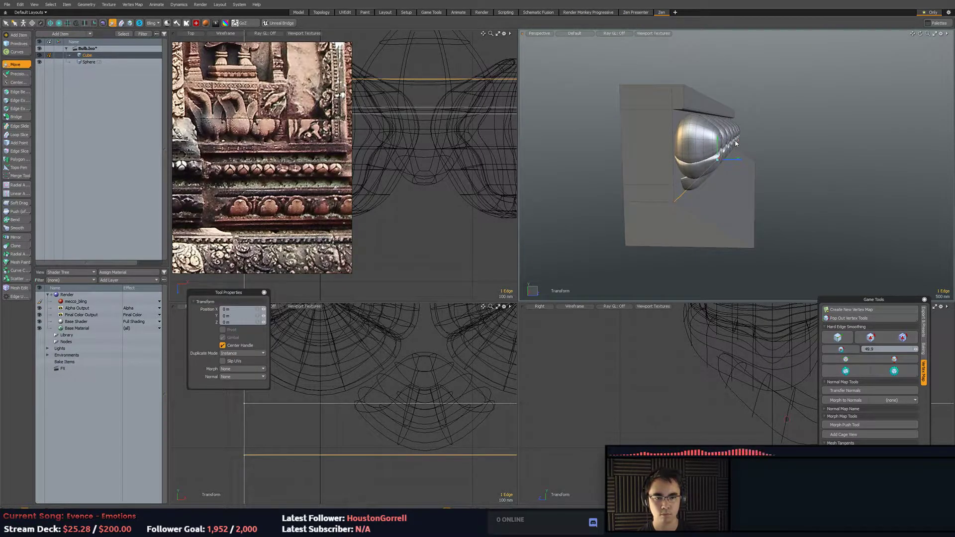
pyautogui.hotkey('ctrl', 'z')
# Select the edge loop around the slice above the lower block and move it downward.
pyautogui.press('q')
pyautogui.doubleClick(715, 175)
pyautogui.press('w')
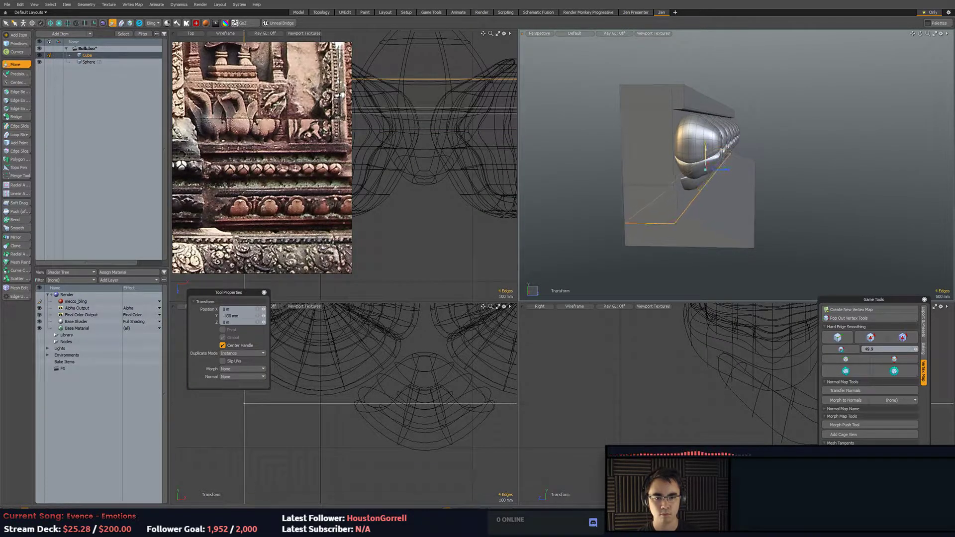
pyautogui.moveTo(706, 151); pyautogui.dragTo(706, 144)
pyautogui.press('q')
pyautogui.press('b')
pyautogui.moveTo(753, 197); pyautogui.dragTo(763, 199)
pyautogui.hotkey('ctrl', 'z')
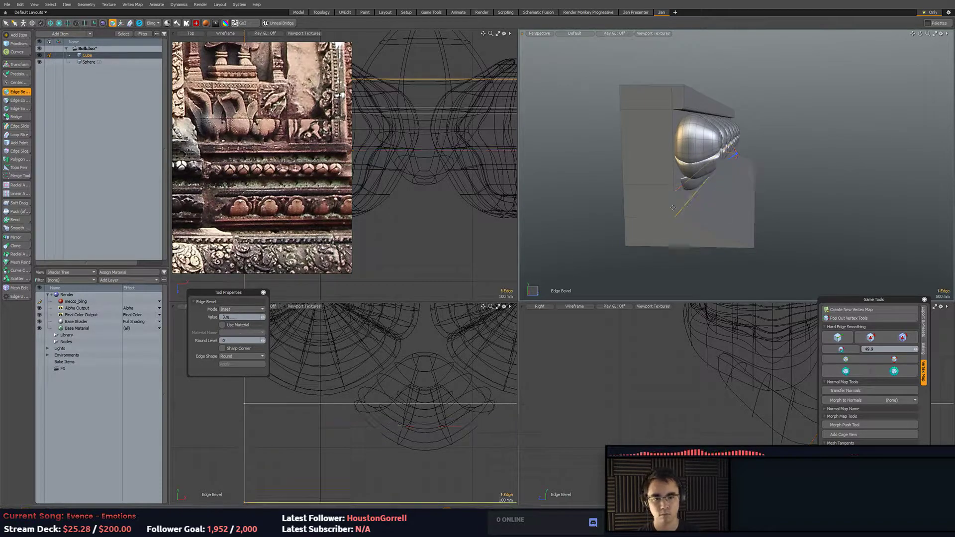
pyautogui.press('q')
# Bevel the lower block's slice loop about 1.3 m with round level 3 to form a concave curve.
pyautogui.press('5')
pyautogui.press('2')
pyautogui.doubleClick(667, 216)
pyautogui.press('b')
pyautogui.moveTo(667, 215); pyautogui.dragTo(766, 204)
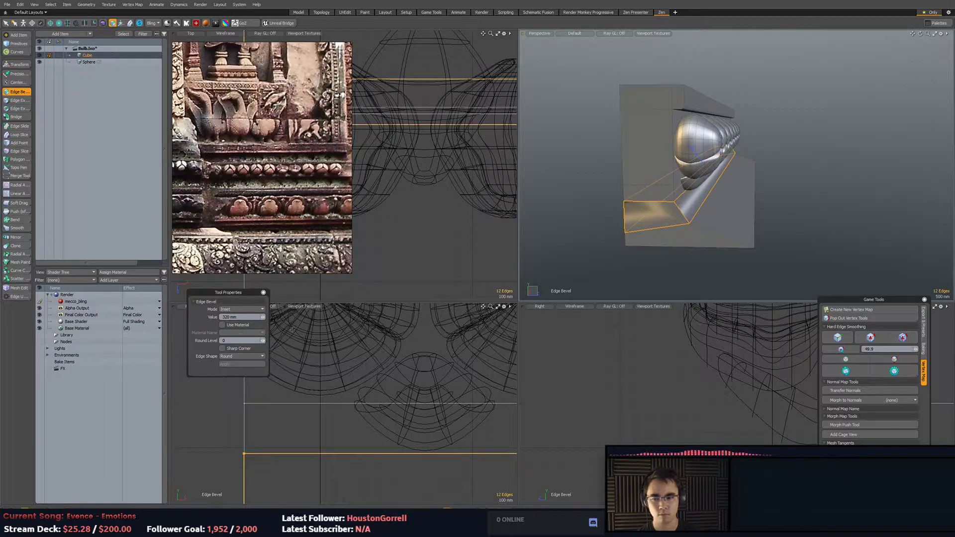
pyautogui.click(263, 342)
pyautogui.moveTo(624, 206); pyautogui.dragTo(648, 228)
pyautogui.moveTo(305, 296); pyautogui.dragTo(303, 296)
pyautogui.click(263, 341)
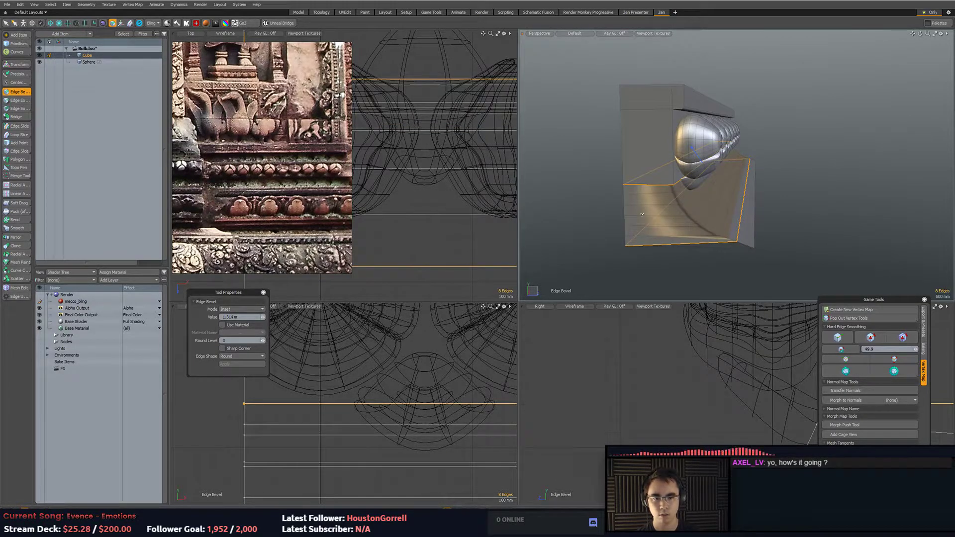
pyautogui.press('q')
# Select the bevel's edges running across the bar's ends and back, and remove them.
pyautogui.press('Escape')
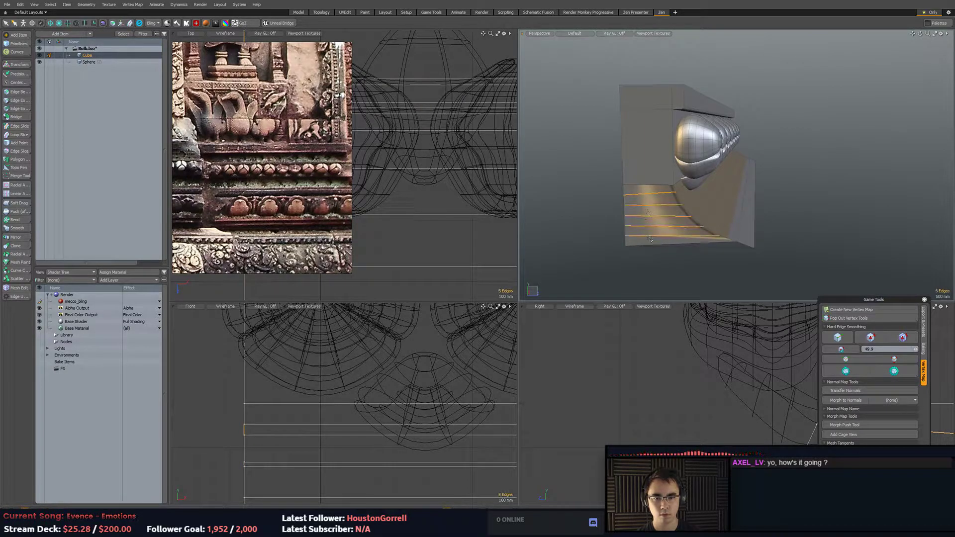
pyautogui.press('l')
pyautogui.keyDown('ctrl'); pyautogui.moveTo(692, 182); pyautogui.dragTo(735, 215); pyautogui.keyUp('ctrl')
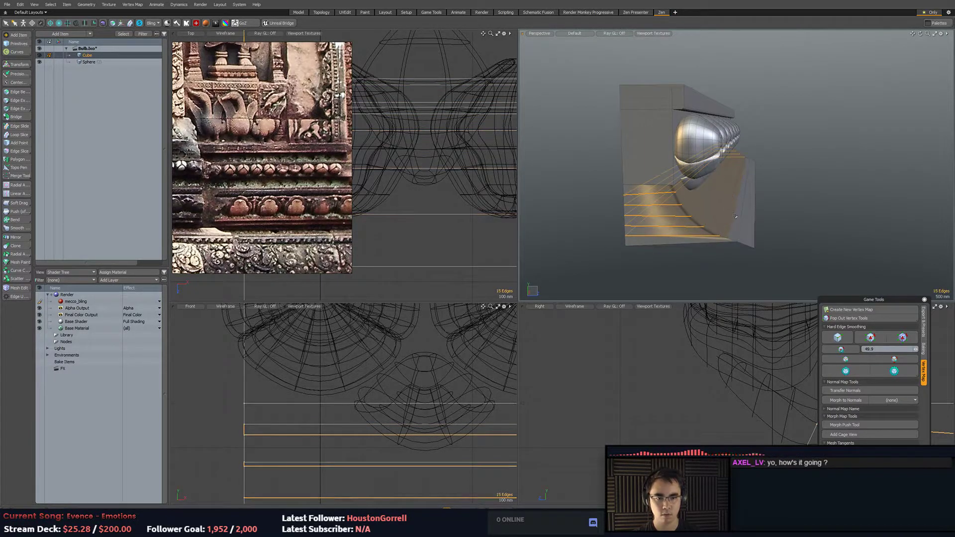
pyautogui.press('BackSpace')
# Select the end, underside and back polygons of the lower section behind the concave curve and delete them.
pyautogui.moveTo(802, 218)
pyautogui.keyDown('alt'); pyautogui.mouseDown()
pyautogui.moveTo(769, 239)
pyautogui.moveTo(800, 214)
pyautogui.moveTo(792, 216)
pyautogui.mouseUp(); pyautogui.keyUp('alt')
pyautogui.press('3')
pyautogui.press('2')
pyautogui.click(736, 219)
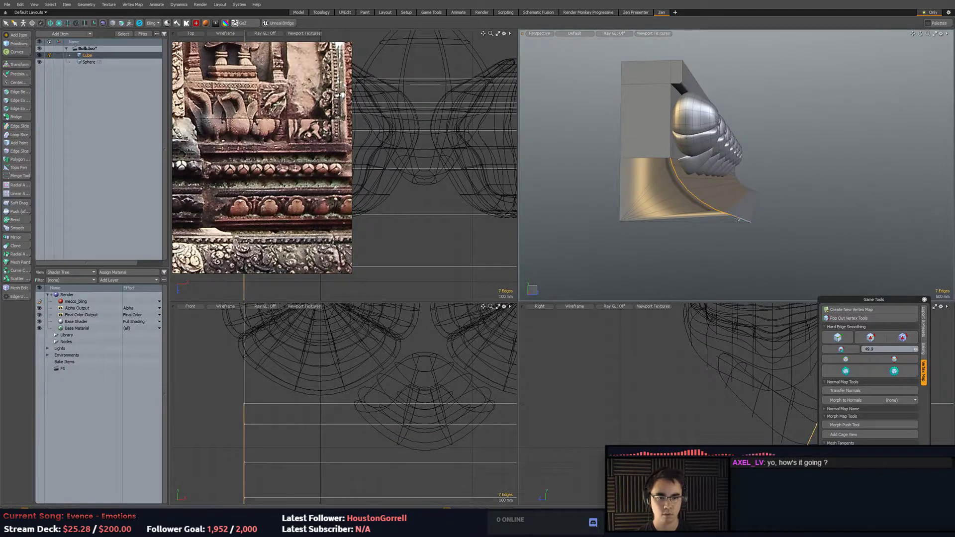
pyautogui.hotkey('shift', 'a')
pyautogui.keyDown('alt'); pyautogui.moveTo(700, 220); pyautogui.dragTo(498, 234); pyautogui.keyUp('alt')
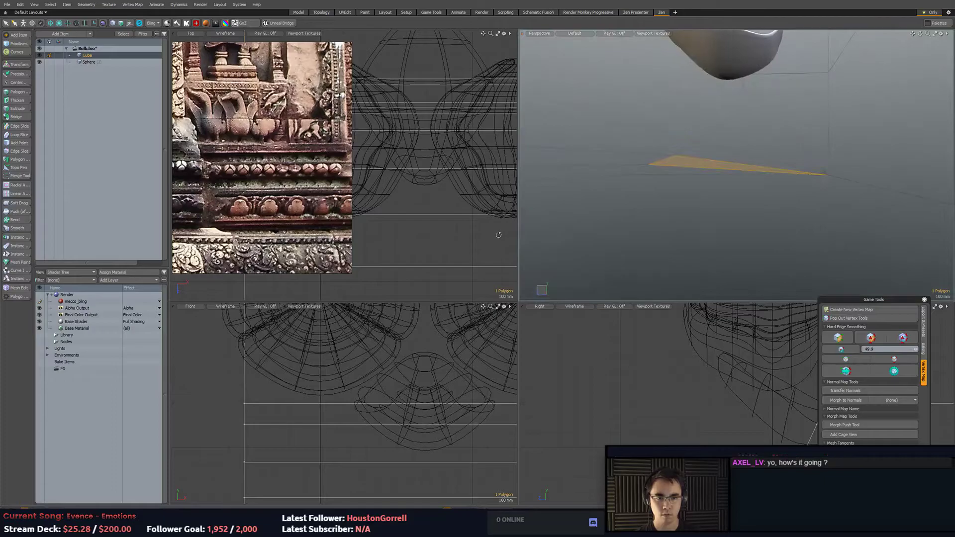
pyautogui.keyDown('alt'); pyautogui.moveTo(659, 172); pyautogui.dragTo(785, 179); pyautogui.keyUp('alt')
pyautogui.doubleClick(807, 165)
pyautogui.click(826, 199)
pyautogui.doubleClick(811, 154)
pyautogui.click(840, 213)
pyautogui.doubleClick(784, 192)
pyautogui.click(772, 221)
pyautogui.keyDown('alt'); pyautogui.moveTo(771, 221); pyautogui.dragTo(791, 181); pyautogui.keyUp('alt')
pyautogui.press('Delete')
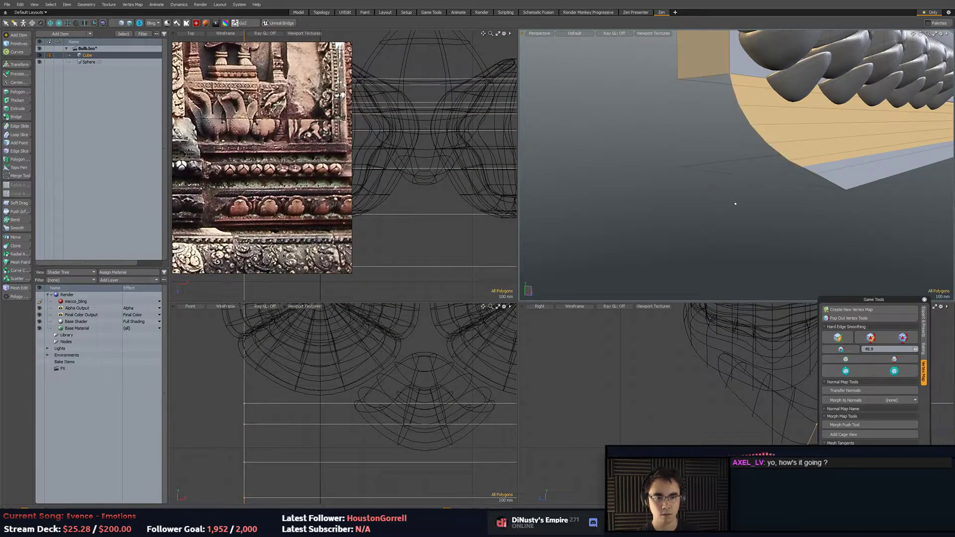
# Delete the stray thin polygon left beneath the lower section's front strip.
pyautogui.keyDown('alt'); pyautogui.moveTo(776, 151); pyautogui.dragTo(926, 204); pyautogui.keyUp('alt')
pyautogui.moveTo(927, 205); pyautogui.dragTo(701, 173, button='middle')
pyautogui.press('3')
pyautogui.scroll(-1, 711, 159)
pyautogui.scroll(1, 693, 156)
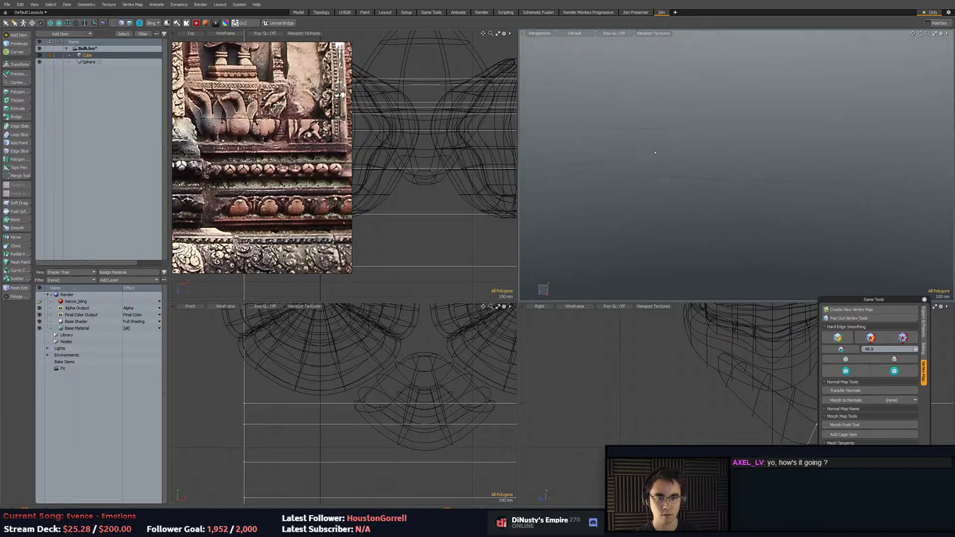
pyautogui.click(823, 182)
pyautogui.moveTo(823, 183); pyautogui.dragTo(743, 199, button='middle')
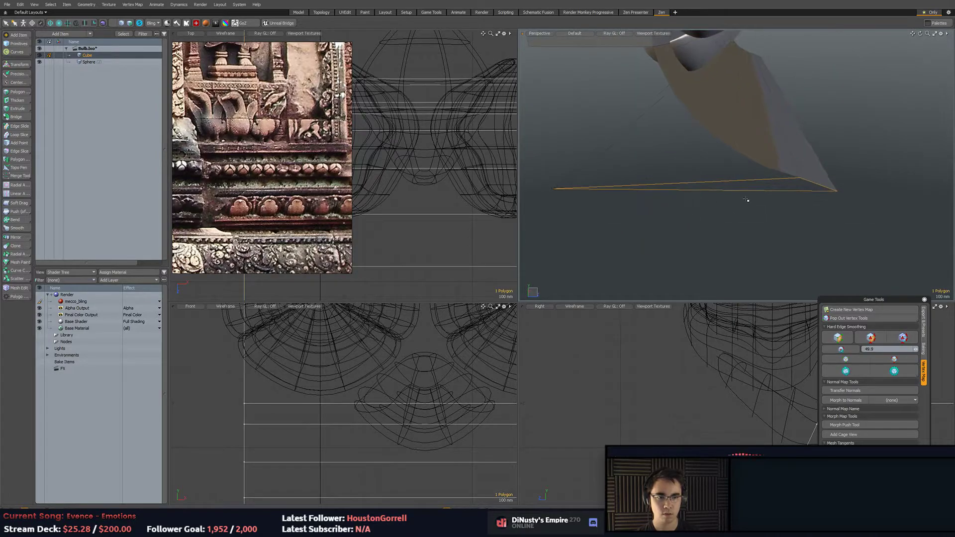
pyautogui.keyDown('alt'); pyautogui.moveTo(716, 223); pyautogui.dragTo(776, 204); pyautogui.keyUp('alt')
pyautogui.moveTo(762, 121); pyautogui.dragTo(799, 200, button='middle')
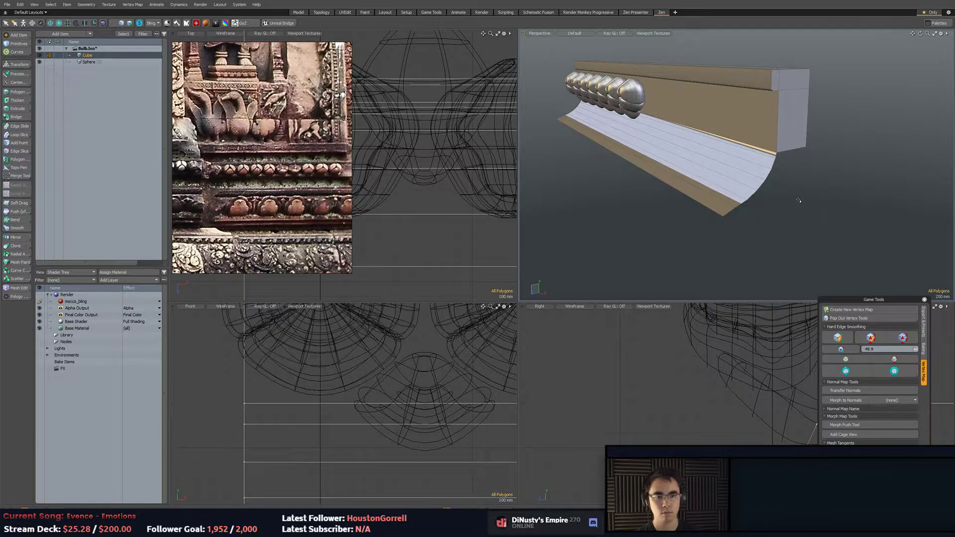
# Select the open border edges around the bar's lower section.
pyautogui.doubleClick(798, 146)
pyautogui.press('2')
pyautogui.doubleClick(798, 149)
pyautogui.keyDown('alt'); pyautogui.moveTo(799, 152); pyautogui.dragTo(733, 108); pyautogui.keyUp('alt')
pyautogui.moveTo(733, 109); pyautogui.dragTo(675, 125, button='middle')
pyautogui.keyDown('shift'); pyautogui.doubleClick(675, 125); pyautogui.keyUp('shift')
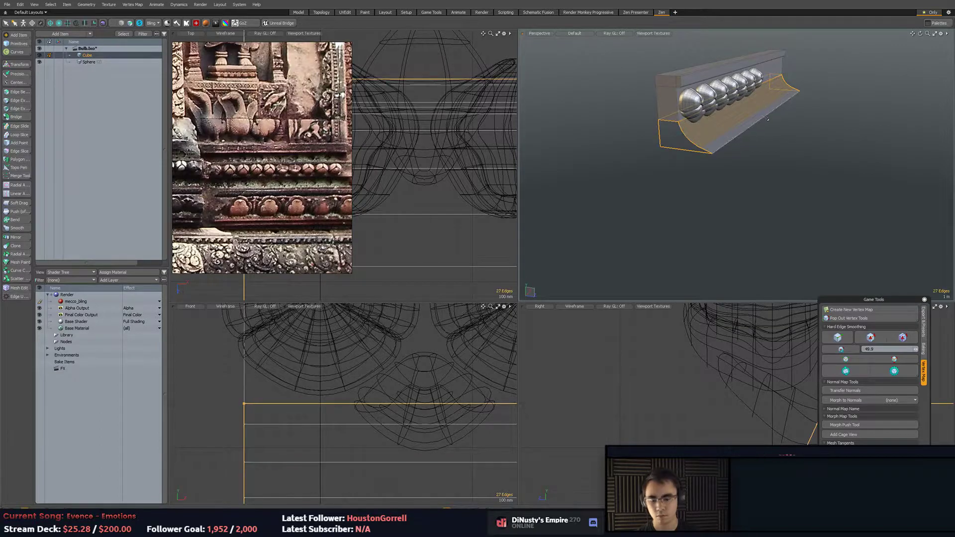
# Select the two edges along the base of the bar's upper end face.
pyautogui.press('3')
pyautogui.moveTo(793, 164); pyautogui.dragTo(828, 149, button='middle')
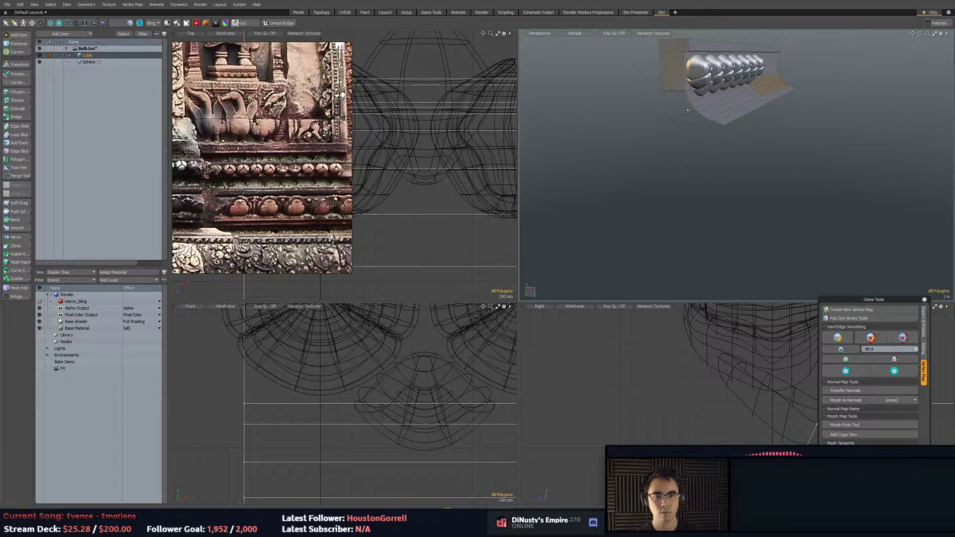
pyautogui.moveTo(688, 110); pyautogui.dragTo(731, 138, button='middle')
pyautogui.press('2')
pyautogui.scroll(5, 792, 150)
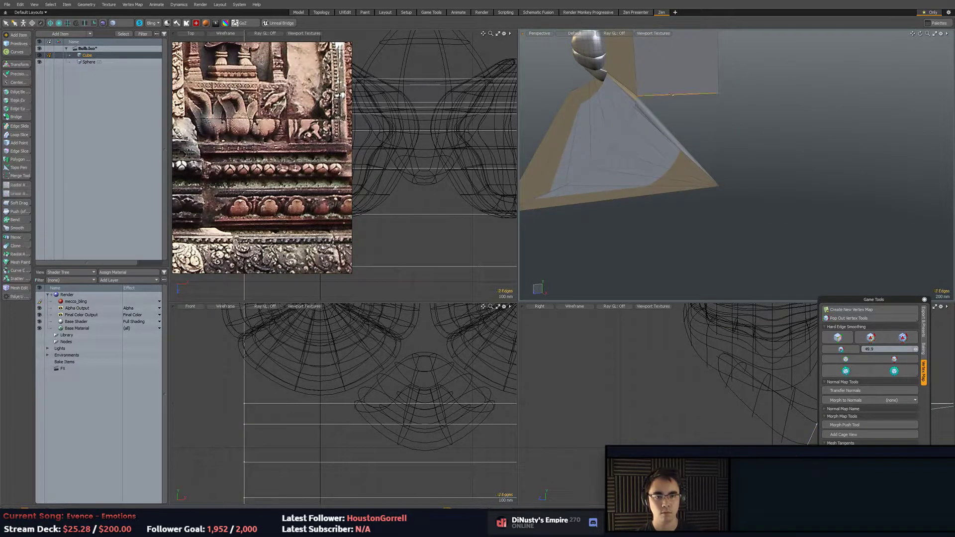
pyautogui.keyDown('alt'); pyautogui.moveTo(789, 127); pyautogui.dragTo(796, 166); pyautogui.keyUp('alt')
# Merge the overlapping vertices of the bar's lower section and return to edge selection.
pyautogui.press('3')
pyautogui.press('1')
pyautogui.click(19, 222)
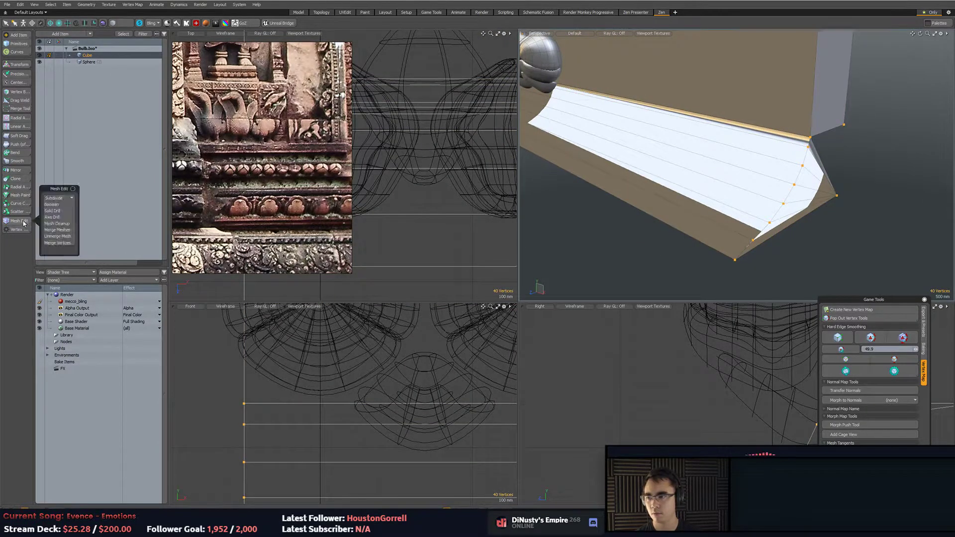
pyautogui.click(22, 229)
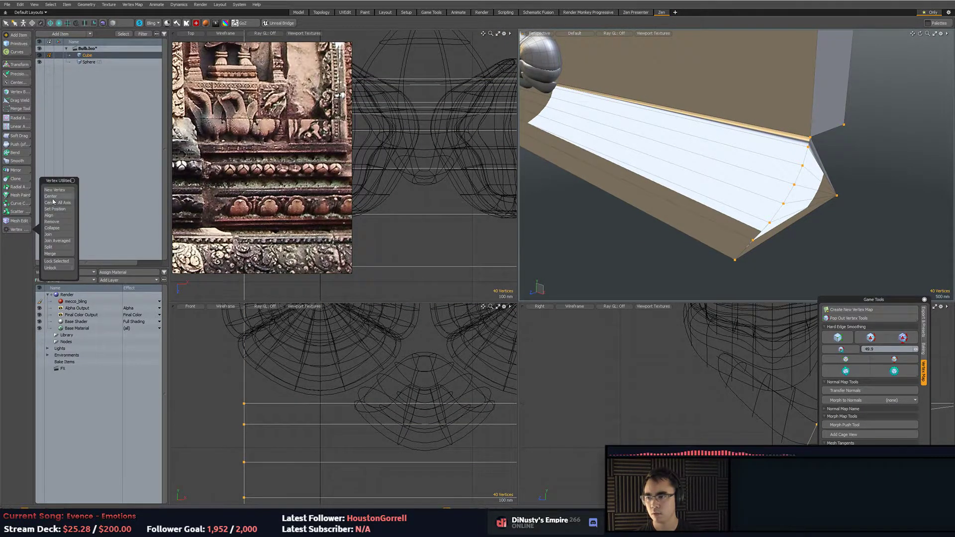
pyautogui.click(7, 110)
pyautogui.press('space')
pyautogui.press('space')
pyautogui.press('space')
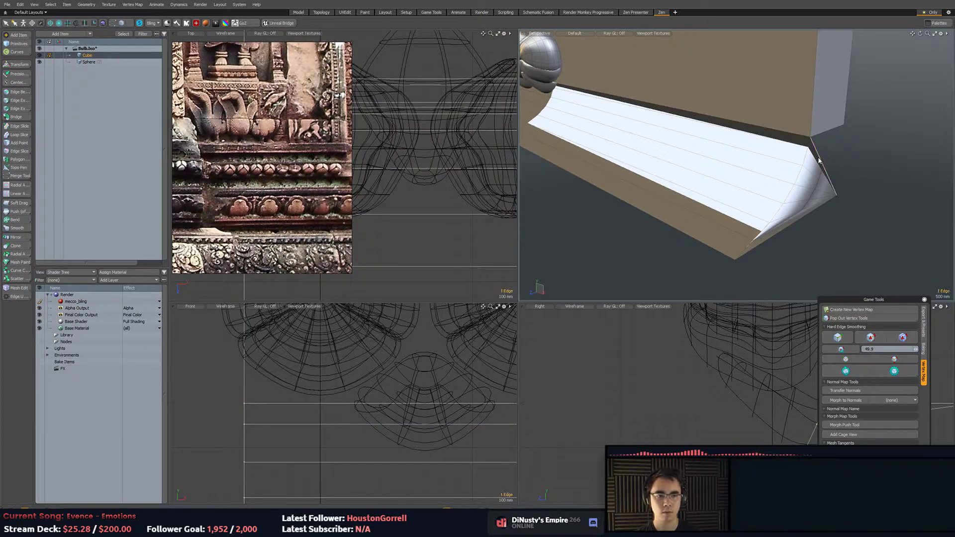
# Fill the gap at the end of the bar's lower section with a polygon and update the mesh smoothing.
pyautogui.press('p')
pyautogui.press('space')
pyautogui.keyDown('alt'); pyautogui.moveTo(861, 190); pyautogui.dragTo(849, 184); pyautogui.keyUp('alt')
pyautogui.press('space')
pyautogui.press('space')
pyautogui.press('space')
pyautogui.click(849, 372)
pyautogui.scroll(-4, 821, 214)
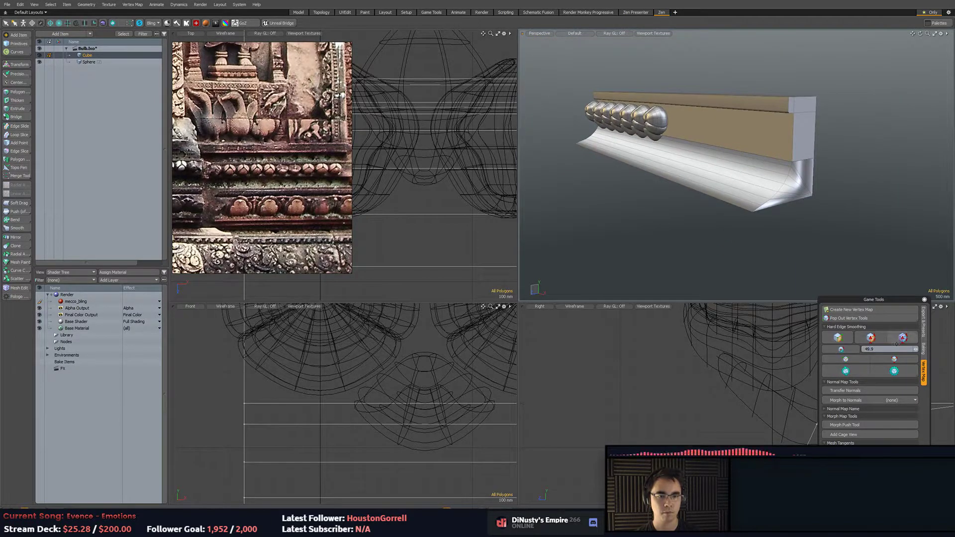
# Apply hard-edge smoothing to the bar and smooth the six lengthwise edges along its concave curve.
pyautogui.click(854, 351)
pyautogui.moveTo(730, 147); pyautogui.dragTo(706, 272)
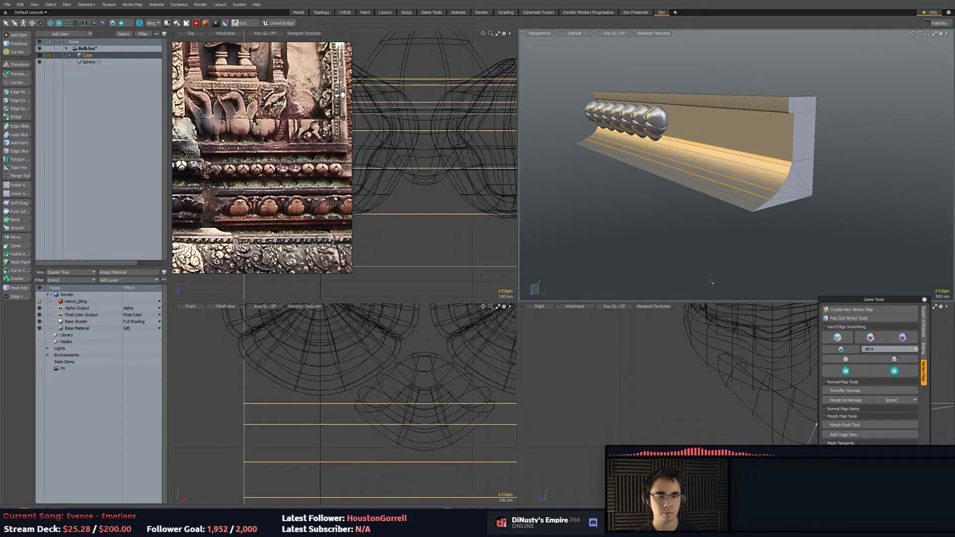
pyautogui.click(844, 338)
pyautogui.click(877, 249)
pyautogui.hotkey('ctrl', '3')
pyautogui.click(898, 209)
# Examine the underside and end faces of the bar's flared lower section for misplaced polygons.
pyautogui.keyDown('alt'); pyautogui.moveTo(779, 233); pyautogui.dragTo(849, 225); pyautogui.keyUp('alt')
pyautogui.moveTo(848, 224); pyautogui.dragTo(770, 200, button='middle')
pyautogui.keyDown('alt'); pyautogui.moveTo(770, 200); pyautogui.dragTo(752, 194); pyautogui.keyUp('alt')
pyautogui.press('3')
pyautogui.doubleClick(697, 142)
pyautogui.doubleClick(700, 144)
pyautogui.scroll(5, 700, 143)
pyautogui.click(740, 58)
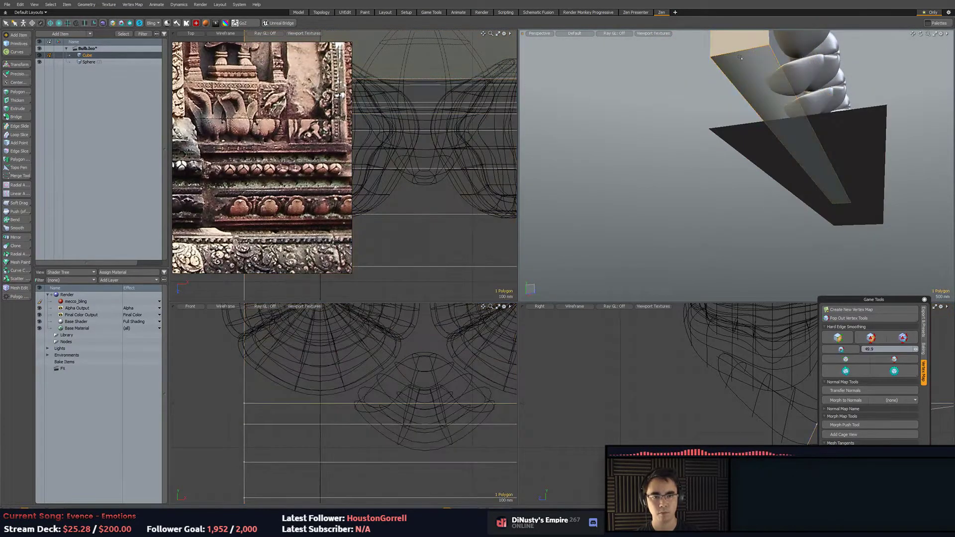
# Delete the seven fan-shaped polygons on the end face of the bar's flared lower section.
pyautogui.press('2')
pyautogui.moveTo(776, 117); pyautogui.dragTo(782, 184, button='middle')
pyautogui.keyDown('alt'); pyautogui.moveTo(845, 213); pyautogui.dragTo(459, 162); pyautogui.keyUp('alt')
pyautogui.doubleClick(773, 201)
pyautogui.press('3')
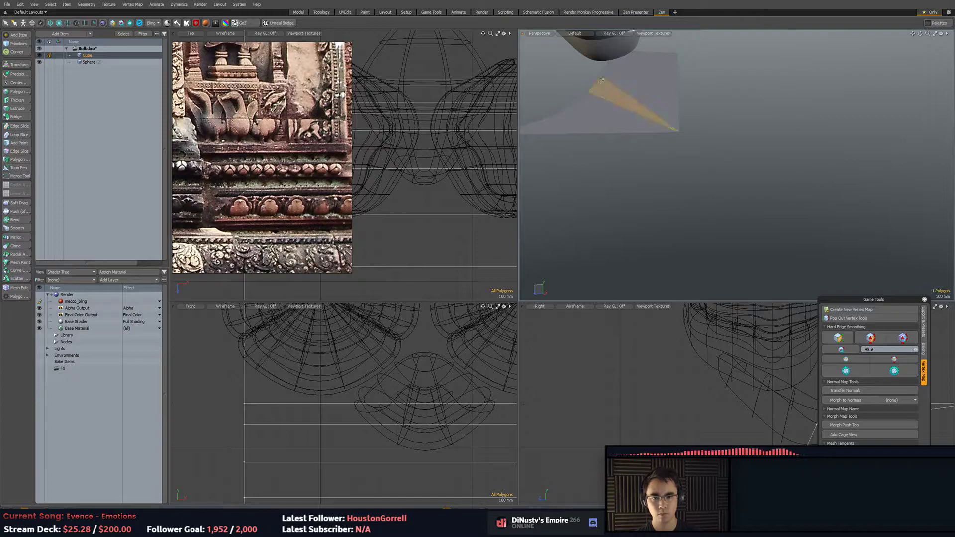
pyautogui.click(603, 78)
pyautogui.keyDown('shift'); pyautogui.moveTo(629, 56); pyautogui.dragTo(592, 131); pyautogui.keyUp('shift')
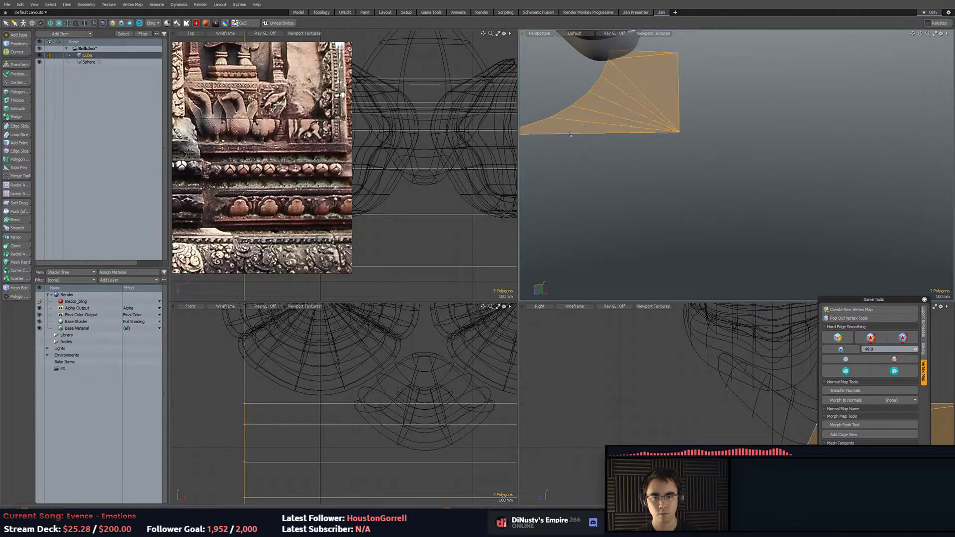
pyautogui.press('Delete')
pyautogui.keyDown('alt'); pyautogui.moveTo(734, 189); pyautogui.dragTo(722, 206); pyautogui.keyUp('alt')
pyautogui.press('2')
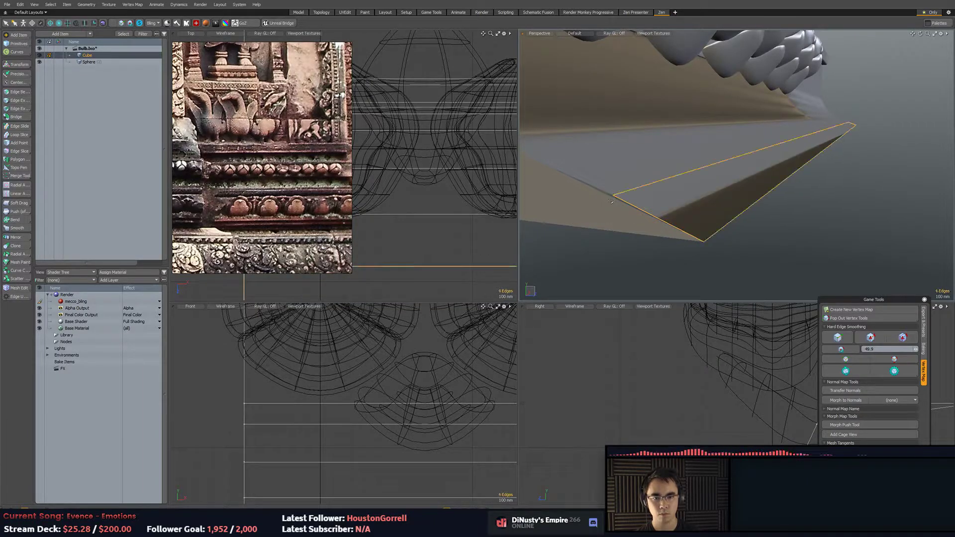
# Undo the recent polygon deletions on the bar's flared lower section.
pyautogui.press('3')
pyautogui.keyDown('alt'); pyautogui.moveTo(612, 201); pyautogui.dragTo(782, 209); pyautogui.keyUp('alt')
pyautogui.press('2')
pyautogui.click(792, 199)
pyautogui.hotkey('ctrl', 'z')
pyautogui.hotkey('ctrl', 'z')
pyautogui.hotkey('ctrl', 'z')
pyautogui.hotkey('ctrl', 'z')
pyautogui.hotkey('ctrl', 'z')
pyautogui.hotkey('ctrl', 'z')
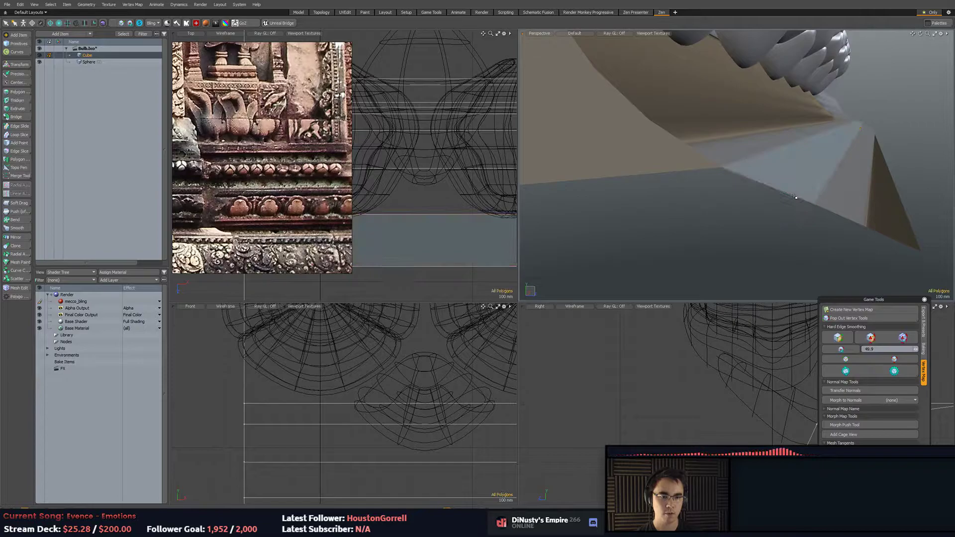
pyautogui.hotkey('ctrl', 'shift', 'z')
pyautogui.hotkey('ctrl', 'z')
pyautogui.hotkey('ctrl', 'z')
pyautogui.keyDown('alt'); pyautogui.moveTo(828, 222); pyautogui.dragTo(819, 228); pyautogui.keyUp('alt')
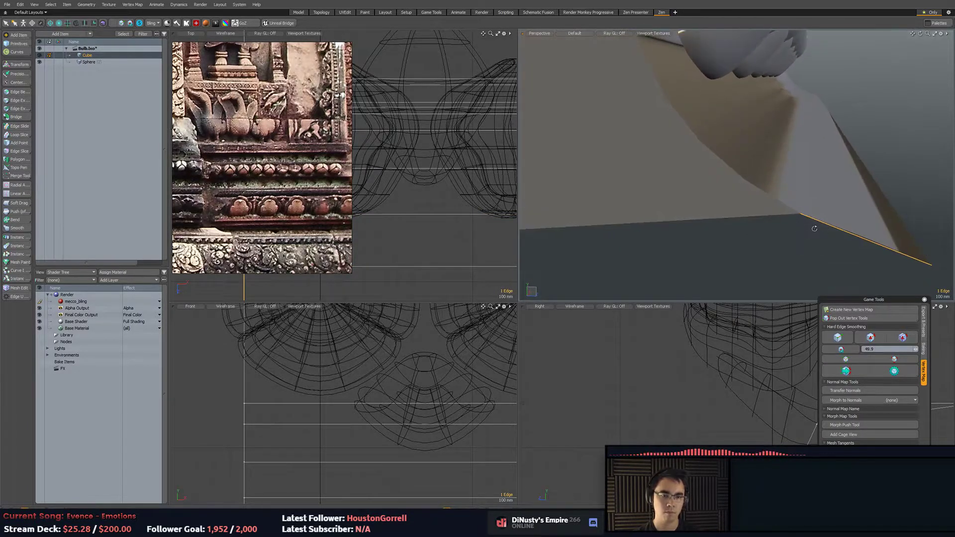
# Select the whole bar, deselect its upper part, and delete the polygons of the flared lower section.
pyautogui.scroll(-6, 819, 228)
pyautogui.press('3')
pyautogui.doubleClick(744, 205)
pyautogui.keyDown('alt'); pyautogui.moveTo(744, 206); pyautogui.dragTo(772, 194); pyautogui.keyUp('alt')
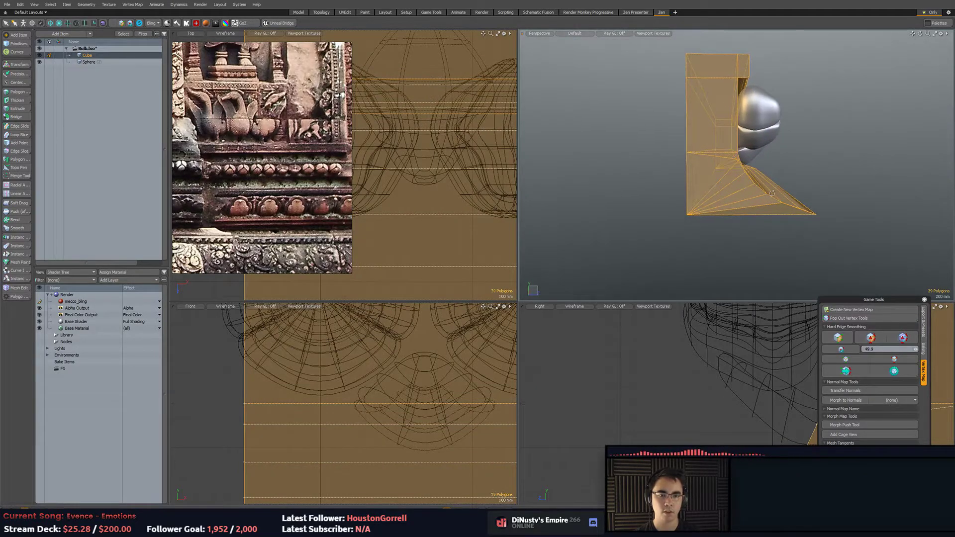
pyautogui.keyDown('alt'); pyautogui.moveTo(696, 158); pyautogui.dragTo(674, 157); pyautogui.keyUp('alt')
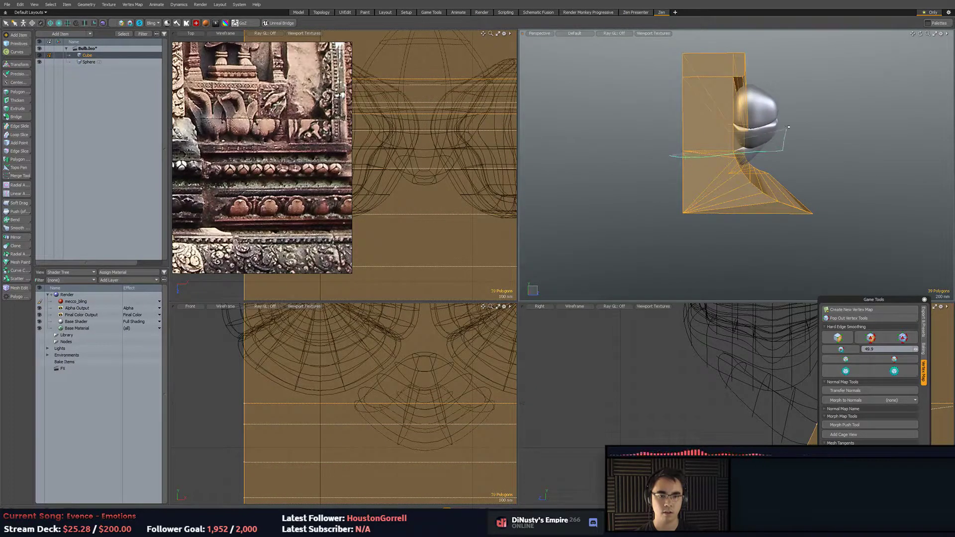
pyautogui.keyDown('ctrl'); pyautogui.moveTo(787, 135); pyautogui.dragTo(645, 81, button='right'); pyautogui.keyUp('ctrl')
pyautogui.keyDown('ctrl'); pyautogui.moveTo(758, 155); pyautogui.dragTo(721, 53, button='right'); pyautogui.keyUp('ctrl')
pyautogui.keyDown('alt'); pyautogui.moveTo(694, 150); pyautogui.dragTo(655, 153); pyautogui.keyUp('alt')
pyautogui.press('Delete')
# Select the open border loop around the bar's base and close it with a polygon.
pyautogui.press('5')
pyautogui.press('2')
pyautogui.doubleClick(711, 155)
pyautogui.press('z')
pyautogui.press('q')
pyautogui.keyDown('alt'); pyautogui.moveTo(712, 159); pyautogui.dragTo(673, 113); pyautogui.keyUp('alt')
# Try to move the bar's bottom polygon, and undo the change.
pyautogui.press('3')
pyautogui.click(725, 85)
pyautogui.keyDown('alt'); pyautogui.moveTo(725, 85); pyautogui.dragTo(801, 145); pyautogui.keyUp('alt')
pyautogui.press('w')
pyautogui.click(855, 194)
pyautogui.keyDown('alt'); pyautogui.moveTo(855, 194); pyautogui.dragTo(858, 215); pyautogui.keyUp('alt')
pyautogui.keyDown('alt'); pyautogui.moveTo(916, 210); pyautogui.dragTo(686, 155); pyautogui.keyUp('alt')
pyautogui.press('2')
pyautogui.press('3')
pyautogui.click(674, 149)
pyautogui.press('w')
pyautogui.hotkey('ctrl', 'z')
# Delete the stray polygons left at the bar's base.
pyautogui.press('2')
pyautogui.press('3')
pyautogui.keyDown('alt'); pyautogui.moveTo(625, 149); pyautogui.dragTo(907, 296); pyautogui.keyUp('alt')
pyautogui.press('Delete')
pyautogui.click(828, 226)
pyautogui.press('Delete')
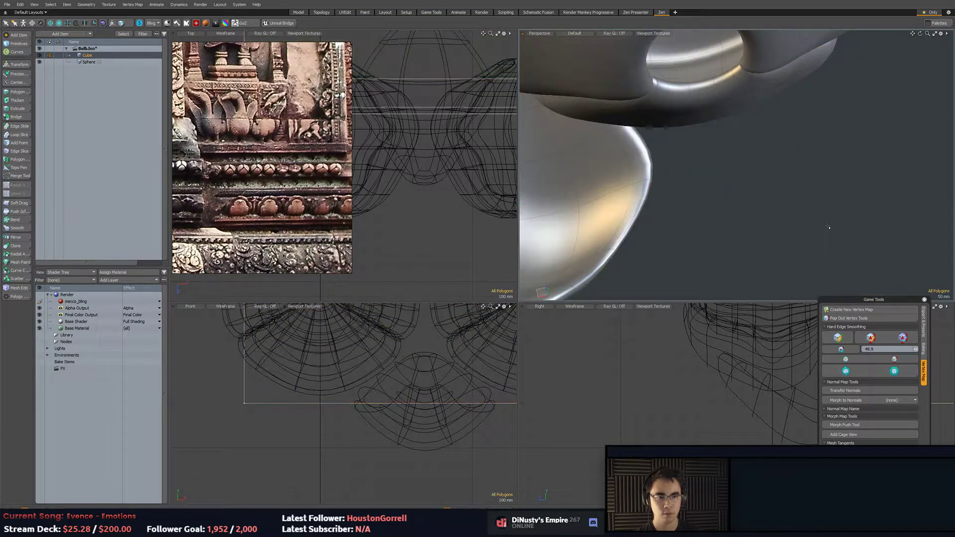
pyautogui.keyDown('alt'); pyautogui.moveTo(841, 218); pyautogui.dragTo(700, 69); pyautogui.keyUp('alt')
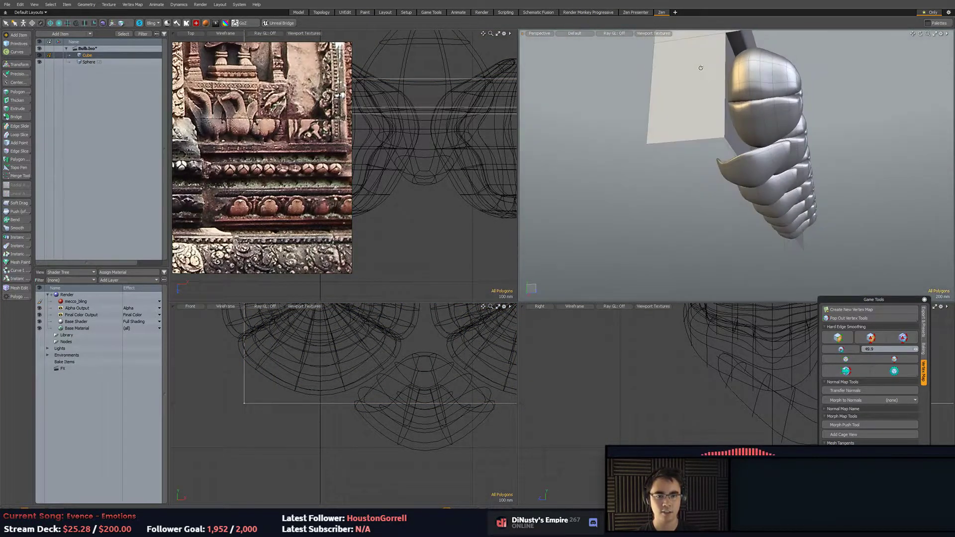
# Move the bar's bottom polygon straight down to extend the body below the buds.
pyautogui.keyDown('alt'); pyautogui.moveTo(691, 147); pyautogui.dragTo(743, 145); pyautogui.keyUp('alt')
pyautogui.press('3')
pyautogui.click(659, 117)
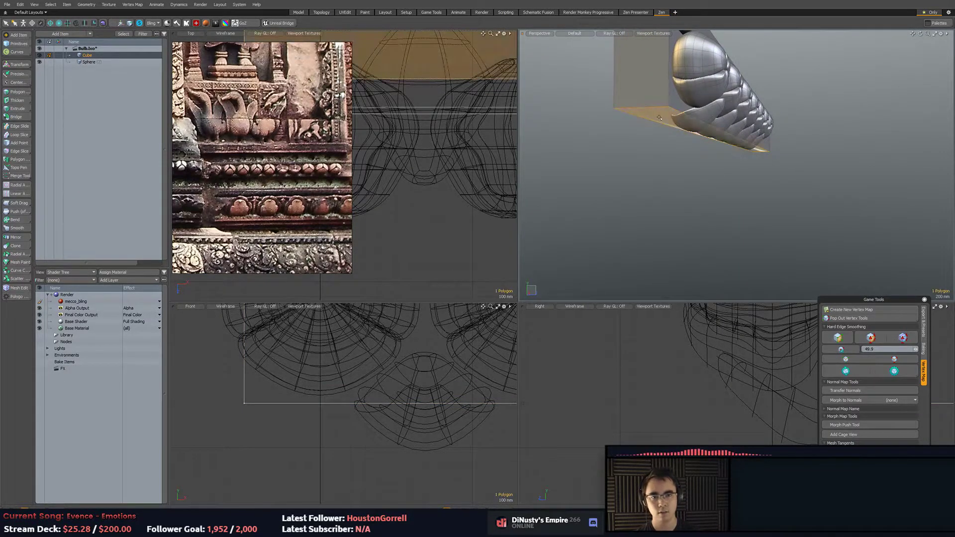
pyautogui.press('w')
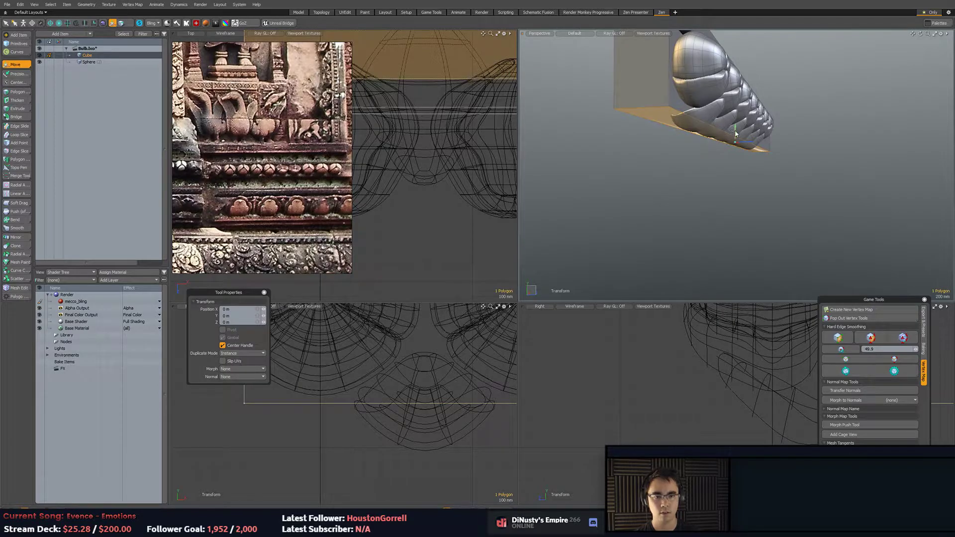
pyautogui.moveTo(735, 131); pyautogui.dragTo(736, 156)
pyautogui.press('q')
# Add an edge loop around the bar near its lower edge and select the end polygon above it.
pyautogui.press('2')
pyautogui.click(669, 142)
pyautogui.hotkey('alt', 'c')
pyautogui.moveTo(871, 192); pyautogui.dragTo(845, 197)
pyautogui.press('q')
pyautogui.press('3')
pyautogui.click(662, 120)
pyautogui.moveTo(663, 120); pyautogui.dragTo(712, 211, button='middle')
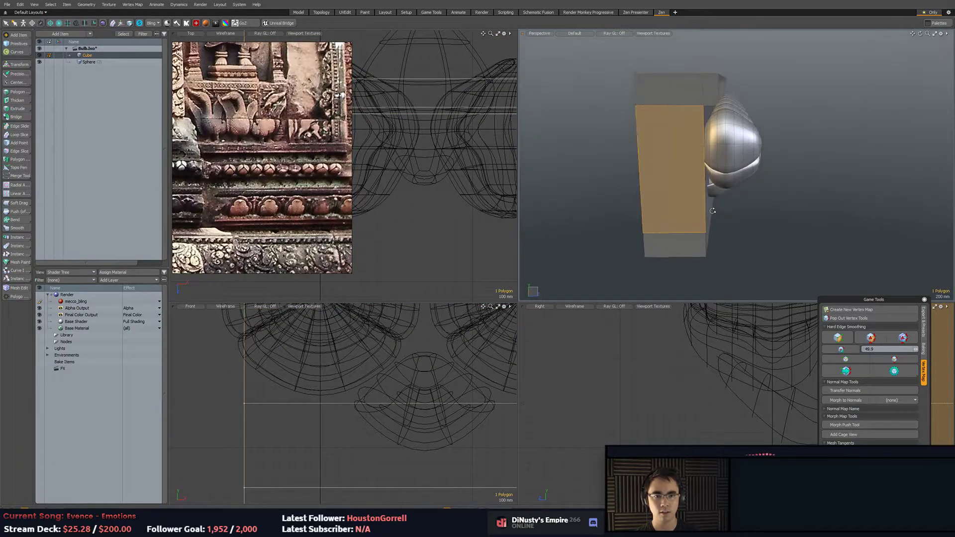
# Select the four border edges of the bar's front face behind the buds.
pyautogui.keyDown('alt'); pyautogui.moveTo(712, 211); pyautogui.dragTo(690, 189); pyautogui.keyUp('alt')
pyautogui.press('Escape')
pyautogui.doubleClick(719, 207)
pyautogui.press('Escape')
pyautogui.press('2')
pyautogui.moveTo(720, 207); pyautogui.dragTo(734, 195, button='middle')
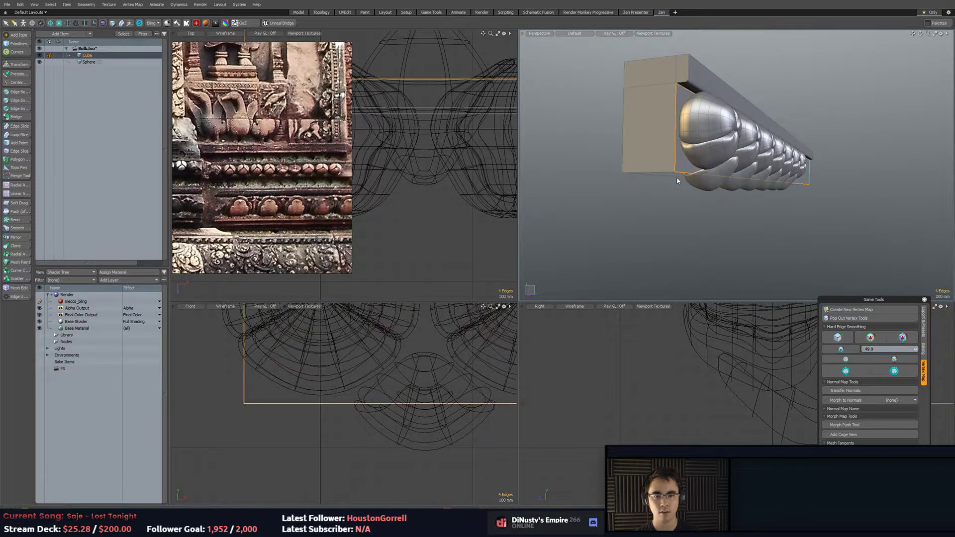
# Try a polygon bevel on the bar's end face, and undo it.
pyautogui.press('3')
pyautogui.click(658, 155)
pyautogui.press('b')
pyautogui.click(608, 202)
pyautogui.keyDown('alt'); pyautogui.moveTo(608, 203); pyautogui.dragTo(593, 204); pyautogui.keyUp('alt')
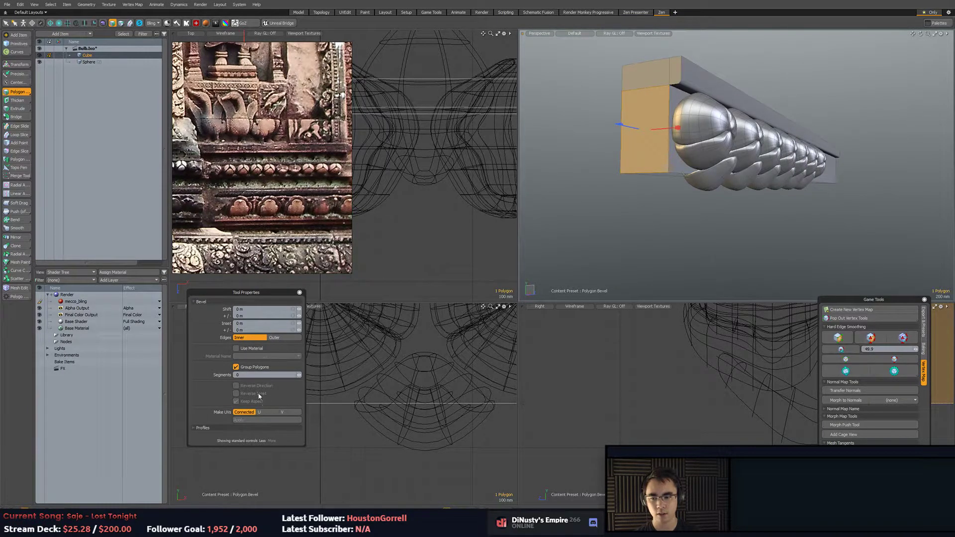
pyautogui.keyDown('alt'); pyautogui.moveTo(519, 287); pyautogui.dragTo(627, 156); pyautogui.keyUp('alt')
pyautogui.moveTo(622, 100); pyautogui.dragTo(564, 63)
pyautogui.keyDown('alt'); pyautogui.moveTo(564, 62); pyautogui.dragTo(665, 239); pyautogui.keyUp('alt')
pyautogui.hotkey('ctrl', 'z')
pyautogui.hotkey('ctrl', 'z')
pyautogui.hotkey('ctrl', 'z')
pyautogui.hotkey('ctrl', 'z')
# Select the bar's bottom polygon and move it down to lengthen the body below the buds.
pyautogui.scroll(-3, 844, 228)
pyautogui.scroll(4, 666, 174)
pyautogui.press('3')
pyautogui.click(719, 223)
pyautogui.keyDown('alt'); pyautogui.moveTo(737, 209); pyautogui.dragTo(740, 192); pyautogui.keyUp('alt')
pyautogui.click(819, 227)
pyautogui.scroll(-3, 816, 228)
pyautogui.keyDown('alt'); pyautogui.moveTo(667, 216); pyautogui.dragTo(746, 199); pyautogui.keyUp('alt')
pyautogui.keyDown('alt'); pyautogui.moveTo(697, 219); pyautogui.dragTo(680, 201); pyautogui.keyUp('alt')
pyautogui.click(664, 178)
pyautogui.press('w')
pyautogui.press('q')
# Slice a new edge loop around the bar just above its bottom face.
pyautogui.press('2')
pyautogui.click(680, 204)
pyautogui.hotkey('alt', 'c')
pyautogui.press('space')
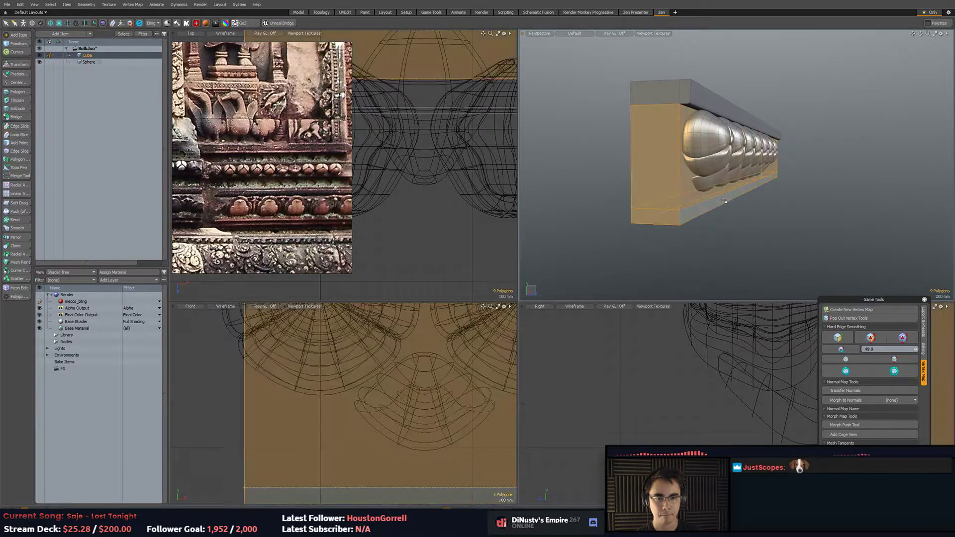
# Bevel the narrow front strip at the bar's base and move it outward to form a projecting ledge.
pyautogui.press('b')
pyautogui.press('w')
pyautogui.moveTo(771, 185); pyautogui.dragTo(794, 183)
pyautogui.press('q')
pyautogui.press('2')
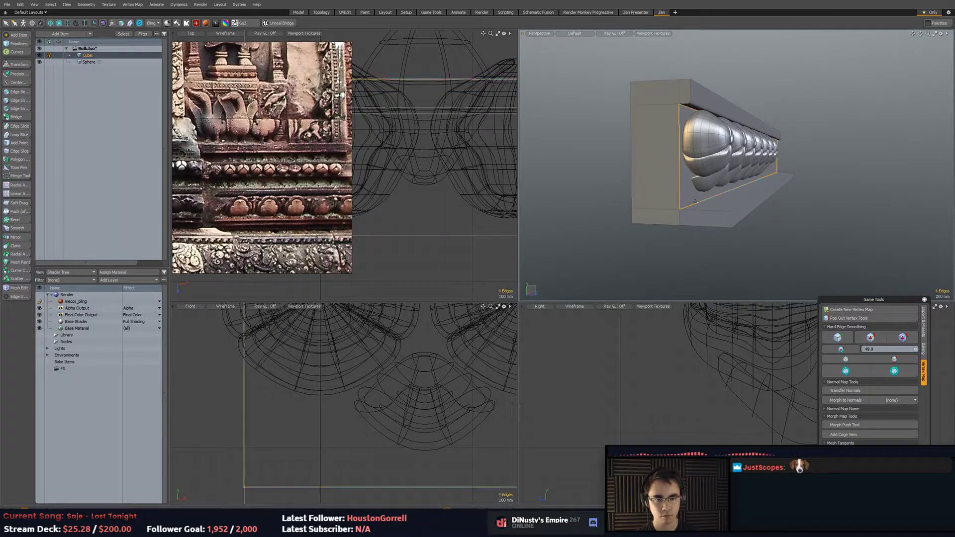
# Try to bevel the inner edge between the bar's front face and the base ledge, and undo it.
pyautogui.click(698, 204)
pyautogui.press('b')
pyautogui.moveTo(699, 204); pyautogui.dragTo(778, 203)
pyautogui.hotkey('ctrl', 'z')
pyautogui.hotkey('ctrl', 'z')
pyautogui.hotkey('ctrl', 'z')
pyautogui.hotkey('ctrl', 'z')
# Bevel the inner edge where the bar's front face meets the base ledge, using a round shape at level 3.
pyautogui.click(752, 204)
pyautogui.press('w')
pyautogui.press('2')
pyautogui.click(684, 205)
pyautogui.click(697, 206)
pyautogui.press('b')
pyautogui.moveTo(702, 206); pyautogui.dragTo(733, 205)
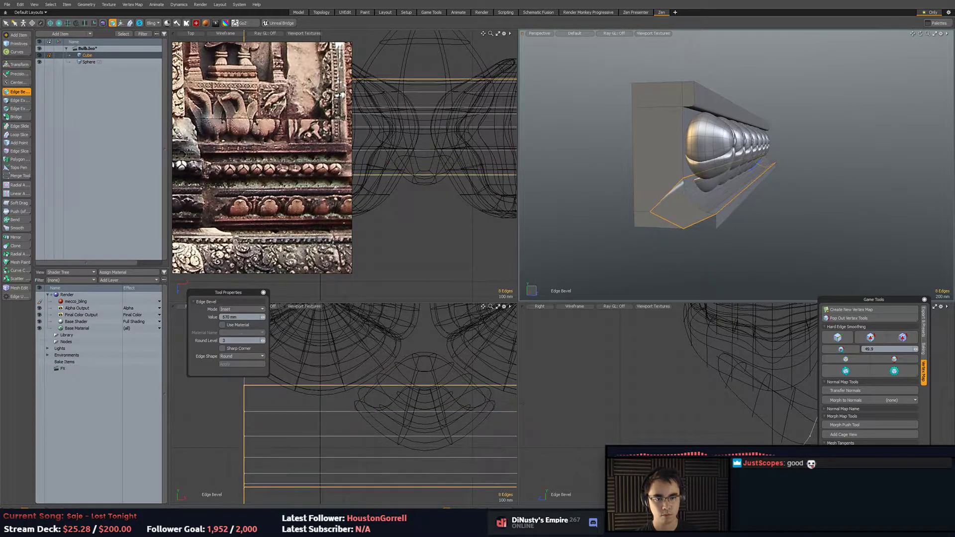
# Delete the leftover edges crossing the bar's end face beside the beveled base.
pyautogui.press('3')
pyautogui.doubleClick(662, 174)
pyautogui.click(670, 242)
pyautogui.press('2')
pyautogui.click(664, 220)
pyautogui.keyDown('alt'); pyautogui.moveTo(659, 216); pyautogui.dragTo(698, 205); pyautogui.keyUp('alt')
pyautogui.press('Delete')
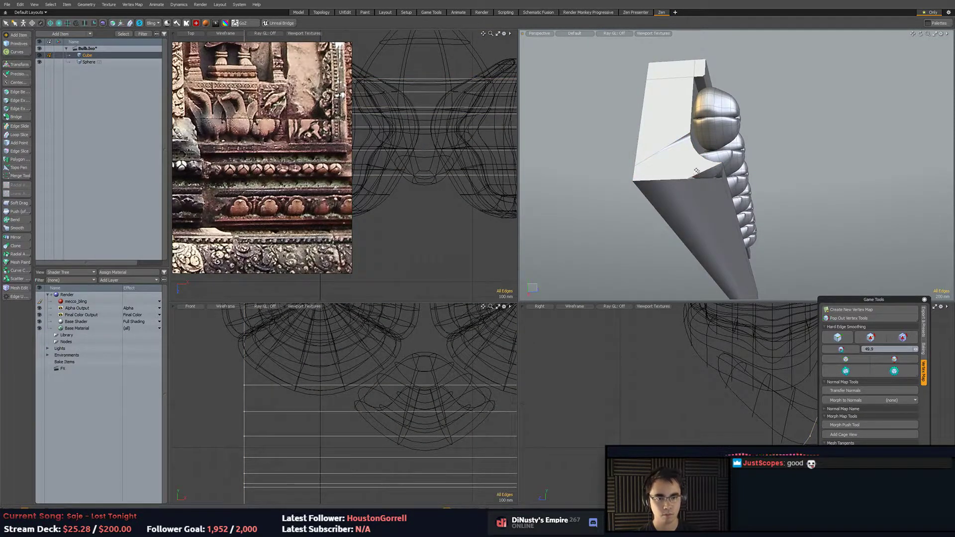
pyautogui.press('Delete')
# Triangulate the end-face polygon beside the beveled base at the bar's other end.
pyautogui.press('1')
pyautogui.keyDown('alt'); pyautogui.moveTo(706, 185); pyautogui.dragTo(883, 222); pyautogui.keyUp('alt')
pyautogui.press('3')
pyautogui.keyDown('ctrl'); pyautogui.keyDown('alt'); pyautogui.moveTo(777, 209); pyautogui.dragTo(693, 238); pyautogui.keyUp('alt'); pyautogui.keyUp('ctrl')
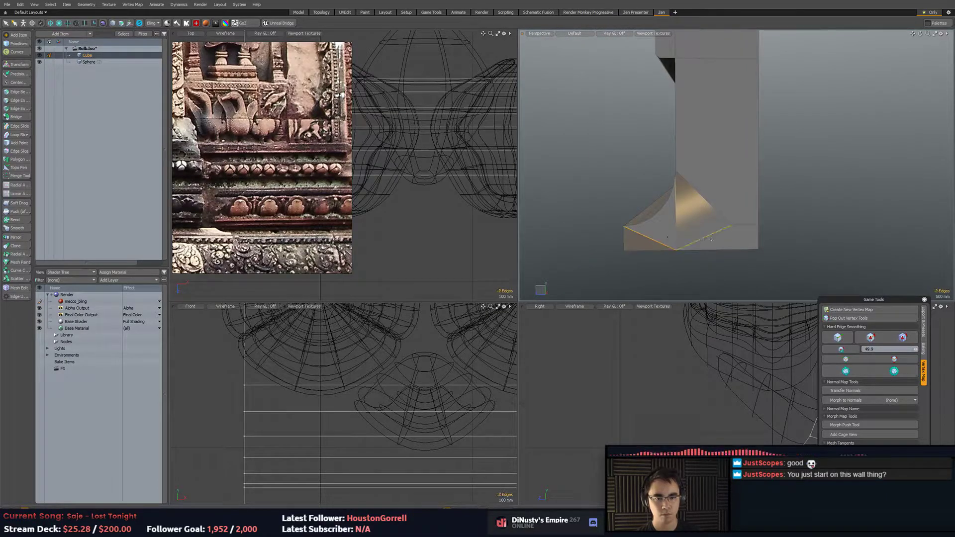
pyautogui.press('3')
pyautogui.click(722, 199)
pyautogui.hotkey('shift', 't')
pyautogui.click(789, 228)
# Try to triangulate the end face again near its lower back corner, and undo it.
pyautogui.keyDown('alt'); pyautogui.moveTo(790, 228); pyautogui.dragTo(841, 236); pyautogui.keyUp('alt')
pyautogui.keyDown('ctrl'); pyautogui.keyDown('alt'); pyautogui.moveTo(841, 236); pyautogui.dragTo(771, 230); pyautogui.keyUp('alt'); pyautogui.keyUp('ctrl')
pyautogui.keyDown('alt'); pyautogui.moveTo(771, 230); pyautogui.dragTo(741, 223); pyautogui.keyUp('alt')
pyautogui.moveTo(769, 150); pyautogui.dragTo(783, 226, button='right')
pyautogui.scroll(6, 783, 226)
pyautogui.keyDown('alt'); pyautogui.moveTo(784, 225); pyautogui.dragTo(762, 223); pyautogui.keyUp('alt')
pyautogui.press('1')
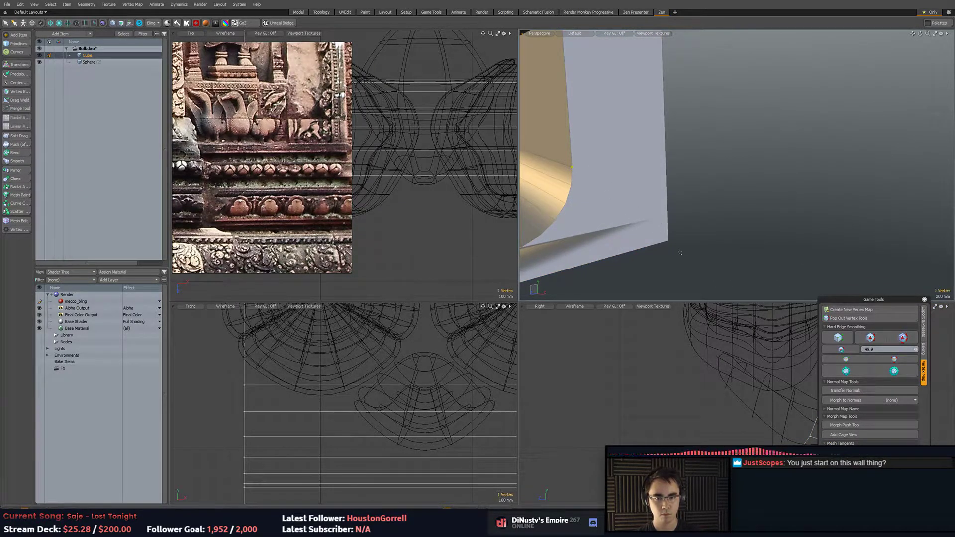
pyautogui.hotkey('shift', 'a')
pyautogui.click(697, 229)
pyautogui.keyDown('alt'); pyautogui.moveTo(696, 229); pyautogui.dragTo(721, 226); pyautogui.keyUp('alt')
pyautogui.press('3')
pyautogui.click(724, 225)
pyautogui.hotkey('shift', 't')
pyautogui.click(811, 226)
pyautogui.keyDown('ctrl'); pyautogui.keyDown('alt'); pyautogui.moveTo(814, 226); pyautogui.dragTo(771, 226); pyautogui.keyUp('alt'); pyautogui.keyUp('ctrl')
pyautogui.keyDown('alt'); pyautogui.moveTo(772, 226); pyautogui.dragTo(752, 226); pyautogui.keyUp('alt')
pyautogui.moveTo(704, 191); pyautogui.dragTo(733, 226, button='right')
pyautogui.scroll(8, 733, 226)
pyautogui.keyDown('alt'); pyautogui.keyDown('shift'); pyautogui.moveTo(597, 164); pyautogui.dragTo(747, 229); pyautogui.keyUp('shift'); pyautogui.keyUp('alt')
pyautogui.hotkey('ctrl', 'z')
pyautogui.press('1')
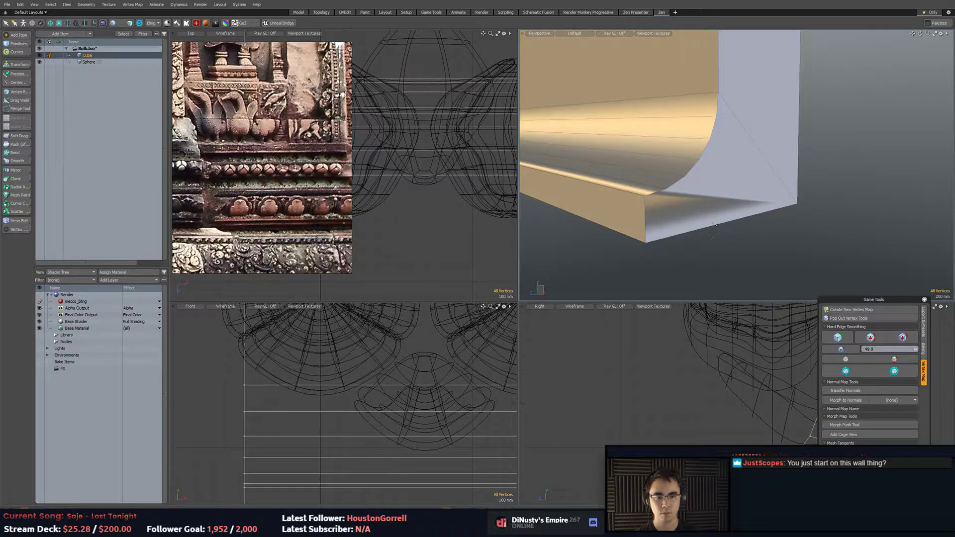
# Triangulate the remaining lower polygon on the bar's end face, beside the ledge.
pyautogui.press('3')
pyautogui.click(740, 202)
pyautogui.hotkey('shift', 't')
pyautogui.click(828, 197)
pyautogui.scroll(-4, 826, 209)
pyautogui.moveTo(826, 219)
pyautogui.keyDown('alt'); pyautogui.mouseDown()
pyautogui.moveTo(789, 234)
pyautogui.moveTo(858, 237)
pyautogui.moveTo(793, 226)
pyautogui.moveTo(744, 244)
pyautogui.moveTo(704, 230)
pyautogui.mouseUp(); pyautogui.keyUp('alt')
pyautogui.press('a')
pyautogui.scroll(4, 799, 233)
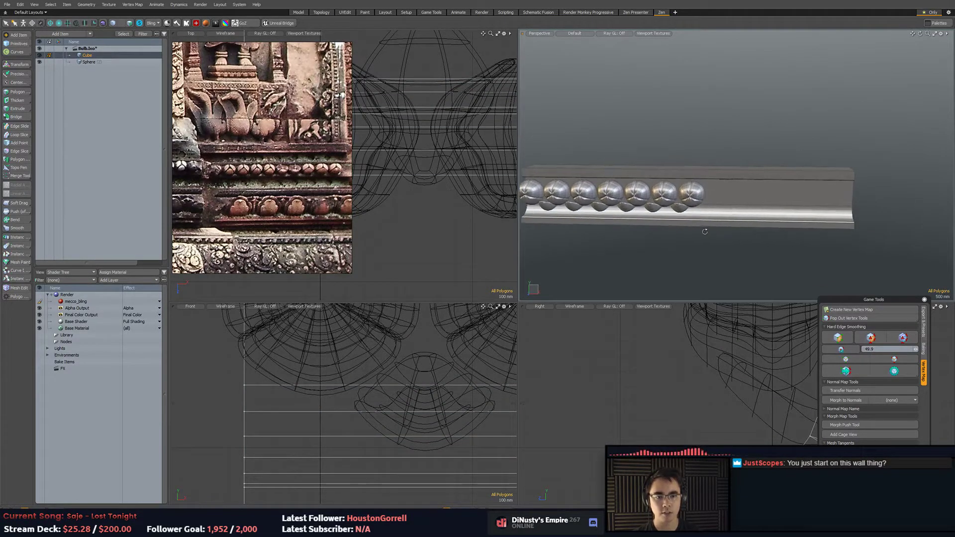
# Shorten the bar by moving its overhanging end vertices inward to just past the last bud.
pyautogui.press('1')
pyautogui.moveTo(760, 153); pyautogui.dragTo(824, 118, button='middle')
pyautogui.moveTo(761, 153); pyautogui.dragTo(761, 150, button='right')
pyautogui.press('w')
pyautogui.moveTo(882, 201); pyautogui.dragTo(790, 198)
pyautogui.hotkey('ctrl', 'z')
pyautogui.press('q')
pyautogui.press('w')
pyautogui.moveTo(887, 198); pyautogui.dragTo(742, 196)
pyautogui.keyDown('alt'); pyautogui.keyDown('shift'); pyautogui.moveTo(743, 196); pyautogui.dragTo(883, 207); pyautogui.keyUp('shift'); pyautogui.keyUp('alt')
pyautogui.press('q')
pyautogui.click(846, 201)
# Examine the bead rows and ledges in the reference photo and compare them with the modeled trim.
pyautogui.scroll(1, 882, 199)
pyautogui.moveTo(270, 230); pyautogui.dragTo(265, 224, button='middle')
pyautogui.scroll(3, 265, 225)
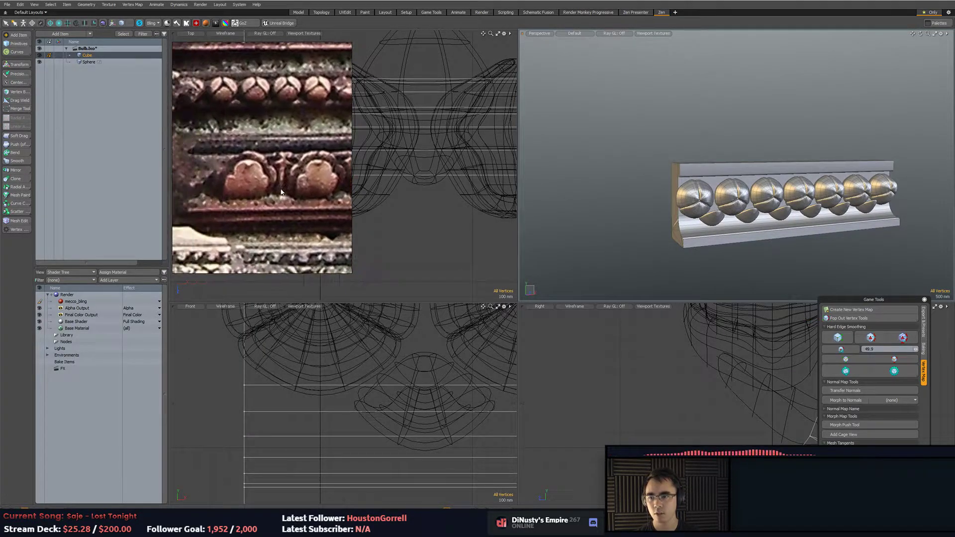
pyautogui.moveTo(618, 187)
pyautogui.keyDown('alt'); pyautogui.mouseDown()
pyautogui.moveTo(592, 208)
pyautogui.moveTo(616, 205)
pyautogui.mouseUp(); pyautogui.keyUp('alt')
pyautogui.scroll(2, 236, 199)
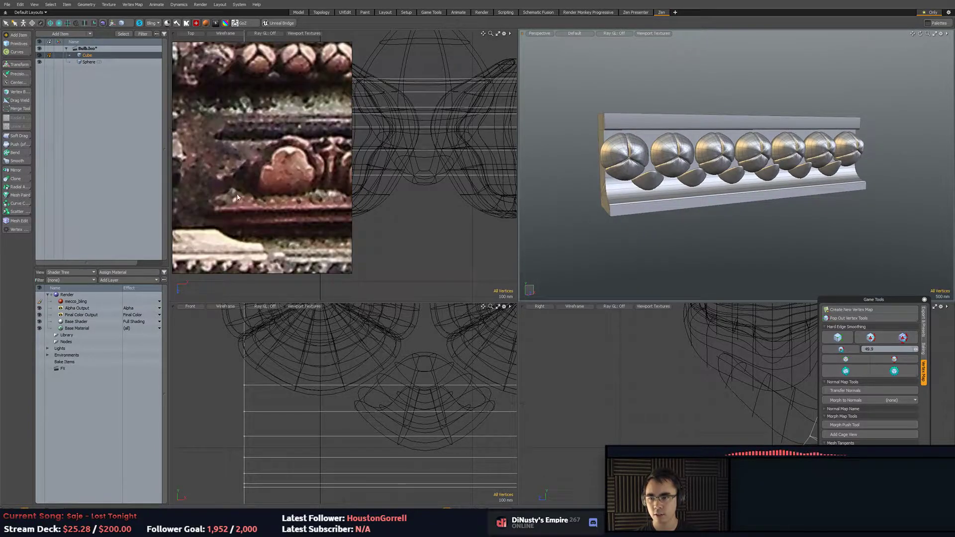
pyautogui.scroll(-3, 340, 204)
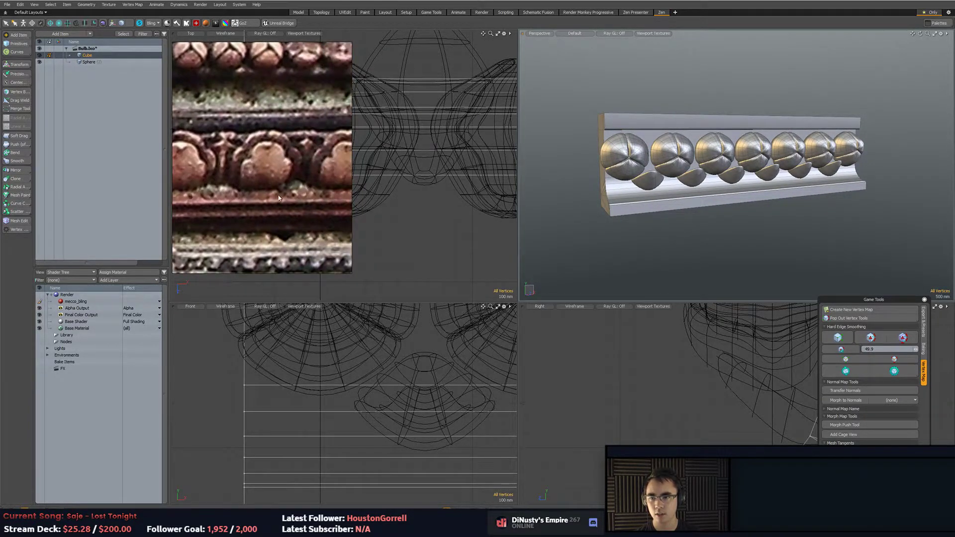
pyautogui.keyDown('alt'); pyautogui.moveTo(659, 248); pyautogui.dragTo(682, 209); pyautogui.keyUp('alt')
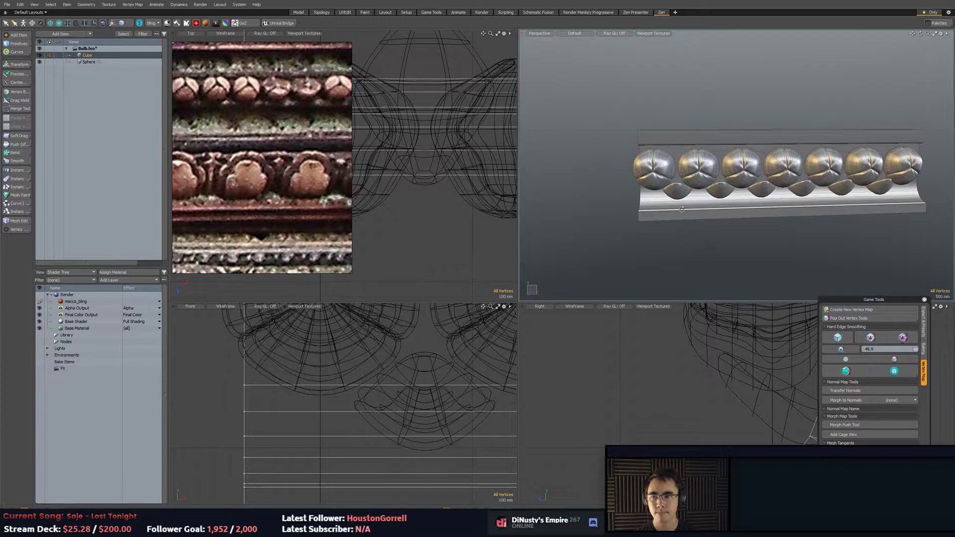
pyautogui.scroll(-5, 281, 159)
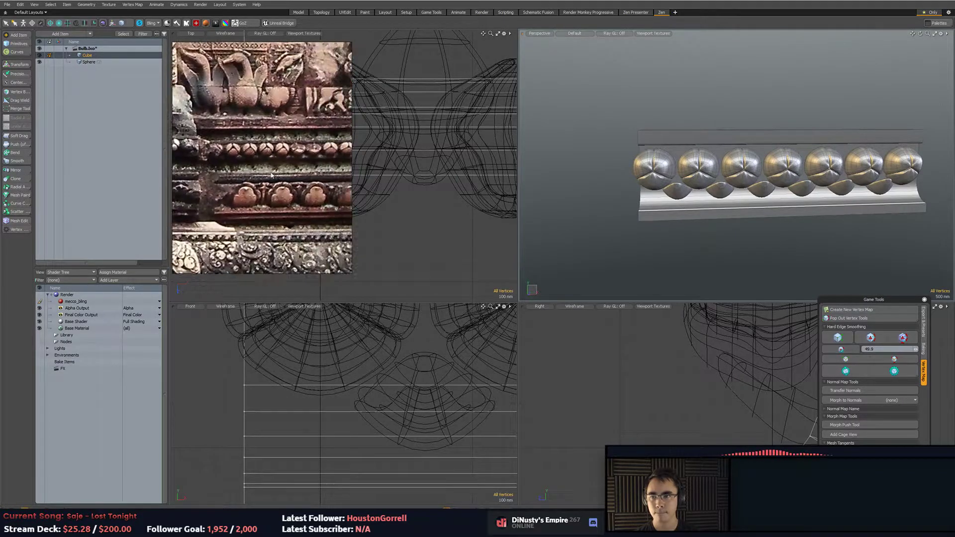
pyautogui.scroll(3, 237, 171)
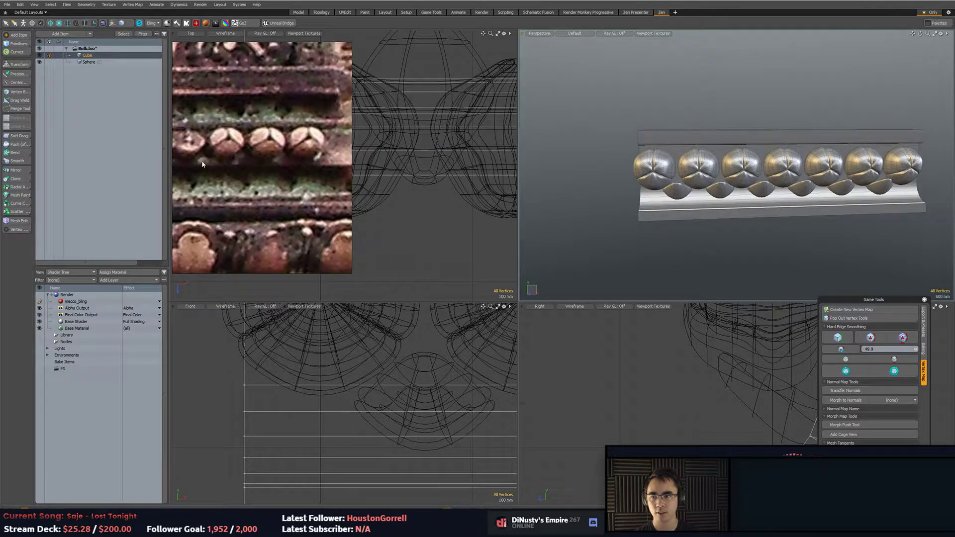
pyautogui.scroll(-4, 333, 146)
pyautogui.scroll(4, 231, 159)
pyautogui.moveTo(308, 184); pyautogui.dragTo(263, 189, button='middle')
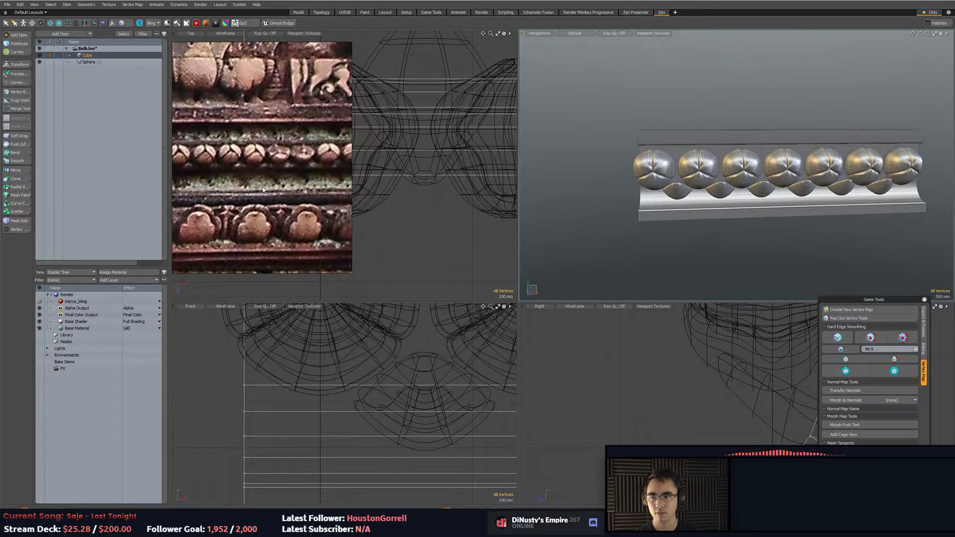
pyautogui.scroll(-1, 294, 194)
pyautogui.scroll(3, 301, 182)
# Select the first petal in the lower row and adjust its rotation and position.
pyautogui.keyDown('alt'); pyautogui.moveTo(593, 211); pyautogui.dragTo(699, 226); pyautogui.keyUp('alt')
pyautogui.press('3')
pyautogui.doubleClick(684, 197)
pyautogui.doubleClick(670, 185)
pyautogui.press('e')
pyautogui.press('q')
pyautogui.press('q')
pyautogui.click(698, 225)
pyautogui.doubleClick(633, 173)
pyautogui.press('w')
pyautogui.keyDown('alt'); pyautogui.moveTo(633, 172); pyautogui.dragTo(713, 142); pyautogui.keyUp('alt')
pyautogui.press('q')
# Select a polygon loop at the outer end of the first lower petal and move it to lengthen the petal.
pyautogui.click(643, 173)
pyautogui.keyDown('shift'); pyautogui.click(631, 170); pyautogui.keyUp('shift')
pyautogui.press('l')
pyautogui.scroll(4, 642, 171)
pyautogui.press('w')
pyautogui.press('q')
pyautogui.press('2')
pyautogui.press('3')
pyautogui.click(625, 181)
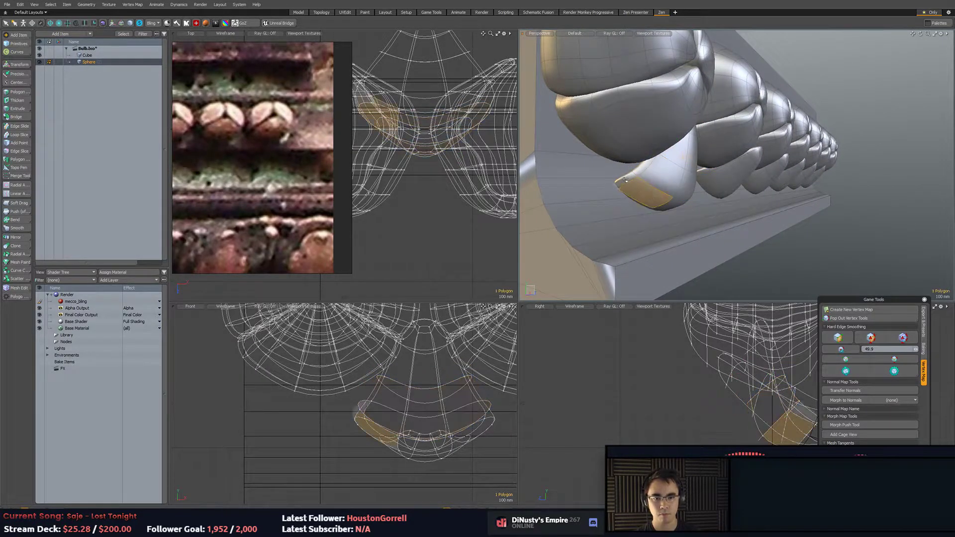
pyautogui.press('l')
pyautogui.press('w')
pyautogui.moveTo(701, 156)
pyautogui.mouseDown()
pyautogui.moveTo(689, 168)
pyautogui.moveTo(682, 159)
pyautogui.mouseUp()
# Move the whole reshaped petal into place against the bar's concave base.
pyautogui.keyDown('alt'); pyautogui.moveTo(751, 209); pyautogui.dragTo(624, 209); pyautogui.keyUp('alt')
pyautogui.press('q')
pyautogui.doubleClick(615, 167)
pyautogui.press('w')
pyautogui.keyDown('alt'); pyautogui.moveTo(616, 167); pyautogui.dragTo(719, 174); pyautogui.keyUp('alt')
pyautogui.press('q')
# Select the other lower petals that still have the old shape and delete them.
pyautogui.click(731, 177)
pyautogui.doubleClick(702, 173)
pyautogui.press(']')
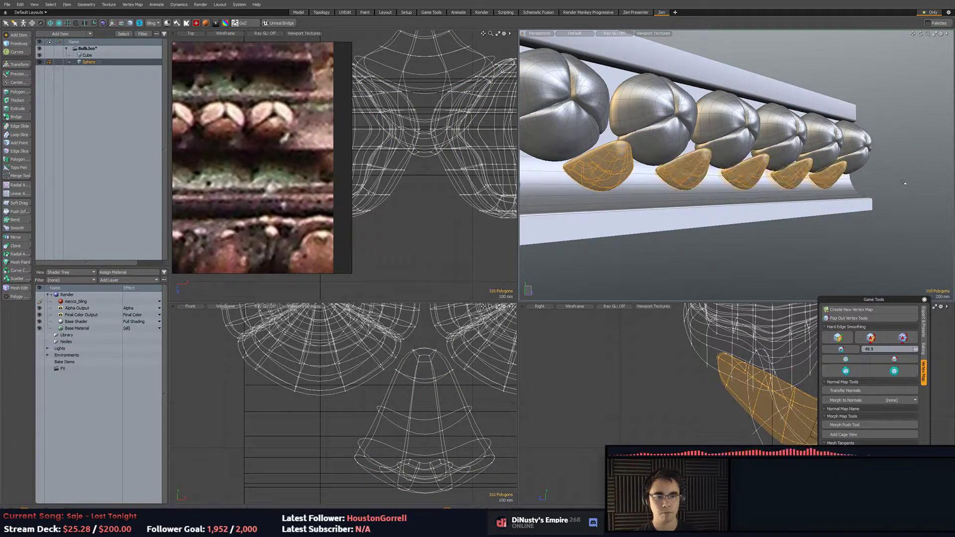
pyautogui.press('Delete')
pyautogui.press('a')
# Clone the reshaped petal 6 times along the bar, spacing the copies to match the buds.
pyautogui.keyDown('alt'); pyautogui.moveTo(906, 183); pyautogui.dragTo(767, 192); pyautogui.keyUp('alt')
pyautogui.click(630, 200)
pyautogui.doubleClick(631, 200)
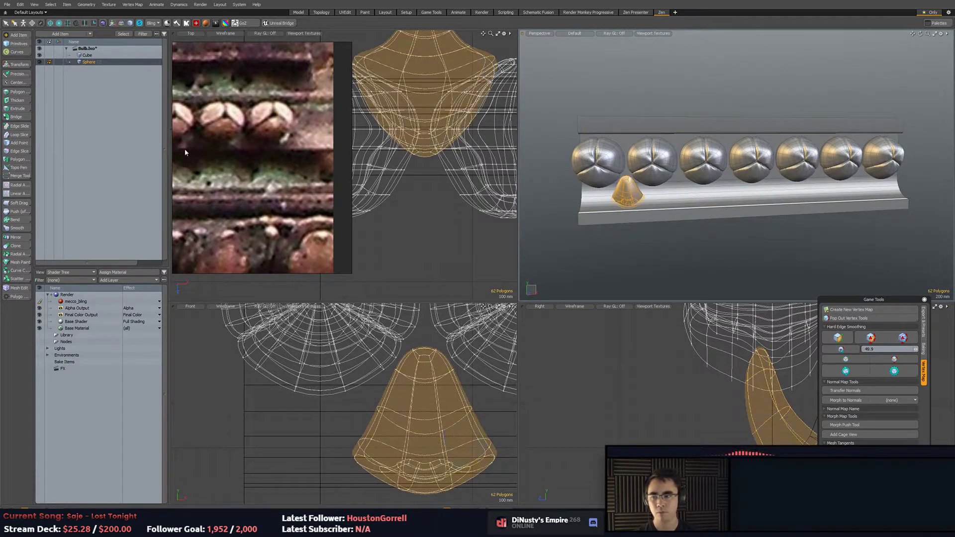
pyautogui.click(16, 246)
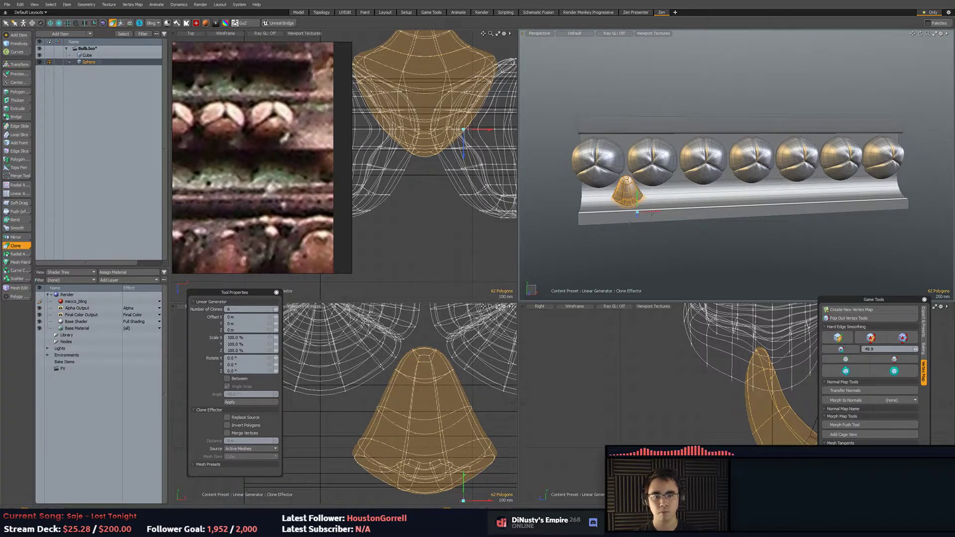
pyautogui.moveTo(670, 210); pyautogui.dragTo(721, 208)
pyautogui.press('space')
pyautogui.click(685, 235)
# Try to bevel the upper front edge of the bar's base ledge, and undo it.
pyautogui.moveTo(721, 244)
pyautogui.keyDown('alt'); pyautogui.mouseDown()
pyautogui.moveTo(642, 239)
pyautogui.moveTo(722, 232)
pyautogui.moveTo(652, 247)
pyautogui.moveTo(667, 249)
pyautogui.mouseUp(); pyautogui.keyUp('alt')
pyautogui.scroll(-1, 702, 235)
pyautogui.click(648, 208)
pyautogui.press('2')
pyautogui.scroll(3, 721, 232)
pyautogui.press('5')
pyautogui.click(642, 245)
pyautogui.press('2')
pyautogui.doubleClick(643, 251)
pyautogui.press('b')
pyautogui.moveTo(754, 250)
pyautogui.mouseDown()
pyautogui.moveTo(732, 250)
pyautogui.moveTo(728, 275)
pyautogui.moveTo(782, 256)
pyautogui.moveTo(767, 253)
pyautogui.mouseUp()
pyautogui.rightClick(262, 341)
pyautogui.hotkey('ctrl', 'z')
pyautogui.click(756, 260)
pyautogui.press('q')
pyautogui.press('3')
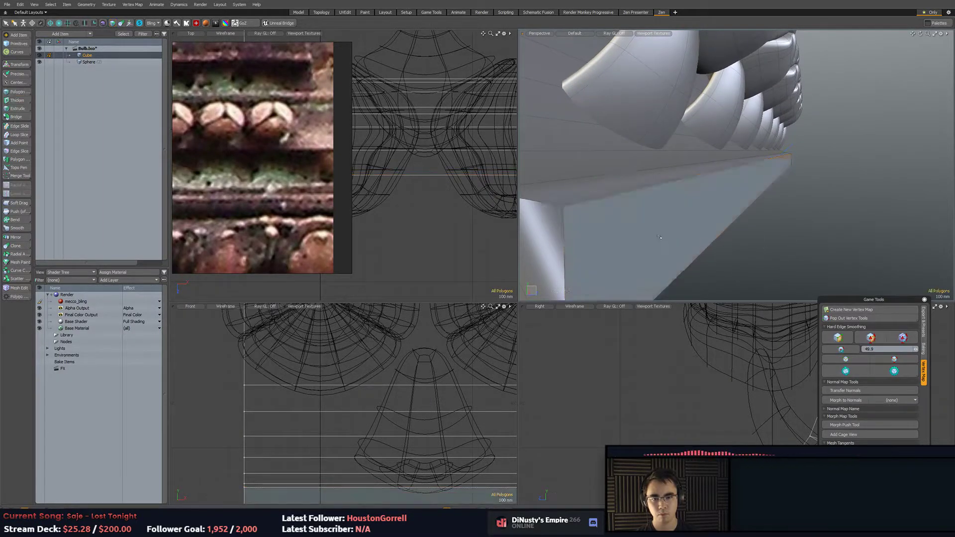
# Try to move the front face of the base ledge, and undo the move.
pyautogui.click(659, 238)
pyautogui.press('w')
pyautogui.moveTo(696, 234); pyautogui.dragTo(722, 235)
pyautogui.hotkey('ctrl', 'z')
# Merge the bar's overlapping vertices with the Merge Tool.
pyautogui.press('1')
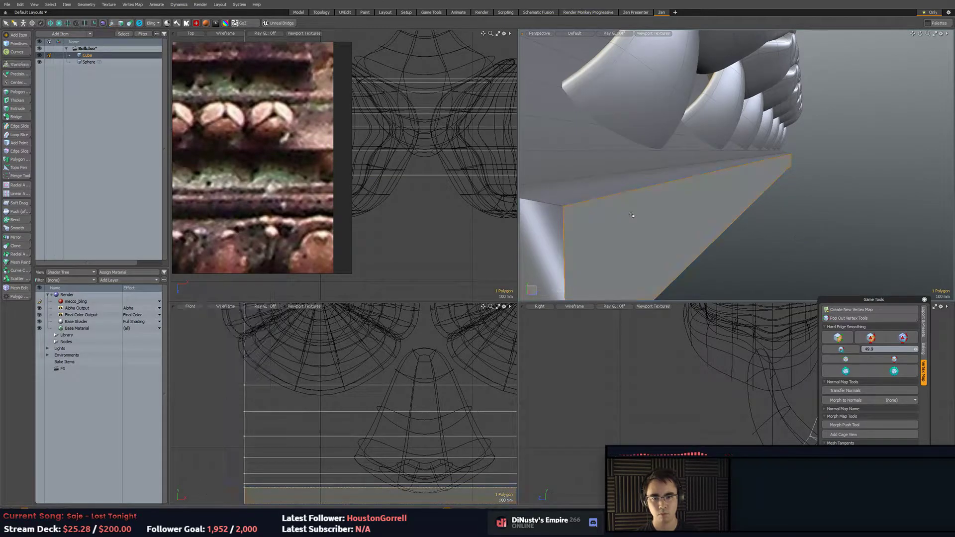
pyautogui.click(22, 224)
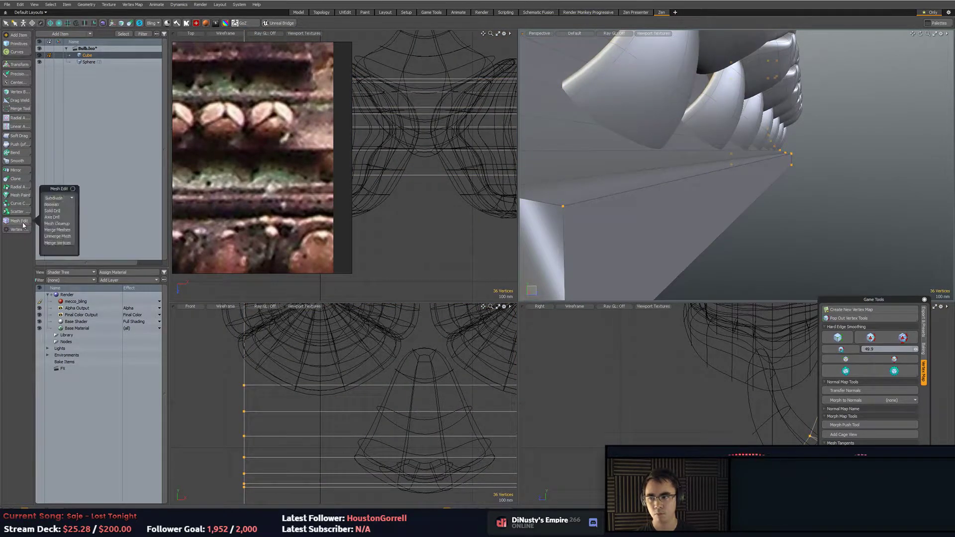
pyautogui.click(18, 109)
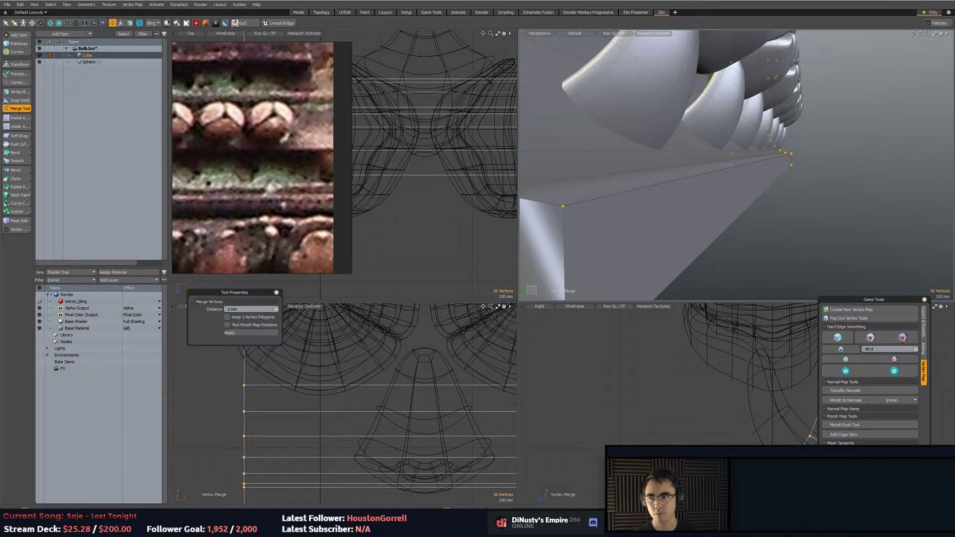
pyautogui.press('q')
# Bevel the upper front edge of the base ledge by 24 mm in Inset mode with round level 0.
pyautogui.press('2')
pyautogui.click(629, 191)
pyautogui.press('b')
pyautogui.moveTo(632, 191); pyautogui.dragTo(774, 191)
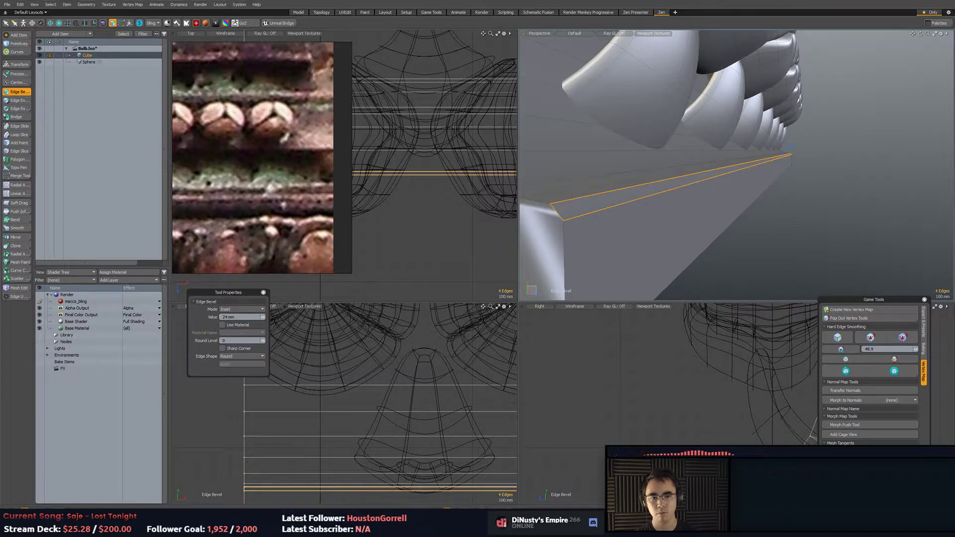
pyautogui.press('q')
pyautogui.click(807, 228)
# Apply hard edge smoothing to the bar so its flat faces shade cleanly.
pyautogui.keyDown('alt'); pyautogui.moveTo(807, 229); pyautogui.dragTo(768, 223); pyautogui.keyUp('alt')
pyautogui.press('3')
pyautogui.click(769, 223)
pyautogui.click(854, 233)
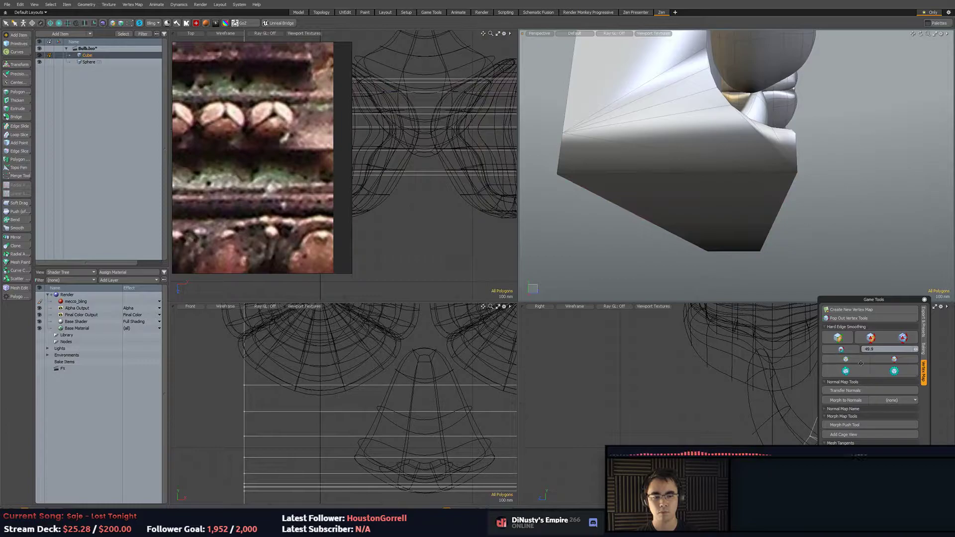
pyautogui.click(849, 349)
pyautogui.keyDown('alt'); pyautogui.moveTo(840, 229); pyautogui.dragTo(802, 269); pyautogui.keyUp('alt')
pyautogui.press('2')
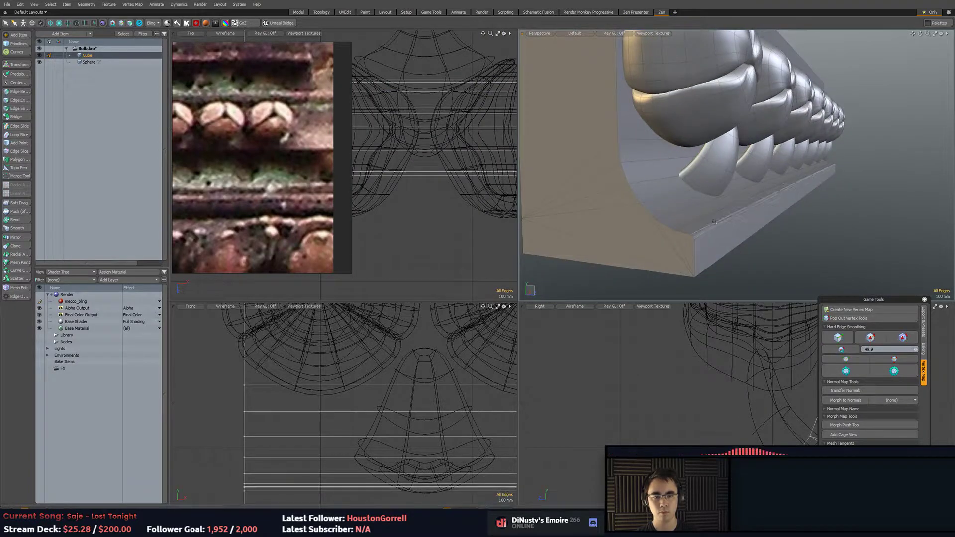
pyautogui.scroll(-4, 912, 225)
pyautogui.keyDown('alt'); pyautogui.moveTo(816, 223); pyautogui.dragTo(765, 217); pyautogui.keyUp('alt')
pyautogui.scroll(2, 797, 230)
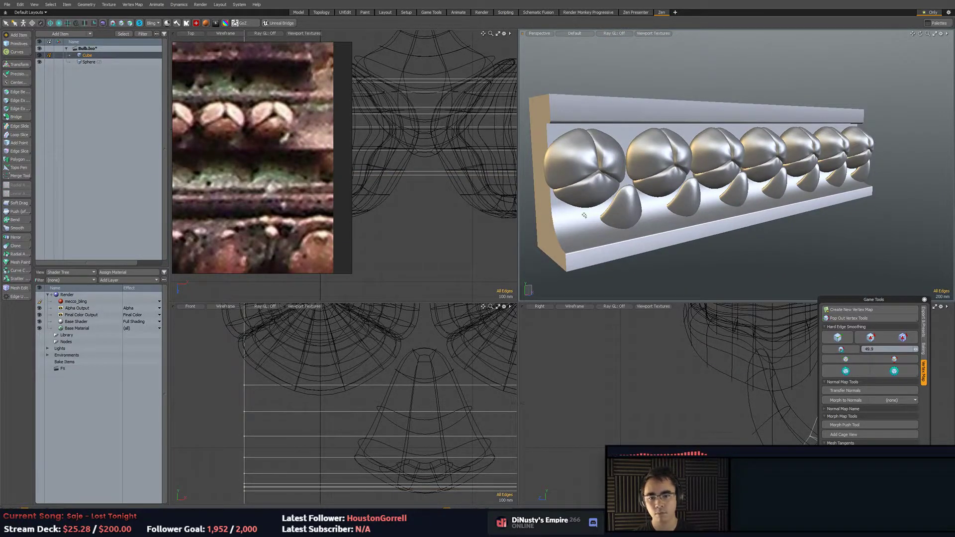
# Maximize the perspective viewport and preview the trim with the Zebra 01 corse and Zebra 00 break matcaps.
pyautogui.press('KP_0')
pyautogui.keyDown('alt'); pyautogui.moveTo(635, 192); pyautogui.dragTo(685, 275); pyautogui.keyUp('alt')
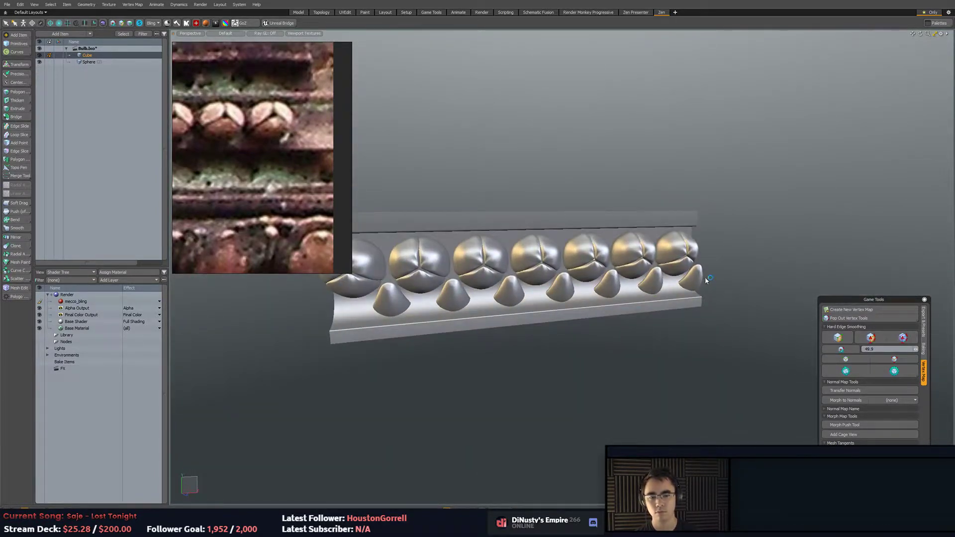
pyautogui.press('5')
pyautogui.keyDown('alt'); pyautogui.keyDown('shift'); pyautogui.moveTo(629, 307); pyautogui.dragTo(712, 312); pyautogui.keyUp('shift'); pyautogui.keyUp('alt')
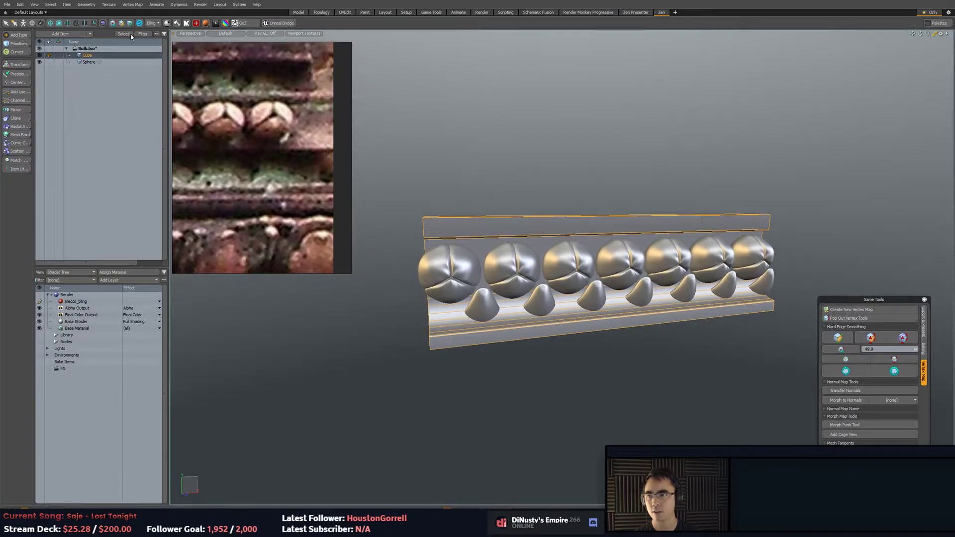
pyautogui.click(151, 24)
pyautogui.click(155, 77)
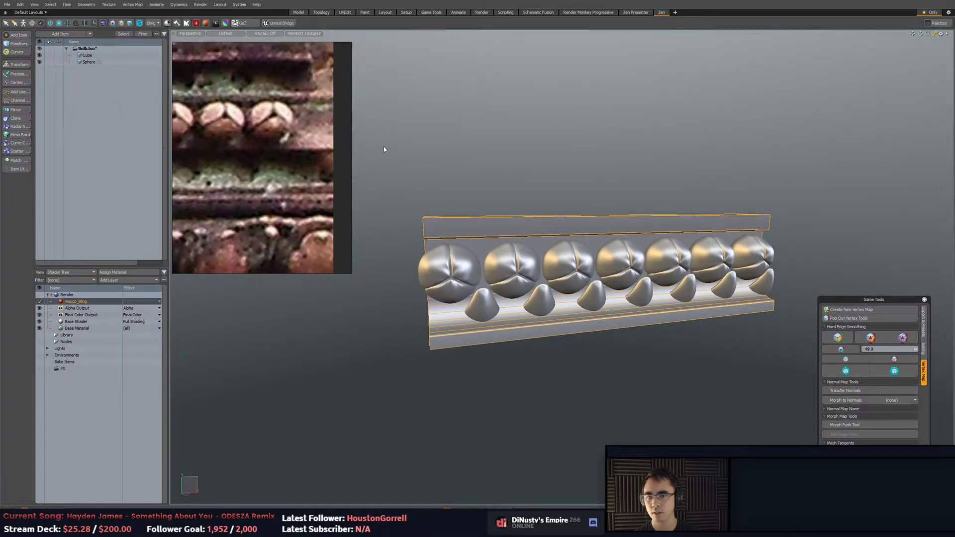
pyautogui.keyDown('alt'); pyautogui.moveTo(518, 199); pyautogui.dragTo(564, 185); pyautogui.keyUp('alt')
pyautogui.click(152, 23)
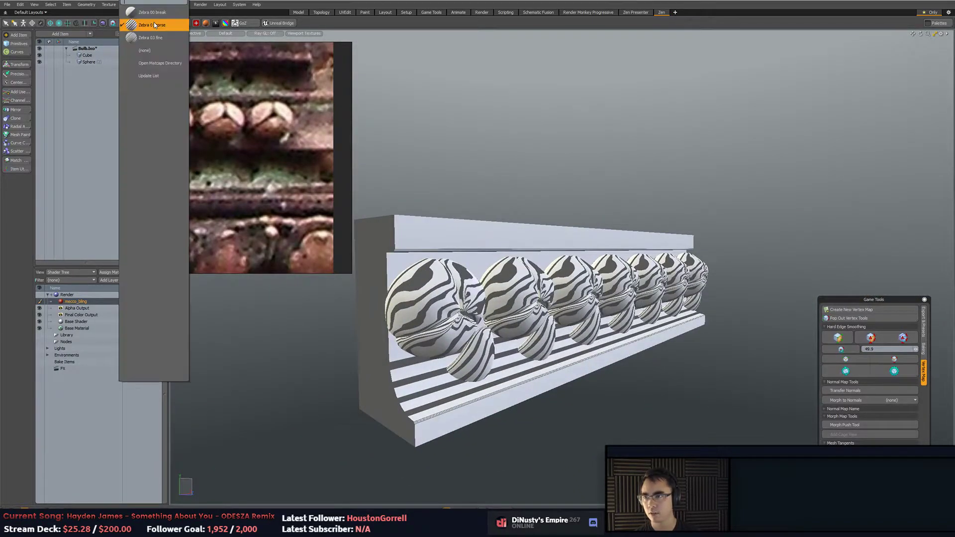
pyautogui.click(158, 14)
pyautogui.moveTo(589, 170)
pyautogui.keyDown('alt'); pyautogui.mouseDown()
pyautogui.moveTo(561, 143)
pyautogui.moveTo(538, 191)
pyautogui.moveTo(439, 158)
pyautogui.mouseUp(); pyautogui.keyUp('alt')
# Preview the trim with the Clay-04 SpotLight matcap from several angles.
pyautogui.click(152, 23)
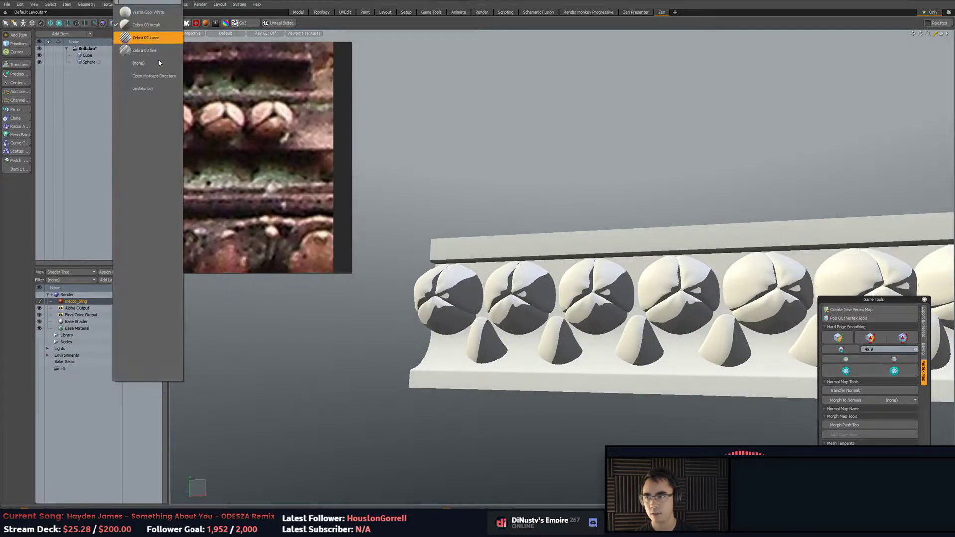
pyautogui.click(149, 177)
pyautogui.keyDown('alt'); pyautogui.moveTo(557, 179); pyautogui.dragTo(573, 174); pyautogui.keyUp('alt')
pyautogui.click(152, 23)
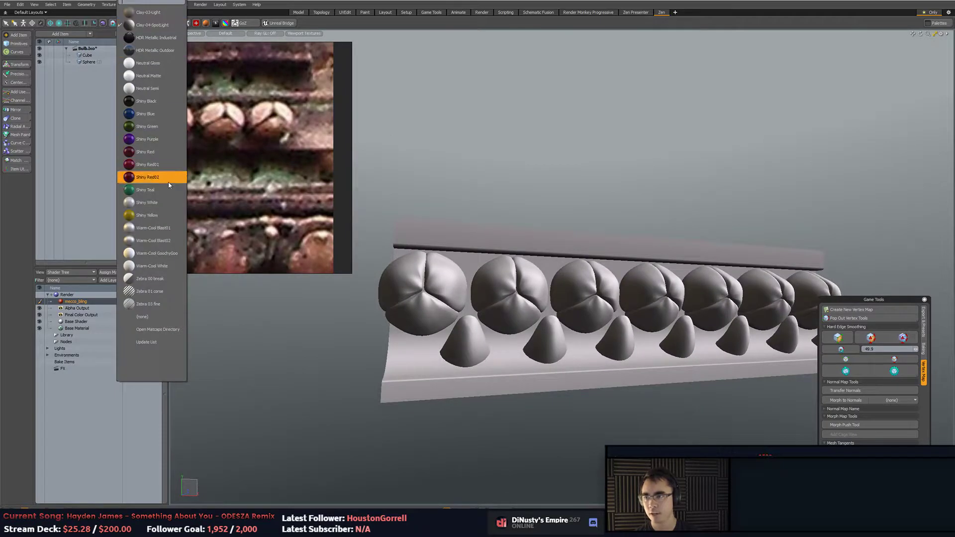
pyautogui.click(167, 157)
pyautogui.keyDown('alt'); pyautogui.moveTo(478, 199); pyautogui.dragTo(537, 204); pyautogui.keyUp('alt')
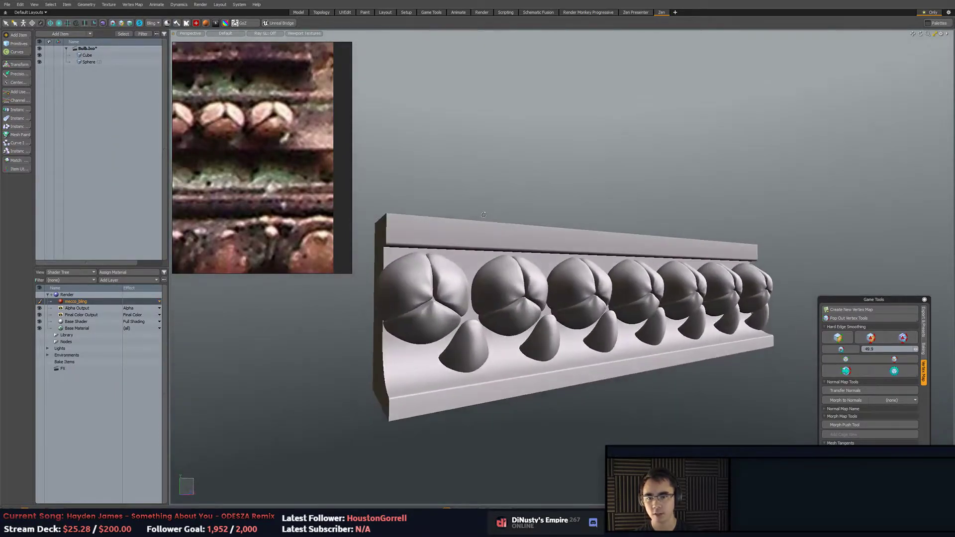
# Preview the trim in a shiny red matcap, and switch to the silver one with warm highlights.
pyautogui.click(157, 25)
pyautogui.click(157, 38)
pyautogui.keyDown('alt'); pyautogui.moveTo(461, 175); pyautogui.dragTo(505, 168); pyautogui.keyUp('alt')
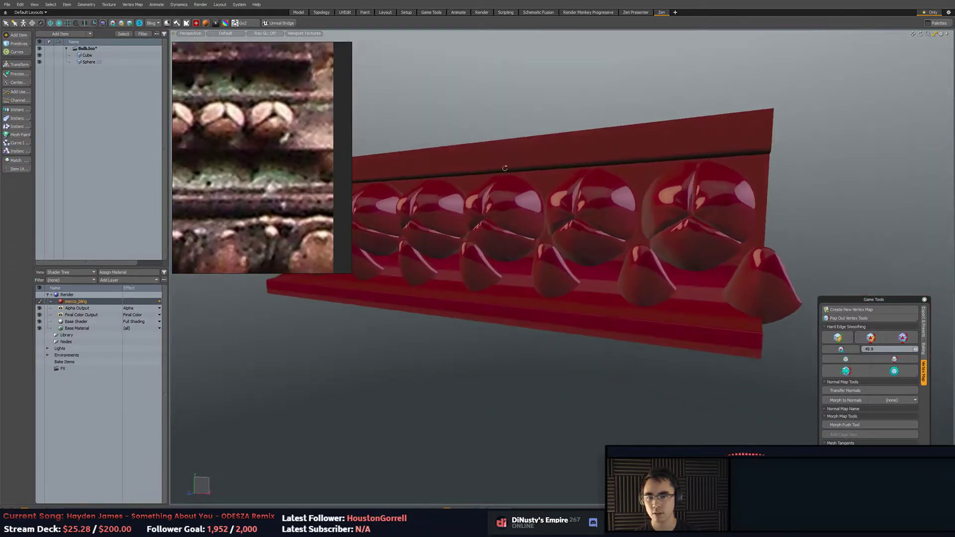
pyautogui.click(156, 24)
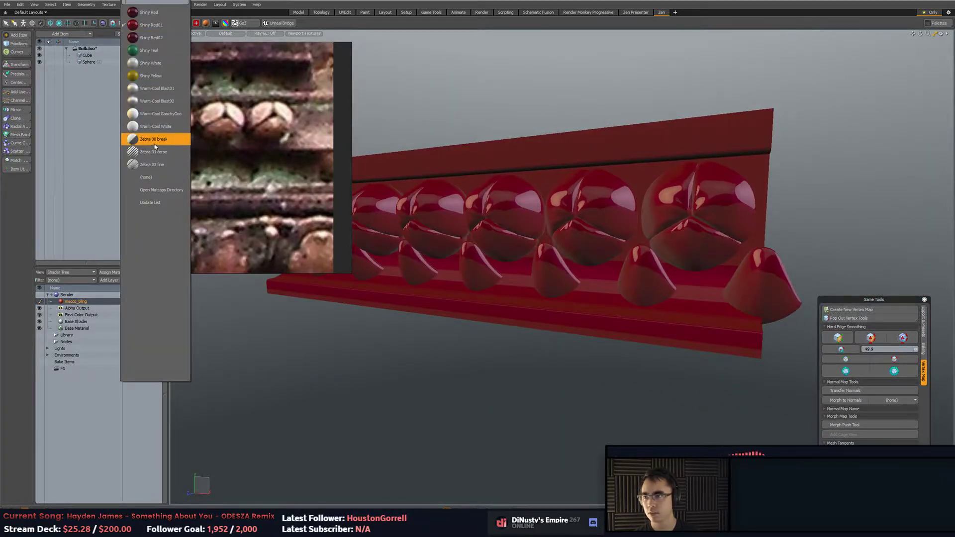
pyautogui.click(176, 102)
# Loop-slice the first cone petal lengthwise from an edge across its front.
pyautogui.keyDown('alt'); pyautogui.moveTo(478, 164); pyautogui.dragTo(680, 278); pyautogui.keyUp('alt')
pyautogui.scroll(4, 650, 276)
pyautogui.press('2')
pyautogui.scroll(4, 627, 277)
pyautogui.keyDown('alt'); pyautogui.moveTo(612, 276); pyautogui.dragTo(577, 272); pyautogui.keyUp('alt')
pyautogui.click(574, 271)
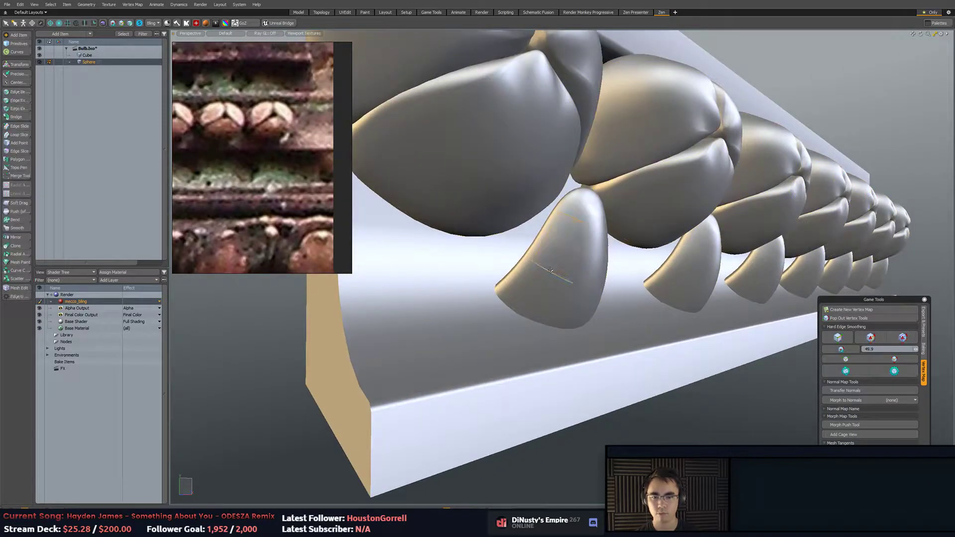
pyautogui.hotkey('alt', 'c')
pyautogui.press('3')
pyautogui.click(565, 264)
pyautogui.keyDown('alt'); pyautogui.moveTo(581, 256); pyautogui.dragTo(589, 254); pyautogui.keyUp('alt')
pyautogui.press('5')
# Use Edge Bevel in Inset mode with round level 0 on the petal's lengthwise edge loop.
pyautogui.press('2')
pyautogui.press('b')
pyautogui.keyDown('alt'); pyautogui.moveTo(529, 246); pyautogui.dragTo(576, 265); pyautogui.keyUp('alt')
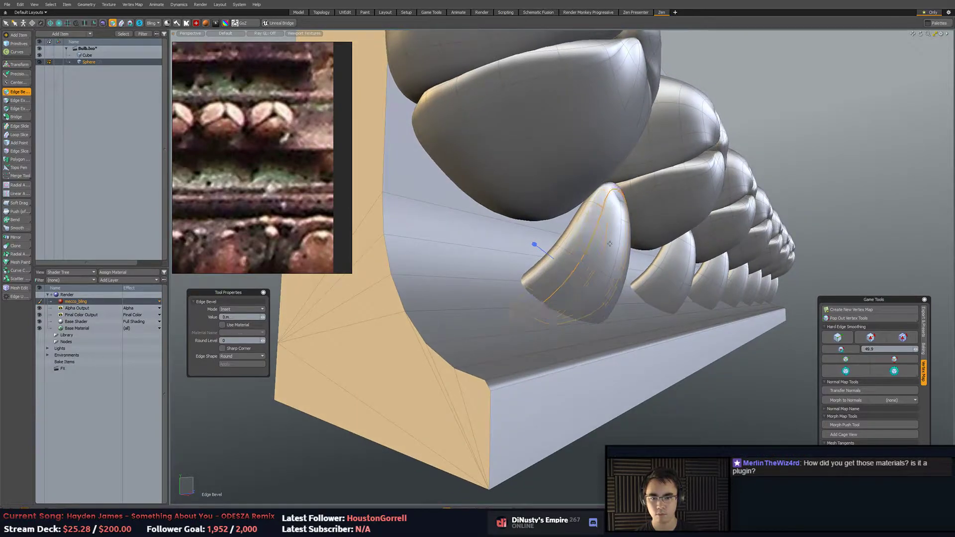
# Select the front faces of the first cone petal up to its tip, bevel them and move them to form an arched groove.
pyautogui.press('3')
pyautogui.click(588, 240)
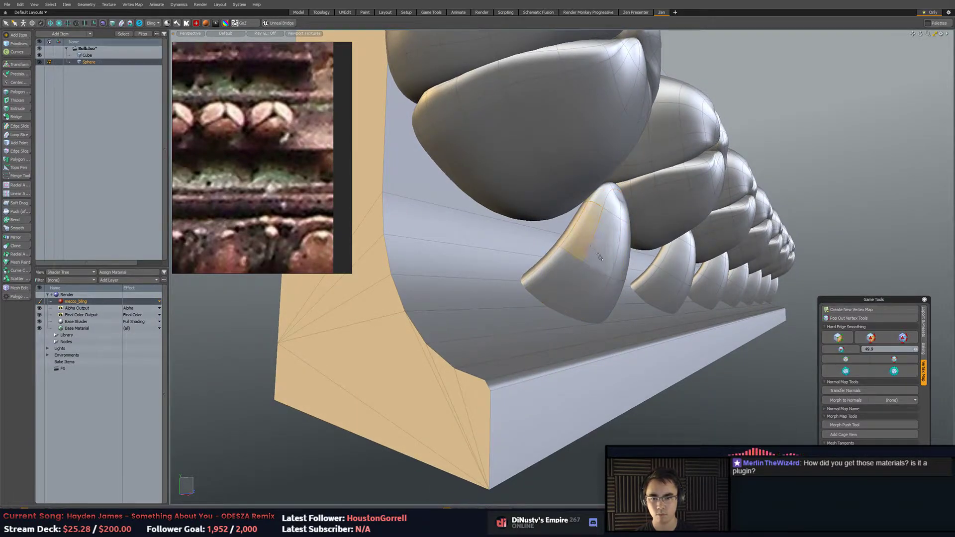
pyautogui.keyDown('shift'); pyautogui.doubleClick(603, 272); pyautogui.keyUp('shift')
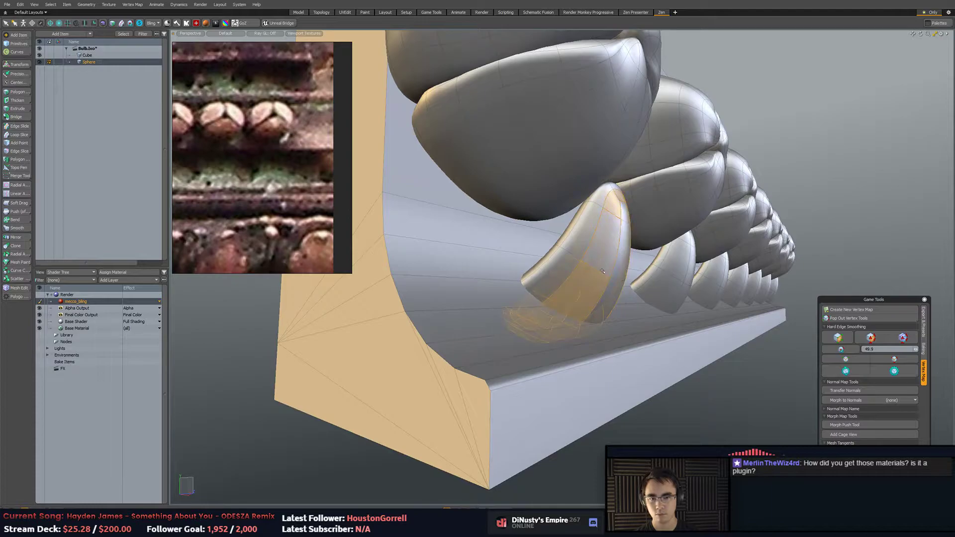
pyautogui.keyDown('alt'); pyautogui.moveTo(607, 289); pyautogui.dragTo(505, 298); pyautogui.keyUp('alt')
pyautogui.click(518, 309)
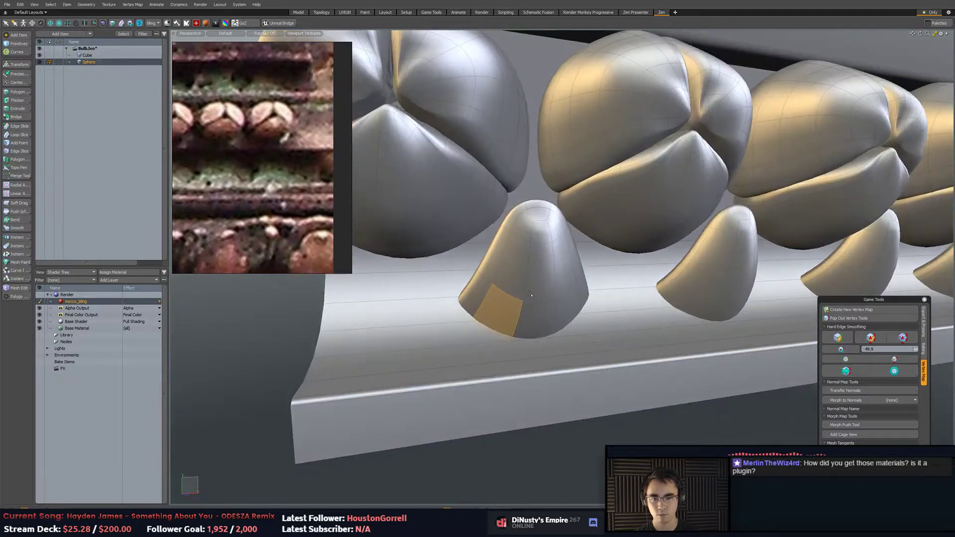
pyautogui.click(518, 254)
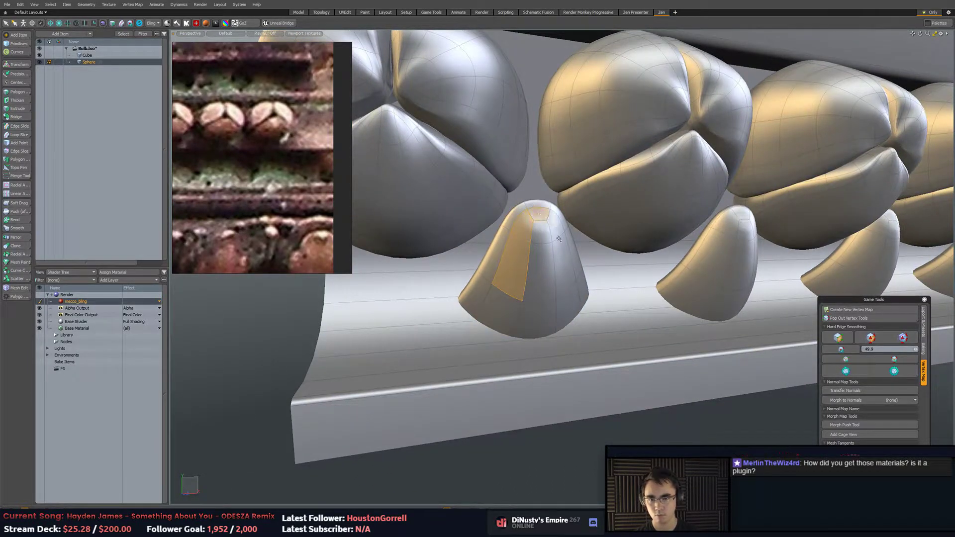
pyautogui.keyDown('alt'); pyautogui.moveTo(560, 275); pyautogui.dragTo(652, 223); pyautogui.keyUp('alt')
pyautogui.press('b')
pyautogui.press('w')
pyautogui.keyDown('alt'); pyautogui.moveTo(649, 271); pyautogui.dragTo(535, 258); pyautogui.keyUp('alt')
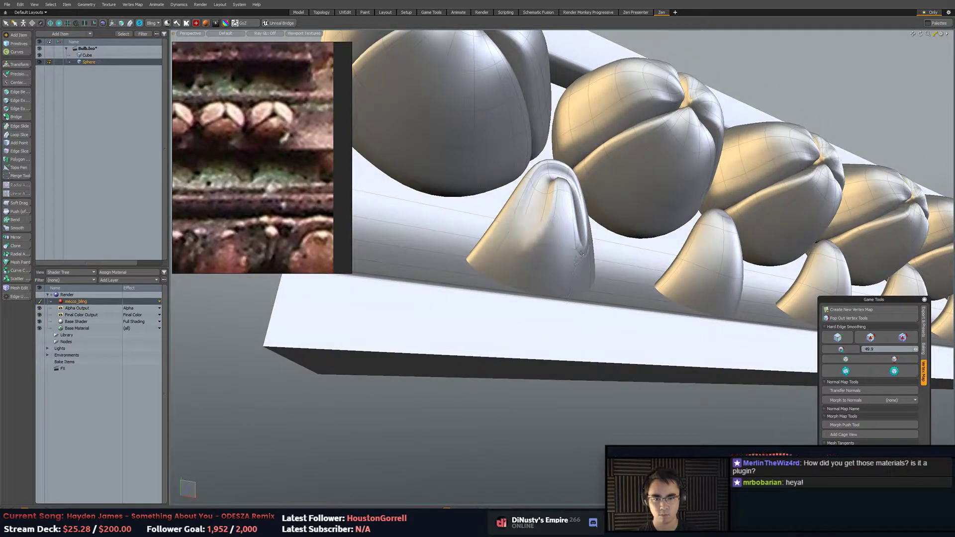
# Try to adjust the vertices around the lower ends of the petal's arched groove.
pyautogui.press('3')
pyautogui.click(528, 255)
pyautogui.press('1')
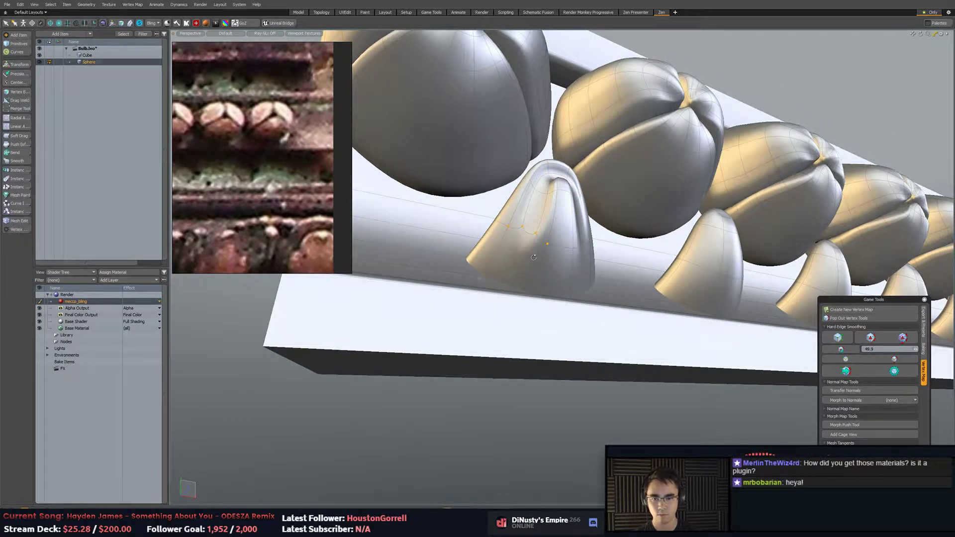
pyautogui.moveTo(587, 250)
pyautogui.mouseDown()
pyautogui.moveTo(537, 256)
pyautogui.moveTo(525, 228)
pyautogui.mouseUp()
pyautogui.press('2')
pyautogui.press('1')
pyautogui.hotkey('ctrl', 'z')
pyautogui.hotkey('ctrl', 'z')
pyautogui.hotkey('ctrl', 'z')
pyautogui.hotkey('ctrl', 'z')
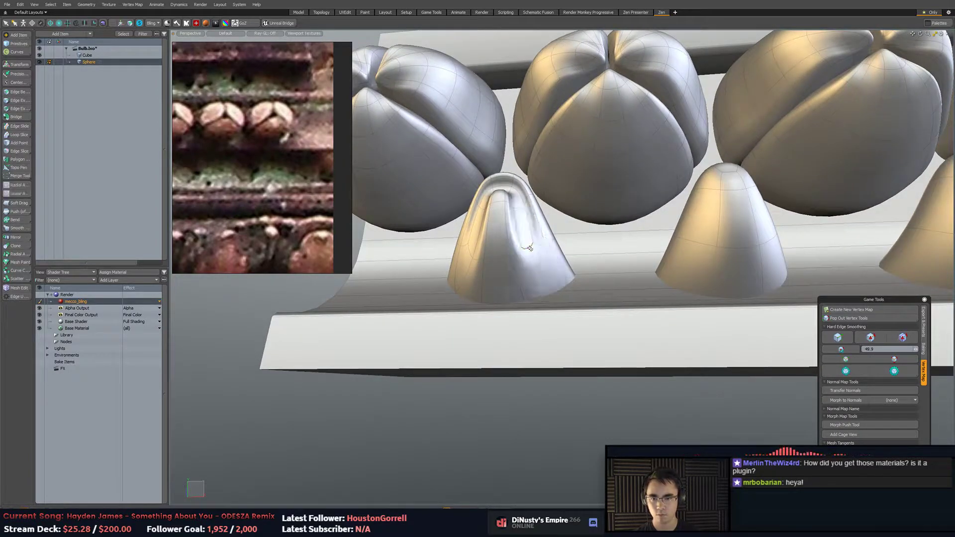
pyautogui.hotkey('ctrl', 'z')
# Select the loop of faces around the petal's arched groove and move it to reshape the recess.
pyautogui.press('5')
pyautogui.keyDown('alt'); pyautogui.moveTo(587, 311); pyautogui.dragTo(605, 290); pyautogui.keyUp('alt')
pyautogui.hotkey('ctrl', '3')
pyautogui.click(660, 290)
pyautogui.press('3')
pyautogui.scroll(3, 550, 209)
pyautogui.moveTo(551, 209)
pyautogui.keyDown('alt'); pyautogui.mouseDown()
pyautogui.moveTo(560, 216)
pyautogui.moveTo(552, 207)
pyautogui.mouseUp(); pyautogui.keyUp('alt')
pyautogui.click(542, 182)
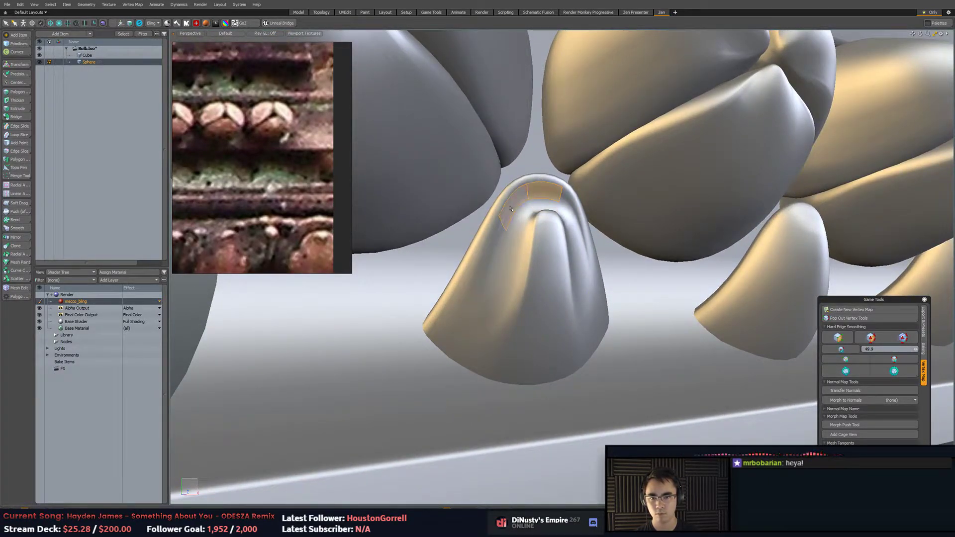
pyautogui.keyDown('shift'); pyautogui.click(504, 229); pyautogui.keyUp('shift')
pyautogui.press('l')
pyautogui.keyDown('alt'); pyautogui.moveTo(533, 245); pyautogui.dragTo(631, 230); pyautogui.keyUp('alt')
pyautogui.press('w')
pyautogui.moveTo(608, 264); pyautogui.dragTo(615, 279)
pyautogui.press('q')
# Add a loop slice through an edge on the petal's outer side.
pyautogui.press('2')
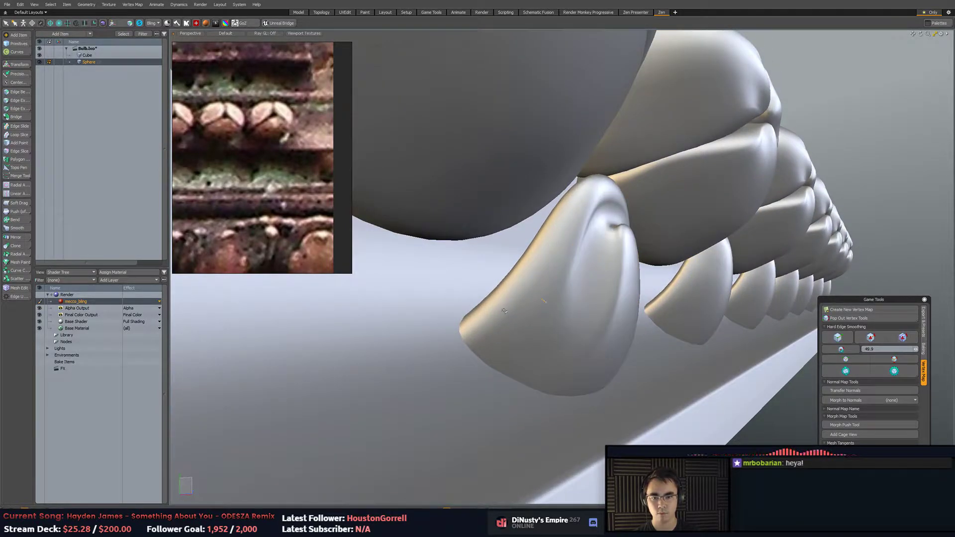
pyautogui.hotkey('alt', 'c')
pyautogui.keyDown('alt'); pyautogui.moveTo(529, 296); pyautogui.dragTo(558, 297); pyautogui.keyUp('alt')
pyautogui.press('q')
pyautogui.press('5')
pyautogui.press('3')
pyautogui.press('2')
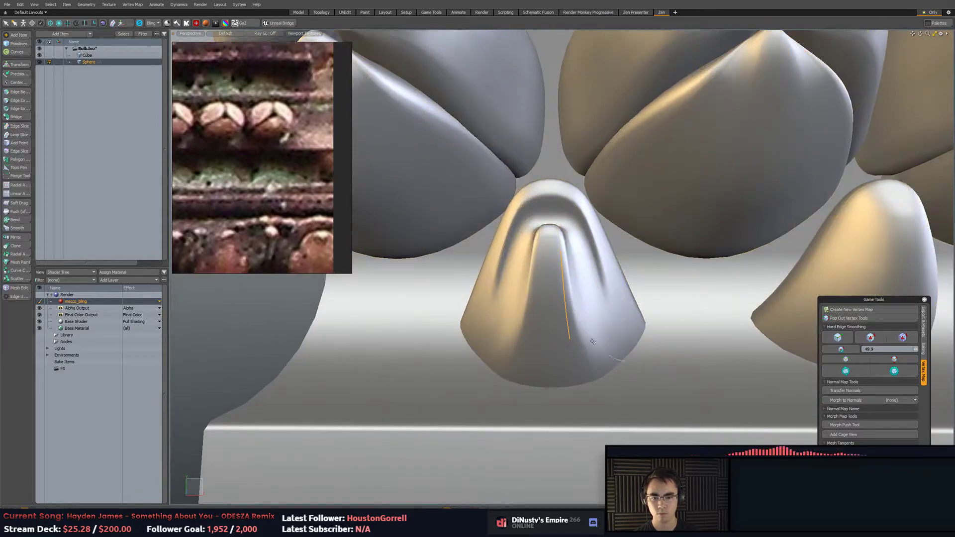
# Add a loop slice beside the petal's central ridge and adjust its position.
pyautogui.click(567, 300)
pyautogui.hotkey('alt', 'c')
pyautogui.click(585, 292)
pyautogui.moveTo(585, 292)
pyautogui.mouseDown()
pyautogui.moveTo(611, 282)
pyautogui.moveTo(578, 281)
pyautogui.mouseUp()
pyautogui.press('r')
# Try to scale and move the petal's lower side faces outward to flare its base.
pyautogui.press('3')
pyautogui.moveTo(636, 318); pyautogui.dragTo(619, 269)
pyautogui.keyDown('alt'); pyautogui.moveTo(590, 313); pyautogui.dragTo(478, 327); pyautogui.keyUp('alt')
pyautogui.keyDown('alt'); pyautogui.moveTo(478, 327); pyautogui.dragTo(597, 246); pyautogui.keyUp('alt')
pyautogui.press('r')
pyautogui.press('w')
pyautogui.hotkey('ctrl', 'z')
pyautogui.hotkey('ctrl', 'z')
pyautogui.hotkey('ctrl', 'z')
pyautogui.hotkey('ctrl', 'z')
pyautogui.hotkey('ctrl', 'z')
pyautogui.hotkey('ctrl', 'z')
pyautogui.hotkey('ctrl', 'z')
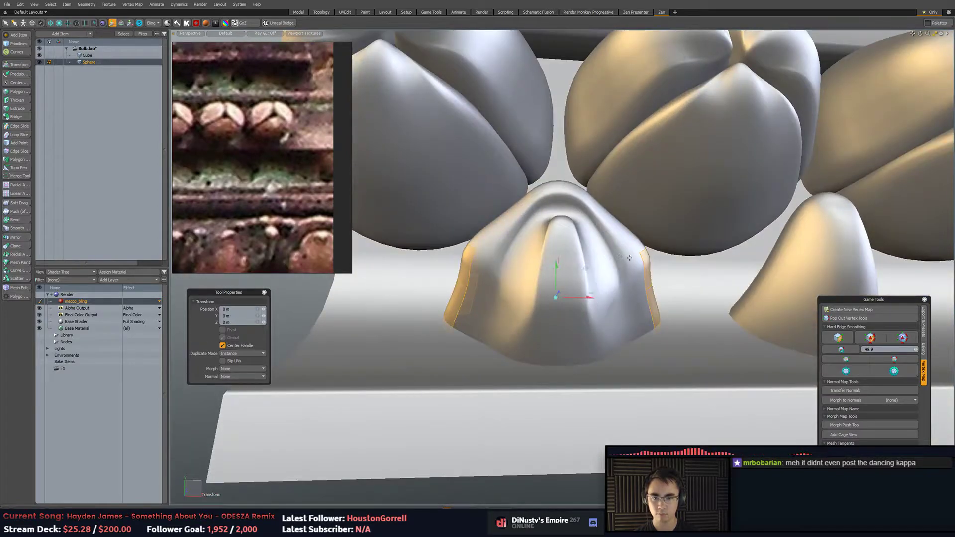
# Select the horizontal edge loop around the petal's middle and scale it.
pyautogui.doubleClick(601, 280)
pyautogui.press('r')
pyautogui.press('space')
pyautogui.press('r')
pyautogui.moveTo(600, 269); pyautogui.dragTo(593, 309)
pyautogui.press('space')
pyautogui.scroll(-5, 607, 286)
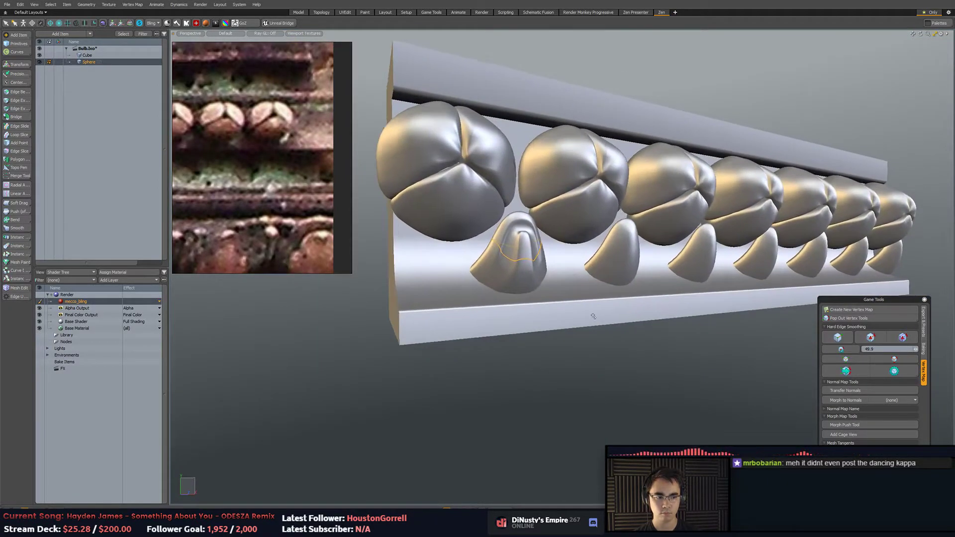
pyautogui.press('5')
pyautogui.click(632, 381)
pyautogui.keyDown('alt'); pyautogui.moveTo(697, 313); pyautogui.dragTo(624, 333); pyautogui.keyUp('alt')
pyautogui.press('3')
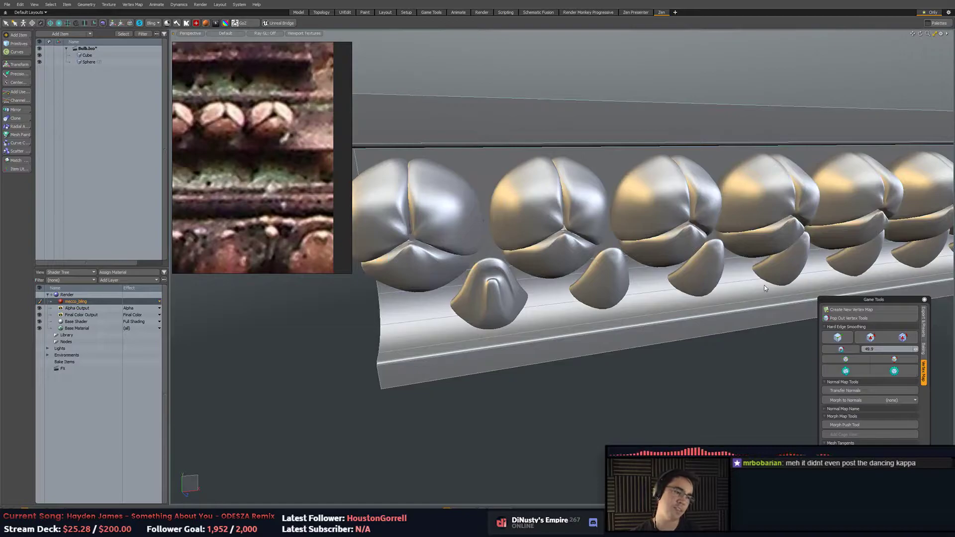
pyautogui.press('3')
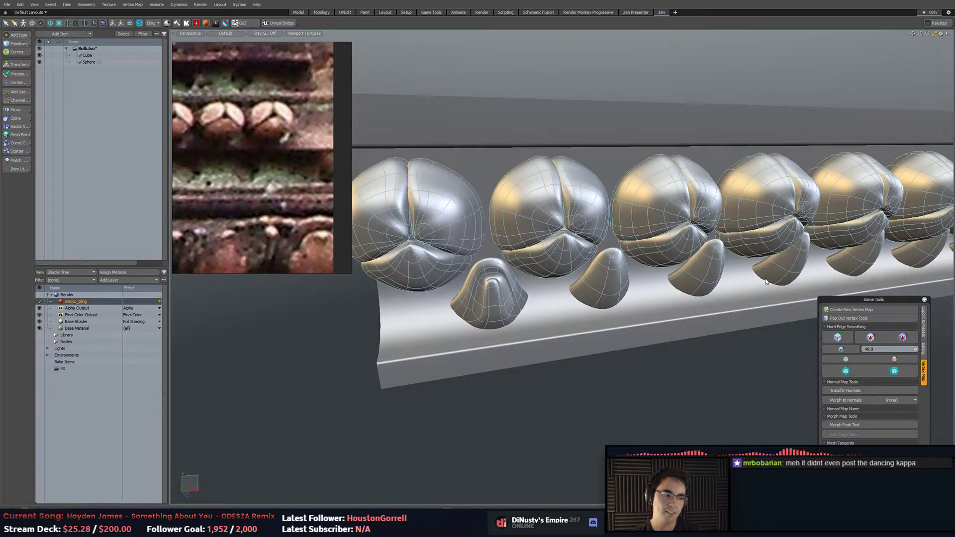
pyautogui.press('3')
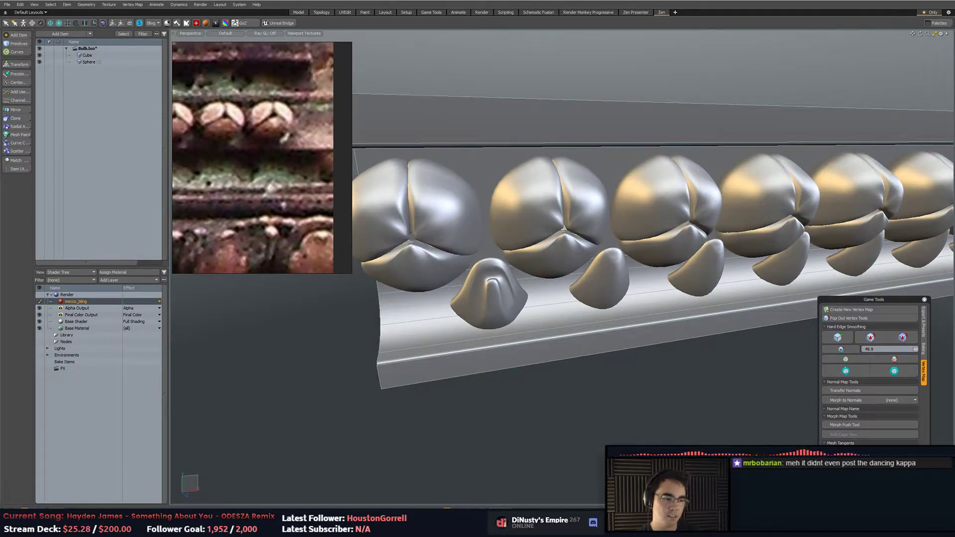
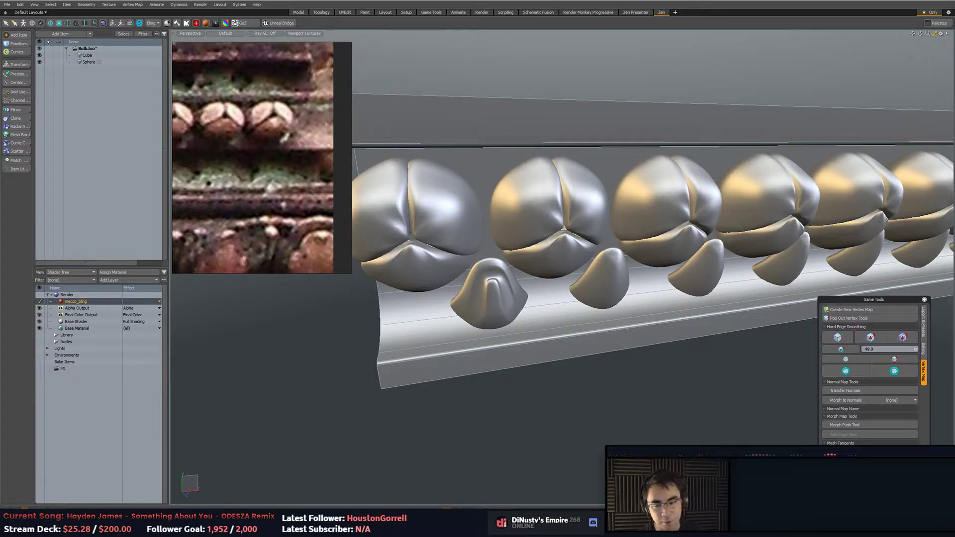
# Try to add a loop slice across the lower sides of the first cone petal.
pyautogui.keyDown('alt'); pyautogui.moveTo(652, 353); pyautogui.dragTo(637, 302); pyautogui.keyUp('alt')
pyautogui.click(637, 305)
pyautogui.press('3')
pyautogui.keyDown('alt'); pyautogui.keyDown('shift'); pyautogui.moveTo(555, 301); pyautogui.dragTo(539, 323); pyautogui.keyUp('shift'); pyautogui.keyUp('alt')
pyautogui.scroll(4, 580, 314)
pyautogui.click(578, 313)
pyautogui.keyDown('alt'); pyautogui.keyDown('shift'); pyautogui.moveTo(538, 323); pyautogui.dragTo(642, 323); pyautogui.keyUp('shift'); pyautogui.keyUp('alt')
pyautogui.keyDown('shift'); pyautogui.moveTo(487, 315); pyautogui.dragTo(499, 328); pyautogui.keyUp('shift')
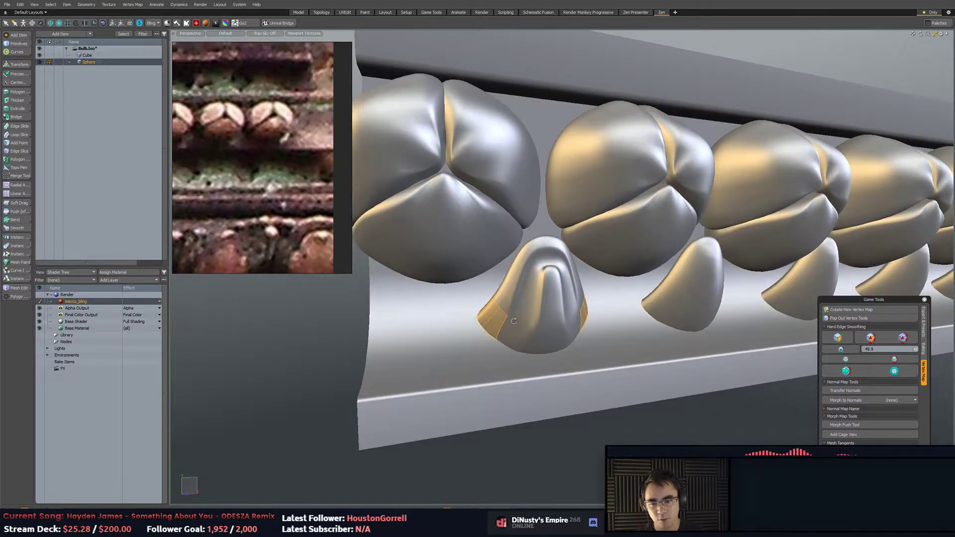
pyautogui.press('2')
pyautogui.hotkey('alt', 'c')
pyautogui.press('3')
pyautogui.hotkey('alt', 'c')
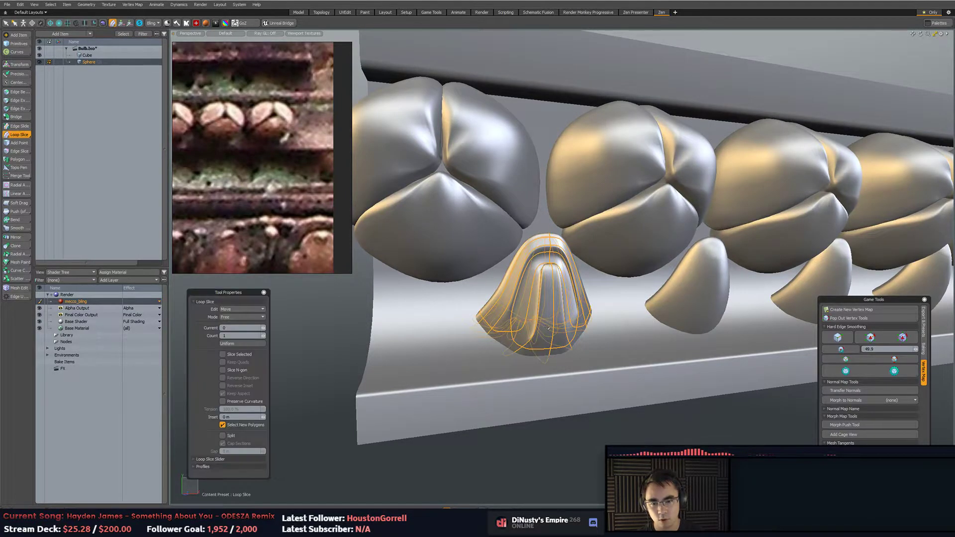
pyautogui.press('2')
pyautogui.click(560, 327)
pyautogui.hotkey('alt', 'c')
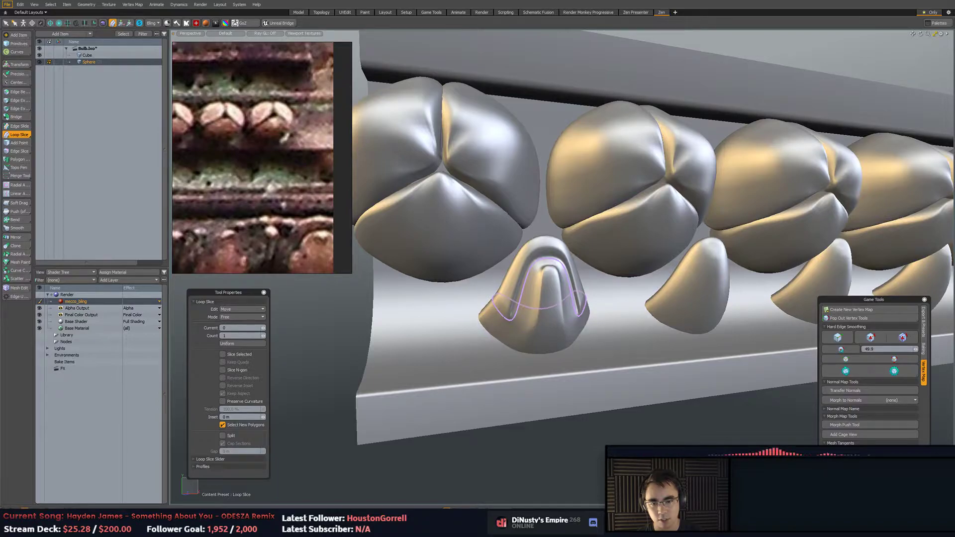
pyautogui.press('space')
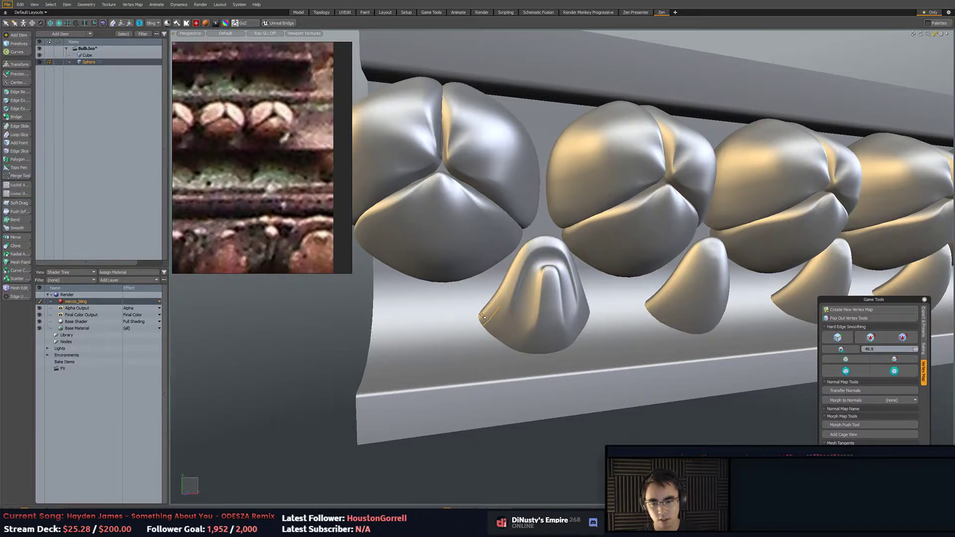
# Try to bevel the lower side faces outward on both sides of the petal and move the resulting arms.
pyautogui.moveTo(494, 326)
pyautogui.keyDown('alt'); pyautogui.mouseDown()
pyautogui.moveTo(513, 325)
pyautogui.moveTo(500, 323)
pyautogui.mouseUp(); pyautogui.keyUp('alt')
pyautogui.press('2')
pyautogui.press('3')
pyautogui.click(499, 326)
pyautogui.keyDown('shift'); pyautogui.click(490, 319); pyautogui.keyUp('shift')
pyautogui.keyDown('alt'); pyautogui.moveTo(647, 338); pyautogui.dragTo(628, 318); pyautogui.keyUp('alt')
pyautogui.keyDown('shift'); pyautogui.click(592, 326); pyautogui.keyUp('shift')
pyautogui.press('b')
pyautogui.moveTo(561, 323); pyautogui.dragTo(539, 356)
pyautogui.keyDown('alt'); pyautogui.moveTo(538, 356); pyautogui.dragTo(525, 302); pyautogui.keyUp('alt')
pyautogui.keyDown('shift'); pyautogui.click(586, 337); pyautogui.keyUp('shift')
pyautogui.press('w')
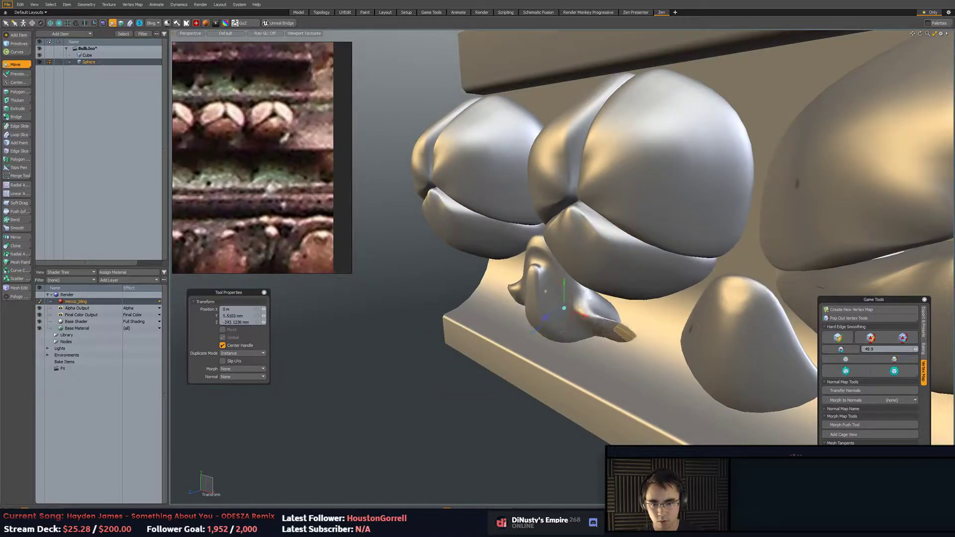
# Try to rotate and reposition the tips of the petal's two side arms, and undo back to the unbeveled sides.
pyautogui.press('e')
pyautogui.hotkey('ctrl', 'z')
pyautogui.keyDown('alt'); pyautogui.moveTo(582, 328); pyautogui.dragTo(634, 322); pyautogui.keyUp('alt')
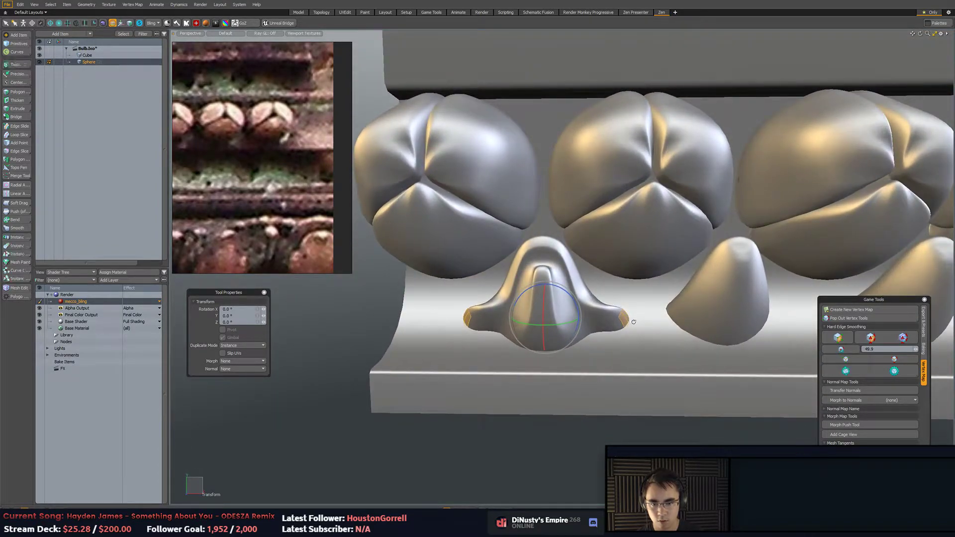
pyautogui.press('y')
pyautogui.moveTo(566, 341); pyautogui.dragTo(600, 323)
pyautogui.moveTo(555, 346); pyautogui.dragTo(478, 323)
pyautogui.hotkey('ctrl', 'z')
pyautogui.press('q')
pyautogui.press('w')
pyautogui.hotkey('ctrl', 'z')
pyautogui.hotkey('ctrl', 'z')
# Bevel one lower side of the petal with about 140 mm shift and 30 mm inset, and move the tip about -62 mm in X and -231 mm in Z.
pyautogui.scroll(3, 612, 335)
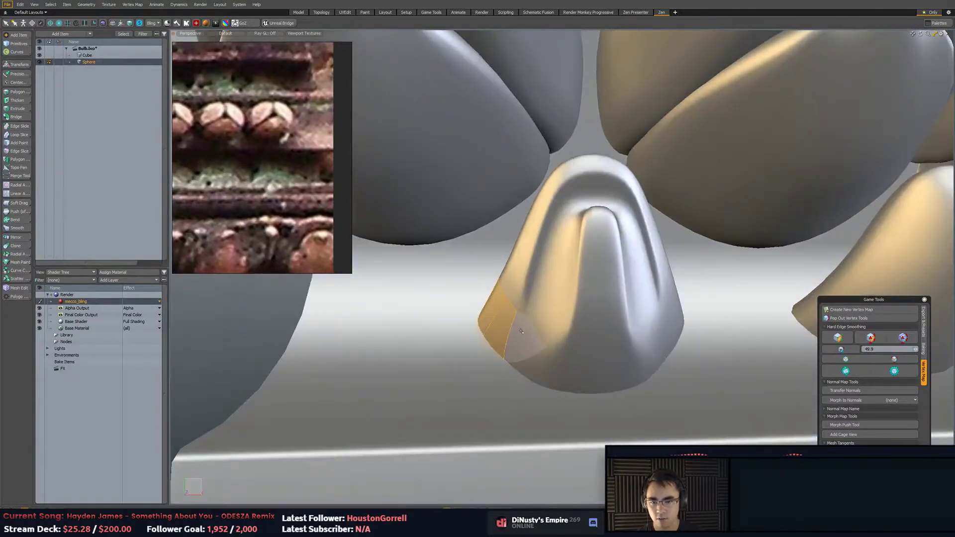
pyautogui.press('b')
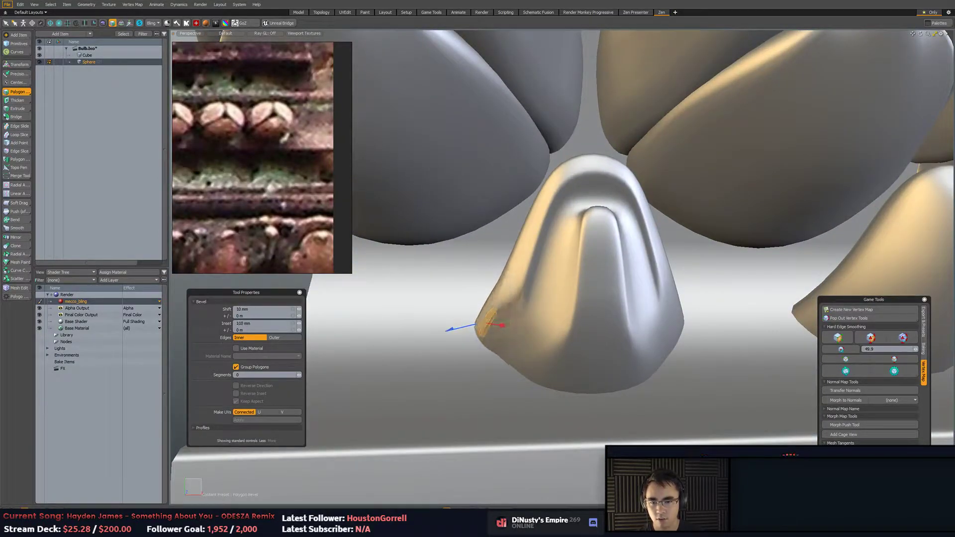
pyautogui.moveTo(488, 329); pyautogui.dragTo(482, 337)
pyautogui.press('w')
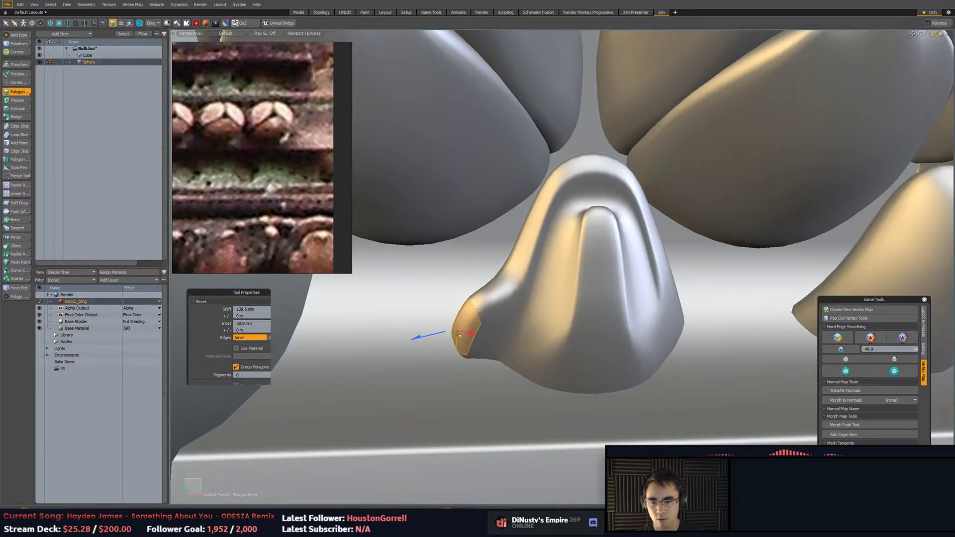
pyautogui.keyDown('alt'); pyautogui.moveTo(484, 295); pyautogui.dragTo(488, 320); pyautogui.keyUp('alt')
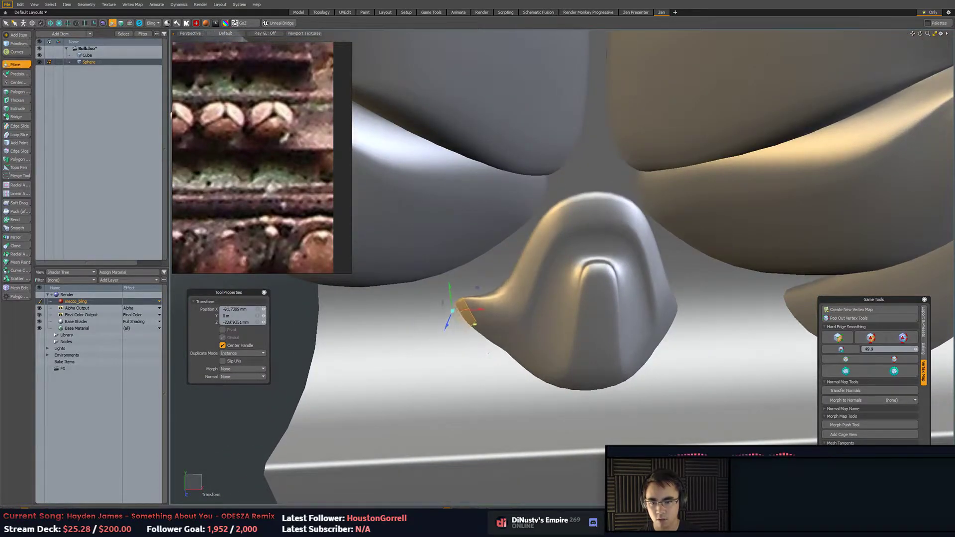
# Try to lengthen the petal's side arm by moving its tip outward and rotating the tip to bend it upward.
pyautogui.press('e')
pyautogui.keyDown('alt'); pyautogui.moveTo(439, 347); pyautogui.dragTo(490, 359); pyautogui.keyUp('alt')
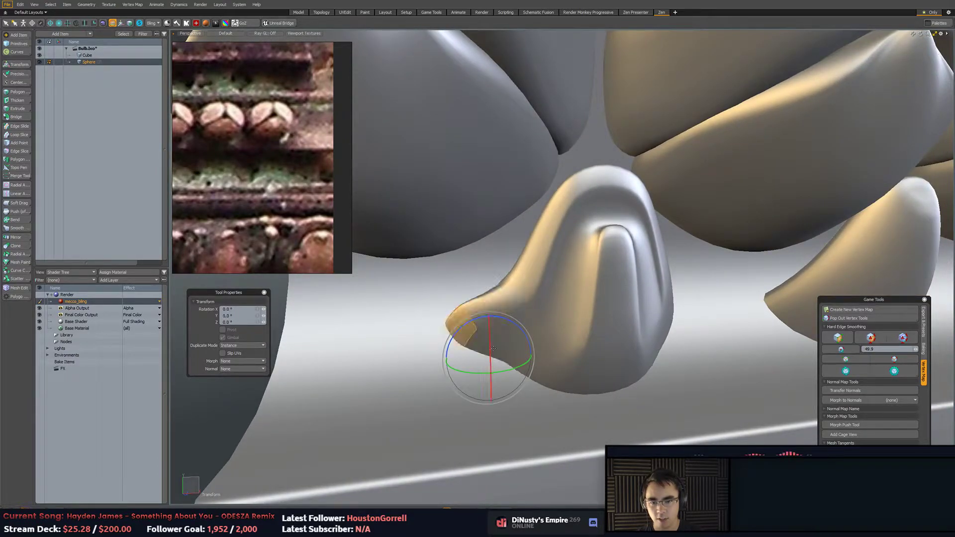
pyautogui.press('space')
pyautogui.press('e')
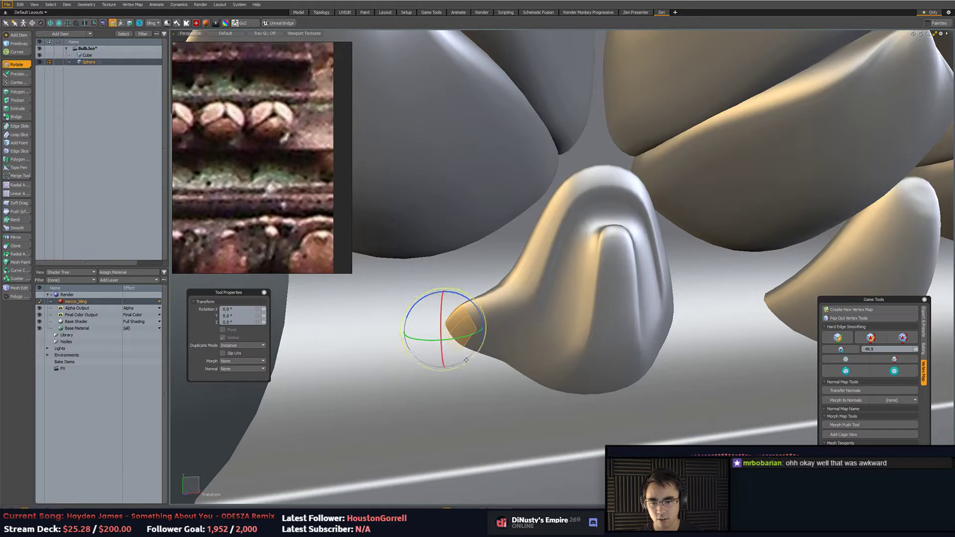
pyautogui.keyDown('alt'); pyautogui.moveTo(465, 299); pyautogui.dragTo(492, 309); pyautogui.keyUp('alt')
pyautogui.press('y')
pyautogui.press('e')
pyautogui.press('w')
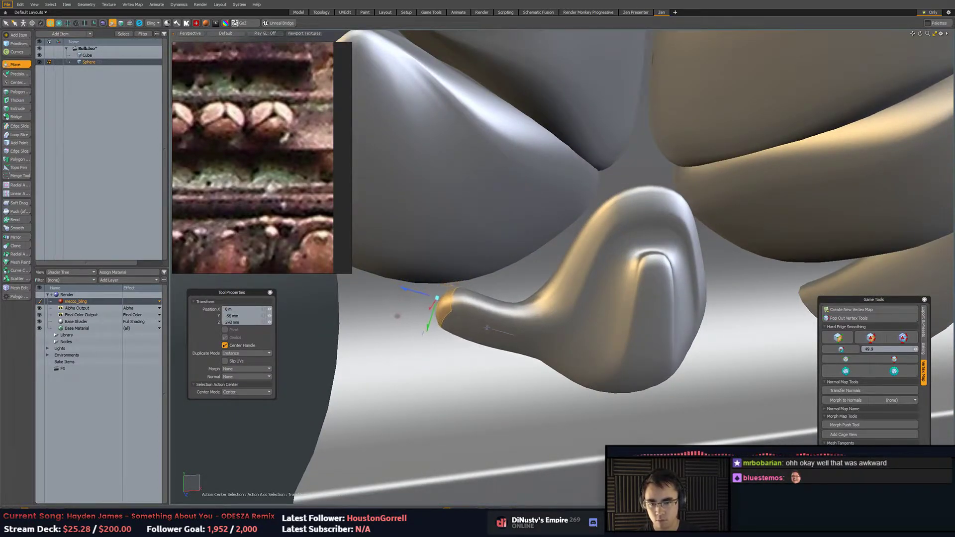
pyautogui.press('e')
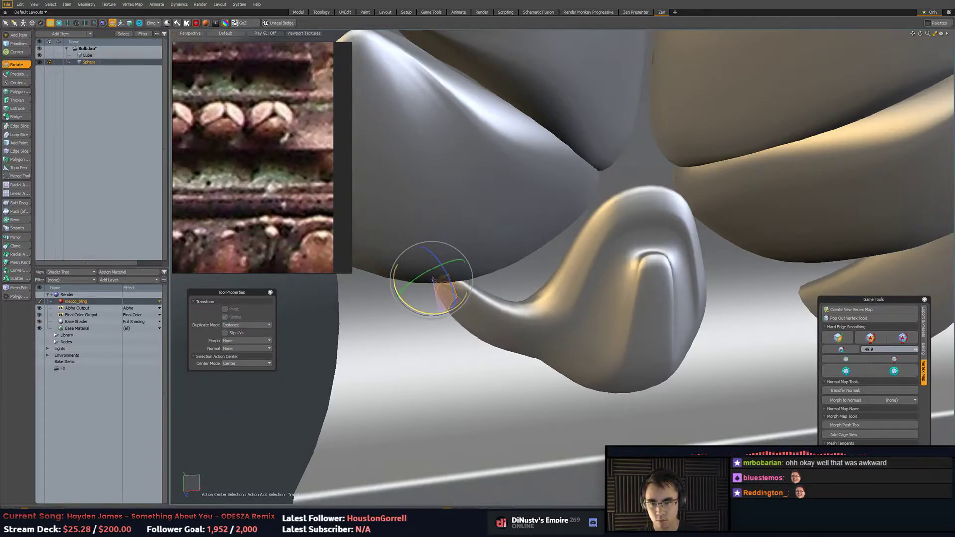
# Try to reposition the edge loop around the middle of the side arm.
pyautogui.press('w')
pyautogui.press('q')
pyautogui.press('2')
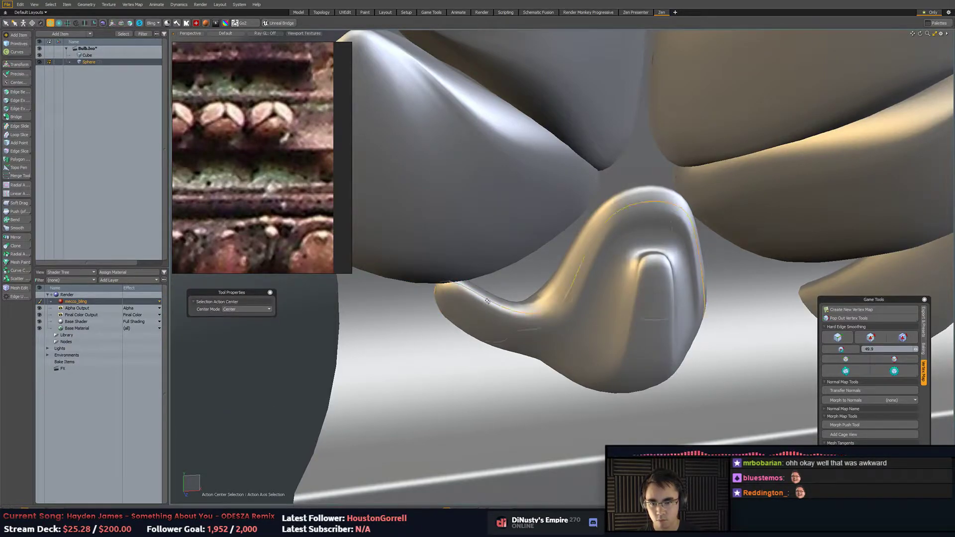
pyautogui.press('w')
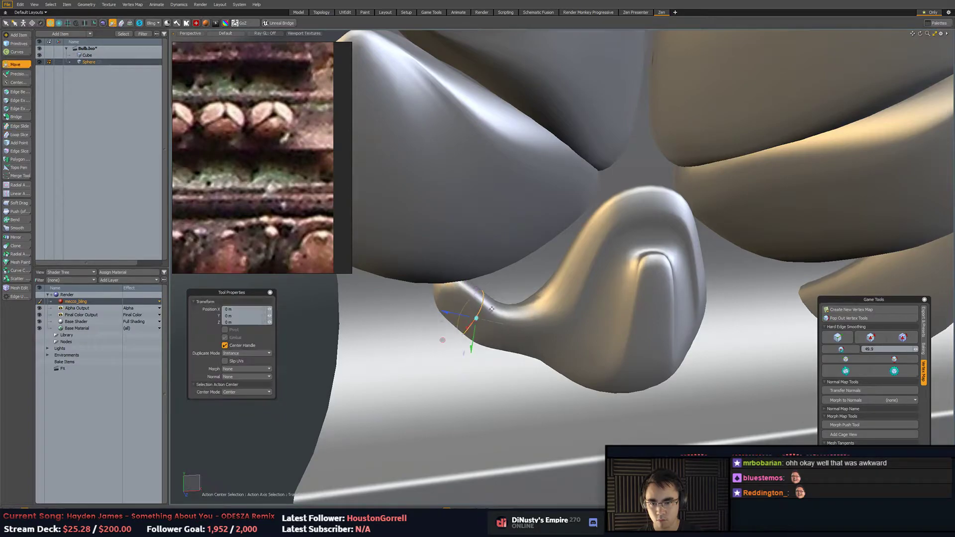
# Undo the side-arm edits and the lower side bevel on the first cone petal.
pyautogui.scroll(-3, 469, 329)
pyautogui.keyDown('alt'); pyautogui.moveTo(469, 328); pyautogui.dragTo(388, 299); pyautogui.keyUp('alt')
pyautogui.press('q')
pyautogui.scroll(-3, 429, 256)
pyautogui.scroll(-4, 330, 314)
pyautogui.keyDown('alt'); pyautogui.moveTo(467, 296); pyautogui.dragTo(470, 303); pyautogui.keyUp('alt')
pyautogui.hotkey('ctrl', 'z')
pyautogui.hotkey('ctrl', 'z')
pyautogui.hotkey('ctrl', 'z')
pyautogui.hotkey('ctrl', 'z')
pyautogui.hotkey('ctrl', 'z')
pyautogui.hotkey('ctrl', 'z')
pyautogui.hotkey('ctrl', 'z')
pyautogui.hotkey('ctrl', 'z')
pyautogui.hotkey('ctrl', 'z')
pyautogui.hotkey('ctrl', 'z')
pyautogui.hotkey('ctrl', 'z')
pyautogui.hotkey('ctrl', 'z')
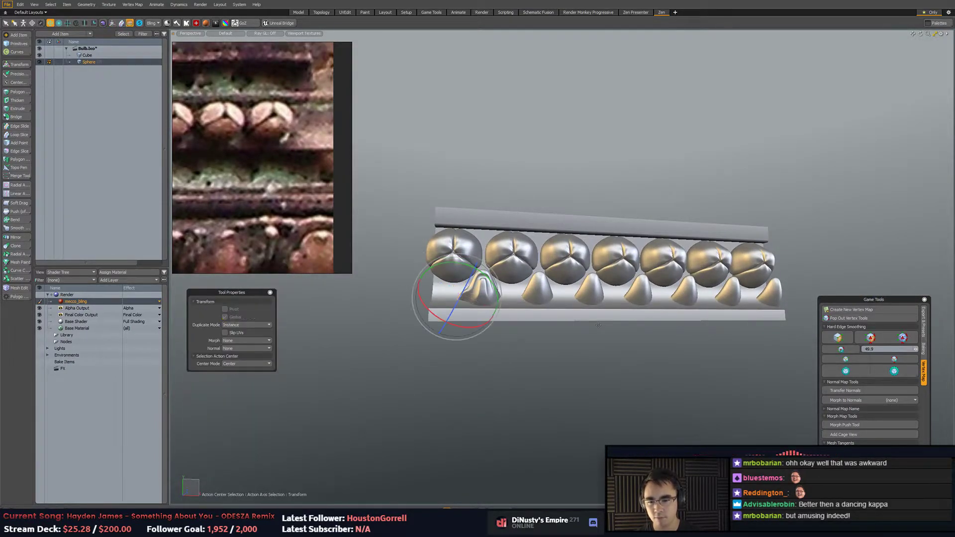
pyautogui.hotkey('ctrl', 'z')
# Delete the six plain cone petals below the buds, keeping only the grooved first petal.
pyautogui.keyDown('alt'); pyautogui.moveTo(625, 363); pyautogui.dragTo(656, 339); pyautogui.keyUp('alt')
pyautogui.press('5')
pyautogui.click(572, 380)
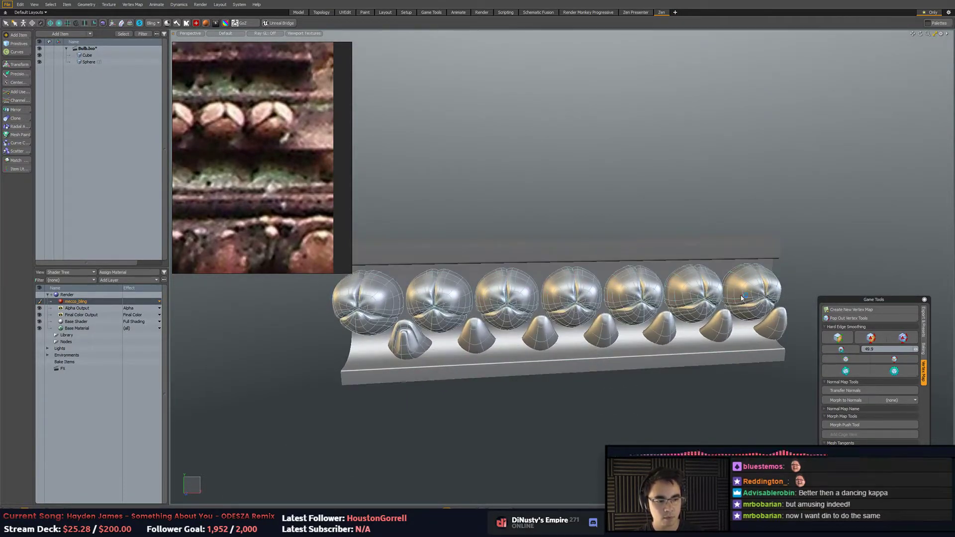
pyautogui.moveTo(719, 329)
pyautogui.keyDown('alt'); pyautogui.keyDown('shift'); pyautogui.mouseDown()
pyautogui.moveTo(708, 342)
pyautogui.moveTo(727, 339)
pyautogui.mouseUp(); pyautogui.keyUp('shift'); pyautogui.keyUp('alt')
pyautogui.click(592, 324)
pyautogui.press('3')
pyautogui.doubleClick(476, 342)
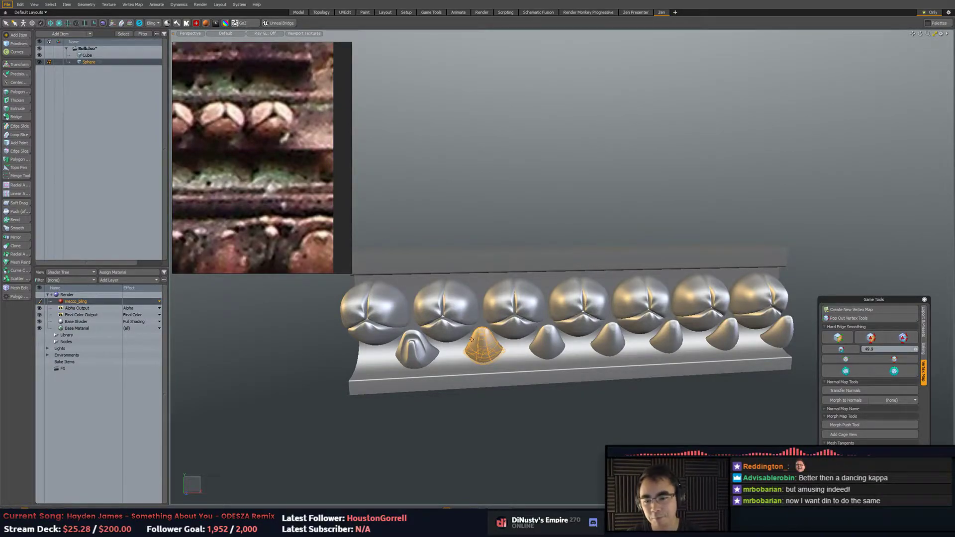
pyautogui.keyDown('alt'); pyautogui.keyDown('shift'); pyautogui.moveTo(488, 340); pyautogui.dragTo(490, 335); pyautogui.keyUp('shift'); pyautogui.keyUp('alt')
pyautogui.doubleClick(490, 336)
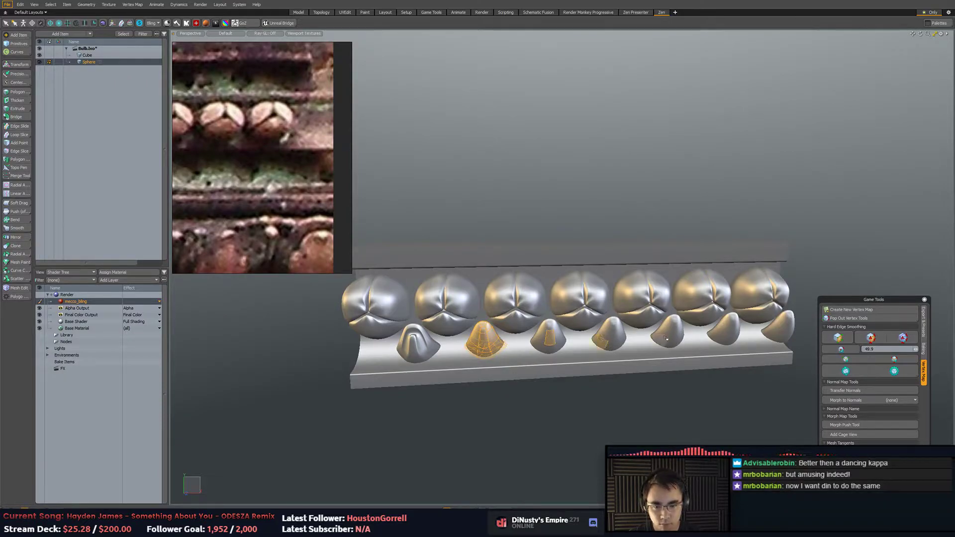
pyautogui.keyDown('shift'); pyautogui.click(729, 333); pyautogui.keyUp('shift')
pyautogui.keyDown('shift'); pyautogui.doubleClick(781, 327); pyautogui.keyUp('shift')
pyautogui.press('Delete')
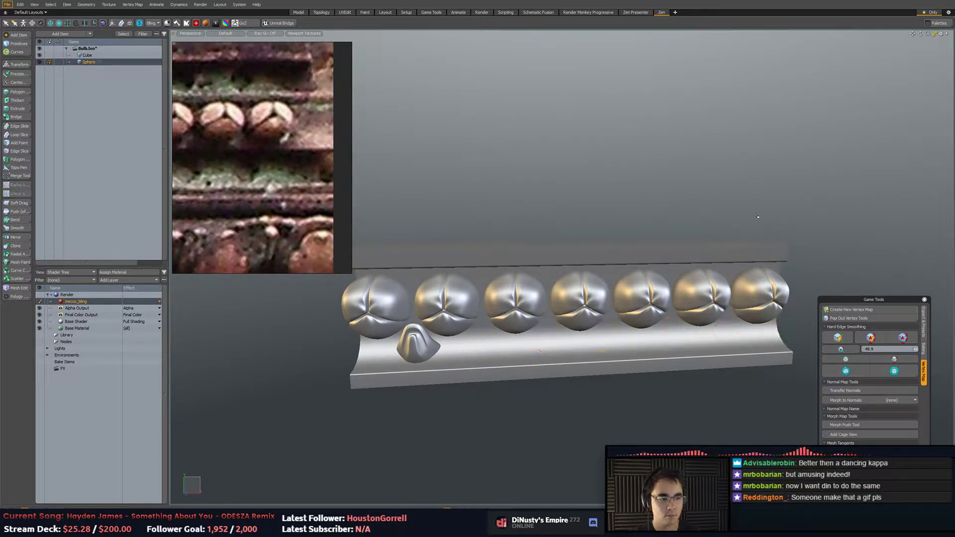
# Examine the remaining petal, the lower ornament bands in the reference picture, and the trim from the front.
pyautogui.keyDown('alt'); pyautogui.keyDown('shift'); pyautogui.moveTo(632, 327); pyautogui.dragTo(640, 315); pyautogui.keyUp('shift'); pyautogui.keyUp('alt')
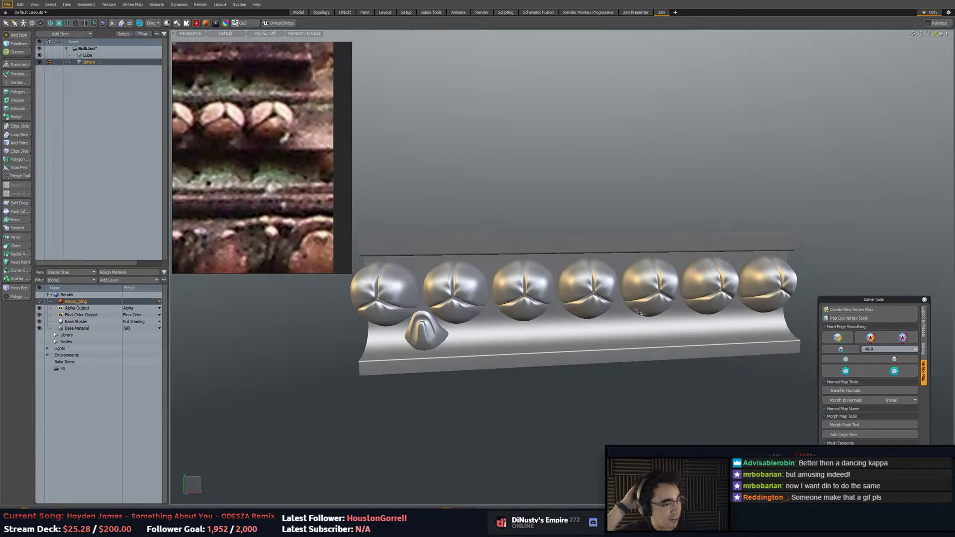
pyautogui.click(434, 342)
pyautogui.keyDown('alt'); pyautogui.moveTo(434, 342); pyautogui.dragTo(519, 326); pyautogui.keyUp('alt')
pyautogui.keyDown('alt'); pyautogui.moveTo(552, 304); pyautogui.dragTo(552, 331); pyautogui.keyUp('alt')
pyautogui.keyDown('alt'); pyautogui.moveTo(207, 267); pyautogui.dragTo(276, 180); pyautogui.keyUp('alt')
pyautogui.press('1')
pyautogui.scroll(-3, 222, 235)
pyautogui.scroll(-5, 276, 180)
pyautogui.scroll(4, 244, 200)
pyautogui.keyDown('alt'); pyautogui.moveTo(448, 292); pyautogui.dragTo(573, 299); pyautogui.keyUp('alt')
pyautogui.press('KP_1')
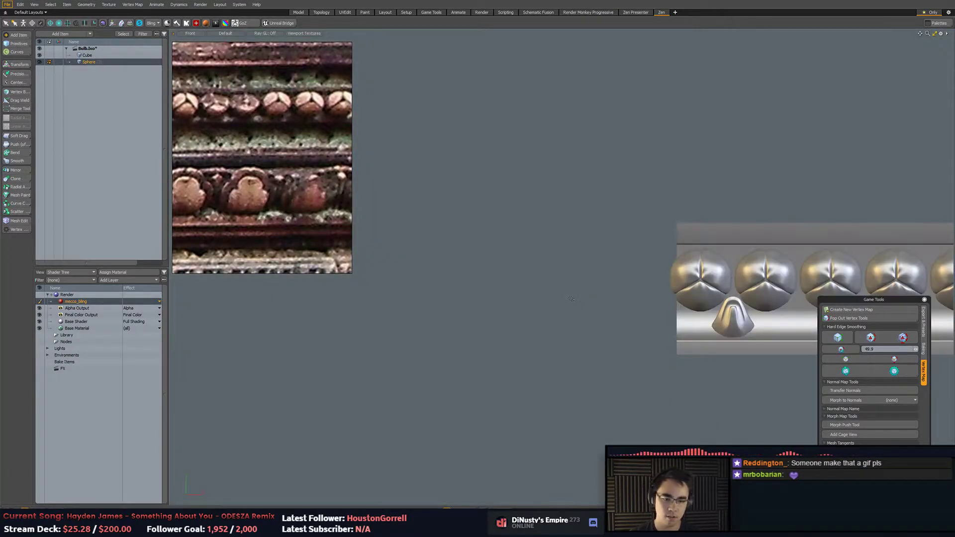
pyautogui.keyDown('alt'); pyautogui.keyDown('shift'); pyautogui.moveTo(631, 268); pyautogui.dragTo(638, 204); pyautogui.keyUp('shift'); pyautogui.keyUp('alt')
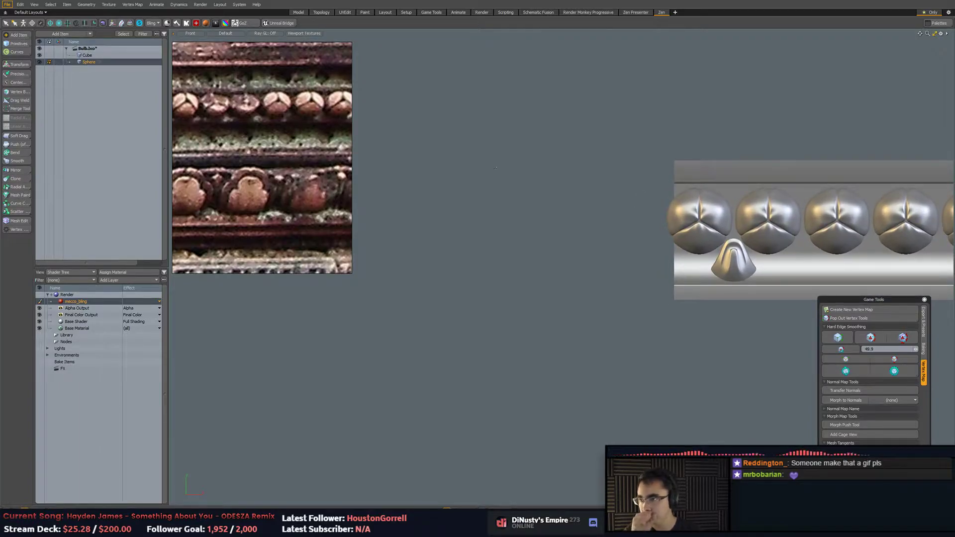
# Add a new cube mesh and move it beside the end of the trim, below the level of its upper edge.
pyautogui.click(13, 44)
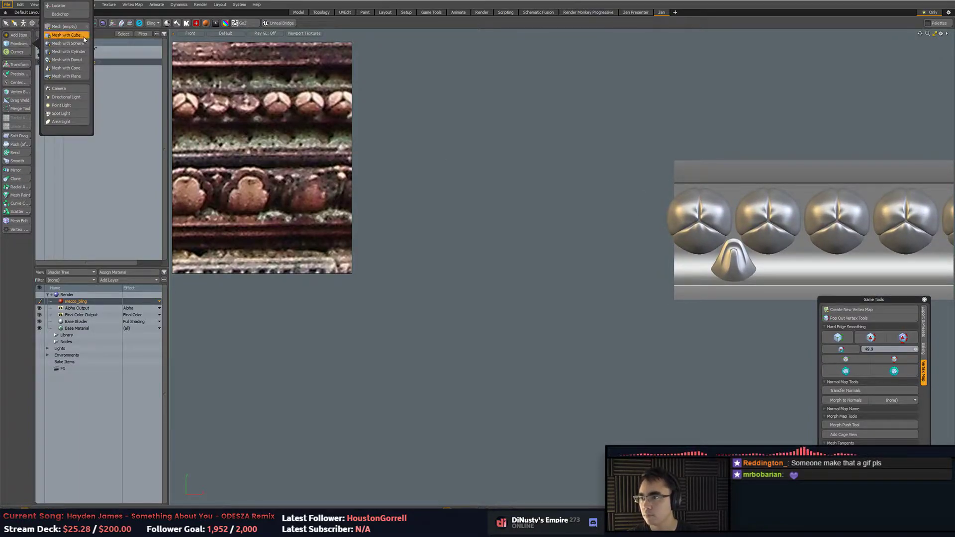
pyautogui.click(82, 36)
pyautogui.press('3')
pyautogui.doubleClick(691, 225)
pyautogui.press('w')
pyautogui.moveTo(735, 185); pyautogui.dragTo(672, 239)
pyautogui.press('q')
# Delete all faces of the new cube except its front face, leaving a flat square in the front view.
pyautogui.press('KP_Decimal')
pyautogui.scroll(-5, 623, 200)
pyautogui.click(673, 258)
pyautogui.press('[')
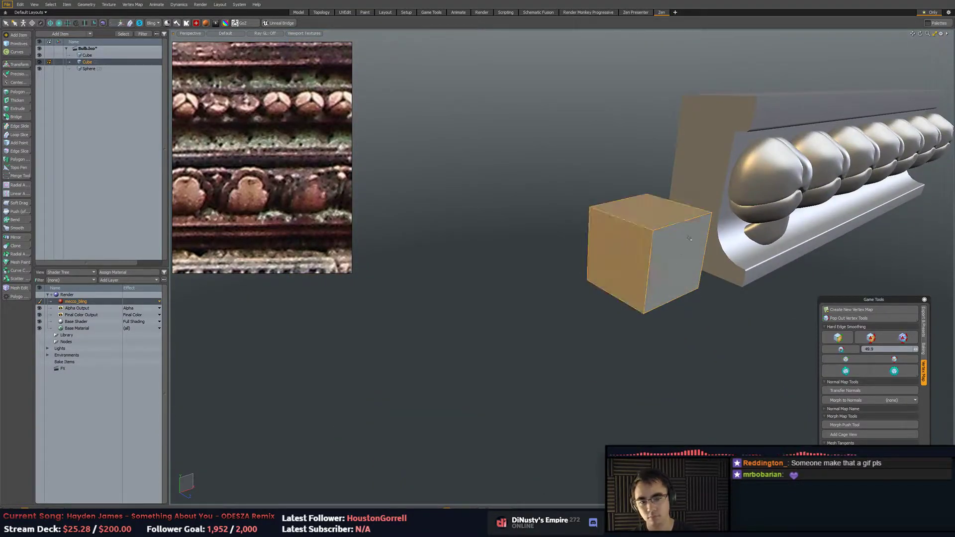
pyautogui.press('Delete')
pyautogui.press('KP_1')
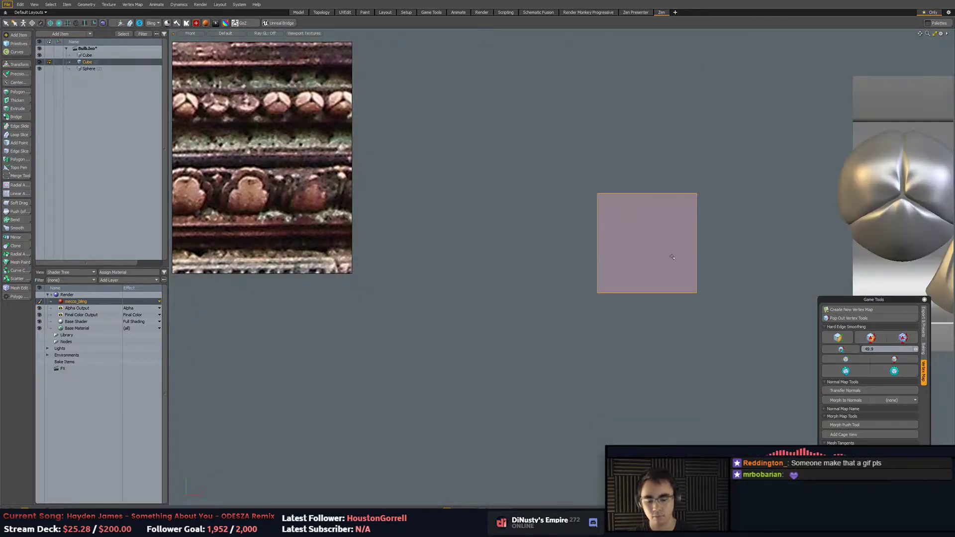
# Extend the square's top edge upward into a second face and turn on subdivision smoothing for the mesh.
pyautogui.press('2')
pyautogui.keyDown('alt'); pyautogui.keyDown('shift'); pyautogui.moveTo(673, 257); pyautogui.dragTo(616, 315); pyautogui.keyUp('shift'); pyautogui.keyUp('alt')
pyautogui.click(590, 253)
pyautogui.keyDown('alt'); pyautogui.keyDown('shift'); pyautogui.moveTo(590, 269); pyautogui.dragTo(568, 281); pyautogui.keyUp('shift'); pyautogui.keyUp('alt')
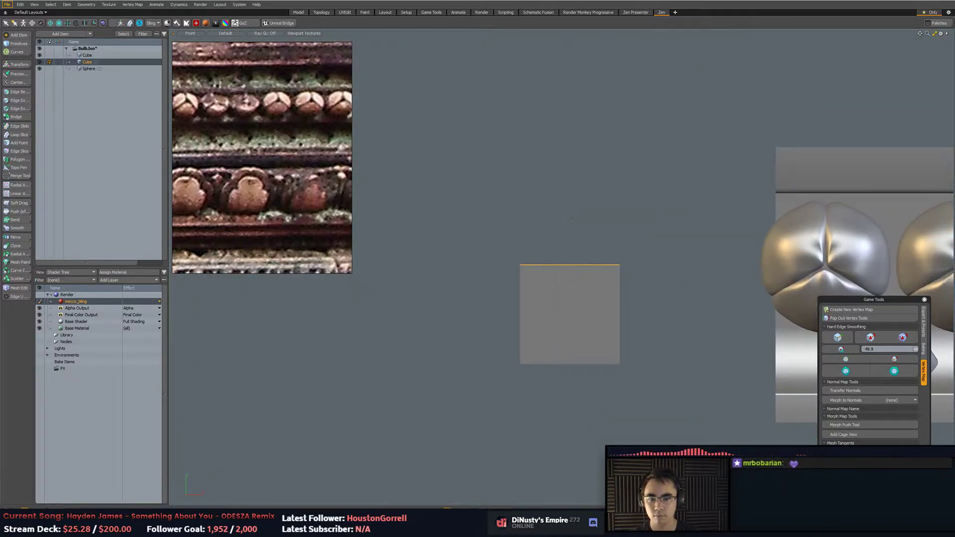
pyautogui.press('w')
pyautogui.moveTo(570, 236); pyautogui.dragTo(570, 157)
pyautogui.hotkey('ctrl', '2')
pyautogui.click(747, 262)
pyautogui.keyDown('alt'); pyautogui.keyDown('shift'); pyautogui.moveTo(667, 247); pyautogui.dragTo(672, 223); pyautogui.keyUp('shift'); pyautogui.keyUp('alt')
pyautogui.press('Tab')
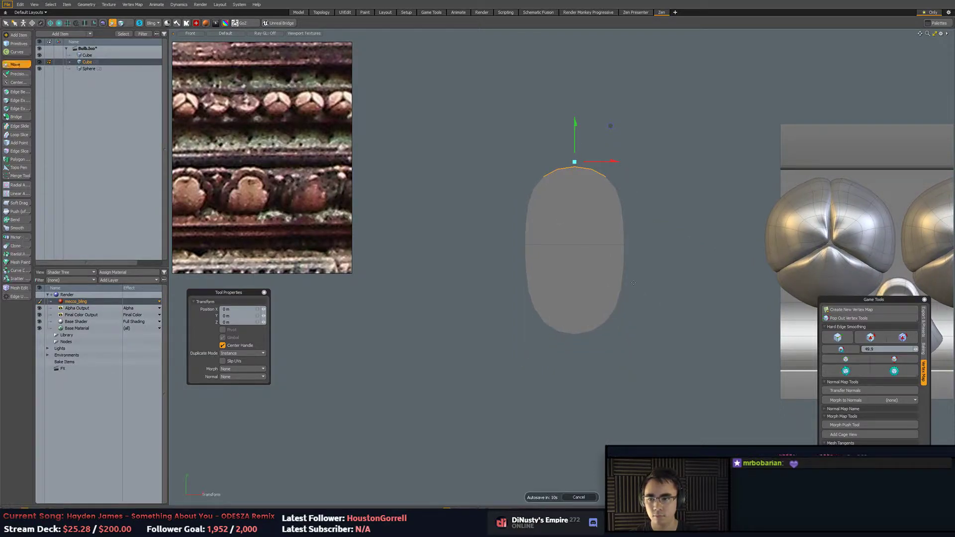
# Extend both side edges of the lower face and scale them outward to about 145% in X.
pyautogui.press('q')
pyautogui.click(529, 285)
pyautogui.press('w')
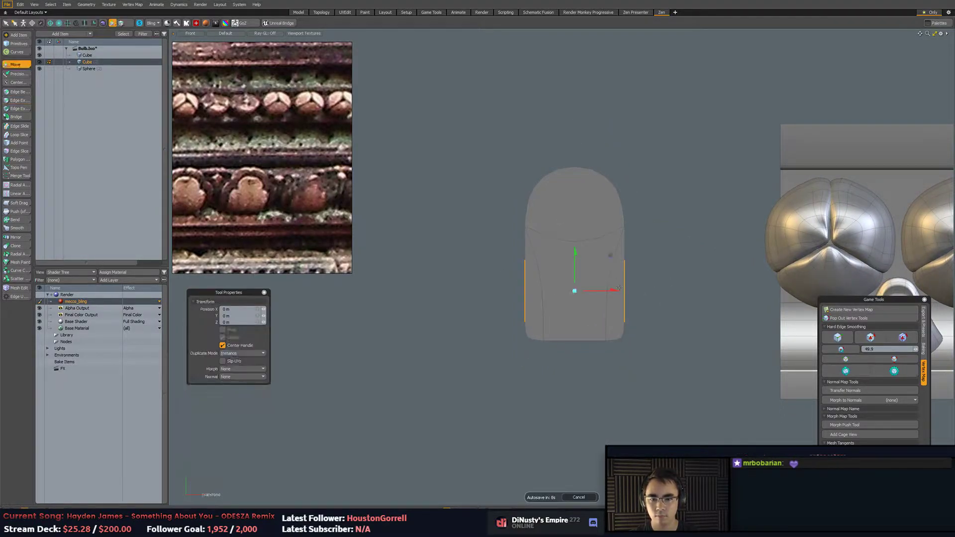
pyautogui.moveTo(605, 293); pyautogui.dragTo(639, 290)
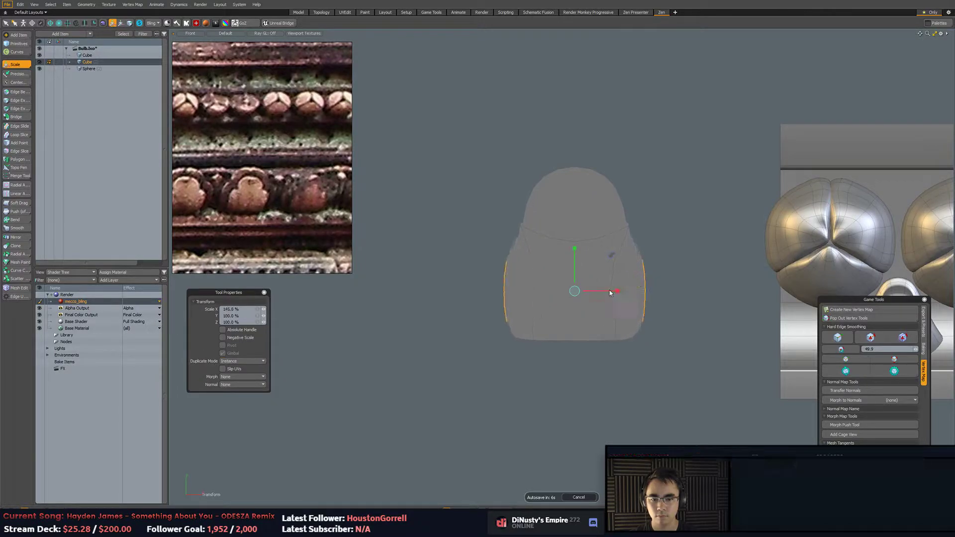
# Raise the top edges of both side panels and scale them outward so their upper corners flare.
pyautogui.press('space')
pyautogui.doubleClick(507, 243)
pyautogui.press('w')
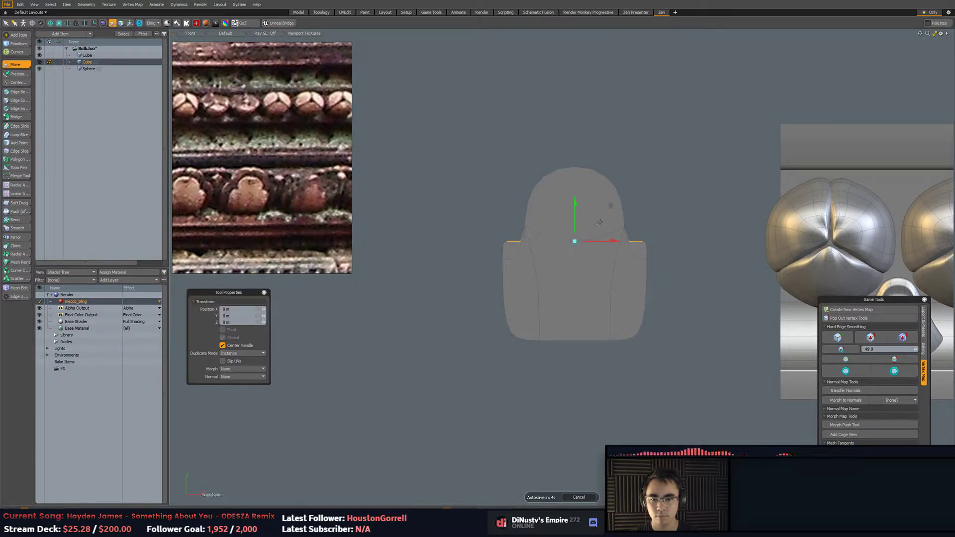
pyautogui.hotkey('ctrl', 'z')
pyautogui.moveTo(578, 205); pyautogui.dragTo(577, 191)
pyautogui.hotkey('ctrl', 'z')
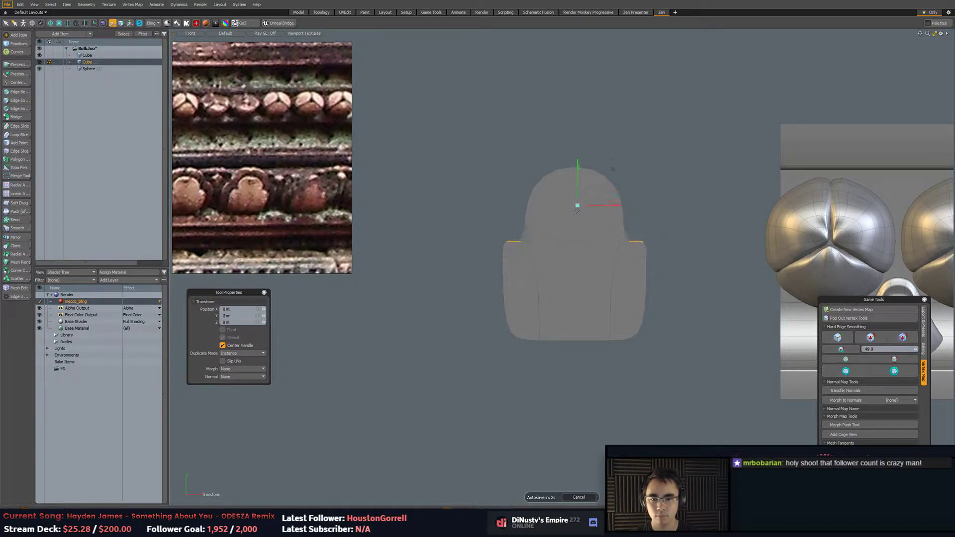
pyautogui.press('r')
pyautogui.moveTo(614, 231); pyautogui.dragTo(622, 195)
pyautogui.press('space')
pyautogui.click(655, 281)
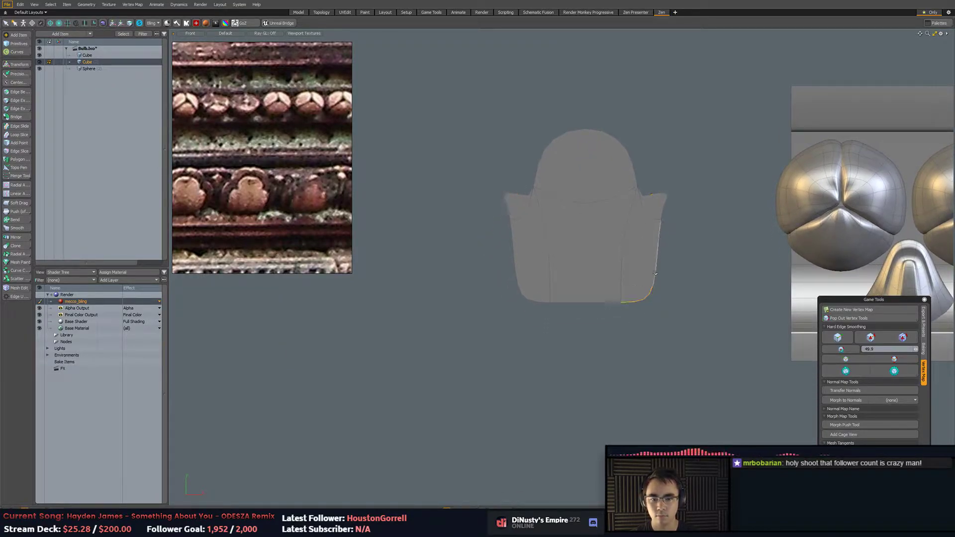
# Add a single vertical loop slice through one of the flat shape's side panels.
pyautogui.keyDown('alt'); pyautogui.moveTo(691, 265); pyautogui.dragTo(583, 345); pyautogui.keyUp('alt')
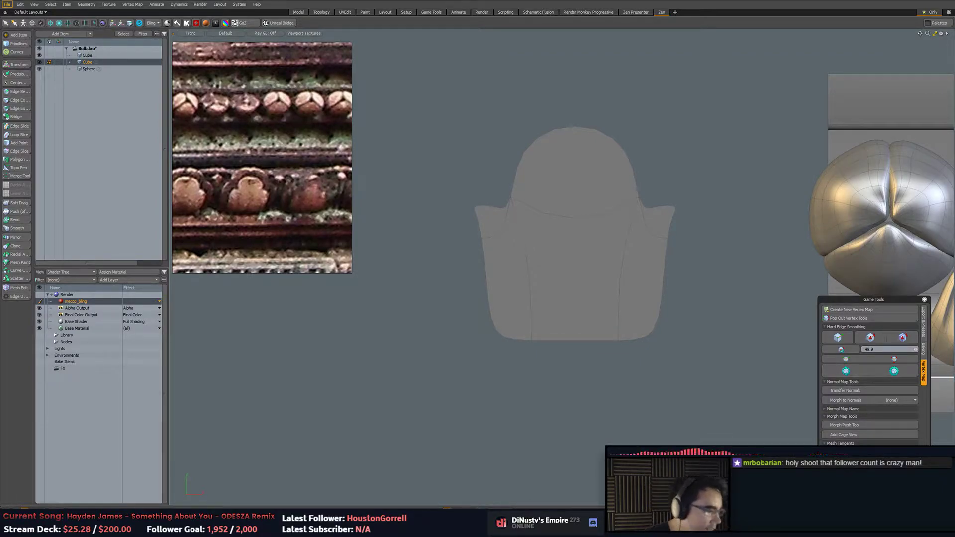
pyautogui.keyDown('alt'); pyautogui.keyDown('shift'); pyautogui.moveTo(448, 199); pyautogui.dragTo(467, 201); pyautogui.keyUp('shift'); pyautogui.keyUp('alt')
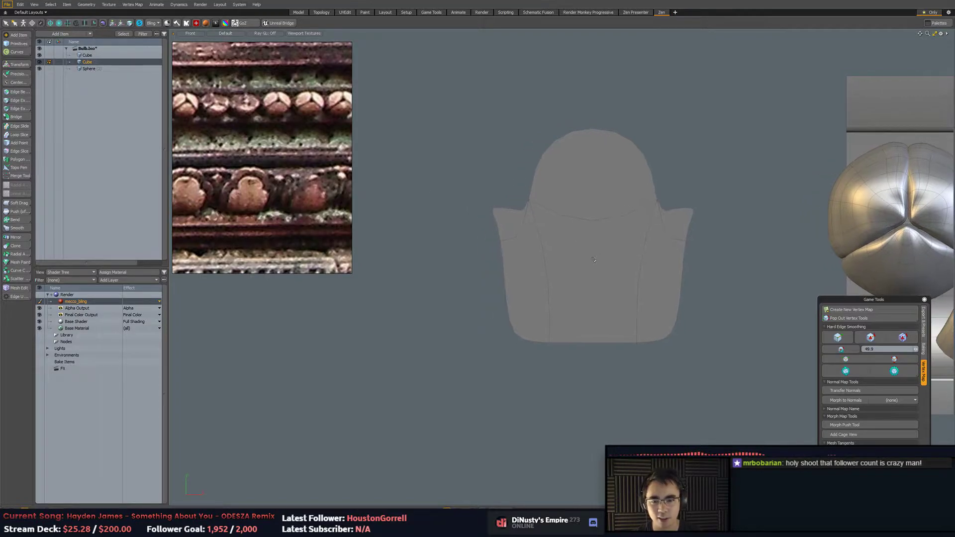
pyautogui.press('3')
pyautogui.click(592, 259)
pyautogui.keyDown('shift'); pyautogui.click(523, 229); pyautogui.keyUp('shift')
pyautogui.keyDown('shift'); pyautogui.click(589, 209); pyautogui.keyUp('shift')
pyautogui.press('2')
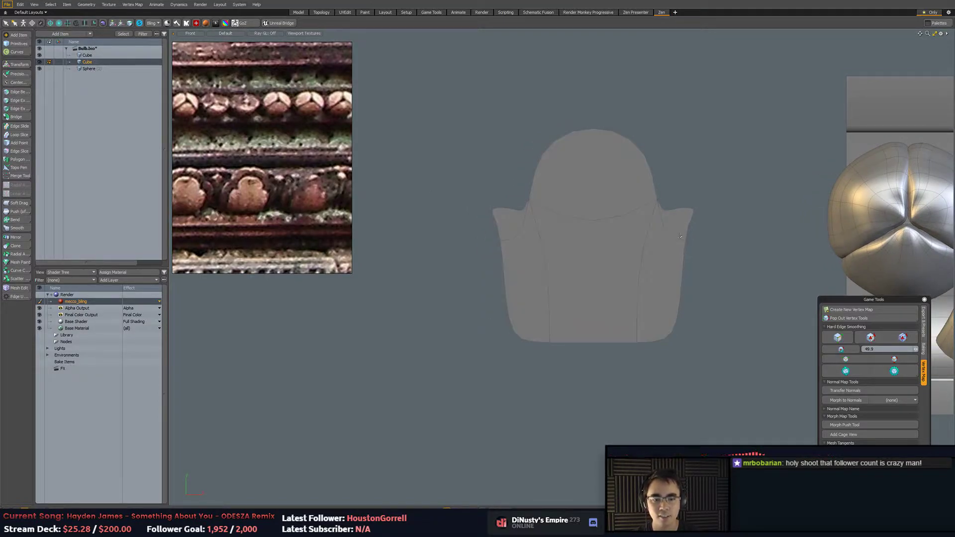
pyautogui.hotkey('alt', 'c')
pyautogui.press('space')
pyautogui.click(529, 342)
pyautogui.hotkey('alt', 'c')
pyautogui.moveTo(497, 226); pyautogui.dragTo(507, 227)
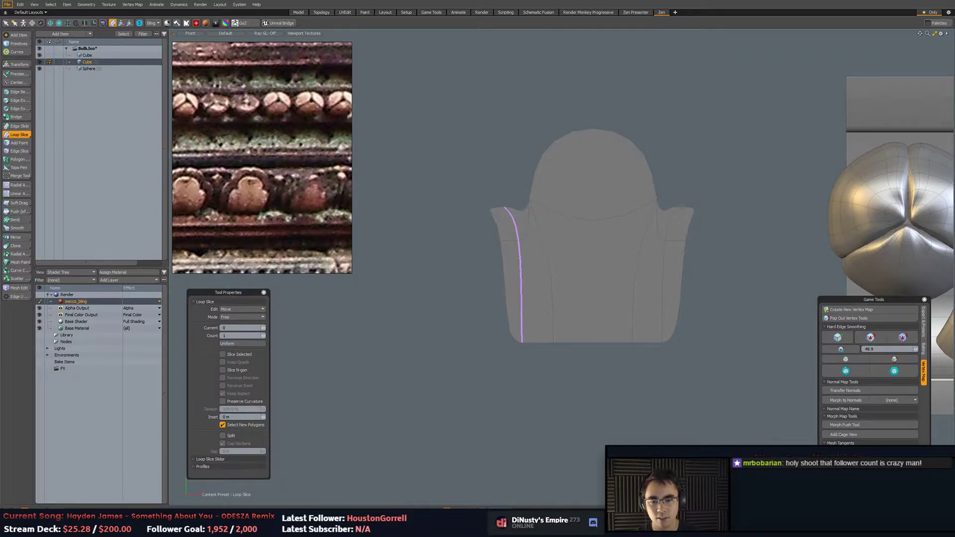
# Loop Slice a vertical edge loop through the middle of the flat petal shape at 50%.
pyautogui.press('space')
pyautogui.press('2')
pyautogui.click(572, 342)
pyautogui.hotkey('alt', 'c')
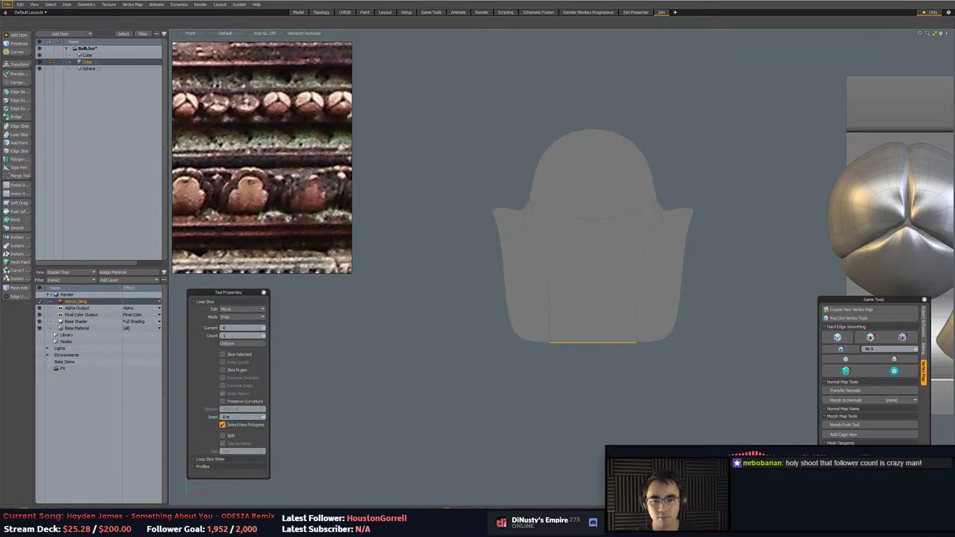
pyautogui.moveTo(567, 342); pyautogui.dragTo(593, 342)
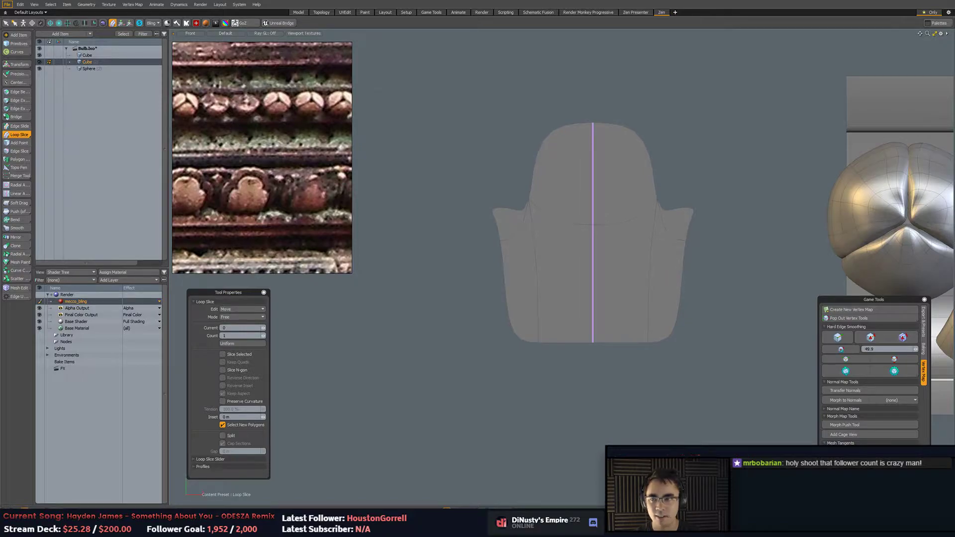
pyautogui.moveTo(300, 152); pyautogui.dragTo(300, 164)
pyautogui.moveTo(680, 418); pyautogui.dragTo(681, 418)
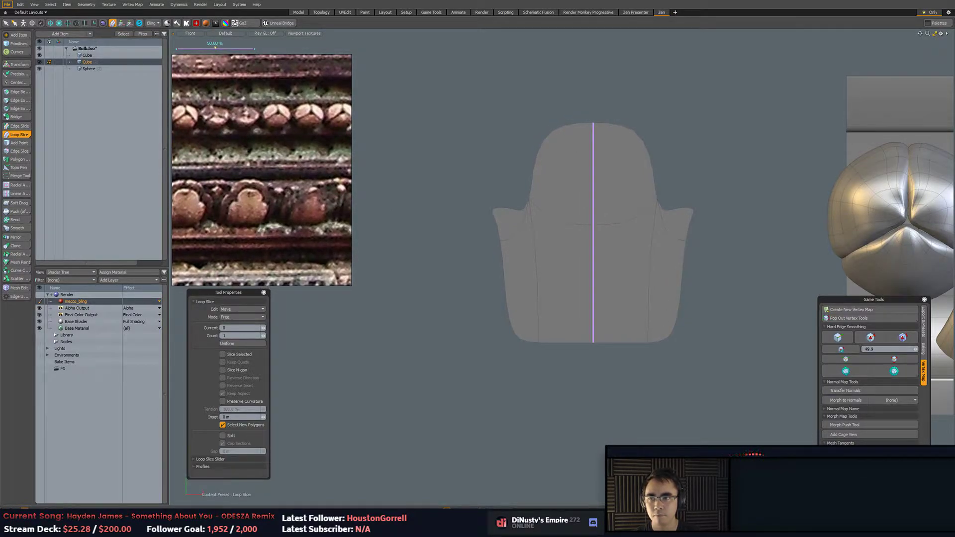
pyautogui.press('space')
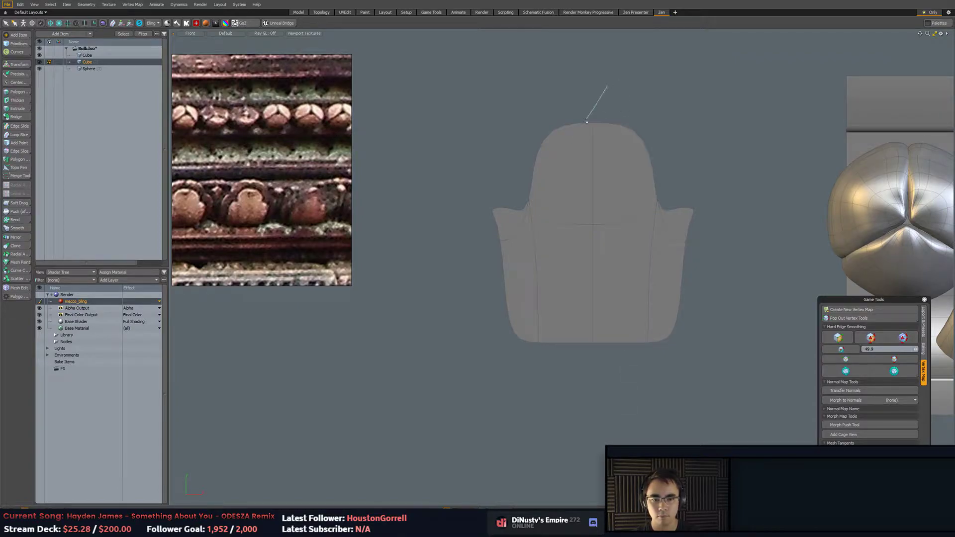
# Delete one half of the petal shape and turn off subdivision smoothing on the remaining half.
pyautogui.moveTo(726, 257); pyautogui.dragTo(738, 214, button='right')
pyautogui.press('Delete')
pyautogui.click(580, 204)
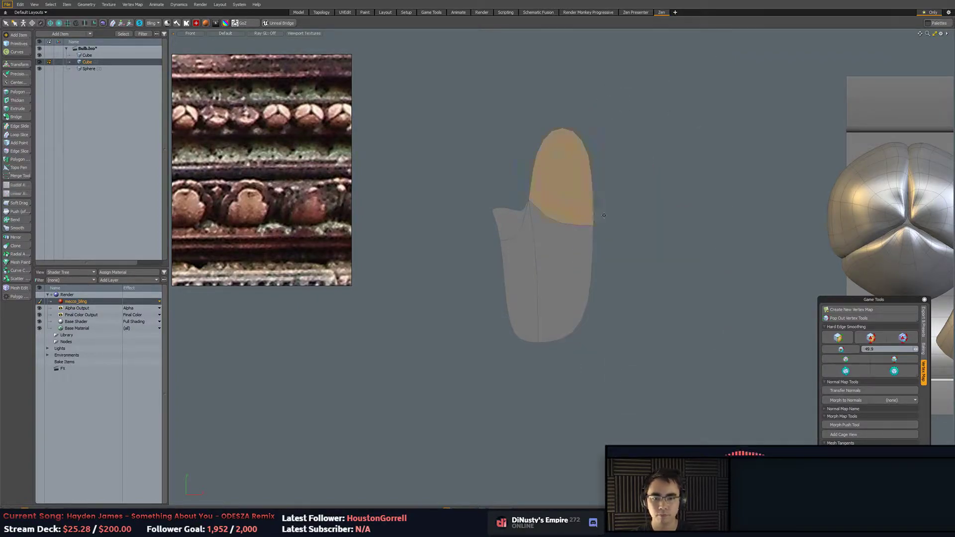
pyautogui.keyDown('alt'); pyautogui.keyDown('shift'); pyautogui.moveTo(579, 203); pyautogui.dragTo(582, 229); pyautogui.keyUp('shift'); pyautogui.keyUp('alt')
pyautogui.doubleClick(582, 229)
pyautogui.press('Tab')
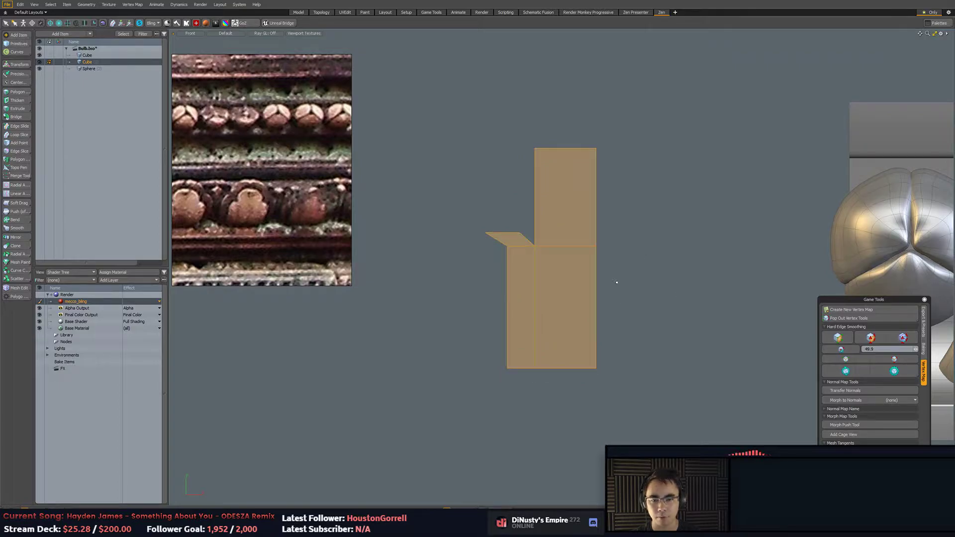
# Move the outer corner vertex beneath the side tip downward and slightly outward.
pyautogui.press('1')
pyautogui.click(508, 246)
pyautogui.press('w')
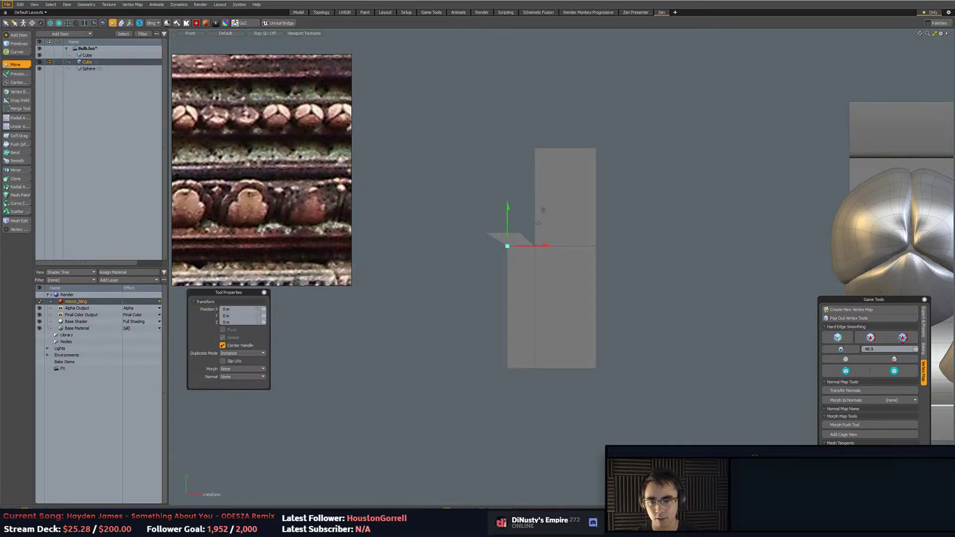
pyautogui.moveTo(544, 211); pyautogui.dragTo(539, 232)
pyautogui.press('q')
# Mirror the half petal sideways about its inner centre edge with snapping enabled.
pyautogui.press('3')
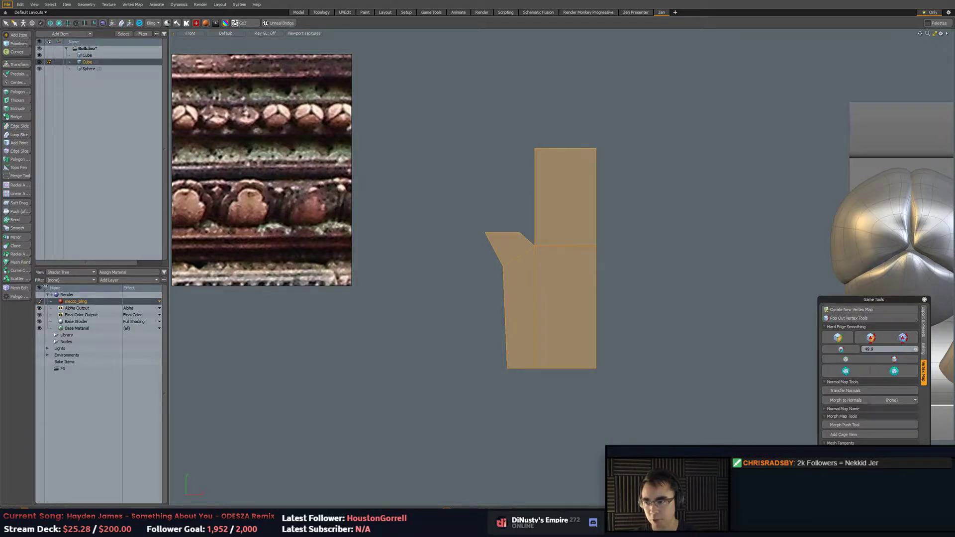
pyautogui.hotkey('shift', 'v')
pyautogui.press('x')
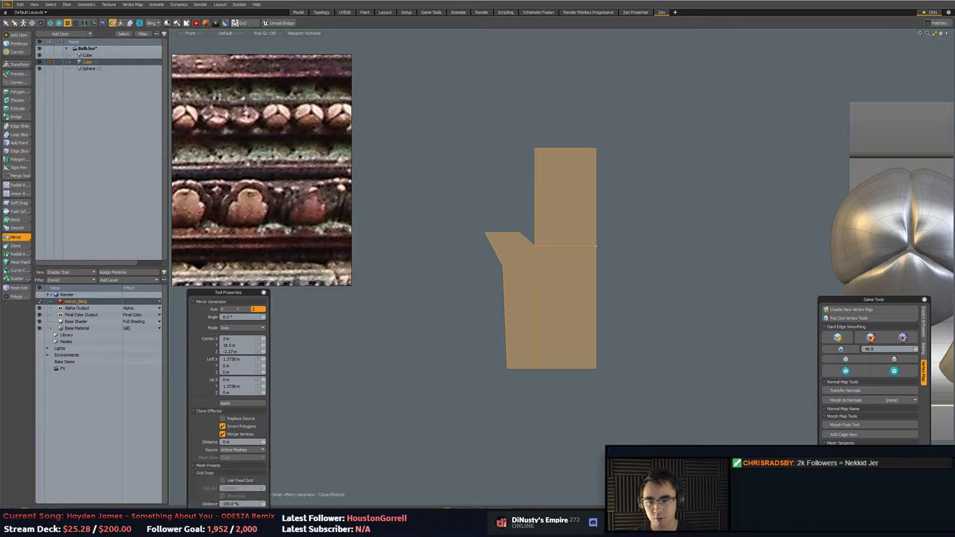
pyautogui.click(593, 248)
pyautogui.press('space')
# Move the mirrored half so its inner edge snaps to the original half's centre edge.
pyautogui.doubleClick(621, 234)
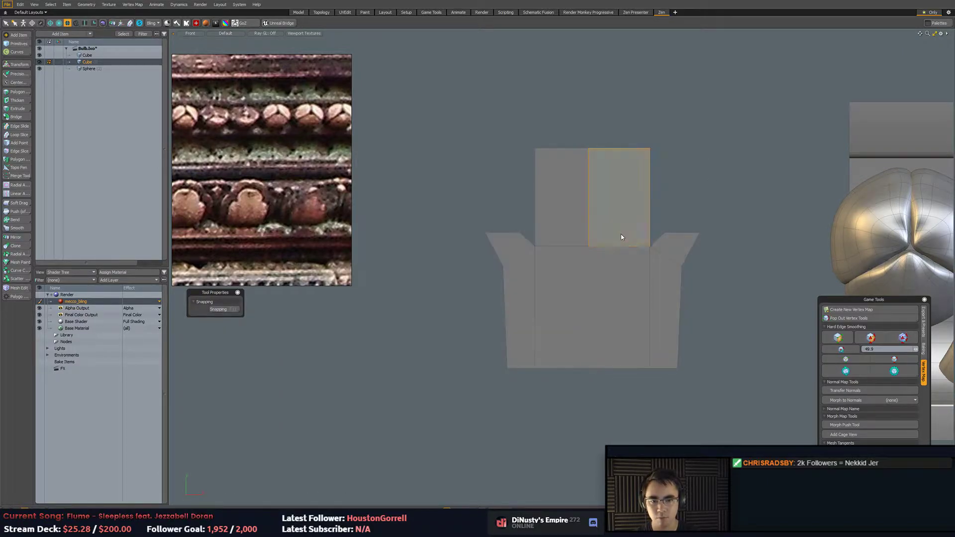
pyautogui.press('w')
pyautogui.moveTo(590, 246); pyautogui.dragTo(597, 246)
pyautogui.press('space')
pyautogui.click(689, 223)
# Merge the coincident vertices of both halves with a distance of 1 mm.
pyautogui.press('Tab')
pyautogui.press('Tab')
pyautogui.doubleClick(627, 272)
pyautogui.keyDown('shift'); pyautogui.click(588, 271); pyautogui.keyUp('shift')
pyautogui.press('1')
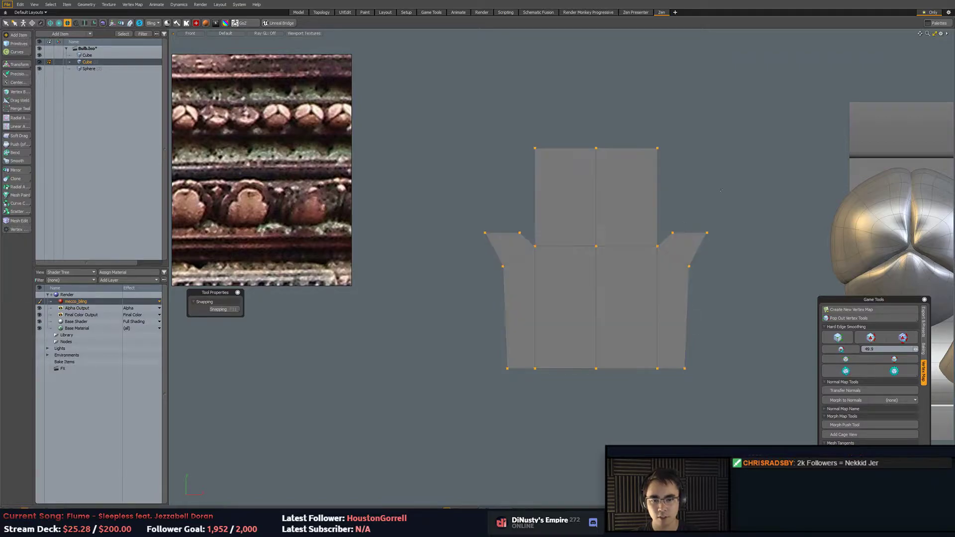
pyautogui.click(22, 109)
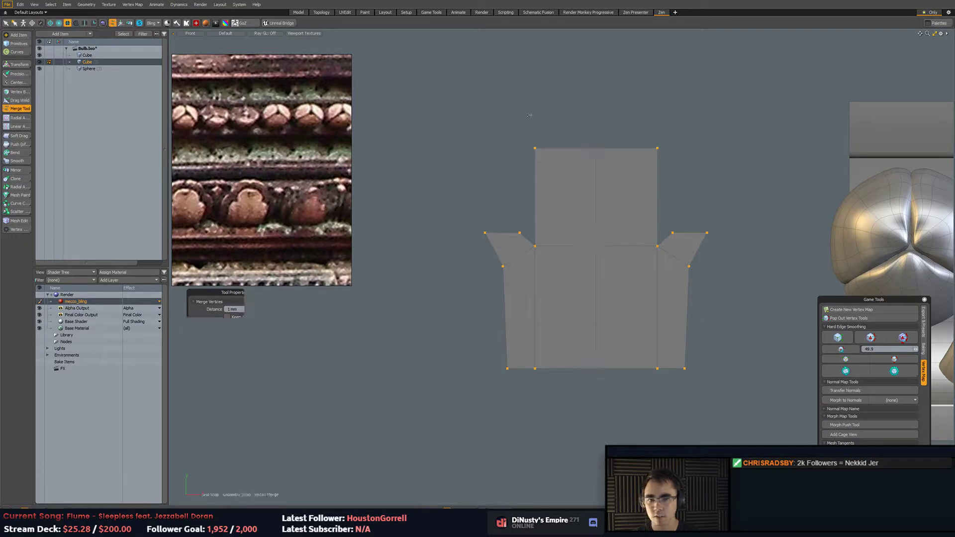
pyautogui.press('space')
# Turn subdivision smoothing back on and bevel the centre edge loop into two parallel vertical loops.
pyautogui.press('2')
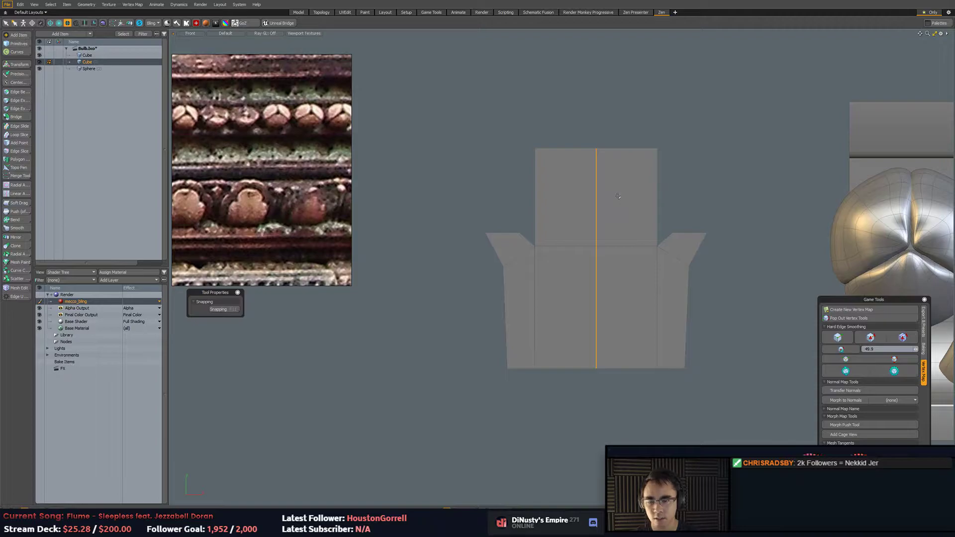
pyautogui.press('1')
pyautogui.press('Tab')
pyautogui.press('Tab')
pyautogui.press('2')
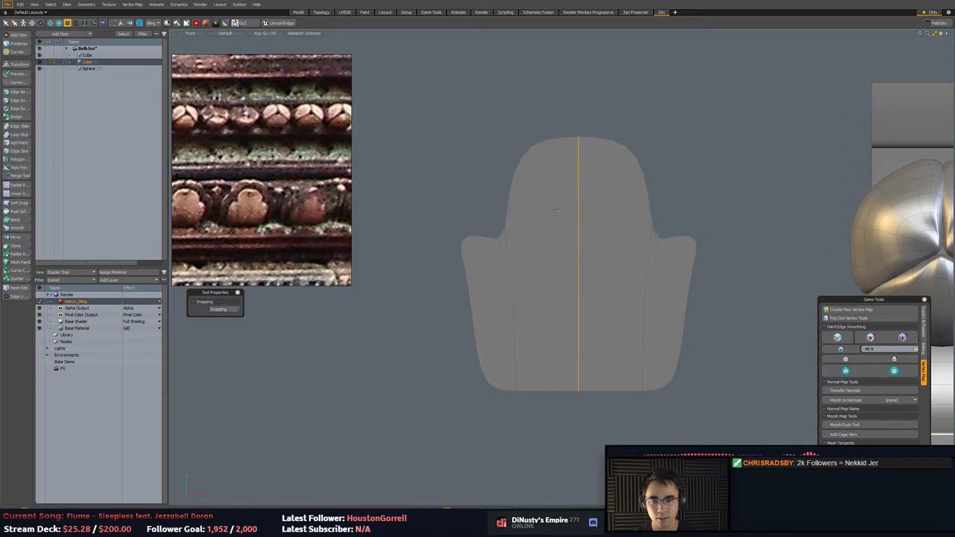
pyautogui.press('b')
pyautogui.moveTo(595, 212); pyautogui.dragTo(615, 209)
pyautogui.press('space')
pyautogui.click(683, 182)
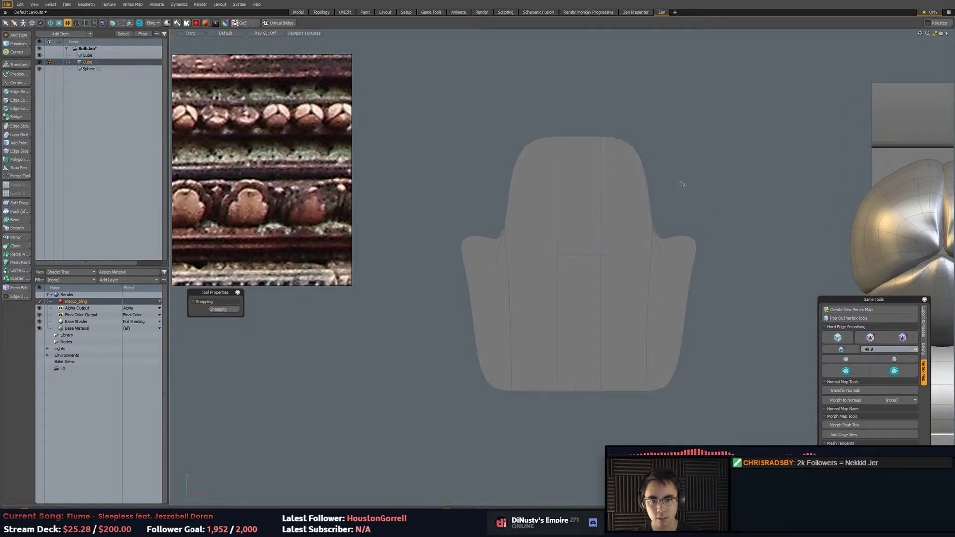
# Move the bottom row of vertices straight down to lengthen the petal.
pyautogui.keyDown('alt'); pyautogui.keyDown('shift'); pyautogui.moveTo(628, 267); pyautogui.dragTo(633, 215); pyautogui.keyUp('shift'); pyautogui.keyUp('alt')
pyautogui.press('1')
pyautogui.moveTo(523, 289)
pyautogui.mouseDown(button='middle')
pyautogui.moveTo(475, 375)
pyautogui.moveTo(663, 314)
pyautogui.mouseUp(button='middle')
pyautogui.press('w')
pyautogui.keyDown('alt'); pyautogui.keyDown('shift'); pyautogui.moveTo(665, 296); pyautogui.dragTo(661, 283); pyautogui.keyUp('shift'); pyautogui.keyUp('alt')
pyautogui.press('space')
pyautogui.moveTo(586, 266)
pyautogui.mouseDown(button='middle')
pyautogui.moveTo(670, 331)
pyautogui.moveTo(686, 293)
pyautogui.mouseUp(button='middle')
pyautogui.press('w')
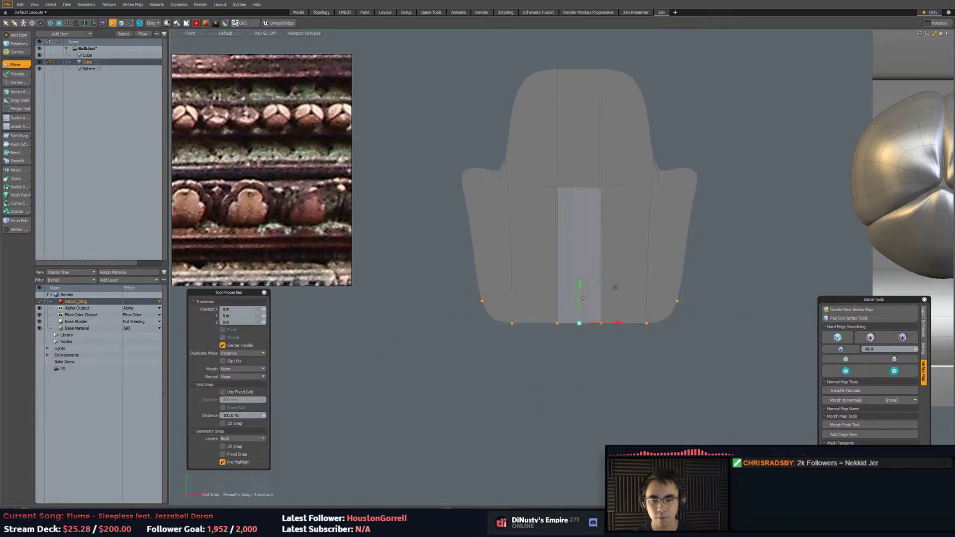
pyautogui.moveTo(582, 299); pyautogui.dragTo(583, 371)
# Scale the bottom row of vertices narrower horizontally to taper the petal's base.
pyautogui.keyDown('alt'); pyautogui.keyDown('shift'); pyautogui.moveTo(582, 371); pyautogui.dragTo(563, 318); pyautogui.keyUp('shift'); pyautogui.keyUp('alt')
pyautogui.press('r')
pyautogui.moveTo(602, 343)
pyautogui.mouseDown()
pyautogui.moveTo(559, 343)
pyautogui.moveTo(586, 342)
pyautogui.mouseUp()
pyautogui.press('space')
# Loop Slice a horizontal edge loop across the lower body and scale it slightly wider.
pyautogui.press('2')
pyautogui.click(579, 279)
pyautogui.hotkey('alt', 'c')
pyautogui.moveTo(578, 279); pyautogui.dragTo(560, 276)
pyautogui.press('r')
pyautogui.moveTo(593, 242); pyautogui.dragTo(604, 242)
pyautogui.press('space')
pyautogui.click(709, 246)
# Scale the top middle vertices of the head to about 68.8% in X and move them slightly up.
pyautogui.keyDown('alt'); pyautogui.keyDown('shift'); pyautogui.moveTo(710, 245); pyautogui.dragTo(700, 305); pyautogui.keyUp('shift'); pyautogui.keyUp('alt')
pyautogui.press('1')
pyautogui.moveTo(542, 97)
pyautogui.mouseDown(button='right')
pyautogui.moveTo(574, 145)
pyautogui.moveTo(590, 134)
pyautogui.mouseUp(button='right')
pyautogui.press('w')
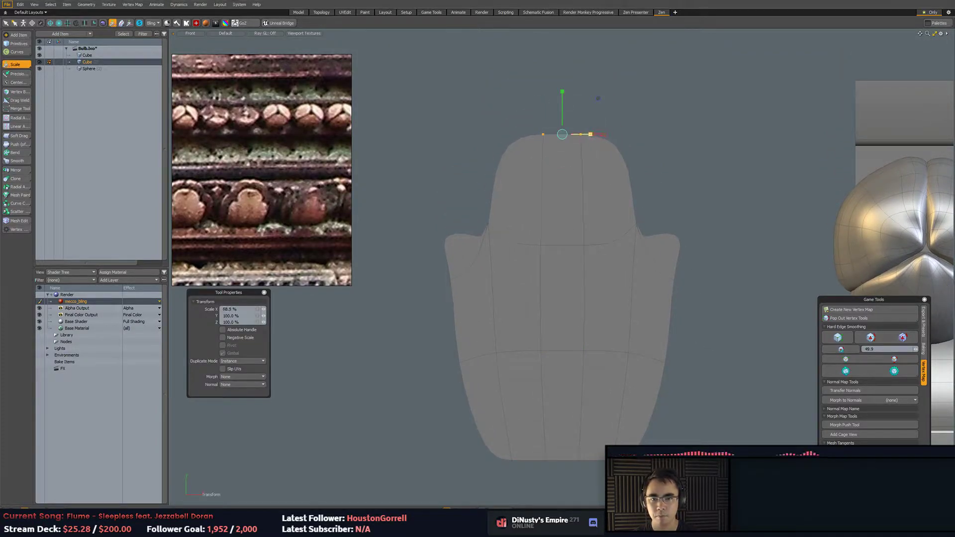
pyautogui.moveTo(563, 95); pyautogui.dragTo(562, 88)
pyautogui.press('space')
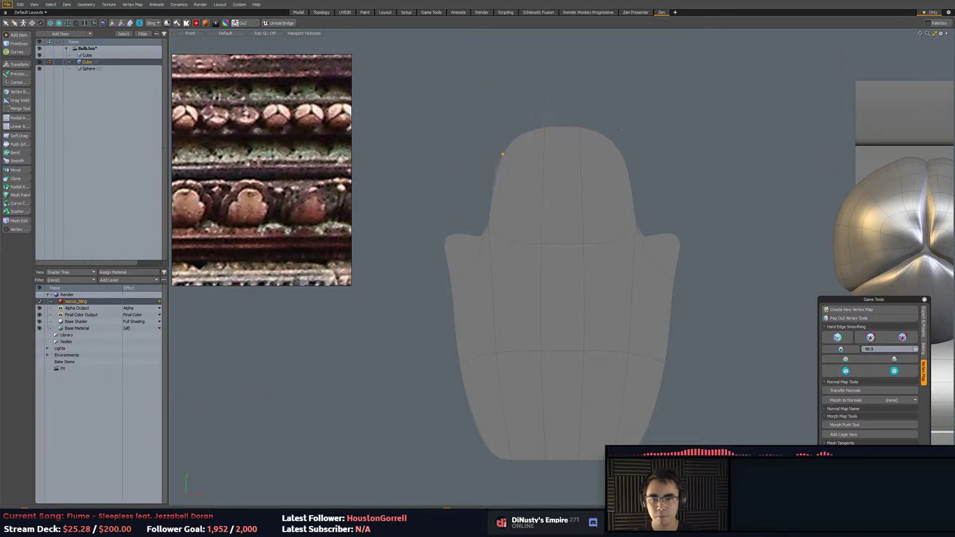
# Scale the head's upper corner vertices to about 114% in X and raise the head's top for a rounder outline.
pyautogui.press('r')
pyautogui.moveTo(599, 139); pyautogui.dragTo(616, 135)
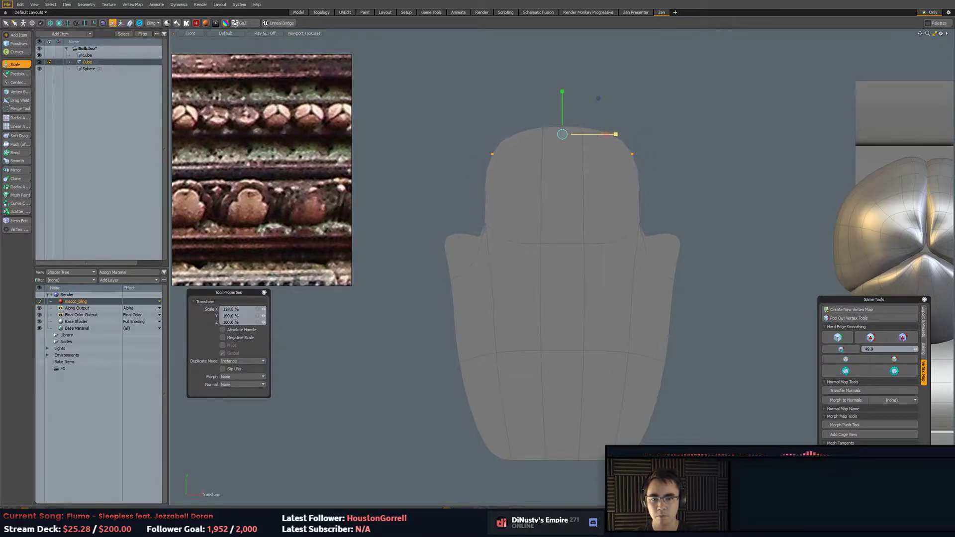
pyautogui.press('w')
pyautogui.moveTo(563, 95)
pyautogui.mouseDown()
pyautogui.moveTo(563, 149)
pyautogui.moveTo(565, 80)
pyautogui.mouseUp()
pyautogui.press('2')
pyautogui.press('c')
pyautogui.press('q')
# Select all petal polygons and Thicken them into a rounded solid.
pyautogui.press('3')
pyautogui.doubleClick(597, 222)
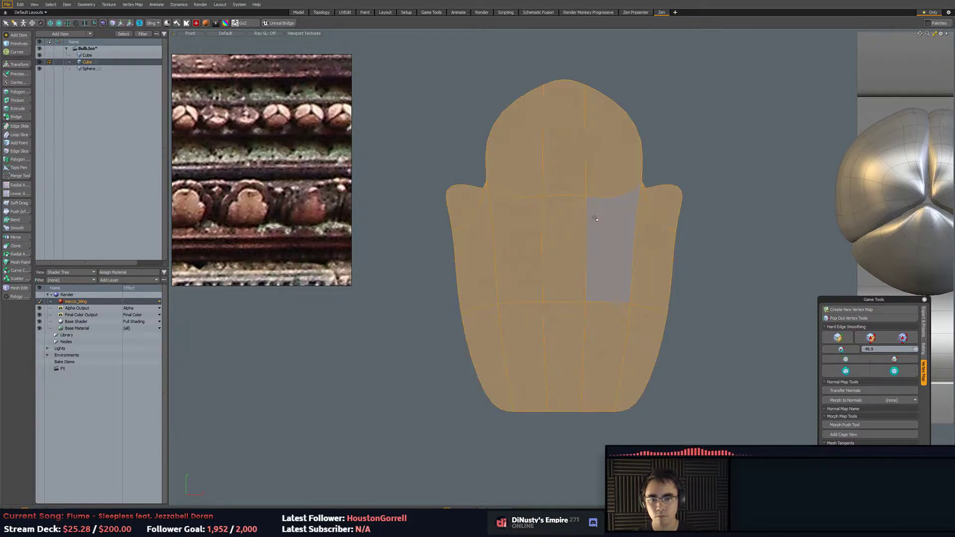
pyautogui.click(17, 101)
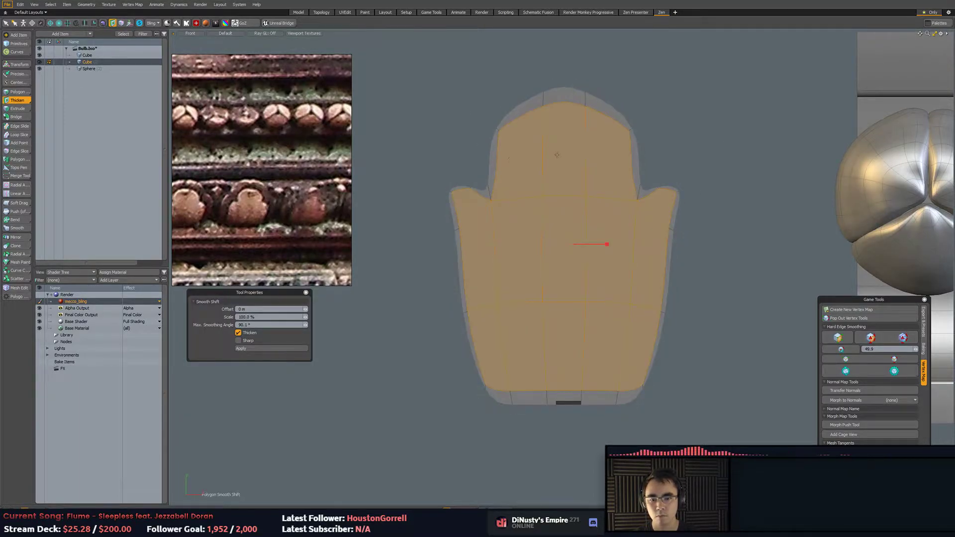
pyautogui.press('KP_Decimal')
pyautogui.keyDown('alt'); pyautogui.moveTo(558, 154); pyautogui.dragTo(639, 199); pyautogui.keyUp('alt')
pyautogui.scroll(-4, 586, 240)
pyautogui.keyDown('alt'); pyautogui.keyDown('shift'); pyautogui.moveTo(586, 239); pyautogui.dragTo(527, 226); pyautogui.keyUp('shift'); pyautogui.keyUp('alt')
pyautogui.moveTo(581, 252)
pyautogui.mouseDown()
pyautogui.moveTo(662, 280)
pyautogui.moveTo(691, 312)
pyautogui.moveTo(715, 309)
pyautogui.moveTo(659, 314)
pyautogui.moveTo(640, 335)
pyautogui.moveTo(597, 318)
pyautogui.moveTo(615, 284)
pyautogui.moveTo(576, 264)
pyautogui.mouseUp()
pyautogui.press('Escape')
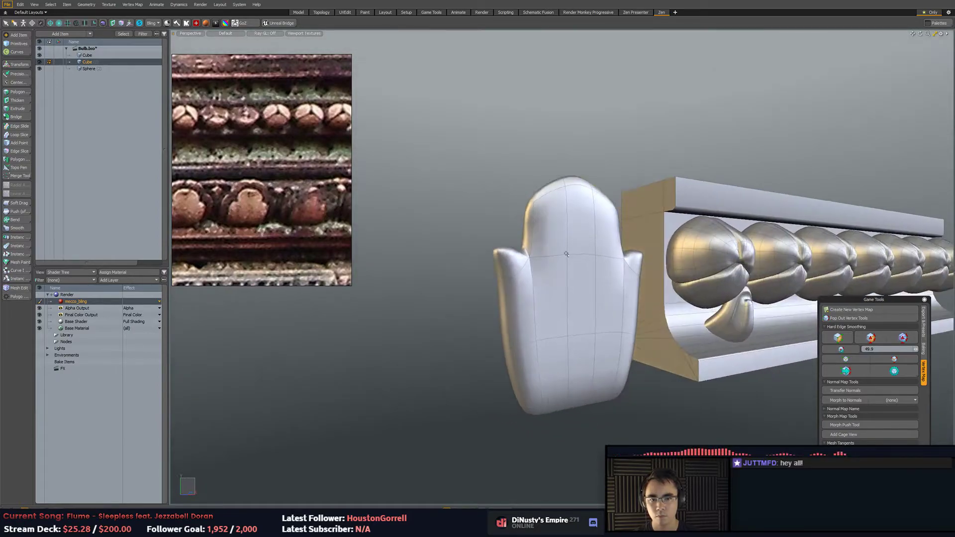
# Try to Loop Slice a horizontal edge loop around the middle of the petal's head.
pyautogui.hotkey('alt', 'c')
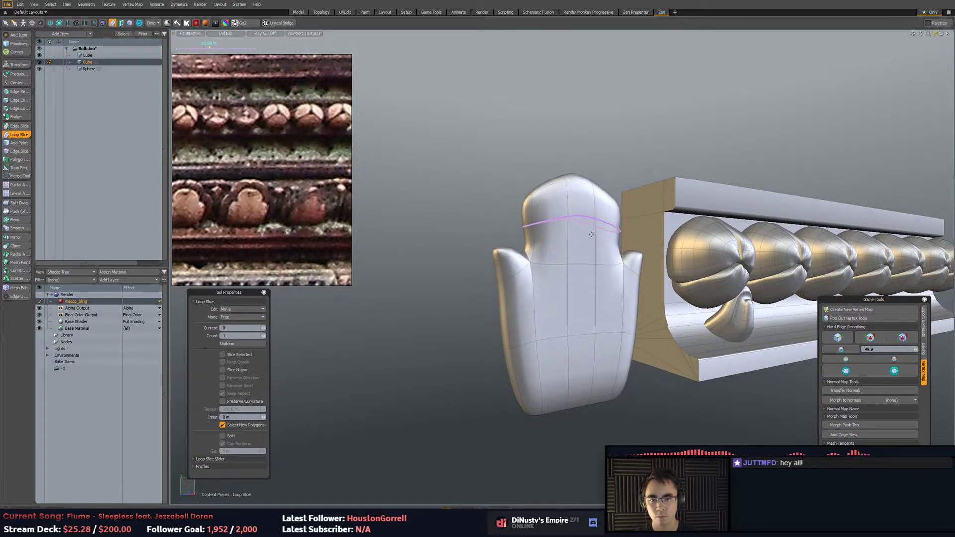
pyautogui.press('space')
pyautogui.moveTo(610, 187)
pyautogui.keyDown('alt'); pyautogui.mouseDown()
pyautogui.moveTo(652, 171)
pyautogui.moveTo(634, 243)
pyautogui.moveTo(658, 258)
pyautogui.mouseUp(); pyautogui.keyUp('alt')
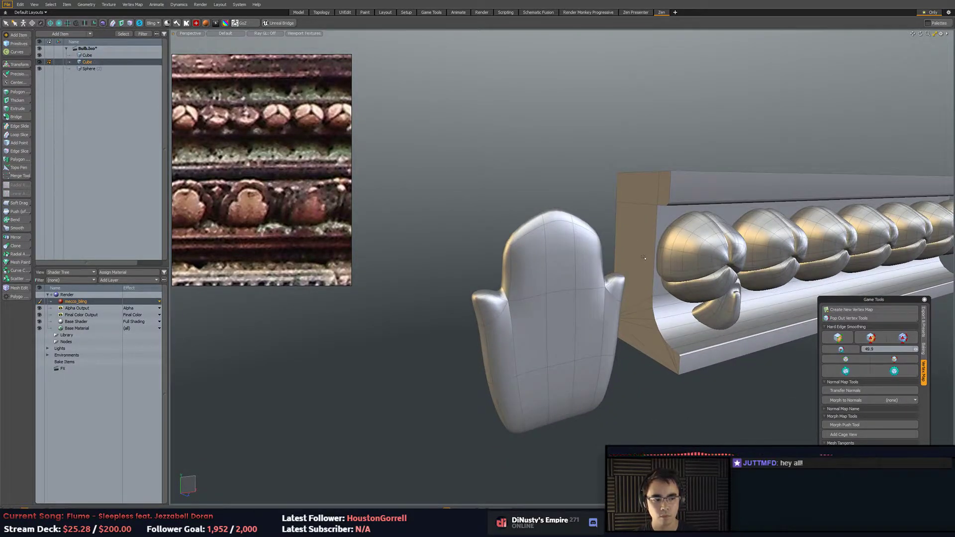
pyautogui.press('2')
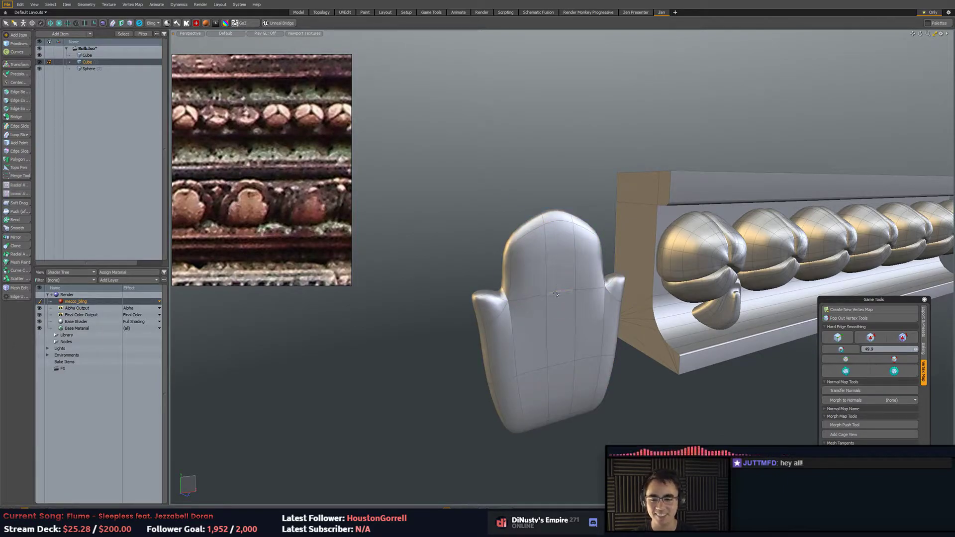
pyautogui.press('3')
pyautogui.doubleClick(568, 336)
pyautogui.hotkey('alt', '2')
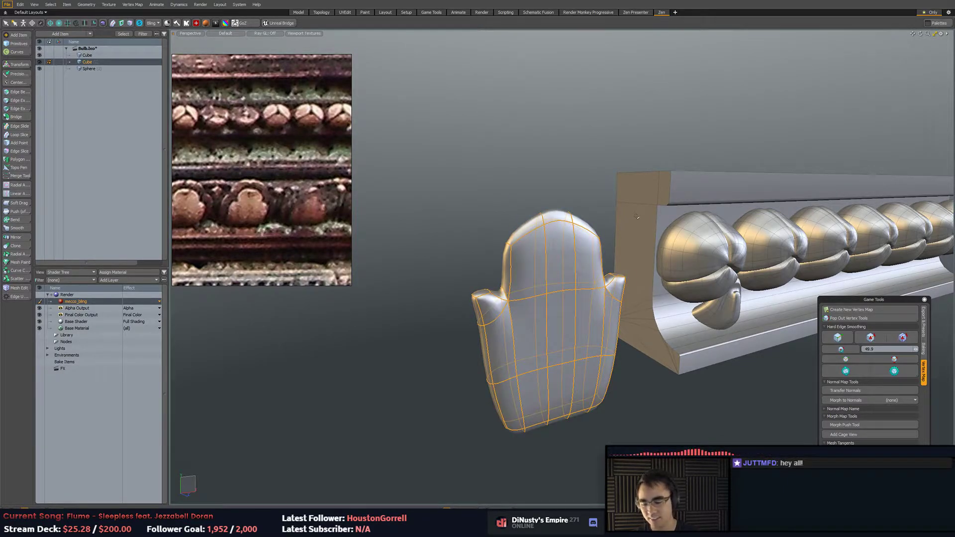
pyautogui.click(618, 173)
# Move the whole thickened petal 2.2 m along Z, away from the moulding.
pyautogui.keyDown('alt'); pyautogui.moveTo(565, 225); pyautogui.dragTo(734, 245); pyautogui.keyUp('alt')
pyautogui.press('3')
pyautogui.doubleClick(502, 297)
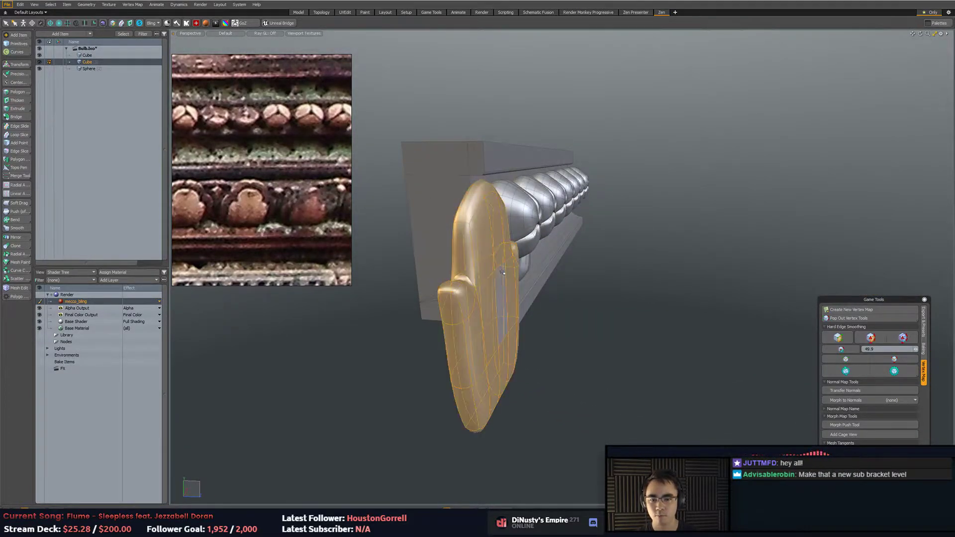
pyautogui.press('w')
pyautogui.moveTo(510, 301); pyautogui.dragTo(763, 317)
pyautogui.keyDown('alt'); pyautogui.moveTo(609, 235); pyautogui.dragTo(572, 224); pyautogui.keyUp('alt')
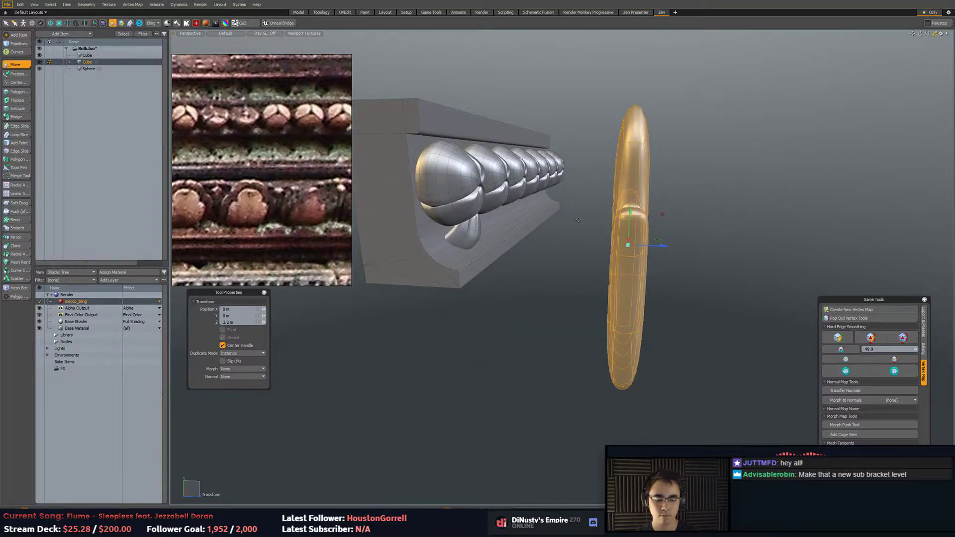
# Show the petal's side profile in the Right view.
pyautogui.press('KP_1')
pyautogui.press('KP_2')
pyautogui.press('KP_3')
pyautogui.keyDown('alt'); pyautogui.moveTo(417, 59); pyautogui.dragTo(388, 90); pyautogui.keyUp('alt')
pyautogui.scroll(-1, 595, 192)
pyautogui.keyDown('alt'); pyautogui.moveTo(595, 192); pyautogui.dragTo(646, 191); pyautogui.keyUp('alt')
pyautogui.scroll(2, 584, 201)
pyautogui.keyDown('alt'); pyautogui.moveTo(610, 241); pyautogui.dragTo(630, 252); pyautogui.keyUp('alt')
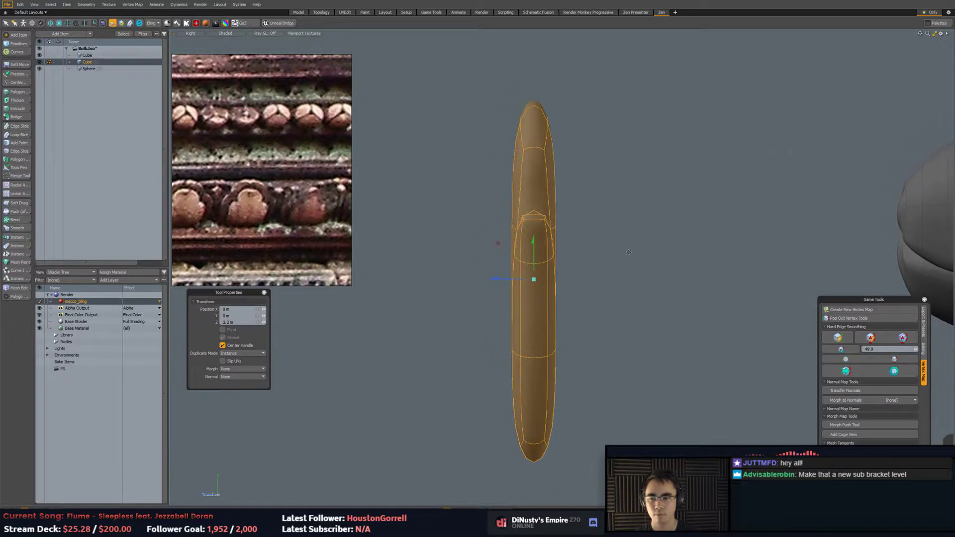
# Try to move the petal's top vertices in the side view.
pyautogui.press('1')
pyautogui.moveTo(491, 73); pyautogui.dragTo(604, 140, button='right')
pyautogui.press('w')
pyautogui.moveTo(499, 79); pyautogui.dragTo(497, 119)
pyautogui.hotkey('ctrl', 'z')
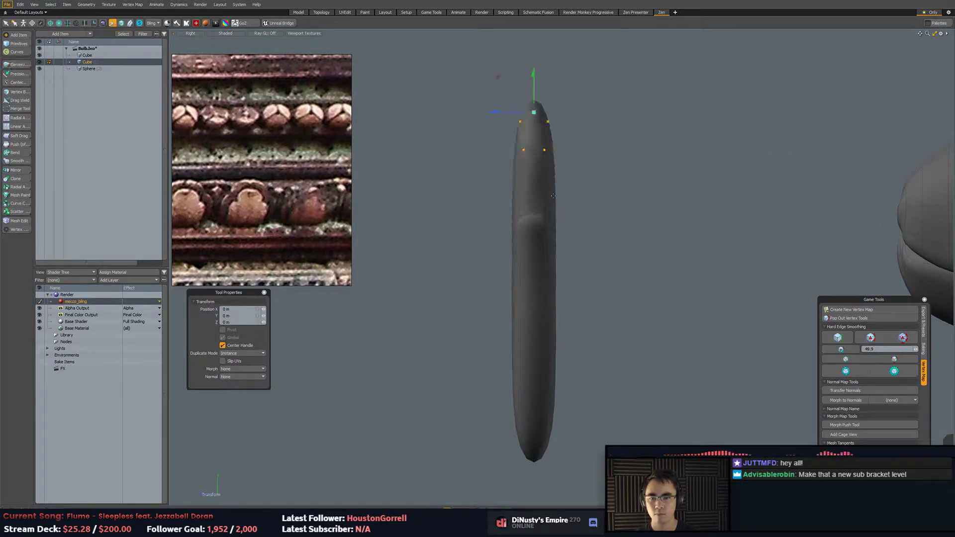
# Move the vertices around the head's base and side tips forward in the side view to bow the profile.
pyautogui.press('space')
pyautogui.moveTo(503, 179); pyautogui.dragTo(499, 189, button='right')
pyautogui.press('w')
pyautogui.moveTo(498, 198); pyautogui.dragTo(495, 297)
pyautogui.press('space')
pyautogui.moveTo(598, 384); pyautogui.dragTo(594, 355, button='right')
pyautogui.press('w')
pyautogui.press('space')
# Rotate and move the bottom end vertices backward and up to curl the petal's lower end.
pyautogui.moveTo(510, 392)
pyautogui.mouseDown(button='right')
pyautogui.moveTo(593, 463)
pyautogui.moveTo(590, 440)
pyautogui.mouseUp(button='right')
pyautogui.press('w')
pyautogui.press('space')
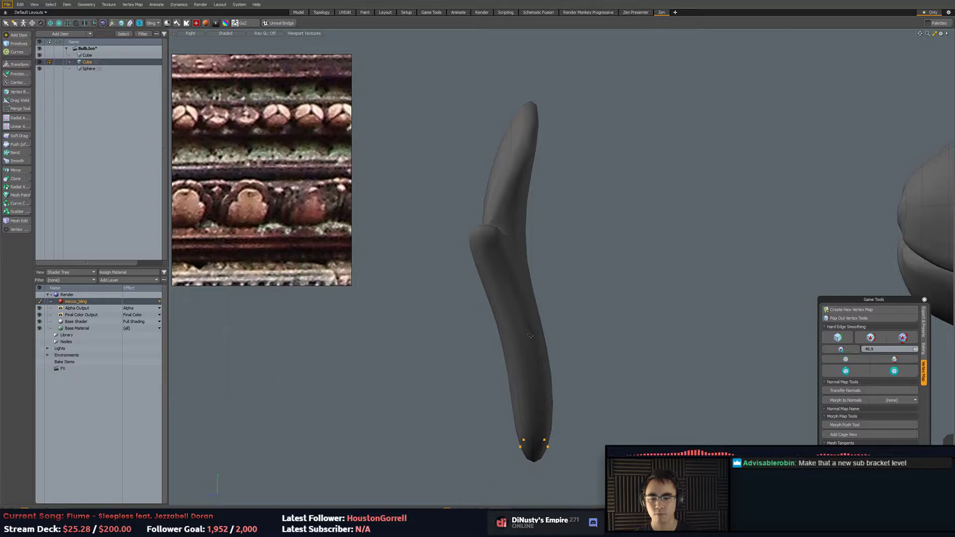
pyautogui.press('e')
pyautogui.moveTo(516, 293); pyautogui.dragTo(513, 336)
pyautogui.press('w')
pyautogui.press('space')
# Loop Slice an edge loop around the base of the head and shift the nearby geometry to even out the curve.
pyautogui.press('2')
pyautogui.hotkey('alt', 'c')
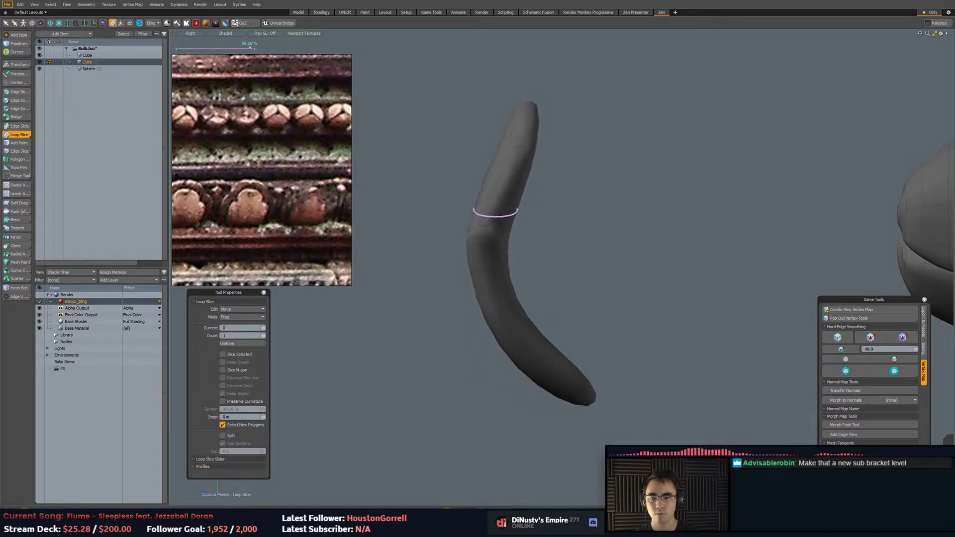
pyautogui.press('w')
pyautogui.moveTo(464, 169); pyautogui.dragTo(447, 159)
pyautogui.press('space')
pyautogui.press('1')
pyautogui.press('w')
pyautogui.moveTo(447, 210); pyautogui.dragTo(443, 216)
pyautogui.press('space')
pyautogui.click(443, 216)
# Examine the curved petal in the Top view and in perspective.
pyautogui.keyDown('alt'); pyautogui.moveTo(597, 179); pyautogui.dragTo(610, 228, button='middle'); pyautogui.keyUp('alt')
pyautogui.press('KP_2')
pyautogui.press('KP_3')
pyautogui.press('KP_Decimal')
pyautogui.press('KP_2')
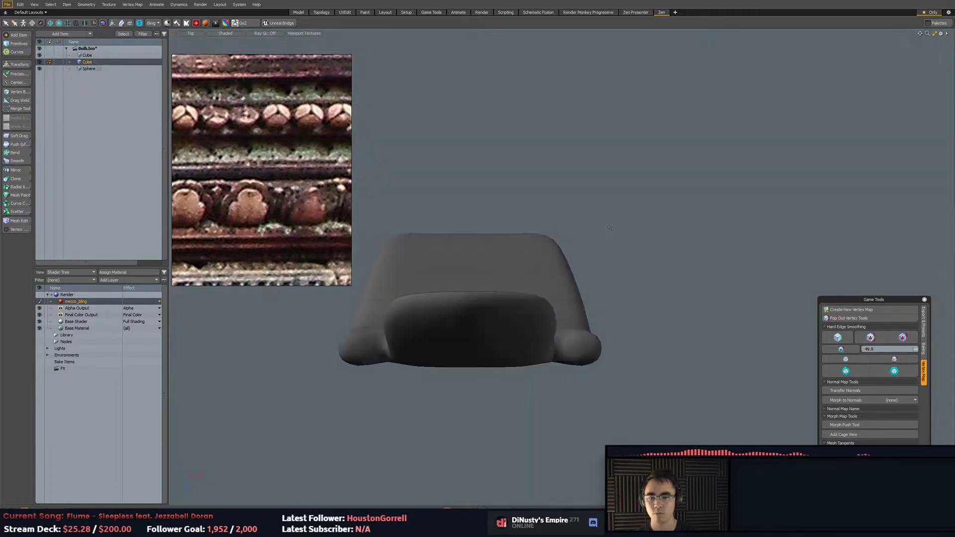
pyautogui.press('0')
pyautogui.keyDown('alt'); pyautogui.moveTo(604, 222); pyautogui.dragTo(544, 249); pyautogui.keyUp('alt')
# Bevel the two inner vertical edge loops of the petal into narrow polygon strips.
pyautogui.press('2')
pyautogui.doubleClick(543, 249)
pyautogui.moveTo(572, 117)
pyautogui.keyDown('alt'); pyautogui.mouseDown()
pyautogui.moveTo(503, 131)
pyautogui.moveTo(580, 116)
pyautogui.mouseUp(); pyautogui.keyUp('alt')
pyautogui.doubleClick(585, 177)
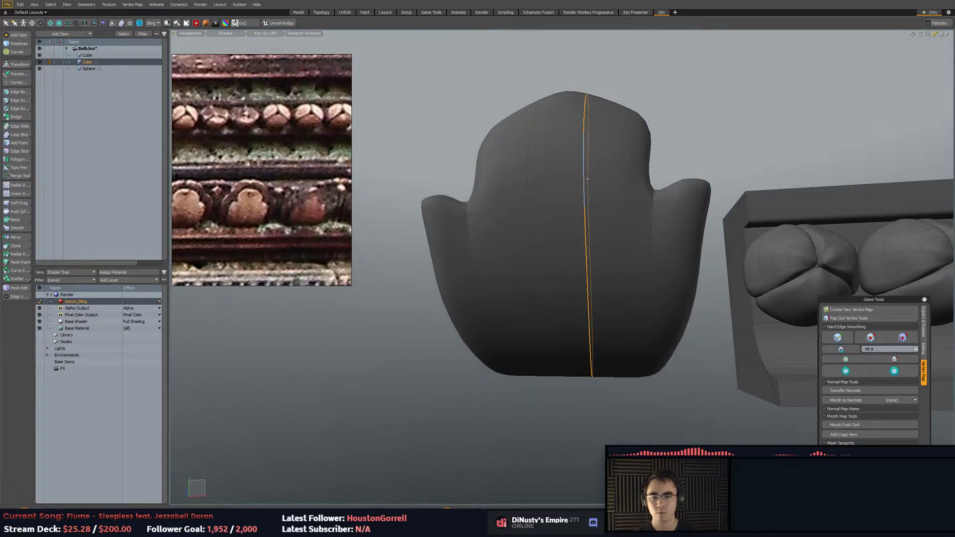
pyautogui.keyDown('ctrl'); pyautogui.moveTo(482, 227); pyautogui.dragTo(572, 82, button='right'); pyautogui.keyUp('ctrl')
pyautogui.press('b')
pyautogui.moveTo(587, 135); pyautogui.dragTo(639, 127)
pyautogui.keyDown('alt'); pyautogui.moveTo(639, 124); pyautogui.dragTo(661, 129); pyautogui.keyUp('alt')
pyautogui.press('q')
# Try to move the two inner vertical polygon strips running down the petal.
pyautogui.press('3')
pyautogui.keyDown('alt'); pyautogui.moveTo(552, 304); pyautogui.dragTo(554, 265); pyautogui.keyUp('alt')
pyautogui.click(536, 269)
pyautogui.keyDown('shift'); pyautogui.click(595, 299); pyautogui.keyUp('shift')
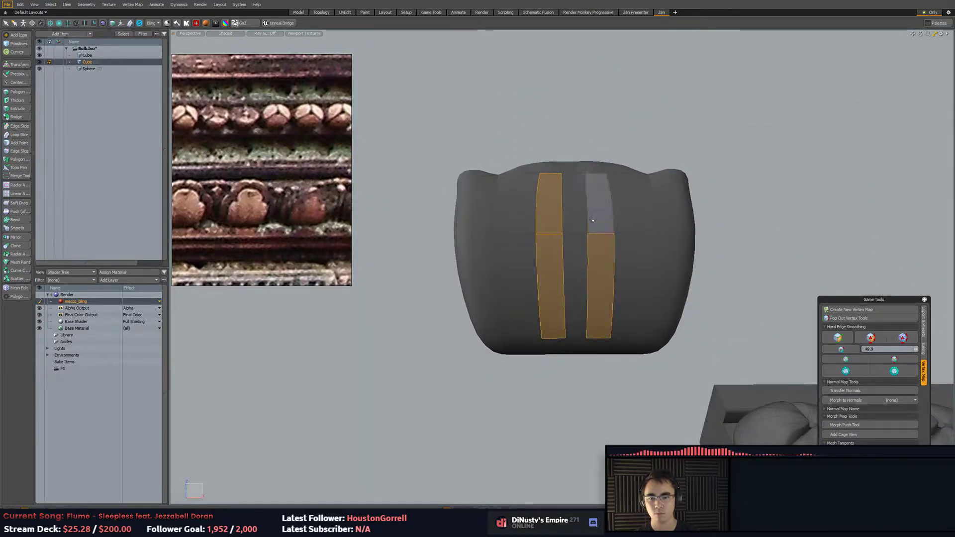
pyautogui.keyDown('shift'); pyautogui.click(595, 219); pyautogui.keyUp('shift')
pyautogui.keyDown('alt'); pyautogui.moveTo(593, 214); pyautogui.dragTo(581, 247); pyautogui.keyUp('alt')
pyautogui.keyDown('shift'); pyautogui.click(554, 293); pyautogui.keyUp('shift')
pyautogui.keyDown('shift'); pyautogui.click(602, 292); pyautogui.keyUp('shift')
pyautogui.press('w')
pyautogui.keyDown('alt'); pyautogui.moveTo(601, 292); pyautogui.dragTo(646, 273); pyautogui.keyUp('alt')
pyautogui.hotkey('ctrl', 'z')
# Try to collapse one inner polygon strip by scaling it to 0% along X.
pyautogui.press('r')
pyautogui.press('space')
pyautogui.moveTo(536, 215); pyautogui.dragTo(540, 324)
pyautogui.keyDown('shift'); pyautogui.click(533, 261); pyautogui.keyUp('shift')
pyautogui.press('r')
pyautogui.moveTo(571, 269); pyautogui.dragTo(526, 262)
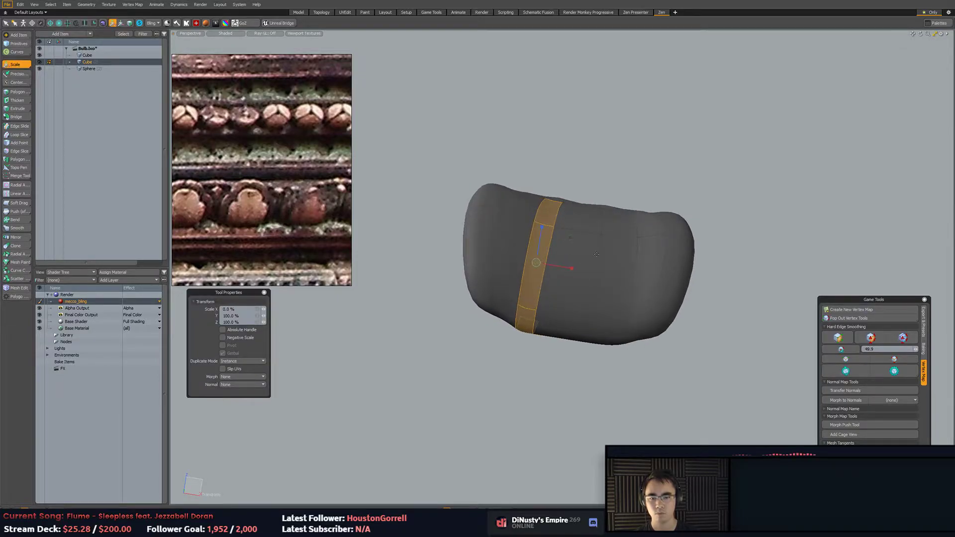
pyautogui.hotkey('ctrl', 'z')
# Remove the extra inner vertices across the petal's body.
pyautogui.press('space')
pyautogui.press('5')
pyautogui.keyDown('alt'); pyautogui.moveTo(614, 170); pyautogui.dragTo(610, 325); pyautogui.keyUp('alt')
pyautogui.press('space')
pyautogui.press('space')
pyautogui.press('space')
pyautogui.press('space')
pyautogui.press('space')
pyautogui.press('space')
pyautogui.press('space')
pyautogui.press('space')
pyautogui.press('space')
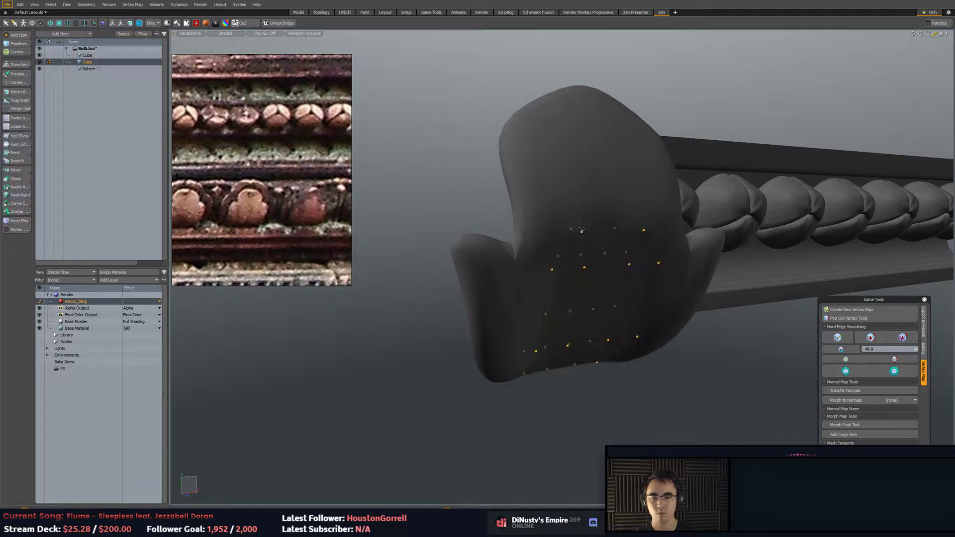
pyautogui.press('1')
pyautogui.keyDown('alt'); pyautogui.moveTo(617, 194); pyautogui.dragTo(561, 224); pyautogui.keyUp('alt')
pyautogui.press('BackSpace')
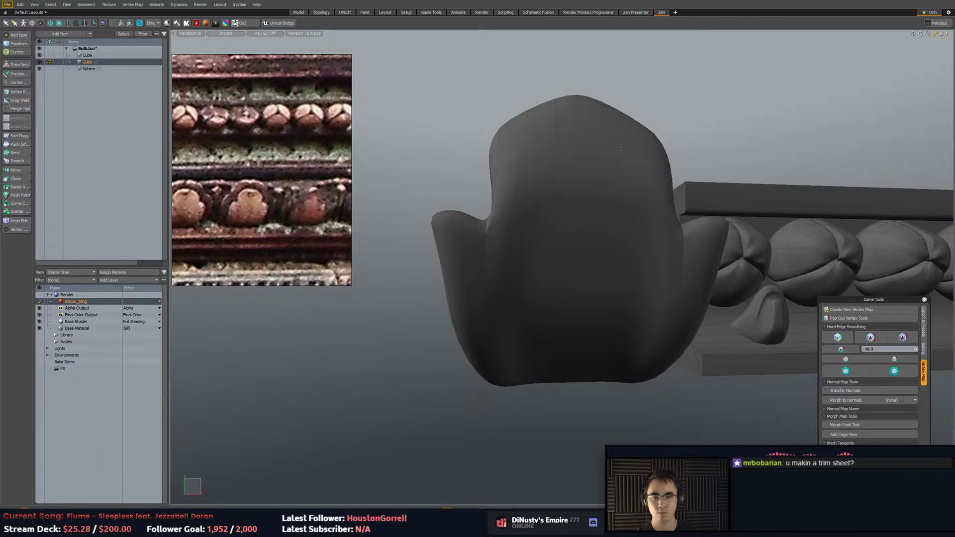
# Loop Slice a vertical edge loop through the petal's centre and move it in depth to shape the middle.
pyautogui.press('2')
pyautogui.press('3')
pyautogui.keyDown('alt'); pyautogui.moveTo(593, 196); pyautogui.dragTo(649, 170); pyautogui.keyUp('alt')
pyautogui.click(599, 198)
pyautogui.press('2')
pyautogui.click(577, 236)
pyautogui.hotkey('alt', 'c')
pyautogui.press('w')
pyautogui.moveTo(586, 206)
pyautogui.mouseDown()
pyautogui.moveTo(600, 219)
pyautogui.moveTo(528, 221)
pyautogui.moveTo(670, 214)
pyautogui.moveTo(604, 216)
pyautogui.mouseUp()
pyautogui.press('q')
# Loop Slice another edge loop through the petal's body beside the centre.
pyautogui.click(549, 223)
pyautogui.hotkey('alt', 'c')
pyautogui.press('q')
pyautogui.press('Escape')
# Select the centre geometry at the top of the head and move it upward into a peak.
pyautogui.press('1')
pyautogui.moveTo(578, 136); pyautogui.dragTo(553, 174, button='middle')
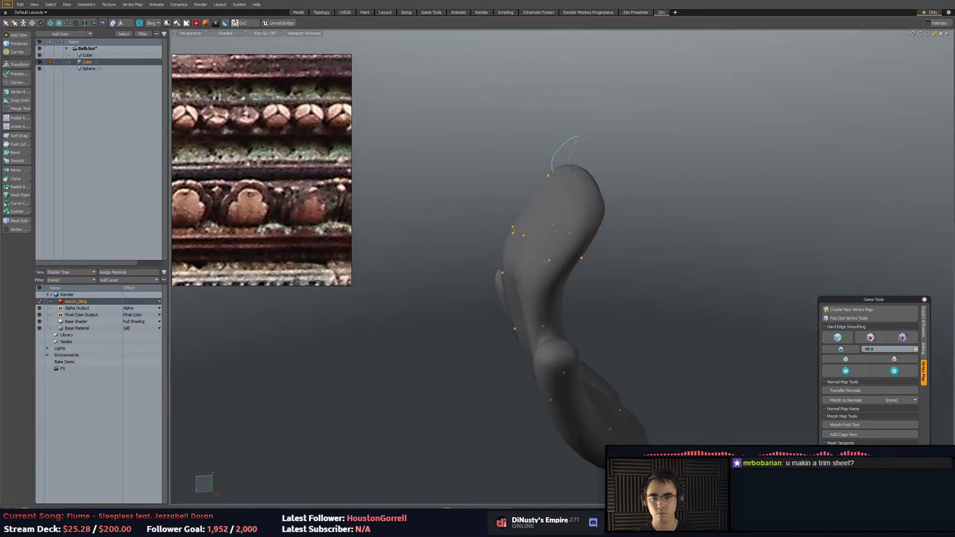
pyautogui.keyDown('alt'); pyautogui.moveTo(554, 173); pyautogui.dragTo(651, 175); pyautogui.keyUp('alt')
pyautogui.moveTo(648, 181); pyautogui.dragTo(642, 159, button='middle')
pyautogui.keyDown('alt'); pyautogui.moveTo(640, 167); pyautogui.dragTo(692, 169); pyautogui.keyUp('alt')
pyautogui.press('2')
pyautogui.moveTo(569, 149)
pyautogui.mouseDown(button='middle')
pyautogui.moveTo(560, 190)
pyautogui.moveTo(581, 172)
pyautogui.mouseUp(button='middle')
pyautogui.moveTo(592, 170)
pyautogui.keyDown('alt'); pyautogui.mouseDown()
pyautogui.moveTo(541, 167)
pyautogui.moveTo(603, 139)
pyautogui.mouseUp(); pyautogui.keyUp('alt')
pyautogui.press('w')
# Select the vertices around the head's peak and move them to reshape the tip.
pyautogui.press('1')
pyautogui.moveTo(567, 109); pyautogui.dragTo(628, 135, button='right')
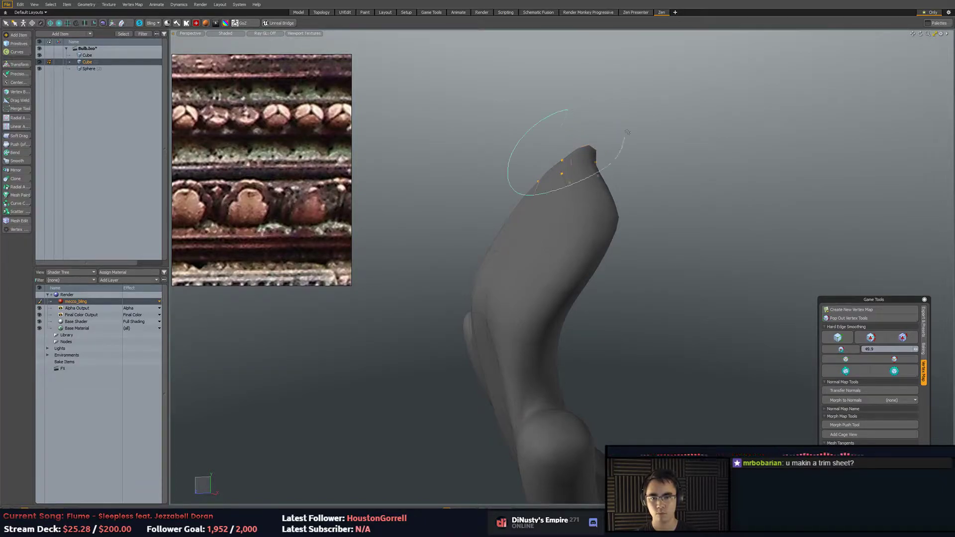
pyautogui.moveTo(553, 119); pyautogui.dragTo(630, 144, button='right')
pyautogui.press('w')
pyautogui.keyDown('alt'); pyautogui.moveTo(648, 144); pyautogui.dragTo(571, 107); pyautogui.keyUp('alt')
pyautogui.moveTo(588, 139); pyautogui.dragTo(469, 206)
pyautogui.moveTo(436, 174)
pyautogui.mouseDown()
pyautogui.moveTo(452, 149)
pyautogui.moveTo(478, 204)
pyautogui.moveTo(536, 224)
pyautogui.moveTo(558, 220)
pyautogui.mouseUp()
# Select all polygons on one broad face of the petal, including both side tips, and move them in depth.
pyautogui.press('3')
pyautogui.moveTo(546, 263)
pyautogui.keyDown('alt'); pyautogui.mouseDown()
pyautogui.moveTo(539, 213)
pyautogui.moveTo(602, 294)
pyautogui.moveTo(538, 271)
pyautogui.moveTo(570, 319)
pyautogui.moveTo(461, 348)
pyautogui.moveTo(454, 270)
pyautogui.mouseUp(); pyautogui.keyUp('alt')
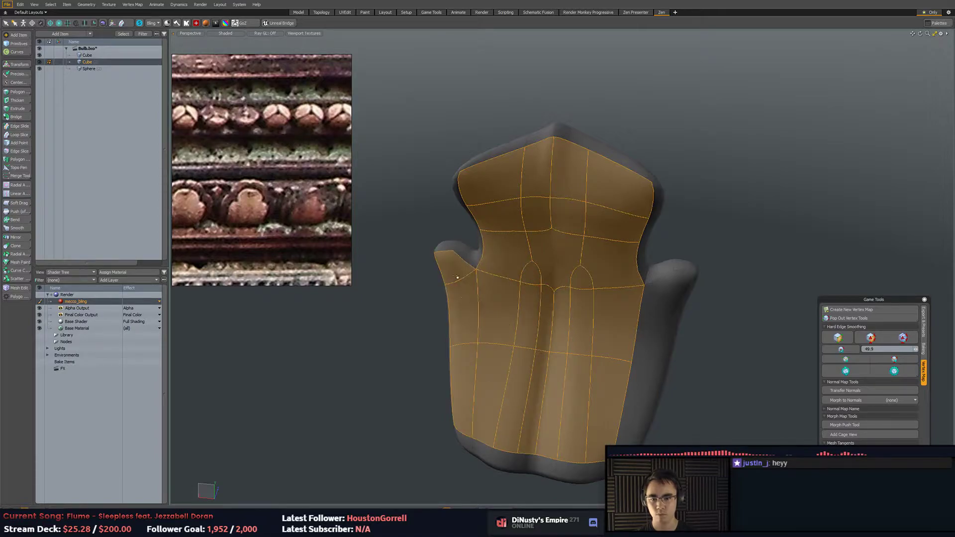
pyautogui.moveTo(481, 437); pyautogui.dragTo(524, 460)
pyautogui.moveTo(600, 468)
pyautogui.mouseDown()
pyautogui.moveTo(673, 277)
pyautogui.moveTo(715, 277)
pyautogui.mouseUp()
pyautogui.press('w')
pyautogui.keyDown('alt'); pyautogui.moveTo(513, 294); pyautogui.dragTo(483, 304); pyautogui.keyUp('alt')
pyautogui.hotkey('alt', 'z')
pyautogui.press('q')
# Scale the vertices on the petal's two outer side edges outward, using the Selection action center.
pyautogui.click(649, 283)
pyautogui.click(617, 304)
pyautogui.press('1')
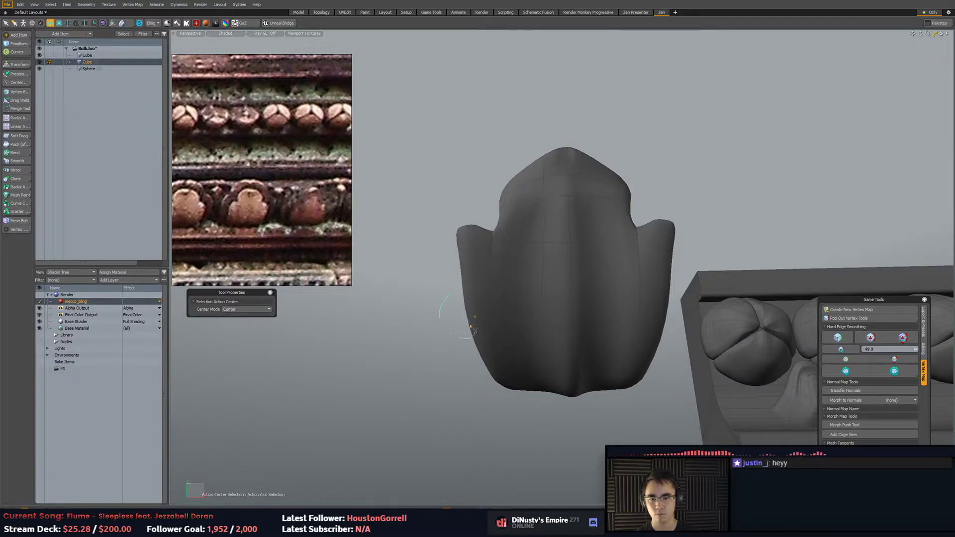
pyautogui.keyDown('alt'); pyautogui.moveTo(647, 343); pyautogui.dragTo(655, 311); pyautogui.keyUp('alt')
pyautogui.press('r')
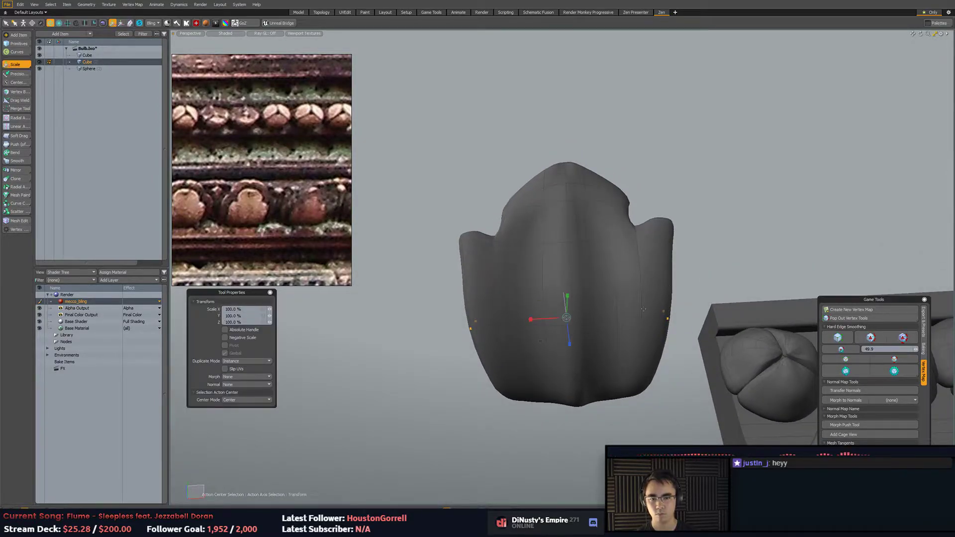
pyautogui.moveTo(543, 322)
pyautogui.mouseDown()
pyautogui.moveTo(503, 320)
pyautogui.moveTo(531, 319)
pyautogui.mouseUp()
pyautogui.keyDown('alt'); pyautogui.moveTo(573, 304); pyautogui.dragTo(575, 326); pyautogui.keyUp('alt')
pyautogui.press('q')
# Scale the outer vertices of both side lobes to 114.5% along X to round them.
pyautogui.moveTo(669, 233); pyautogui.dragTo(684, 237, button='middle')
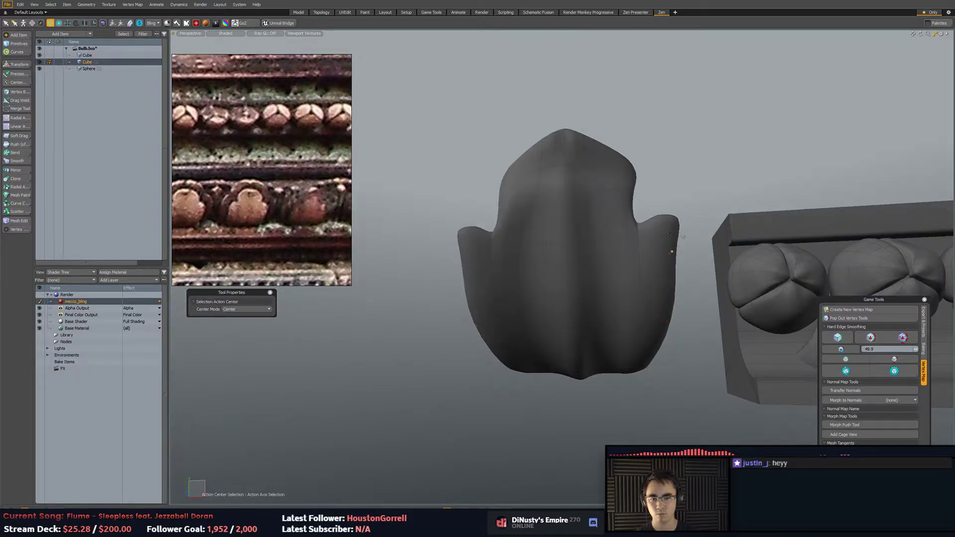
pyautogui.press('w')
pyautogui.keyDown('alt'); pyautogui.moveTo(476, 249); pyautogui.dragTo(605, 297); pyautogui.keyUp('alt')
pyautogui.press('space')
pyautogui.press('w')
pyautogui.press('r')
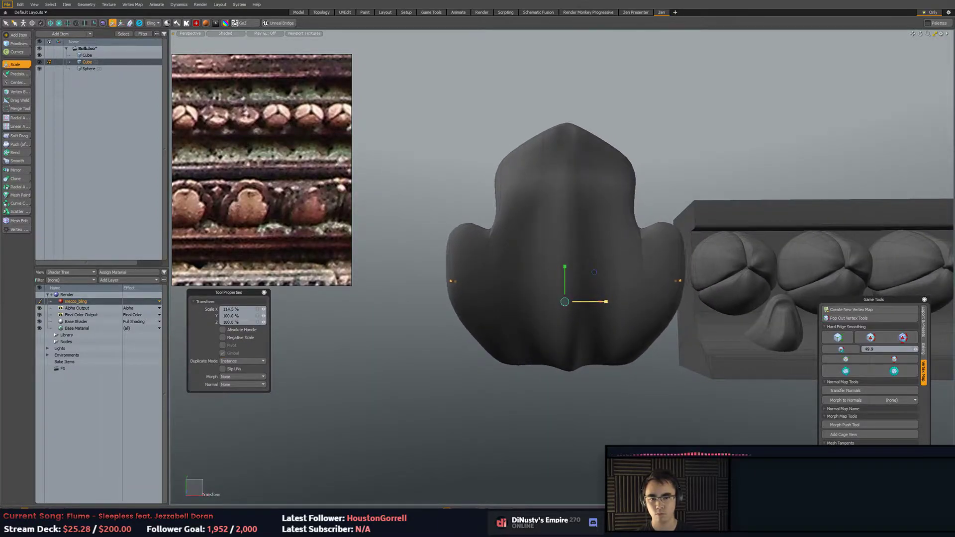
pyautogui.keyDown('alt'); pyautogui.keyDown('shift'); pyautogui.moveTo(578, 222); pyautogui.dragTo(586, 259); pyautogui.keyUp('shift'); pyautogui.keyUp('alt')
pyautogui.press('q')
# Move the centre vertices at the top of the head down and outward along Z to curl the tip.
pyautogui.moveTo(569, 147); pyautogui.dragTo(584, 143, button='middle')
pyautogui.press('w')
pyautogui.moveTo(577, 132); pyautogui.dragTo(504, 182)
pyautogui.scroll(3, 537, 170)
pyautogui.press('q')
pyautogui.press('w')
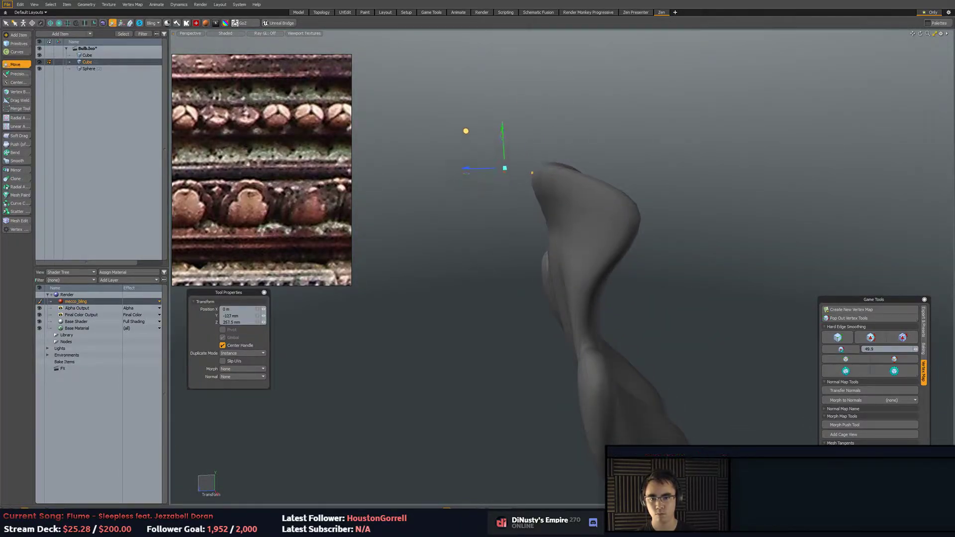
pyautogui.press('q')
# Examine the curled petal from the side and the front without a component selection.
pyautogui.press('5')
pyautogui.scroll(-1, 596, 141)
pyautogui.keyDown('alt'); pyautogui.moveTo(596, 141); pyautogui.dragTo(460, 227); pyautogui.keyUp('alt')
pyautogui.press('space')
pyautogui.press('space')
pyautogui.doubleClick(529, 243)
pyautogui.keyDown('alt'); pyautogui.keyDown('shift'); pyautogui.moveTo(461, 226); pyautogui.dragTo(553, 243); pyautogui.keyUp('shift'); pyautogui.keyUp('alt')
# Select the vertices on both side edges of the head and adjust their position and width.
pyautogui.press('1')
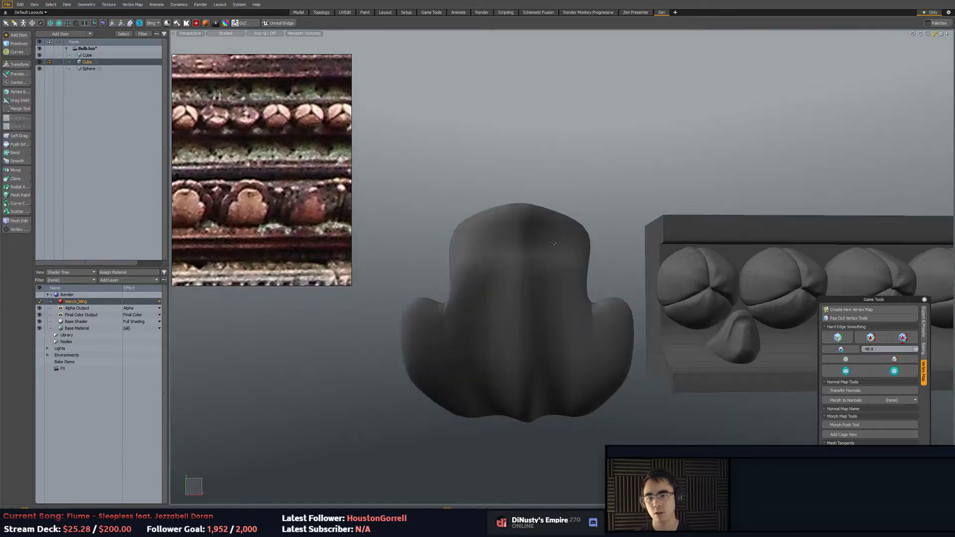
pyautogui.moveTo(574, 240); pyautogui.dragTo(597, 264, button='middle')
pyautogui.press('w')
pyautogui.keyDown('alt'); pyautogui.keyDown('shift'); pyautogui.moveTo(597, 261); pyautogui.dragTo(627, 264); pyautogui.keyUp('shift'); pyautogui.keyUp('alt')
pyautogui.press('q')
pyautogui.moveTo(478, 192)
pyautogui.keyDown('shift'); pyautogui.mouseDown(button='middle')
pyautogui.moveTo(470, 267)
pyautogui.moveTo(490, 264)
pyautogui.mouseUp(button='middle'); pyautogui.keyUp('shift')
pyautogui.press('w')
pyautogui.keyDown('alt'); pyautogui.moveTo(546, 255); pyautogui.dragTo(582, 245); pyautogui.keyUp('alt')
pyautogui.press('r')
pyautogui.press('space')
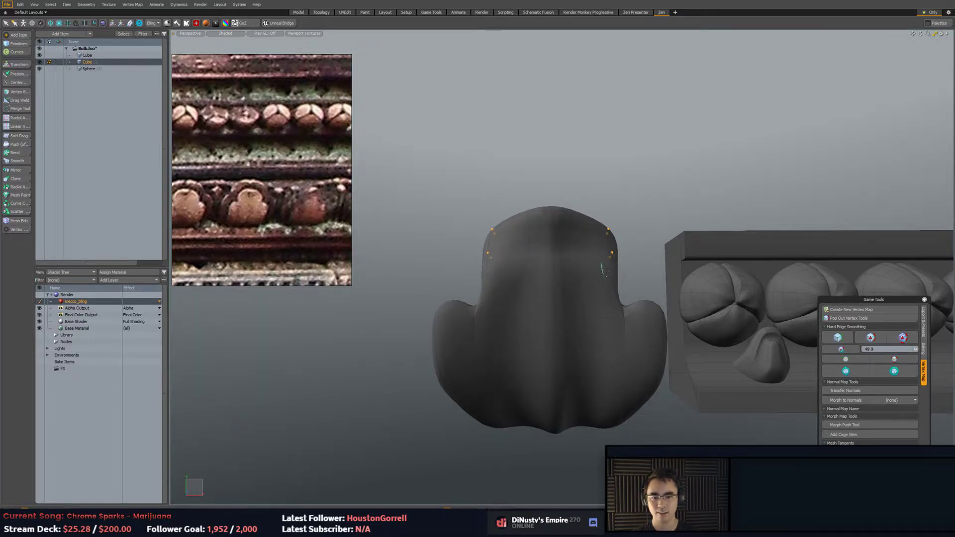
# Scale the neck vertices inward along X to pinch the petal below the head.
pyautogui.press('r')
pyautogui.moveTo(582, 274); pyautogui.dragTo(572, 274)
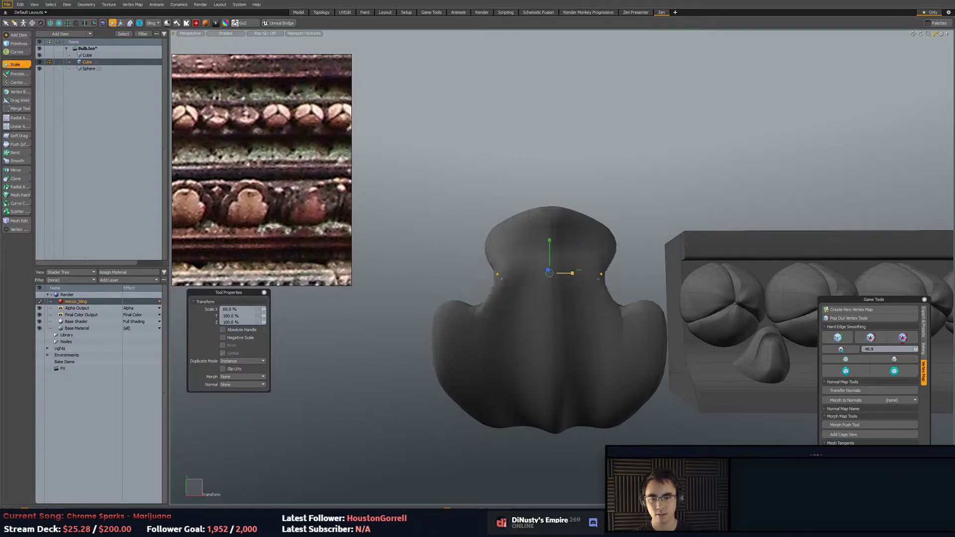
pyautogui.press('space')
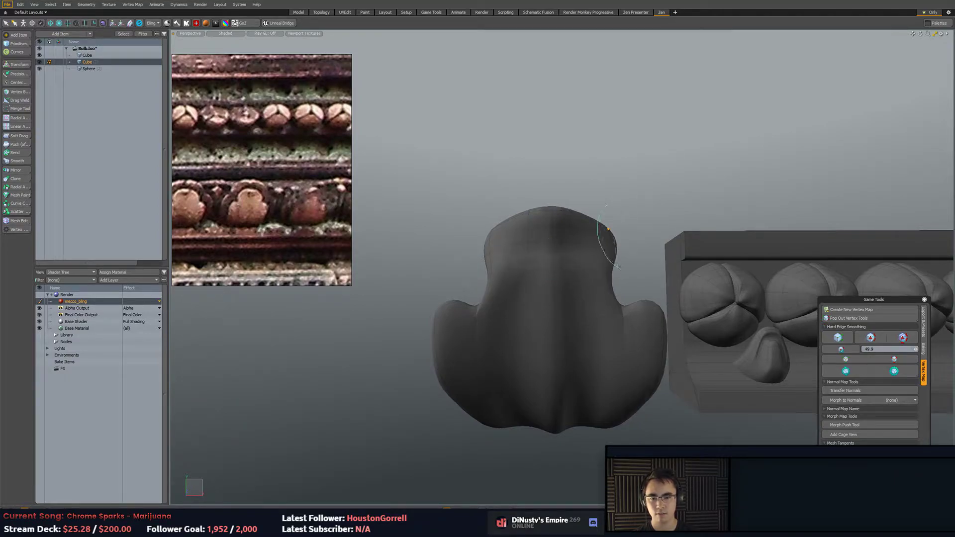
# Scale the vertices on both sides of the head slightly outward along X.
pyautogui.keyDown('shift'); pyautogui.moveTo(488, 263); pyautogui.dragTo(498, 229, button='right'); pyautogui.keyUp('shift')
pyautogui.press('r')
pyautogui.moveTo(582, 246); pyautogui.dragTo(583, 245)
pyautogui.press('space')
# Spread the two pairs of vertices near the head's top apart along X and lower them slightly.
pyautogui.press('r')
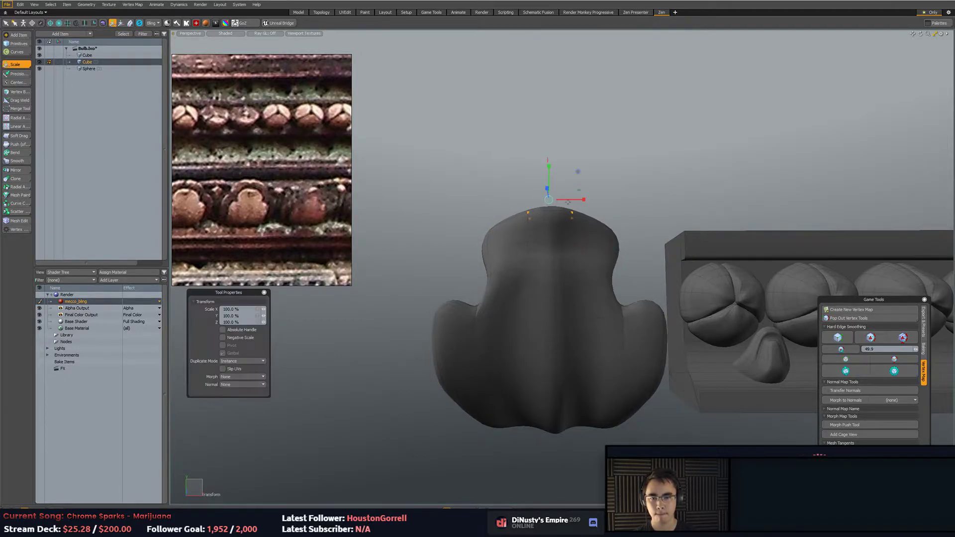
pyautogui.press('w')
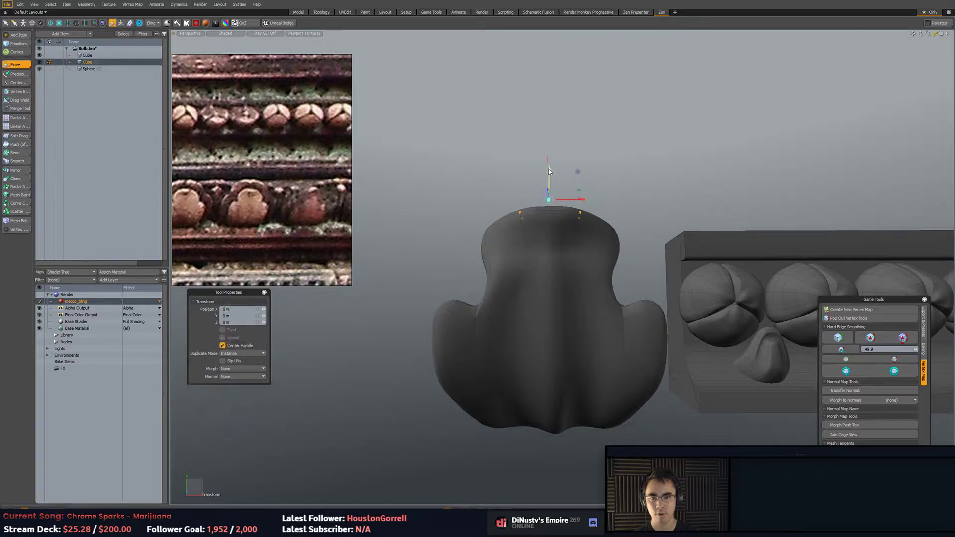
pyautogui.moveTo(551, 174)
pyautogui.mouseDown()
pyautogui.moveTo(551, 149)
pyautogui.moveTo(550, 189)
pyautogui.moveTo(550, 158)
pyautogui.moveTo(550, 176)
pyautogui.mouseUp()
pyautogui.keyDown('alt'); pyautogui.moveTo(550, 176); pyautogui.dragTo(670, 291); pyautogui.keyUp('alt')
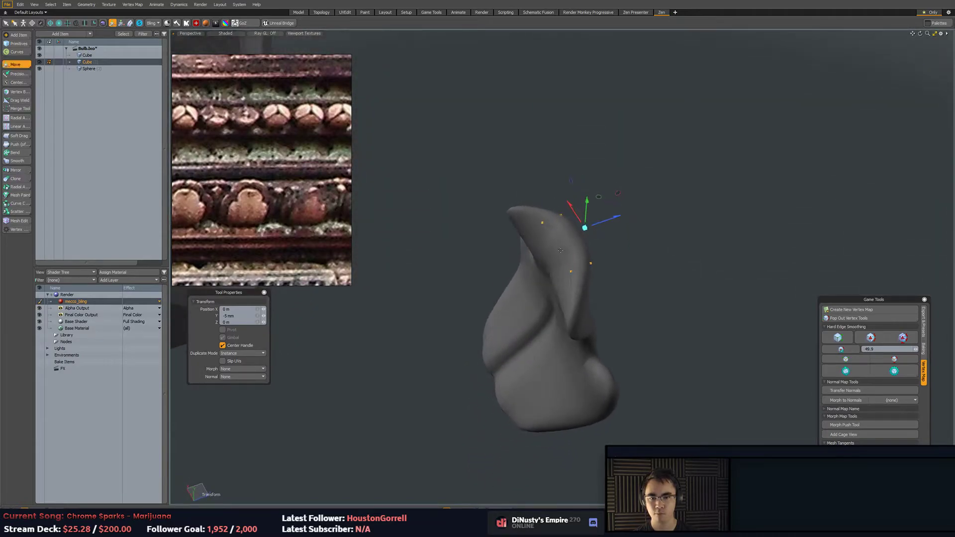
# Select the horizontal edge loop around the petal's body and move it along Z.
pyautogui.press('2')
pyautogui.doubleClick(565, 241)
pyautogui.keyDown('alt'); pyautogui.moveTo(565, 244); pyautogui.dragTo(561, 286); pyautogui.keyUp('alt')
pyautogui.press('r')
pyautogui.press('w')
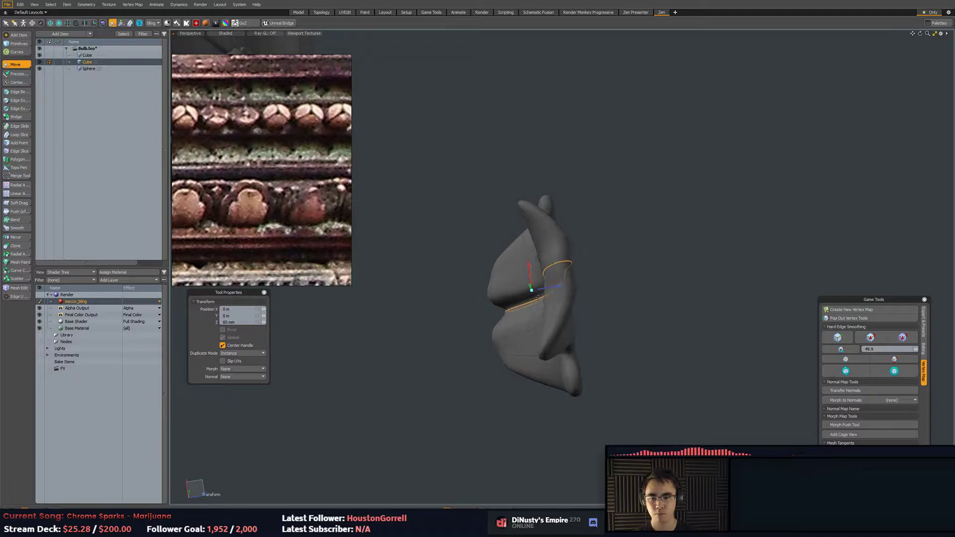
# Try to rotate the horizontal edge loop around the petal's body.
pyautogui.press('e')
pyautogui.press('x')
pyautogui.keyDown('alt'); pyautogui.moveTo(501, 317); pyautogui.dragTo(474, 356); pyautogui.keyUp('alt')
pyautogui.click(514, 343)
pyautogui.click(509, 337)
pyautogui.click(481, 345)
pyautogui.hotkey('ctrl', 'z')
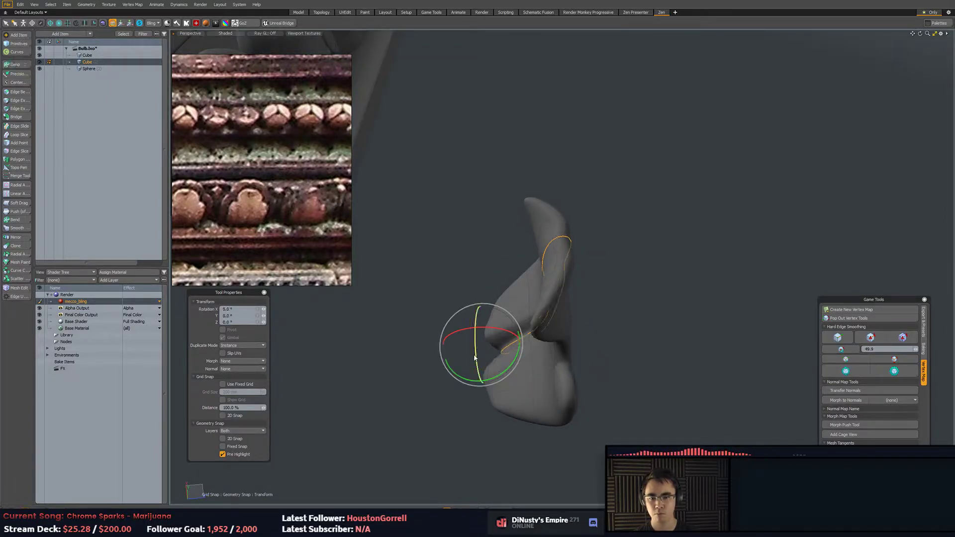
# Toggle snapping and rotate the horizontal edge loop to tilt it along the petal's curve.
pyautogui.click(502, 351)
pyautogui.press('x')
pyautogui.click(503, 350)
pyautogui.moveTo(479, 347)
pyautogui.keyDown('alt'); pyautogui.mouseDown()
pyautogui.moveTo(500, 356)
pyautogui.moveTo(486, 347)
pyautogui.moveTo(499, 345)
pyautogui.moveTo(356, 308)
pyautogui.moveTo(288, 279)
pyautogui.moveTo(437, 295)
pyautogui.moveTo(493, 278)
pyautogui.mouseUp(); pyautogui.keyUp('alt')
pyautogui.press('x')
pyautogui.press('q')
# Select the vertices on both side edges of the petal and move them to refine its profile.
pyautogui.press('1')
pyautogui.moveTo(599, 192)
pyautogui.mouseDown(button='right')
pyautogui.moveTo(656, 239)
pyautogui.moveTo(642, 199)
pyautogui.mouseUp(button='right')
pyautogui.keyDown('alt'); pyautogui.moveTo(607, 209); pyautogui.dragTo(492, 196); pyautogui.keyUp('alt')
pyautogui.moveTo(496, 256); pyautogui.dragTo(501, 221, button='right')
pyautogui.moveTo(502, 221)
pyautogui.keyDown('alt'); pyautogui.mouseDown()
pyautogui.moveTo(527, 304)
pyautogui.moveTo(580, 234)
pyautogui.moveTo(556, 249)
pyautogui.moveTo(580, 237)
pyautogui.mouseUp(); pyautogui.keyUp('alt')
pyautogui.press('w')
pyautogui.keyDown('alt'); pyautogui.moveTo(581, 237); pyautogui.dragTo(436, 223); pyautogui.keyUp('alt')
pyautogui.press('q')
# Rotate the short centre edge at the top of the petal's head.
pyautogui.press('3')
pyautogui.doubleClick(577, 254)
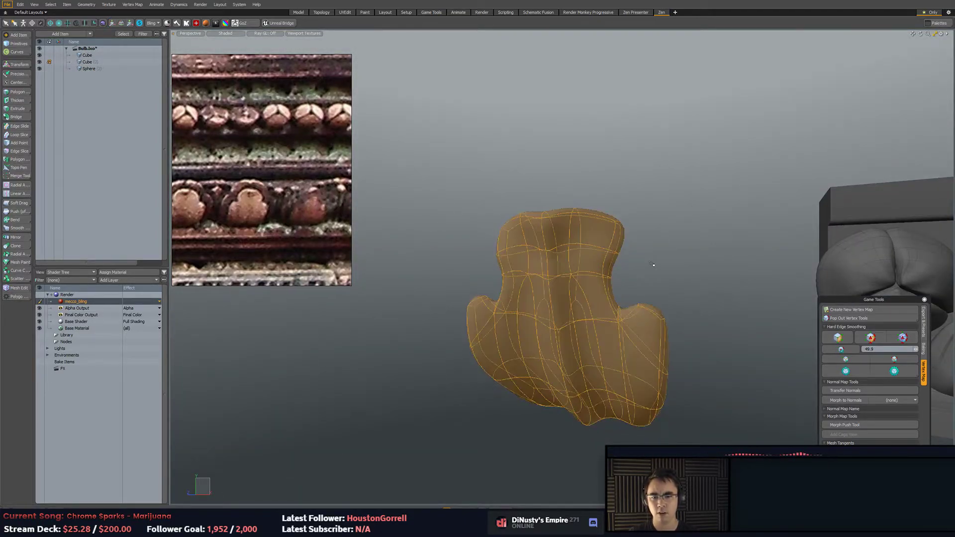
pyautogui.press('2')
pyautogui.press('e')
pyautogui.press('x')
pyautogui.press('q')
pyautogui.press('1')
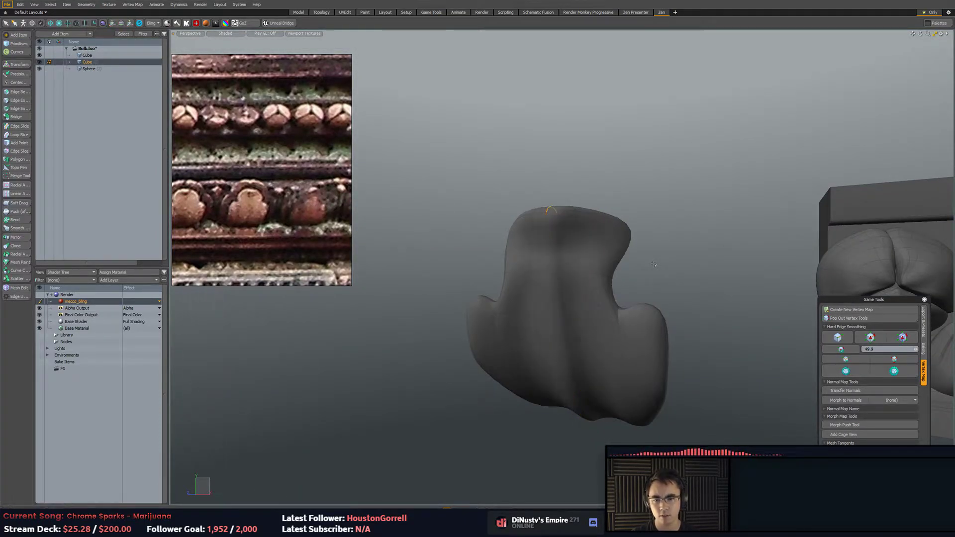
# Select the centre vertices on the top edge of the petal's head and move them to refine its curl.
pyautogui.moveTo(542, 202); pyautogui.dragTo(566, 217, button='right')
pyautogui.press('w')
pyautogui.keyDown('alt'); pyautogui.moveTo(566, 224); pyautogui.dragTo(647, 293); pyautogui.keyUp('alt')
pyautogui.press('q')
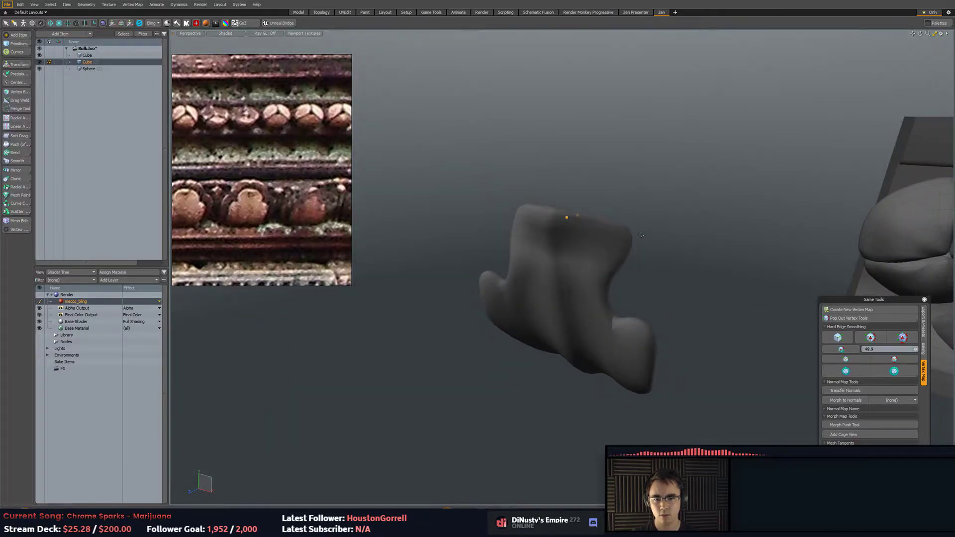
pyautogui.press('w')
pyautogui.press('space')
pyautogui.keyDown('alt'); pyautogui.moveTo(619, 262); pyautogui.dragTo(569, 315); pyautogui.keyUp('alt')
pyautogui.press('w')
pyautogui.press('q')
# Select the edge loop near the petal's neck, then rotate and move it to refine the curve.
pyautogui.press('2')
pyautogui.doubleClick(568, 253)
pyautogui.press('1')
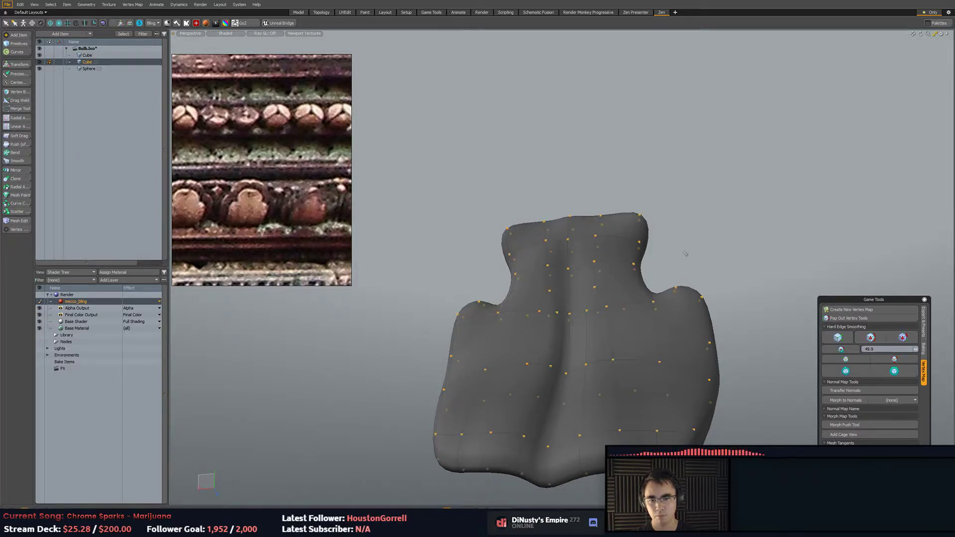
pyautogui.press('2')
pyautogui.moveTo(572, 254)
pyautogui.keyDown('alt'); pyautogui.mouseDown()
pyautogui.moveTo(570, 278)
pyautogui.moveTo(578, 242)
pyautogui.mouseUp(); pyautogui.keyUp('alt')
pyautogui.press('w')
pyautogui.press('e')
pyautogui.moveTo(534, 309); pyautogui.dragTo(558, 335)
pyautogui.press('w')
pyautogui.keyDown('alt'); pyautogui.moveTo(558, 335); pyautogui.dragTo(572, 416); pyautogui.keyUp('alt')
# Try to move the vertical edge loops running along the petal's central ridge.
pyautogui.press('1')
pyautogui.keyDown('alt'); pyautogui.moveTo(545, 269); pyautogui.dragTo(534, 264); pyautogui.keyUp('alt')
pyautogui.press('2')
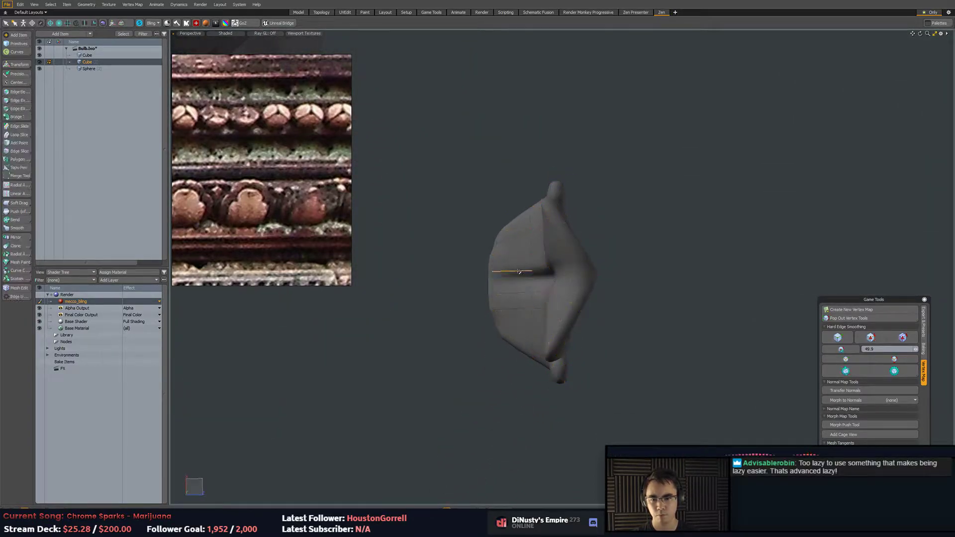
pyautogui.keyDown('alt'); pyautogui.moveTo(532, 301); pyautogui.dragTo(612, 340); pyautogui.keyUp('alt')
pyautogui.press('w')
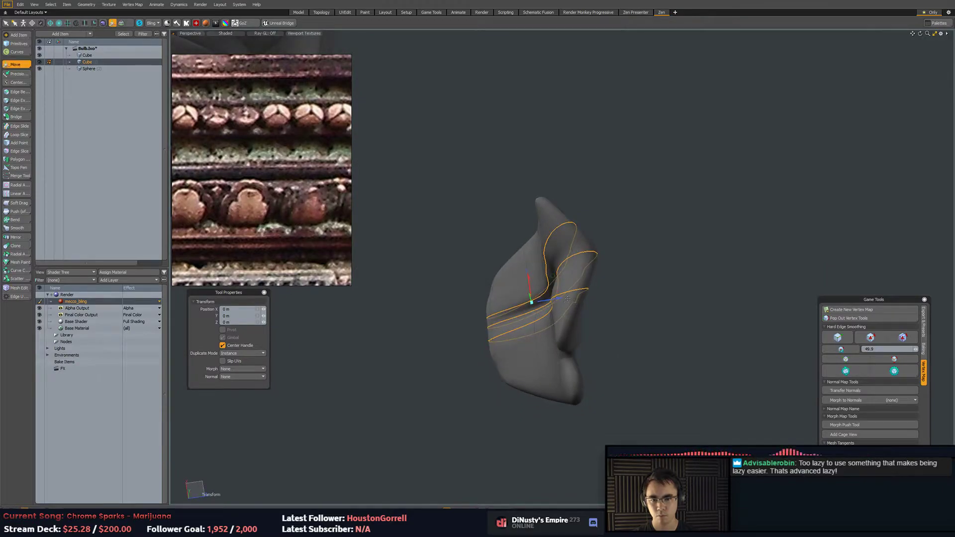
pyautogui.keyDown('alt'); pyautogui.moveTo(566, 297); pyautogui.dragTo(595, 288); pyautogui.keyUp('alt')
pyautogui.hotkey('ctrl', 'z')
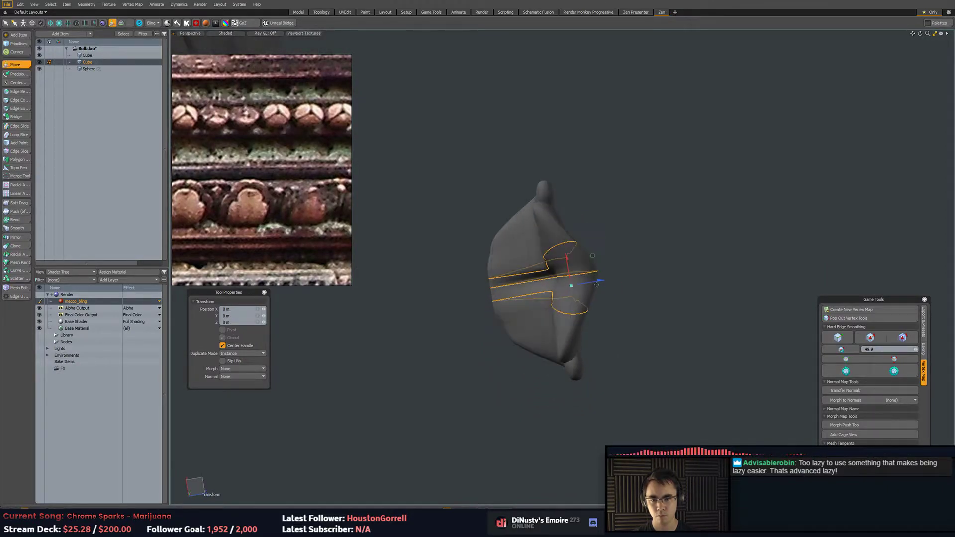
# Select the vertices on both sides of the petal's neck and scale them outward horizontally to widen it.
pyautogui.press('5')
pyautogui.keyDown('alt'); pyautogui.moveTo(661, 317); pyautogui.dragTo(473, 265); pyautogui.keyUp('alt')
pyautogui.scroll(-3, 447, 234)
pyautogui.press('Tab')
pyautogui.press('Tab')
pyautogui.moveTo(557, 274)
pyautogui.keyDown('alt'); pyautogui.mouseDown()
pyautogui.moveTo(597, 271)
pyautogui.moveTo(567, 288)
pyautogui.moveTo(602, 307)
pyautogui.moveTo(562, 322)
pyautogui.moveTo(592, 313)
pyautogui.moveTo(554, 315)
pyautogui.moveTo(567, 261)
pyautogui.moveTo(542, 263)
pyautogui.mouseUp(); pyautogui.keyUp('alt')
pyautogui.press('space')
pyautogui.press('space')
pyautogui.press('space')
pyautogui.scroll(3, 548, 302)
pyautogui.press('1')
pyautogui.press('r')
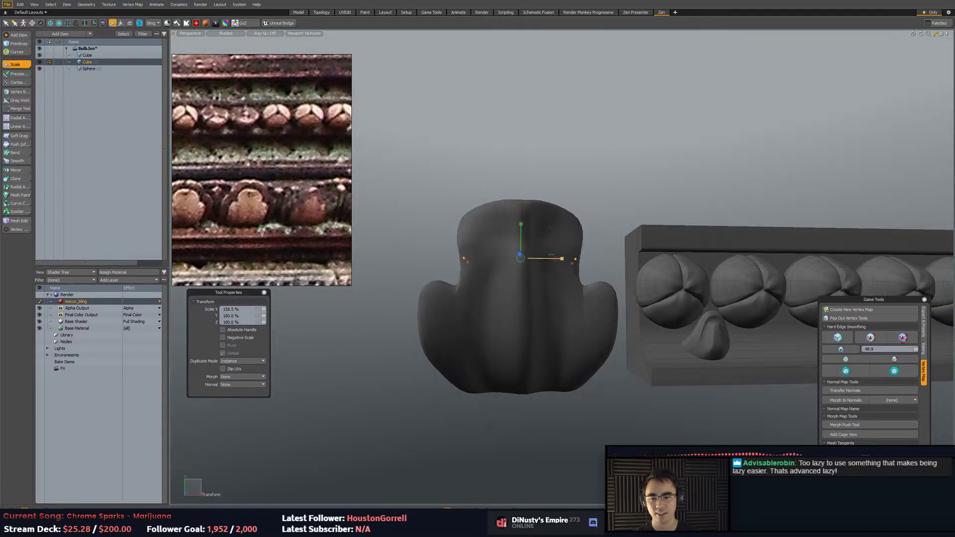
# Select the upper corner vertices on both sides of the petal's head and scale them inward to round its outline.
pyautogui.press('2')
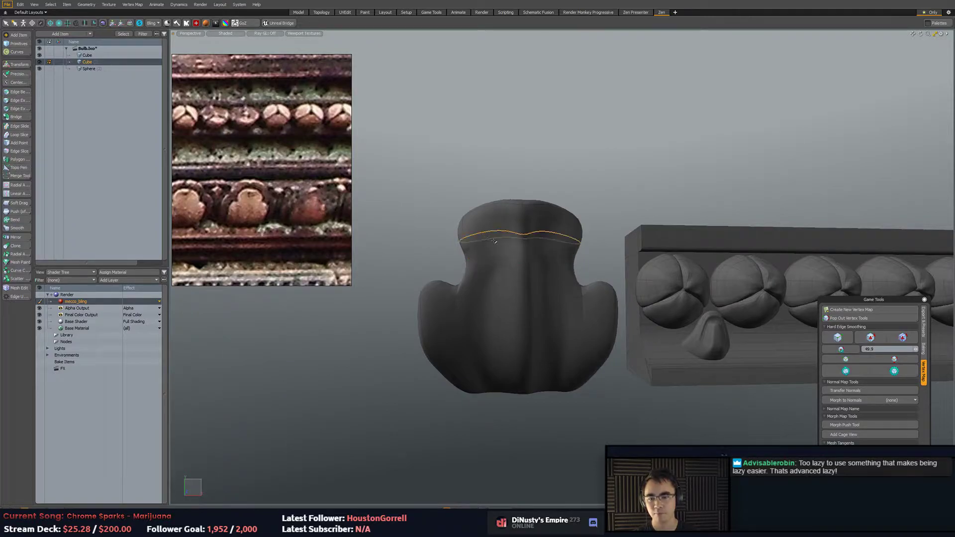
pyautogui.press('r')
pyautogui.keyDown('alt'); pyautogui.moveTo(555, 260); pyautogui.dragTo(553, 277); pyautogui.keyUp('alt')
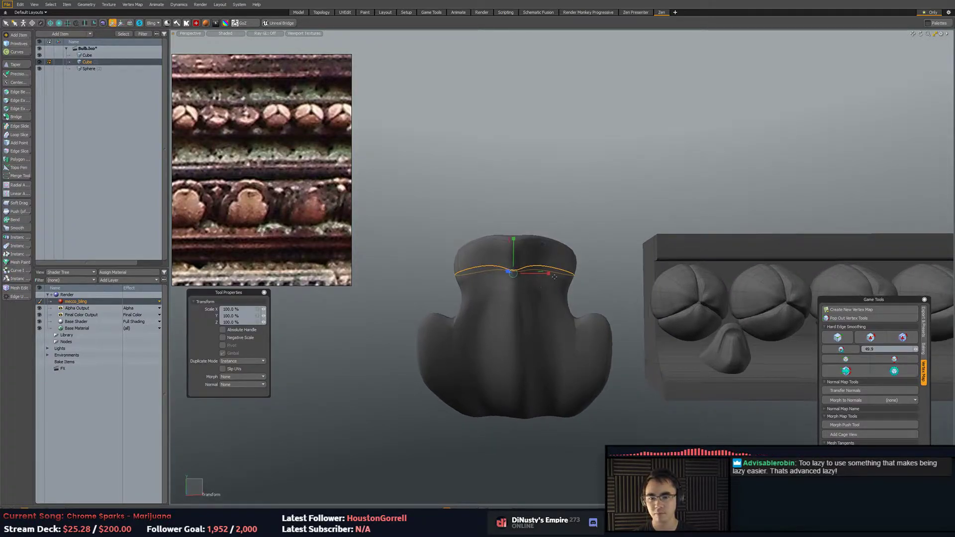
pyautogui.press('1')
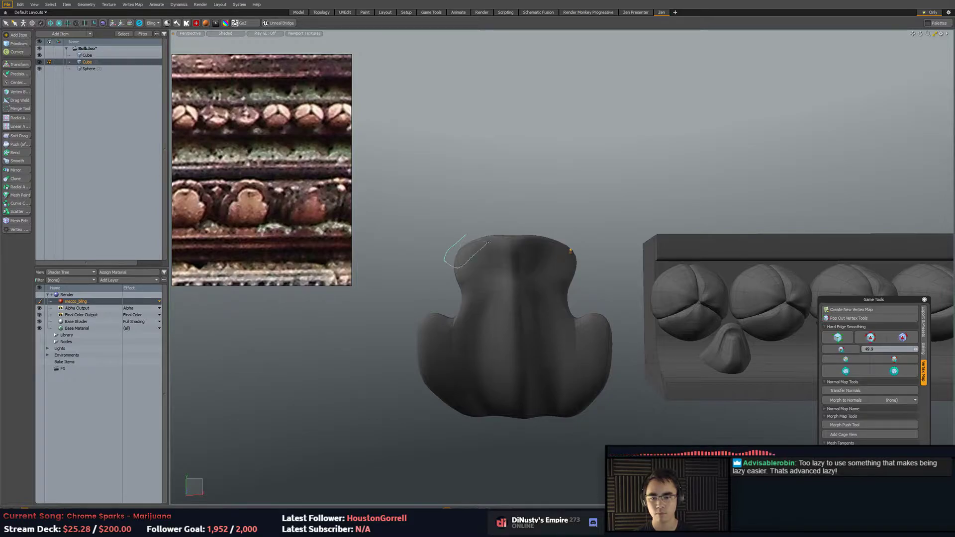
pyautogui.moveTo(488, 244); pyautogui.dragTo(490, 243, button='right')
pyautogui.press('r')
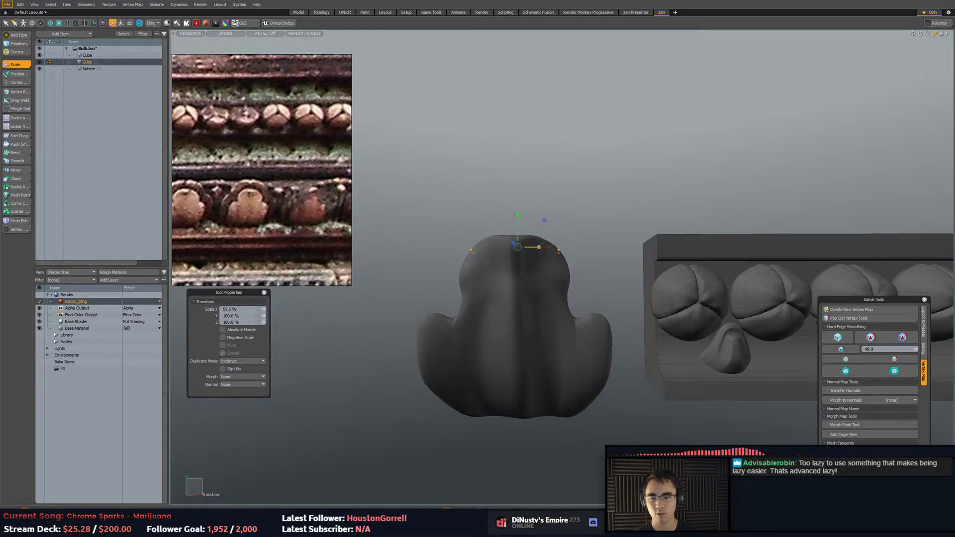
pyautogui.press('5')
# Select the horizontal edge loop around the petal's neck and move it to adjust the side profile.
pyautogui.scroll(-2, 603, 271)
pyautogui.keyDown('alt'); pyautogui.moveTo(603, 270); pyautogui.dragTo(529, 279); pyautogui.keyUp('alt')
pyautogui.press('2')
pyautogui.press('w')
pyautogui.press('q')
pyautogui.click(539, 289)
pyautogui.press('w')
pyautogui.press('q')
pyautogui.keyDown('alt'); pyautogui.moveTo(529, 288); pyautogui.dragTo(567, 297); pyautogui.keyUp('alt')
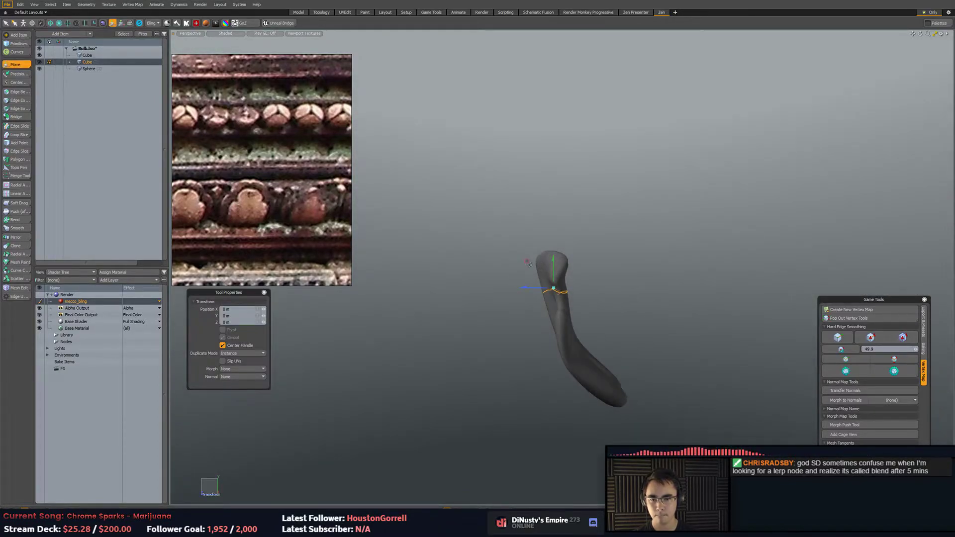
pyautogui.press('q')
pyautogui.moveTo(524, 281)
pyautogui.keyDown('alt'); pyautogui.mouseDown()
pyautogui.moveTo(559, 320)
pyautogui.moveTo(518, 316)
pyautogui.mouseUp(); pyautogui.keyUp('alt')
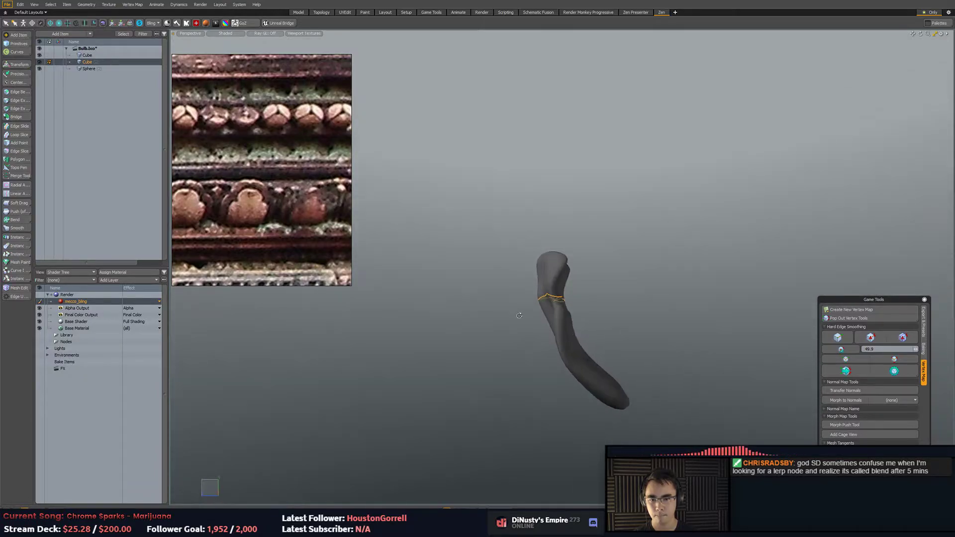
# Select the vertices around the middle of the petal from the side and move them to smooth the bend.
pyautogui.press('1')
pyautogui.moveTo(532, 314); pyautogui.dragTo(520, 329, button='right')
pyautogui.press('w')
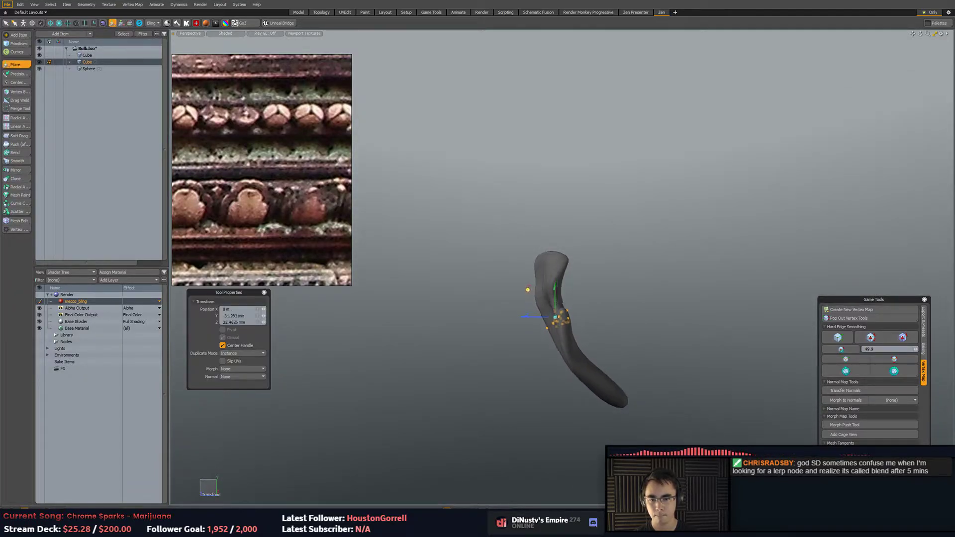
pyautogui.press('q')
# Select the vertices of the petal's lower end, then rotate and move them to reshape the bottom curve.
pyautogui.moveTo(599, 338)
pyautogui.mouseDown(button='right')
pyautogui.moveTo(573, 416)
pyautogui.moveTo(629, 349)
pyautogui.mouseUp(button='right')
pyautogui.press('w')
pyautogui.press('e')
pyautogui.keyDown('alt'); pyautogui.moveTo(629, 349); pyautogui.dragTo(608, 377); pyautogui.keyUp('alt')
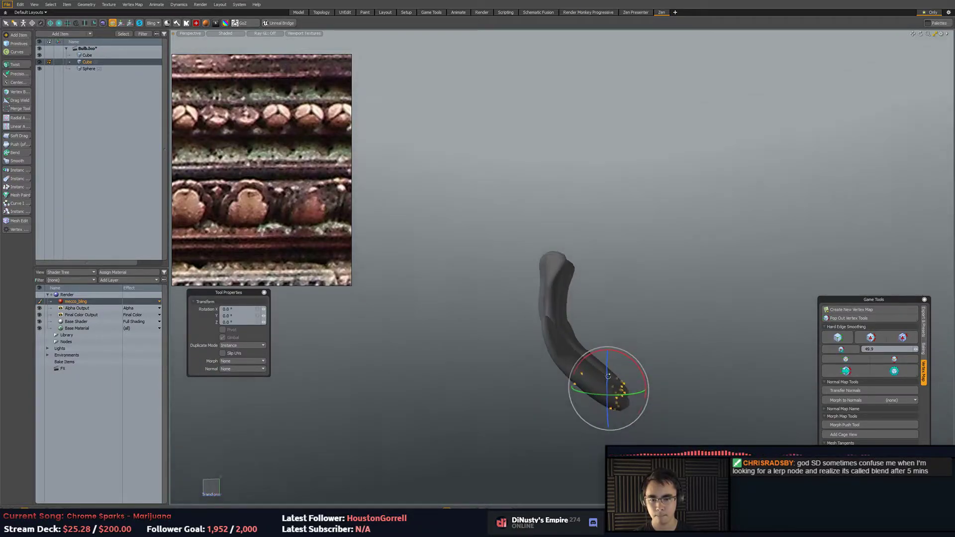
pyautogui.press('q')
pyautogui.press('e')
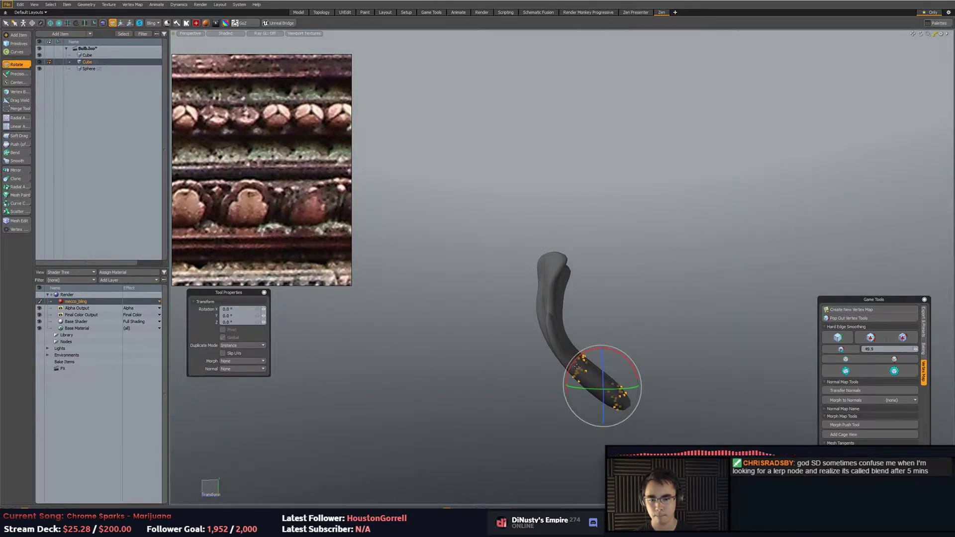
pyautogui.press('w')
pyautogui.moveTo(574, 361); pyautogui.dragTo(761, 296)
# Try duplicating the whole petal and moving, scaling and rotating the copy against the original.
pyautogui.press('5')
pyautogui.keyDown('alt'); pyautogui.moveTo(697, 304); pyautogui.dragTo(492, 299); pyautogui.keyUp('alt')
pyautogui.keyDown('alt'); pyautogui.moveTo(493, 298); pyautogui.dragTo(546, 293); pyautogui.keyUp('alt')
pyautogui.press('3')
pyautogui.doubleClick(551, 311)
pyautogui.press('w')
pyautogui.press('r')
pyautogui.press('w')
pyautogui.press('r')
pyautogui.press('w')
pyautogui.press('e')
pyautogui.press('w')
pyautogui.scroll(3, 562, 280)
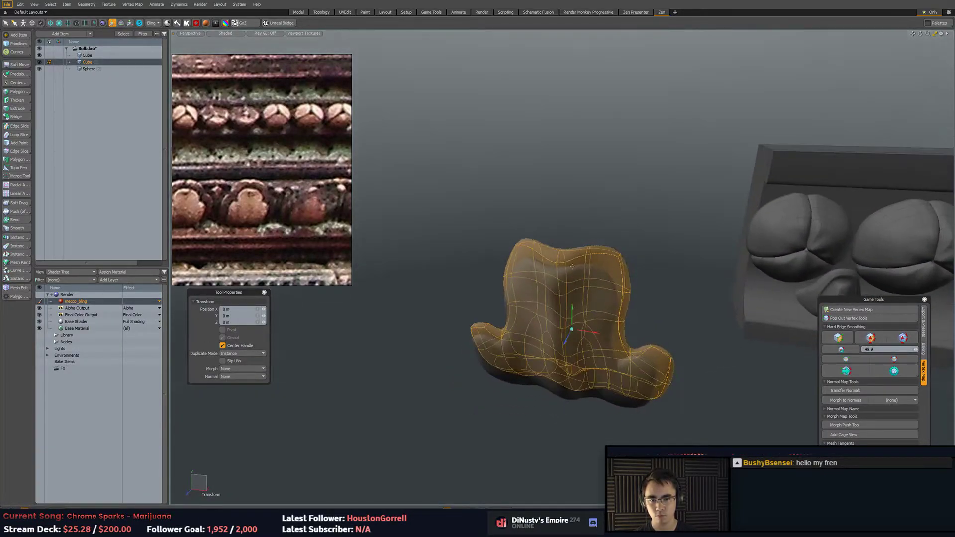
# Undo the recent transformations of the duplicated petal.
pyautogui.press('q')
pyautogui.moveTo(572, 254); pyautogui.dragTo(547, 250)
pyautogui.press('l')
pyautogui.keyDown('alt'); pyautogui.moveTo(627, 239); pyautogui.dragTo(583, 330); pyautogui.keyUp('alt')
pyautogui.hotkey('ctrl', 'z')
pyautogui.hotkey('ctrl', 'z')
pyautogui.hotkey('ctrl', 'z')
pyautogui.hotkey('ctrl', 'z')
pyautogui.hotkey('ctrl', 'z')
pyautogui.hotkey('ctrl', 'z')
pyautogui.hotkey('ctrl', 'z')
pyautogui.hotkey('ctrl', 'z')
pyautogui.press('w')
pyautogui.press('y')
pyautogui.hotkey('ctrl', 'z')
# Select all polygons of the petal copy and move it behind the original with the action center set to selection.
pyautogui.press('q')
pyautogui.click(591, 288)
pyautogui.doubleClick(523, 294)
pyautogui.click(558, 293)
pyautogui.doubleClick(525, 294)
pyautogui.click(555, 293)
pyautogui.doubleClick(525, 294)
pyautogui.press('y')
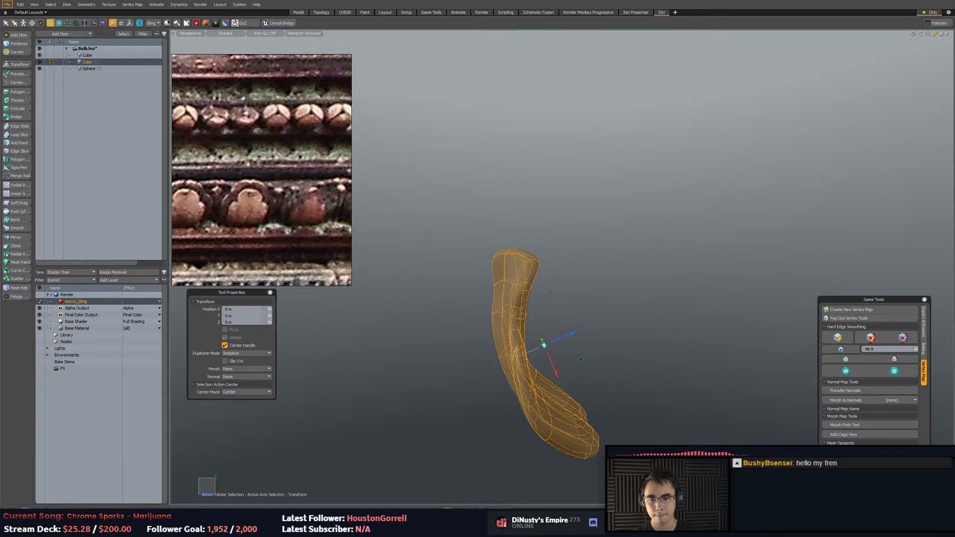
pyautogui.moveTo(561, 340); pyautogui.dragTo(574, 335)
pyautogui.press('q')
pyautogui.moveTo(542, 272); pyautogui.dragTo(577, 319, button='middle')
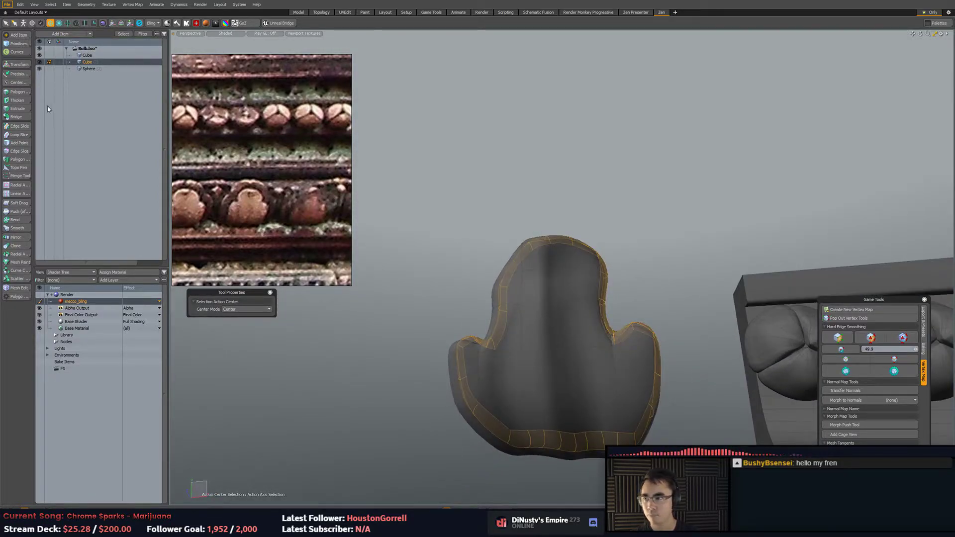
# Push the rear petal's polygons outward so its outline extends beyond the front petal.
pyautogui.click(19, 212)
pyautogui.keyDown('alt'); pyautogui.moveTo(516, 262); pyautogui.dragTo(505, 250); pyautogui.keyUp('alt')
pyautogui.moveTo(528, 343); pyautogui.dragTo(545, 341)
pyautogui.keyDown('alt'); pyautogui.moveTo(545, 341); pyautogui.dragTo(473, 331); pyautogui.keyUp('alt')
pyautogui.press('space')
# Select all the back faces of the rear petal and move them away from the front petal to thicken it.
pyautogui.click(473, 331)
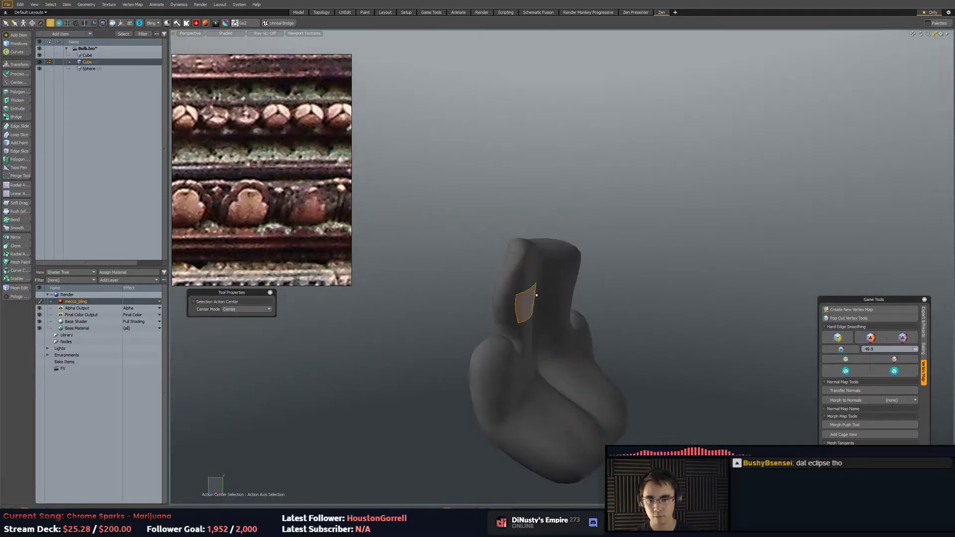
pyautogui.moveTo(559, 270)
pyautogui.keyDown('alt'); pyautogui.mouseDown()
pyautogui.moveTo(529, 274)
pyautogui.moveTo(558, 299)
pyautogui.mouseUp(); pyautogui.keyUp('alt')
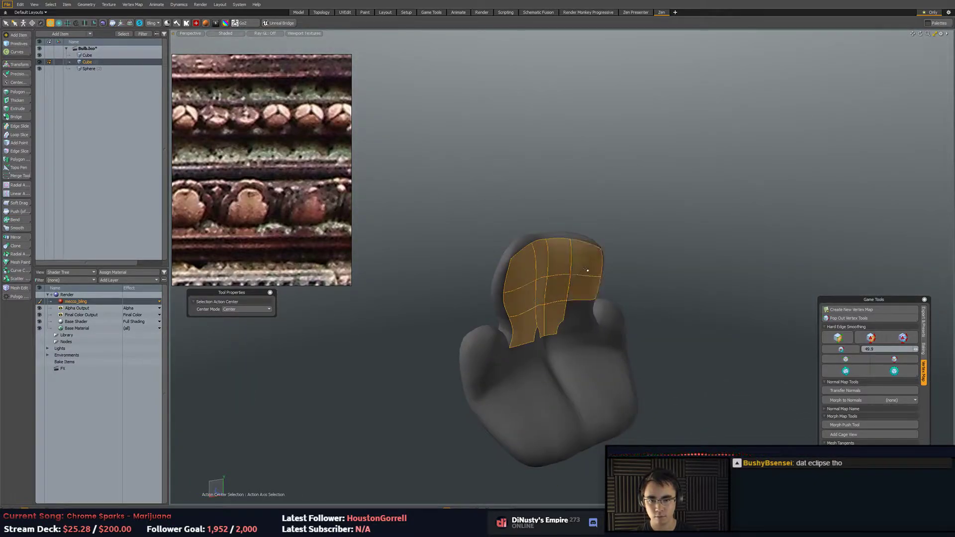
pyautogui.moveTo(586, 269); pyautogui.dragTo(543, 351)
pyautogui.moveTo(576, 402); pyautogui.dragTo(535, 422)
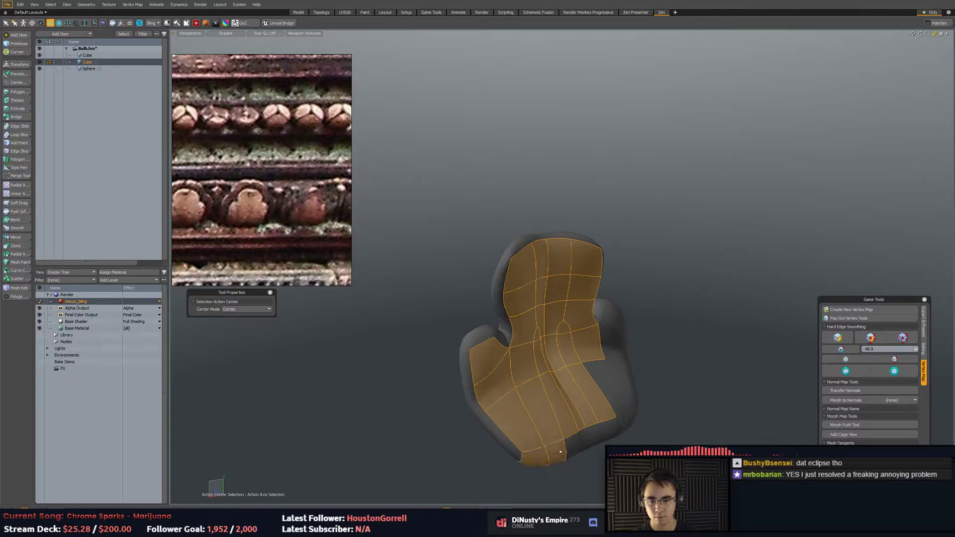
pyautogui.moveTo(617, 419)
pyautogui.mouseDown()
pyautogui.moveTo(614, 353)
pyautogui.moveTo(561, 321)
pyautogui.mouseUp()
pyautogui.press('w')
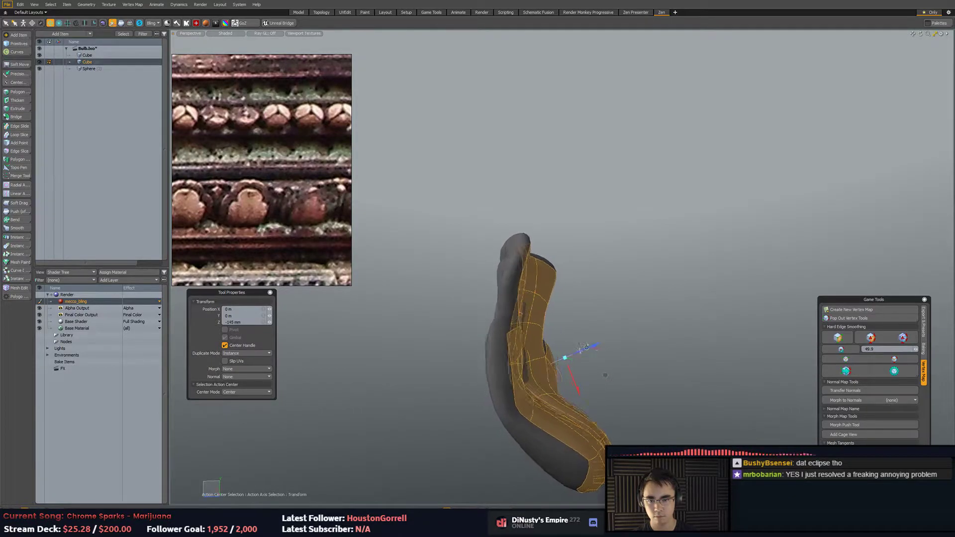
# Add a single loop slice around the thickness of the rear petal.
pyautogui.press('2')
pyautogui.hotkey('alt', 'c')
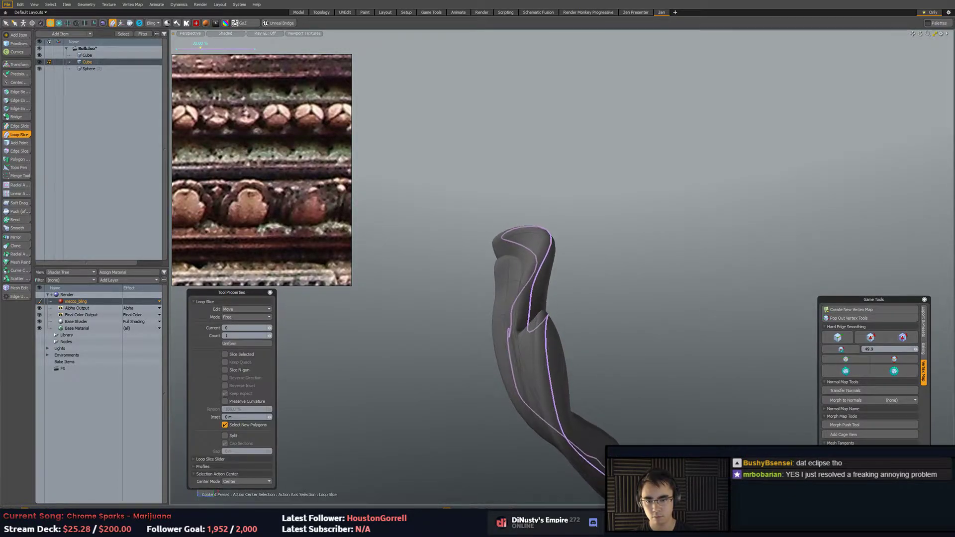
pyautogui.moveTo(588, 284)
pyautogui.keyDown('alt'); pyautogui.mouseDown()
pyautogui.moveTo(647, 299)
pyautogui.moveTo(586, 280)
pyautogui.mouseUp(); pyautogui.keyUp('alt')
# Try moving the entire rear petal farther behind the front petal.
pyautogui.press('3')
pyautogui.keyDown('alt'); pyautogui.moveTo(517, 263); pyautogui.dragTo(500, 282); pyautogui.keyUp('alt')
pyautogui.press('w')
pyautogui.press('q')
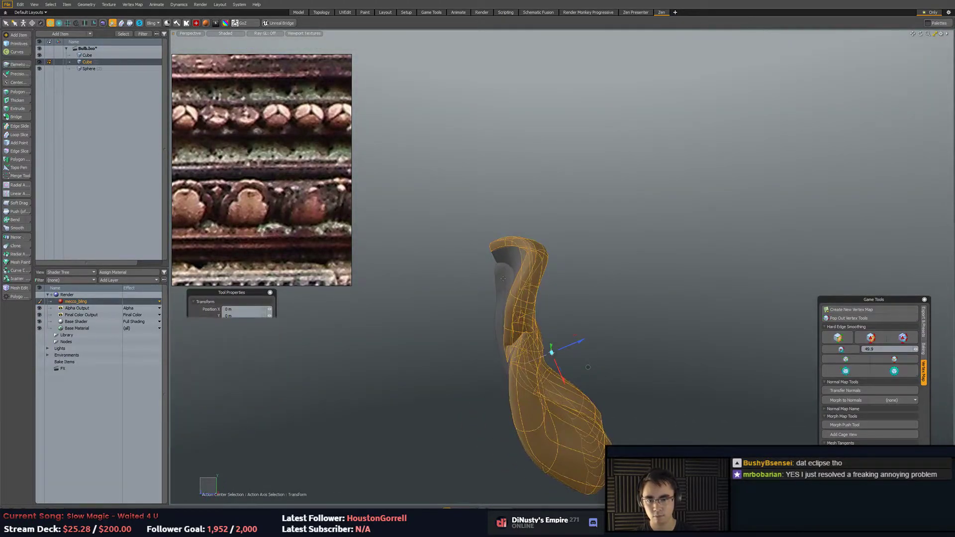
pyautogui.press('w')
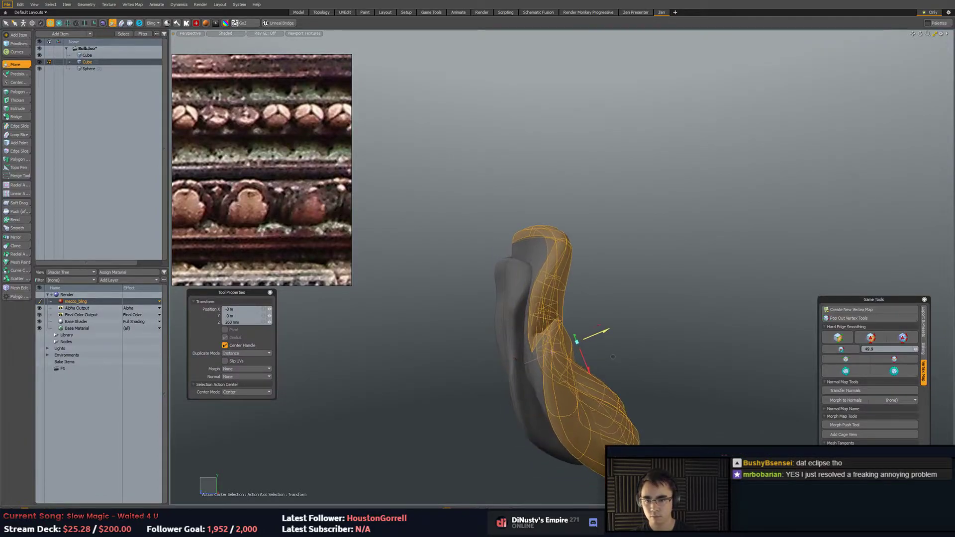
pyautogui.moveTo(593, 336); pyautogui.dragTo(660, 305)
pyautogui.hotkey('ctrl', 'z')
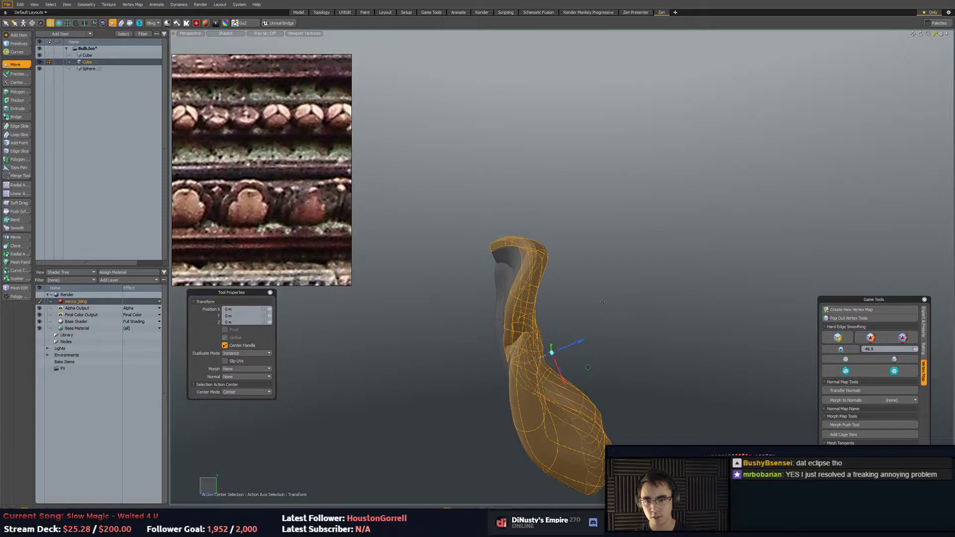
pyautogui.press('space')
pyautogui.press('w')
pyautogui.moveTo(581, 342); pyautogui.dragTo(646, 265)
pyautogui.press('r')
pyautogui.hotkey('ctrl', 'z')
pyautogui.press('Escape')
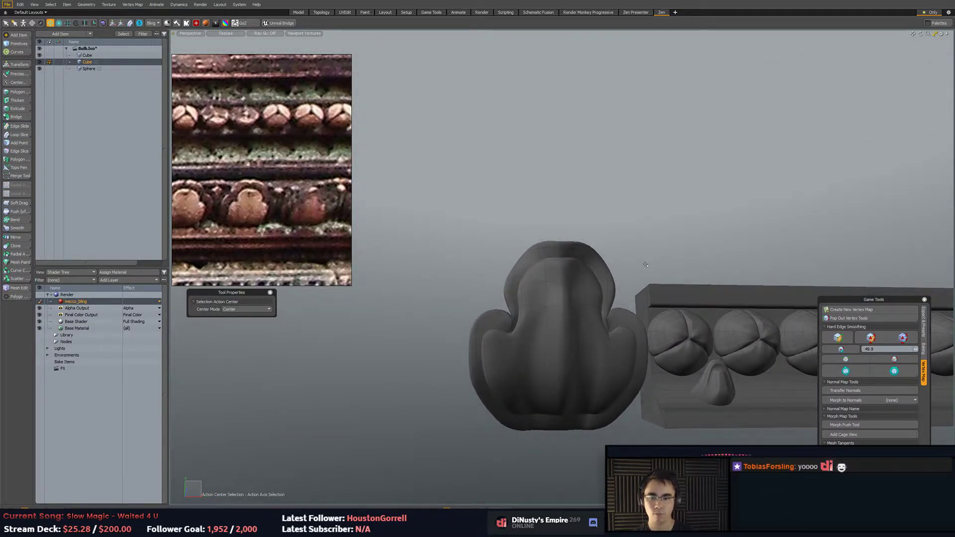
# In the front view, select the upper vertices on both sides of the rear petal's head and move them down.
pyautogui.press('KP_2')
pyautogui.press('1')
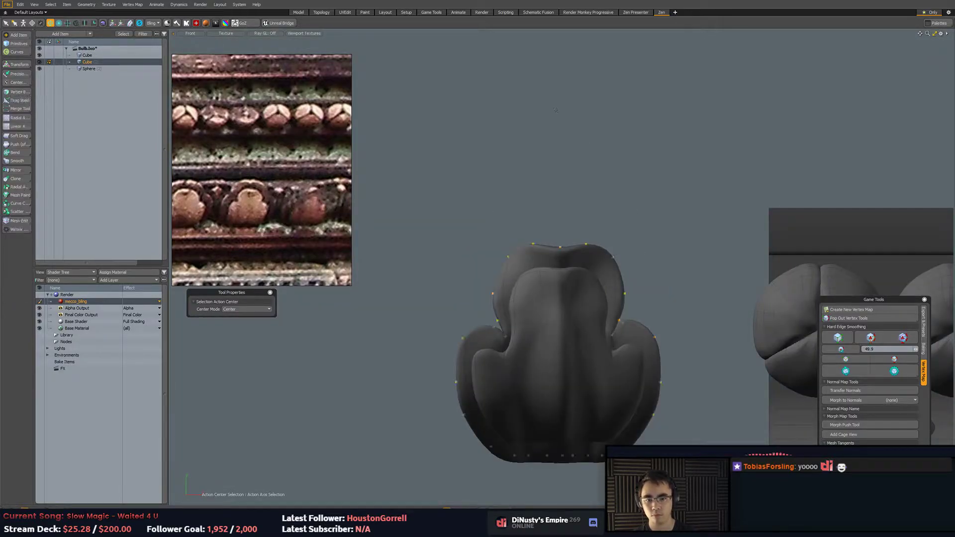
pyautogui.scroll(5, 505, 232)
pyautogui.moveTo(560, 232)
pyautogui.mouseDown(button='right')
pyautogui.moveTo(487, 265)
pyautogui.moveTo(595, 278)
pyautogui.mouseUp(button='right')
pyautogui.keyDown('alt'); pyautogui.keyDown('shift'); pyautogui.moveTo(600, 240); pyautogui.dragTo(517, 204); pyautogui.keyUp('shift'); pyautogui.keyUp('alt')
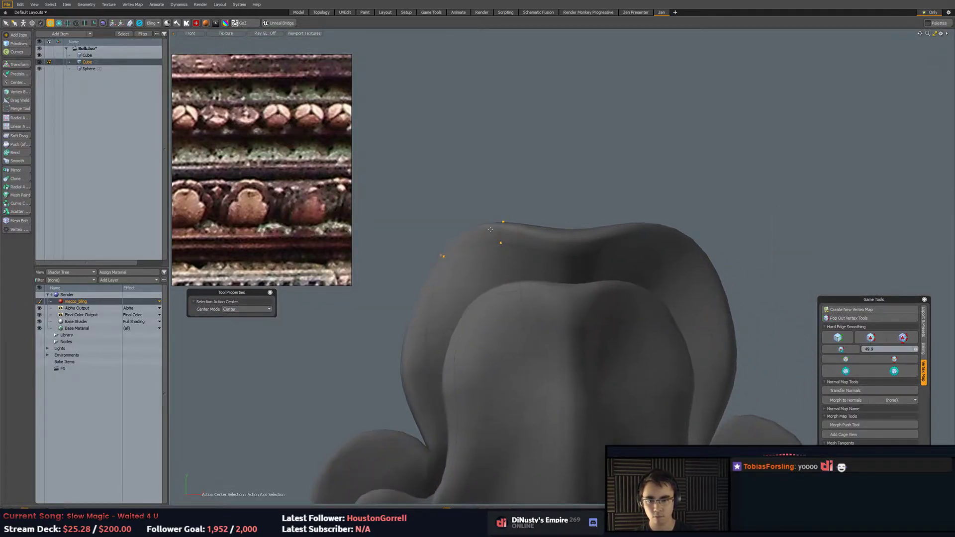
pyautogui.press('y')
pyautogui.press('space')
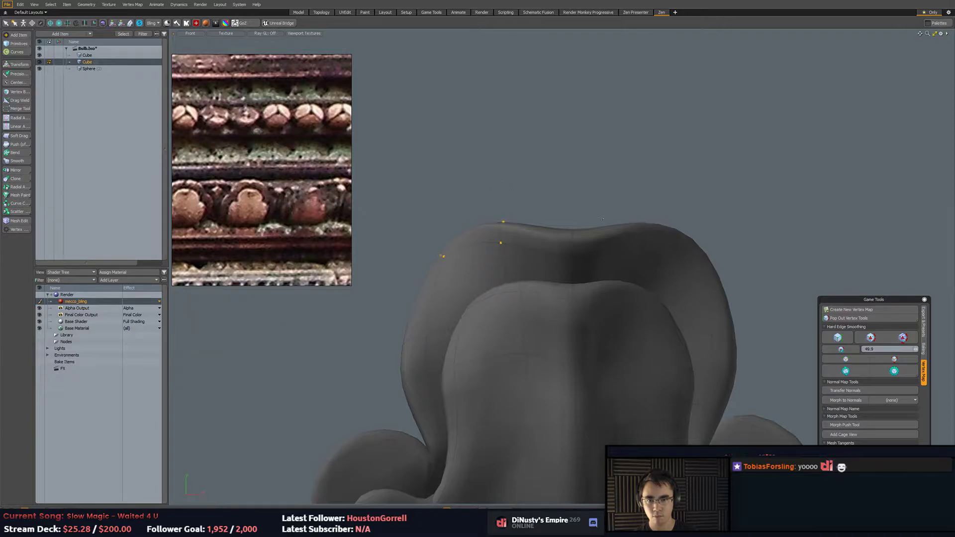
pyautogui.keyDown('shift'); pyautogui.moveTo(727, 192); pyautogui.dragTo(717, 189, button='right'); pyautogui.keyUp('shift')
pyautogui.press('w')
pyautogui.moveTo(577, 193)
pyautogui.mouseDown()
pyautogui.moveTo(577, 226)
pyautogui.moveTo(577, 215)
pyautogui.mouseUp()
pyautogui.press('space')
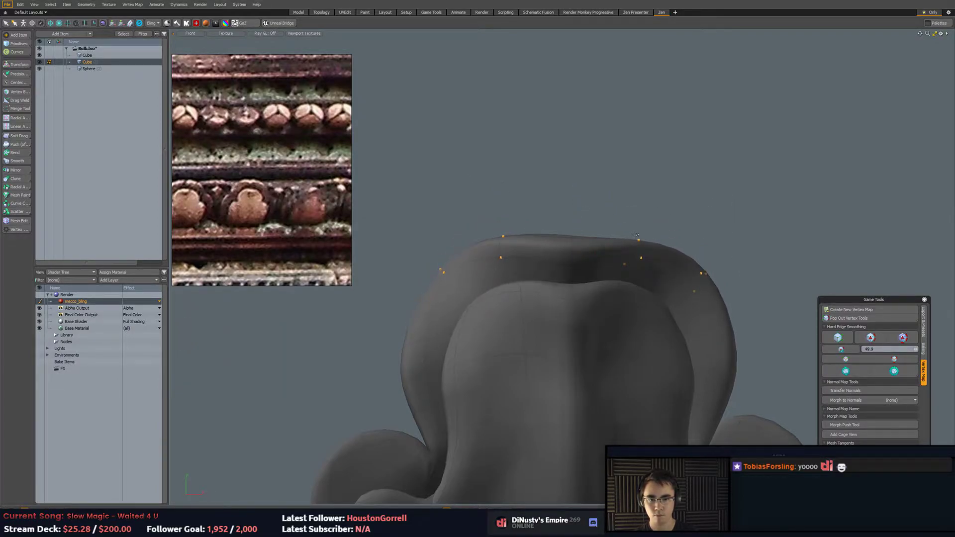
pyautogui.press('KP_Decimal')
pyautogui.keyDown('alt'); pyautogui.moveTo(636, 242); pyautogui.dragTo(631, 329); pyautogui.keyUp('alt')
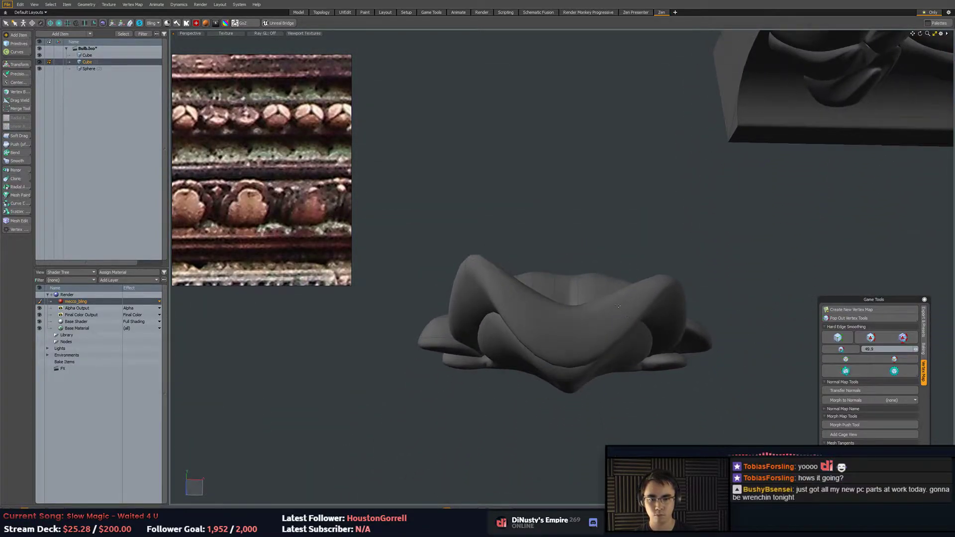
pyautogui.press('w')
pyautogui.moveTo(620, 294)
pyautogui.keyDown('alt'); pyautogui.mouseDown()
pyautogui.moveTo(607, 309)
pyautogui.moveTo(615, 244)
pyautogui.moveTo(613, 267)
pyautogui.moveTo(630, 281)
pyautogui.mouseUp(); pyautogui.keyUp('alt')
pyautogui.press('3')
pyautogui.press('1')
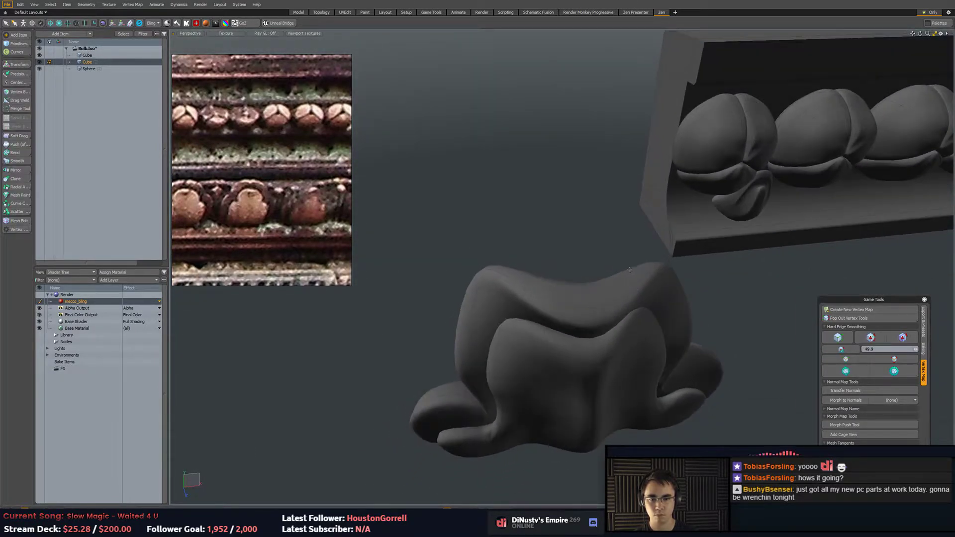
# Delete the central face strip and one half of the rear petal, then turn off subdivision smoothing on the remaining half.
pyautogui.press('3')
pyautogui.click(613, 302)
pyautogui.press('l')
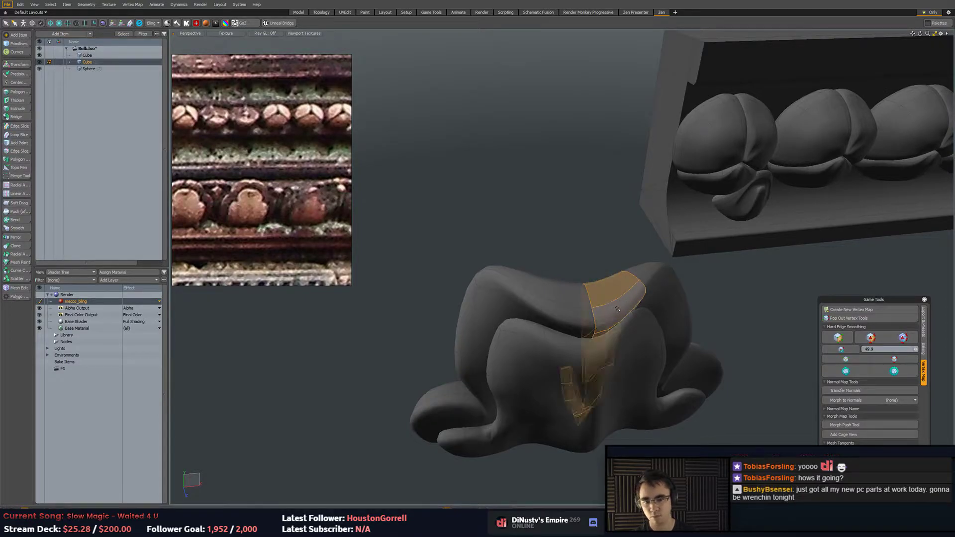
pyautogui.doubleClick(642, 279)
pyautogui.keyDown('alt'); pyautogui.moveTo(641, 279); pyautogui.dragTo(769, 214); pyautogui.keyUp('alt')
pyautogui.click(518, 275)
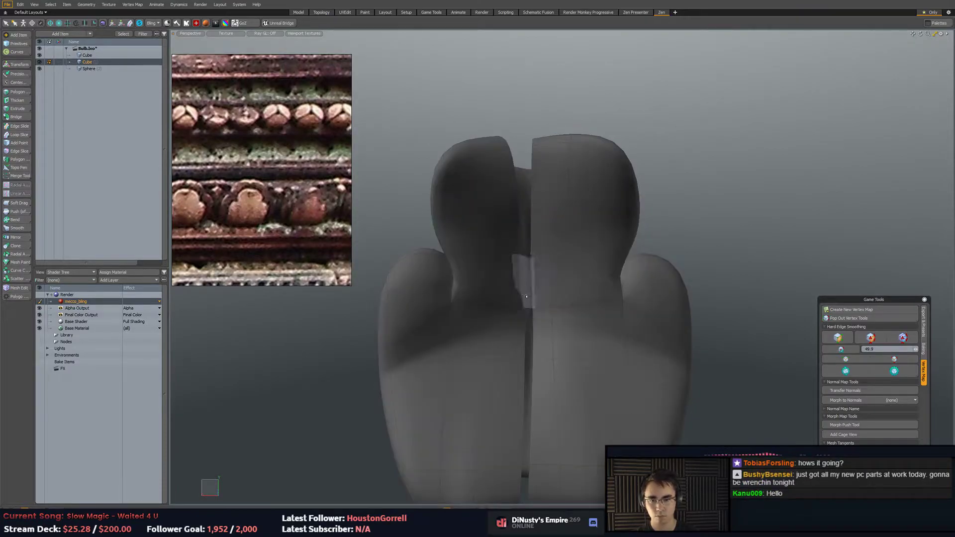
pyautogui.doubleClick(508, 265)
pyautogui.press('Delete')
pyautogui.doubleClick(554, 243)
pyautogui.press('Tab')
# Try scaling the open centre edges of the rear petal half flat.
pyautogui.keyDown('alt'); pyautogui.keyDown('shift'); pyautogui.moveTo(606, 278); pyautogui.dragTo(541, 245); pyautogui.keyUp('shift'); pyautogui.keyUp('alt')
pyautogui.press('2')
pyautogui.doubleClick(535, 114)
pyautogui.press('r')
pyautogui.moveTo(516, 283); pyautogui.dragTo(609, 194)
pyautogui.hotkey('ctrl', 'z')
pyautogui.hotkey('ctrl', 'z')
pyautogui.press('r')
pyautogui.press('q')
# Delete the front petal's central face strip and the same half that was removed from the rear petal.
pyautogui.press('3')
pyautogui.doubleClick(566, 254)
pyautogui.click(604, 196)
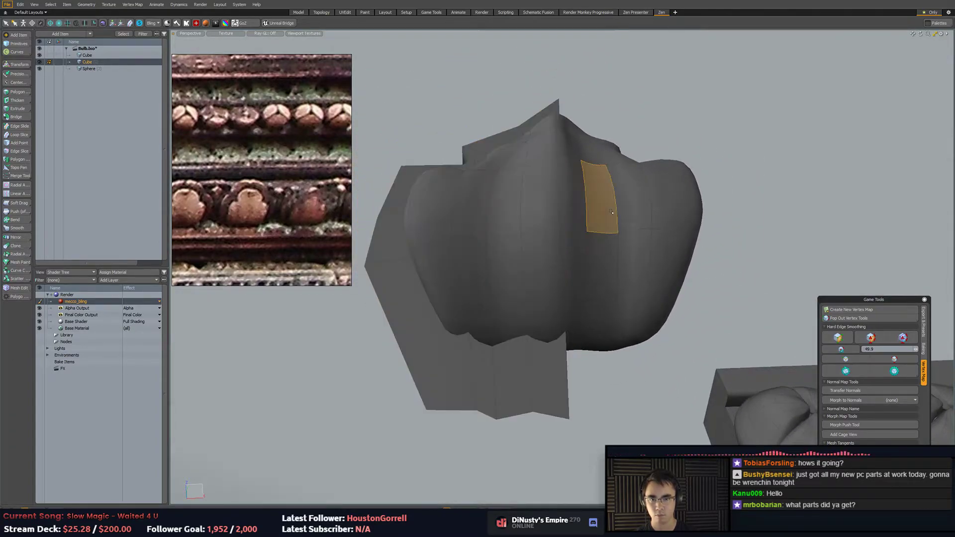
pyautogui.click(575, 279)
pyautogui.press('l')
pyautogui.keyDown('alt'); pyautogui.moveTo(664, 278); pyautogui.dragTo(538, 217); pyautogui.keyUp('alt')
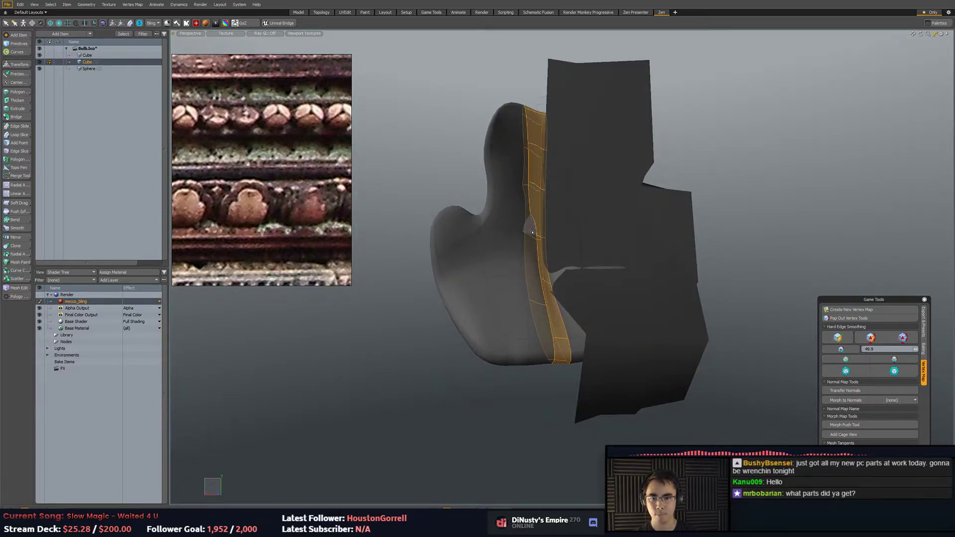
pyautogui.press('Delete')
pyautogui.doubleClick(518, 217)
pyautogui.press('Delete')
# Turn off smoothing on the front half and flatten both halves' open centre edges along X, snapping the scale centre to the lowest centre vertex.
pyautogui.keyDown('alt'); pyautogui.moveTo(355, 251); pyautogui.dragTo(555, 230); pyautogui.keyUp('alt')
pyautogui.press('2')
pyautogui.doubleClick(474, 284)
pyautogui.press('r')
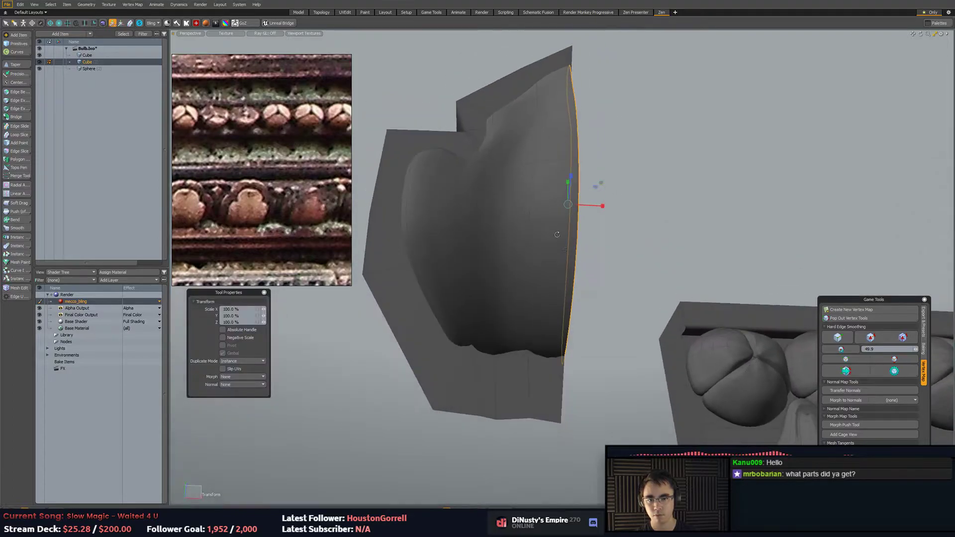
pyautogui.press('x')
pyautogui.press('3')
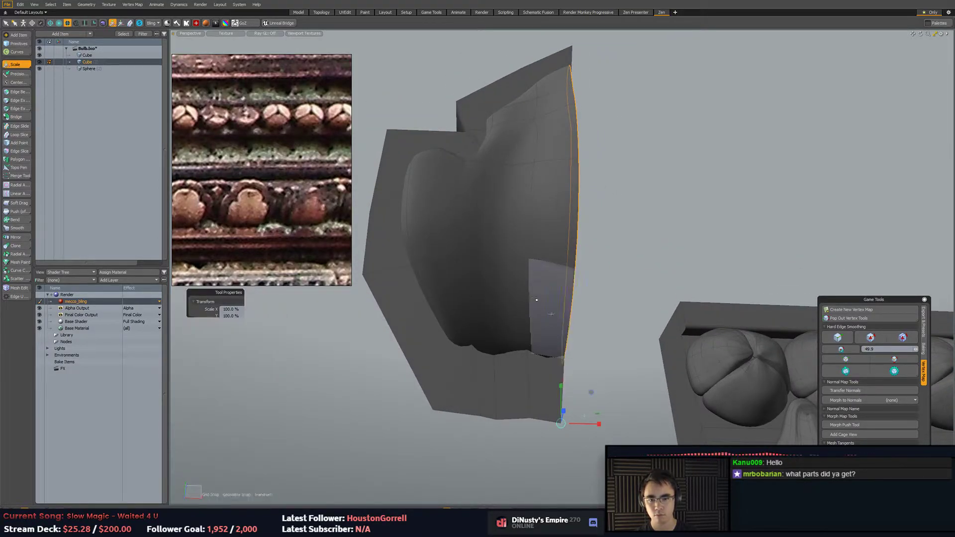
pyautogui.doubleClick(546, 293)
pyautogui.press('Tab')
pyautogui.press('2')
pyautogui.doubleClick(569, 314)
pyautogui.press('r')
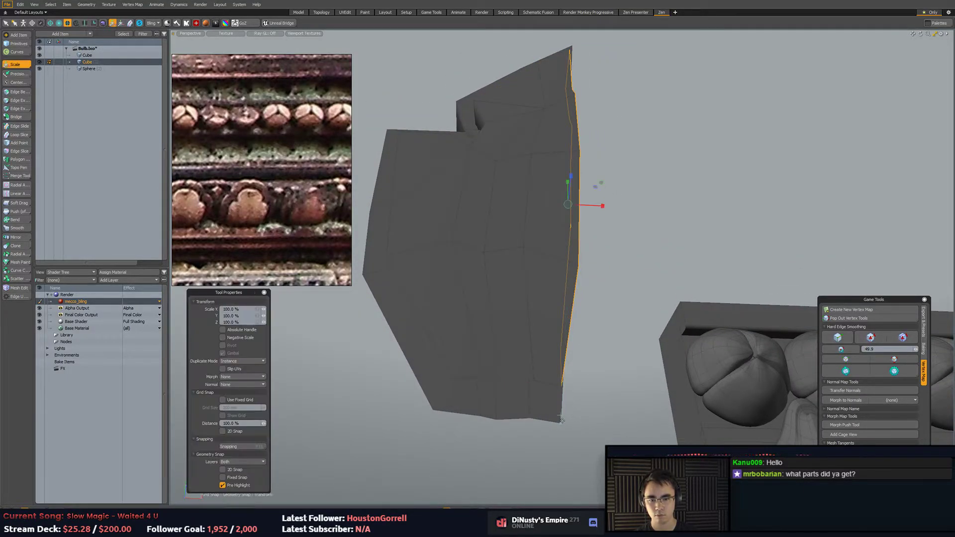
pyautogui.moveTo(596, 425); pyautogui.dragTo(551, 426)
pyautogui.press('q')
# Select both petal halves and mirror them across the X axis from the lowest centre vertex, with merged vertices.
pyautogui.click(619, 307)
pyautogui.press('3')
pyautogui.doubleClick(547, 299)
pyautogui.keyDown('shift'); pyautogui.doubleClick(522, 400); pyautogui.keyUp('shift')
pyautogui.hotkey('shift', 'v')
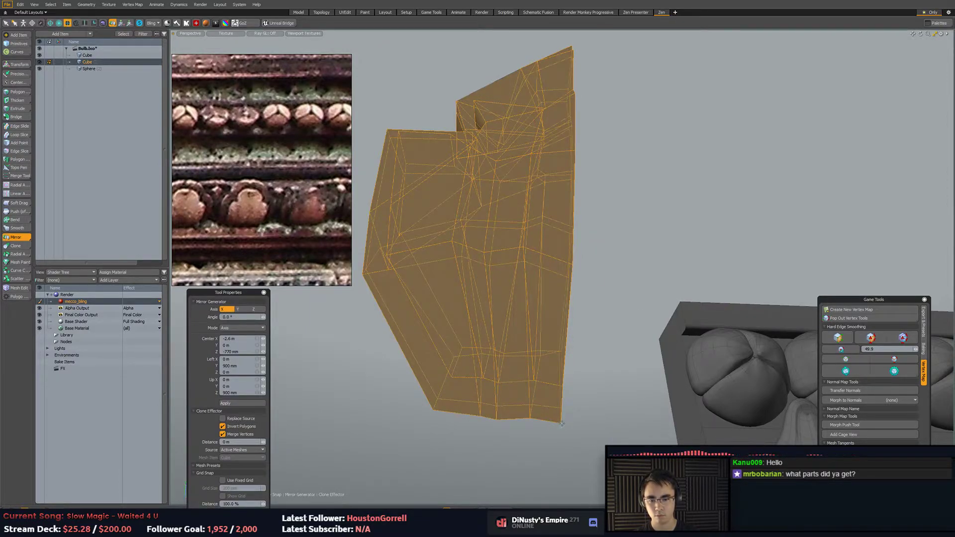
pyautogui.click(561, 424)
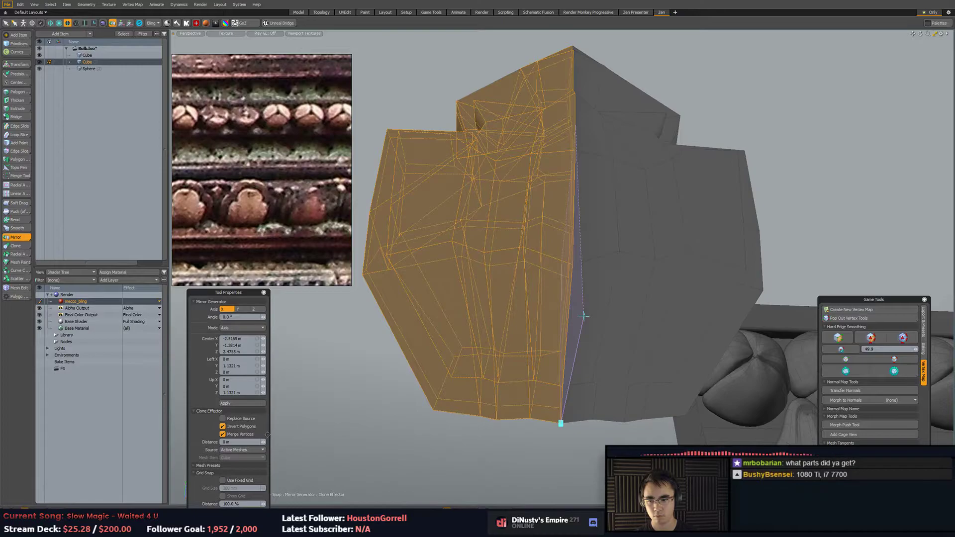
pyautogui.press('q')
# Turn subdivision smoothing back on for both mirrored petals.
pyautogui.click(440, 434)
pyautogui.doubleClick(512, 363)
pyautogui.press('Tab')
pyautogui.click(544, 458)
pyautogui.doubleClick(551, 377)
pyautogui.press('Tab')
pyautogui.click(550, 446)
pyautogui.keyDown('alt'); pyautogui.moveTo(550, 446); pyautogui.dragTo(612, 234); pyautogui.keyUp('alt')
pyautogui.press('Tab')
pyautogui.press('Tab')
# Add loop slices around the thickness of the rear and front petals, close to the rim edges.
pyautogui.press('2')
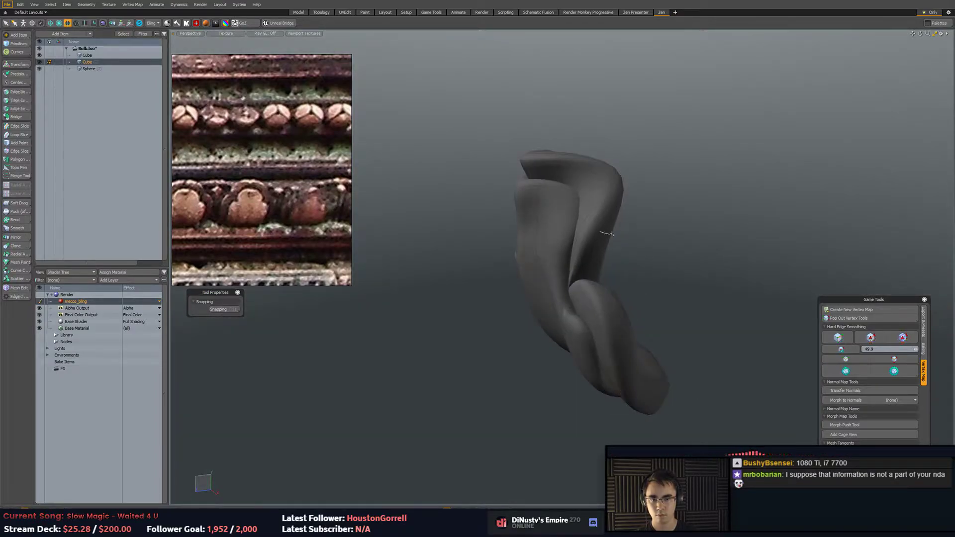
pyautogui.hotkey('alt', 'c')
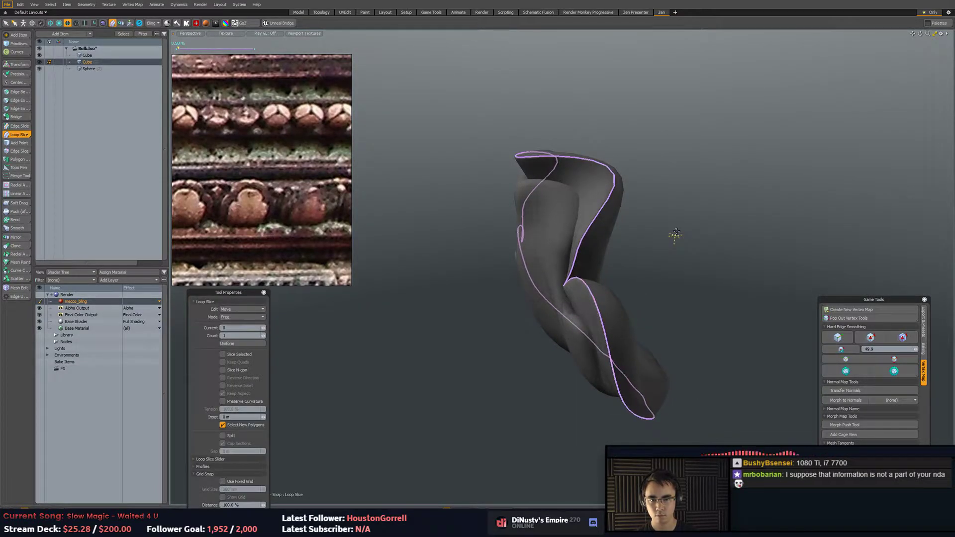
pyautogui.press('space')
pyautogui.keyDown('alt'); pyautogui.moveTo(675, 234); pyautogui.dragTo(586, 207); pyautogui.keyUp('alt')
pyautogui.press('3')
pyautogui.press('2')
pyautogui.doubleClick(570, 193)
pyautogui.hotkey('alt', 'c')
pyautogui.moveTo(696, 202); pyautogui.dragTo(576, 235)
pyautogui.press('space')
pyautogui.hotkey('alt', 'c')
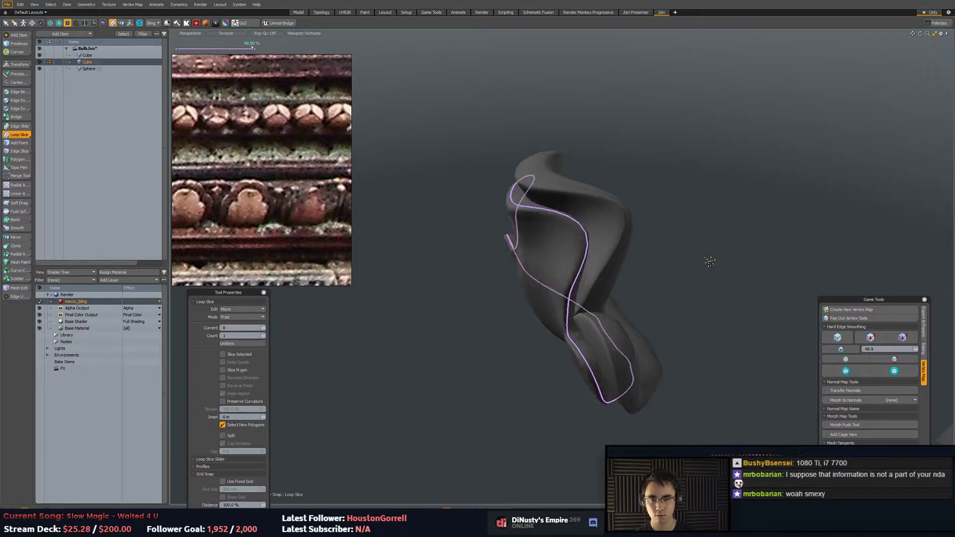
pyautogui.press('space')
# Bevel the edge down the front petal's central ridge and the crease edges on both sides of it.
pyautogui.keyDown('alt'); pyautogui.moveTo(710, 262); pyautogui.dragTo(621, 117); pyautogui.keyUp('alt')
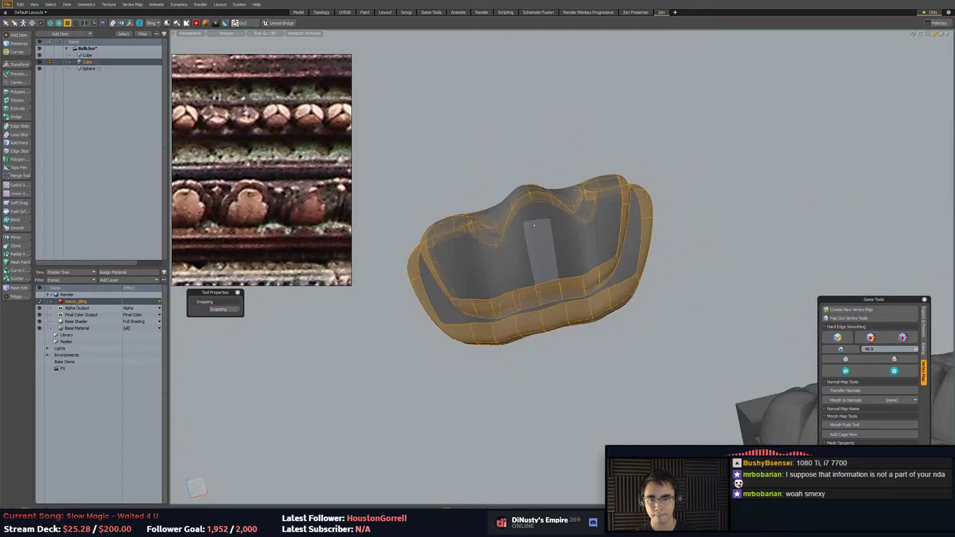
pyautogui.doubleClick(523, 232)
pyautogui.press('b')
pyautogui.moveTo(655, 181); pyautogui.dragTo(671, 177)
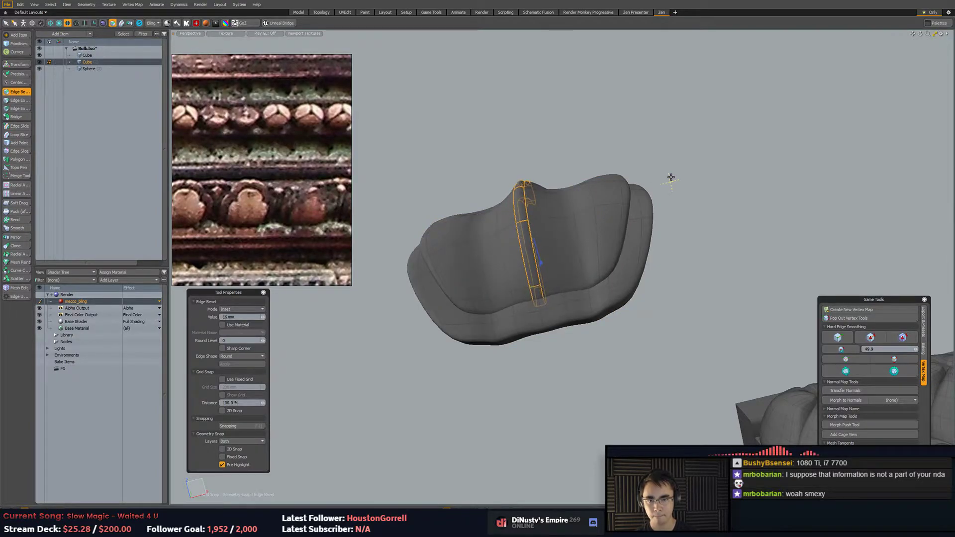
pyautogui.press('space')
pyautogui.press('b')
pyautogui.moveTo(478, 261); pyautogui.dragTo(611, 271)
pyautogui.press('space')
# Add a loop slice down the outer part of the front petal's side lobe.
pyautogui.hotkey('alt', 'c')
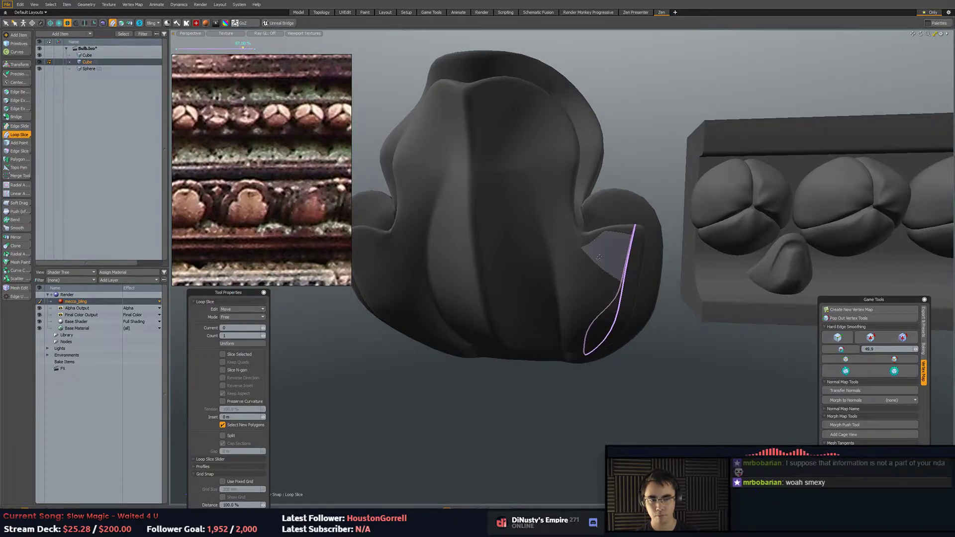
pyautogui.press('q')
pyautogui.click(651, 185)
pyautogui.keyDown('alt'); pyautogui.moveTo(651, 189); pyautogui.dragTo(633, 280); pyautogui.keyUp('alt')
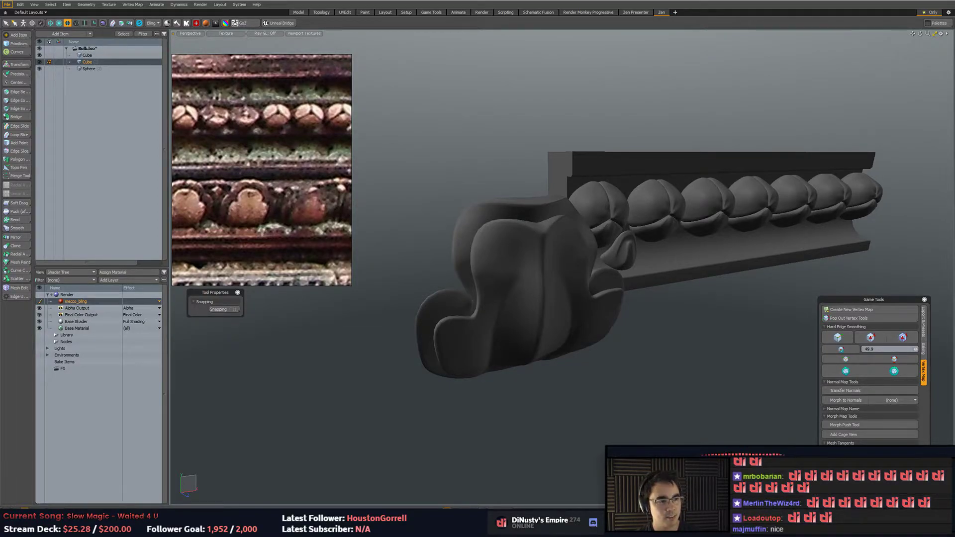
# Select the vertices on the upper side of the front petal's head and adjust their position.
pyautogui.moveTo(662, 117)
pyautogui.keyDown('alt'); pyautogui.mouseDown()
pyautogui.moveTo(623, 124)
pyautogui.moveTo(534, 241)
pyautogui.moveTo(550, 207)
pyautogui.moveTo(499, 237)
pyautogui.moveTo(567, 292)
pyautogui.moveTo(582, 344)
pyautogui.moveTo(587, 264)
pyautogui.moveTo(642, 242)
pyautogui.moveTo(615, 267)
pyautogui.moveTo(539, 250)
pyautogui.mouseUp(); pyautogui.keyUp('alt')
pyautogui.press('w')
pyautogui.press('q')
pyautogui.press('3')
pyautogui.doubleClick(615, 271)
pyautogui.press('1')
pyautogui.moveTo(504, 216); pyautogui.dragTo(504, 216, button='right')
pyautogui.keyDown('alt'); pyautogui.moveTo(505, 217); pyautogui.dragTo(528, 229); pyautogui.keyUp('alt')
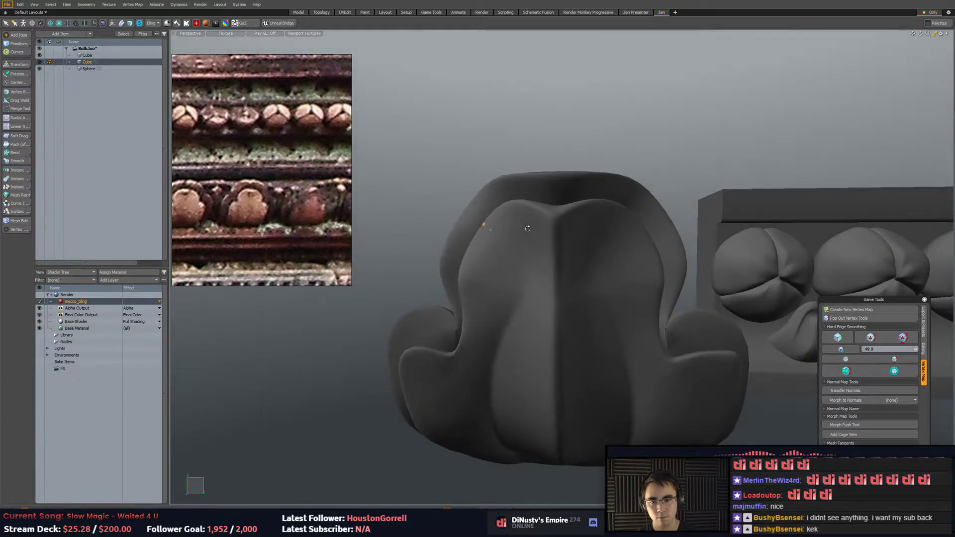
pyautogui.keyDown('alt'); pyautogui.moveTo(640, 194); pyautogui.dragTo(647, 245); pyautogui.keyUp('alt')
pyautogui.press('w')
pyautogui.press('space')
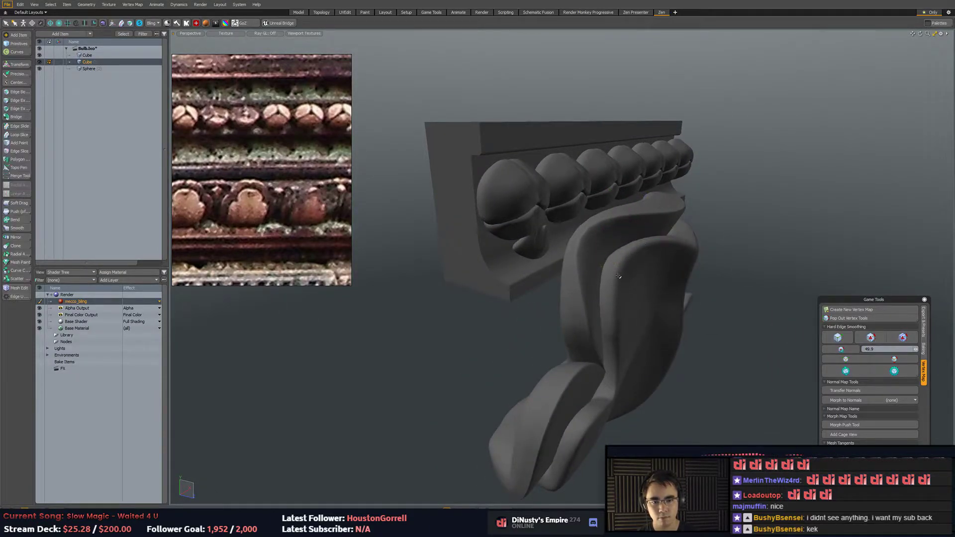
# Add loop slices across the top of the front petal's head and lower down along its side edge.
pyautogui.hotkey('alt', 'c')
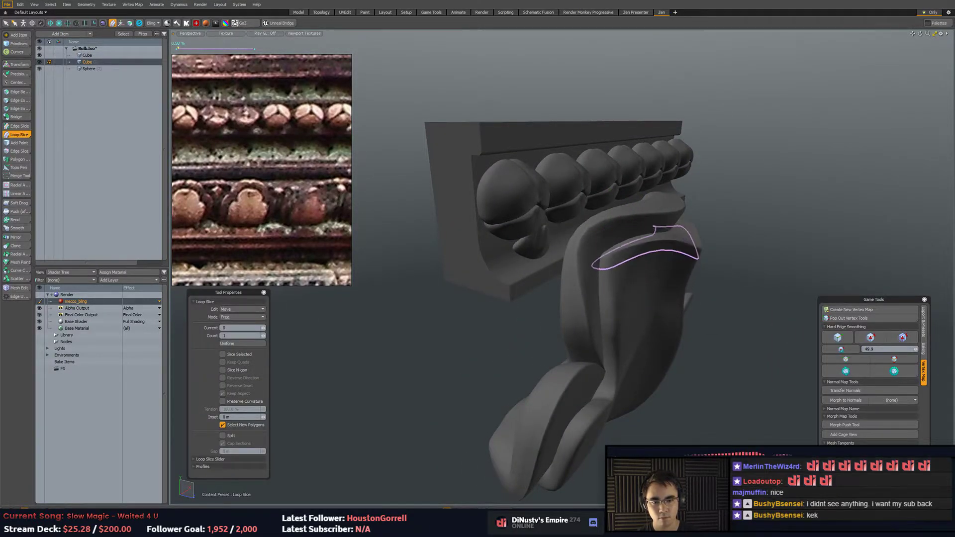
pyautogui.press('space')
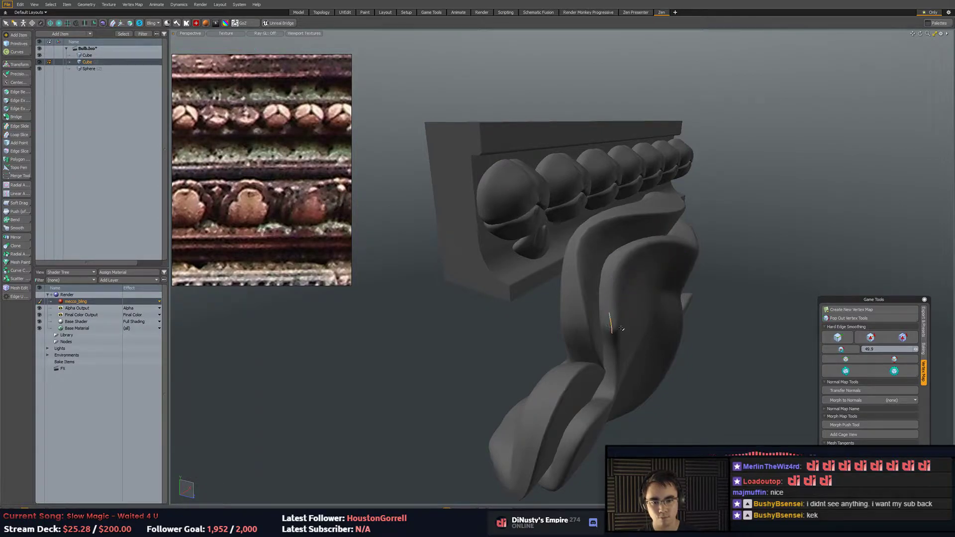
pyautogui.doubleClick(614, 327)
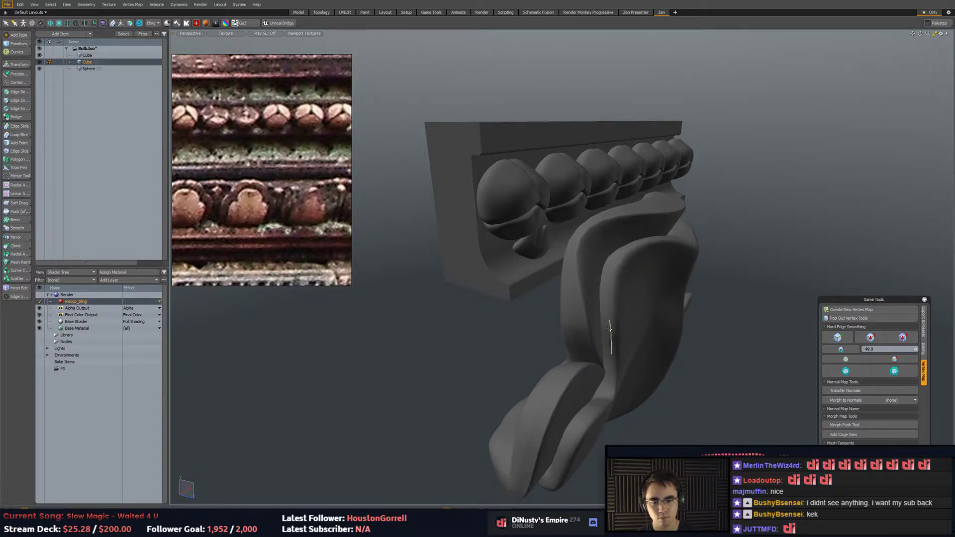
pyautogui.hotkey('alt', 'c')
pyautogui.moveTo(603, 319); pyautogui.dragTo(597, 264)
pyautogui.press('space')
# Examine the front petal's edge flow around the side creases and central ridge, including its wireframe.
pyautogui.press('5')
pyautogui.press('3')
pyautogui.click(532, 254)
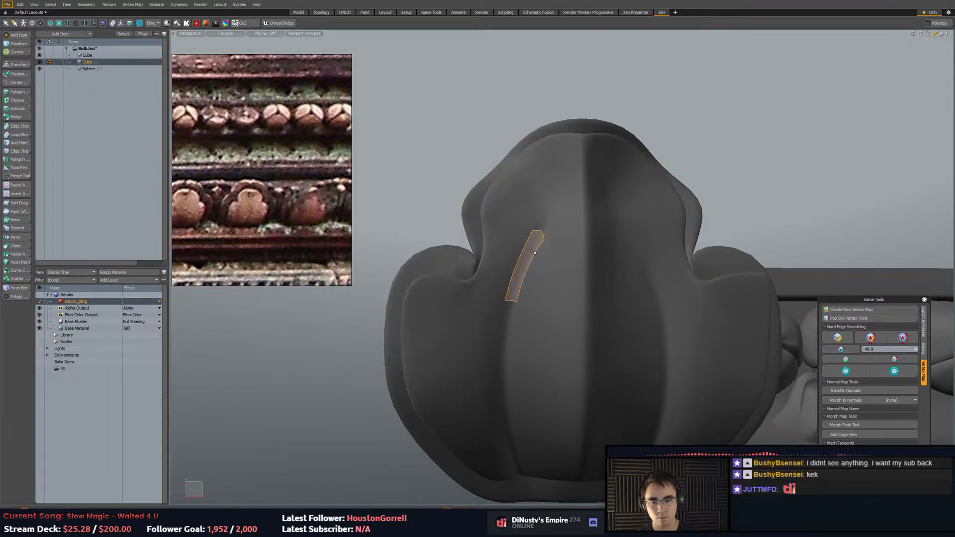
pyautogui.press('2')
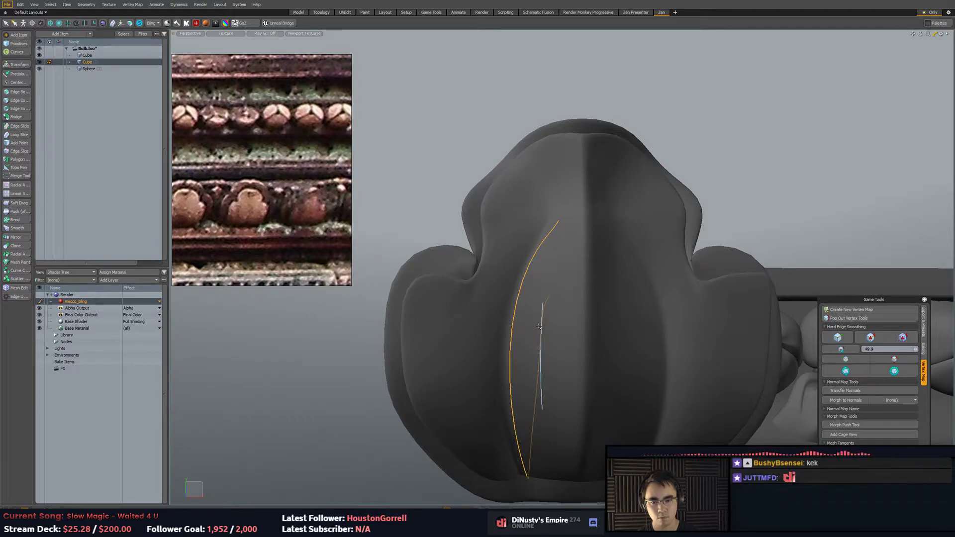
pyautogui.press('5')
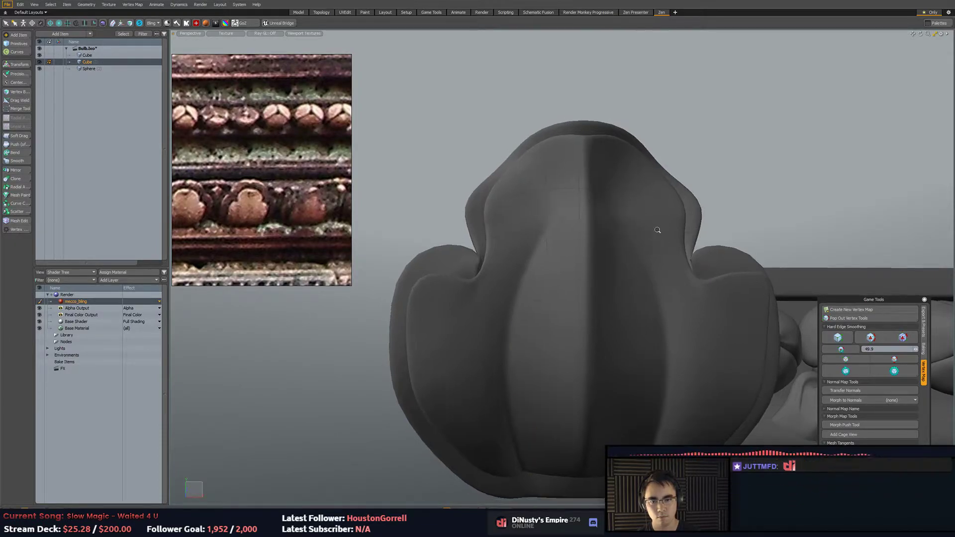
pyautogui.keyDown('alt'); pyautogui.moveTo(662, 229); pyautogui.dragTo(629, 219); pyautogui.keyUp('alt')
pyautogui.press('2')
pyautogui.press('1')
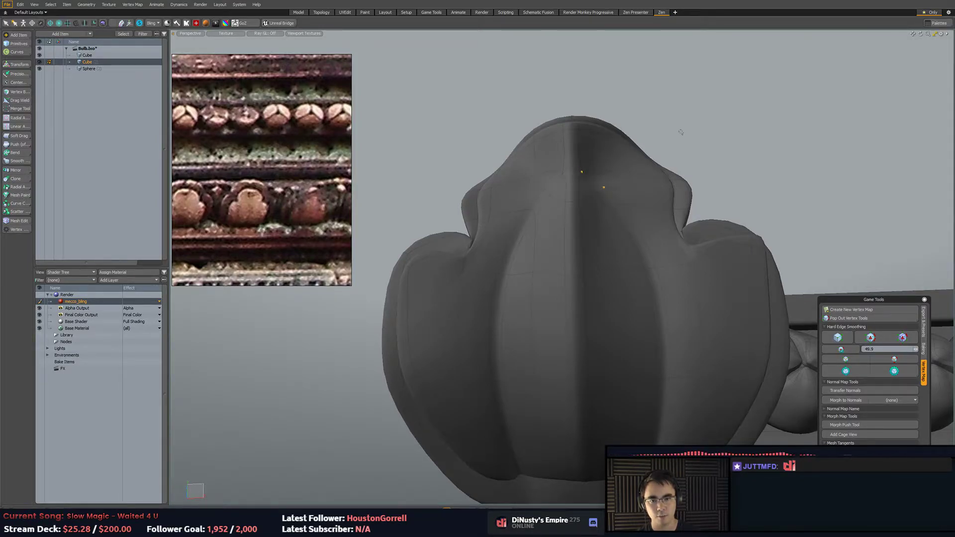
pyautogui.press('5')
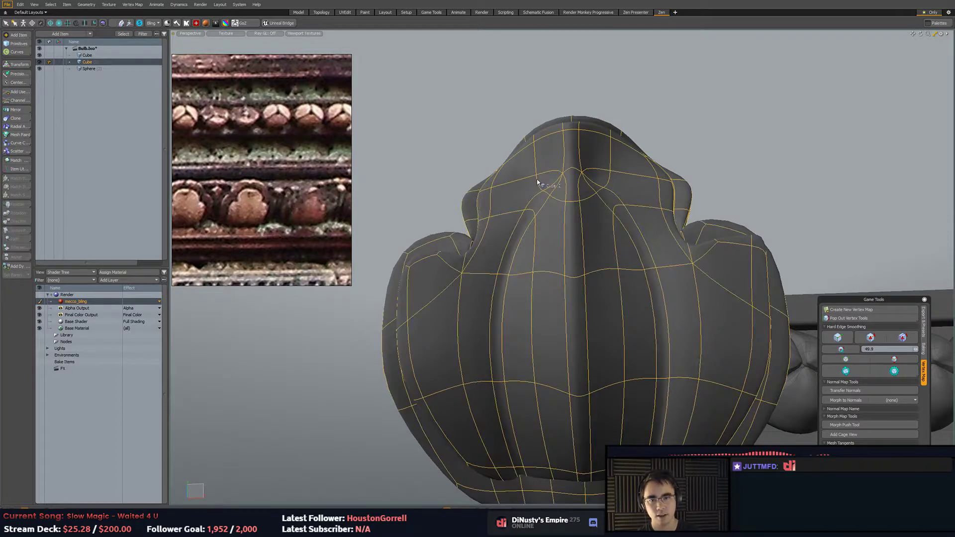
# Remove the edge loop running through the upper part of the front petal's head.
pyautogui.press('2')
pyautogui.doubleClick(537, 183)
pyautogui.press('BackSpace')
# Check the shape of both petals from several angles and distances against the reference photo.
pyautogui.keyDown('alt'); pyautogui.moveTo(716, 153); pyautogui.dragTo(724, 150); pyautogui.keyUp('alt')
pyautogui.scroll(-3, 761, 170)
pyautogui.moveTo(787, 160)
pyautogui.keyDown('alt'); pyautogui.mouseDown()
pyautogui.moveTo(722, 240)
pyautogui.moveTo(781, 170)
pyautogui.mouseUp(); pyautogui.keyUp('alt')
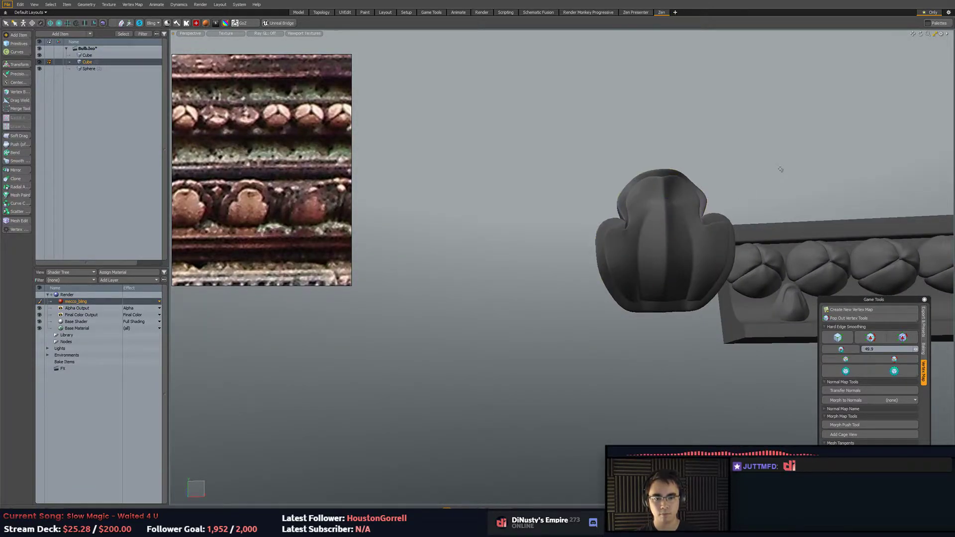
pyautogui.scroll(3, 780, 179)
pyautogui.keyDown('alt'); pyautogui.moveTo(777, 180); pyautogui.dragTo(738, 178); pyautogui.keyUp('alt')
pyautogui.scroll(4, 698, 209)
pyautogui.keyDown('alt'); pyautogui.moveTo(697, 211); pyautogui.dragTo(701, 226); pyautogui.keyUp('alt')
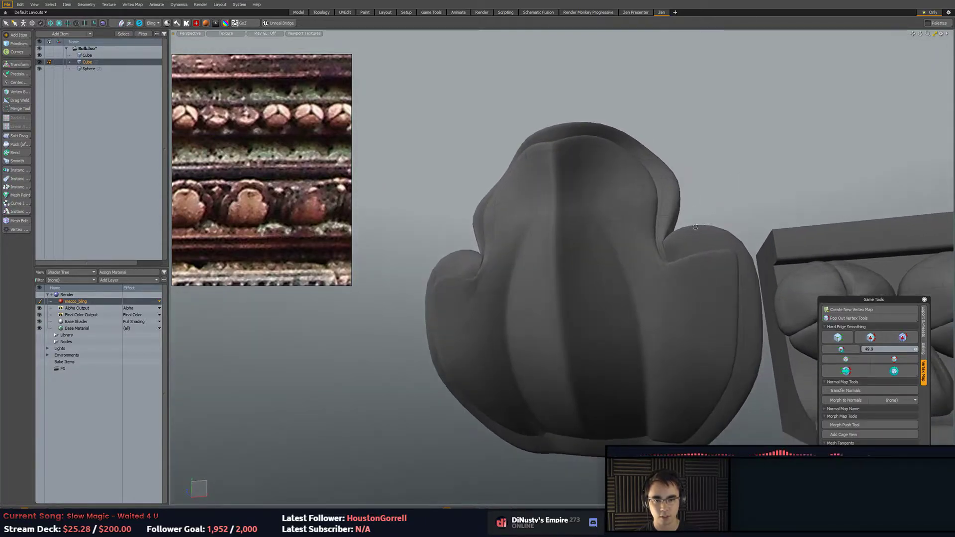
pyautogui.keyDown('alt'); pyautogui.moveTo(739, 172); pyautogui.dragTo(625, 279); pyautogui.keyUp('alt')
pyautogui.press('1')
pyautogui.scroll(-4, 716, 199)
pyautogui.scroll(4, 604, 220)
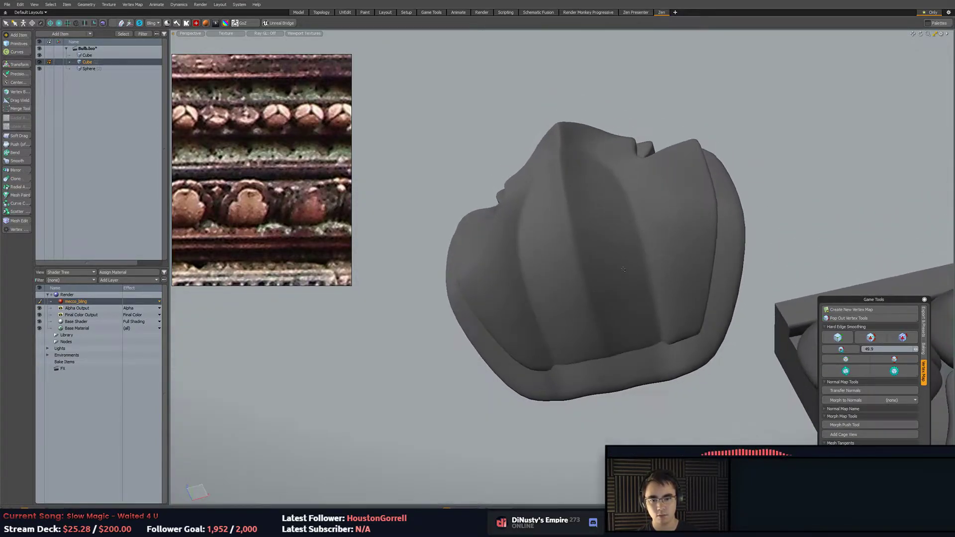
# Select the lower lengthwise edges between the front petal's ridge and each side crease and pull them outward to form bulges.
pyautogui.press('3')
pyautogui.click(623, 314)
pyautogui.keyDown('alt'); pyautogui.moveTo(625, 315); pyautogui.dragTo(641, 323); pyautogui.keyUp('alt')
pyautogui.keyDown('shift'); pyautogui.click(639, 323); pyautogui.keyUp('shift')
pyautogui.click(618, 339)
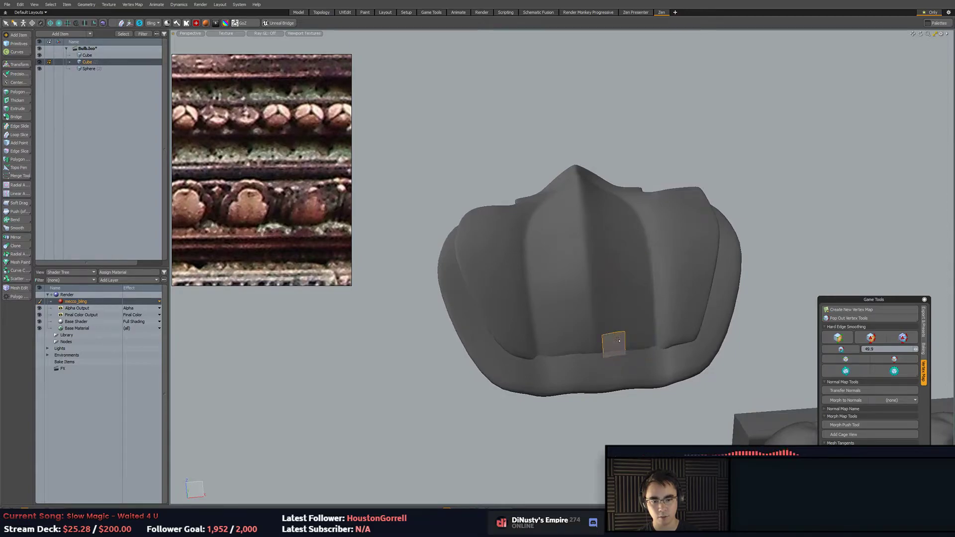
pyautogui.click(631, 319)
pyautogui.press('2')
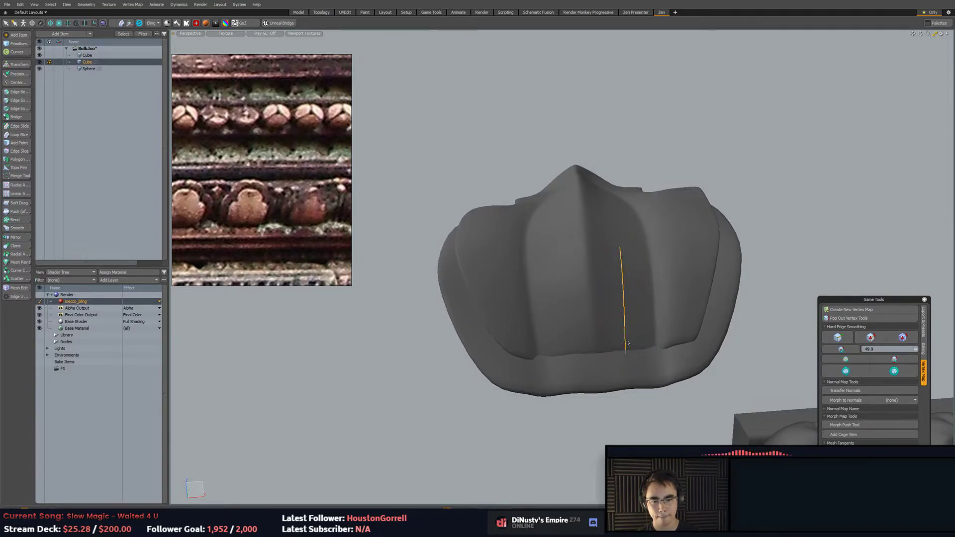
pyautogui.moveTo(560, 314)
pyautogui.keyDown('alt'); pyautogui.mouseDown()
pyautogui.moveTo(583, 305)
pyautogui.moveTo(598, 316)
pyautogui.mouseUp(); pyautogui.keyUp('alt')
pyautogui.press('w')
pyautogui.press('e')
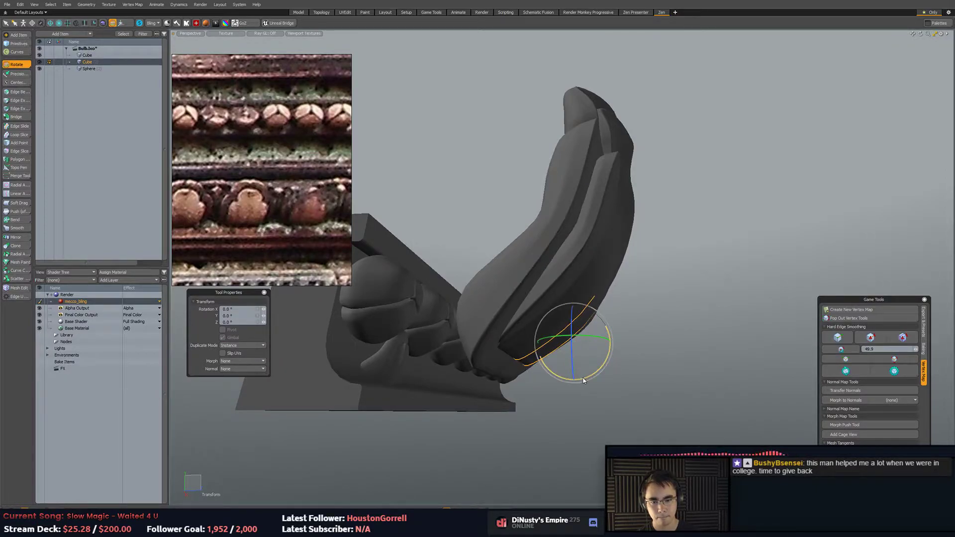
pyautogui.press('w')
pyautogui.keyDown('alt'); pyautogui.moveTo(583, 380); pyautogui.dragTo(685, 293); pyautogui.keyUp('alt')
pyautogui.scroll(-2, 671, 360)
pyautogui.press('q')
# Select the whole front petal and examine its lower bulges from the front and the side.
pyautogui.press('3')
pyautogui.keyDown('ctrl'); pyautogui.moveTo(683, 326); pyautogui.dragTo(683, 309); pyautogui.keyUp('ctrl')
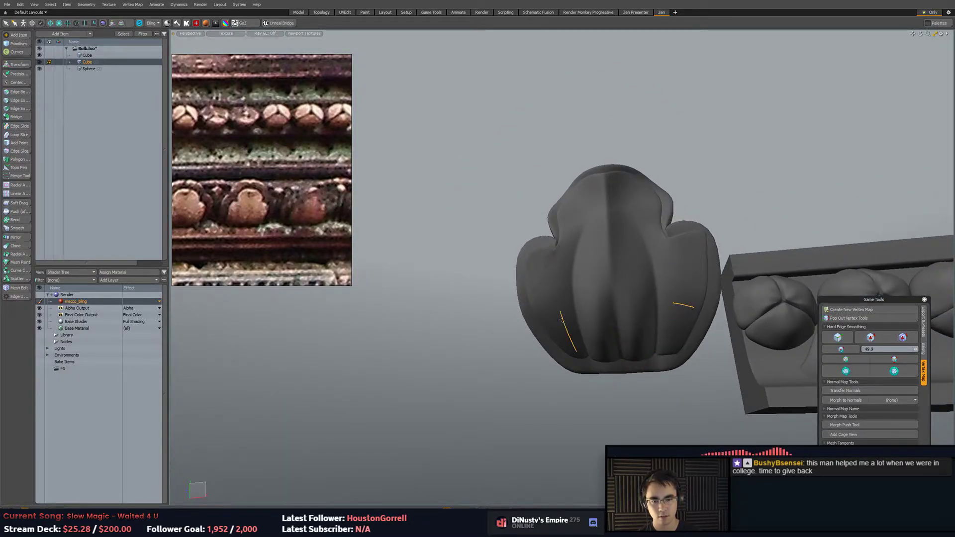
pyautogui.moveTo(572, 298); pyautogui.dragTo(578, 298)
pyautogui.press('3')
pyautogui.doubleClick(566, 296)
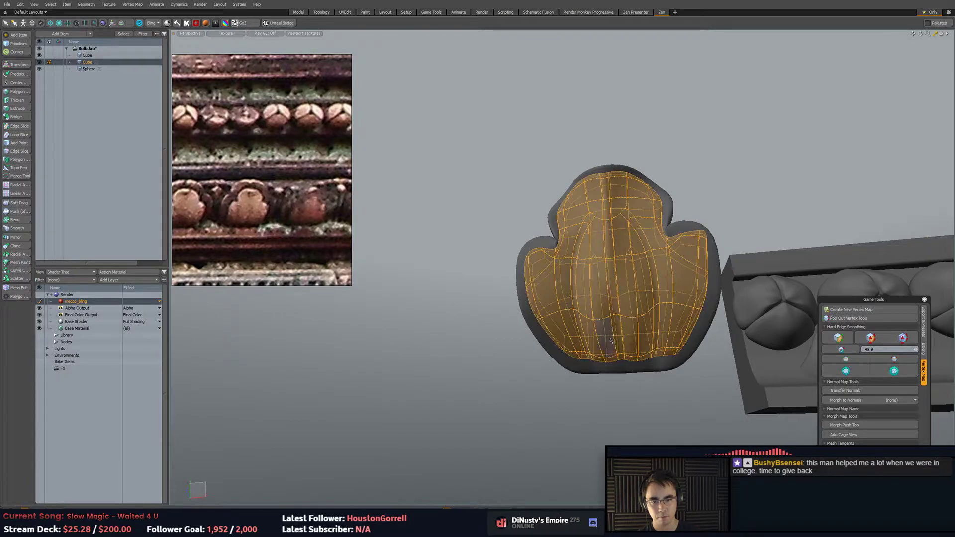
pyautogui.press('2')
pyautogui.press('w')
pyautogui.keyDown('alt'); pyautogui.moveTo(673, 315); pyautogui.dragTo(694, 327); pyautogui.keyUp('alt')
pyautogui.keyDown('alt'); pyautogui.moveTo(594, 288); pyautogui.dragTo(523, 279); pyautogui.keyUp('alt')
# Compare the two petals with the beaded moulding and the reference photo from several angles and distances.
pyautogui.press('q')
pyautogui.press('5')
pyautogui.click(680, 180)
pyautogui.keyDown('alt'); pyautogui.moveTo(655, 202); pyautogui.dragTo(532, 209); pyautogui.keyUp('alt')
pyautogui.keyDown('ctrl'); pyautogui.keyDown('alt'); pyautogui.moveTo(532, 209); pyautogui.dragTo(498, 214); pyautogui.keyUp('alt'); pyautogui.keyUp('ctrl')
pyautogui.moveTo(498, 214)
pyautogui.keyDown('alt'); pyautogui.mouseDown()
pyautogui.moveTo(572, 288)
pyautogui.moveTo(510, 309)
pyautogui.moveTo(622, 346)
pyautogui.mouseUp(); pyautogui.keyUp('alt')
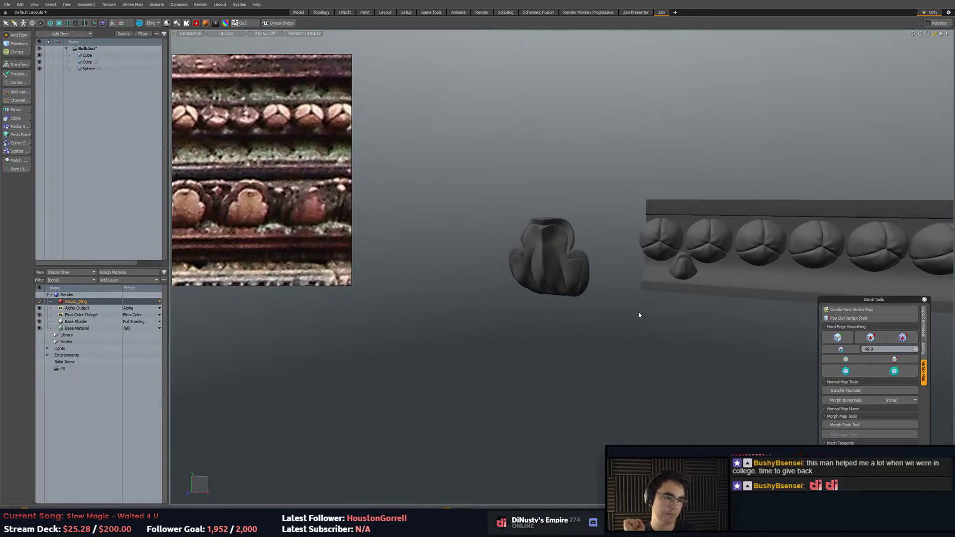
pyautogui.keyDown('alt'); pyautogui.moveTo(621, 240); pyautogui.dragTo(675, 305); pyautogui.keyUp('alt')
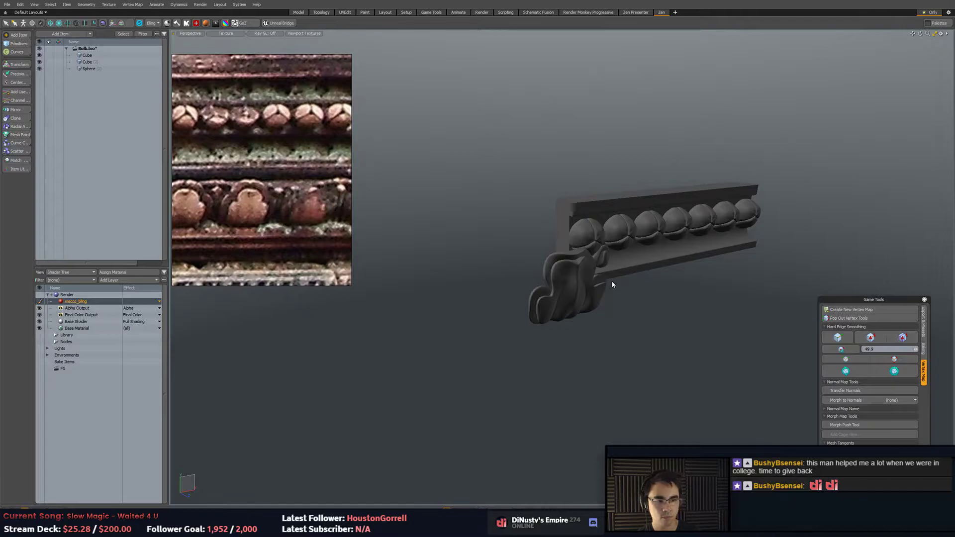
pyautogui.keyDown('alt'); pyautogui.moveTo(618, 284); pyautogui.dragTo(597, 303); pyautogui.keyUp('alt')
# Select faces on the petals and scale them slightly.
pyautogui.click(561, 312)
pyautogui.press('3')
pyautogui.moveTo(568, 251)
pyautogui.mouseDown(button='middle')
pyautogui.moveTo(676, 296)
pyautogui.moveTo(669, 284)
pyautogui.mouseUp(button='middle')
pyautogui.moveTo(656, 289)
pyautogui.keyDown('alt'); pyautogui.mouseDown()
pyautogui.moveTo(512, 291)
pyautogui.moveTo(469, 220)
pyautogui.moveTo(598, 239)
pyautogui.moveTo(553, 241)
pyautogui.mouseUp(); pyautogui.keyUp('alt')
pyautogui.press('w')
pyautogui.press('r')
pyautogui.moveTo(459, 248); pyautogui.dragTo(440, 249)
pyautogui.press('w')
pyautogui.keyDown('alt'); pyautogui.moveTo(487, 213); pyautogui.dragTo(713, 194); pyautogui.keyUp('alt')
pyautogui.keyDown('alt'); pyautogui.moveTo(590, 277); pyautogui.dragTo(572, 299); pyautogui.keyUp('alt')
# Duplicate the front petal and place the copy beside and behind the existing pair.
pyautogui.press('q')
pyautogui.press('3')
pyautogui.doubleClick(486, 255)
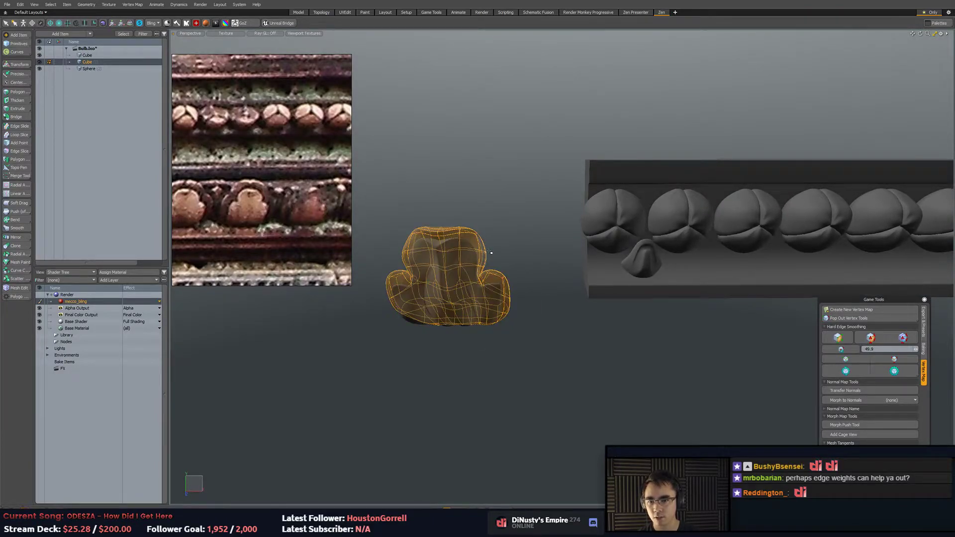
pyautogui.keyDown('alt'); pyautogui.moveTo(491, 253); pyautogui.dragTo(567, 292); pyautogui.keyUp('alt')
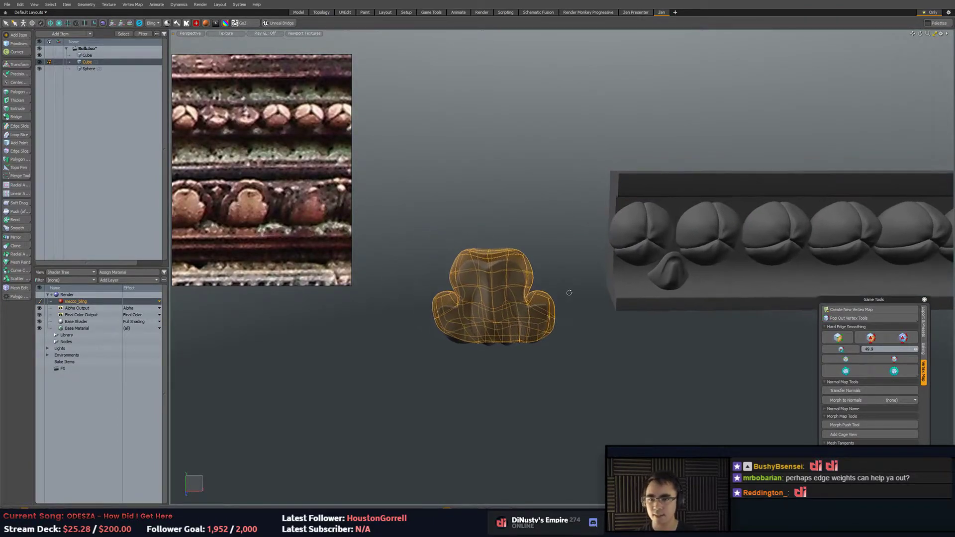
pyautogui.scroll(3, 567, 292)
pyautogui.doubleClick(466, 270)
pyautogui.keyDown('alt'); pyautogui.moveTo(467, 269); pyautogui.dragTo(546, 309); pyautogui.keyUp('alt')
pyautogui.click(576, 279)
pyautogui.doubleClick(476, 276)
pyautogui.press('w')
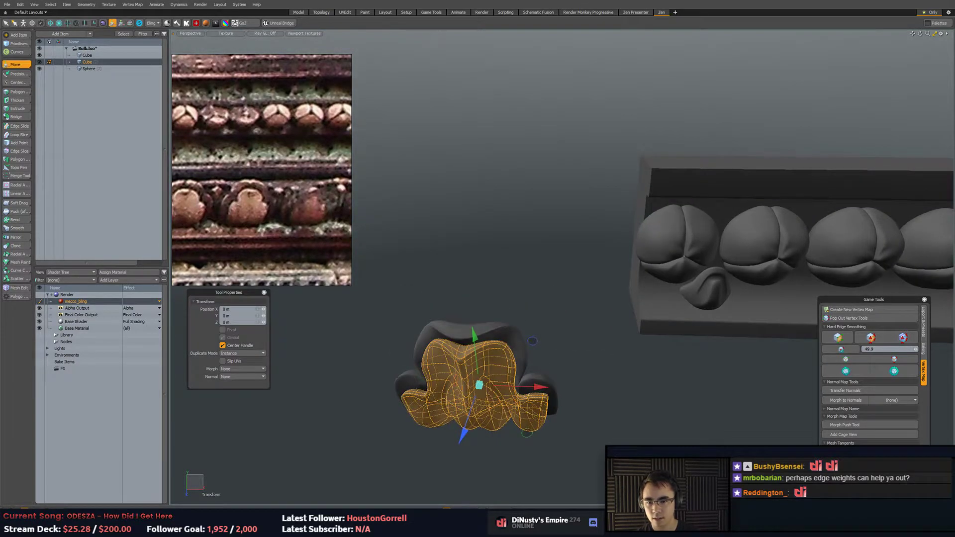
pyautogui.moveTo(463, 433); pyautogui.dragTo(469, 419)
pyautogui.moveTo(535, 330); pyautogui.dragTo(535, 324)
pyautogui.moveTo(522, 370); pyautogui.dragTo(666, 346)
pyautogui.press('KP_2')
# Raise the vertices at the ridge's top on the copied petal by 70 mm.
pyautogui.press('q')
pyautogui.press('1')
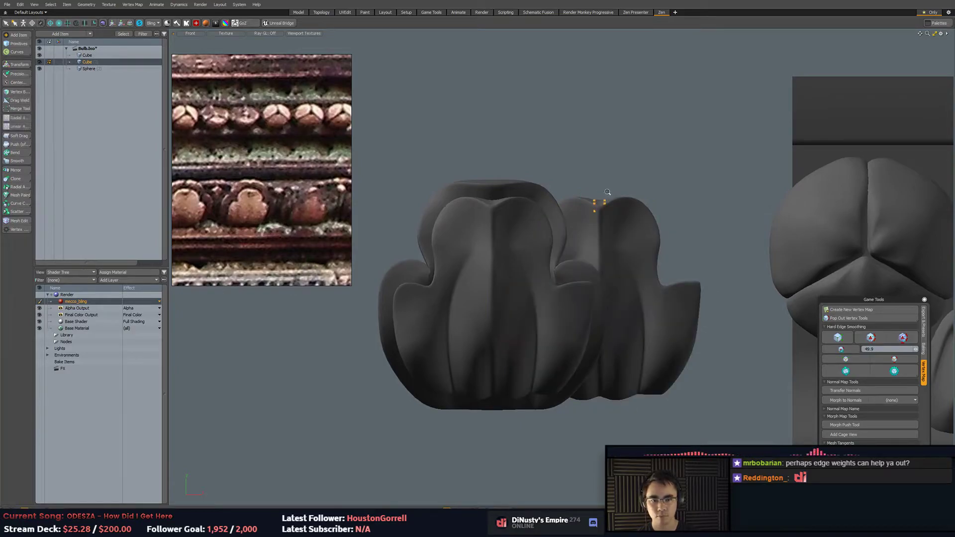
pyautogui.scroll(4, 597, 179)
pyautogui.press('w')
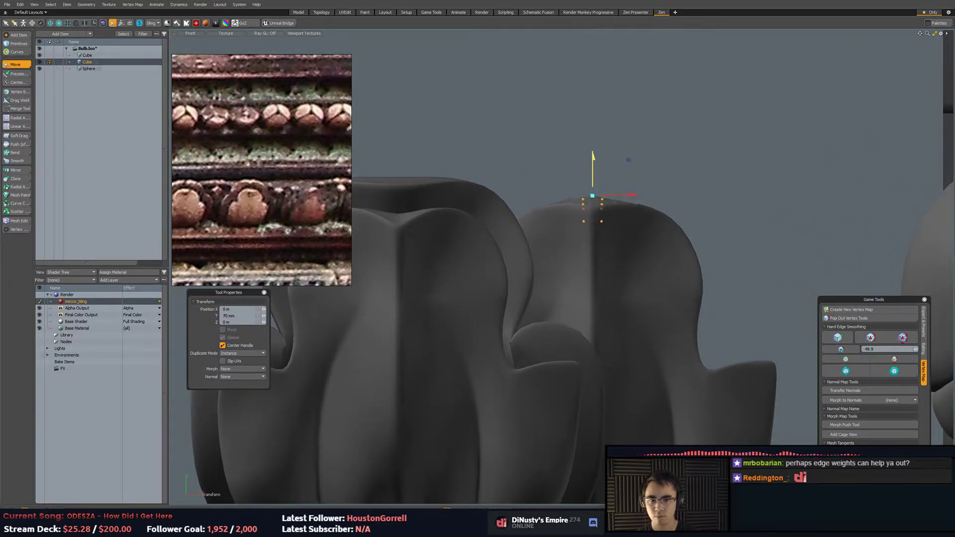
pyautogui.press('space')
# Select the faces around the ridge at the copied petal's head and bevel them.
pyautogui.press('2')
pyautogui.click(602, 229)
pyautogui.press('3')
pyautogui.moveTo(591, 250)
pyautogui.mouseDown()
pyautogui.moveTo(594, 257)
pyautogui.moveTo(575, 252)
pyautogui.moveTo(592, 296)
pyautogui.moveTo(607, 256)
pyautogui.moveTo(626, 242)
pyautogui.moveTo(566, 303)
pyautogui.moveTo(597, 278)
pyautogui.moveTo(623, 210)
pyautogui.moveTo(620, 230)
pyautogui.moveTo(589, 256)
pyautogui.moveTo(600, 257)
pyautogui.moveTo(579, 245)
pyautogui.moveTo(504, 236)
pyautogui.moveTo(514, 221)
pyautogui.mouseUp()
pyautogui.click(595, 263)
pyautogui.press('b')
pyautogui.press('KP_Decimal')
pyautogui.hotkey('shift', 'a')
# Scale, move and rotate the beveled head faces so they project outward from the copied petal.
pyautogui.scroll(-2, 565, 304)
pyautogui.press('r')
pyautogui.press('w')
pyautogui.press('e')
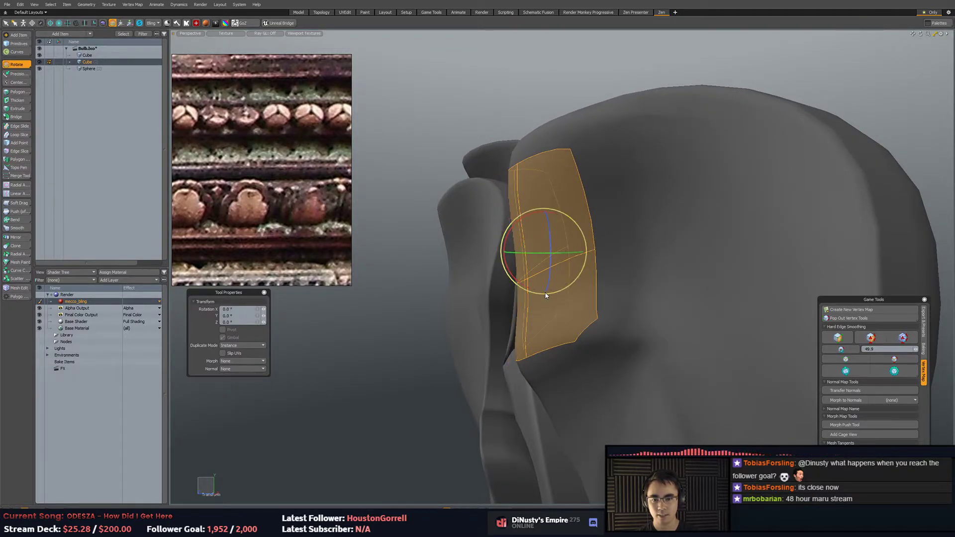
pyautogui.moveTo(523, 291); pyautogui.dragTo(545, 297)
# Slice edge loops around the projecting block on the copied petal's head to tighten its shape.
pyautogui.press('2')
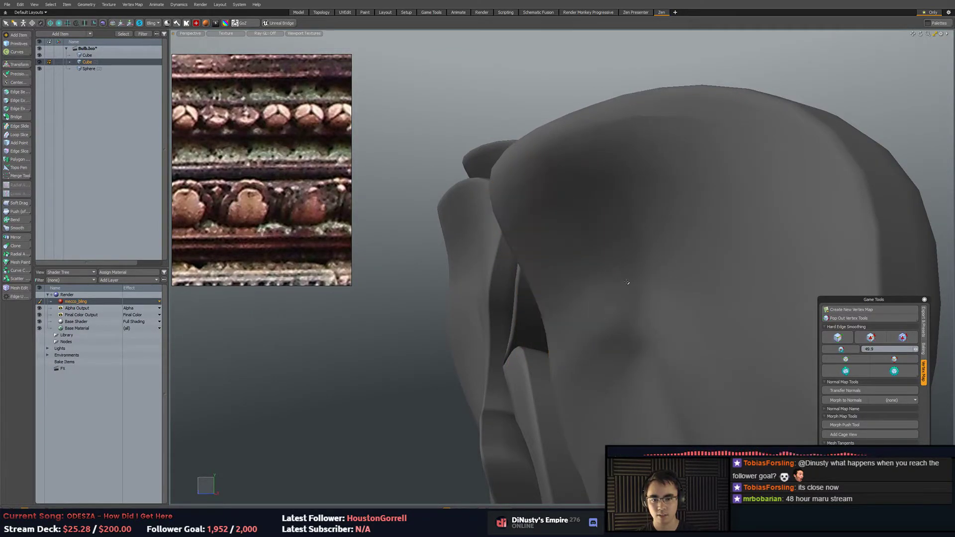
pyautogui.hotkey('alt', 'c')
pyautogui.moveTo(628, 321); pyautogui.dragTo(591, 321)
pyautogui.press('space')
pyautogui.keyDown('alt'); pyautogui.moveTo(588, 289); pyautogui.dragTo(637, 234); pyautogui.keyUp('alt')
pyautogui.click(589, 162)
pyautogui.hotkey('alt', 'c')
pyautogui.moveTo(589, 173); pyautogui.dragTo(659, 174)
# Scale the sliced edge loop to refine the outline of the copied petal's projecting tip.
pyautogui.press('r')
pyautogui.moveTo(598, 272)
pyautogui.mouseDown()
pyautogui.moveTo(572, 272)
pyautogui.moveTo(605, 269)
pyautogui.mouseUp()
pyautogui.hotkey('ctrl', 'z')
pyautogui.press('space')
pyautogui.press('r')
pyautogui.keyDown('alt'); pyautogui.moveTo(606, 270); pyautogui.dragTo(560, 277); pyautogui.keyUp('alt')
pyautogui.moveTo(568, 238); pyautogui.dragTo(568, 246)
pyautogui.press('space')
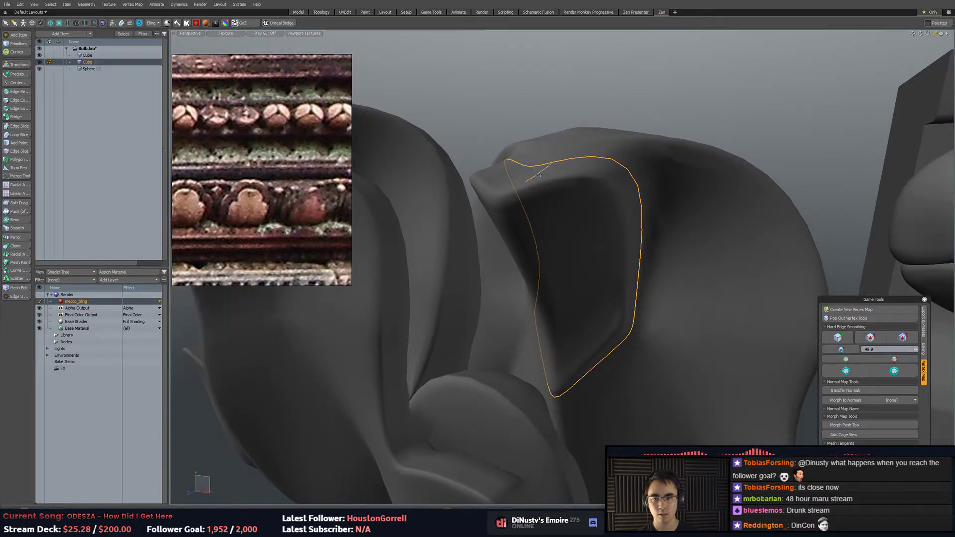
# Select the faces along the end of the copied petal's projecting tip and move them.
pyautogui.press('5')
pyautogui.press('3')
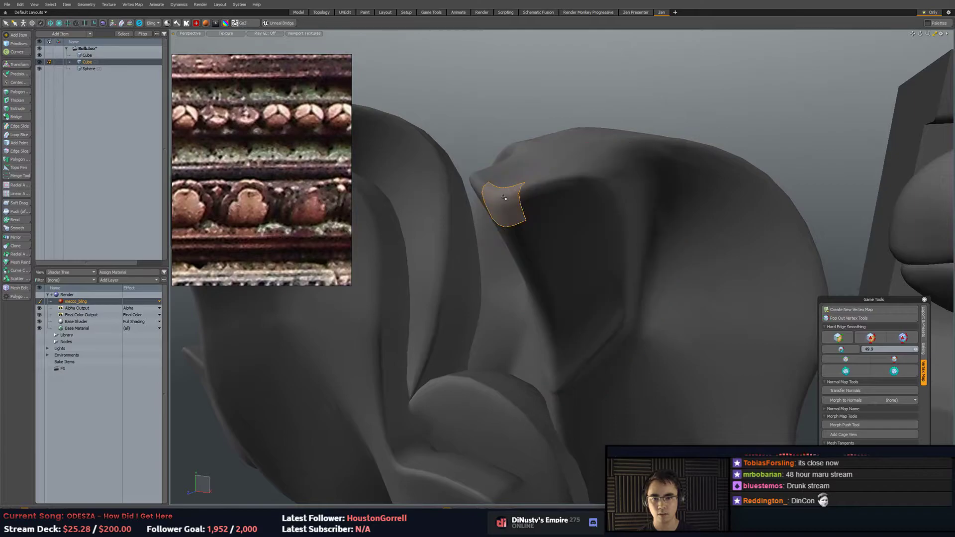
pyautogui.click(498, 204)
pyautogui.keyDown('alt'); pyautogui.moveTo(498, 204); pyautogui.dragTo(587, 196); pyautogui.keyUp('alt')
pyautogui.keyDown('shift'); pyautogui.click(603, 188); pyautogui.keyUp('shift')
pyautogui.keyDown('shift'); pyautogui.click(524, 193); pyautogui.keyUp('shift')
pyautogui.keyDown('alt'); pyautogui.moveTo(525, 199); pyautogui.dragTo(697, 201); pyautogui.keyUp('alt')
pyautogui.press('w')
pyautogui.moveTo(706, 138); pyautogui.dragTo(484, 187)
pyautogui.press('space')
# Slice one more edge loop into the copied petal's tip and clear the selection.
pyautogui.press('2')
pyautogui.click(571, 187)
pyautogui.hotkey('alt', 'c')
pyautogui.press('space')
pyautogui.press('5')
pyautogui.click(571, 116)
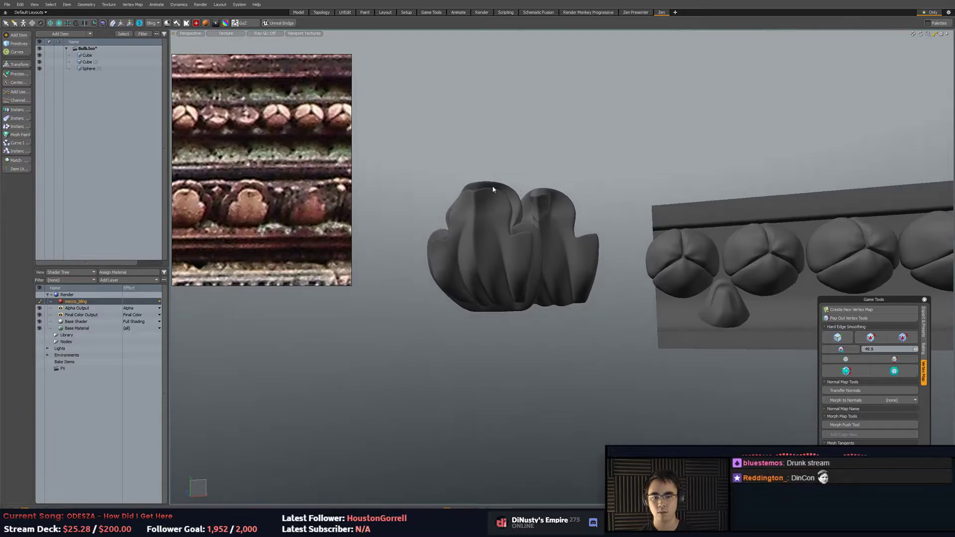
# Choose a different Warm-Cool matcap and set the viewport shading to Default.
pyautogui.click(153, 24)
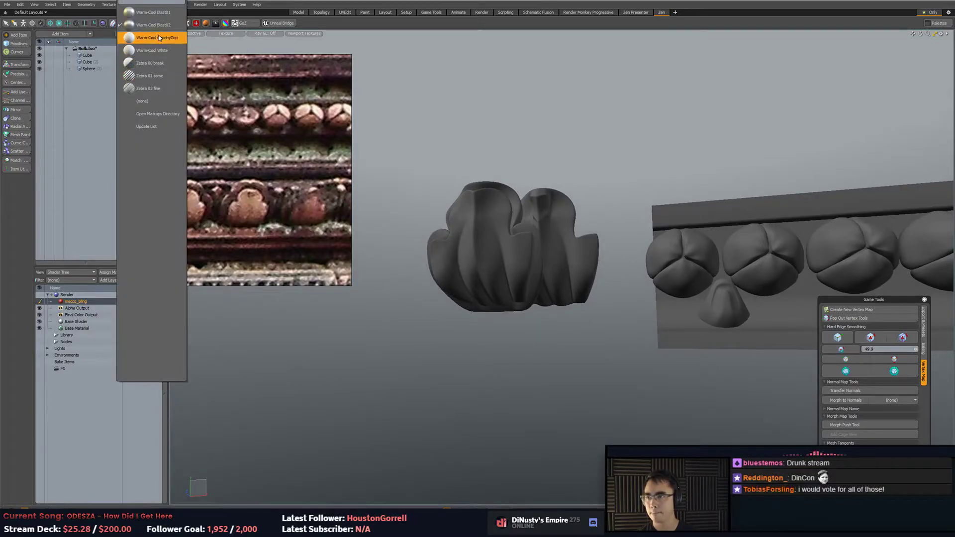
pyautogui.click(157, 38)
pyautogui.moveTo(427, 108)
pyautogui.keyDown('alt'); pyautogui.mouseDown()
pyautogui.moveTo(665, 194)
pyautogui.moveTo(633, 174)
pyautogui.mouseUp(); pyautogui.keyUp('alt')
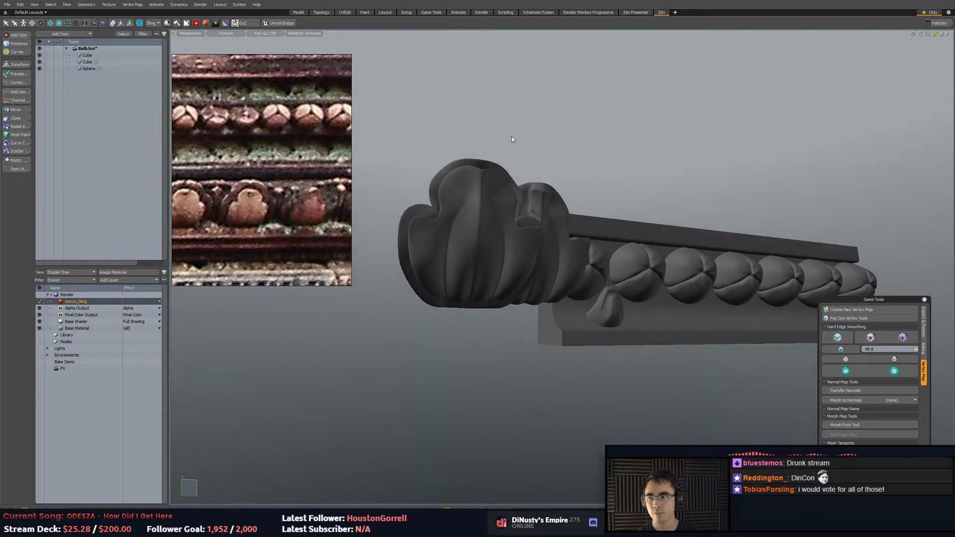
pyautogui.click(234, 36)
pyautogui.click(219, 77)
pyautogui.moveTo(484, 117)
pyautogui.keyDown('alt'); pyautogui.mouseDown()
pyautogui.moveTo(499, 157)
pyautogui.moveTo(569, 223)
pyautogui.moveTo(571, 176)
pyautogui.mouseUp(); pyautogui.keyUp('alt')
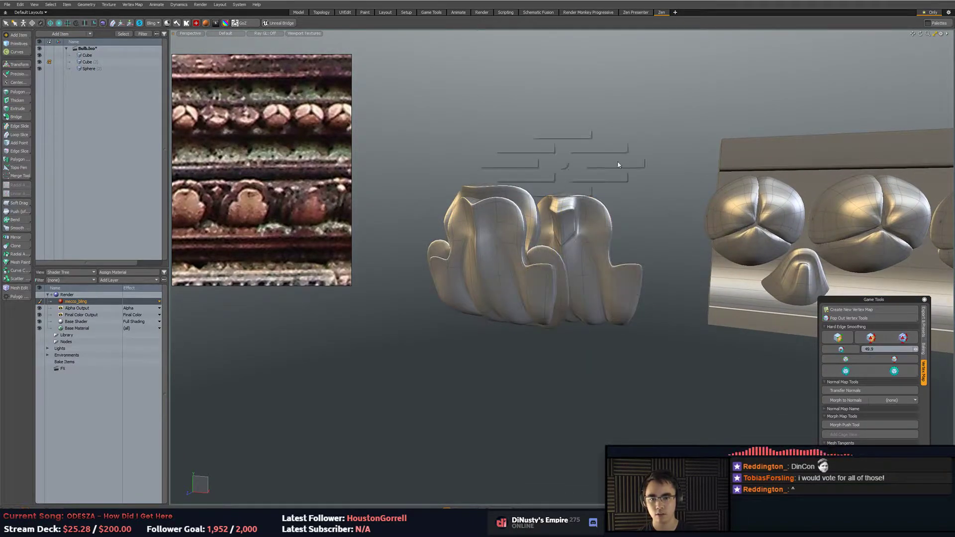
pyautogui.keyDown('alt'); pyautogui.moveTo(622, 156); pyautogui.dragTo(481, 148); pyautogui.keyUp('alt')
# Select all three petals and try mirroring them along the X axis.
pyautogui.click(578, 222)
pyautogui.press('3')
pyautogui.doubleClick(577, 222)
pyautogui.keyDown('shift'); pyautogui.doubleClick(481, 199); pyautogui.keyUp('shift')
pyautogui.keyDown('shift'); pyautogui.doubleClick(497, 152); pyautogui.keyUp('shift')
pyautogui.keyDown('alt'); pyautogui.moveTo(499, 151); pyautogui.dragTo(558, 127); pyautogui.keyUp('alt')
pyautogui.hotkey('shift', 'v')
pyautogui.click(555, 103)
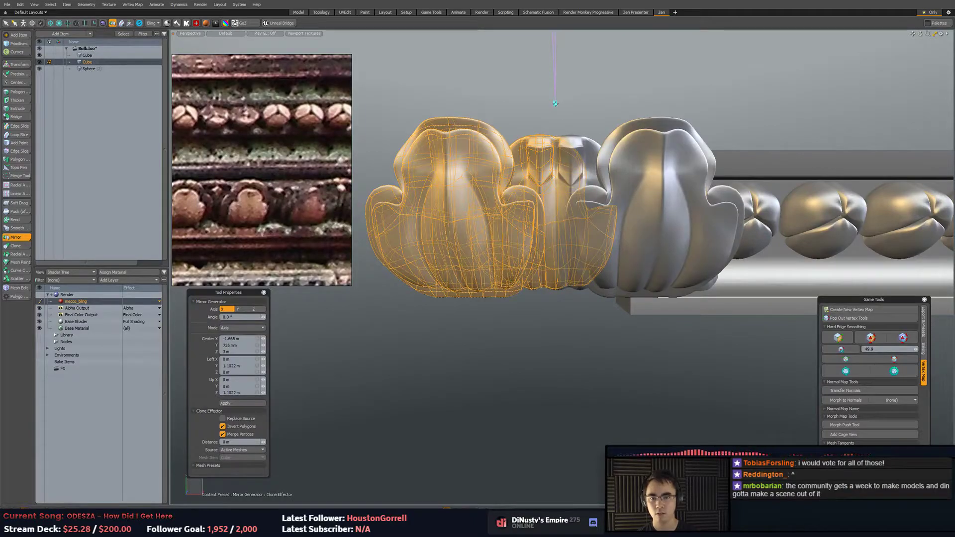
pyautogui.hotkey('ctrl', 'z')
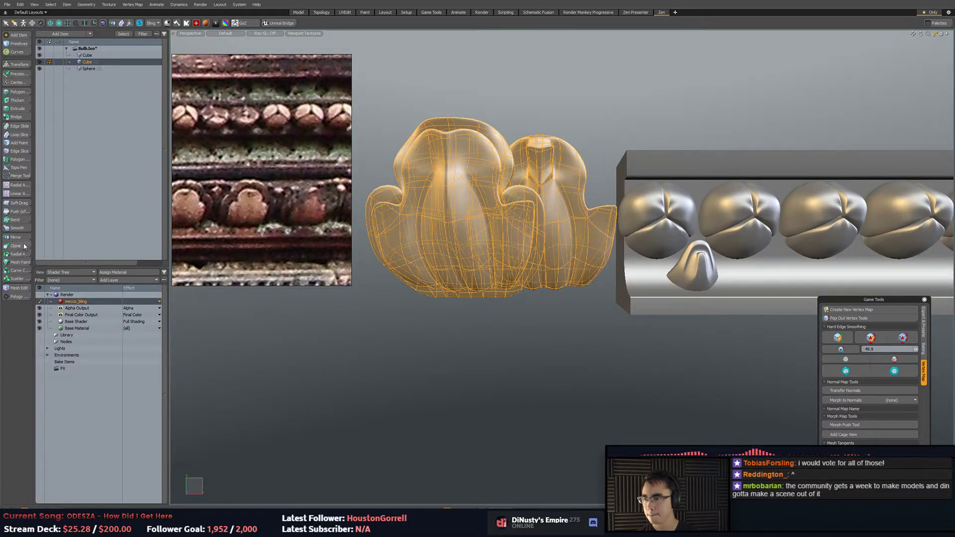
# Clone the three petals into a row along X with 6 clones and a 1.445 m offset.
pyautogui.click(16, 246)
pyautogui.moveTo(474, 141)
pyautogui.mouseDown()
pyautogui.moveTo(642, 136)
pyautogui.moveTo(622, 135)
pyautogui.mouseUp()
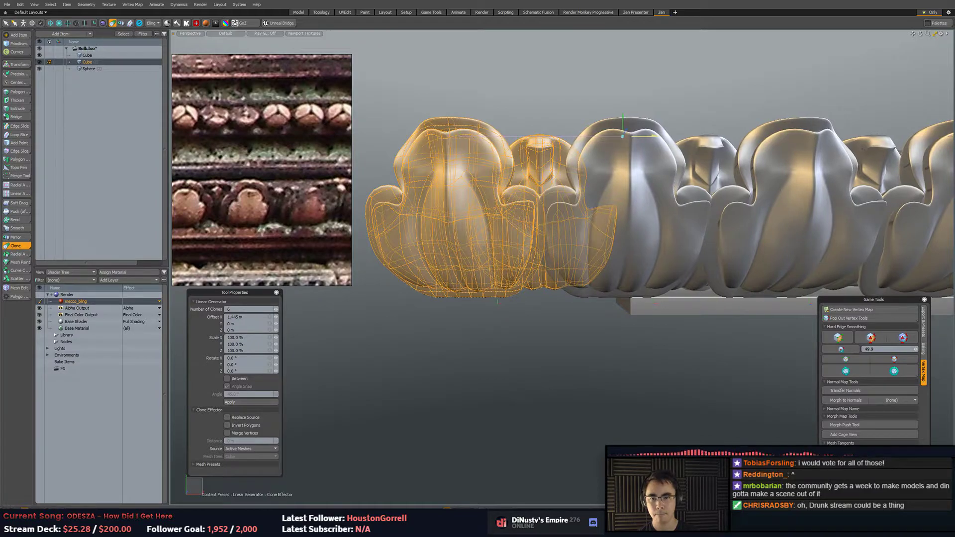
pyautogui.press('space')
pyautogui.click(495, 327)
pyautogui.moveTo(495, 326)
pyautogui.keyDown('alt'); pyautogui.mouseDown()
pyautogui.moveTo(569, 342)
pyautogui.moveTo(367, 299)
pyautogui.moveTo(452, 316)
pyautogui.moveTo(458, 273)
pyautogui.moveTo(610, 320)
pyautogui.moveTo(566, 289)
pyautogui.moveTo(559, 219)
pyautogui.moveTo(580, 284)
pyautogui.mouseUp(); pyautogui.keyUp('alt')
pyautogui.scroll(-4, 452, 315)
pyautogui.doubleClick(506, 241)
# Undo the row of petal clones.
pyautogui.hotkey('ctrl', 'z')
pyautogui.hotkey('ctrl', 'z')
pyautogui.hotkey('ctrl', 'z')
pyautogui.click(493, 287)
pyautogui.keyDown('alt'); pyautogui.keyDown('shift'); pyautogui.moveTo(493, 287); pyautogui.dragTo(608, 243); pyautogui.keyUp('shift'); pyautogui.keyUp('alt')
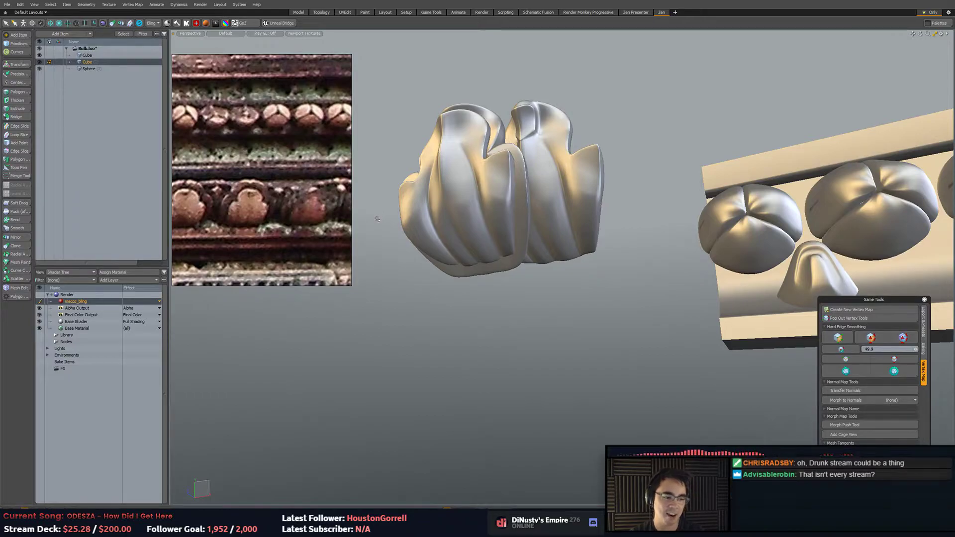
# Select the upper faces inside the raised outline on the copied petal's head and bevel them.
pyautogui.keyDown('alt'); pyautogui.moveTo(506, 266); pyautogui.dragTo(527, 277); pyautogui.keyUp('alt')
pyautogui.press('2')
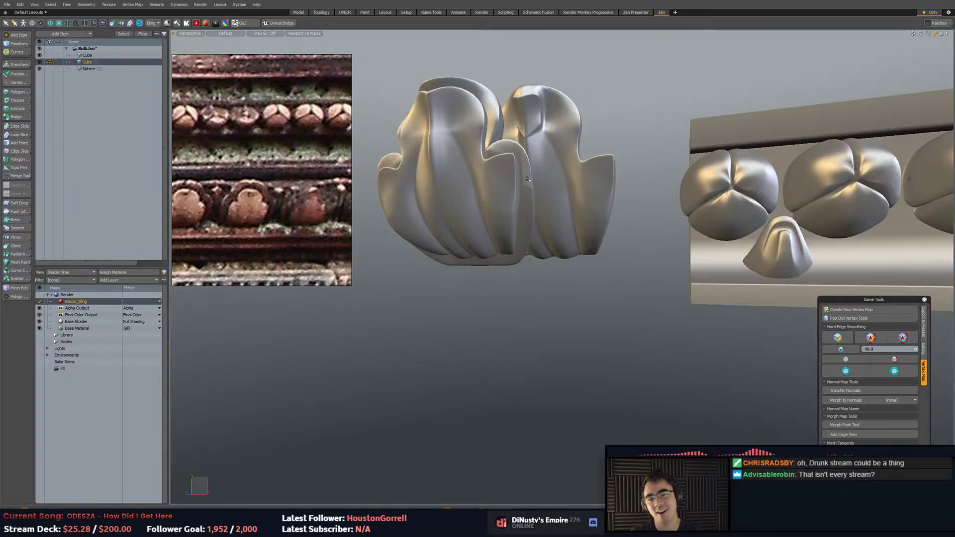
pyautogui.doubleClick(524, 115)
pyautogui.hotkey('shift', 'a')
pyautogui.keyDown('alt'); pyautogui.moveTo(524, 121); pyautogui.dragTo(518, 294); pyautogui.keyUp('alt')
pyautogui.press('2')
pyautogui.press('w')
pyautogui.press('q')
pyautogui.press('3')
pyautogui.moveTo(513, 239)
pyautogui.keyDown('alt'); pyautogui.mouseDown()
pyautogui.moveTo(577, 221)
pyautogui.moveTo(520, 222)
pyautogui.mouseUp(); pyautogui.keyUp('alt')
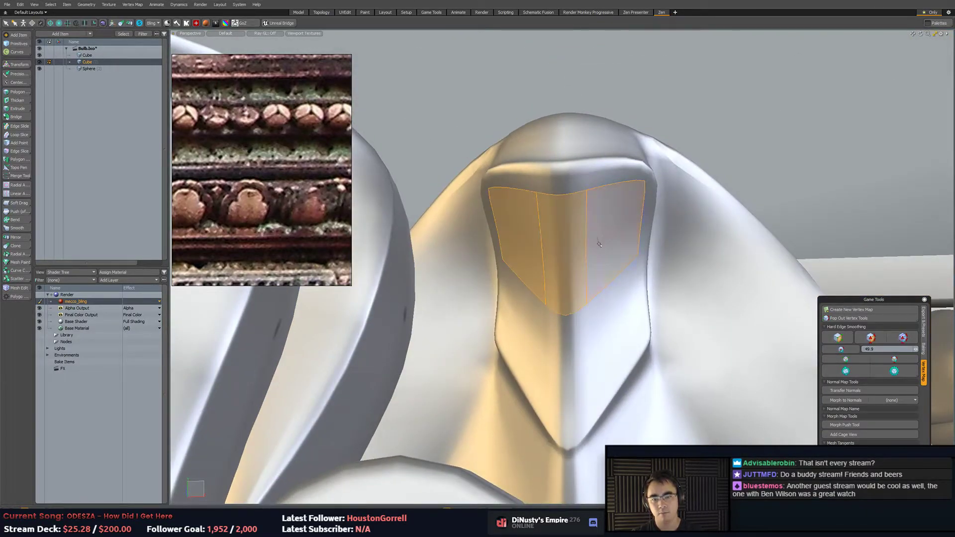
pyautogui.press('b')
pyautogui.click(597, 234)
# Scale the beveled head faces, move them outward and down, and rotate them into an overhanging tip.
pyautogui.keyDown('alt'); pyautogui.moveTo(617, 232); pyautogui.dragTo(534, 235); pyautogui.keyUp('alt')
pyautogui.press('r')
pyautogui.press('w')
pyautogui.moveTo(562, 200); pyautogui.dragTo(540, 282)
pyautogui.press('e')
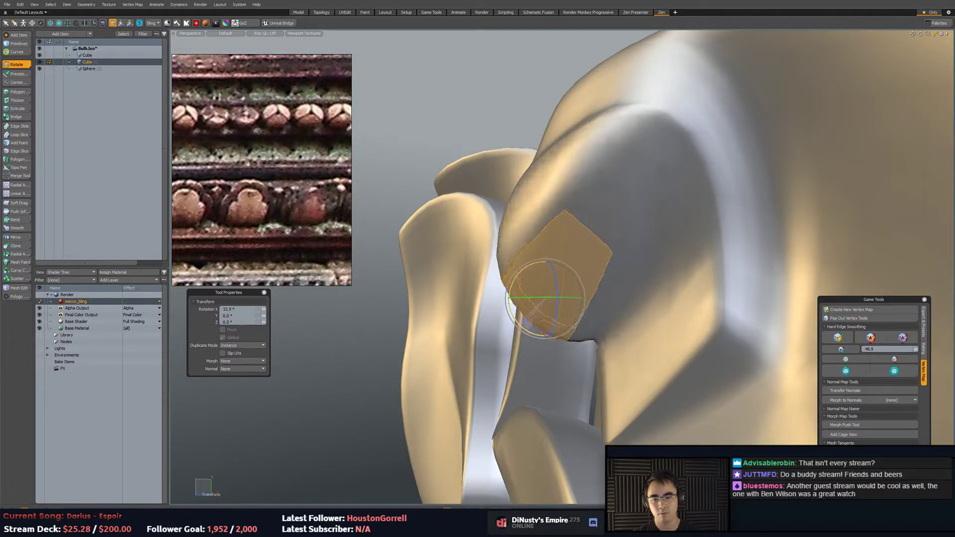
# Slice an edge loop around the overhanging tip of the copied petal.
pyautogui.press('2')
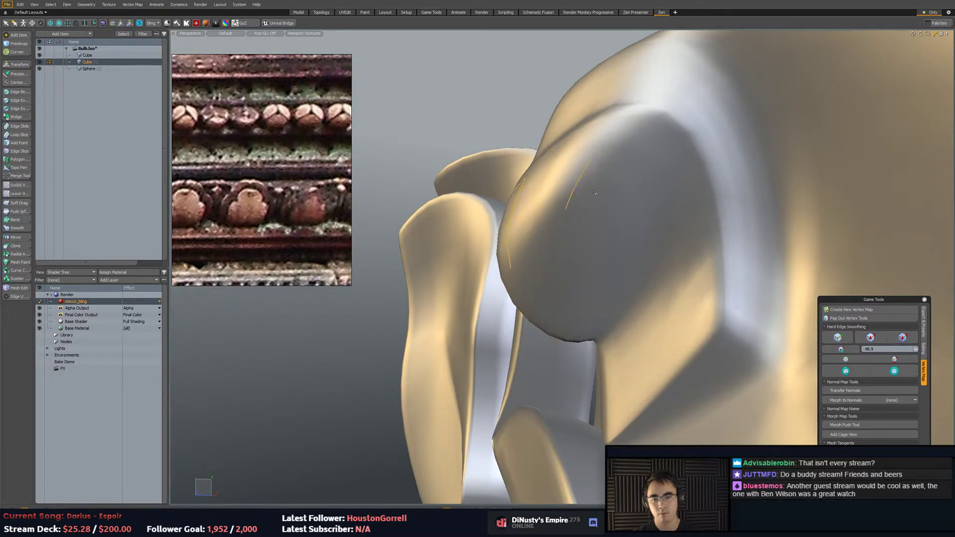
pyautogui.hotkey('alt', 'c')
pyautogui.moveTo(578, 190)
pyautogui.mouseDown()
pyautogui.moveTo(550, 193)
pyautogui.moveTo(639, 197)
pyautogui.moveTo(662, 180)
pyautogui.mouseUp()
# Move the overhanging tip's end faces into place, then expand the face selection and adjust its scale.
pyautogui.press('w')
pyautogui.press('3')
pyautogui.moveTo(593, 268)
pyautogui.mouseDown()
pyautogui.moveTo(556, 242)
pyautogui.moveTo(597, 227)
pyautogui.moveTo(621, 249)
pyautogui.mouseUp()
pyautogui.moveTo(559, 262)
pyautogui.mouseDown()
pyautogui.moveTo(640, 247)
pyautogui.moveTo(617, 252)
pyautogui.moveTo(594, 223)
pyautogui.moveTo(578, 219)
pyautogui.moveTo(578, 204)
pyautogui.moveTo(652, 228)
pyautogui.moveTo(490, 233)
pyautogui.moveTo(554, 241)
pyautogui.moveTo(582, 323)
pyautogui.mouseUp()
pyautogui.hotkey('shift', 'Up')
pyautogui.press('r')
pyautogui.press('q')
# Examine the edges around the overhanging tip's lip and base from several angles.
pyautogui.click(652, 228)
pyautogui.scroll(-3, 503, 231)
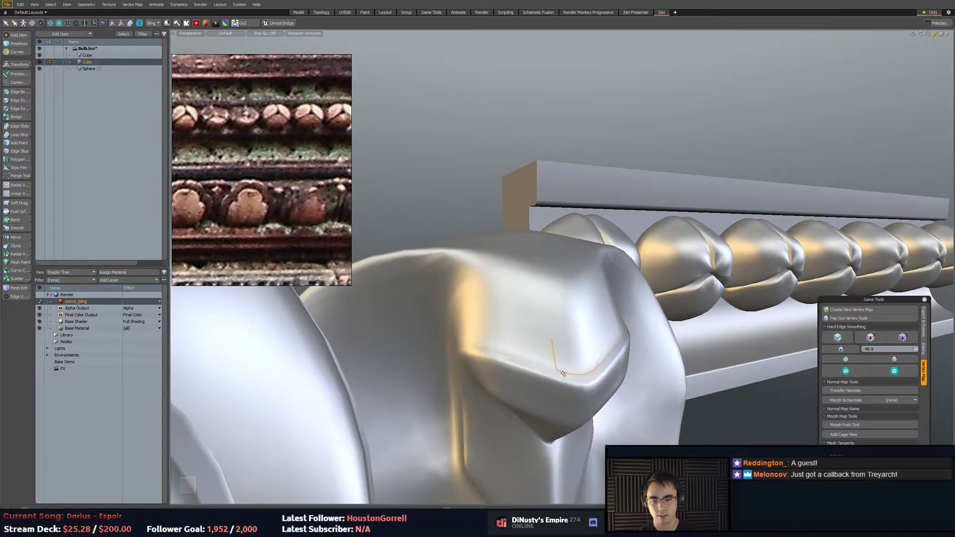
pyautogui.keyDown('alt'); pyautogui.moveTo(610, 351); pyautogui.dragTo(577, 298); pyautogui.keyUp('alt')
pyautogui.press('w')
pyautogui.moveTo(578, 297)
pyautogui.keyDown('alt'); pyautogui.mouseDown()
pyautogui.moveTo(502, 264)
pyautogui.moveTo(489, 210)
pyautogui.moveTo(577, 282)
pyautogui.mouseUp(); pyautogui.keyUp('alt')
pyautogui.scroll(-4, 503, 263)
pyautogui.press('space')
pyautogui.keyDown('alt'); pyautogui.moveTo(639, 252); pyautogui.dragTo(622, 242); pyautogui.keyUp('alt')
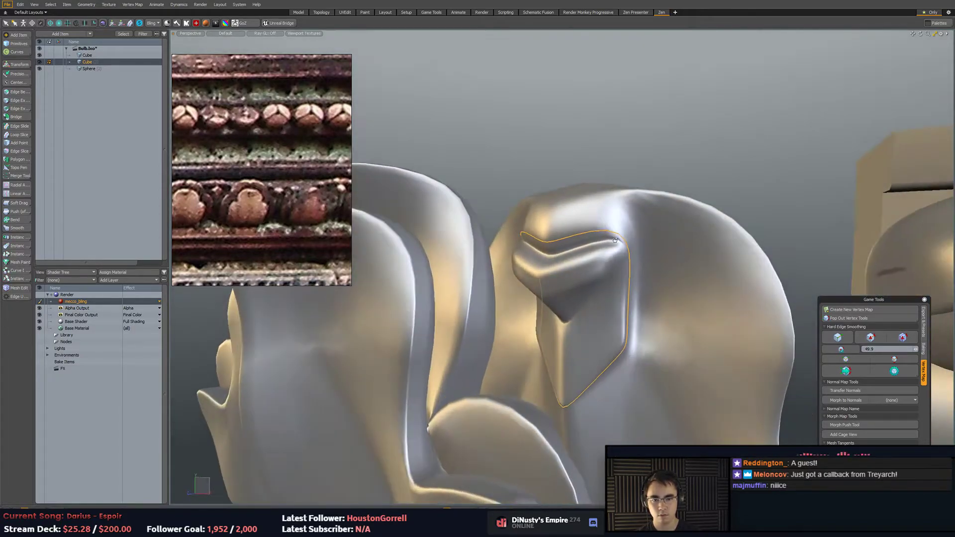
# Move the edge loop framing the overhanging tip of the copied petal by -22 mm along Z.
pyautogui.keyDown('alt'); pyautogui.moveTo(545, 250); pyautogui.dragTo(631, 252); pyautogui.keyUp('alt')
pyautogui.keyDown('alt'); pyautogui.moveTo(552, 246); pyautogui.dragTo(503, 243); pyautogui.keyUp('alt')
pyautogui.moveTo(504, 231)
pyautogui.keyDown('ctrl'); pyautogui.mouseDown()
pyautogui.moveTo(592, 234)
pyautogui.moveTo(603, 260)
pyautogui.moveTo(599, 313)
pyautogui.mouseUp(); pyautogui.keyUp('ctrl')
pyautogui.press('w')
pyautogui.keyDown('alt'); pyautogui.moveTo(599, 313); pyautogui.dragTo(626, 295); pyautogui.keyUp('alt')
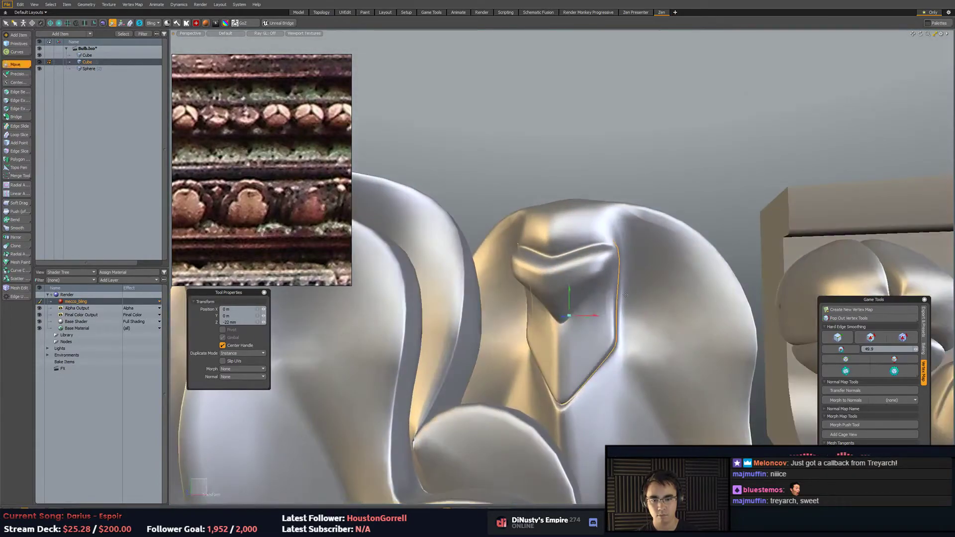
# Select the edges of the recessed panel beneath the overhanging tip and scale them to 27.5% in X.
pyautogui.press('q')
pyautogui.press('3')
pyautogui.click(597, 341)
pyautogui.press('2')
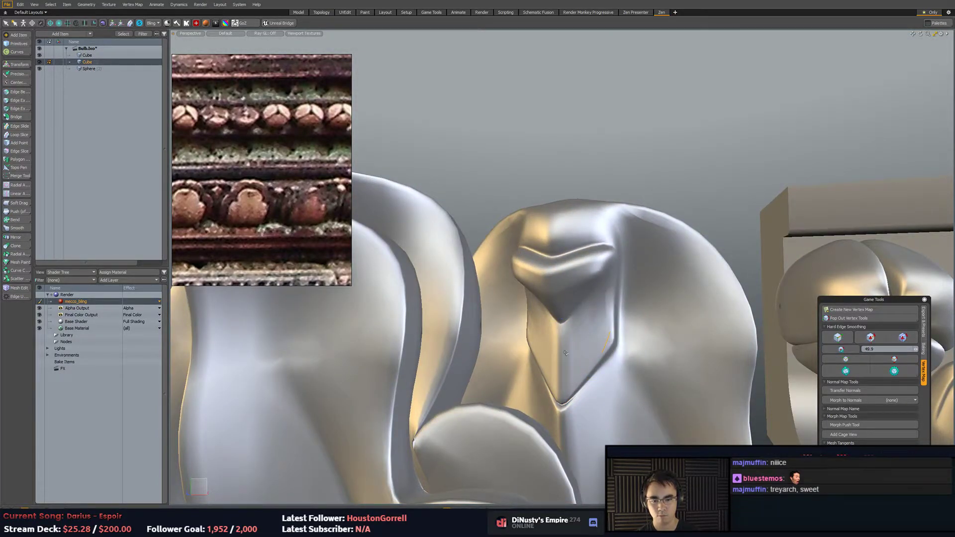
pyautogui.keyDown('alt'); pyautogui.moveTo(613, 344); pyautogui.dragTo(500, 350); pyautogui.keyUp('alt')
pyautogui.press('r')
pyautogui.moveTo(560, 345); pyautogui.dragTo(542, 311)
pyautogui.scroll(-2, 543, 311)
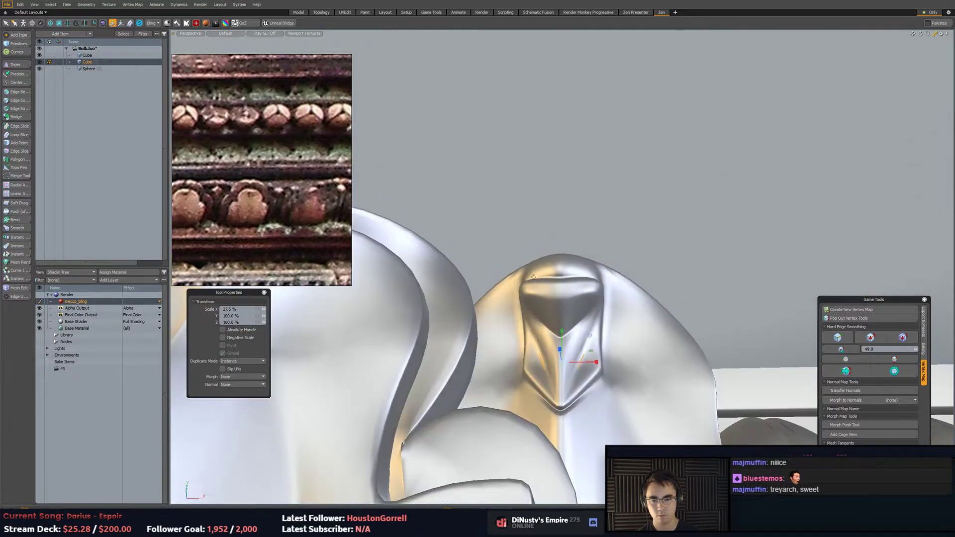
# Examine the layered petals and the copied petal from several angles, checking their individual faces and outlines.
pyautogui.press('q')
pyautogui.press('5')
pyautogui.click(612, 274)
pyautogui.scroll(-3, 612, 273)
pyautogui.keyDown('alt'); pyautogui.moveTo(612, 274); pyautogui.dragTo(676, 325); pyautogui.keyUp('alt')
pyautogui.scroll(-2, 566, 264)
pyautogui.press('2')
pyautogui.press('5')
pyautogui.moveTo(675, 326)
pyautogui.keyDown('ctrl'); pyautogui.keyDown('alt'); pyautogui.mouseDown()
pyautogui.moveTo(689, 327)
pyautogui.moveTo(678, 342)
pyautogui.mouseUp(); pyautogui.keyUp('alt'); pyautogui.keyUp('ctrl')
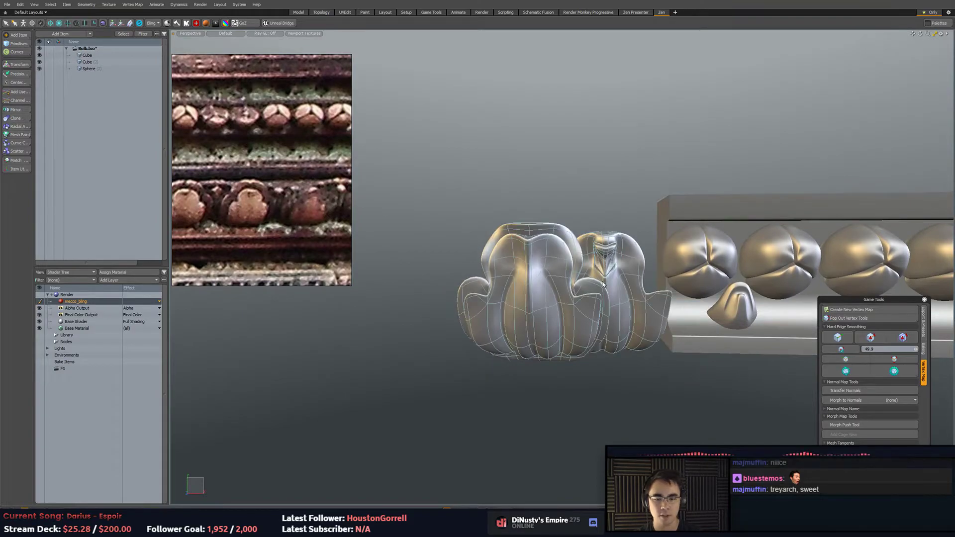
pyautogui.click(551, 266)
pyautogui.press('3')
pyautogui.click(548, 256)
pyautogui.keyDown('ctrl'); pyautogui.keyDown('alt'); pyautogui.moveTo(540, 302); pyautogui.dragTo(484, 321); pyautogui.keyUp('alt'); pyautogui.keyUp('ctrl')
pyautogui.doubleClick(542, 341)
pyautogui.keyDown('alt'); pyautogui.moveTo(562, 325); pyautogui.dragTo(635, 307); pyautogui.keyUp('alt')
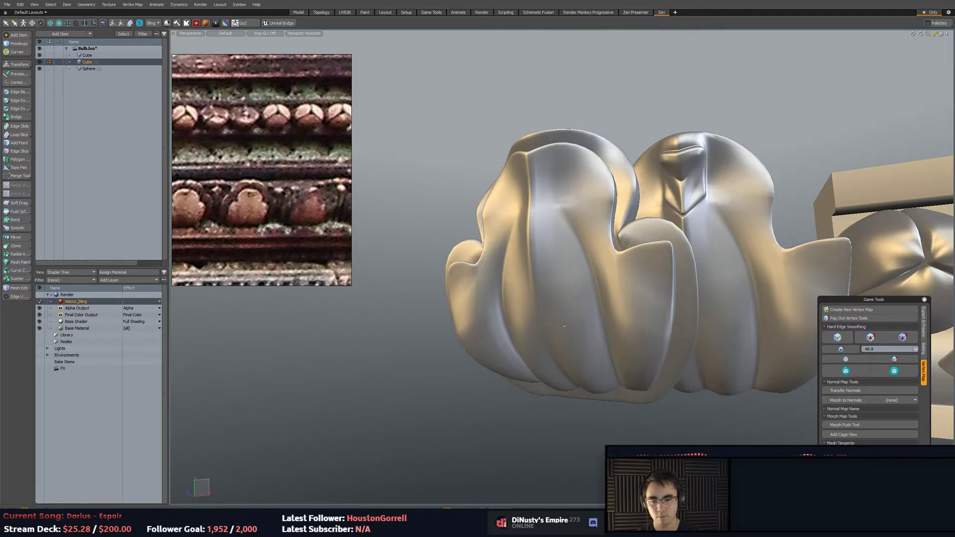
pyautogui.keyDown('alt'); pyautogui.moveTo(588, 329); pyautogui.dragTo(572, 324); pyautogui.keyUp('alt')
pyautogui.press('3')
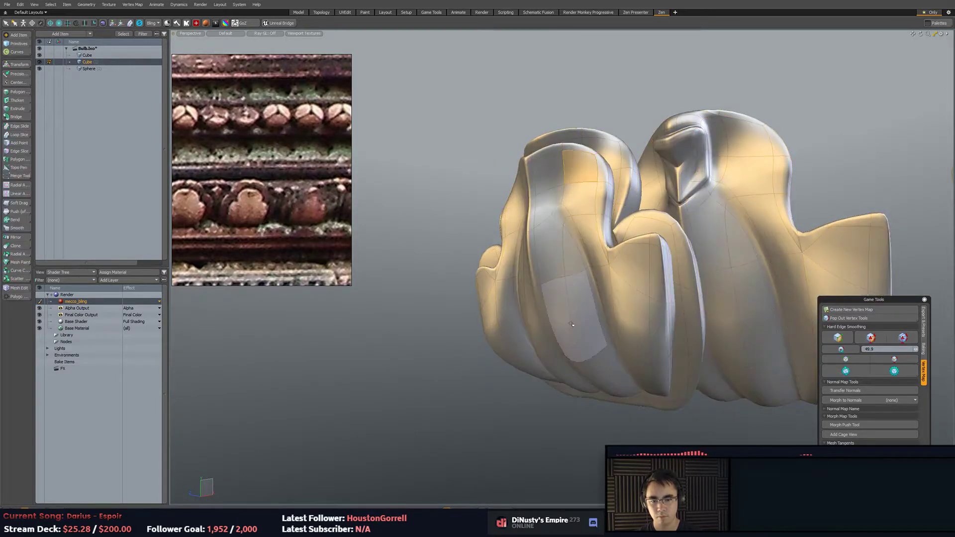
pyautogui.keyDown('alt'); pyautogui.moveTo(569, 358); pyautogui.dragTo(649, 337); pyautogui.keyUp('alt')
# Try to slice and reposition an edge loop on the lower side petal.
pyautogui.press('w')
pyautogui.press('space')
pyautogui.hotkey('alt', 'c')
pyautogui.press('w')
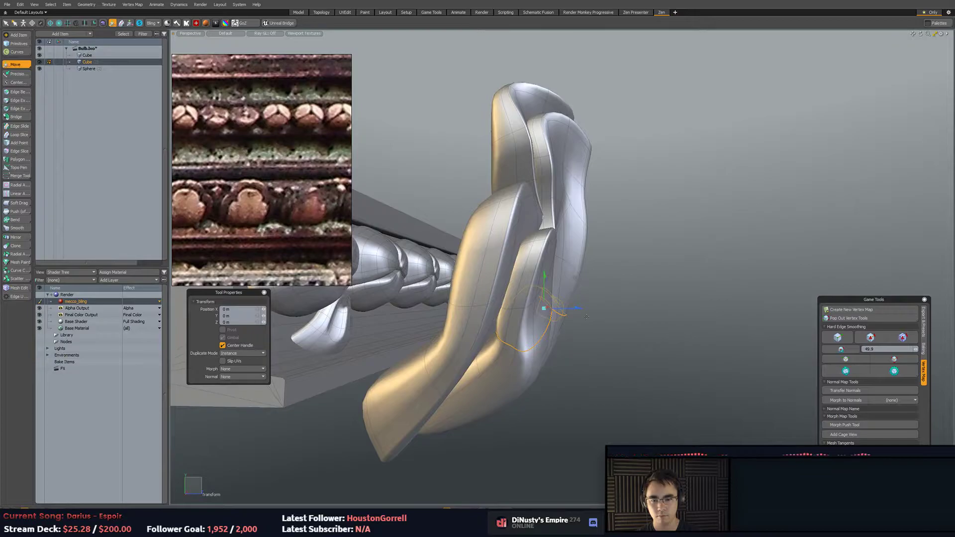
pyautogui.press('space')
pyautogui.keyDown('alt'); pyautogui.moveTo(542, 294); pyautogui.dragTo(624, 354); pyautogui.keyUp('alt')
pyautogui.hotkey('ctrl', 'z')
# Check the connected pieces of the layered petals against the neighbouring bead row.
pyautogui.keyDown('alt'); pyautogui.moveTo(707, 383); pyautogui.dragTo(562, 263); pyautogui.keyUp('alt')
pyautogui.press('3')
pyautogui.doubleClick(592, 308)
pyautogui.keyDown('shift'); pyautogui.doubleClick(507, 309); pyautogui.keyUp('shift')
pyautogui.click(610, 143)
pyautogui.hotkey('ctrl', '3')
pyautogui.click(671, 165)
pyautogui.keyDown('alt'); pyautogui.moveTo(671, 164); pyautogui.dragTo(635, 240); pyautogui.keyUp('alt')
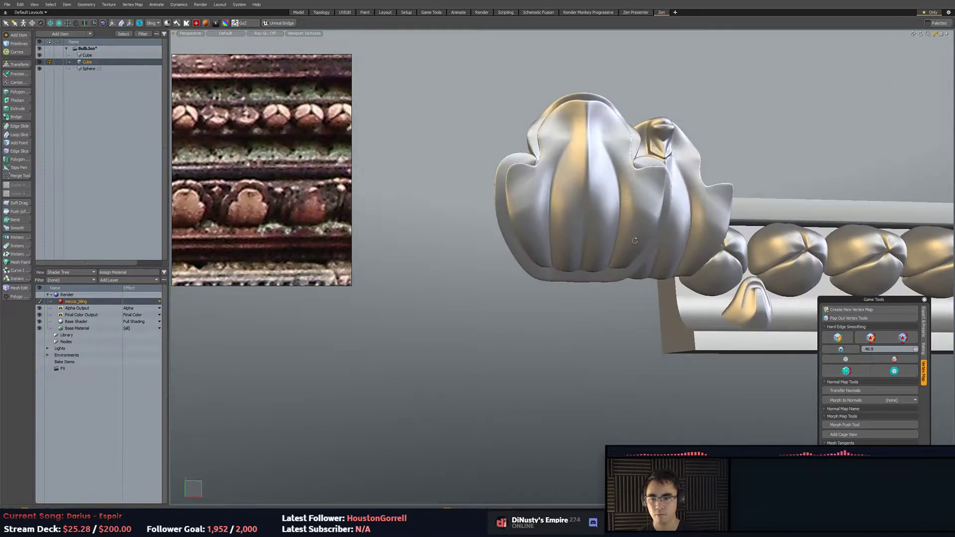
# Add a cube mesh in the front view and move it to about -7.32 m in X and -520 mm in Y.
pyautogui.keyDown('ctrl'); pyautogui.keyDown('alt'); pyautogui.moveTo(553, 283); pyautogui.dragTo(597, 320); pyautogui.keyUp('alt'); pyautogui.keyUp('ctrl')
pyautogui.press('KP_1')
pyautogui.press('KP_2')
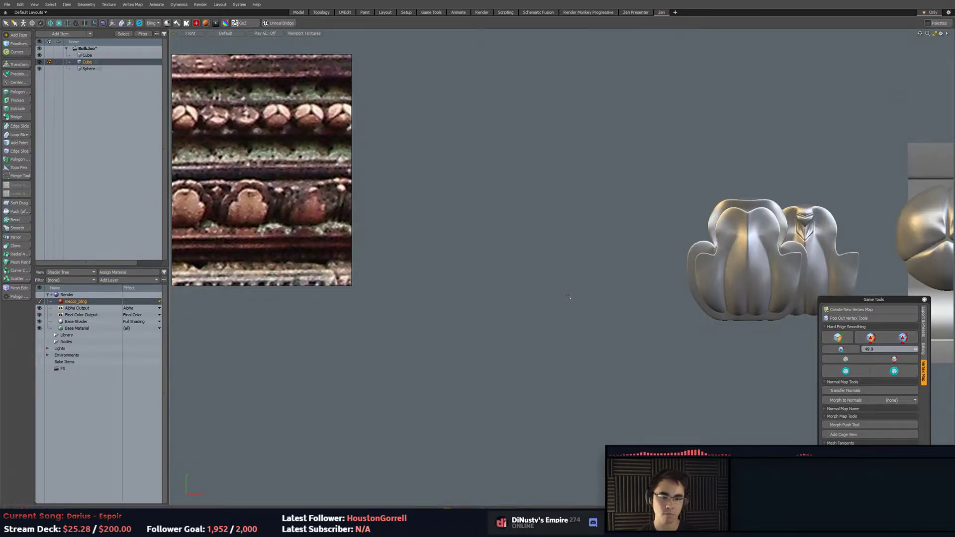
pyautogui.keyDown('alt'); pyautogui.keyDown('shift'); pyautogui.moveTo(542, 271); pyautogui.dragTo(486, 264); pyautogui.keyUp('shift'); pyautogui.keyUp('alt')
pyautogui.click(18, 44)
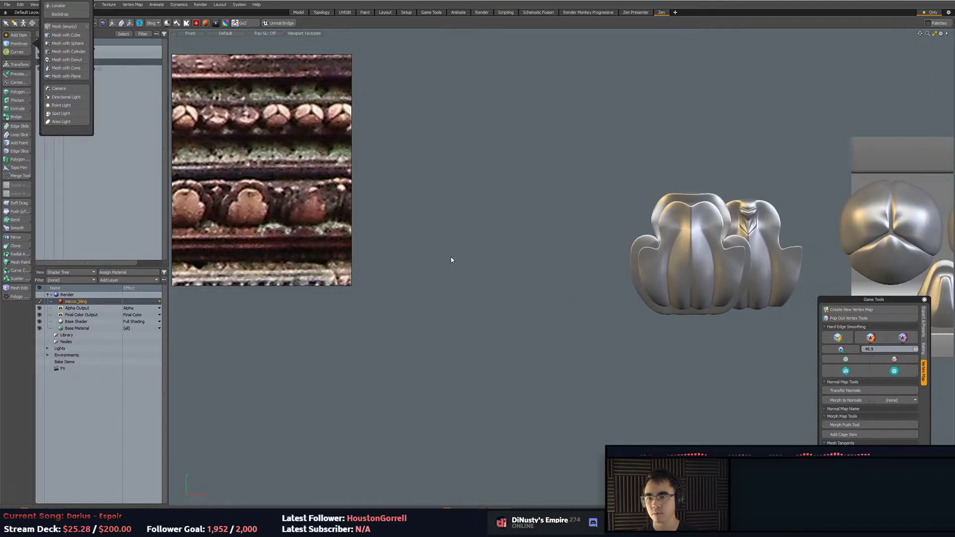
pyautogui.click(75, 35)
pyautogui.keyDown('alt'); pyautogui.keyDown('shift'); pyautogui.moveTo(742, 264); pyautogui.dragTo(614, 220); pyautogui.keyUp('shift'); pyautogui.keyUp('alt')
pyautogui.scroll(-5, 616, 220)
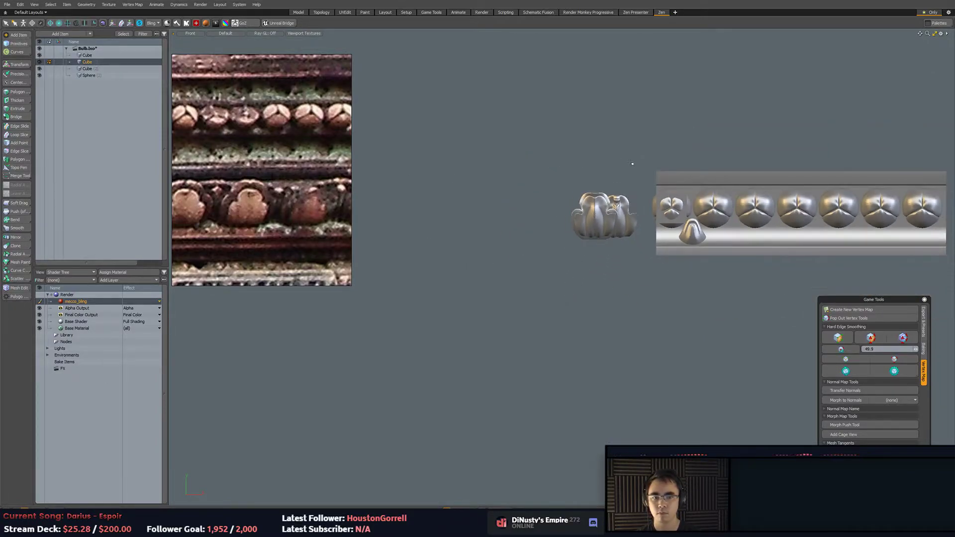
pyautogui.press('w')
pyautogui.moveTo(710, 173)
pyautogui.mouseDown()
pyautogui.moveTo(484, 188)
pyautogui.moveTo(539, 202)
pyautogui.mouseUp()
pyautogui.scroll(5, 527, 205)
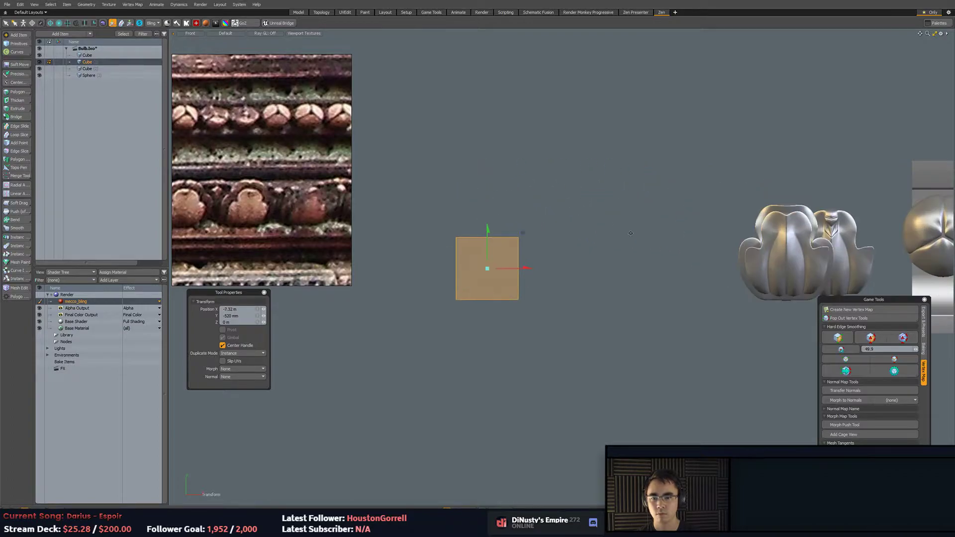
# Stretch the cube into a long horizontal bar by moving one side's vertices outward, then scale the selected face.
pyautogui.press('q')
pyautogui.press('1')
pyautogui.moveTo(502, 217); pyautogui.dragTo(572, 184, button='right')
pyautogui.press('w')
pyautogui.moveTo(563, 269); pyautogui.dragTo(746, 268)
pyautogui.press('q')
pyautogui.press('3')
pyautogui.click(637, 270)
pyautogui.press('r')
pyautogui.moveTo(578, 272); pyautogui.dragTo(623, 307)
# Slice an edge loop around the middle of the bar and bevel it into two loops enclosing a central block.
pyautogui.press('KP_Decimal')
pyautogui.hotkey('shift', 'a')
pyautogui.scroll(-3, 623, 306)
pyautogui.press('space')
pyautogui.click(587, 248)
pyautogui.keyDown('alt'); pyautogui.moveTo(586, 247); pyautogui.dragTo(529, 225); pyautogui.keyUp('alt')
pyautogui.press('2')
pyautogui.hotkey('alt', 'c')
pyautogui.click(543, 288)
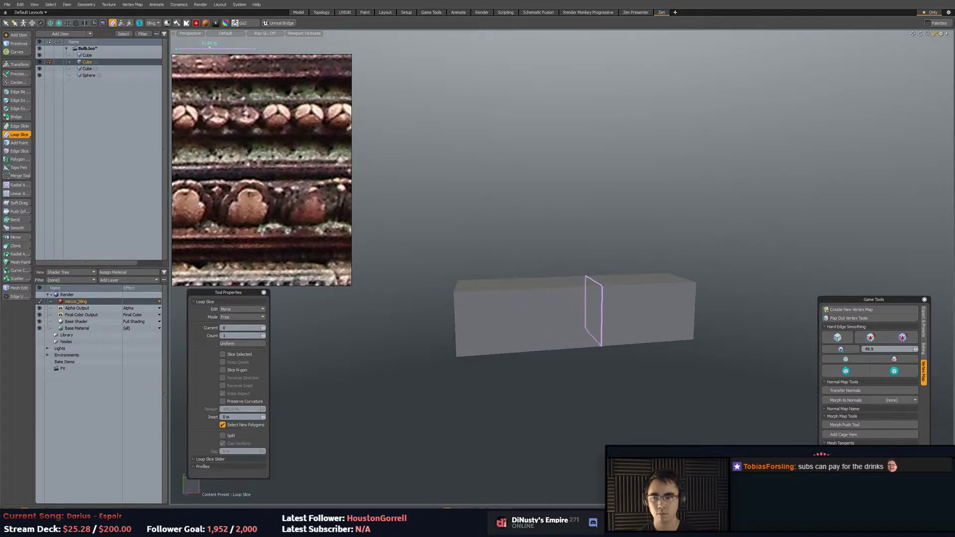
pyautogui.moveTo(602, 287); pyautogui.dragTo(586, 288)
pyautogui.press('space')
pyautogui.press('b')
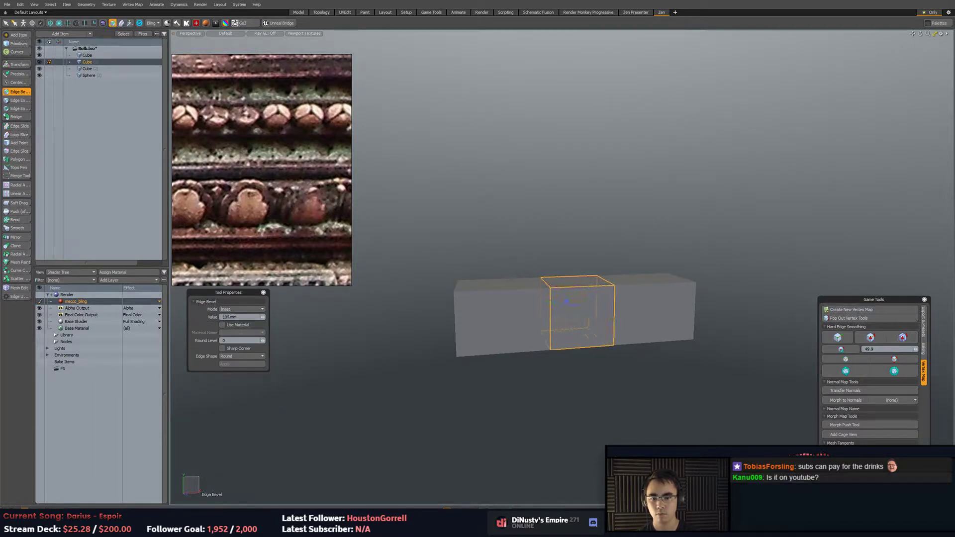
pyautogui.press('space')
# Raise the top face of the bar's central block to form a hump.
pyautogui.press('3')
pyautogui.click(572, 282)
pyautogui.press('w')
pyautogui.moveTo(575, 251); pyautogui.dragTo(576, 199)
pyautogui.keyDown('alt'); pyautogui.keyDown('shift'); pyautogui.moveTo(597, 236); pyautogui.dragTo(672, 224); pyautogui.keyUp('shift'); pyautogui.keyUp('alt')
pyautogui.press('space')
# Bevel the raised section so short slopes run from its flat top down to the bar on both sides.
pyautogui.click(521, 301)
pyautogui.keyDown('alt'); pyautogui.moveTo(796, 286); pyautogui.dragTo(717, 290); pyautogui.keyUp('alt')
pyautogui.keyDown('shift'); pyautogui.click(615, 323); pyautogui.keyUp('shift')
pyautogui.keyDown('alt'); pyautogui.moveTo(647, 323); pyautogui.dragTo(744, 337); pyautogui.keyUp('alt')
pyautogui.scroll(-5, 743, 337)
pyautogui.keyDown('alt'); pyautogui.keyDown('shift'); pyautogui.moveTo(744, 338); pyautogui.dragTo(679, 296); pyautogui.keyUp('shift'); pyautogui.keyUp('alt')
pyautogui.press('b')
pyautogui.keyDown('alt'); pyautogui.moveTo(591, 280); pyautogui.dragTo(543, 306); pyautogui.keyUp('alt')
pyautogui.press('space')
pyautogui.doubleClick(551, 260)
pyautogui.keyDown('alt'); pyautogui.moveTo(551, 260); pyautogui.dragTo(521, 271); pyautogui.keyUp('alt')
# Bevel the four edge loops at the hump's corners by 16 mm and turn on subdivision smoothing for the bar.
pyautogui.press('2')
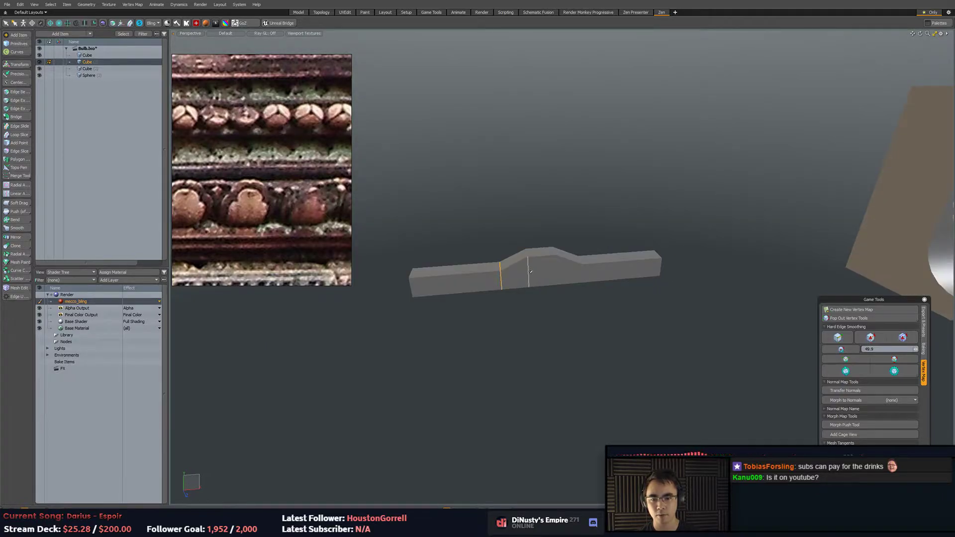
pyautogui.keyDown('alt'); pyautogui.moveTo(683, 324); pyautogui.dragTo(752, 351); pyautogui.keyUp('alt')
pyautogui.press('b')
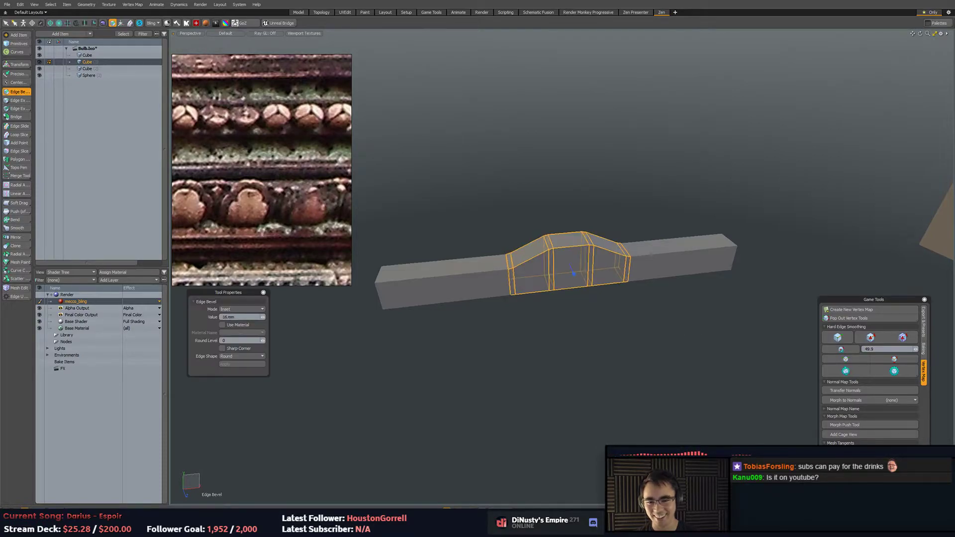
pyautogui.press('space')
pyautogui.click(672, 344)
pyautogui.press('Tab')
# Select the bar's lengthwise edge loops and bevel them to tighten the rounded long edges.
pyautogui.keyDown('alt'); pyautogui.moveTo(659, 360); pyautogui.dragTo(580, 332); pyautogui.keyUp('alt')
pyautogui.keyDown('alt'); pyautogui.moveTo(496, 326); pyautogui.dragTo(612, 319); pyautogui.keyUp('alt')
pyautogui.moveTo(515, 337)
pyautogui.keyDown('alt'); pyautogui.mouseDown()
pyautogui.moveTo(654, 336)
pyautogui.moveTo(559, 367)
pyautogui.moveTo(524, 350)
pyautogui.mouseUp(); pyautogui.keyUp('alt')
pyautogui.press('2')
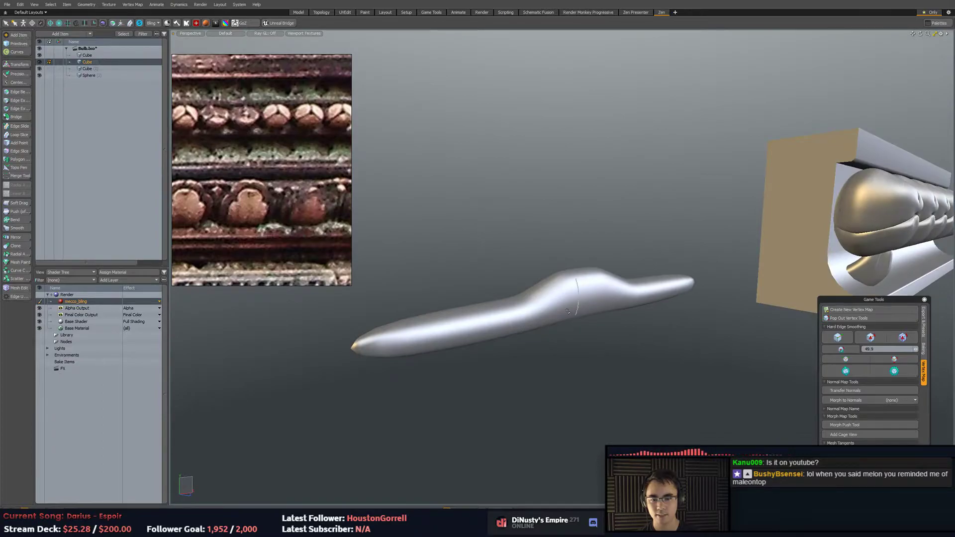
pyautogui.doubleClick(542, 292)
pyautogui.press('b')
pyautogui.moveTo(596, 358)
pyautogui.mouseDown()
pyautogui.moveTo(620, 358)
pyautogui.moveTo(512, 367)
pyautogui.moveTo(463, 349)
pyautogui.mouseUp()
# Delete the end-cap faces at both ends of the bar.
pyautogui.press('3')
pyautogui.moveTo(402, 260); pyautogui.dragTo(362, 305, button='right')
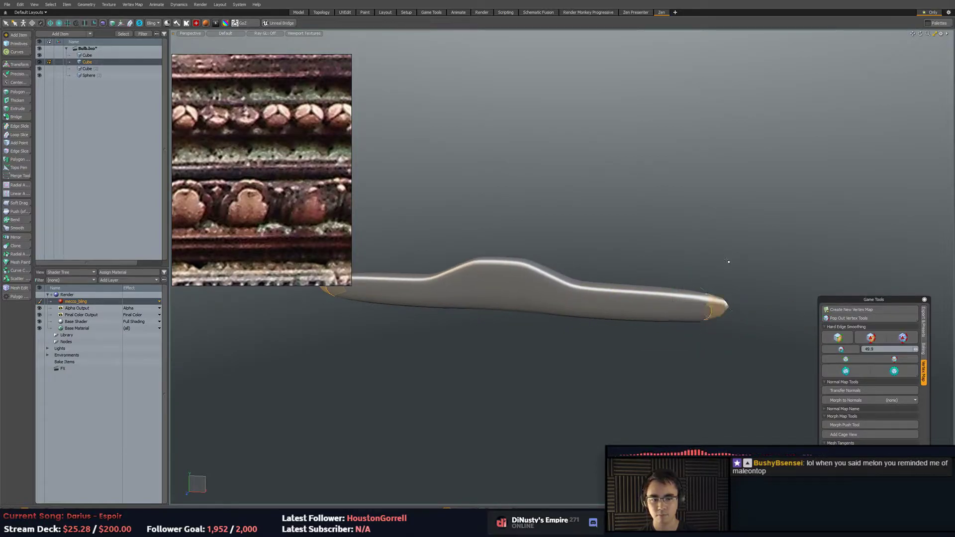
pyautogui.press('Delete')
# Select the front faces across the hump and move them slightly along the depth axis.
pyautogui.keyDown('alt'); pyautogui.moveTo(738, 265); pyautogui.dragTo(547, 293); pyautogui.keyUp('alt')
pyautogui.press('2')
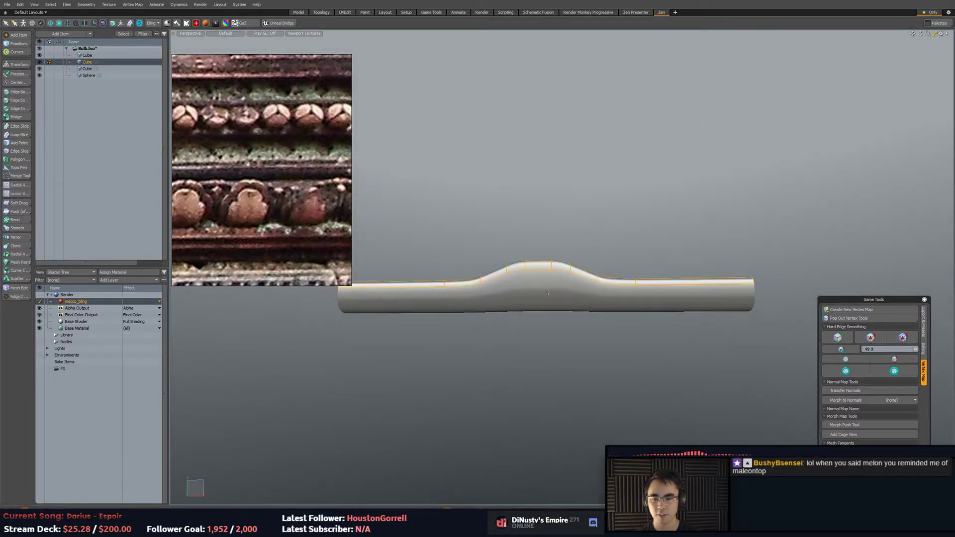
pyautogui.press('3')
pyautogui.scroll(5, 547, 294)
pyautogui.click(543, 294)
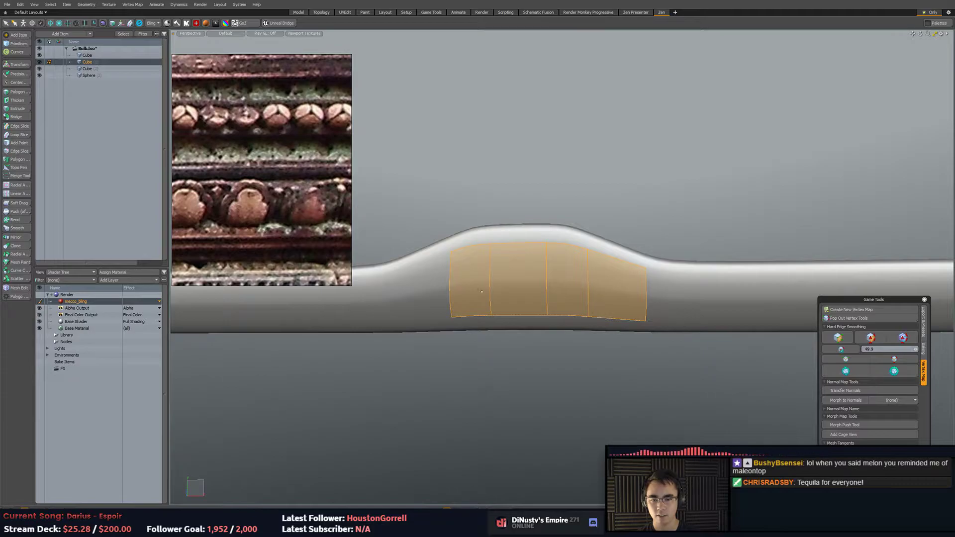
pyautogui.moveTo(428, 300); pyautogui.dragTo(570, 299)
pyautogui.keyDown('shift'); pyautogui.click(617, 303); pyautogui.keyUp('shift')
pyautogui.scroll(-2, 622, 311)
pyautogui.keyDown('alt'); pyautogui.moveTo(615, 323); pyautogui.dragTo(576, 314); pyautogui.keyUp('alt')
pyautogui.press('2')
pyautogui.keyDown('alt'); pyautogui.moveTo(609, 340); pyautogui.dragTo(594, 294); pyautogui.keyUp('alt')
pyautogui.press('w')
pyautogui.press('q')
pyautogui.press('3')
pyautogui.press('w')
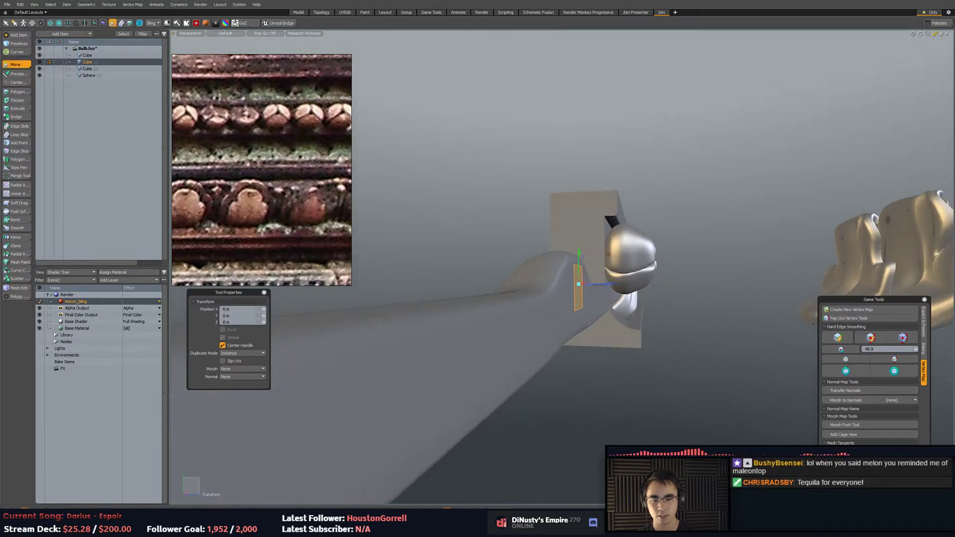
pyautogui.moveTo(608, 260); pyautogui.dragTo(626, 275)
pyautogui.keyDown('alt'); pyautogui.moveTo(626, 275); pyautogui.dragTo(560, 323); pyautogui.keyUp('alt')
# Slice a new edge loop vertically through the centre of the hump.
pyautogui.press('q')
pyautogui.click(648, 316)
pyautogui.press('2')
pyautogui.doubleClick(651, 254)
pyautogui.press('y')
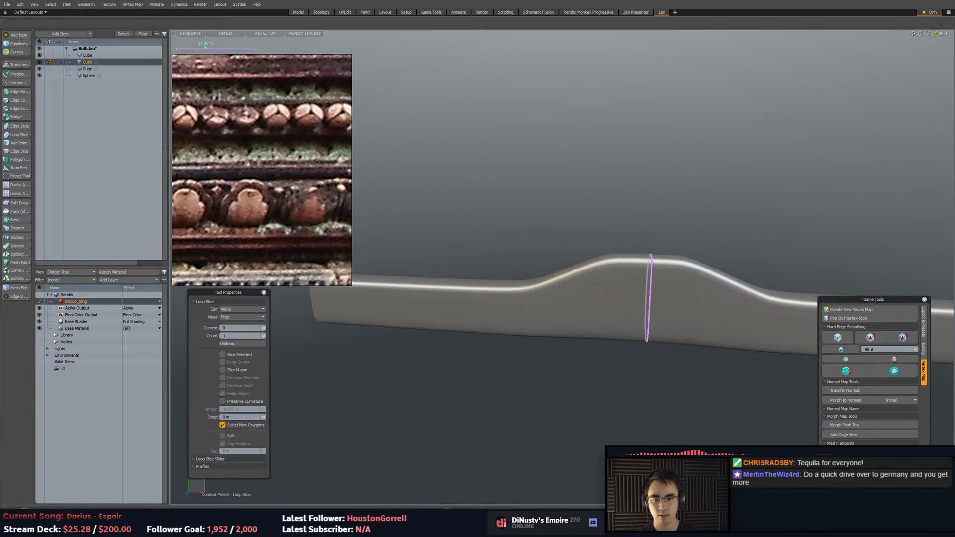
pyautogui.hotkey('alt', 'c')
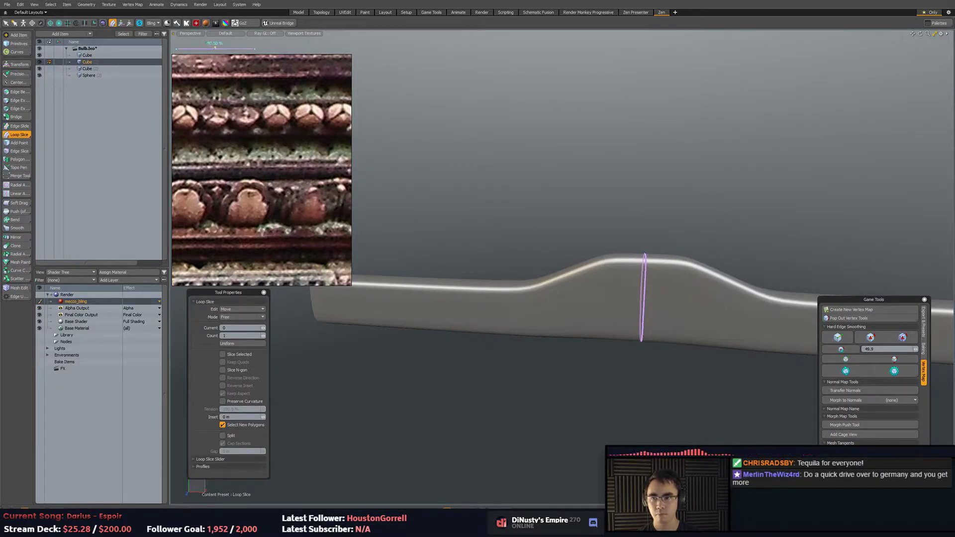
pyautogui.press('q')
# Turn on snapping and adjust the scale of the hump's centre edge loop.
pyautogui.hotkey('alt', '1')
pyautogui.press('r')
pyautogui.press('x')
pyautogui.click(641, 343)
pyautogui.moveTo(643, 308); pyautogui.dragTo(616, 310)
pyautogui.press('q')
# Select the front faces across the hump and bevel each one separately with a 24.5 mm inset and a -2.5 mm shift.
pyautogui.press('3')
pyautogui.press('2')
pyautogui.press('3')
pyautogui.click(627, 286)
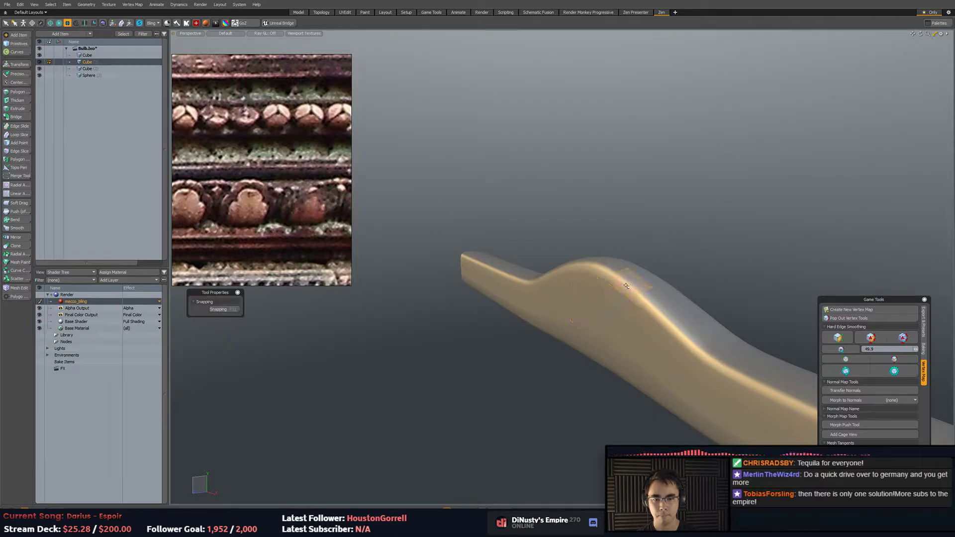
pyautogui.moveTo(563, 298)
pyautogui.keyDown('alt'); pyautogui.mouseDown()
pyautogui.moveTo(664, 307)
pyautogui.moveTo(564, 289)
pyautogui.moveTo(719, 331)
pyautogui.mouseUp(); pyautogui.keyUp('alt')
pyautogui.moveTo(557, 282); pyautogui.dragTo(629, 302, button='middle')
pyautogui.press('b')
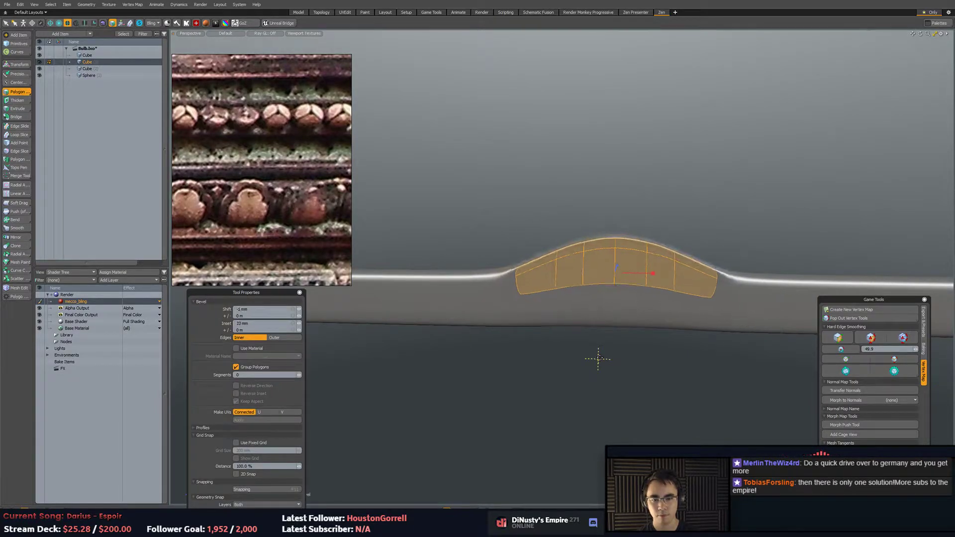
pyautogui.keyDown('alt'); pyautogui.moveTo(599, 359); pyautogui.dragTo(498, 330); pyautogui.keyUp('alt')
pyautogui.click(242, 367)
pyautogui.moveTo(647, 297); pyautogui.dragTo(649, 292, button='middle')
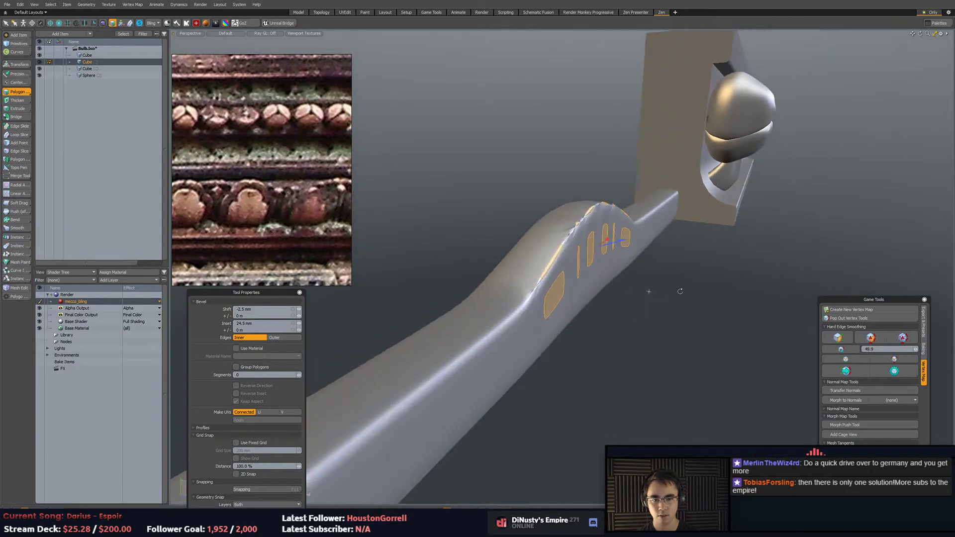
pyautogui.moveTo(622, 243)
pyautogui.mouseDown()
pyautogui.moveTo(609, 251)
pyautogui.moveTo(608, 237)
pyautogui.mouseUp()
# Undo the separate bevels on the hump's front faces.
pyautogui.hotkey('ctrl', 'z')
pyautogui.hotkey('ctrl', 'z')
pyautogui.hotkey('ctrl', 'z')
pyautogui.hotkey('ctrl', 'z')
pyautogui.press('space')
# Inset the hump's front and upper faces individually and move them -47 mm along Z to form rounded lobes.
pyautogui.keyDown('alt'); pyautogui.moveTo(594, 288); pyautogui.dragTo(598, 289); pyautogui.keyUp('alt')
pyautogui.moveTo(599, 288); pyautogui.dragTo(631, 341, button='middle')
pyautogui.press('w')
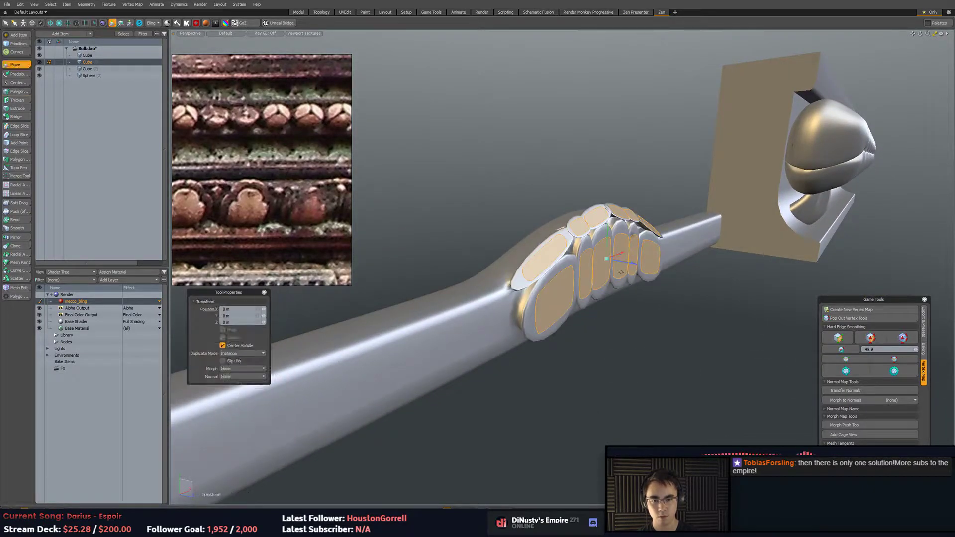
pyautogui.moveTo(619, 261); pyautogui.dragTo(646, 288)
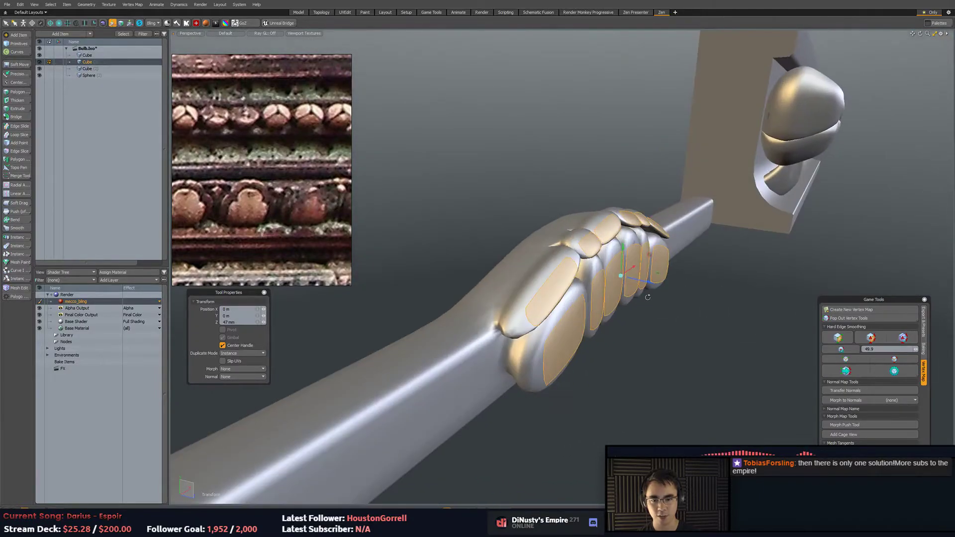
# Select the upper faces across the hump and move them to reshape the upper row of lobes.
pyautogui.press('space')
pyautogui.click(550, 283)
pyautogui.keyDown('alt'); pyautogui.moveTo(538, 273); pyautogui.dragTo(490, 278); pyautogui.keyUp('alt')
pyautogui.press('w')
pyautogui.press('space')
pyautogui.keyDown('shift'); pyautogui.click(545, 234); pyautogui.keyUp('shift')
pyautogui.keyDown('alt'); pyautogui.moveTo(546, 233); pyautogui.dragTo(553, 264); pyautogui.keyUp('alt')
pyautogui.click(541, 254)
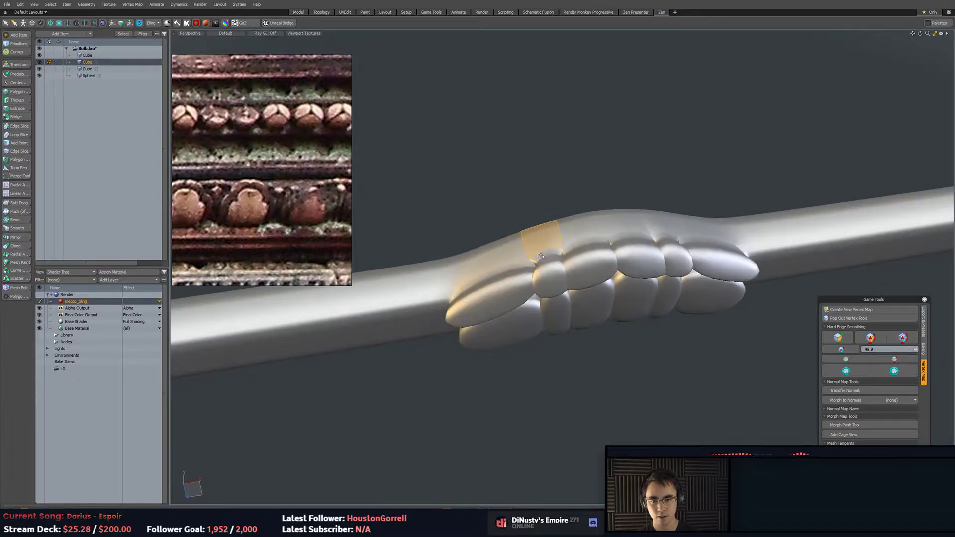
pyautogui.keyDown('shift'); pyautogui.click(712, 246); pyautogui.keyUp('shift')
pyautogui.keyDown('alt'); pyautogui.moveTo(712, 246); pyautogui.dragTo(738, 230); pyautogui.keyUp('alt')
pyautogui.press('w')
pyautogui.moveTo(608, 204); pyautogui.dragTo(556, 239)
# Scale three upper lobes individually about their own selection centre, to 40% in X, 74.5% in Y and 46.5% in X.
pyautogui.press('q')
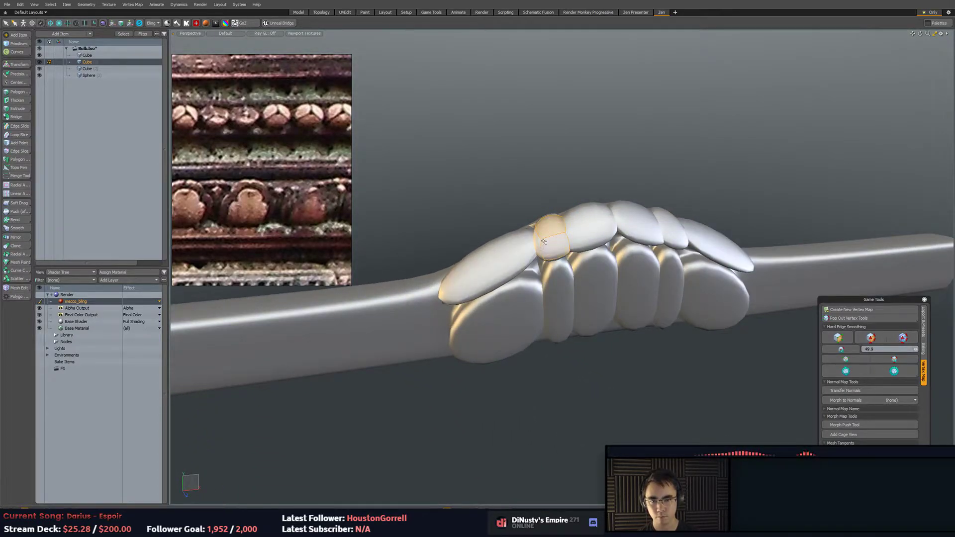
pyautogui.click(587, 225)
pyautogui.press('r')
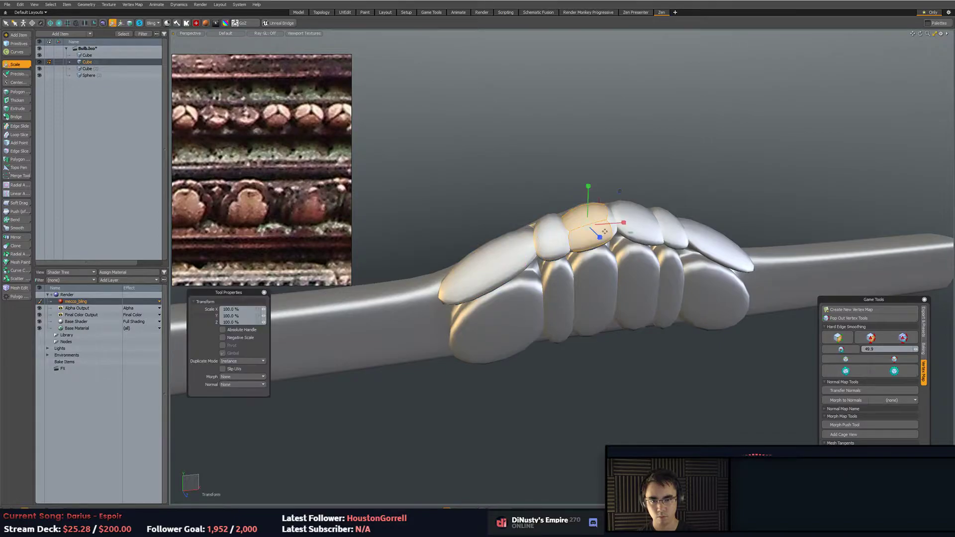
pyautogui.hotkey('alt', 'a')
pyautogui.moveTo(619, 209); pyautogui.dragTo(603, 217)
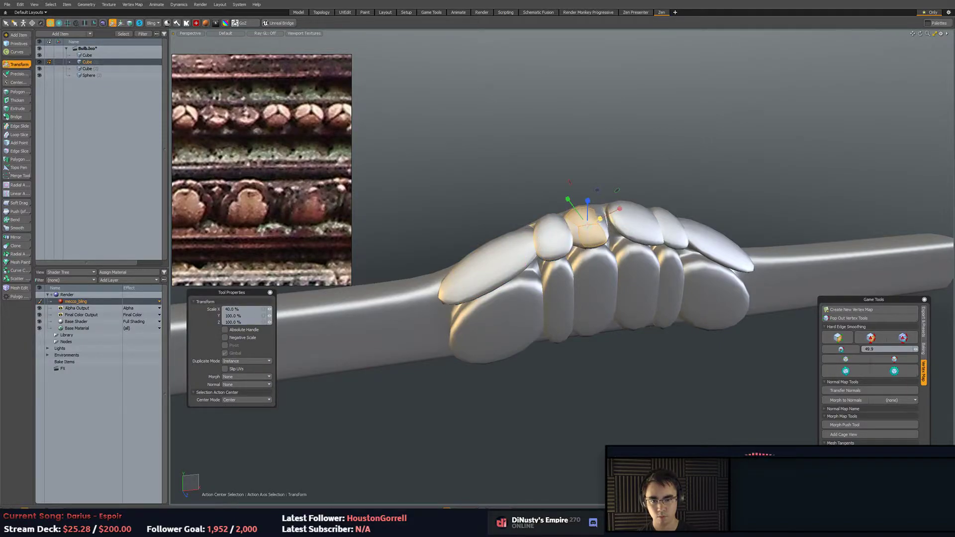
pyautogui.click(562, 230)
pyautogui.press('r')
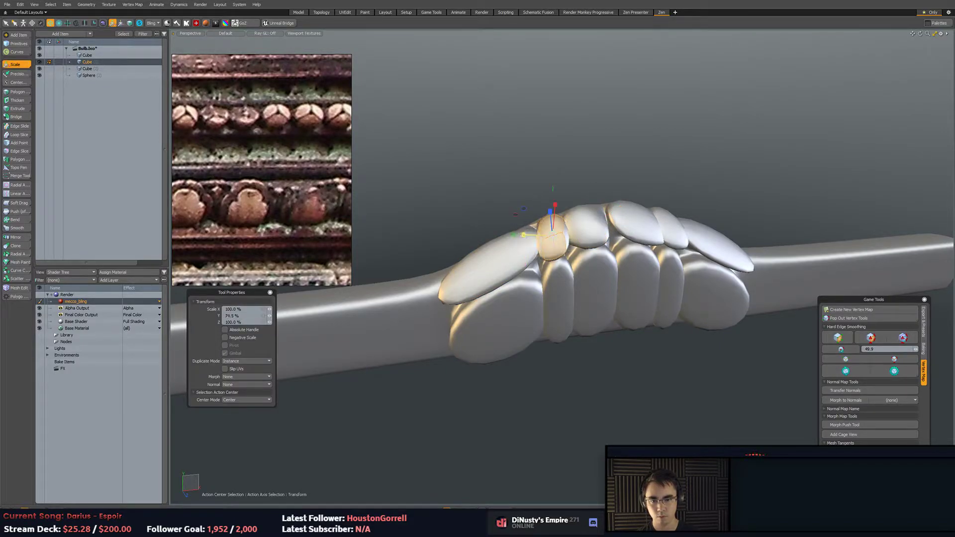
pyautogui.keyDown('alt'); pyautogui.moveTo(523, 238); pyautogui.dragTo(434, 236); pyautogui.keyUp('alt')
pyautogui.click(569, 245)
pyautogui.press('r')
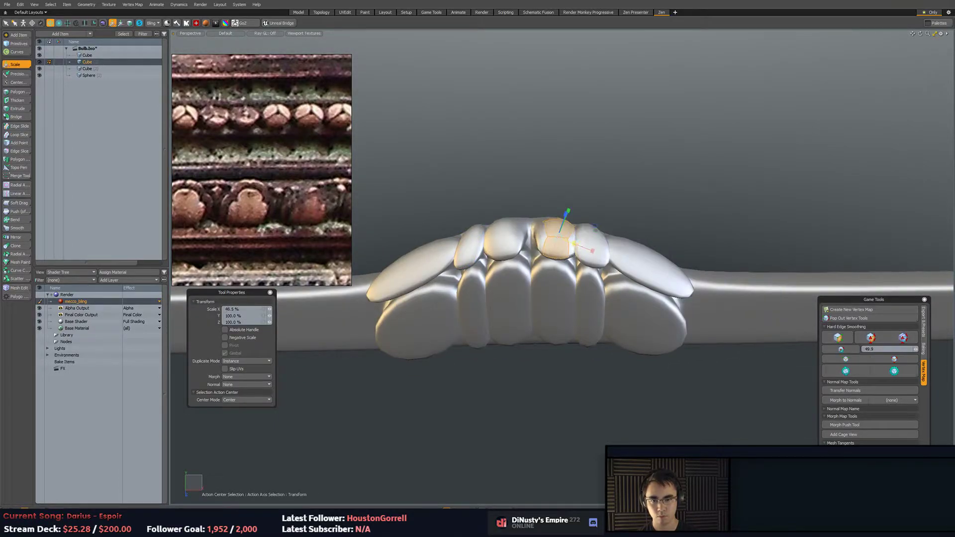
# Undo the lobe bevels, moves and scaling to return to the plain hump.
pyautogui.press('2')
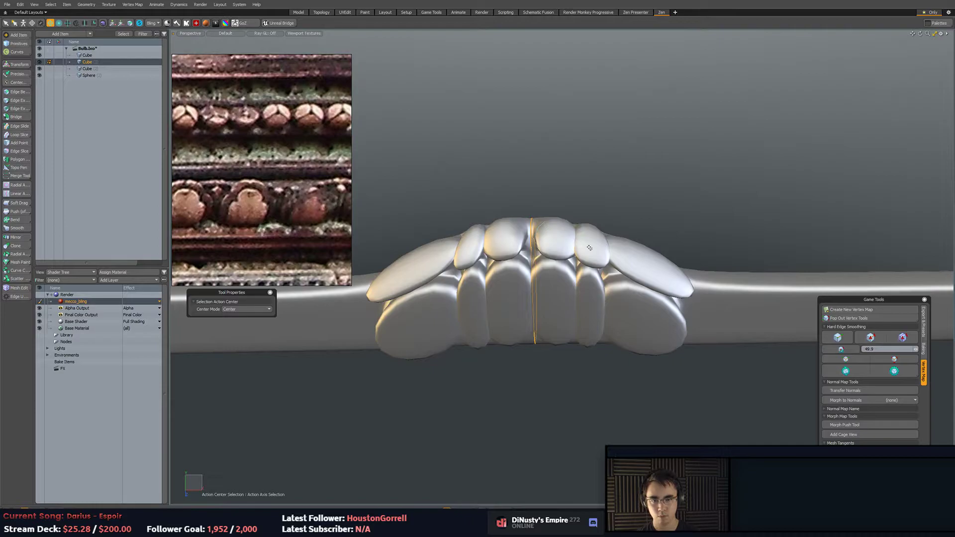
pyautogui.keyDown('alt'); pyautogui.moveTo(649, 295); pyautogui.dragTo(573, 291); pyautogui.keyUp('alt')
pyautogui.keyDown('ctrl'); pyautogui.keyDown('alt'); pyautogui.moveTo(572, 292); pyautogui.dragTo(669, 349); pyautogui.keyUp('alt'); pyautogui.keyUp('ctrl')
pyautogui.press('w')
pyautogui.hotkey('ctrl', 'z')
pyautogui.hotkey('ctrl', 'z')
pyautogui.hotkey('ctrl', 'z')
pyautogui.hotkey('ctrl', 'z')
pyautogui.click(592, 324)
pyautogui.press('q')
pyautogui.press('r')
pyautogui.hotkey('ctrl', 'shift', 'z')
pyautogui.click(479, 262)
# Turn off subdivision display, remove the extra vertical edge loops from the hump, and restore the smoothed display.
pyautogui.press('2')
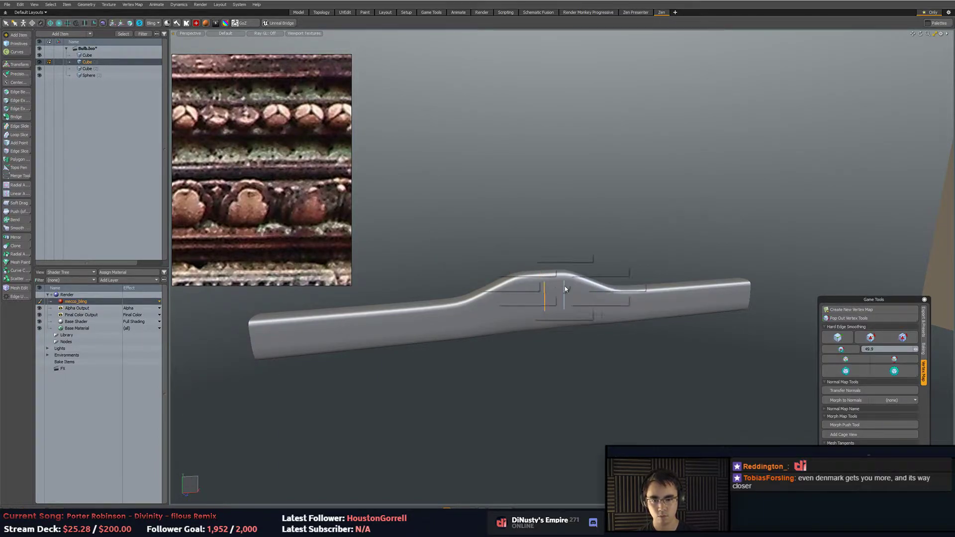
pyautogui.press('Tab')
pyautogui.keyDown('alt'); pyautogui.moveTo(574, 288); pyautogui.dragTo(487, 286); pyautogui.keyUp('alt')
pyautogui.scroll(3, 539, 290)
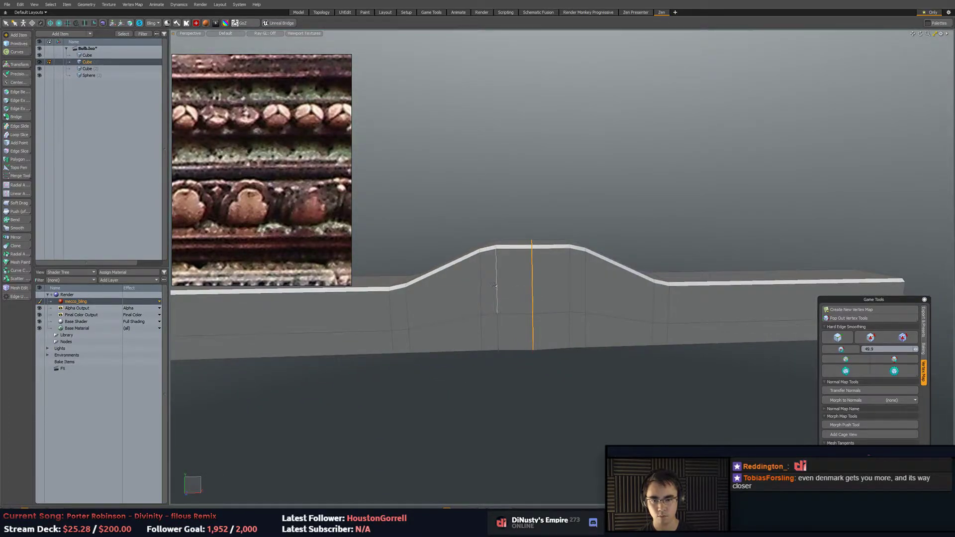
pyautogui.press('BackSpace')
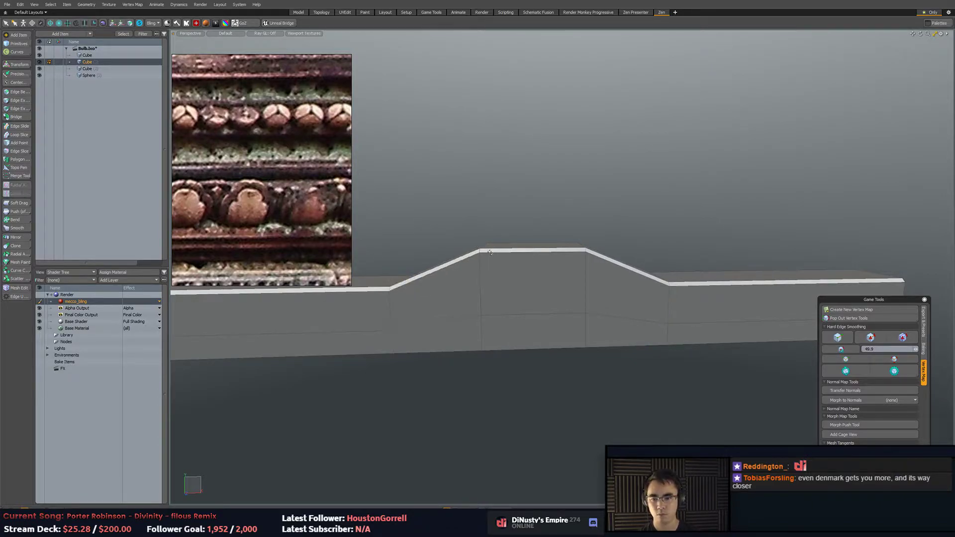
pyautogui.press('Tab')
# Select the faces along the bar's lower front and move them 54 mm along Z.
pyautogui.scroll(-2, 543, 319)
pyautogui.moveTo(543, 319)
pyautogui.keyDown('alt'); pyautogui.mouseDown()
pyautogui.moveTo(590, 332)
pyautogui.moveTo(506, 313)
pyautogui.moveTo(548, 312)
pyautogui.moveTo(499, 284)
pyautogui.moveTo(605, 322)
pyautogui.moveTo(587, 323)
pyautogui.mouseUp(); pyautogui.keyUp('alt')
pyautogui.press('2')
pyautogui.press('w')
pyautogui.moveTo(528, 294); pyautogui.dragTo(515, 297)
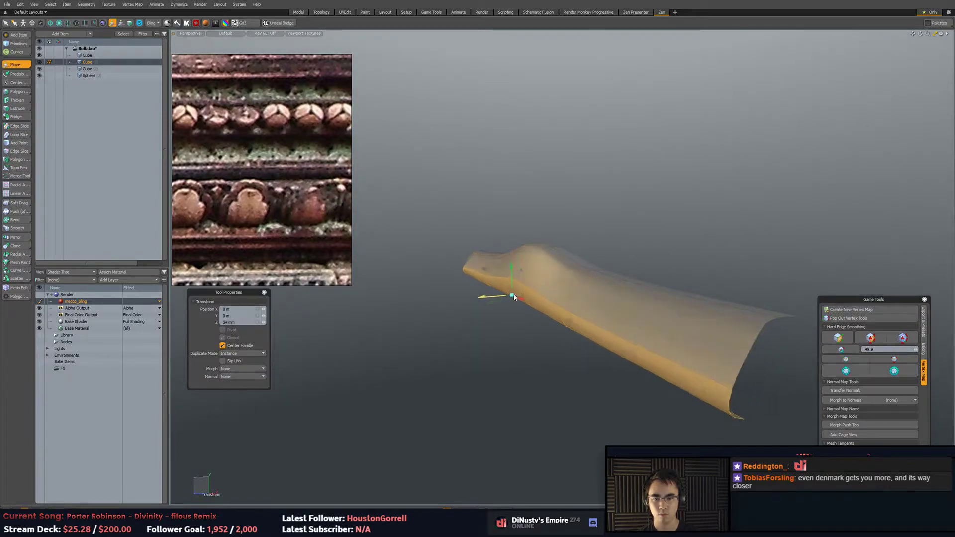
# Slice an edge loop lengthwise along the bar's front and bevel it into a narrow strip.
pyautogui.press('2')
pyautogui.hotkey('alt', 'c')
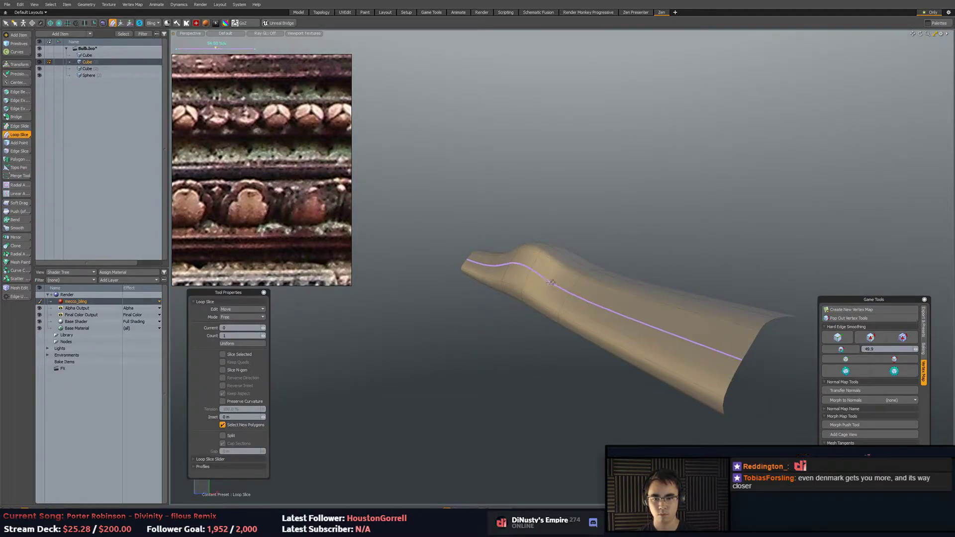
pyautogui.press('w')
pyautogui.moveTo(552, 282)
pyautogui.keyDown('alt'); pyautogui.mouseDown()
pyautogui.moveTo(522, 276)
pyautogui.moveTo(537, 277)
pyautogui.mouseUp(); pyautogui.keyUp('alt')
pyautogui.press('b')
# Bevel the lengthwise strip inward as one polygon group to form a groove, and clear the faces closing its ends.
pyautogui.press('3')
pyautogui.click(524, 272)
pyautogui.press('l')
pyautogui.press('b')
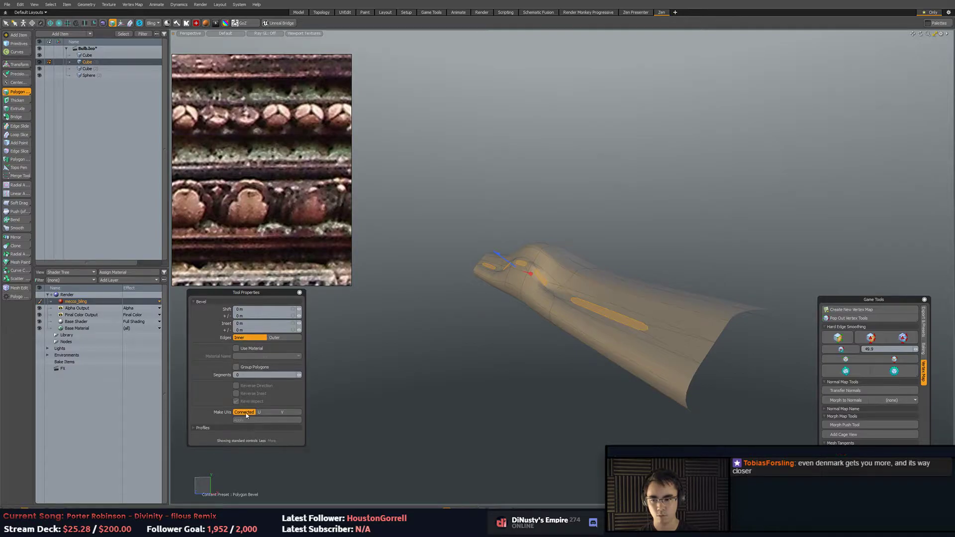
pyautogui.click(236, 367)
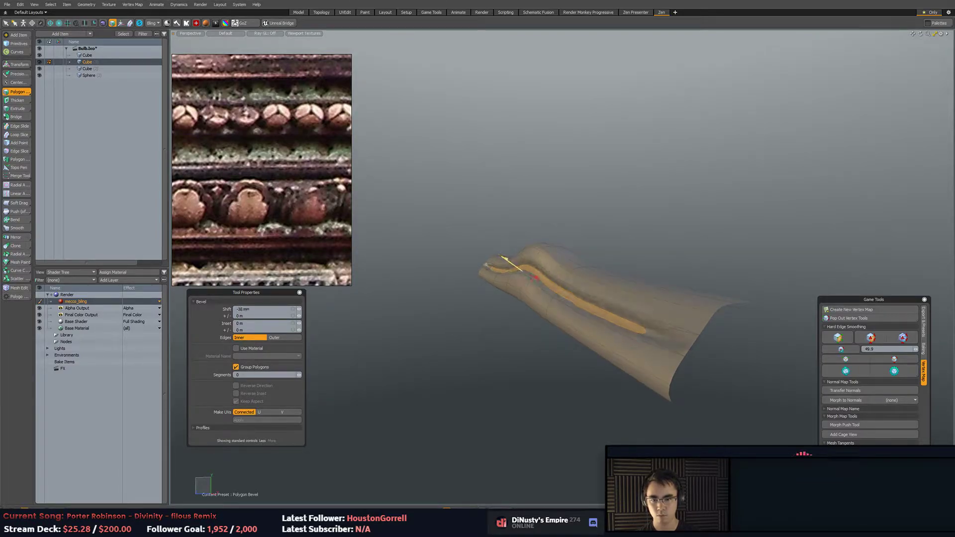
pyautogui.keyDown('alt'); pyautogui.moveTo(508, 261); pyautogui.dragTo(736, 305); pyautogui.keyUp('alt')
pyautogui.press('q')
pyautogui.keyDown('alt'); pyautogui.moveTo(759, 267); pyautogui.dragTo(728, 282); pyautogui.keyUp('alt')
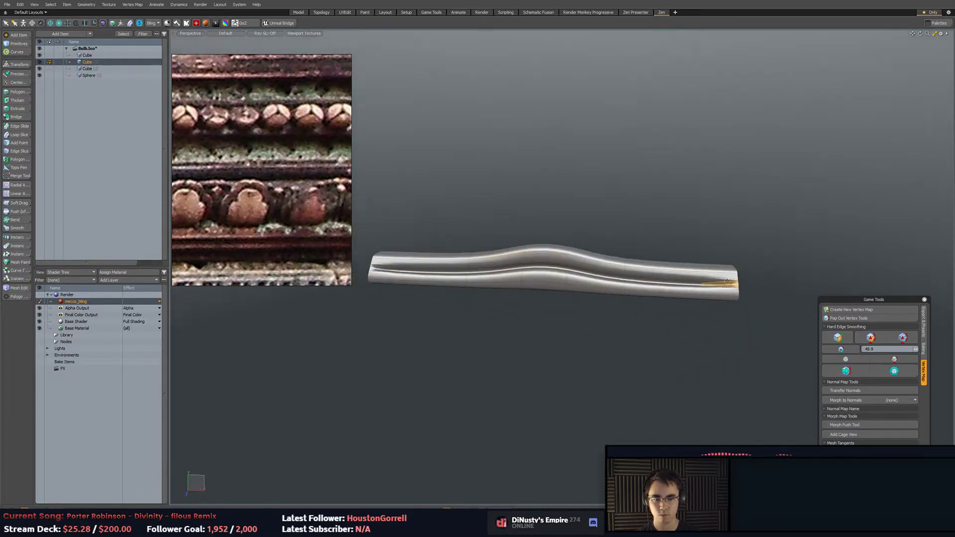
pyautogui.keyDown('alt'); pyautogui.moveTo(428, 221); pyautogui.dragTo(603, 285); pyautogui.keyUp('alt')
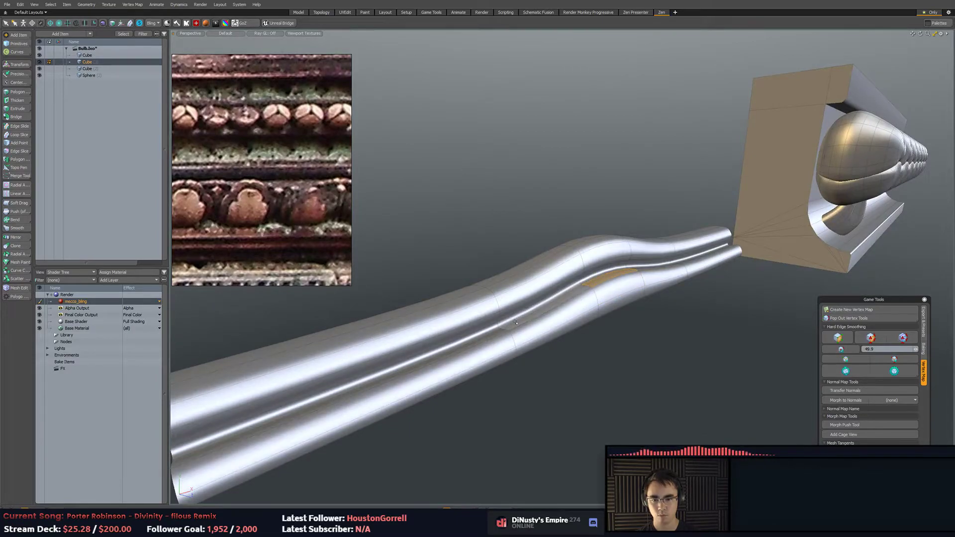
# Slice a vertical edge loop through the middle of the hump at 50%.
pyautogui.moveTo(635, 323)
pyautogui.keyDown('alt'); pyautogui.mouseDown()
pyautogui.moveTo(567, 352)
pyautogui.moveTo(628, 338)
pyautogui.mouseUp(); pyautogui.keyUp('alt')
pyautogui.press('2')
pyautogui.click(631, 332)
pyautogui.hotkey('alt', 'c')
pyautogui.click(643, 367)
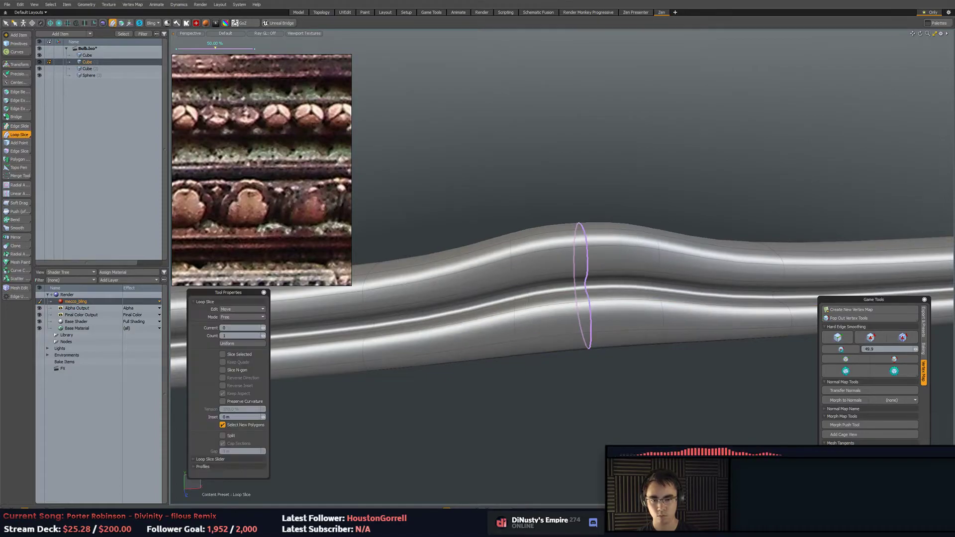
pyautogui.press('q')
# Select the hump faces just below the groove and bevel them as separate polygons.
pyautogui.press('3')
pyautogui.rightClick(621, 321)
pyautogui.press('b')
pyautogui.keyDown('alt'); pyautogui.moveTo(614, 369); pyautogui.dragTo(551, 284); pyautogui.keyUp('alt')
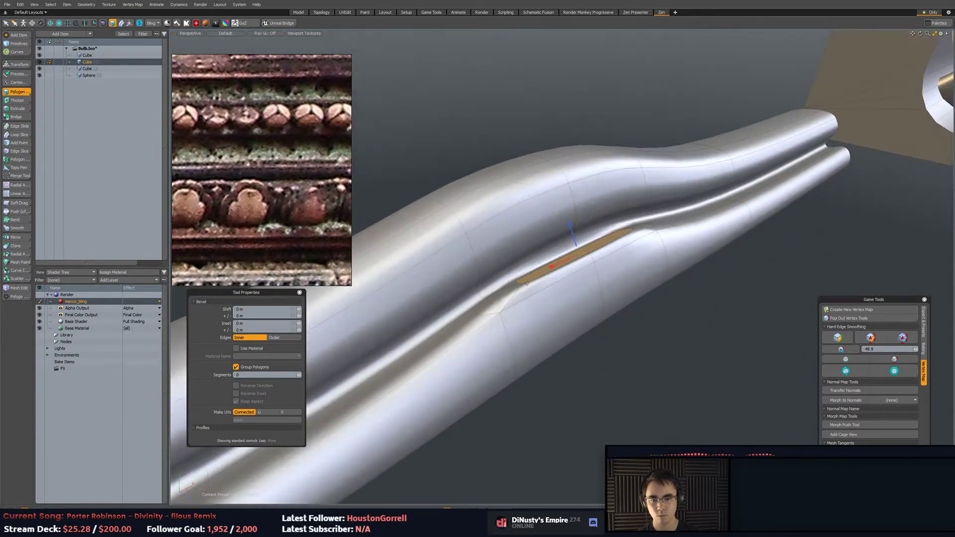
pyautogui.click(259, 367)
pyautogui.keyDown('alt'); pyautogui.moveTo(514, 314); pyautogui.dragTo(568, 309); pyautogui.keyUp('alt')
pyautogui.moveTo(564, 222); pyautogui.dragTo(575, 198)
# Rotate and move the two bevelled faces, and extend them with a further bevel into raised rounded knobs.
pyautogui.press('e')
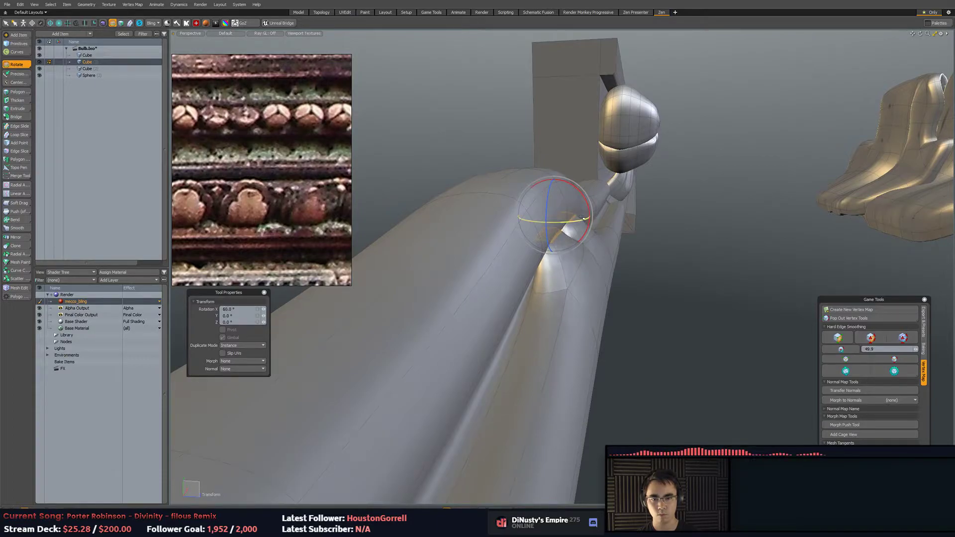
pyautogui.press('w')
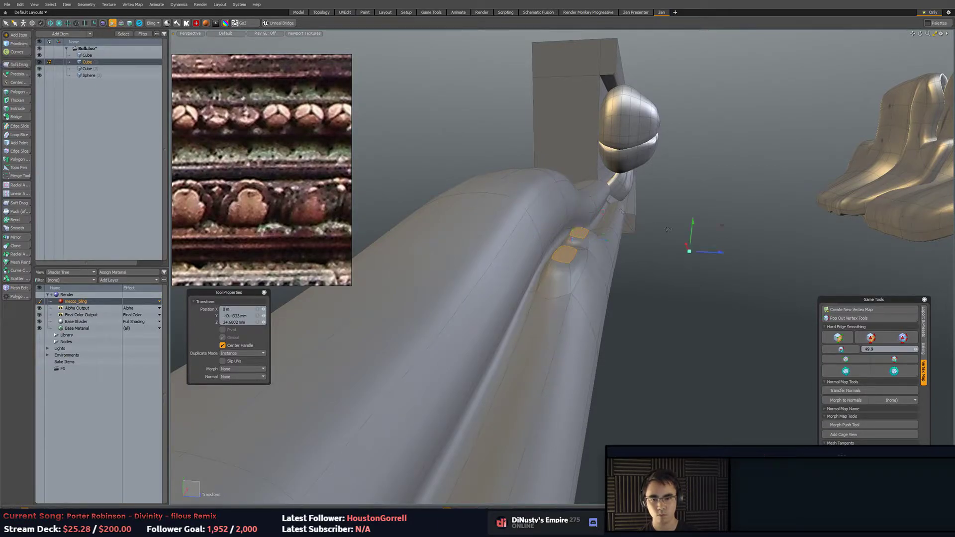
pyautogui.press('b')
pyautogui.press('w')
pyautogui.moveTo(610, 204); pyautogui.dragTo(562, 182)
pyautogui.press('2')
pyautogui.press('w')
pyautogui.keyDown('alt'); pyautogui.moveTo(629, 242); pyautogui.dragTo(579, 274); pyautogui.keyUp('alt')
pyautogui.press('q')
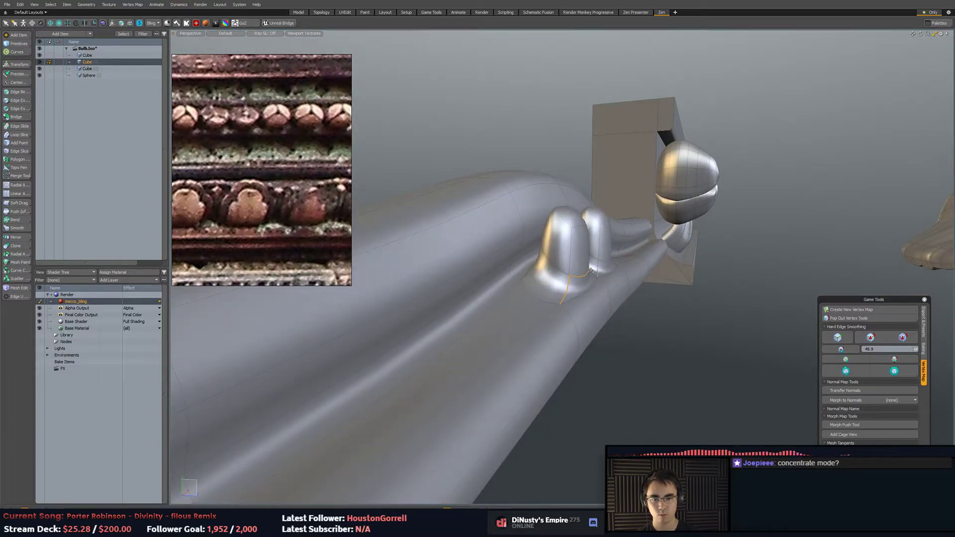
# Undo the knob extrusions below the groove.
pyautogui.hotkey('ctrl', 'z')
pyautogui.hotkey('ctrl', 'z')
pyautogui.hotkey('ctrl', 'z')
pyautogui.hotkey('ctrl', 'z')
pyautogui.hotkey('ctrl', 'z')
pyautogui.hotkey('ctrl', 'z')
pyautogui.hotkey('ctrl', 'z')
pyautogui.hotkey('ctrl', 'z')
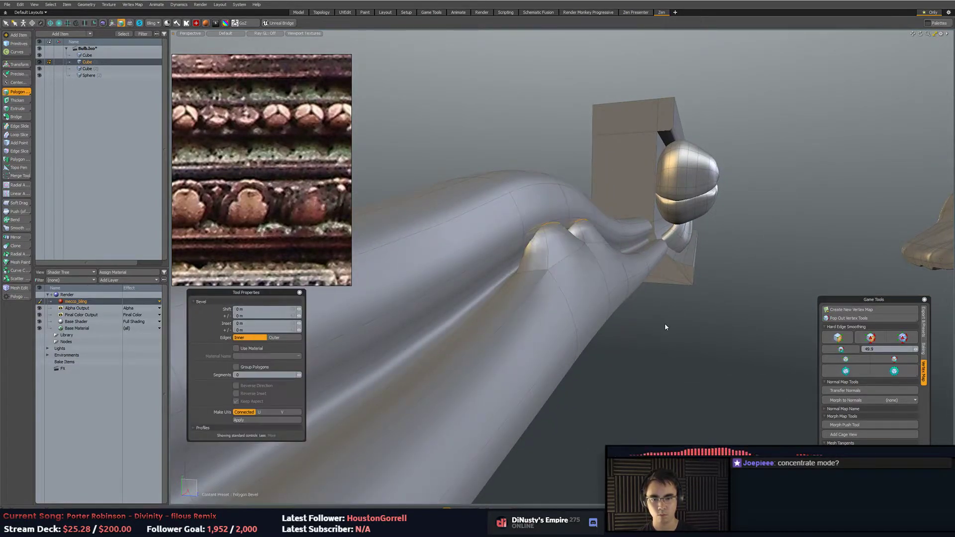
pyautogui.keyDown('alt'); pyautogui.moveTo(665, 324); pyautogui.dragTo(480, 289); pyautogui.keyUp('alt')
# Add an edge loop to the bar's lower band at the hump.
pyautogui.scroll(-8, 604, 369)
pyautogui.press('3')
pyautogui.press('2')
pyautogui.scroll(3, 542, 295)
pyautogui.press('l')
pyautogui.press('w')
pyautogui.press('space')
pyautogui.click(511, 290)
pyautogui.hotkey('alt', 'c')
pyautogui.click(537, 295)
pyautogui.press('w')
# Move the lower-edge faces beneath the hump downward and outward so the lower band bulges.
pyautogui.keyDown('alt'); pyautogui.moveTo(551, 306); pyautogui.dragTo(495, 280); pyautogui.keyUp('alt')
pyautogui.press('w')
pyautogui.moveTo(459, 253); pyautogui.dragTo(440, 282)
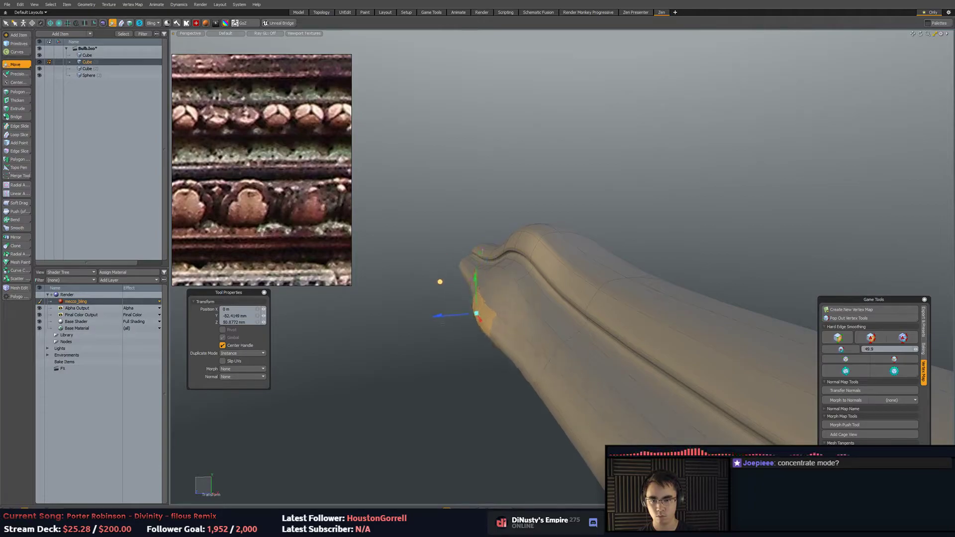
# Slice lengthwise edge loops along the bar's bulging lower band.
pyautogui.press('q')
pyautogui.press('2')
pyautogui.hotkey('alt', 'c')
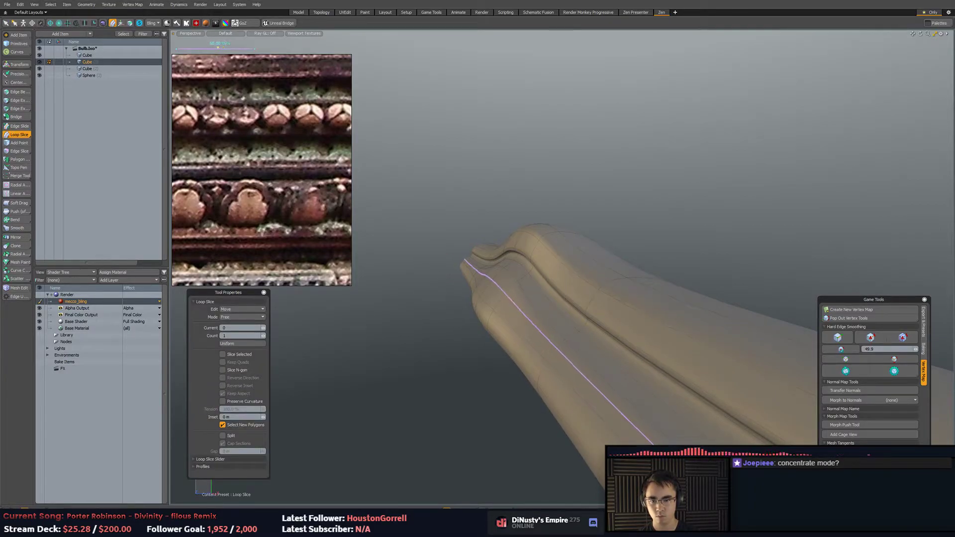
pyautogui.press('space')
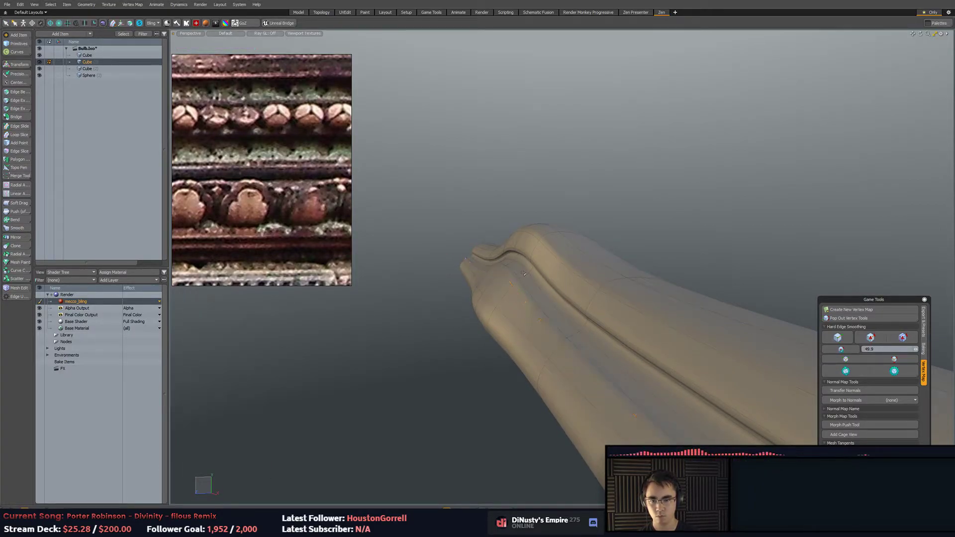
pyautogui.hotkey('alt', 'c')
pyautogui.press('space')
pyautogui.hotkey('alt', 'c')
pyautogui.moveTo(552, 308)
pyautogui.keyDown('alt'); pyautogui.mouseDown()
pyautogui.moveTo(612, 289)
pyautogui.moveTo(544, 296)
pyautogui.mouseUp(); pyautogui.keyUp('alt')
pyautogui.press('space')
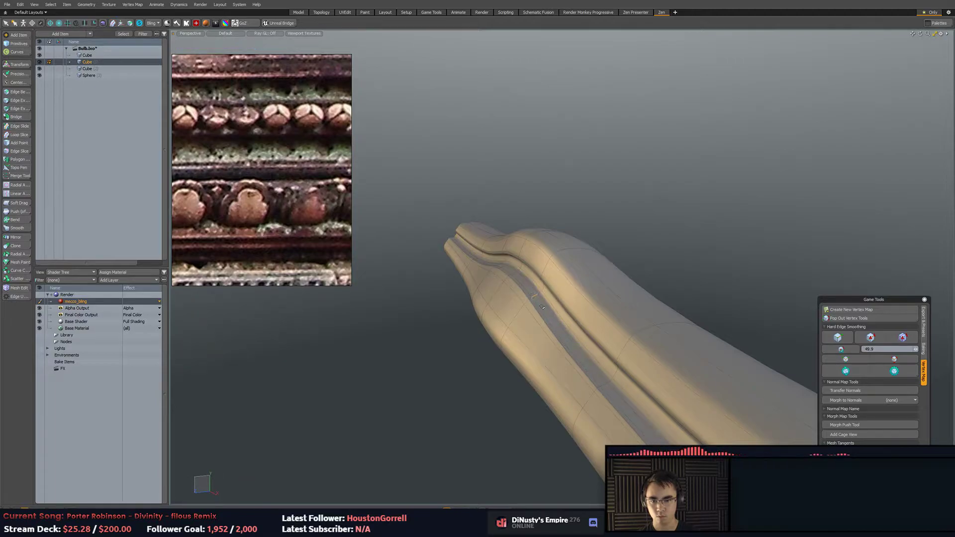
# Select all the connected polygons of the humped bar and delete it.
pyautogui.scroll(-5, 523, 334)
pyautogui.keyDown('alt'); pyautogui.moveTo(523, 334); pyautogui.dragTo(548, 356); pyautogui.keyUp('alt')
pyautogui.press('5')
pyautogui.press('3')
pyautogui.doubleClick(581, 317)
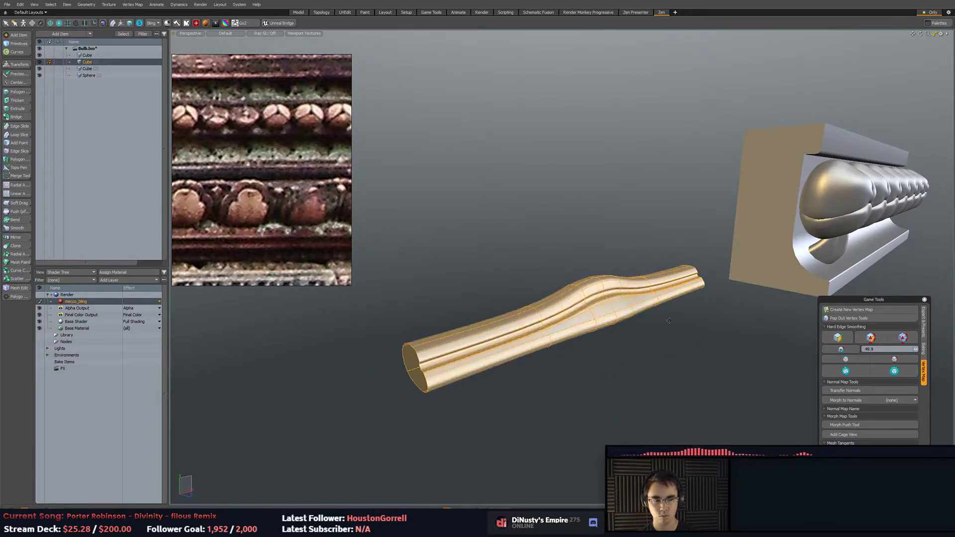
pyautogui.keyDown('alt'); pyautogui.moveTo(577, 324); pyautogui.dragTo(501, 350); pyautogui.keyUp('alt')
pyautogui.scroll(-3, 501, 350)
pyautogui.click(501, 350)
pyautogui.doubleClick(552, 305)
pyautogui.press('Delete')
pyautogui.keyDown('alt'); pyautogui.keyDown('shift'); pyautogui.moveTo(708, 296); pyautogui.dragTo(572, 317); pyautogui.keyUp('shift'); pyautogui.keyUp('alt')
pyautogui.keyDown('ctrl'); pyautogui.keyDown('alt'); pyautogui.moveTo(534, 314); pyautogui.dragTo(586, 293); pyautogui.keyUp('alt'); pyautogui.keyUp('ctrl')
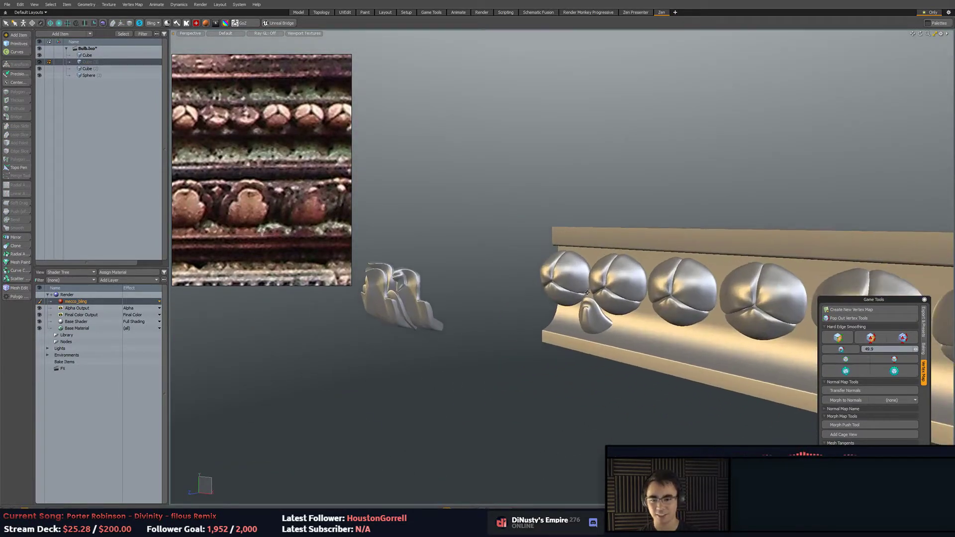
pyautogui.keyDown('alt'); pyautogui.moveTo(555, 262); pyautogui.dragTo(608, 297); pyautogui.keyUp('alt')
pyautogui.keyDown('ctrl'); pyautogui.keyDown('alt'); pyautogui.moveTo(608, 297); pyautogui.dragTo(642, 293); pyautogui.keyUp('alt'); pyautogui.keyUp('ctrl')
pyautogui.keyDown('alt'); pyautogui.moveTo(642, 294); pyautogui.dragTo(639, 283); pyautogui.keyUp('alt')
pyautogui.press('5')
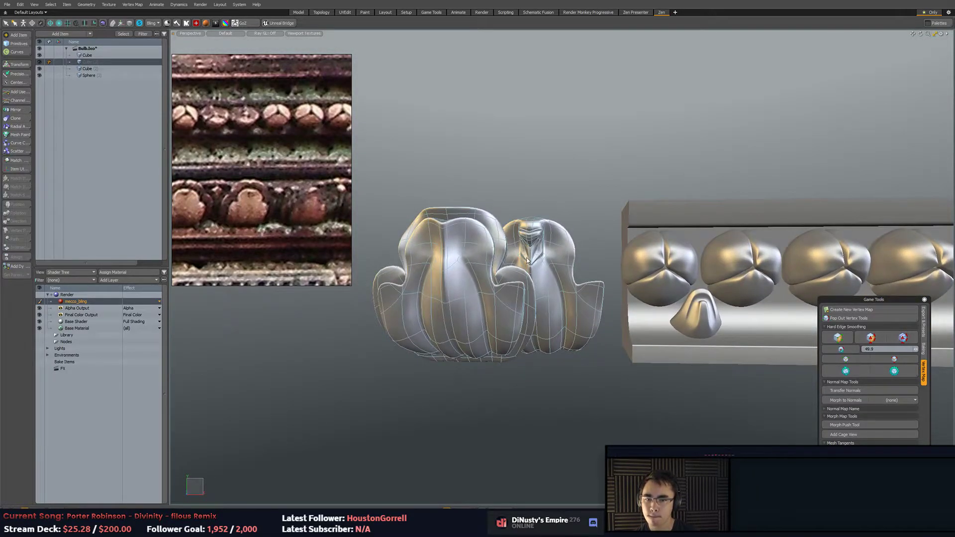
pyautogui.click(528, 261)
pyautogui.press('3')
pyautogui.keyDown('alt'); pyautogui.moveTo(529, 264); pyautogui.dragTo(502, 234); pyautogui.keyUp('alt')
pyautogui.press('r')
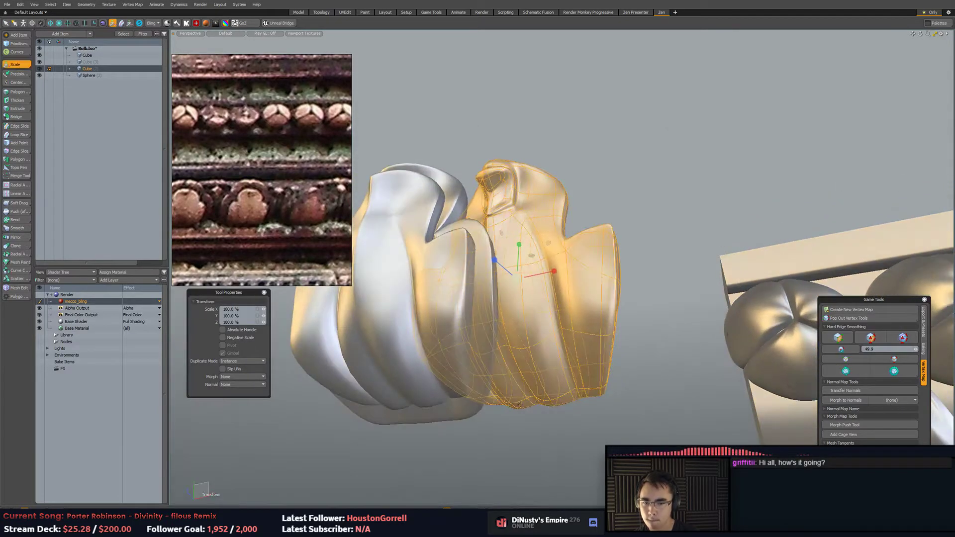
pyautogui.moveTo(547, 400)
pyautogui.keyDown('alt'); pyautogui.mouseDown()
pyautogui.moveTo(578, 419)
pyautogui.moveTo(543, 425)
pyautogui.moveTo(581, 405)
pyautogui.moveTo(552, 409)
pyautogui.moveTo(644, 424)
pyautogui.moveTo(508, 406)
pyautogui.moveTo(610, 417)
pyautogui.moveTo(599, 407)
pyautogui.moveTo(613, 404)
pyautogui.moveTo(534, 392)
pyautogui.mouseUp(); pyautogui.keyUp('alt')
pyautogui.press('q')
# Select all polygons of the small hanging petal beneath the row of balls.
pyautogui.press('5')
pyautogui.click(567, 428)
pyautogui.click(501, 365)
pyautogui.press('5')
pyautogui.click(514, 357)
pyautogui.click(609, 345)
pyautogui.press('3')
pyautogui.doubleClick(527, 338)
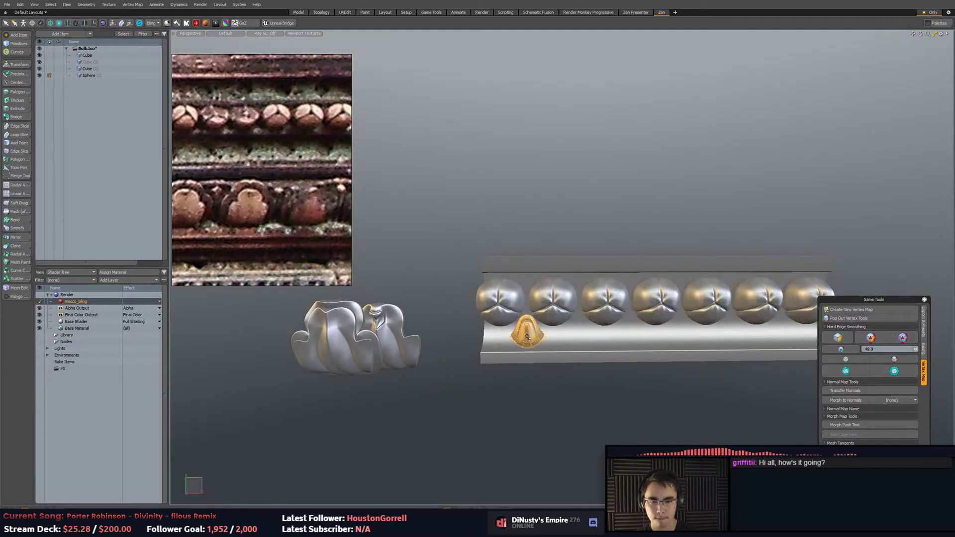
# Switch the two petal pieces from subdivision to plain polygons and update their vertex smoothing.
pyautogui.keyDown('alt'); pyautogui.moveTo(376, 337); pyautogui.dragTo(560, 336); pyautogui.keyUp('alt')
pyautogui.click(562, 317)
pyautogui.doubleClick(513, 399)
pyautogui.moveTo(650, 329)
pyautogui.keyDown('alt'); pyautogui.mouseDown()
pyautogui.moveTo(704, 321)
pyautogui.moveTo(608, 282)
pyautogui.moveTo(512, 318)
pyautogui.mouseUp(); pyautogui.keyUp('alt')
pyautogui.press('Tab')
pyautogui.click(538, 330)
pyautogui.click(846, 372)
# Move both petal pieces across the scene to the near end of the ball moulding.
pyautogui.keyDown('alt'); pyautogui.moveTo(566, 348); pyautogui.dragTo(485, 323); pyautogui.keyUp('alt')
pyautogui.press('3')
pyautogui.press('w')
pyautogui.moveTo(473, 259); pyautogui.dragTo(609, 294)
pyautogui.keyDown('alt'); pyautogui.moveTo(610, 294); pyautogui.dragTo(667, 319); pyautogui.keyUp('alt')
pyautogui.hotkey('shift', 'a')
pyautogui.scroll(-5, 537, 244)
pyautogui.keyDown('alt'); pyautogui.keyDown('shift'); pyautogui.moveTo(539, 235); pyautogui.dragTo(664, 254); pyautogui.keyUp('shift'); pyautogui.keyUp('alt')
pyautogui.keyDown('alt'); pyautogui.moveTo(665, 254); pyautogui.dragTo(736, 263); pyautogui.keyUp('alt')
pyautogui.moveTo(648, 277); pyautogui.dragTo(677, 283)
pyautogui.keyDown('alt'); pyautogui.moveTo(577, 278); pyautogui.dragTo(652, 281); pyautogui.keyUp('alt')
# Rotate the petal pieces about 17.5° around X and lower them to the moulding's bottom ledge.
pyautogui.press('e')
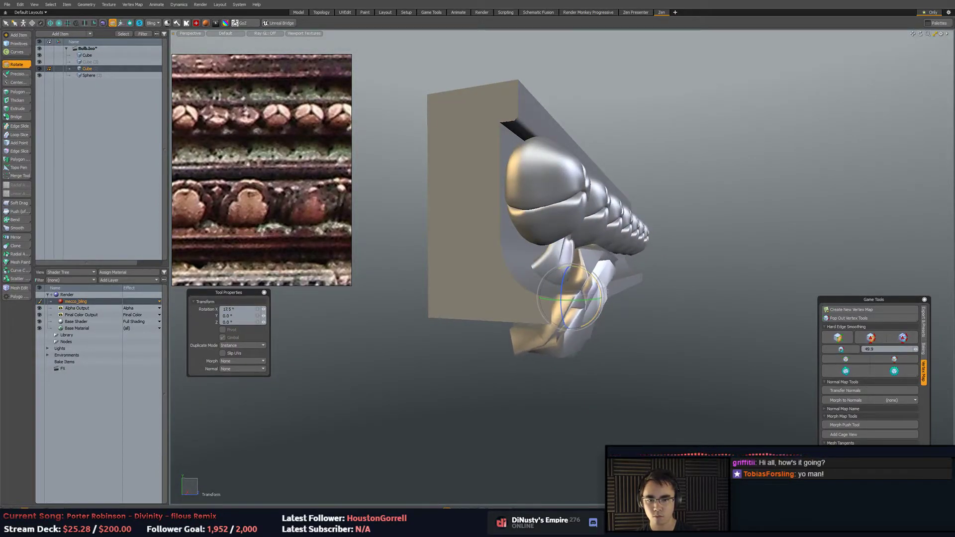
pyautogui.press('w')
pyautogui.moveTo(595, 275); pyautogui.dragTo(590, 315)
pyautogui.keyDown('alt'); pyautogui.moveTo(590, 314); pyautogui.dragTo(547, 341); pyautogui.keyUp('alt')
pyautogui.scroll(-2, 543, 343)
pyautogui.press('space')
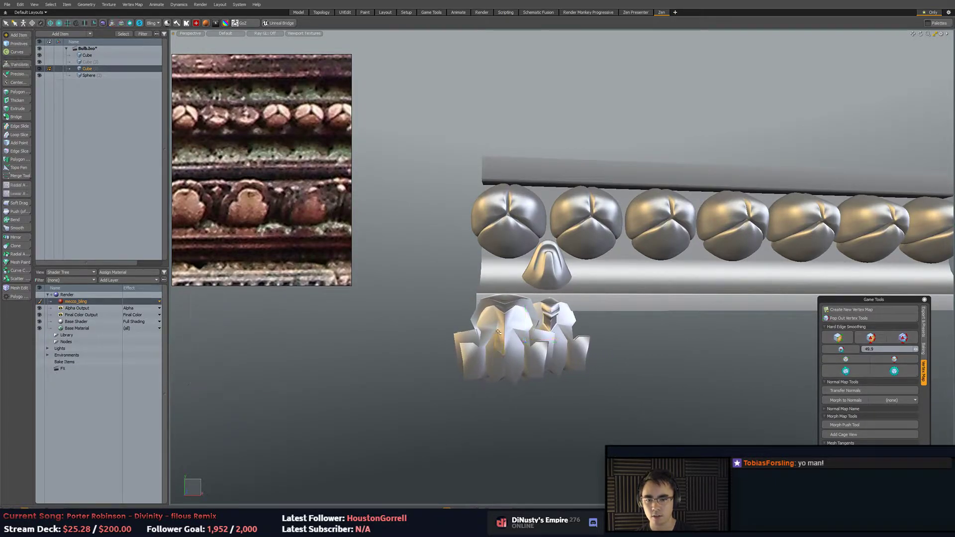
# Raise the larger petal piece by 250 mm and turn subdivision back on for both petal pieces.
pyautogui.hotkey('alt', '1')
pyautogui.keyDown('alt'); pyautogui.moveTo(503, 301); pyautogui.dragTo(473, 299); pyautogui.keyUp('alt')
pyautogui.press('w')
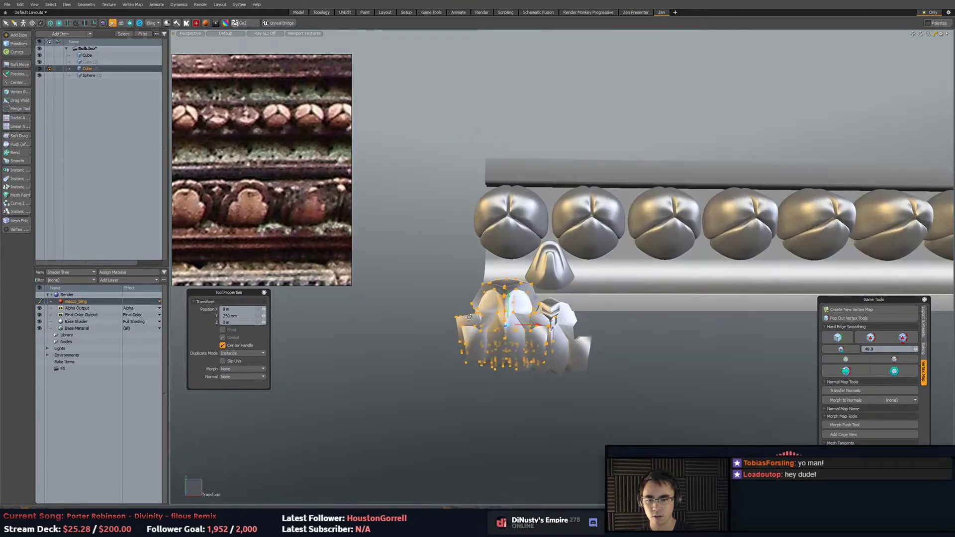
pyautogui.press('2')
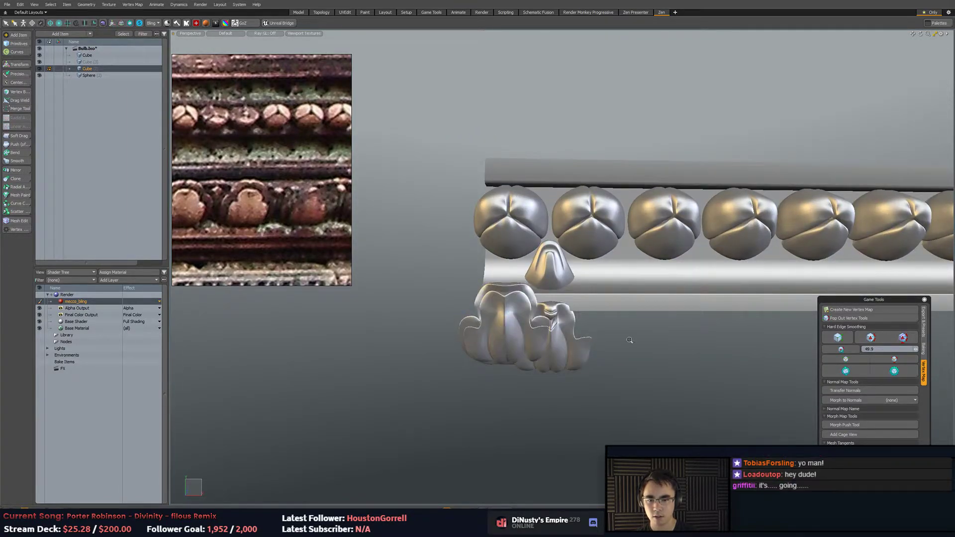
pyautogui.scroll(2, 632, 342)
# Scale down the smaller petal piece uniformly and raise it slightly beside the larger one.
pyautogui.press('3')
pyautogui.doubleClick(552, 314)
pyautogui.press('r')
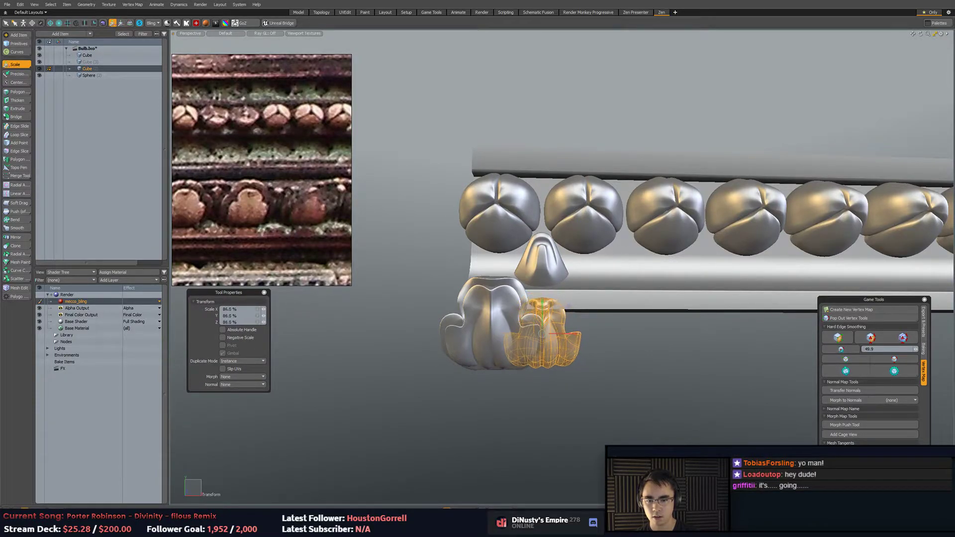
pyautogui.press('w')
pyautogui.keyDown('alt'); pyautogui.moveTo(542, 307); pyautogui.dragTo(505, 352); pyautogui.keyUp('alt')
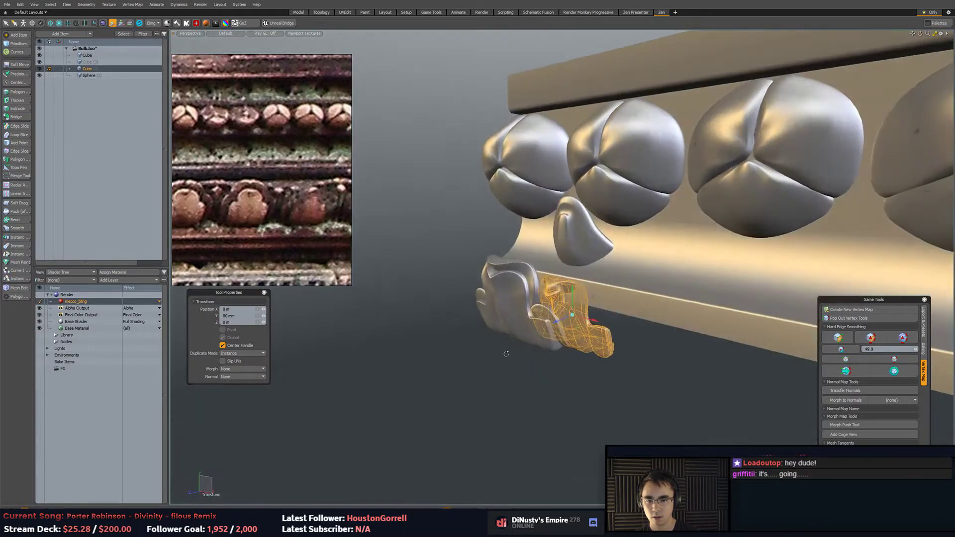
pyautogui.keyDown('alt'); pyautogui.moveTo(588, 298); pyautogui.dragTo(660, 381); pyautogui.keyUp('alt')
pyautogui.press('q')
pyautogui.click(642, 362)
# Select the front and back shells of the larger petal piece and nudge them forward from the moulding.
pyautogui.press('5')
pyautogui.press('3')
pyautogui.doubleClick(533, 329)
pyautogui.keyDown('alt'); pyautogui.moveTo(533, 330); pyautogui.dragTo(603, 399); pyautogui.keyUp('alt')
pyautogui.keyDown('shift'); pyautogui.doubleClick(515, 348); pyautogui.keyUp('shift')
pyautogui.press('w')
pyautogui.keyDown('alt'); pyautogui.moveTo(515, 349); pyautogui.dragTo(499, 367); pyautogui.keyUp('alt')
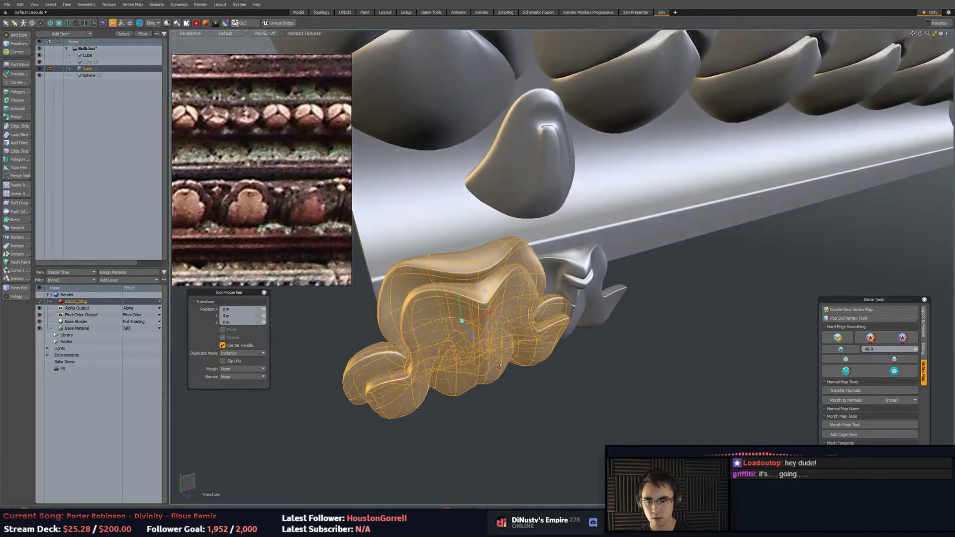
pyautogui.moveTo(468, 334); pyautogui.dragTo(472, 343)
pyautogui.press('q')
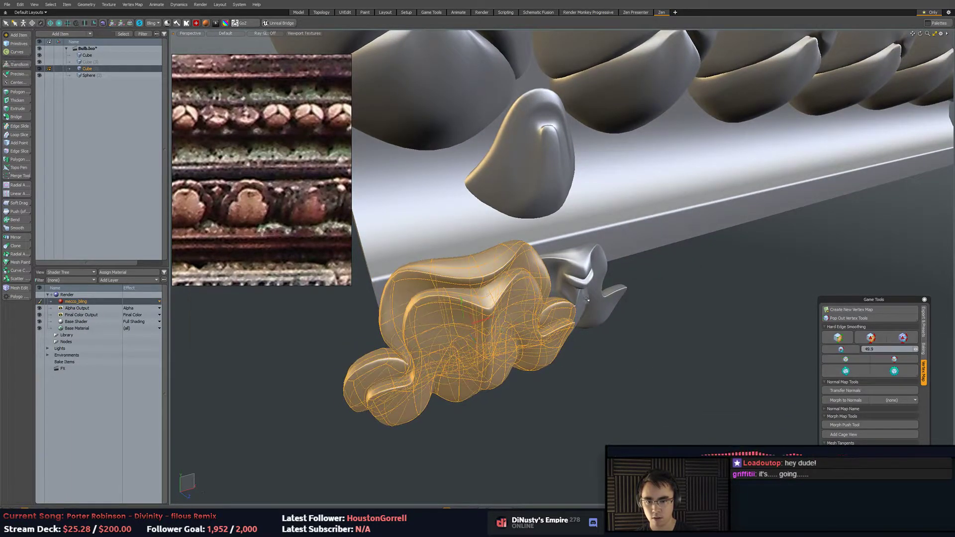
# Nudge the smaller petal piece in depth so it sits closer to the moulding.
pyautogui.click(578, 285)
pyautogui.doubleClick(579, 284)
pyautogui.keyDown('alt'); pyautogui.moveTo(579, 284); pyautogui.dragTo(550, 310); pyautogui.keyUp('alt')
pyautogui.press('w')
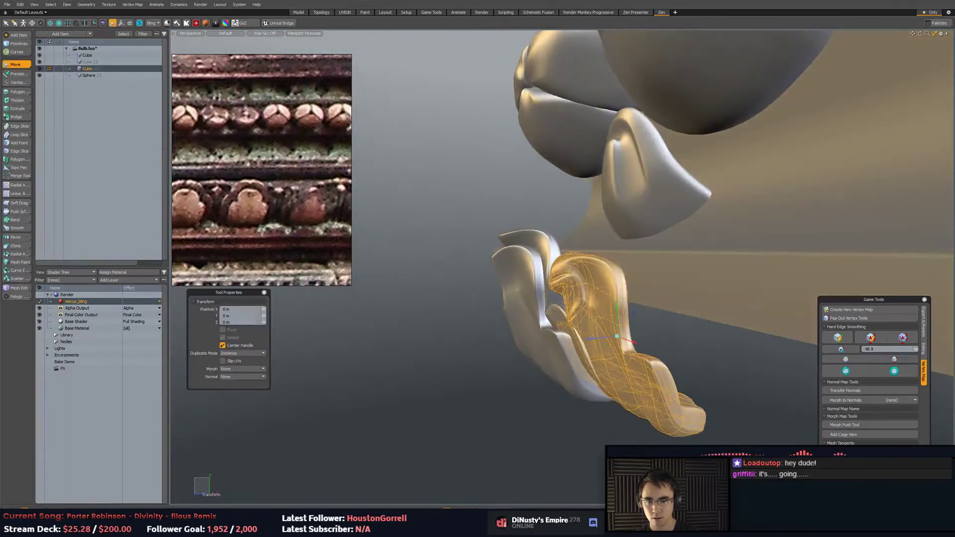
pyautogui.moveTo(611, 343); pyautogui.dragTo(616, 342)
pyautogui.press('q')
# Clone both petal pieces six times along the moulding's X direction with an offset of about 1.5 m.
pyautogui.click(476, 352)
pyautogui.keyDown('alt'); pyautogui.moveTo(475, 351); pyautogui.dragTo(535, 328); pyautogui.keyUp('alt')
pyautogui.doubleClick(530, 336)
pyautogui.keyDown('shift'); pyautogui.doubleClick(604, 342); pyautogui.keyUp('shift')
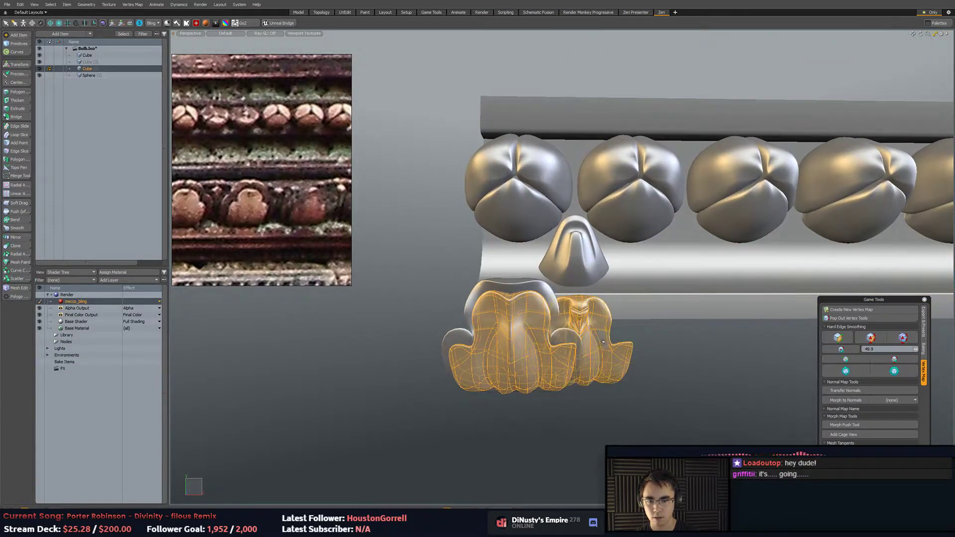
pyautogui.press('Tab')
pyautogui.moveTo(670, 346)
pyautogui.keyDown('alt'); pyautogui.keyDown('shift'); pyautogui.mouseDown()
pyautogui.moveTo(623, 348)
pyautogui.moveTo(671, 361)
pyautogui.moveTo(662, 361)
pyautogui.mouseUp(); pyautogui.keyUp('shift'); pyautogui.keyUp('alt')
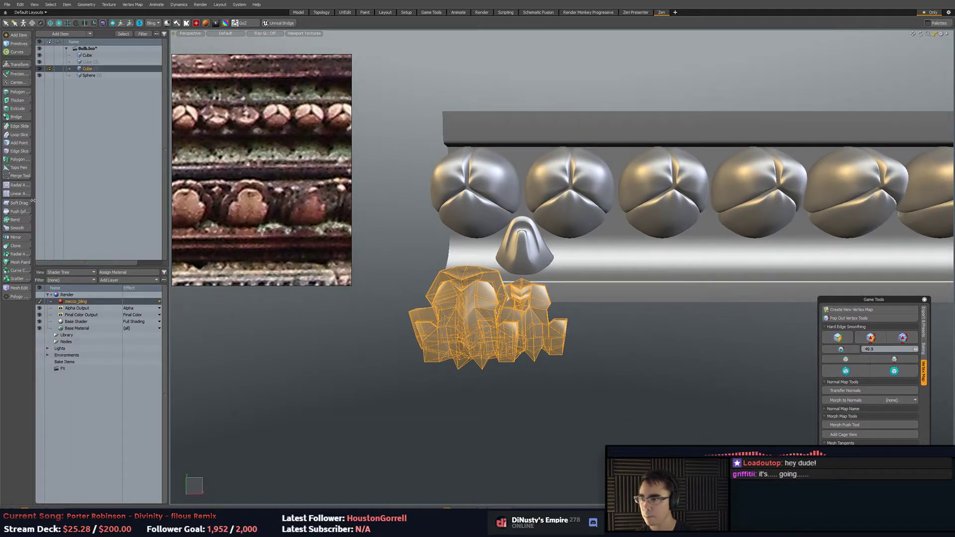
pyautogui.click(20, 245)
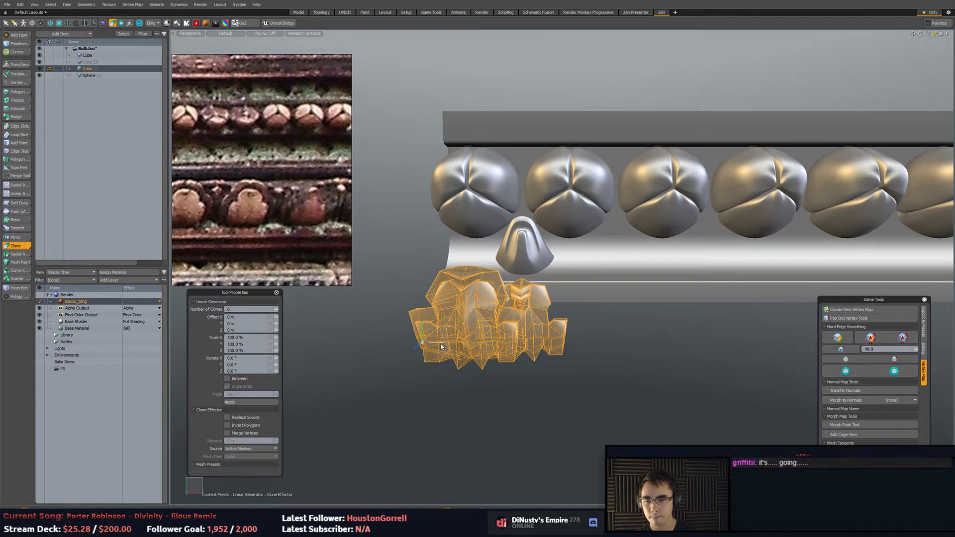
pyautogui.moveTo(516, 342)
pyautogui.mouseDown()
pyautogui.moveTo(583, 342)
pyautogui.moveTo(547, 339)
pyautogui.mouseUp()
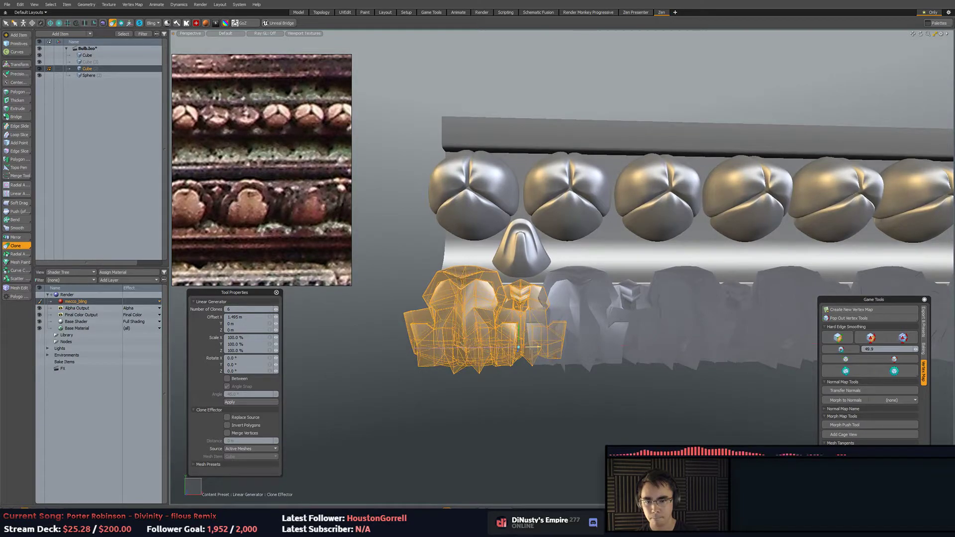
pyautogui.press('q')
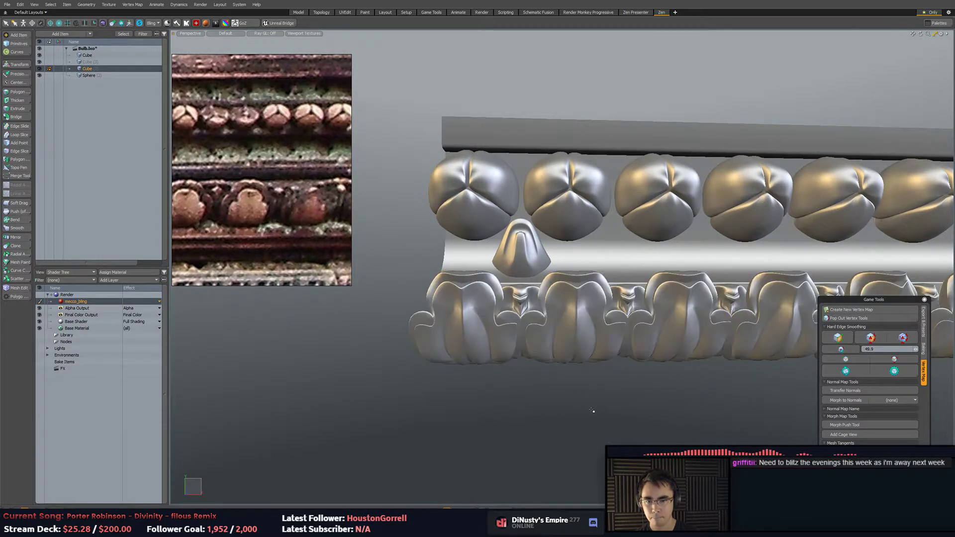
# Clone the small hanging petal six times along X to fill the gaps beneath the balls.
pyautogui.scroll(-4, 592, 410)
pyautogui.scroll(2, 518, 358)
pyautogui.moveTo(643, 390)
pyautogui.keyDown('alt'); pyautogui.keyDown('shift'); pyautogui.mouseDown()
pyautogui.moveTo(518, 358)
pyautogui.moveTo(540, 349)
pyautogui.moveTo(524, 374)
pyautogui.moveTo(556, 366)
pyautogui.moveTo(541, 362)
pyautogui.mouseUp(); pyautogui.keyUp('shift'); pyautogui.keyUp('alt')
pyautogui.click(371, 285)
pyautogui.press('3')
pyautogui.moveTo(440, 290)
pyautogui.keyDown('alt'); pyautogui.keyDown('shift'); pyautogui.mouseDown()
pyautogui.moveTo(504, 303)
pyautogui.moveTo(443, 302)
pyautogui.mouseUp(); pyautogui.keyUp('shift'); pyautogui.keyUp('alt')
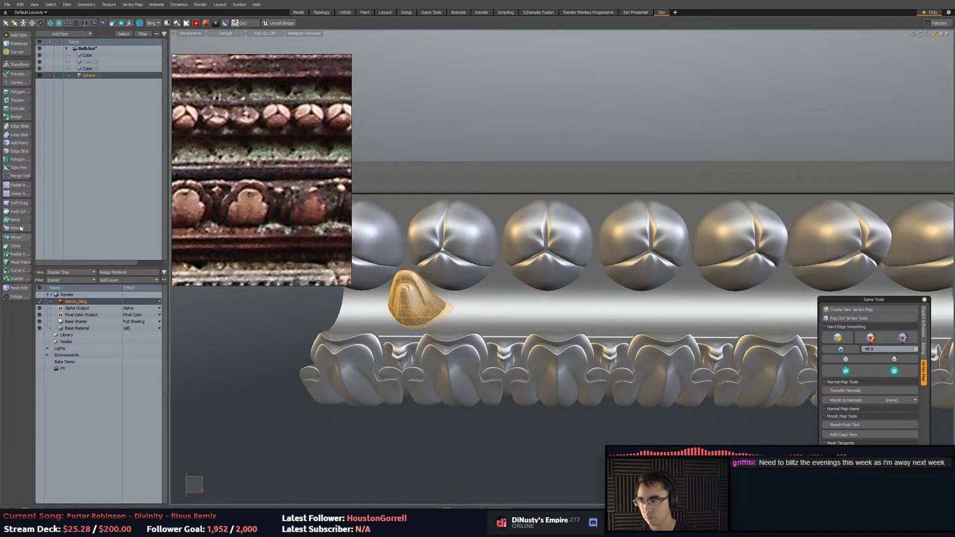
pyautogui.click(16, 246)
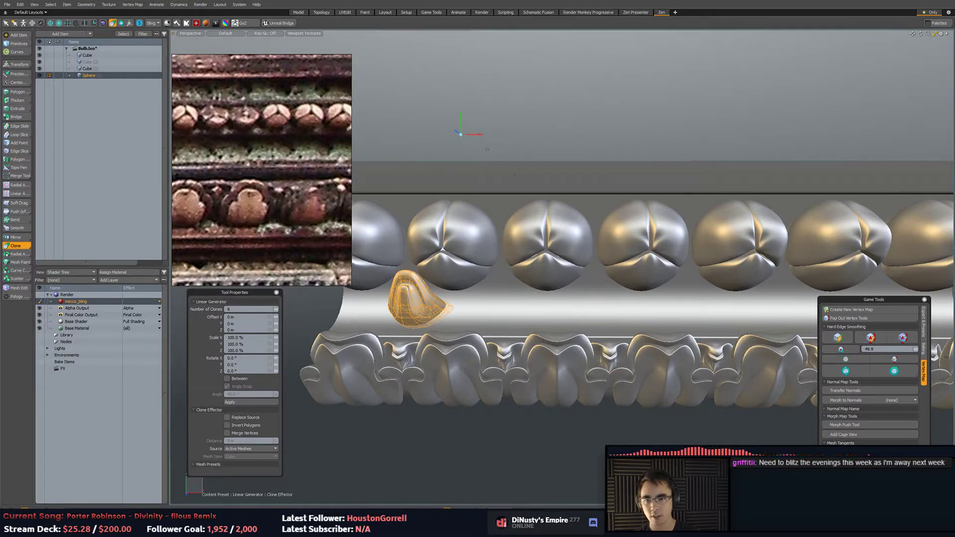
pyautogui.moveTo(529, 135); pyautogui.dragTo(564, 134)
pyautogui.press('q')
pyautogui.click(618, 124)
pyautogui.moveTo(619, 124)
pyautogui.keyDown('alt'); pyautogui.mouseDown()
pyautogui.moveTo(689, 175)
pyautogui.moveTo(506, 215)
pyautogui.moveTo(575, 252)
pyautogui.mouseUp(); pyautogui.keyUp('alt')
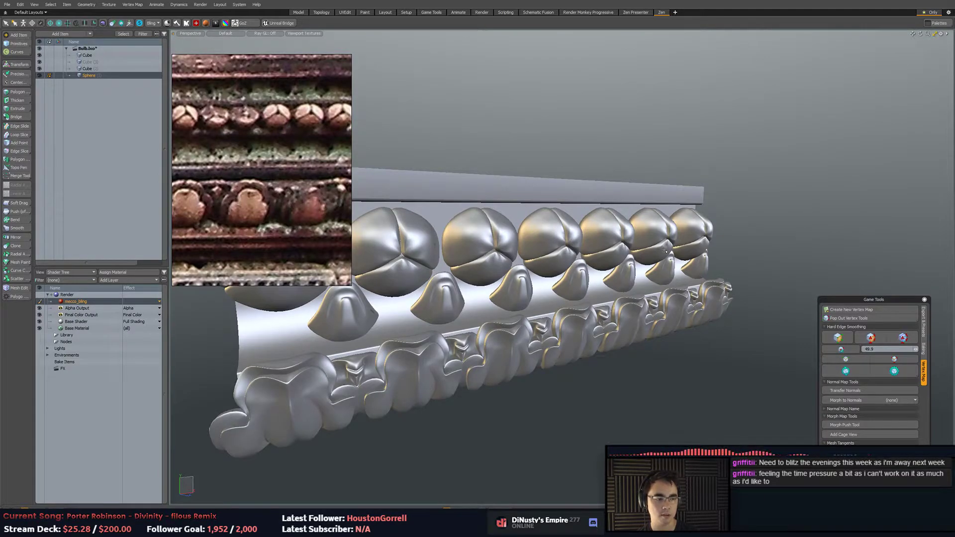
# Raise the top face of the moulding's lower ledge behind the petal row.
pyautogui.keyDown('alt'); pyautogui.moveTo(677, 147); pyautogui.dragTo(541, 326); pyautogui.keyUp('alt')
pyautogui.click(519, 338)
pyautogui.press('w')
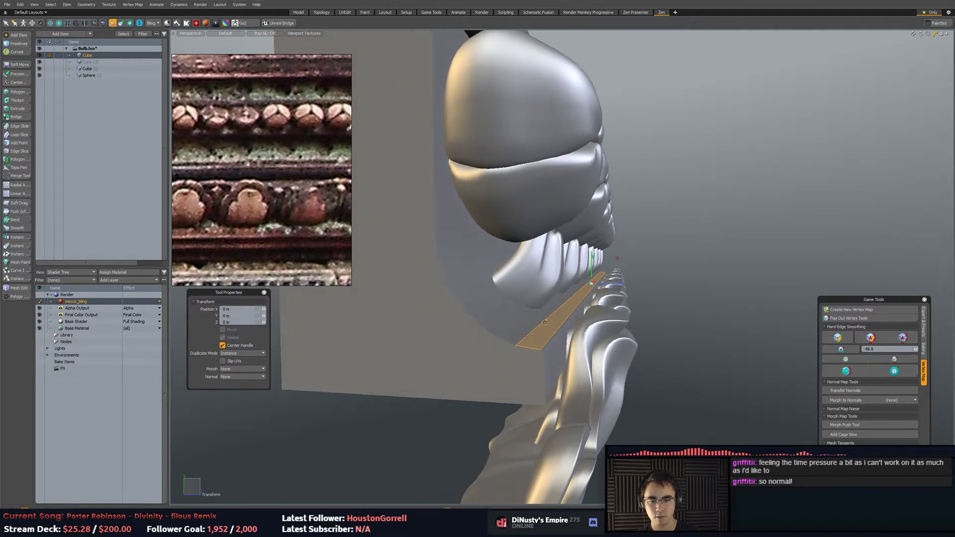
pyautogui.moveTo(619, 260); pyautogui.dragTo(619, 250)
# Move the lower edges of the moulding's concave curve so it flows into the raised ledge.
pyautogui.press('2')
pyautogui.click(554, 320)
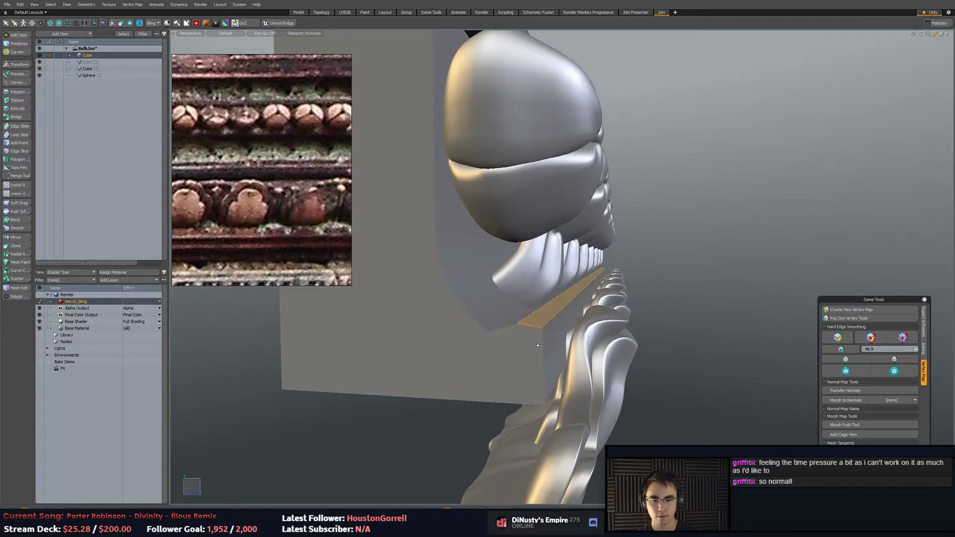
pyautogui.press('2')
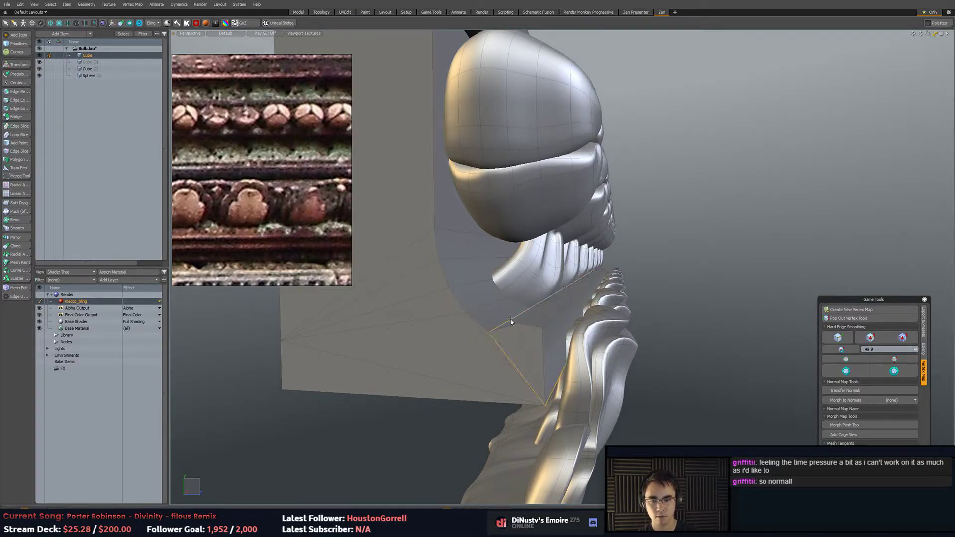
pyautogui.press('w')
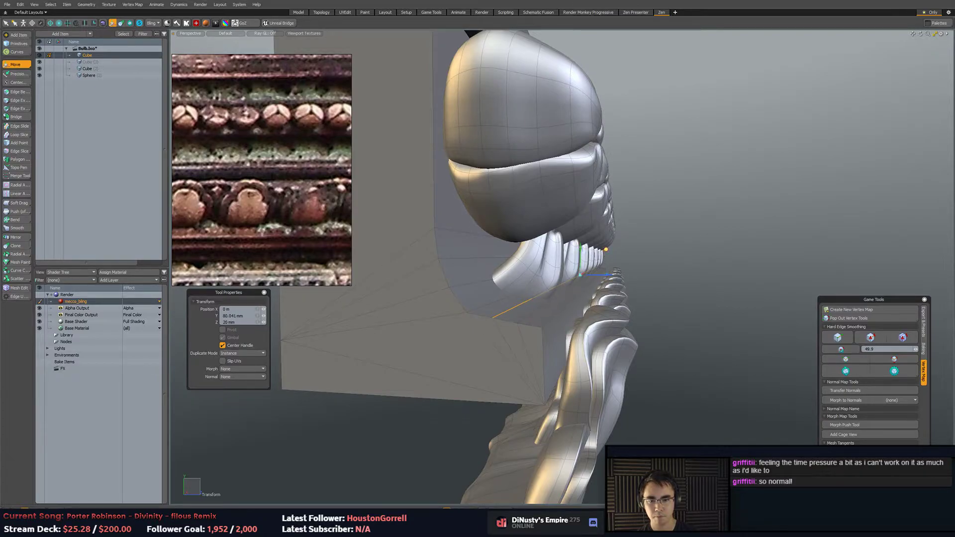
pyautogui.press('space')
pyautogui.press('w')
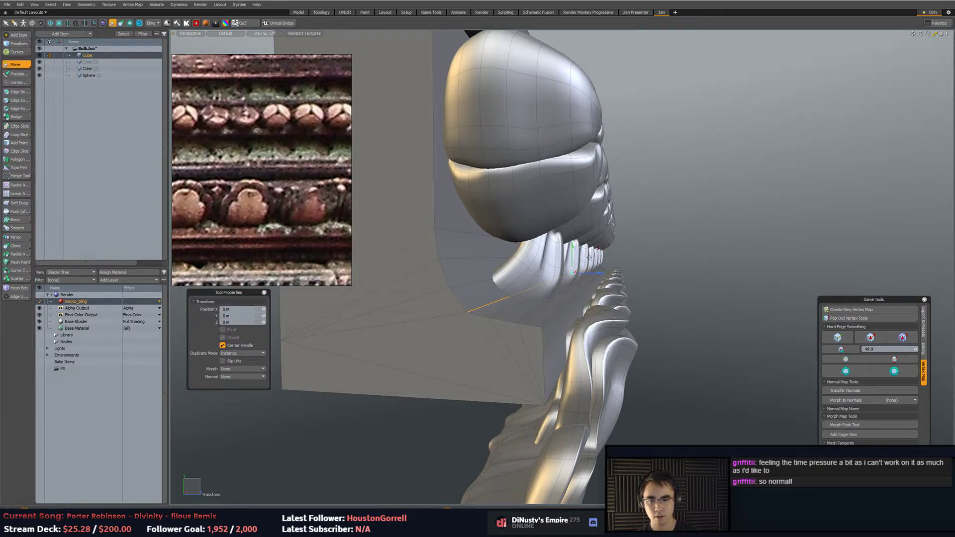
pyautogui.press('space')
pyautogui.keyDown('alt'); pyautogui.moveTo(579, 313); pyautogui.dragTo(582, 320); pyautogui.keyUp('alt')
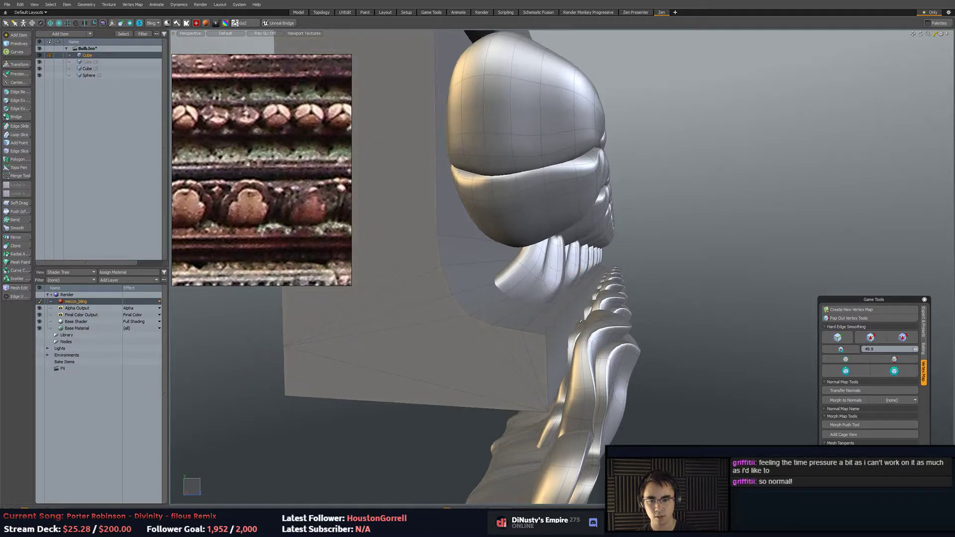
# Reapply hard-edge smoothing to the moulding's reshaped profile.
pyautogui.press('b')
pyautogui.press('3')
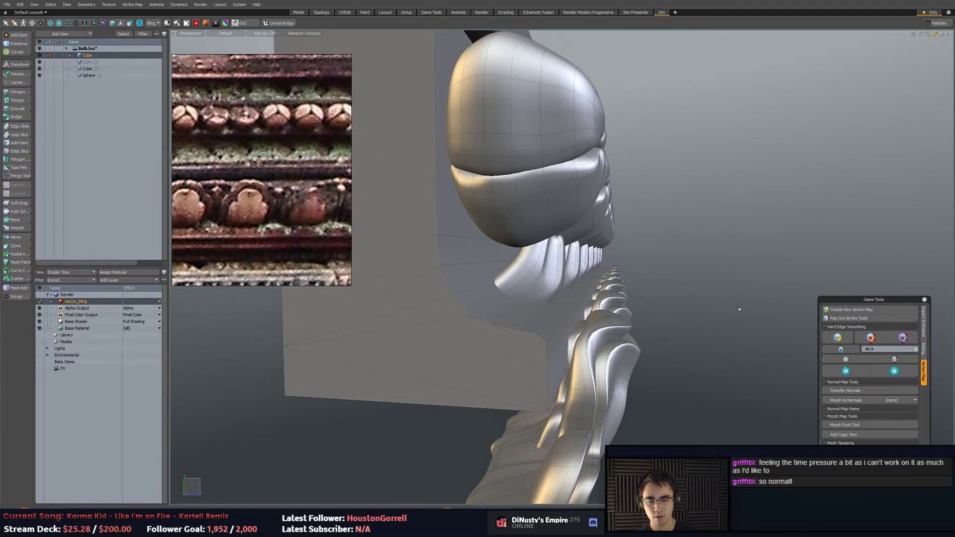
pyautogui.click(847, 372)
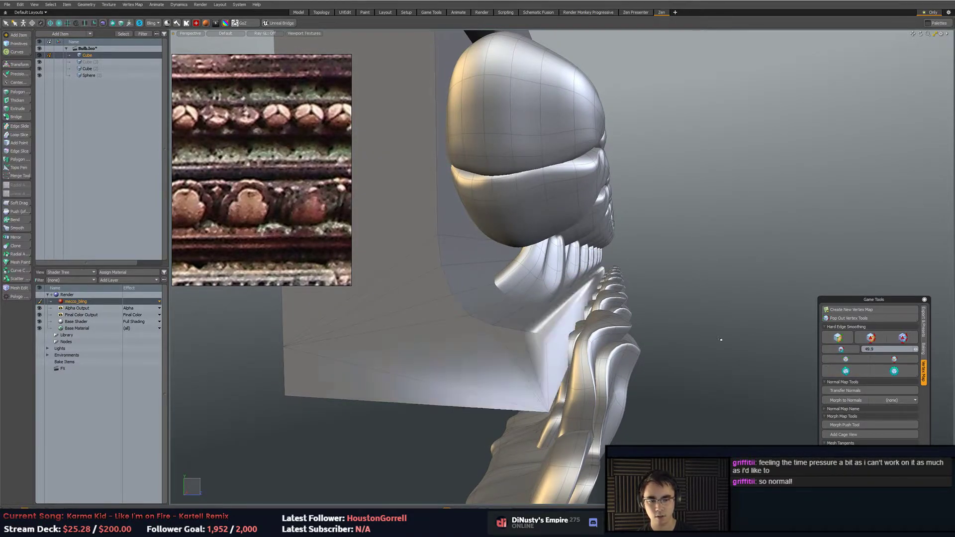
pyautogui.click(841, 352)
# Turn off the wireframe overlay and dismiss the error dialog with an option for handling it in future.
pyautogui.hotkey('ctrl', 'space')
pyautogui.click(742, 307)
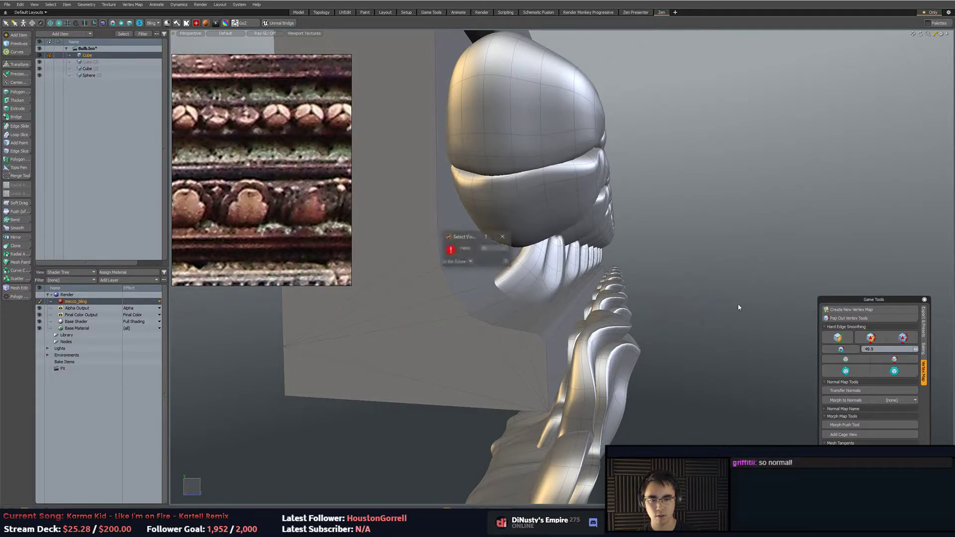
pyautogui.click(473, 262)
pyautogui.click(480, 271)
pyautogui.click(492, 249)
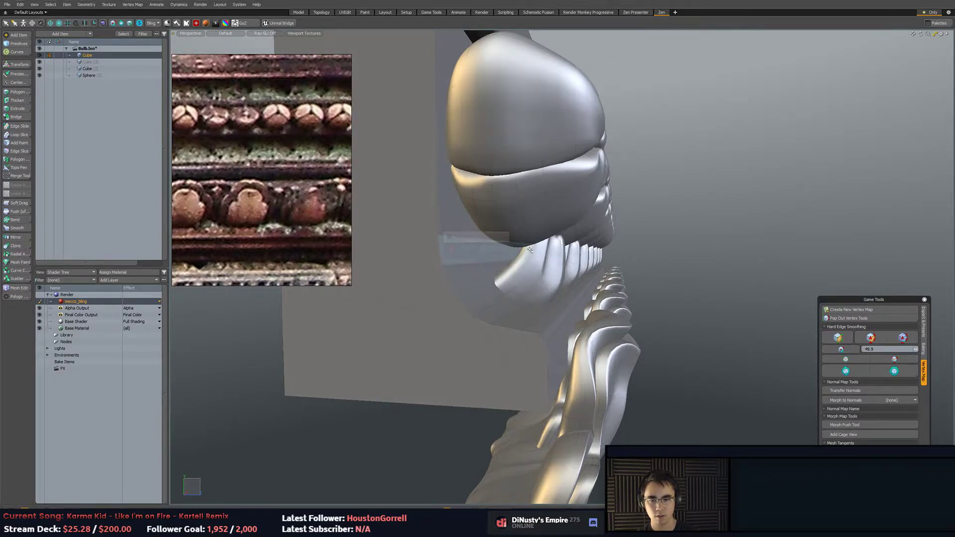
# Select the first large petal shell and examine the assembled moulding rows from the near end.
pyautogui.scroll(-3, 668, 285)
pyautogui.keyDown('alt'); pyautogui.moveTo(668, 285); pyautogui.dragTo(704, 293); pyautogui.keyUp('alt')
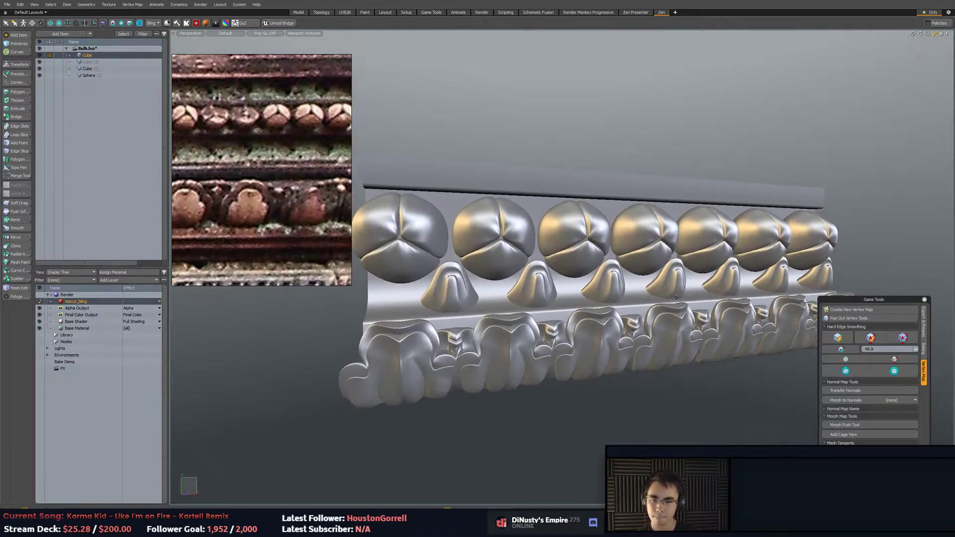
pyautogui.press('5')
pyautogui.click(451, 357)
pyautogui.press('3')
pyautogui.doubleClick(424, 359)
pyautogui.moveTo(424, 359)
pyautogui.keyDown('alt'); pyautogui.mouseDown()
pyautogui.moveTo(455, 358)
pyautogui.moveTo(463, 336)
pyautogui.moveTo(425, 296)
pyautogui.moveTo(448, 324)
pyautogui.mouseUp(); pyautogui.keyUp('alt')
pyautogui.keyDown('alt'); pyautogui.moveTo(378, 280); pyautogui.dragTo(451, 272); pyautogui.keyUp('alt')
pyautogui.press('2')
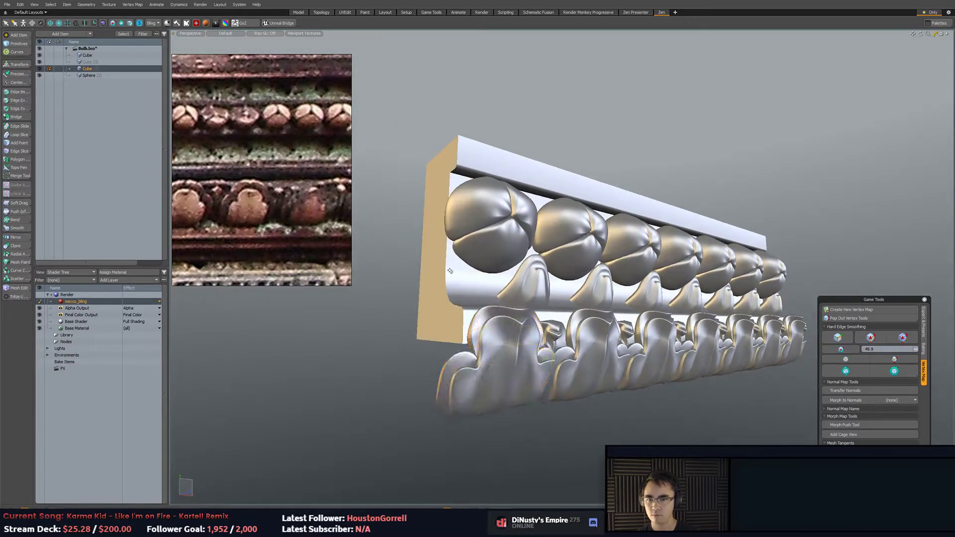
# Bevel the moulding's narrow face strip beneath the ball row outward with a 250 mm shift to form a raised rib.
pyautogui.press('5')
pyautogui.click(454, 264)
pyautogui.press('3')
pyautogui.click(455, 274)
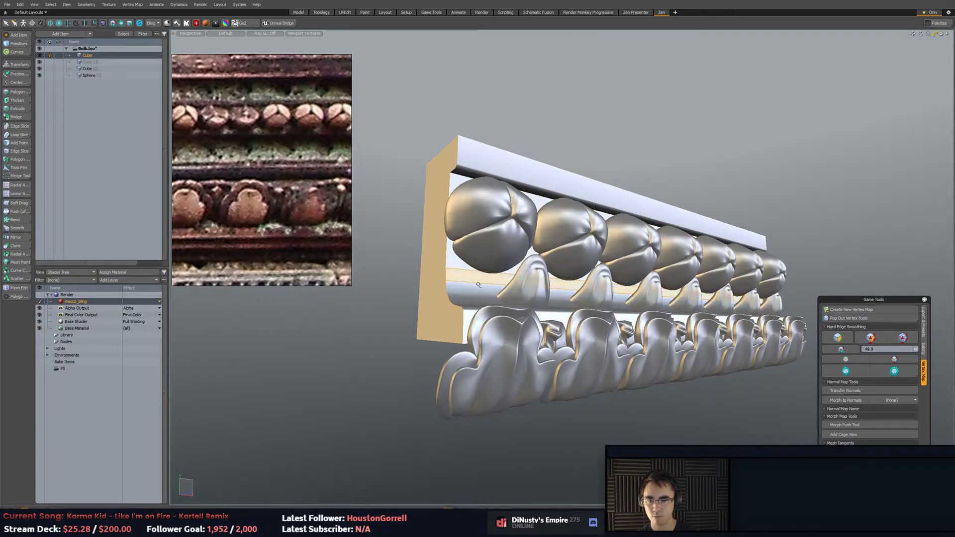
pyautogui.press('b')
pyautogui.keyDown('alt'); pyautogui.moveTo(420, 281); pyautogui.dragTo(518, 292); pyautogui.keyUp('alt')
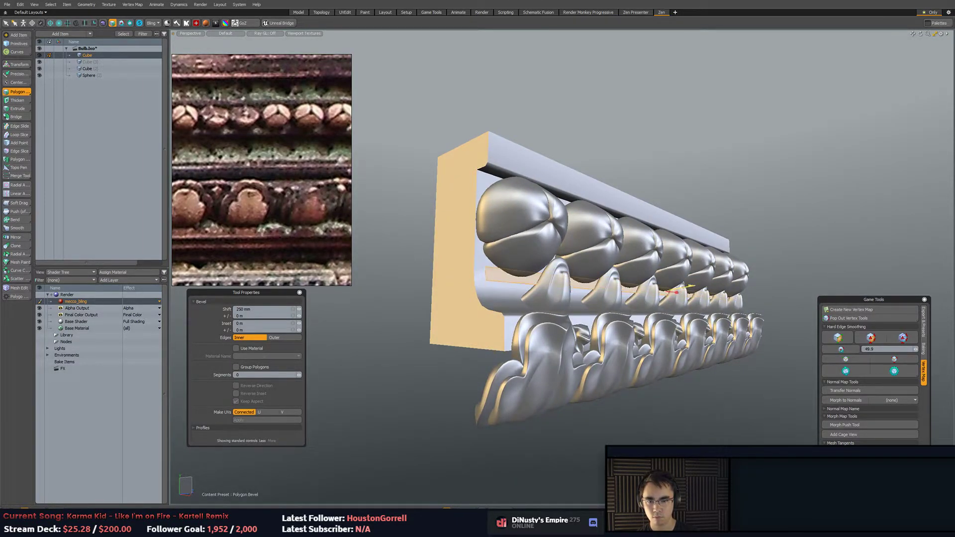
# Edge-bevel the long edges of the raised rib beneath the balls and reapply hard-edge smoothing.
pyautogui.press('2')
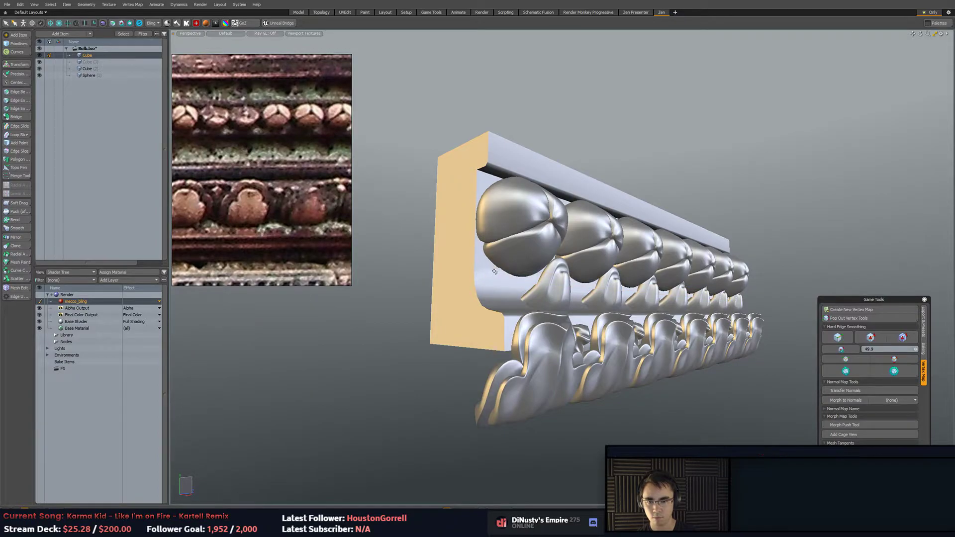
pyautogui.doubleClick(500, 281)
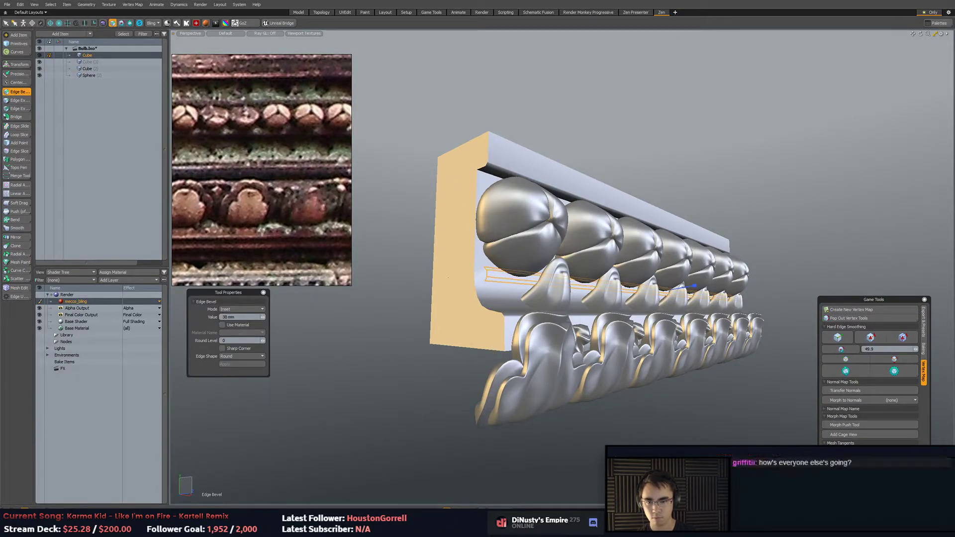
pyautogui.click(852, 372)
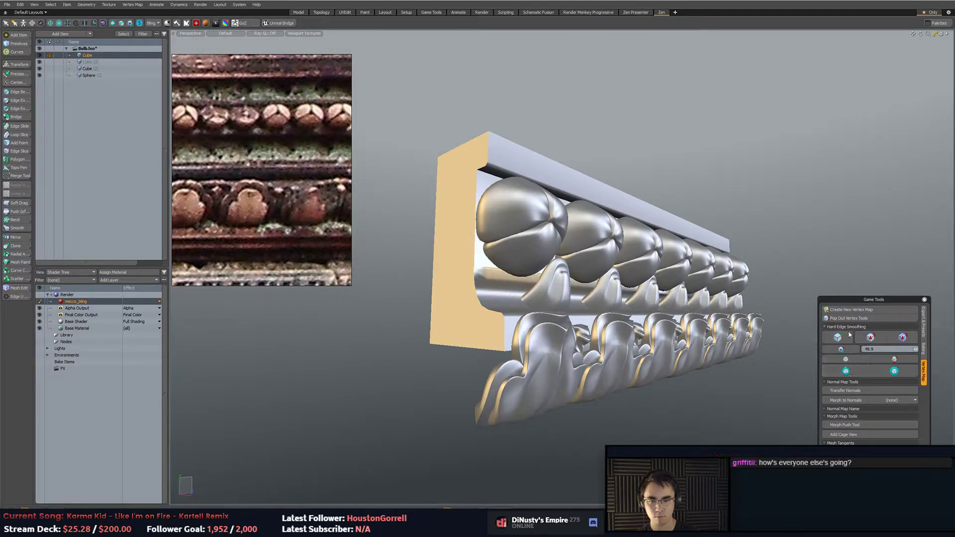
pyautogui.click(848, 350)
# Edge-bevel the upper edge of the curved ledge below the rib and refresh the moulding's hard-edge smoothing.
pyautogui.moveTo(503, 304)
pyautogui.keyDown('alt'); pyautogui.mouseDown()
pyautogui.moveTo(576, 316)
pyautogui.moveTo(531, 286)
pyautogui.mouseUp(); pyautogui.keyUp('alt')
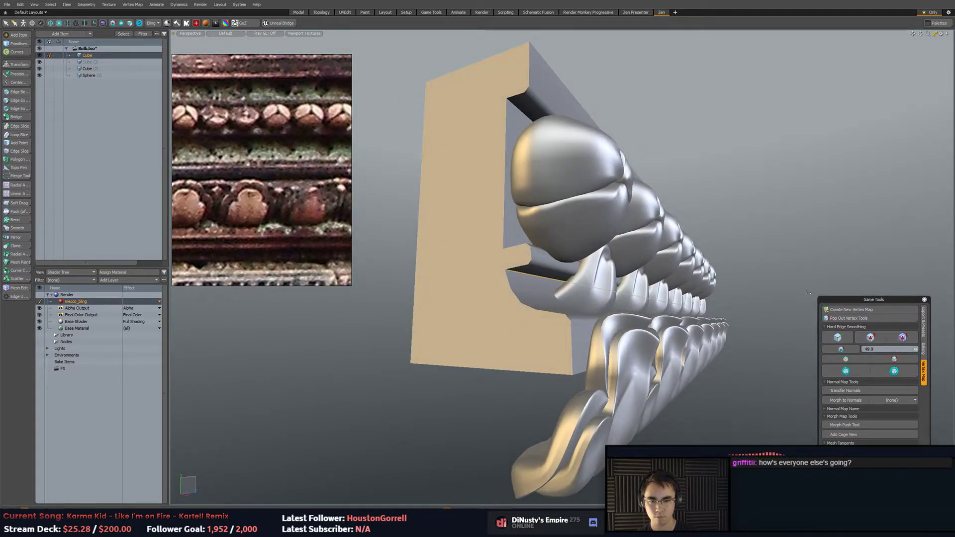
pyautogui.press('b')
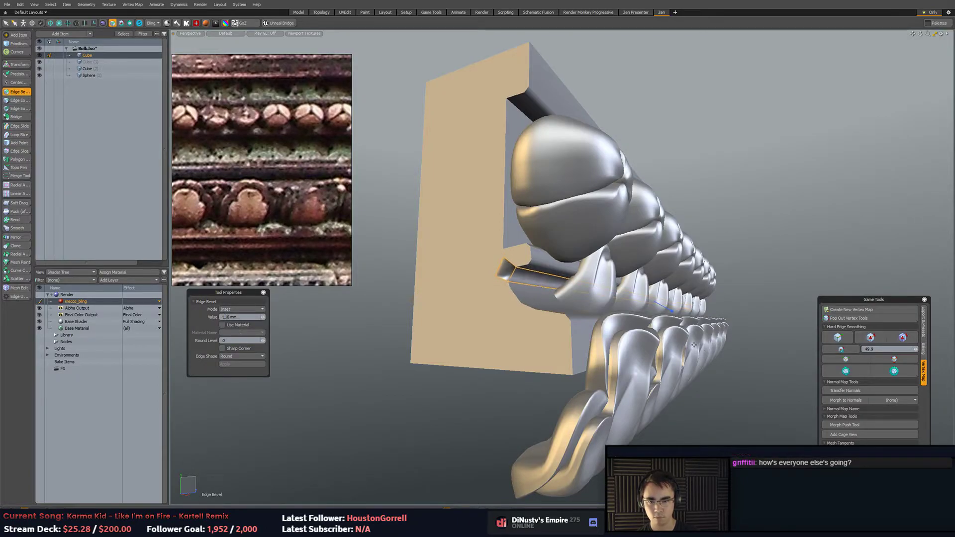
pyautogui.press('space')
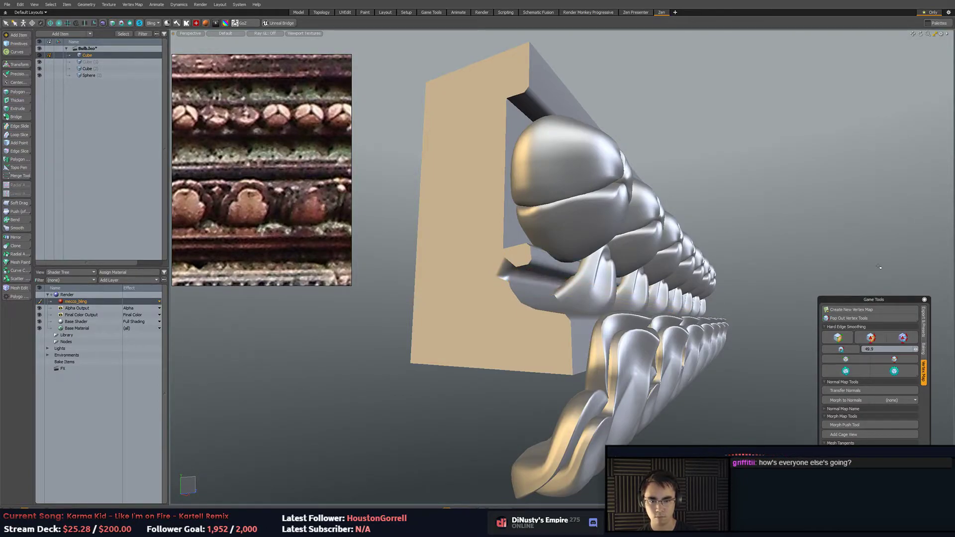
pyautogui.click(856, 369)
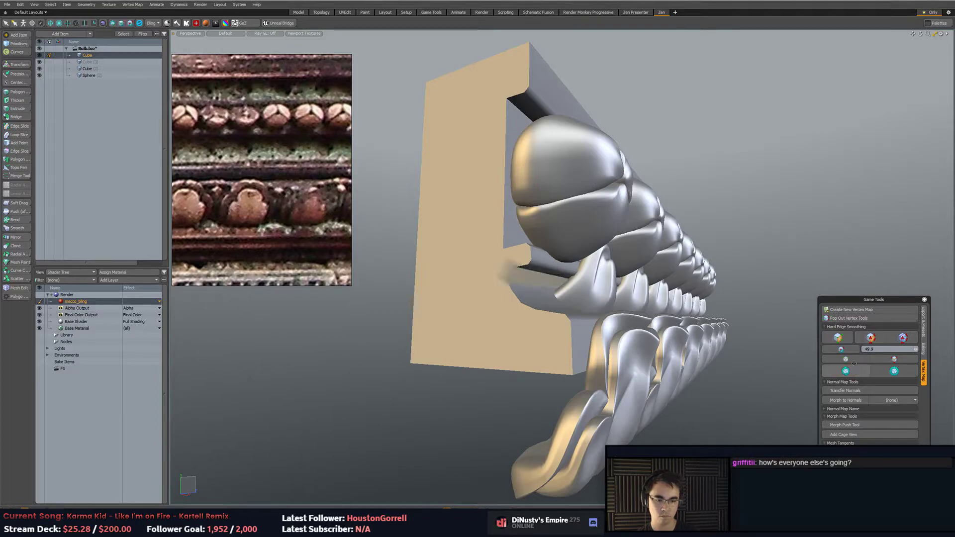
pyautogui.scroll(-1, 834, 261)
pyautogui.press('2')
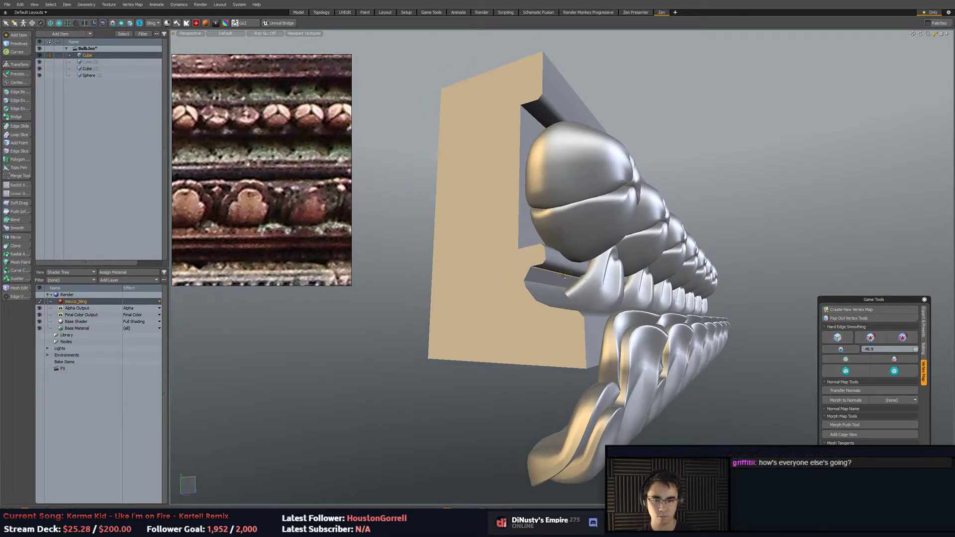
pyautogui.click(864, 342)
# Compare the moulding with the reference photo, studying the ledges and small trim below the red petal band.
pyautogui.scroll(-2, 798, 240)
pyautogui.keyDown('alt'); pyautogui.moveTo(798, 240); pyautogui.dragTo(623, 263); pyautogui.keyUp('alt')
pyautogui.scroll(-2, 653, 242)
pyautogui.scroll(-4, 261, 134)
pyautogui.scroll(4, 263, 204)
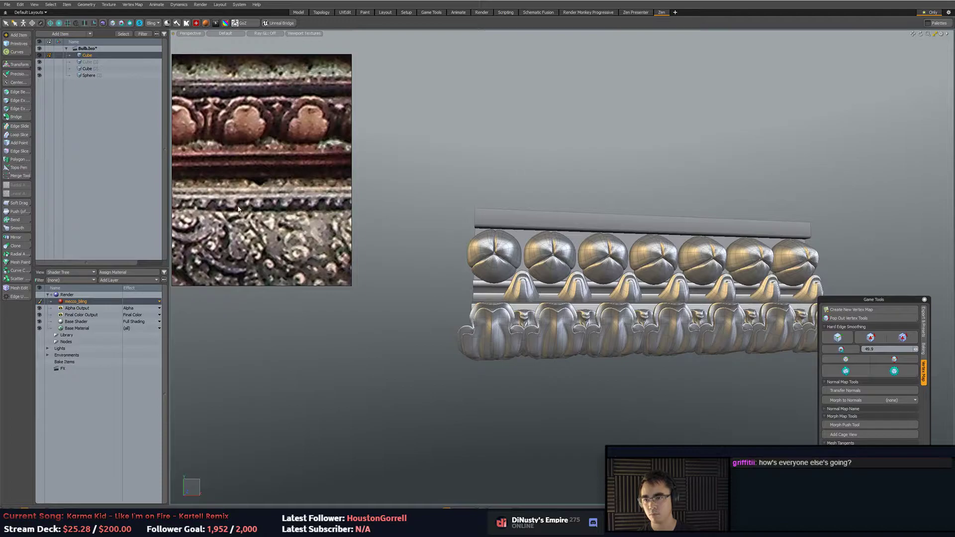
pyautogui.scroll(-2, 258, 213)
pyautogui.scroll(3, 189, 217)
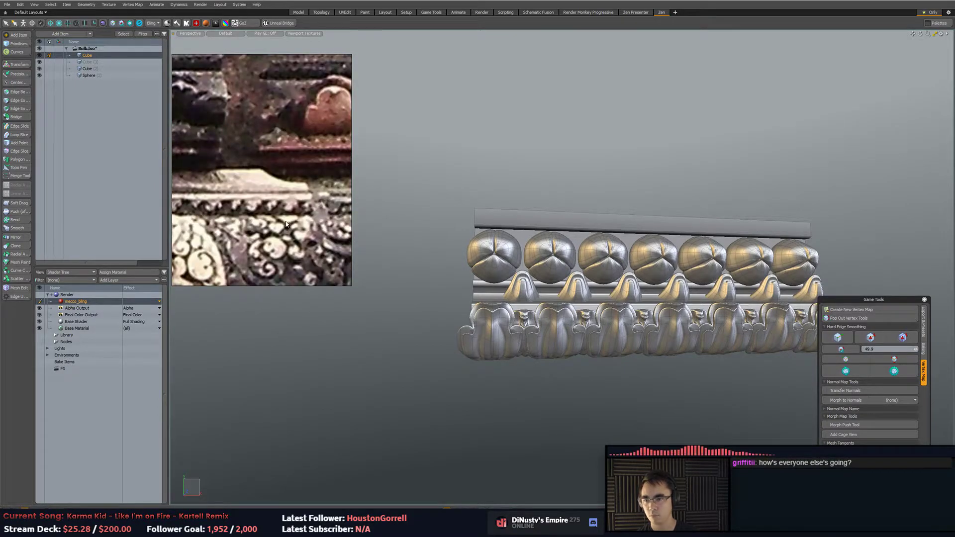
pyautogui.scroll(3, 280, 225)
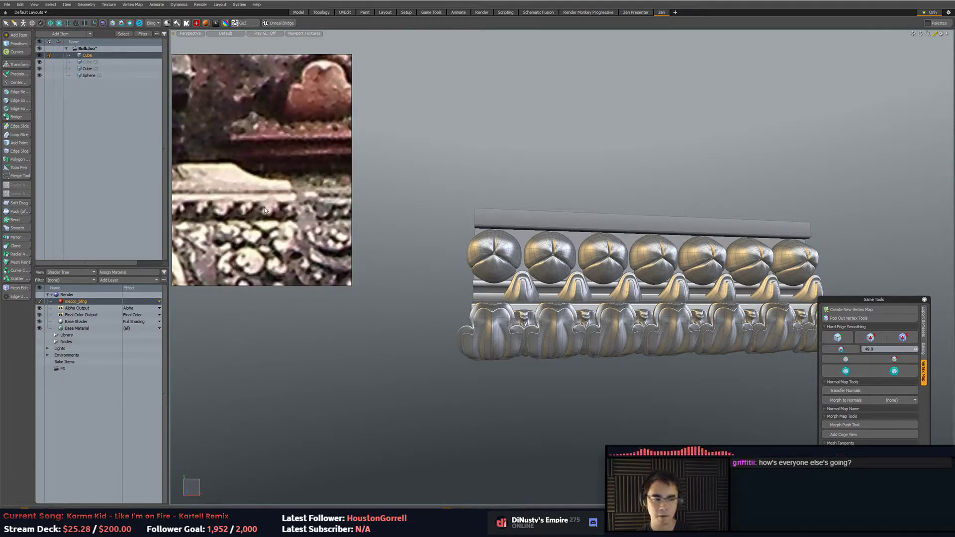
pyautogui.scroll(-4, 279, 206)
pyautogui.scroll(-4, 295, 204)
pyautogui.keyDown('alt'); pyautogui.moveTo(468, 234); pyautogui.dragTo(551, 225); pyautogui.keyUp('alt')
pyautogui.scroll(3, 548, 221)
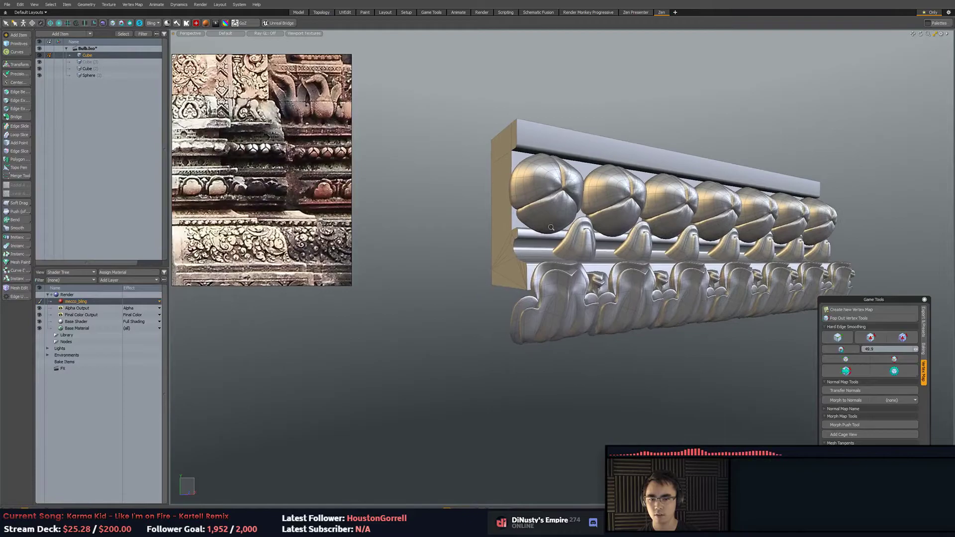
pyautogui.scroll(3, 563, 239)
# Examine the assembled ball, petal and leaf rows from both ends of the moulding.
pyautogui.click(559, 297)
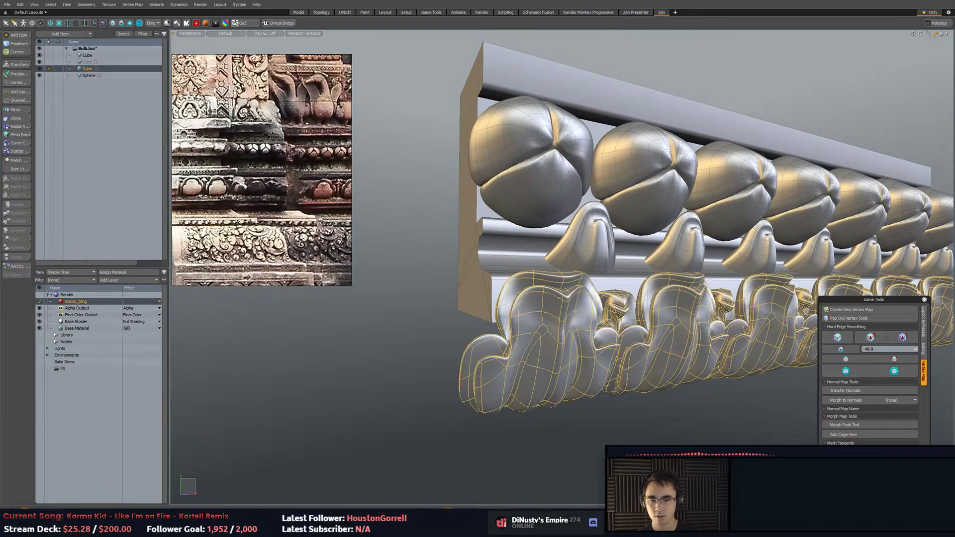
pyautogui.keyDown('alt'); pyautogui.moveTo(657, 302); pyautogui.dragTo(597, 259); pyautogui.keyUp('alt')
pyautogui.scroll(-4, 592, 239)
pyautogui.click(575, 174)
pyautogui.keyDown('alt'); pyautogui.moveTo(647, 209); pyautogui.dragTo(609, 218); pyautogui.keyUp('alt')
pyautogui.keyDown('alt'); pyautogui.moveTo(600, 216); pyautogui.dragTo(615, 232); pyautogui.keyUp('alt')
pyautogui.keyDown('alt'); pyautogui.moveTo(670, 195); pyautogui.dragTo(680, 237); pyautogui.keyUp('alt')
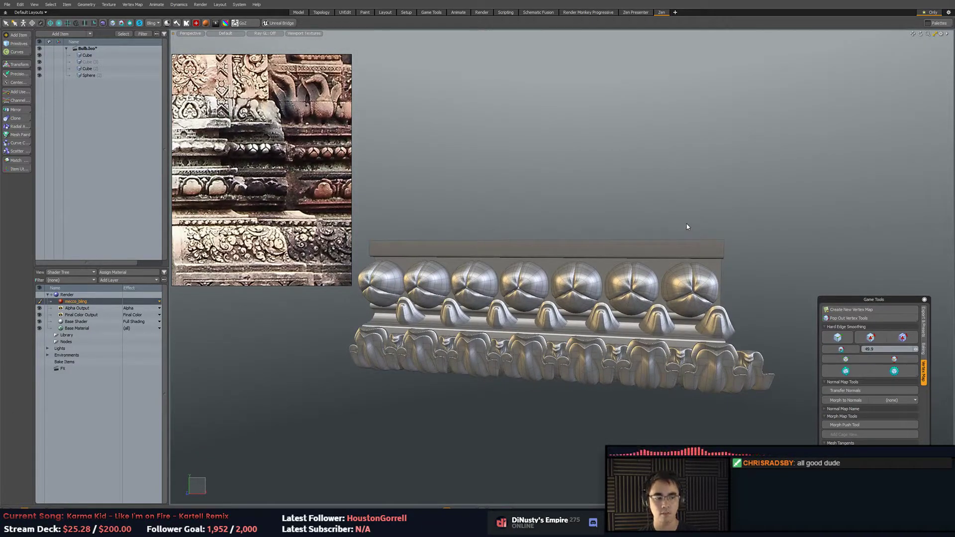
pyautogui.keyDown('alt'); pyautogui.moveTo(723, 200); pyautogui.dragTo(714, 229); pyautogui.keyUp('alt')
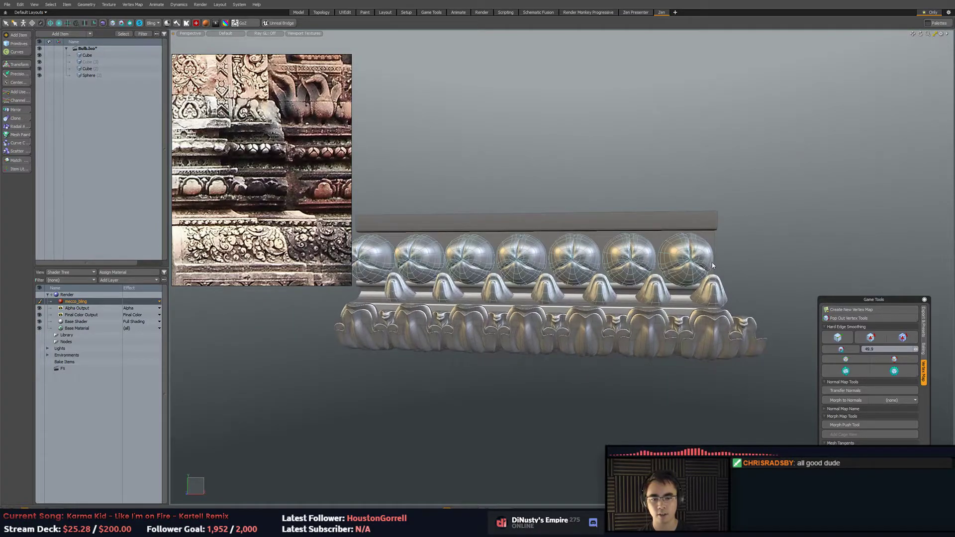
# Remove the surplus small leaf piece beyond the right-hand end of the lower leaf row.
pyautogui.click(709, 261)
pyautogui.press('3')
pyautogui.doubleClick(716, 283)
pyautogui.keyDown('alt'); pyautogui.moveTo(737, 259); pyautogui.dragTo(774, 225); pyautogui.keyUp('alt')
pyautogui.click(712, 307)
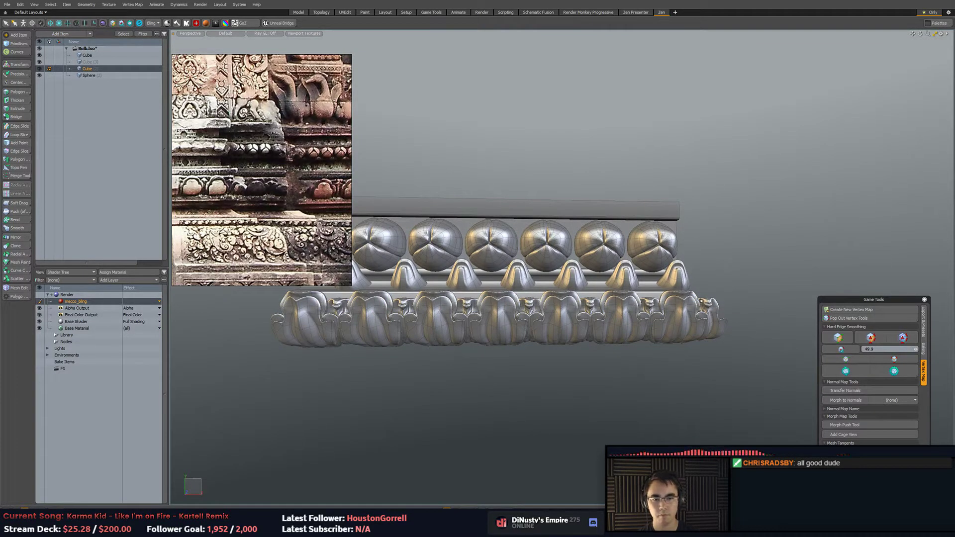
# Duplicate a small petal shell and place the copy one spacing beyond the left-hand end of the petal row.
pyautogui.keyDown('alt'); pyautogui.moveTo(683, 280); pyautogui.dragTo(615, 318); pyautogui.keyUp('alt')
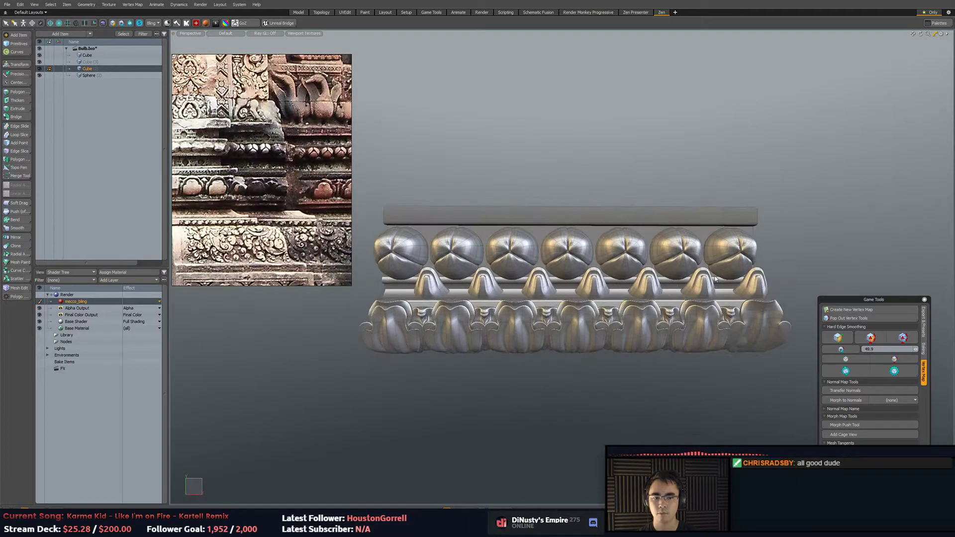
pyautogui.click(485, 284)
pyautogui.press('3')
pyautogui.doubleClick(433, 281)
pyautogui.keyDown('alt'); pyautogui.keyDown('shift'); pyautogui.moveTo(434, 280); pyautogui.dragTo(478, 274); pyautogui.keyUp('shift'); pyautogui.keyUp('alt')
pyautogui.press('w')
pyautogui.press('q')
pyautogui.click(406, 284)
pyautogui.press('5')
# Examine the extended petal row from several angles against the lower trim bands in the reference photo.
pyautogui.scroll(-3, 531, 288)
pyautogui.keyDown('alt'); pyautogui.moveTo(583, 287); pyautogui.dragTo(487, 266); pyautogui.keyUp('alt')
pyautogui.scroll(1, 584, 283)
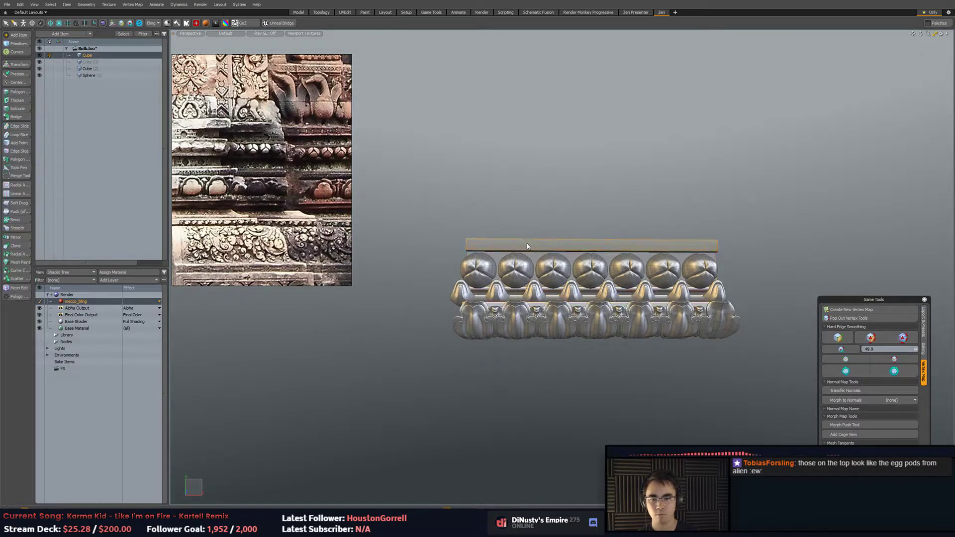
pyautogui.click(464, 222)
pyautogui.keyDown('alt'); pyautogui.moveTo(464, 223); pyautogui.dragTo(587, 251); pyautogui.keyUp('alt')
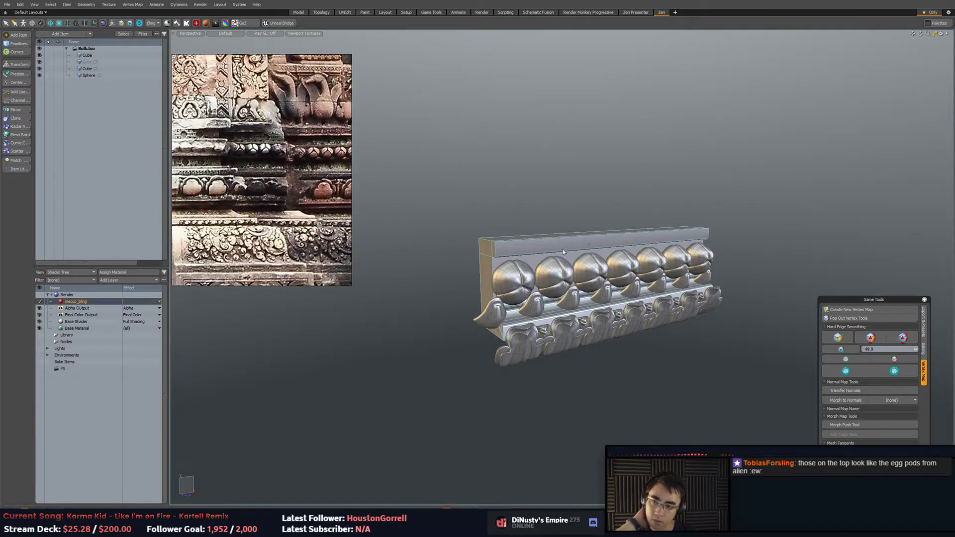
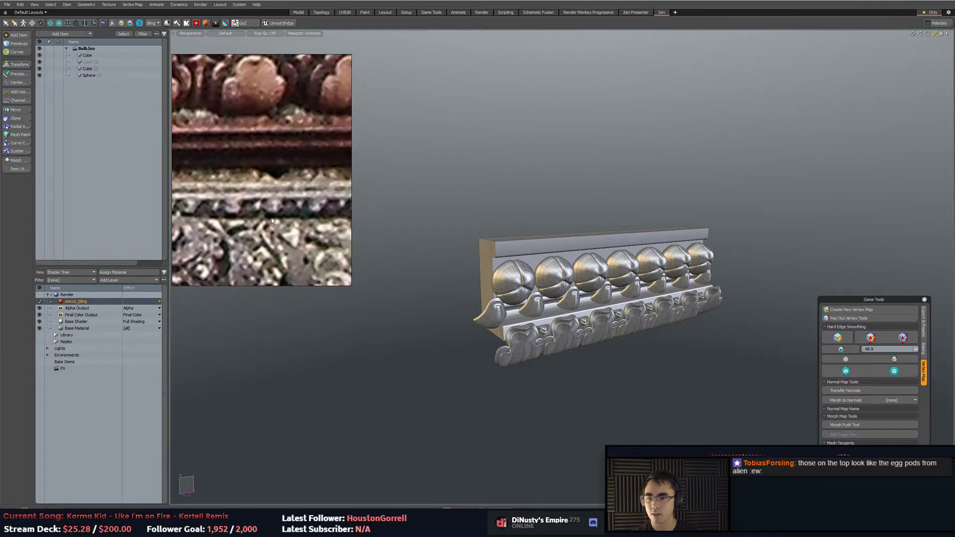
pyautogui.keyDown('alt'); pyautogui.moveTo(506, 222); pyautogui.dragTo(622, 234); pyautogui.keyUp('alt')
pyautogui.click(520, 160)
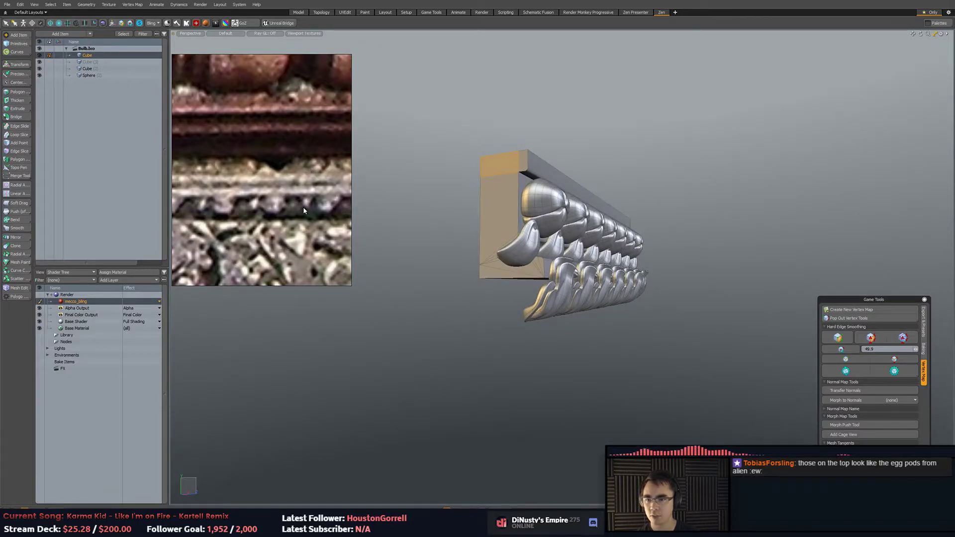
pyautogui.keyDown('alt'); pyautogui.moveTo(682, 224); pyautogui.dragTo(609, 232); pyautogui.keyUp('alt')
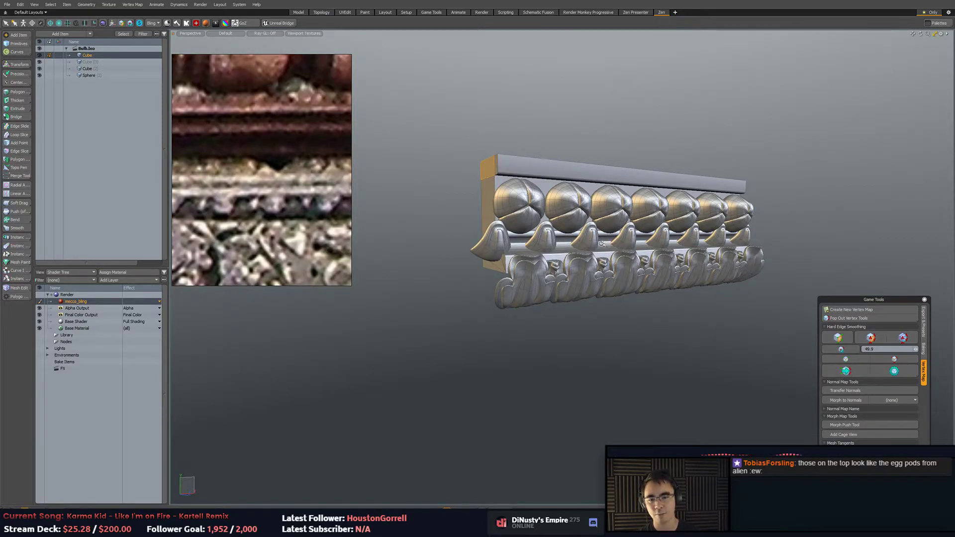
pyautogui.moveTo(602, 244)
pyautogui.keyDown('alt'); pyautogui.mouseDown()
pyautogui.moveTo(629, 258)
pyautogui.moveTo(619, 237)
pyautogui.mouseUp(); pyautogui.keyUp('alt')
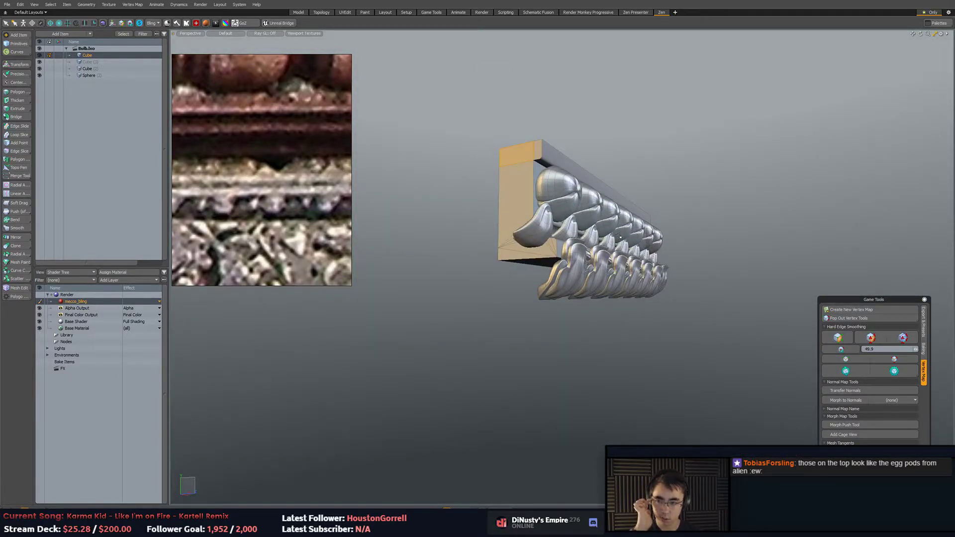
pyautogui.keyDown('alt'); pyautogui.moveTo(619, 237); pyautogui.dragTo(487, 271); pyautogui.keyUp('alt')
# Try to bevel the lower front face of the second small petal outward into a projecting lobe.
pyautogui.scroll(2, 612, 248)
pyautogui.scroll(5, 542, 245)
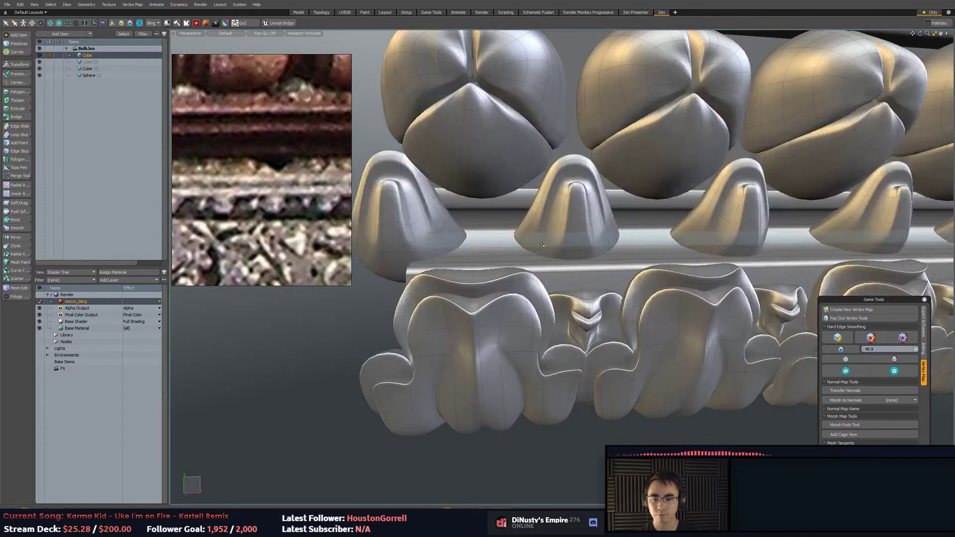
pyautogui.click(534, 243)
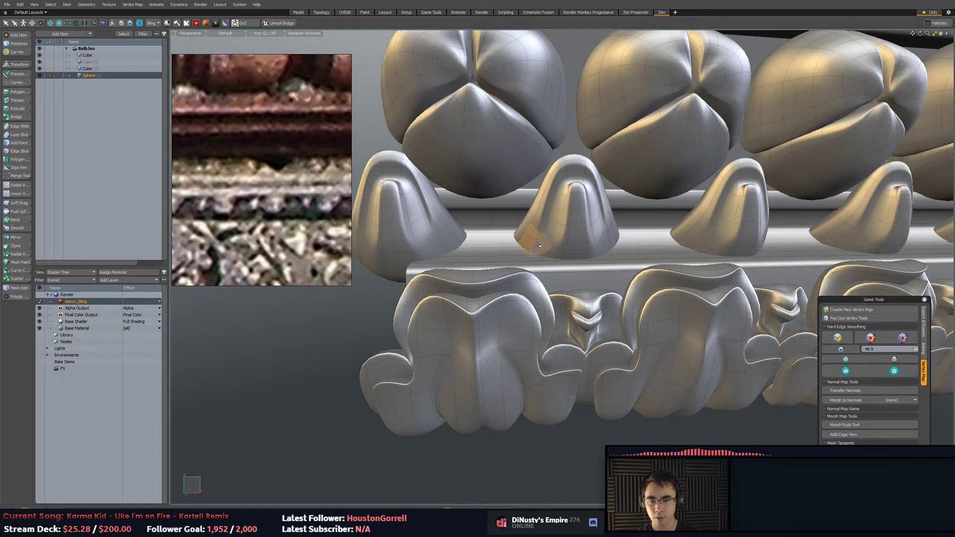
pyautogui.press('l')
pyautogui.click(577, 242)
pyautogui.keyDown('ctrl'); pyautogui.keyDown('alt'); pyautogui.moveTo(580, 247); pyautogui.dragTo(623, 248); pyautogui.keyUp('alt'); pyautogui.keyUp('ctrl')
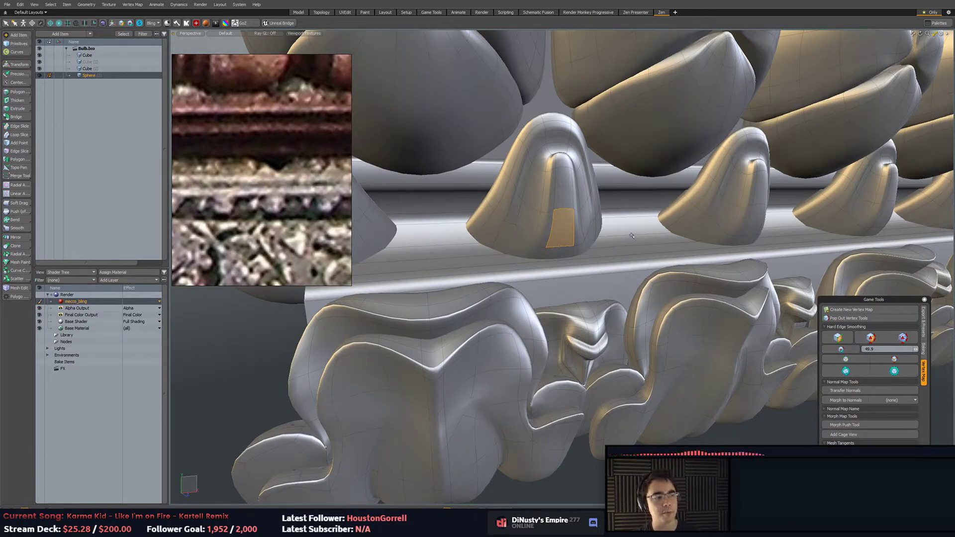
pyautogui.click(625, 238)
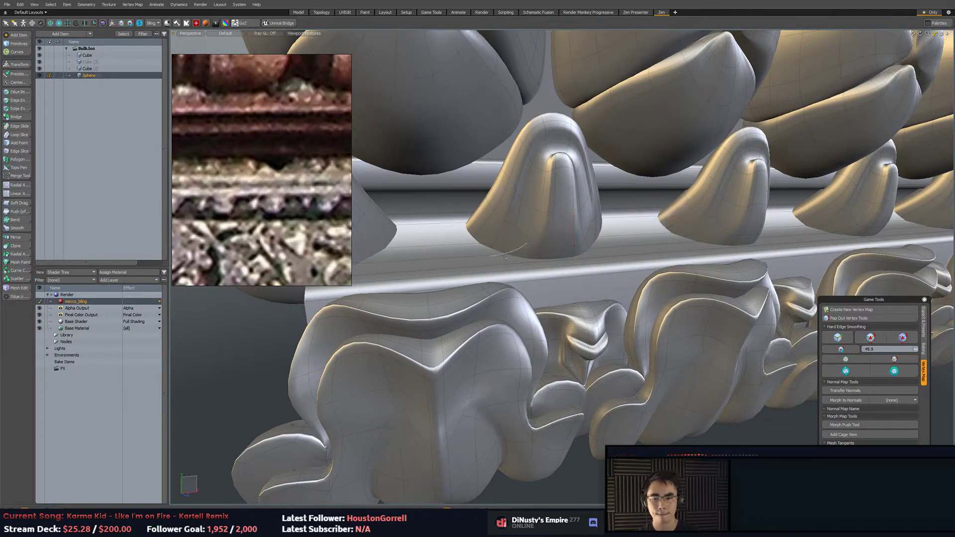
pyautogui.click(511, 240)
pyautogui.click(557, 257)
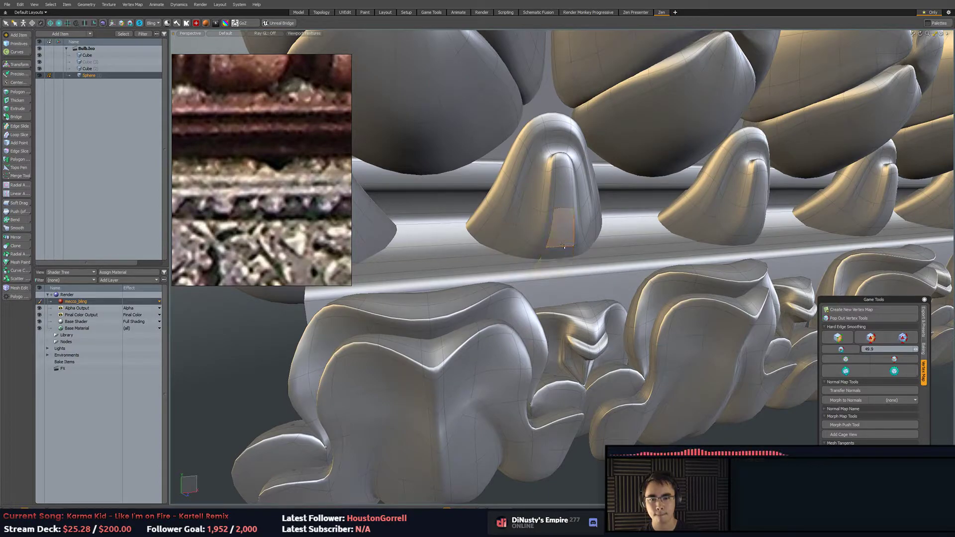
pyautogui.press('b')
pyautogui.keyDown('alt'); pyautogui.moveTo(598, 261); pyautogui.dragTo(598, 340); pyautogui.keyUp('alt')
pyautogui.moveTo(605, 302); pyautogui.dragTo(642, 229)
# Try to refine the petal's projecting lobe with loop slices and repositioned faces.
pyautogui.press('q')
pyautogui.press('2')
pyautogui.click(566, 273)
pyautogui.hotkey('alt', 'c')
pyautogui.press('q')
pyautogui.press('3')
pyautogui.click(599, 280)
pyautogui.click(588, 268)
pyautogui.press('w')
pyautogui.press('q')
pyautogui.press('2')
pyautogui.moveTo(615, 269)
pyautogui.keyDown('alt'); pyautogui.mouseDown()
pyautogui.moveTo(627, 284)
pyautogui.moveTo(600, 280)
pyautogui.moveTo(578, 295)
pyautogui.mouseUp(); pyautogui.keyUp('alt')
pyautogui.hotkey('alt', 'c')
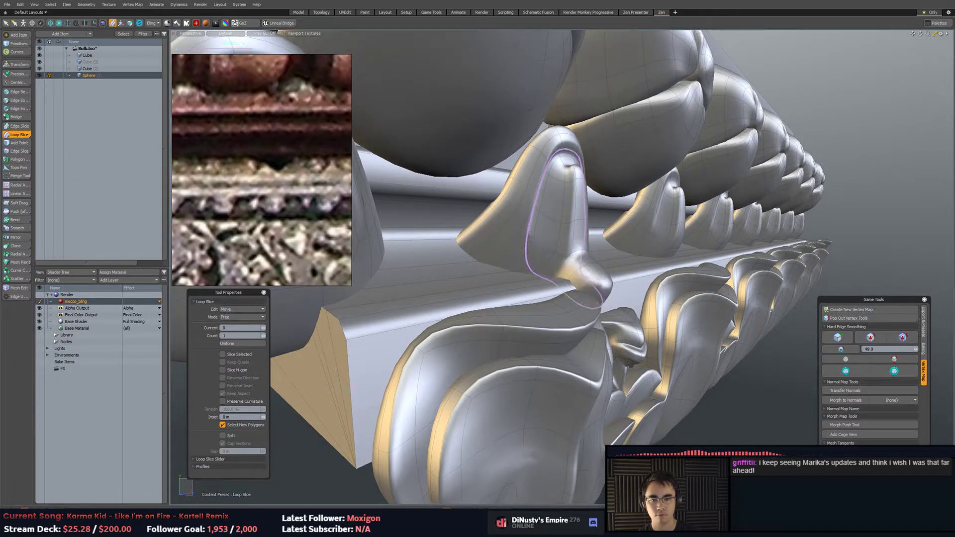
pyautogui.press('space')
# Undo the trial lobe edits on the small petal.
pyautogui.press('3')
pyautogui.keyDown('alt'); pyautogui.moveTo(652, 270); pyautogui.dragTo(561, 274); pyautogui.keyUp('alt')
pyautogui.hotkey('shift', 'Up')
pyautogui.hotkey('ctrl', 'z')
pyautogui.hotkey('ctrl', 'z')
pyautogui.hotkey('ctrl', 'z')
# Bevel the moulding's long face strip beneath the small petals outward into a raised band.
pyautogui.click(622, 264)
pyautogui.click(664, 297)
pyautogui.keyDown('alt'); pyautogui.moveTo(617, 286); pyautogui.dragTo(509, 302); pyautogui.keyUp('alt')
pyautogui.click(510, 302)
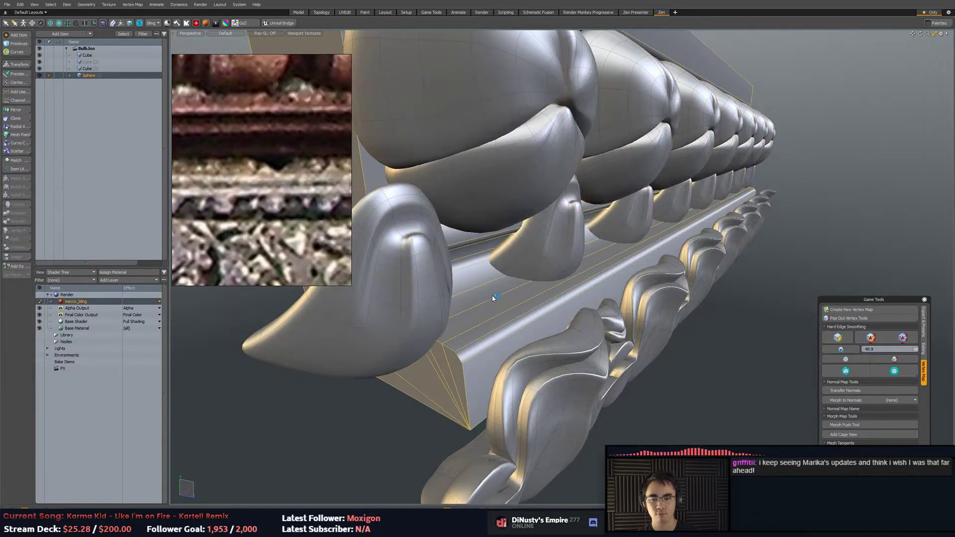
pyautogui.doubleClick(505, 291)
pyautogui.press('b')
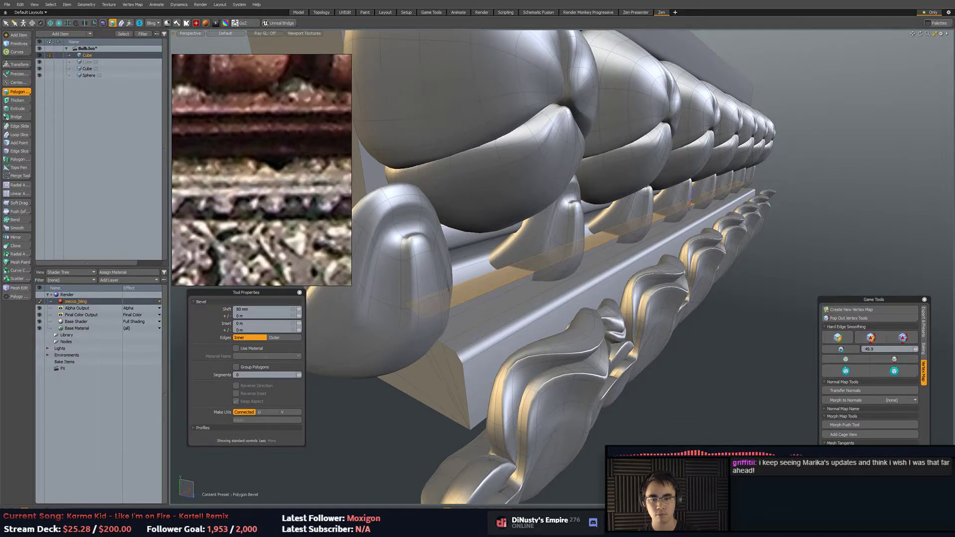
# Edge-bevel the long outer edge of the raised band beneath the small petals.
pyautogui.press('q')
pyautogui.press('2')
pyautogui.doubleClick(513, 280)
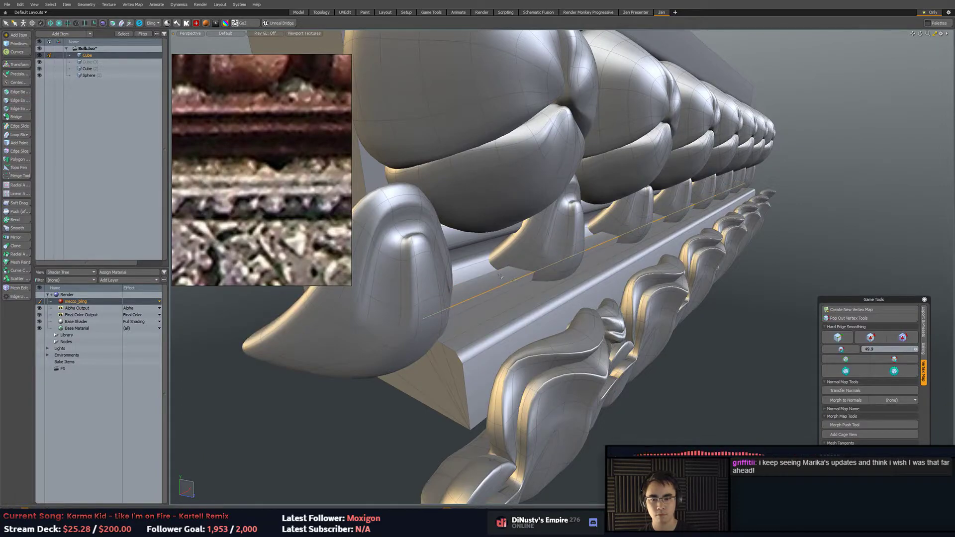
pyautogui.press('b')
pyautogui.press('q')
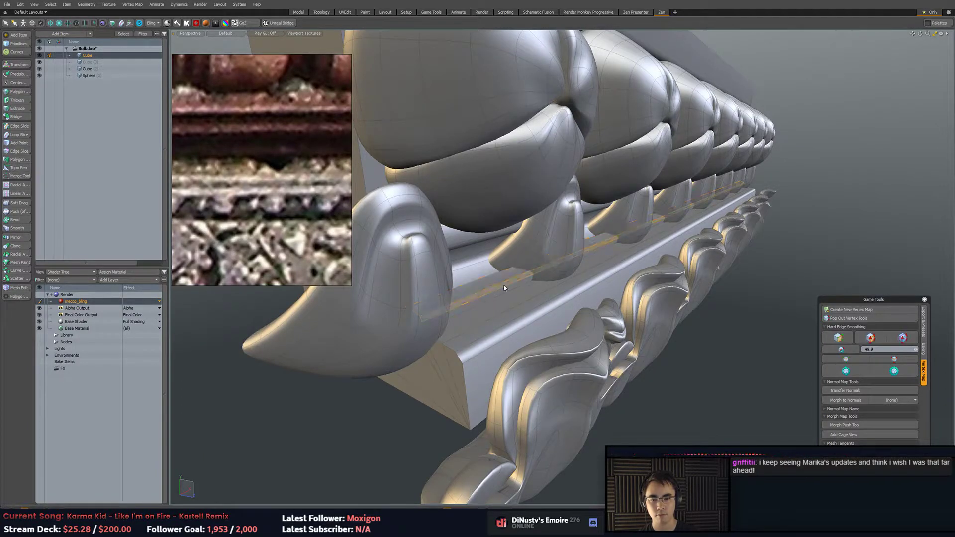
# Reapply hard-edge smoothing and refresh the vertex normals on the backing moulding's bevelled band.
pyautogui.press('3')
pyautogui.press('[')
pyautogui.click(871, 338)
pyautogui.click(739, 364)
pyautogui.press('2')
pyautogui.click(846, 371)
pyautogui.click(841, 350)
pyautogui.keyDown('alt'); pyautogui.moveTo(736, 339); pyautogui.dragTo(722, 331); pyautogui.keyUp('alt')
pyautogui.keyDown('alt'); pyautogui.moveTo(483, 260); pyautogui.dragTo(466, 254); pyautogui.keyUp('alt')
pyautogui.click(841, 350)
pyautogui.click(779, 359)
pyautogui.moveTo(777, 357)
pyautogui.keyDown('alt'); pyautogui.mouseDown()
pyautogui.moveTo(673, 364)
pyautogui.moveTo(448, 320)
pyautogui.moveTo(560, 295)
pyautogui.moveTo(571, 274)
pyautogui.moveTo(589, 303)
pyautogui.mouseUp(); pyautogui.keyUp('alt')
# Loop-slice the band's tall outer face lengthwise and edge-bevel the new loop into a narrow strip.
pyautogui.press('5')
pyautogui.press('2')
pyautogui.hotkey('alt', 'c')
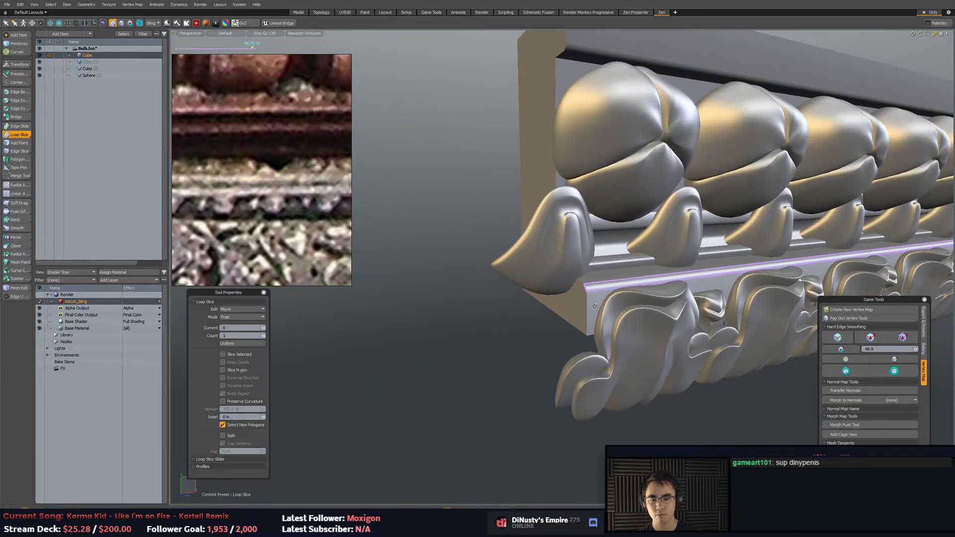
pyautogui.press('3')
pyautogui.keyDown('alt'); pyautogui.moveTo(591, 306); pyautogui.dragTo(630, 294); pyautogui.keyUp('alt')
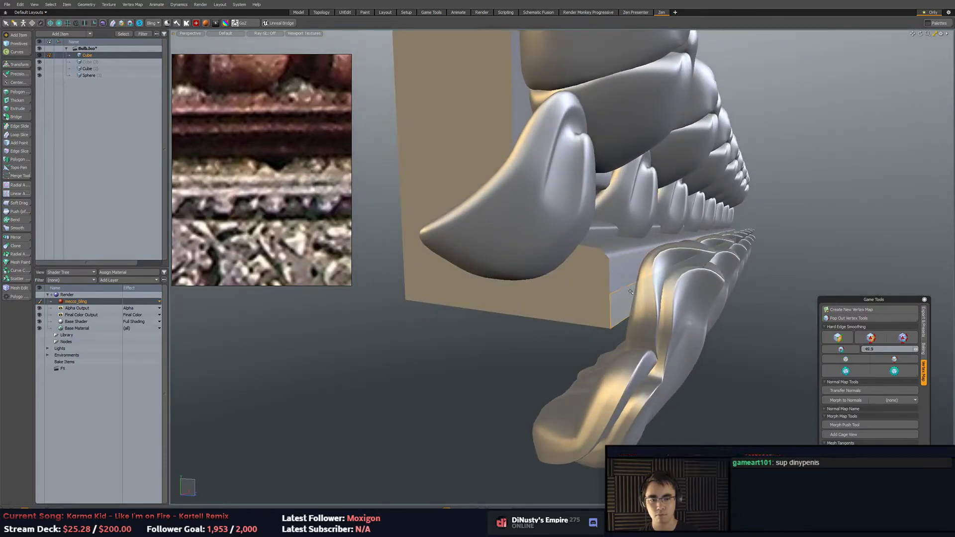
pyautogui.press('2')
pyautogui.press('b')
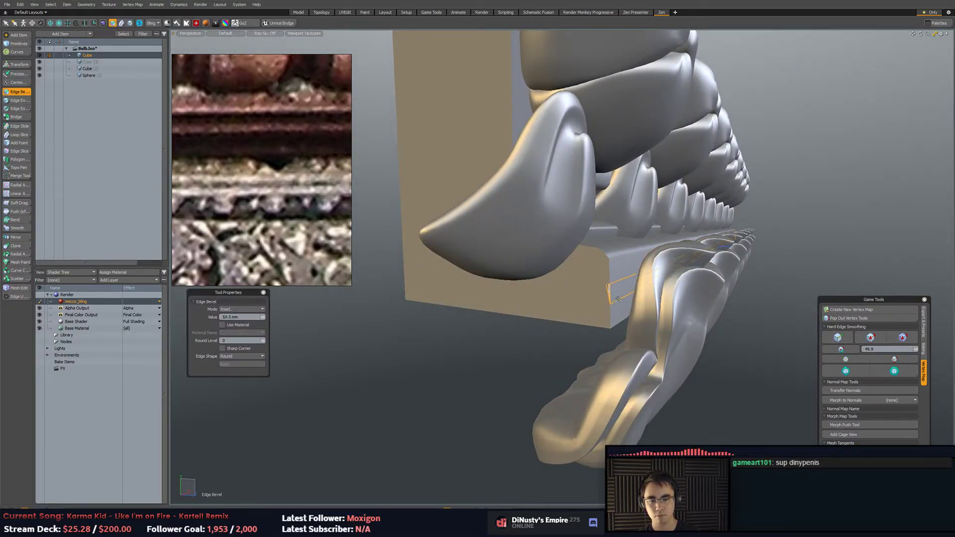
pyautogui.press('space')
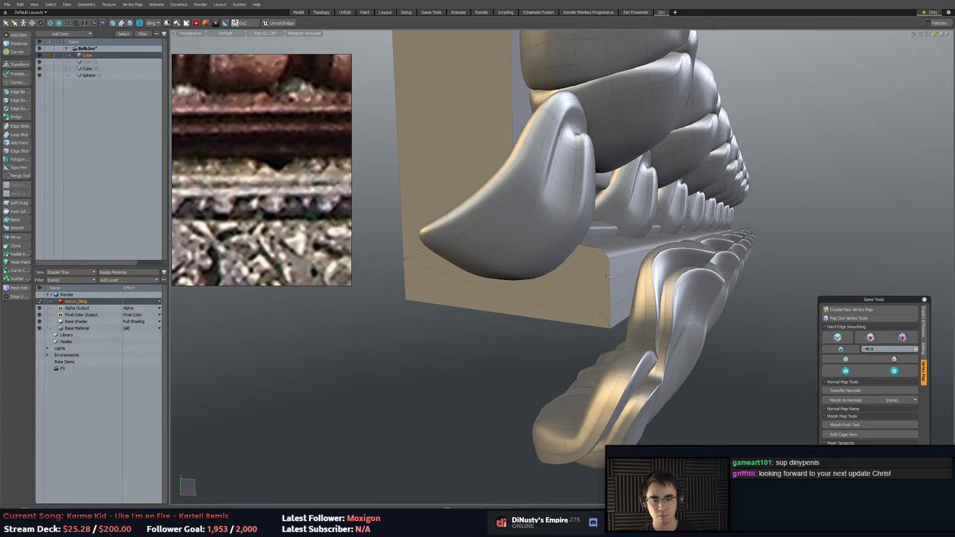
# Reposition and scale the narrow strip on the band's outer face, trying an inward polygon bevel.
pyautogui.press('3')
pyautogui.press('r')
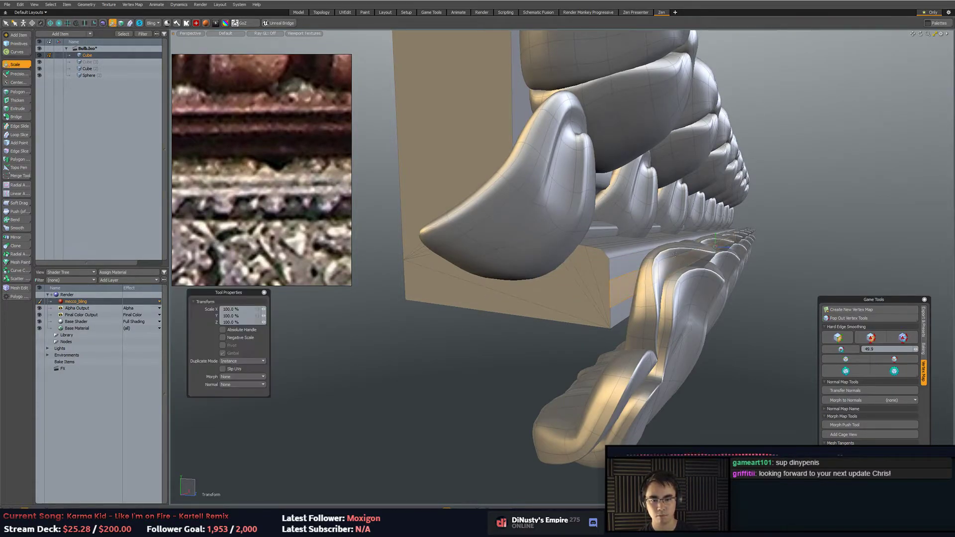
pyautogui.press('w')
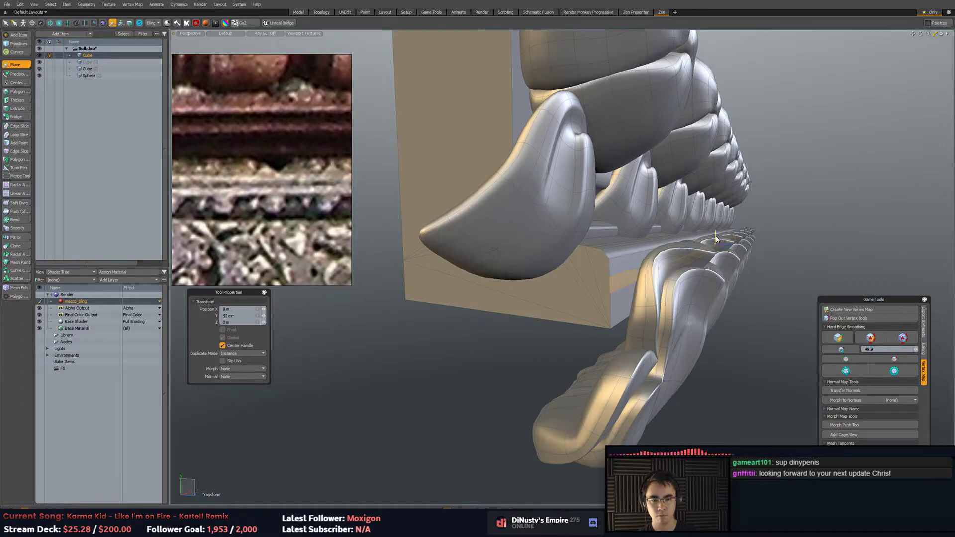
pyautogui.press('r')
pyautogui.press('b')
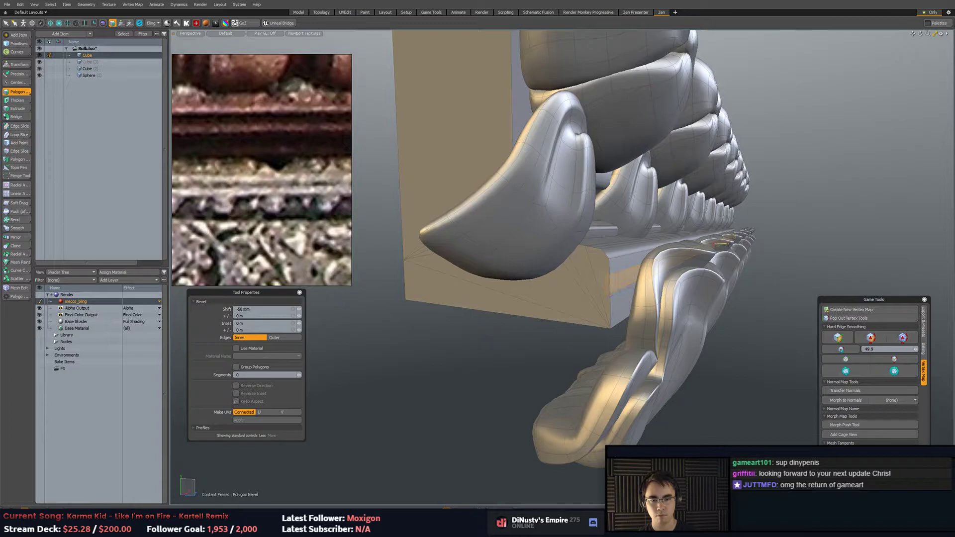
pyautogui.press('space')
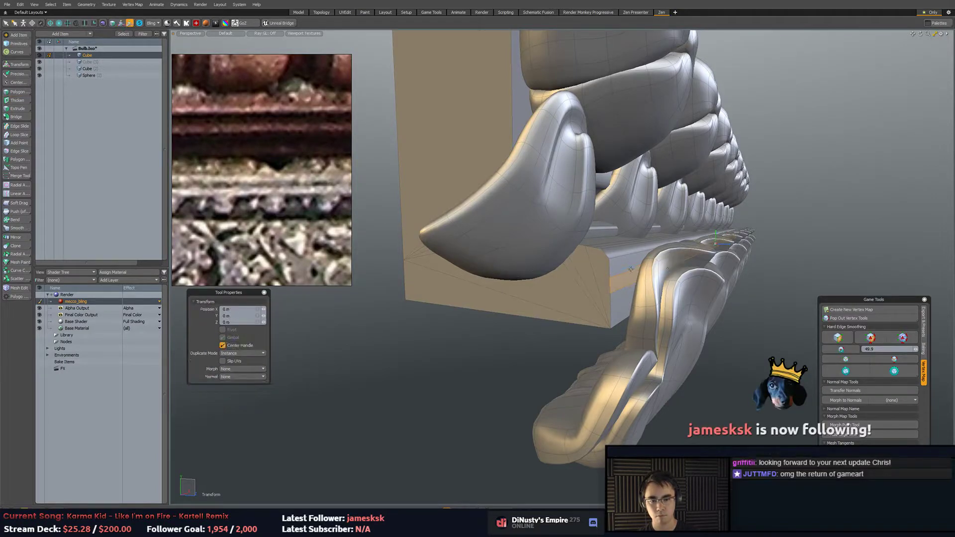
pyautogui.keyDown('alt'); pyautogui.moveTo(625, 294); pyautogui.dragTo(660, 306); pyautogui.keyUp('alt')
pyautogui.press('5')
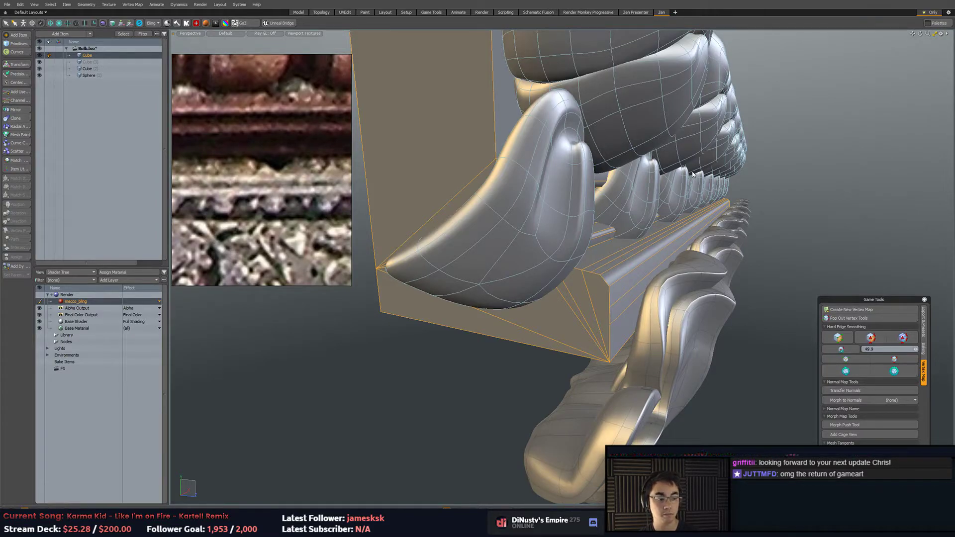
# Polygon-bevel the lengthwise faces on the band's outer side to form a stepped relief.
pyautogui.keyDown('alt'); pyautogui.moveTo(696, 203); pyautogui.dragTo(652, 201); pyautogui.keyUp('alt')
pyautogui.press('3')
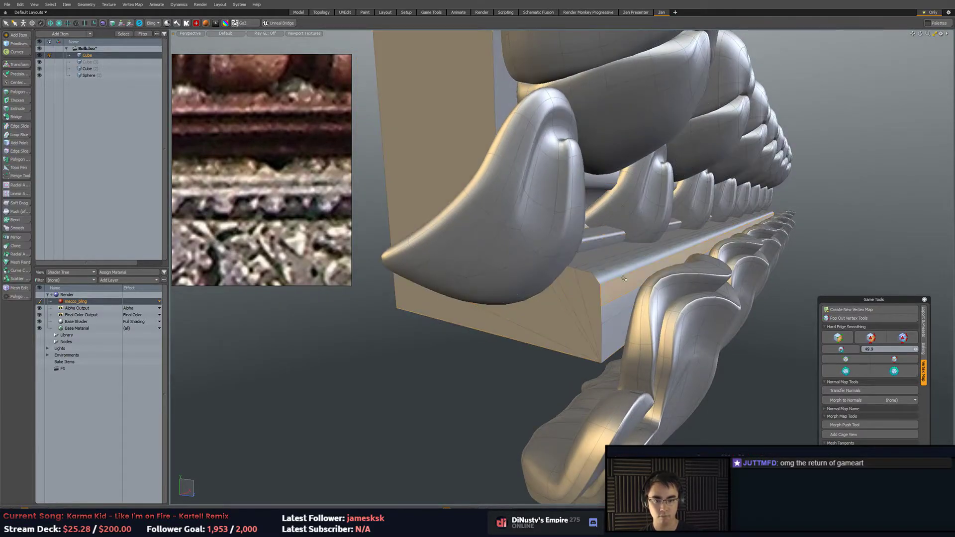
pyautogui.press('b')
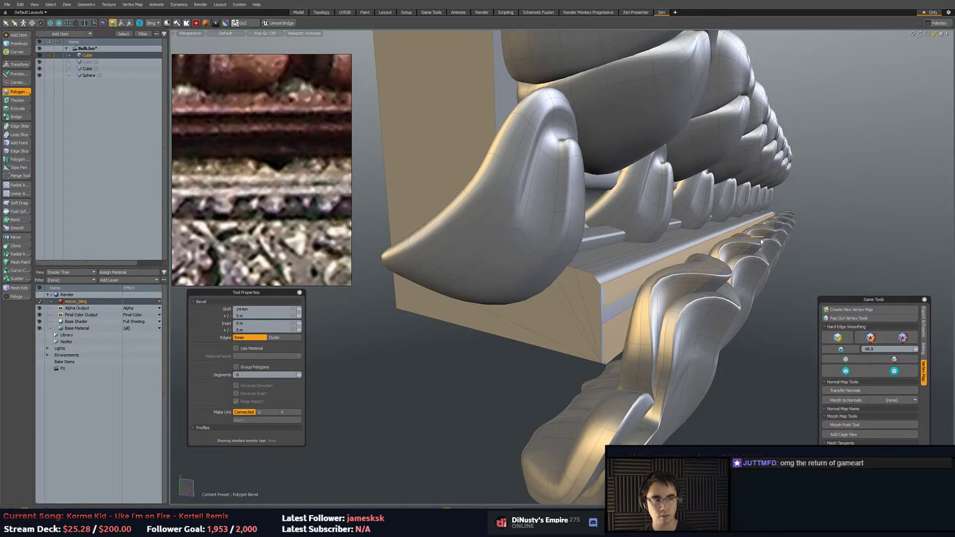
pyautogui.keyDown('alt'); pyautogui.moveTo(765, 242); pyautogui.dragTo(687, 281); pyautogui.keyUp('alt')
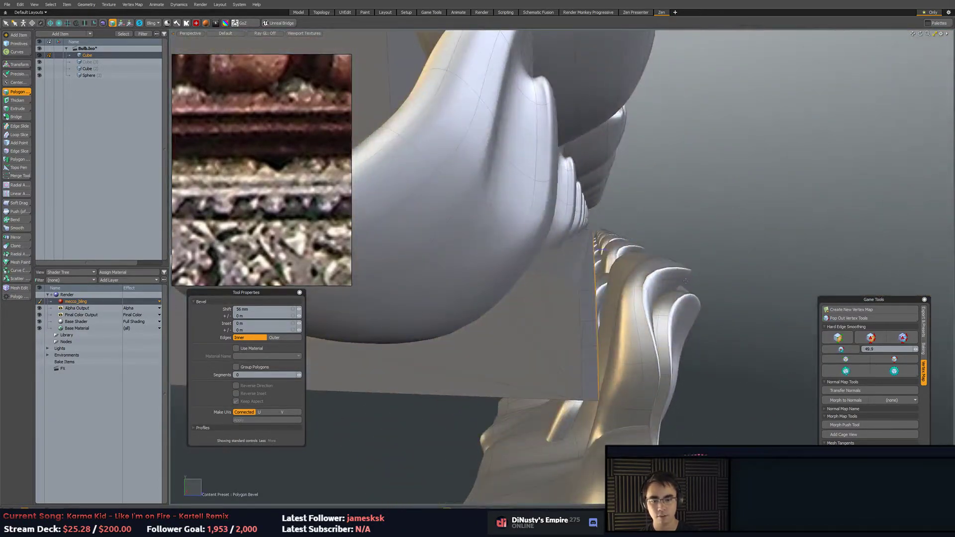
pyautogui.moveTo(604, 253); pyautogui.dragTo(598, 253)
pyautogui.keyDown('alt'); pyautogui.moveTo(608, 250); pyautogui.dragTo(599, 245); pyautogui.keyUp('alt')
# Refresh the smoothing normals on the stepped backing profile.
pyautogui.press('5')
pyautogui.press('3')
pyautogui.press('5')
pyautogui.click(846, 371)
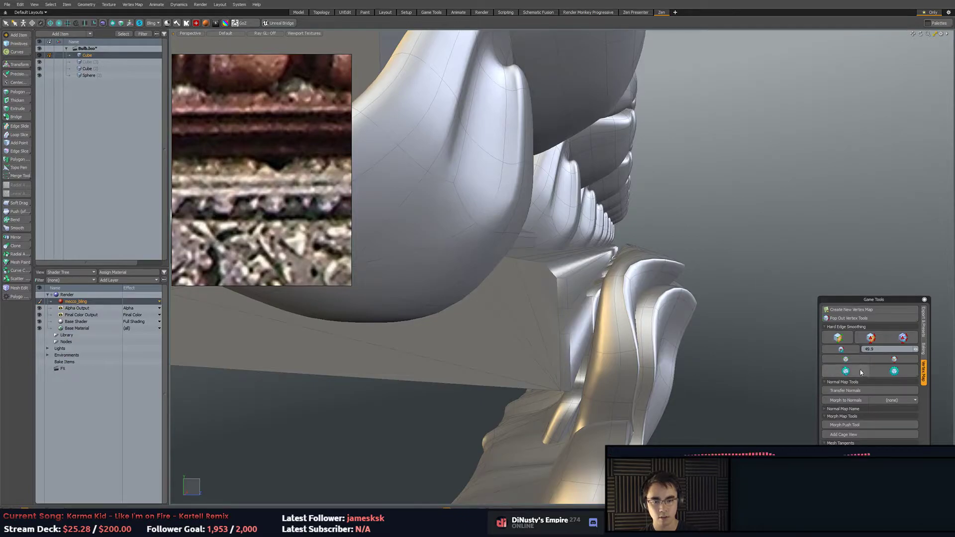
pyautogui.click(863, 373)
# Edge-bevel the long edges of the stepped strips behind the leaf row and refresh their smoothing.
pyautogui.scroll(-5, 759, 303)
pyautogui.moveTo(736, 299)
pyautogui.keyDown('alt'); pyautogui.mouseDown()
pyautogui.moveTo(547, 285)
pyautogui.moveTo(635, 290)
pyautogui.moveTo(529, 302)
pyautogui.moveTo(524, 328)
pyautogui.mouseUp(); pyautogui.keyUp('alt')
pyautogui.scroll(-5, 548, 286)
pyautogui.scroll(5, 547, 286)
pyautogui.press('2')
pyautogui.keyDown('shift'); pyautogui.click(525, 311); pyautogui.keyUp('shift')
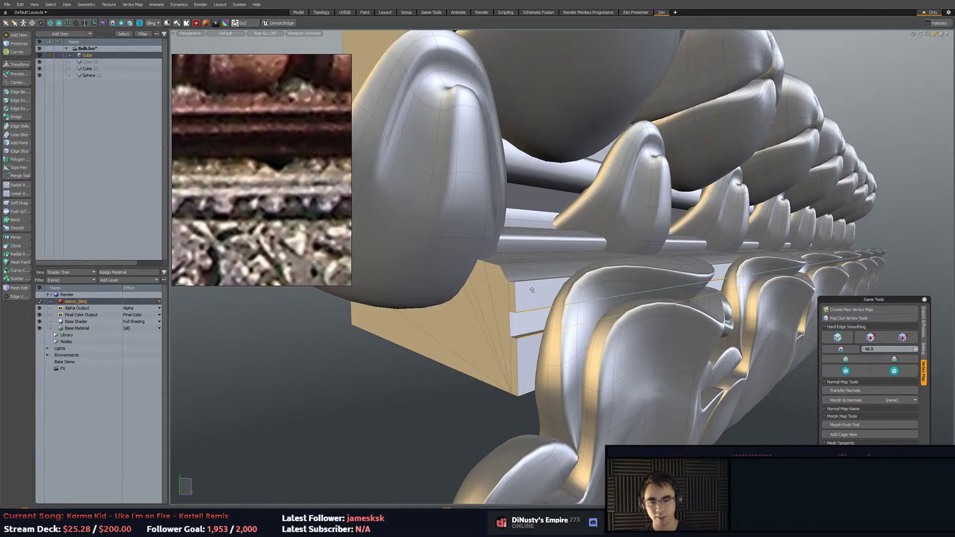
pyautogui.keyDown('alt'); pyautogui.moveTo(555, 284); pyautogui.dragTo(548, 293); pyautogui.keyUp('alt')
pyautogui.press('b')
pyautogui.press('5')
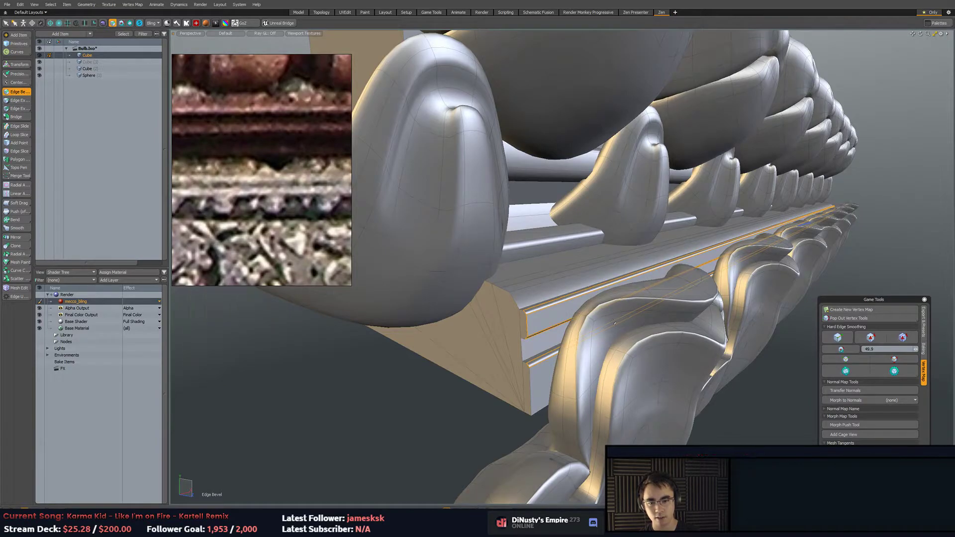
pyautogui.click(833, 374)
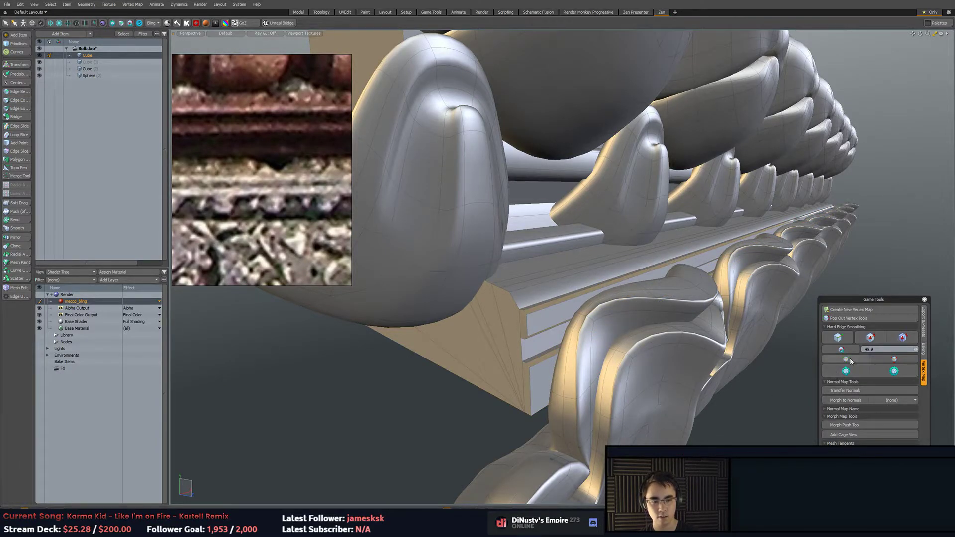
# Adjust the stepped profile at the moulding's opposite end with the Move tool.
pyautogui.keyDown('alt'); pyautogui.moveTo(542, 328); pyautogui.dragTo(575, 343); pyautogui.keyUp('alt')
pyautogui.keyDown('alt'); pyautogui.moveTo(817, 249); pyautogui.dragTo(477, 247); pyautogui.keyUp('alt')
pyautogui.scroll(-8, 541, 243)
pyautogui.scroll(8, 541, 244)
pyautogui.keyDown('alt'); pyautogui.moveTo(622, 249); pyautogui.dragTo(550, 258); pyautogui.keyUp('alt')
pyautogui.click(587, 267)
pyautogui.press('w')
pyautogui.hotkey('ctrl', '3')
pyautogui.click(643, 257)
pyautogui.keyDown('alt'); pyautogui.moveTo(642, 258); pyautogui.dragTo(634, 256); pyautogui.keyUp('alt')
# Remove the surplus long edge near the band's upper corner.
pyautogui.click(543, 248)
pyautogui.press('space')
pyautogui.click(543, 245)
pyautogui.doubleClick(544, 271)
pyautogui.press('BackSpace')
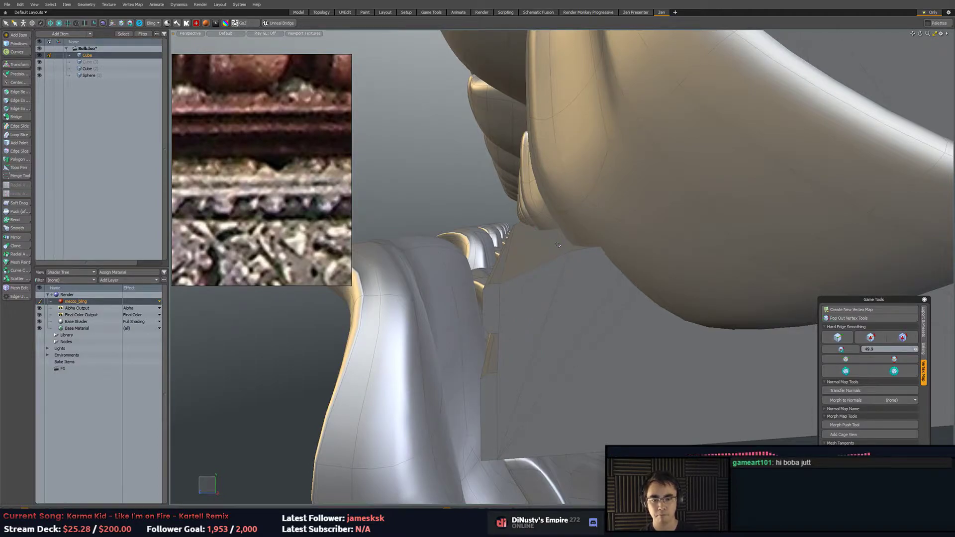
# Move the long edge on top of the band by -22.8962 mm in Y and -83.1656 mm in Z.
pyautogui.moveTo(559, 245)
pyautogui.keyDown('alt'); pyautogui.mouseDown()
pyautogui.moveTo(738, 300)
pyautogui.moveTo(588, 303)
pyautogui.mouseUp(); pyautogui.keyUp('alt')
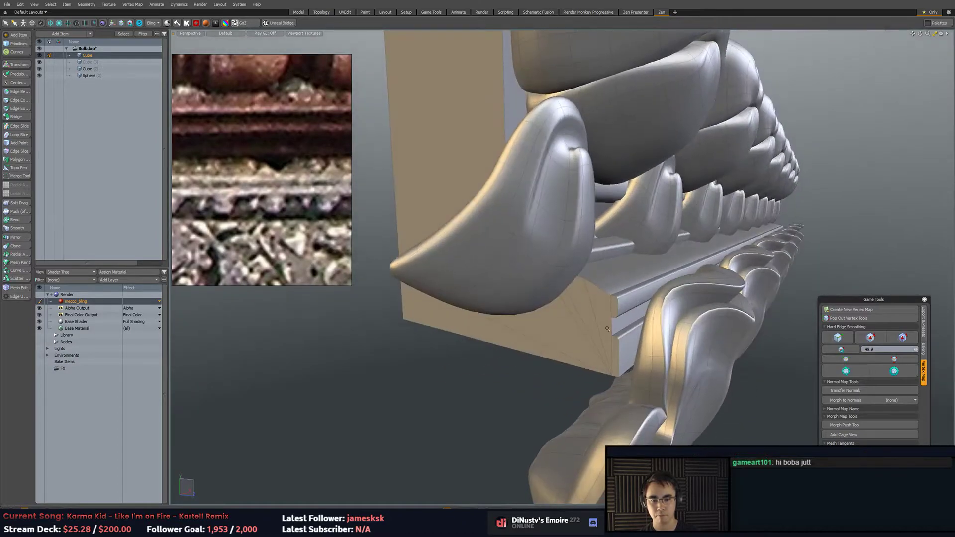
pyautogui.press('3')
pyautogui.moveTo(636, 278)
pyautogui.keyDown('alt'); pyautogui.mouseDown()
pyautogui.moveTo(603, 289)
pyautogui.moveTo(649, 265)
pyautogui.mouseUp(); pyautogui.keyUp('alt')
pyautogui.press('2')
pyautogui.click(587, 295)
pyautogui.hotkey('alt', 'c')
pyautogui.press('w')
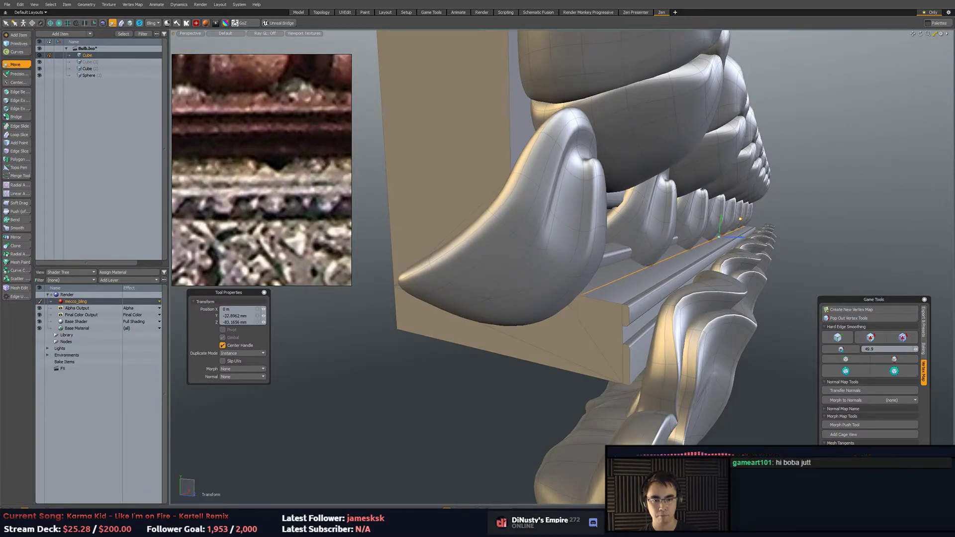
pyautogui.press('5')
# Apply hard-edge smoothing to the backing's long edges around and beneath the small petals.
pyautogui.moveTo(814, 230)
pyautogui.keyDown('alt'); pyautogui.mouseDown()
pyautogui.moveTo(790, 231)
pyautogui.moveTo(839, 269)
pyautogui.mouseUp(); pyautogui.keyUp('alt')
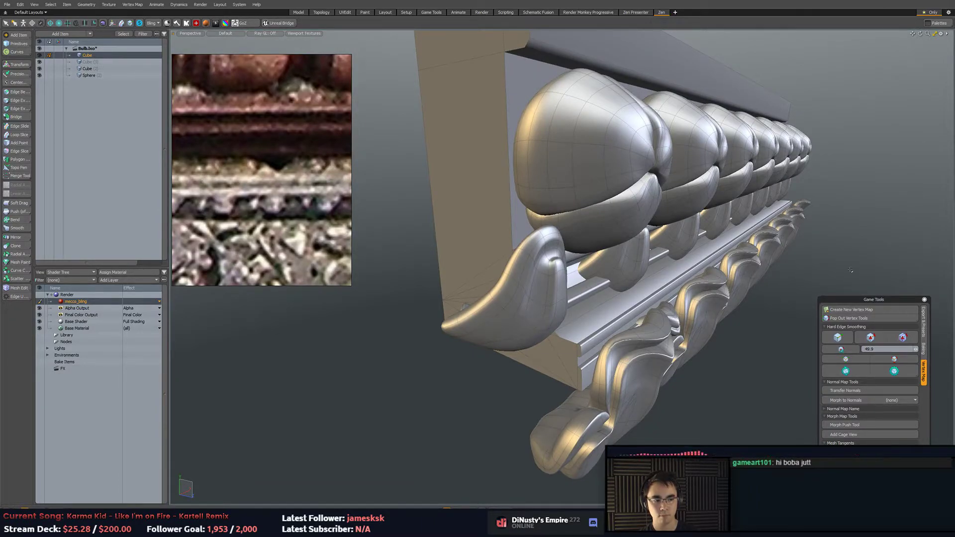
pyautogui.click(846, 372)
pyautogui.moveTo(847, 253)
pyautogui.keyDown('alt'); pyautogui.keyDown('shift'); pyautogui.mouseDown()
pyautogui.moveTo(825, 269)
pyautogui.moveTo(847, 371)
pyautogui.mouseUp(); pyautogui.keyUp('shift'); pyautogui.keyUp('alt')
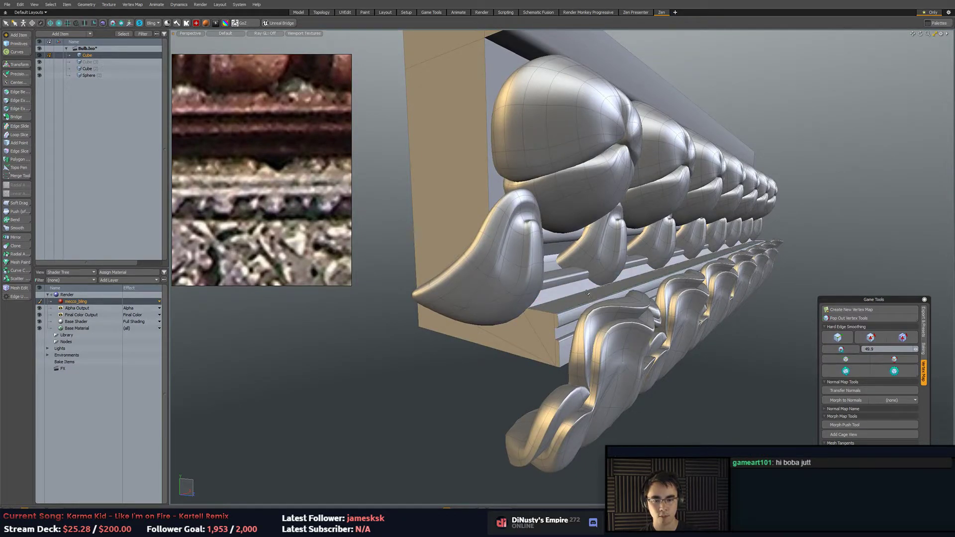
pyautogui.click(840, 337)
pyautogui.keyDown('alt'); pyautogui.moveTo(749, 372); pyautogui.dragTo(722, 367); pyautogui.keyUp('alt')
pyautogui.click(540, 242)
pyautogui.keyDown('alt'); pyautogui.moveTo(539, 243); pyautogui.dragTo(539, 219); pyautogui.keyUp('alt')
pyautogui.keyDown('shift'); pyautogui.click(539, 218); pyautogui.keyUp('shift')
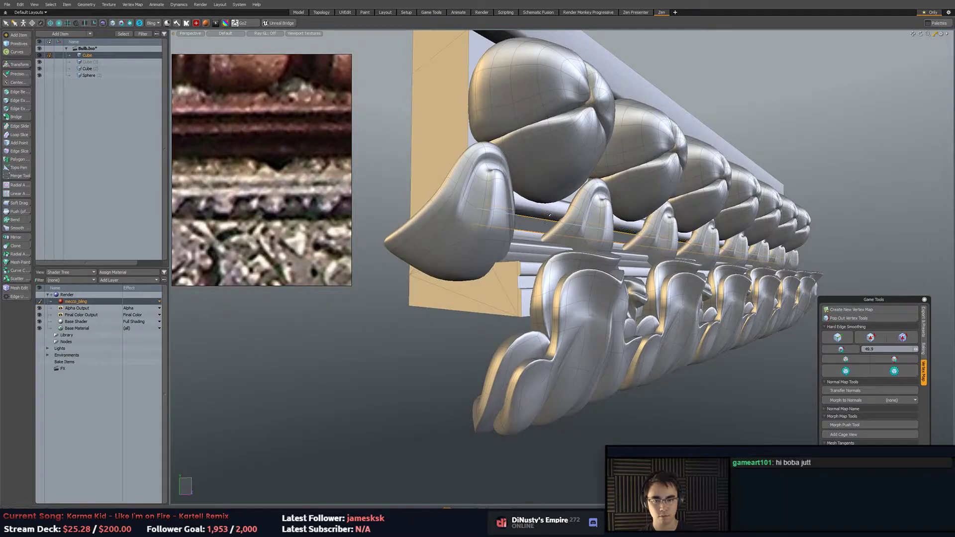
pyautogui.click(843, 339)
# Switch to the leaf row's mesh and select a rib edge on the first large leaf.
pyautogui.keyDown('alt'); pyautogui.moveTo(717, 278); pyautogui.dragTo(722, 302); pyautogui.keyUp('alt')
pyautogui.scroll(-5, 550, 269)
pyautogui.scroll(-3, 275, 194)
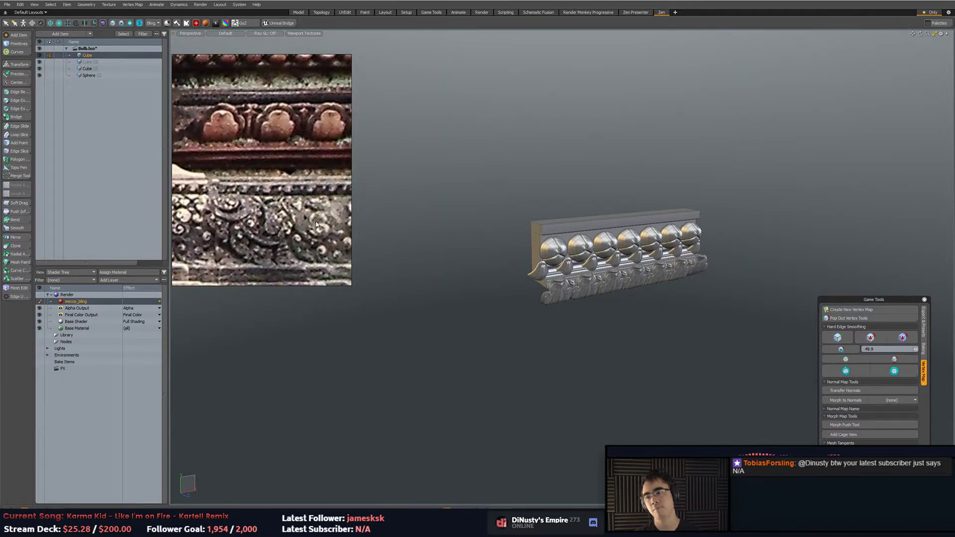
pyautogui.scroll(5, 562, 289)
pyautogui.moveTo(587, 294)
pyautogui.keyDown('alt'); pyautogui.mouseDown()
pyautogui.moveTo(546, 279)
pyautogui.moveTo(588, 283)
pyautogui.moveTo(491, 258)
pyautogui.mouseUp(); pyautogui.keyUp('alt')
pyautogui.scroll(2, 546, 279)
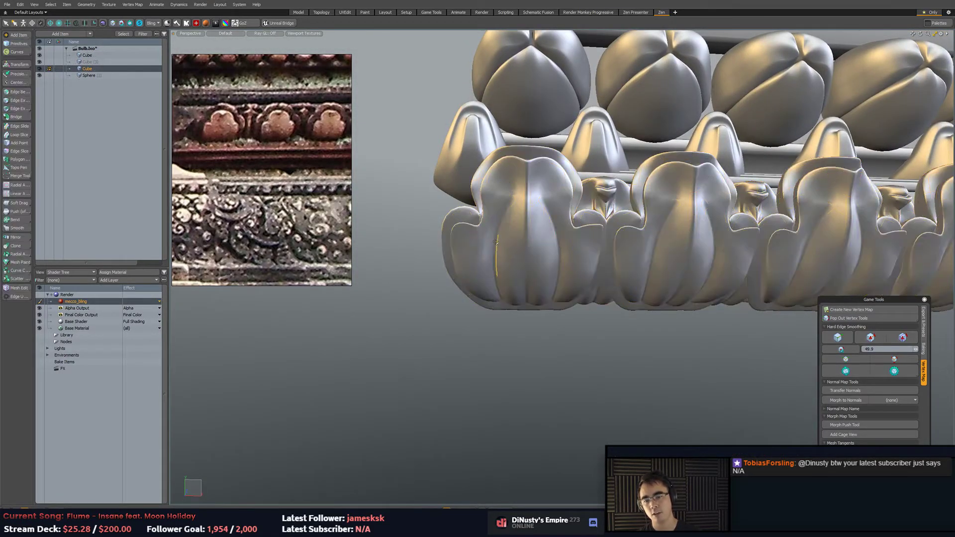
pyautogui.doubleClick(494, 244)
pyautogui.press('Escape')
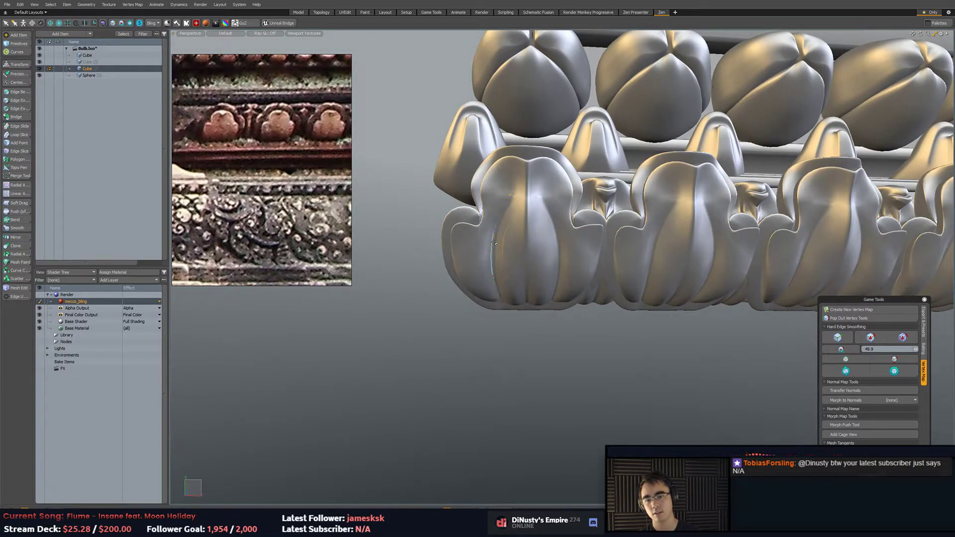
pyautogui.click(557, 244)
pyautogui.scroll(4, 557, 244)
pyautogui.moveTo(556, 244)
pyautogui.keyDown('alt'); pyautogui.mouseDown()
pyautogui.moveTo(576, 243)
pyautogui.moveTo(569, 237)
pyautogui.mouseUp(); pyautogui.keyUp('alt')
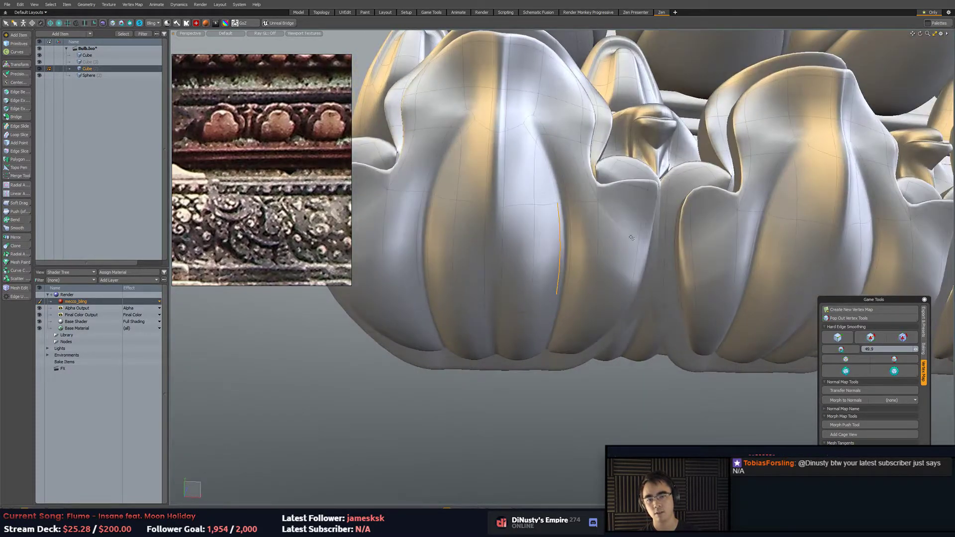
# Select the long groove faces on the first large leaf's front and adjust them with the Move tool.
pyautogui.press('3')
pyautogui.click(566, 237)
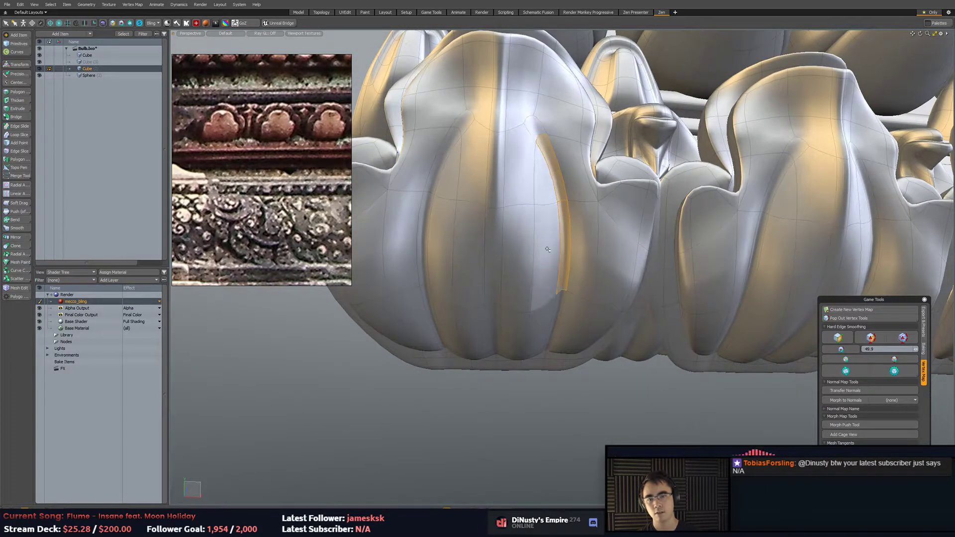
pyautogui.moveTo(422, 261); pyautogui.dragTo(429, 291)
pyautogui.moveTo(577, 288)
pyautogui.keyDown('shift'); pyautogui.mouseDown()
pyautogui.moveTo(565, 282)
pyautogui.moveTo(561, 301)
pyautogui.mouseUp(); pyautogui.keyUp('shift')
pyautogui.keyDown('shift'); pyautogui.moveTo(494, 294); pyautogui.dragTo(496, 315); pyautogui.keyUp('shift')
pyautogui.keyDown('ctrl'); pyautogui.click(580, 288); pyautogui.keyUp('ctrl')
pyautogui.moveTo(579, 285)
pyautogui.keyDown('alt'); pyautogui.mouseDown()
pyautogui.moveTo(449, 282)
pyautogui.moveTo(658, 390)
pyautogui.moveTo(633, 384)
pyautogui.moveTo(549, 306)
pyautogui.moveTo(628, 280)
pyautogui.moveTo(821, 305)
pyautogui.moveTo(506, 264)
pyautogui.mouseUp(); pyautogui.keyUp('alt')
pyautogui.press('w')
pyautogui.press('q')
# Delete the repeated leaf copies, keeping only the first large leaf and its neighbouring small leaf.
pyautogui.press('5')
pyautogui.scroll(-4, 658, 389)
pyautogui.scroll(-2, 632, 384)
pyautogui.doubleClick(586, 287)
pyautogui.keyDown('shift'); pyautogui.moveTo(423, 255); pyautogui.dragTo(749, 256); pyautogui.keyUp('shift')
pyautogui.press(']')
pyautogui.keyDown('alt'); pyautogui.keyDown('shift'); pyautogui.moveTo(587, 246); pyautogui.dragTo(655, 244); pyautogui.keyUp('shift'); pyautogui.keyUp('alt')
pyautogui.press(']')
pyautogui.press('Delete')
pyautogui.keyDown('alt'); pyautogui.keyDown('shift'); pyautogui.moveTo(527, 274); pyautogui.dragTo(646, 277); pyautogui.keyUp('shift'); pyautogui.keyUp('alt')
pyautogui.doubleClick(584, 271)
pyautogui.press('Delete')
# Select the remaining leaf pair with its connected geometry and save the scene file.
pyautogui.scroll(3, 508, 268)
pyautogui.doubleClick(437, 263)
pyautogui.moveTo(432, 264); pyautogui.dragTo(563, 289)
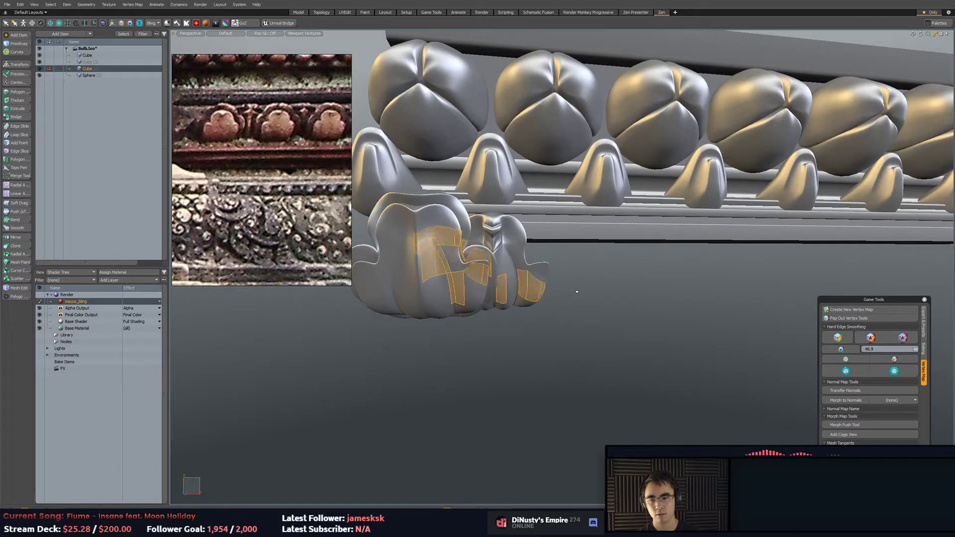
pyautogui.press(']')
pyautogui.scroll(-3, 681, 285)
pyautogui.press('1')
pyautogui.keyDown('alt'); pyautogui.moveTo(595, 255); pyautogui.dragTo(493, 252); pyautogui.keyUp('alt')
pyautogui.hotkey('ctrl', 's')
pyautogui.keyDown('ctrl'); pyautogui.keyDown('alt'); pyautogui.moveTo(492, 251); pyautogui.dragTo(535, 248); pyautogui.keyUp('alt'); pyautogui.keyUp('ctrl')
pyautogui.keyDown('alt'); pyautogui.moveTo(535, 249); pyautogui.dragTo(592, 276); pyautogui.keyUp('alt')
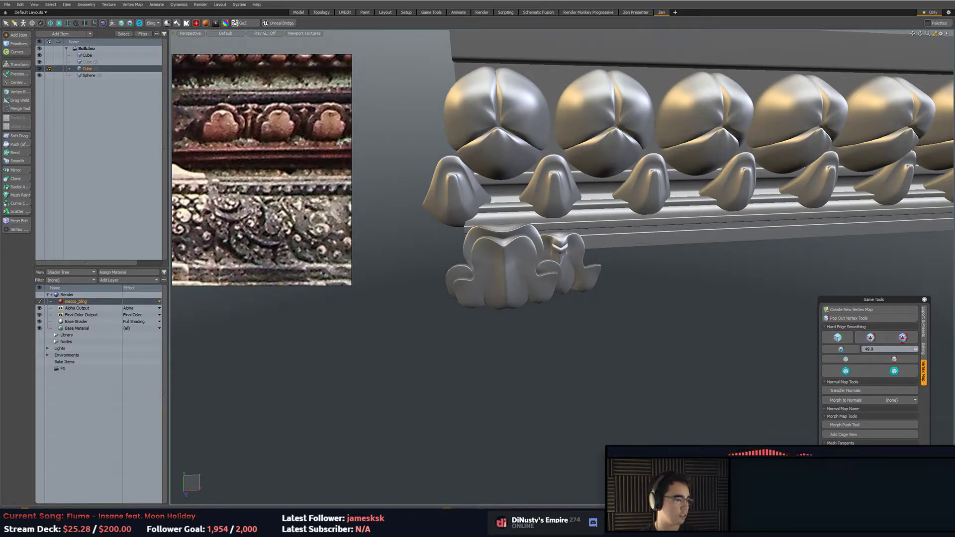
# Switch to the StreamPro overlay editor in the browser and launch the stream overlay.
pyautogui.moveTo(954, 54); pyautogui.dragTo(582, 63)
pyautogui.moveTo(629, 314); pyautogui.dragTo(647, 431)
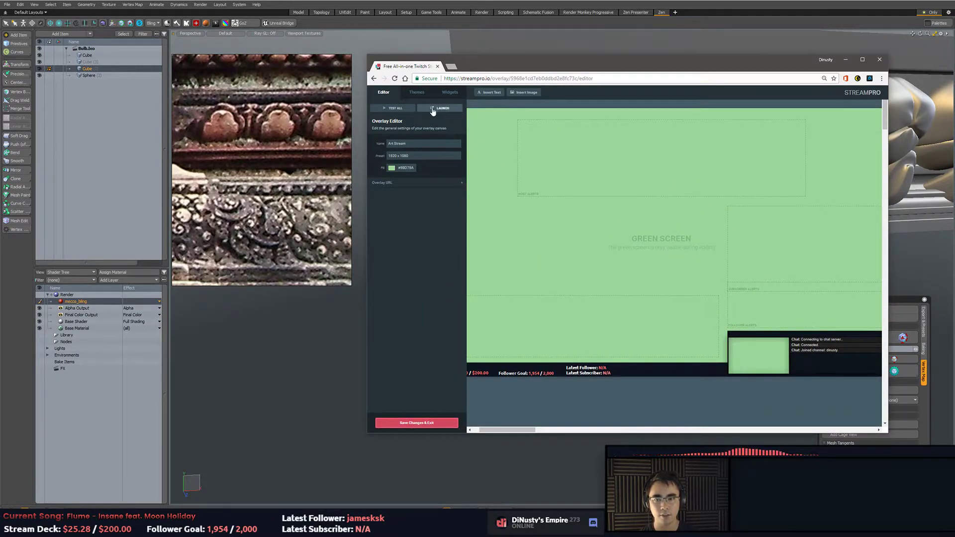
pyautogui.click(448, 110)
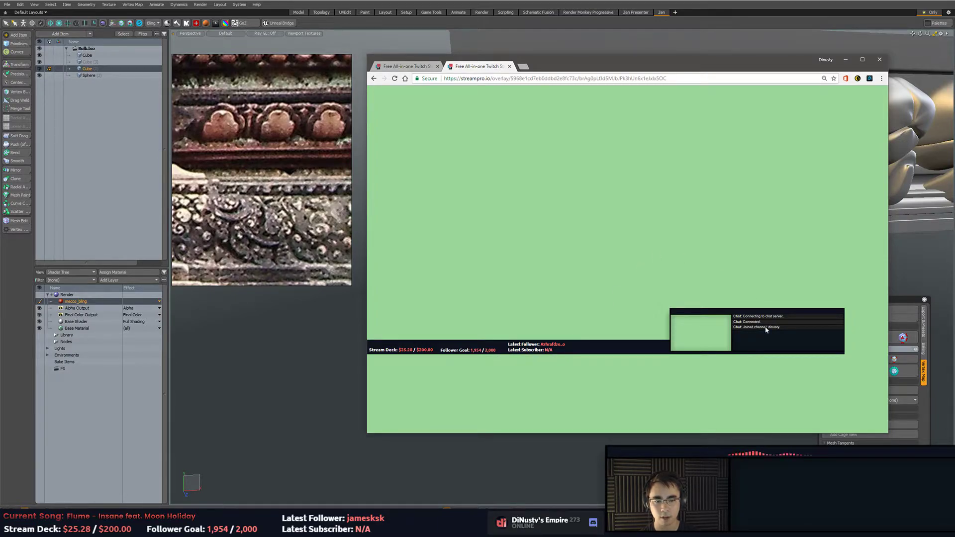
# Close the overlay preview, open the Subscriber Alerts widget settings in the StreamPro editor, and leave the browser.
pyautogui.middleClick(478, 65)
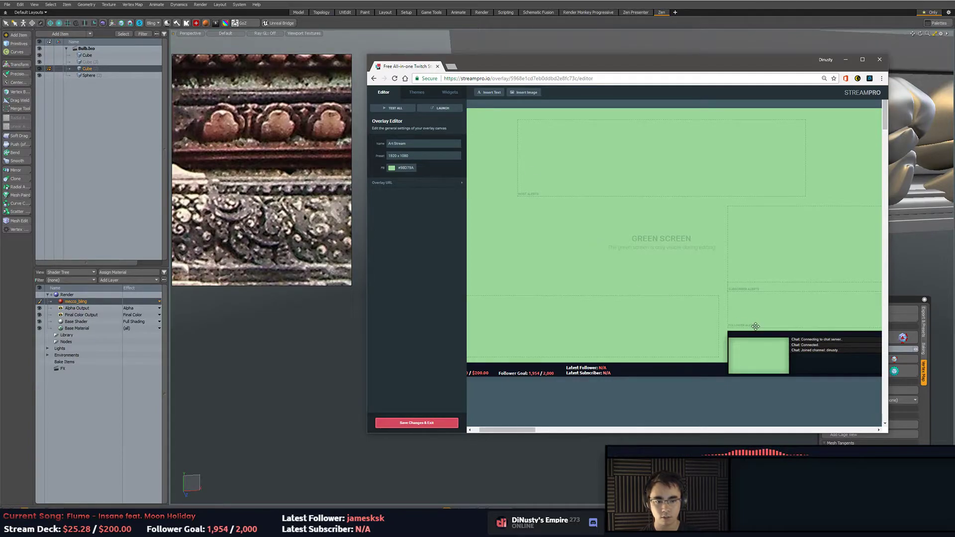
pyautogui.click(794, 242)
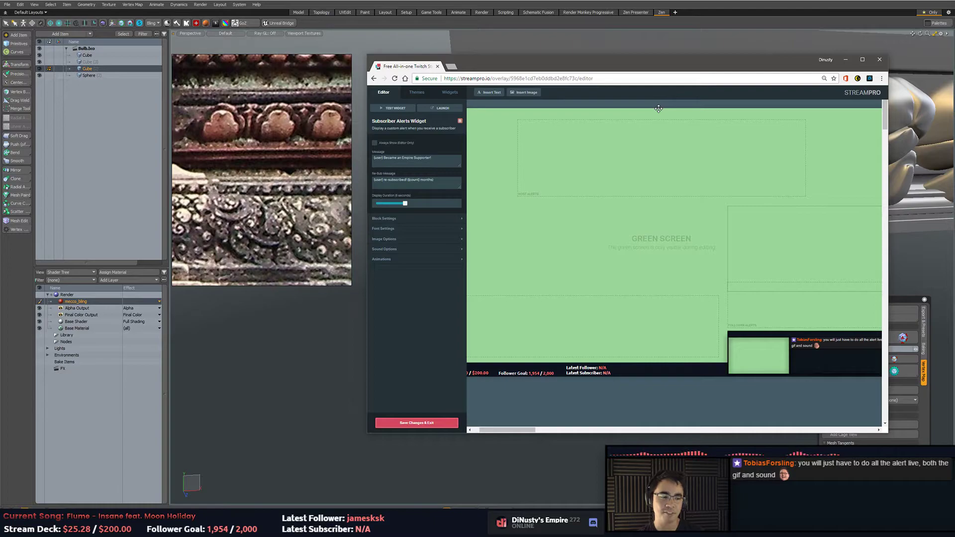
pyautogui.moveTo(640, 68); pyautogui.dragTo(626, 58)
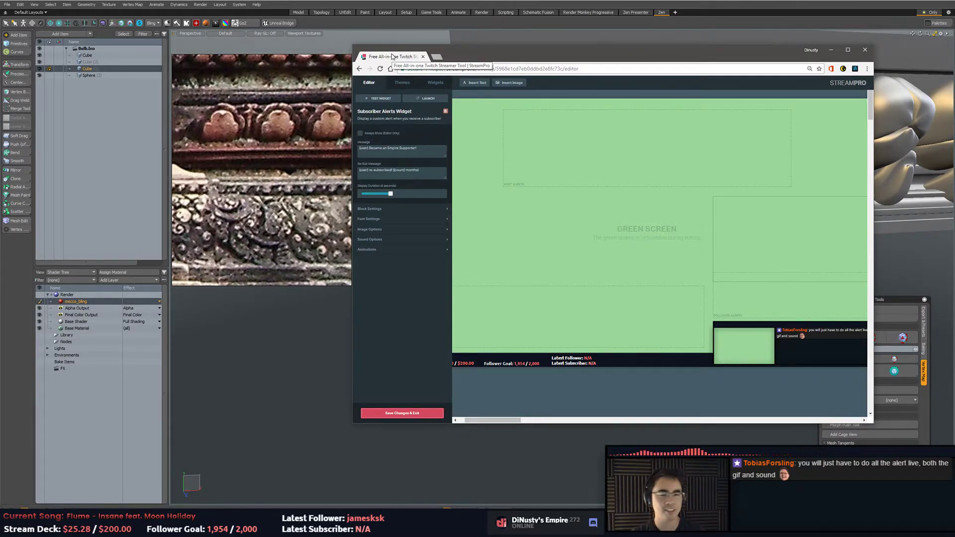
pyautogui.moveTo(488, 60); pyautogui.dragTo(494, 50)
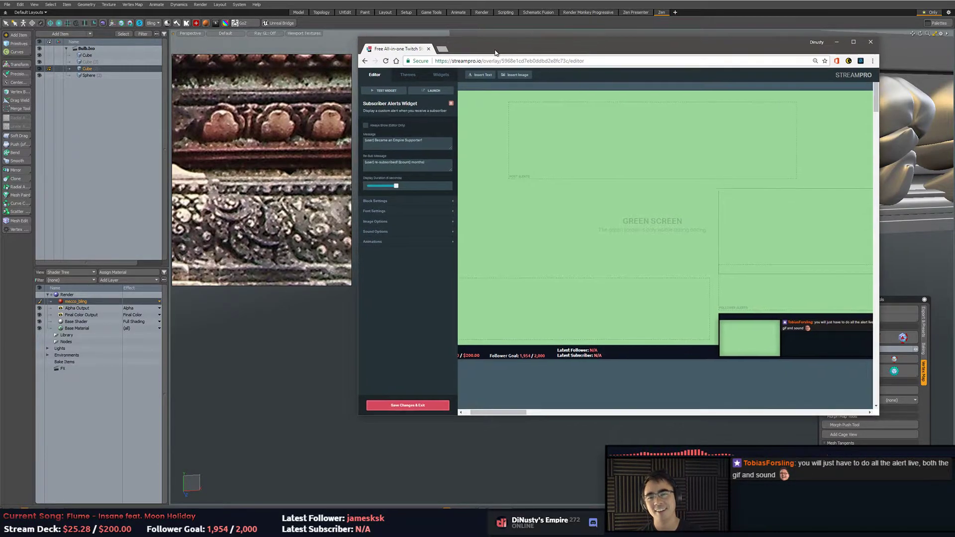
pyautogui.middleClick(398, 48)
# Examine the leaf ornament beneath the cornice molding from several angles.
pyautogui.keyDown('alt'); pyautogui.moveTo(395, 41); pyautogui.dragTo(642, 204); pyautogui.keyUp('alt')
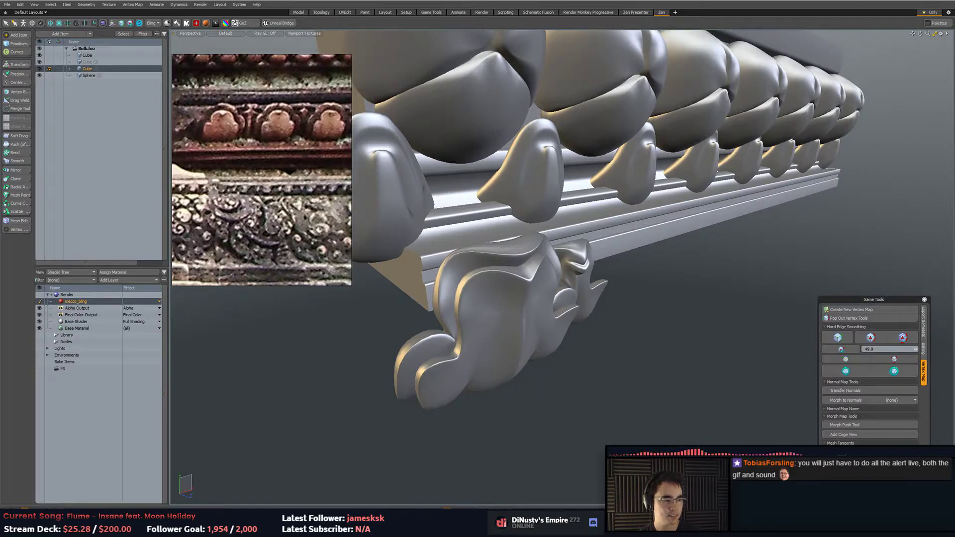
pyautogui.keyDown('alt'); pyautogui.moveTo(569, 225); pyautogui.dragTo(551, 312); pyautogui.keyUp('alt')
pyautogui.press('5')
pyautogui.click(551, 312)
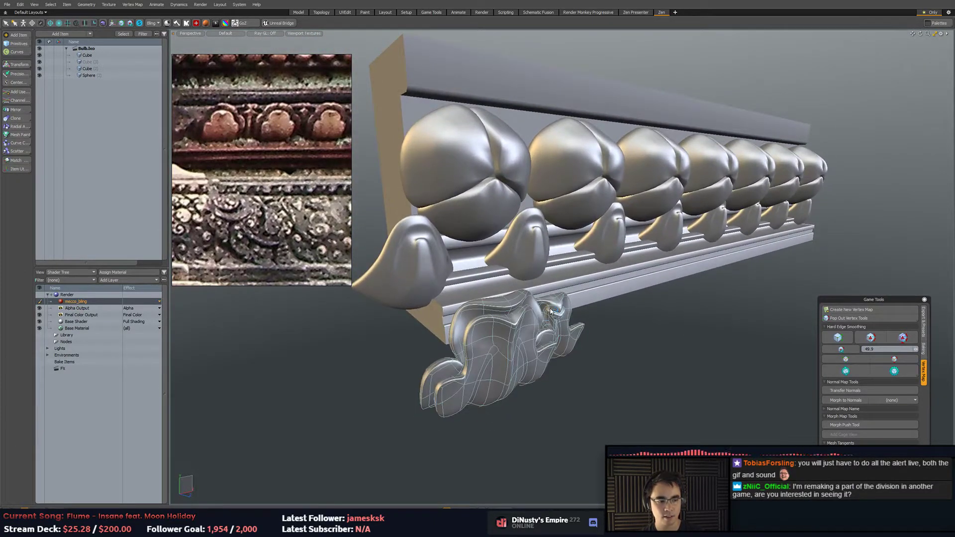
pyautogui.click(563, 288)
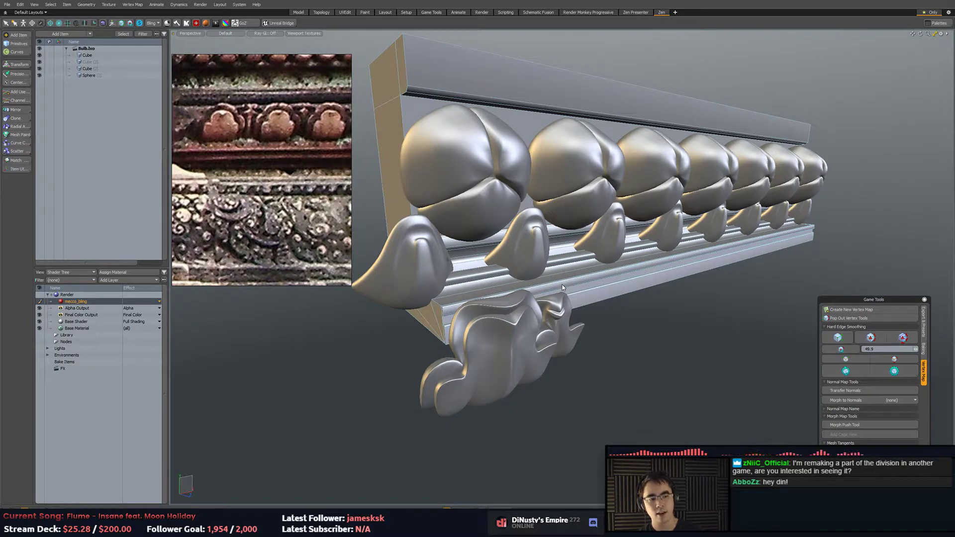
pyautogui.keyDown('alt'); pyautogui.moveTo(643, 256); pyautogui.dragTo(565, 289); pyautogui.keyUp('alt')
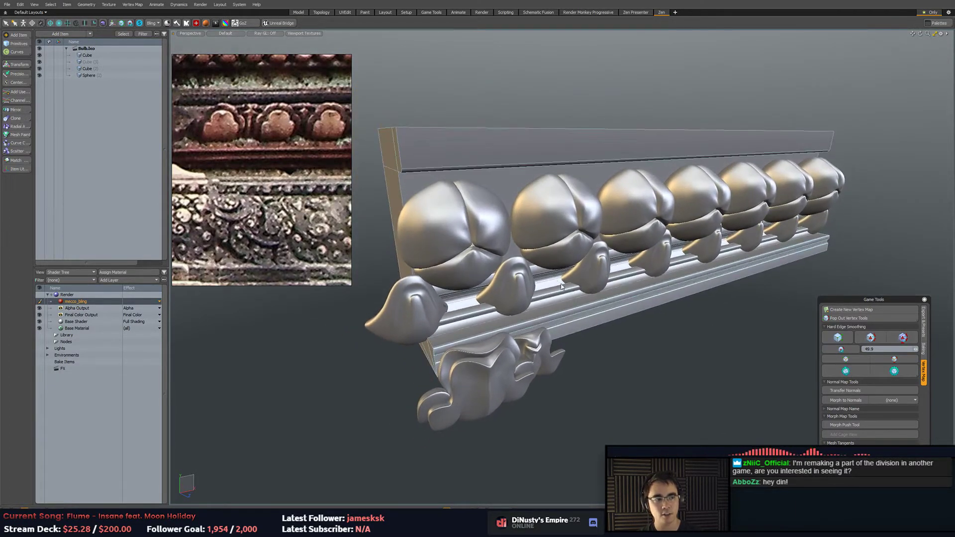
pyautogui.keyDown('alt'); pyautogui.moveTo(685, 361); pyautogui.dragTo(618, 363); pyautogui.keyUp('alt')
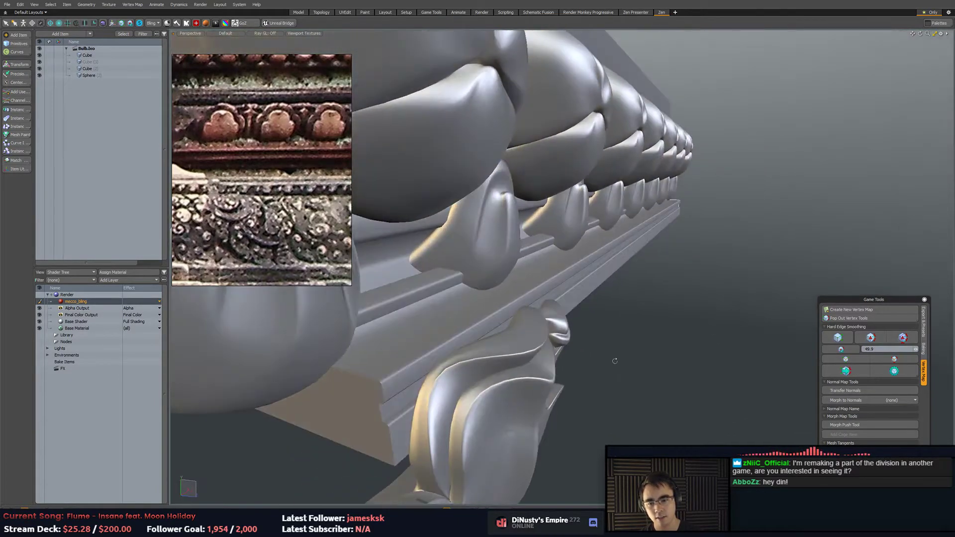
# Move the curved edges on both sides of the ornament's front notch about -23 mm in Y and -19 mm in Z.
pyautogui.press('3')
pyautogui.click(534, 342)
pyautogui.hotkey('shift', 'a')
pyautogui.moveTo(536, 335); pyautogui.dragTo(575, 294)
pyautogui.press('w')
pyautogui.press('5')
pyautogui.press('2')
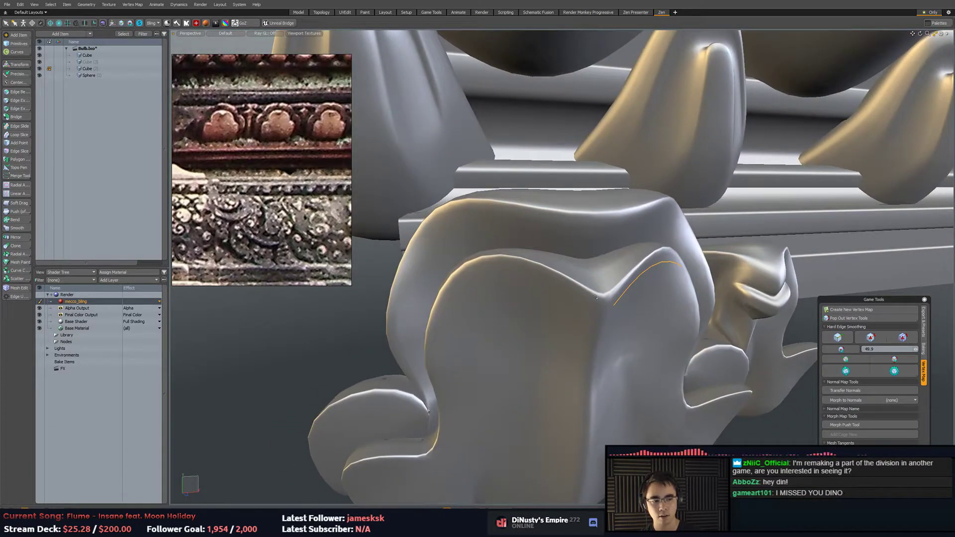
pyautogui.keyDown('shift'); pyautogui.click(537, 279); pyautogui.keyUp('shift')
pyautogui.keyDown('alt'); pyautogui.moveTo(537, 280); pyautogui.dragTo(654, 280); pyautogui.keyUp('alt')
pyautogui.press('w')
pyautogui.moveTo(591, 241); pyautogui.dragTo(583, 250)
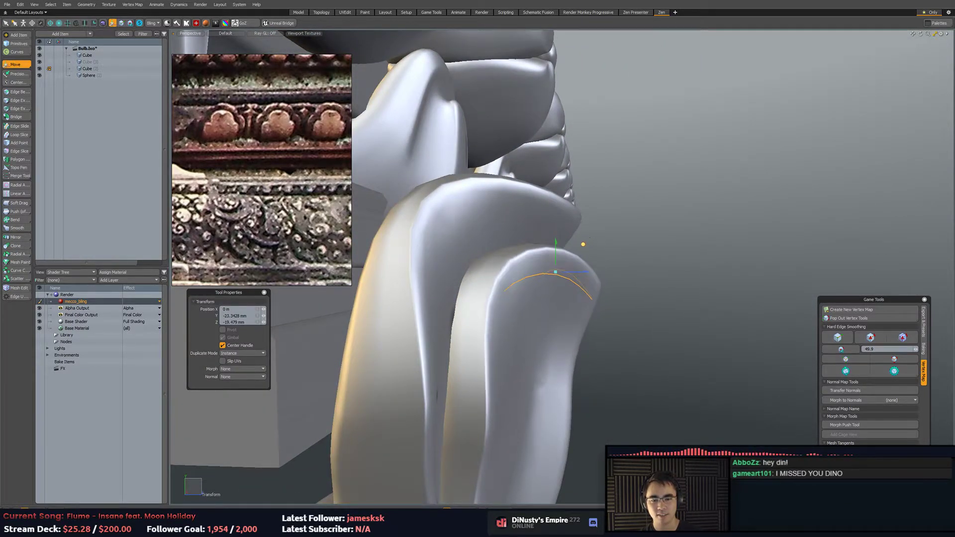
pyautogui.press('q')
# Reposition the curved notch edges on the front lobes again and add a loop slice beside the notch.
pyautogui.keyDown('alt'); pyautogui.moveTo(682, 286); pyautogui.dragTo(581, 299); pyautogui.keyUp('alt')
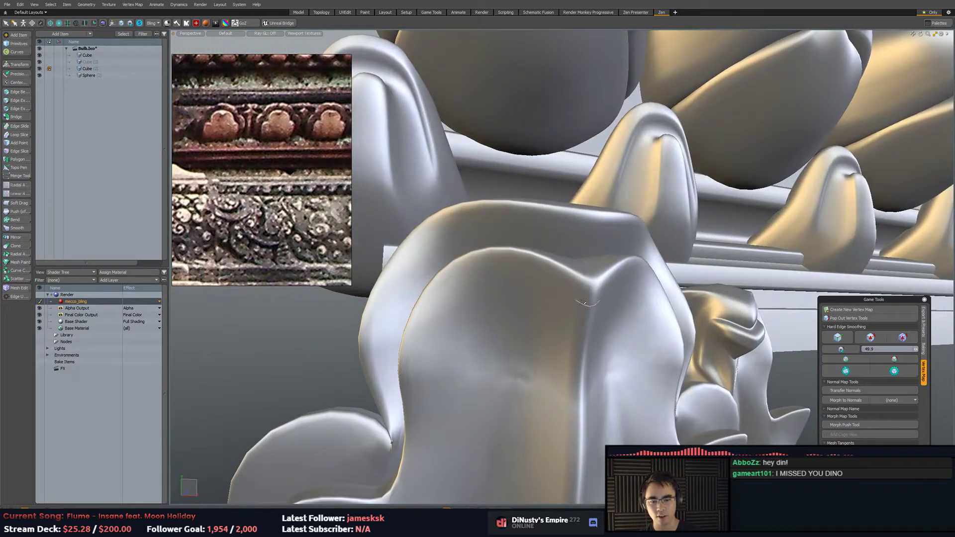
pyautogui.keyDown('alt'); pyautogui.moveTo(618, 327); pyautogui.dragTo(589, 306); pyautogui.keyUp('alt')
pyautogui.press('w')
pyautogui.moveTo(561, 244); pyautogui.dragTo(603, 313)
pyautogui.press('q')
pyautogui.hotkey('alt', 'c')
pyautogui.click(562, 293)
pyautogui.press('q')
# Bevel the V-shaped polygons at the ornament's front notch with an inset and Group Polygons enabled.
pyautogui.scroll(-3, 562, 292)
pyautogui.press('b')
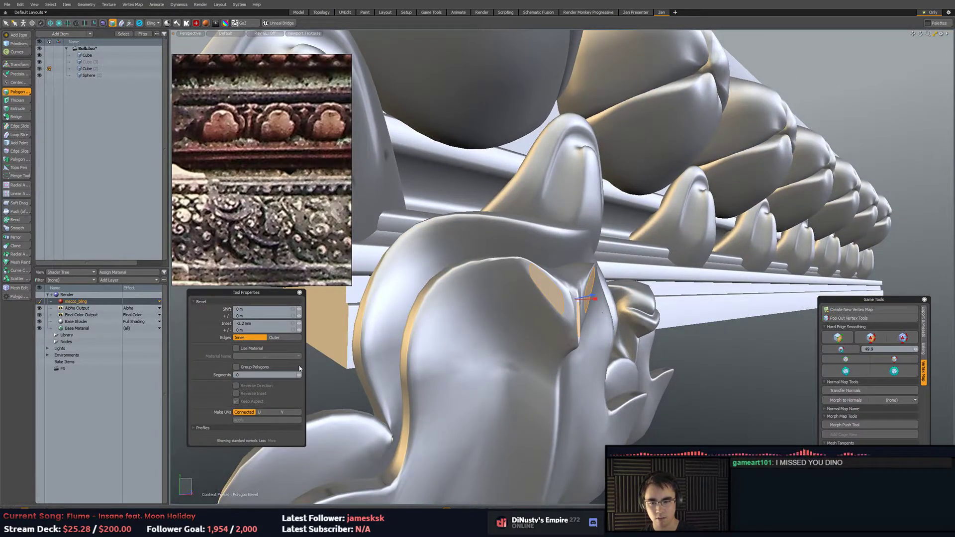
pyautogui.click(252, 369)
pyautogui.keyDown('alt'); pyautogui.moveTo(697, 293); pyautogui.dragTo(590, 274); pyautogui.keyUp('alt')
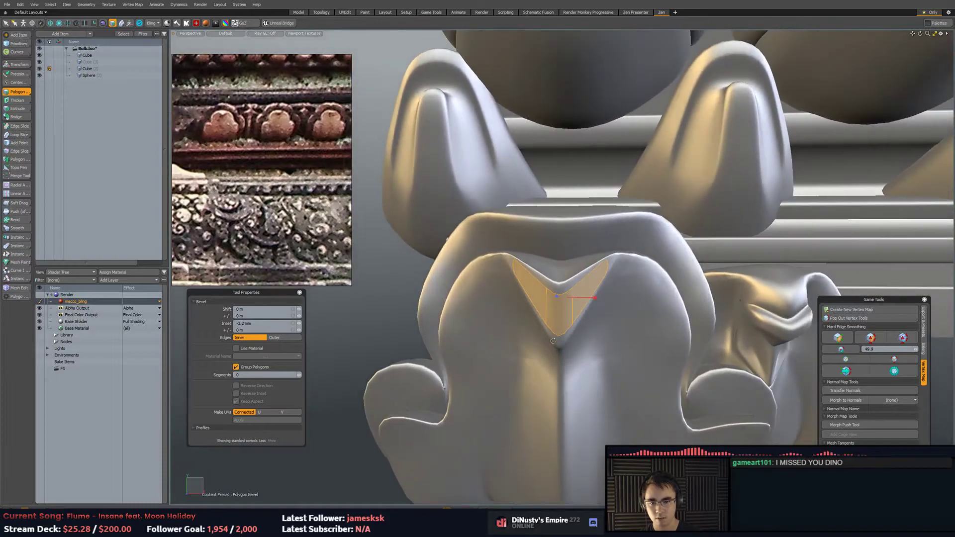
pyautogui.press('q')
# Remove the surplus short edge at the upper corner of the beveled V-shaped notch.
pyautogui.press('2')
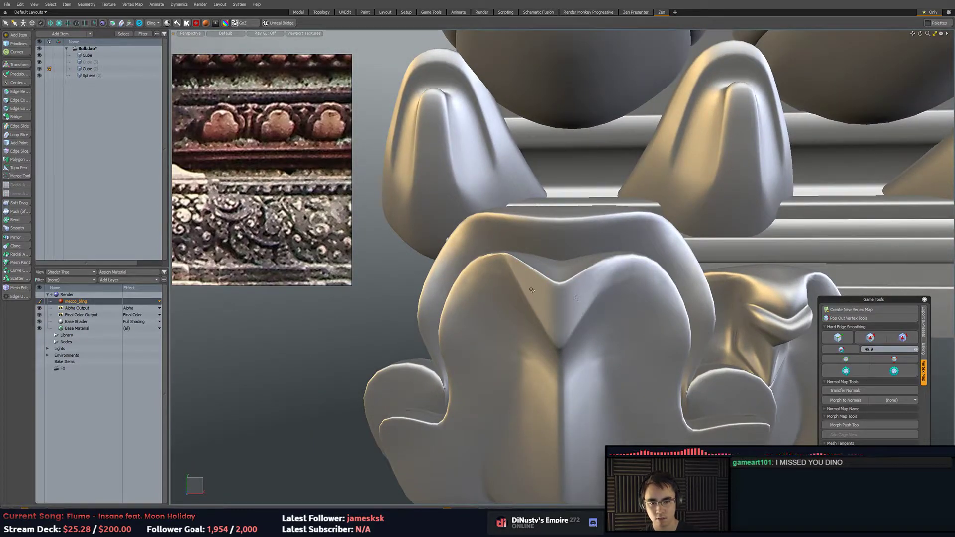
pyautogui.click(513, 266)
pyautogui.press('BackSpace')
pyautogui.press('3')
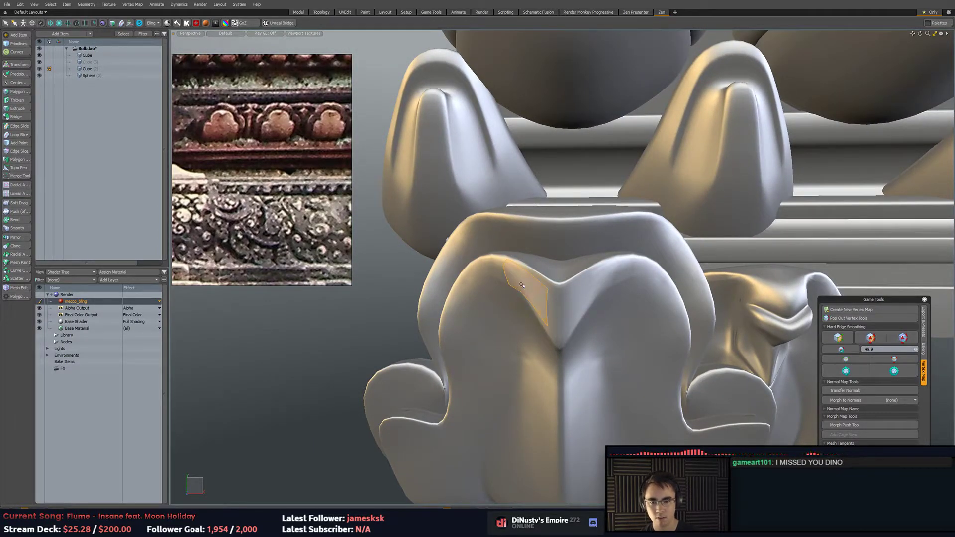
pyautogui.hotkey('ctrl', '3')
pyautogui.click(559, 276)
pyautogui.keyDown('alt'); pyautogui.moveTo(501, 275); pyautogui.dragTo(507, 282); pyautogui.keyUp('alt')
pyautogui.press('1')
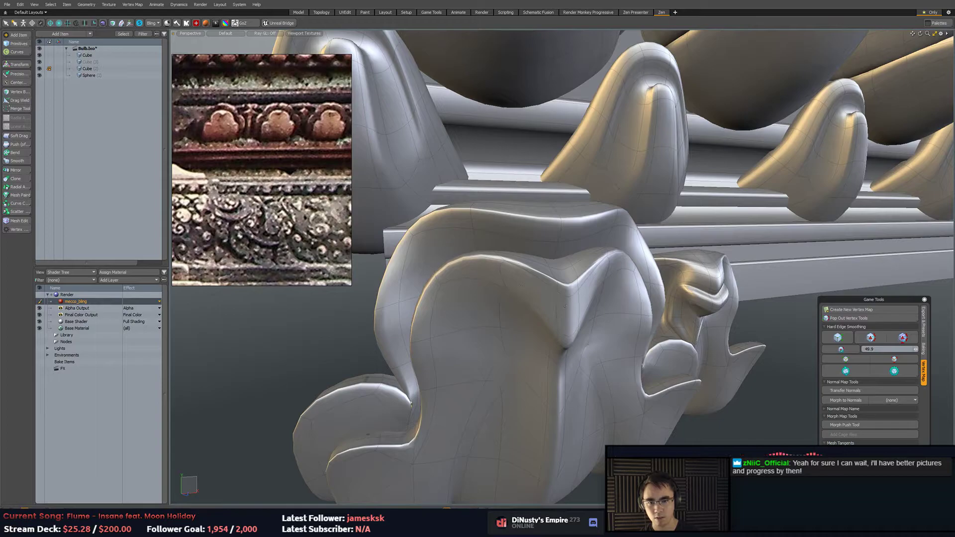
# Examine the notch's topology and shading on the ornament, with subdivision smoothing toggled off and on.
pyautogui.press('2')
pyautogui.keyDown('alt'); pyautogui.moveTo(534, 305); pyautogui.dragTo(611, 299); pyautogui.keyUp('alt')
pyautogui.press('Tab')
pyautogui.press('Tab')
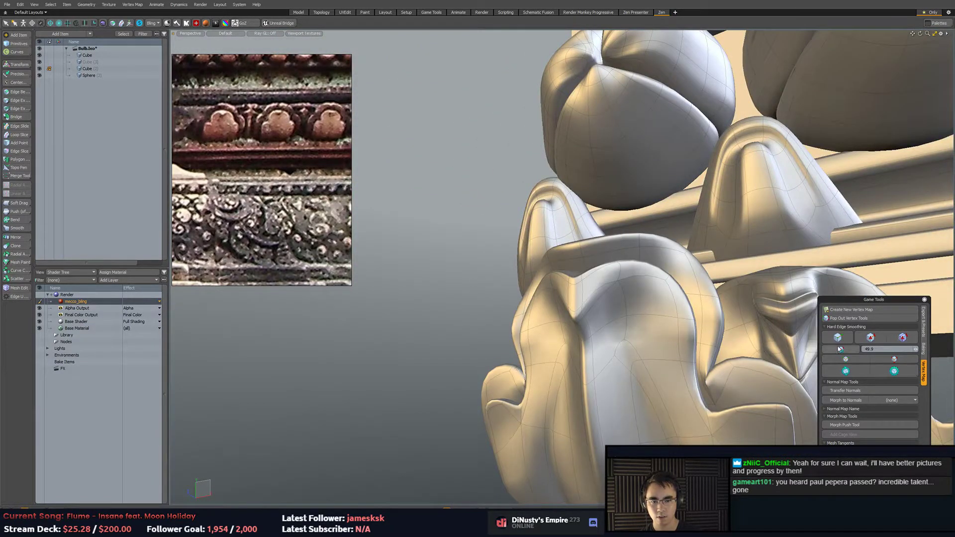
pyautogui.press('5')
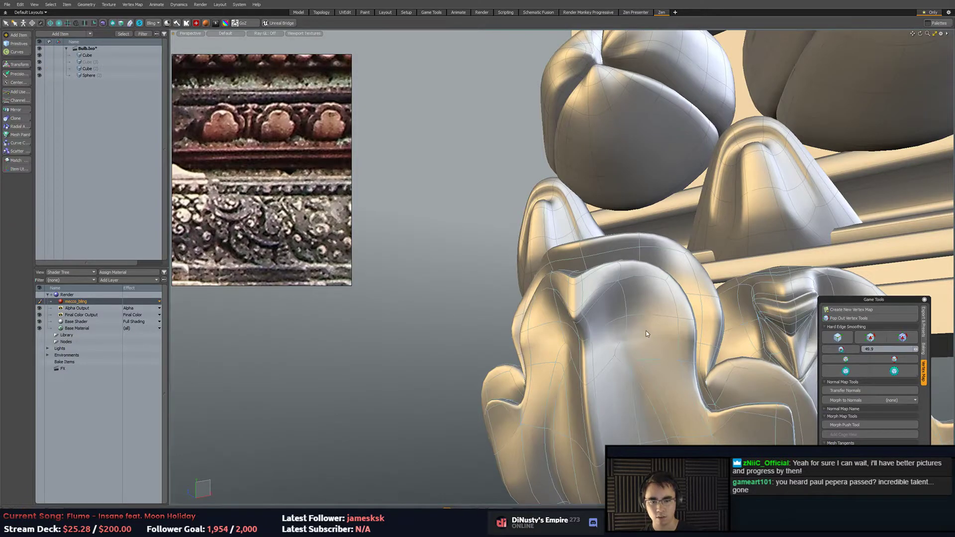
pyautogui.click(617, 285)
pyautogui.press('1')
pyautogui.keyDown('alt'); pyautogui.moveTo(615, 282); pyautogui.dragTo(599, 295); pyautogui.keyUp('alt')
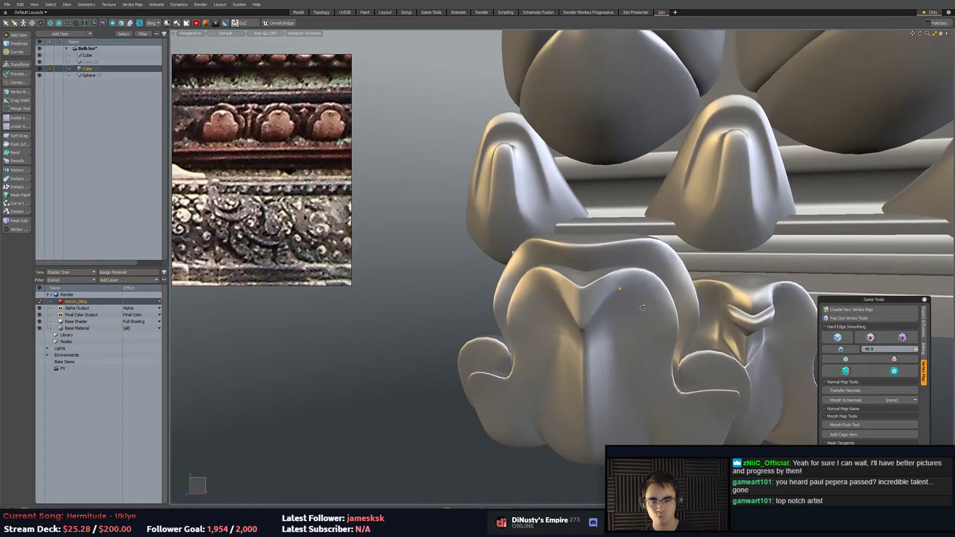
pyautogui.press('3')
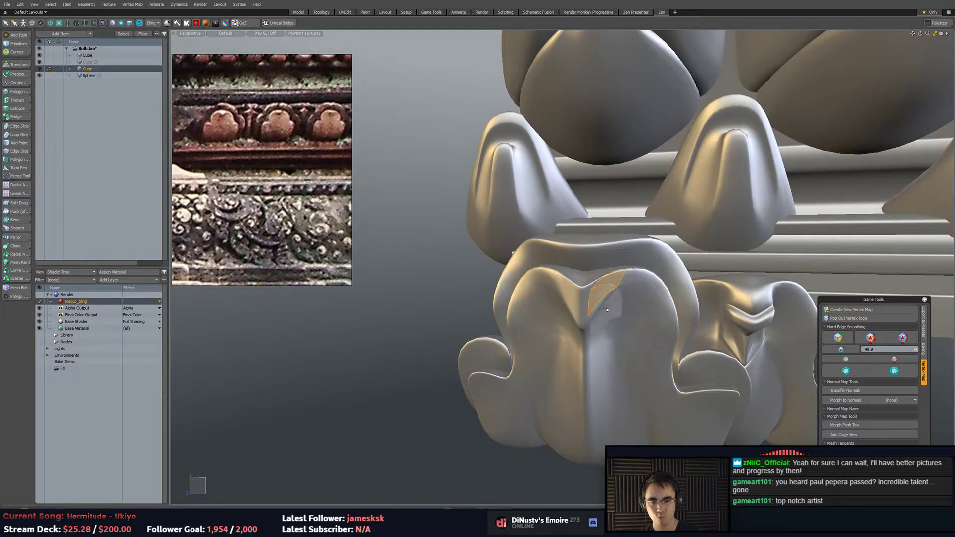
pyautogui.keyDown('alt'); pyautogui.moveTo(512, 318); pyautogui.dragTo(566, 284); pyautogui.keyUp('alt')
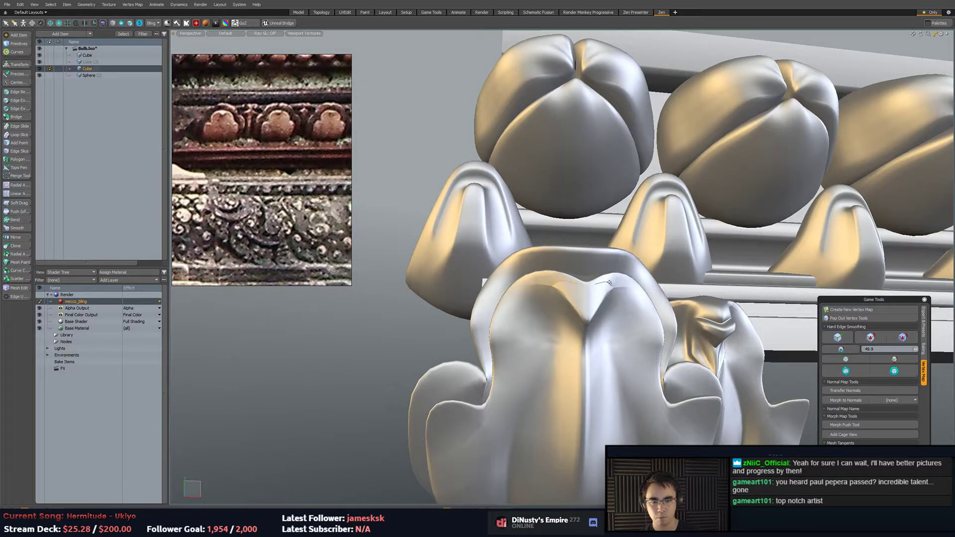
pyautogui.press('1')
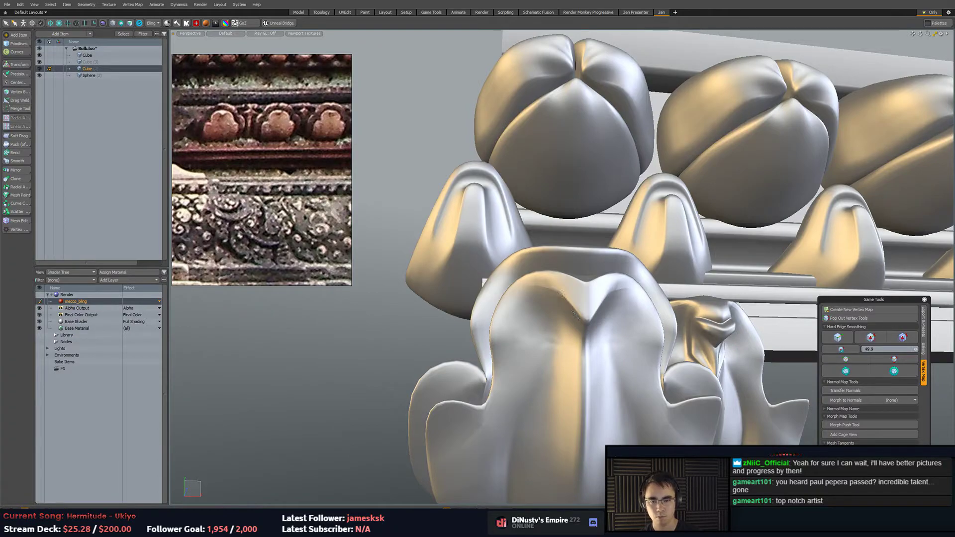
# Adjust the short edge across the base of the V-shaped notch and check it with subdivision smoothing.
pyautogui.press('Tab')
pyautogui.keyDown('alt'); pyautogui.moveTo(658, 300); pyautogui.dragTo(566, 376); pyautogui.keyUp('alt')
pyautogui.press('2')
pyautogui.click(634, 347)
pyautogui.press('w')
pyautogui.press('q')
pyautogui.press('Tab')
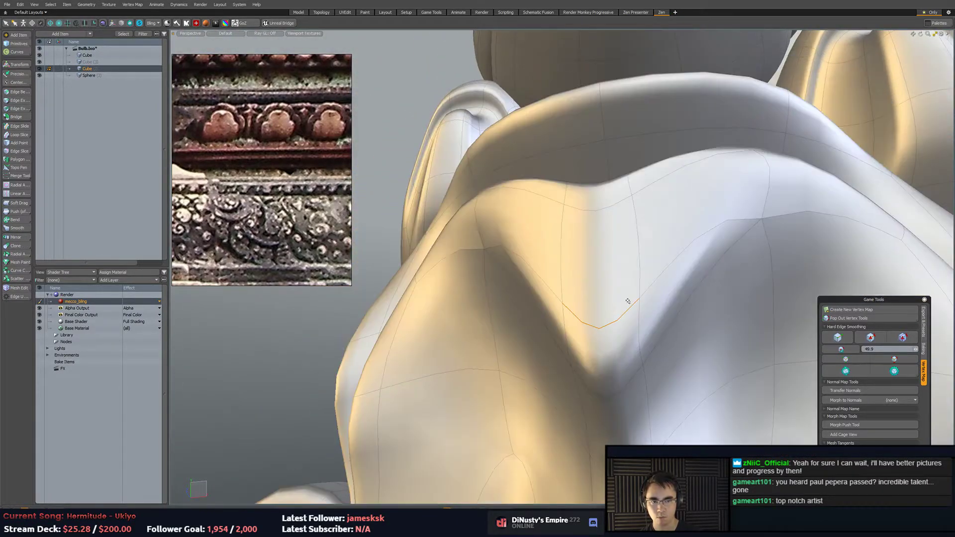
# Connect the outer vertex of each front lobe's peak to the base vertex of the notch with a new edge on both sides.
pyautogui.press('Tab')
pyautogui.press('1')
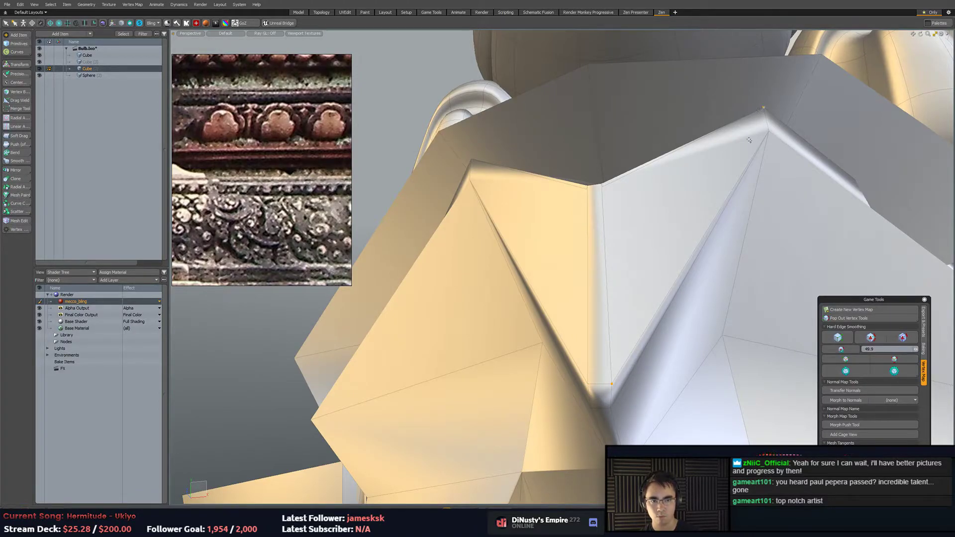
pyautogui.hotkey('shift', 's')
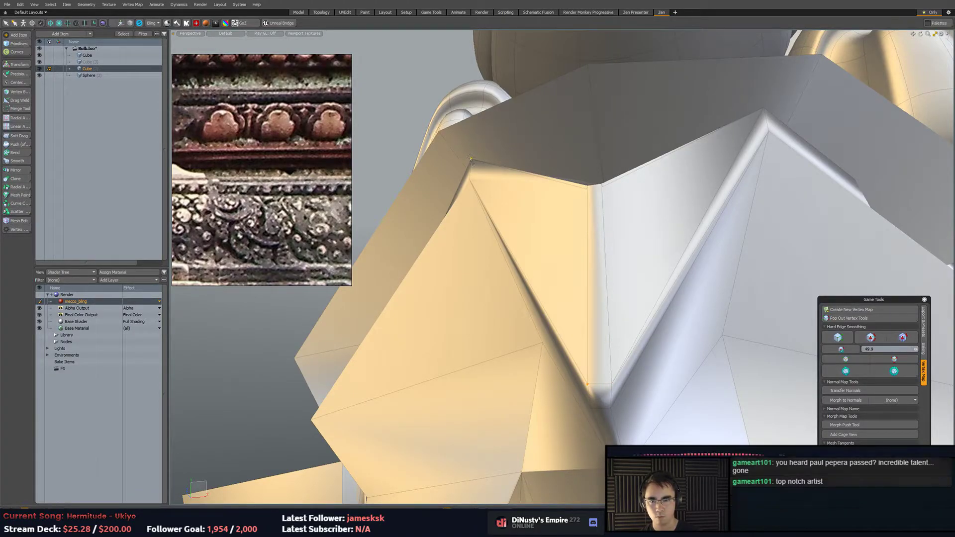
pyautogui.press('Tab')
pyautogui.press('Tab')
pyautogui.press('2')
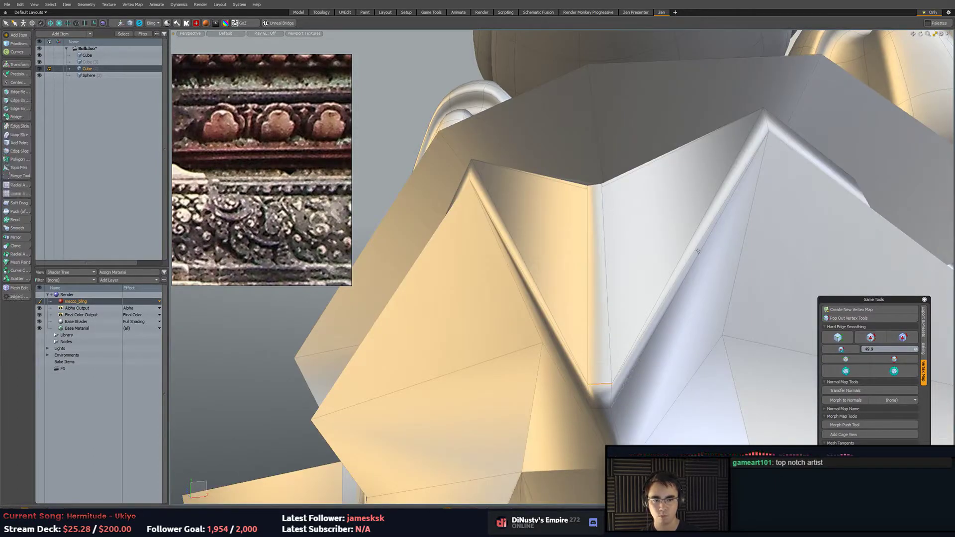
# Remove the redundant edges along both sides of the notch and turn subdivision smoothing back on.
pyautogui.press('BackSpace')
pyautogui.click(541, 298)
pyautogui.press('BackSpace')
pyautogui.press('Tab')
# Move the edge at the base of the notch about -14 mm in Y and -8.5 mm in Z.
pyautogui.keyDown('alt'); pyautogui.moveTo(661, 296); pyautogui.dragTo(666, 316); pyautogui.keyUp('alt')
pyautogui.press('w')
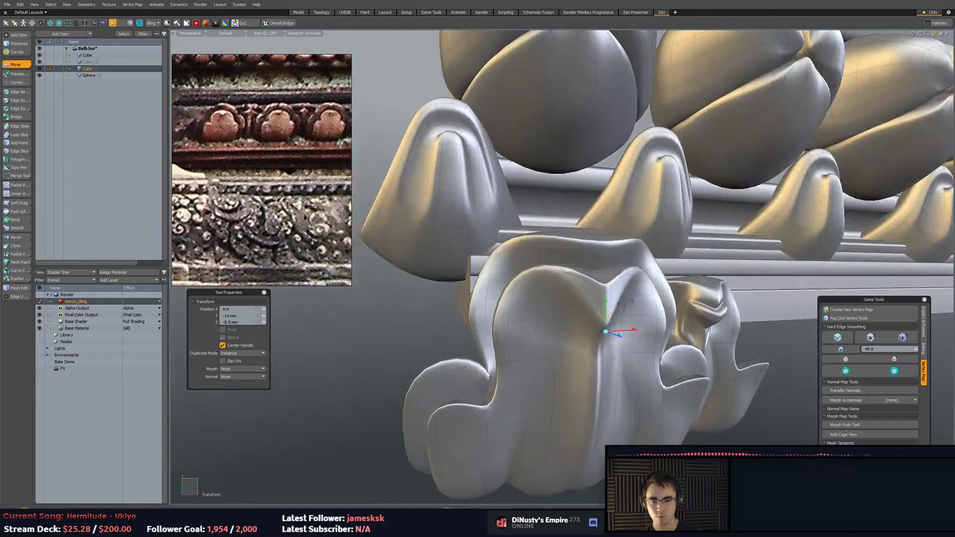
pyautogui.press('q')
# Select the edge at the upper rim of the ornament's central notch and reposition it in side view.
pyautogui.click(608, 294)
pyautogui.click(608, 293)
pyautogui.keyDown('alt'); pyautogui.moveTo(608, 294); pyautogui.dragTo(673, 276); pyautogui.keyUp('alt')
pyautogui.press('w')
pyautogui.moveTo(708, 208); pyautogui.dragTo(588, 314)
pyautogui.press('q')
# Examine the reshaped ornament beside the whole cornice, comparing its subdivided and unsubdivided forms.
pyautogui.hotkey('ctrl', '3')
pyautogui.click(595, 353)
pyautogui.keyDown('ctrl'); pyautogui.keyDown('alt'); pyautogui.moveTo(587, 315); pyautogui.dragTo(635, 320); pyautogui.keyUp('alt'); pyautogui.keyUp('ctrl')
pyautogui.press('1')
pyautogui.press('Tab')
pyautogui.press('Tab')
pyautogui.press('Tab')
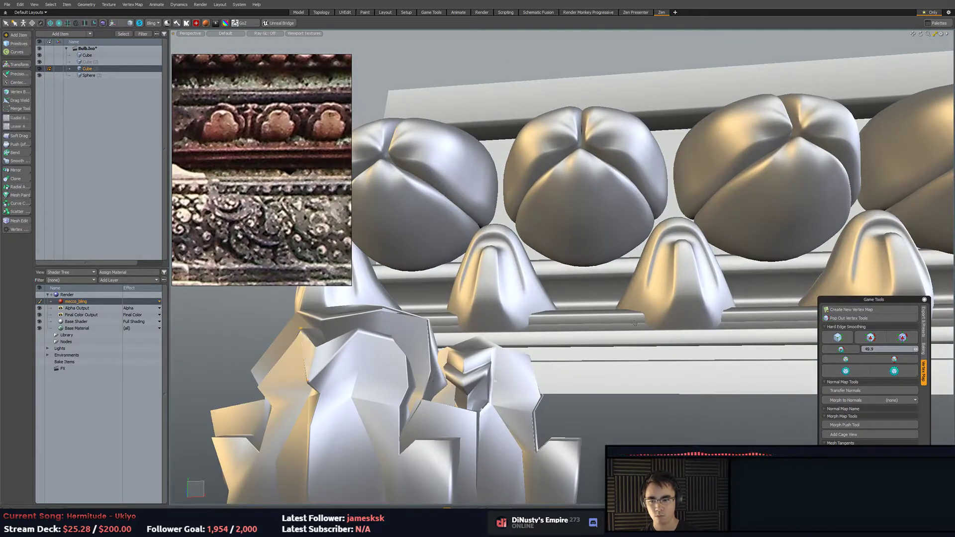
pyautogui.press('2')
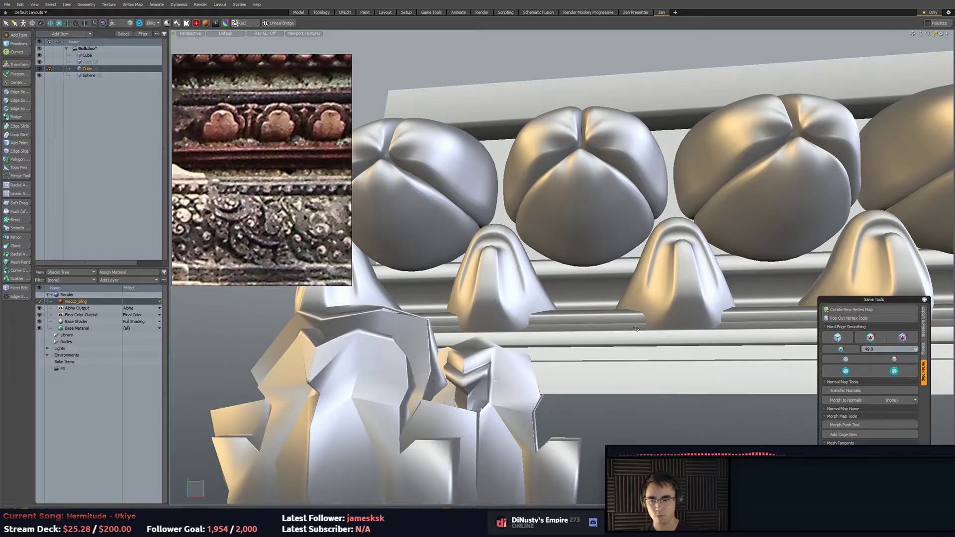
pyautogui.press('Tab')
pyautogui.press('3')
pyautogui.keyDown('ctrl'); pyautogui.keyDown('alt'); pyautogui.moveTo(637, 329); pyautogui.dragTo(601, 345); pyautogui.keyUp('alt'); pyautogui.keyUp('ctrl')
pyautogui.keyDown('alt'); pyautogui.moveTo(599, 266); pyautogui.dragTo(594, 330); pyautogui.keyUp('alt')
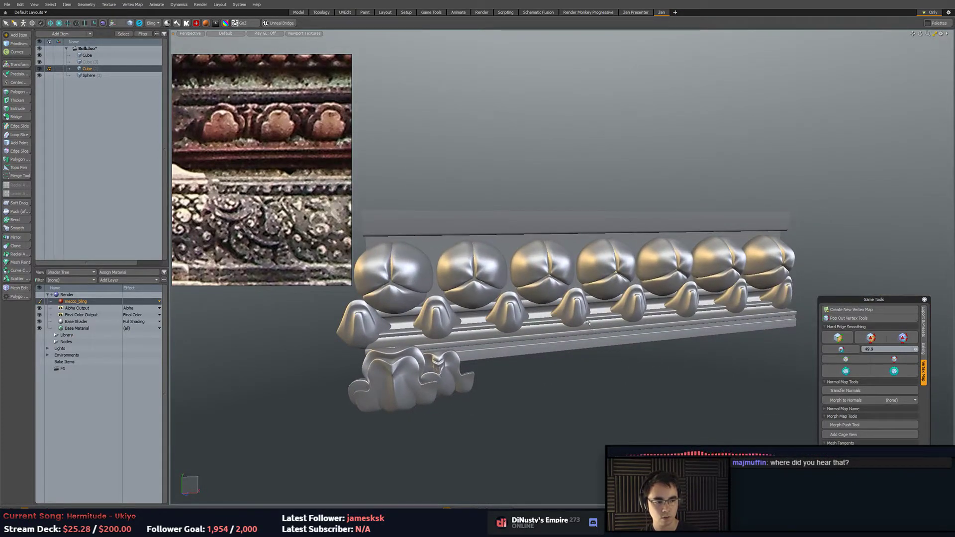
# Examine the leaf ornament's polygons and its side profile against the molding.
pyautogui.keyDown('alt'); pyautogui.keyDown('shift'); pyautogui.moveTo(625, 278); pyautogui.dragTo(649, 297); pyautogui.keyUp('shift'); pyautogui.keyUp('alt')
pyautogui.press('5')
pyautogui.click(472, 373)
pyautogui.keyDown('alt'); pyautogui.moveTo(587, 344); pyautogui.dragTo(597, 323); pyautogui.keyUp('alt')
pyautogui.scroll(4, 597, 323)
pyautogui.press('3')
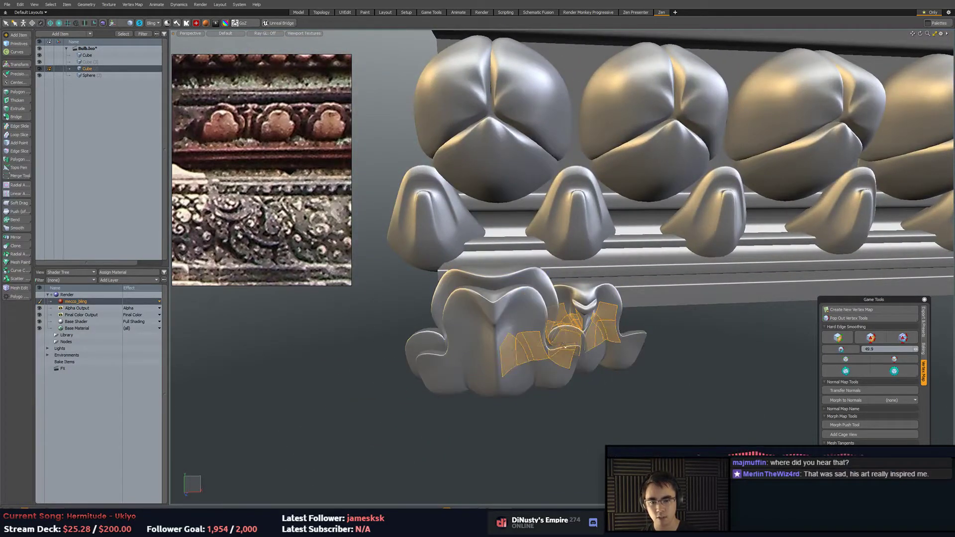
pyautogui.keyDown('alt'); pyautogui.keyDown('shift'); pyautogui.moveTo(677, 378); pyautogui.dragTo(763, 328); pyautogui.keyUp('shift'); pyautogui.keyUp('alt')
pyautogui.click(623, 371)
# Move the molding's recessed face behind the row of bulbs slightly forward toward the bulbs.
pyautogui.press('5')
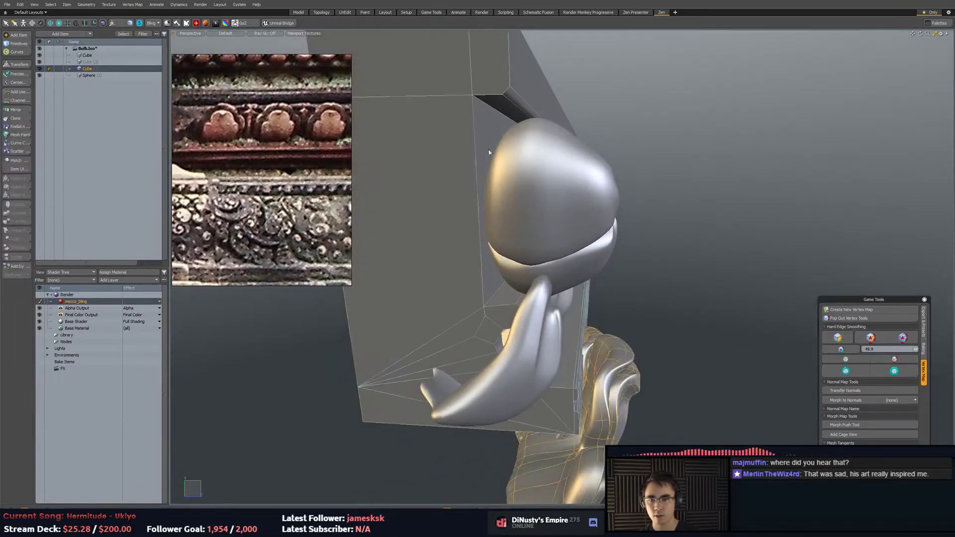
pyautogui.click(484, 142)
pyautogui.press('3')
pyautogui.keyDown('alt'); pyautogui.moveTo(484, 142); pyautogui.dragTo(557, 201); pyautogui.keyUp('alt')
pyautogui.press('w')
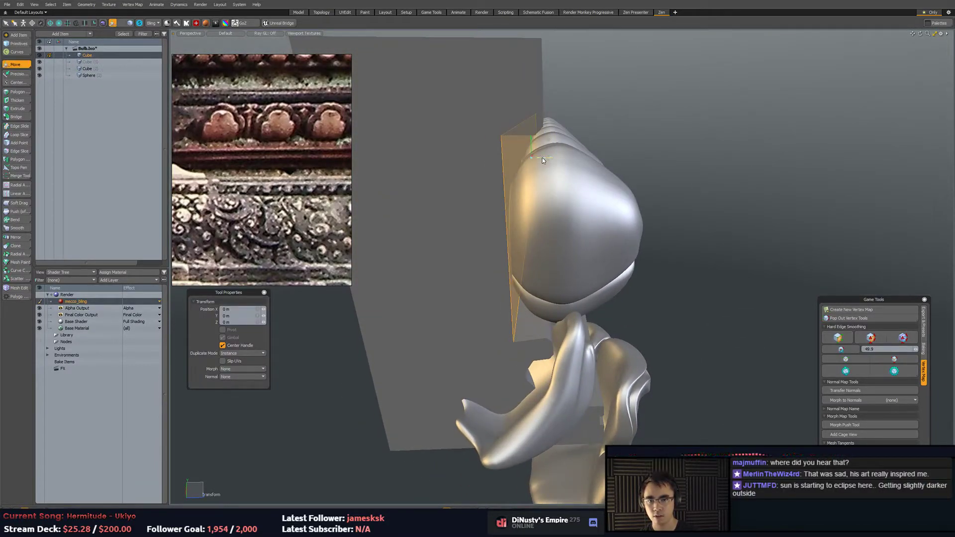
pyautogui.moveTo(542, 161); pyautogui.dragTo(549, 161)
pyautogui.press('q')
pyautogui.press('5')
pyautogui.keyDown('alt'); pyautogui.moveTo(714, 214); pyautogui.dragTo(458, 284); pyautogui.keyUp('alt')
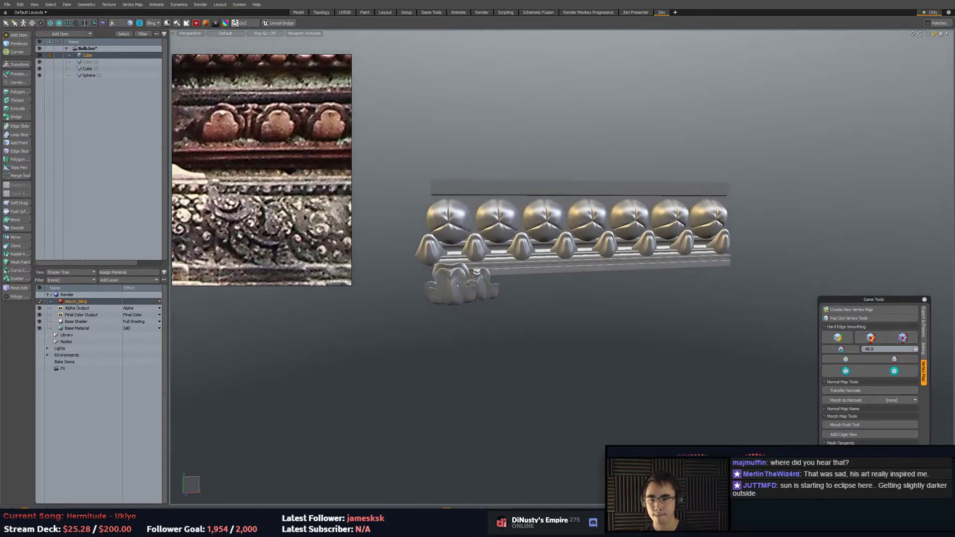
# Clone the leaf ornament along the molding with 6 clones at an X offset of about 1.45 m.
pyautogui.click(458, 284)
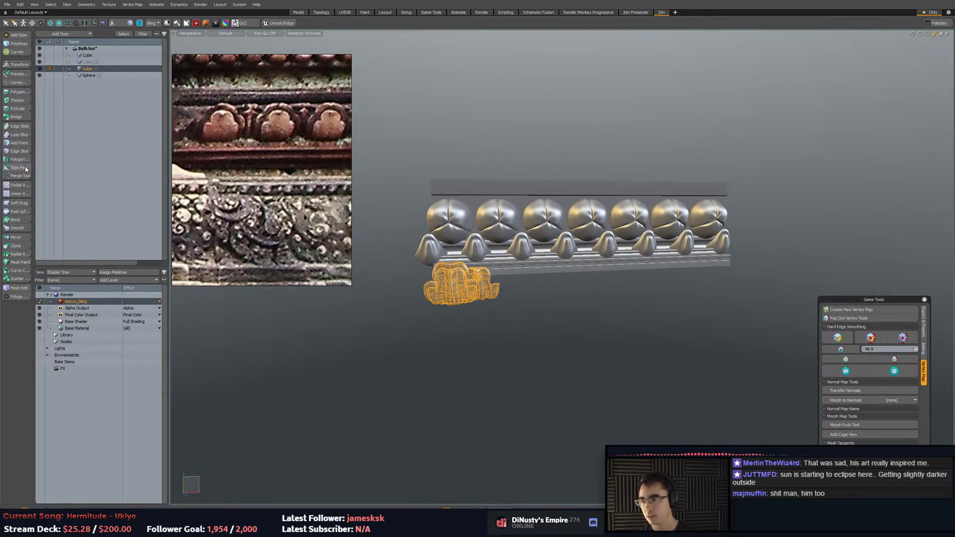
pyautogui.click(16, 246)
pyautogui.moveTo(593, 351); pyautogui.dragTo(662, 346)
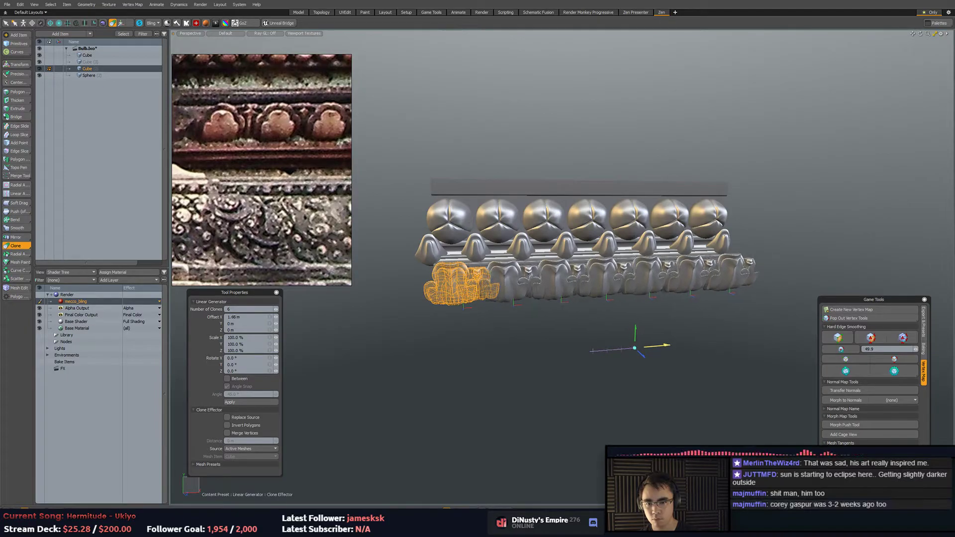
pyautogui.scroll(5, 542, 338)
pyautogui.moveTo(542, 339)
pyautogui.keyDown('alt'); pyautogui.mouseDown()
pyautogui.moveTo(523, 301)
pyautogui.moveTo(556, 311)
pyautogui.mouseUp(); pyautogui.keyUp('alt')
pyautogui.moveTo(643, 305)
pyautogui.keyDown('alt'); pyautogui.mouseDown()
pyautogui.moveTo(629, 306)
pyautogui.moveTo(647, 307)
pyautogui.mouseUp(); pyautogui.keyUp('alt')
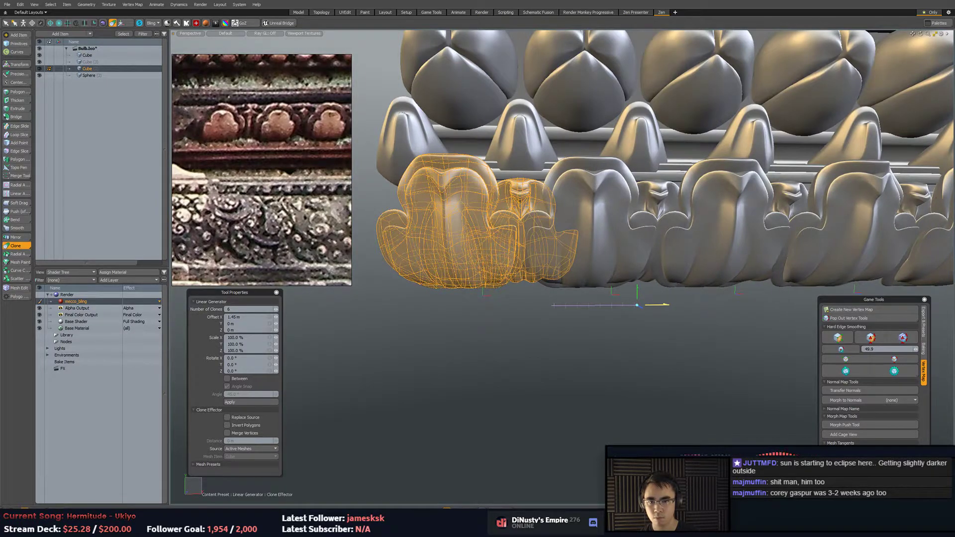
pyautogui.press('q')
pyautogui.click(680, 333)
# Examine the full row of leaf ornaments from several angles and in front view against the carved-stone reference.
pyautogui.scroll(-5, 497, 311)
pyautogui.moveTo(527, 309)
pyautogui.keyDown('alt'); pyautogui.mouseDown()
pyautogui.moveTo(493, 309)
pyautogui.moveTo(633, 352)
pyautogui.moveTo(605, 359)
pyautogui.mouseUp(); pyautogui.keyUp('alt')
pyautogui.keyDown('alt'); pyautogui.moveTo(591, 294); pyautogui.dragTo(594, 335); pyautogui.keyUp('alt')
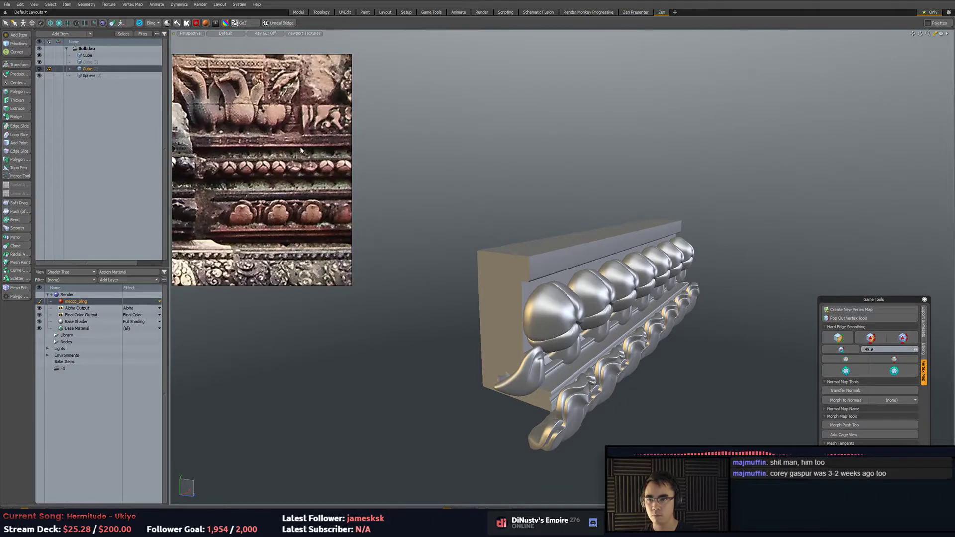
pyautogui.moveTo(271, 143); pyautogui.dragTo(275, 193, button='middle')
pyautogui.scroll(2, 273, 178)
pyautogui.keyDown('alt'); pyautogui.moveTo(580, 304); pyautogui.dragTo(681, 149); pyautogui.keyUp('alt')
pyautogui.press('KP_2')
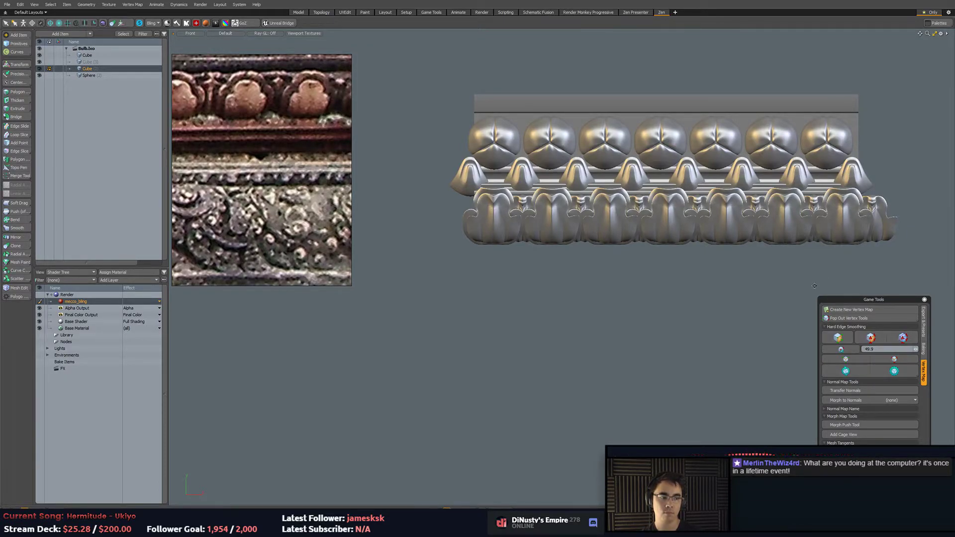
pyautogui.moveTo(815, 284); pyautogui.dragTo(812, 247, button='middle')
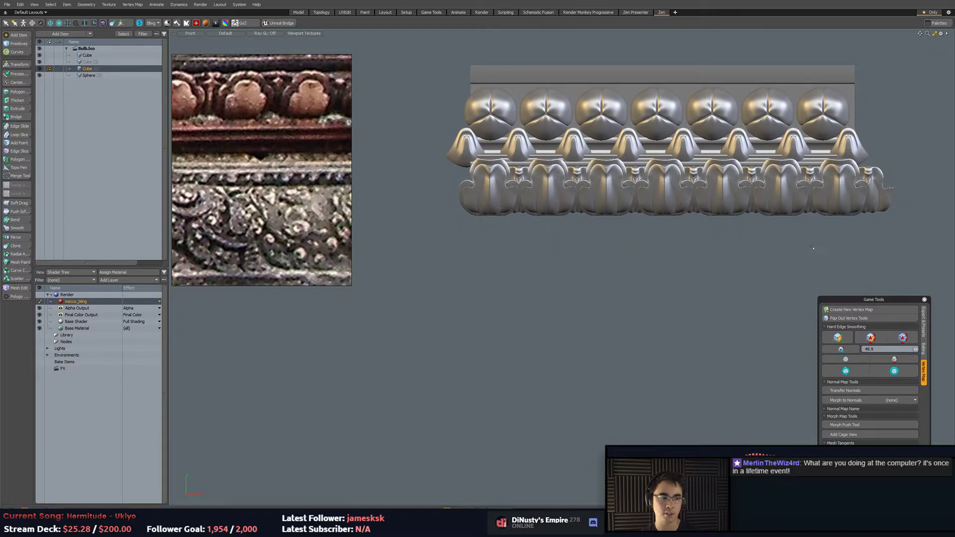
pyautogui.moveTo(797, 257); pyautogui.dragTo(769, 292, button='middle')
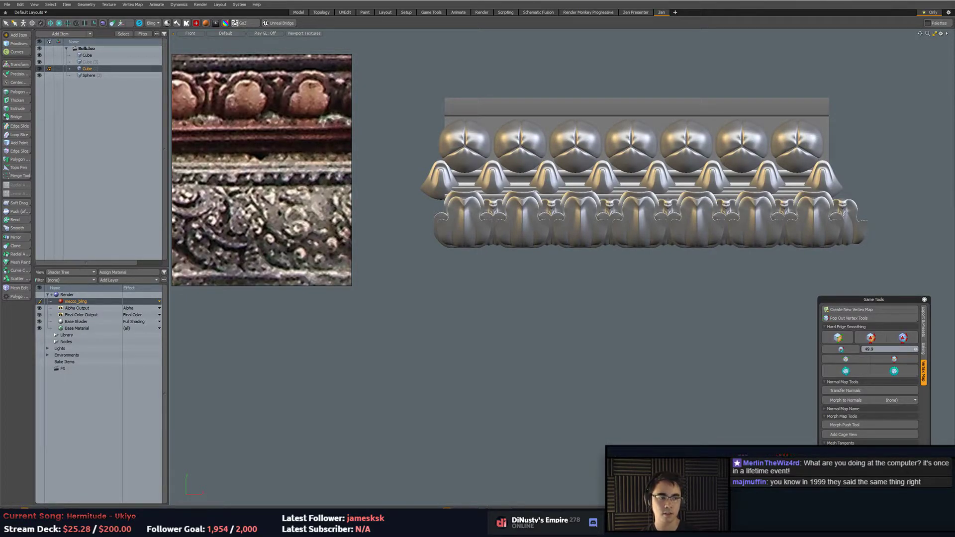
pyautogui.keyDown('alt'); pyautogui.keyDown('shift'); pyautogui.moveTo(699, 336); pyautogui.dragTo(646, 339); pyautogui.keyUp('shift'); pyautogui.keyUp('alt')
pyautogui.scroll(-1, 661, 320)
pyautogui.moveTo(645, 340); pyautogui.dragTo(641, 349, button='middle')
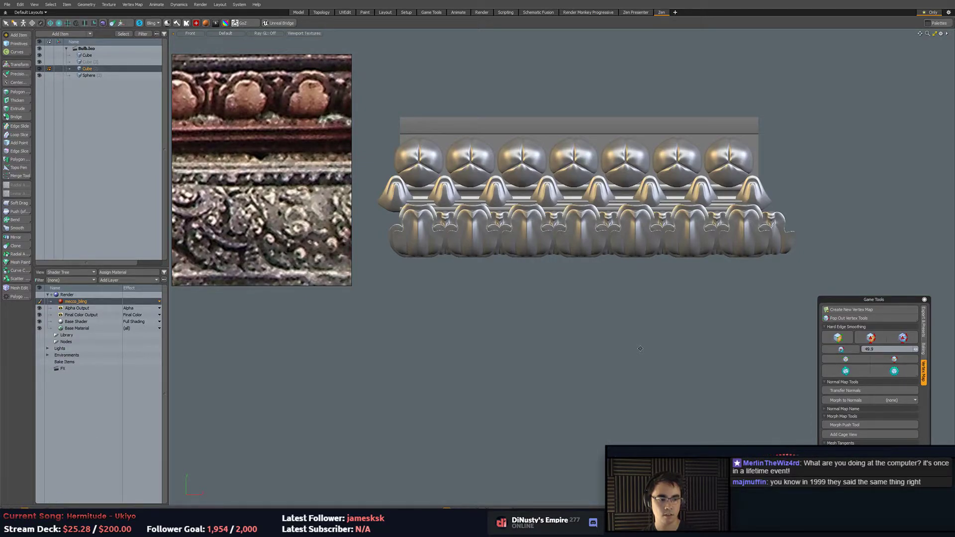
pyautogui.moveTo(641, 349); pyautogui.dragTo(645, 341, button='middle')
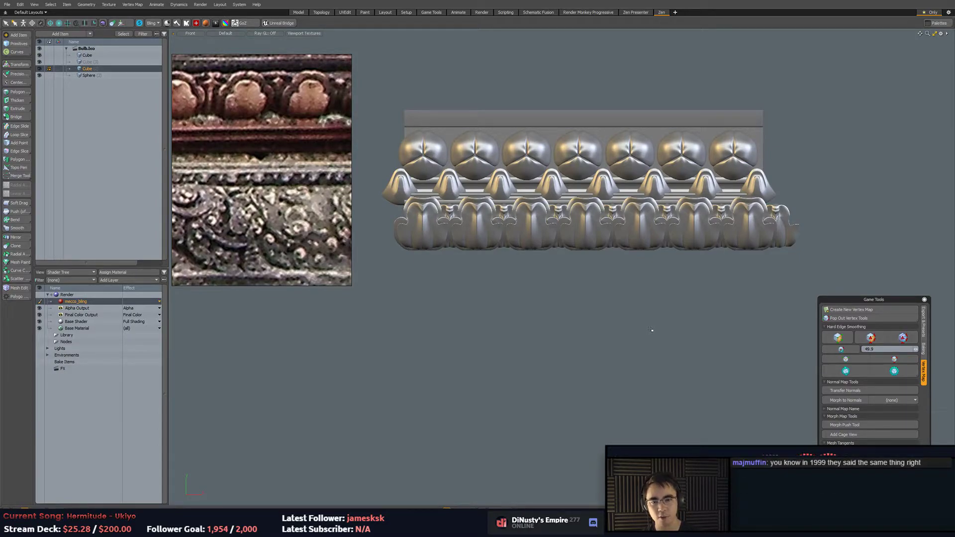
pyautogui.press('KP_Decimal')
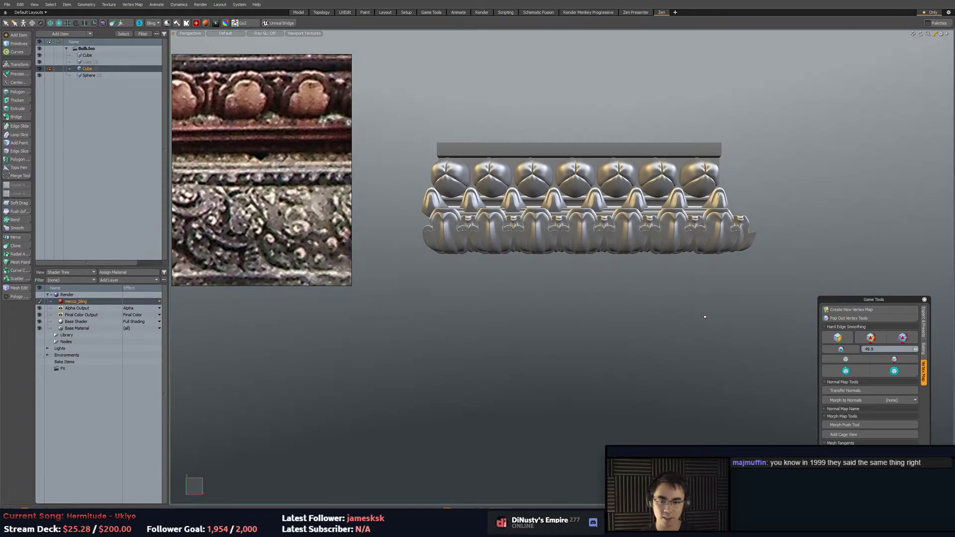
pyautogui.keyDown('ctrl'); pyautogui.keyDown('alt'); pyautogui.moveTo(510, 211); pyautogui.dragTo(737, 262); pyautogui.keyUp('alt'); pyautogui.keyUp('ctrl')
pyautogui.click(573, 337)
pyautogui.keyDown('alt'); pyautogui.moveTo(573, 337); pyautogui.dragTo(603, 324); pyautogui.keyUp('alt')
pyautogui.keyDown('shift'); pyautogui.click(396, 334); pyautogui.keyUp('shift')
pyautogui.keyDown('ctrl'); pyautogui.click(580, 336); pyautogui.keyUp('ctrl')
pyautogui.scroll(-10, 603, 324)
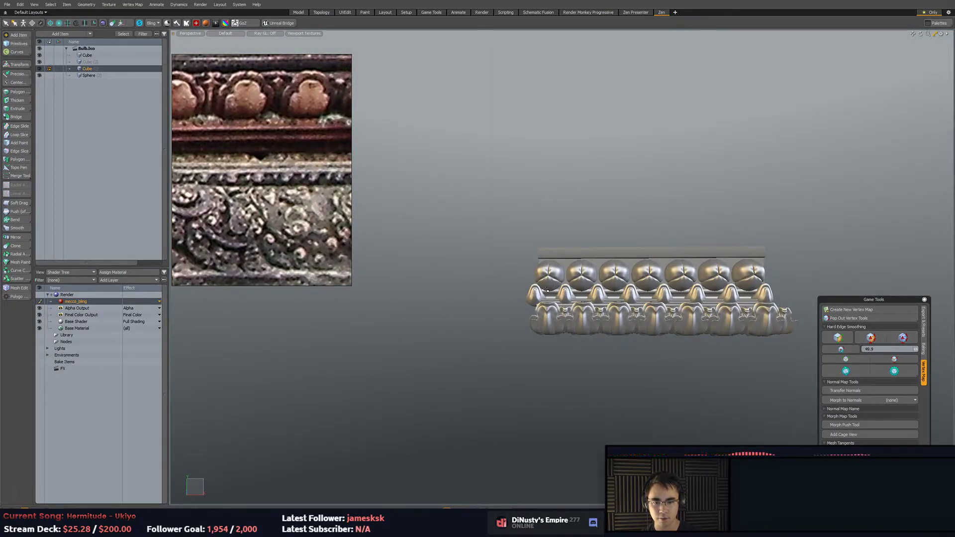
# Move the edge at the outer tip of the first leaf's right lobe about 120 mm inward and 12 mm up.
pyautogui.scroll(10, 608, 383)
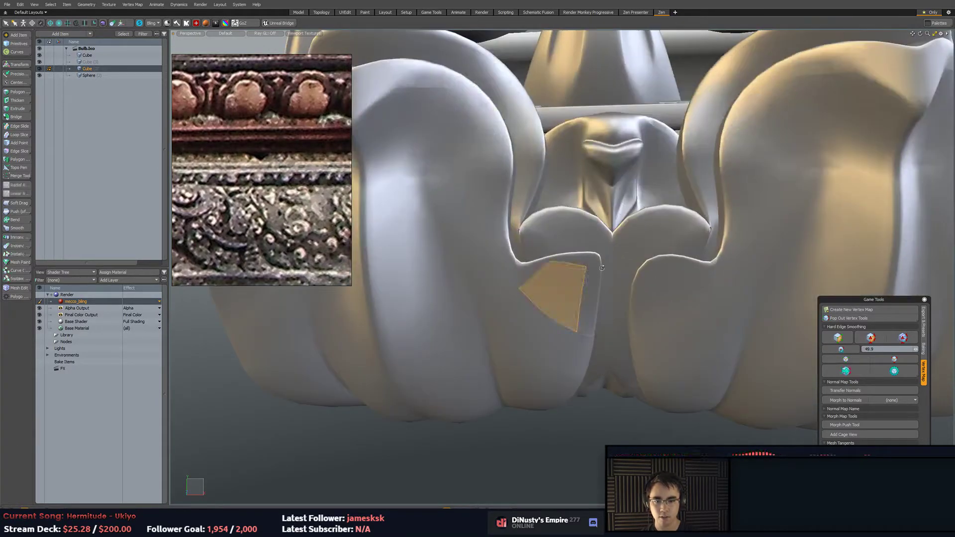
pyautogui.moveTo(602, 267)
pyautogui.mouseDown(button='middle')
pyautogui.moveTo(494, 272)
pyautogui.moveTo(612, 268)
pyautogui.mouseUp(button='middle')
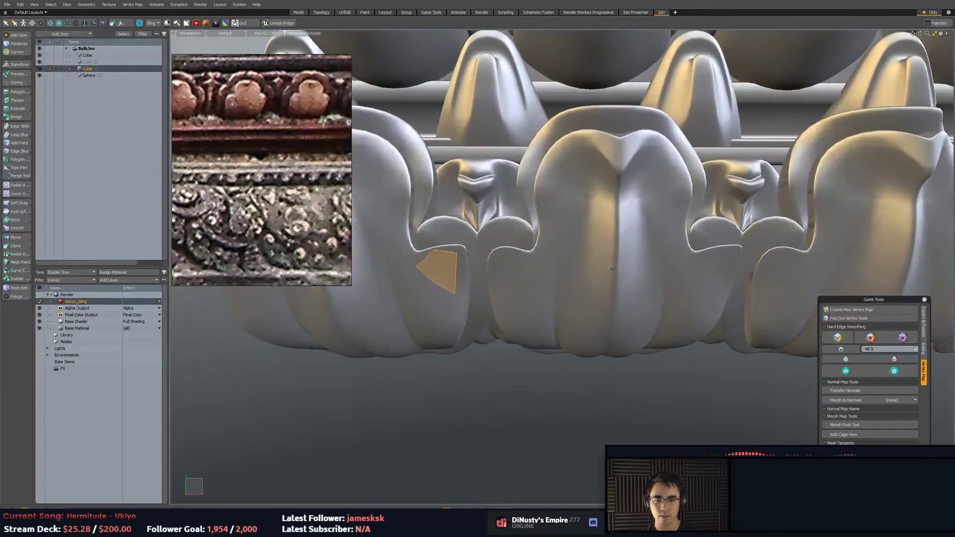
pyautogui.moveTo(500, 253); pyautogui.dragTo(665, 268, button='middle')
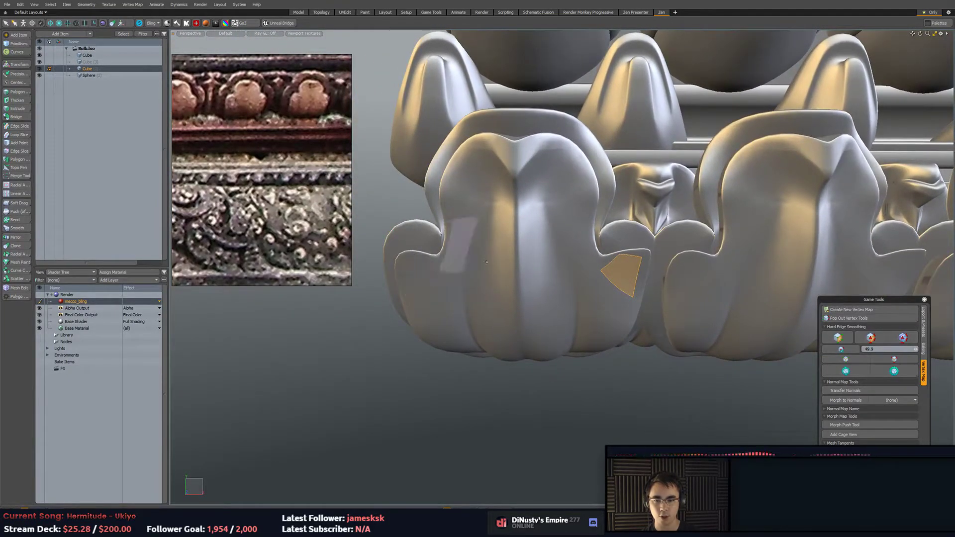
pyautogui.doubleClick(719, 273)
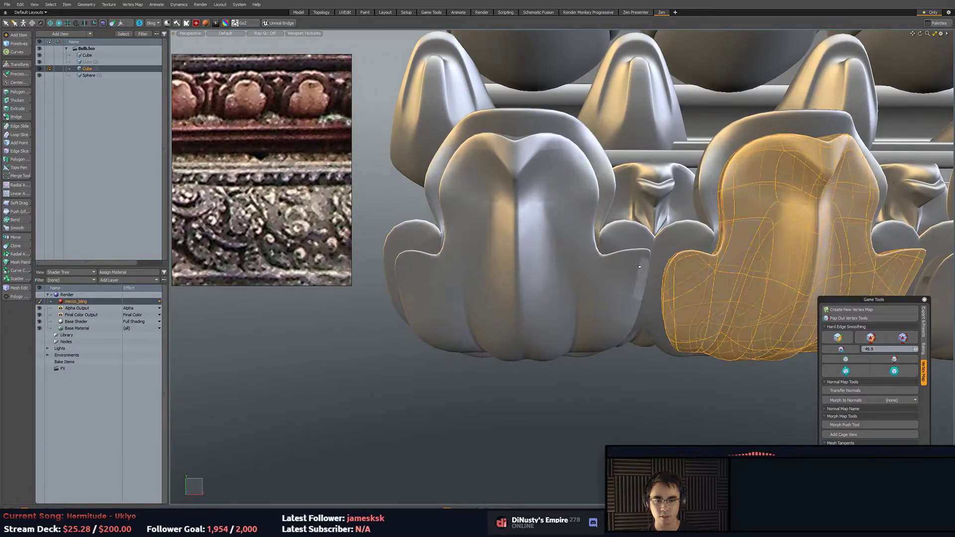
pyautogui.doubleClick(638, 267)
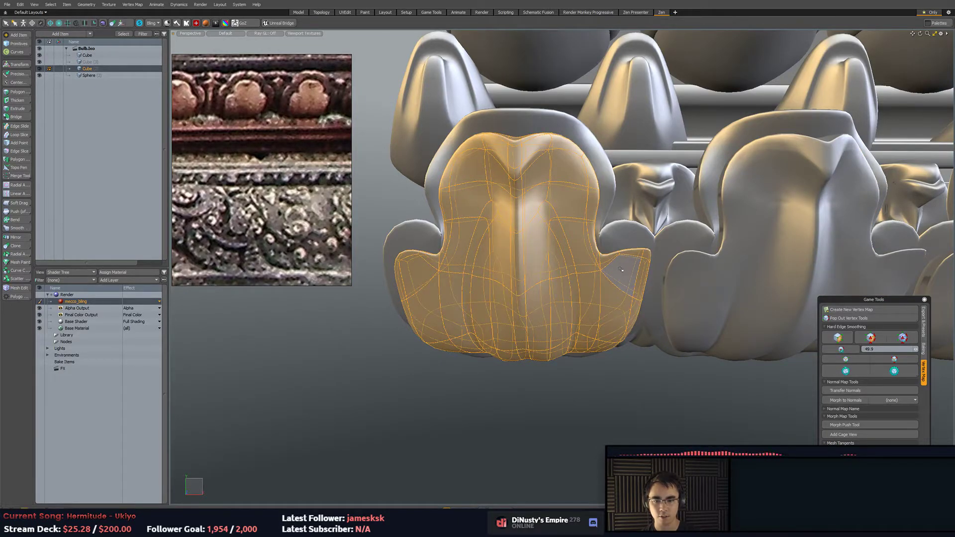
pyautogui.moveTo(621, 269); pyautogui.dragTo(677, 244, button='middle')
pyautogui.press('2')
pyautogui.press('w')
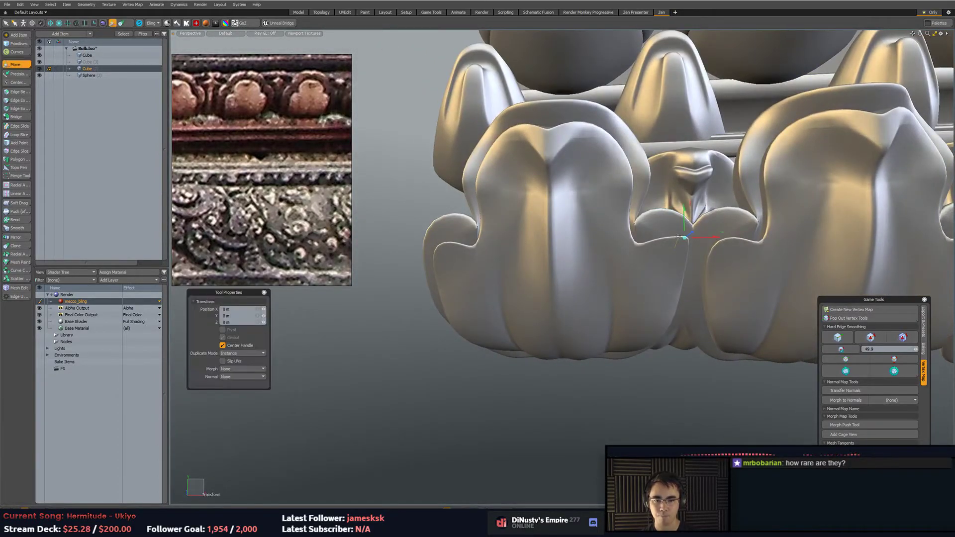
pyautogui.moveTo(711, 213); pyautogui.dragTo(689, 217)
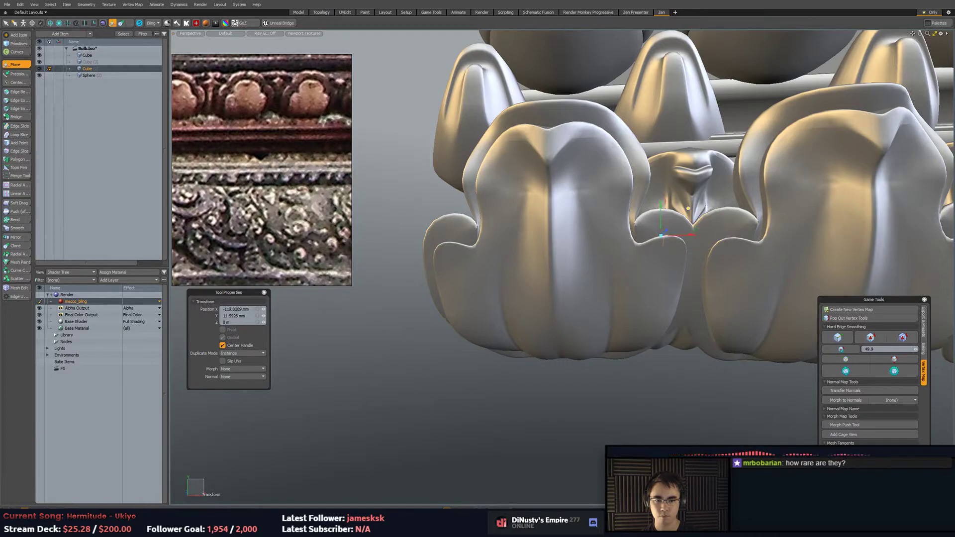
# Nudge the upper outer part of the first leaf's right lobe slightly outward.
pyautogui.press('3')
pyautogui.moveTo(688, 208); pyautogui.dragTo(681, 240, button='middle')
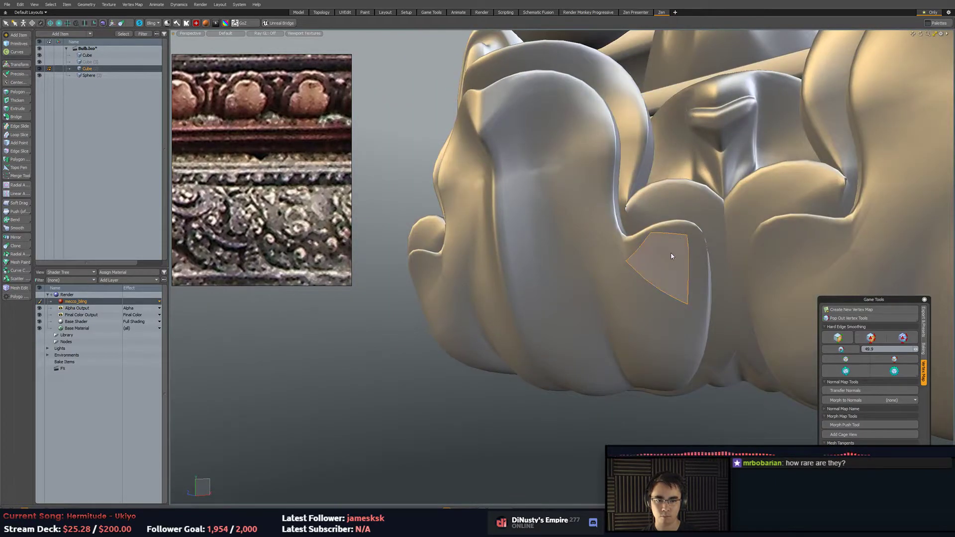
pyautogui.doubleClick(672, 256)
pyautogui.hotkey('ctrl', '3')
pyautogui.click(723, 262)
pyautogui.keyDown('alt'); pyautogui.moveTo(723, 262); pyautogui.dragTo(680, 323); pyautogui.keyUp('alt')
pyautogui.click(704, 398)
pyautogui.press('5')
pyautogui.press('e')
pyautogui.press('w')
pyautogui.moveTo(703, 269); pyautogui.dragTo(710, 270)
pyautogui.press('space')
pyautogui.press('Escape')
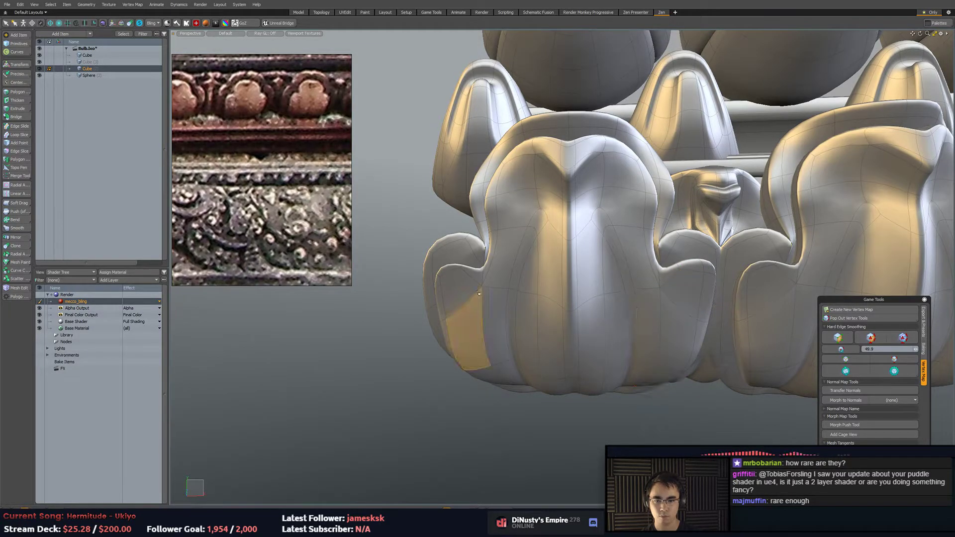
# Move the upper polygon of the first leaf's left lobe about 16 mm in X and -34 mm in Y.
pyautogui.click(459, 285)
pyautogui.press('w')
pyautogui.moveTo(485, 272); pyautogui.dragTo(488, 275)
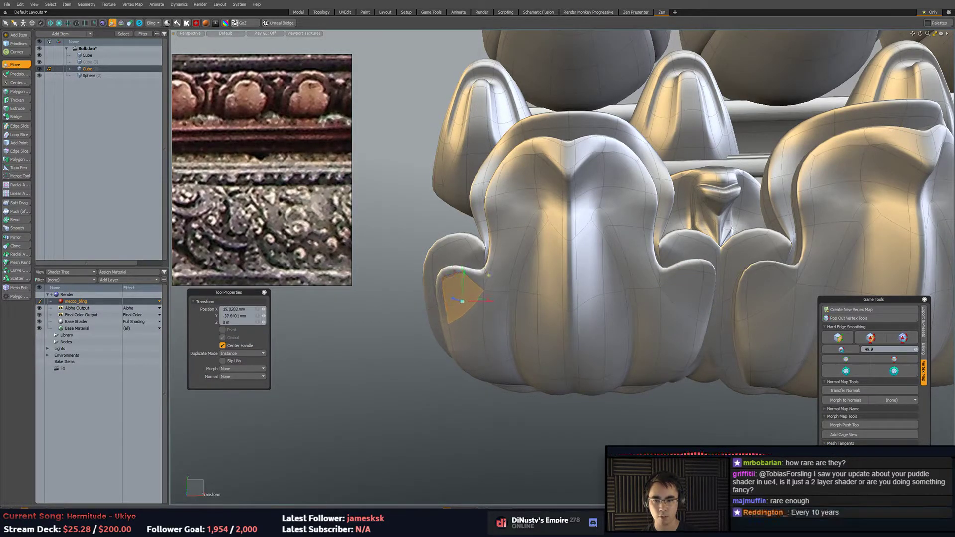
pyautogui.keyDown('ctrl'); pyautogui.keyDown('alt'); pyautogui.moveTo(492, 350); pyautogui.dragTo(447, 356); pyautogui.keyUp('alt'); pyautogui.keyUp('ctrl')
pyautogui.press('q')
pyautogui.press('5')
pyautogui.click(667, 420)
pyautogui.keyDown('alt'); pyautogui.moveTo(666, 420); pyautogui.dragTo(662, 348); pyautogui.keyUp('alt')
pyautogui.moveTo(662, 349)
pyautogui.keyDown('ctrl'); pyautogui.keyDown('alt'); pyautogui.mouseDown()
pyautogui.moveTo(564, 349)
pyautogui.moveTo(662, 334)
pyautogui.mouseUp(); pyautogui.keyUp('alt'); pyautogui.keyUp('ctrl')
# Move the vertex at the outer tip of the first leaf's right lobe about 6 mm in X and -36 mm in Y.
pyautogui.press('3')
pyautogui.click(662, 299)
pyautogui.press('e')
pyautogui.press('q')
pyautogui.press('1')
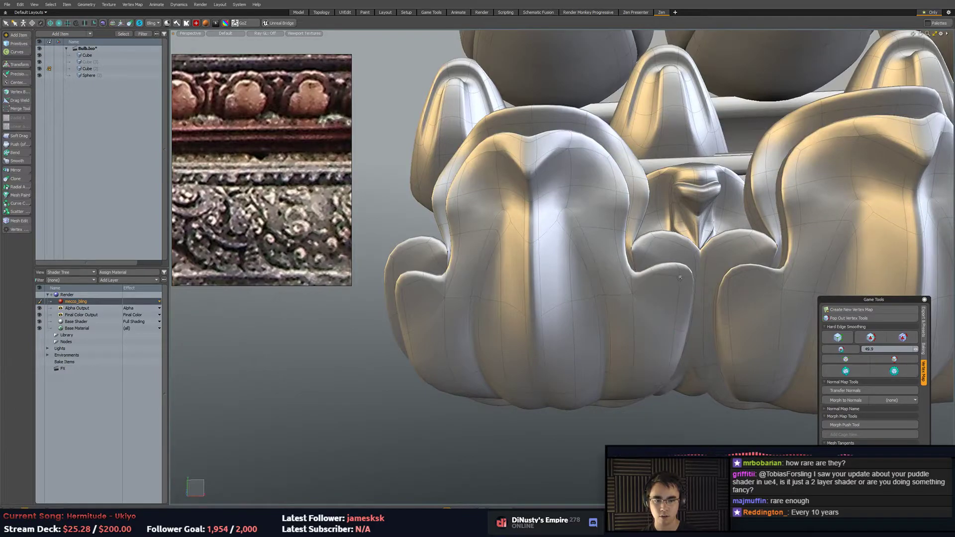
pyautogui.press('5')
pyautogui.press('w')
pyautogui.keyDown('alt'); pyautogui.moveTo(681, 278); pyautogui.dragTo(683, 273); pyautogui.keyUp('alt')
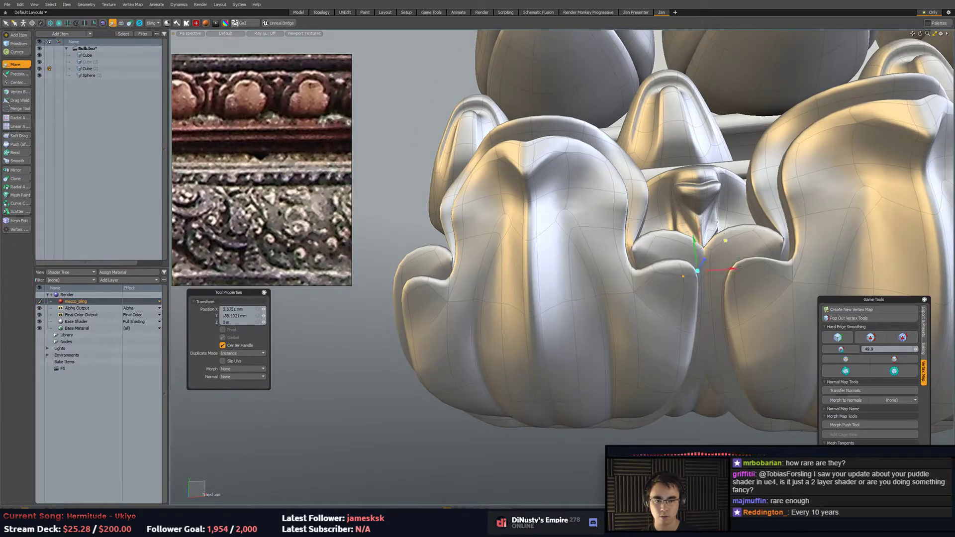
pyautogui.press('q')
# Select the edge along the top of the first leaf's right lobe and adjust it to round the lobe.
pyautogui.press('2')
pyautogui.click(670, 275)
pyautogui.keyDown('alt'); pyautogui.moveTo(677, 284); pyautogui.dragTo(683, 301); pyautogui.keyUp('alt')
pyautogui.press('e')
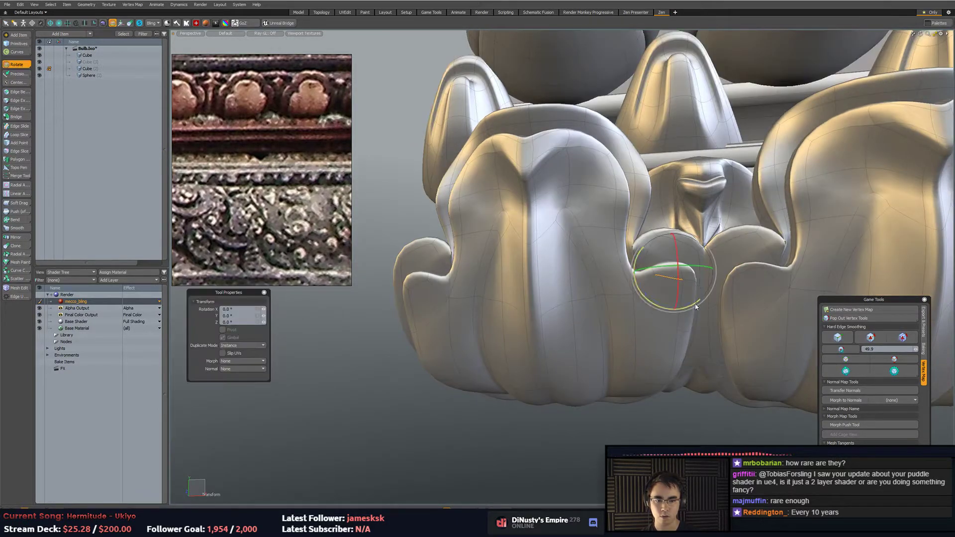
pyautogui.press('w')
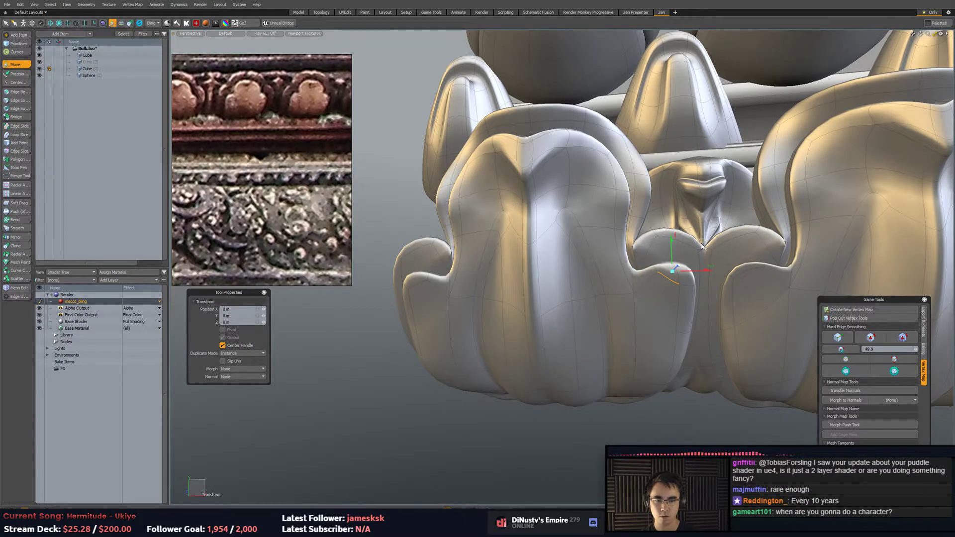
pyautogui.keyDown('alt'); pyautogui.moveTo(719, 242); pyautogui.dragTo(679, 267); pyautogui.keyUp('alt')
pyautogui.press('1')
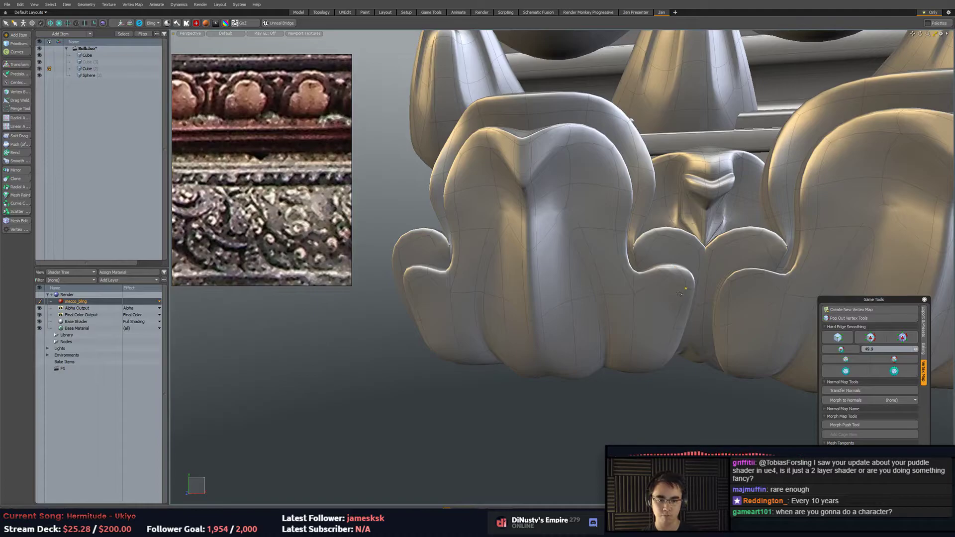
# Refine the vertex just below the right lobe's tip and compare the lobe with the neighboring ornaments.
pyautogui.press('w')
pyautogui.moveTo(680, 298)
pyautogui.keyDown('alt'); pyautogui.mouseDown()
pyautogui.moveTo(654, 280)
pyautogui.moveTo(665, 324)
pyautogui.moveTo(657, 291)
pyautogui.mouseUp(); pyautogui.keyUp('alt')
pyautogui.scroll(-3, 666, 319)
pyautogui.press('q')
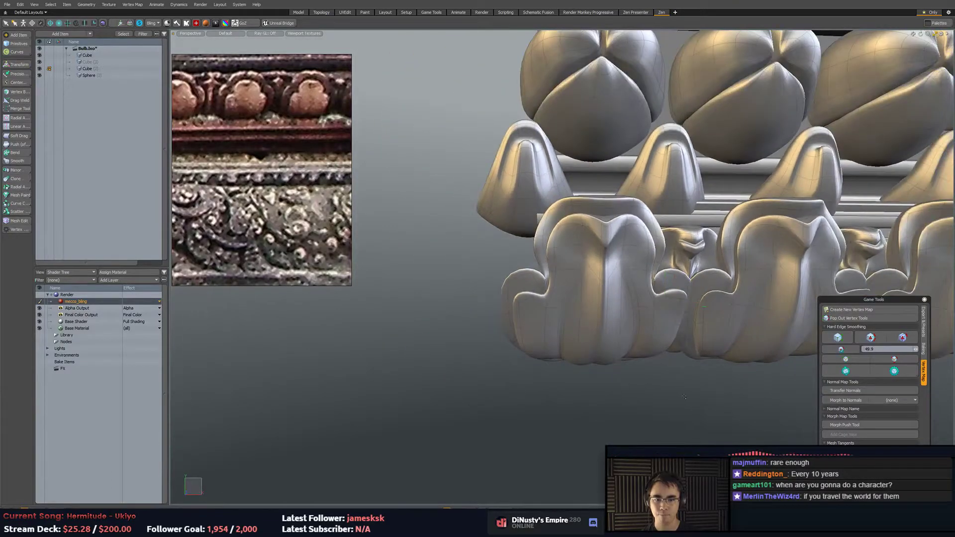
pyautogui.click(712, 378)
pyautogui.scroll(-3, 712, 378)
pyautogui.keyDown('alt'); pyautogui.moveTo(712, 379); pyautogui.dragTo(551, 280); pyautogui.keyUp('alt')
# Delete the cloned front leaves from the row, keeping the reshaped first leaf and the smaller leaves behind.
pyautogui.press('5')
pyautogui.click(683, 318)
pyautogui.press('3')
pyautogui.moveTo(551, 280); pyautogui.dragTo(651, 300)
pyautogui.scroll(-5, 632, 299)
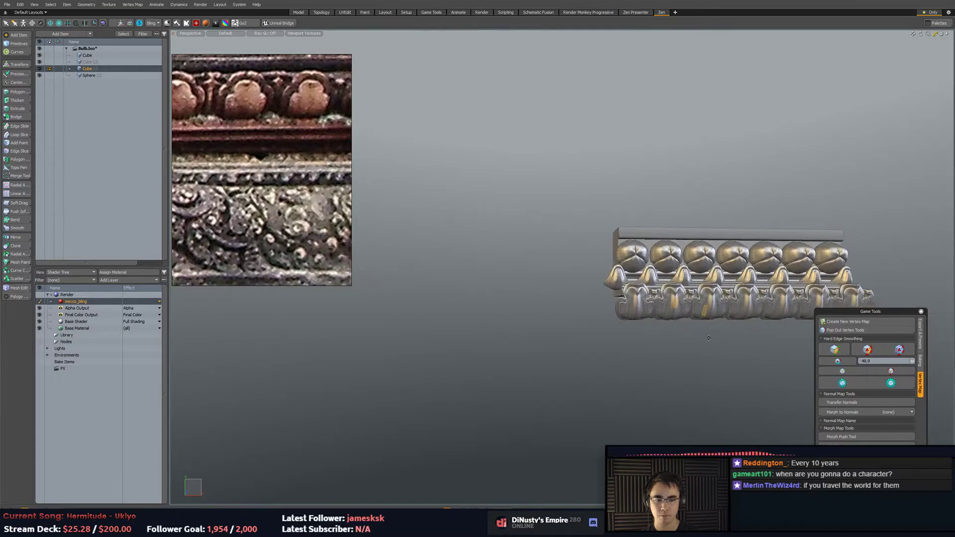
pyautogui.press(']')
pyautogui.press('Delete')
pyautogui.press(']')
pyautogui.press('Delete')
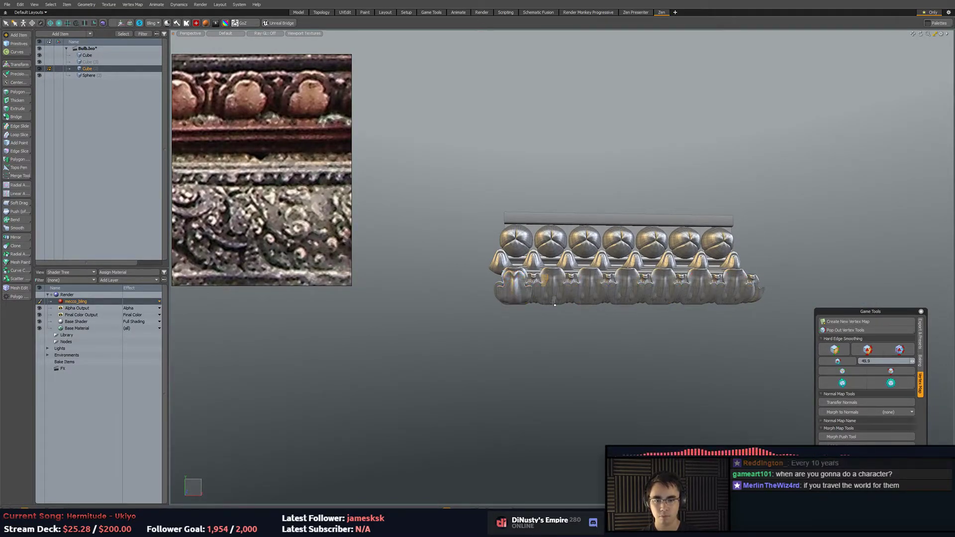
pyautogui.click(545, 280)
pyautogui.keyDown('shift'); pyautogui.click(587, 272); pyautogui.keyUp('shift')
pyautogui.keyDown('shift'); pyautogui.click(618, 278); pyautogui.keyUp('shift')
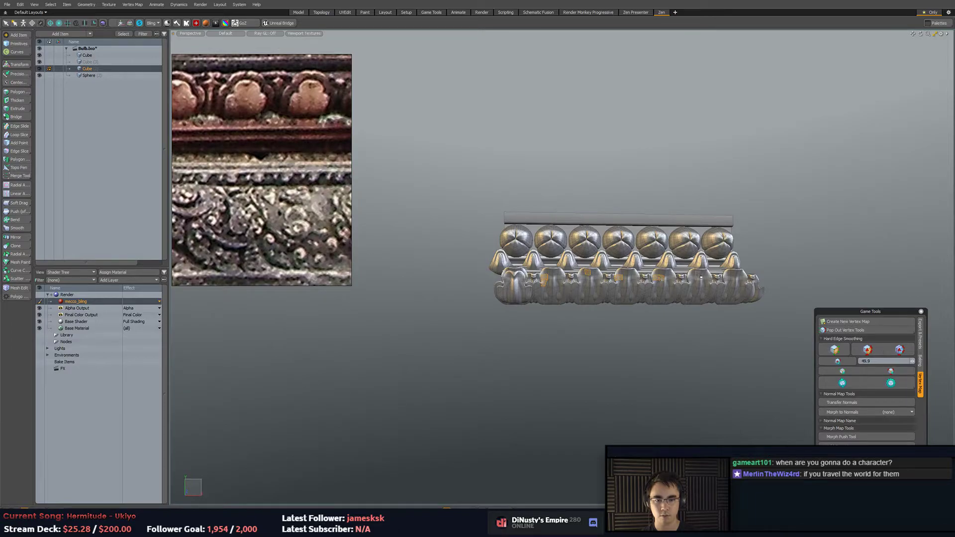
pyautogui.press(']')
pyautogui.press('Delete')
# Clone the whole reshaped first leaf along the row so that the copies fill the gaps between the smaller leaves.
pyautogui.scroll(3, 547, 311)
pyautogui.click(506, 282)
pyautogui.press(']')
pyautogui.keyDown('shift'); pyautogui.click(481, 263); pyautogui.keyUp('shift')
pyautogui.press(']')
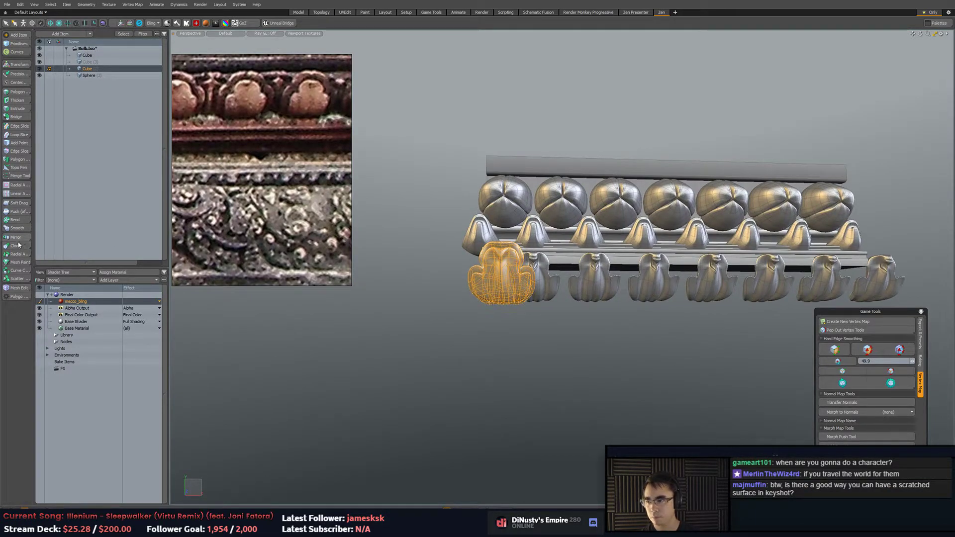
pyautogui.click(16, 245)
pyautogui.moveTo(504, 313); pyautogui.dragTo(565, 312)
pyautogui.press('q')
pyautogui.click(595, 371)
# Examine the rebuilt row of leaf ornaments beneath the bulbs from several angles and up close.
pyautogui.scroll(2, 596, 371)
pyautogui.keyDown('alt'); pyautogui.moveTo(595, 371); pyautogui.dragTo(570, 368); pyautogui.keyUp('alt')
pyautogui.hotkey('ctrl', 'z')
pyautogui.scroll(-3, 632, 366)
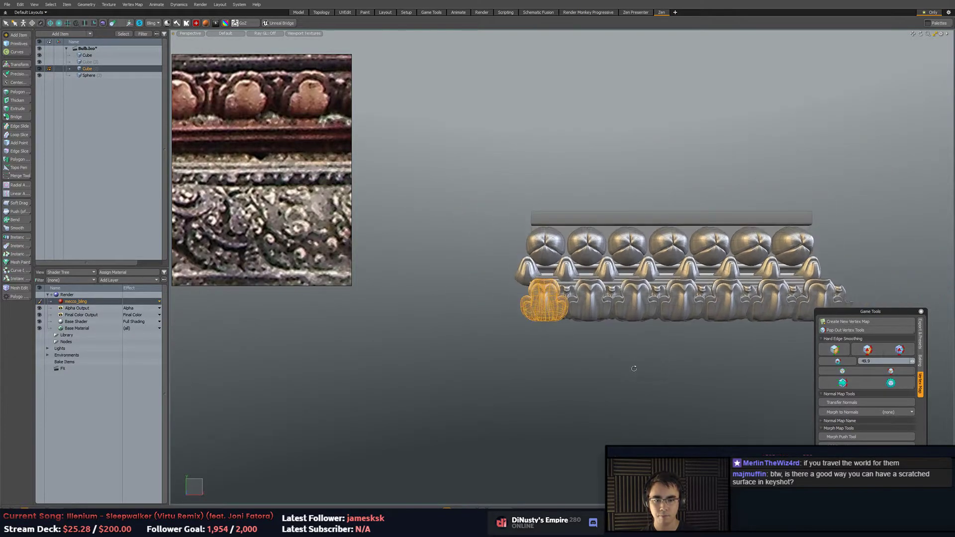
pyautogui.keyDown('alt'); pyautogui.moveTo(634, 367); pyautogui.dragTo(590, 361); pyautogui.keyUp('alt')
pyautogui.click(589, 360)
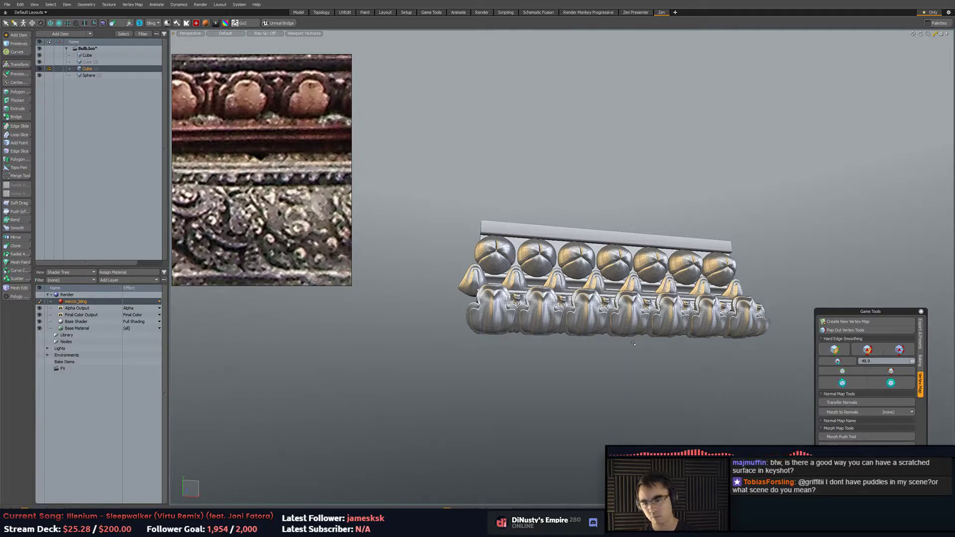
pyautogui.press('3')
pyautogui.click(601, 338)
pyautogui.doubleClick(596, 322)
pyautogui.moveTo(602, 326)
pyautogui.keyDown('alt'); pyautogui.keyDown('shift'); pyautogui.mouseDown()
pyautogui.moveTo(585, 321)
pyautogui.moveTo(579, 343)
pyautogui.moveTo(600, 344)
pyautogui.mouseUp(); pyautogui.keyUp('shift'); pyautogui.keyUp('alt')
pyautogui.keyDown('alt'); pyautogui.moveTo(599, 344); pyautogui.dragTo(574, 351); pyautogui.keyUp('alt')
pyautogui.click(602, 341)
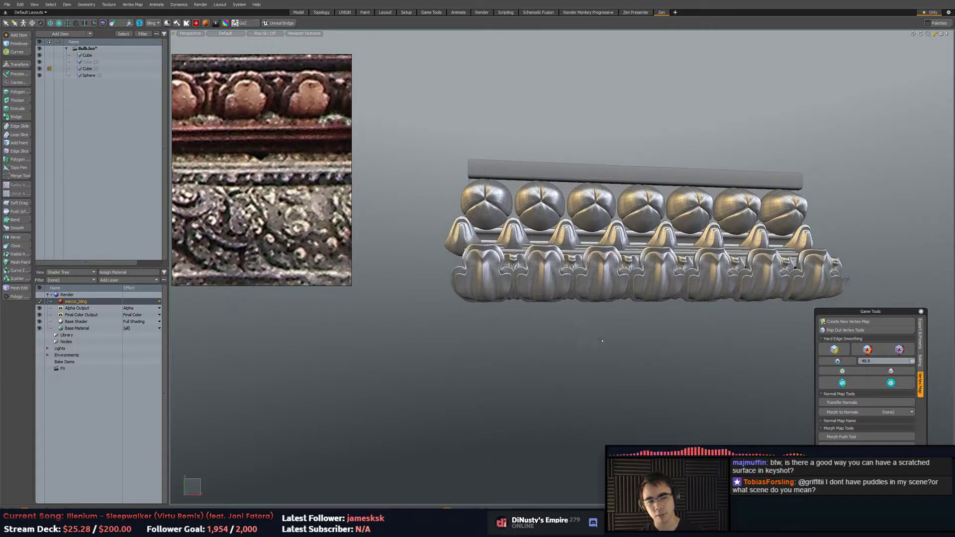
pyautogui.scroll(3, 460, 283)
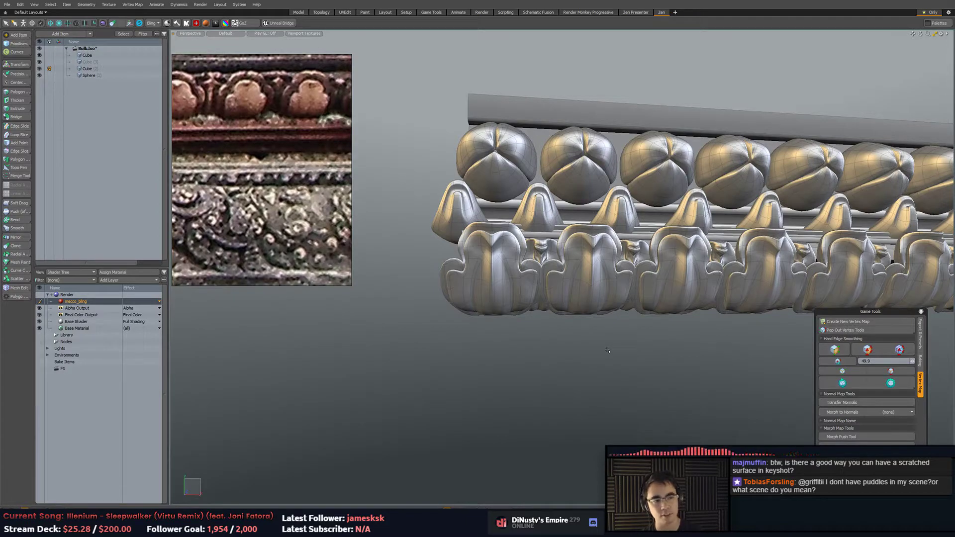
# Duplicate the plain molding and move the copy down about 3.01 m, below the rows of bulbs and leaves.
pyautogui.keyDown('alt'); pyautogui.moveTo(686, 283); pyautogui.dragTo(588, 374); pyautogui.keyUp('alt')
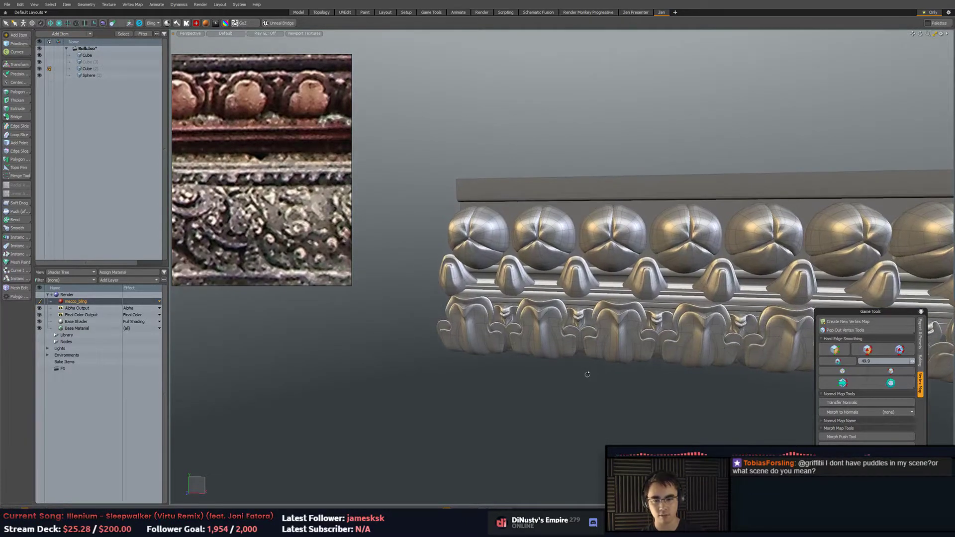
pyautogui.scroll(-3, 588, 375)
pyautogui.click(510, 281)
pyautogui.scroll(4, 521, 289)
pyautogui.scroll(-6, 521, 289)
pyautogui.keyDown('alt'); pyautogui.moveTo(631, 385); pyautogui.dragTo(724, 332); pyautogui.keyUp('alt')
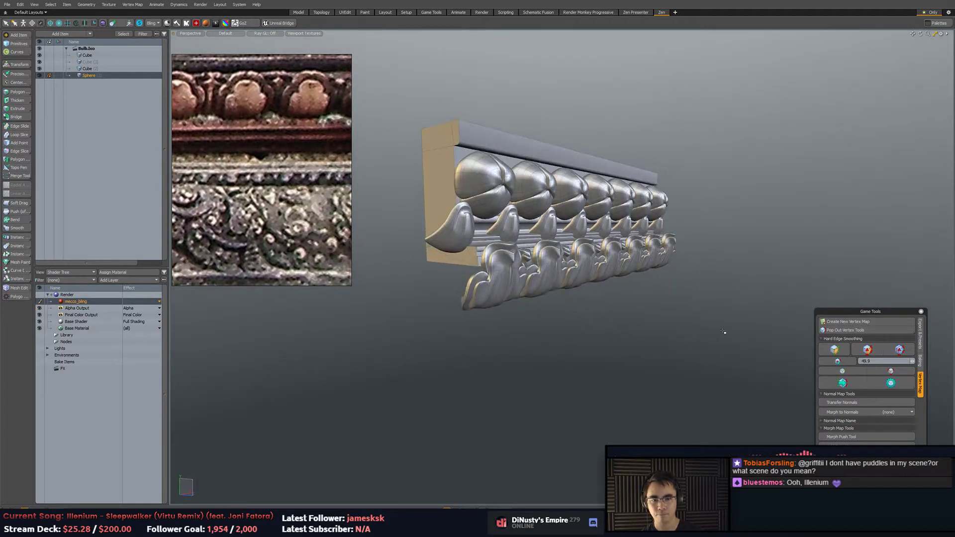
pyautogui.press('KP_2')
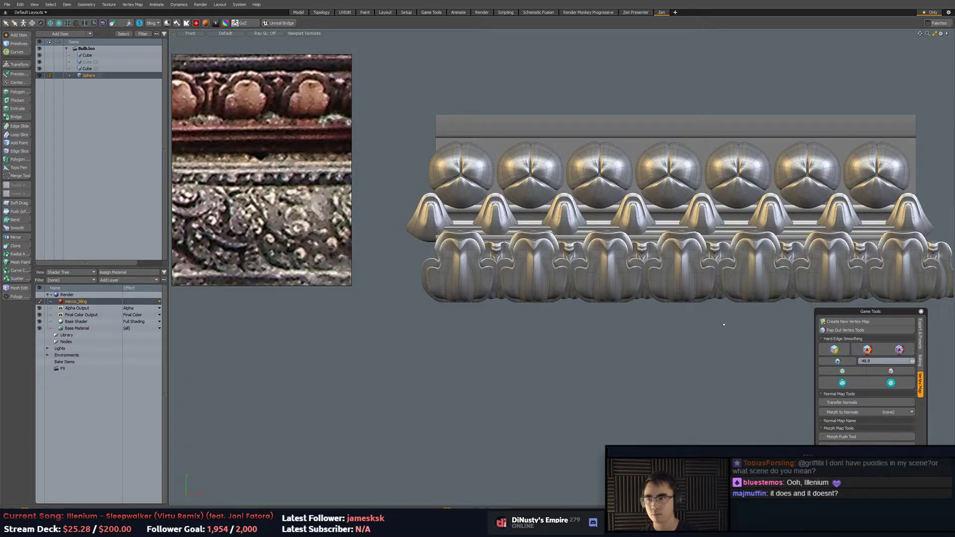
pyautogui.click(468, 215)
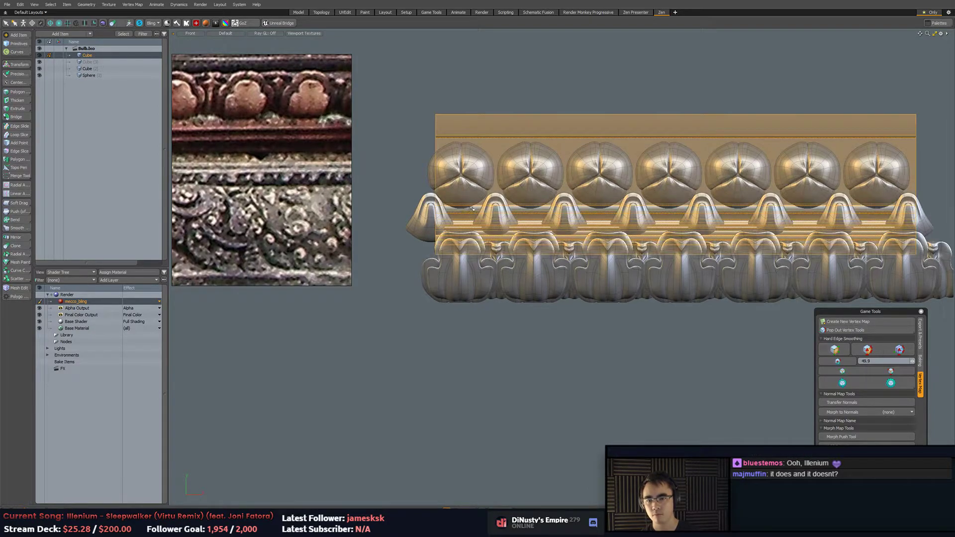
pyautogui.press('w')
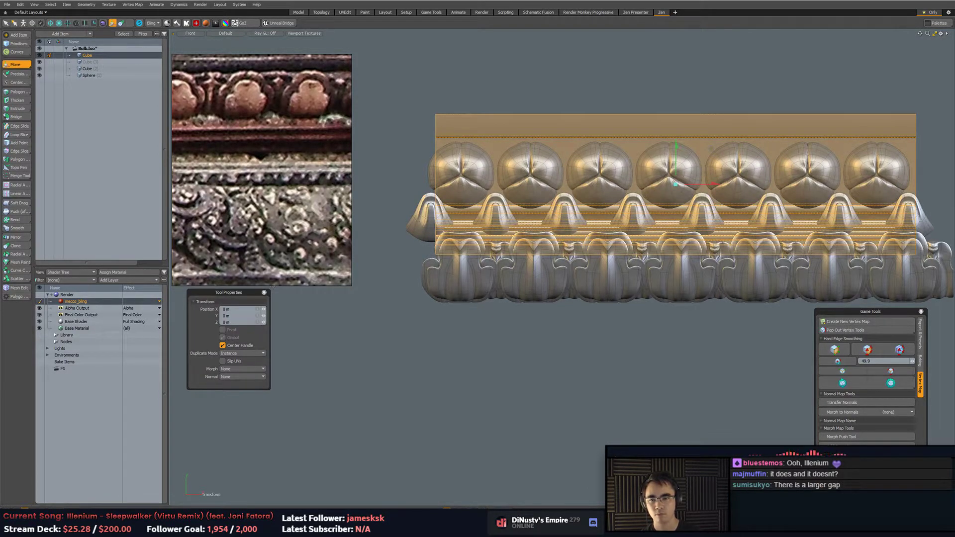
pyautogui.click(408, 156)
pyautogui.moveTo(408, 132); pyautogui.dragTo(408, 329)
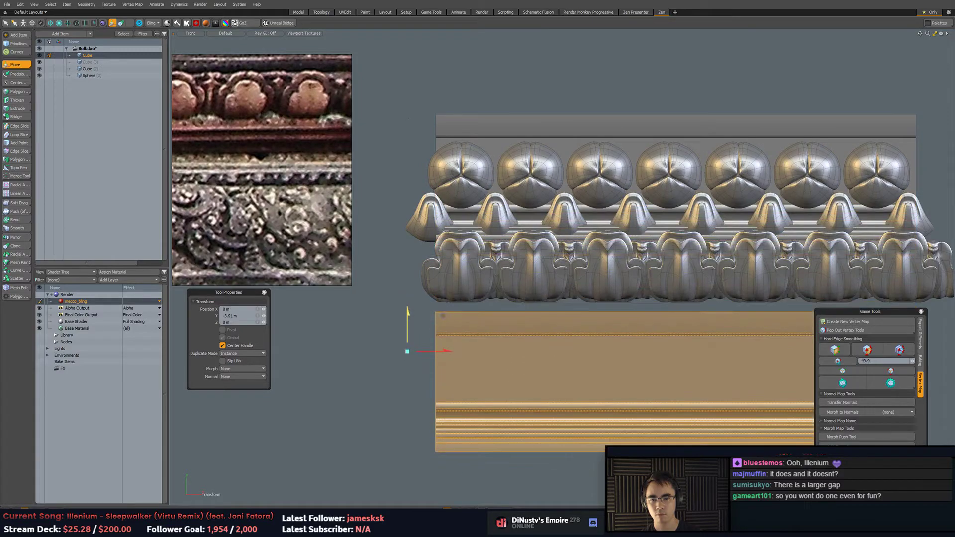
pyautogui.press('space')
# Close the gap in the left end cap of the copied molding with a new polygon.
pyautogui.press('KP_Decimal')
pyautogui.hotkey('shift', 'a')
pyautogui.keyDown('alt'); pyautogui.moveTo(502, 338); pyautogui.dragTo(680, 386); pyautogui.keyUp('alt')
pyautogui.click(645, 339)
pyautogui.keyDown('alt'); pyautogui.moveTo(645, 339); pyautogui.dragTo(607, 354); pyautogui.keyUp('alt')
pyautogui.click(586, 333)
pyautogui.scroll(3, 588, 331)
pyautogui.press('p')
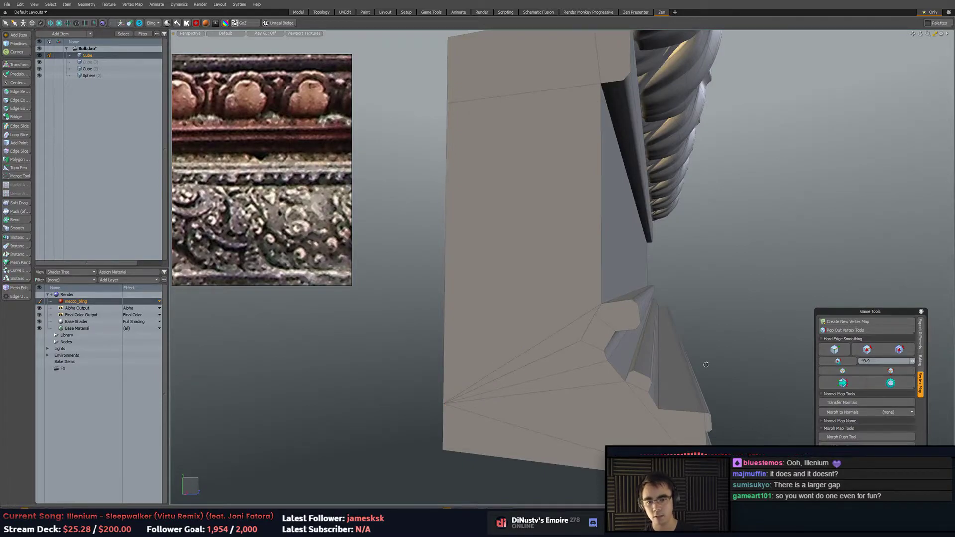
# Replace the faulty polygon on the copied molding's right end cap with a new one and apply hard edge smoothing.
pyautogui.keyDown('alt'); pyautogui.moveTo(761, 334); pyautogui.dragTo(628, 355); pyautogui.keyUp('alt')
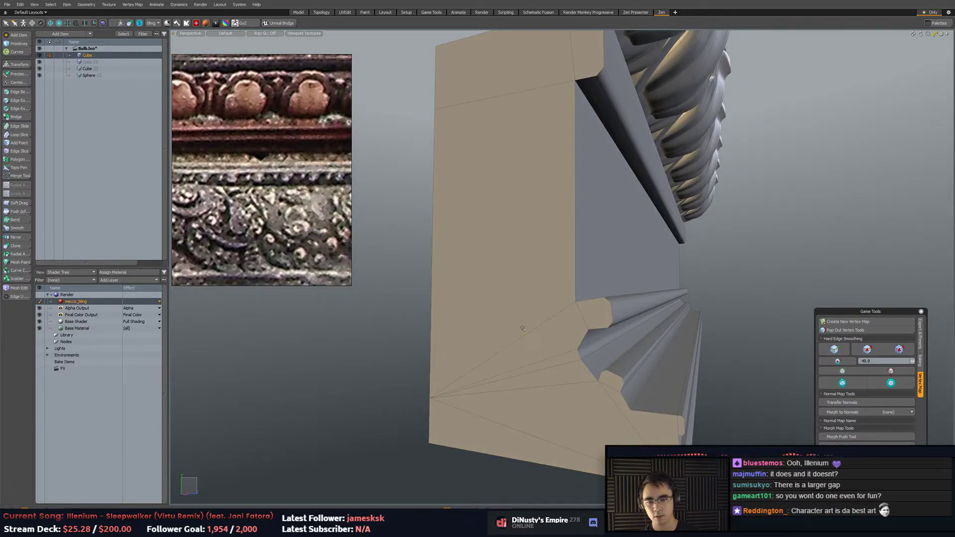
pyautogui.keyDown('alt'); pyautogui.moveTo(738, 297); pyautogui.dragTo(532, 274); pyautogui.keyUp('alt')
pyautogui.press('3')
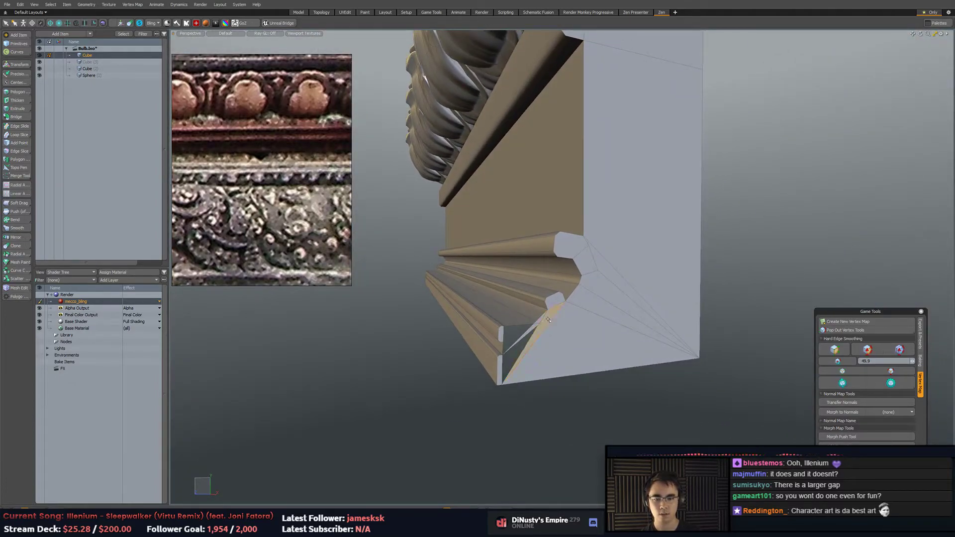
pyautogui.click(553, 349)
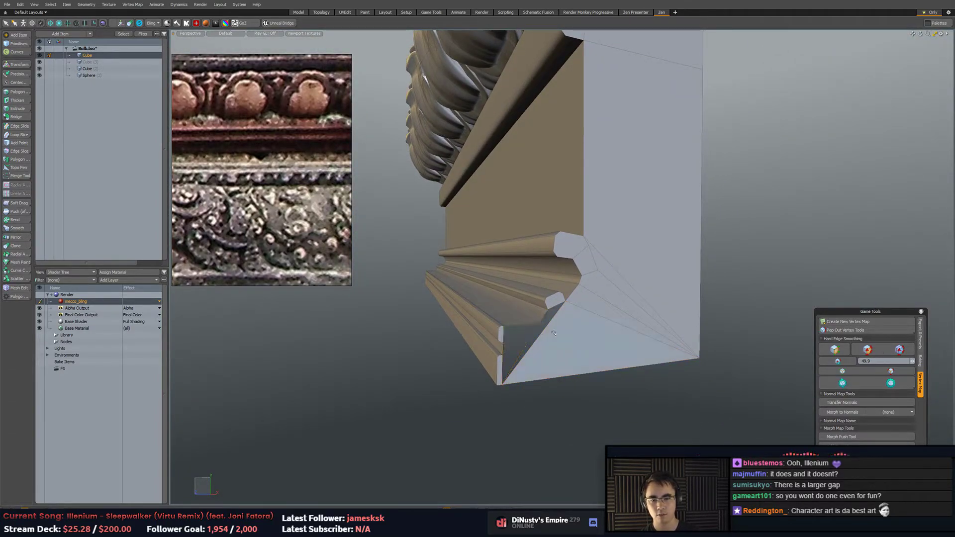
pyautogui.press('p')
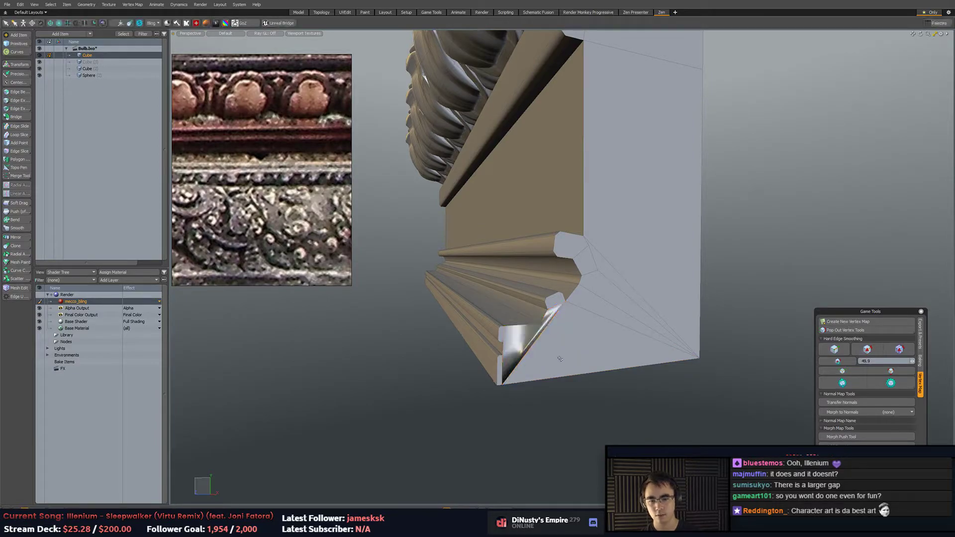
pyautogui.press('3')
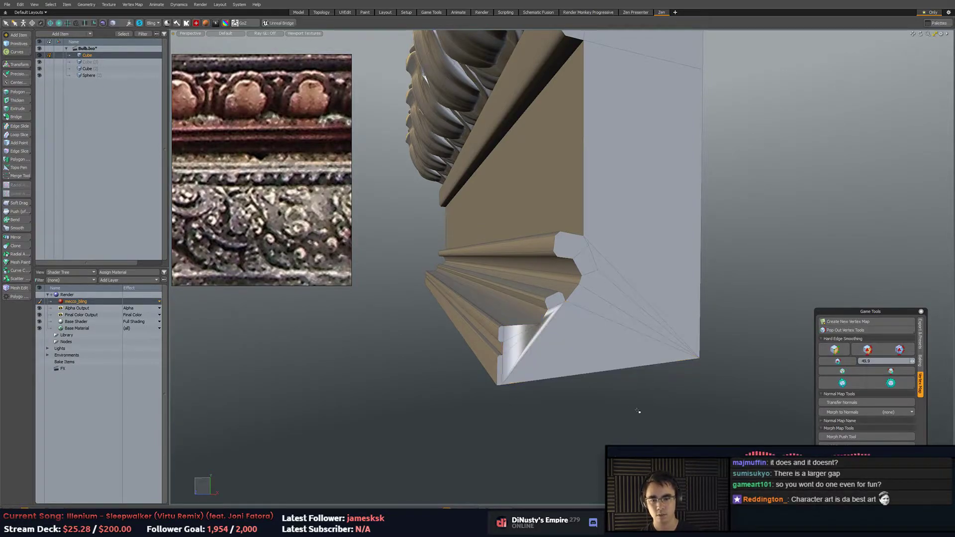
pyautogui.click(839, 362)
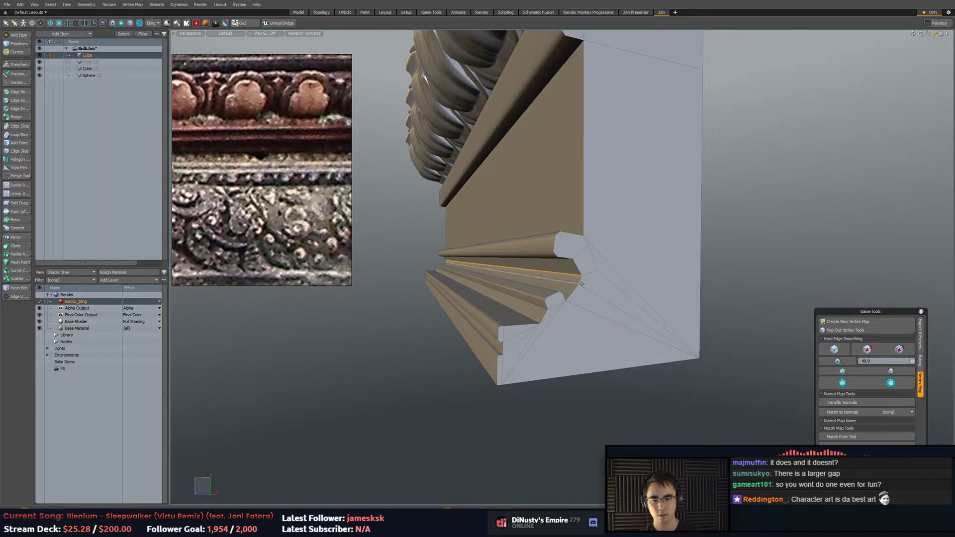
pyautogui.click(843, 356)
# Patch the triangular gap in the left end cap of the original upper molding.
pyautogui.press('5')
pyautogui.keyDown('alt'); pyautogui.moveTo(628, 389); pyautogui.dragTo(602, 381); pyautogui.keyUp('alt')
pyautogui.scroll(4, 498, 383)
pyautogui.press('2')
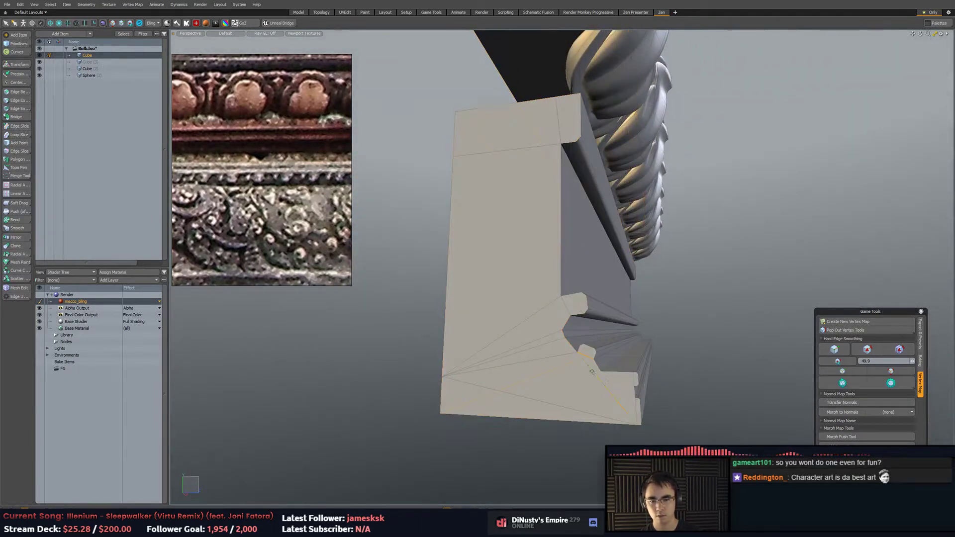
pyautogui.keyDown('alt'); pyautogui.moveTo(726, 391); pyautogui.dragTo(634, 414); pyautogui.keyUp('alt')
pyautogui.press('3')
pyautogui.press('2')
pyautogui.moveTo(528, 156); pyautogui.dragTo(572, 209)
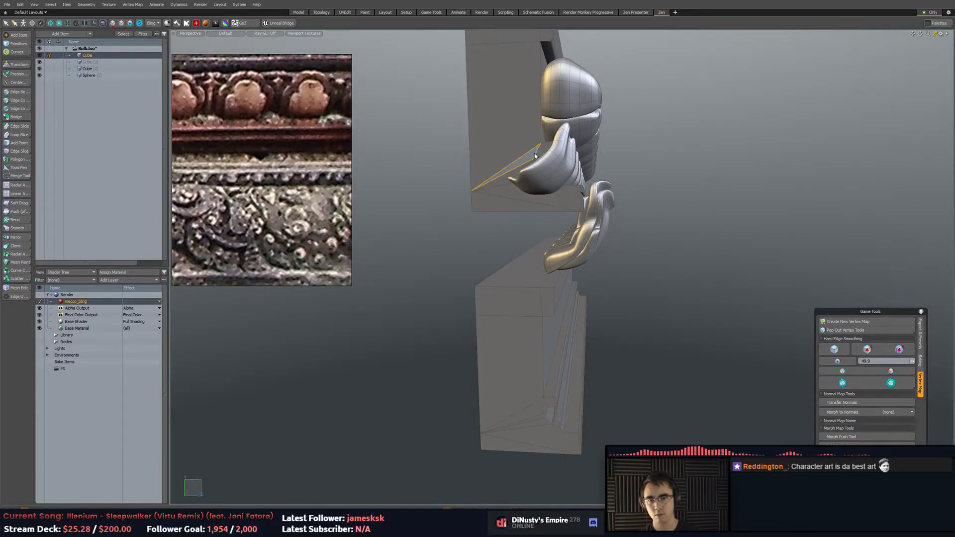
# Delete the faulty polygons on the upper molding's right end cap and patch the opening.
pyautogui.keyDown('alt'); pyautogui.moveTo(721, 235); pyautogui.dragTo(582, 222); pyautogui.keyUp('alt')
pyautogui.keyDown('alt'); pyautogui.keyDown('shift'); pyautogui.moveTo(776, 224); pyautogui.dragTo(617, 240); pyautogui.keyUp('shift'); pyautogui.keyUp('alt')
pyautogui.press('3')
pyautogui.click(537, 242)
pyautogui.keyDown('shift'); pyautogui.click(520, 223); pyautogui.keyUp('shift')
pyautogui.click(522, 229)
pyautogui.press('Delete')
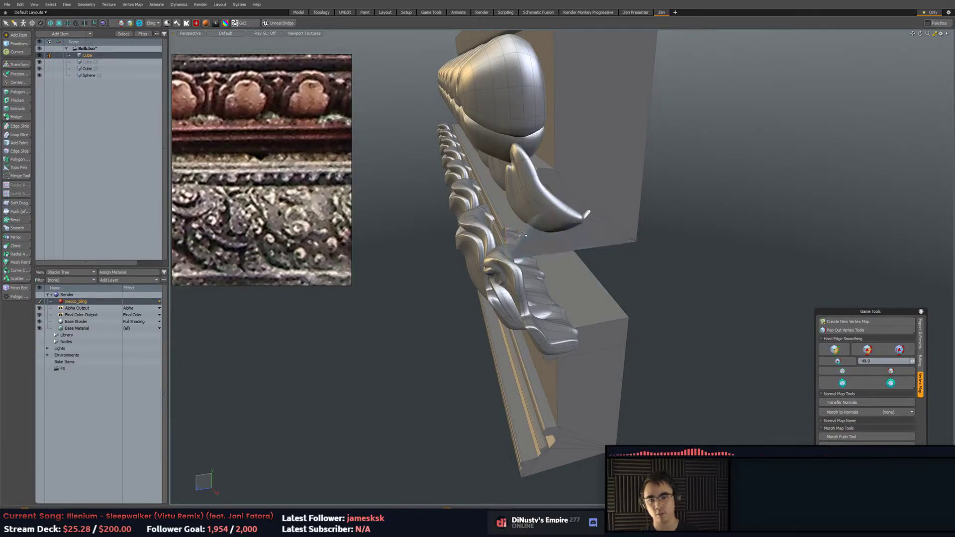
pyautogui.press('2')
pyautogui.click(524, 227)
pyautogui.press('3')
# Examine the ornamented cornice and the plain molding below it from the front, from above and at an angle.
pyautogui.keyDown('alt'); pyautogui.moveTo(707, 238); pyautogui.dragTo(781, 298); pyautogui.keyUp('alt')
pyautogui.scroll(-5, 753, 314)
pyautogui.press('KP_3')
pyautogui.press('KP_1')
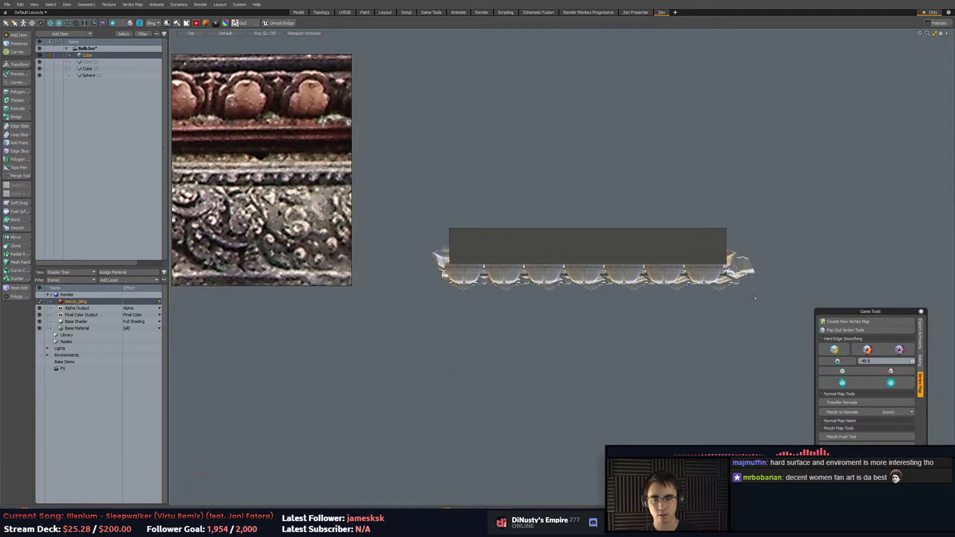
pyautogui.press('KP_5')
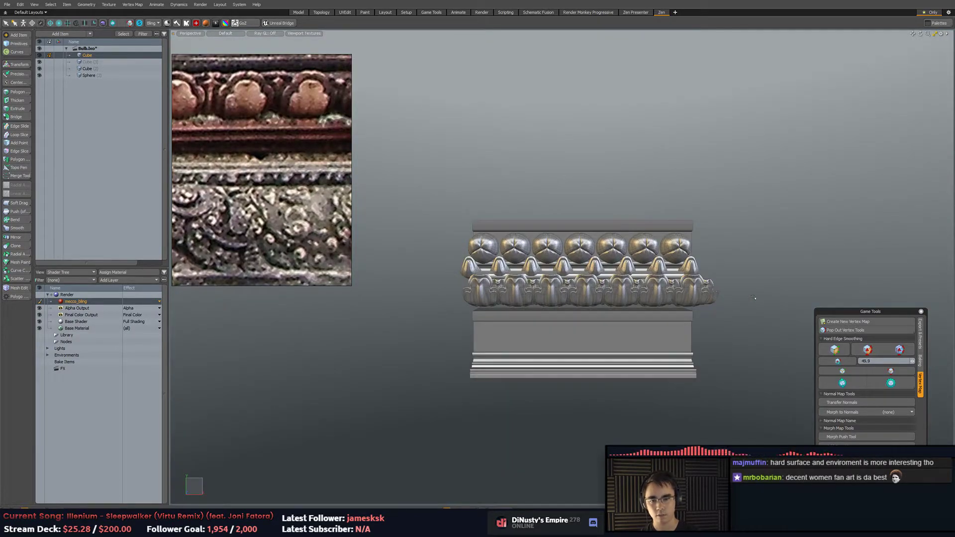
pyautogui.keyDown('alt'); pyautogui.moveTo(645, 203); pyautogui.dragTo(696, 214); pyautogui.keyUp('alt')
pyautogui.keyDown('alt'); pyautogui.moveTo(697, 214); pyautogui.dragTo(663, 121); pyautogui.keyUp('alt')
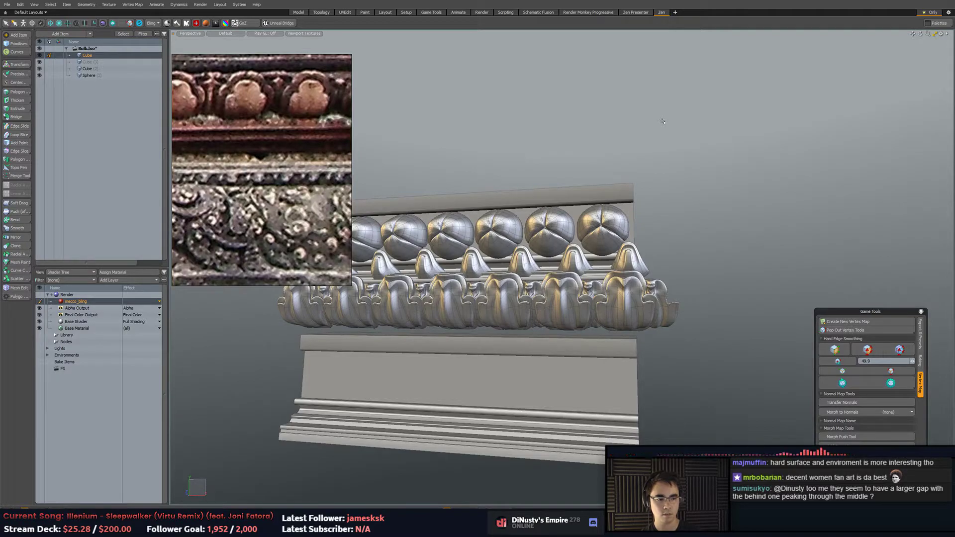
pyautogui.keyDown('alt'); pyautogui.moveTo(622, 239); pyautogui.dragTo(702, 246); pyautogui.keyUp('alt')
pyautogui.press('5')
pyautogui.click(647, 268)
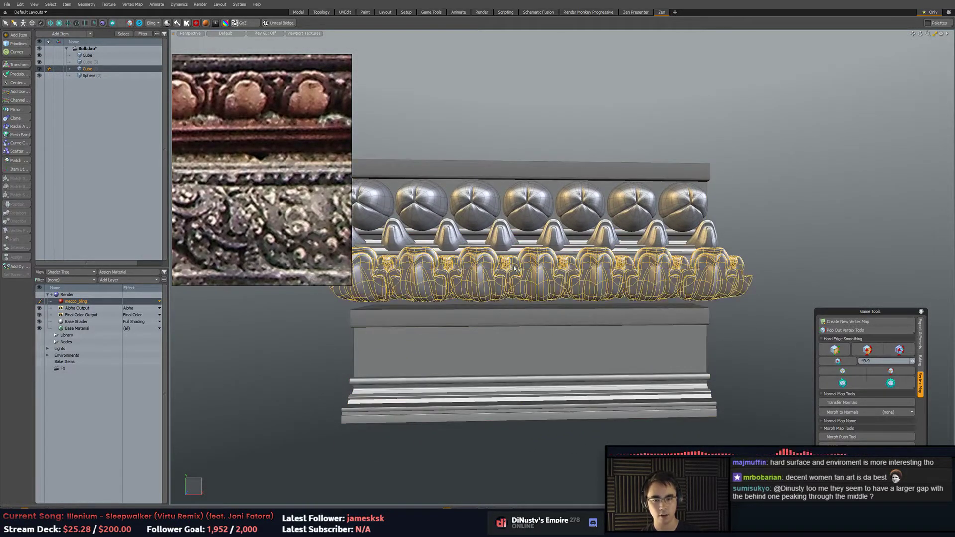
pyautogui.keyDown('alt'); pyautogui.moveTo(653, 192); pyautogui.dragTo(651, 228); pyautogui.keyUp('alt')
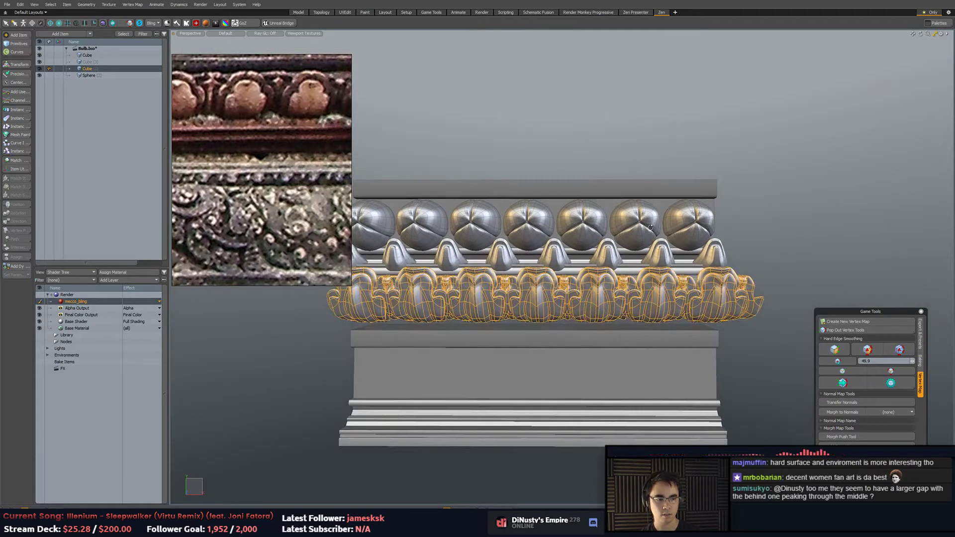
pyautogui.keyDown('alt'); pyautogui.keyDown('shift'); pyautogui.moveTo(642, 269); pyautogui.dragTo(653, 237); pyautogui.keyUp('shift'); pyautogui.keyUp('alt')
pyautogui.keyDown('alt'); pyautogui.keyDown('shift'); pyautogui.moveTo(652, 239); pyautogui.dragTo(732, 239); pyautogui.keyUp('shift'); pyautogui.keyUp('alt')
# Compare the bulbs and leaf rows with the carved bands in a wider view of the reference photo.
pyautogui.scroll(-4, 307, 200)
pyautogui.scroll(-2, 307, 200)
pyautogui.moveTo(271, 172); pyautogui.dragTo(267, 205, button='middle')
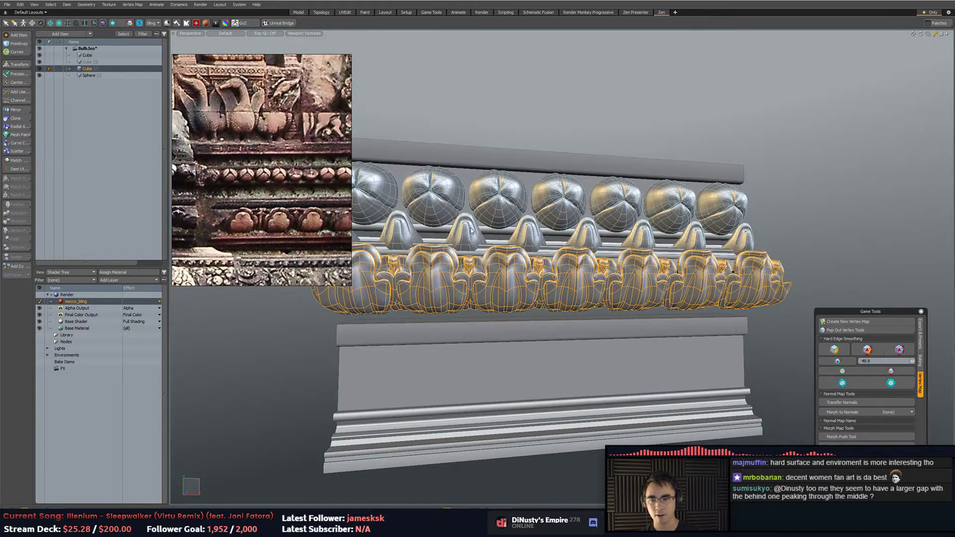
pyautogui.click(470, 235)
pyautogui.press('3')
pyautogui.doubleClick(466, 235)
pyautogui.keyDown('shift'); pyautogui.doubleClick(400, 233); pyautogui.keyUp('shift')
pyautogui.click(504, 87)
pyautogui.keyDown('alt'); pyautogui.moveTo(642, 212); pyautogui.dragTo(557, 219); pyautogui.keyUp('alt')
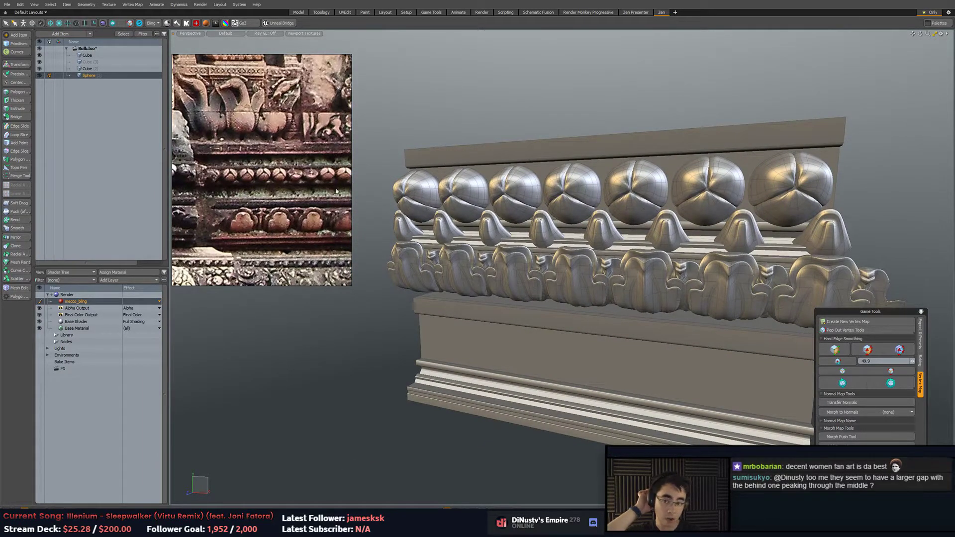
pyautogui.moveTo(284, 225); pyautogui.dragTo(274, 207, button='middle')
pyautogui.scroll(-2, 274, 206)
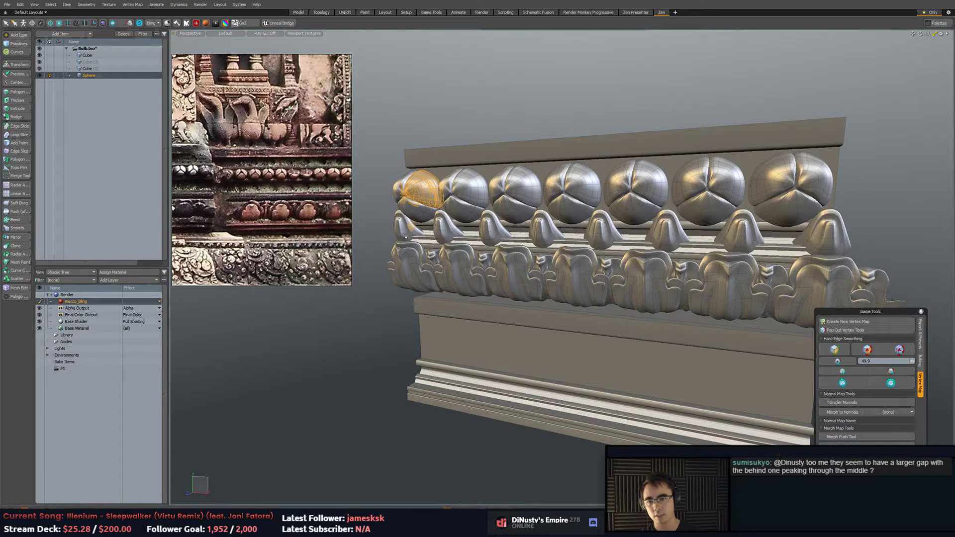
# Try to move the first bulb together with the ornaments beneath it sideways, away from the row.
pyautogui.press('5')
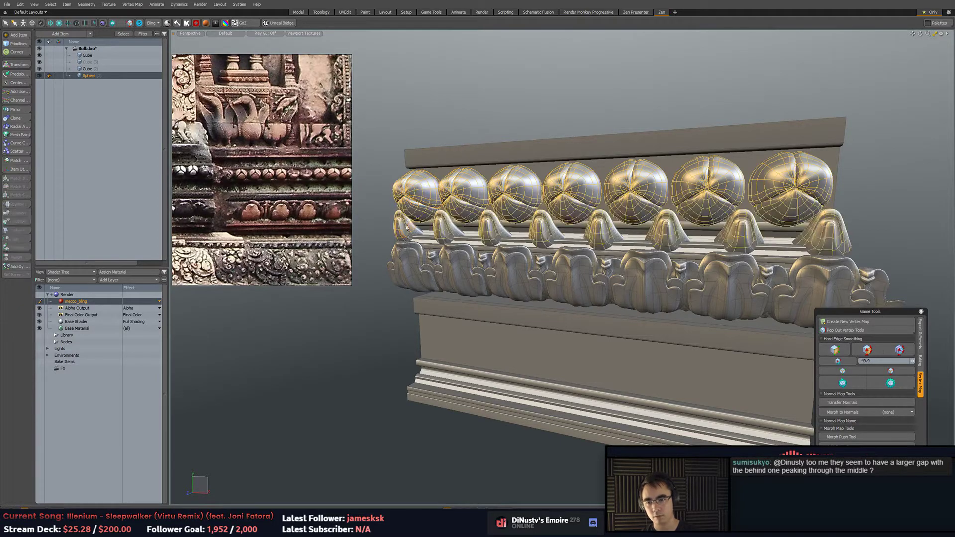
pyautogui.keyDown('shift'); pyautogui.click(410, 260); pyautogui.keyUp('shift')
pyautogui.press('3')
pyautogui.click(418, 266)
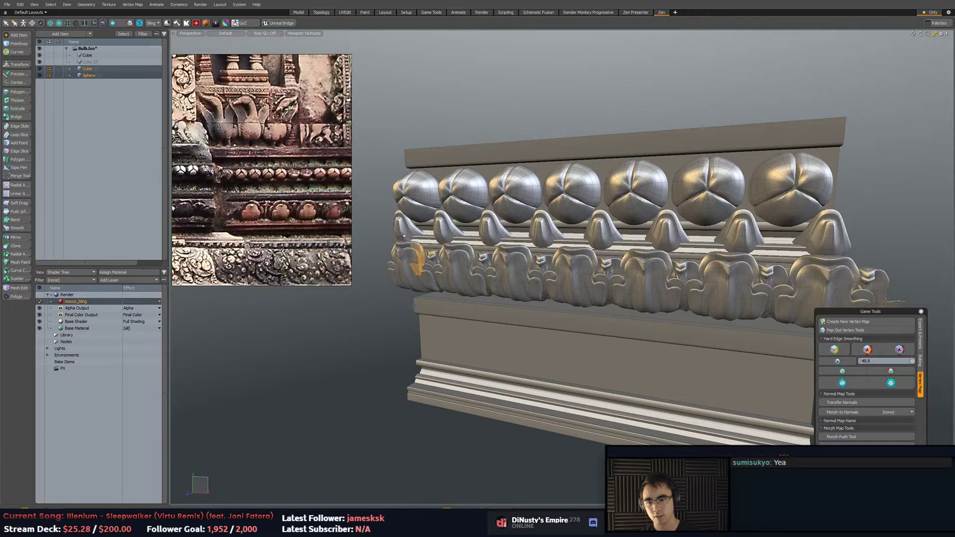
pyautogui.press(']')
pyautogui.keyDown('alt'); pyautogui.moveTo(422, 109); pyautogui.dragTo(552, 220); pyautogui.keyUp('alt')
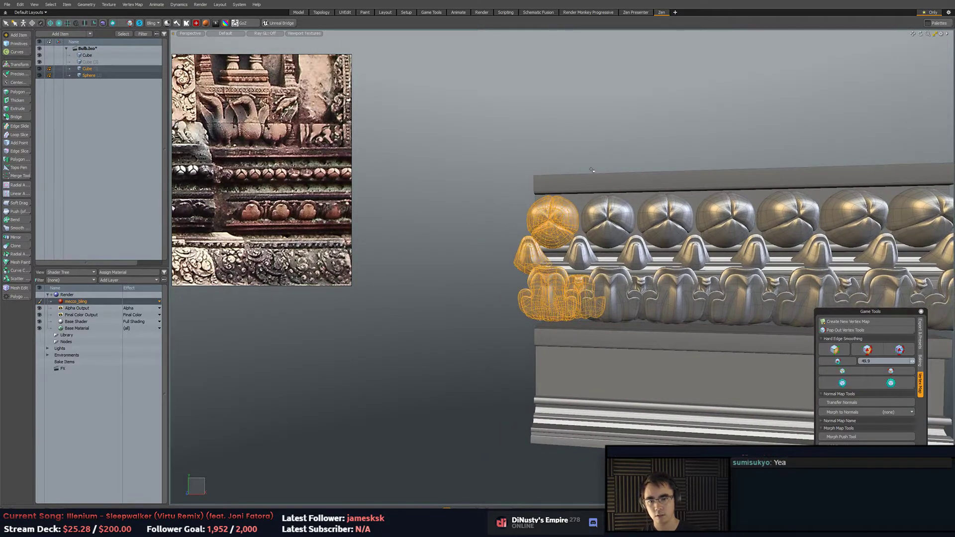
pyautogui.press('w')
pyautogui.moveTo(583, 260); pyautogui.dragTo(351, 260)
pyautogui.press('q')
# Save the scene and compare the gaps between the large leaves with a close view of the reference carving.
pyautogui.keyDown('alt'); pyautogui.keyDown('shift'); pyautogui.moveTo(444, 181); pyautogui.dragTo(387, 295); pyautogui.keyUp('shift'); pyautogui.keyUp('alt')
pyautogui.keyDown('alt'); pyautogui.moveTo(572, 249); pyautogui.dragTo(606, 253); pyautogui.keyUp('alt')
pyautogui.hotkey('ctrl', 's')
pyautogui.moveTo(473, 299)
pyautogui.keyDown('ctrl'); pyautogui.keyDown('alt'); pyautogui.mouseDown()
pyautogui.moveTo(559, 303)
pyautogui.moveTo(497, 281)
pyautogui.mouseUp(); pyautogui.keyUp('alt'); pyautogui.keyUp('ctrl')
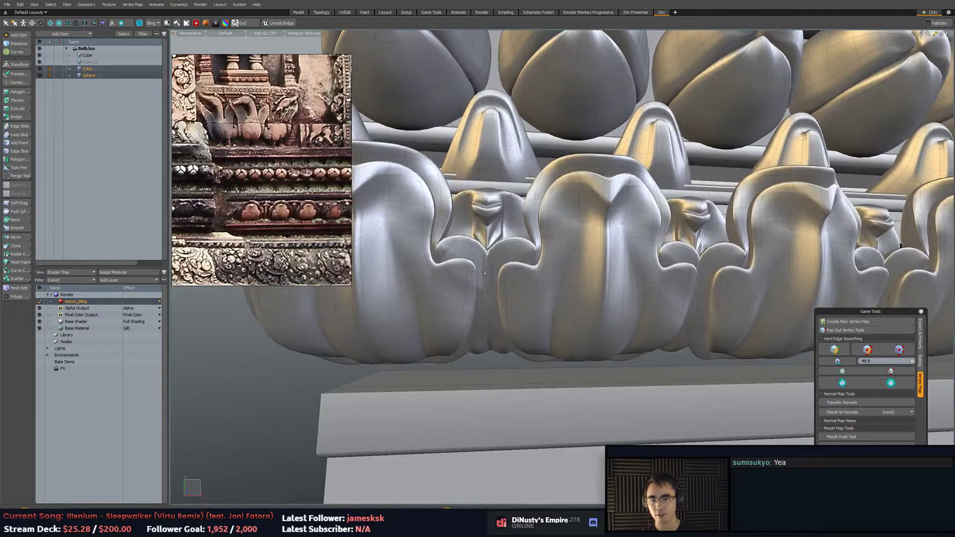
pyautogui.scroll(5, 268, 216)
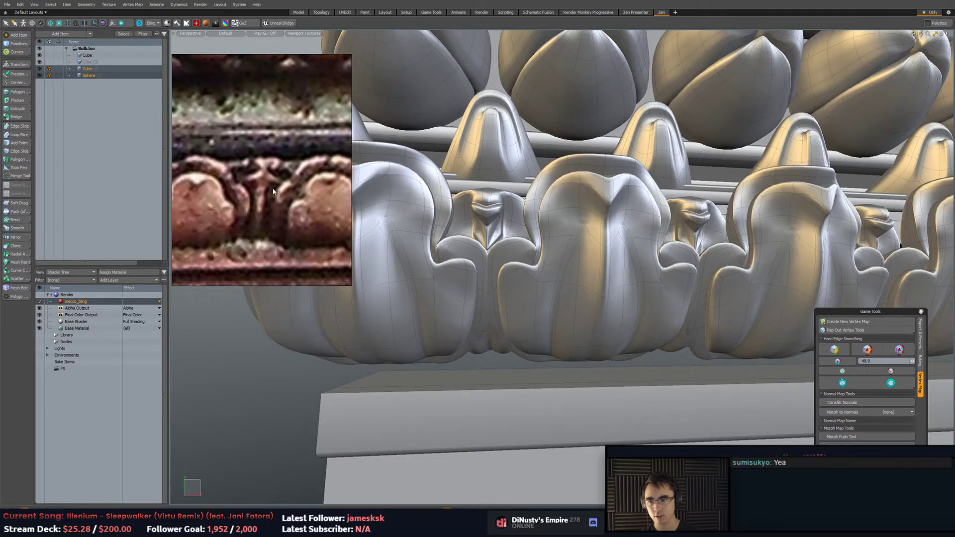
# Delete all cloned leaves along the lower row, keeping only the first front leaf and its smaller rear leaf.
pyautogui.moveTo(430, 252)
pyautogui.keyDown('alt'); pyautogui.mouseDown()
pyautogui.moveTo(558, 244)
pyautogui.moveTo(506, 214)
pyautogui.mouseUp(); pyautogui.keyUp('alt')
pyautogui.press('3')
pyautogui.moveTo(506, 219); pyautogui.dragTo(589, 209)
pyautogui.press('Escape')
pyautogui.moveTo(504, 221)
pyautogui.mouseDown()
pyautogui.moveTo(551, 237)
pyautogui.moveTo(813, 209)
pyautogui.moveTo(667, 214)
pyautogui.moveTo(595, 201)
pyautogui.mouseUp()
pyautogui.keyDown('shift'); pyautogui.moveTo(594, 202); pyautogui.dragTo(809, 209); pyautogui.keyUp('shift')
pyautogui.press(']')
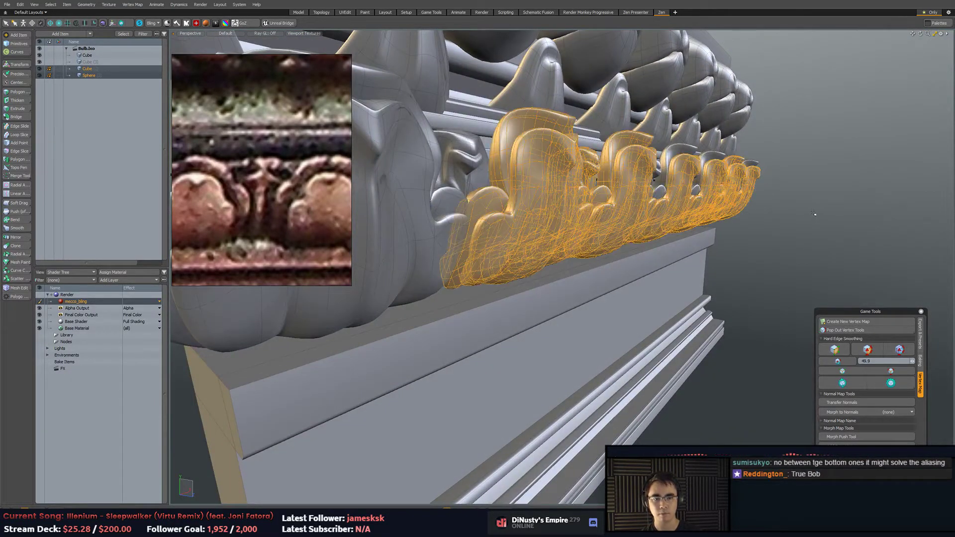
pyautogui.press('Delete')
pyautogui.moveTo(643, 185); pyautogui.dragTo(706, 199)
pyautogui.press('Delete')
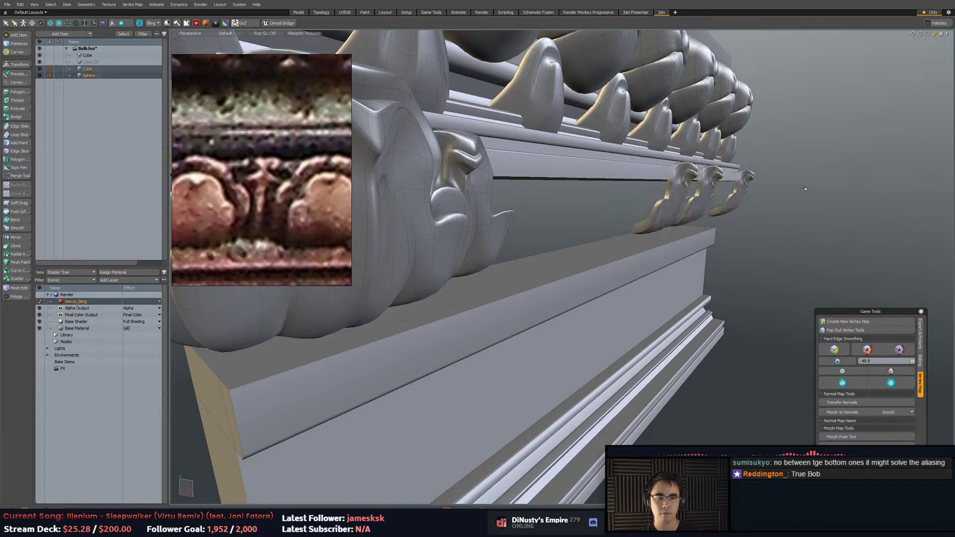
pyautogui.press(']')
pyautogui.press('Delete')
pyautogui.moveTo(781, 197)
pyautogui.keyDown('alt'); pyautogui.mouseDown()
pyautogui.moveTo(597, 239)
pyautogui.moveTo(506, 196)
pyautogui.mouseUp(); pyautogui.keyUp('alt')
pyautogui.press('5')
pyautogui.press('3')
pyautogui.press('5')
pyautogui.press('w')
pyautogui.press('space')
pyautogui.press('Escape')
# Select the whole front leaf with its outer rim and scale it horizontally to about 87%.
pyautogui.keyDown('alt'); pyautogui.keyDown('shift'); pyautogui.moveTo(417, 182); pyautogui.dragTo(518, 200); pyautogui.keyUp('shift'); pyautogui.keyUp('alt')
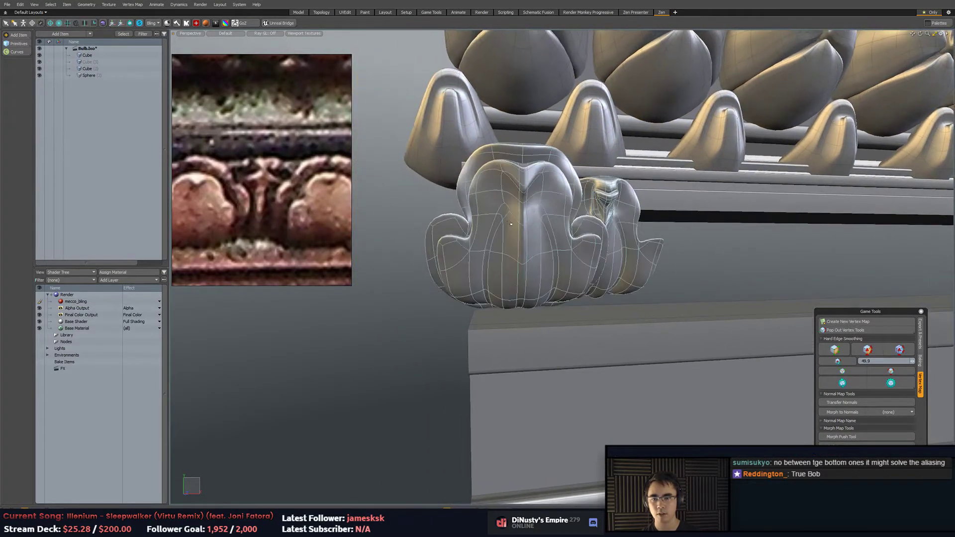
pyautogui.click(518, 200)
pyautogui.press('3')
pyautogui.doubleClick(519, 198)
pyautogui.keyDown('shift'); pyautogui.doubleClick(508, 154); pyautogui.keyUp('shift')
pyautogui.keyDown('alt'); pyautogui.moveTo(508, 156); pyautogui.dragTo(502, 143); pyautogui.keyUp('alt')
pyautogui.press('r')
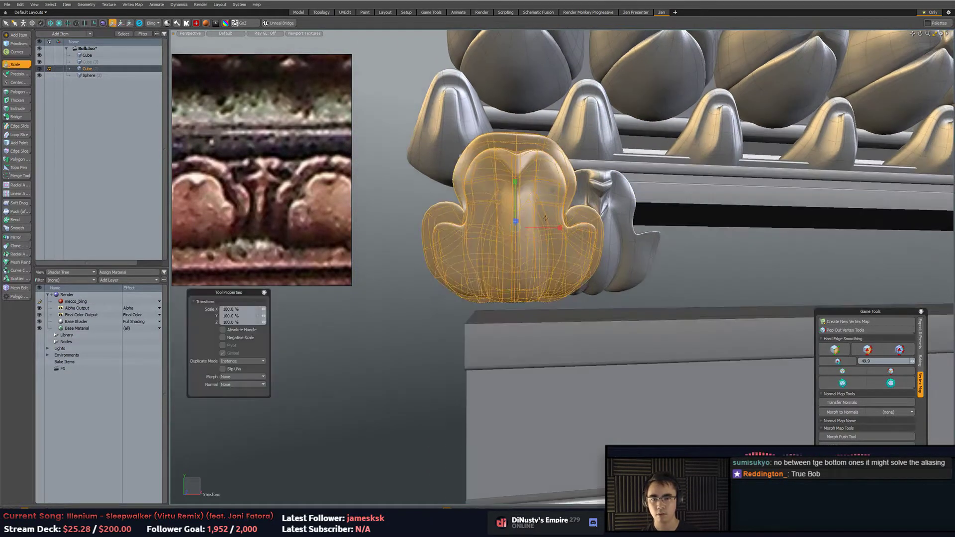
pyautogui.moveTo(560, 227); pyautogui.dragTo(554, 227)
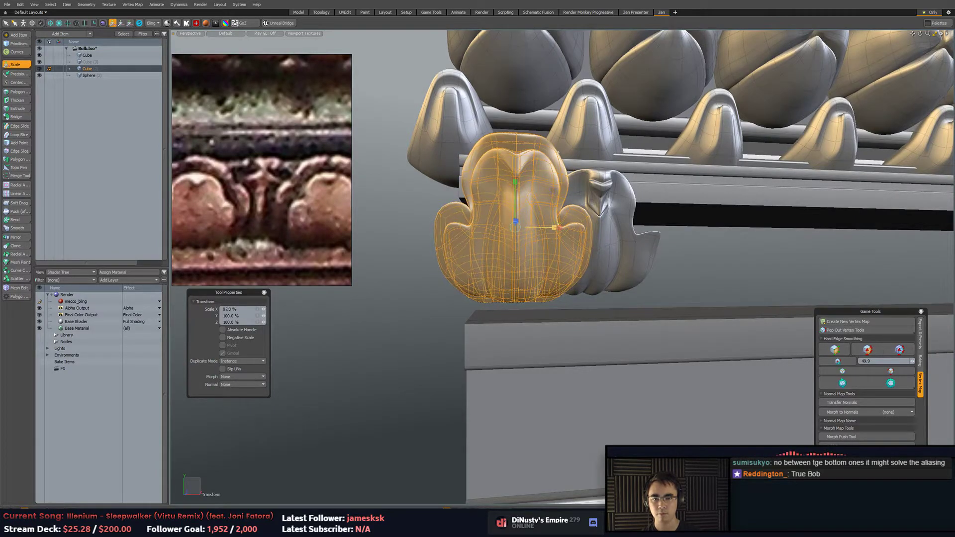
# Scale the lengthwise edges beside the smaller rear leaf's central rib horizontally to reshape the rib.
pyautogui.press('2')
pyautogui.keyDown('alt'); pyautogui.moveTo(608, 256); pyautogui.dragTo(594, 215); pyautogui.keyUp('alt')
pyautogui.scroll(3, 557, 286)
pyautogui.press('3')
pyautogui.click(534, 274)
pyautogui.press('w')
pyautogui.press('2')
pyautogui.click(490, 291)
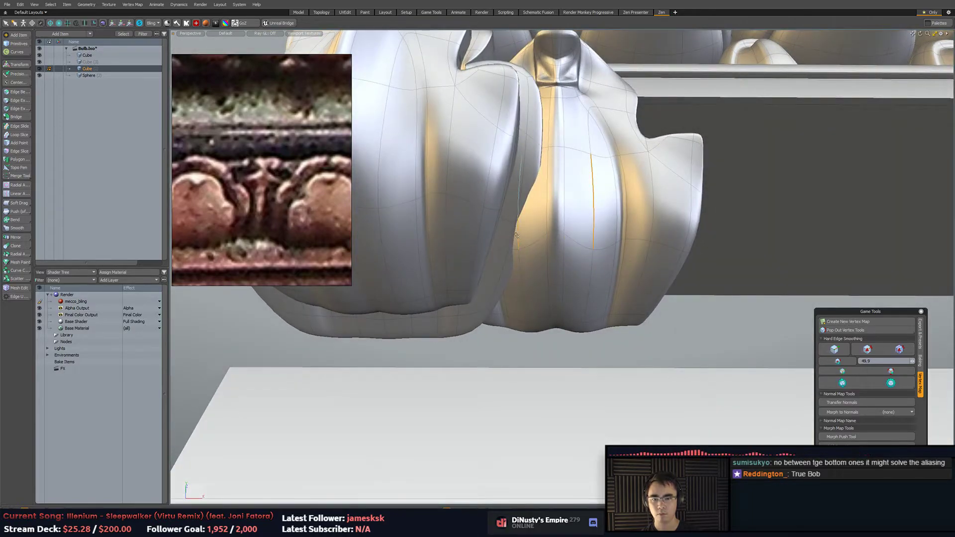
pyautogui.press('r')
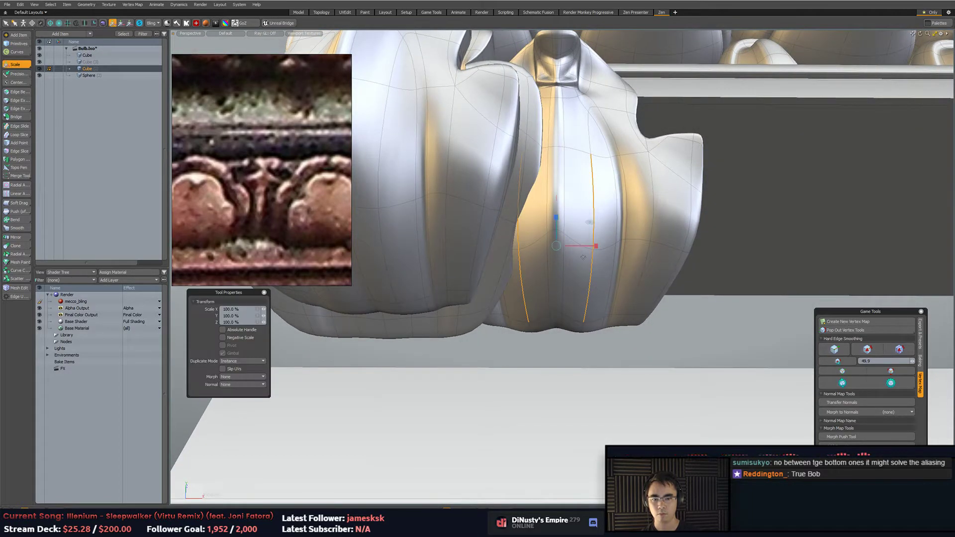
pyautogui.moveTo(595, 246); pyautogui.dragTo(722, 278)
pyautogui.press('space')
pyautogui.click(562, 264)
pyautogui.press('r')
pyautogui.press('space')
pyautogui.click(740, 157)
pyautogui.scroll(-3, 739, 157)
# Select the complete front leaf and rear leaf and clone the pair along the row with 6 clones at an X offset of 1.40 m.
pyautogui.keyDown('alt'); pyautogui.moveTo(740, 156); pyautogui.dragTo(567, 274); pyautogui.keyUp('alt')
pyautogui.press('3')
pyautogui.doubleClick(603, 234)
pyautogui.click(544, 234)
pyautogui.press('5')
pyautogui.press('3')
pyautogui.moveTo(531, 185); pyautogui.dragTo(607, 237)
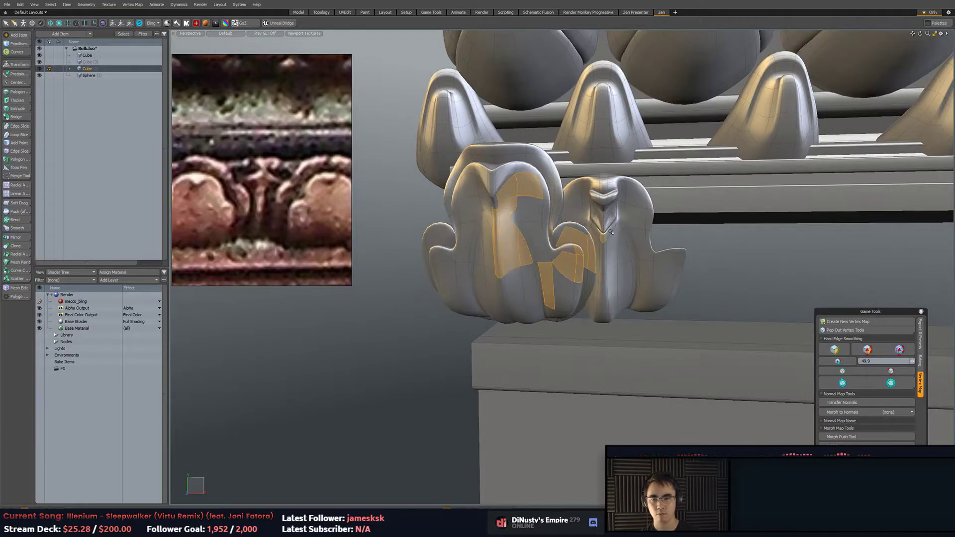
pyautogui.press(']')
pyautogui.keyDown('alt'); pyautogui.moveTo(703, 252); pyautogui.dragTo(603, 233); pyautogui.keyUp('alt')
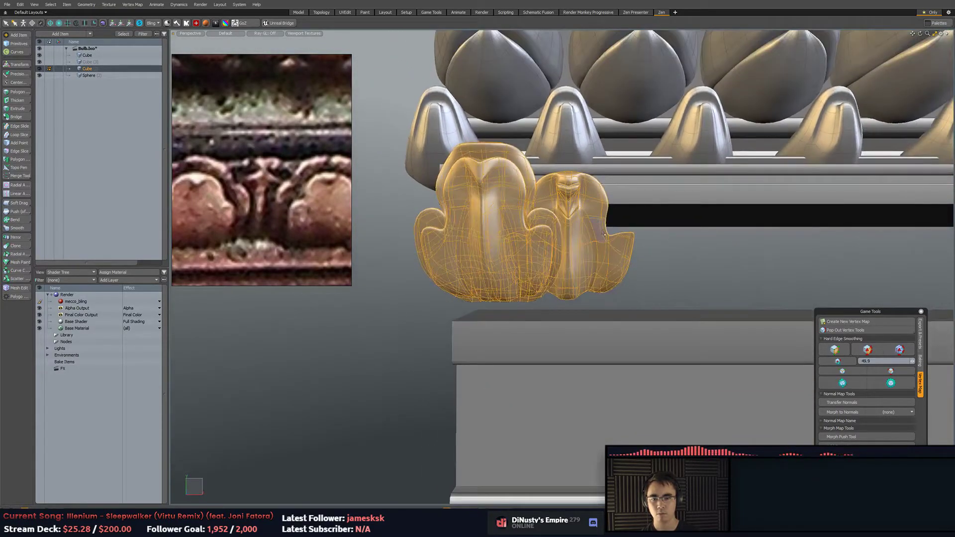
pyautogui.click(19, 247)
pyautogui.click(636, 206)
pyautogui.moveTo(637, 205); pyautogui.dragTo(780, 204)
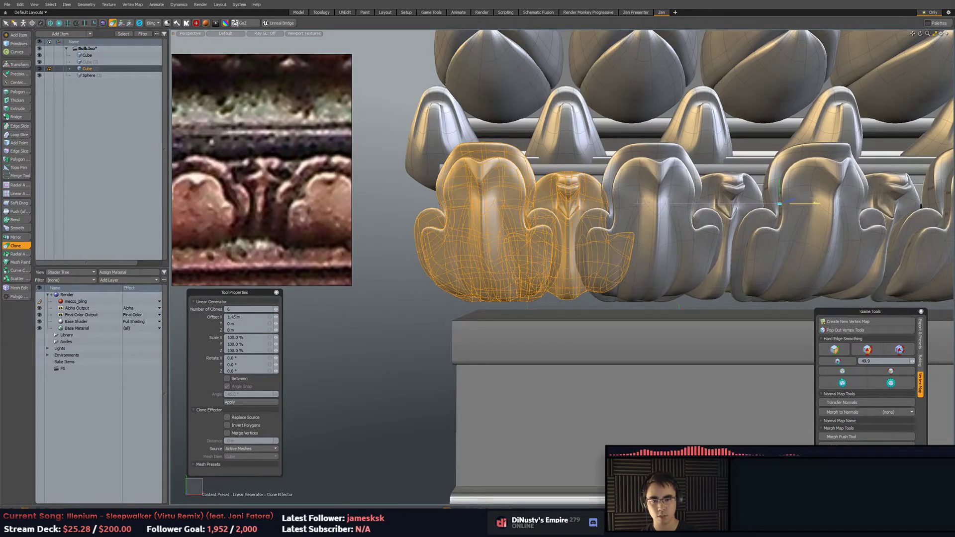
pyautogui.press('q')
pyautogui.click(489, 331)
# Examine the cloned leaf row from several angles, including a close view of the rear leaf's carved tip.
pyautogui.moveTo(489, 331)
pyautogui.keyDown('alt'); pyautogui.mouseDown()
pyautogui.moveTo(552, 319)
pyautogui.moveTo(512, 332)
pyautogui.mouseUp(); pyautogui.keyUp('alt')
pyautogui.keyDown('ctrl'); pyautogui.keyDown('alt'); pyautogui.moveTo(513, 332); pyautogui.dragTo(468, 334); pyautogui.keyUp('alt'); pyautogui.keyUp('ctrl')
pyautogui.keyDown('alt'); pyautogui.keyDown('shift'); pyautogui.moveTo(469, 334); pyautogui.dragTo(424, 339); pyautogui.keyUp('shift'); pyautogui.keyUp('alt')
pyautogui.keyDown('alt'); pyautogui.keyDown('shift'); pyautogui.moveTo(663, 251); pyautogui.dragTo(705, 260); pyautogui.keyUp('shift'); pyautogui.keyUp('alt')
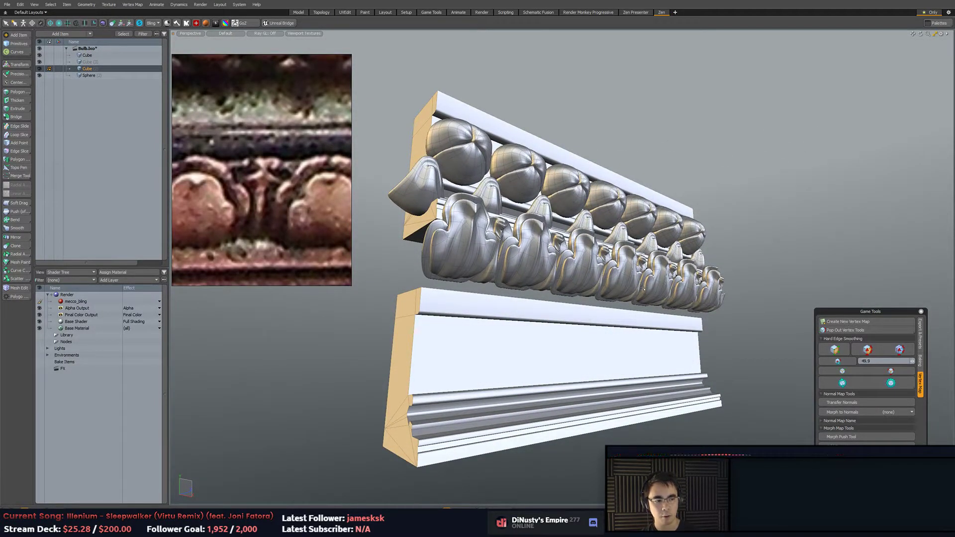
pyautogui.keyDown('alt'); pyautogui.moveTo(644, 304); pyautogui.dragTo(601, 261); pyautogui.keyUp('alt')
pyautogui.press('2')
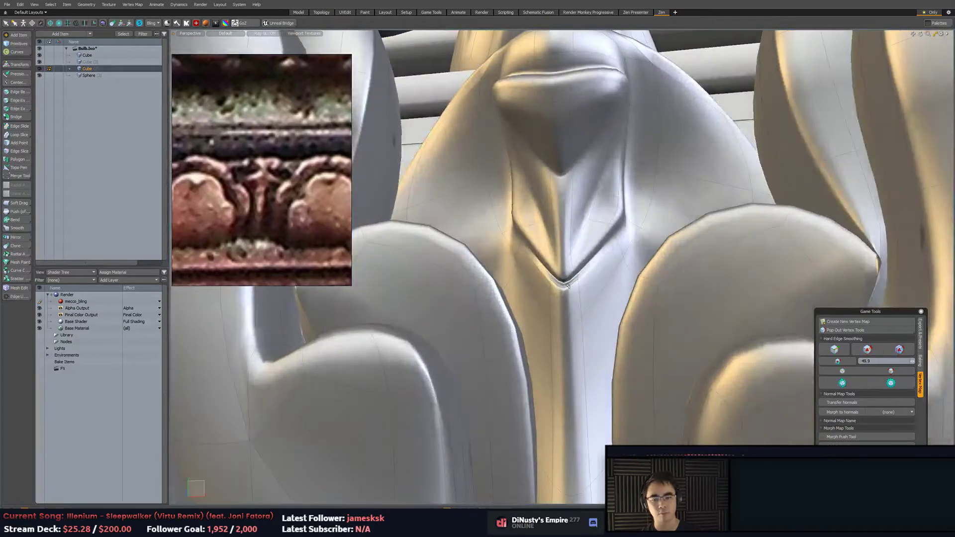
pyautogui.click(564, 289)
pyautogui.press('w')
pyautogui.keyDown('alt'); pyautogui.moveTo(564, 290); pyautogui.dragTo(519, 263); pyautogui.keyUp('alt')
pyautogui.press('q')
pyautogui.scroll(-3, 602, 321)
pyautogui.scroll(-8, 531, 365)
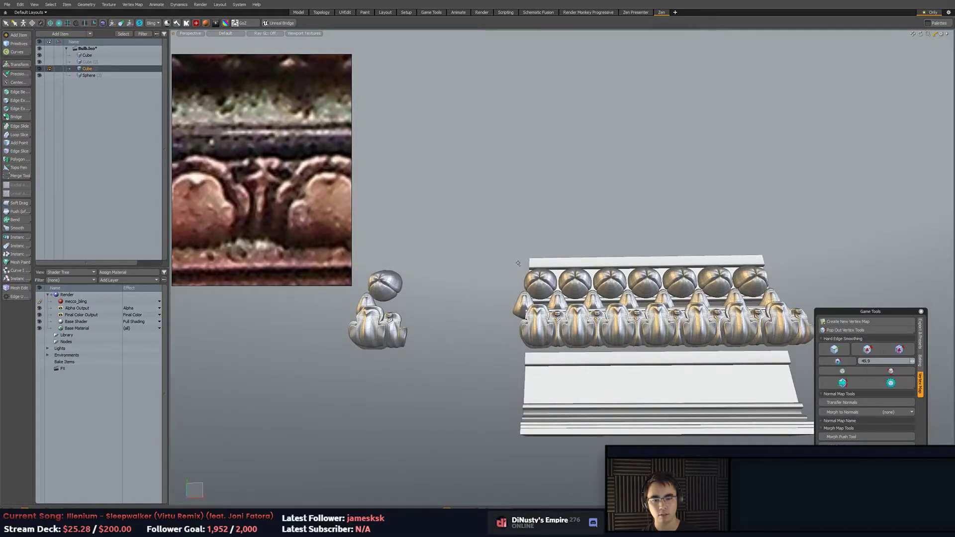
# Delete the surplus rear leaf that projects past the far end of the lower leaf row.
pyautogui.keyDown('alt'); pyautogui.keyDown('shift'); pyautogui.moveTo(548, 325); pyautogui.dragTo(501, 283); pyautogui.keyUp('shift'); pyautogui.keyUp('alt')
pyautogui.keyDown('alt'); pyautogui.moveTo(629, 154); pyautogui.dragTo(634, 254); pyautogui.keyUp('alt')
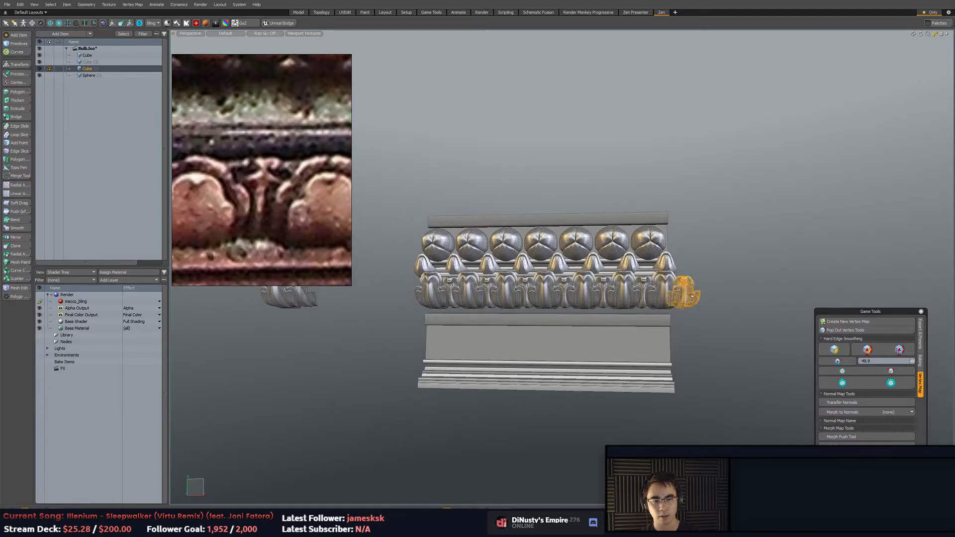
pyautogui.keyDown('alt'); pyautogui.keyDown('shift'); pyautogui.moveTo(666, 292); pyautogui.dragTo(739, 276); pyautogui.keyUp('shift'); pyautogui.keyUp('alt')
# Select the profiled base molding at the bottom of the cornice and delete it.
pyautogui.press('5')
pyautogui.click(582, 309)
pyautogui.keyDown('alt'); pyautogui.keyDown('shift'); pyautogui.moveTo(582, 311); pyautogui.dragTo(383, 355); pyautogui.keyUp('shift'); pyautogui.keyUp('alt')
pyautogui.scroll(5, 653, 315)
pyautogui.moveTo(553, 303); pyautogui.dragTo(555, 303, button='right')
pyautogui.moveTo(546, 305)
pyautogui.mouseDown(button='right')
pyautogui.moveTo(336, 394)
pyautogui.moveTo(759, 269)
pyautogui.mouseUp(button='right')
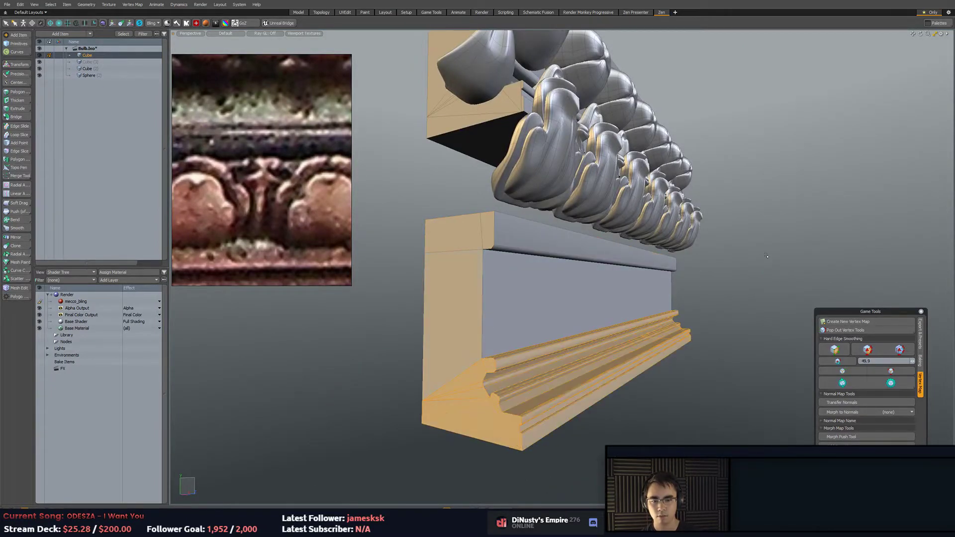
pyautogui.press('Delete')
# Delete the flat wall panel and its end face beneath the strip that runs under the leaves.
pyautogui.doubleClick(462, 316)
pyautogui.press('Delete')
pyautogui.press('2')
pyautogui.moveTo(524, 252); pyautogui.dragTo(631, 308, button='middle')
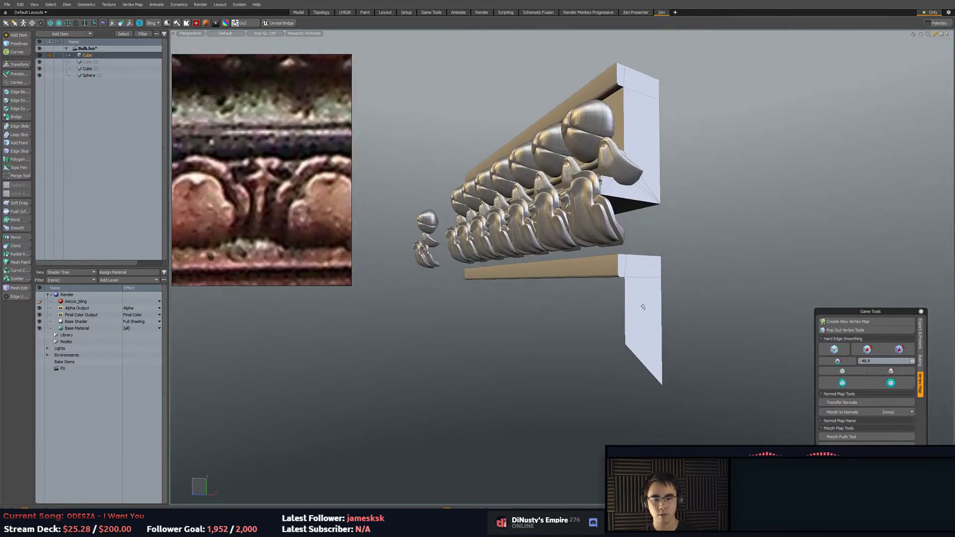
pyautogui.click(647, 316)
pyautogui.press('Delete')
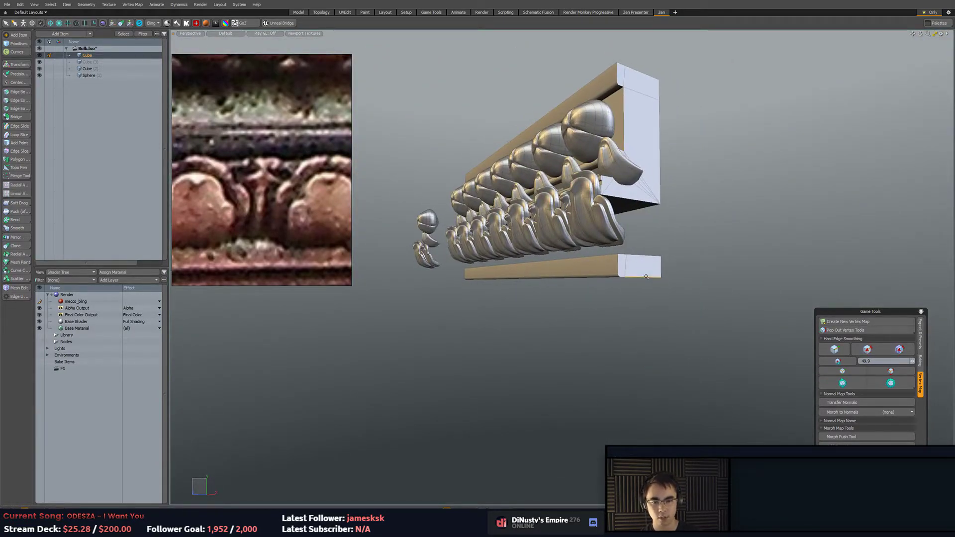
# Close the open underside of the remaining strip with a polygon and apply hard-edge smoothing.
pyautogui.moveTo(621, 323); pyautogui.dragTo(628, 314, button='middle')
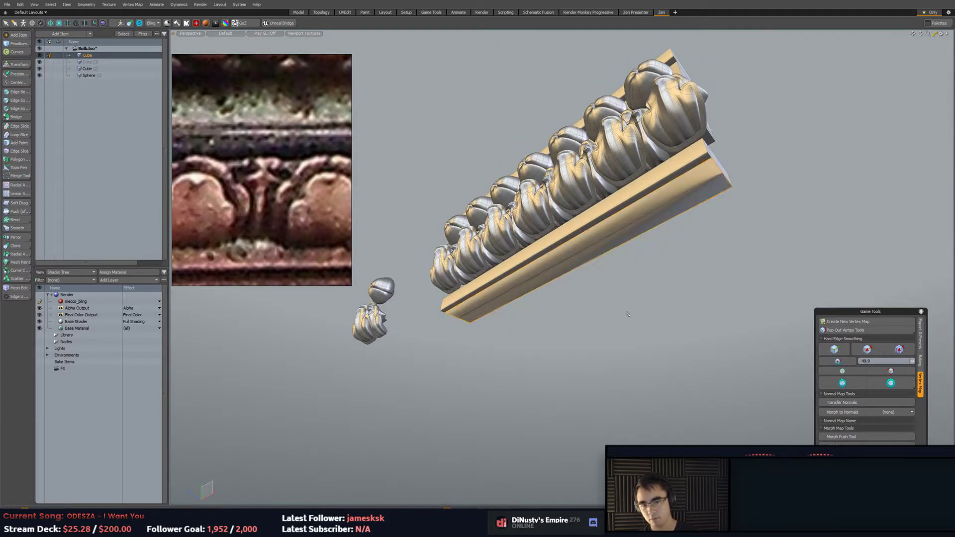
pyautogui.doubleClick(665, 182)
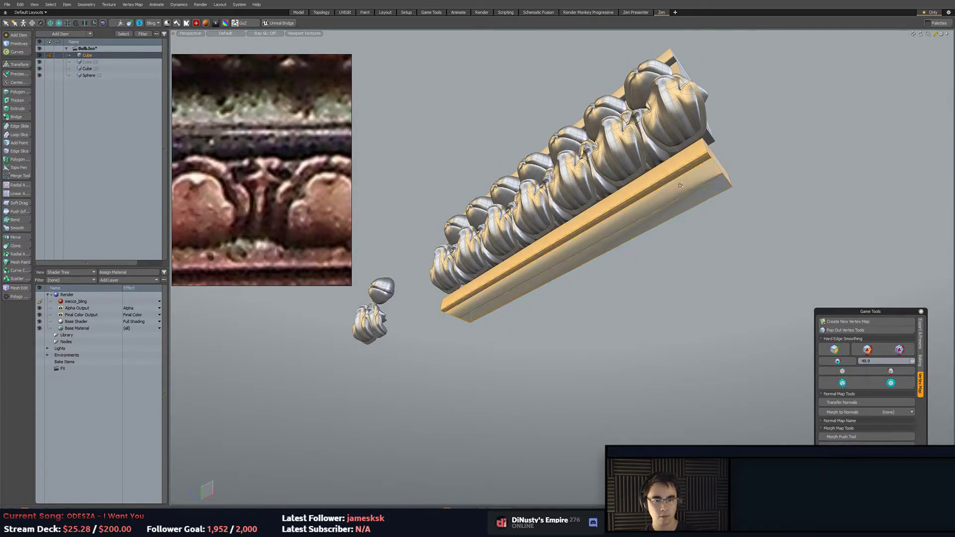
pyautogui.click(872, 348)
pyautogui.keyDown('alt'); pyautogui.moveTo(751, 292); pyautogui.dragTo(689, 281); pyautogui.keyUp('alt')
pyautogui.scroll(3, 689, 282)
pyautogui.click(696, 340)
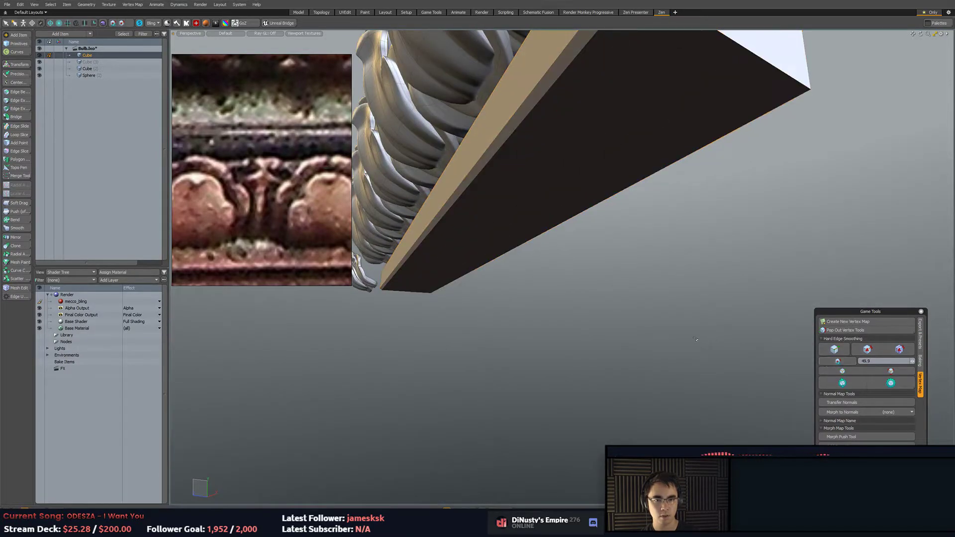
pyautogui.click(832, 351)
pyautogui.click(839, 362)
# Bevel the long front edge of the strip beneath the leaves.
pyautogui.moveTo(732, 326)
pyautogui.keyDown('alt'); pyautogui.mouseDown()
pyautogui.moveTo(642, 376)
pyautogui.moveTo(594, 363)
pyautogui.moveTo(602, 250)
pyautogui.mouseUp(); pyautogui.keyUp('alt')
pyautogui.click(600, 256)
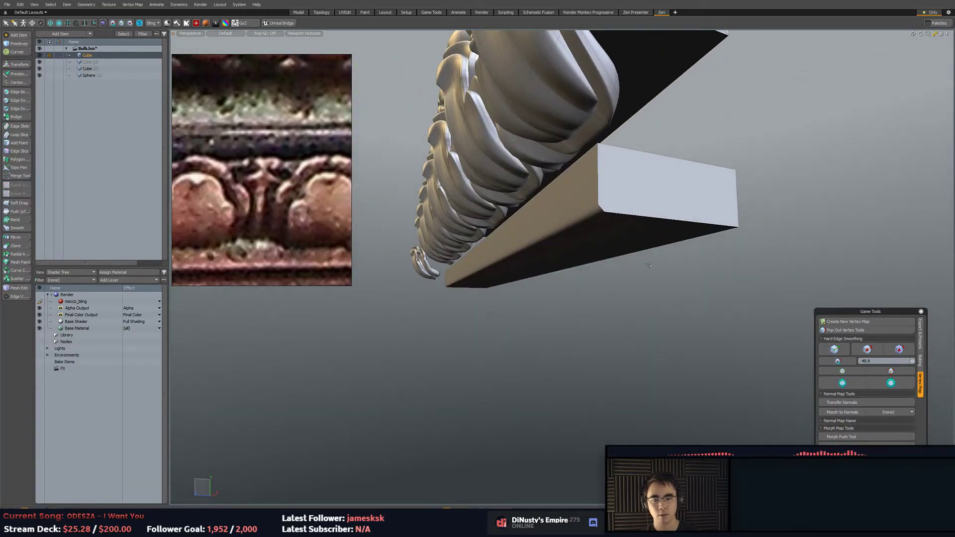
pyautogui.click(603, 213)
pyautogui.keyDown('alt'); pyautogui.moveTo(644, 314); pyautogui.dragTo(644, 274); pyautogui.keyUp('alt')
pyautogui.scroll(-6, 262, 189)
pyautogui.scroll(2, 264, 144)
pyautogui.moveTo(262, 168); pyautogui.dragTo(227, 172, button='middle')
pyautogui.keyDown('alt'); pyautogui.moveTo(530, 318); pyautogui.dragTo(574, 271); pyautogui.keyUp('alt')
pyautogui.click(501, 242)
pyautogui.press('b')
pyautogui.keyDown('alt'); pyautogui.moveTo(606, 326); pyautogui.dragTo(589, 301); pyautogui.keyUp('alt')
pyautogui.press('space')
# Add a lengthwise loop slice to the strip's front face and bevel it into a middle band.
pyautogui.press('3')
pyautogui.press('2')
pyautogui.press('3')
pyautogui.click(639, 352)
pyautogui.moveTo(639, 352)
pyautogui.keyDown('alt'); pyautogui.mouseDown()
pyautogui.moveTo(725, 357)
pyautogui.moveTo(600, 294)
pyautogui.mouseUp(); pyautogui.keyUp('alt')
pyautogui.press('2')
pyautogui.keyDown('alt'); pyautogui.moveTo(686, 331); pyautogui.dragTo(662, 301); pyautogui.keyUp('alt')
pyautogui.hotkey('alt', 'c')
pyautogui.press('b')
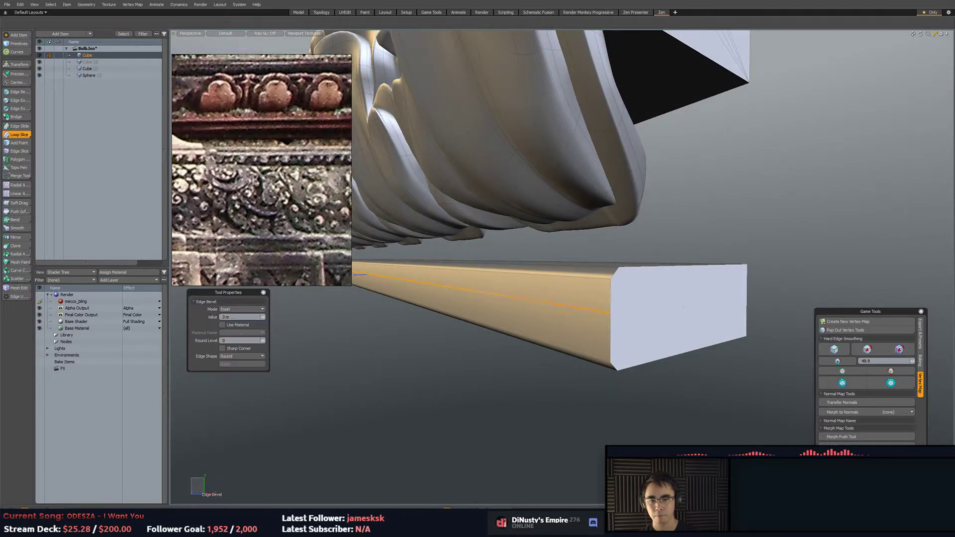
# Try deleting the middle band of the strip's front face together with the end caps.
pyautogui.press('3')
pyautogui.click(596, 305)
pyautogui.keyDown('alt'); pyautogui.moveTo(597, 306); pyautogui.dragTo(542, 302); pyautogui.keyUp('alt')
pyautogui.scroll(-5, 580, 314)
pyautogui.scroll(-4, 544, 313)
pyautogui.press('Delete')
pyautogui.press('2')
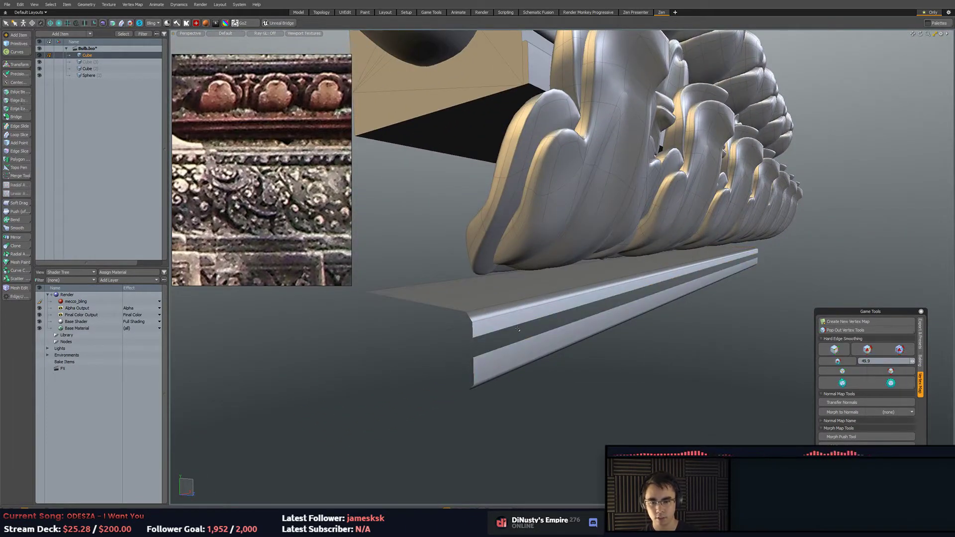
pyautogui.hotkey('ctrl', 'z')
pyautogui.hotkey('ctrl', 'z')
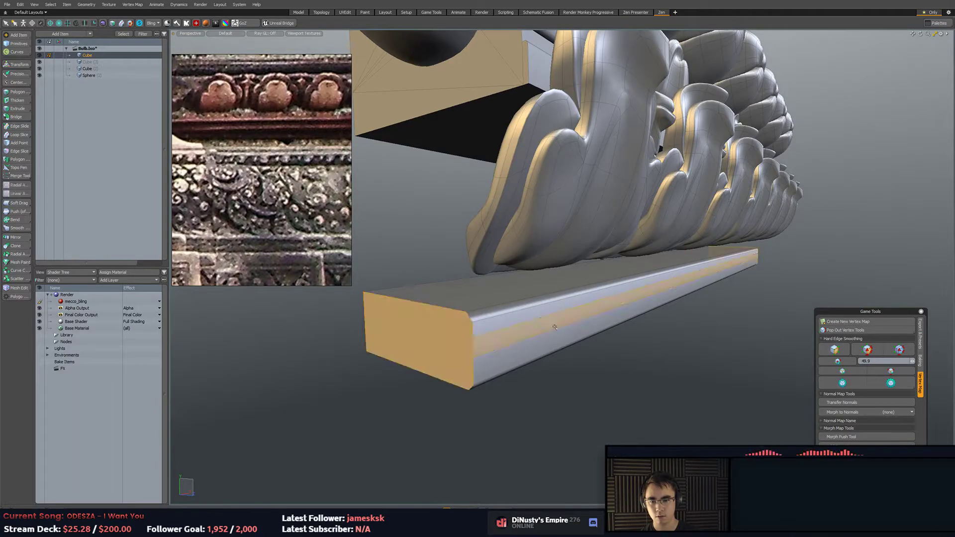
# Delete the strip's end caps and bevel the middle band inward with a shift of -100 mm to form a groove.
pyautogui.press('Delete')
pyautogui.keyDown('alt'); pyautogui.moveTo(562, 322); pyautogui.dragTo(748, 260); pyautogui.keyUp('alt')
pyautogui.press('b')
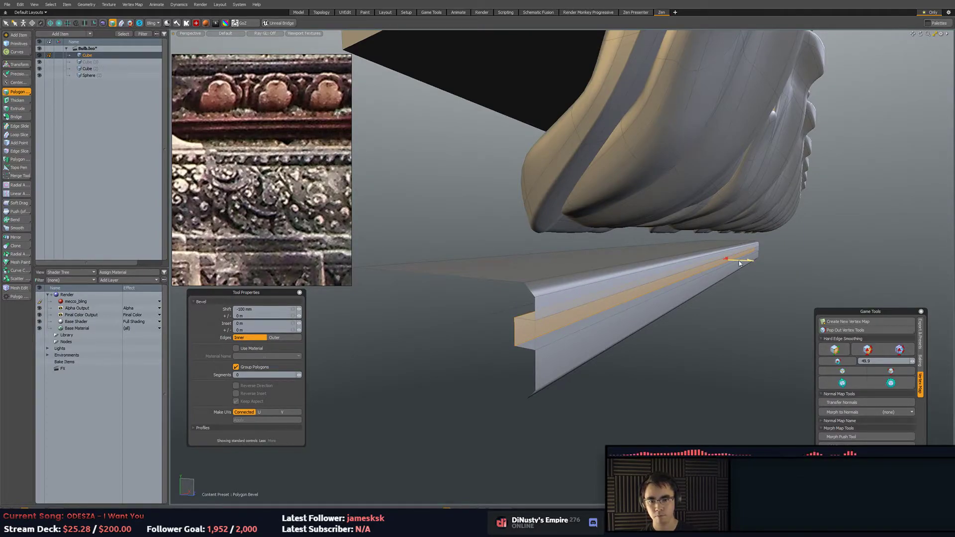
# Scale the groove's two outer edges vertically to 123%.
pyautogui.press('2')
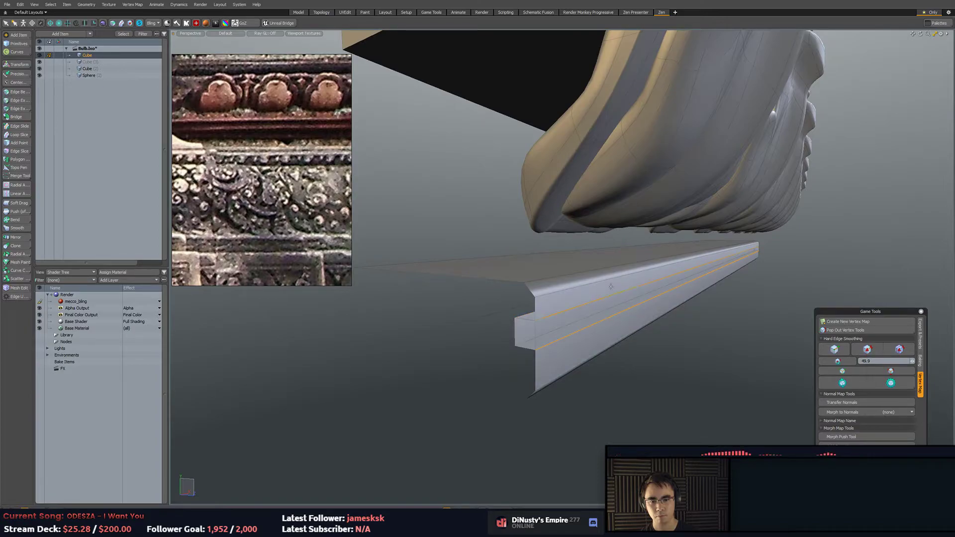
pyautogui.press('r')
pyautogui.moveTo(731, 244); pyautogui.dragTo(731, 231)
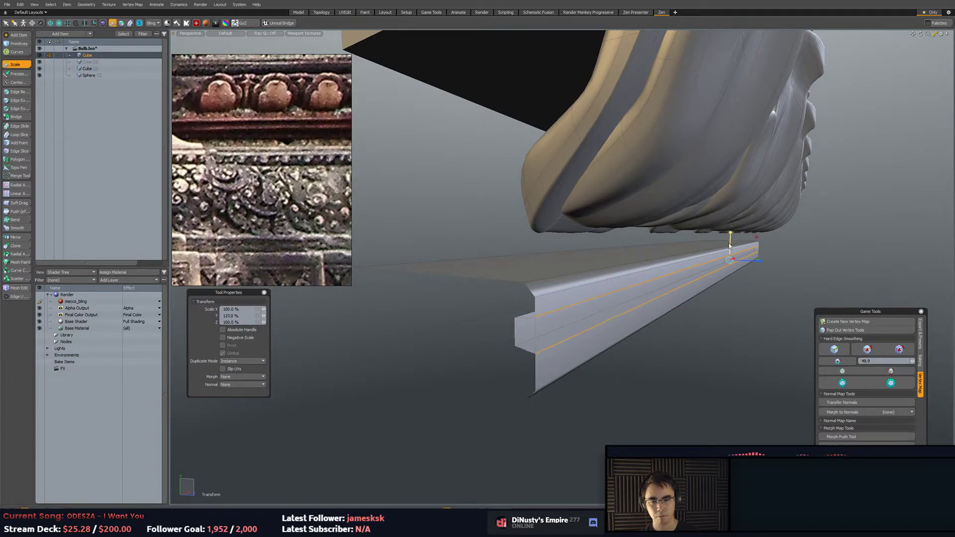
pyautogui.press('q')
# Bevel the two outer edges running along the groove's opening.
pyautogui.press('3')
pyautogui.keyDown('alt'); pyautogui.moveTo(754, 269); pyautogui.dragTo(657, 300); pyautogui.keyUp('alt')
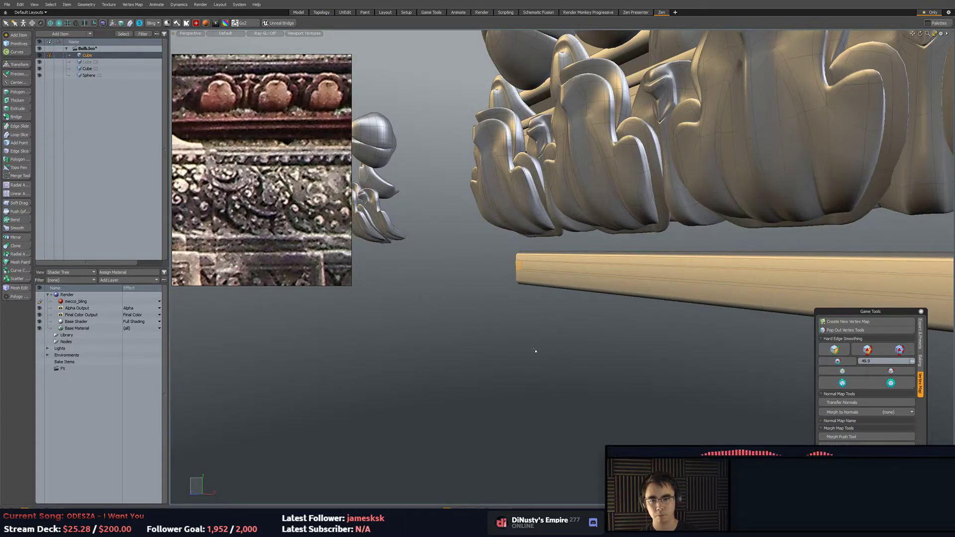
pyautogui.keyDown('alt'); pyautogui.moveTo(489, 323); pyautogui.dragTo(501, 277); pyautogui.keyUp('alt')
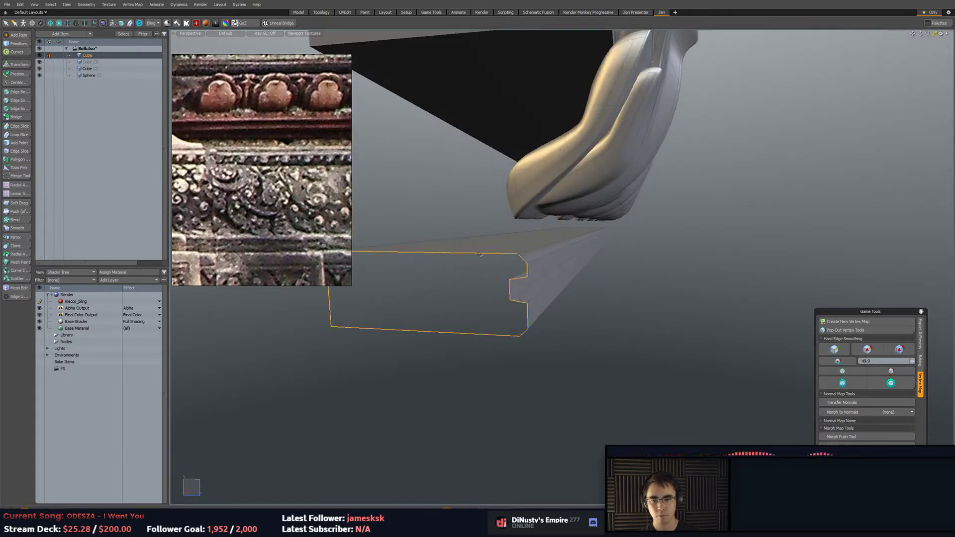
pyautogui.keyDown('alt'); pyautogui.moveTo(610, 266); pyautogui.dragTo(560, 256); pyautogui.keyUp('alt')
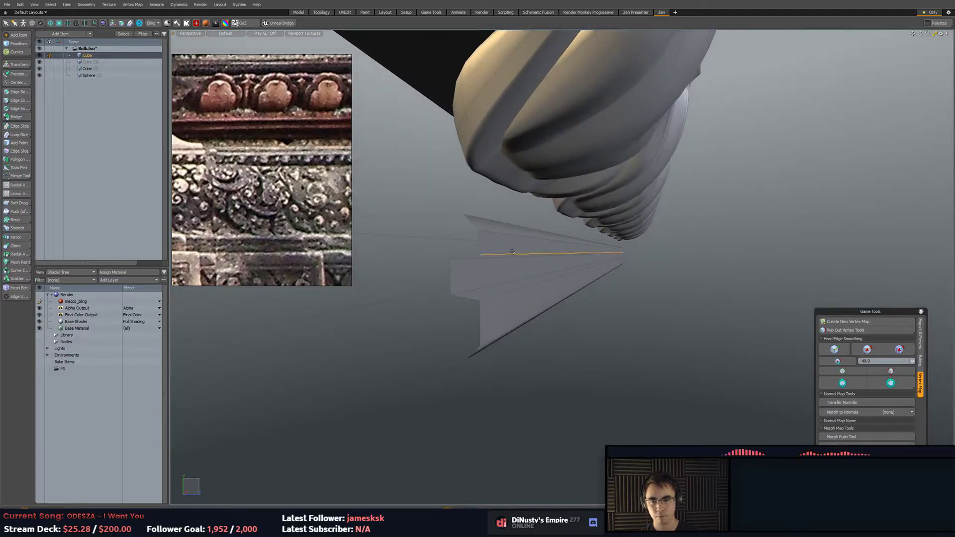
pyautogui.press('b')
pyautogui.press('space')
pyautogui.click(641, 299)
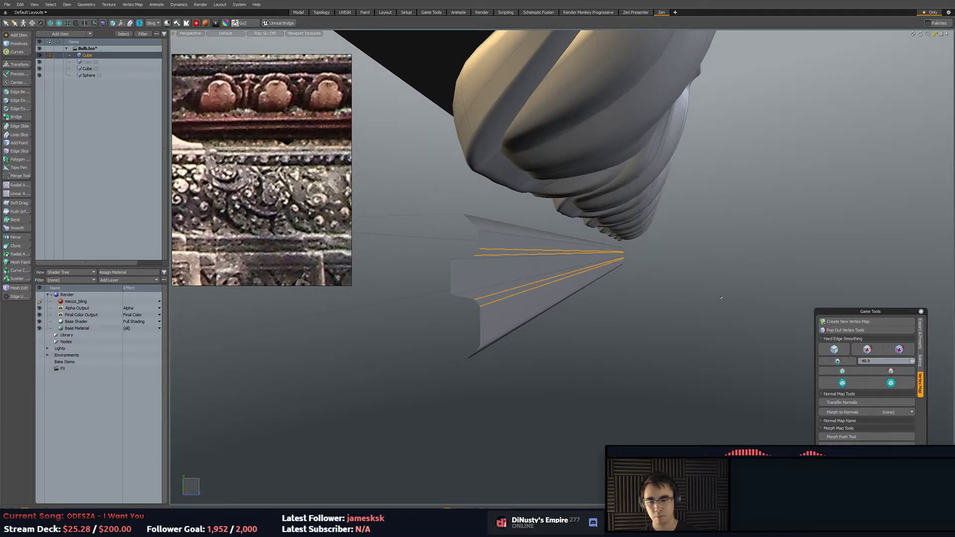
# Try deleting the faces inside the strip's groove.
pyautogui.press('3')
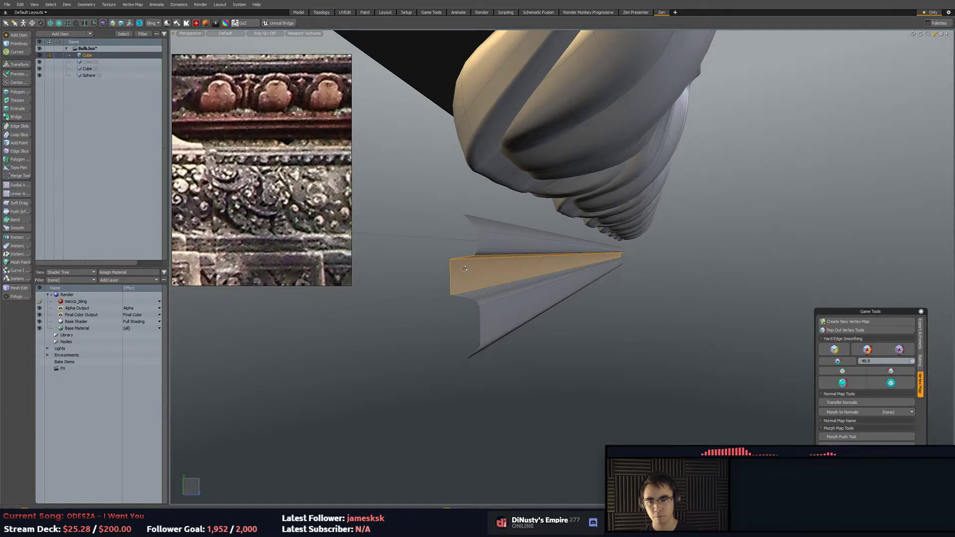
pyautogui.keyDown('alt'); pyautogui.moveTo(464, 269); pyautogui.dragTo(483, 264); pyautogui.keyUp('alt')
pyautogui.click(501, 265)
pyautogui.press('Delete')
pyautogui.hotkey('ctrl', 'z')
# Select the open border at each end of the grooved strip and cap it with a polygon.
pyautogui.press('2')
pyautogui.doubleClick(445, 255)
pyautogui.press('p')
pyautogui.press('3')
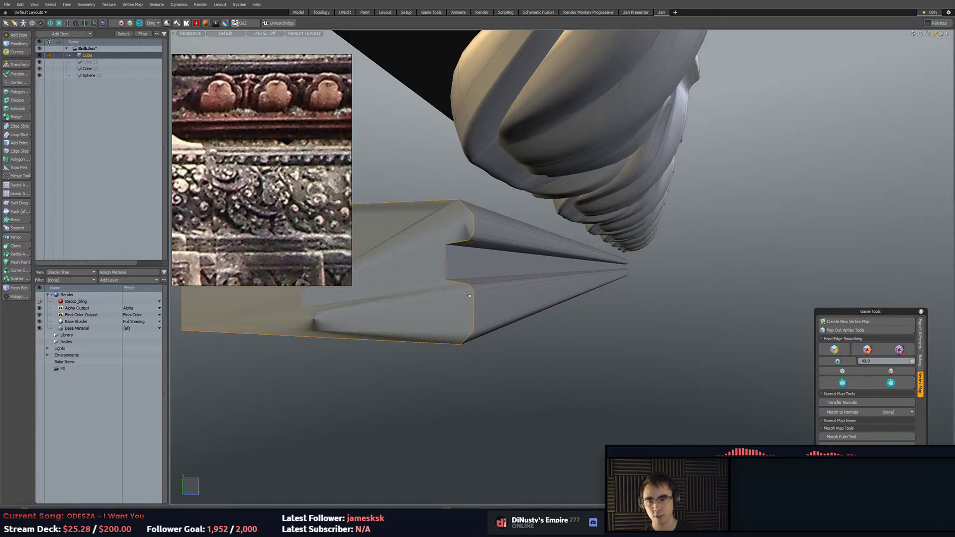
pyautogui.keyDown('alt'); pyautogui.moveTo(584, 324); pyautogui.dragTo(444, 293); pyautogui.keyUp('alt')
pyautogui.press('2')
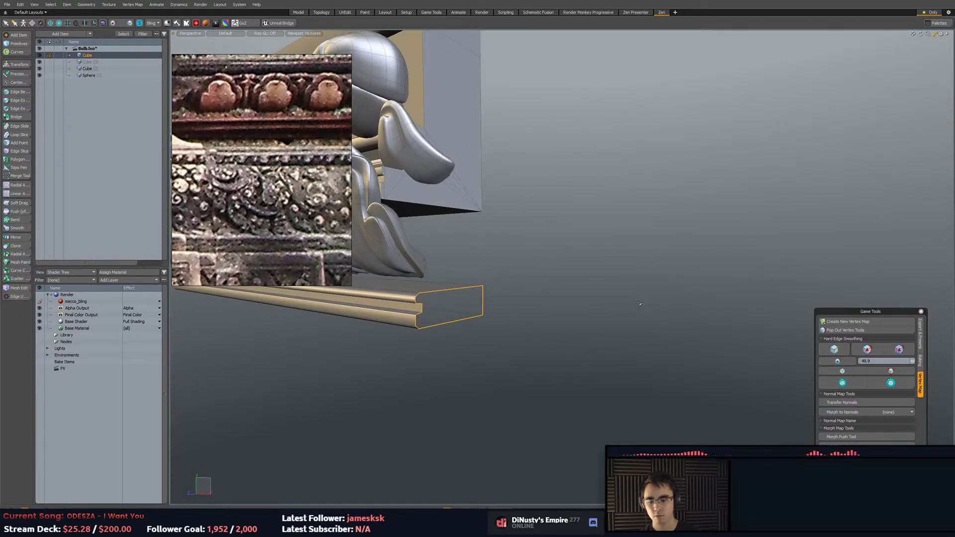
pyautogui.press('3')
pyautogui.moveTo(473, 309)
pyautogui.keyDown('alt'); pyautogui.mouseDown()
pyautogui.moveTo(503, 304)
pyautogui.moveTo(522, 323)
pyautogui.moveTo(492, 343)
pyautogui.moveTo(564, 297)
pyautogui.mouseUp(); pyautogui.keyUp('alt')
pyautogui.doubleClick(502, 305)
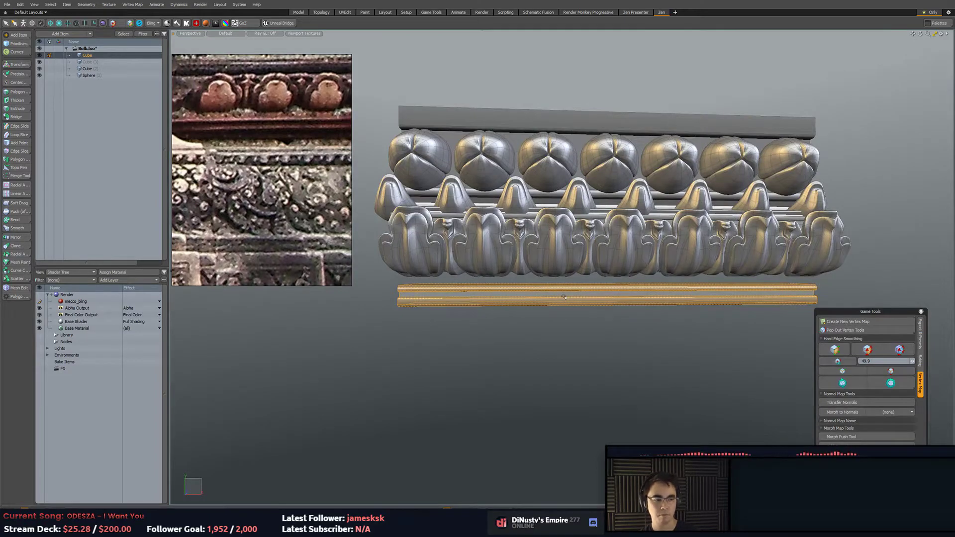
# In the front view, select the first small pointed leaf and move it out of its row, down beside the grooved strip's end.
pyautogui.press('KP_2')
pyautogui.press('KP_3')
pyautogui.press('KP_1')
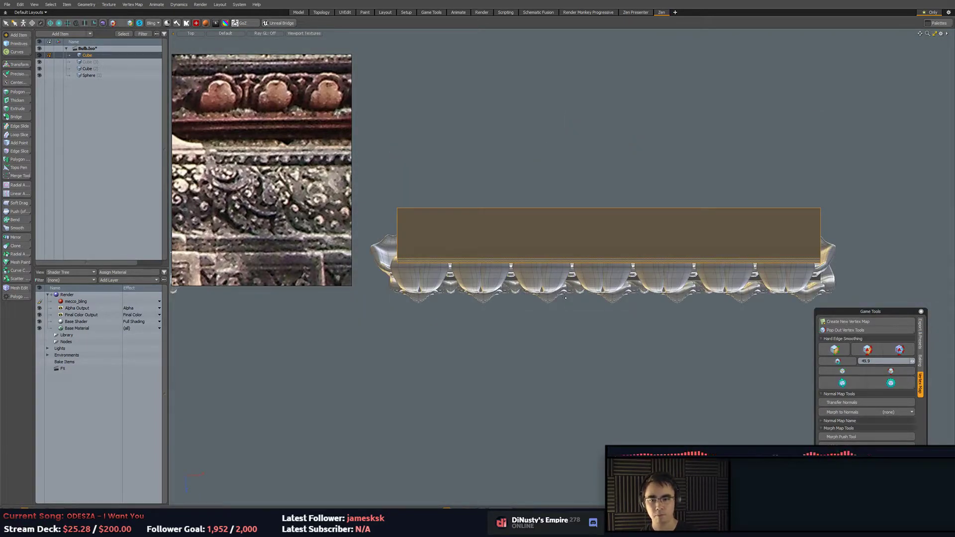
pyautogui.press('KP_1')
pyautogui.click(616, 360)
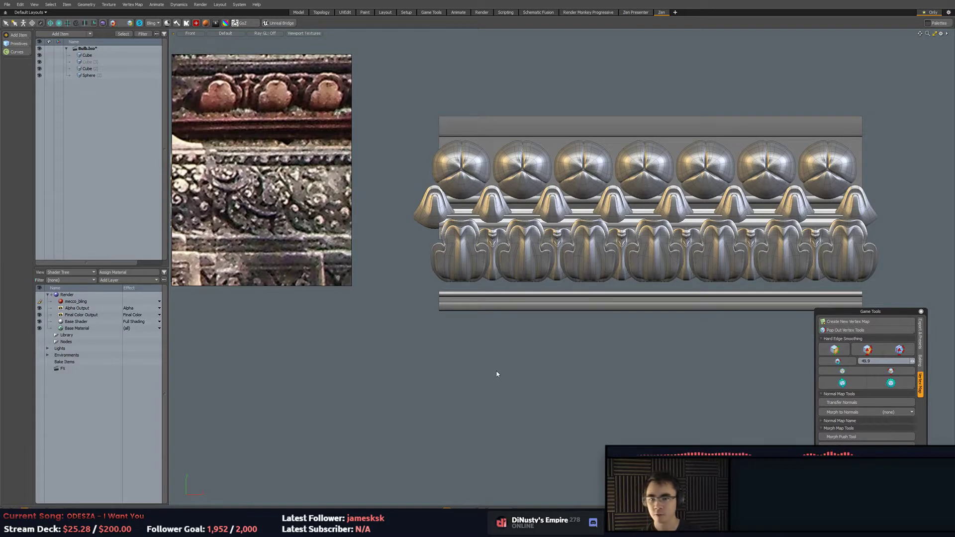
pyautogui.keyDown('alt'); pyautogui.keyDown('shift'); pyautogui.moveTo(477, 337); pyautogui.dragTo(524, 335); pyautogui.keyUp('shift'); pyautogui.keyUp('alt')
pyautogui.scroll(2, 524, 335)
pyautogui.click(579, 137)
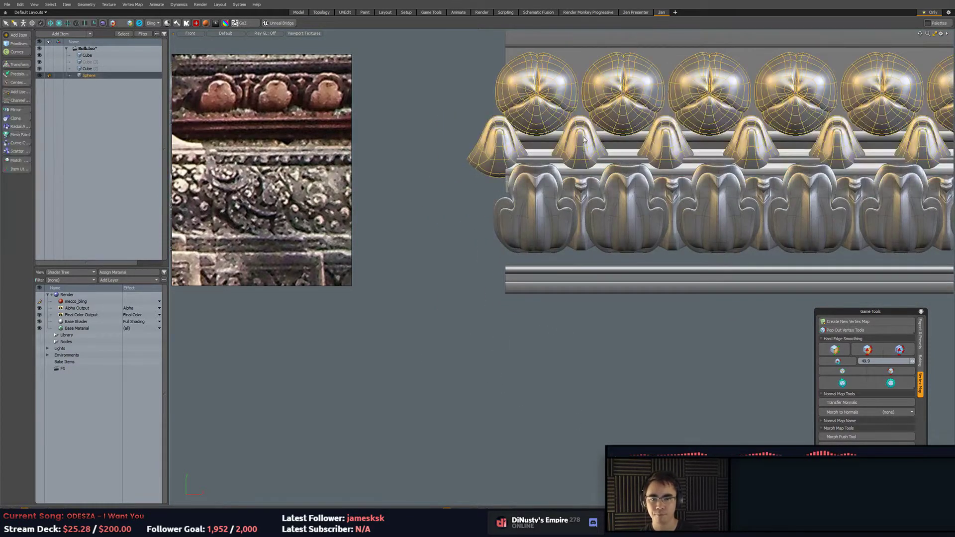
pyautogui.click(511, 123)
pyautogui.press('w')
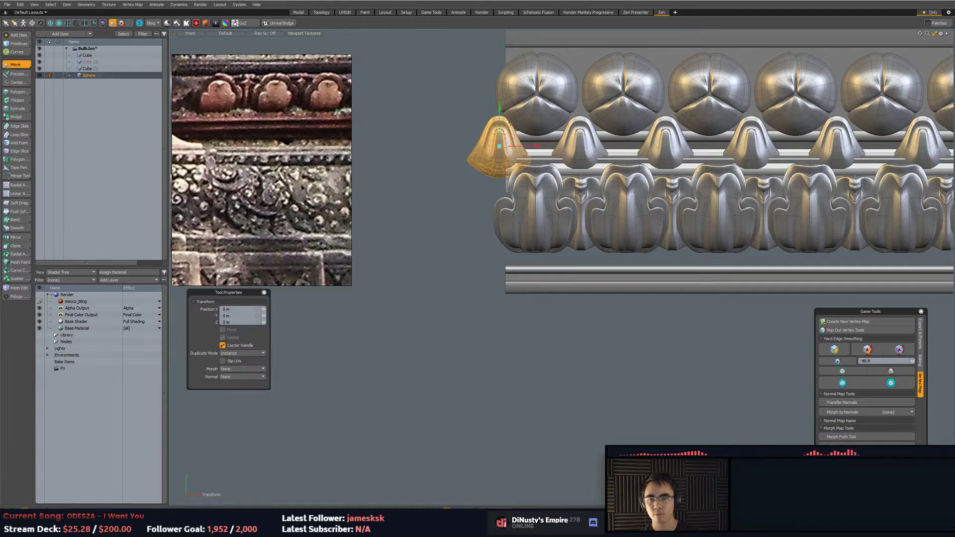
pyautogui.moveTo(535, 114); pyautogui.dragTo(460, 267)
# Remove the recessed centre channel from the separated leaf so its front forms one plain smooth surface.
pyautogui.press('Tab')
pyautogui.scroll(10, 433, 299)
pyautogui.press('2')
pyautogui.moveTo(420, 171); pyautogui.dragTo(449, 171)
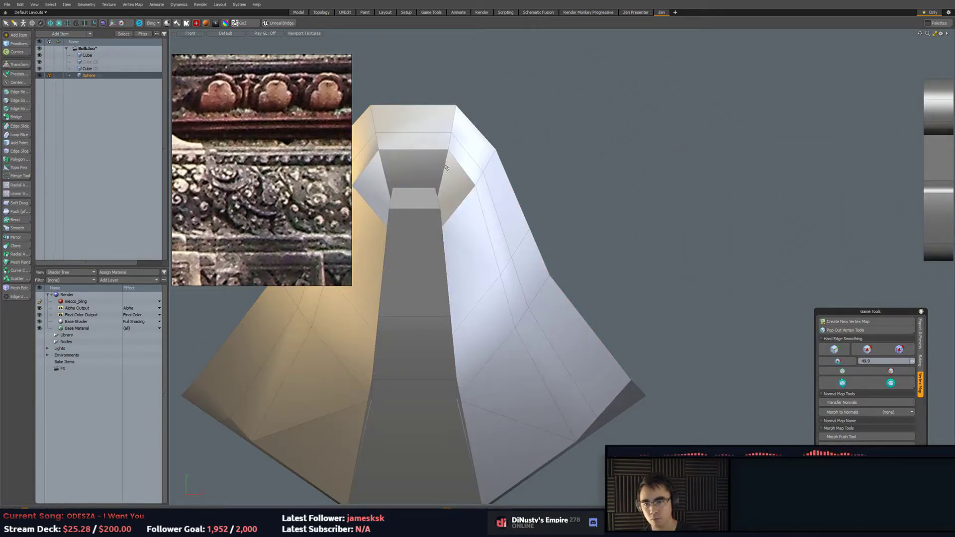
pyautogui.press('l')
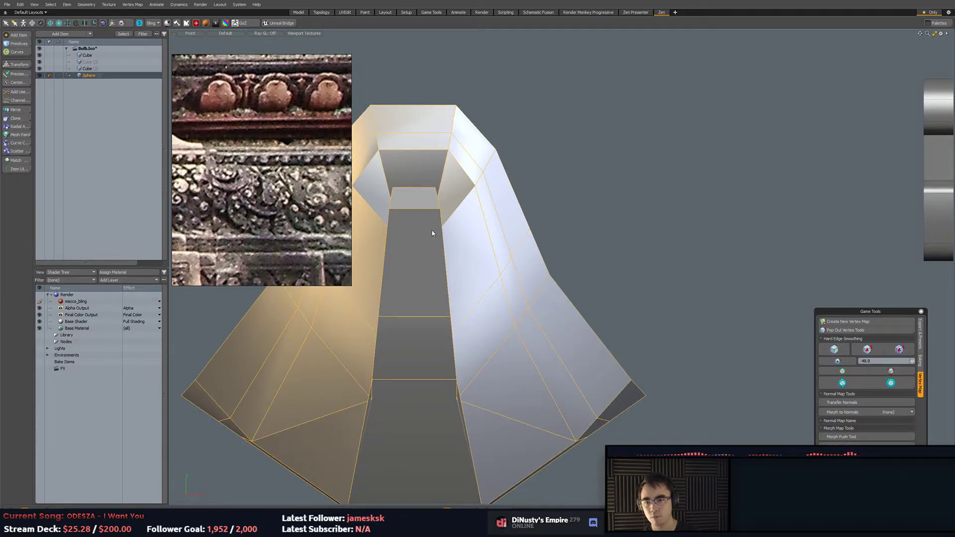
pyautogui.press('3')
pyautogui.click(426, 229)
pyautogui.press('.')
pyautogui.moveTo(390, 277); pyautogui.dragTo(470, 311, button='middle')
pyautogui.hotkey('ctrl', 'z')
pyautogui.press('Tab')
pyautogui.keyDown('alt'); pyautogui.moveTo(661, 362); pyautogui.dragTo(567, 210); pyautogui.keyUp('alt')
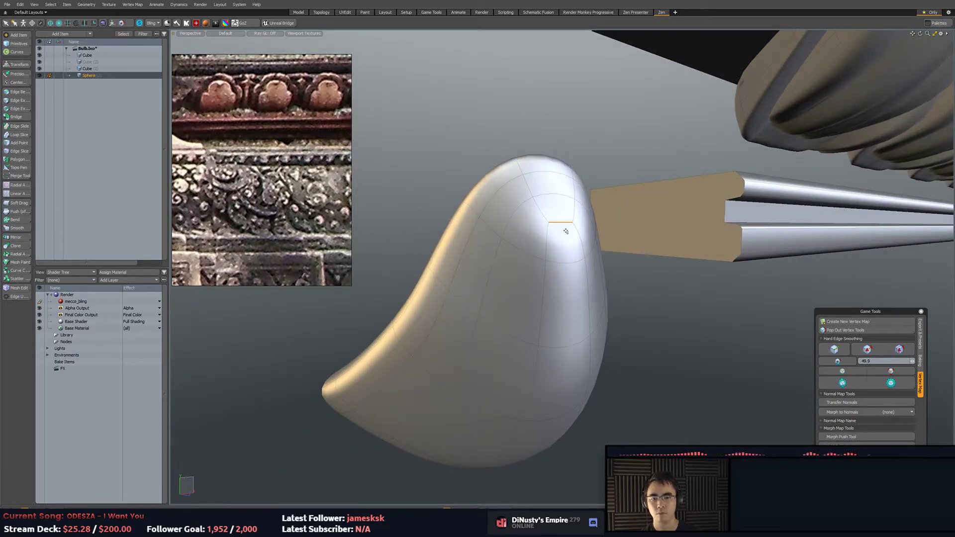
# Try moving the vertices around the separated leaf's tip.
pyautogui.moveTo(567, 231); pyautogui.dragTo(514, 258, button='middle')
pyautogui.press('1')
pyautogui.moveTo(625, 248); pyautogui.dragTo(592, 155, button='middle')
pyautogui.moveTo(592, 155)
pyautogui.keyDown('alt'); pyautogui.mouseDown()
pyautogui.moveTo(538, 157)
pyautogui.moveTo(558, 159)
pyautogui.mouseUp(); pyautogui.keyUp('alt')
pyautogui.moveTo(636, 186); pyautogui.dragTo(577, 180, button='middle')
pyautogui.press('w')
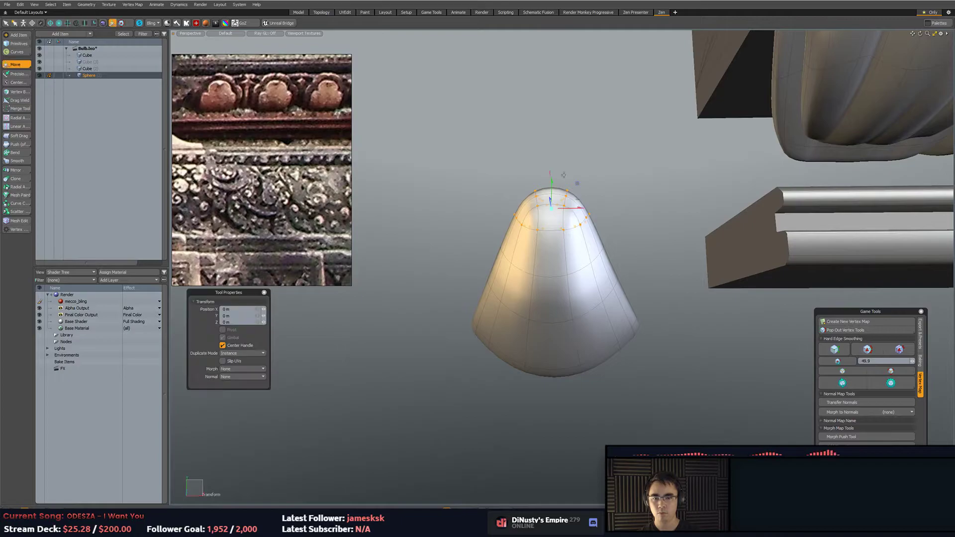
pyautogui.moveTo(581, 185); pyautogui.dragTo(558, 191)
pyautogui.press('e')
pyautogui.press('q')
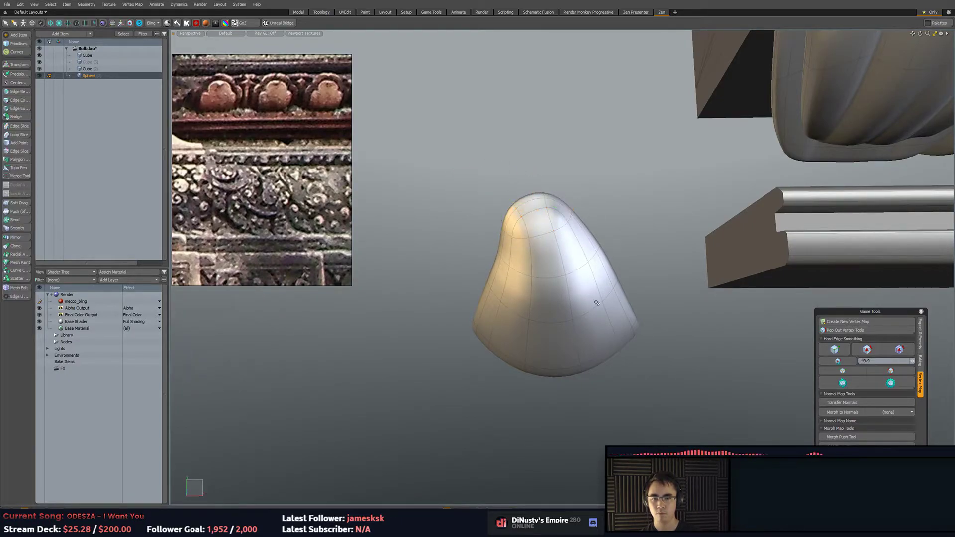
pyautogui.hotkey('ctrl', 'z')
pyautogui.hotkey('ctrl', 'z')
# Scale in the edge loops around the leaf's tip so it tapers to a point.
pyautogui.press('2')
pyautogui.moveTo(643, 309); pyautogui.dragTo(571, 262, button='middle')
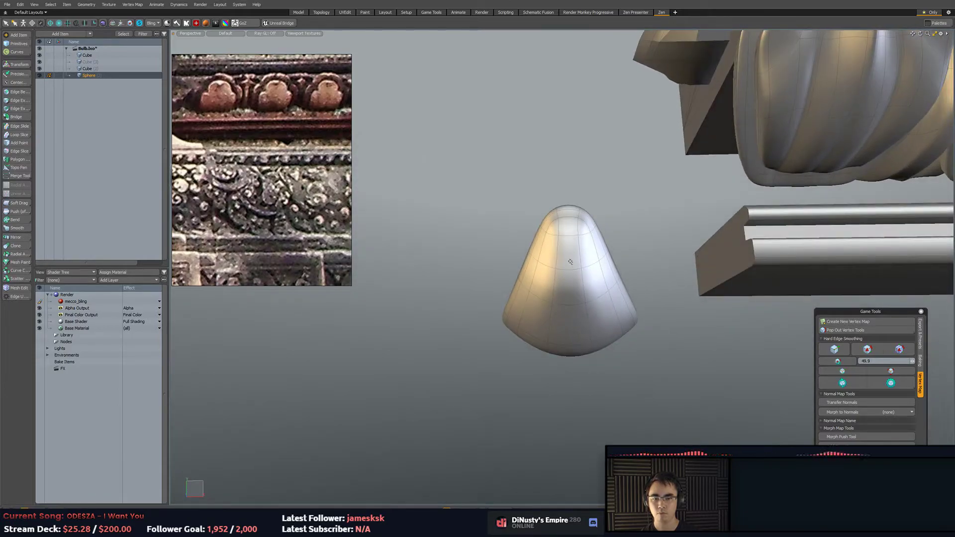
pyautogui.press('r')
pyautogui.moveTo(602, 264); pyautogui.dragTo(593, 198)
pyautogui.press('q')
pyautogui.doubleClick(573, 234)
pyautogui.press('r')
pyautogui.press('q')
pyautogui.press('r')
pyautogui.press('q')
# Scale the edge loops across the leaf's lower half to reshape its body and base.
pyautogui.press('2')
pyautogui.doubleClick(597, 257)
pyautogui.press('r')
pyautogui.moveTo(600, 265); pyautogui.dragTo(617, 317)
pyautogui.press('q')
pyautogui.press('r')
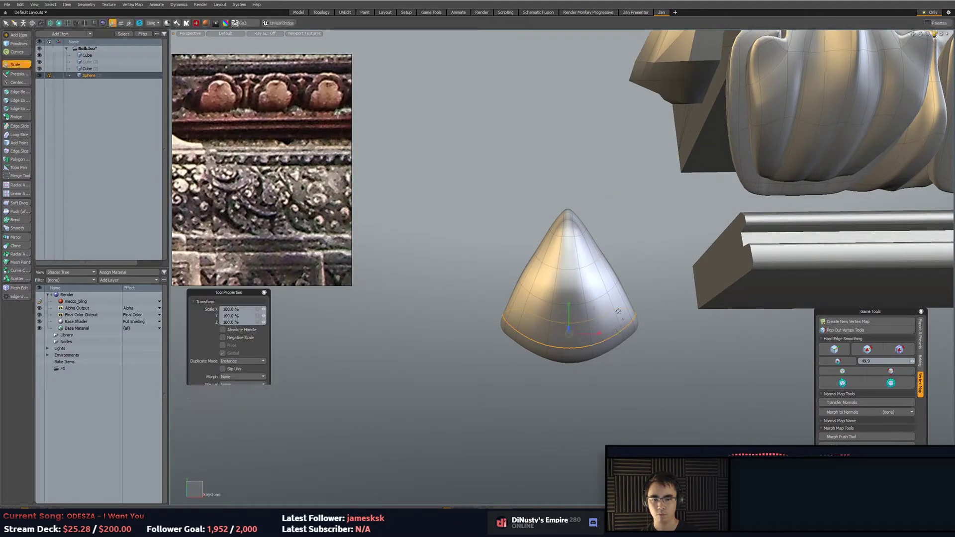
pyautogui.moveTo(588, 321); pyautogui.dragTo(594, 302)
pyautogui.press('q')
# Select the whole leaf, set the action centre to Selection, and scale the leaf narrower.
pyautogui.press('3')
pyautogui.doubleClick(594, 308)
pyautogui.press('r')
pyautogui.keyDown('alt'); pyautogui.moveTo(595, 302); pyautogui.dragTo(746, 332); pyautogui.keyUp('alt')
pyautogui.press('q')
pyautogui.press('r')
pyautogui.hotkey('alt', 'a')
pyautogui.moveTo(473, 260); pyautogui.dragTo(481, 269)
pyautogui.keyDown('alt'); pyautogui.moveTo(480, 269); pyautogui.dragTo(604, 238); pyautogui.keyUp('alt')
pyautogui.press('q')
# Select the edge loop across the leaf's middle and move it to curve the side profile.
pyautogui.press('2')
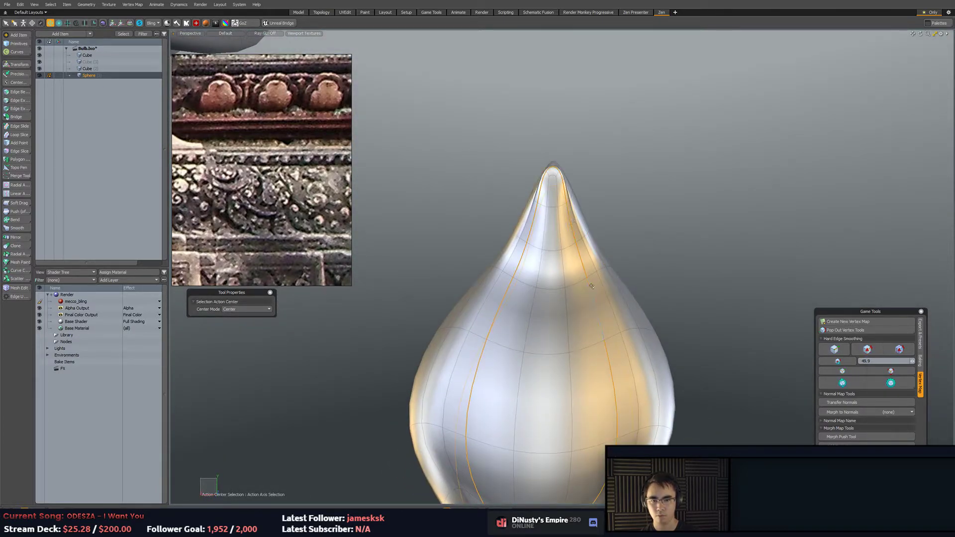
pyautogui.keyDown('alt'); pyautogui.moveTo(602, 288); pyautogui.dragTo(662, 270); pyautogui.keyUp('alt')
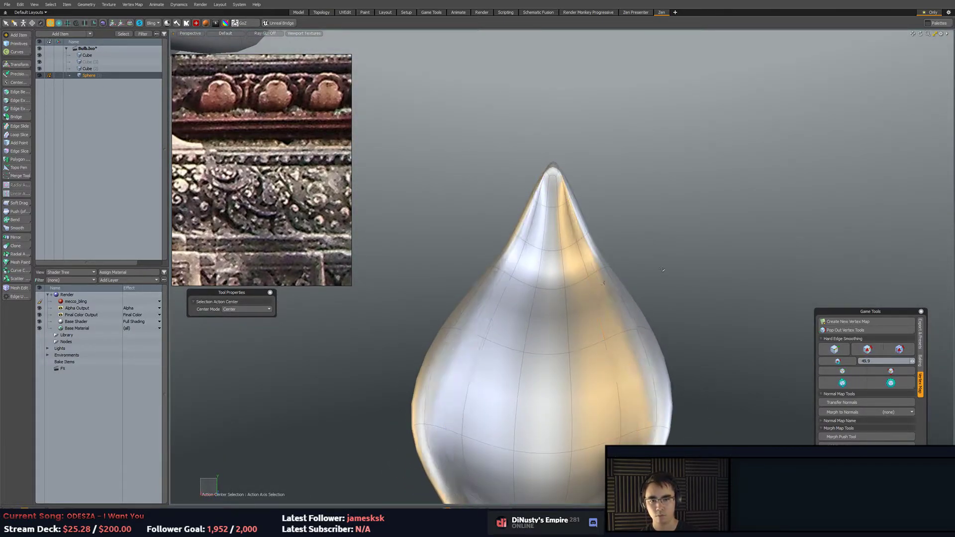
pyautogui.press('3')
pyautogui.doubleClick(582, 250)
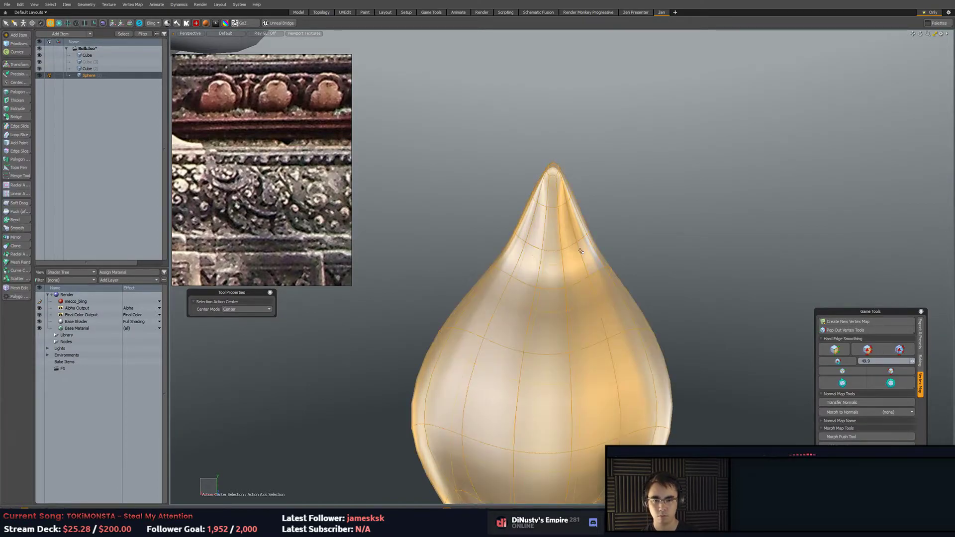
pyautogui.click(661, 231)
pyautogui.keyDown('alt'); pyautogui.moveTo(661, 231); pyautogui.dragTo(644, 250); pyautogui.keyUp('alt')
pyautogui.press('2')
pyautogui.doubleClick(534, 286)
pyautogui.press('w')
pyautogui.press('w')
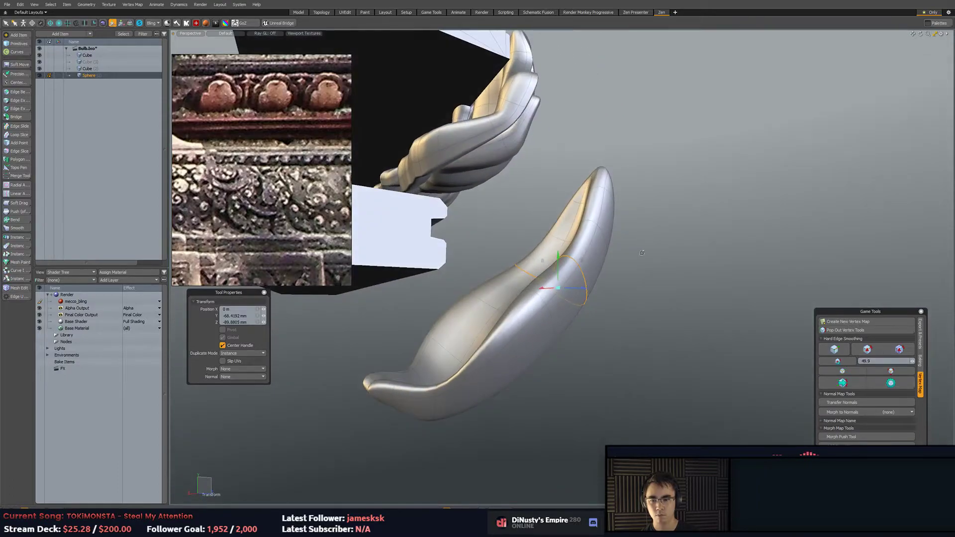
pyautogui.press('space')
# Select the edge loop at the leaf's base, adjust its position, and clear the selection.
pyautogui.keyDown('alt'); pyautogui.moveTo(498, 340); pyautogui.dragTo(450, 350); pyautogui.keyUp('alt')
pyautogui.doubleClick(407, 393)
pyautogui.press('w')
pyautogui.press('space')
pyautogui.click(598, 371)
# Select the whole leaf for rotation and set the falloff to Radial.
pyautogui.press('3')
pyautogui.keyDown('alt'); pyautogui.moveTo(598, 371); pyautogui.dragTo(533, 278); pyautogui.keyUp('alt')
pyautogui.doubleClick(531, 332)
pyautogui.press('e')
pyautogui.keyDown('ctrl'); pyautogui.keyDown('alt'); pyautogui.moveTo(490, 348); pyautogui.dragTo(566, 371); pyautogui.keyUp('alt'); pyautogui.keyUp('ctrl')
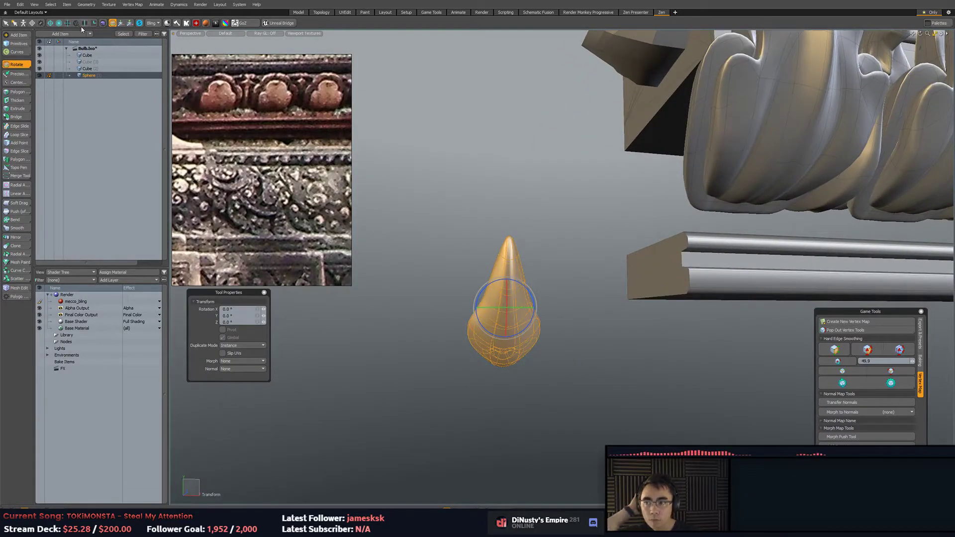
pyautogui.click(61, 25)
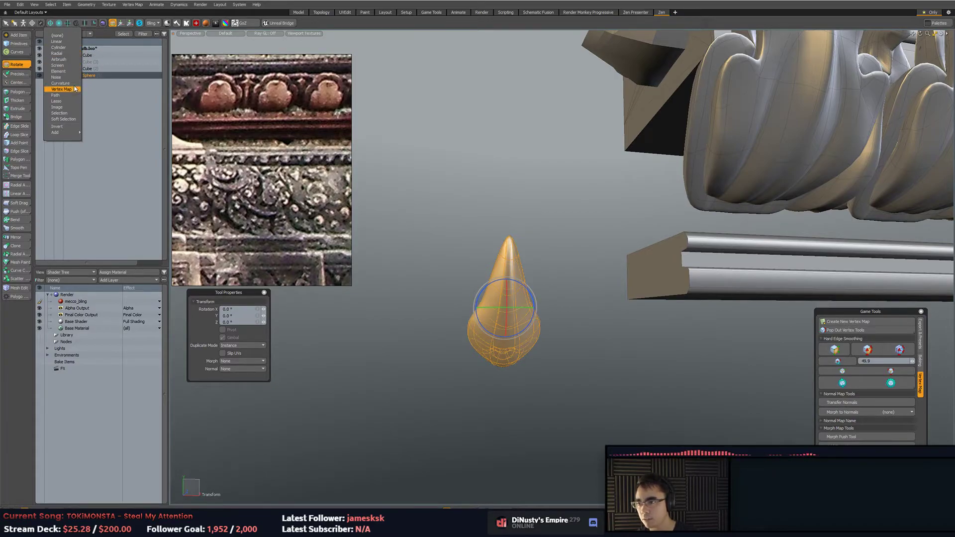
pyautogui.click(57, 53)
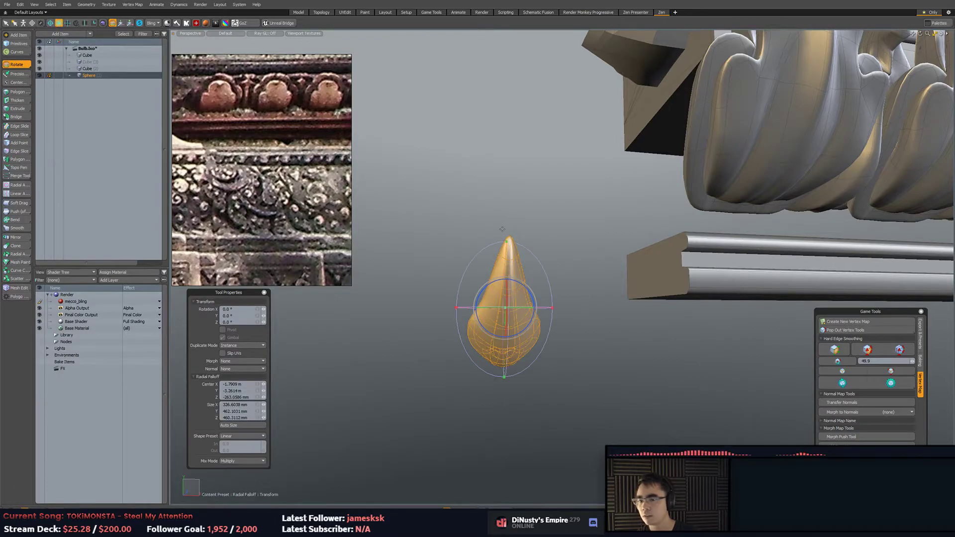
# Try rotating the leaf about the Z axis through the radial falloff.
pyautogui.moveTo(553, 323); pyautogui.dragTo(477, 293)
pyautogui.hotkey('ctrl', 'z')
pyautogui.hotkey('ctrl', 'z')
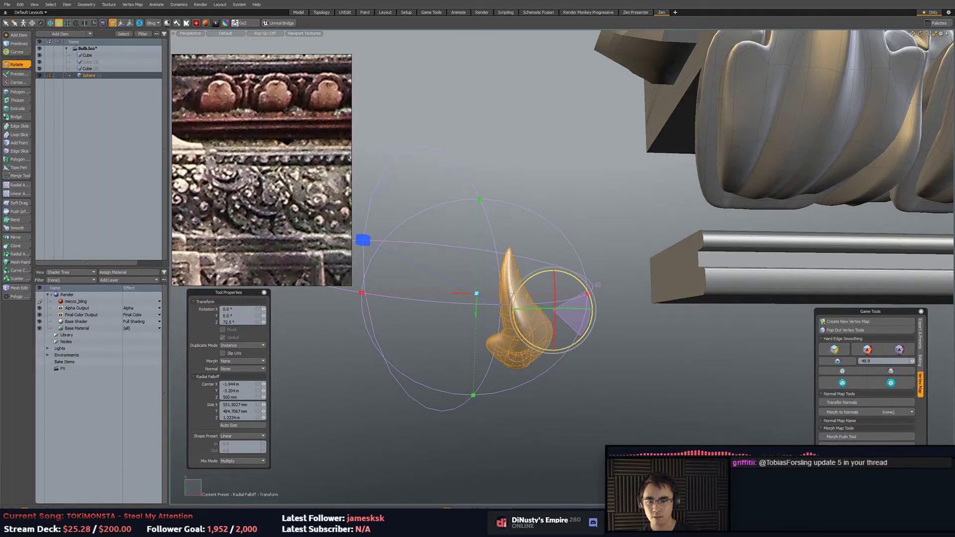
pyautogui.keyDown('alt'); pyautogui.moveTo(580, 313); pyautogui.dragTo(594, 316); pyautogui.keyUp('alt')
pyautogui.press('space')
# Shrink the radial falloff's Z size to about 429 mm.
pyautogui.keyDown('alt'); pyautogui.moveTo(524, 304); pyautogui.dragTo(416, 326); pyautogui.keyUp('alt')
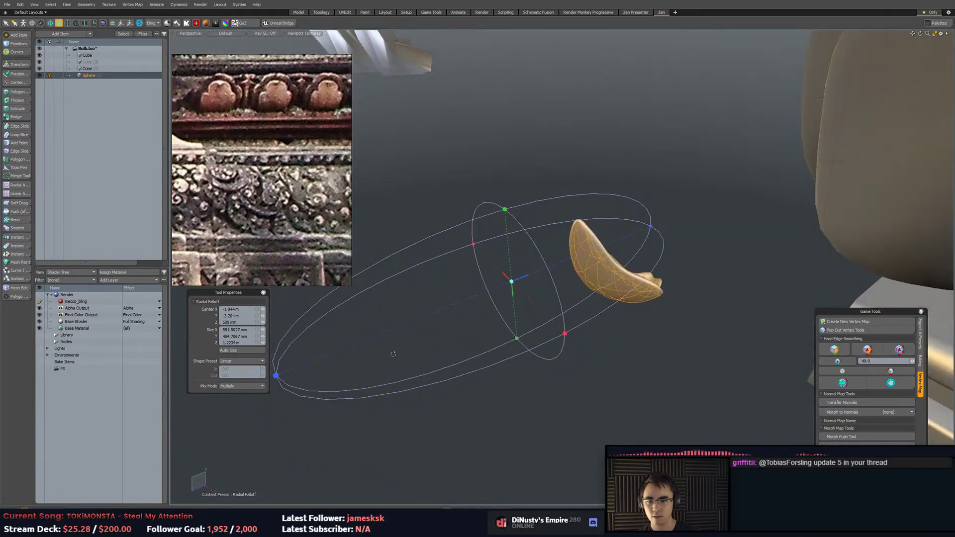
pyautogui.moveTo(275, 377); pyautogui.dragTo(447, 307)
pyautogui.keyDown('alt'); pyautogui.moveTo(460, 305); pyautogui.dragTo(605, 290); pyautogui.keyUp('alt')
# Move the leaf through the radial falloff to test a sideways bend, repositioning and resizing the falloff around it.
pyautogui.press('w')
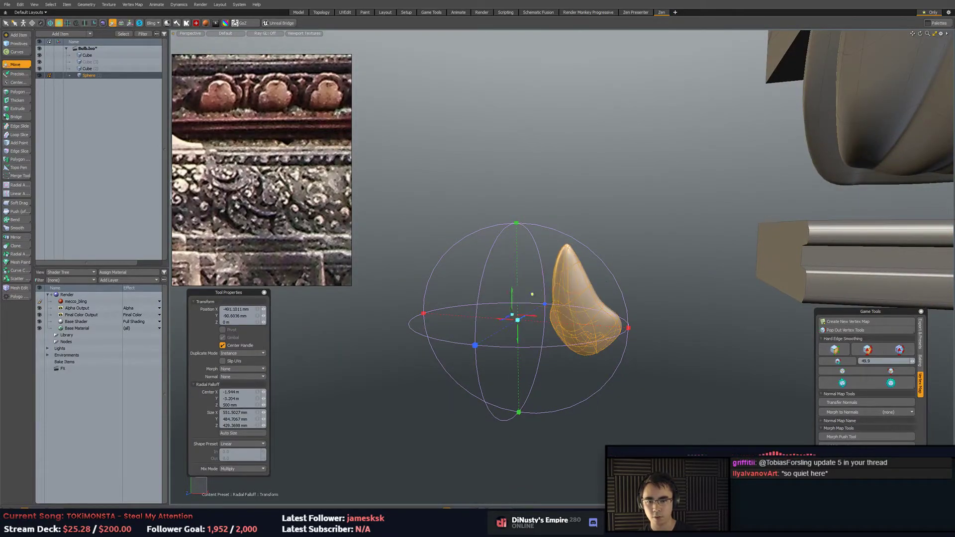
pyautogui.keyDown('alt'); pyautogui.moveTo(515, 299); pyautogui.dragTo(562, 333); pyautogui.keyUp('alt')
pyautogui.keyDown('alt'); pyautogui.moveTo(562, 333); pyautogui.dragTo(633, 267); pyautogui.keyUp('alt')
pyautogui.moveTo(600, 295); pyautogui.dragTo(489, 286)
pyautogui.keyDown('alt'); pyautogui.moveTo(573, 266); pyautogui.dragTo(496, 238); pyautogui.keyUp('alt')
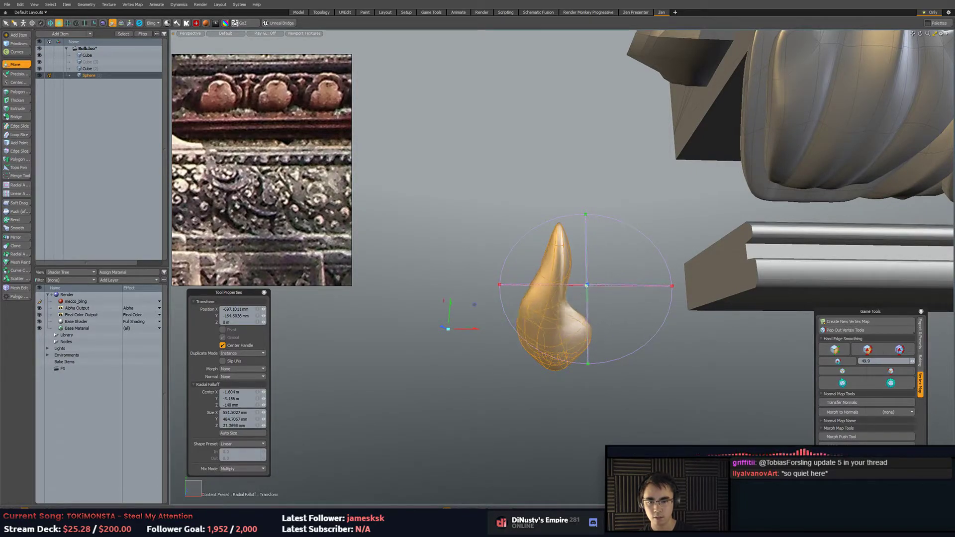
pyautogui.keyDown('alt'); pyautogui.moveTo(608, 280); pyautogui.dragTo(588, 300); pyautogui.keyUp('alt')
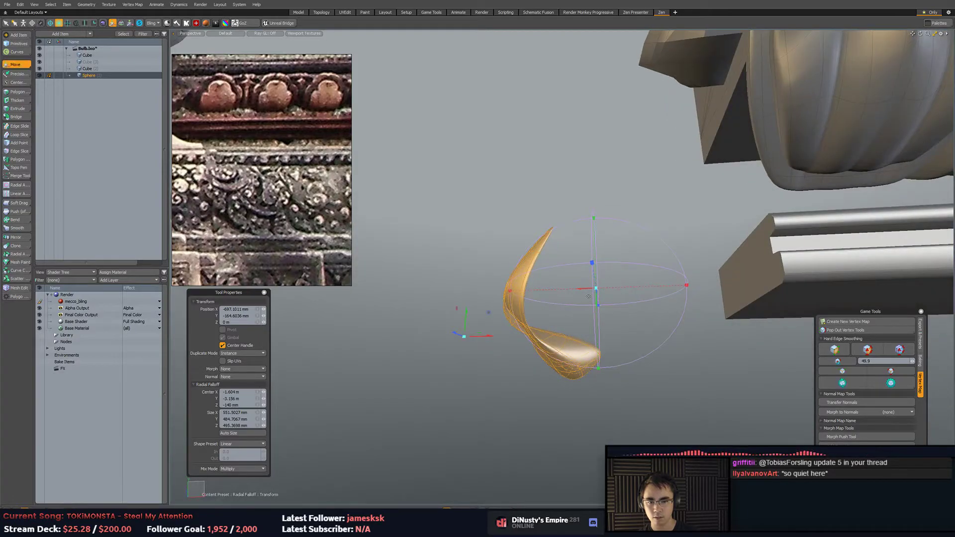
pyautogui.moveTo(643, 287); pyautogui.dragTo(659, 286)
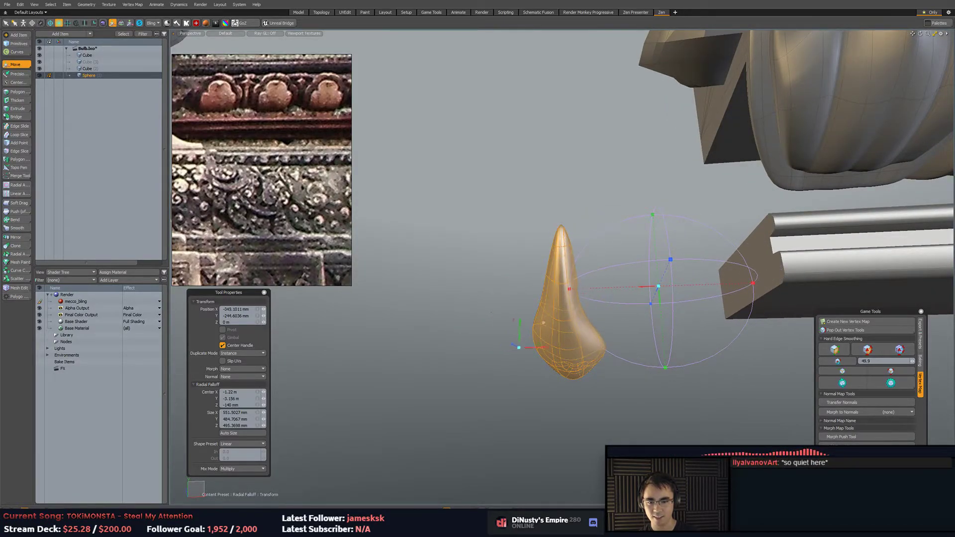
# Bend the leaf into an S-curve by placing the radial falloff's centre at about X -1.794 m, Y -3.368 m.
pyautogui.moveTo(659, 289); pyautogui.dragTo(651, 259)
pyautogui.moveTo(561, 322)
pyautogui.mouseDown()
pyautogui.moveTo(486, 348)
pyautogui.moveTo(578, 327)
pyautogui.mouseUp()
pyautogui.moveTo(522, 314)
pyautogui.keyDown('alt'); pyautogui.mouseDown()
pyautogui.moveTo(504, 293)
pyautogui.moveTo(525, 300)
pyautogui.mouseUp(); pyautogui.keyUp('alt')
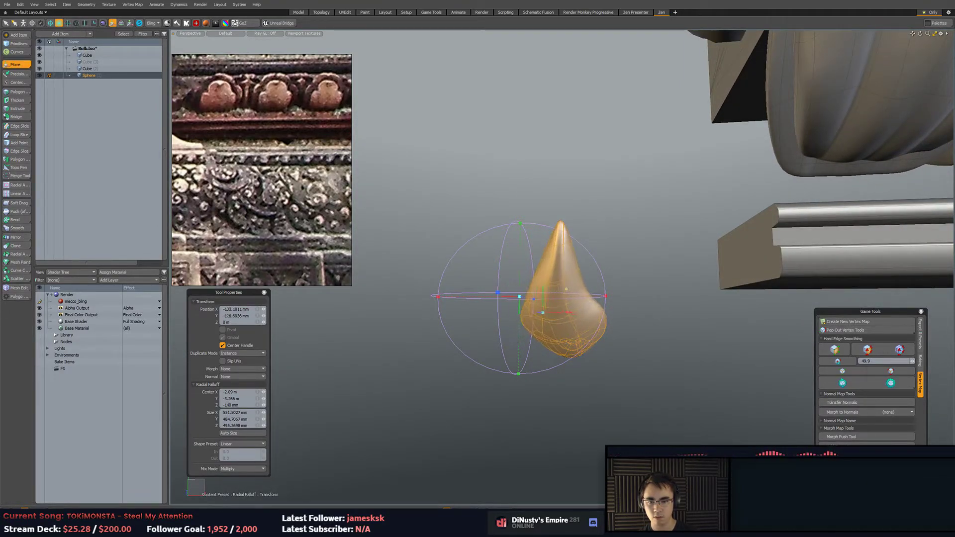
pyautogui.moveTo(521, 301); pyautogui.dragTo(564, 311)
pyautogui.press('space')
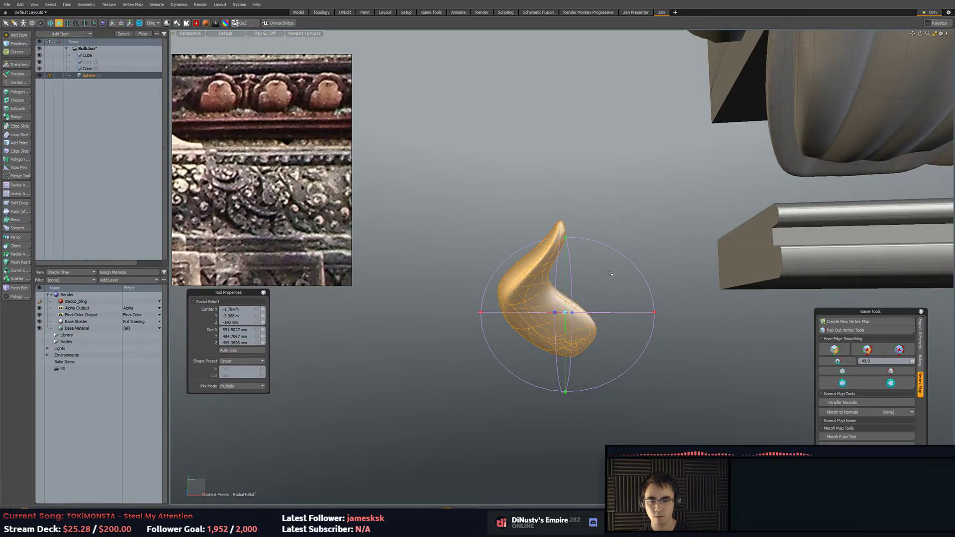
# Restore the straight leaf and bring the bent version back alongside it as a separate piece.
pyautogui.hotkey('ctrl', 'z')
pyautogui.hotkey('ctrl', 'z')
pyautogui.hotkey('ctrl', 'z')
pyautogui.hotkey('ctrl', 'z')
pyautogui.hotkey('ctrl', 'z')
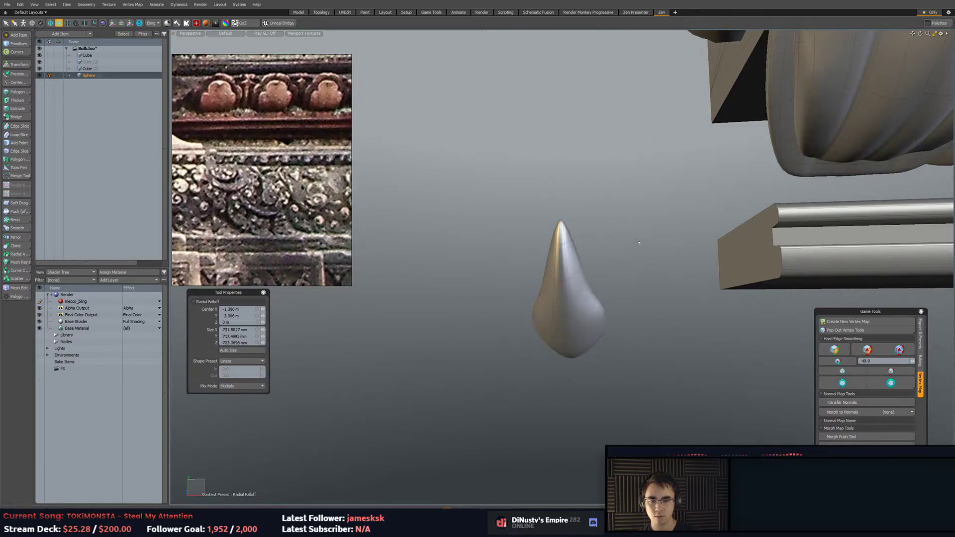
pyautogui.hotkey('ctrl', 'shift', 'z')
pyautogui.hotkey('ctrl', 'shift', 'z')
pyautogui.hotkey('ctrl', 'z')
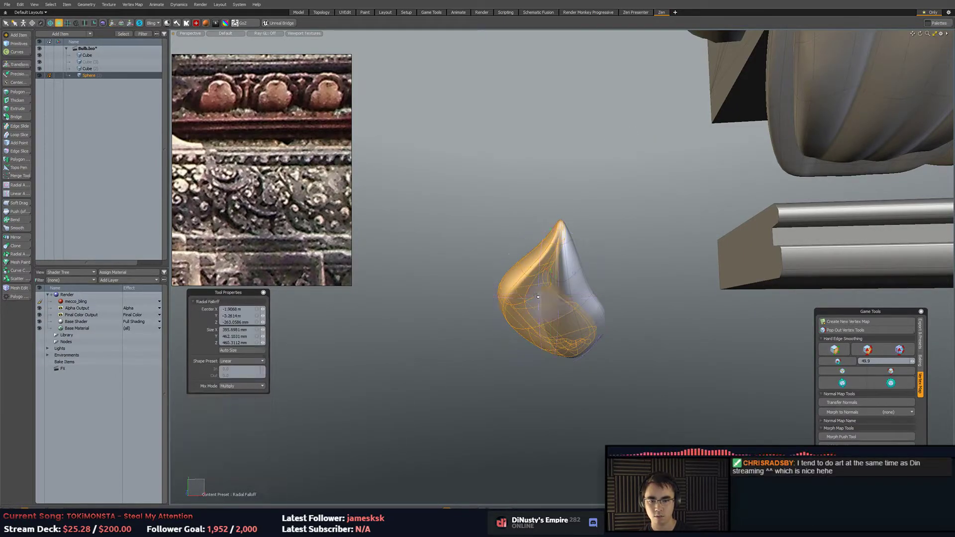
# Clear the radial falloff from the transform tools.
pyautogui.press('space')
pyautogui.press('space')
pyautogui.press('w')
pyautogui.press('space')
pyautogui.press('space')
pyautogui.press('w')
pyautogui.keyDown('alt'); pyautogui.moveTo(537, 296); pyautogui.dragTo(620, 307); pyautogui.keyUp('alt')
pyautogui.press('space')
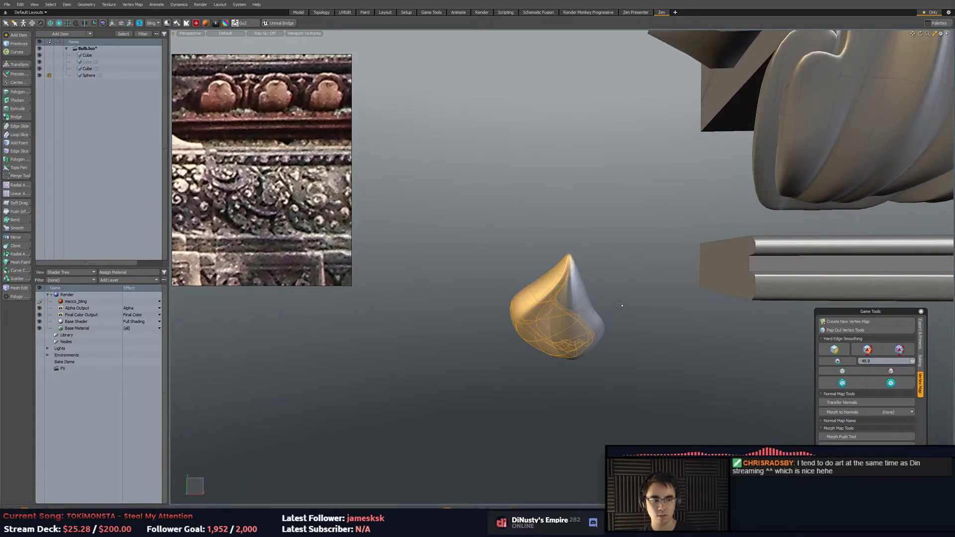
# Select only the bent leaf and move it left, away from the straight leaf.
pyautogui.click(621, 307)
pyautogui.press('5')
pyautogui.press('w')
pyautogui.press('space')
pyautogui.click(545, 292)
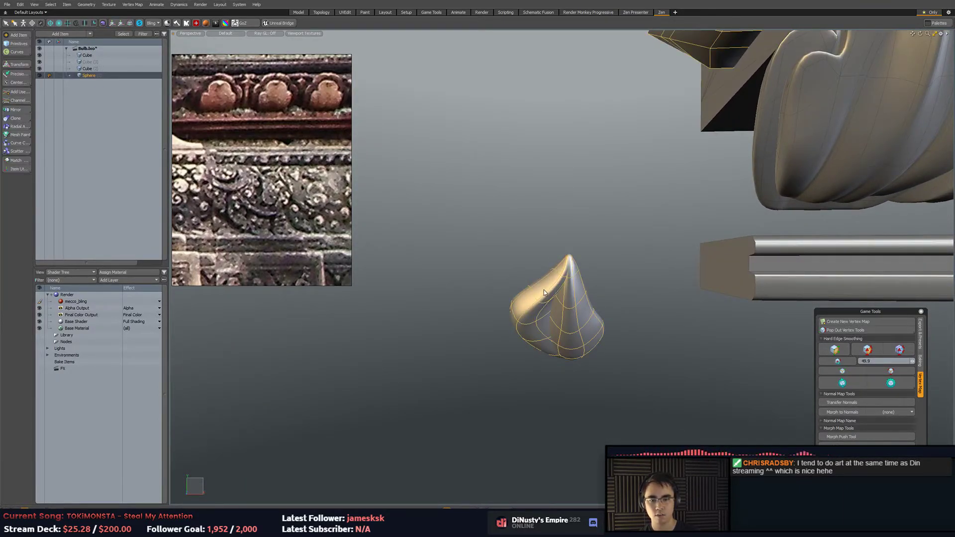
pyautogui.press('3')
pyautogui.doubleClick(545, 293)
pyautogui.press('w')
pyautogui.moveTo(577, 312); pyautogui.dragTo(524, 312)
pyautogui.press('space')
pyautogui.press('5')
pyautogui.keyDown('alt'); pyautogui.moveTo(613, 298); pyautogui.dragTo(562, 289); pyautogui.keyUp('alt')
pyautogui.press('2')
pyautogui.keyDown('alt'); pyautogui.moveTo(527, 328); pyautogui.dragTo(552, 356); pyautogui.keyUp('alt')
pyautogui.hotkey('alt', 'c')
pyautogui.press('space')
pyautogui.press('5')
# Select both the bent and straight leaves and rotate them together to tilt them upright.
pyautogui.press('3')
pyautogui.doubleClick(530, 297)
pyautogui.keyDown('alt'); pyautogui.moveTo(530, 297); pyautogui.dragTo(587, 318); pyautogui.keyUp('alt')
pyautogui.keyDown('shift'); pyautogui.doubleClick(528, 333); pyautogui.keyUp('shift')
pyautogui.press('e')
pyautogui.keyDown('alt'); pyautogui.moveTo(529, 333); pyautogui.dragTo(582, 335); pyautogui.keyUp('alt')
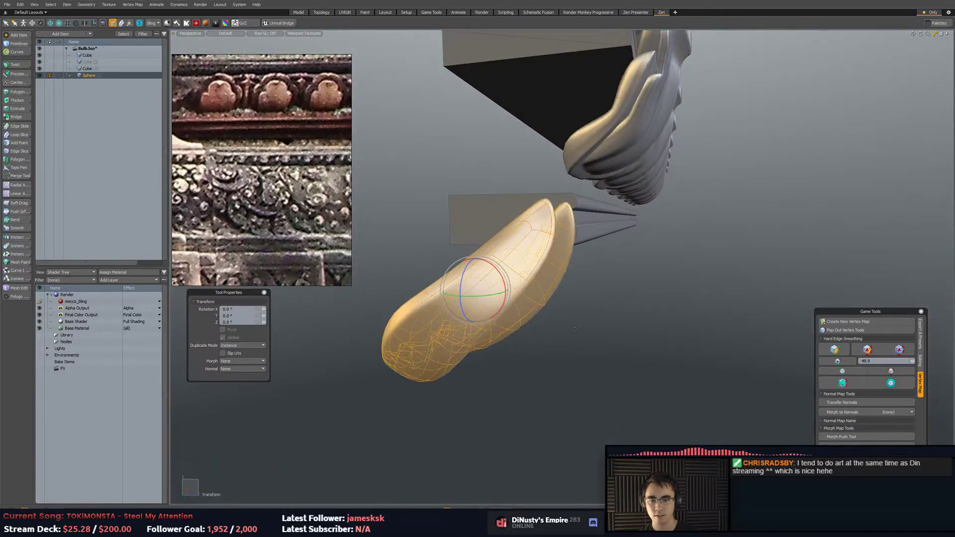
pyautogui.moveTo(502, 283); pyautogui.dragTo(515, 298)
pyautogui.press('q')
pyautogui.press('e')
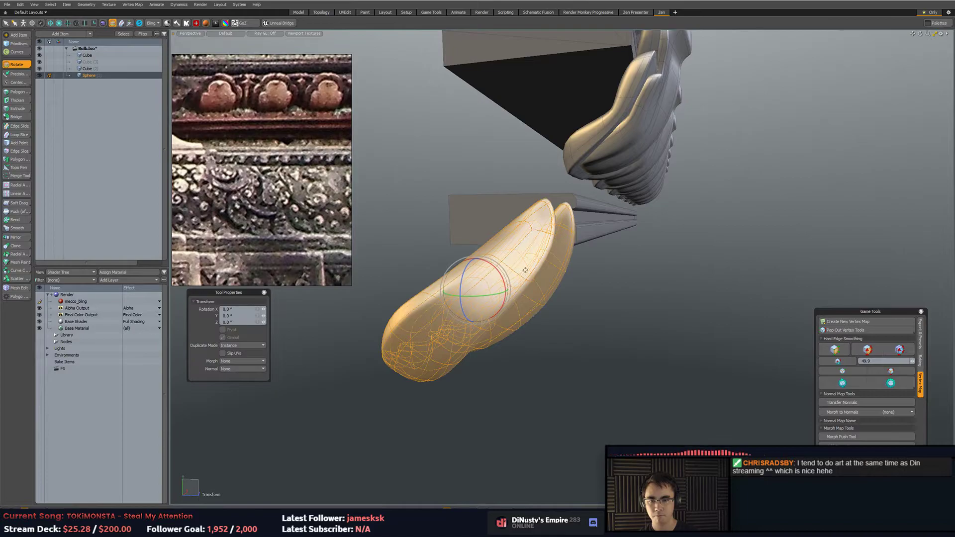
pyautogui.moveTo(506, 280); pyautogui.dragTo(501, 231)
pyautogui.keyDown('alt'); pyautogui.moveTo(522, 249); pyautogui.dragTo(508, 266); pyautogui.keyUp('alt')
# In the front view, select the bent leaf and rotate it counterclockwise so its tip swings out to the left.
pyautogui.press('KP_2')
pyautogui.scroll(-4, 521, 244)
pyautogui.press('q')
pyautogui.doubleClick(508, 261)
pyautogui.scroll(1, 508, 266)
pyautogui.press('2')
pyautogui.press('t')
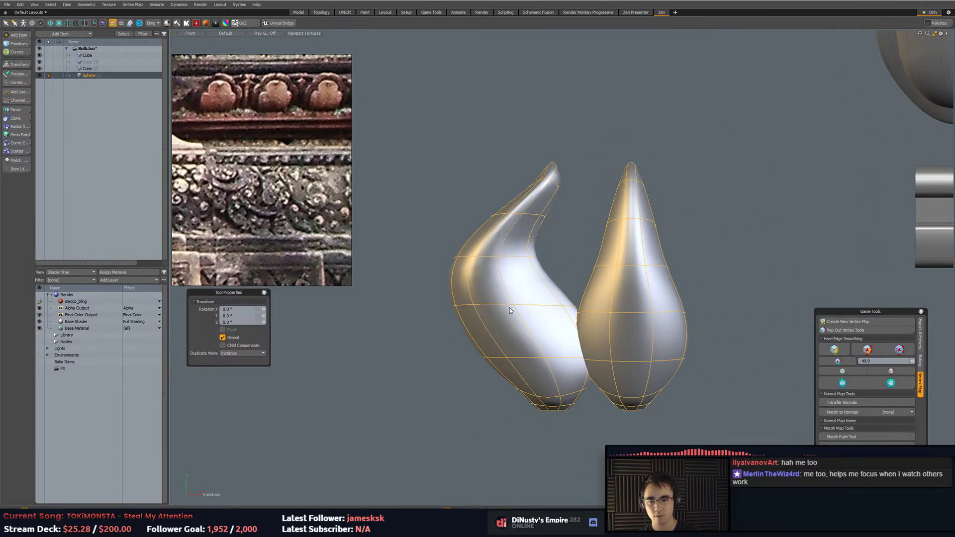
pyautogui.press('q')
pyautogui.press('3')
pyautogui.press('e')
pyautogui.moveTo(518, 332); pyautogui.dragTo(578, 314)
# Move the bent leaf down beside the straight leaf's base and rotate it further until its tip points left.
pyautogui.press('w')
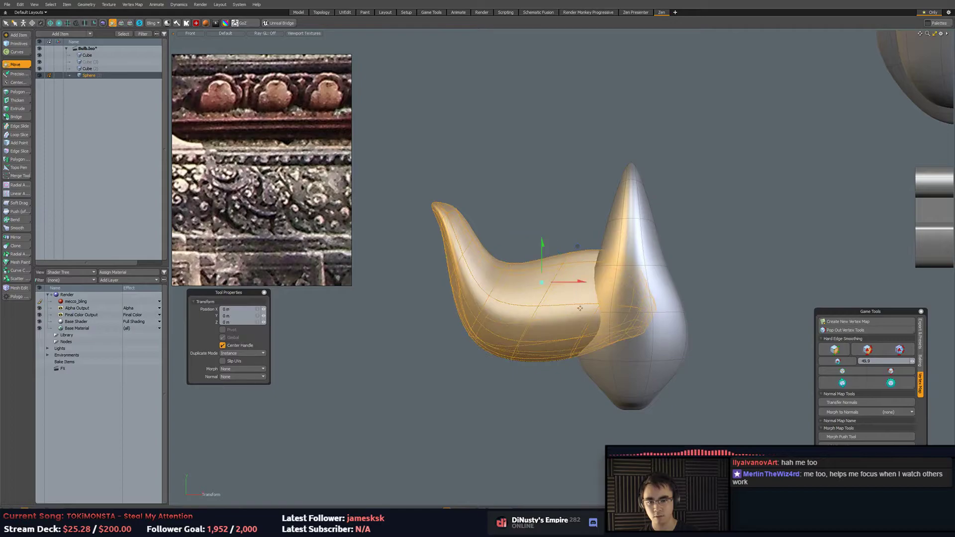
pyautogui.moveTo(575, 254); pyautogui.dragTo(542, 362)
pyautogui.scroll(-1, 543, 362)
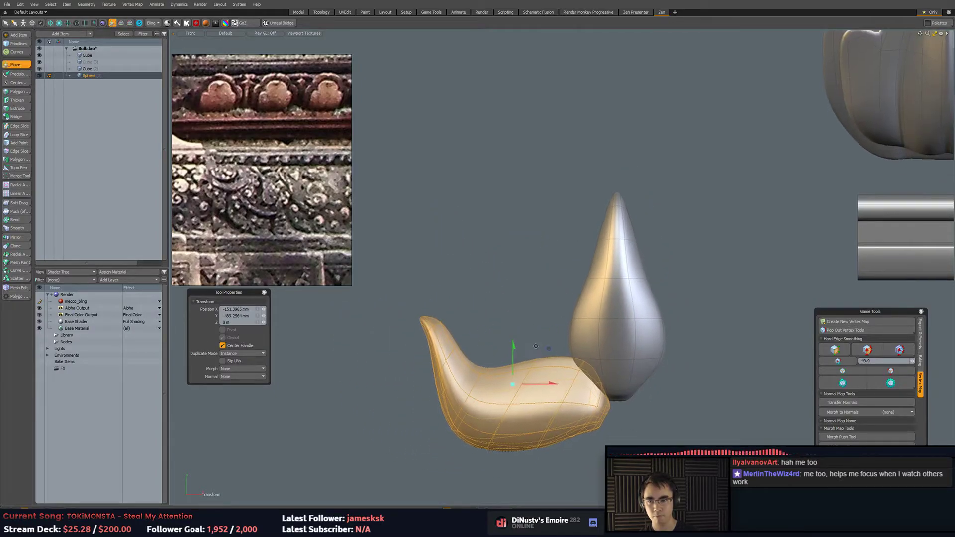
pyautogui.keyDown('alt'); pyautogui.keyDown('shift'); pyautogui.moveTo(523, 401); pyautogui.dragTo(526, 370); pyautogui.keyUp('shift'); pyautogui.keyUp('alt')
pyautogui.press('e')
pyautogui.moveTo(529, 402); pyautogui.dragTo(601, 329)
pyautogui.press('q')
pyautogui.press('w')
pyautogui.press('q')
pyautogui.press('2')
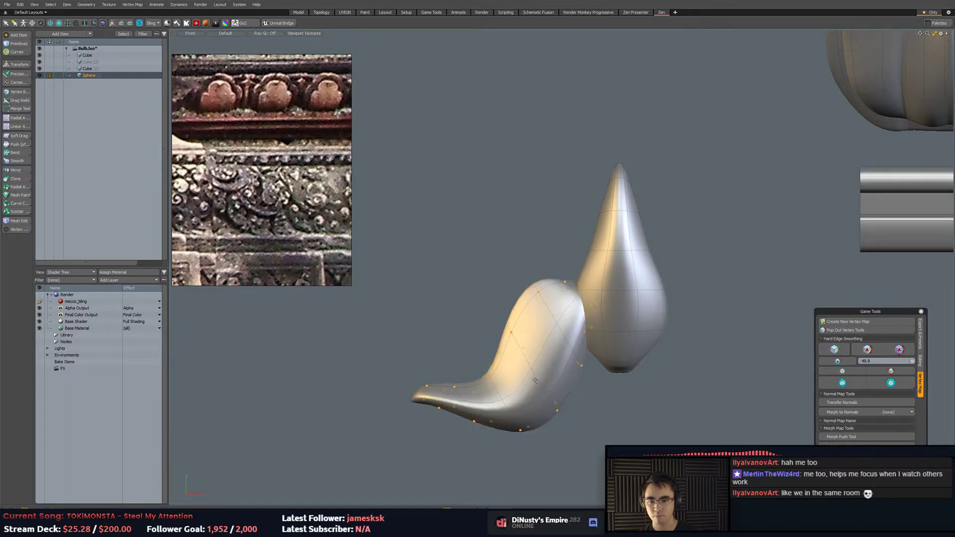
# Rotate the edge loop across the bent leaf's middle by about 39° and shift it right to widen the bend.
pyautogui.doubleClick(536, 377)
pyautogui.press('w')
pyautogui.press('e')
pyautogui.moveTo(568, 407); pyautogui.dragTo(575, 395)
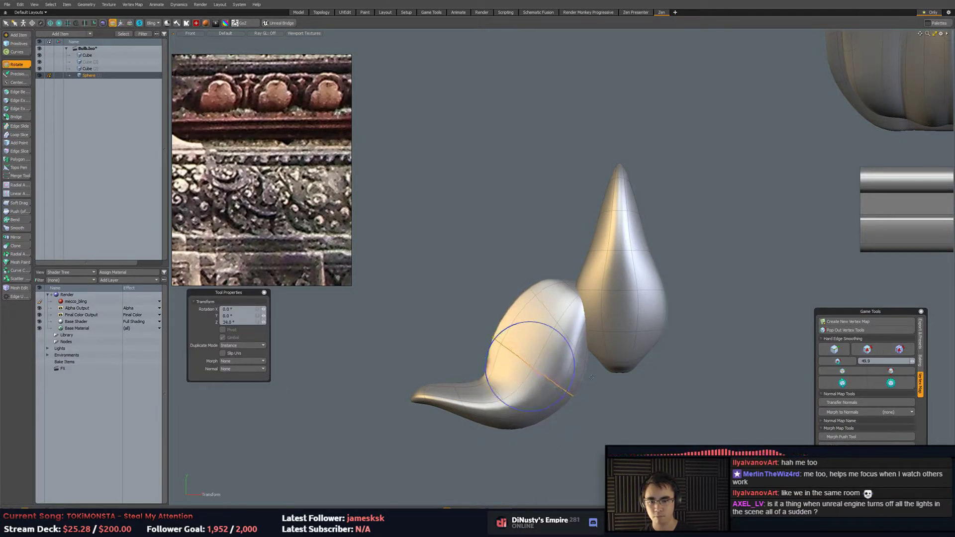
pyautogui.press('w')
pyautogui.moveTo(572, 338); pyautogui.dragTo(591, 346)
pyautogui.press('q')
# Select the faces on the bent leaf's upper-left side, bevel them outward, and move them to start a second petal.
pyautogui.press('3')
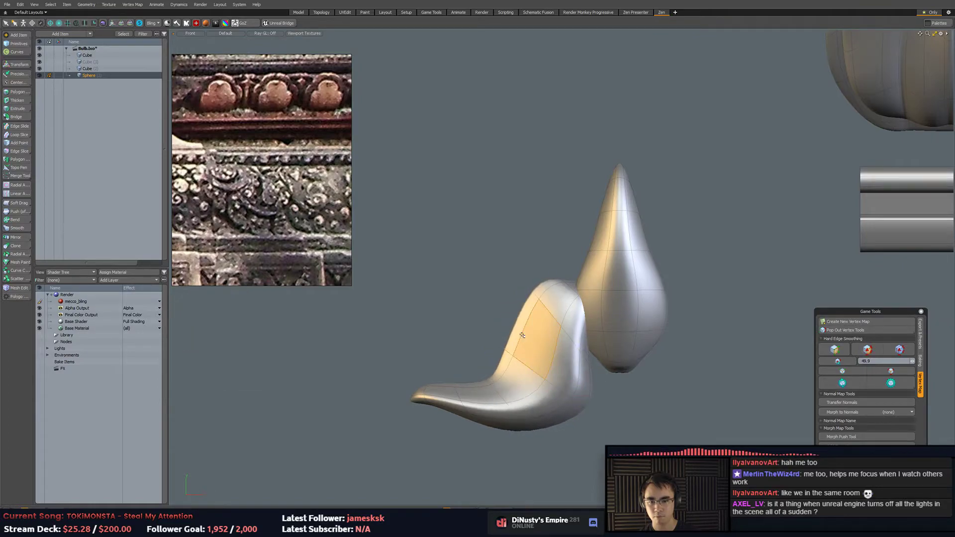
pyautogui.click(516, 325)
pyautogui.keyDown('ctrl'); pyautogui.keyDown('alt'); pyautogui.moveTo(474, 316); pyautogui.dragTo(510, 333); pyautogui.keyUp('alt'); pyautogui.keyUp('ctrl')
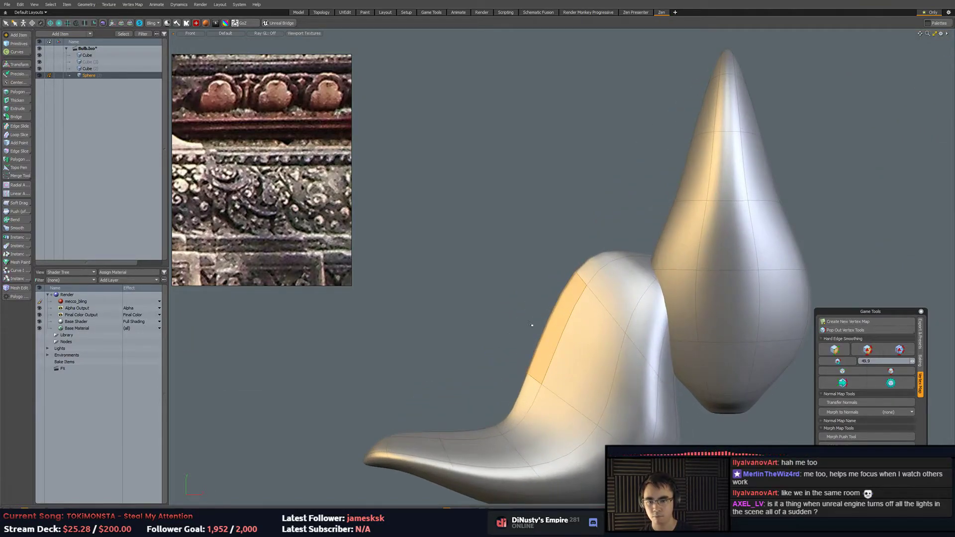
pyautogui.press('KP_Decimal')
pyautogui.keyDown('alt'); pyautogui.moveTo(566, 298); pyautogui.dragTo(504, 331); pyautogui.keyUp('alt')
pyautogui.press('b')
pyautogui.click(580, 319)
pyautogui.press('w')
pyautogui.press('r')
pyautogui.click(501, 262)
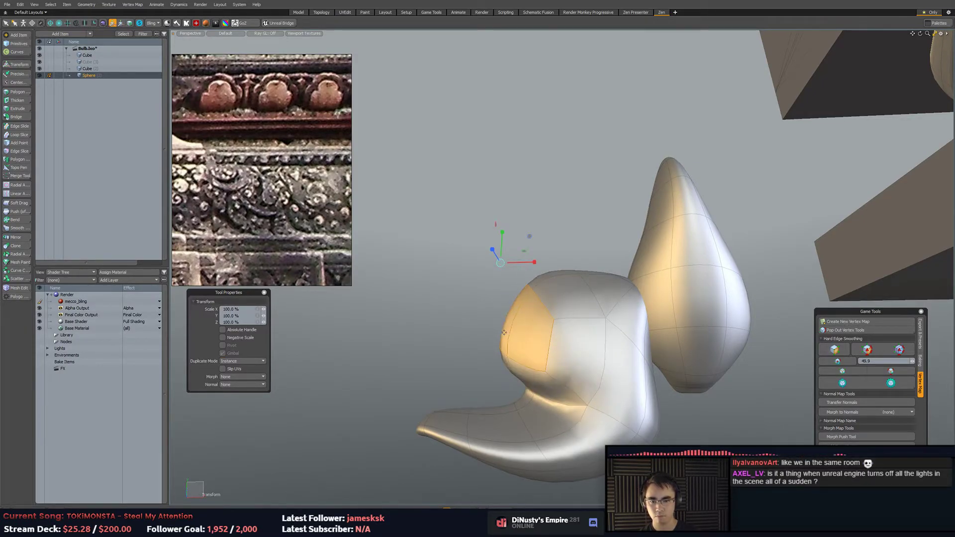
pyautogui.hotkey('ctrl', 'z')
pyautogui.press('q')
pyautogui.press('w')
pyautogui.moveTo(535, 283); pyautogui.dragTo(545, 310)
# Extend the second petal to the left with further bevels, curl its end, and scale the tip down to 36%.
pyautogui.press('b')
pyautogui.click(555, 308)
pyautogui.press('w')
pyautogui.moveTo(517, 338)
pyautogui.mouseDown()
pyautogui.moveTo(461, 323)
pyautogui.moveTo(495, 275)
pyautogui.moveTo(469, 288)
pyautogui.moveTo(597, 293)
pyautogui.moveTo(622, 309)
pyautogui.moveTo(510, 296)
pyautogui.moveTo(468, 329)
pyautogui.moveTo(450, 323)
pyautogui.moveTo(480, 316)
pyautogui.mouseUp()
pyautogui.press('e')
pyautogui.press('r')
pyautogui.press('b')
pyautogui.press('w')
pyautogui.moveTo(504, 256); pyautogui.dragTo(497, 257)
pyautogui.keyDown('alt'); pyautogui.moveTo(455, 339); pyautogui.dragTo(408, 318); pyautogui.keyUp('alt')
pyautogui.press('e')
pyautogui.press('r')
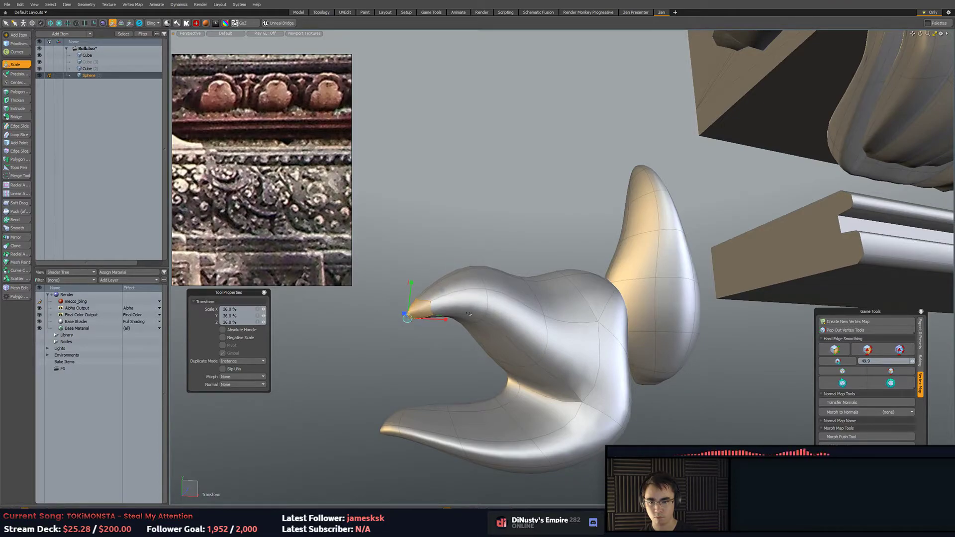
# Slice an edge loop across the new upper petal and scale the neighbouring loop to refine the taper.
pyautogui.press('q')
pyautogui.press('2')
pyautogui.keyDown('alt'); pyautogui.moveTo(520, 303); pyautogui.dragTo(567, 311); pyautogui.keyUp('alt')
pyautogui.hotkey('alt', 'c')
pyautogui.press('q')
pyautogui.press('Escape')
pyautogui.keyDown('ctrl'); pyautogui.keyDown('alt'); pyautogui.moveTo(567, 311); pyautogui.dragTo(507, 324); pyautogui.keyUp('alt'); pyautogui.keyUp('ctrl')
pyautogui.moveTo(508, 324)
pyautogui.keyDown('alt'); pyautogui.mouseDown()
pyautogui.moveTo(553, 333)
pyautogui.moveTo(542, 367)
pyautogui.mouseUp(); pyautogui.keyUp('alt')
pyautogui.doubleClick(504, 317)
pyautogui.press('r')
pyautogui.press('q')
pyautogui.press('Escape')
# Select the vertices in the crotch between the two petals and move them to reshape the notch.
pyautogui.press('1')
pyautogui.moveTo(543, 395); pyautogui.dragTo(556, 427, button='right')
pyautogui.keyDown('alt'); pyautogui.moveTo(588, 405); pyautogui.dragTo(542, 366); pyautogui.keyUp('alt')
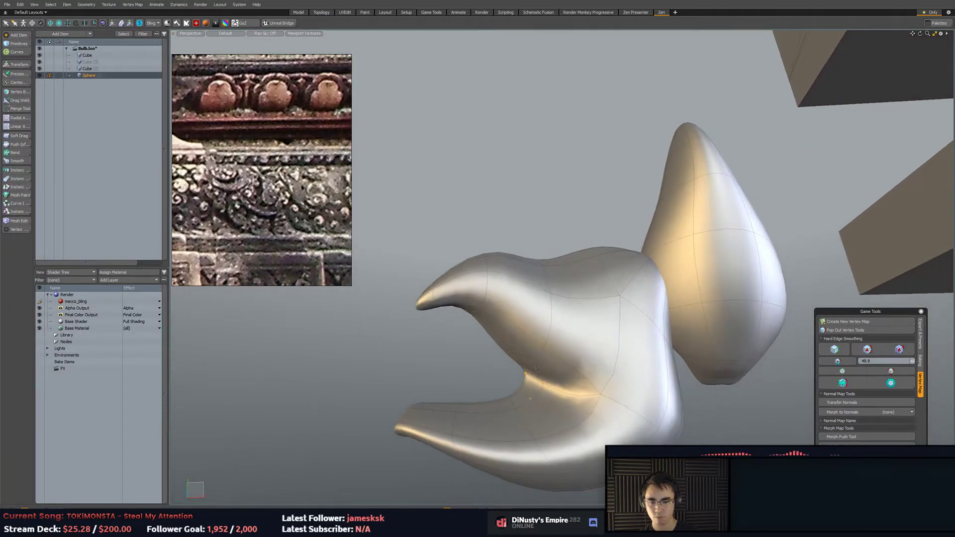
pyautogui.moveTo(560, 400); pyautogui.dragTo(559, 401, button='right')
pyautogui.press('w')
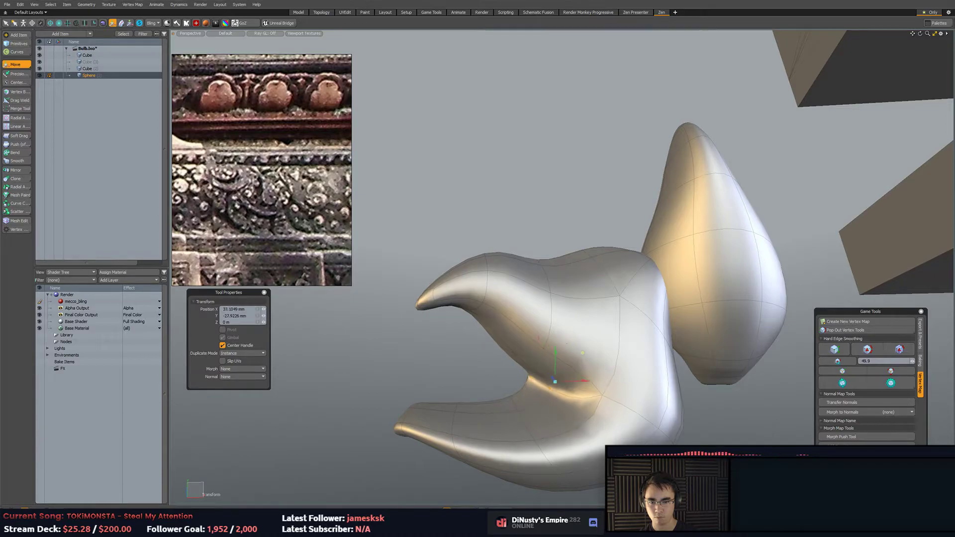
pyautogui.moveTo(560, 401)
pyautogui.keyDown('alt'); pyautogui.mouseDown()
pyautogui.moveTo(590, 360)
pyautogui.moveTo(588, 369)
pyautogui.moveTo(496, 346)
pyautogui.mouseUp(); pyautogui.keyUp('alt')
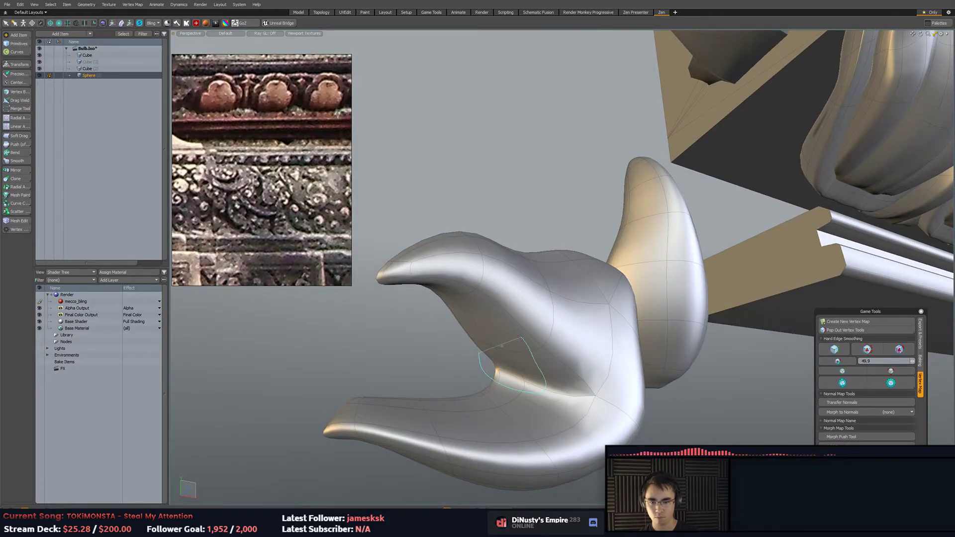
pyautogui.keyDown('alt'); pyautogui.moveTo(502, 335); pyautogui.dragTo(569, 347); pyautogui.keyUp('alt')
pyautogui.press('w')
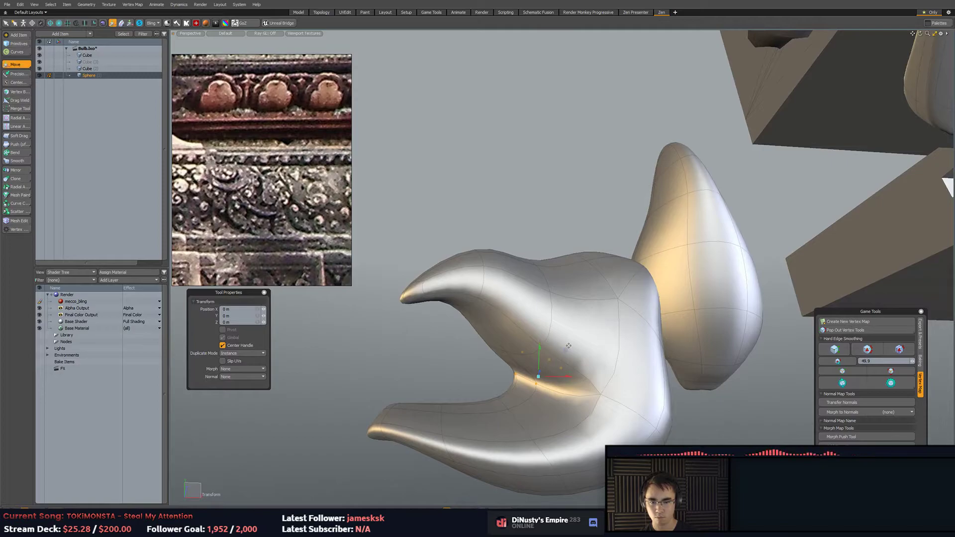
pyautogui.moveTo(600, 383); pyautogui.dragTo(609, 319)
# Try to curl the forked leaf's lower petal by moving, rotating and scaling its edge loops.
pyautogui.scroll(-3, 609, 320)
pyautogui.press('2')
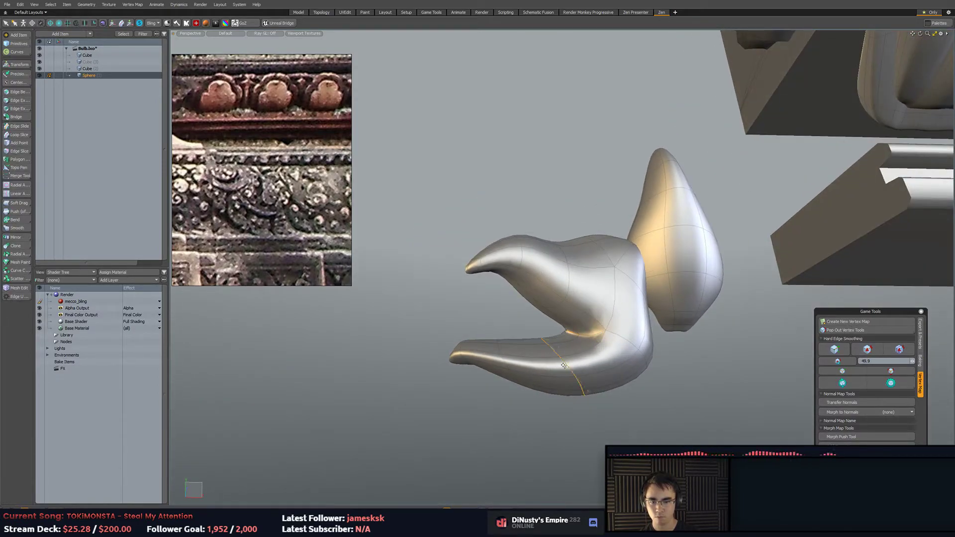
pyautogui.press('w')
pyautogui.moveTo(564, 368); pyautogui.dragTo(560, 382)
pyautogui.press('q')
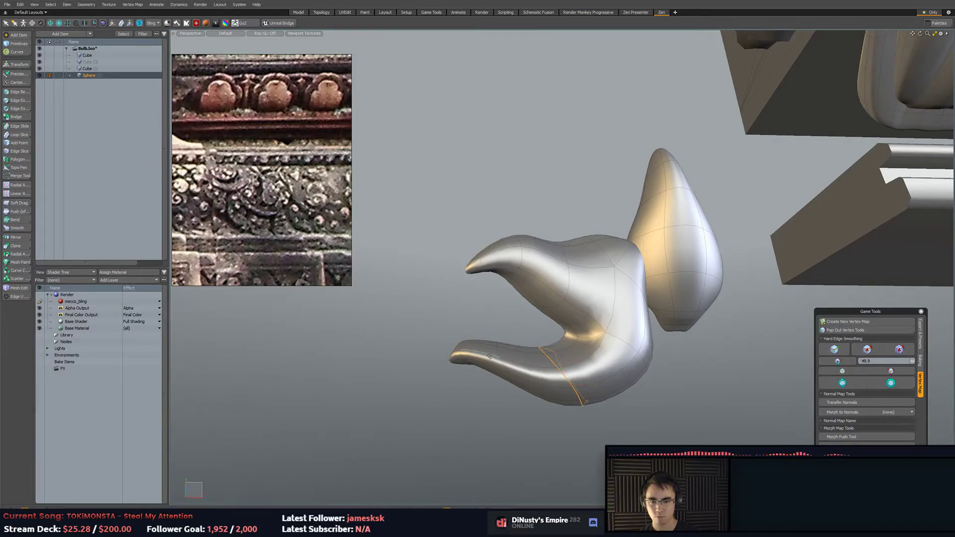
pyautogui.press('e')
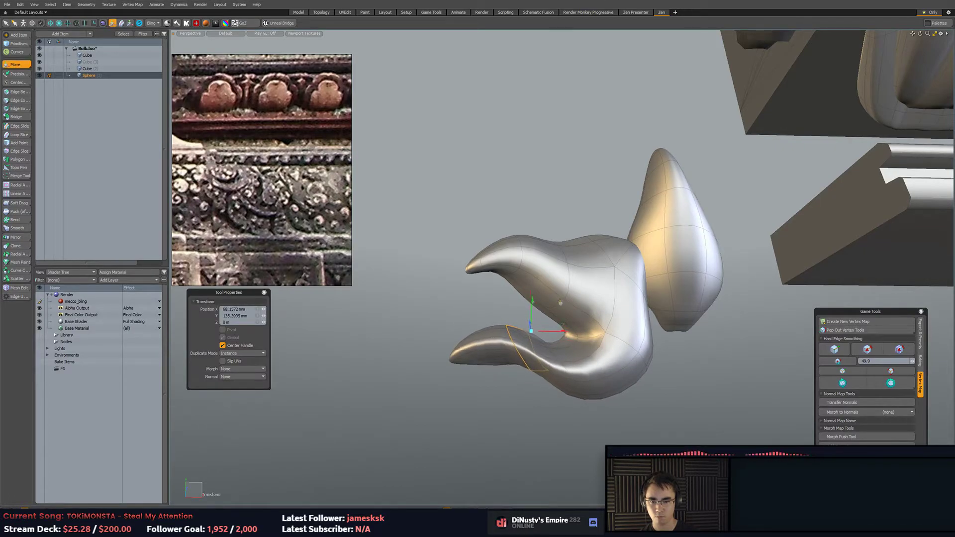
pyautogui.moveTo(553, 379); pyautogui.dragTo(509, 357)
pyautogui.press('q')
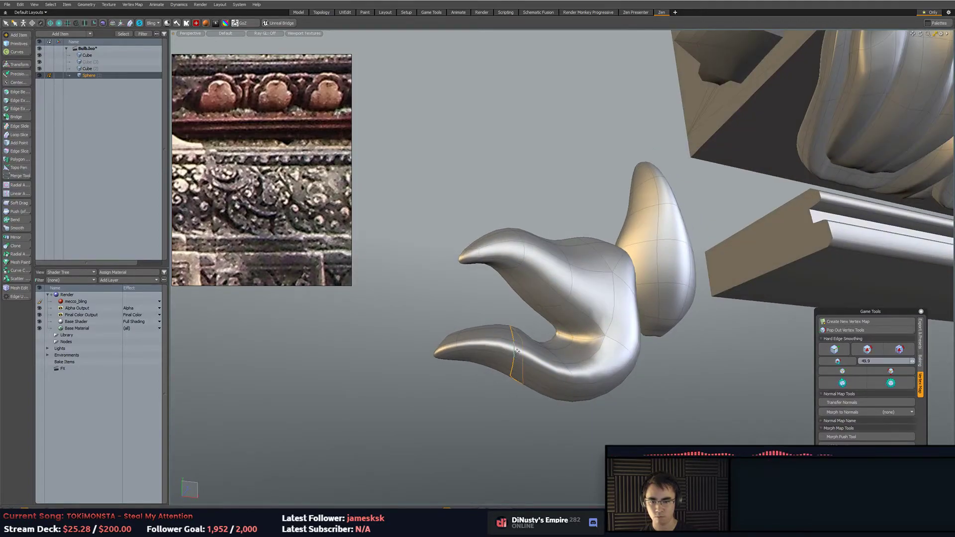
pyautogui.press('r')
pyautogui.moveTo(524, 314); pyautogui.dragTo(581, 358)
pyautogui.press('q')
pyautogui.doubleClick(574, 385)
pyautogui.press('r')
pyautogui.press('q')
pyautogui.press('5')
pyautogui.scroll(-3, 569, 367)
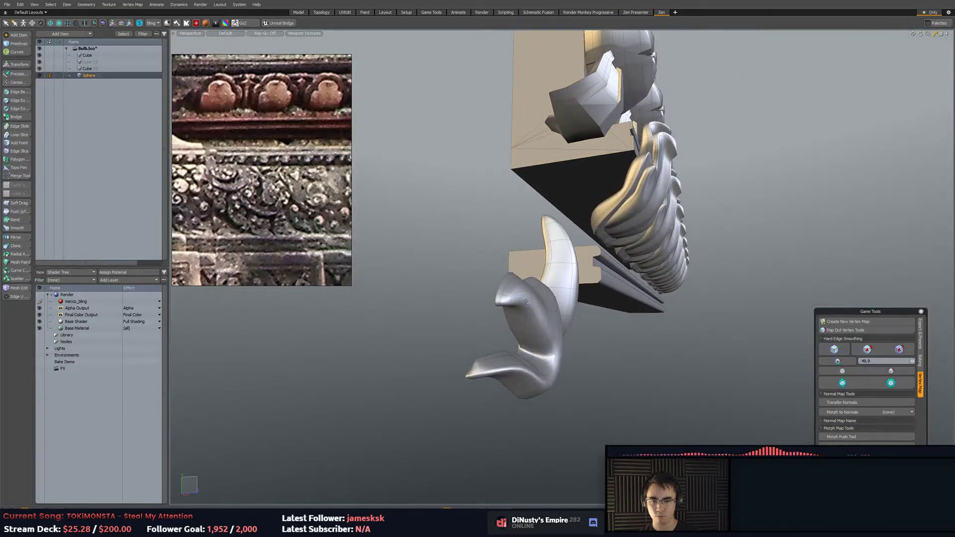
# Try to slice another edge loop into the forked leaf.
pyautogui.keyDown('alt'); pyautogui.moveTo(543, 318); pyautogui.dragTo(519, 298); pyautogui.keyUp('alt')
pyautogui.press('2')
pyautogui.hotkey('alt', 'c')
pyautogui.press('q')
# Undo the latest edge-loop edits on the forked leaf's lower petal.
pyautogui.press('5')
pyautogui.keyDown('alt'); pyautogui.moveTo(604, 373); pyautogui.dragTo(424, 366); pyautogui.keyUp('alt')
pyautogui.scroll(-2, 535, 303)
pyautogui.scroll(-4, 497, 360)
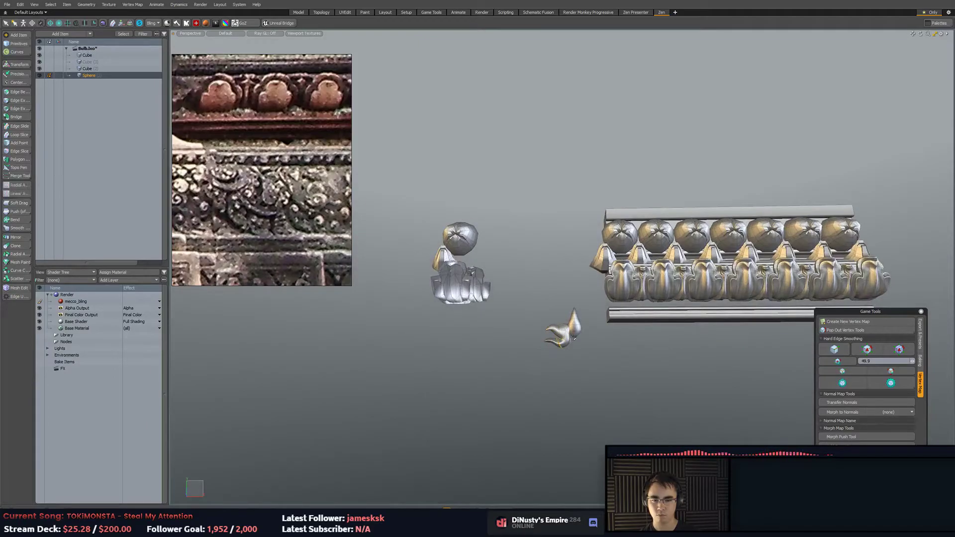
pyautogui.scroll(8, 595, 331)
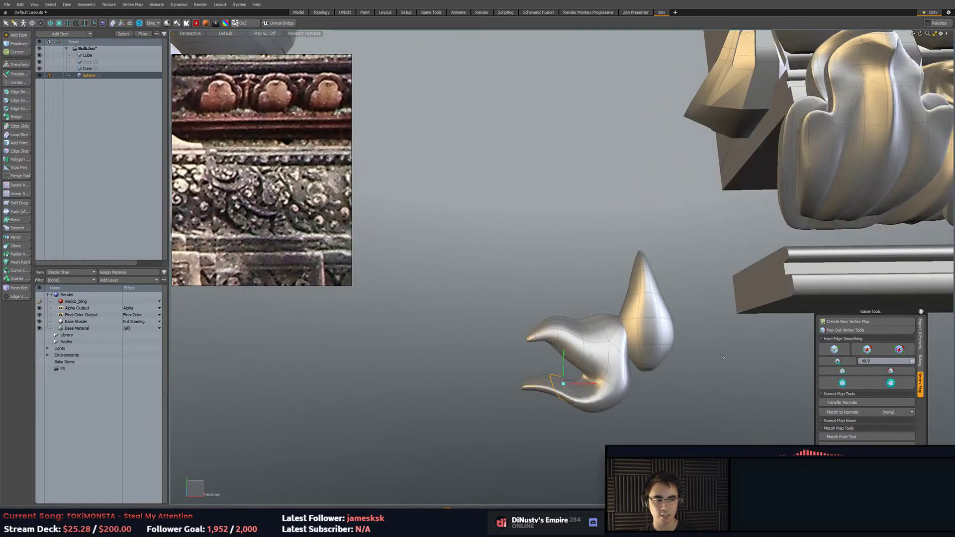
pyautogui.hotkey('ctrl', 'z')
pyautogui.hotkey('ctrl', 'z')
pyautogui.hotkey('ctrl', 'z')
pyautogui.hotkey('ctrl', 'z')
pyautogui.hotkey('ctrl', 'z')
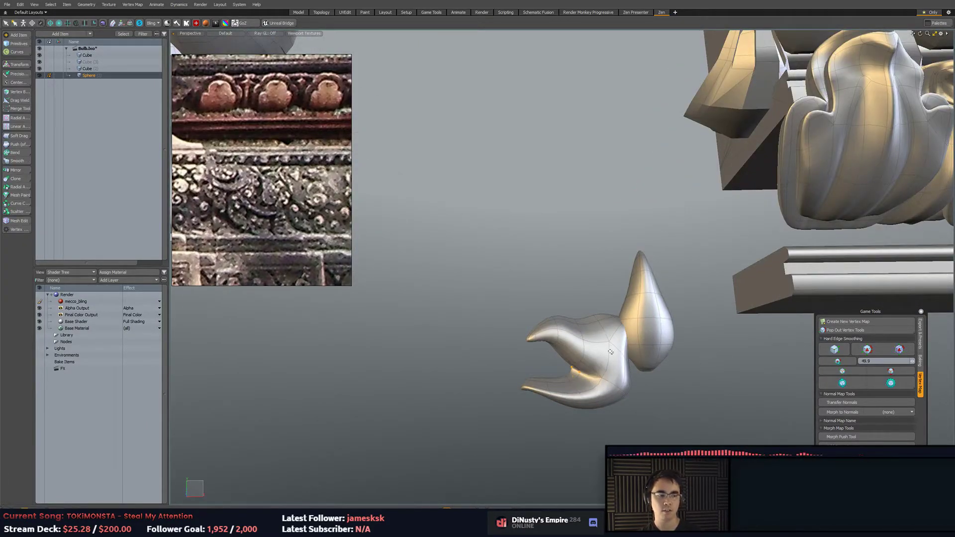
# Select all faces of the straight leaf, leaving the forked leaf unselected.
pyautogui.press('3')
pyautogui.doubleClick(618, 352)
pyautogui.doubleClick(650, 353)
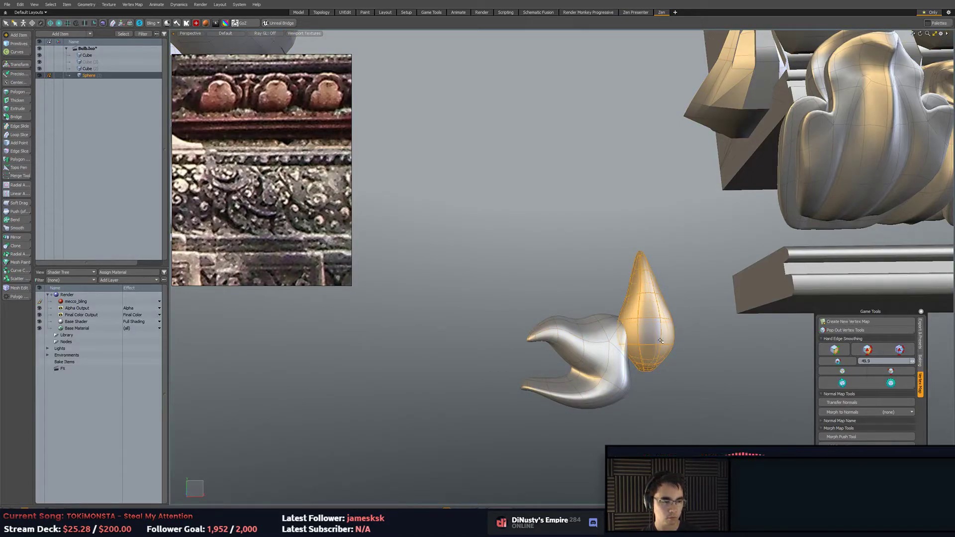
pyautogui.keyDown('alt'); pyautogui.moveTo(661, 342); pyautogui.dragTo(675, 350); pyautogui.keyUp('alt')
pyautogui.doubleClick(539, 324)
pyautogui.click(535, 310)
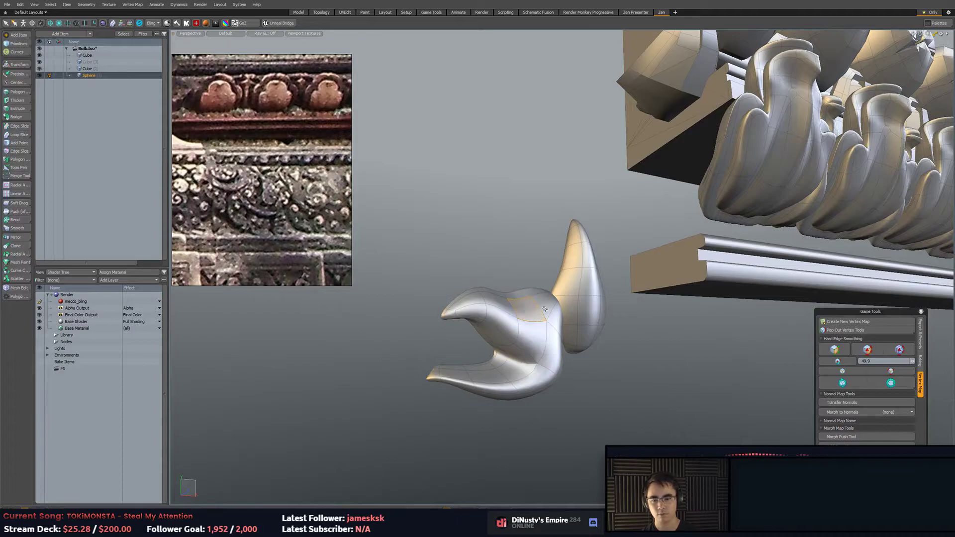
pyautogui.doubleClick(584, 278)
pyautogui.keyDown('alt'); pyautogui.moveTo(583, 283); pyautogui.dragTo(563, 340); pyautogui.keyUp('alt')
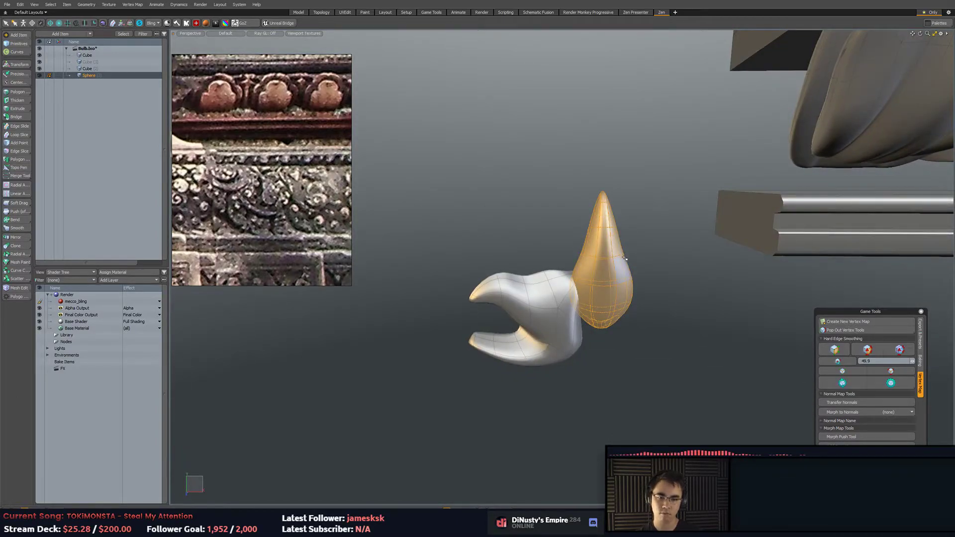
pyautogui.hotkey('ctrl', 'z')
pyautogui.hotkey('ctrl', 'z')
pyautogui.hotkey('ctrl', 'shift', 'z')
pyautogui.hotkey('ctrl', 'shift', 'z')
pyautogui.keyDown('alt'); pyautogui.moveTo(597, 282); pyautogui.dragTo(632, 329); pyautogui.keyUp('alt')
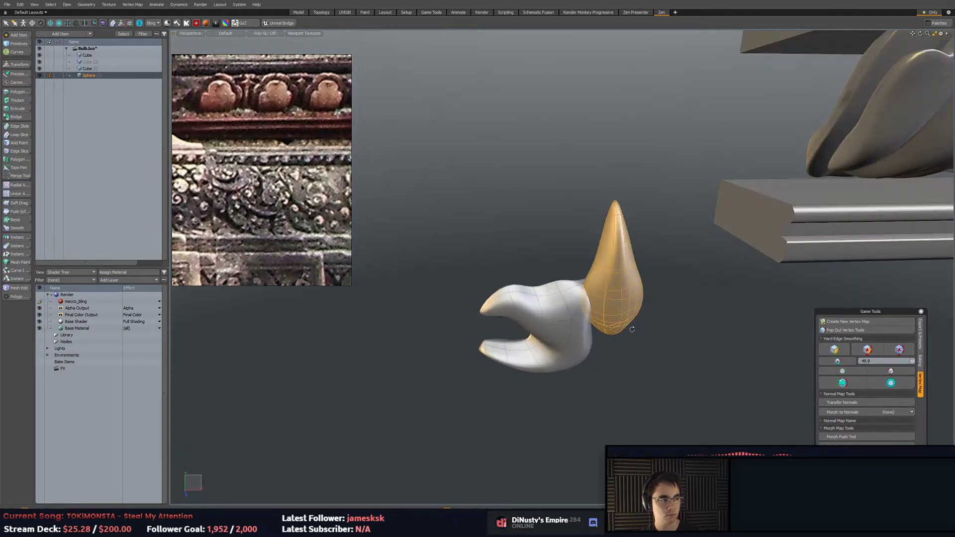
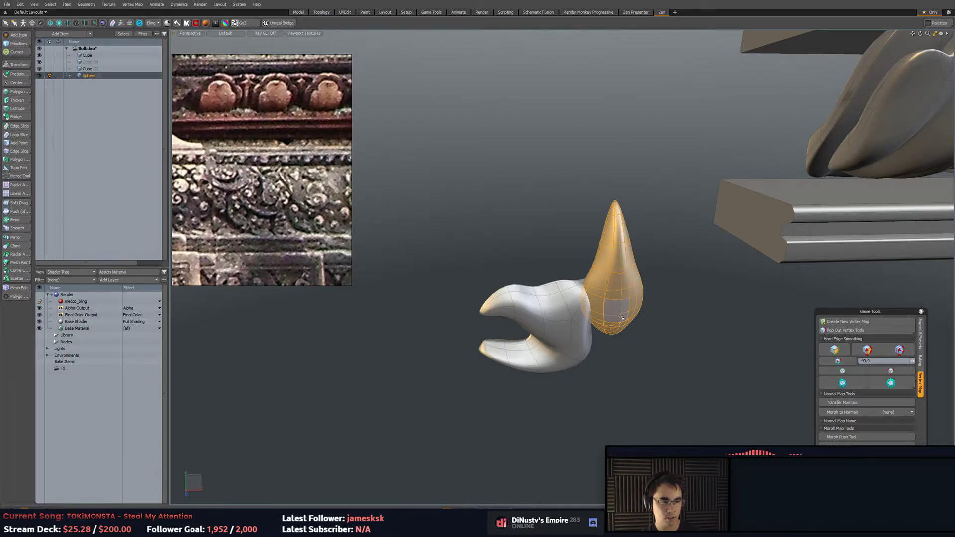
# Rotate the straight leaf about 90° so it lies horizontally with its pointed tip facing left.
pyautogui.keyDown('alt'); pyautogui.moveTo(669, 322); pyautogui.dragTo(622, 208); pyautogui.keyUp('alt')
pyautogui.press('w')
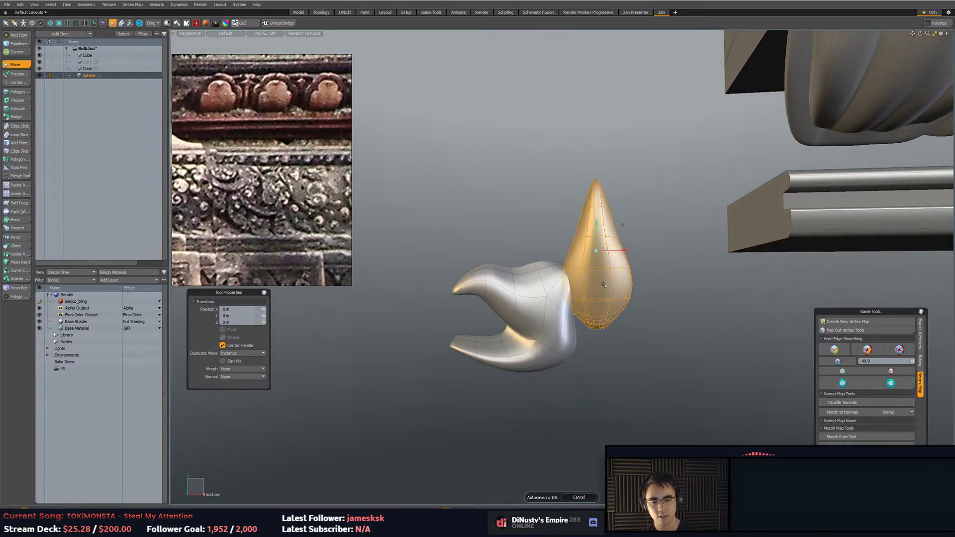
pyautogui.keyDown('alt'); pyautogui.moveTo(647, 388); pyautogui.dragTo(665, 417); pyautogui.keyUp('alt')
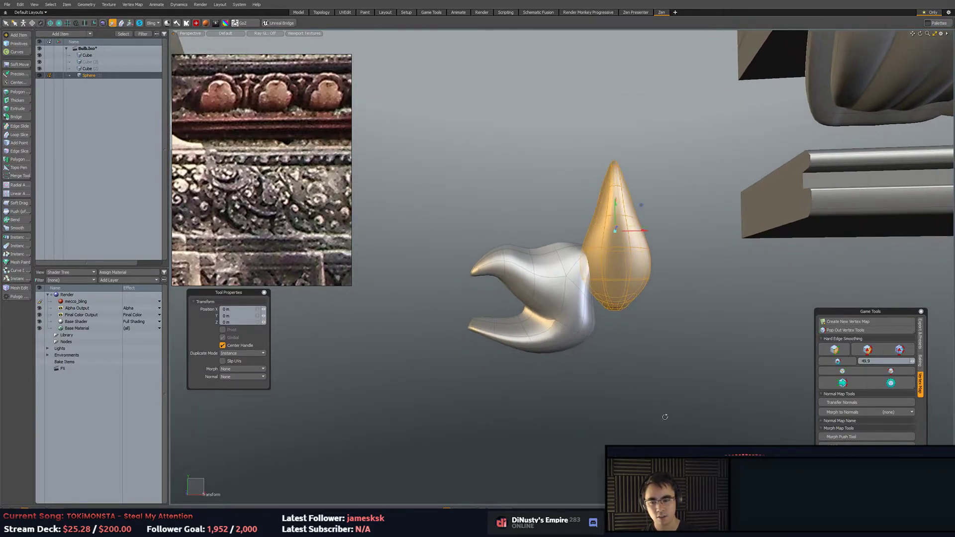
pyautogui.keyDown('alt'); pyautogui.moveTo(637, 272); pyautogui.dragTo(564, 296); pyautogui.keyUp('alt')
pyautogui.press('e')
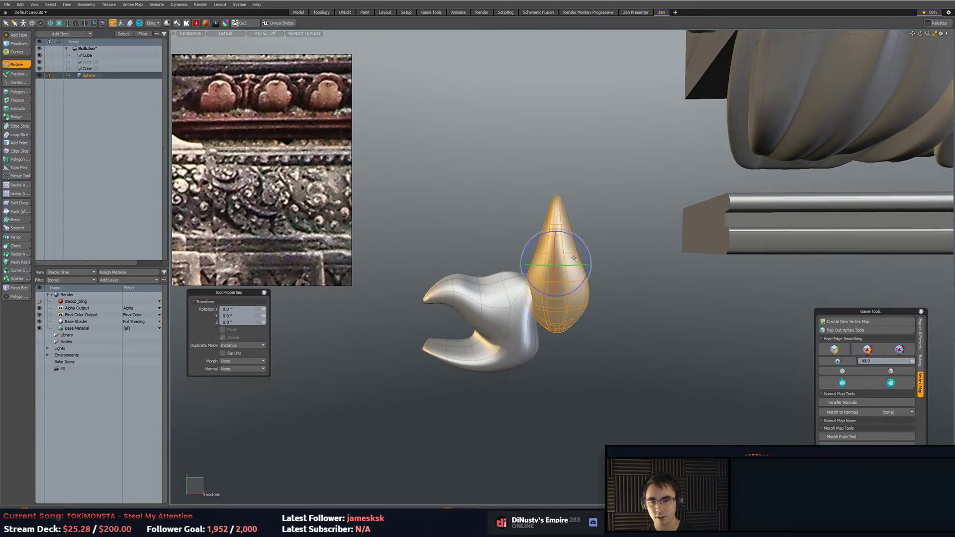
pyautogui.moveTo(574, 293); pyautogui.dragTo(637, 303)
pyautogui.scroll(3, 629, 273)
# Bevel the rounded base of the straight leaf and pull it out to the upper right as a stem.
pyautogui.press('space')
pyautogui.press('b')
pyautogui.press('w')
pyautogui.moveTo(685, 262); pyautogui.dragTo(789, 201)
# Slice an edge loop around the new stem and move it down and right to bend the stem.
pyautogui.press('space')
pyautogui.press('2')
pyautogui.click(714, 263)
pyautogui.hotkey('alt', 'c')
pyautogui.moveTo(739, 313); pyautogui.dragTo(697, 300)
pyautogui.press('w')
pyautogui.moveTo(712, 249); pyautogui.dragTo(731, 263)
# Select the vertices at the stem's end and rotate them to follow the upward curve.
pyautogui.press('space')
pyautogui.press('1')
pyautogui.moveTo(727, 205); pyautogui.dragTo(788, 258, button='middle')
pyautogui.press('e')
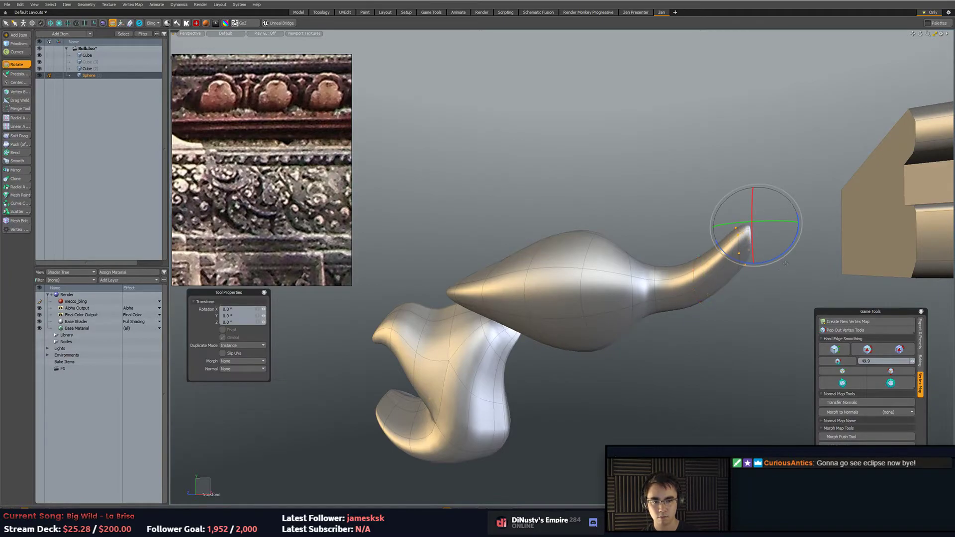
pyautogui.moveTo(769, 263); pyautogui.dragTo(771, 234)
pyautogui.press('w')
# Slice one more edge loop through the stem between its bend and its end.
pyautogui.press('space')
pyautogui.press('2')
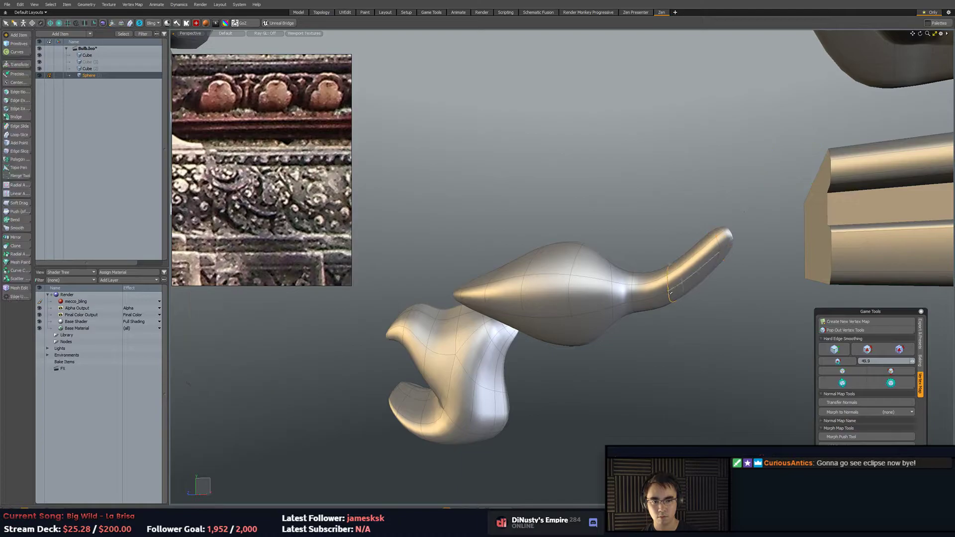
pyautogui.hotkey('alt', 'c')
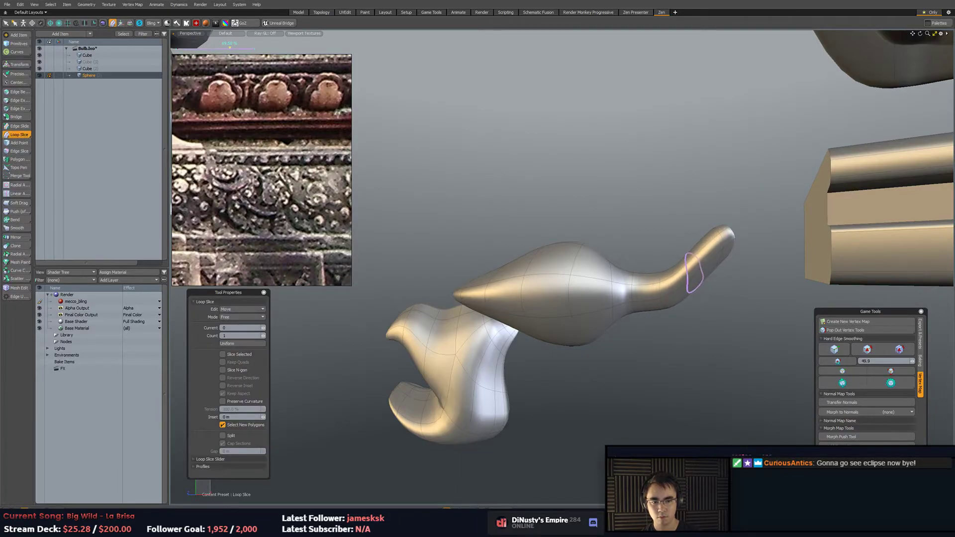
pyautogui.press('space')
pyautogui.press('3')
pyautogui.press('Escape')
# Rotate the faces at the stem's bend to smooth the transition from the leaf into the stem.
pyautogui.press('w')
pyautogui.keyDown('alt'); pyautogui.moveTo(708, 287); pyautogui.dragTo(726, 270); pyautogui.keyUp('alt')
pyautogui.press('e')
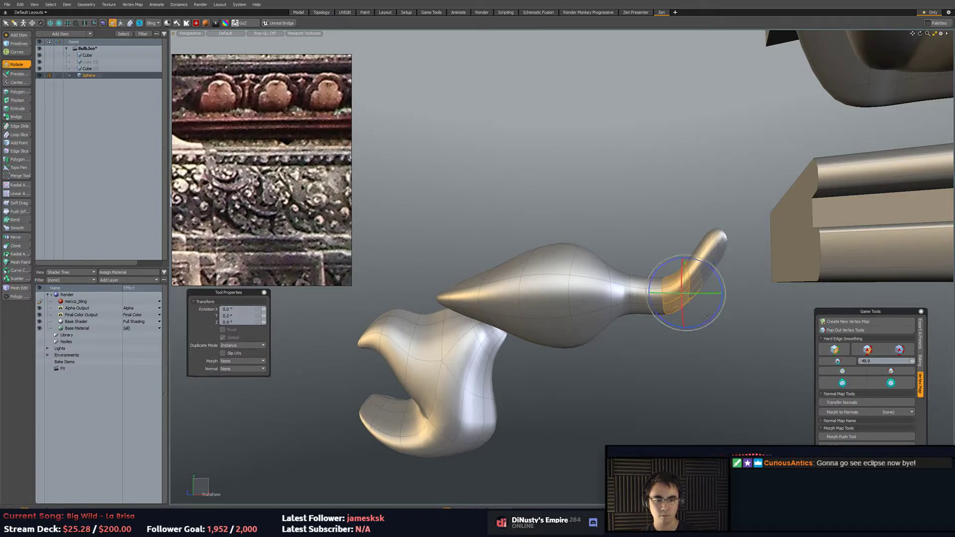
pyautogui.moveTo(712, 315); pyautogui.dragTo(673, 311)
pyautogui.press('space')
pyautogui.press('Escape')
pyautogui.hotkey('shift', 's')
pyautogui.press('space')
# Select two edge loops around the stemmed leaf's body and move them to give the leaf a slight curve.
pyautogui.click(687, 316)
pyautogui.doubleClick(605, 309)
pyautogui.keyDown('alt'); pyautogui.moveTo(605, 310); pyautogui.dragTo(617, 295); pyautogui.keyUp('alt')
pyautogui.press('2')
pyautogui.doubleClick(550, 303)
pyautogui.keyDown('shift'); pyautogui.doubleClick(566, 313); pyautogui.keyUp('shift')
pyautogui.press('w')
pyautogui.press('space')
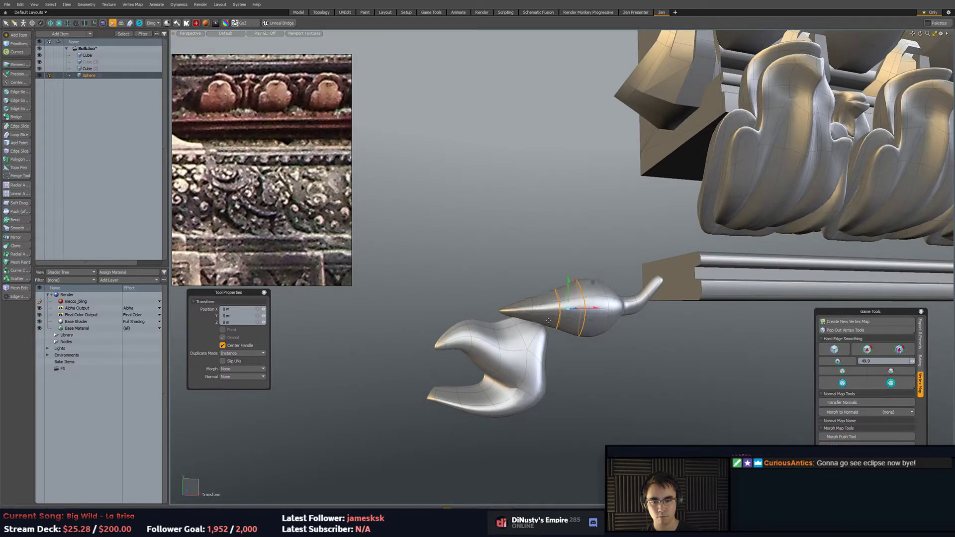
pyautogui.press('w')
pyautogui.moveTo(561, 299); pyautogui.dragTo(527, 318)
pyautogui.press('space')
# Select the whole forked leaf, move it left away from the stemmed leaf, and clear the selection.
pyautogui.press('w')
pyautogui.doubleClick(493, 333)
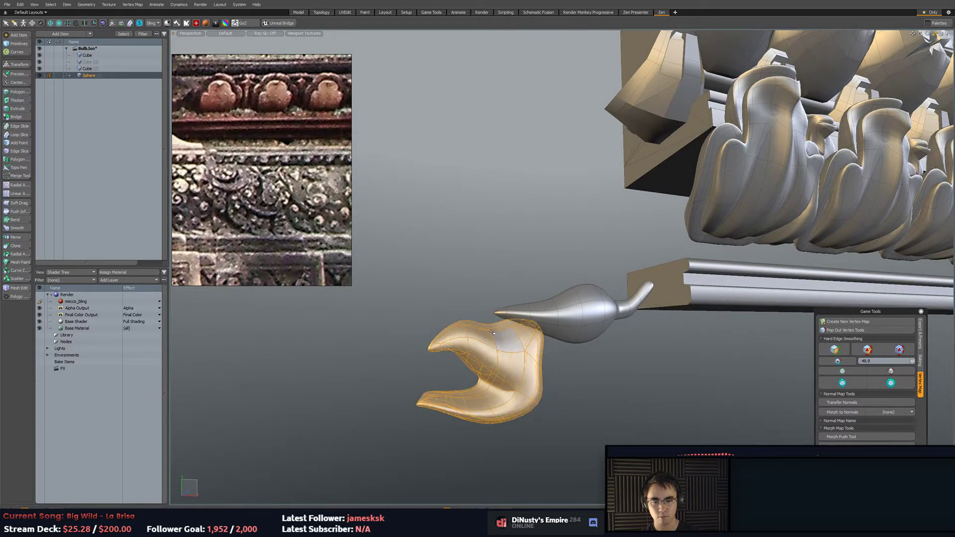
pyautogui.press('w')
pyautogui.keyDown('alt'); pyautogui.moveTo(513, 346); pyautogui.dragTo(480, 363); pyautogui.keyUp('alt')
pyautogui.press('q')
pyautogui.press('w')
pyautogui.press('q')
pyautogui.doubleClick(508, 344)
pyautogui.press('w')
pyautogui.moveTo(538, 347); pyautogui.dragTo(391, 335)
pyautogui.press('q')
pyautogui.click(653, 371)
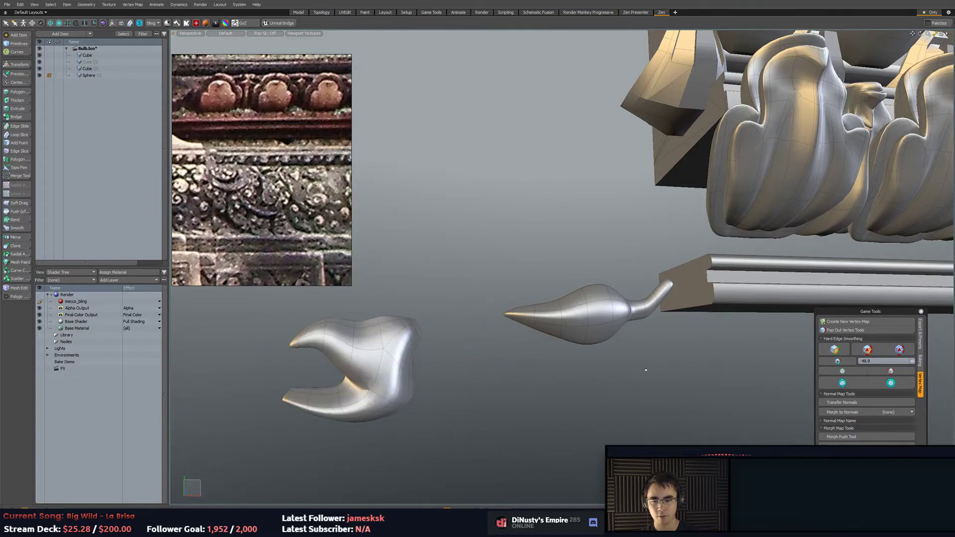
# Select the edges around the stemmed leaf's tip and rotate them about the selection's center to curl the tip.
pyautogui.scroll(3, 534, 372)
pyautogui.keyDown('alt'); pyautogui.moveTo(569, 322); pyautogui.dragTo(457, 388); pyautogui.keyUp('alt')
pyautogui.press('1')
pyautogui.moveTo(516, 290)
pyautogui.keyDown('alt'); pyautogui.mouseDown()
pyautogui.moveTo(577, 279)
pyautogui.moveTo(576, 352)
pyautogui.mouseUp(); pyautogui.keyUp('alt')
pyautogui.press('2')
pyautogui.moveTo(533, 328); pyautogui.dragTo(618, 401, button='middle')
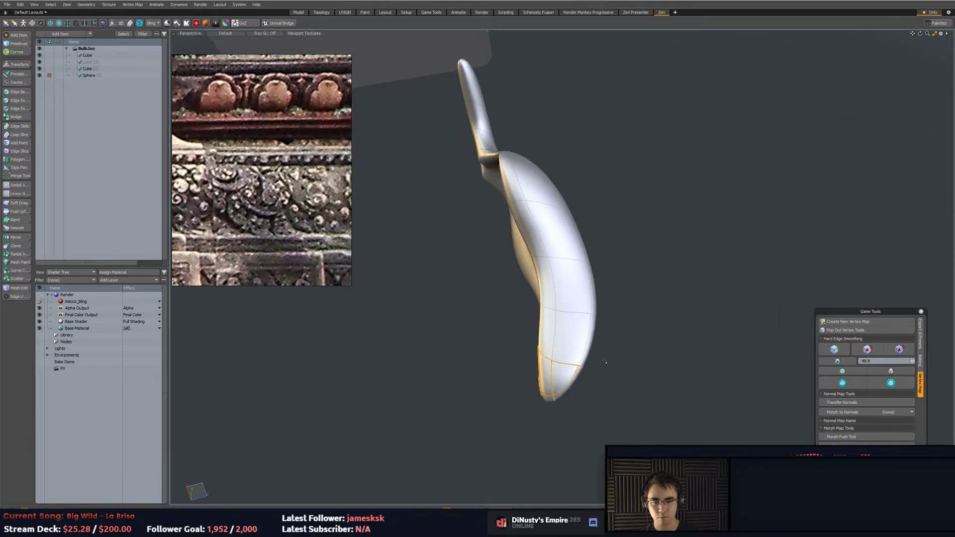
pyautogui.press('e')
pyautogui.hotkey('alt', 'a')
pyautogui.keyDown('alt'); pyautogui.moveTo(578, 358); pyautogui.dragTo(603, 355); pyautogui.keyUp('alt')
pyautogui.press('space')
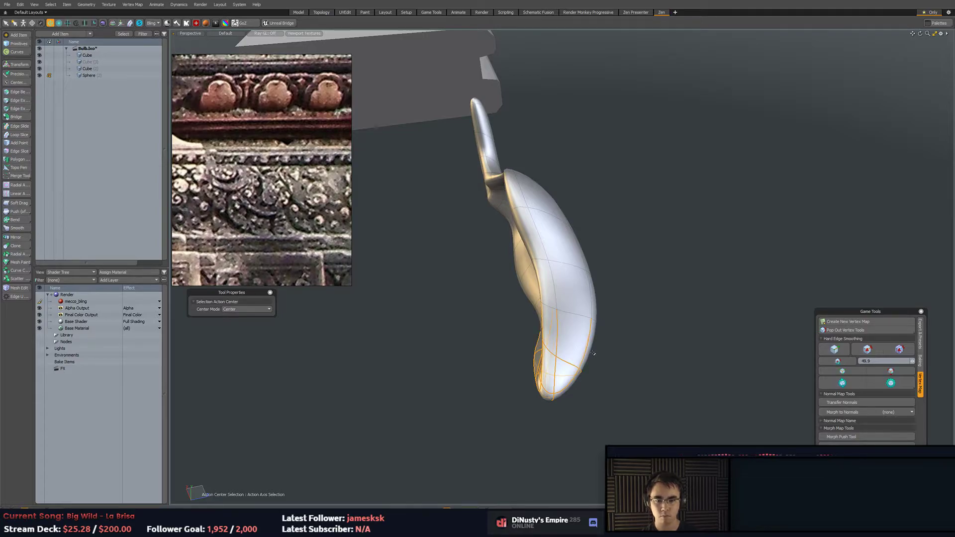
pyautogui.press('e')
pyautogui.moveTo(571, 355); pyautogui.dragTo(580, 349)
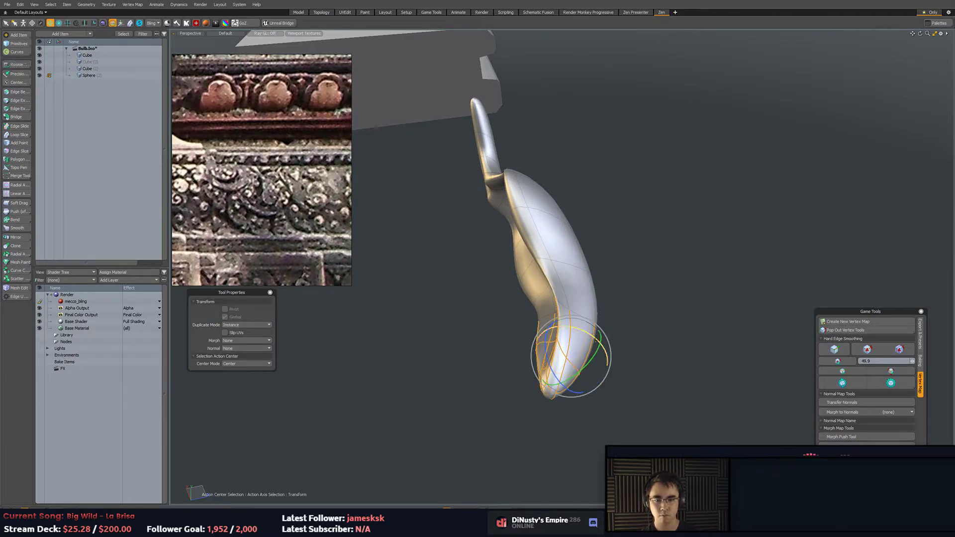
pyautogui.moveTo(588, 310)
pyautogui.mouseDown()
pyautogui.moveTo(604, 319)
pyautogui.moveTo(591, 296)
pyautogui.mouseUp()
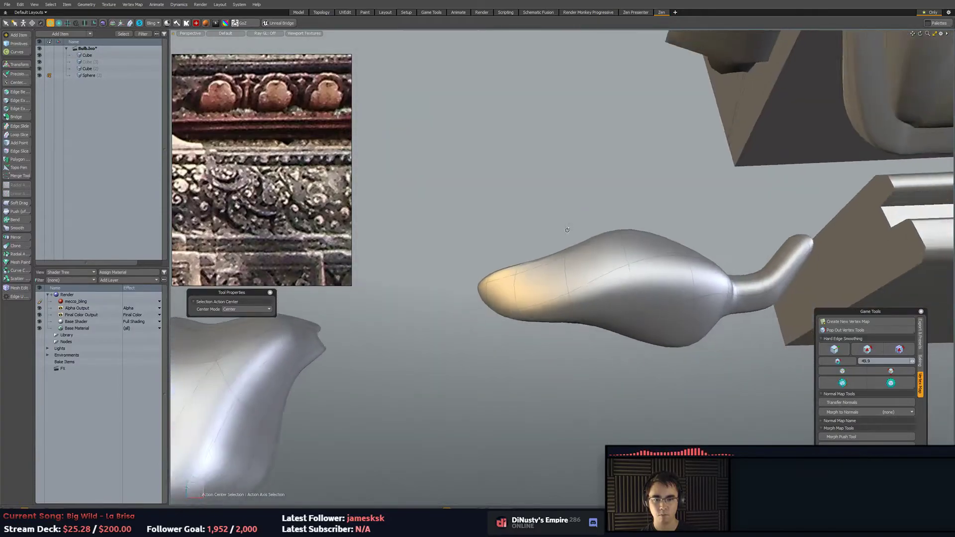
# Slice an extra edge loop around the stemmed leaf's body with Loop Slice.
pyautogui.moveTo(567, 230); pyautogui.dragTo(652, 296, button='middle')
pyautogui.click(541, 271)
pyautogui.keyDown('alt'); pyautogui.moveTo(541, 271); pyautogui.dragTo(453, 284); pyautogui.keyUp('alt')
pyautogui.hotkey('alt', 'c')
pyautogui.press('q')
# Select an edge loop near the end of the leaf's stem and scale it.
pyautogui.press('3')
pyautogui.doubleClick(516, 309)
pyautogui.scroll(5, 575, 308)
pyautogui.press('1')
pyautogui.keyDown('alt'); pyautogui.moveTo(623, 236); pyautogui.dragTo(695, 267); pyautogui.keyUp('alt')
pyautogui.press('2')
pyautogui.doubleClick(643, 243)
pyautogui.press('w')
pyautogui.press('e')
pyautogui.press('r')
pyautogui.moveTo(651, 292); pyautogui.dragTo(697, 294)
# Adjust the vertices at the stem's end to refine its upward bend.
pyautogui.press('1')
pyautogui.press('2')
pyautogui.press('1')
pyautogui.click(718, 257)
pyautogui.press('w')
pyautogui.press('q')
pyautogui.press('w')
pyautogui.keyDown('alt'); pyautogui.moveTo(697, 293); pyautogui.dragTo(709, 268); pyautogui.keyUp('alt')
pyautogui.press('q')
pyautogui.press('w')
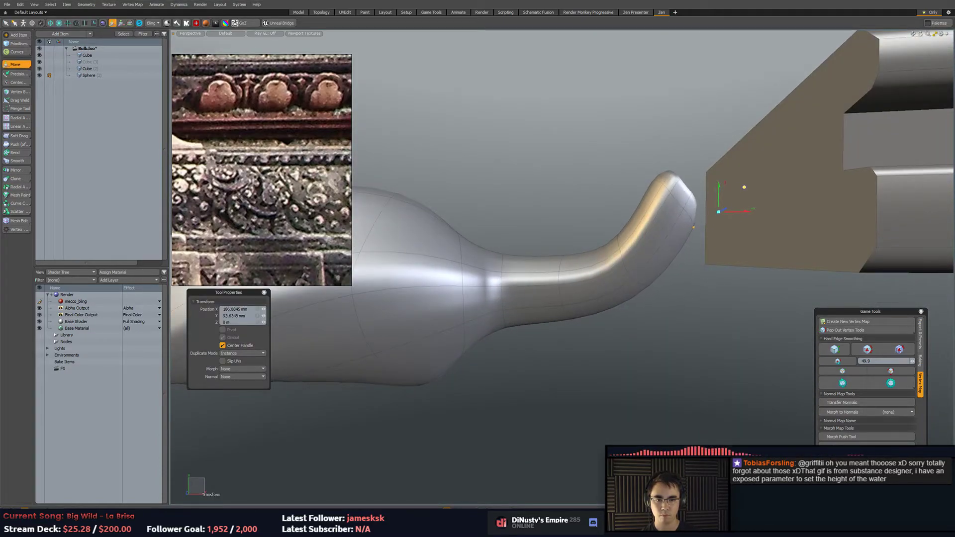
# Select the bottom face of the grooved strip and move it 206 mm down to make the strip taller.
pyautogui.scroll(-8, 743, 187)
pyautogui.keyDown('alt'); pyautogui.moveTo(744, 187); pyautogui.dragTo(617, 288); pyautogui.keyUp('alt')
pyautogui.press('3')
pyautogui.doubleClick(650, 232)
pyautogui.click(617, 290)
pyautogui.press('5')
pyautogui.click(614, 294)
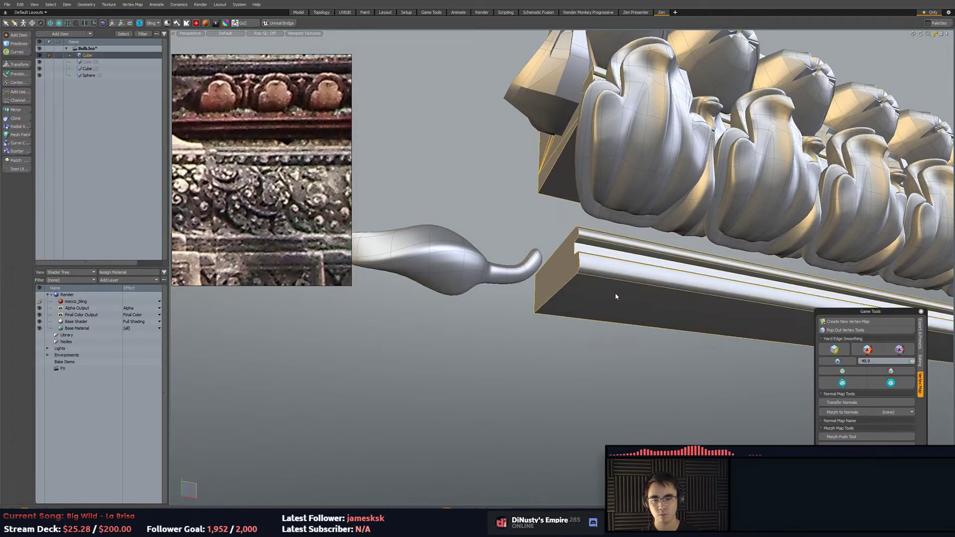
pyautogui.press('3')
pyautogui.click(636, 293)
pyautogui.press('w')
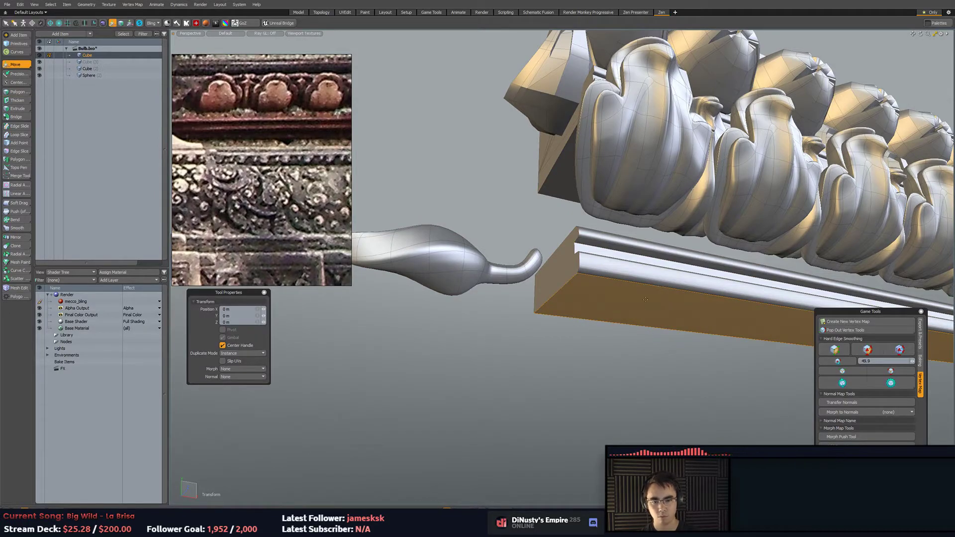
pyautogui.moveTo(645, 283); pyautogui.dragTo(647, 314)
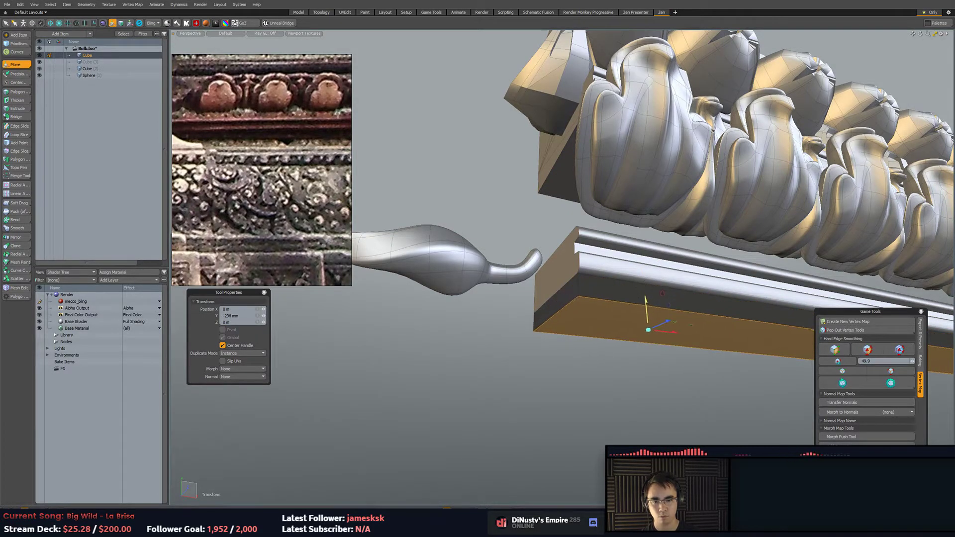
# Bevel the grooved strip's lower front edge by 20 mm and clear the selection.
pyautogui.press('q')
pyautogui.scroll(3, 640, 344)
pyautogui.keyDown('alt'); pyautogui.moveTo(639, 347); pyautogui.dragTo(642, 309); pyautogui.keyUp('alt')
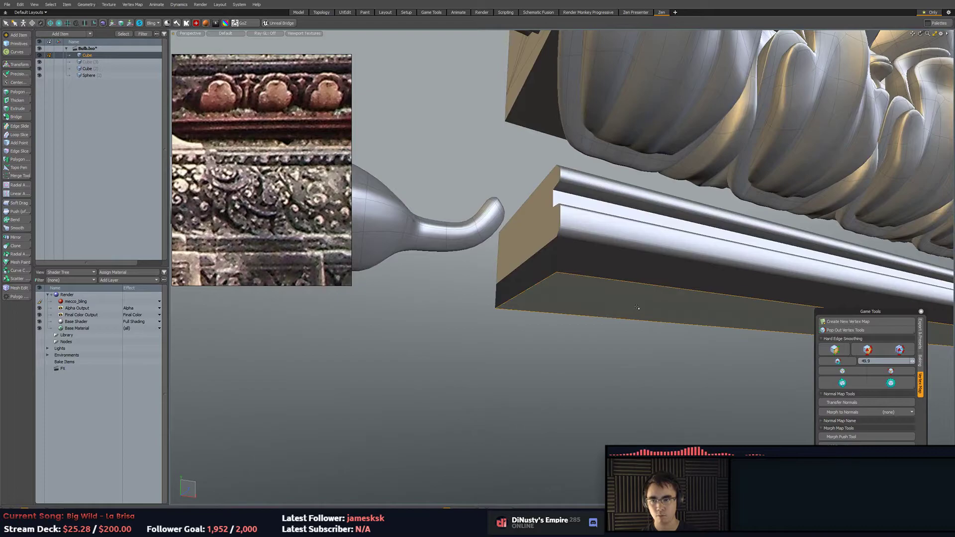
pyautogui.click(644, 339)
pyautogui.click(659, 288)
pyautogui.press('b')
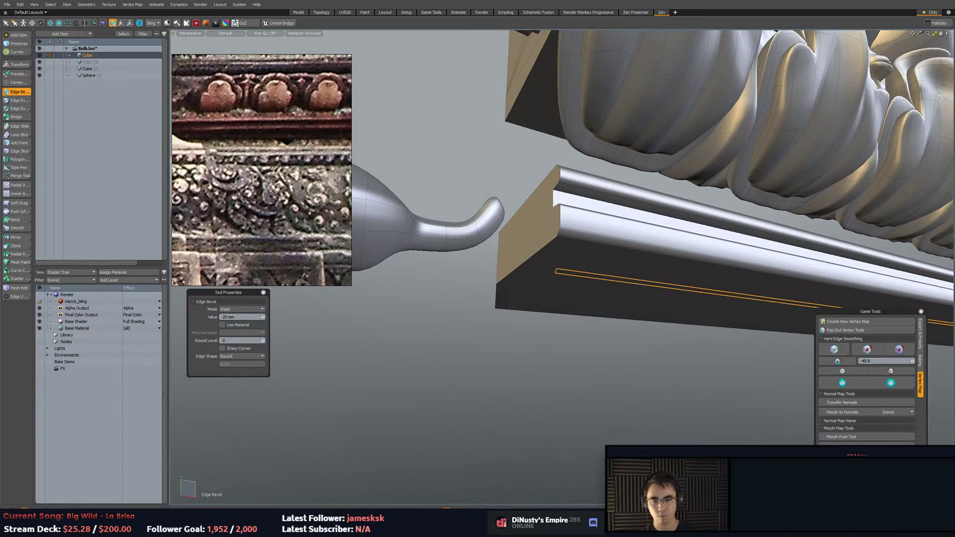
pyautogui.press('space')
pyautogui.click(719, 355)
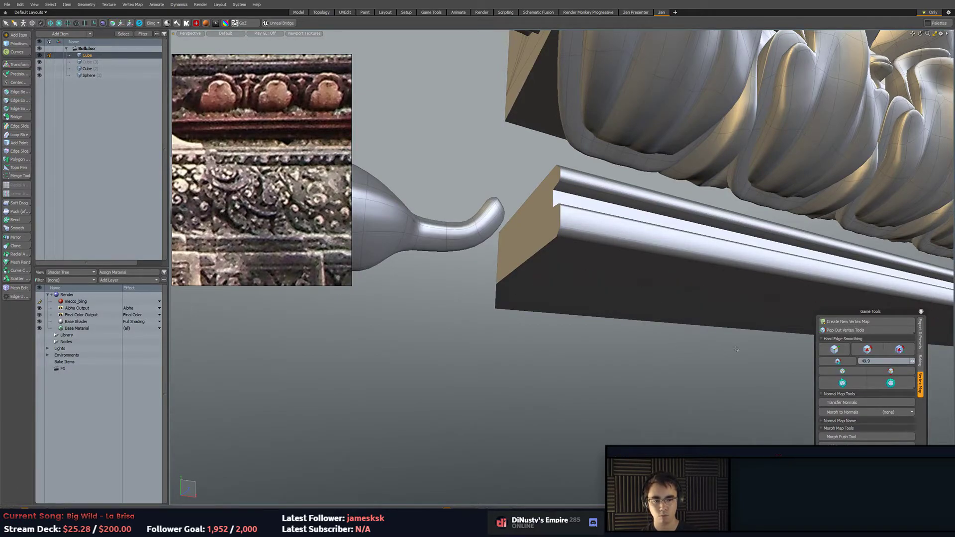
# Apply hard edge smoothing to the grooved strip to correct the shading of its front faces.
pyautogui.click(841, 363)
pyautogui.click(839, 352)
pyautogui.click(839, 362)
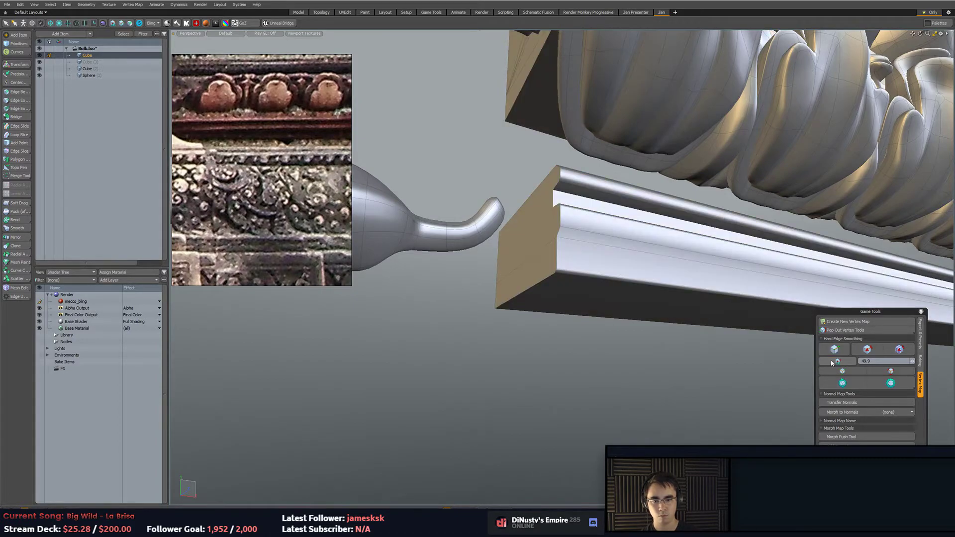
pyautogui.moveTo(695, 368)
pyautogui.keyDown('alt'); pyautogui.mouseDown()
pyautogui.moveTo(717, 370)
pyautogui.moveTo(664, 355)
pyautogui.moveTo(651, 279)
pyautogui.mouseUp(); pyautogui.keyUp('alt')
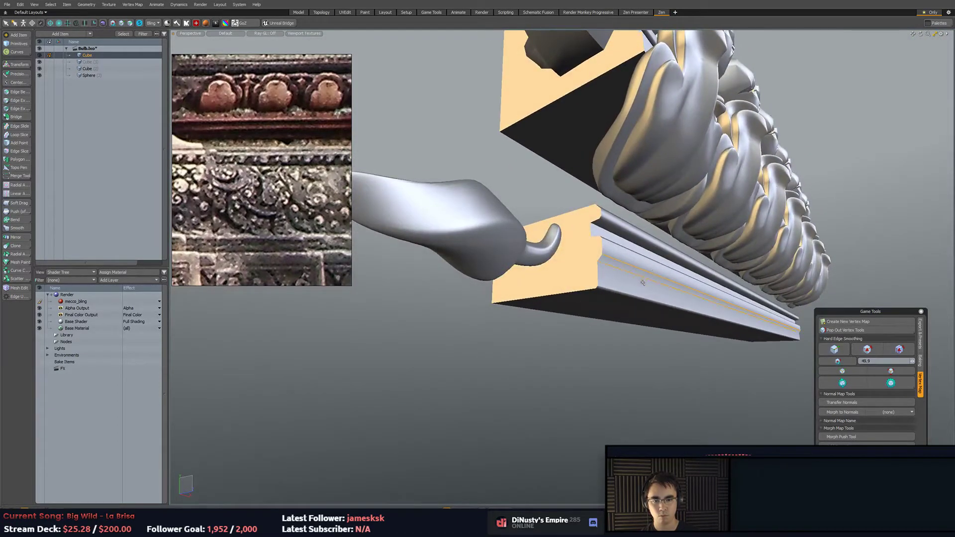
pyautogui.click(837, 350)
pyautogui.click(781, 391)
# Move the grooved strip's lower front face slightly inward and clear the selection.
pyautogui.keyDown('alt'); pyautogui.moveTo(776, 393); pyautogui.dragTo(599, 313); pyautogui.keyUp('alt')
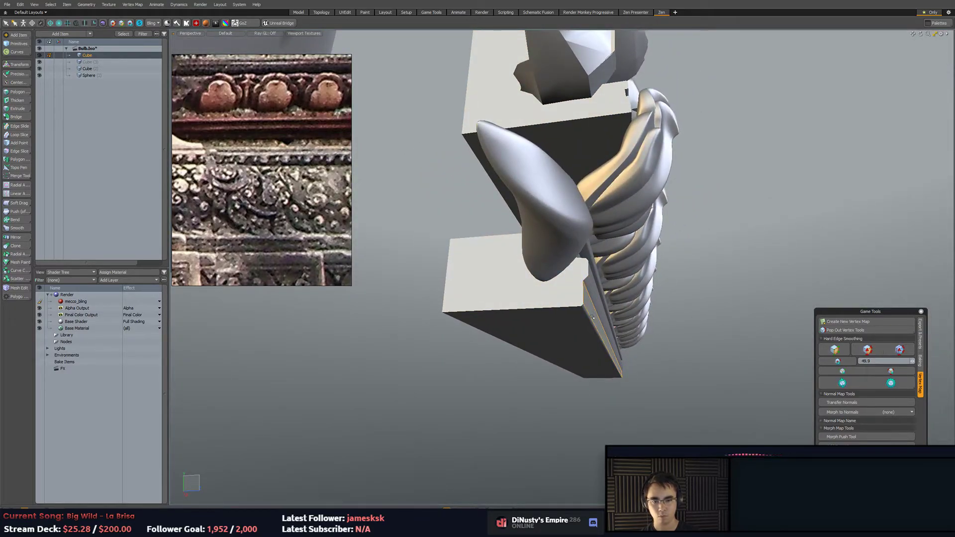
pyautogui.press('w')
pyautogui.moveTo(621, 359); pyautogui.dragTo(616, 358)
pyautogui.press('q')
pyautogui.press('2')
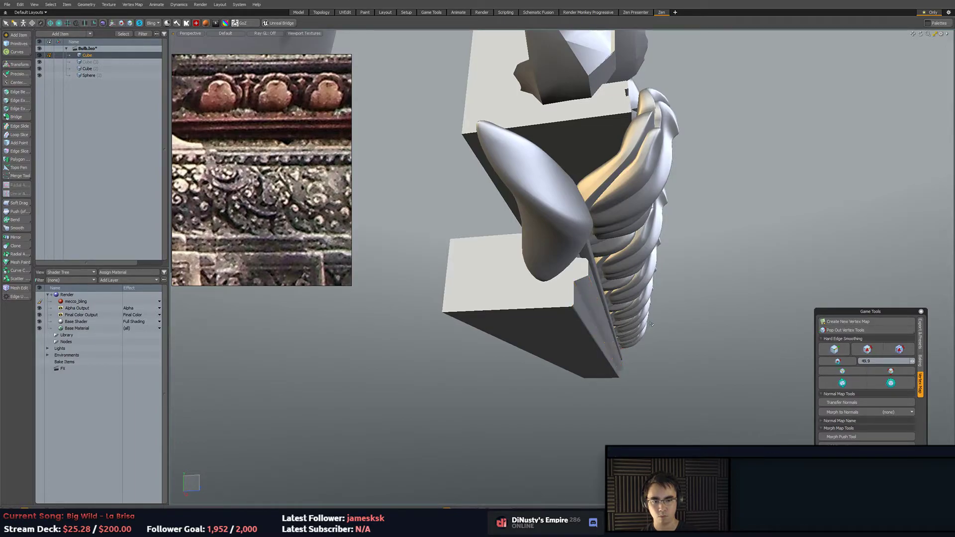
pyautogui.moveTo(730, 348); pyautogui.dragTo(667, 287, button='middle')
pyautogui.keyDown('alt'); pyautogui.moveTo(670, 279); pyautogui.dragTo(568, 391); pyautogui.keyUp('alt')
pyautogui.press('5')
pyautogui.click(639, 372)
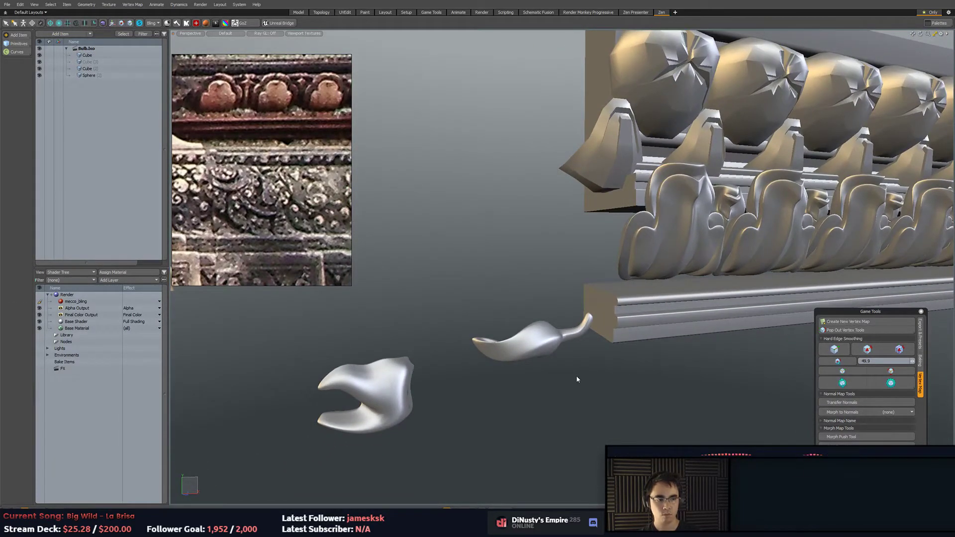
# Select the stemmed leaf, scale it down, and move it across to the front of the grooved strip.
pyautogui.click(545, 350)
pyautogui.keyDown('alt'); pyautogui.moveTo(624, 361); pyautogui.dragTo(484, 364); pyautogui.keyUp('alt')
pyautogui.press('w')
pyautogui.press('r')
pyautogui.hotkey('ctrl', 'z')
pyautogui.moveTo(458, 393); pyautogui.dragTo(446, 394)
pyautogui.press('w')
pyautogui.moveTo(487, 363); pyautogui.dragTo(591, 357)
pyautogui.hotkey('shift', 'a')
# Lower the stemmed leaf onto the flat band beneath the grooved strip's mouldings.
pyautogui.keyDown('alt'); pyautogui.moveTo(604, 370); pyautogui.dragTo(563, 351); pyautogui.keyUp('alt')
pyautogui.press('e')
pyautogui.keyDown('alt'); pyautogui.moveTo(563, 352); pyautogui.dragTo(539, 340); pyautogui.keyUp('alt')
pyautogui.hotkey('ctrl', 'z')
pyautogui.press('q')
pyautogui.press('e')
pyautogui.press('w')
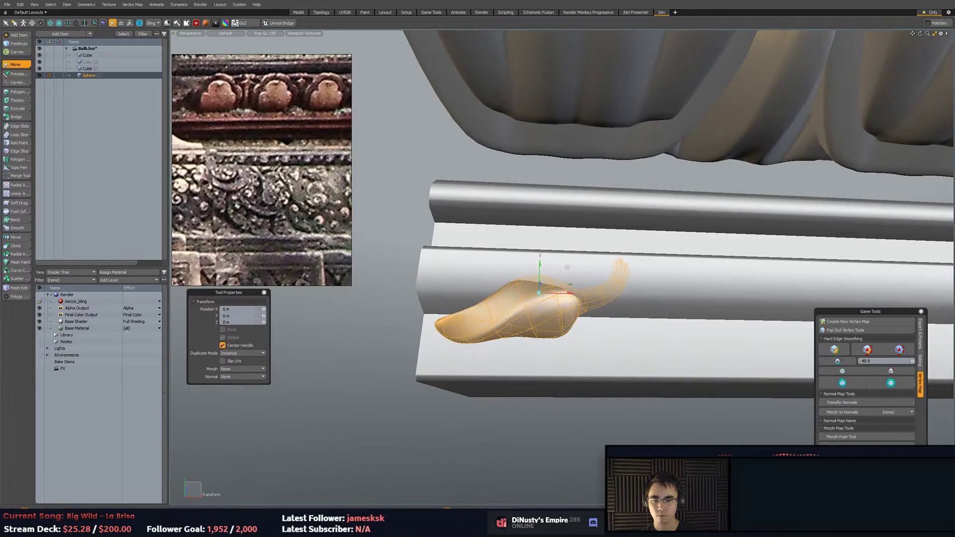
pyautogui.moveTo(563, 273); pyautogui.dragTo(572, 351)
# Duplicate the stemmed leaf in place and rotate the copy so its tip fans upward from the original.
pyautogui.press('e')
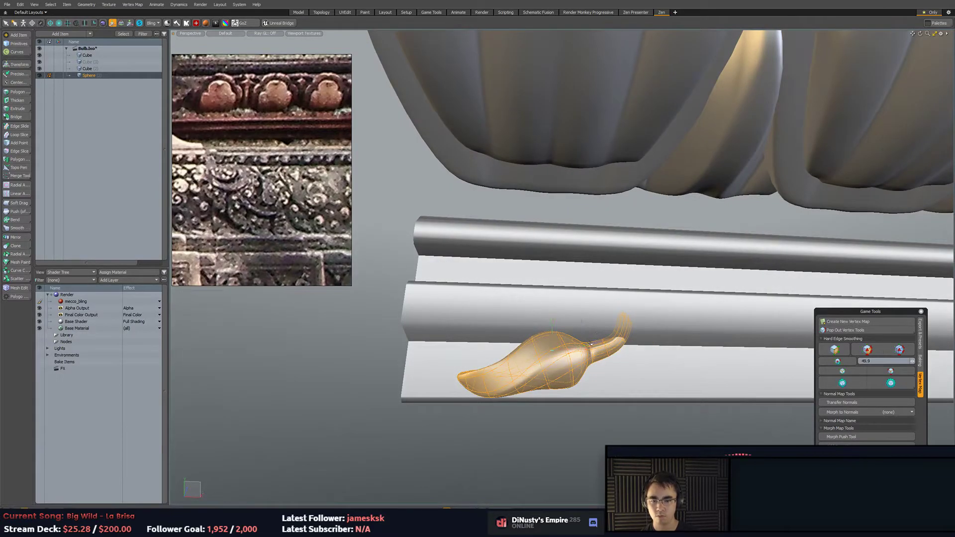
pyautogui.moveTo(518, 366); pyautogui.dragTo(515, 350)
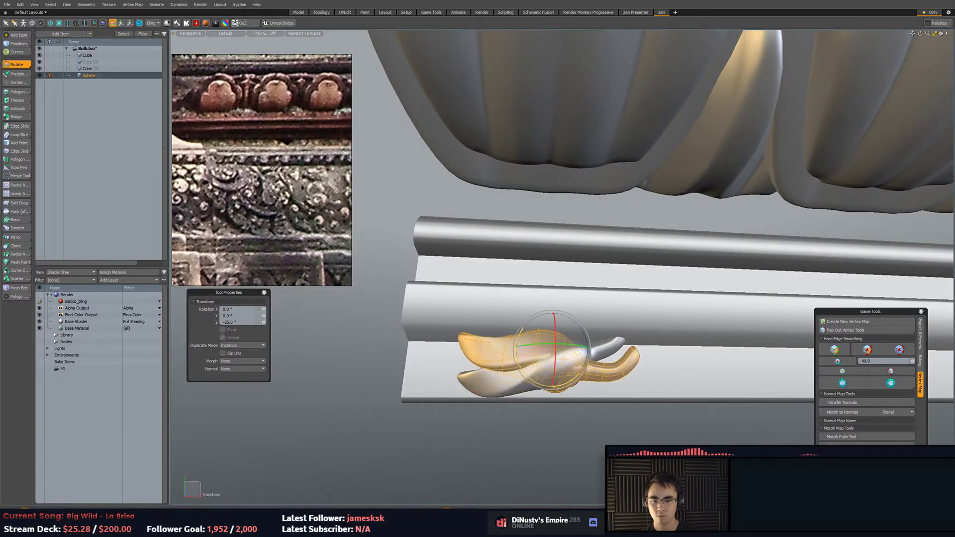
pyautogui.press('q')
pyautogui.press('e')
pyautogui.moveTo(527, 389); pyautogui.dragTo(520, 343)
pyautogui.press('r')
pyautogui.press('e')
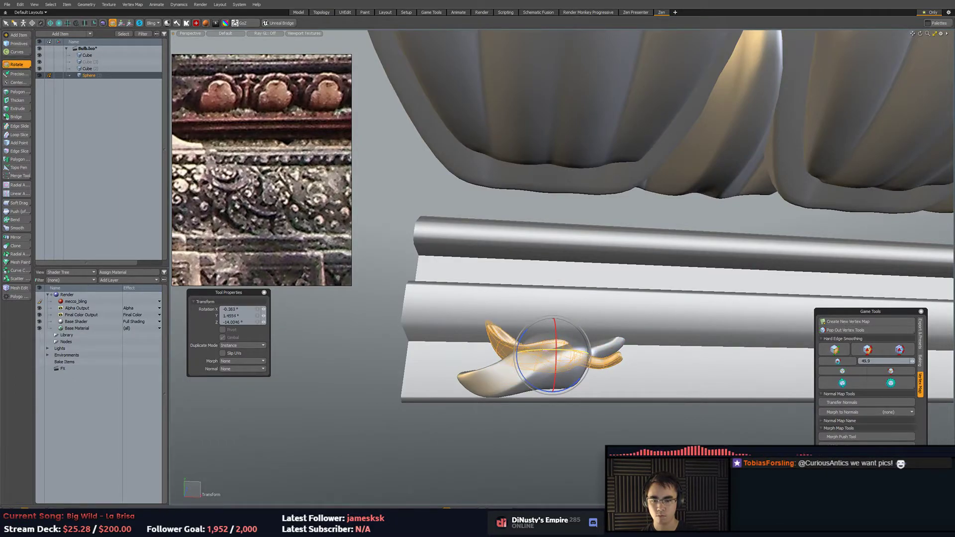
# Move the rotated leaf copy so it emerges from behind the first leaf, fine-tuning its placement.
pyautogui.press('w')
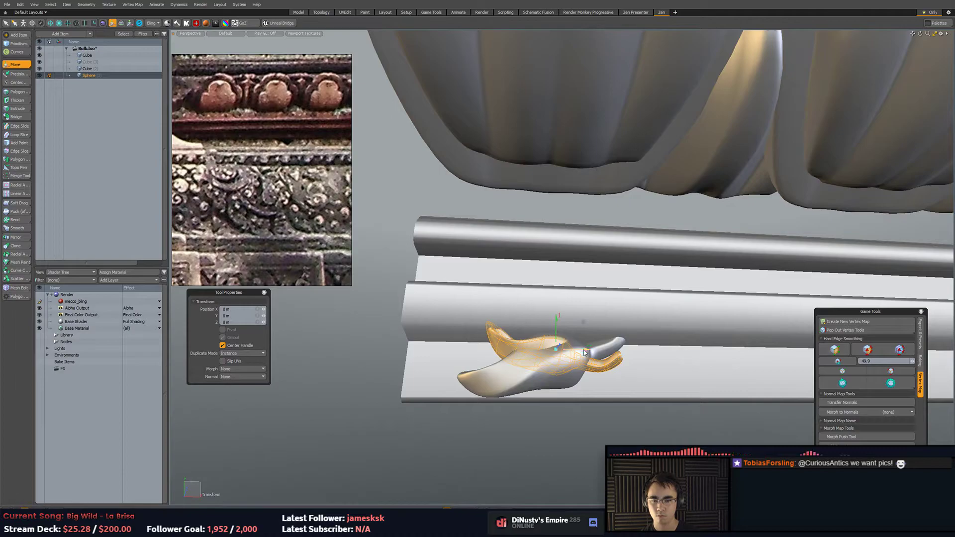
pyautogui.moveTo(585, 325); pyautogui.dragTo(535, 371)
pyautogui.press('e')
pyautogui.press('q')
pyautogui.press('e')
pyautogui.press('r')
pyautogui.press('w')
pyautogui.press('e')
pyautogui.press('q')
# Clear the leaf selection and save the scene.
pyautogui.click(541, 384)
pyautogui.scroll(-3, 542, 384)
pyautogui.doubleClick(455, 313)
pyautogui.keyDown('shift'); pyautogui.doubleClick(438, 301); pyautogui.keyUp('shift')
pyautogui.scroll(3, 450, 301)
pyautogui.click(461, 367)
pyautogui.keyDown('ctrl'); pyautogui.keyDown('alt'); pyautogui.moveTo(566, 429); pyautogui.dragTo(584, 409); pyautogui.keyUp('alt'); pyautogui.keyUp('ctrl')
pyautogui.hotkey('ctrl', 's')
# Remove the upward curl at the end of the front leaf's stem.
pyautogui.press('5')
pyautogui.press('3')
pyautogui.doubleClick(441, 369)
pyautogui.click(538, 344)
pyautogui.keyDown('alt'); pyautogui.keyDown('shift'); pyautogui.moveTo(418, 335); pyautogui.dragTo(644, 316); pyautogui.keyUp('shift'); pyautogui.keyUp('alt')
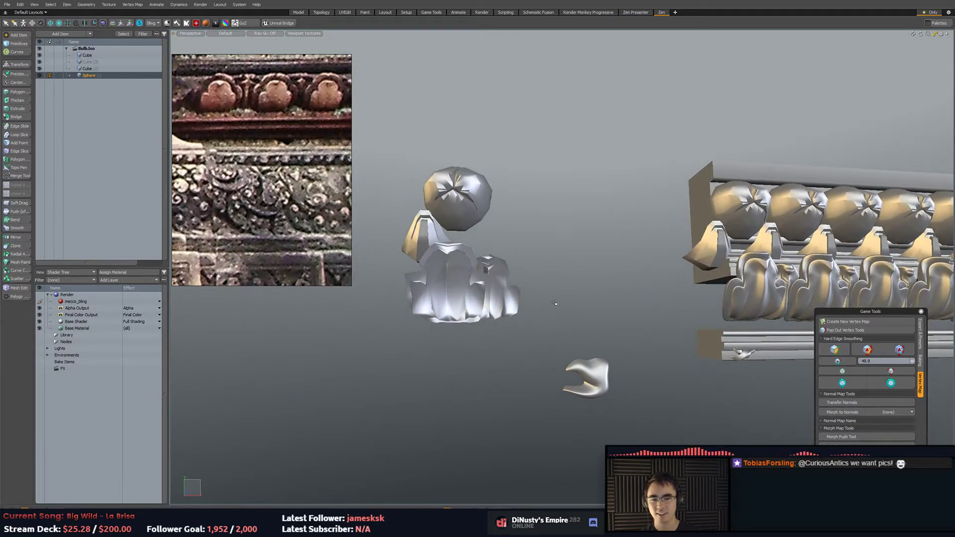
pyautogui.press('Tab')
pyautogui.keyDown('alt'); pyautogui.keyDown('shift'); pyautogui.moveTo(741, 356); pyautogui.dragTo(593, 284); pyautogui.keyUp('shift'); pyautogui.keyUp('alt')
pyautogui.keyDown('ctrl'); pyautogui.keyDown('alt'); pyautogui.moveTo(592, 284); pyautogui.dragTo(532, 291); pyautogui.keyUp('alt'); pyautogui.keyUp('ctrl')
pyautogui.doubleClick(541, 281)
pyautogui.doubleClick(540, 281)
pyautogui.doubleClick(541, 281)
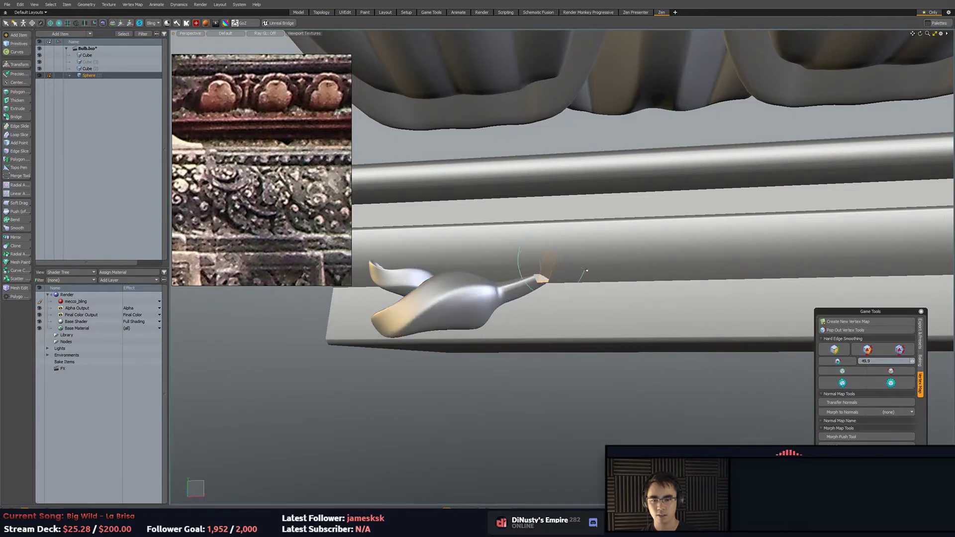
# Duplicate the upper leaf and rotate the new copy to a different orientation.
pyautogui.keyDown('alt'); pyautogui.moveTo(599, 393); pyautogui.dragTo(491, 368); pyautogui.keyUp('alt')
pyautogui.keyDown('alt'); pyautogui.moveTo(535, 337); pyautogui.dragTo(536, 387); pyautogui.keyUp('alt')
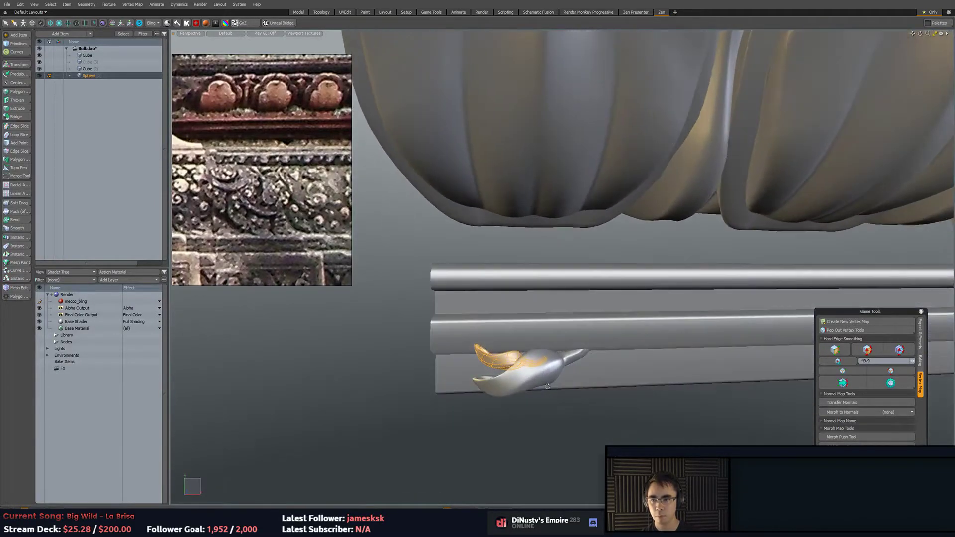
pyautogui.press('e')
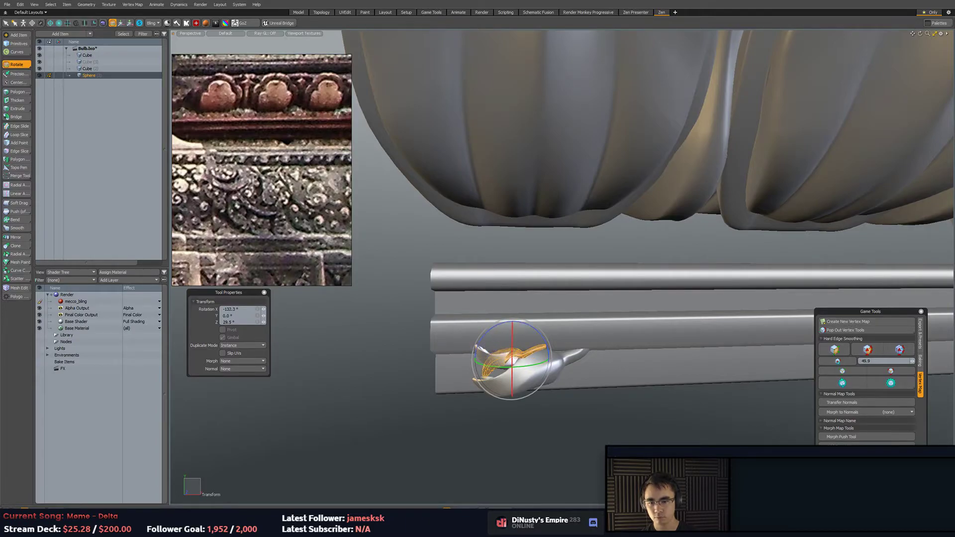
pyautogui.moveTo(523, 325); pyautogui.dragTo(571, 321)
pyautogui.hotkey('ctrl', 'z')
pyautogui.press('q')
pyautogui.press('e')
pyautogui.press('w')
# Move the third leaf up in front of the strip's lower moulding, above the other two leaves.
pyautogui.hotkey('shift', 'a')
pyautogui.moveTo(586, 284); pyautogui.dragTo(517, 297)
pyautogui.press('e')
pyautogui.press('w')
pyautogui.keyDown('alt'); pyautogui.moveTo(612, 279); pyautogui.dragTo(476, 264); pyautogui.keyUp('alt')
pyautogui.moveTo(572, 274); pyautogui.dragTo(559, 274)
pyautogui.keyDown('alt'); pyautogui.moveTo(573, 279); pyautogui.dragTo(628, 233); pyautogui.keyUp('alt')
# Adjust edges on the third leaf's body and select the whole leaf.
pyautogui.press('q')
pyautogui.press('2')
pyautogui.press('w')
pyautogui.keyDown('alt'); pyautogui.moveTo(493, 274); pyautogui.dragTo(478, 311); pyautogui.keyUp('alt')
pyautogui.press('q')
pyautogui.press('3')
pyautogui.doubleClick(538, 284)
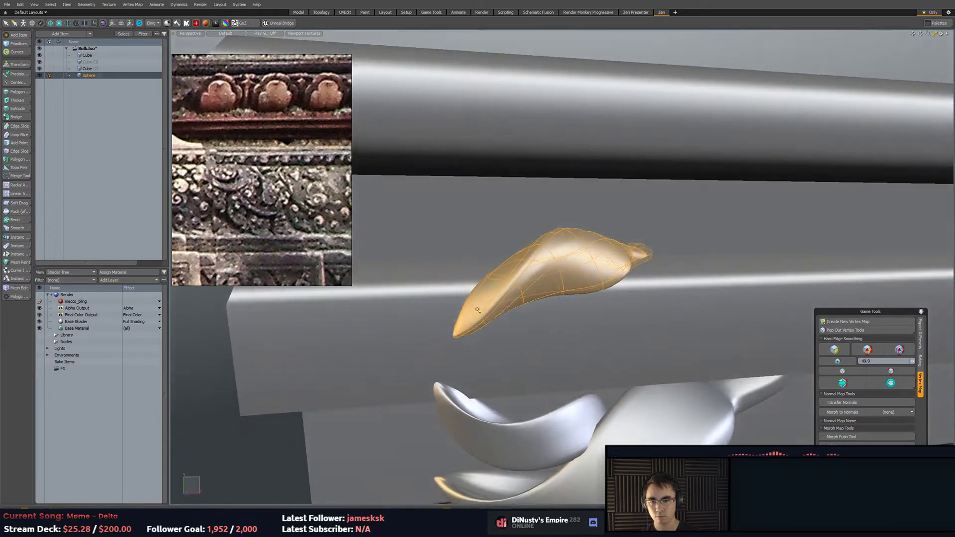
# Select the vertices at the third leaf's tip and move them inward to bend the tip downward.
pyautogui.press('1')
pyautogui.moveTo(438, 297); pyautogui.dragTo(481, 345, button='right')
pyautogui.keyDown('alt'); pyautogui.moveTo(496, 312); pyautogui.dragTo(463, 299); pyautogui.keyUp('alt')
pyautogui.press('e')
pyautogui.press('w')
pyautogui.moveTo(499, 267); pyautogui.dragTo(543, 293)
pyautogui.press('q')
# Select an edge loop on the front half of the third leaf and move it 12.5 mm along X.
pyautogui.press('3')
pyautogui.press('5')
pyautogui.press('2')
pyautogui.doubleClick(523, 282)
pyautogui.press('w')
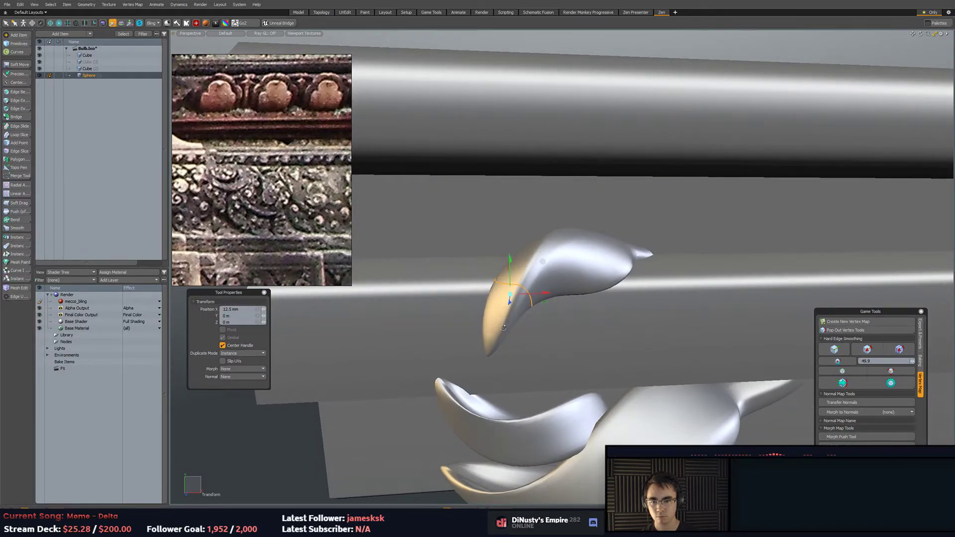
# Select the vertices at the third leaf's tip and rotate them about the Z axis to curl the point.
pyautogui.keyDown('alt'); pyautogui.moveTo(506, 326); pyautogui.dragTo(468, 340); pyautogui.keyUp('alt')
pyautogui.press('1')
pyautogui.press('w')
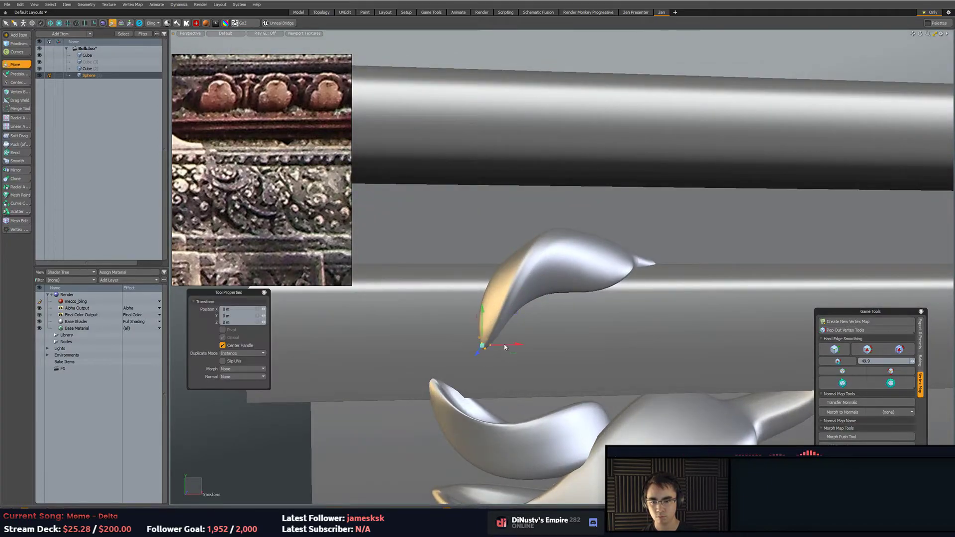
pyautogui.press('e')
pyautogui.moveTo(522, 327); pyautogui.dragTo(523, 348)
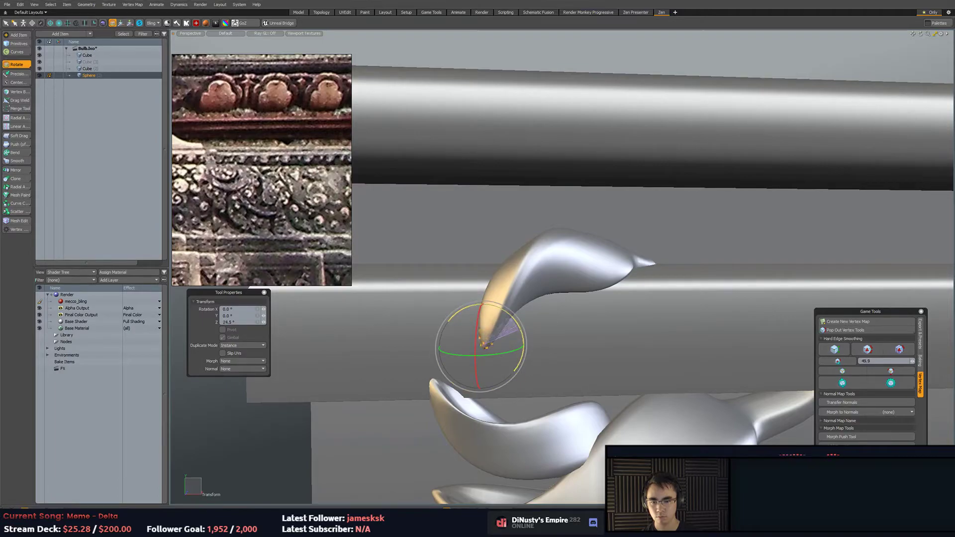
pyautogui.press('w')
pyautogui.keyDown('alt'); pyautogui.moveTo(503, 314); pyautogui.dragTo(518, 296); pyautogui.keyUp('alt')
# Reposition the polygons at the third leaf's tip to refine its downward curve, and clear the selection.
pyautogui.press('3')
pyautogui.click(497, 309)
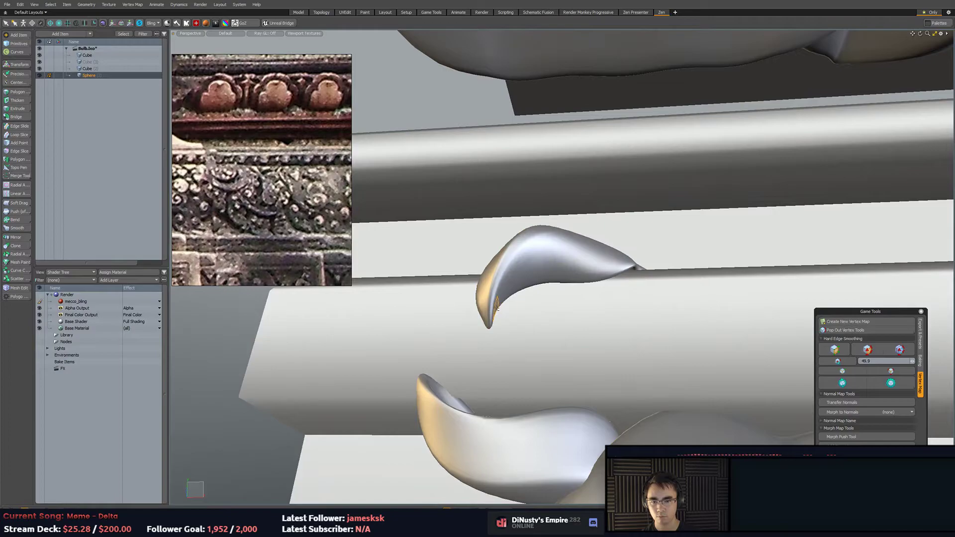
pyautogui.press('w')
pyautogui.keyDown('alt'); pyautogui.moveTo(565, 268); pyautogui.dragTo(582, 287); pyautogui.keyUp('alt')
pyautogui.press('q')
pyautogui.click(620, 333)
# Select the whole third leaf and move it along the strip, away from the end above the lower leaves.
pyautogui.scroll(-4, 505, 293)
pyautogui.keyDown('alt'); pyautogui.moveTo(505, 293); pyautogui.dragTo(650, 284); pyautogui.keyUp('alt')
pyautogui.click(512, 289)
pyautogui.press('w')
pyautogui.hotkey('ctrl', 'z')
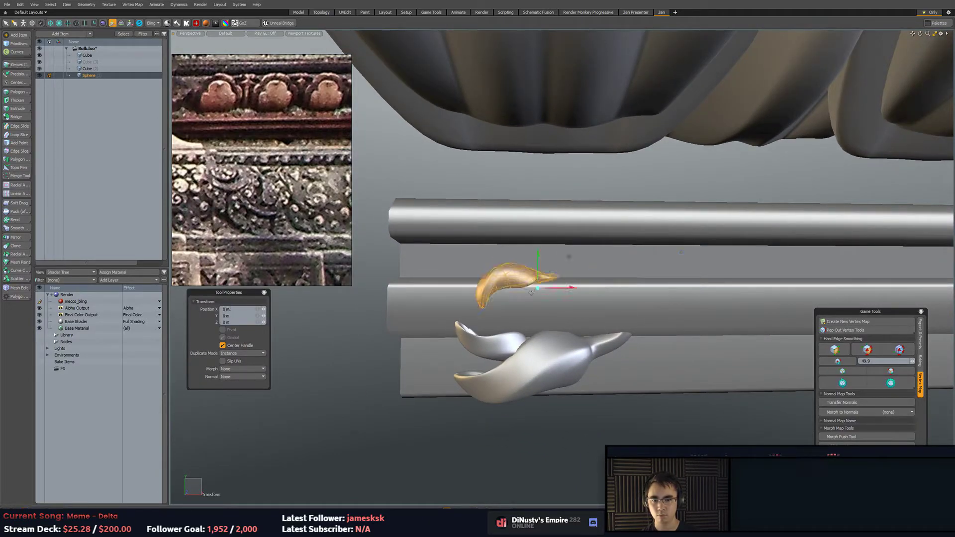
pyautogui.moveTo(541, 290); pyautogui.dragTo(595, 288)
pyautogui.moveTo(720, 288); pyautogui.dragTo(595, 271)
# Position and rotate a fourth leaf against the third one so that it curves the opposite way.
pyautogui.press('e')
pyautogui.press('r')
pyautogui.press('w')
pyautogui.press('e')
pyautogui.press('q')
pyautogui.press('w')
pyautogui.press('e')
pyautogui.press('w')
pyautogui.keyDown('alt'); pyautogui.moveTo(596, 271); pyautogui.dragTo(557, 264); pyautogui.keyUp('alt')
pyautogui.press('space')
pyautogui.press('e')
pyautogui.press('space')
# Examine the leaf arrangement on the grooved strip against the rest of the cornice.
pyautogui.keyDown('alt'); pyautogui.moveTo(572, 262); pyautogui.dragTo(548, 356); pyautogui.keyUp('alt')
pyautogui.doubleClick(543, 283)
pyautogui.click(583, 362)
pyautogui.press('5')
pyautogui.press('3')
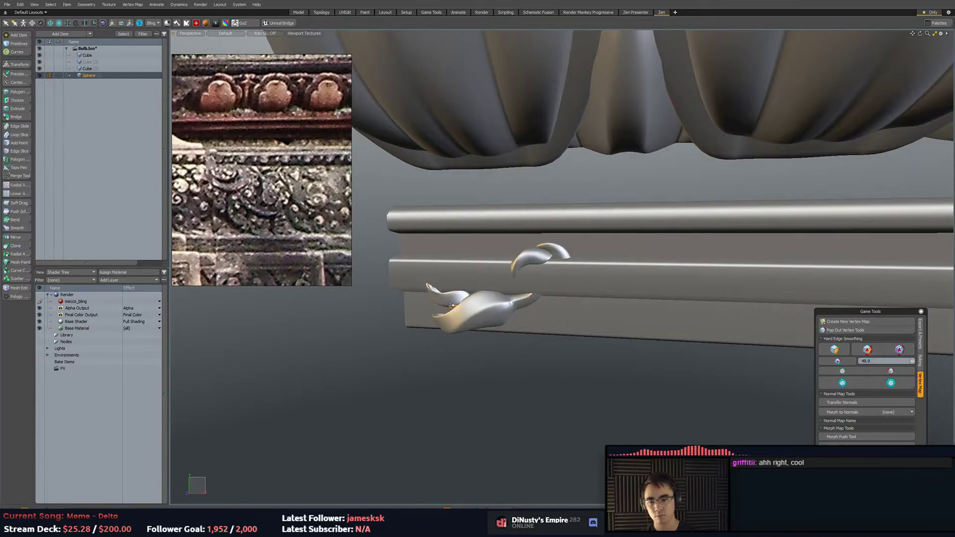
pyautogui.press('5')
pyautogui.keyDown('alt'); pyautogui.moveTo(580, 354); pyautogui.dragTo(536, 420); pyautogui.keyUp('alt')
pyautogui.press('3')
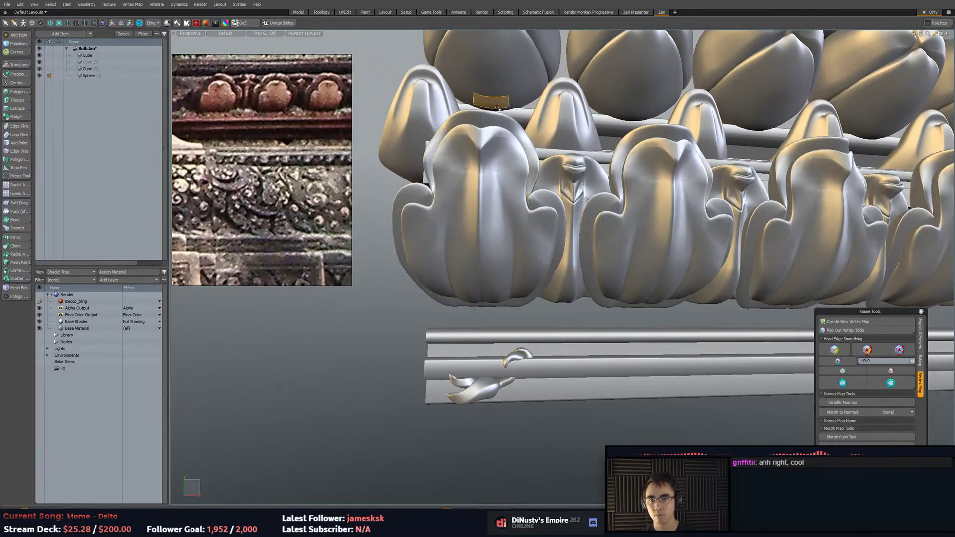
# Try a scaled-down, rotated copy of a bulb lobe beside the upper leaves on the strip, and delete it.
pyautogui.doubleClick(499, 108)
pyautogui.press('w')
pyautogui.keyDown('alt'); pyautogui.keyDown('shift'); pyautogui.moveTo(523, 189); pyautogui.dragTo(531, 211); pyautogui.keyUp('shift'); pyautogui.keyUp('alt')
pyautogui.moveTo(527, 72); pyautogui.dragTo(587, 314)
pyautogui.press('r')
pyautogui.moveTo(565, 273); pyautogui.dragTo(528, 275)
pyautogui.press('e')
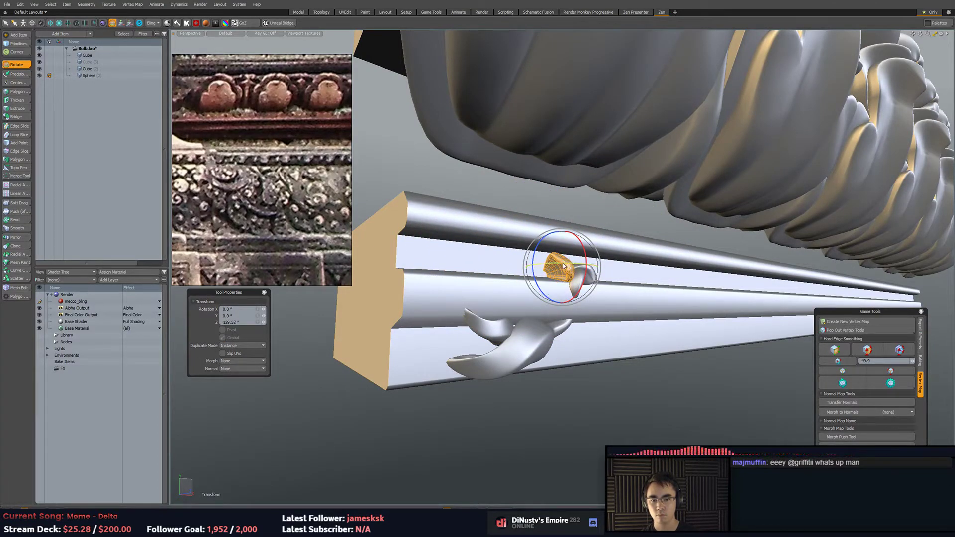
pyautogui.hotkey('shift', 'a')
pyautogui.moveTo(503, 261); pyautogui.dragTo(432, 285)
pyautogui.scroll(-3, 428, 286)
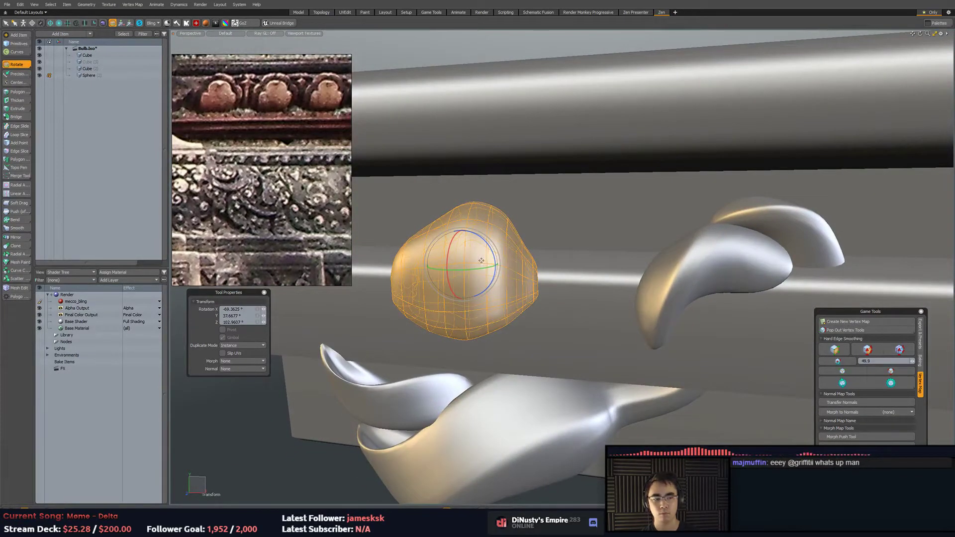
pyautogui.press('Delete')
# Duplicate the first bulb of the upper row and move the copy -2.42 m along X, clear of the cornice.
pyautogui.scroll(-6, 562, 276)
pyautogui.keyDown('alt'); pyautogui.keyDown('shift'); pyautogui.moveTo(548, 184); pyautogui.dragTo(565, 277); pyautogui.keyUp('shift'); pyautogui.keyUp('alt')
pyautogui.scroll(-1, 570, 278)
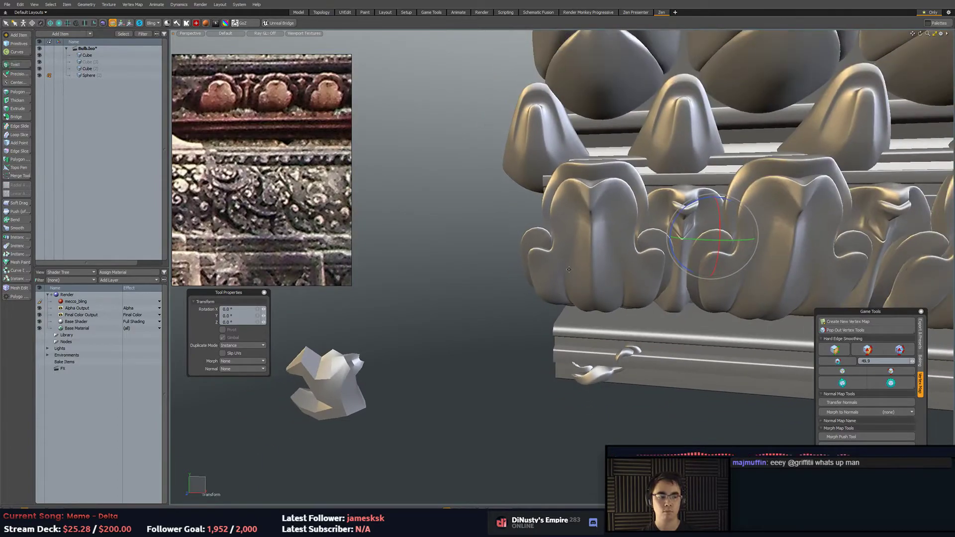
pyautogui.scroll(-4, 565, 277)
pyautogui.press('q')
pyautogui.click(577, 181)
pyautogui.press(']')
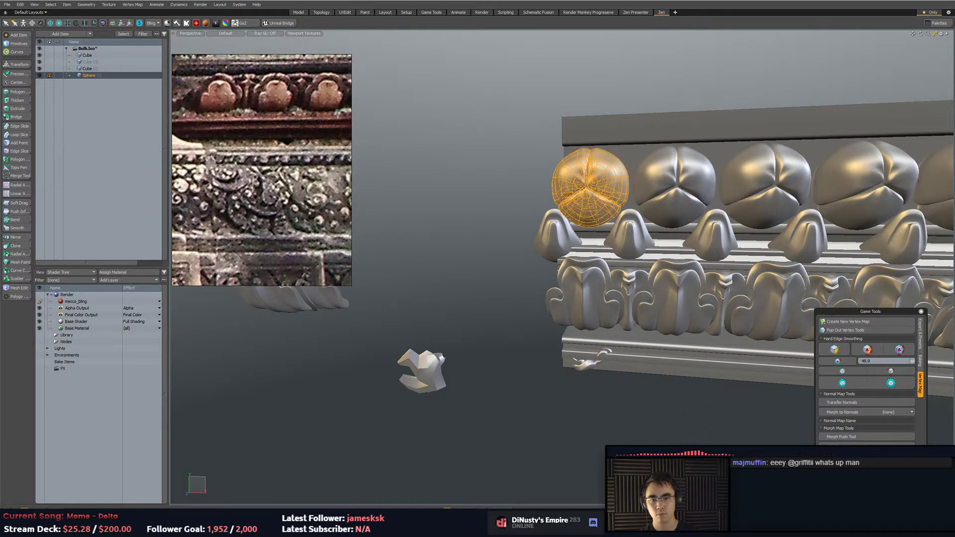
pyautogui.press('w')
pyautogui.scroll(-5, 502, 191)
pyautogui.moveTo(599, 192); pyautogui.dragTo(490, 180)
pyautogui.scroll(5, 507, 219)
pyautogui.keyDown('alt'); pyautogui.moveTo(513, 234); pyautogui.dragTo(523, 246); pyautogui.keyUp('alt')
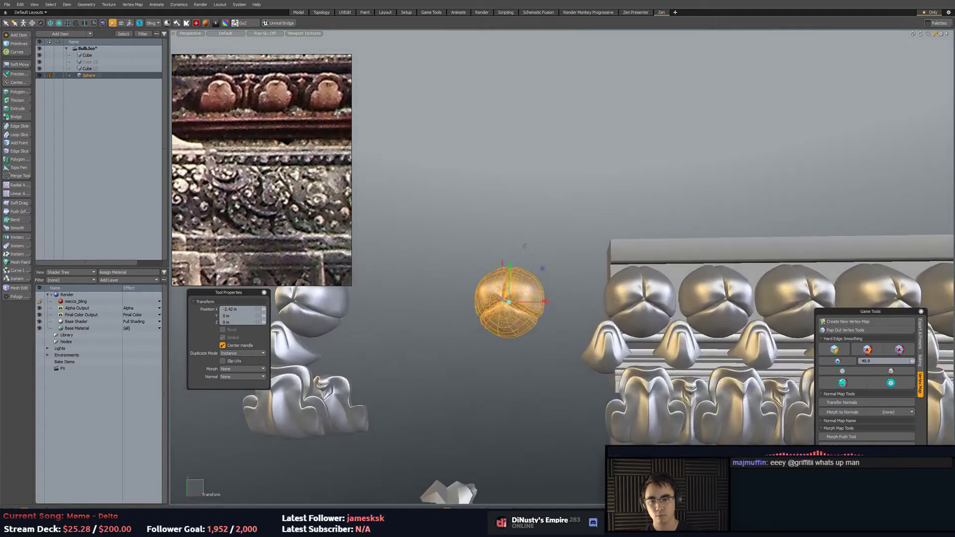
# Select the upper-left lobe of the copied bulb and rotate it open like a petal.
pyautogui.press('q')
pyautogui.click(521, 247)
pyautogui.scroll(4, 492, 291)
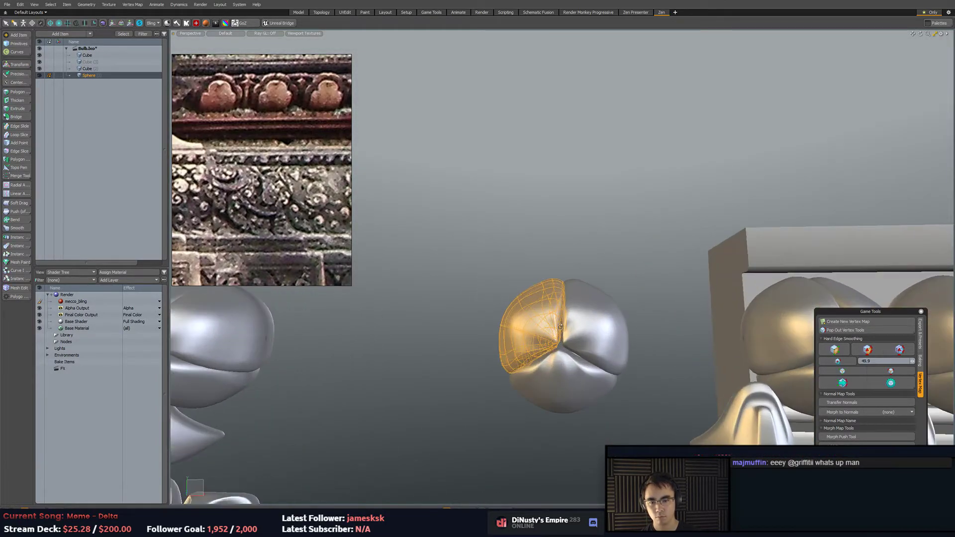
pyautogui.press('e')
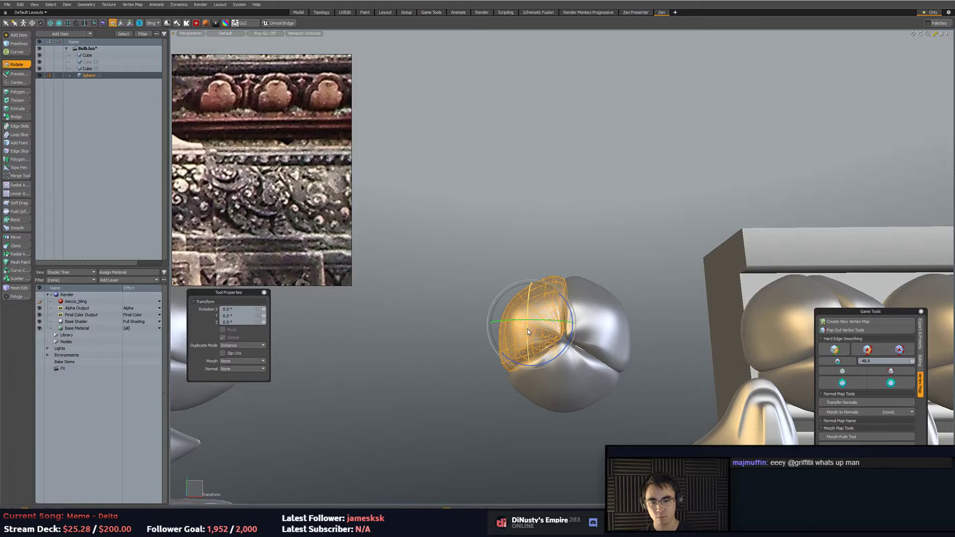
pyautogui.hotkey('alt', 'a')
pyautogui.moveTo(548, 332); pyautogui.dragTo(507, 307)
pyautogui.press('q')
# Rotate the upper-right lobe of the copied bulb outward, using the selection as action centre.
pyautogui.doubleClick(597, 336)
pyautogui.press('e')
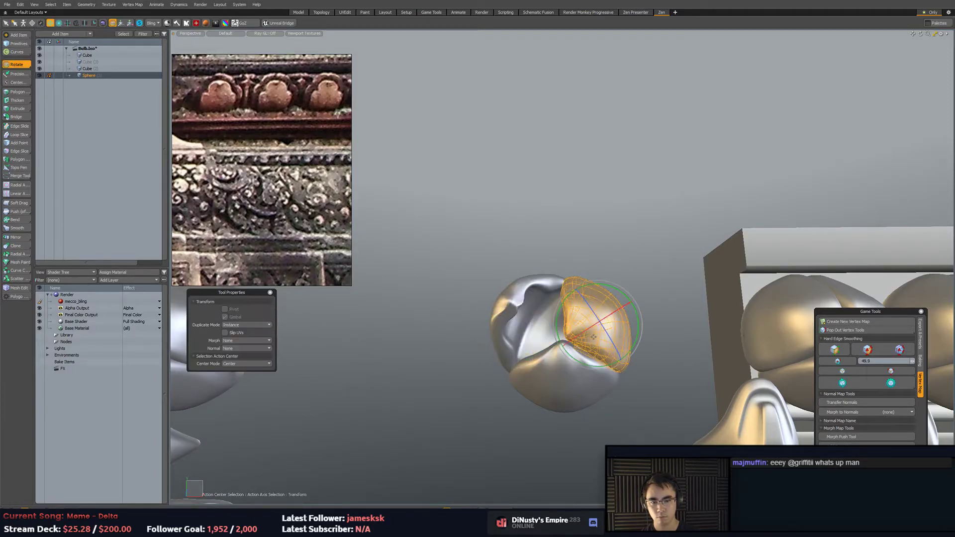
pyautogui.moveTo(584, 337); pyautogui.dragTo(563, 334)
pyautogui.press('q')
# Select the bottom lobe of the copied bulb, rotate it open and adjust its position.
pyautogui.click(530, 406)
pyautogui.press('5')
pyautogui.press('3')
pyautogui.doubleClick(563, 380)
pyautogui.press('e')
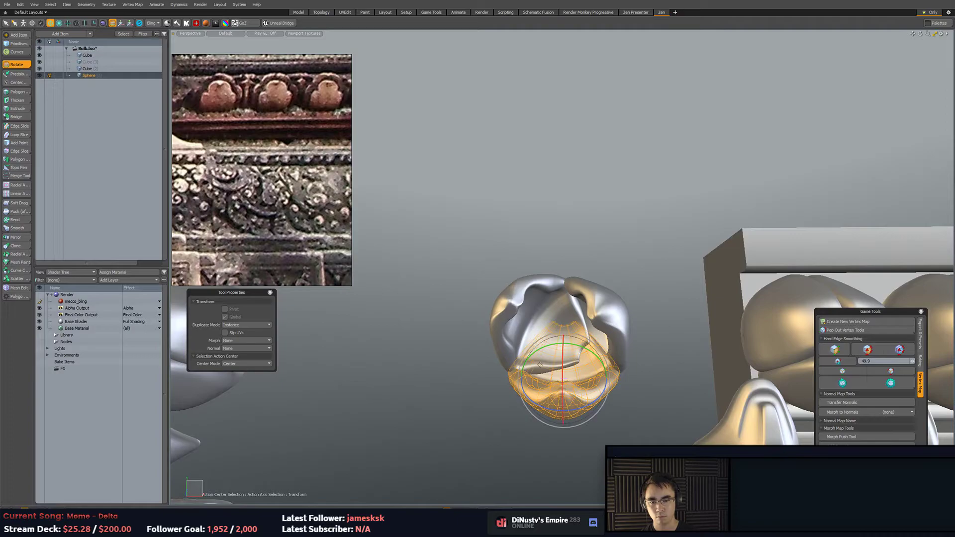
pyautogui.press('w')
pyautogui.keyDown('alt'); pyautogui.moveTo(585, 359); pyautogui.dragTo(601, 318); pyautogui.keyUp('alt')
# Readjust the rotation and position of the upper-right petal, and clear the selection.
pyautogui.press('q')
pyautogui.doubleClick(616, 303)
pyautogui.press('e')
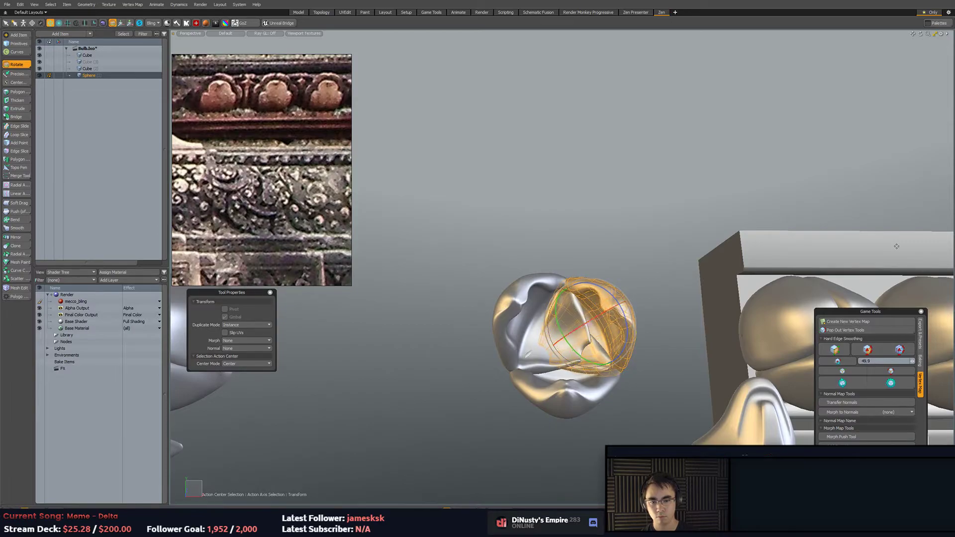
pyautogui.press('w')
pyautogui.keyDown('alt'); pyautogui.moveTo(897, 246); pyautogui.dragTo(889, 238); pyautogui.keyUp('alt')
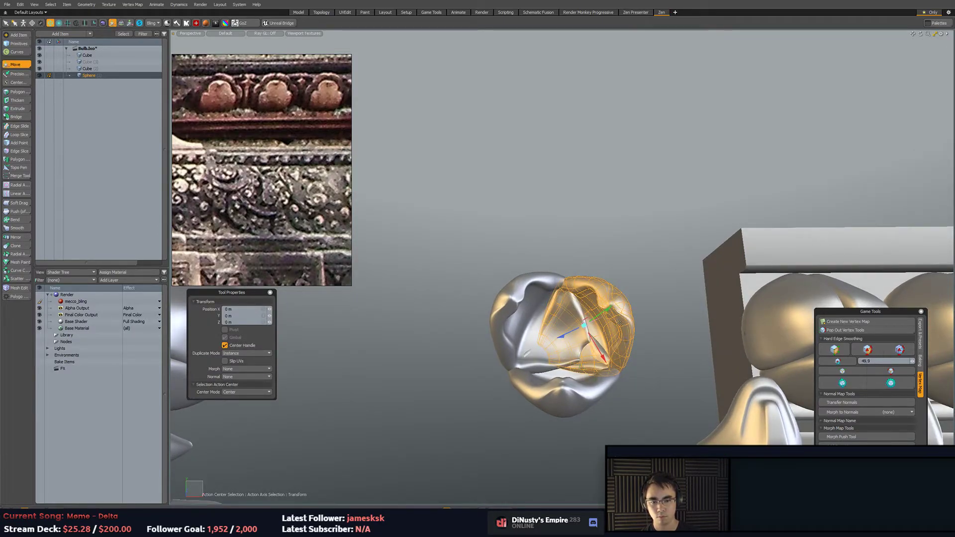
pyautogui.hotkey('alt', 'a')
pyautogui.moveTo(616, 299); pyautogui.dragTo(640, 237)
pyautogui.press('Escape')
pyautogui.scroll(-3, 622, 290)
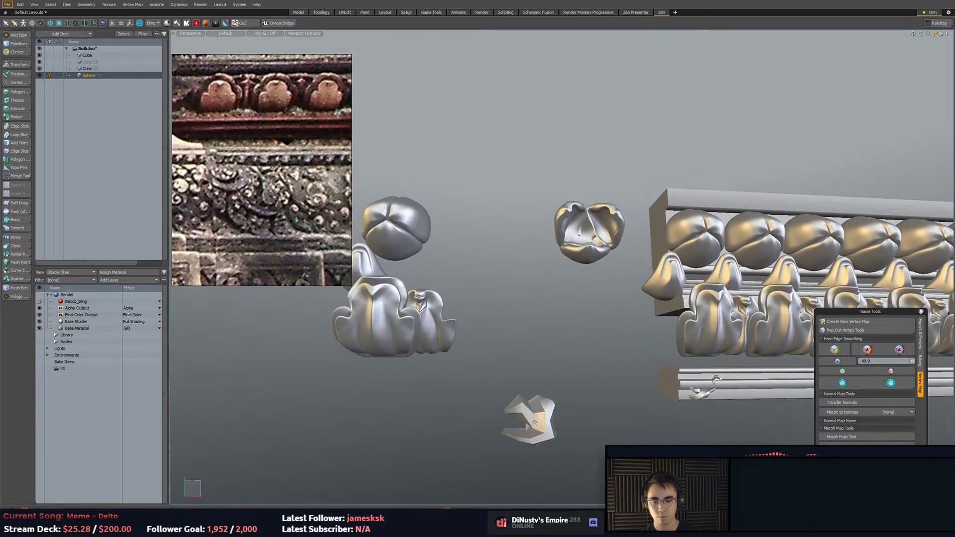
# Copy the separate closed bulb, place the copy in the centre of the opened petals and scale it down.
pyautogui.keyDown('alt'); pyautogui.moveTo(535, 423); pyautogui.dragTo(471, 311); pyautogui.keyUp('alt')
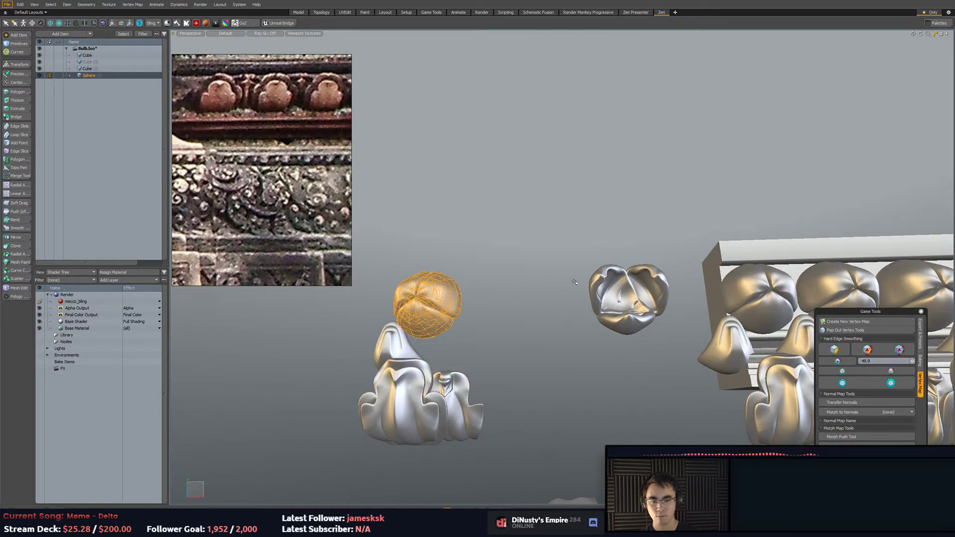
pyautogui.press('w')
pyautogui.moveTo(461, 278); pyautogui.dragTo(653, 267)
pyautogui.hotkey('shift', 'a')
pyautogui.press('r')
pyautogui.moveTo(567, 270); pyautogui.dragTo(605, 252)
pyautogui.press('e')
pyautogui.press('q')
pyautogui.click(666, 354)
pyautogui.scroll(-5, 671, 358)
pyautogui.keyDown('alt'); pyautogui.moveTo(604, 396); pyautogui.dragTo(512, 331); pyautogui.keyUp('alt')
# Select polygons on the rim of the upper-left petal and pull them outward into a pointed tip.
pyautogui.press('5')
pyautogui.press('3')
pyautogui.doubleClick(554, 302)
pyautogui.keyDown('alt'); pyautogui.moveTo(586, 280); pyautogui.dragTo(552, 297); pyautogui.keyUp('alt')
pyautogui.scroll(3, 593, 264)
pyautogui.click(594, 262)
pyautogui.doubleClick(573, 284)
pyautogui.click(576, 274)
pyautogui.scroll(3, 547, 271)
pyautogui.press('w')
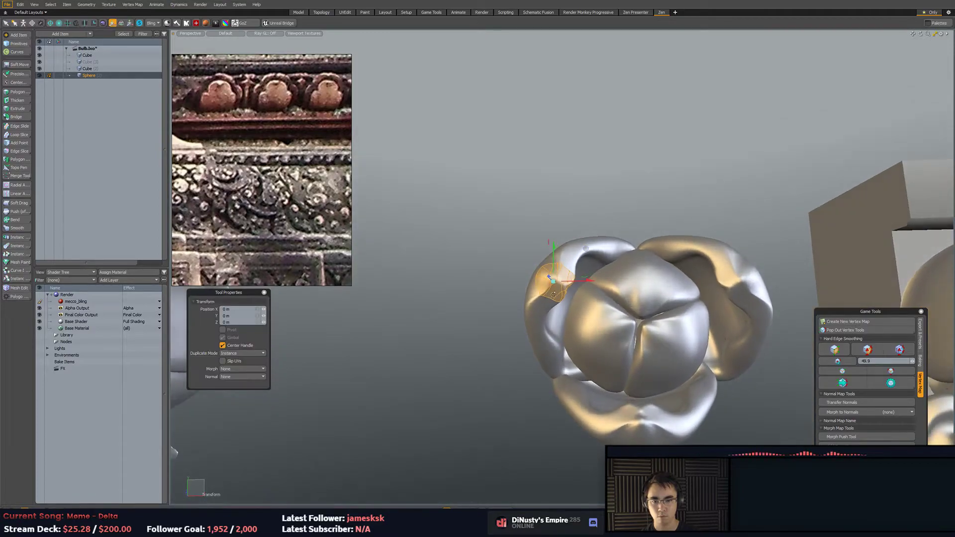
pyautogui.moveTo(585, 255)
pyautogui.mouseDown()
pyautogui.moveTo(549, 228)
pyautogui.moveTo(629, 233)
pyautogui.moveTo(527, 251)
pyautogui.mouseUp()
pyautogui.press('space')
# Select the other two petals around the central bulb and delete them.
pyautogui.keyDown('alt'); pyautogui.moveTo(628, 276); pyautogui.dragTo(694, 240); pyautogui.keyUp('alt')
pyautogui.moveTo(641, 258); pyautogui.dragTo(621, 303, button='right')
pyautogui.moveTo(621, 303)
pyautogui.keyDown('alt'); pyautogui.mouseDown()
pyautogui.moveTo(606, 297)
pyautogui.moveTo(620, 300)
pyautogui.mouseUp(); pyautogui.keyUp('alt')
pyautogui.doubleClick(620, 300)
pyautogui.keyDown('shift'); pyautogui.doubleClick(583, 423); pyautogui.keyUp('shift')
pyautogui.press('Delete')
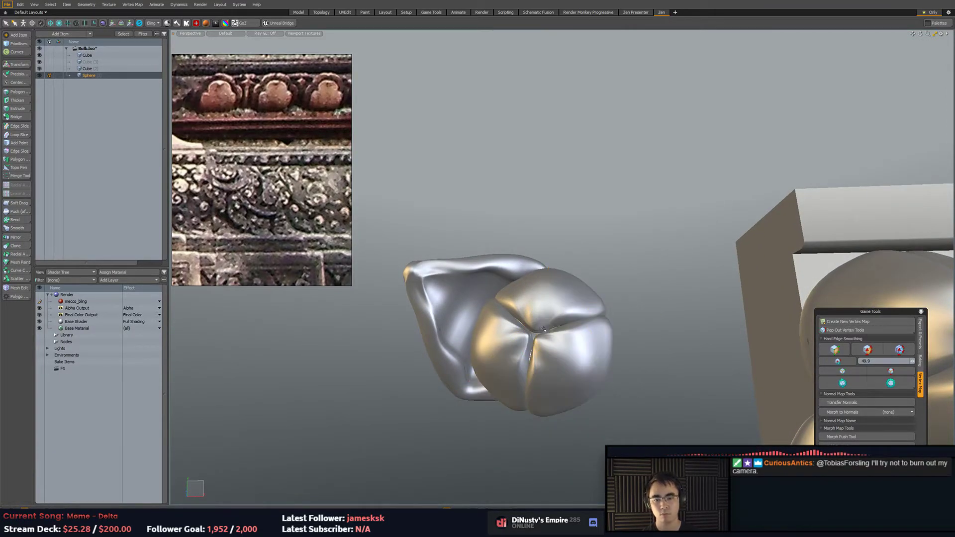
# Select the remaining pointed petal and start a radial array of it centred on the bulb.
pyautogui.doubleClick(497, 312)
pyautogui.keyDown('alt'); pyautogui.keyDown('shift'); pyautogui.moveTo(497, 312); pyautogui.dragTo(554, 300); pyautogui.keyUp('shift'); pyautogui.keyUp('alt')
pyautogui.hotkey('shift', 'v')
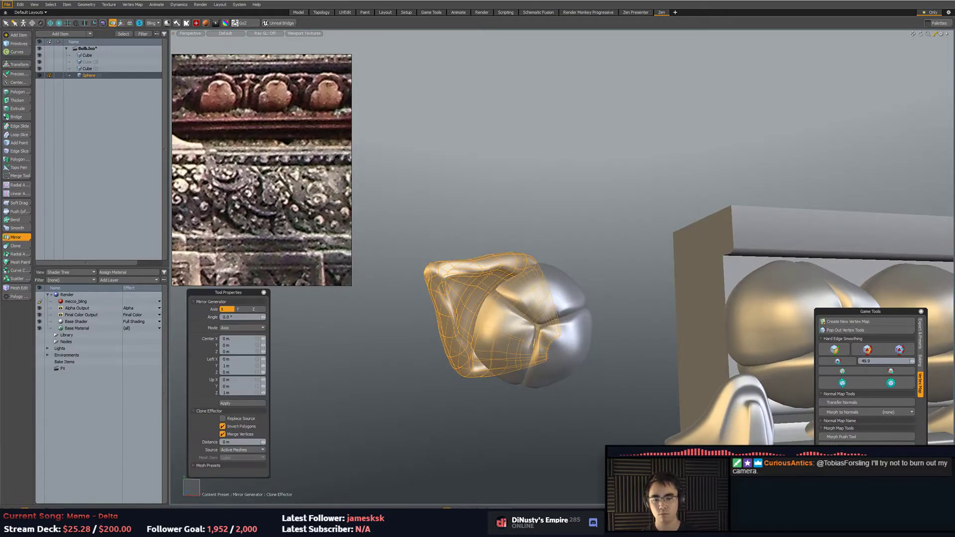
pyautogui.press('q')
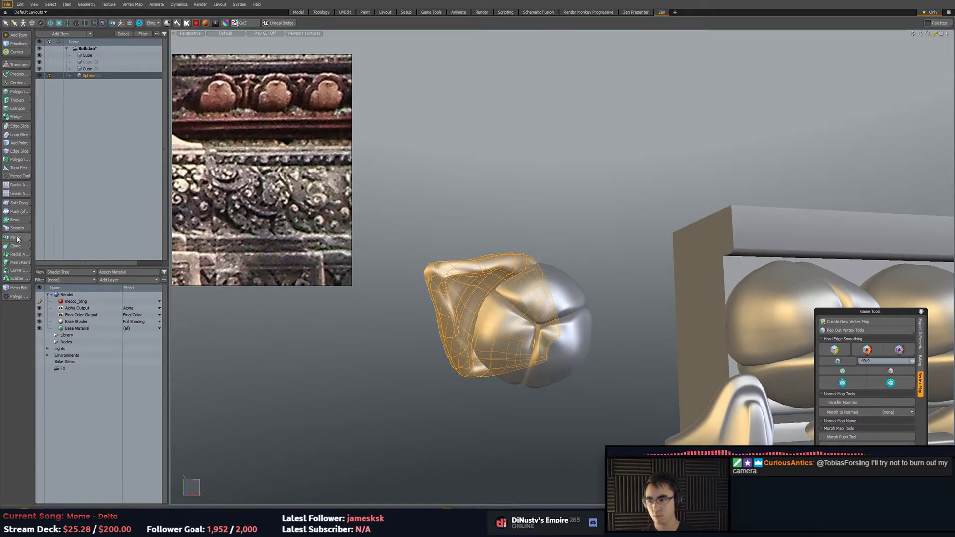
pyautogui.click(20, 254)
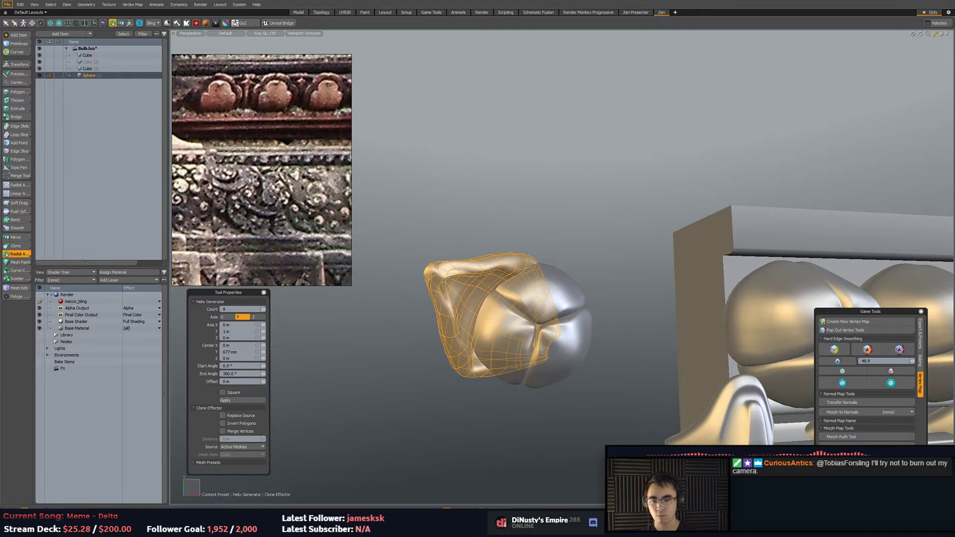
pyautogui.click(540, 327)
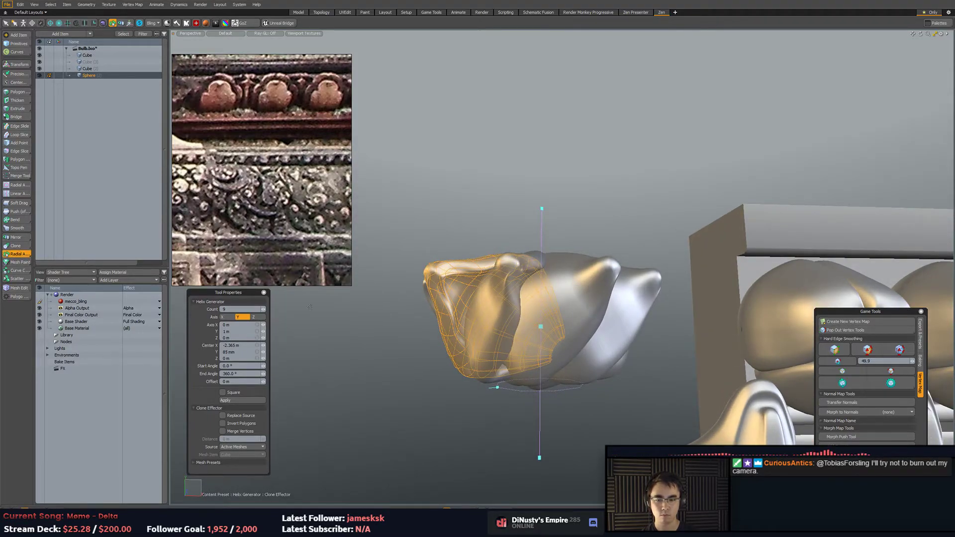
# Set the radial array to the Z axis with a count of 3, adjust its centre and apply it.
pyautogui.click(254, 317)
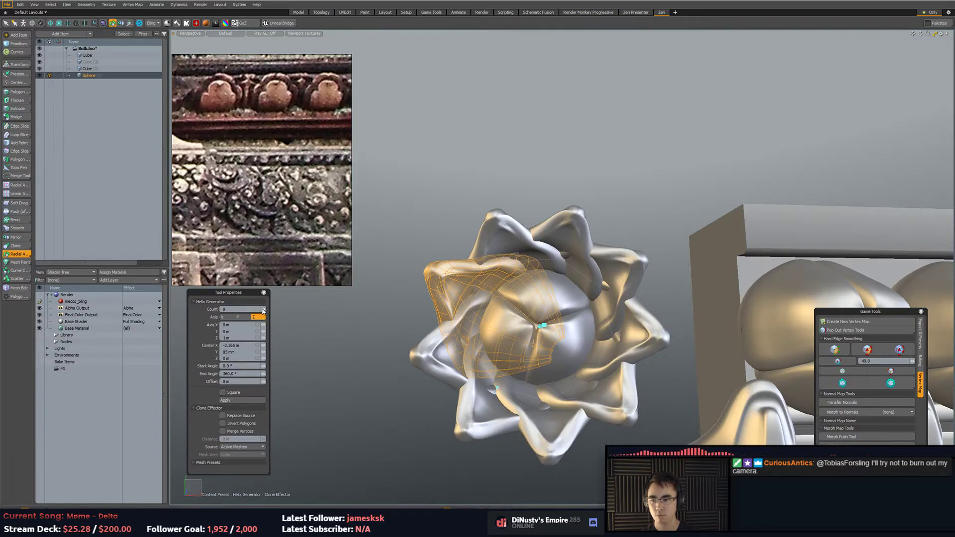
pyautogui.click(263, 309)
pyautogui.click(262, 309)
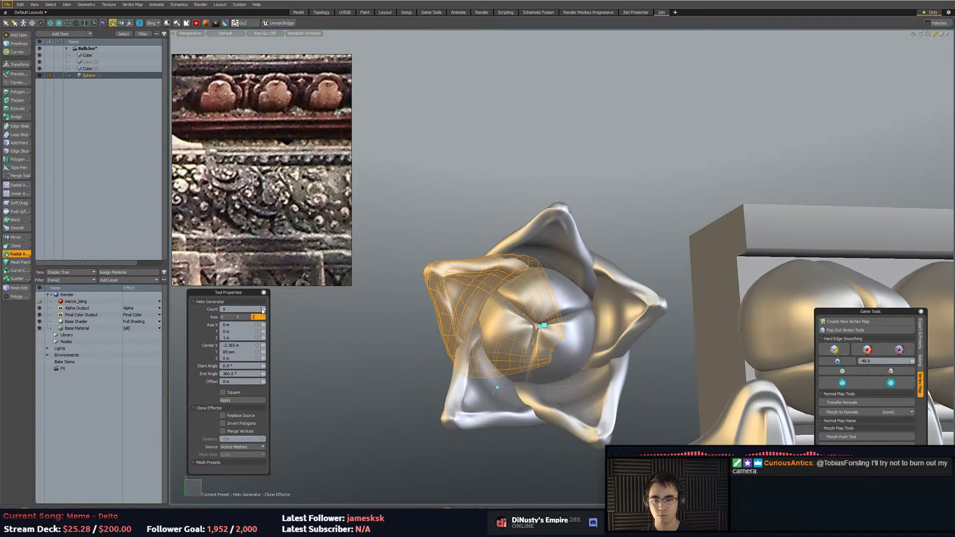
pyautogui.scroll(-1, 263, 310)
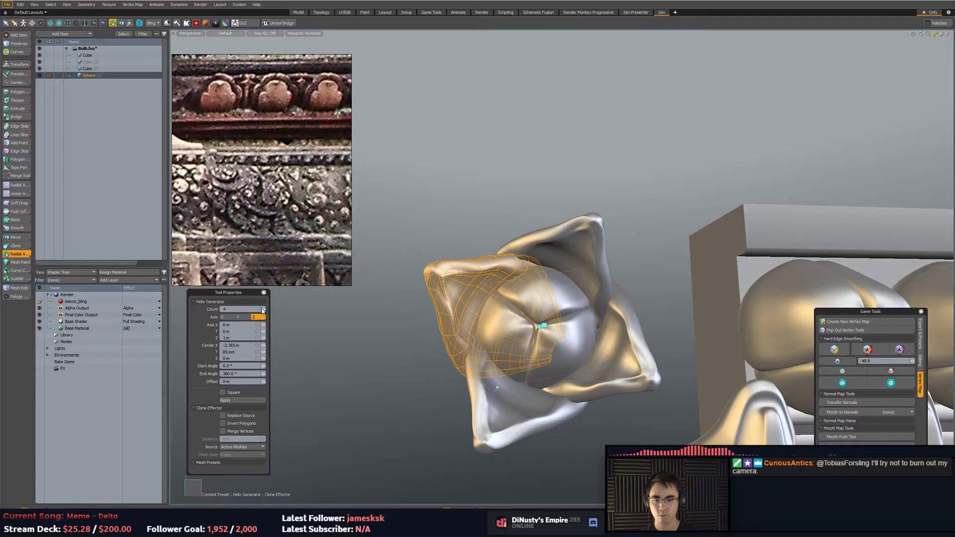
pyautogui.scroll(-1, 263, 310)
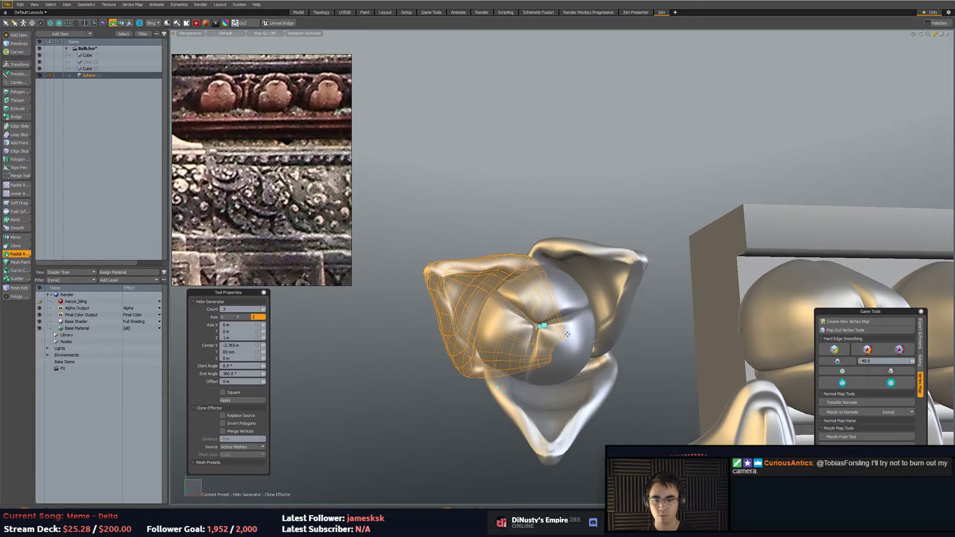
pyautogui.moveTo(542, 332)
pyautogui.mouseDown()
pyautogui.moveTo(572, 306)
pyautogui.moveTo(575, 289)
pyautogui.moveTo(562, 308)
pyautogui.moveTo(545, 428)
pyautogui.moveTo(572, 428)
pyautogui.moveTo(554, 427)
pyautogui.moveTo(549, 402)
pyautogui.moveTo(612, 383)
pyautogui.moveTo(520, 370)
pyautogui.moveTo(448, 315)
pyautogui.moveTo(543, 315)
pyautogui.mouseUp()
pyautogui.press('space')
# Select an edge loop across the upper-left petal and move it 100 mm along its local Y axis.
pyautogui.press('w')
pyautogui.press('q')
pyautogui.press('5')
pyautogui.press('2')
pyautogui.keyDown('alt'); pyautogui.moveTo(613, 355); pyautogui.dragTo(487, 286); pyautogui.keyUp('alt')
pyautogui.press('w')
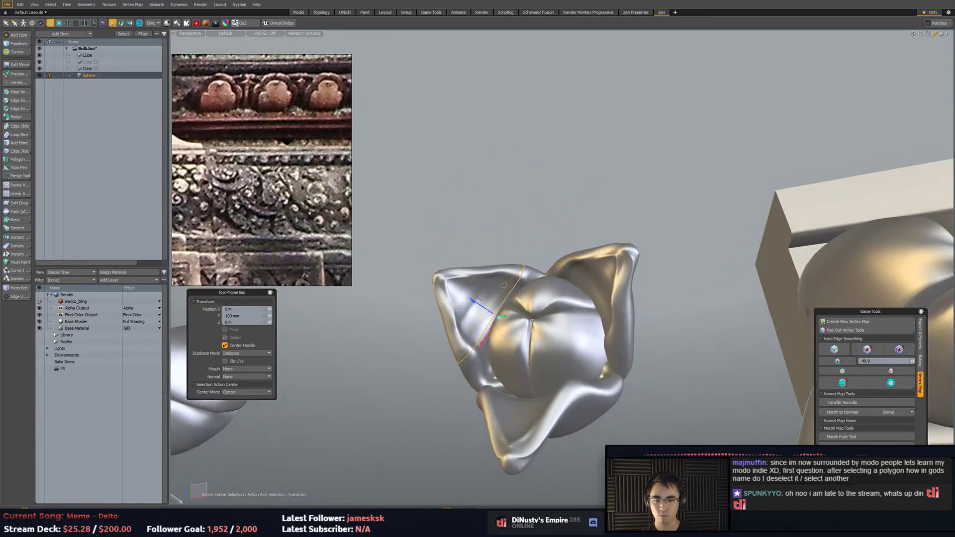
pyautogui.press('space')
# Make another edge adjustment on the flower's petals and clear the selection.
pyautogui.keyDown('alt'); pyautogui.moveTo(624, 324); pyautogui.dragTo(593, 264); pyautogui.keyUp('alt')
pyautogui.press('w')
pyautogui.moveTo(553, 288); pyautogui.dragTo(538, 376)
pyautogui.press('space')
pyautogui.click(641, 281)
pyautogui.scroll(-5, 631, 351)
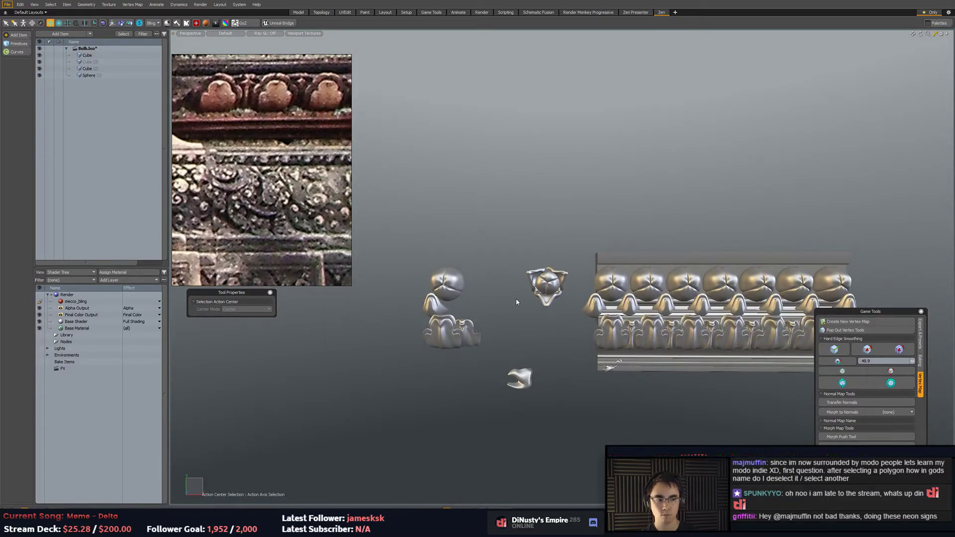
pyautogui.click(544, 291)
pyautogui.click(583, 335)
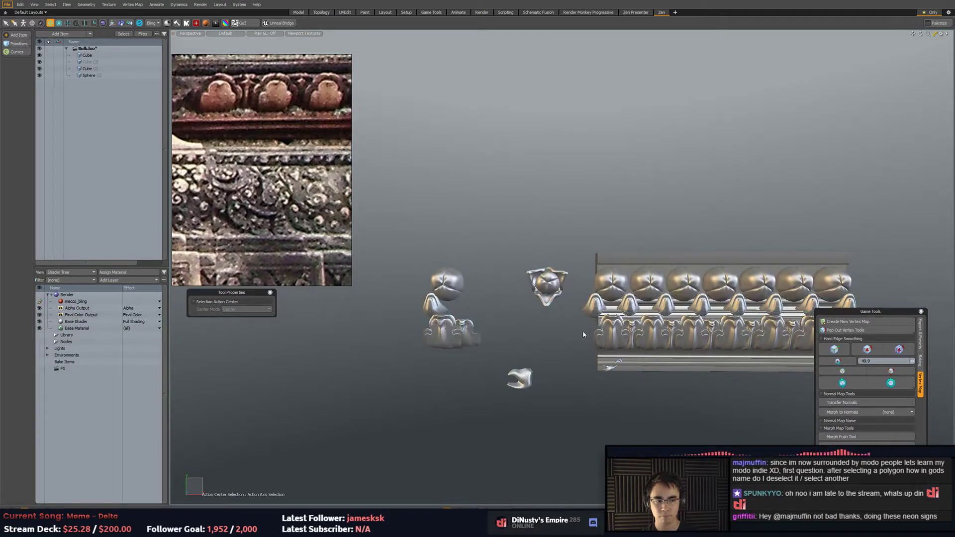
# Select the three lobes of the bulb at the flower's centre and scale them together.
pyautogui.click(549, 284)
pyautogui.click(569, 283)
pyautogui.scroll(3, 616, 245)
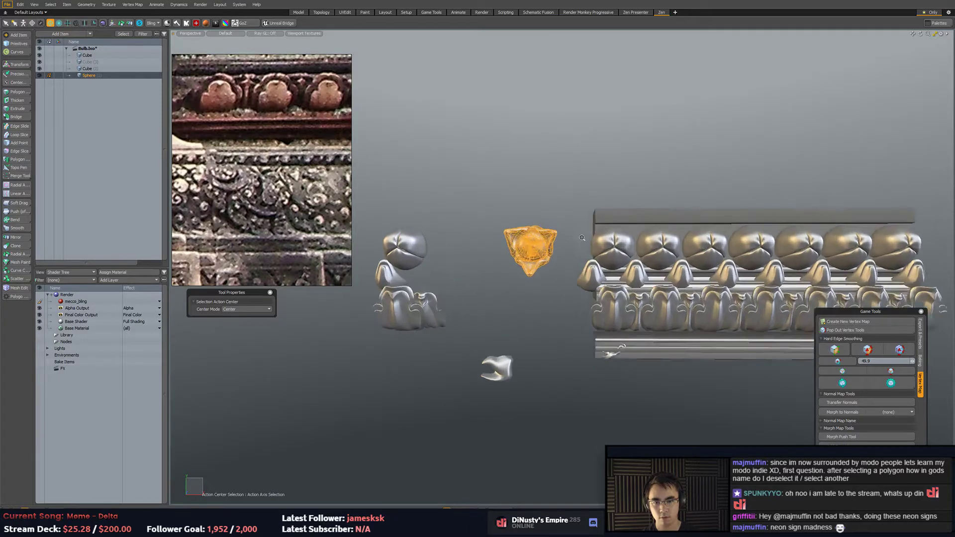
pyautogui.click(718, 317)
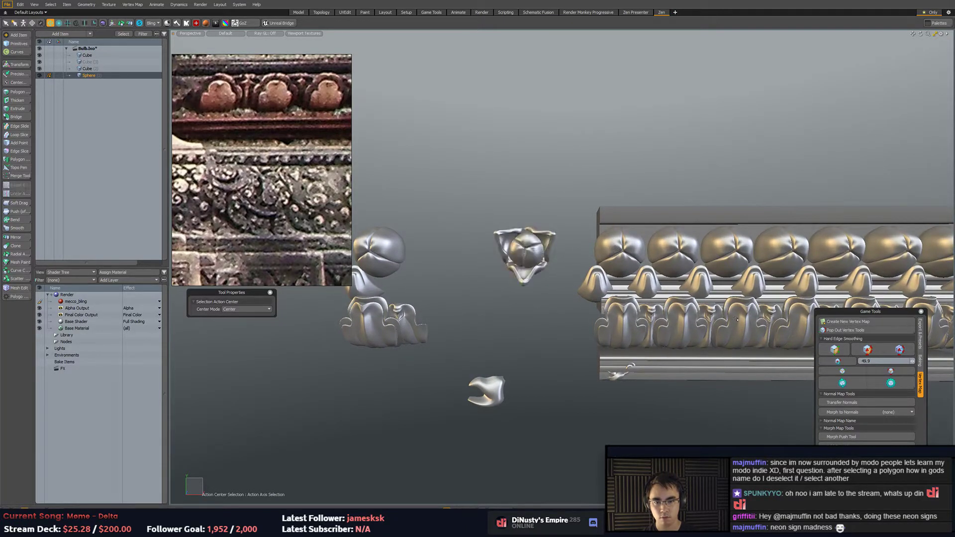
pyautogui.keyDown('alt'); pyautogui.keyDown('shift'); pyautogui.moveTo(551, 287); pyautogui.dragTo(541, 279); pyautogui.keyUp('shift'); pyautogui.keyUp('alt')
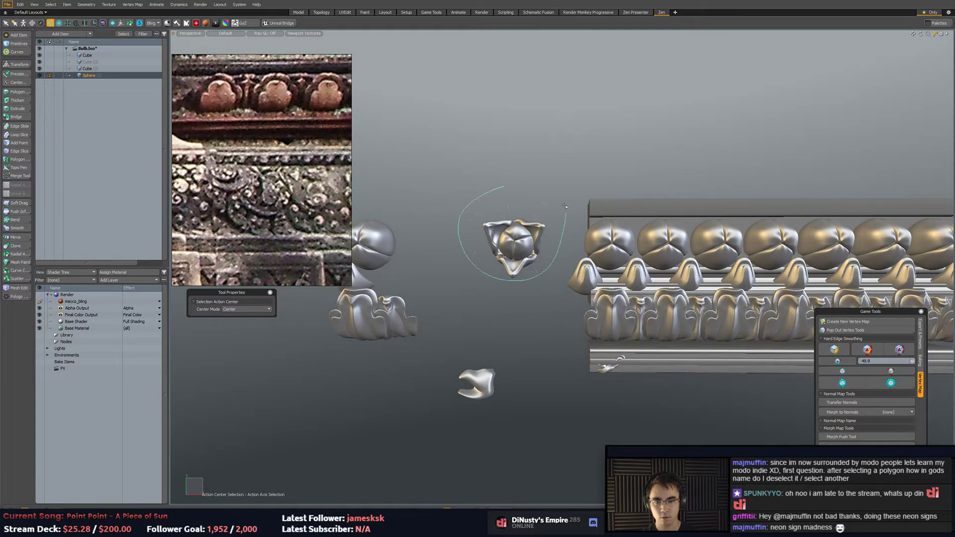
pyautogui.moveTo(566, 209); pyautogui.dragTo(560, 197, button='right')
pyautogui.hotkey('shift', 'a')
pyautogui.click(604, 151)
pyautogui.doubleClick(602, 197)
pyautogui.keyDown('shift'); pyautogui.doubleClick(562, 237); pyautogui.keyUp('shift')
pyautogui.keyDown('shift'); pyautogui.doubleClick(617, 239); pyautogui.keyUp('shift')
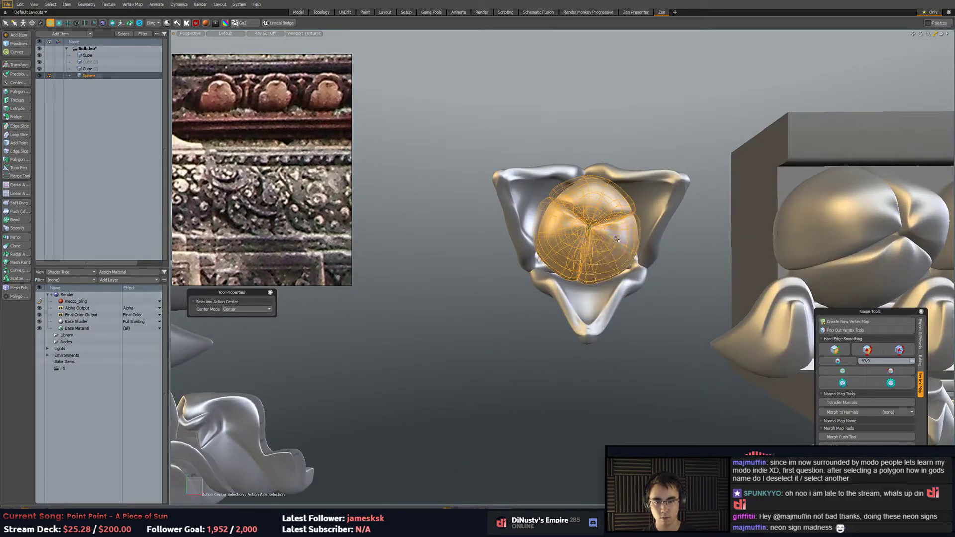
pyautogui.press('r')
pyautogui.moveTo(585, 234); pyautogui.dragTo(734, 171)
# Reposition the bulb inside the petals, rescale it along its depth and push it farther back.
pyautogui.press('w')
pyautogui.scroll(4, 588, 207)
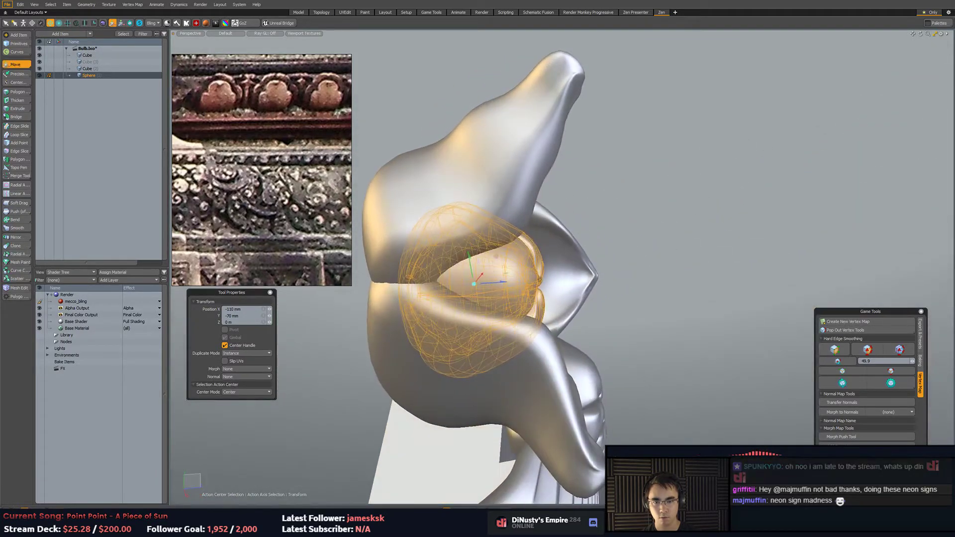
pyautogui.press('r')
pyautogui.moveTo(506, 282); pyautogui.dragTo(522, 281)
pyautogui.press('w')
pyautogui.moveTo(464, 289); pyautogui.dragTo(442, 289)
pyautogui.press('q')
pyautogui.click(637, 224)
# Restore the bulb selection, shift the bulb within the petals and scale it to 125% on Y and Z.
pyautogui.scroll(-5, 637, 224)
pyautogui.keyDown('alt'); pyautogui.moveTo(637, 224); pyautogui.dragTo(488, 286); pyautogui.keyUp('alt')
pyautogui.hotkey('ctrl', 'z')
pyautogui.press('w')
pyautogui.keyDown('alt'); pyautogui.moveTo(487, 287); pyautogui.dragTo(541, 284); pyautogui.keyUp('alt')
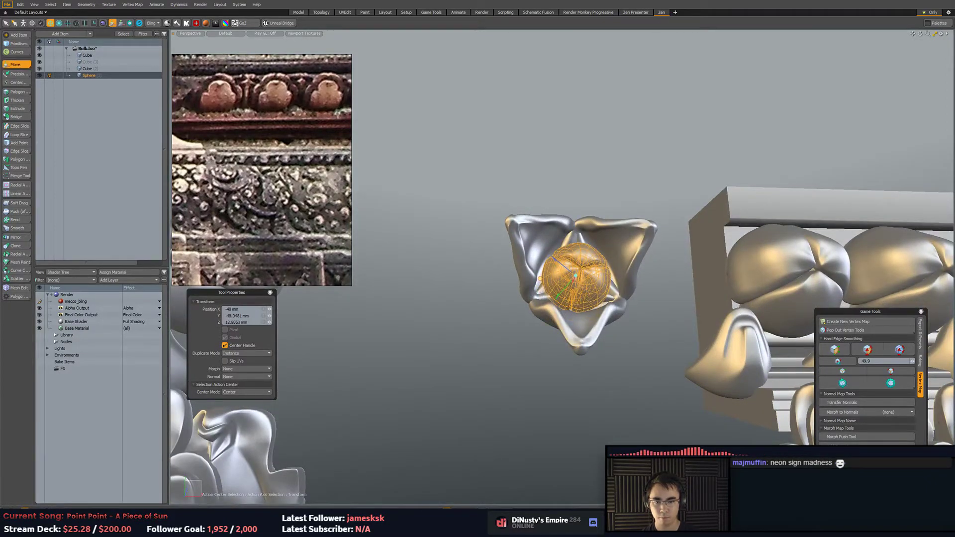
pyautogui.press('r')
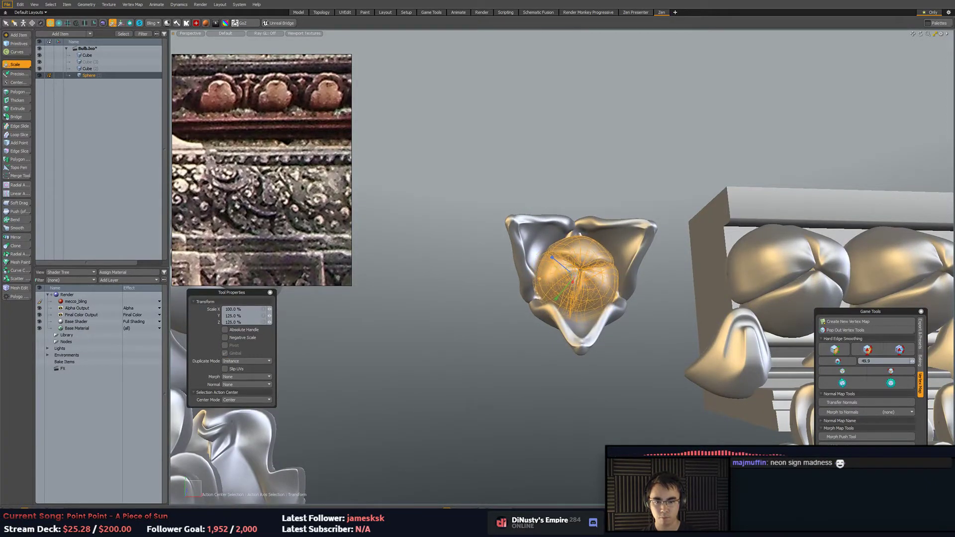
pyautogui.keyDown('alt'); pyautogui.moveTo(539, 283); pyautogui.dragTo(536, 250); pyautogui.keyUp('alt')
pyautogui.press('q')
pyautogui.click(538, 294)
pyautogui.scroll(-4, 540, 292)
# Move the flower to the leaf ornament on the grooved strip and scale it to fit.
pyautogui.keyDown('alt'); pyautogui.moveTo(607, 179); pyautogui.dragTo(532, 205); pyautogui.keyUp('alt')
pyautogui.press('w')
pyautogui.moveTo(487, 200); pyautogui.dragTo(707, 294)
pyautogui.hotkey('shift', 'a')
pyautogui.press('r')
pyautogui.moveTo(581, 273); pyautogui.dragTo(515, 299)
# Adjust the flower's orientation and slide it along X against the curled leaf on the strip.
pyautogui.press('w')
pyautogui.hotkey('shift', 'a')
pyautogui.press('e')
pyautogui.press('w')
pyautogui.press('y')
pyautogui.press('w')
pyautogui.moveTo(549, 312)
pyautogui.keyDown('alt'); pyautogui.mouseDown()
pyautogui.moveTo(555, 332)
pyautogui.moveTo(558, 317)
pyautogui.moveTo(485, 326)
pyautogui.moveTo(538, 317)
pyautogui.mouseUp(); pyautogui.keyUp('alt')
pyautogui.press('q')
pyautogui.press('w')
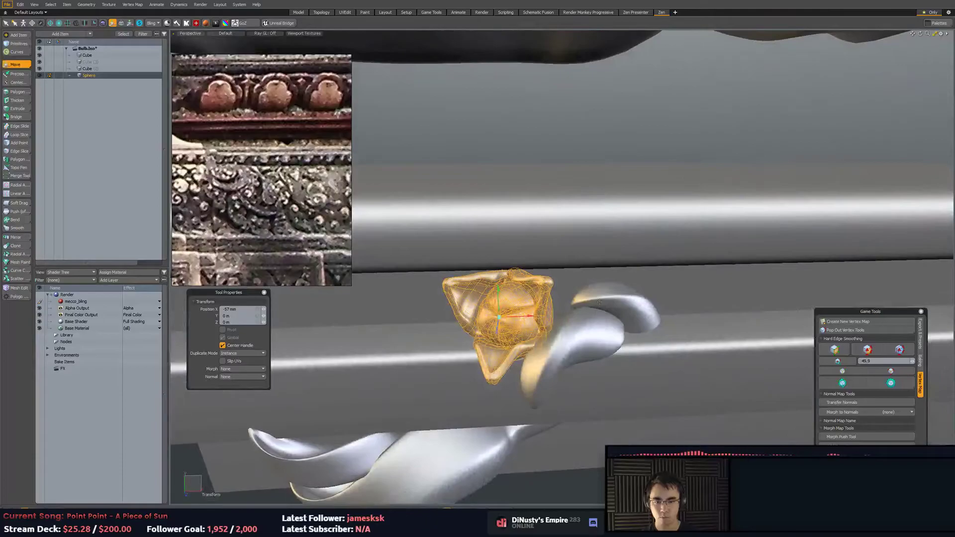
# Place a copy of the curled leaf at the flower's opposite side and rotate it about the Y axis.
pyautogui.press('q')
pyautogui.doubleClick(601, 303)
pyautogui.press('w')
pyautogui.moveTo(646, 324); pyautogui.dragTo(490, 344)
pyautogui.press('e')
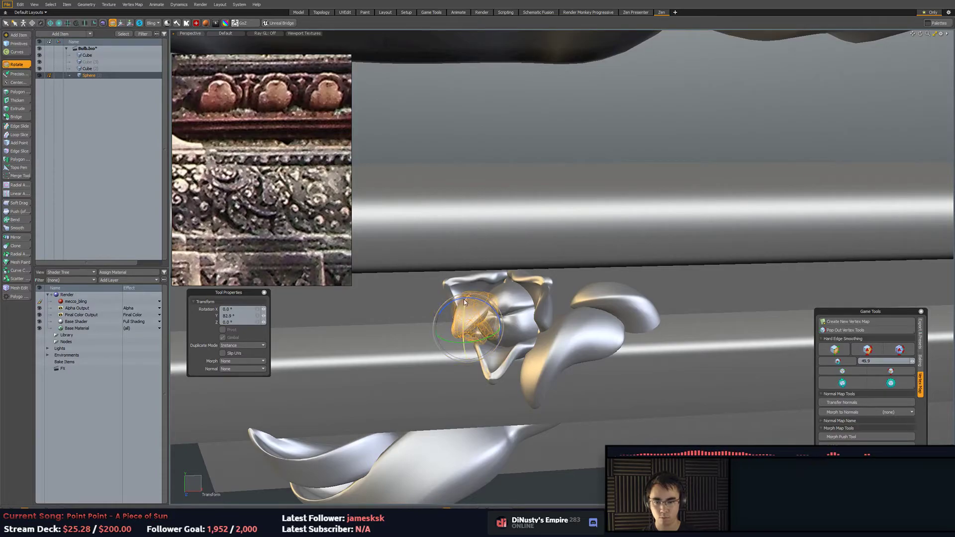
pyautogui.moveTo(457, 298); pyautogui.dragTo(450, 300)
pyautogui.press('q')
pyautogui.click(616, 340)
# Check the leaf and flower arrangement and save the scene.
pyautogui.keyDown('ctrl'); pyautogui.keyDown('alt'); pyautogui.moveTo(709, 383); pyautogui.dragTo(582, 313); pyautogui.keyUp('alt'); pyautogui.keyUp('ctrl')
pyautogui.click(666, 360)
pyautogui.hotkey('ctrl', 's')
# Select the whole flower and rotate a copy by about 38° on X, 44° on Y and -37° on Z.
pyautogui.press(']')
pyautogui.scroll(-3, 583, 313)
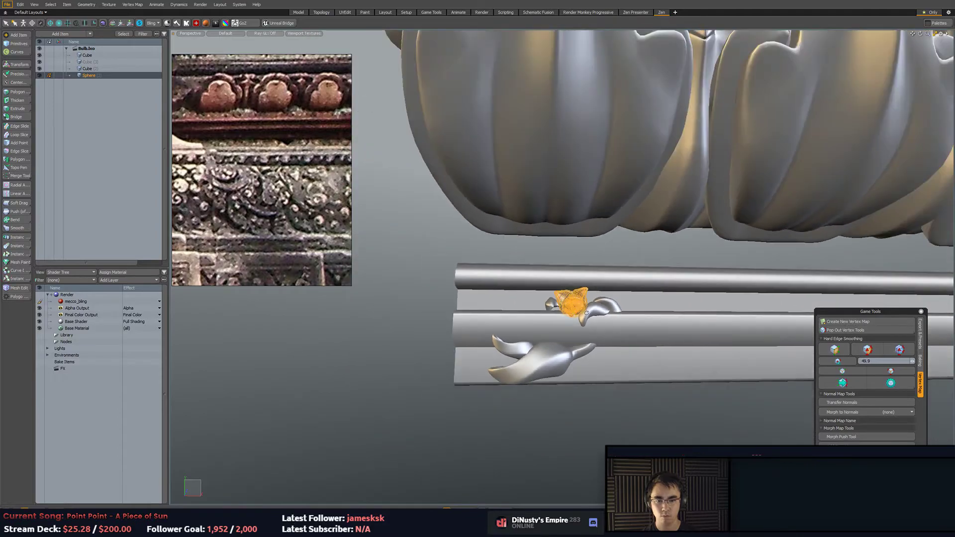
pyautogui.press('e')
pyautogui.moveTo(592, 301); pyautogui.dragTo(562, 305)
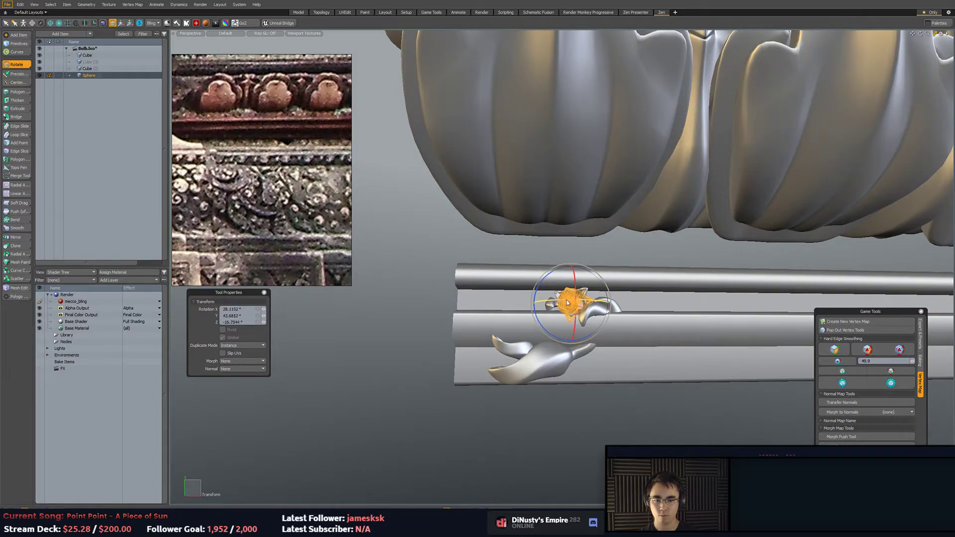
pyautogui.press('q')
pyautogui.keyDown('alt'); pyautogui.moveTo(568, 302); pyautogui.dragTo(551, 291); pyautogui.keyUp('alt')
pyautogui.press('e')
pyautogui.hotkey('alt', 'a')
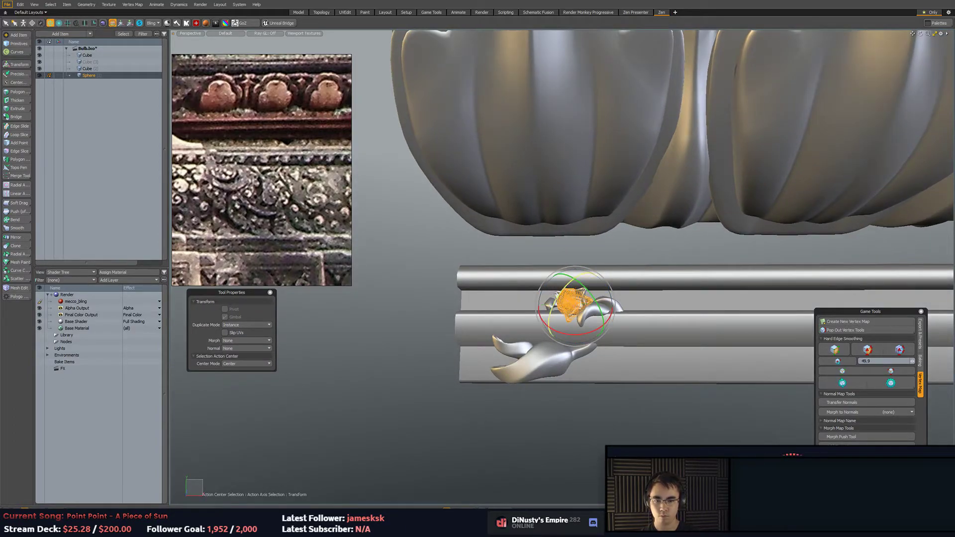
# Move the copied flower about 331 mm along X and -16 mm along Y, beyond the curled leaf.
pyautogui.press('w')
pyautogui.moveTo(608, 273); pyautogui.dragTo(681, 272)
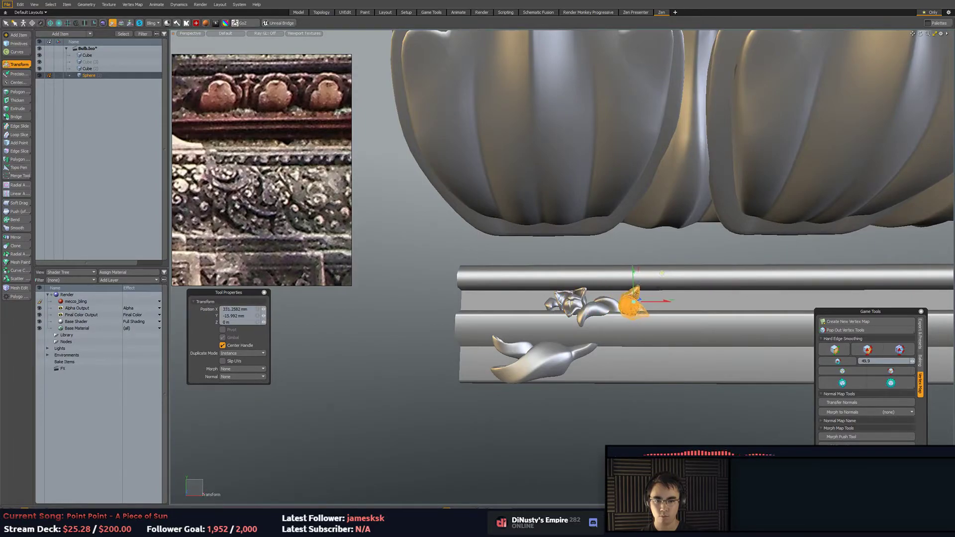
pyautogui.hotkey('shift', 'a')
# Rotate the second flower and fit it against the end of the curled leaf.
pyautogui.press('e')
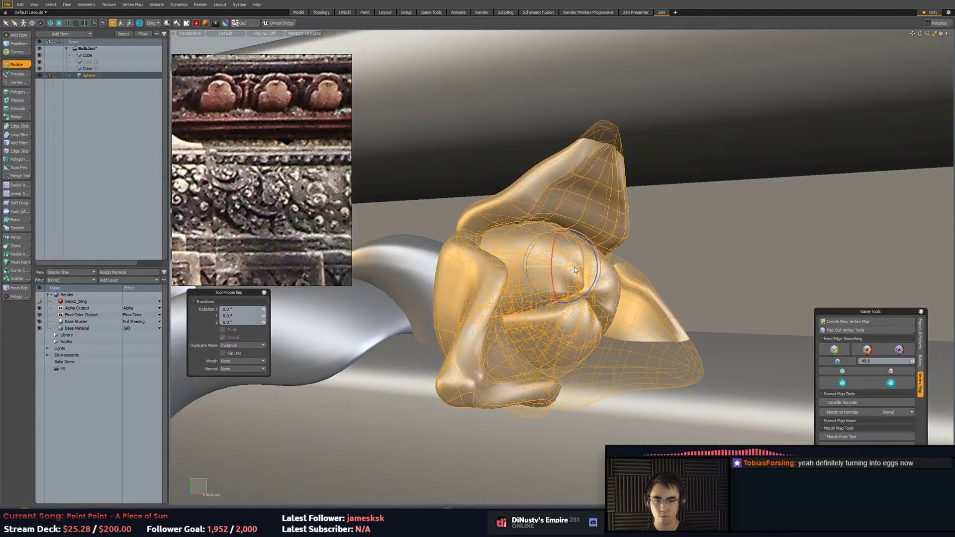
pyautogui.moveTo(547, 271)
pyautogui.keyDown('alt'); pyautogui.mouseDown()
pyautogui.moveTo(590, 279)
pyautogui.moveTo(561, 274)
pyautogui.mouseUp(); pyautogui.keyUp('alt')
pyautogui.press('space')
pyautogui.press('e')
pyautogui.moveTo(607, 254); pyautogui.dragTo(518, 254)
pyautogui.press('w')
pyautogui.press('space')
pyautogui.press('w')
pyautogui.keyDown('alt'); pyautogui.moveTo(517, 254); pyautogui.dragTo(579, 234); pyautogui.keyUp('alt')
pyautogui.scroll(-5, 580, 226)
# Place a copy of the curled leaf 249 mm along X at the second flower.
pyautogui.press('space')
pyautogui.doubleClick(500, 239)
pyautogui.keyDown('alt'); pyautogui.moveTo(500, 239); pyautogui.dragTo(654, 285); pyautogui.keyUp('alt')
pyautogui.press('w')
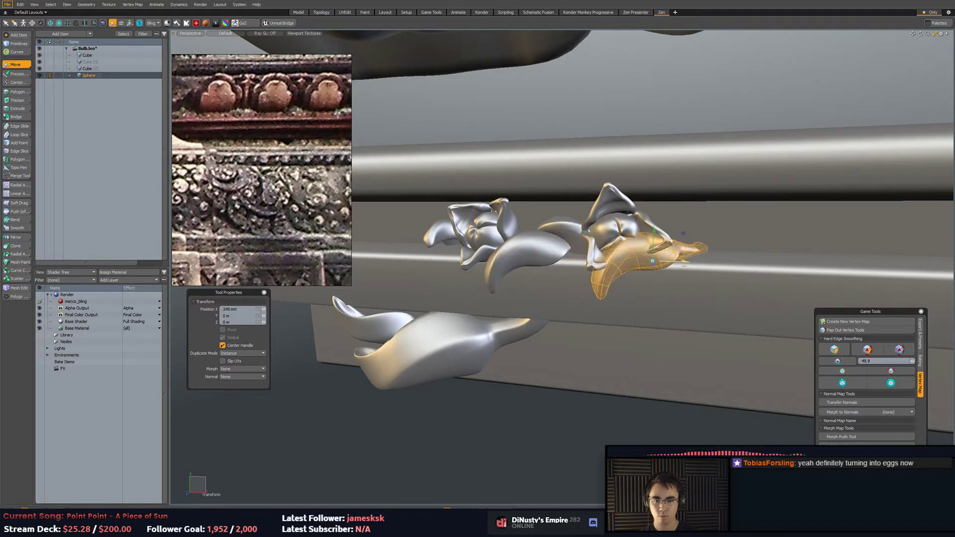
# Rotate the copied curled leaf and raise it behind the second flower.
pyautogui.press('e')
pyautogui.moveTo(627, 238); pyautogui.dragTo(712, 246)
pyautogui.press('w')
pyautogui.press('q')
pyautogui.press('w')
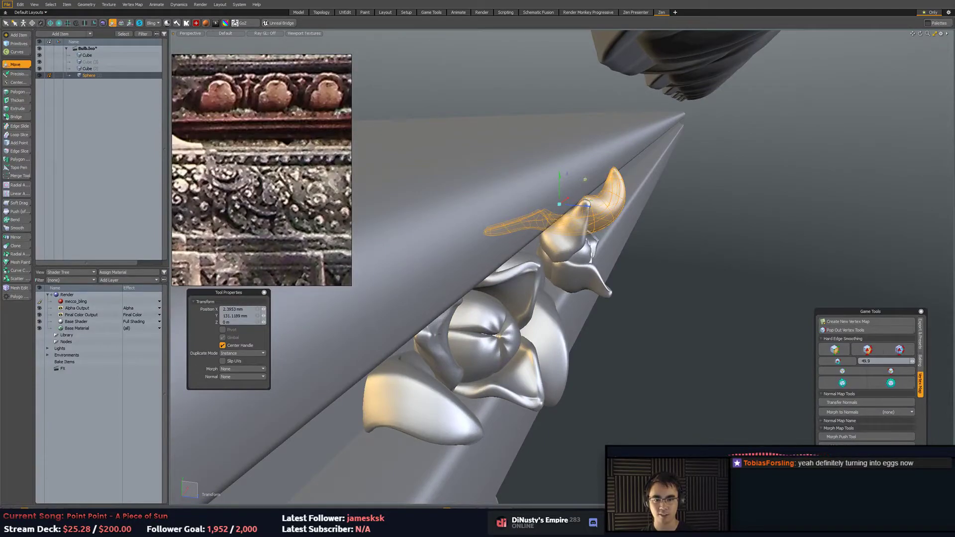
pyautogui.moveTo(560, 175); pyautogui.dragTo(560, 168)
pyautogui.press('q')
pyautogui.click(718, 256)
pyautogui.keyDown('alt'); pyautogui.moveTo(718, 256); pyautogui.dragTo(549, 179); pyautogui.keyUp('alt')
pyautogui.scroll(5, 513, 188)
pyautogui.doubleClick(508, 247)
pyautogui.doubleClick(461, 228)
pyautogui.keyDown('alt'); pyautogui.moveTo(463, 230); pyautogui.dragTo(481, 249); pyautogui.keyUp('alt')
pyautogui.scroll(-2, 488, 256)
pyautogui.doubleClick(519, 275)
pyautogui.click(519, 274)
# Duplicate both pieces of the large leaf on the lower ledge and place the copy farther along the strip.
pyautogui.doubleClick(518, 262)
pyautogui.keyDown('shift'); pyautogui.doubleClick(482, 255); pyautogui.keyUp('shift')
pyautogui.keyDown('alt'); pyautogui.moveTo(569, 272); pyautogui.dragTo(816, 264); pyautogui.keyUp('alt')
pyautogui.press('w')
pyautogui.hotkey('ctrl', 'c')
pyautogui.hotkey('ctrl', 'v')
pyautogui.hotkey('shift', 'a')
pyautogui.keyDown('alt'); pyautogui.moveTo(706, 292); pyautogui.dragTo(666, 300); pyautogui.keyUp('alt')
pyautogui.click(675, 345)
pyautogui.moveTo(611, 321)
pyautogui.keyDown('alt'); pyautogui.mouseDown()
pyautogui.moveTo(600, 334)
pyautogui.moveTo(630, 356)
pyautogui.moveTo(642, 350)
pyautogui.mouseUp(); pyautogui.keyUp('alt')
pyautogui.hotkey('ctrl', 'c')
pyautogui.hotkey('ctrl', 'v')
pyautogui.press('q')
pyautogui.click(625, 352)
pyautogui.scroll(-4, 625, 353)
# Try to place the second flower and its attached leaf beside the copied large leaf and rotate it.
pyautogui.click(456, 256)
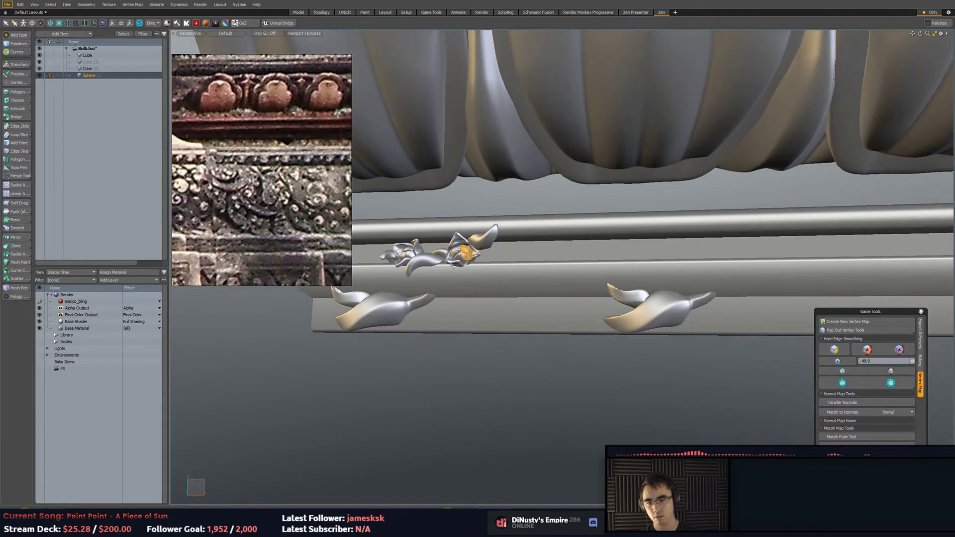
pyautogui.press(']')
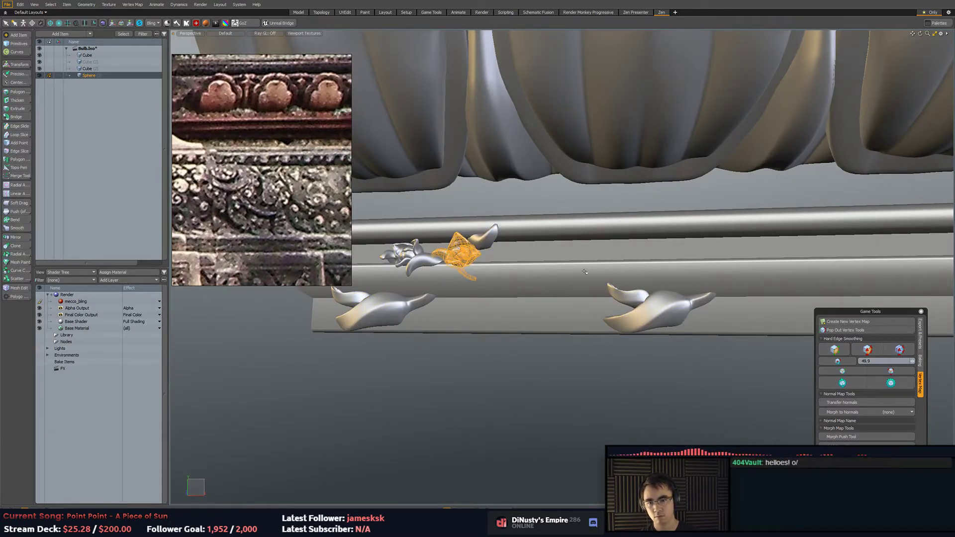
pyautogui.press('w')
pyautogui.moveTo(485, 235); pyautogui.dragTo(668, 301)
pyautogui.scroll(3, 668, 303)
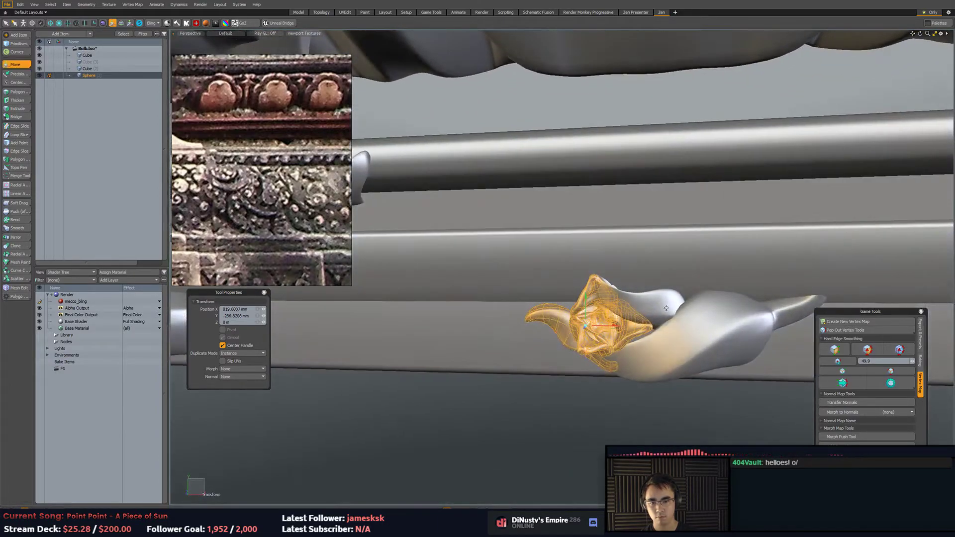
pyautogui.press('e')
pyautogui.moveTo(569, 297)
pyautogui.mouseDown()
pyautogui.moveTo(555, 331)
pyautogui.moveTo(583, 297)
pyautogui.moveTo(578, 306)
pyautogui.mouseUp()
# Clear the selection and delete the piece picked beside the copied large leaf.
pyautogui.press('space')
pyautogui.click(554, 382)
pyautogui.keyDown('alt'); pyautogui.moveTo(554, 382); pyautogui.dragTo(604, 376); pyautogui.keyUp('alt')
pyautogui.doubleClick(632, 279)
pyautogui.press('Delete')
# Place a copy of the second flower with its leaf at the tip of the copied large leaf.
pyautogui.keyDown('ctrl'); pyautogui.keyDown('alt'); pyautogui.moveTo(594, 340); pyautogui.dragTo(627, 323); pyautogui.keyUp('alt'); pyautogui.keyUp('ctrl')
pyautogui.keyDown('ctrl'); pyautogui.keyDown('alt'); pyautogui.moveTo(623, 264); pyautogui.dragTo(582, 265); pyautogui.keyUp('alt'); pyautogui.keyUp('ctrl')
pyautogui.keyDown('alt'); pyautogui.keyDown('shift'); pyautogui.moveTo(648, 365); pyautogui.dragTo(575, 322); pyautogui.keyUp('shift'); pyautogui.keyUp('alt')
pyautogui.press('w')
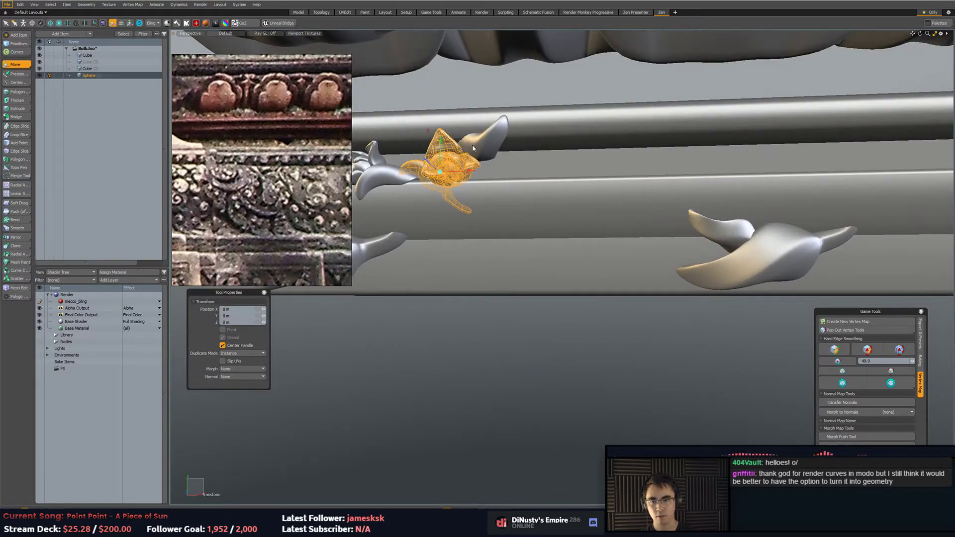
pyautogui.moveTo(470, 145); pyautogui.dragTo(755, 232)
# Rotate the new flower copy and fit it against the front of the large leaf.
pyautogui.press('e')
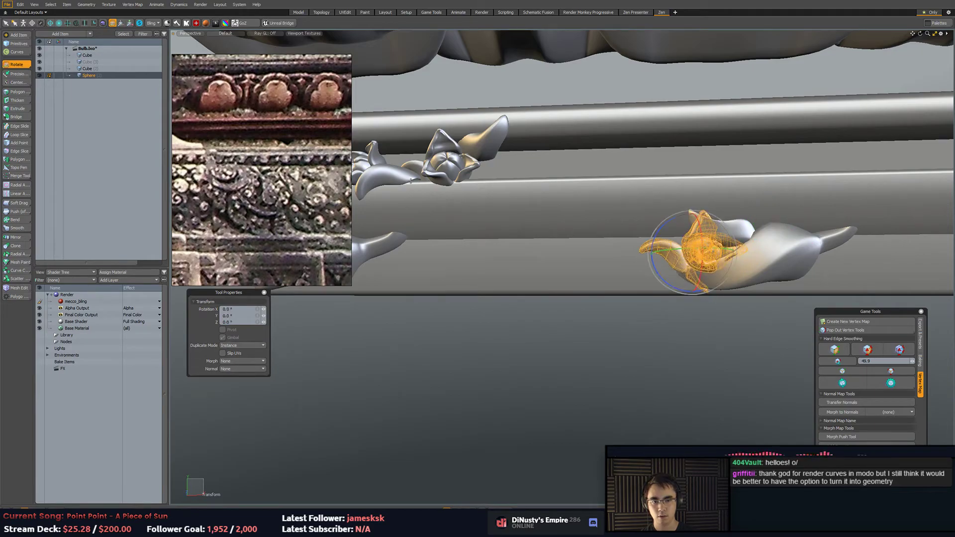
pyautogui.moveTo(683, 252)
pyautogui.mouseDown()
pyautogui.moveTo(656, 251)
pyautogui.moveTo(689, 252)
pyautogui.mouseUp()
pyautogui.press('q')
pyautogui.press('e')
pyautogui.press('q')
pyautogui.press('e')
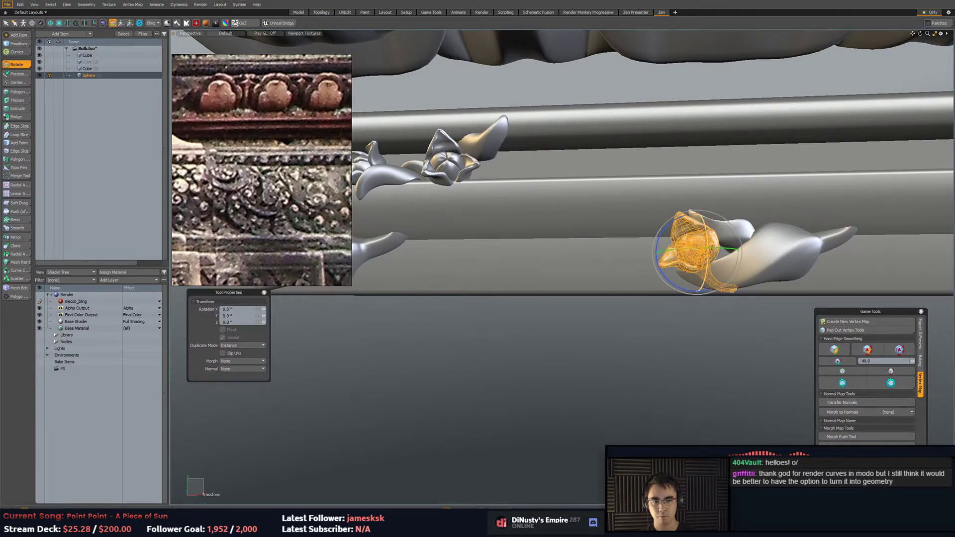
pyautogui.press('w')
pyautogui.keyDown('alt'); pyautogui.moveTo(627, 278); pyautogui.dragTo(705, 246); pyautogui.keyUp('alt')
# Rotate the small leaf behind the new flower to about 44° on X, 29° on Y and 65° on Z.
pyautogui.press('e')
pyautogui.keyDown('alt'); pyautogui.moveTo(621, 248); pyautogui.dragTo(680, 291); pyautogui.keyUp('alt')
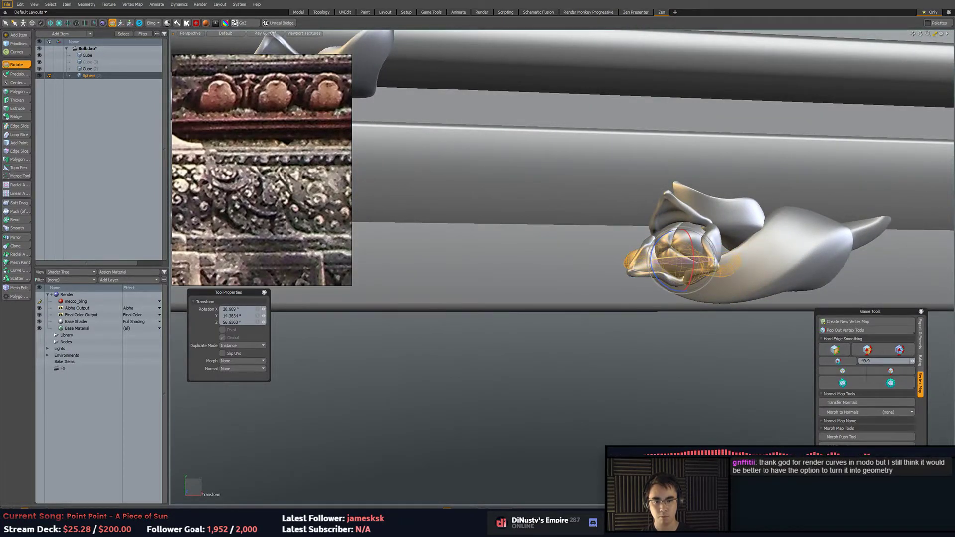
pyautogui.moveTo(688, 260); pyautogui.dragTo(686, 262)
pyautogui.keyDown('alt'); pyautogui.moveTo(686, 264); pyautogui.dragTo(688, 310); pyautogui.keyUp('alt')
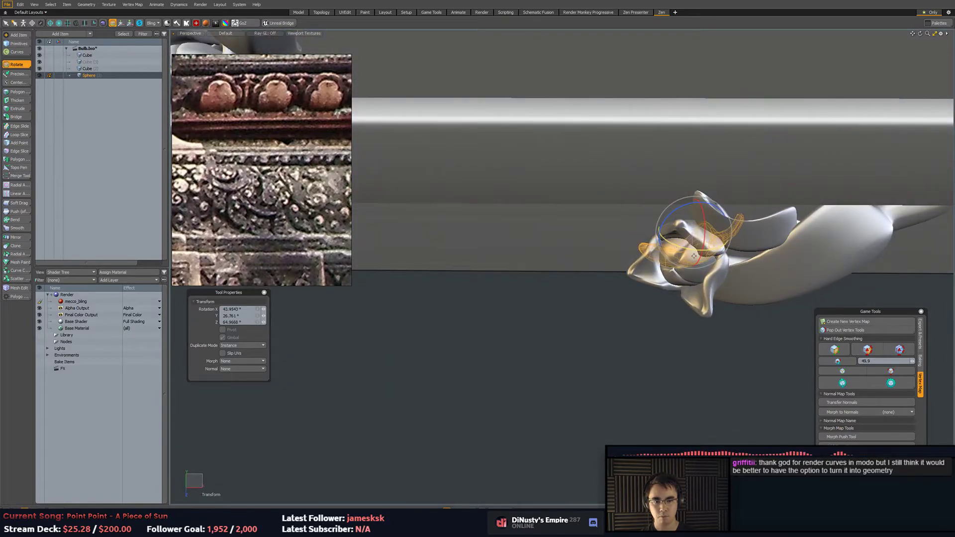
pyautogui.press('w')
pyautogui.keyDown('alt'); pyautogui.moveTo(703, 185); pyautogui.dragTo(675, 270); pyautogui.keyUp('alt')
# Select a piece of the new flower, adjust its rotation and clear the selection.
pyautogui.press('q')
pyautogui.press('5')
pyautogui.press('3')
pyautogui.doubleClick(673, 265)
pyautogui.press('e')
pyautogui.press('q')
pyautogui.click(656, 279)
# Select the smaller lobe of the copied large leaf and shift it closer around the new flower.
pyautogui.doubleClick(654, 253)
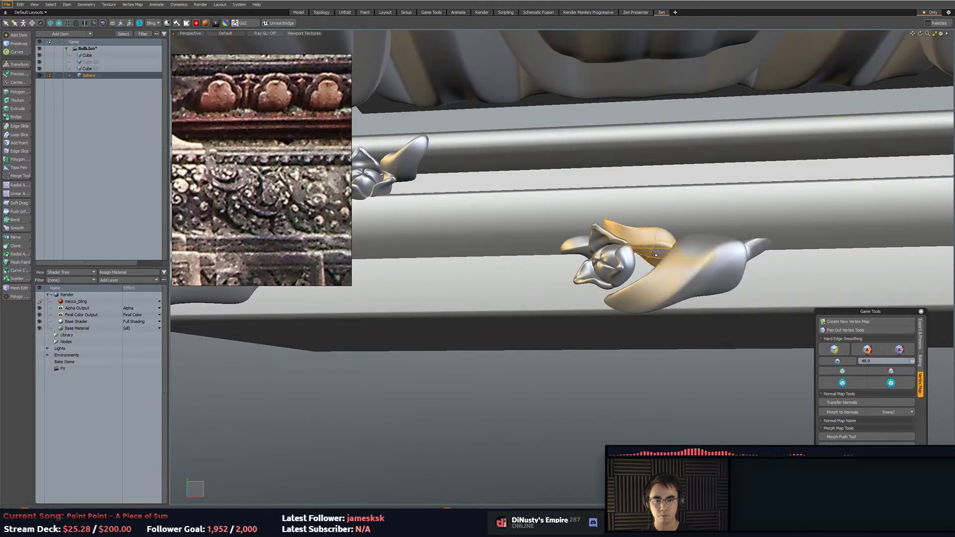
pyautogui.press('w')
pyautogui.moveTo(693, 236); pyautogui.dragTo(661, 227)
pyautogui.press('e')
pyautogui.press('w')
pyautogui.press('q')
pyautogui.click(664, 375)
pyautogui.scroll(-5, 664, 376)
pyautogui.keyDown('alt'); pyautogui.moveTo(662, 377); pyautogui.dragTo(650, 357); pyautogui.keyUp('alt')
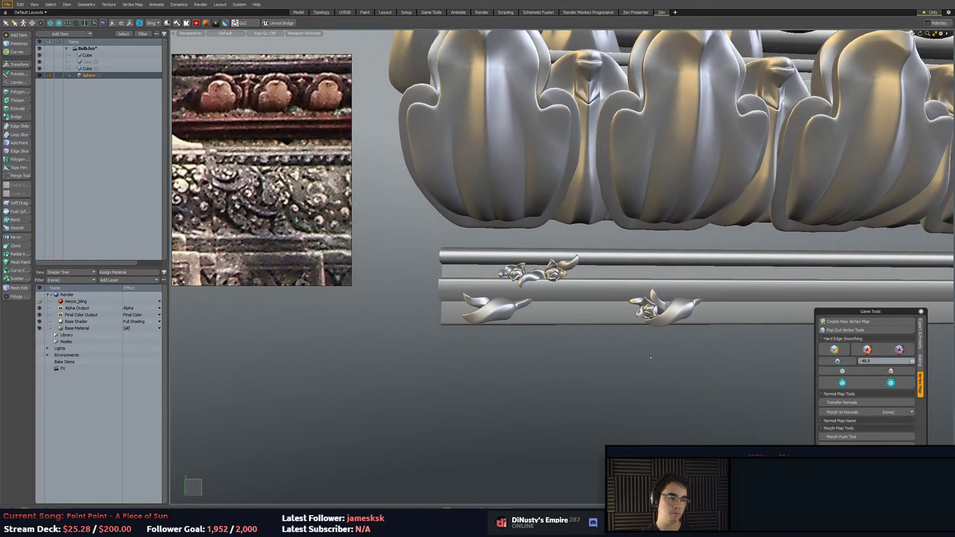
pyautogui.keyDown('alt'); pyautogui.moveTo(606, 257); pyautogui.dragTo(579, 294); pyautogui.keyUp('alt')
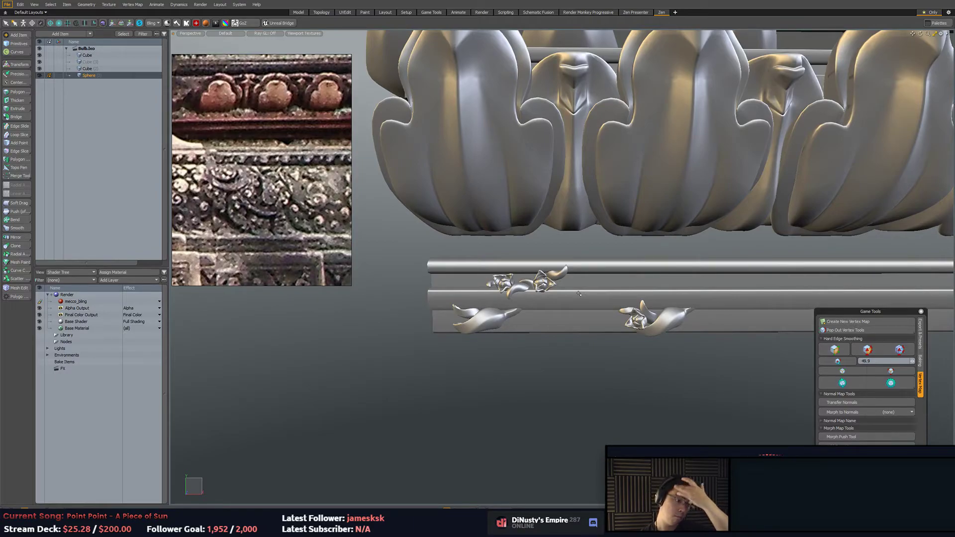
pyautogui.keyDown('alt'); pyautogui.moveTo(547, 238); pyautogui.dragTo(610, 303); pyautogui.keyUp('alt')
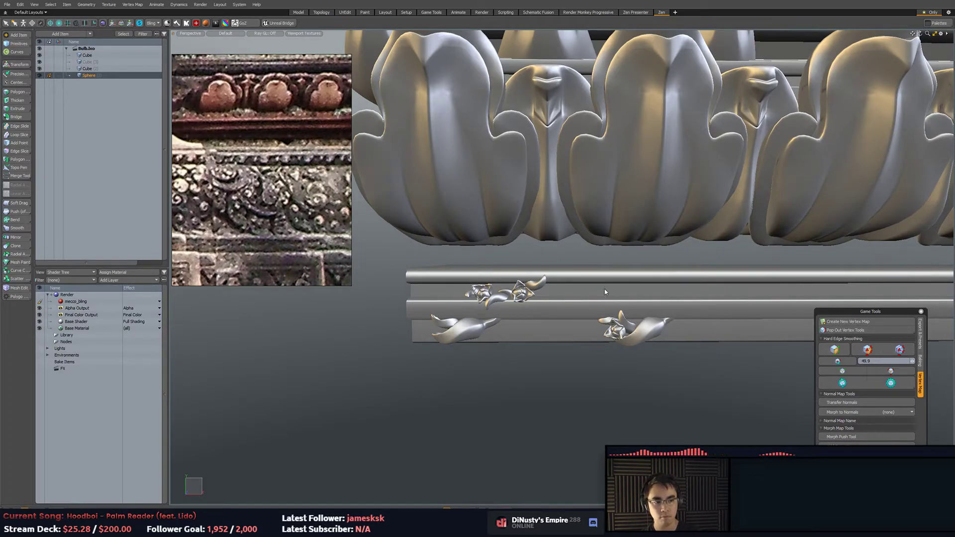
pyautogui.press('5')
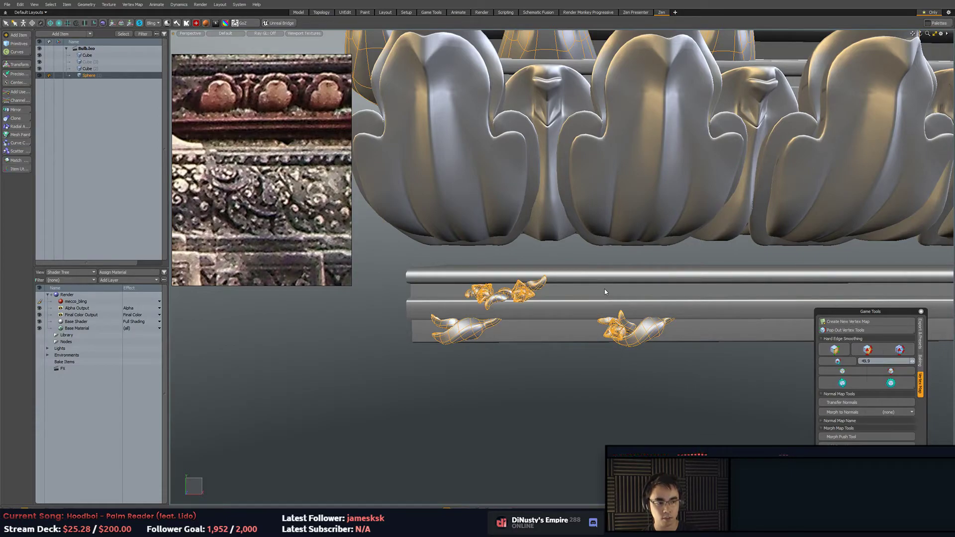
pyautogui.press('3')
pyautogui.press('5')
pyautogui.keyDown('alt'); pyautogui.moveTo(606, 292); pyautogui.dragTo(663, 292); pyautogui.keyUp('alt')
pyautogui.click(695, 120)
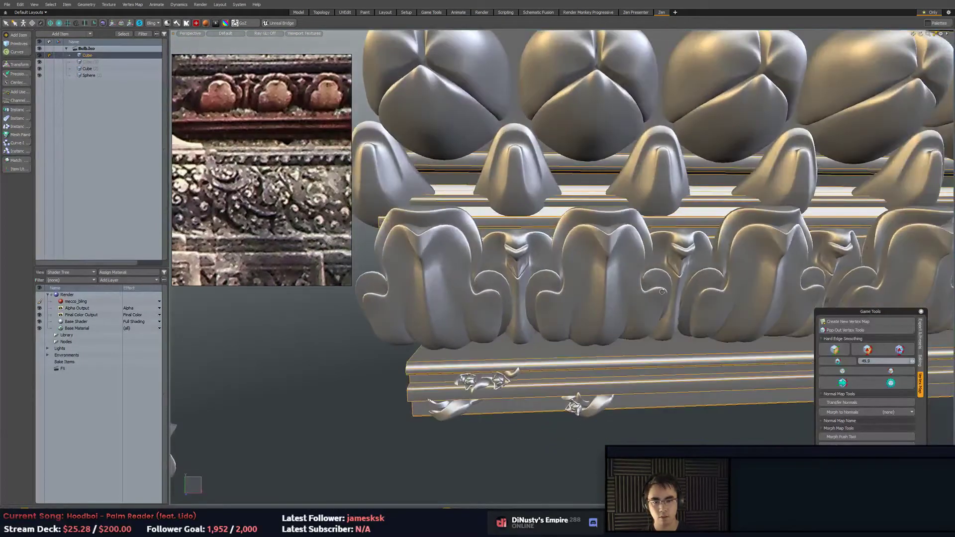
pyautogui.keyDown('alt'); pyautogui.keyDown('shift'); pyautogui.moveTo(576, 363); pyautogui.dragTo(662, 299); pyautogui.keyUp('shift'); pyautogui.keyUp('alt')
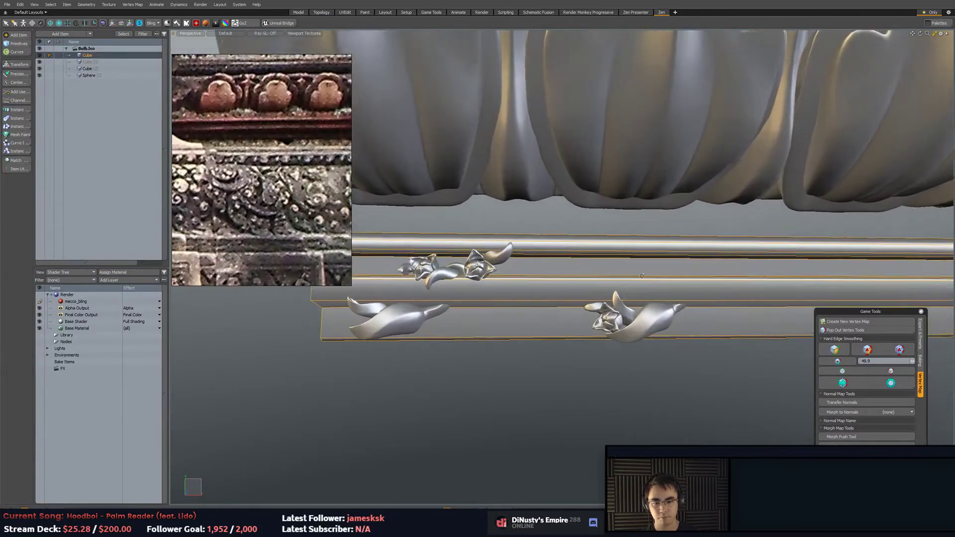
pyautogui.press('3')
pyautogui.doubleClick(657, 327)
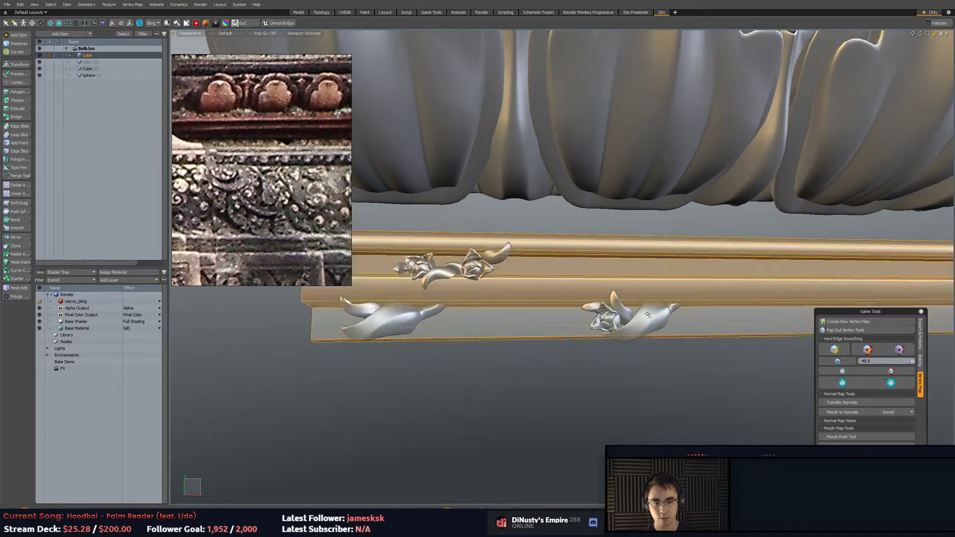
# Try rotating the large leaf beside the new flower to about 171.5° on Z and undo the attempt.
pyautogui.click(651, 317)
pyautogui.keyDown('alt'); pyautogui.moveTo(650, 317); pyautogui.dragTo(674, 335); pyautogui.keyUp('alt')
pyautogui.press('e')
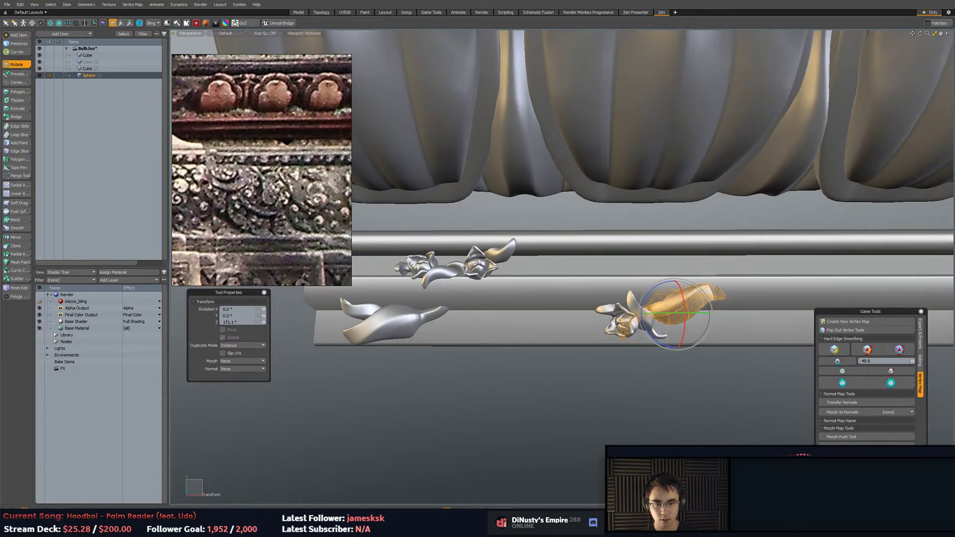
pyautogui.hotkey('ctrl', 'z')
pyautogui.hotkey('ctrl', 'z')
pyautogui.hotkey('ctrl', 'z')
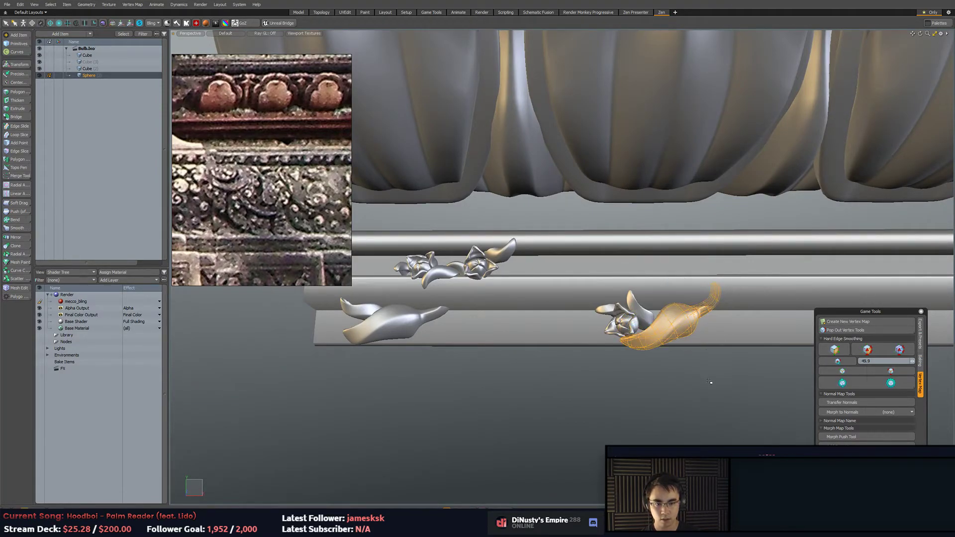
# Select an edge loop around the middle of the large leaf and shift it slightly to refine the leaf's curve.
pyautogui.keyDown('alt'); pyautogui.keyDown('shift'); pyautogui.moveTo(622, 379); pyautogui.dragTo(587, 343); pyautogui.keyUp('shift'); pyautogui.keyUp('alt')
pyautogui.scroll(3, 597, 318)
pyautogui.doubleClick(614, 300)
pyautogui.keyDown('alt'); pyautogui.moveTo(615, 300); pyautogui.dragTo(597, 330); pyautogui.keyUp('alt')
pyautogui.press('2')
pyautogui.press('3')
pyautogui.press('2')
pyautogui.doubleClick(613, 301)
pyautogui.press('w')
pyautogui.press('w')
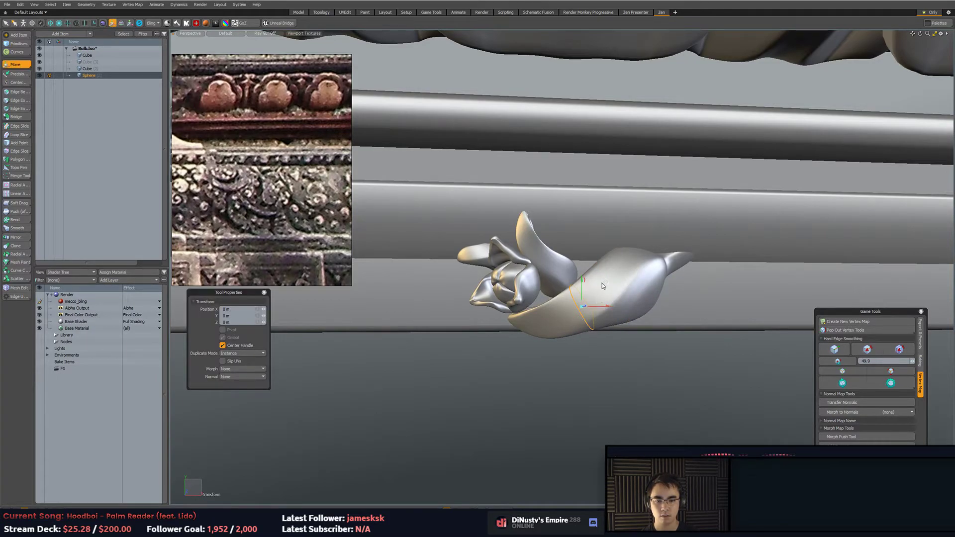
pyautogui.moveTo(602, 284); pyautogui.dragTo(604, 289)
# Select the large leaf's vertices and rotate them so the leaf lies along the strip beneath the flower.
pyautogui.press('3')
pyautogui.press('2')
pyautogui.press('3')
pyautogui.press('1')
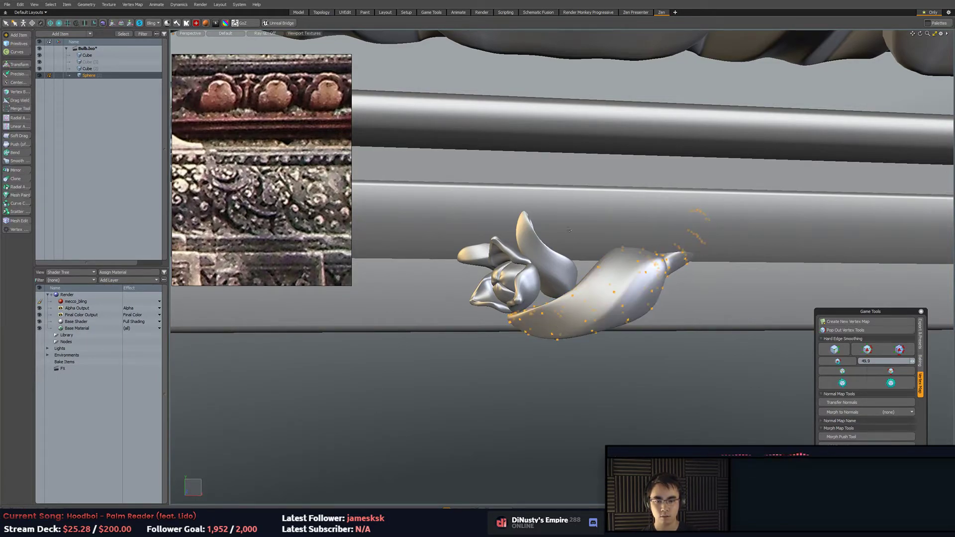
pyautogui.press('e')
pyautogui.keyDown('alt'); pyautogui.moveTo(684, 227); pyautogui.dragTo(628, 239); pyautogui.keyUp('alt')
pyautogui.moveTo(552, 302); pyautogui.dragTo(529, 310)
pyautogui.press('w')
# Move the edge loop near the large leaf's pointed end to smooth the bend below the flower.
pyautogui.press('2')
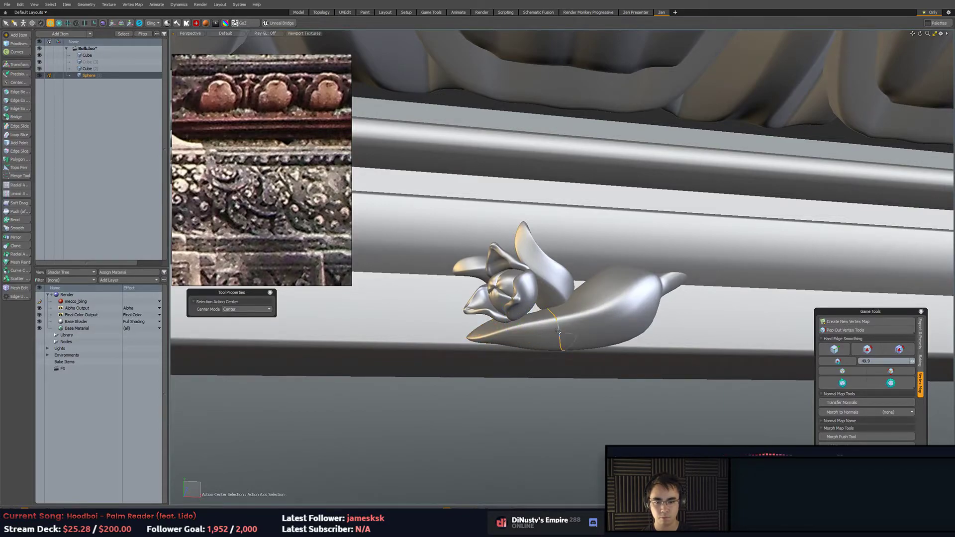
pyautogui.press('w')
pyautogui.moveTo(595, 337); pyautogui.dragTo(600, 320)
pyautogui.press('q')
# Rotate the vertices at the large leaf's pointed tip to about -46° on Z and move the tip toward the flower.
pyautogui.press('3')
pyautogui.click(475, 339)
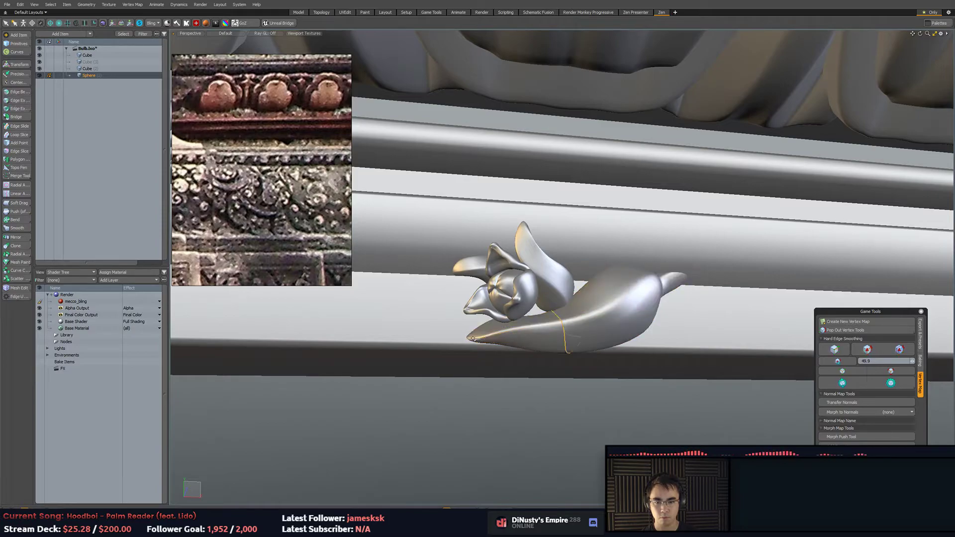
pyautogui.press('space')
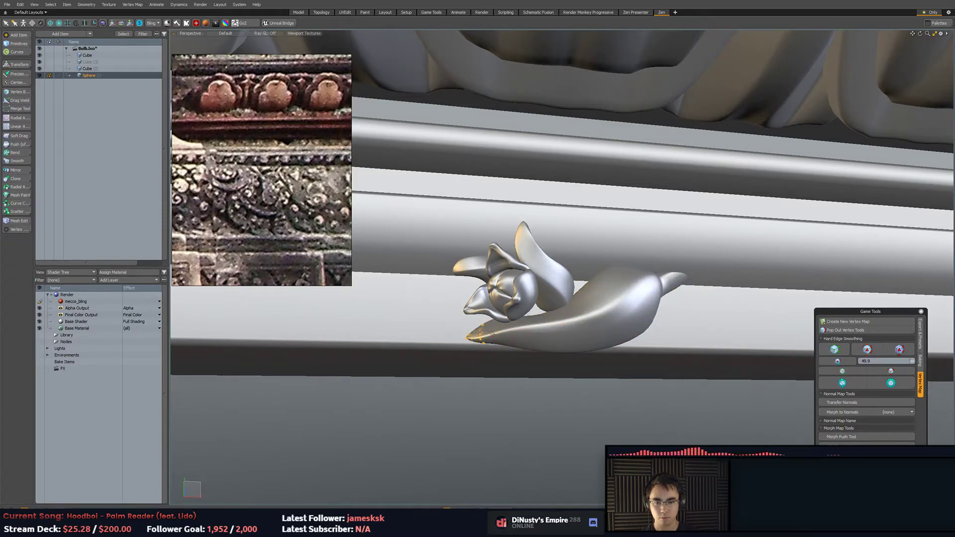
pyautogui.press('e')
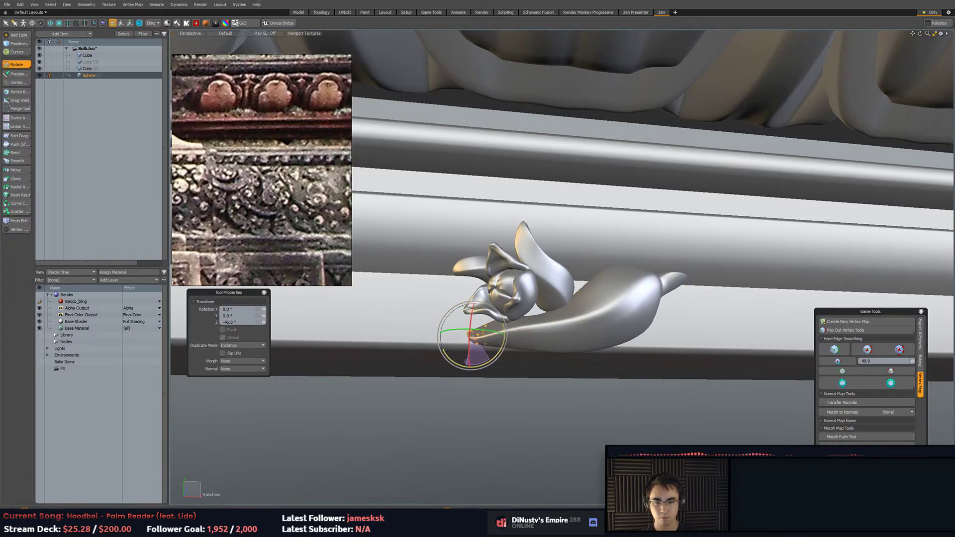
pyautogui.press('w')
pyautogui.moveTo(495, 314); pyautogui.dragTo(501, 300)
# Select the small leaf between the flower and the large leaf and activate the Move tool on it.
pyautogui.keyDown('alt'); pyautogui.moveTo(559, 321); pyautogui.dragTo(530, 350); pyautogui.keyUp('alt')
pyautogui.press('5')
pyautogui.press('3')
pyautogui.doubleClick(545, 342)
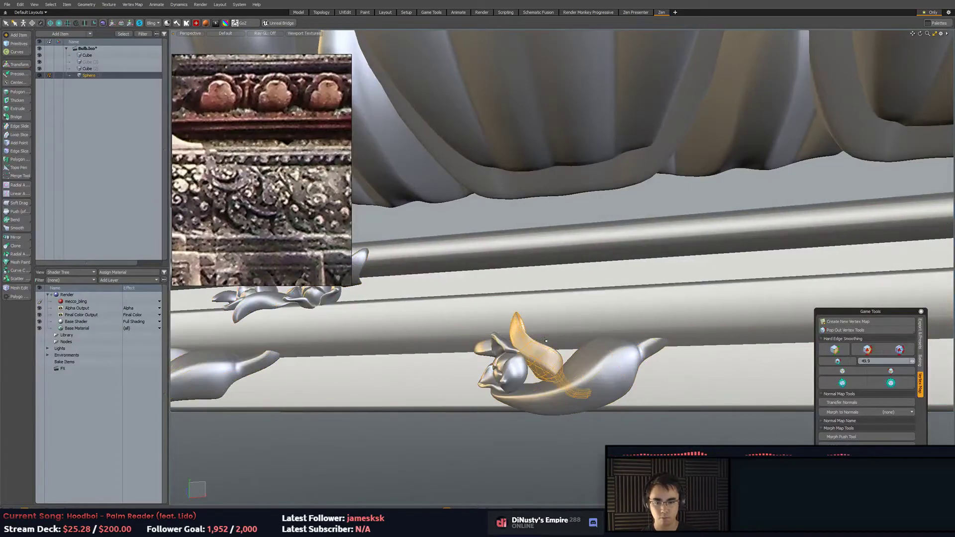
pyautogui.press('w')
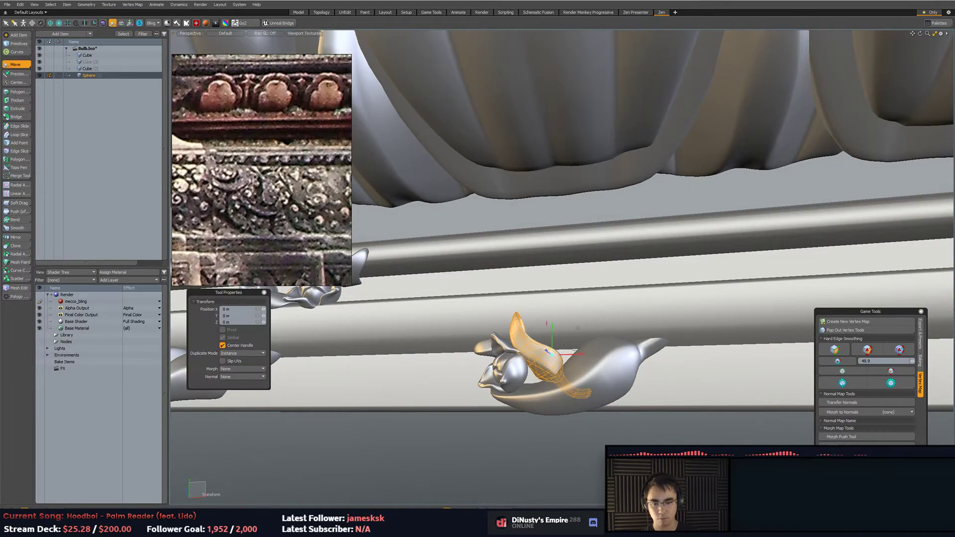
# Move and rotate the selected small leaf beside the flower bud, then clear the selection.
pyautogui.moveTo(579, 331); pyautogui.dragTo(656, 343)
pyautogui.press('e')
pyautogui.press('space')
pyautogui.press('e')
pyautogui.press('w')
pyautogui.press('e')
pyautogui.press('w')
pyautogui.press('e')
pyautogui.press('q')
pyautogui.scroll(-3, 647, 399)
pyautogui.keyDown('alt'); pyautogui.moveTo(647, 398); pyautogui.dragTo(639, 423); pyautogui.keyUp('alt')
pyautogui.click(638, 423)
# Select the whole round segmented bud at the centre of the flower and adjust its position and rotation.
pyautogui.keyDown('alt'); pyautogui.moveTo(572, 366); pyautogui.dragTo(555, 335); pyautogui.keyUp('alt')
pyautogui.doubleClick(555, 335)
pyautogui.keyDown('shift'); pyautogui.doubleClick(556, 338); pyautogui.keyUp('shift')
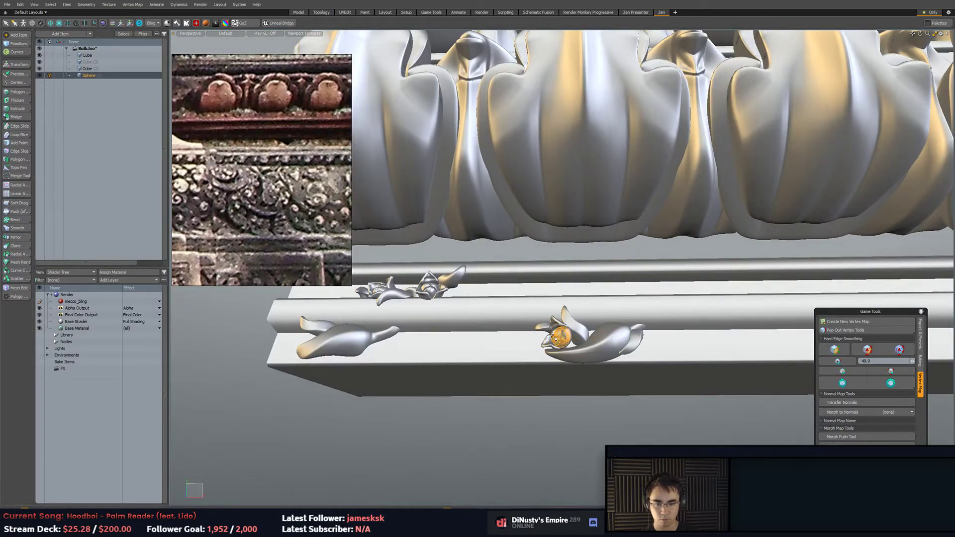
pyautogui.keyDown('shift'); pyautogui.doubleClick(551, 334); pyautogui.keyUp('shift')
pyautogui.scroll(5, 553, 336)
pyautogui.click(500, 366)
pyautogui.keyDown('alt'); pyautogui.moveTo(500, 366); pyautogui.dragTo(568, 279); pyautogui.keyUp('alt')
pyautogui.press('w')
pyautogui.hotkey('shift', 'a')
pyautogui.press('e')
pyautogui.keyDown('alt'); pyautogui.moveTo(642, 276); pyautogui.dragTo(649, 296); pyautogui.keyUp('alt')
pyautogui.press('w')
pyautogui.scroll(-2, 576, 273)
pyautogui.press('r')
pyautogui.hotkey('ctrl', 'z')
# Refine the round bud's rotation and placement against the large leaf, switching the action center between Selection and Auto, and deselect it.
pyautogui.hotkey('alt', 's')
pyautogui.press('w')
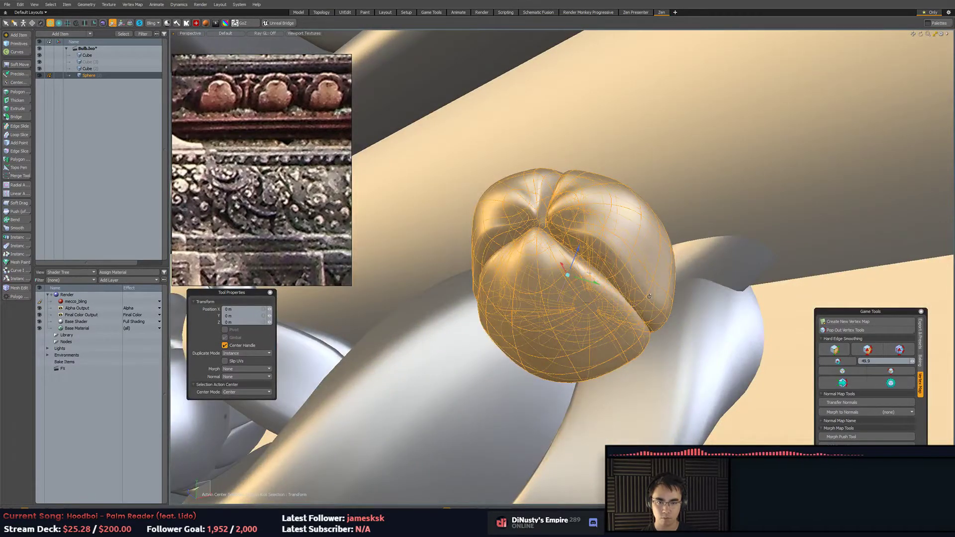
pyautogui.hotkey('alt', 'a')
pyautogui.click(695, 297)
pyautogui.press('e')
pyautogui.keyDown('alt'); pyautogui.moveTo(695, 297); pyautogui.dragTo(669, 311); pyautogui.keyUp('alt')
pyautogui.hotkey('ctrl', 'z')
pyautogui.press('e')
pyautogui.moveTo(598, 282); pyautogui.dragTo(652, 264)
pyautogui.scroll(-3, 656, 258)
pyautogui.press('w')
pyautogui.press('q')
pyautogui.scroll(-6, 652, 318)
pyautogui.click(652, 379)
pyautogui.keyDown('alt'); pyautogui.moveTo(652, 378); pyautogui.dragTo(621, 405); pyautogui.keyUp('alt')
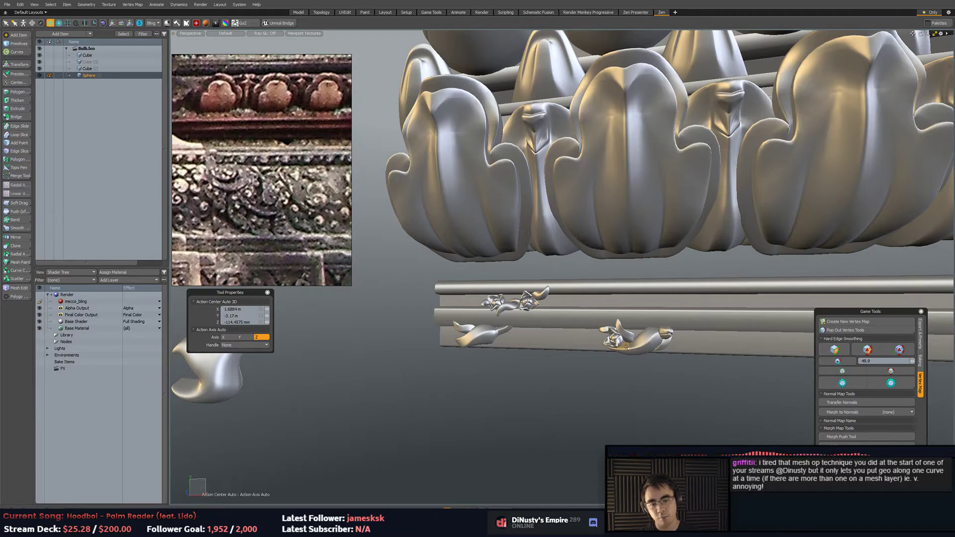
# Create a new empty scene.
pyautogui.click(628, 377)
pyautogui.scroll(-6, 628, 376)
pyautogui.moveTo(628, 377)
pyautogui.keyDown('alt'); pyautogui.mouseDown()
pyautogui.moveTo(669, 374)
pyautogui.moveTo(612, 368)
pyautogui.moveTo(538, 337)
pyautogui.moveTo(559, 255)
pyautogui.mouseUp(); pyautogui.keyUp('alt')
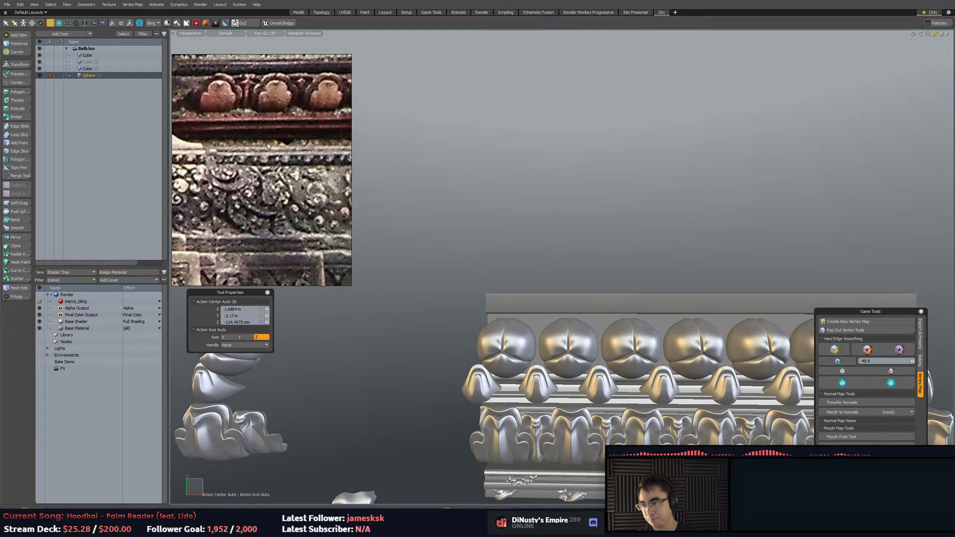
pyautogui.hotkey('ctrl', 'n')
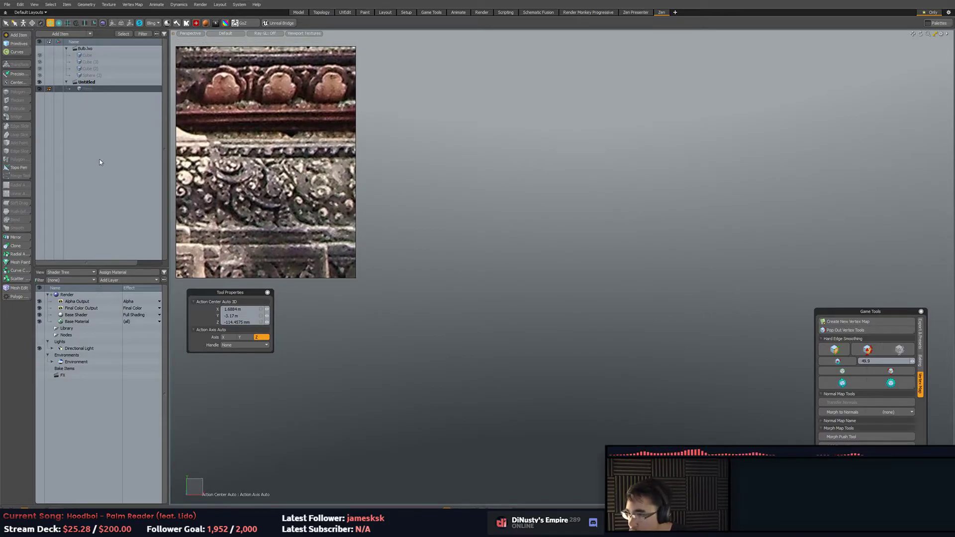
# Draw an open wave-shaped curve across the scene with the Curve tool and select it.
pyautogui.click(15, 52)
pyautogui.click(61, 66)
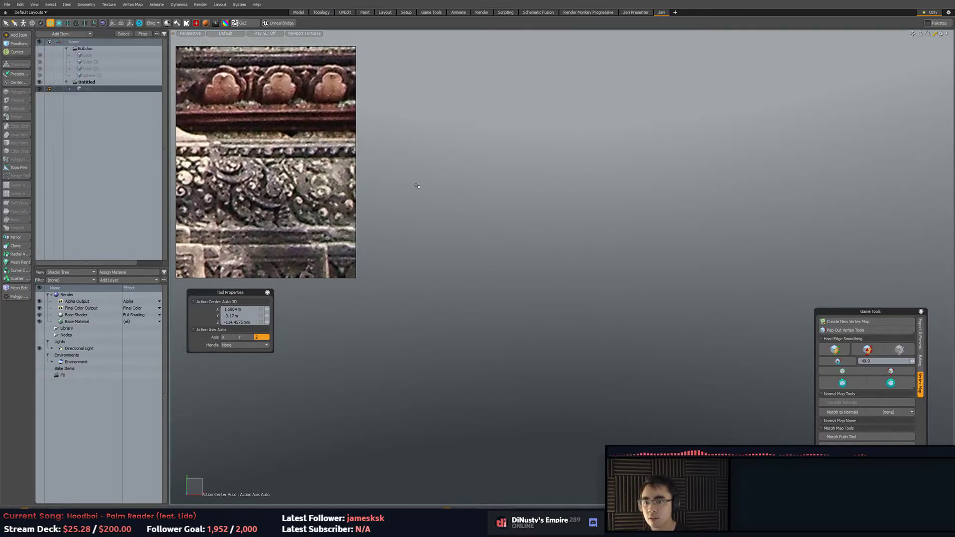
pyautogui.click(15, 52)
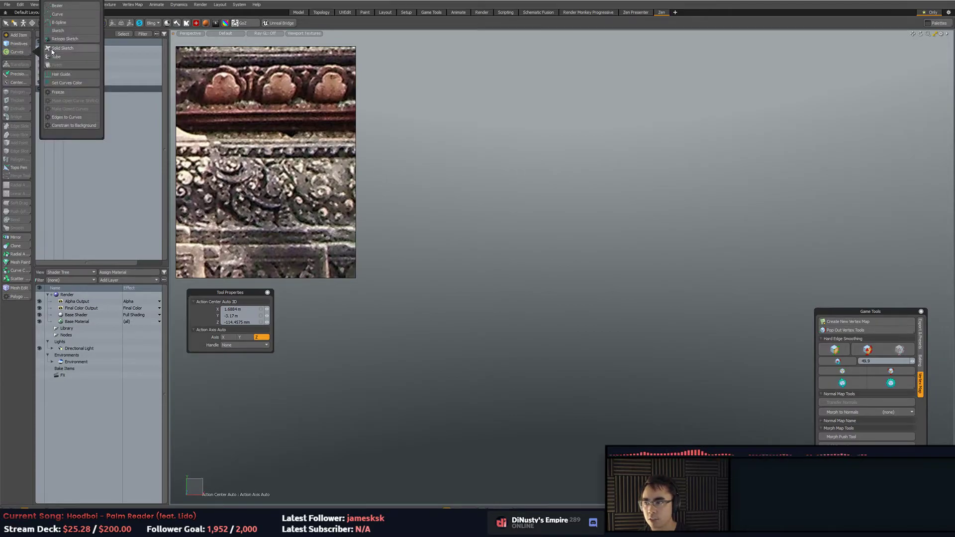
pyautogui.click(79, 13)
pyautogui.click(395, 223)
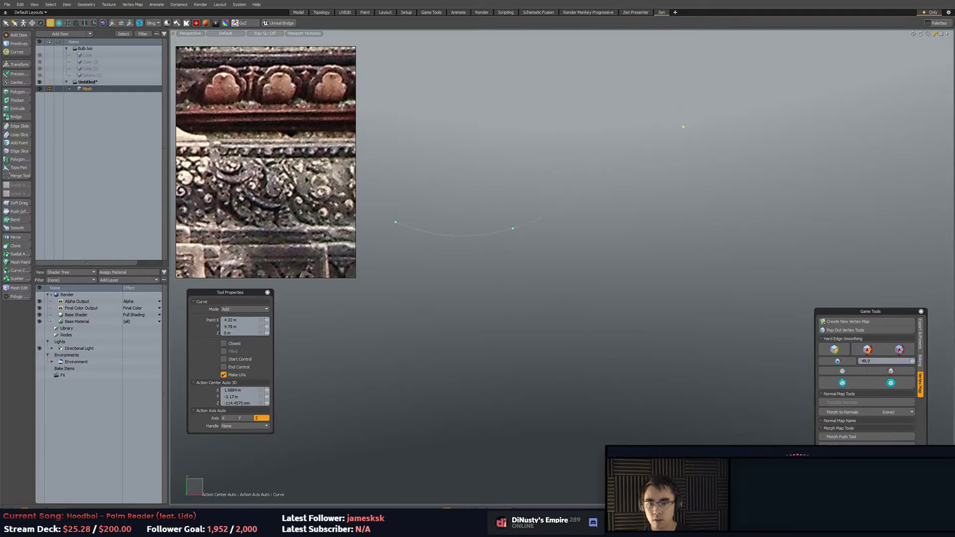
pyautogui.press('q')
pyautogui.press('2')
pyautogui.doubleClick(540, 215)
pyautogui.keyDown('alt'); pyautogui.keyDown('shift'); pyautogui.moveTo(550, 228); pyautogui.dragTo(550, 292); pyautogui.keyUp('shift'); pyautogui.keyUp('alt')
pyautogui.moveTo(550, 292)
pyautogui.keyDown('ctrl'); pyautogui.keyDown('alt'); pyautogui.mouseDown()
pyautogui.moveTo(565, 289)
pyautogui.moveTo(557, 295)
pyautogui.mouseUp(); pyautogui.keyUp('alt'); pyautogui.keyUp('ctrl')
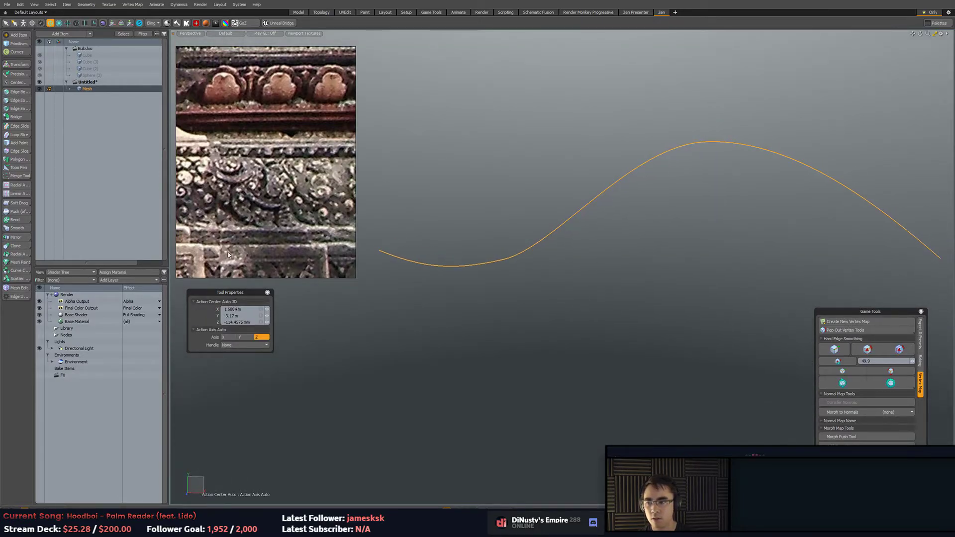
# Create a second mesh layer and add a Circle mesh operation to it.
pyautogui.click(33, 509)
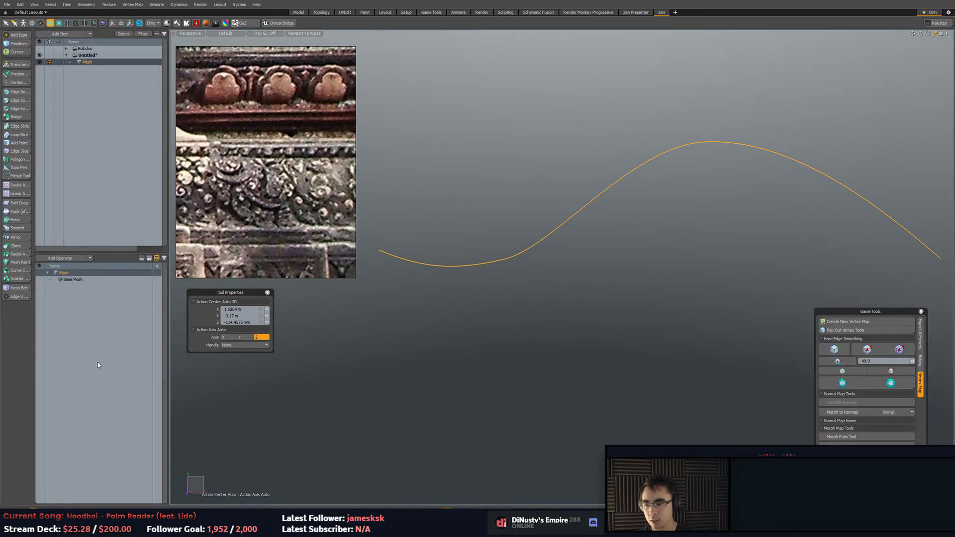
pyautogui.click(69, 259)
pyautogui.moveTo(144, 149); pyautogui.dragTo(678, 263)
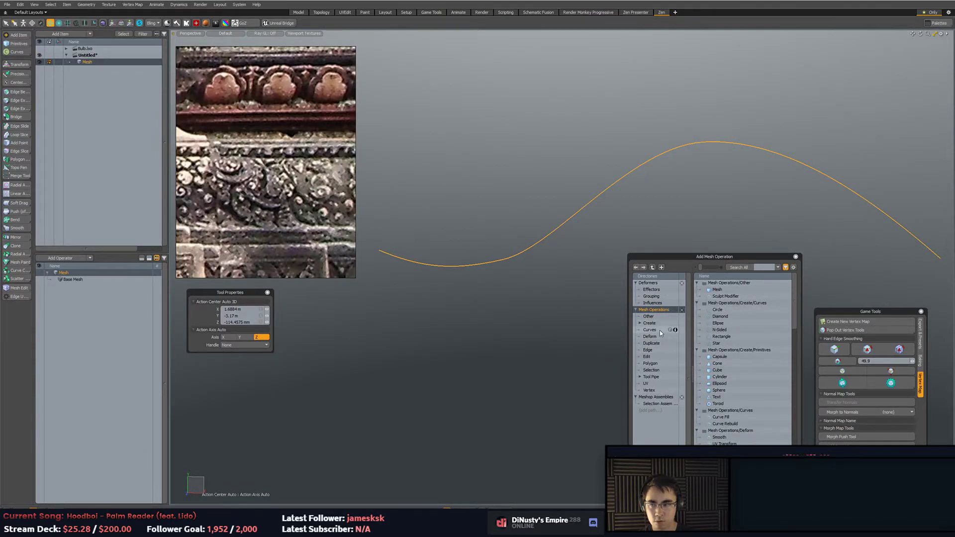
pyautogui.press('n')
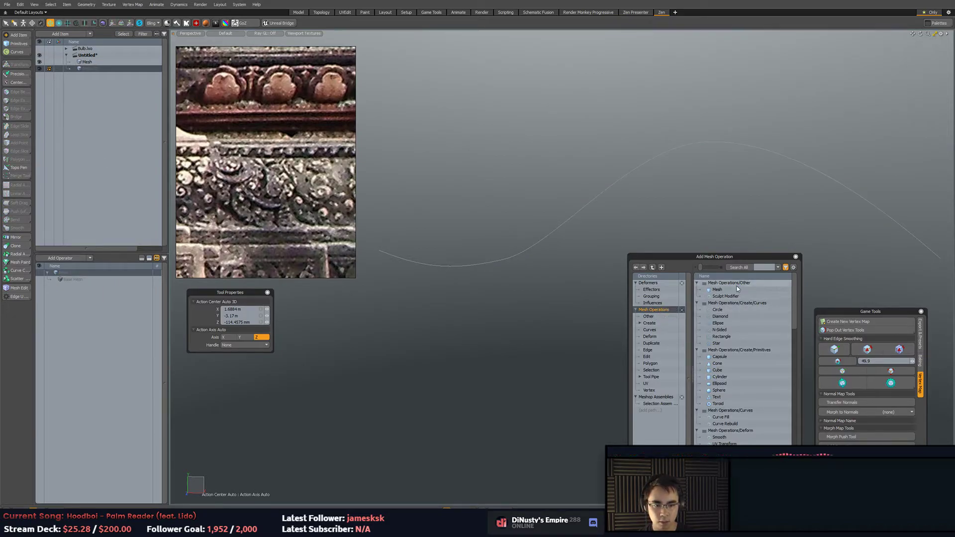
pyautogui.click(732, 312)
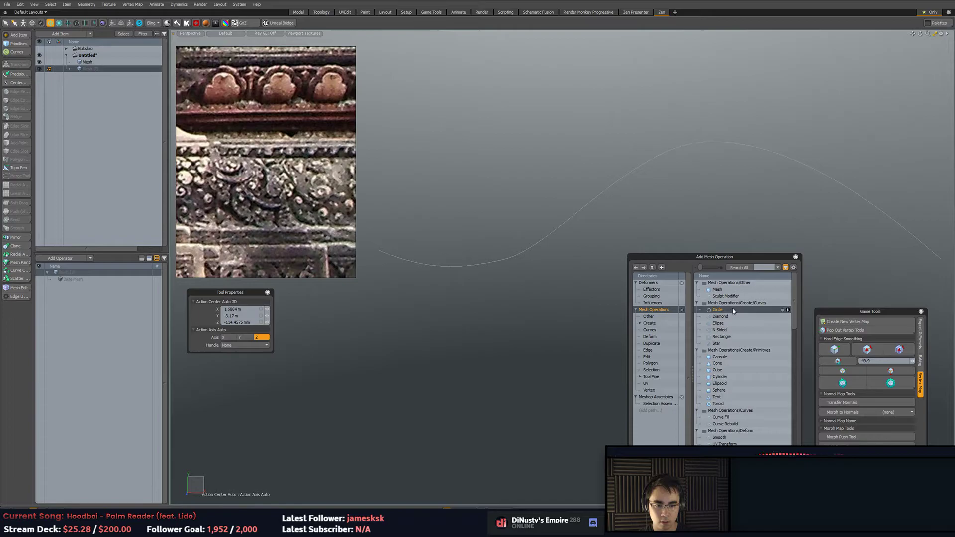
pyautogui.doubleClick(735, 310)
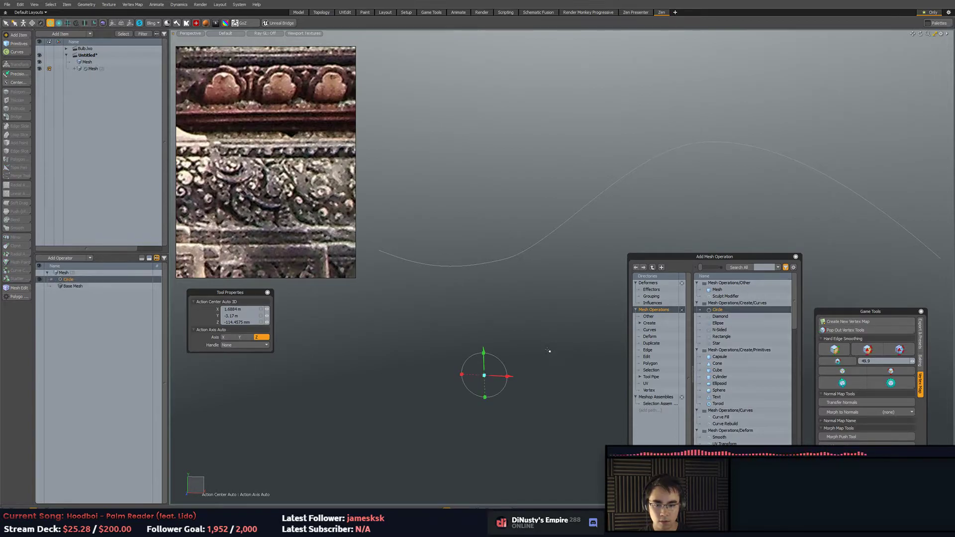
# Select the curve's mesh and add a Lace Geometry mesh operation to it.
pyautogui.press('5')
pyautogui.click(528, 339)
pyautogui.click(492, 263)
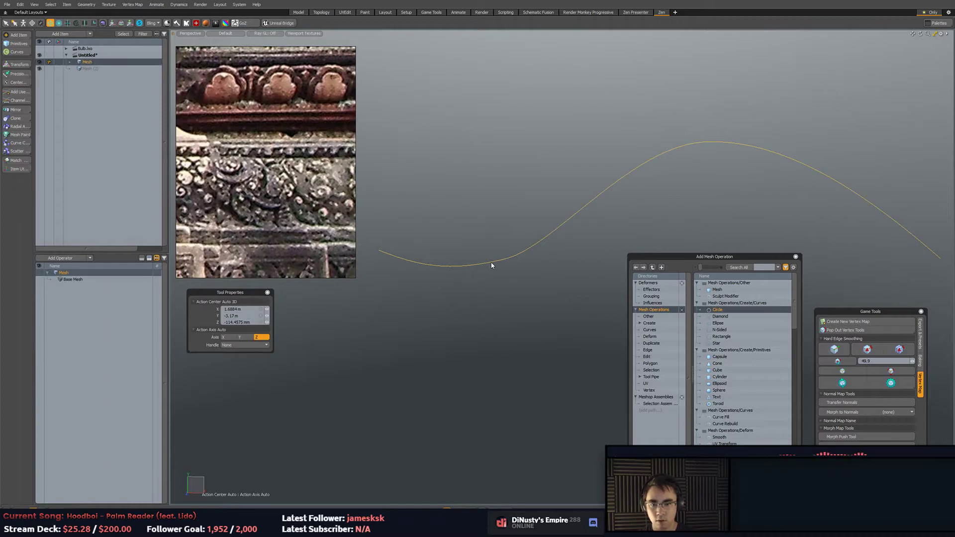
pyautogui.click(71, 258)
pyautogui.moveTo(148, 143); pyautogui.dragTo(654, 256)
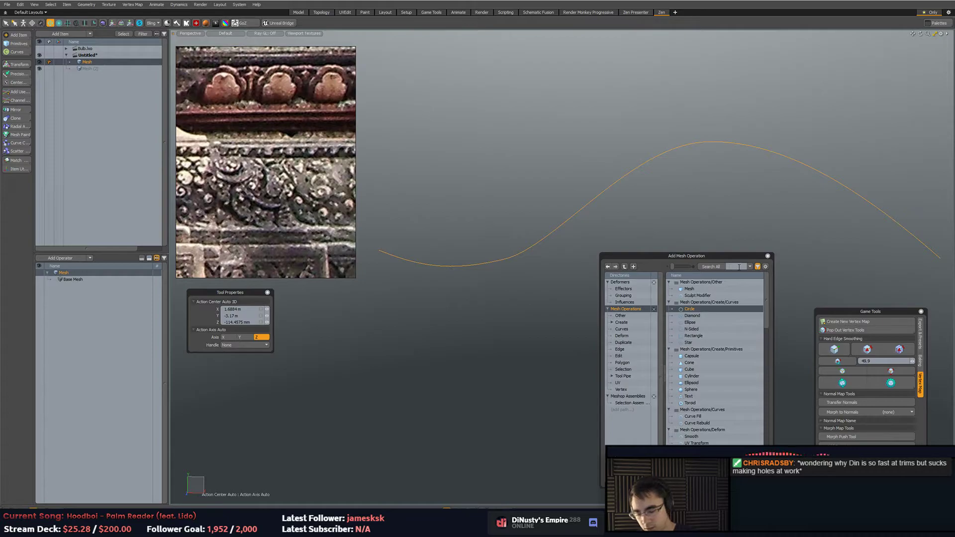
pyautogui.write('LAC')
pyautogui.doubleClick(708, 303)
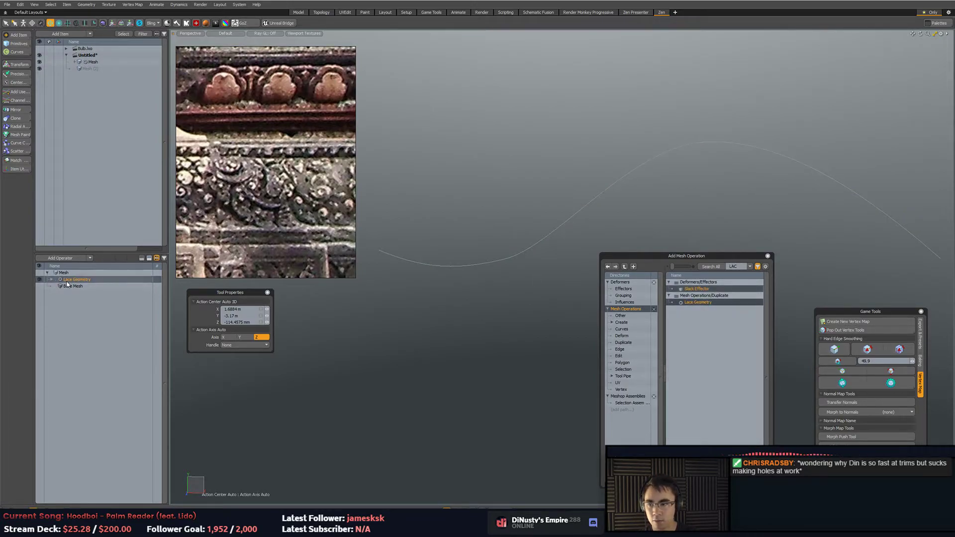
# Expand the curve mesh's Lace Geometry operation and open the source choices for its Guide Curve.
pyautogui.click(52, 280)
pyautogui.click(56, 286)
pyautogui.click(79, 292)
pyautogui.moveTo(171, 180); pyautogui.dragTo(401, 255)
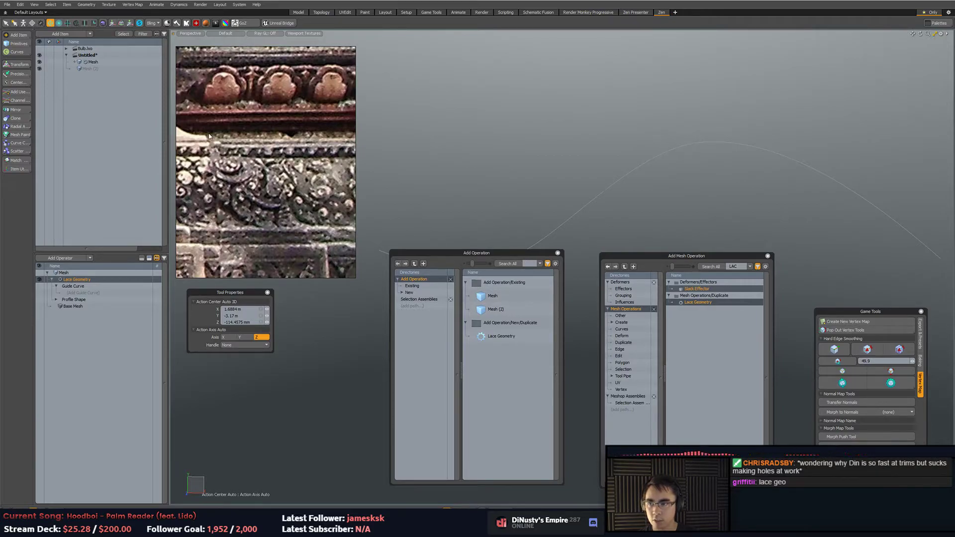
# Add a Lace Geometry mesh operation to the empty second mesh layer.
pyautogui.click(91, 68)
pyautogui.click(89, 63)
pyautogui.click(88, 69)
pyautogui.click(81, 259)
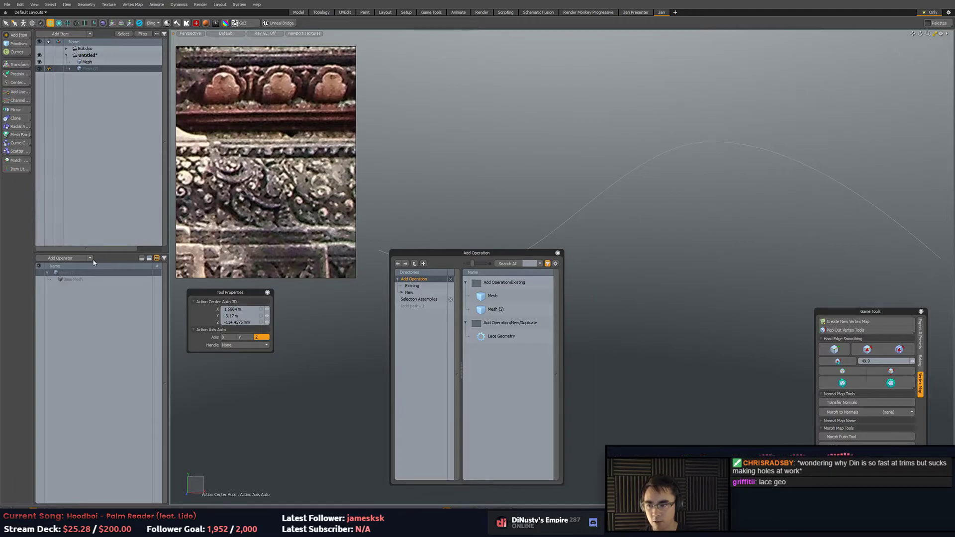
pyautogui.click(94, 260)
pyautogui.moveTo(132, 142); pyautogui.dragTo(630, 243)
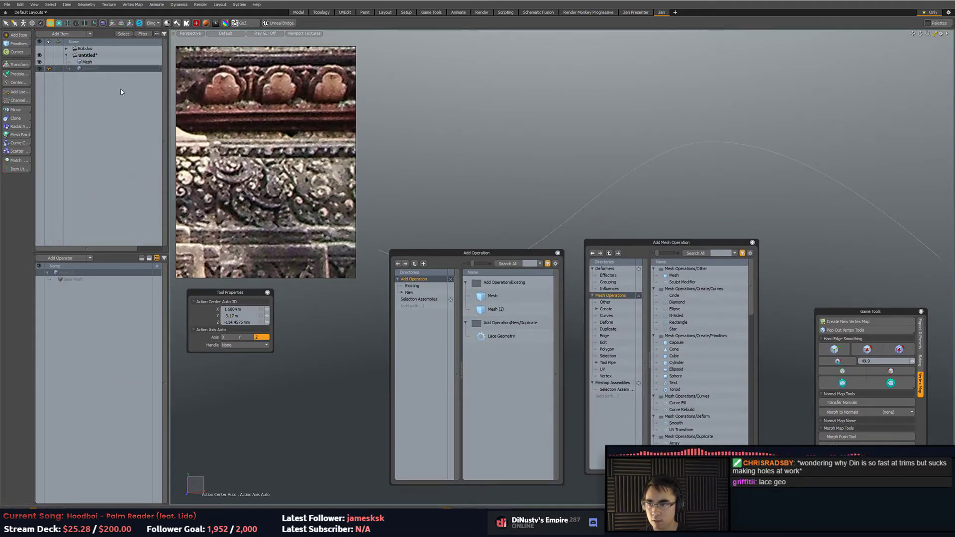
pyautogui.click(72, 259)
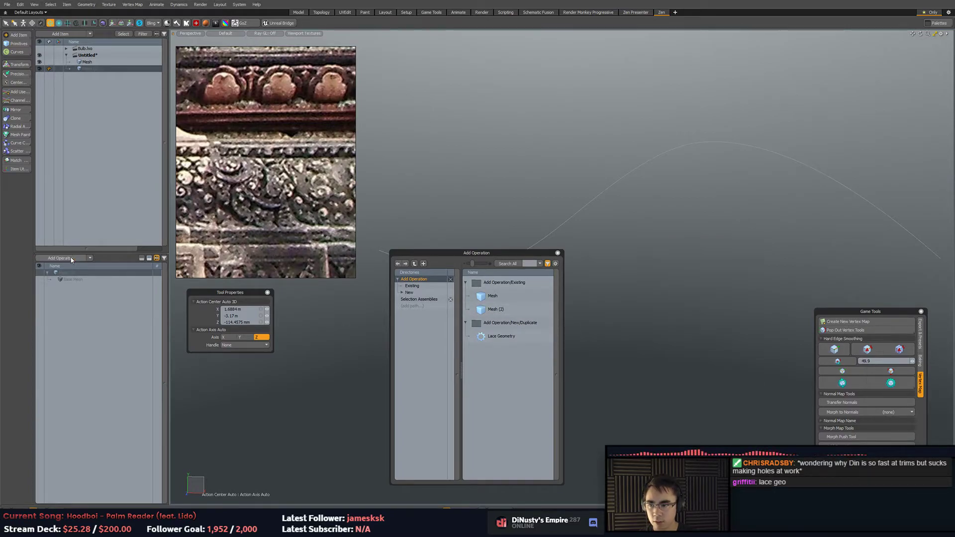
pyautogui.click(71, 259)
pyautogui.moveTo(148, 147); pyautogui.dragTo(659, 246)
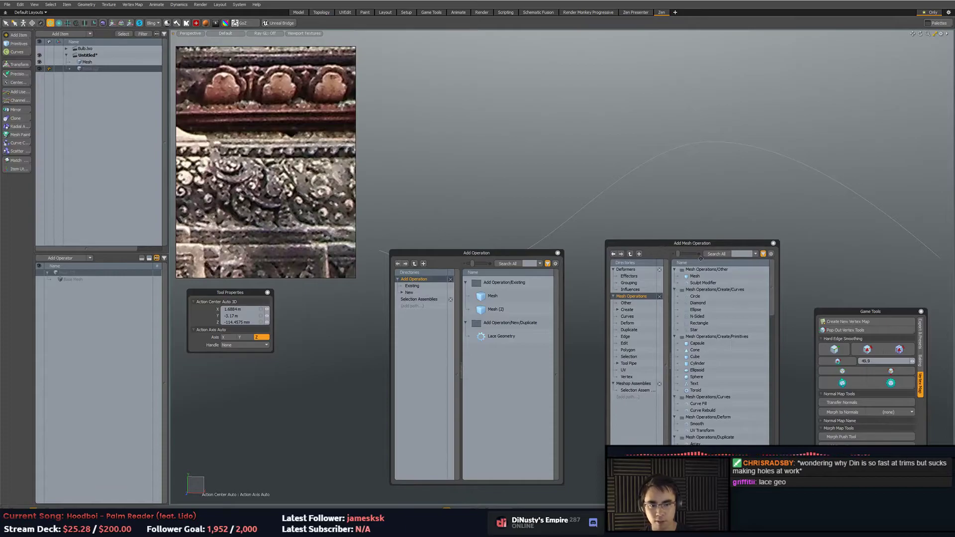
pyautogui.click(735, 254)
pyautogui.write('LACE')
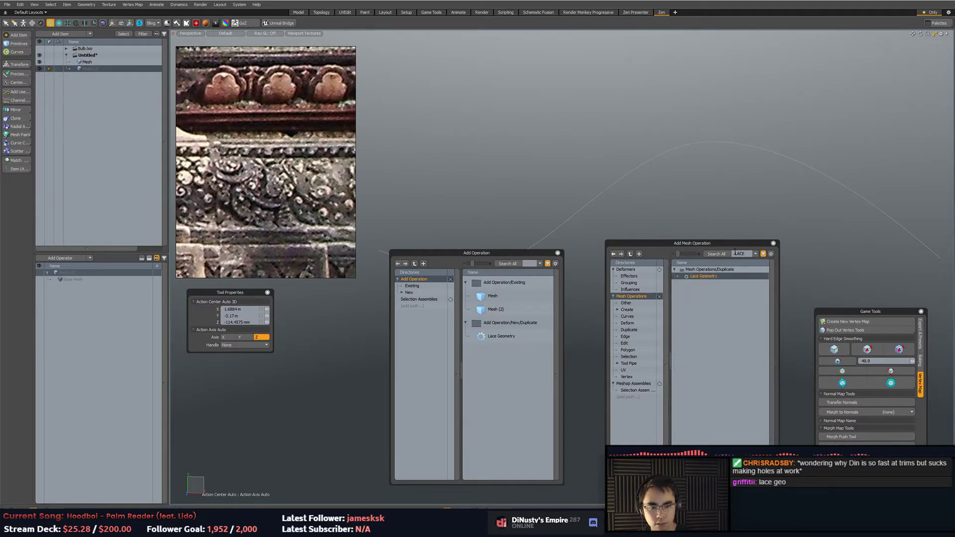
pyautogui.doubleClick(704, 277)
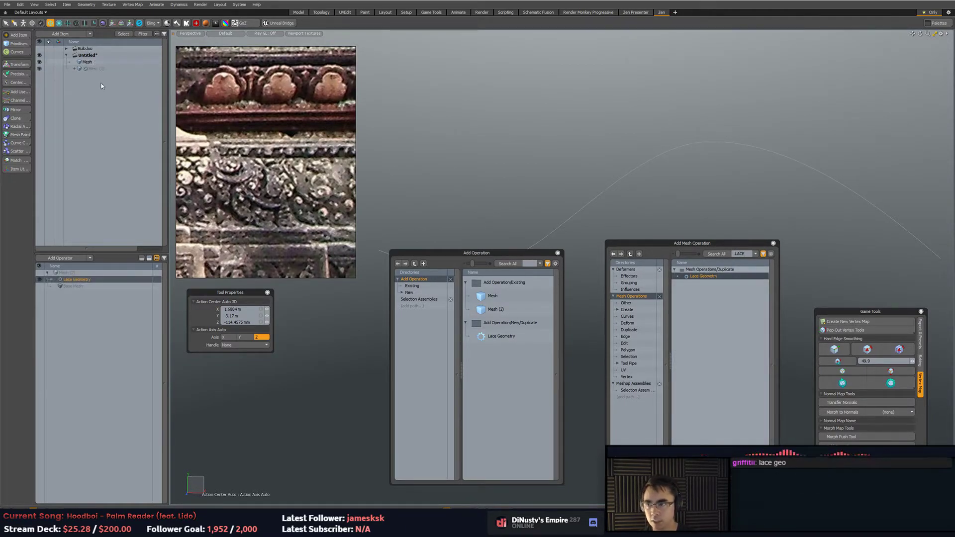
# Assign the curve's mesh as the Guide Curve of the second mesh's Lace Geometry operation.
pyautogui.click(75, 286)
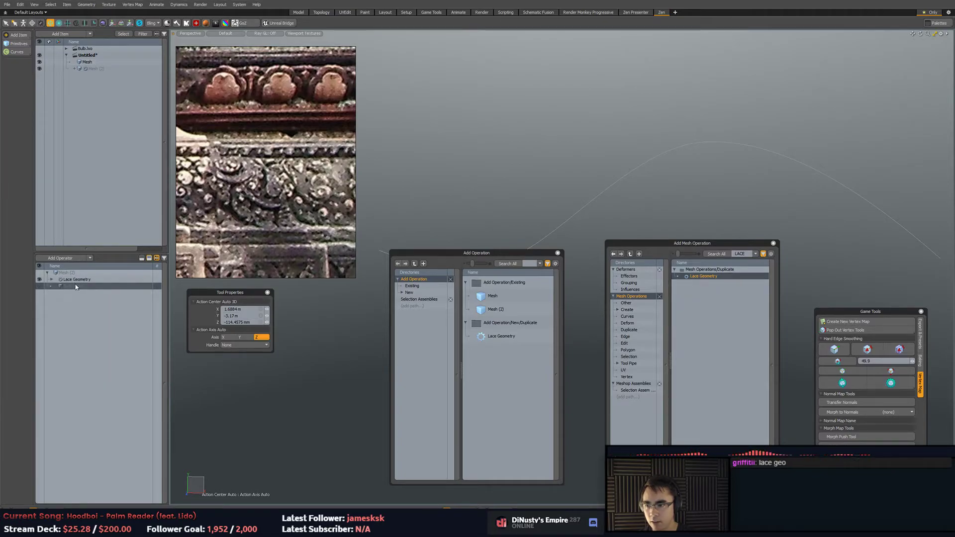
pyautogui.click(75, 280)
pyautogui.click(52, 279)
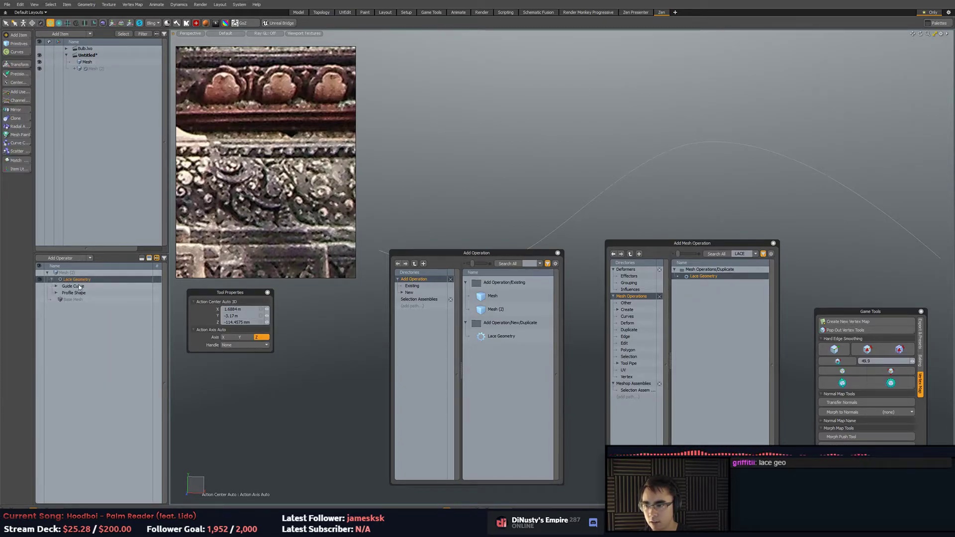
pyautogui.click(57, 287)
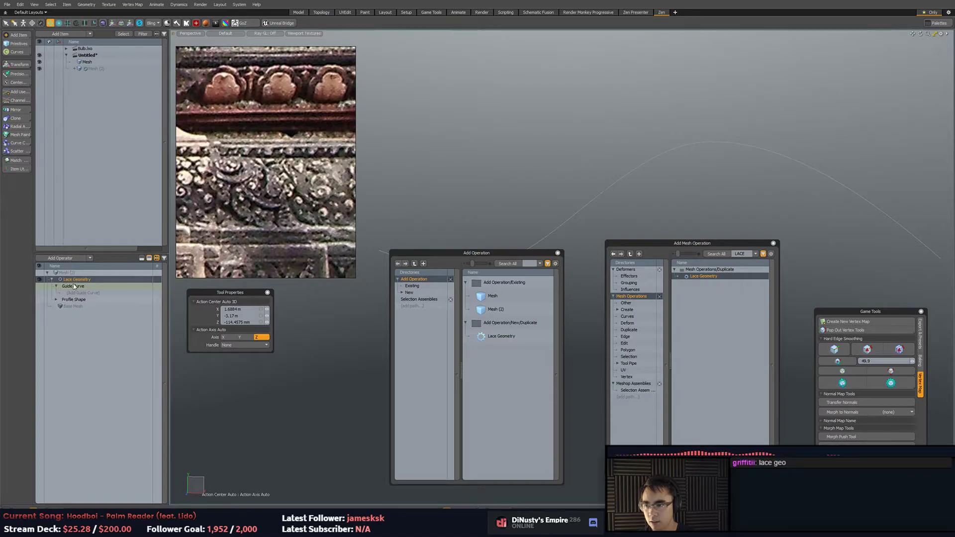
pyautogui.click(74, 293)
pyautogui.click(99, 291)
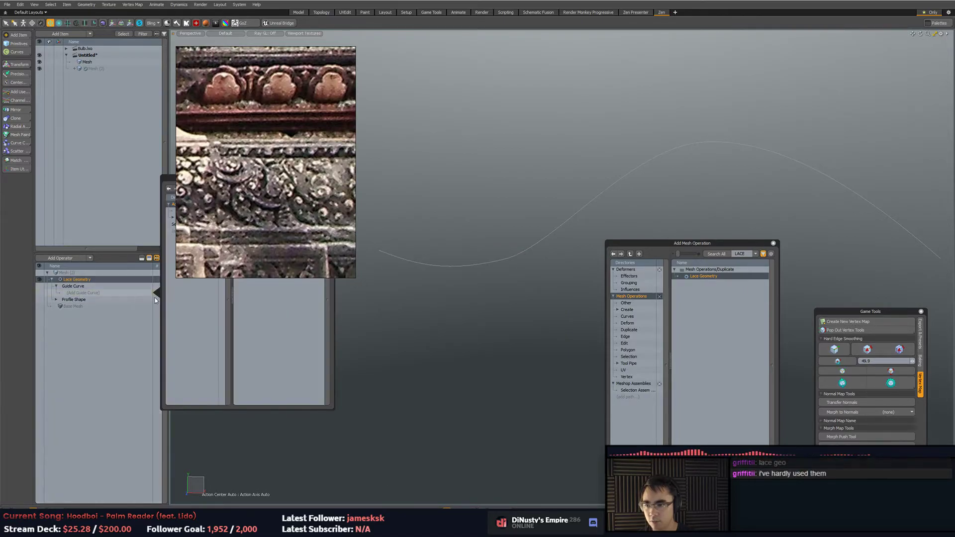
pyautogui.moveTo(210, 180); pyautogui.dragTo(414, 265)
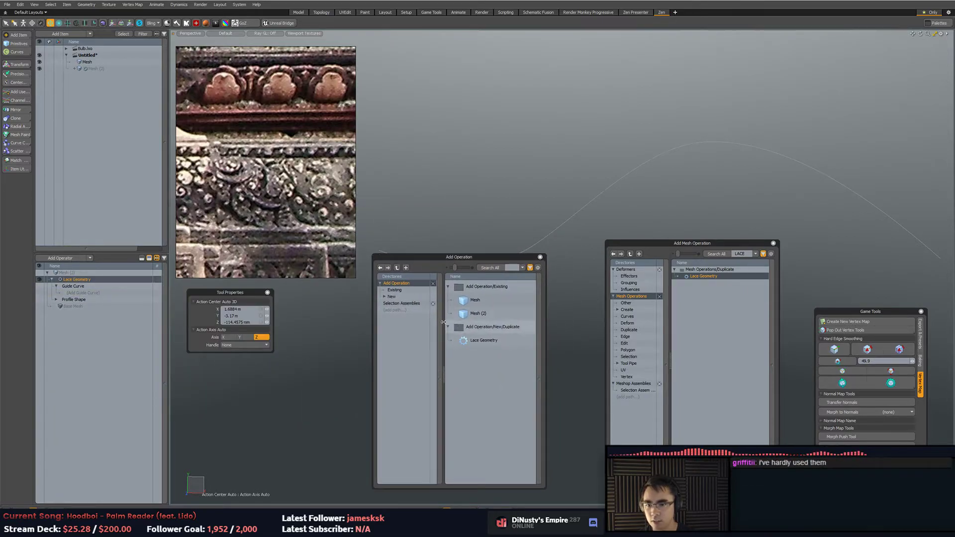
pyautogui.click(513, 298)
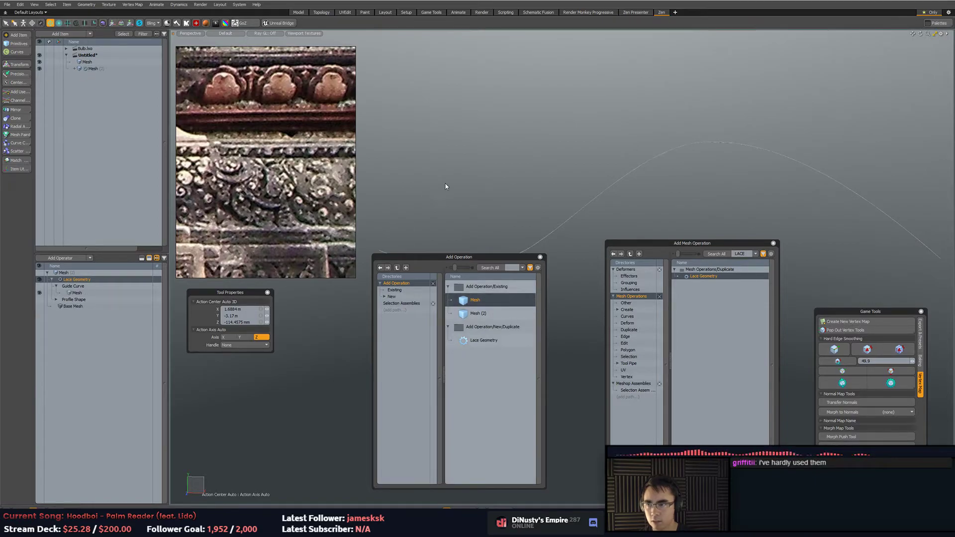
# Examine the second mesh's Lace Geometry operation and its guide curve input against the curve in the scene.
pyautogui.click(90, 69)
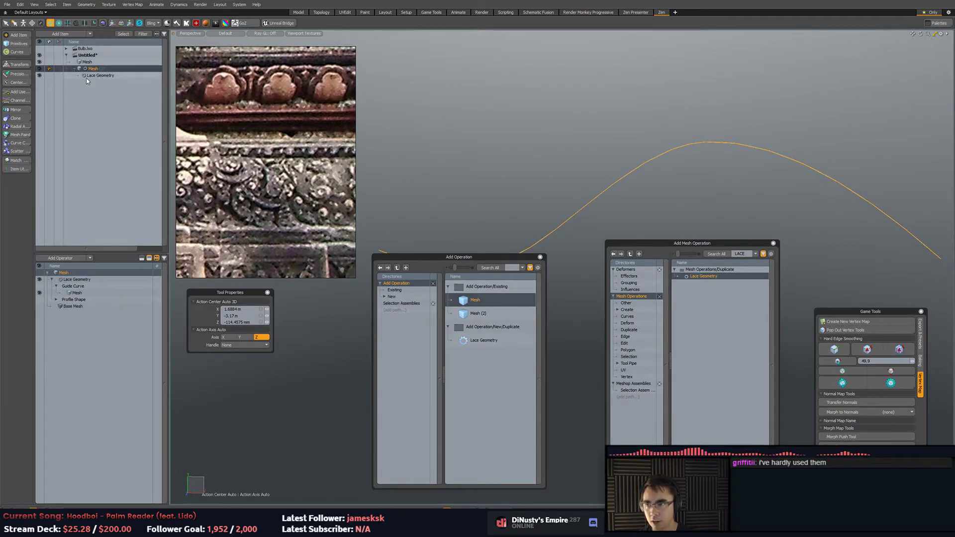
pyautogui.click(88, 77)
pyautogui.keyDown('alt'); pyautogui.moveTo(450, 198); pyautogui.dragTo(489, 224); pyautogui.keyUp('alt')
pyautogui.moveTo(484, 257); pyautogui.dragTo(490, 304)
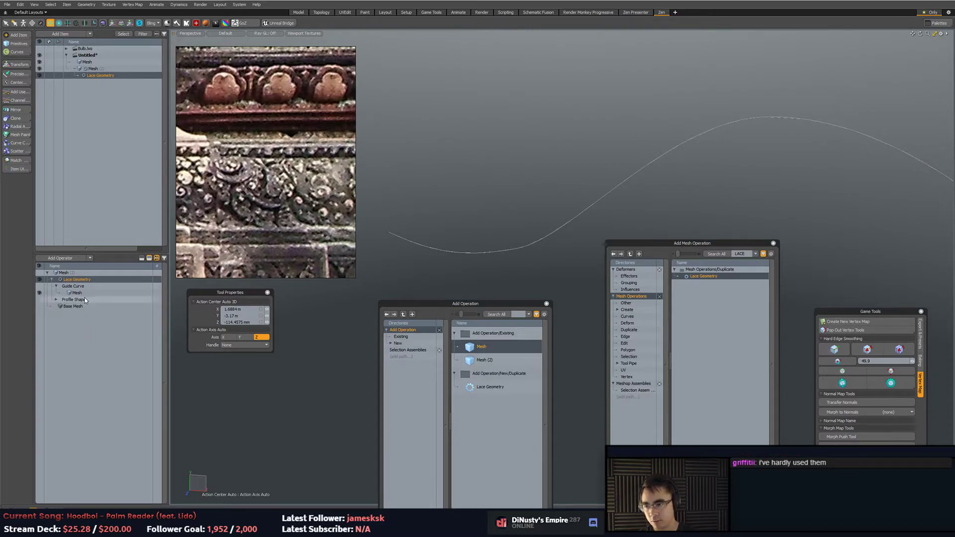
pyautogui.moveTo(479, 307); pyautogui.dragTo(488, 289)
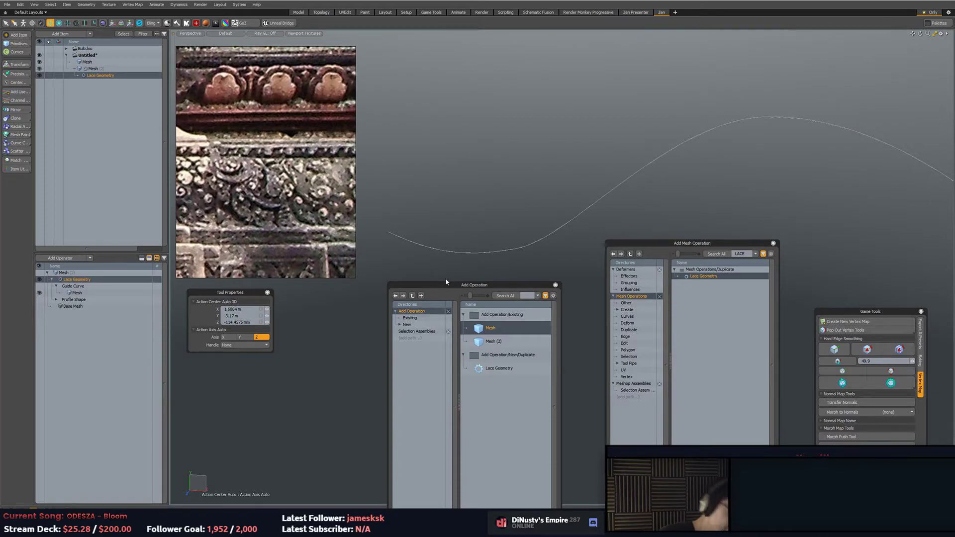
pyautogui.moveTo(504, 228)
pyautogui.keyDown('alt'); pyautogui.mouseDown()
pyautogui.moveTo(516, 263)
pyautogui.moveTo(518, 225)
pyautogui.mouseUp(); pyautogui.keyUp('alt')
pyautogui.keyDown('alt'); pyautogui.keyDown('shift'); pyautogui.moveTo(600, 199); pyautogui.dragTo(565, 202); pyautogui.keyUp('shift'); pyautogui.keyUp('alt')
pyautogui.moveTo(424, 184)
pyautogui.keyDown('alt'); pyautogui.keyDown('shift'); pyautogui.mouseDown()
pyautogui.moveTo(469, 171)
pyautogui.moveTo(441, 176)
pyautogui.mouseUp(); pyautogui.keyUp('shift'); pyautogui.keyUp('alt')
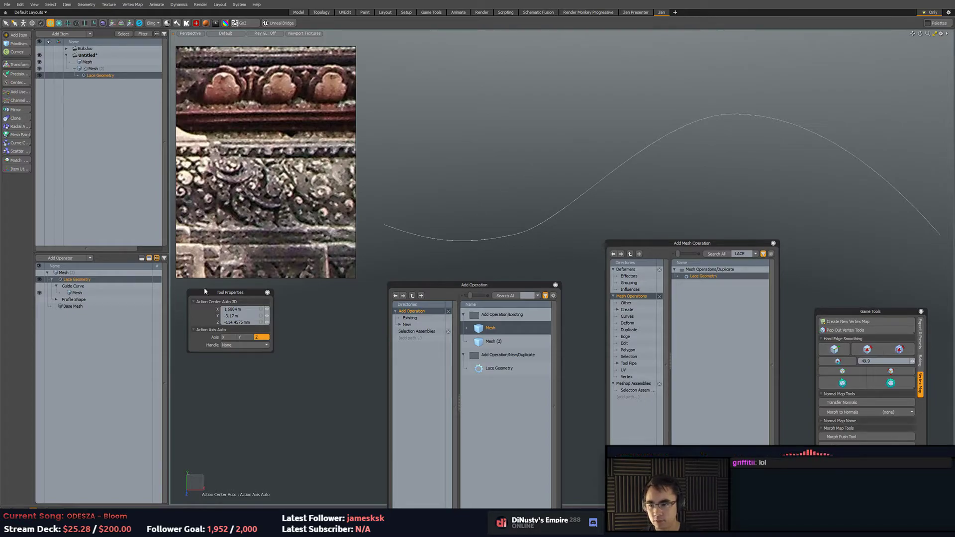
pyautogui.moveTo(211, 291); pyautogui.dragTo(212, 292)
pyautogui.click(81, 292)
pyautogui.click(85, 281)
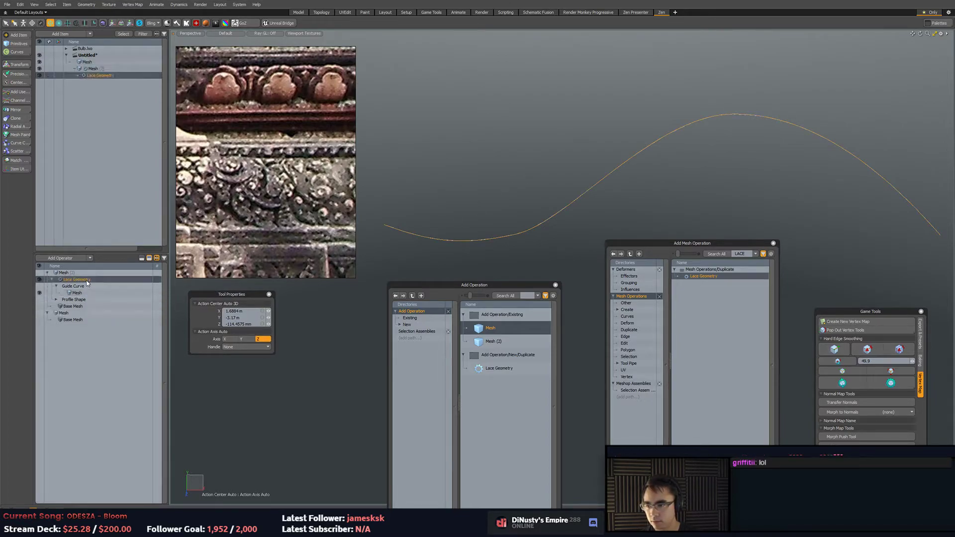
# Set the Radius of the second mesh's Lace Geometry operation to 100 mm in its item properties.
pyautogui.click(77, 307)
pyautogui.click(78, 294)
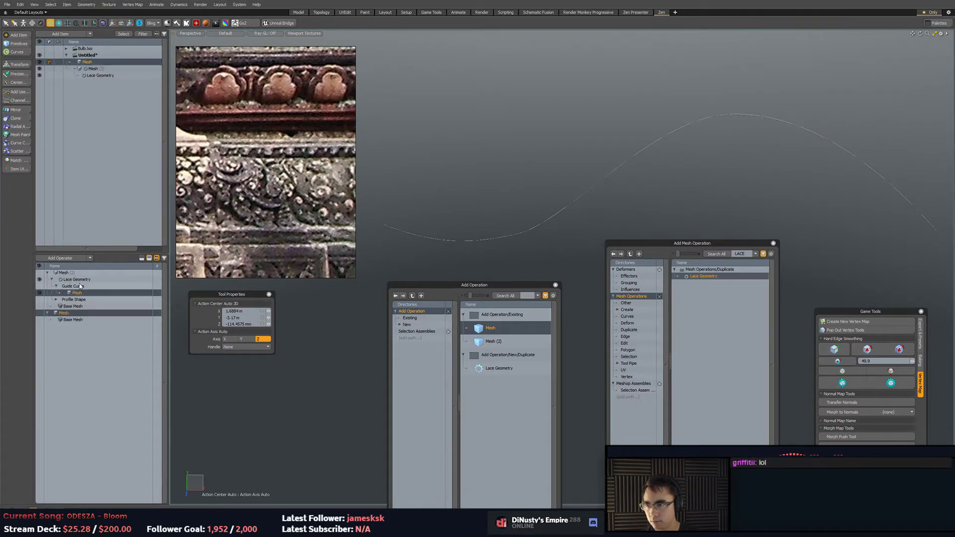
pyautogui.click(92, 76)
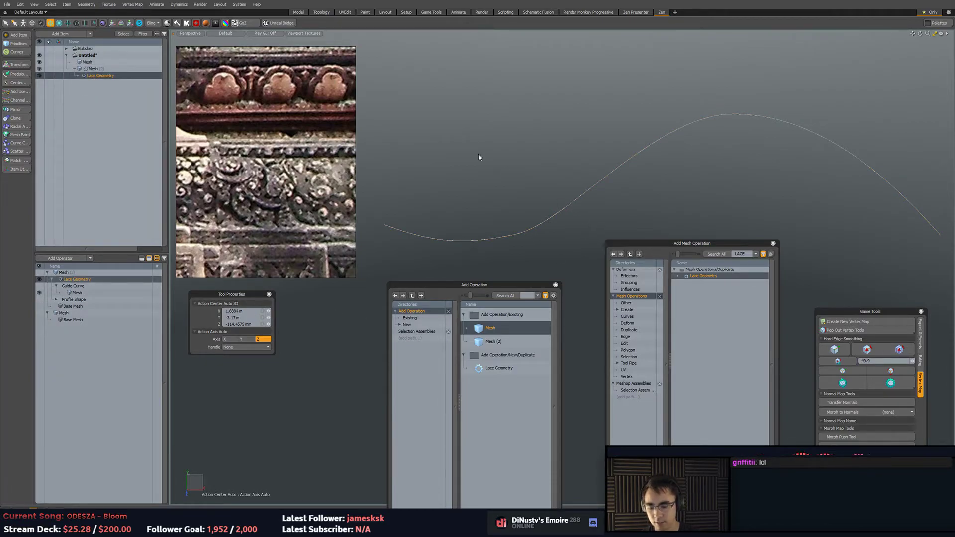
pyautogui.press('`')
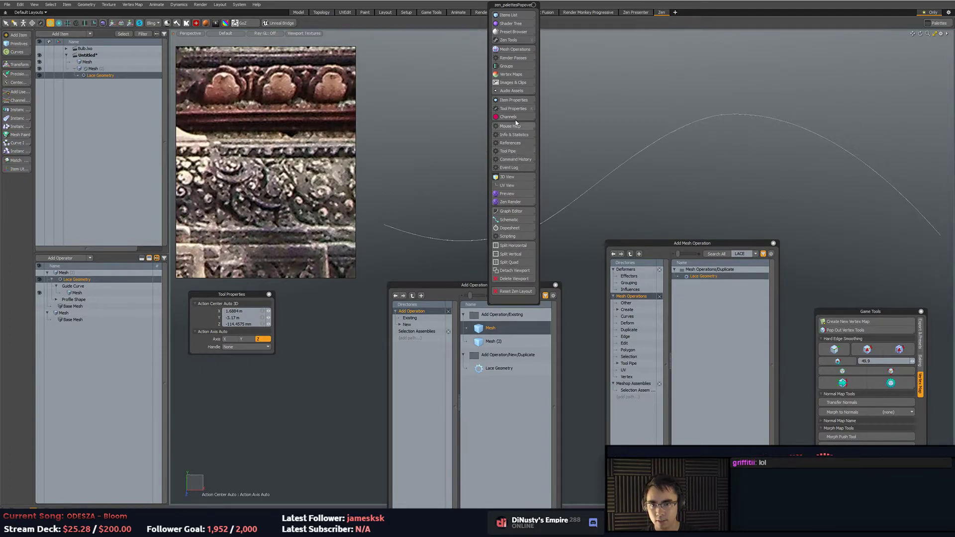
pyautogui.click(521, 102)
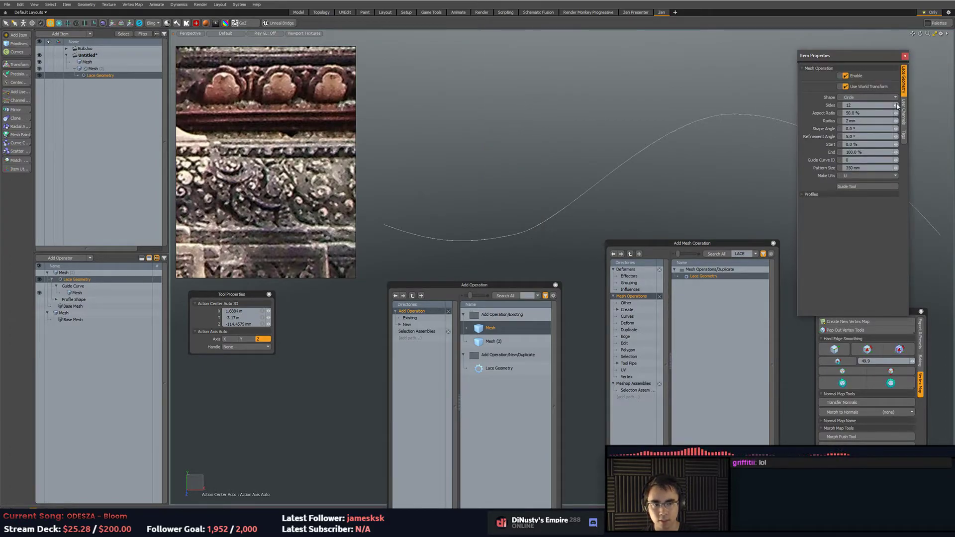
pyautogui.moveTo(897, 122); pyautogui.dragTo(921, 129)
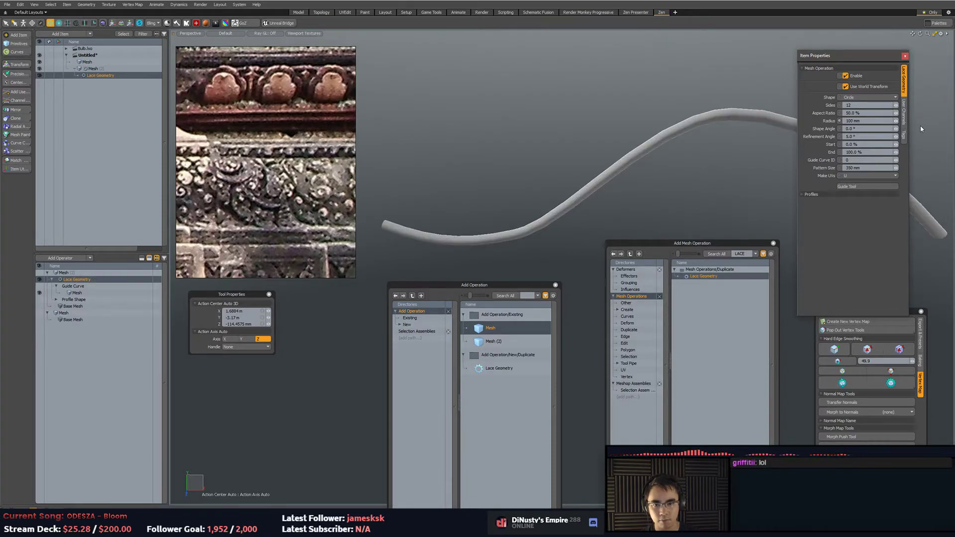
# Duplicate the guide curve within its mesh and move the copy about -1.82 m in X and 1.385 m in Y.
pyautogui.press('1')
pyautogui.click(674, 116)
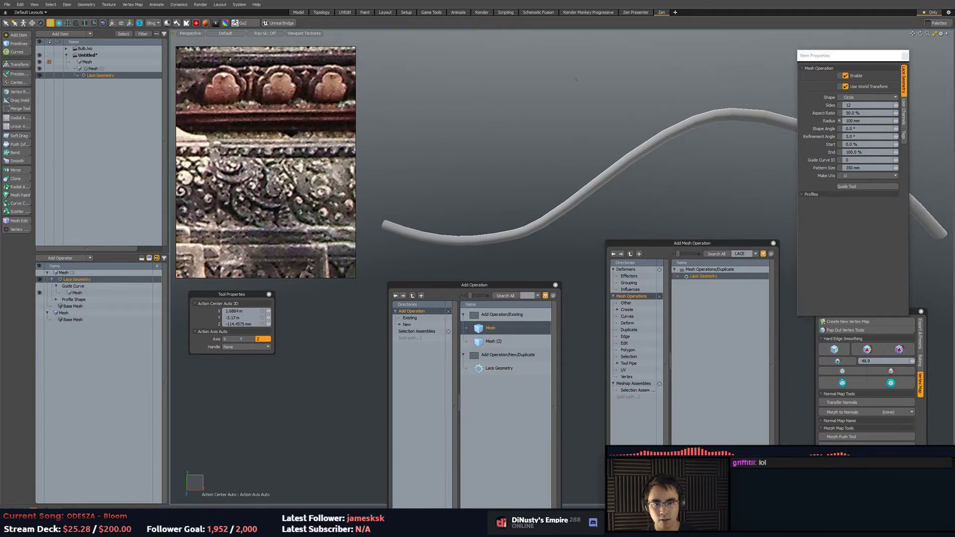
pyautogui.press('w')
pyautogui.moveTo(767, 84); pyautogui.dragTo(693, 93)
pyautogui.press('q')
pyautogui.moveTo(571, 131)
pyautogui.keyDown('alt'); pyautogui.mouseDown()
pyautogui.moveTo(614, 137)
pyautogui.moveTo(716, 92)
pyautogui.mouseUp(); pyautogui.keyUp('alt')
pyautogui.moveTo(717, 94)
pyautogui.mouseDown(button='right')
pyautogui.moveTo(707, 64)
pyautogui.moveTo(717, 82)
pyautogui.mouseUp(button='right')
pyautogui.press('w')
pyautogui.moveTo(703, 81); pyautogui.dragTo(612, 105)
pyautogui.press('3')
pyautogui.press('w')
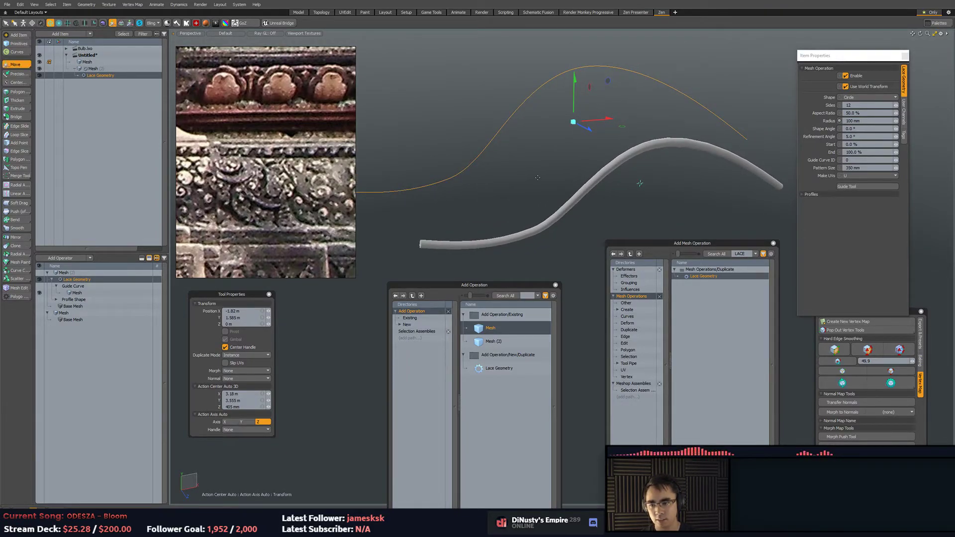
pyautogui.moveTo(538, 178)
pyautogui.keyDown('alt'); pyautogui.mouseDown()
pyautogui.moveTo(511, 247)
pyautogui.moveTo(464, 239)
pyautogui.moveTo(503, 207)
pyautogui.mouseUp(); pyautogui.keyUp('alt')
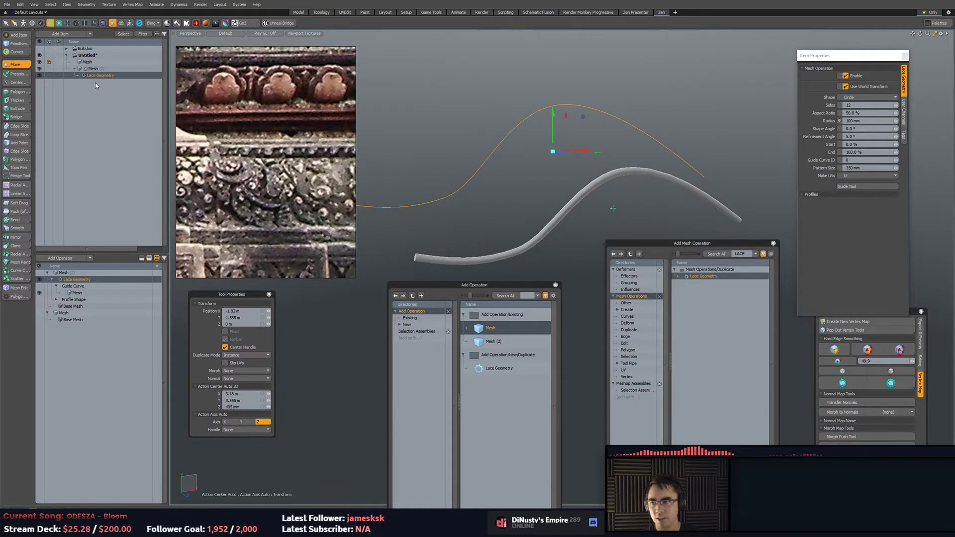
# Duplicate the mesh that carries the Lace Geometry operation and expand the copy in the item list.
pyautogui.click(102, 69)
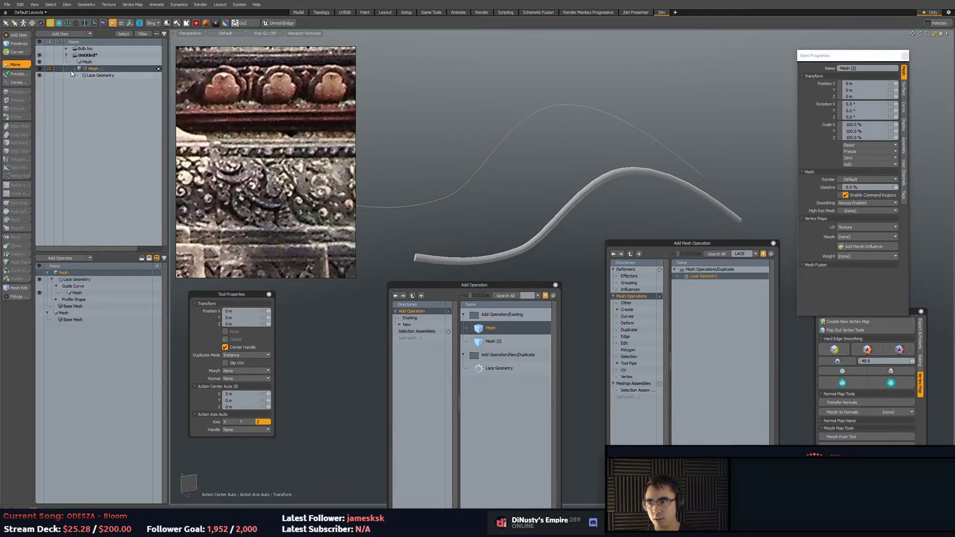
pyautogui.press('q')
pyautogui.press('5')
pyautogui.hotkey('ctrl', 'd')
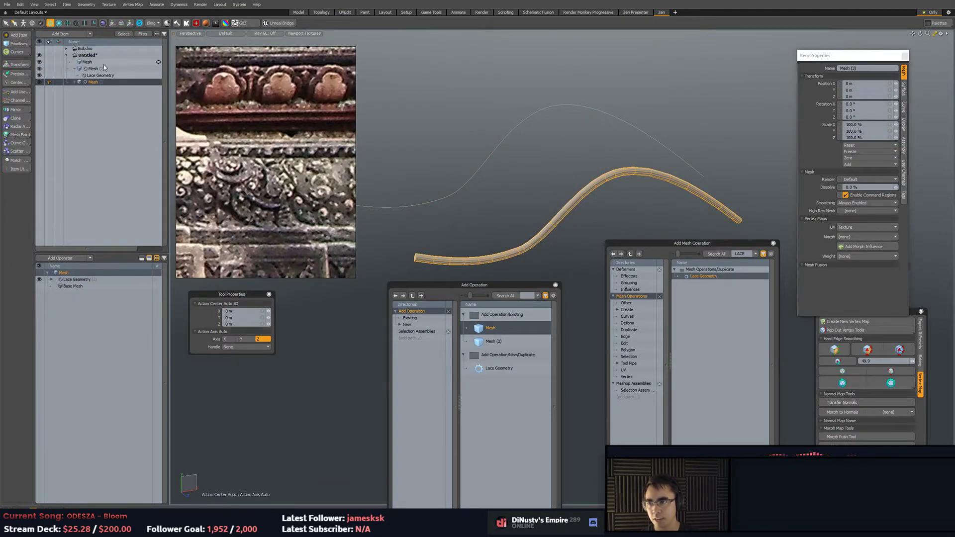
pyautogui.doubleClick(74, 82)
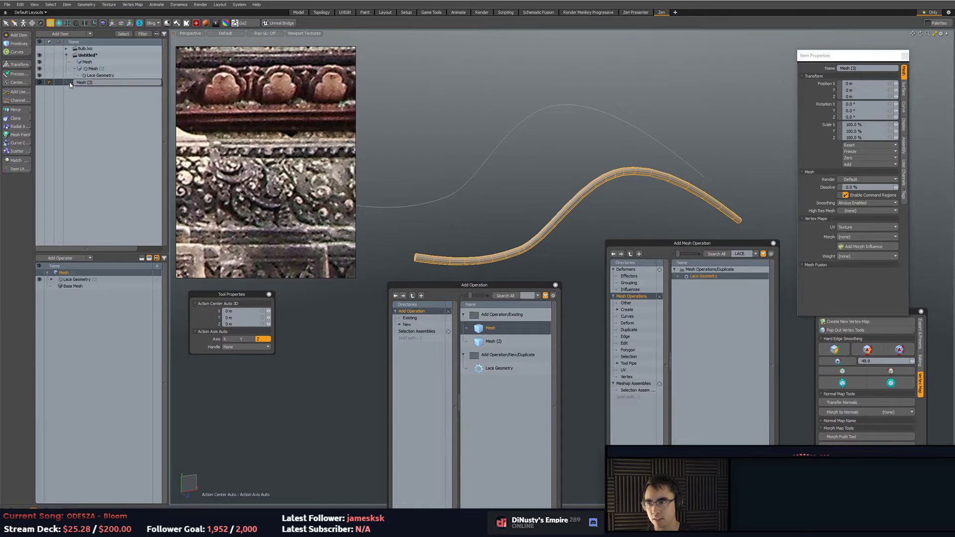
pyautogui.click(70, 84)
# Set the Guide Curve ID of the duplicated mesh's Lace Geometry operation to 1 and check both tubes.
pyautogui.click(86, 88)
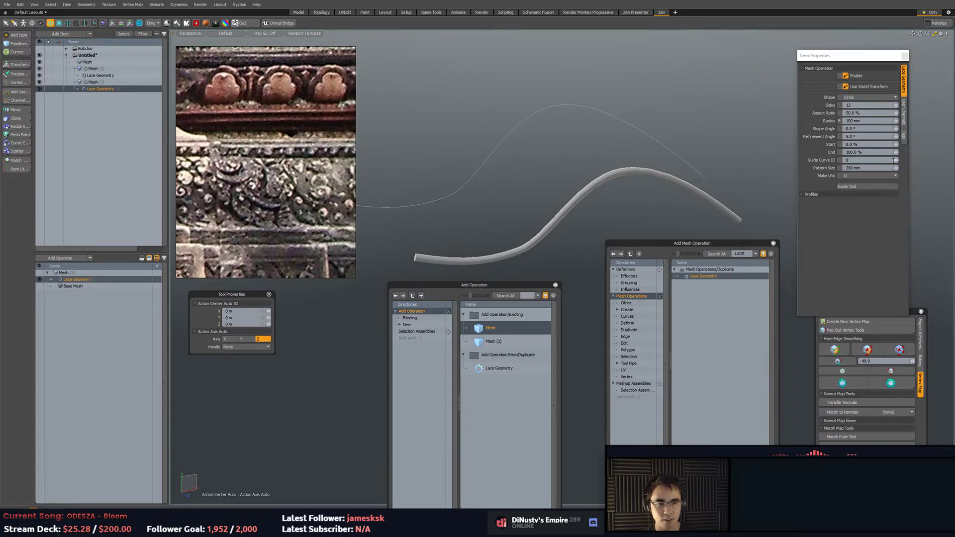
pyautogui.click(898, 159)
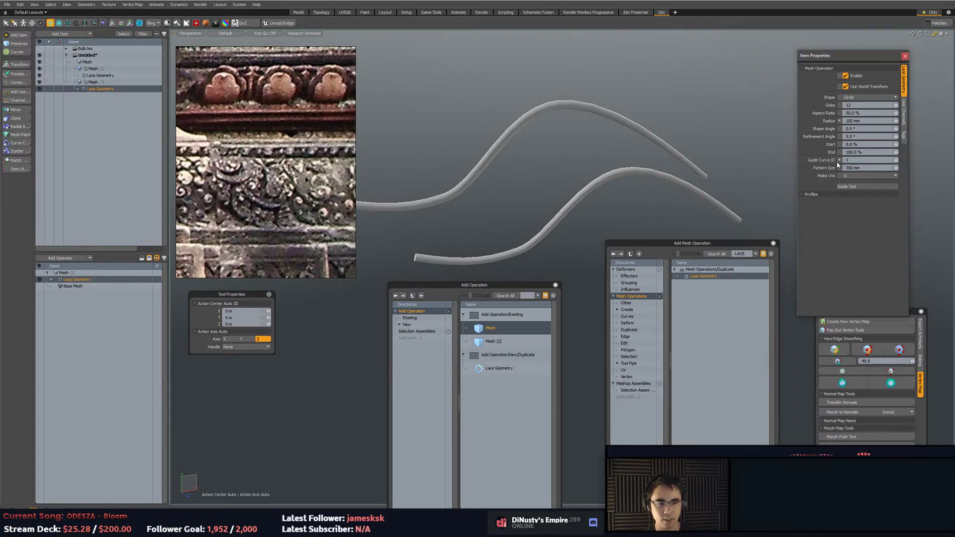
pyautogui.click(614, 180)
pyautogui.click(645, 154)
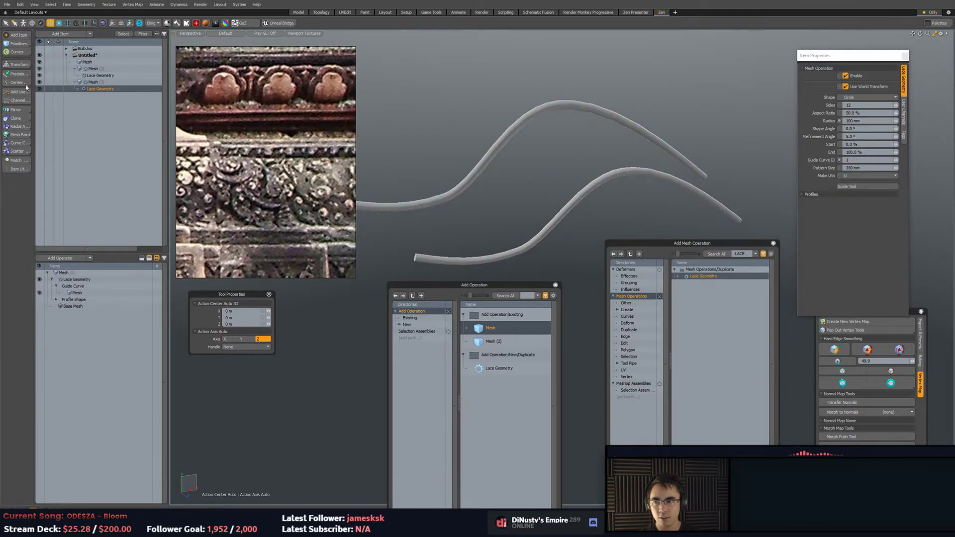
pyautogui.click(646, 135)
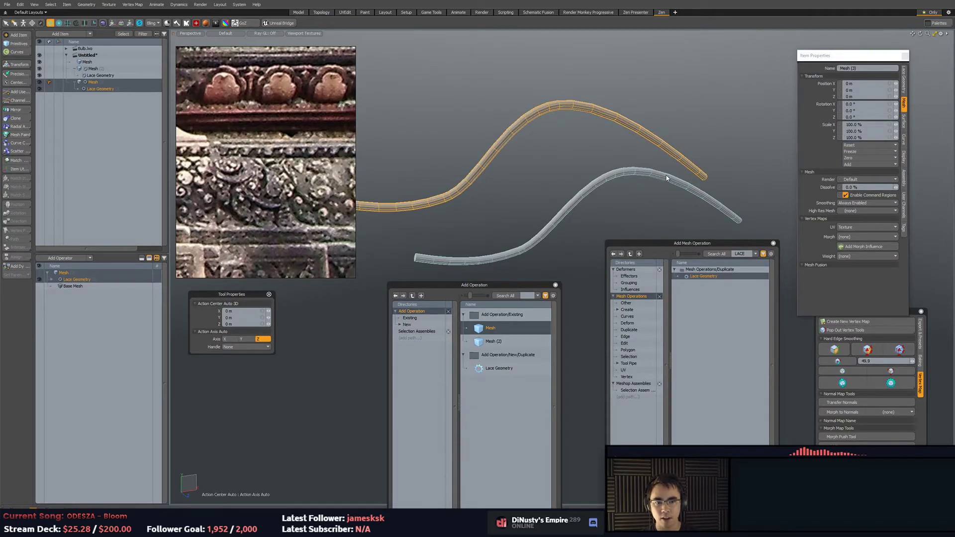
pyautogui.click(108, 90)
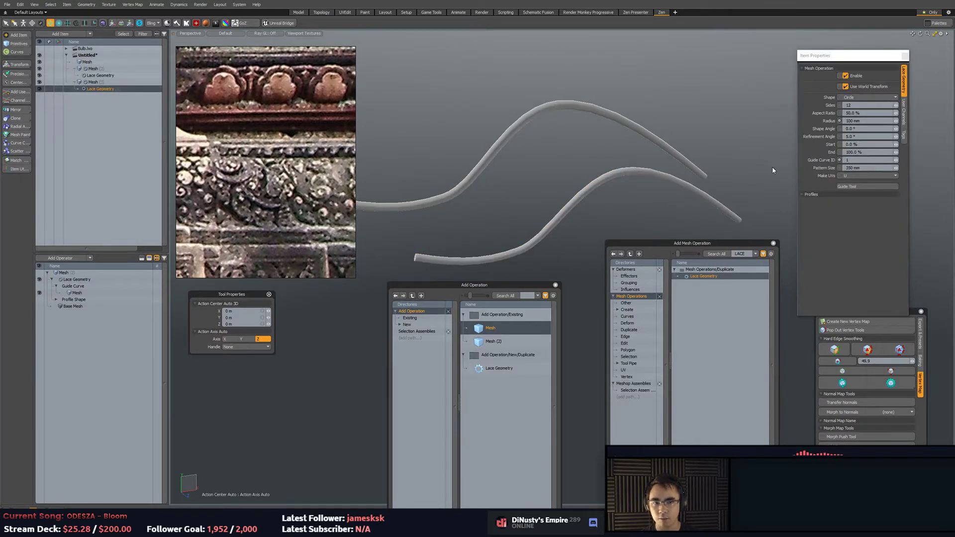
pyautogui.scroll(-3, 603, 202)
pyautogui.moveTo(513, 128)
pyautogui.keyDown('alt'); pyautogui.mouseDown()
pyautogui.moveTo(529, 145)
pyautogui.moveTo(583, 141)
pyautogui.moveTo(496, 143)
pyautogui.moveTo(554, 168)
pyautogui.moveTo(528, 129)
pyautogui.mouseUp(); pyautogui.keyUp('alt')
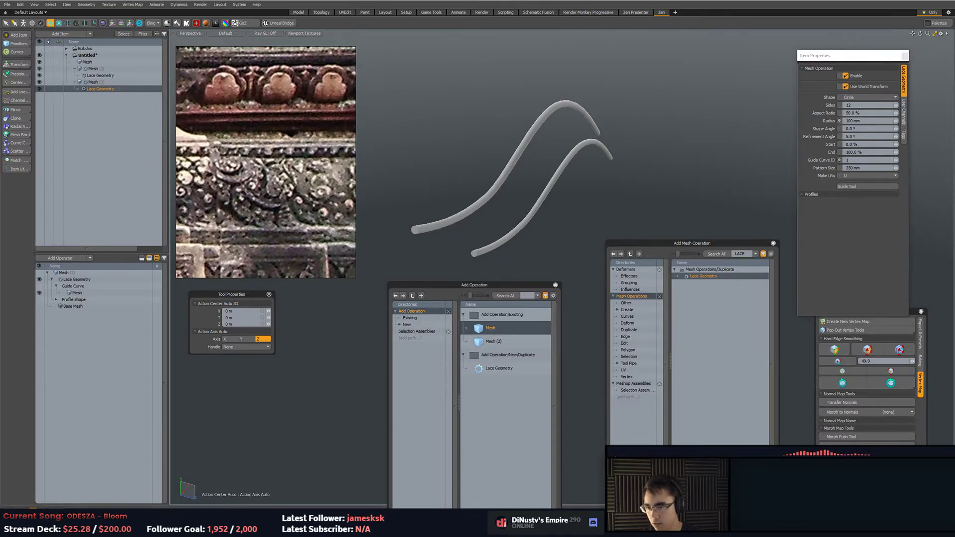
# Switch to the web browser and open the Pushing Points MOP Tubes Kit page from the pushingpoints.com resources.
pyautogui.click(431, 2)
pyautogui.moveTo(537, 49); pyautogui.dragTo(954, 49)
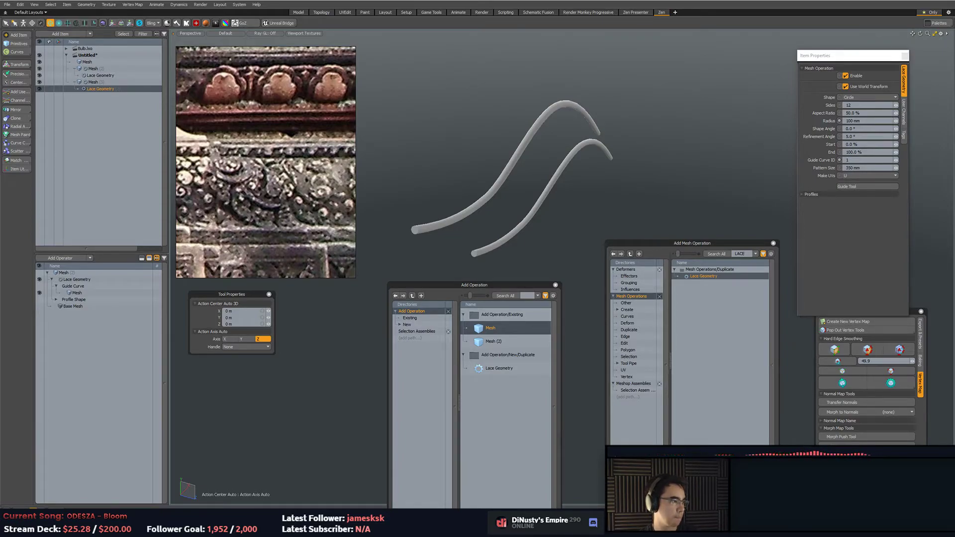
pyautogui.moveTo(954, 40); pyautogui.dragTo(574, 51)
pyautogui.scroll(-2, 643, 182)
pyautogui.scroll(3, 644, 184)
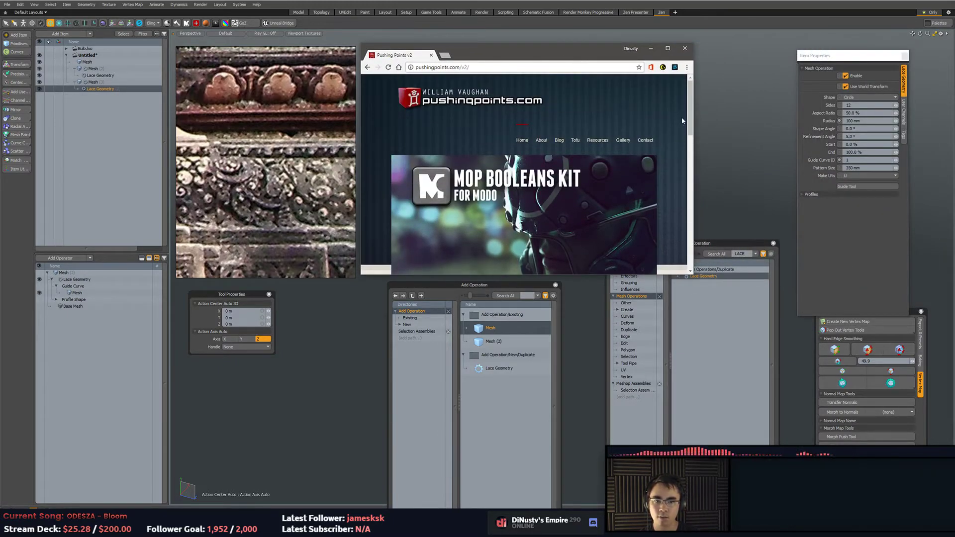
pyautogui.scroll(-2, 611, 165)
pyautogui.scroll(-4, 611, 164)
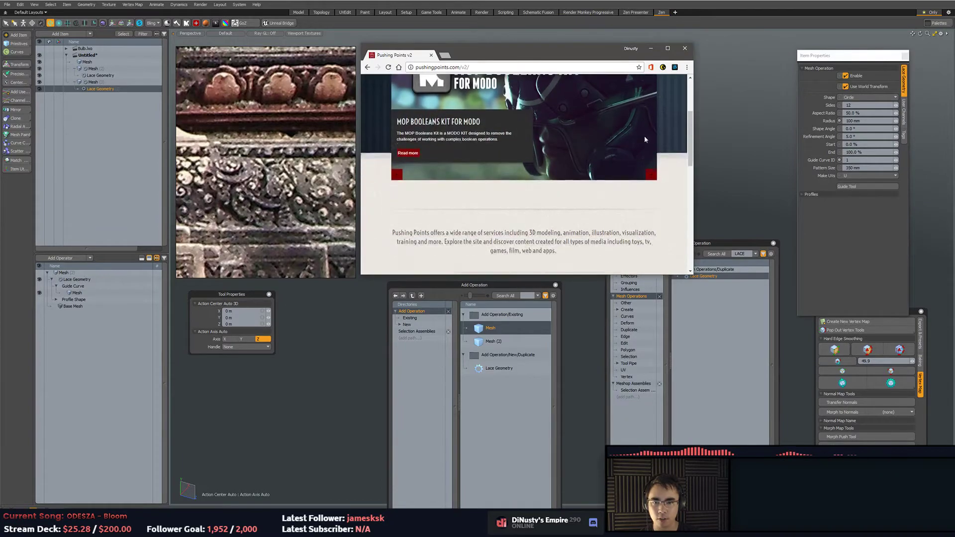
pyautogui.scroll(3, 667, 129)
pyautogui.scroll(3, 663, 136)
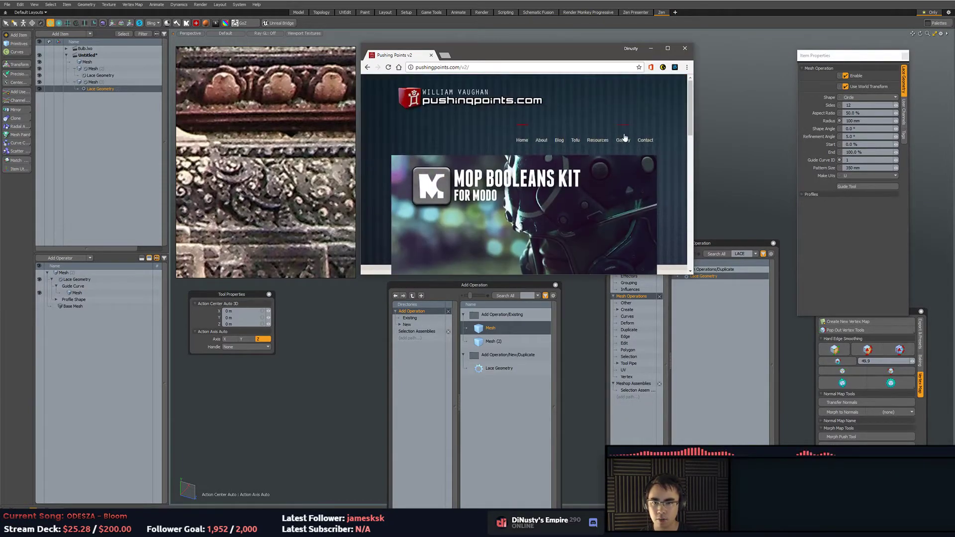
pyautogui.moveTo(592, 139)
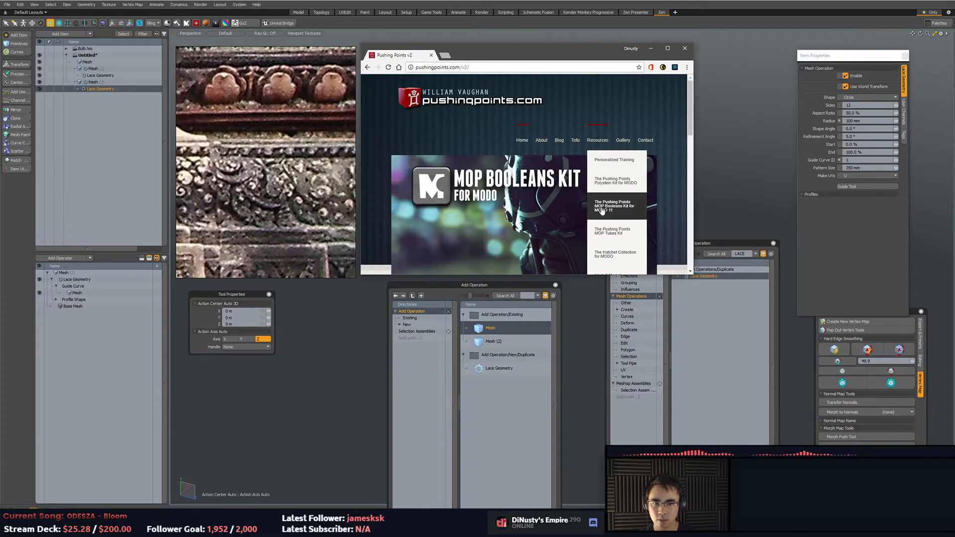
pyautogui.click(613, 232)
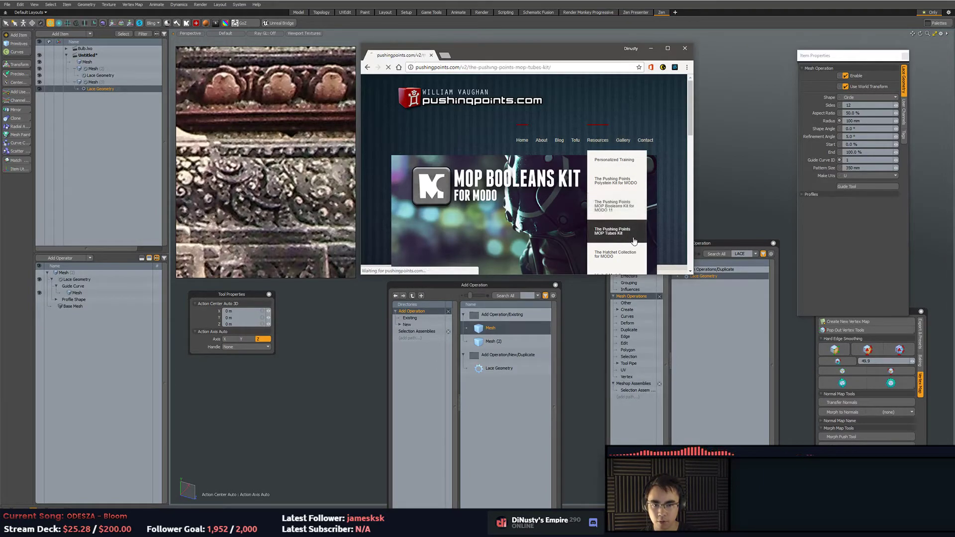
# Copy the MOP Tubes Kit page's web address and share it in the stream chat.
pyautogui.scroll(-2, 553, 127)
pyautogui.scroll(-3, 557, 130)
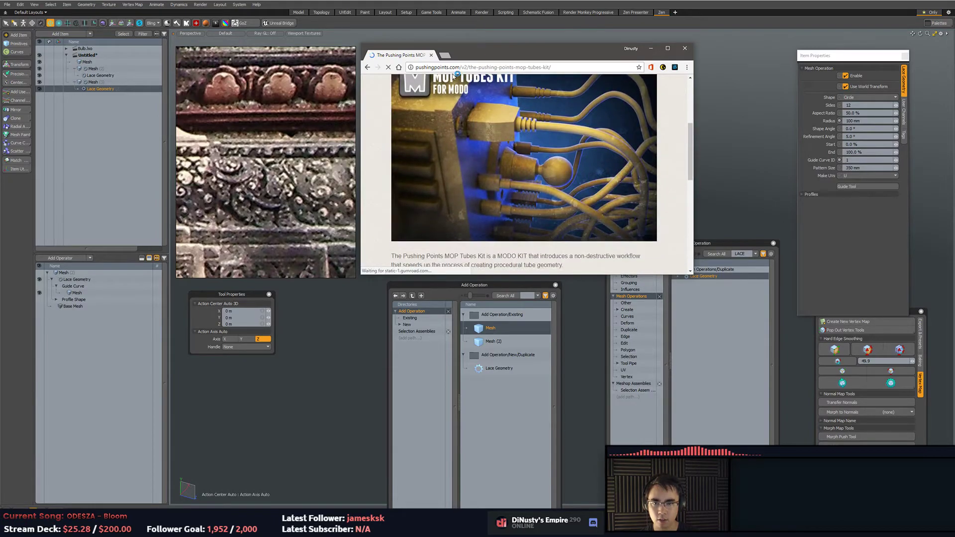
pyautogui.hotkey('ctrl', 'l')
pyautogui.hotkey('alt', 'Tab')
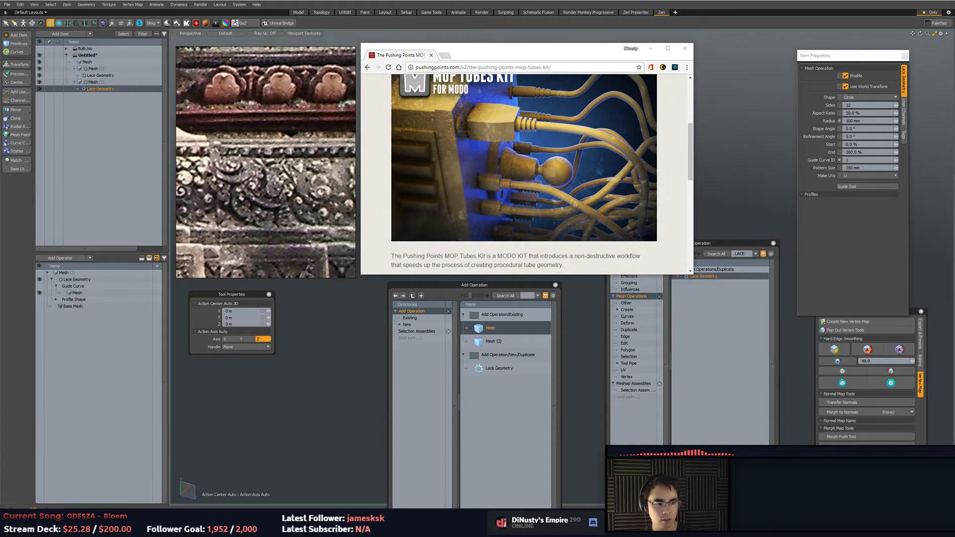
# Play the Introduction to the MOP Tubes Kit video, skip through its tube creation demonstration, and close the page.
pyautogui.scroll(-3, 660, 203)
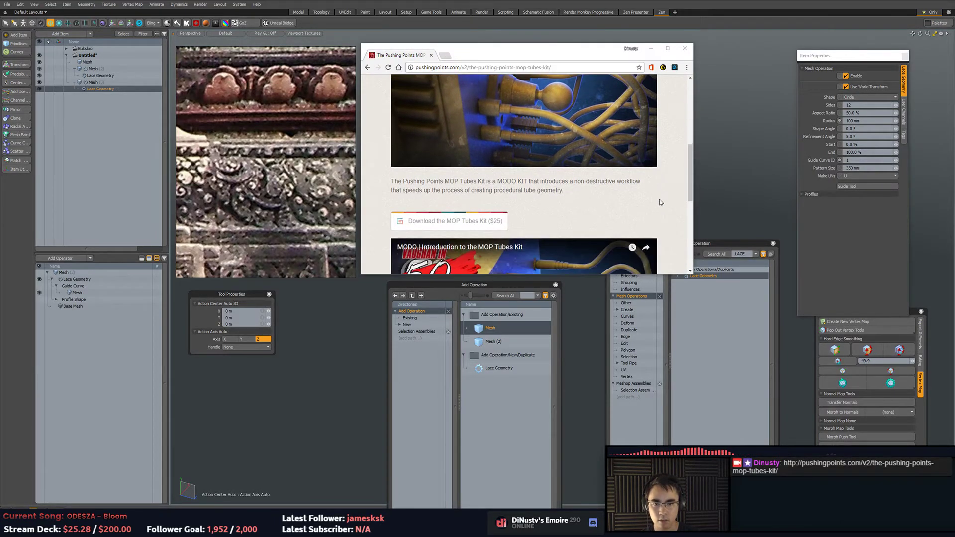
pyautogui.scroll(-1, 659, 203)
pyautogui.click(524, 163)
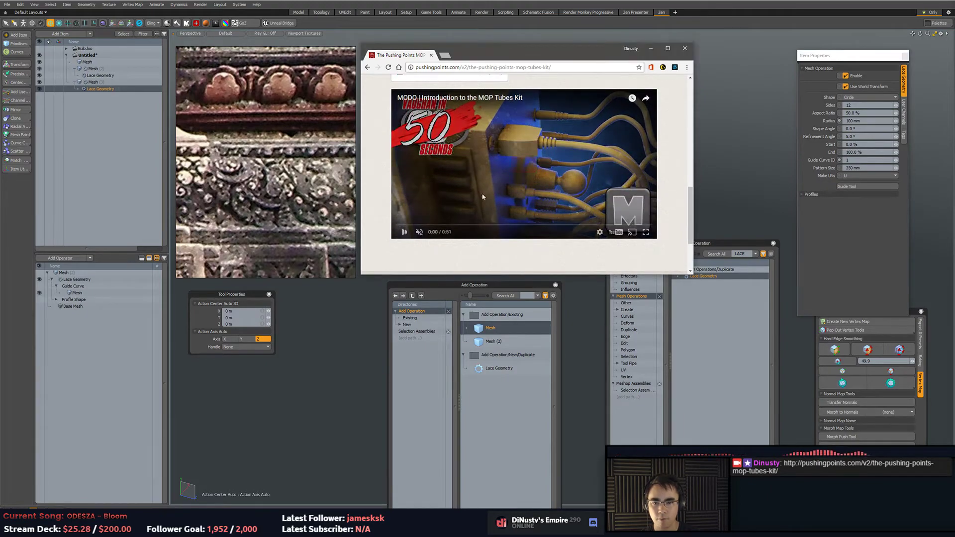
pyautogui.click(432, 226)
pyautogui.click(458, 225)
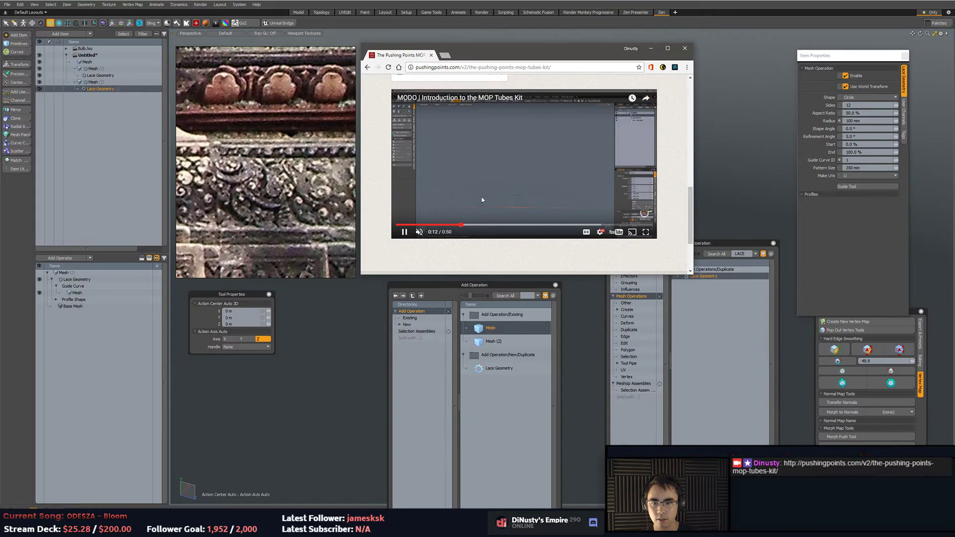
pyautogui.click(503, 225)
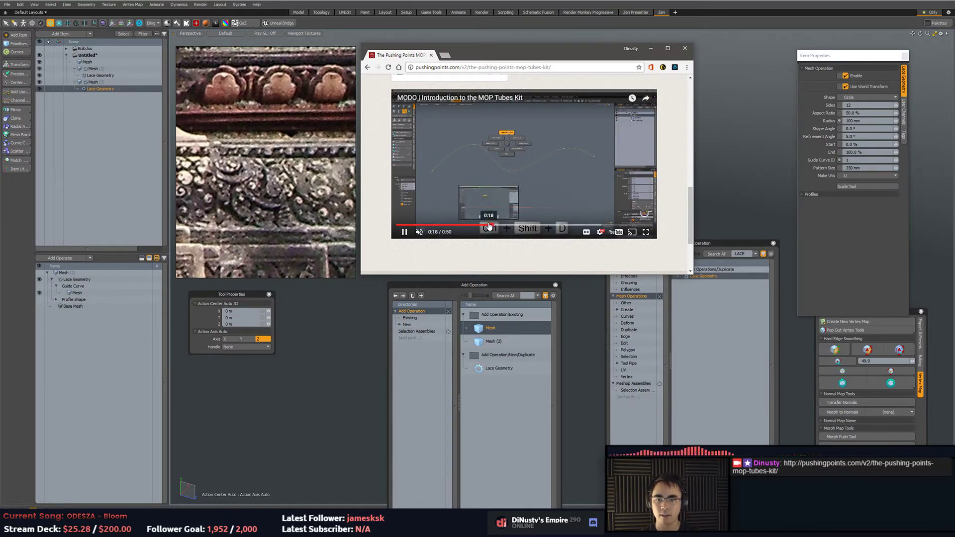
pyautogui.click(489, 225)
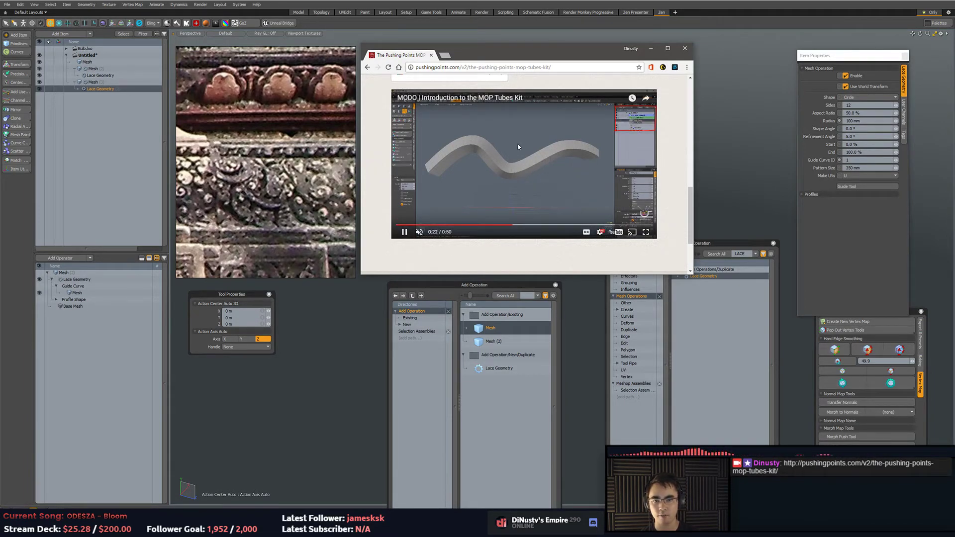
pyautogui.click(532, 226)
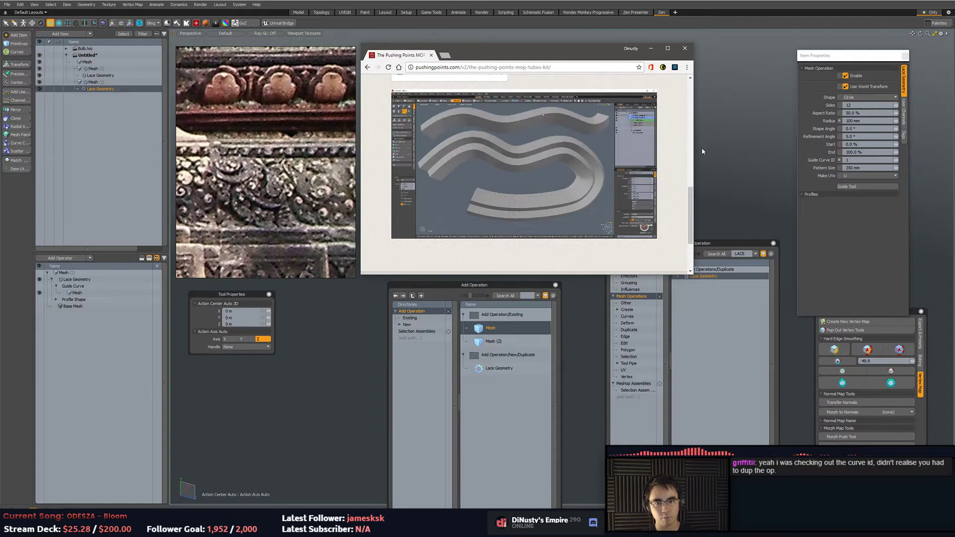
pyautogui.moveTo(596, 151)
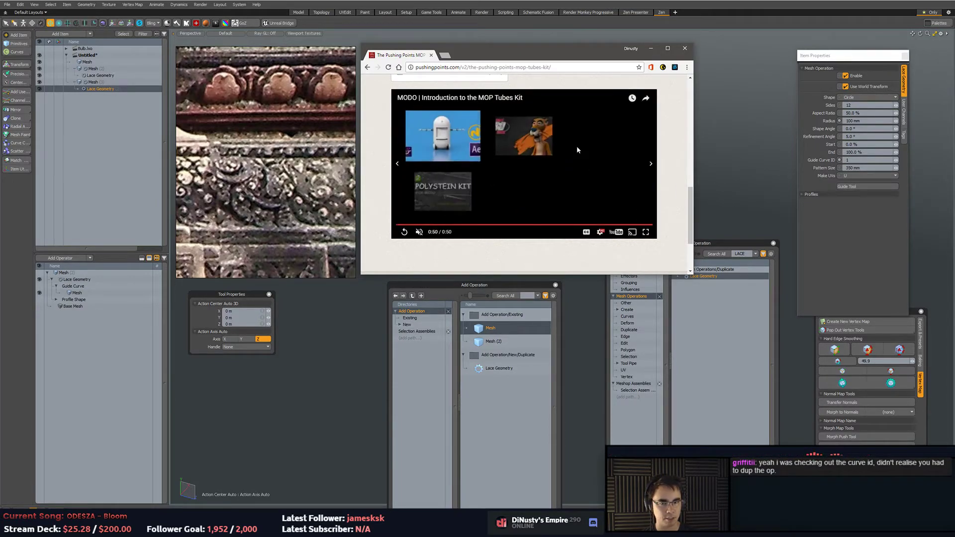
pyautogui.click(431, 55)
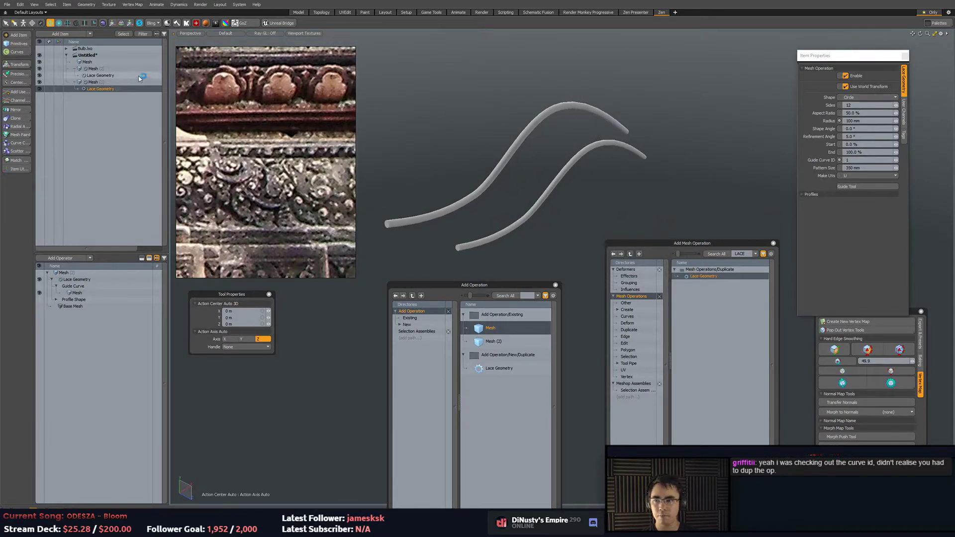
# Close the Untitled demo scene without saving its changes and return to the Bulb.lxo scene.
pyautogui.click(144, 49)
pyautogui.click(158, 56)
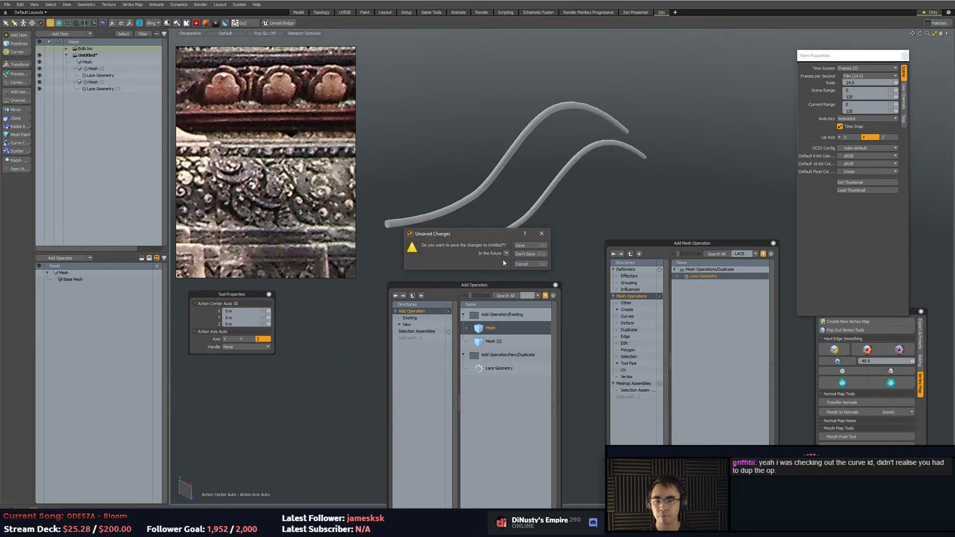
pyautogui.click(522, 263)
pyautogui.click(158, 56)
pyautogui.click(529, 254)
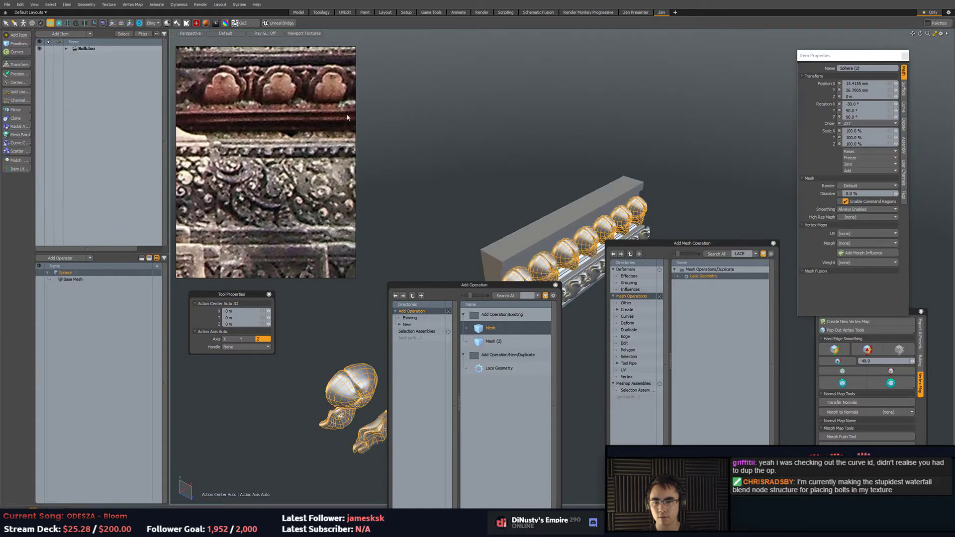
# Close the Add Operation, Item Properties and Add Mesh Operation windows.
pyautogui.click(557, 285)
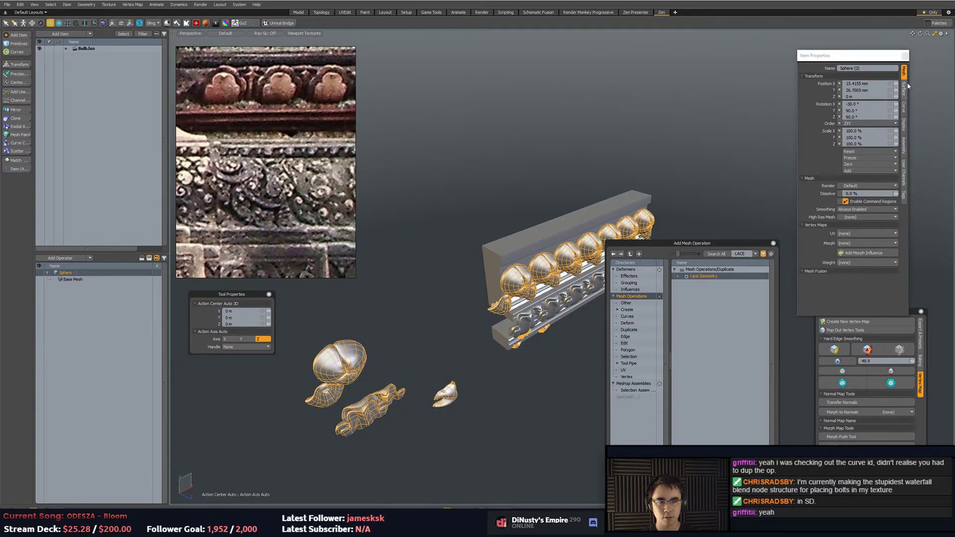
pyautogui.click(906, 55)
pyautogui.click(773, 243)
pyautogui.keyDown('alt'); pyautogui.moveTo(775, 243); pyautogui.dragTo(725, 168); pyautogui.keyUp('alt')
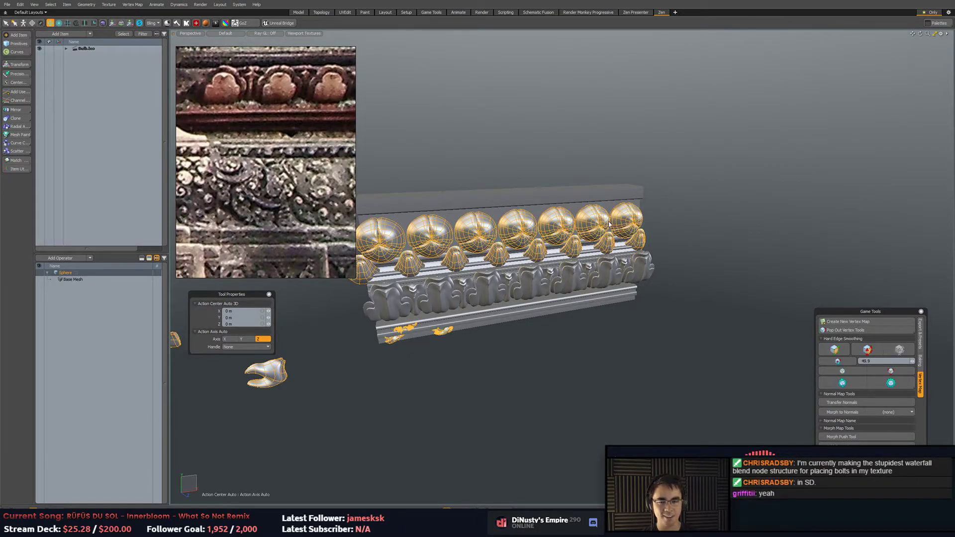
# Select the connected two-flower ornament on the lower molding and scale it uniformly to 145%.
pyautogui.click(615, 171)
pyautogui.moveTo(614, 171)
pyautogui.keyDown('alt'); pyautogui.mouseDown()
pyautogui.moveTo(585, 193)
pyautogui.moveTo(563, 181)
pyautogui.moveTo(610, 219)
pyautogui.moveTo(618, 248)
pyautogui.moveTo(520, 256)
pyautogui.moveTo(550, 254)
pyautogui.mouseUp(); pyautogui.keyUp('alt')
pyautogui.scroll(-3, 563, 180)
pyautogui.scroll(4, 563, 181)
pyautogui.scroll(4, 610, 219)
pyautogui.click(518, 257)
pyautogui.moveTo(431, 251)
pyautogui.mouseDown(button='middle')
pyautogui.moveTo(580, 296)
pyautogui.moveTo(581, 264)
pyautogui.mouseUp(button='middle')
pyautogui.keyDown('alt'); pyautogui.moveTo(582, 264); pyautogui.dragTo(642, 247); pyautogui.keyUp('alt')
pyautogui.press(']')
pyautogui.press('r')
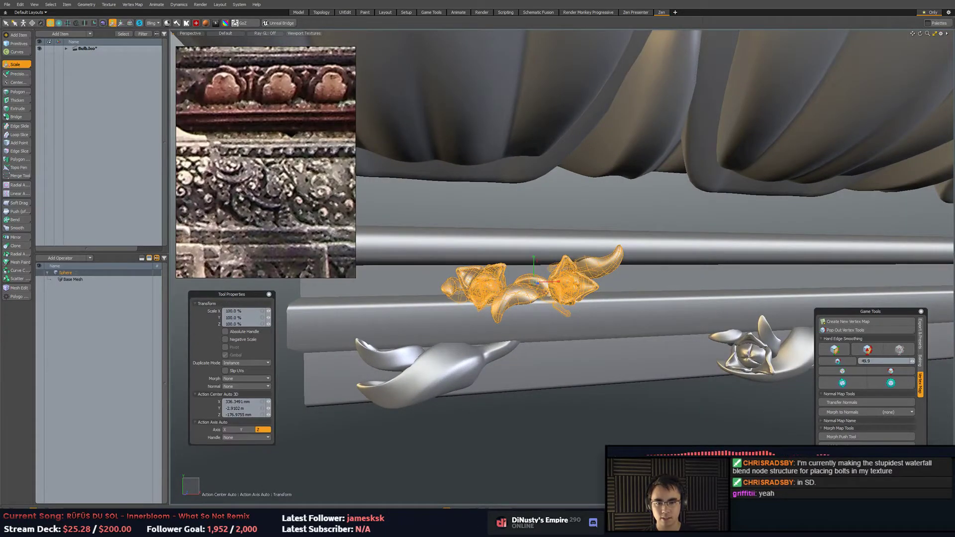
pyautogui.moveTo(536, 290); pyautogui.dragTo(552, 290)
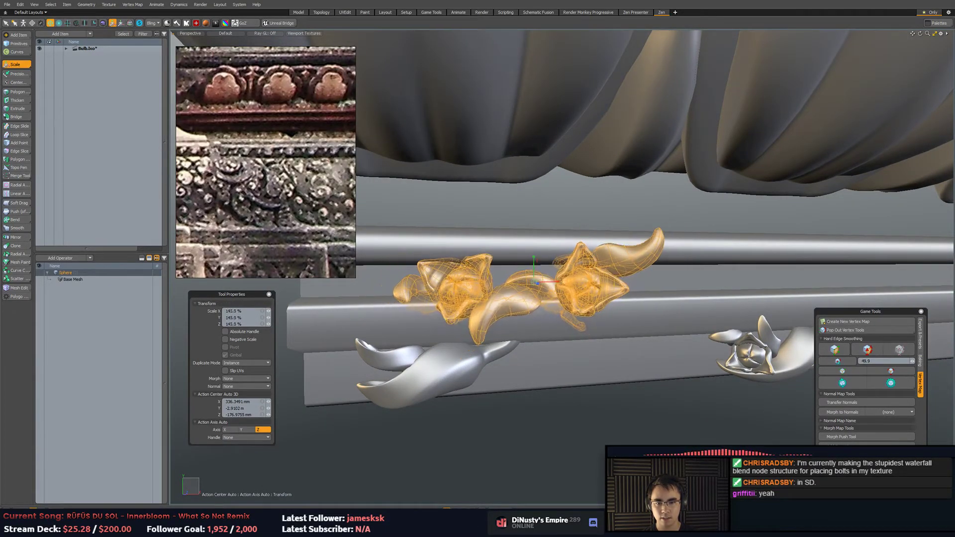
pyautogui.press('q')
pyautogui.press('Escape')
# Examine the enlarged ornament's proportions against the whole bulb and leaf frieze.
pyautogui.scroll(-5, 498, 249)
pyautogui.moveTo(448, 241)
pyautogui.keyDown('alt'); pyautogui.mouseDown()
pyautogui.moveTo(537, 243)
pyautogui.moveTo(458, 234)
pyautogui.moveTo(473, 211)
pyautogui.moveTo(452, 232)
pyautogui.mouseUp(); pyautogui.keyUp('alt')
pyautogui.scroll(-3, 458, 235)
pyautogui.scroll(-5, 472, 211)
pyautogui.scroll(6, 452, 233)
pyautogui.keyDown('alt'); pyautogui.keyDown('shift'); pyautogui.moveTo(647, 398); pyautogui.dragTo(534, 289); pyautogui.keyUp('shift'); pyautogui.keyUp('alt')
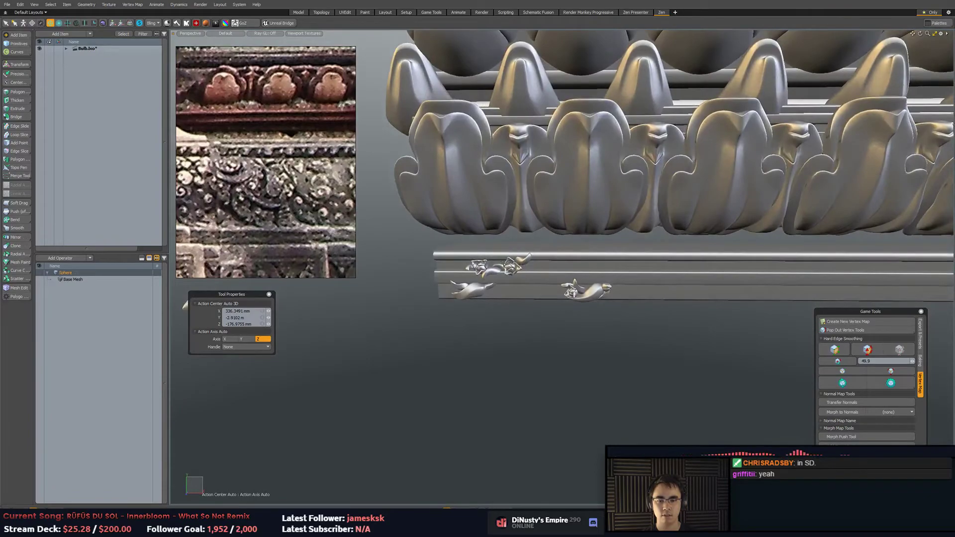
pyautogui.scroll(-5, 534, 288)
pyautogui.scroll(3, 534, 289)
pyautogui.scroll(-6, 607, 272)
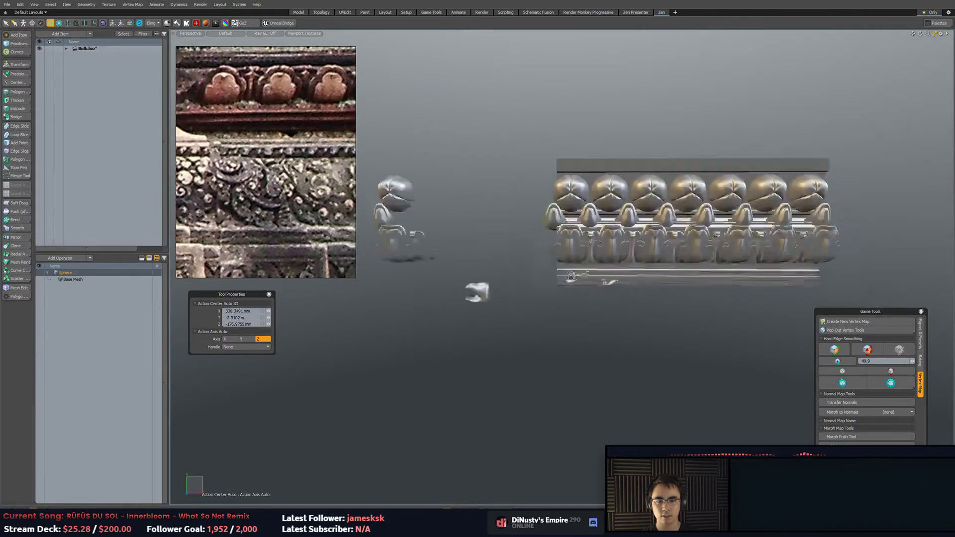
pyautogui.keyDown('alt'); pyautogui.keyDown('shift'); pyautogui.moveTo(619, 272); pyautogui.dragTo(606, 269); pyautogui.keyUp('shift'); pyautogui.keyUp('alt')
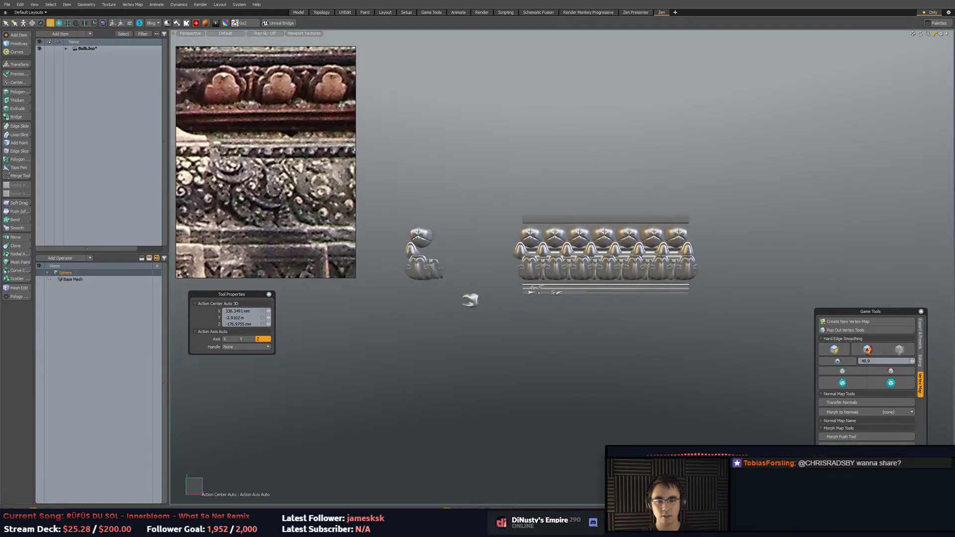
pyautogui.scroll(6, 534, 291)
pyautogui.keyDown('ctrl'); pyautogui.keyDown('alt'); pyautogui.moveTo(581, 320); pyautogui.dragTo(627, 321); pyautogui.keyUp('alt'); pyautogui.keyUp('ctrl')
pyautogui.keyDown('alt'); pyautogui.moveTo(458, 300); pyautogui.dragTo(487, 301); pyautogui.keyUp('alt')
# Scale the two-flower ornament on the lower molding by a further 145%.
pyautogui.click(568, 310)
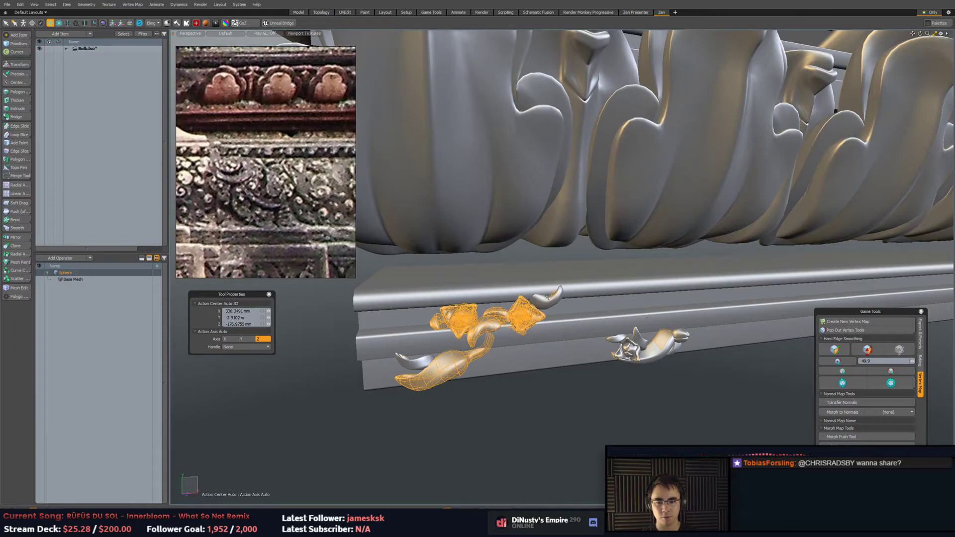
pyautogui.moveTo(787, 332); pyautogui.dragTo(776, 326, button='right')
pyautogui.click(707, 309)
pyautogui.keyDown('alt'); pyautogui.moveTo(577, 301); pyautogui.dragTo(524, 297); pyautogui.keyUp('alt')
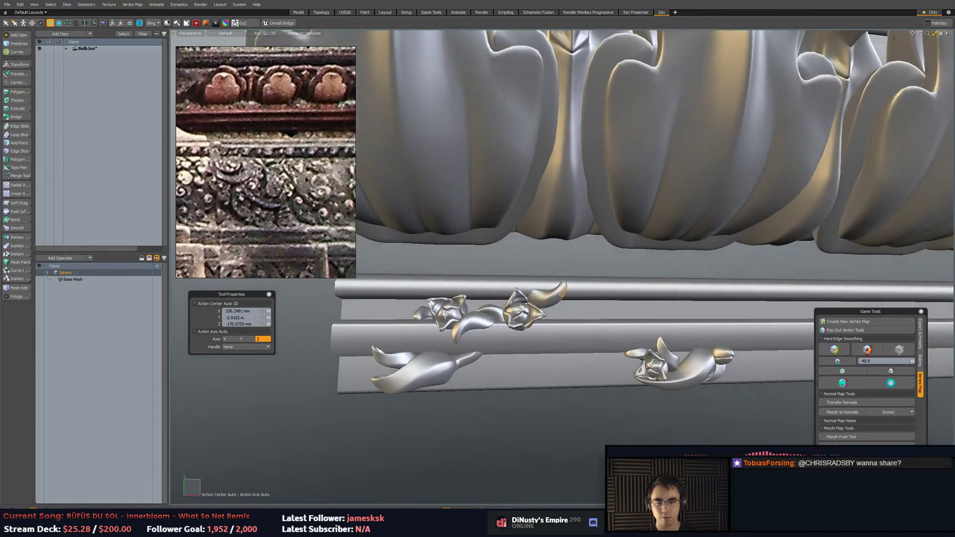
pyautogui.click(547, 342)
pyautogui.press('r')
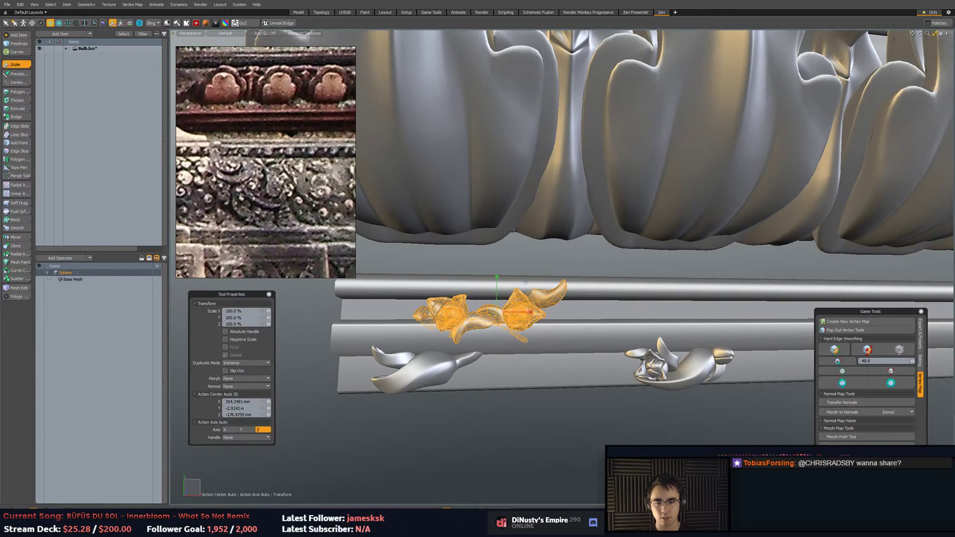
pyautogui.moveTo(499, 313); pyautogui.dragTo(505, 317)
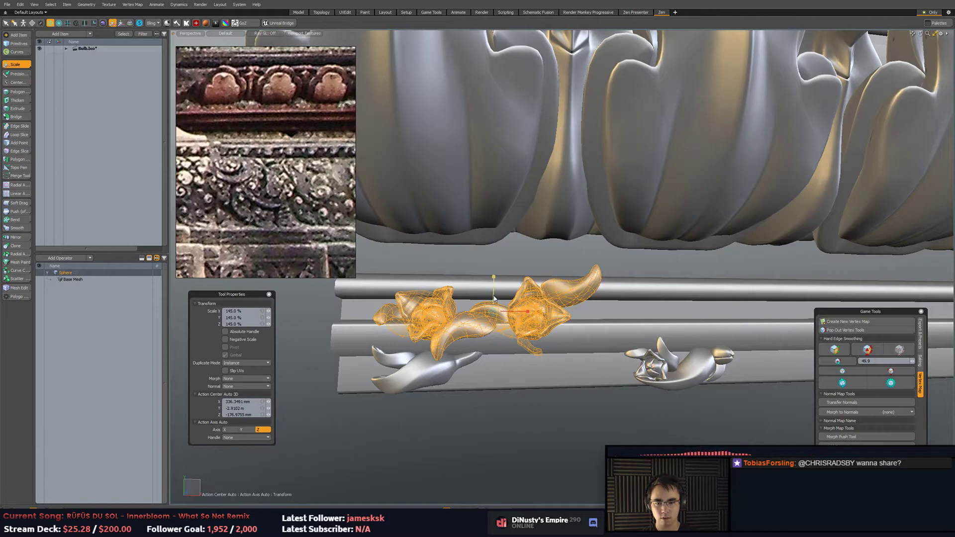
# Reposition the enlarged two-flower ornament on the molding near its end.
pyautogui.press('w')
pyautogui.press('q')
pyautogui.click(548, 279)
pyautogui.scroll(-3, 550, 304)
pyautogui.keyDown('alt'); pyautogui.moveTo(550, 305); pyautogui.dragTo(520, 319); pyautogui.keyUp('alt')
pyautogui.click(516, 310)
pyautogui.press('w')
pyautogui.press('q')
pyautogui.click(547, 416)
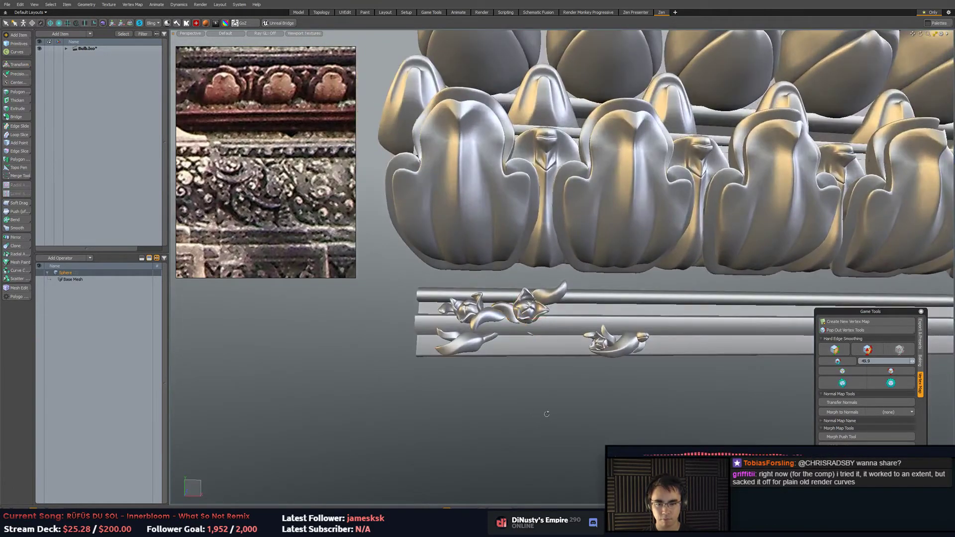
# Select the loose leaf piece on the lowest molding band and move it along to sit beneath the second flower.
pyautogui.keyDown('alt'); pyautogui.moveTo(548, 416); pyautogui.dragTo(529, 341); pyautogui.keyUp('alt')
pyautogui.keyDown('shift'); pyautogui.doubleClick(434, 318); pyautogui.keyUp('shift')
pyautogui.press('w')
pyautogui.moveTo(465, 327); pyautogui.dragTo(543, 327)
pyautogui.press('q')
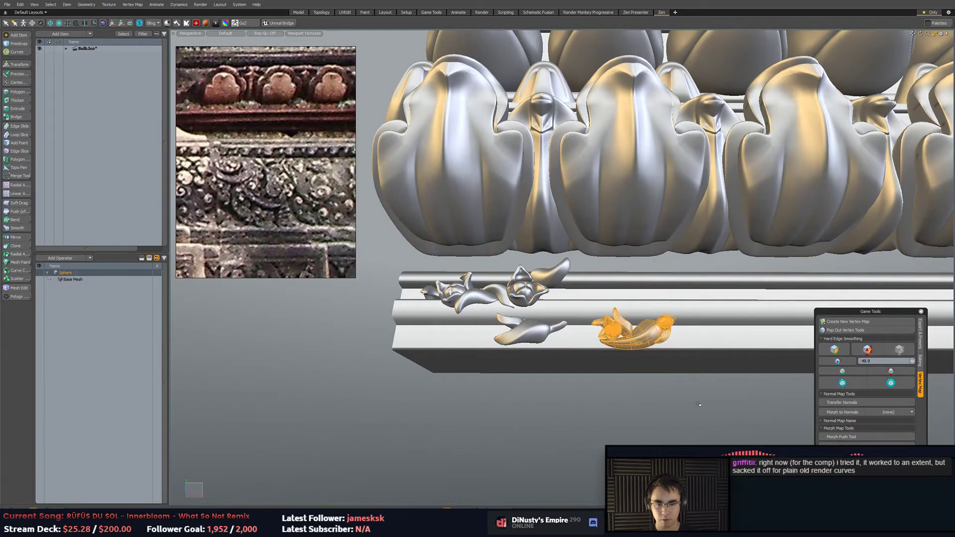
# Try to move the separate small flower and bud piece up toward the larger flowers.
pyautogui.keyDown('alt'); pyautogui.moveTo(699, 403); pyautogui.dragTo(697, 423); pyautogui.keyUp('alt')
pyautogui.press('w')
pyautogui.moveTo(662, 299); pyautogui.dragTo(644, 269)
pyautogui.hotkey('ctrl', 'z')
pyautogui.press('q')
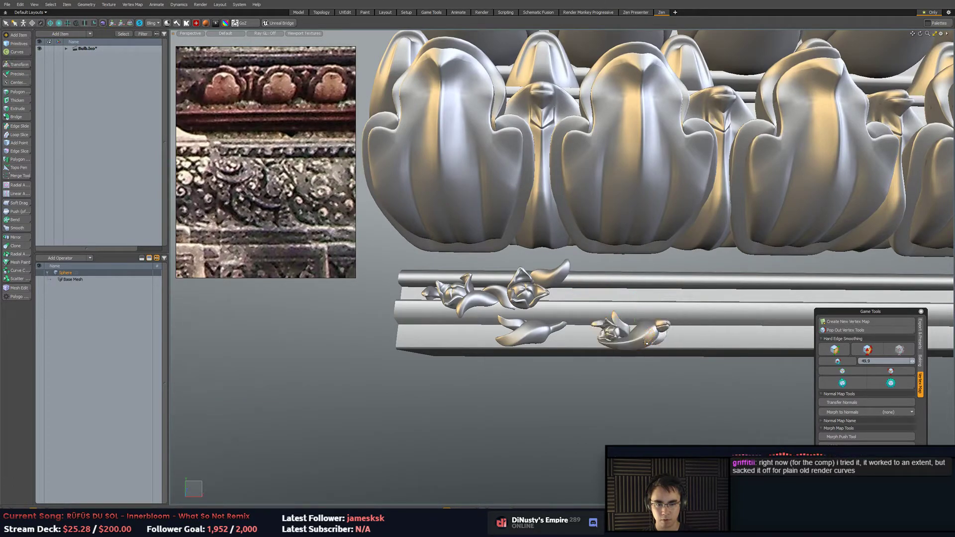
# Move the long leaf-and-bud piece against the lower leaves and rotate it to follow them.
pyautogui.press('w')
pyautogui.moveTo(660, 335); pyautogui.dragTo(613, 338)
pyautogui.press('q')
pyautogui.press('e')
pyautogui.moveTo(652, 368); pyautogui.dragTo(625, 368)
# Move the small flower and its leaf up beside the second large flower.
pyautogui.press('w')
pyautogui.moveTo(665, 303); pyautogui.dragTo(603, 262)
pyautogui.press('space')
pyautogui.click(547, 352)
pyautogui.scroll(5, 546, 352)
pyautogui.doubleClick(579, 271)
pyautogui.press('w')
pyautogui.press('space')
# Rotate the long leaf-and-bud piece beneath the small flower.
pyautogui.click(610, 315)
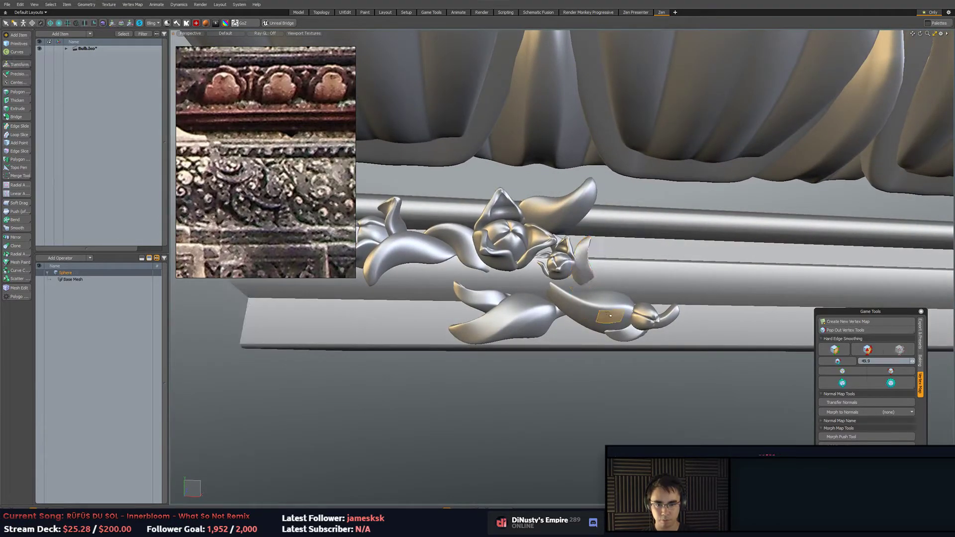
pyautogui.press('e')
pyautogui.moveTo(590, 332); pyautogui.dragTo(605, 337)
# Reshape the leaf-and-bud piece by selecting the vertices at its leaf tip and moving them.
pyautogui.hotkey('alt', '1')
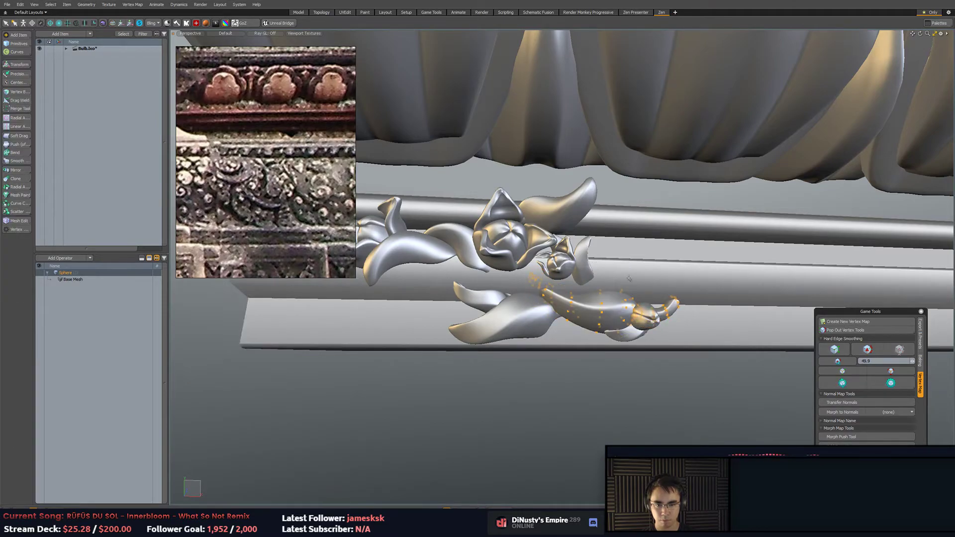
pyautogui.keyDown('ctrl'); pyautogui.moveTo(711, 254); pyautogui.dragTo(672, 252, button='right'); pyautogui.keyUp('ctrl')
pyautogui.keyDown('alt'); pyautogui.moveTo(672, 253); pyautogui.dragTo(572, 333); pyautogui.keyUp('alt')
pyautogui.press('e')
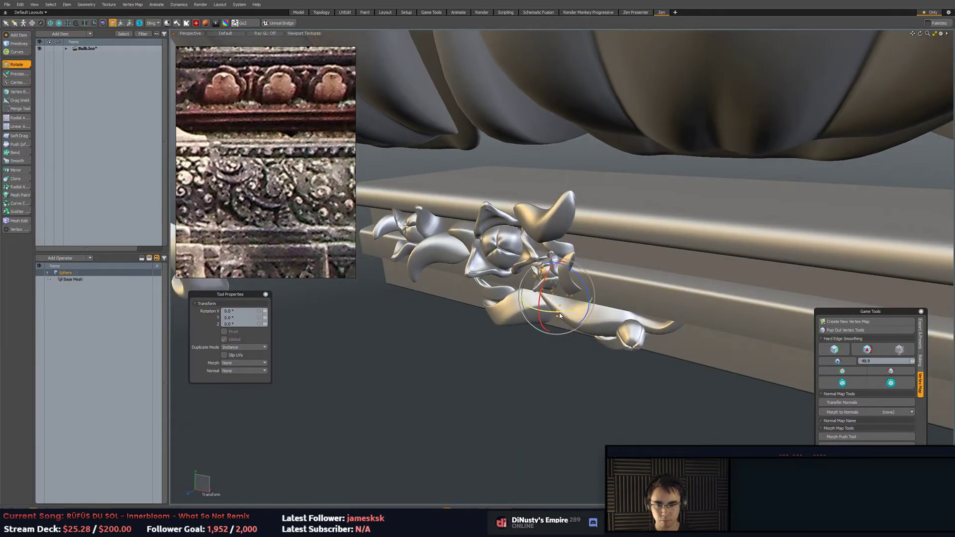
pyautogui.press('w')
pyautogui.keyDown('alt'); pyautogui.moveTo(518, 309); pyautogui.dragTo(571, 269); pyautogui.keyUp('alt')
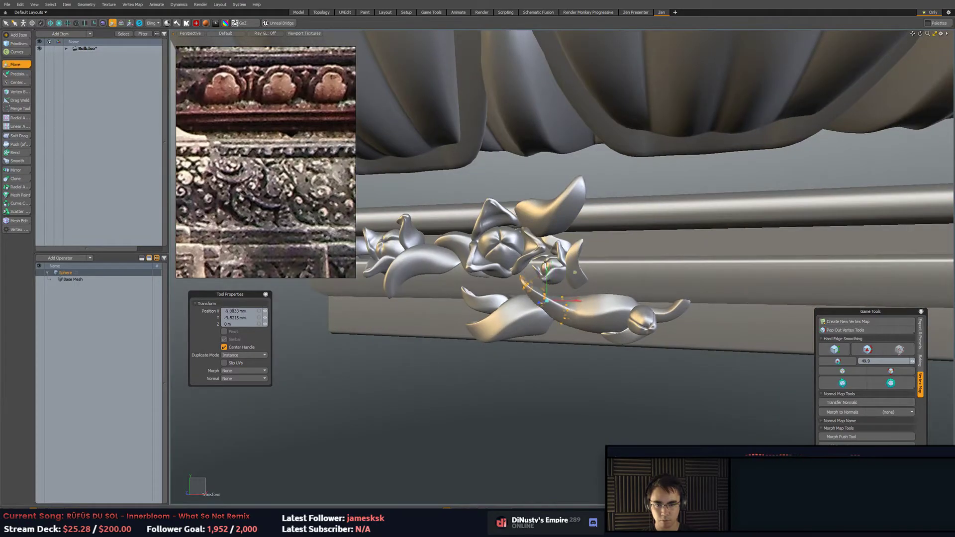
pyautogui.keyDown('alt'); pyautogui.moveTo(558, 312); pyautogui.dragTo(615, 360); pyautogui.keyUp('alt')
pyautogui.press('e')
pyautogui.press('q')
# Rotate the curved leaf between the two large flowers, using the selection as the action center.
pyautogui.scroll(-2, 648, 389)
pyautogui.keyDown('alt'); pyautogui.moveTo(648, 390); pyautogui.dragTo(541, 413); pyautogui.keyUp('alt')
pyautogui.press('3')
pyautogui.doubleClick(565, 341)
pyautogui.keyDown('alt'); pyautogui.moveTo(564, 340); pyautogui.dragTo(535, 301); pyautogui.keyUp('alt')
pyautogui.keyDown('ctrl'); pyautogui.keyDown('alt'); pyautogui.moveTo(535, 301); pyautogui.dragTo(450, 293); pyautogui.keyUp('alt'); pyautogui.keyUp('ctrl')
pyautogui.press('e')
pyautogui.press('q')
pyautogui.press('e')
pyautogui.hotkey('alt', 'a')
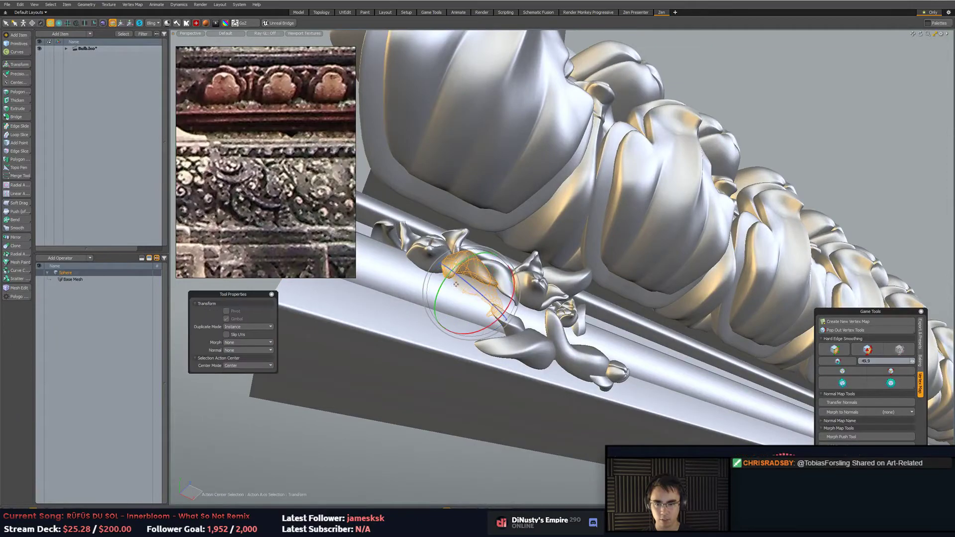
pyautogui.press('q')
# Duplicate the whole floral cluster and place the copy farther along the molding, clear of the original.
pyautogui.keyDown('alt'); pyautogui.moveTo(473, 294); pyautogui.dragTo(371, 393); pyautogui.keyUp('alt')
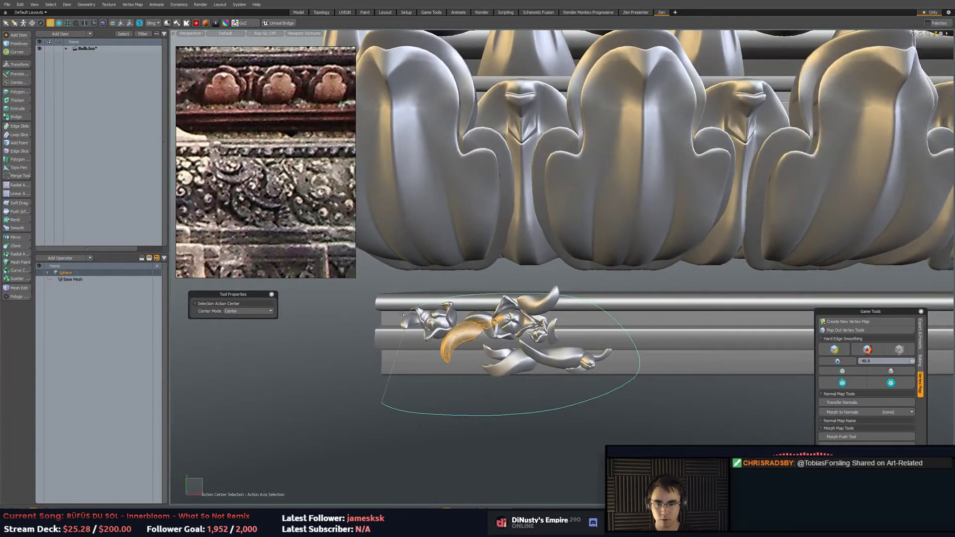
pyautogui.moveTo(414, 308); pyautogui.dragTo(407, 315, button='right')
pyautogui.keyDown('alt'); pyautogui.keyDown('shift'); pyautogui.moveTo(536, 367); pyautogui.dragTo(525, 335); pyautogui.keyUp('shift'); pyautogui.keyUp('alt')
pyautogui.press('w')
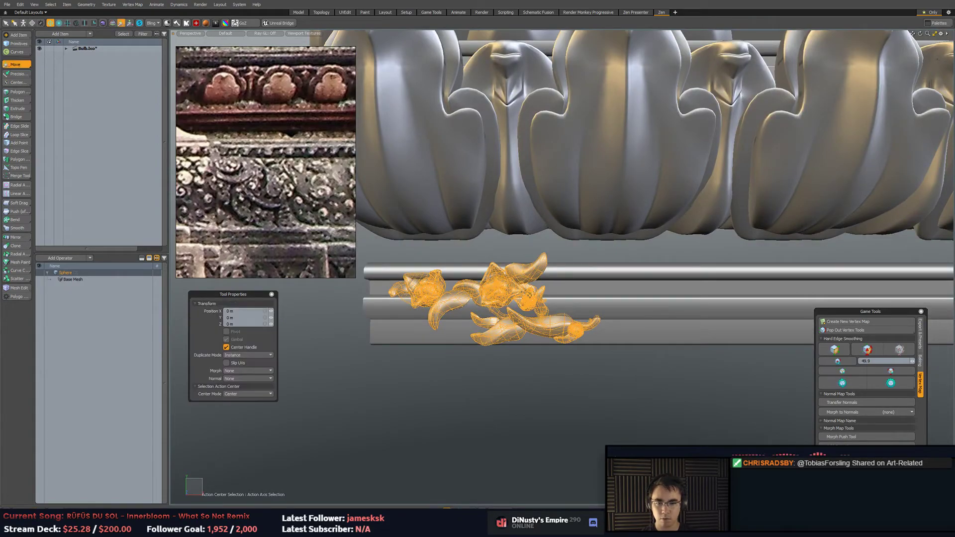
pyautogui.moveTo(531, 299); pyautogui.dragTo(677, 299)
pyautogui.press('q')
pyautogui.click(672, 405)
pyautogui.keyDown('ctrl'); pyautogui.keyDown('alt'); pyautogui.moveTo(671, 405); pyautogui.dragTo(764, 327); pyautogui.keyUp('alt'); pyautogui.keyUp('ctrl')
pyautogui.click(572, 320)
pyautogui.press('w')
pyautogui.press('q')
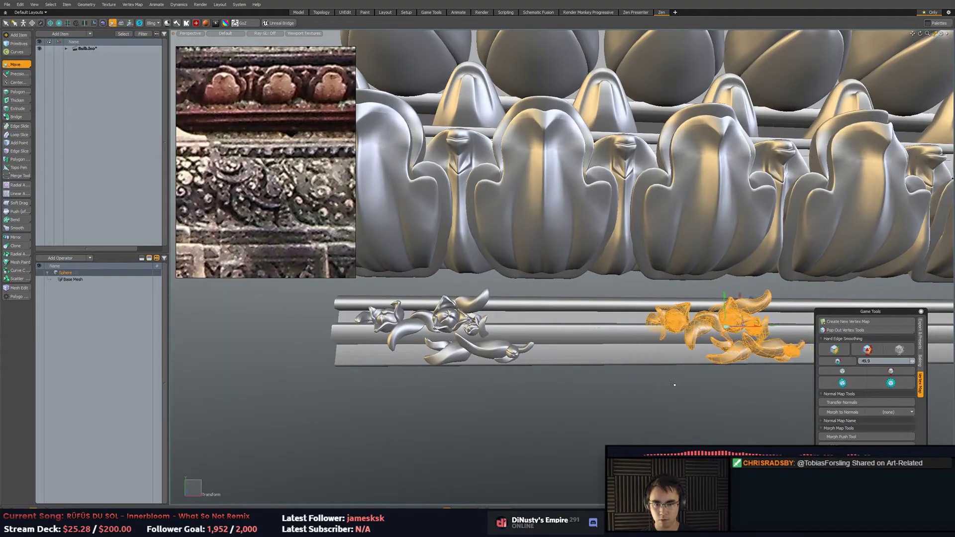
pyautogui.click(689, 373)
# Select the leaf beside the small flower in the original cluster and rotate it.
pyautogui.keyDown('alt'); pyautogui.keyDown('shift'); pyautogui.moveTo(555, 369); pyautogui.dragTo(530, 347); pyautogui.keyUp('shift'); pyautogui.keyUp('alt')
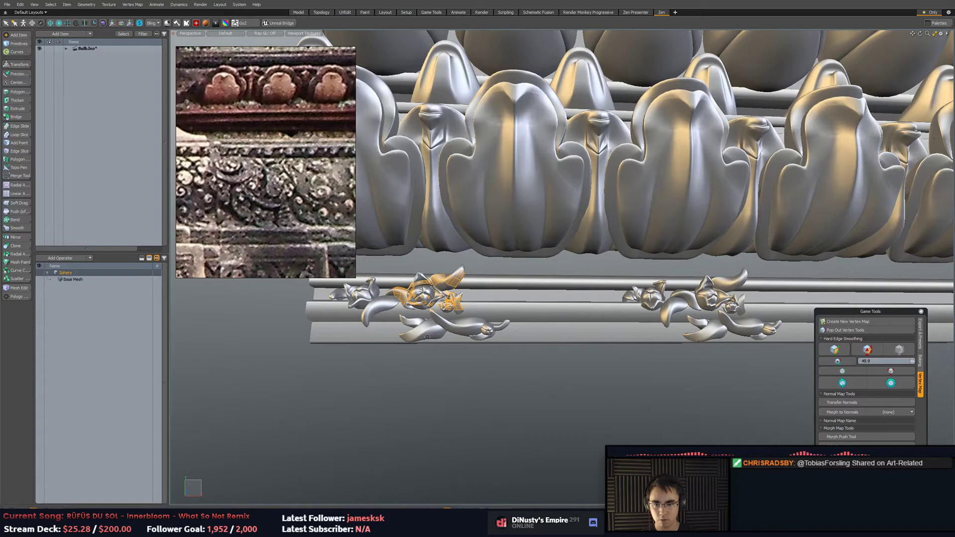
pyautogui.keyDown('ctrl'); pyautogui.keyDown('alt'); pyautogui.moveTo(428, 337); pyautogui.dragTo(520, 374); pyautogui.keyUp('alt'); pyautogui.keyUp('ctrl')
pyautogui.click(520, 374)
pyautogui.moveTo(560, 207); pyautogui.dragTo(558, 207, button='right')
pyautogui.press(']')
pyautogui.keyDown('ctrl'); pyautogui.keyDown('alt'); pyautogui.moveTo(523, 279); pyautogui.dragTo(550, 294); pyautogui.keyUp('alt'); pyautogui.keyUp('ctrl')
pyautogui.keyDown('alt'); pyautogui.moveTo(549, 294); pyautogui.dragTo(553, 312); pyautogui.keyUp('alt')
pyautogui.doubleClick(536, 316)
pyautogui.press('e')
pyautogui.press('space')
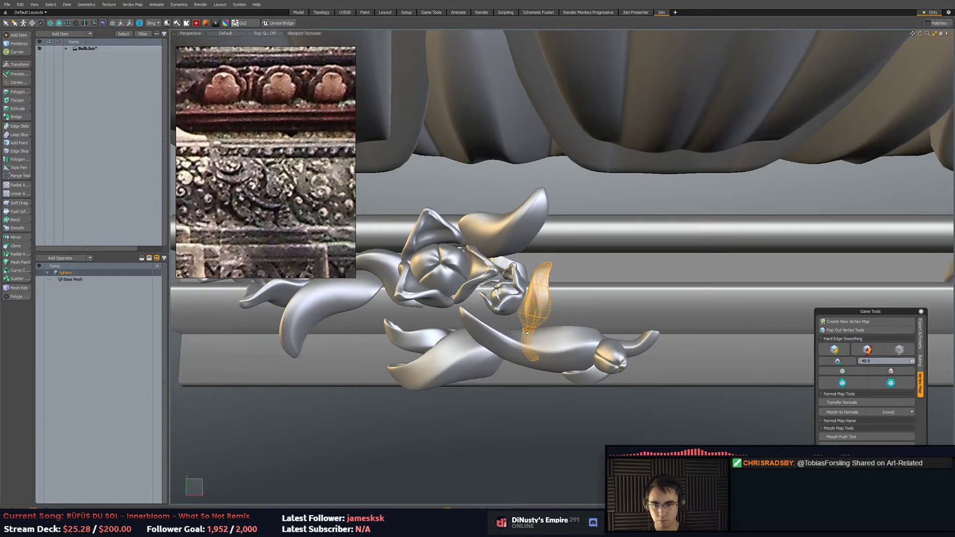
# Undo an extra leaf rotation and move the leaf along X, away from the small flower.
pyautogui.press('e')
pyautogui.hotkey('ctrl', 'z')
pyautogui.press('w')
pyautogui.keyDown('alt'); pyautogui.moveTo(514, 344); pyautogui.dragTo(567, 277); pyautogui.keyUp('alt')
pyautogui.press('space')
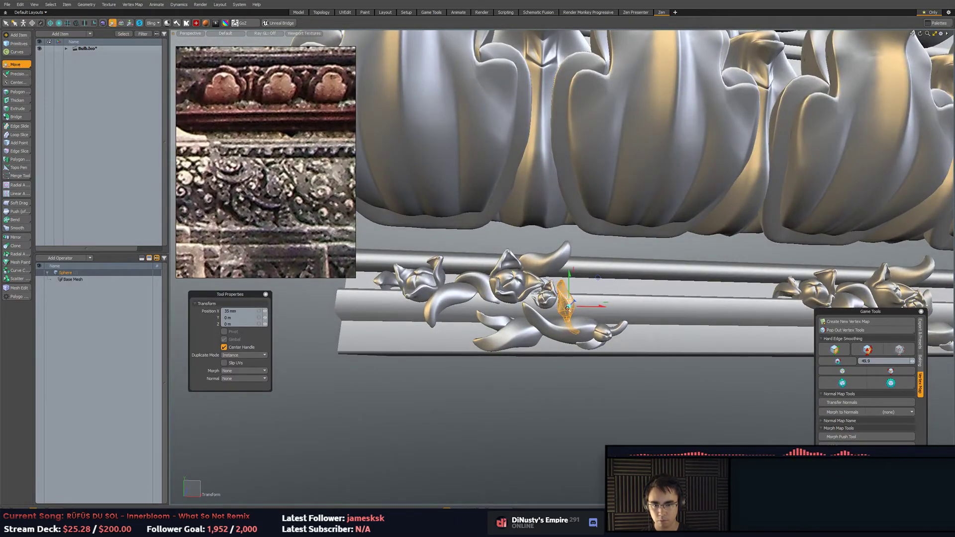
# Select the connected small flower and rotate it to a new facing angle.
pyautogui.scroll(5, 568, 317)
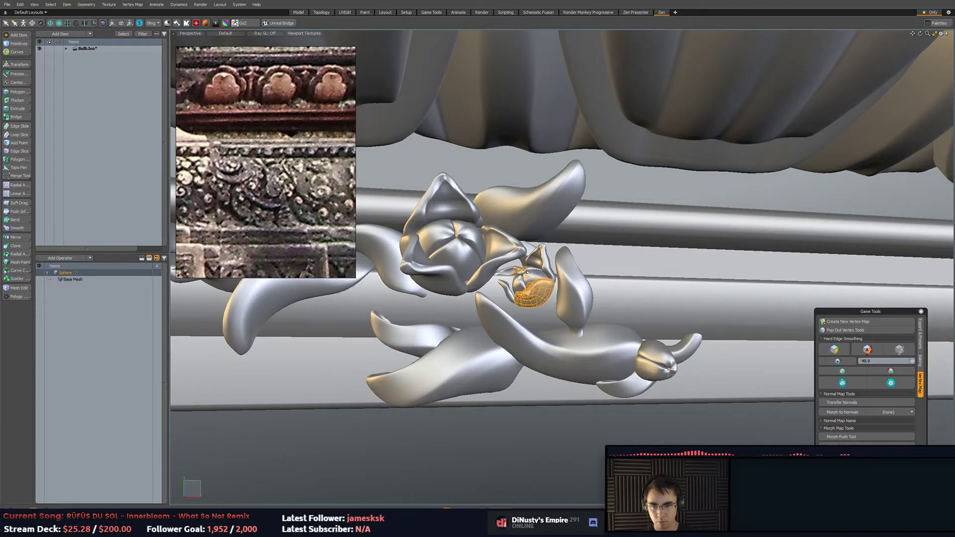
pyautogui.press(']')
pyautogui.keyDown('alt'); pyautogui.moveTo(521, 273); pyautogui.dragTo(533, 295); pyautogui.keyUp('alt')
pyautogui.press('e')
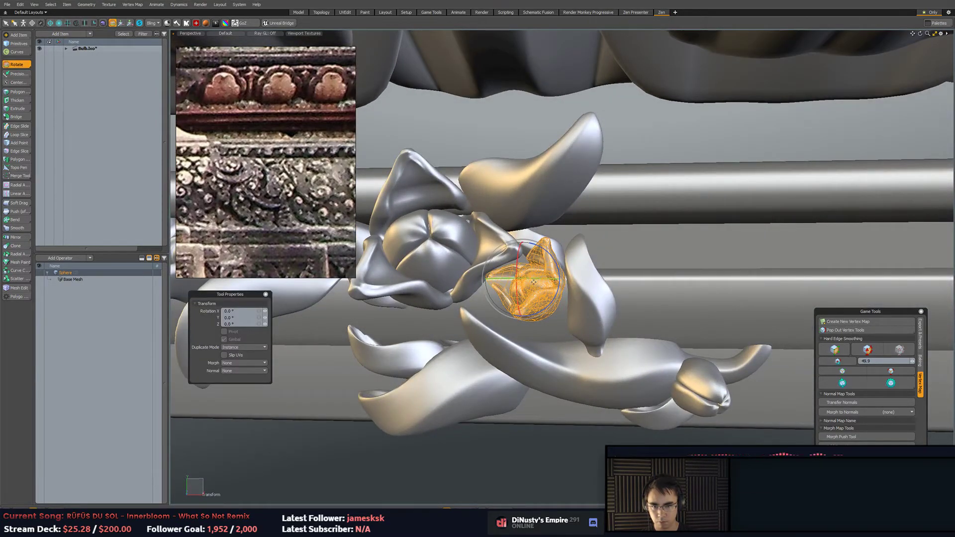
pyautogui.moveTo(560, 280)
pyautogui.keyDown('alt'); pyautogui.mouseDown()
pyautogui.moveTo(515, 309)
pyautogui.moveTo(514, 294)
pyautogui.moveTo(537, 321)
pyautogui.moveTo(545, 297)
pyautogui.moveTo(567, 294)
pyautogui.mouseUp(); pyautogui.keyUp('alt')
pyautogui.press('space')
pyautogui.hotkey('ctrl', 'z')
pyautogui.press('space')
pyautogui.press('e')
pyautogui.press('space')
# Move the small flower into place between the large flower and the leaf.
pyautogui.press('w')
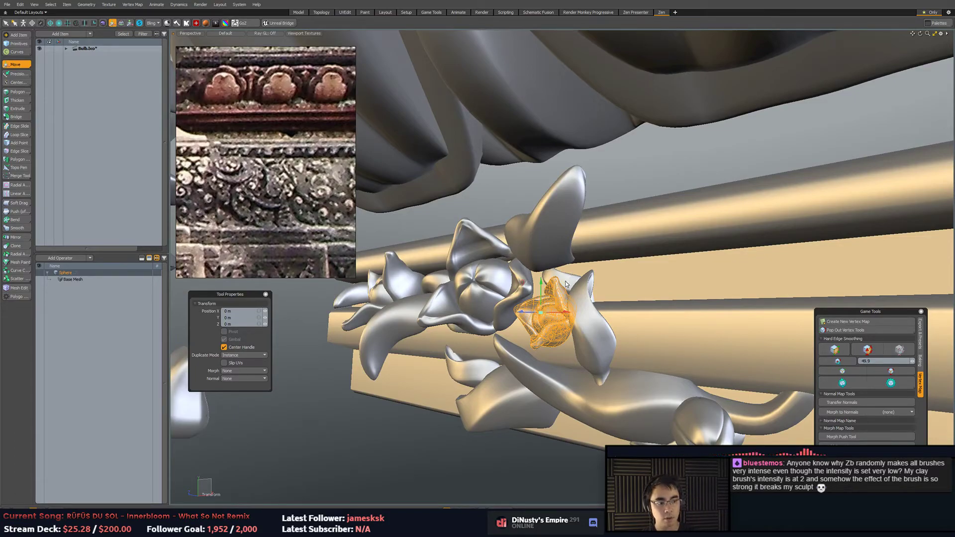
pyautogui.keyDown('alt'); pyautogui.moveTo(564, 283); pyautogui.dragTo(492, 303); pyautogui.keyUp('alt')
pyautogui.scroll(-5, 521, 294)
pyautogui.press('Escape')
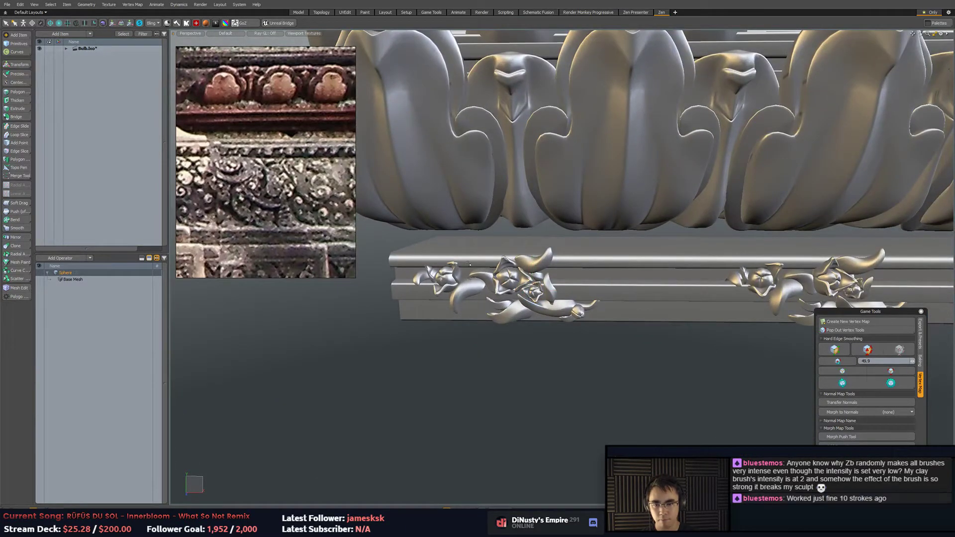
# Duplicate the flower strand of the second cluster without its lower leaves and place the copy lower along the molding.
pyautogui.moveTo(591, 249); pyautogui.dragTo(579, 247, button='right')
pyautogui.moveTo(622, 305)
pyautogui.keyDown('alt'); pyautogui.keyDown('shift'); pyautogui.mouseDown()
pyautogui.moveTo(536, 290)
pyautogui.moveTo(582, 319)
pyautogui.moveTo(619, 305)
pyautogui.moveTo(587, 252)
pyautogui.mouseUp(); pyautogui.keyUp('shift'); pyautogui.keyUp('alt')
pyautogui.press('Escape')
pyautogui.moveTo(763, 251); pyautogui.dragTo(746, 244, button='right')
pyautogui.doubleClick(571, 259)
pyautogui.scroll(5, 572, 263)
pyautogui.keyDown('alt'); pyautogui.moveTo(605, 267); pyautogui.dragTo(636, 276); pyautogui.keyUp('alt')
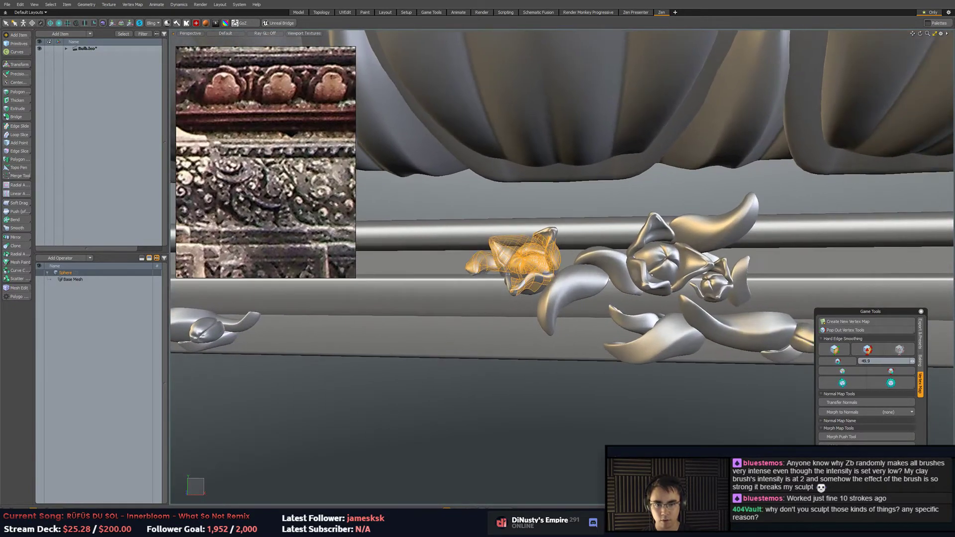
pyautogui.press(']')
pyautogui.keyDown('alt'); pyautogui.keyDown('shift'); pyautogui.moveTo(631, 259); pyautogui.dragTo(567, 229); pyautogui.keyUp('shift'); pyautogui.keyUp('alt')
pyautogui.press('w')
pyautogui.scroll(-3, 567, 229)
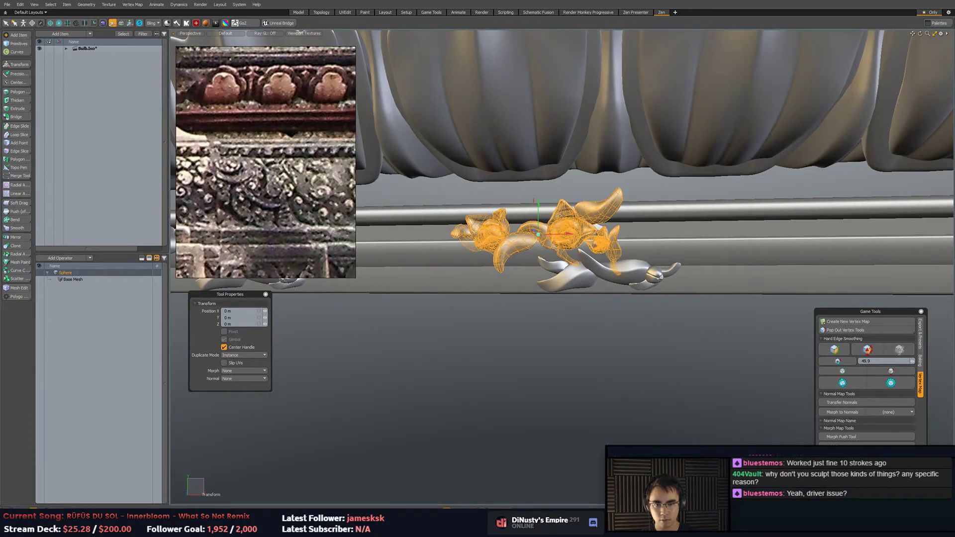
pyautogui.moveTo(570, 210); pyautogui.dragTo(624, 253)
pyautogui.press('q')
# Move the duplicated strand's first flower to its opposite end and rotate it so its leaf points outward.
pyautogui.moveTo(578, 302); pyautogui.dragTo(554, 286)
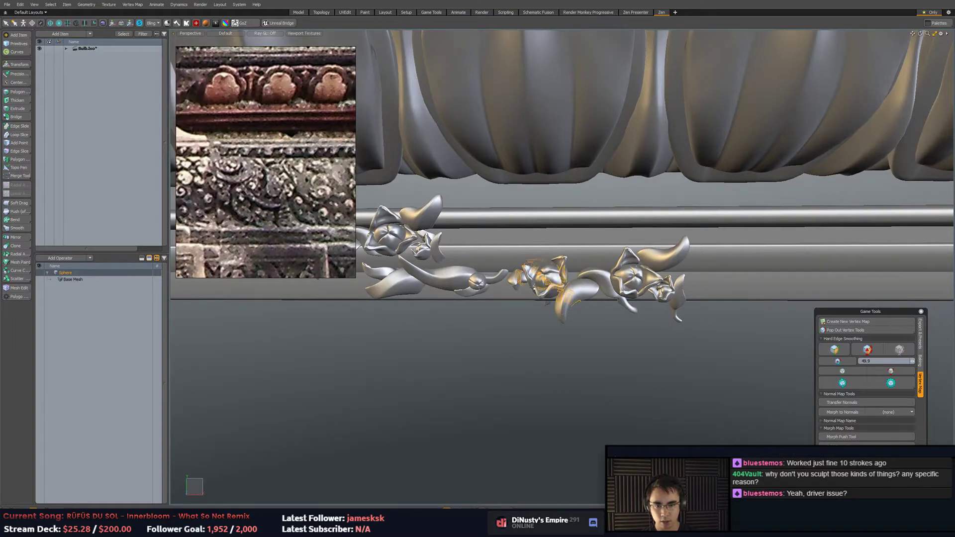
pyautogui.press('w')
pyautogui.moveTo(595, 264); pyautogui.dragTo(744, 262)
pyautogui.press('e')
pyautogui.press('w')
pyautogui.press('space')
pyautogui.click(721, 365)
# Rotate the small flower between the two large flowers to a new facing angle.
pyautogui.scroll(3, 691, 294)
pyautogui.keyDown('alt'); pyautogui.moveTo(690, 288); pyautogui.dragTo(683, 227); pyautogui.keyUp('alt')
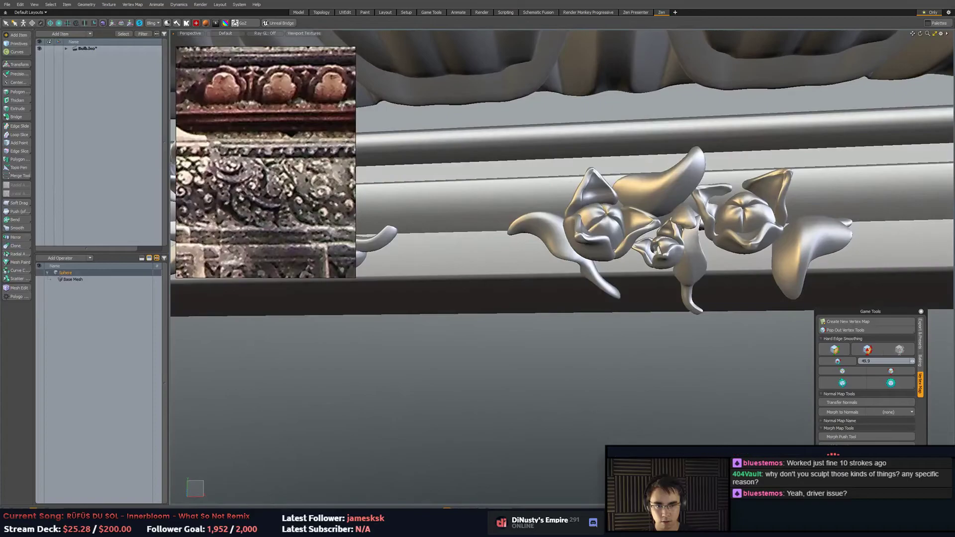
pyautogui.scroll(3, 677, 283)
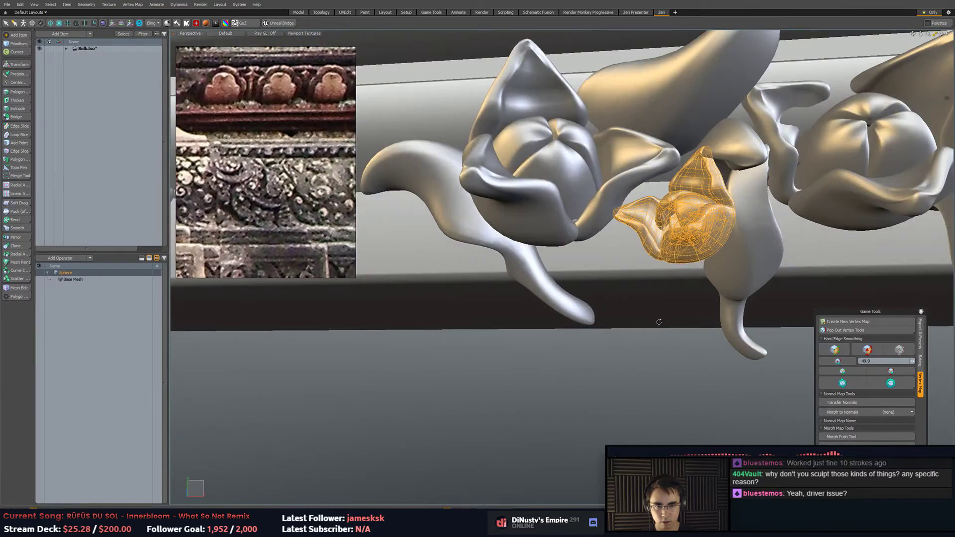
pyautogui.press('e')
pyautogui.moveTo(663, 274); pyautogui.dragTo(666, 276)
pyautogui.moveTo(696, 241); pyautogui.dragTo(699, 250)
pyautogui.press('space')
# Select the small flower's inner bud and move it so it sits centred between its petals.
pyautogui.click(700, 246)
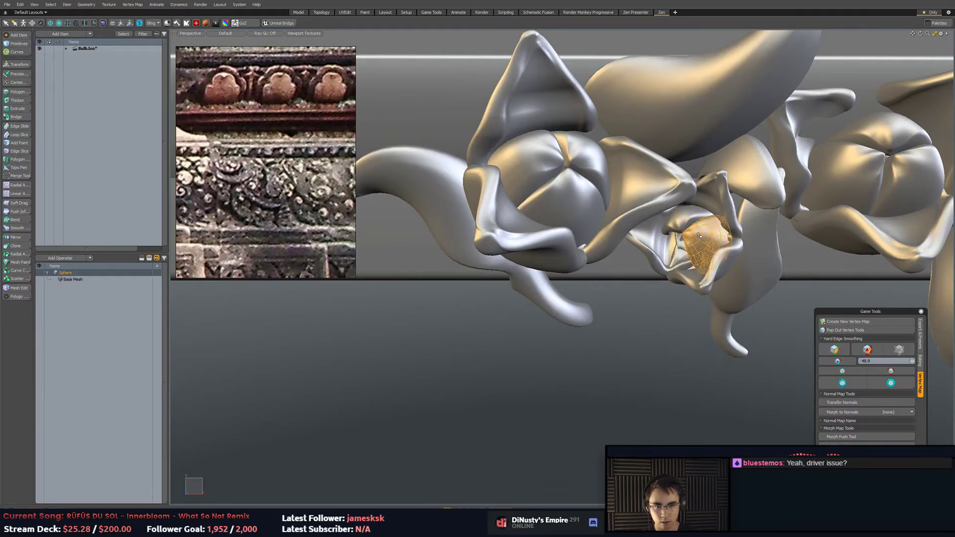
pyautogui.press('y')
pyautogui.scroll(3, 699, 236)
pyautogui.press('w')
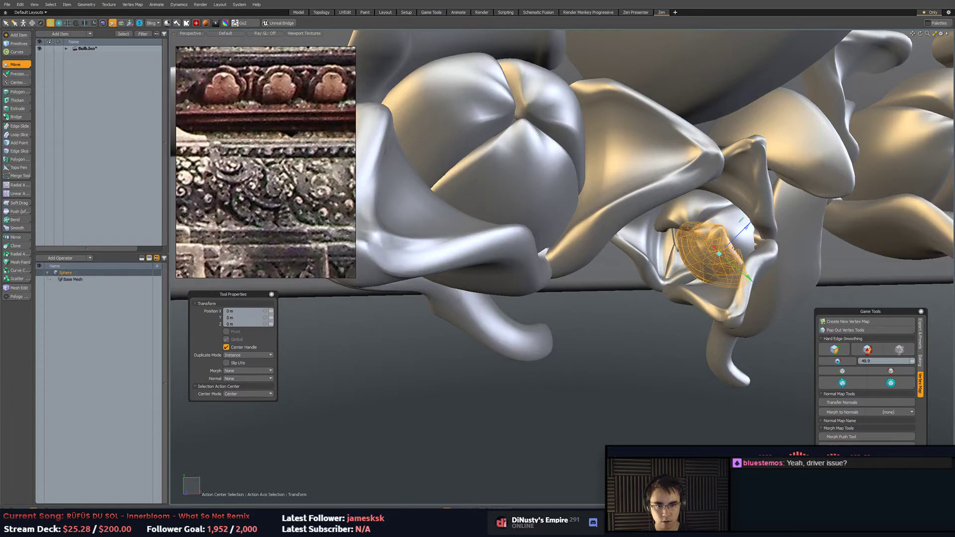
pyautogui.moveTo(776, 256); pyautogui.dragTo(733, 257)
pyautogui.press('space')
pyautogui.keyDown('alt'); pyautogui.moveTo(665, 375); pyautogui.dragTo(642, 348); pyautogui.keyUp('alt')
pyautogui.click(662, 392)
pyautogui.scroll(-6, 648, 390)
pyautogui.scroll(-3, 670, 361)
pyautogui.scroll(2, 646, 328)
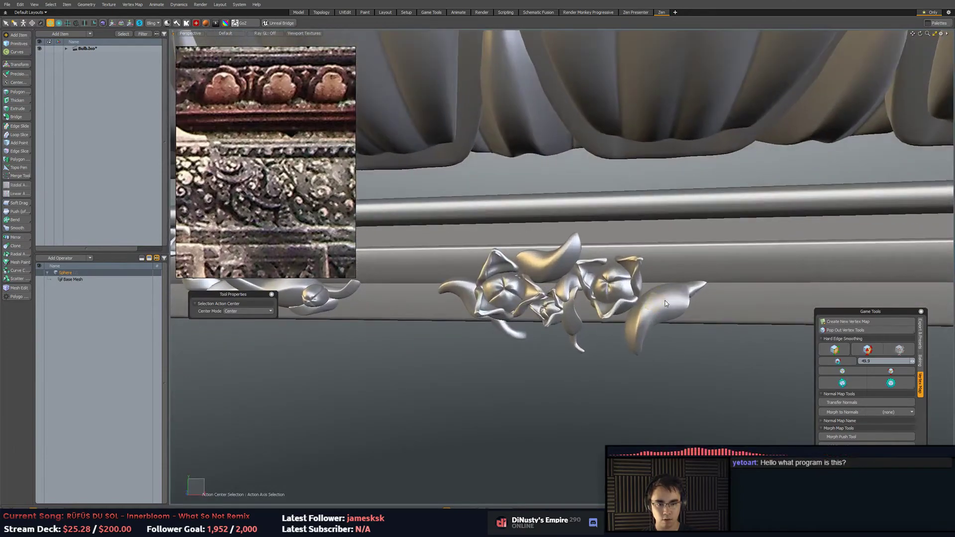
# Rotate the end leaf beside the second large flower so its tip points upward, and move it closer to the flower.
pyautogui.doubleClick(663, 301)
pyautogui.press('e')
pyautogui.moveTo(699, 321); pyautogui.dragTo(664, 284)
pyautogui.press('w')
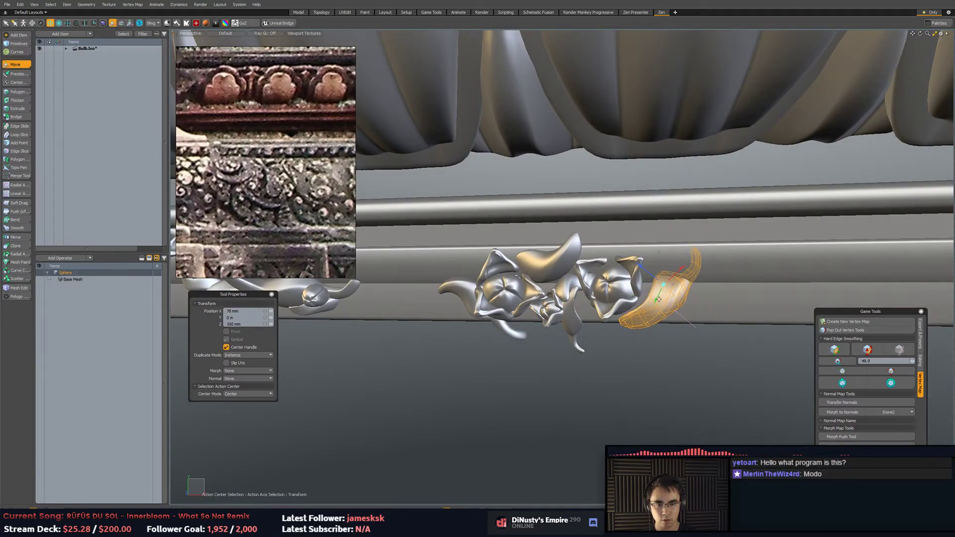
pyautogui.press('w')
pyautogui.press('e')
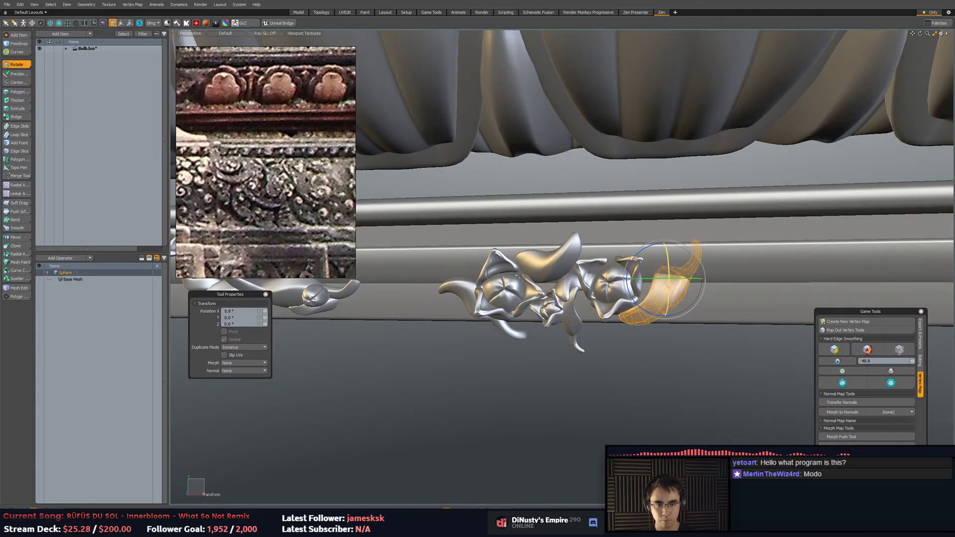
pyautogui.press('q')
pyautogui.click(718, 390)
# Duplicate the leaves of the second cluster and place the copy over the outer end of the third flower strand.
pyautogui.scroll(-6, 696, 378)
pyautogui.keyDown('alt'); pyautogui.moveTo(694, 375); pyautogui.dragTo(634, 344); pyautogui.keyUp('alt')
pyautogui.scroll(2, 662, 356)
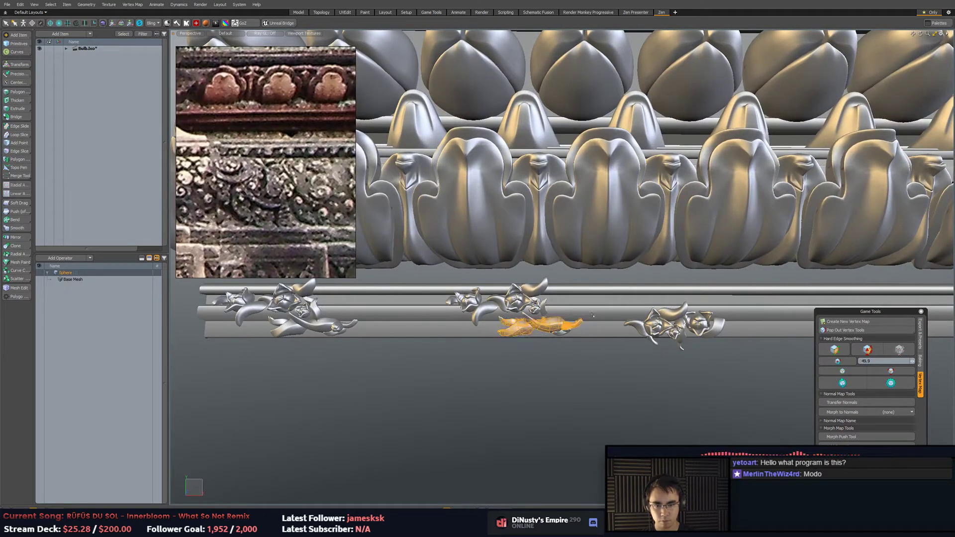
pyautogui.keyDown('alt'); pyautogui.moveTo(587, 364); pyautogui.dragTo(585, 349); pyautogui.keyUp('alt')
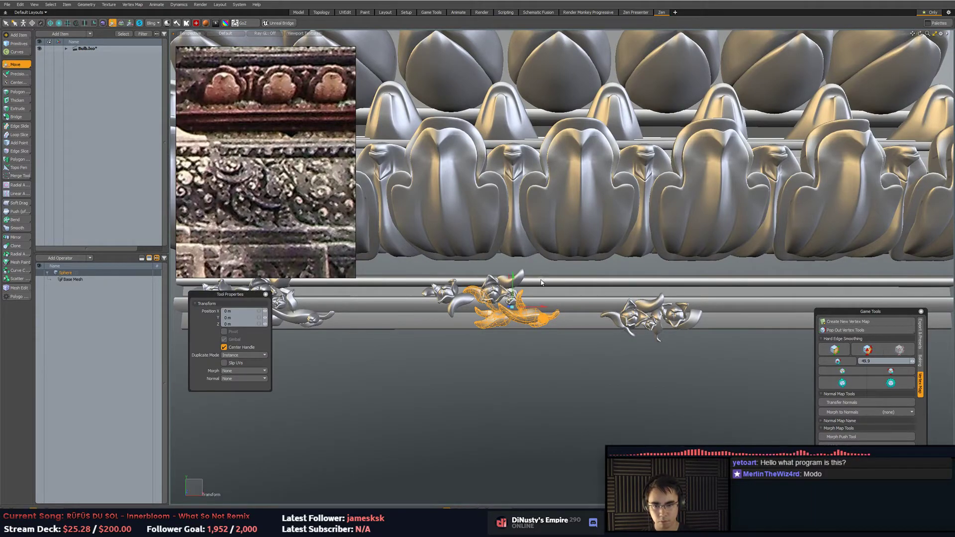
pyautogui.moveTo(541, 283); pyautogui.dragTo(580, 264)
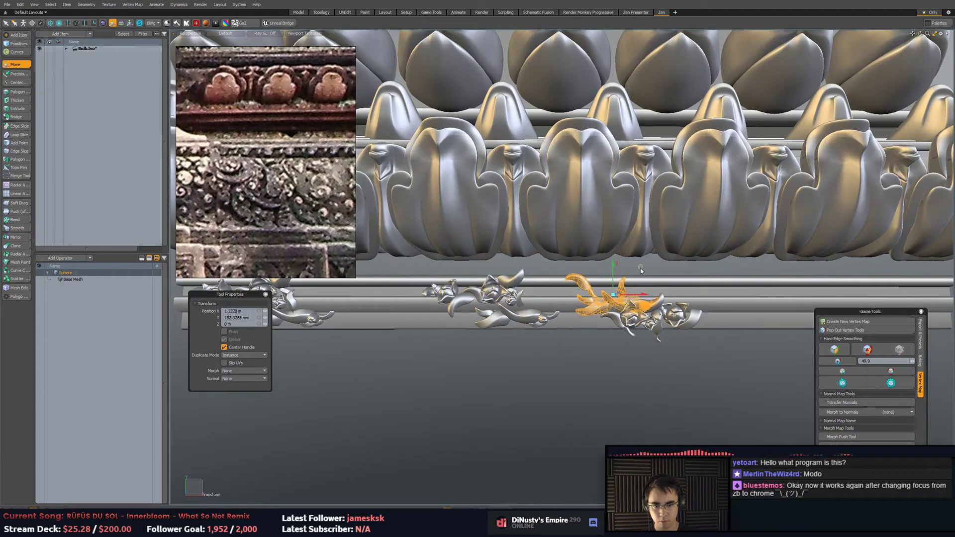
pyautogui.press('space')
# Select the copied leaf above the first flower and rotate it to lie along the molding.
pyautogui.scroll(5, 641, 299)
pyautogui.click(546, 252)
pyautogui.scroll(2, 540, 272)
pyautogui.keyDown('alt'); pyautogui.moveTo(566, 294); pyautogui.dragTo(625, 262); pyautogui.keyUp('alt')
pyautogui.doubleClick(571, 250)
pyautogui.press('w')
pyautogui.press('e')
pyautogui.press('r')
pyautogui.press('w')
pyautogui.press('e')
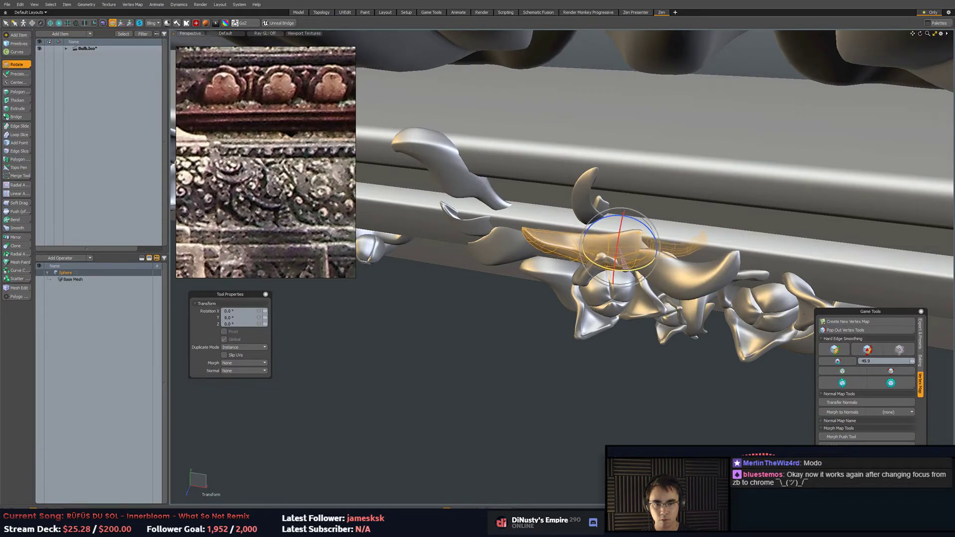
pyautogui.press('w')
pyautogui.press('Escape')
# Move the copied leaf down against the top of the first large flower.
pyautogui.keyDown('alt'); pyautogui.moveTo(605, 311); pyautogui.dragTo(646, 293); pyautogui.keyUp('alt')
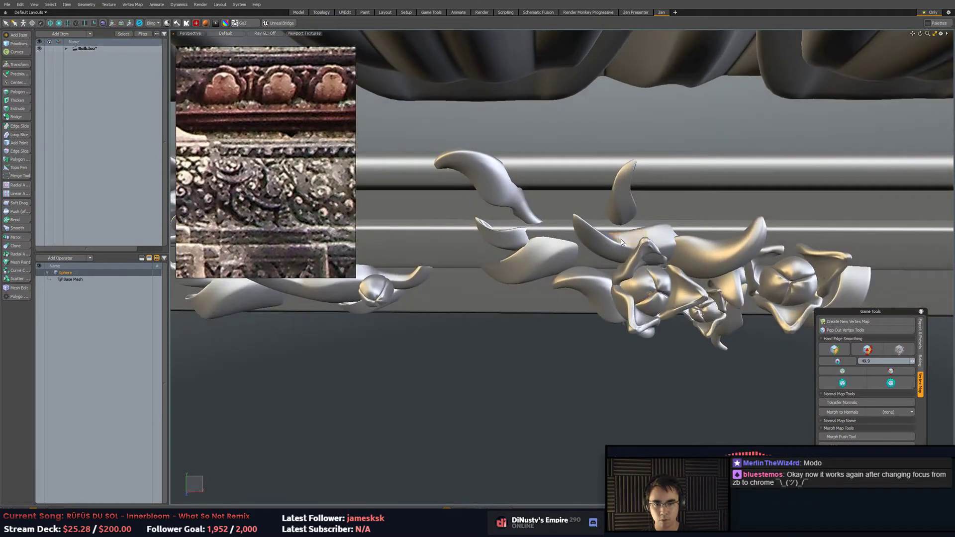
pyautogui.doubleClick(625, 240)
pyautogui.press('w')
pyautogui.keyDown('alt'); pyautogui.moveTo(617, 243); pyautogui.dragTo(615, 234); pyautogui.keyUp('alt')
pyautogui.moveTo(681, 221); pyautogui.dragTo(651, 225)
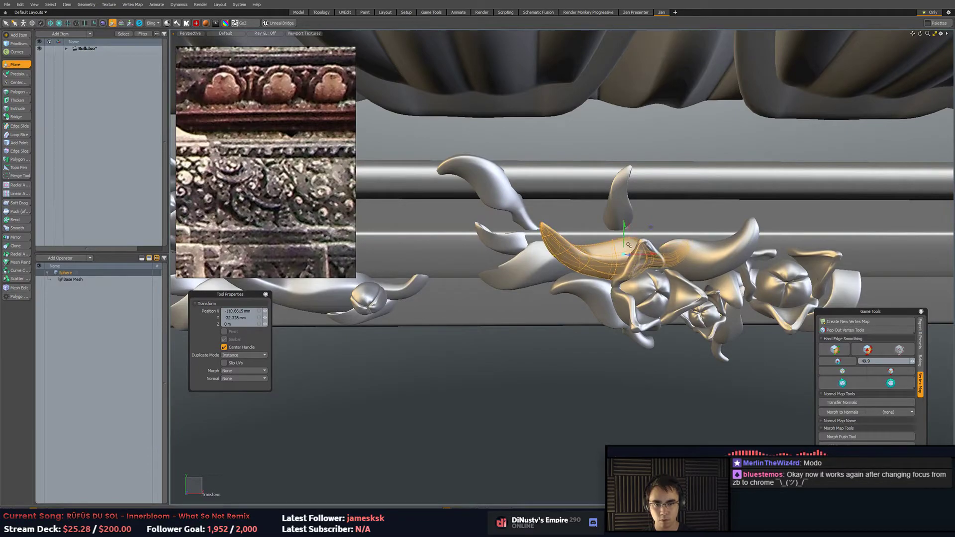
pyautogui.press('Escape')
# Reposition the copied leaves at the strand's outer end so they join the rest of the strand.
pyautogui.doubleClick(520, 241)
pyautogui.keyDown('alt'); pyautogui.moveTo(522, 242); pyautogui.dragTo(504, 277); pyautogui.keyUp('alt')
pyautogui.press('w')
pyautogui.moveTo(524, 240); pyautogui.dragTo(522, 243)
pyautogui.click(535, 209)
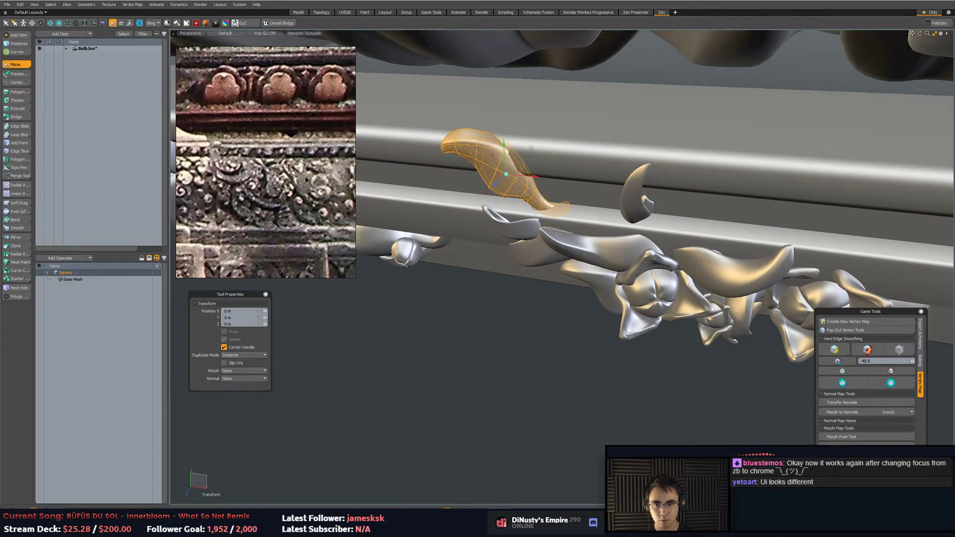
pyautogui.moveTo(532, 150); pyautogui.dragTo(618, 234)
pyautogui.press('Escape')
# Rotate and move the small upright leaf behind the end leaves, and adjust the curled leaf beside it.
pyautogui.press('w')
pyautogui.press('e')
pyautogui.press('w')
pyautogui.press('e')
pyautogui.press('w')
pyautogui.moveTo(645, 191); pyautogui.dragTo(617, 221)
pyautogui.press('q')
pyautogui.keyDown('alt'); pyautogui.moveTo(571, 356); pyautogui.dragTo(628, 369); pyautogui.keyUp('alt')
pyautogui.doubleClick(519, 206)
pyautogui.press('w')
pyautogui.press('q')
# Isolate the outer vertices of the strand's large lower end leaf and pull them outward to lengthen it.
pyautogui.doubleClick(588, 184)
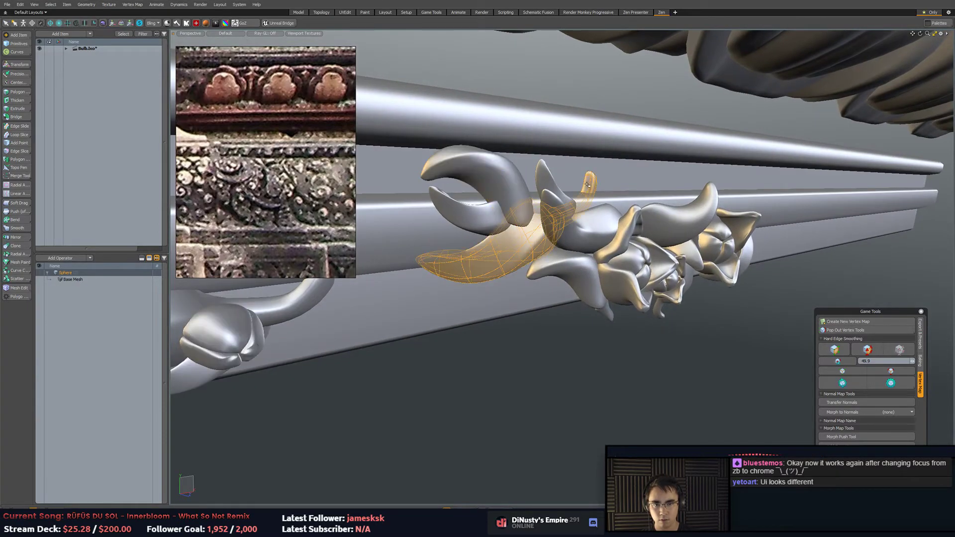
pyautogui.press('1')
pyautogui.press('3')
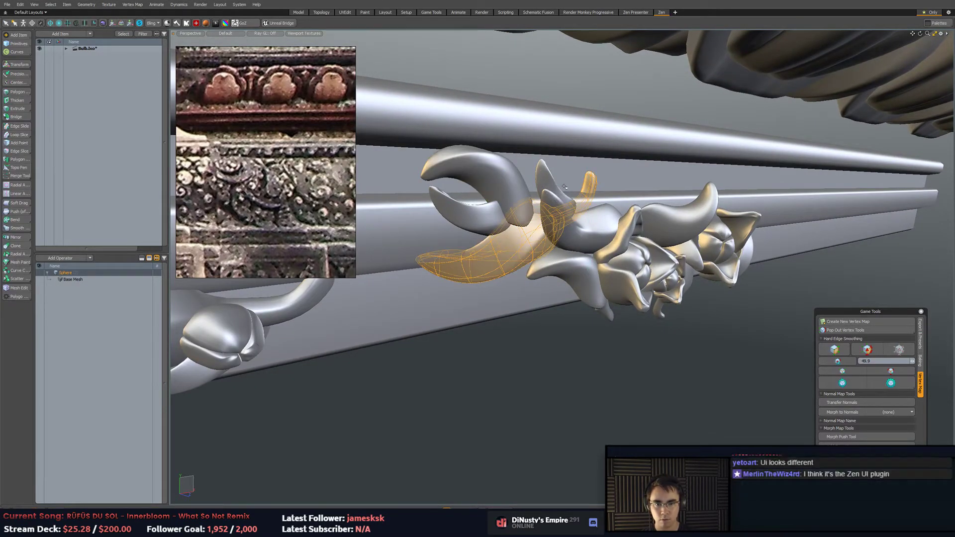
pyautogui.keyDown('ctrl'); pyautogui.moveTo(332, 222); pyautogui.dragTo(527, 184, button='middle'); pyautogui.keyUp('ctrl')
pyautogui.keyDown('alt'); pyautogui.moveTo(642, 328); pyautogui.dragTo(577, 260); pyautogui.keyUp('alt')
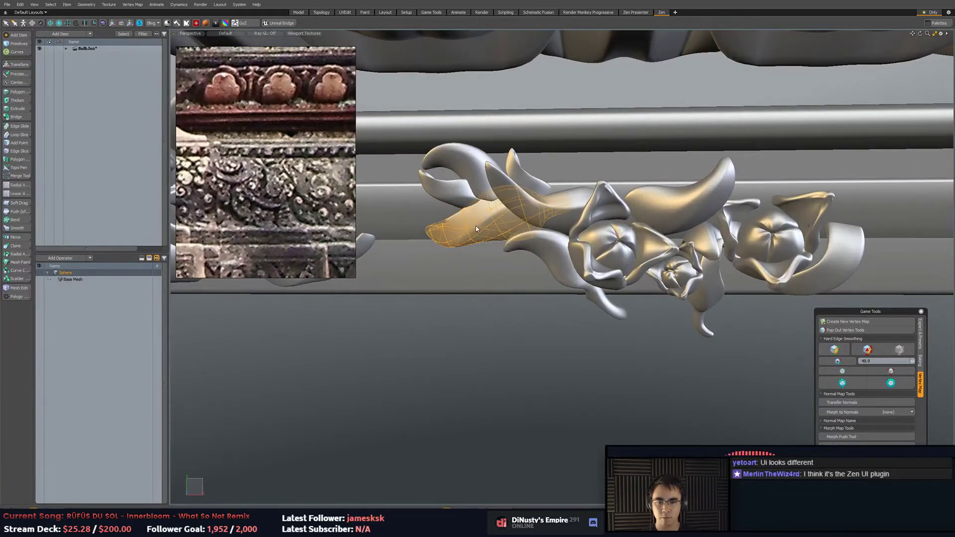
pyautogui.doubleClick(476, 229)
pyautogui.keyDown('alt'); pyautogui.keyDown('shift'); pyautogui.moveTo(476, 229); pyautogui.dragTo(536, 247); pyautogui.keyUp('shift'); pyautogui.keyUp('alt')
pyautogui.press('1')
pyautogui.keyDown('ctrl'); pyautogui.moveTo(541, 187); pyautogui.dragTo(602, 278, button='middle'); pyautogui.keyUp('ctrl')
pyautogui.press('w')
pyautogui.keyDown('alt'); pyautogui.moveTo(598, 233); pyautogui.dragTo(617, 226); pyautogui.keyUp('alt')
pyautogui.moveTo(593, 265); pyautogui.dragTo(556, 283)
pyautogui.press('q')
# Isolate the tip vertices of the thin leaf below the curled leaf and stretch its tip outward.
pyautogui.press('3')
pyautogui.doubleClick(506, 208)
pyautogui.press('w')
pyautogui.press('q')
pyautogui.hotkey('alt', '1')
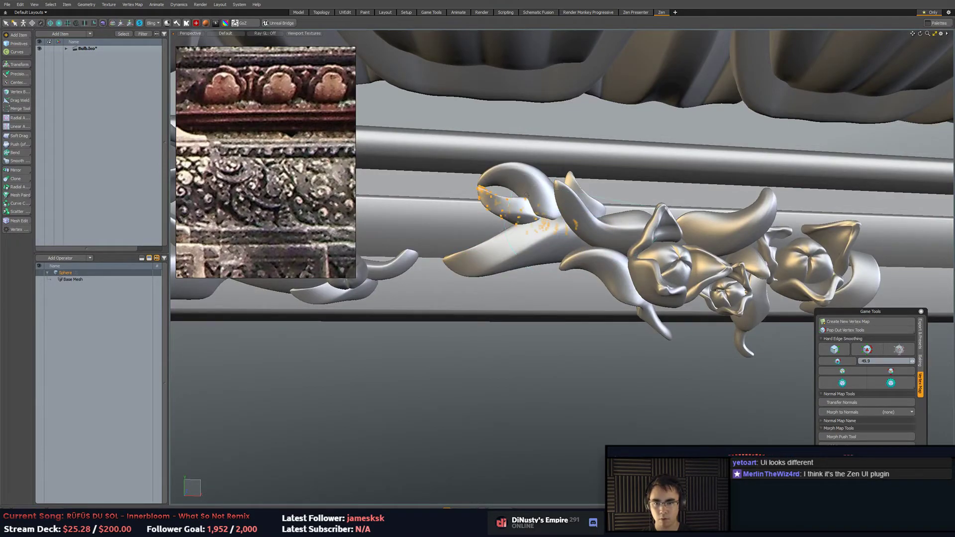
pyautogui.keyDown('ctrl'); pyautogui.moveTo(507, 257); pyautogui.dragTo(511, 224, button='middle'); pyautogui.keyUp('ctrl')
pyautogui.press('w')
pyautogui.keyDown('alt'); pyautogui.moveTo(537, 195); pyautogui.dragTo(524, 178); pyautogui.keyUp('alt')
pyautogui.press('2')
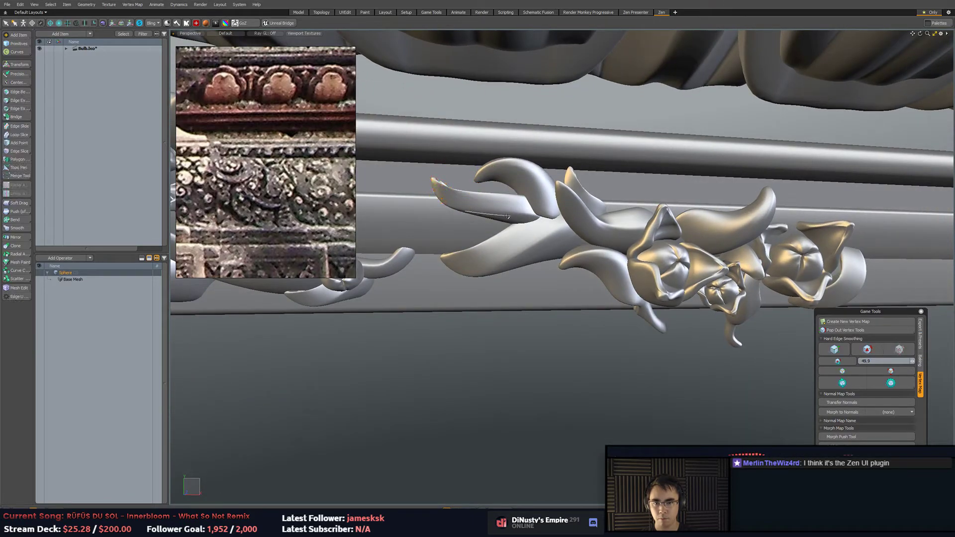
# Select the whole third flower strand and move it along the molding between the first and second clusters.
pyautogui.scroll(-3, 497, 210)
pyautogui.keyDown('alt'); pyautogui.moveTo(562, 299); pyautogui.dragTo(595, 335); pyautogui.keyUp('alt')
pyautogui.press('3')
pyautogui.moveTo(540, 205); pyautogui.dragTo(754, 243, button='middle')
pyautogui.scroll(-6, 754, 243)
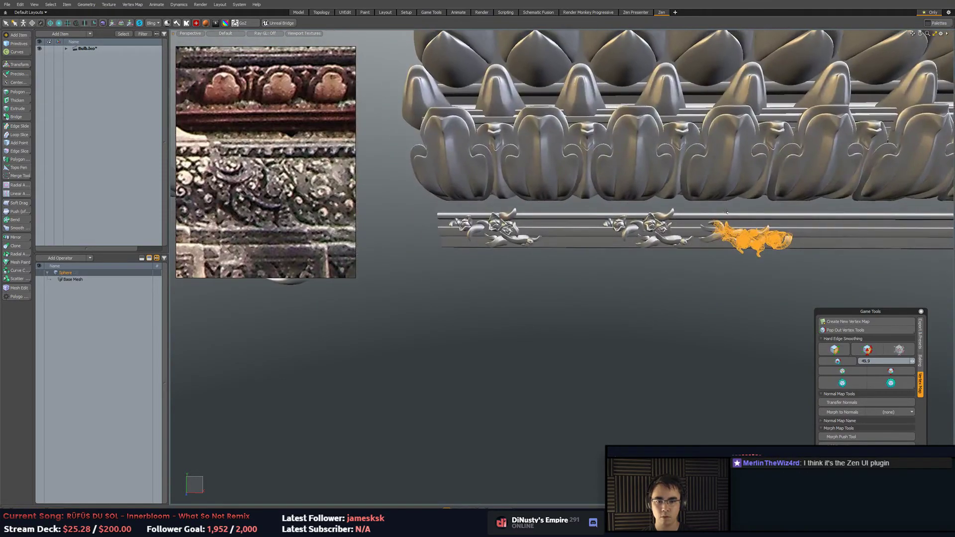
pyautogui.scroll(3, 734, 214)
pyautogui.press('w')
pyautogui.scroll(2, 734, 214)
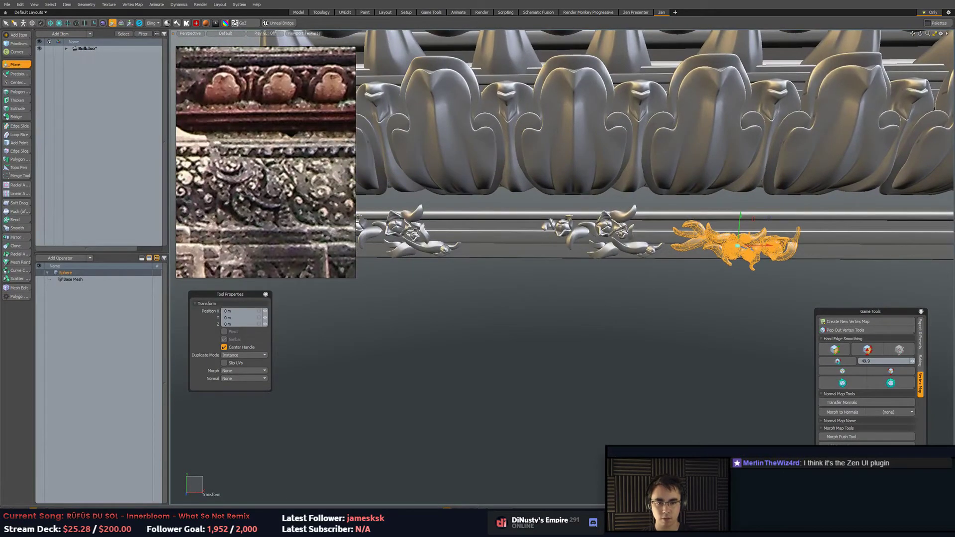
pyautogui.moveTo(747, 246); pyautogui.dragTo(563, 247)
# Nudge the strand into place against the second cluster and adjust the angle of the leaf beside it.
pyautogui.scroll(5, 563, 250)
pyautogui.keyDown('alt'); pyautogui.moveTo(675, 267); pyautogui.dragTo(637, 261); pyautogui.keyUp('alt')
pyautogui.press('q')
pyautogui.press('w')
pyautogui.moveTo(451, 252); pyautogui.dragTo(481, 238)
pyautogui.press('q')
pyautogui.doubleClick(527, 166)
pyautogui.press('e')
pyautogui.keyDown('alt'); pyautogui.moveTo(523, 168); pyautogui.dragTo(505, 225); pyautogui.keyUp('alt')
pyautogui.press('w')
pyautogui.press('q')
pyautogui.scroll(-5, 557, 192)
pyautogui.click(504, 225)
# Select the joined strand and second cluster and transfer them into a separate mesh item.
pyautogui.press('5')
pyautogui.press('3')
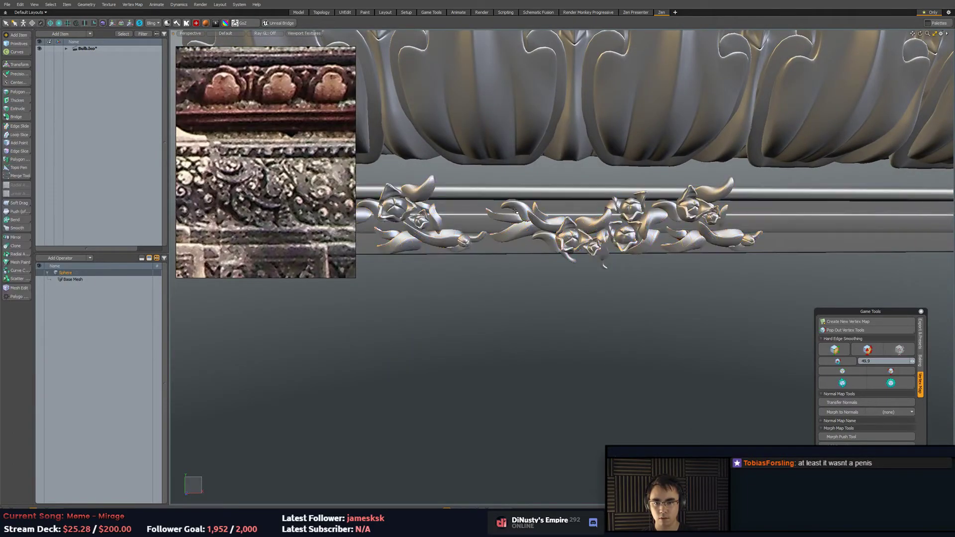
pyautogui.moveTo(765, 188); pyautogui.dragTo(721, 301, button='right')
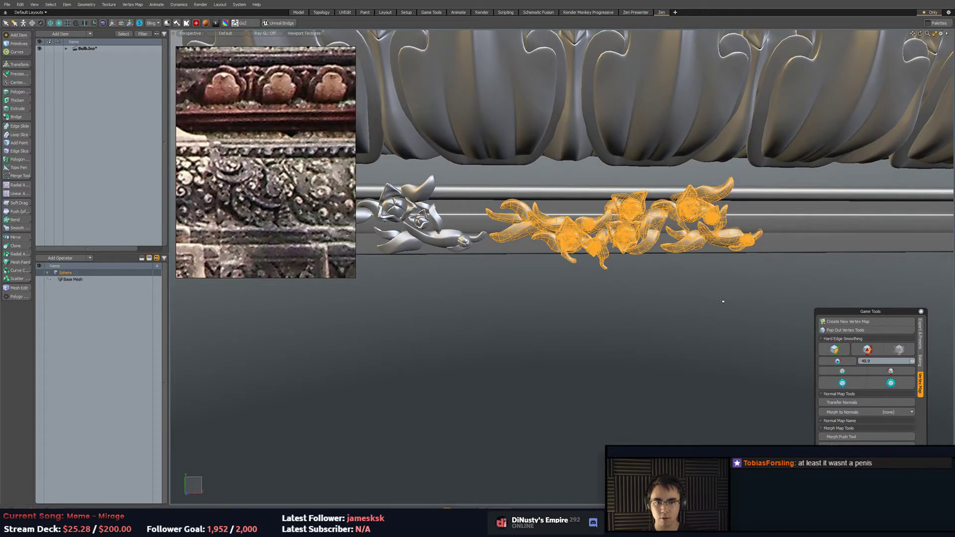
pyautogui.press('Delete')
pyautogui.hotkey('ctrl', 'z')
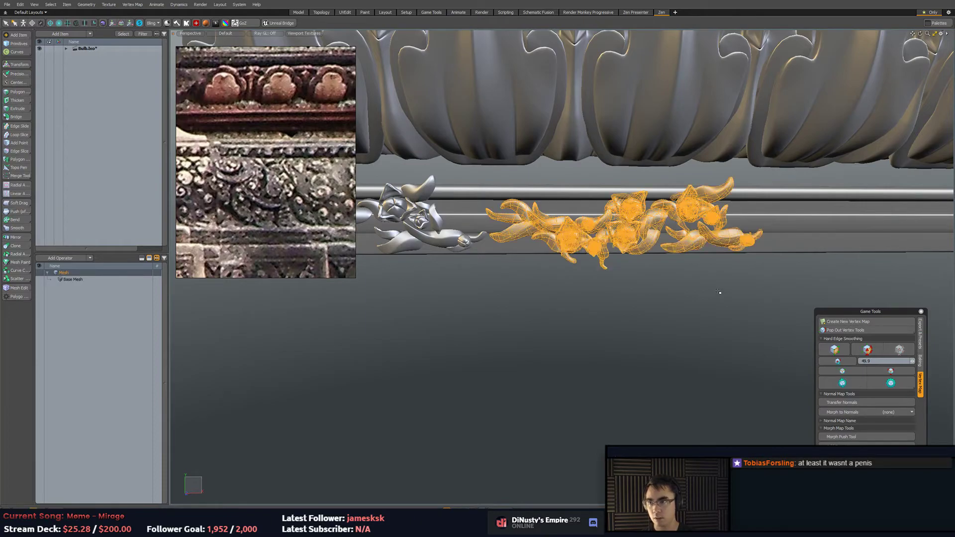
pyautogui.keyDown('alt'); pyautogui.moveTo(715, 289); pyautogui.dragTo(728, 314); pyautogui.keyUp('alt')
pyautogui.press('w')
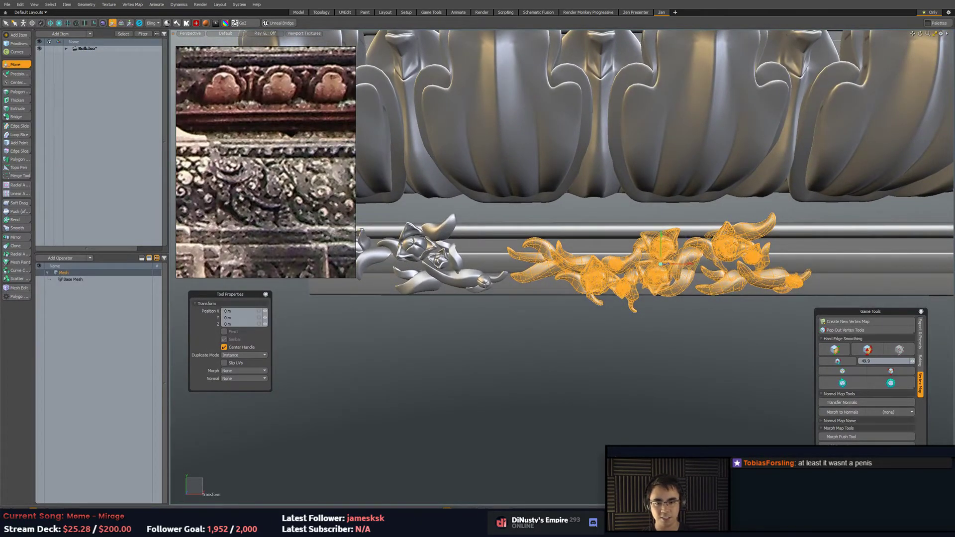
pyautogui.moveTo(694, 267); pyautogui.dragTo(627, 267)
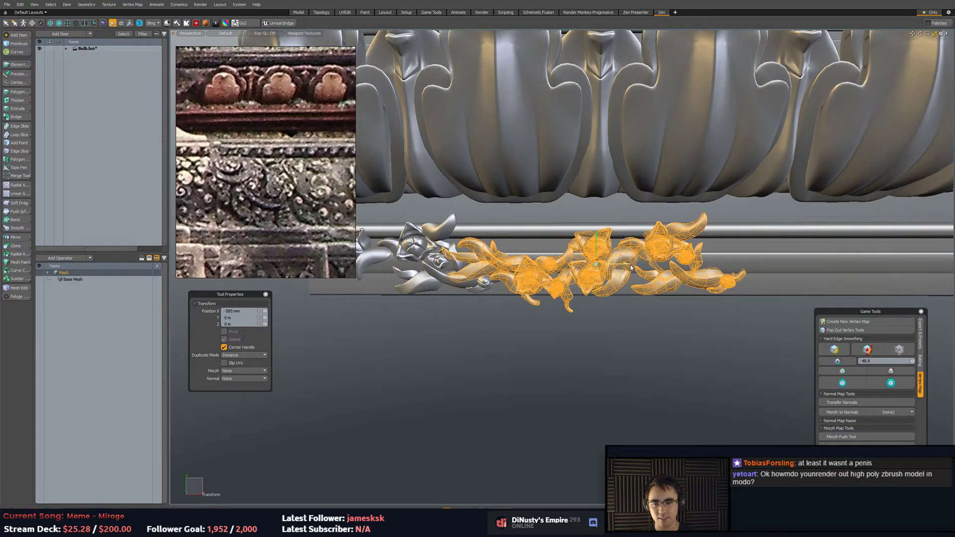
pyautogui.hotkey('ctrl', 'z')
# Move the curled leaf from the strand's outer end inward, beside the upper small flower.
pyautogui.scroll(3, 586, 327)
pyautogui.click(581, 320)
pyautogui.press('q')
pyautogui.click(514, 220)
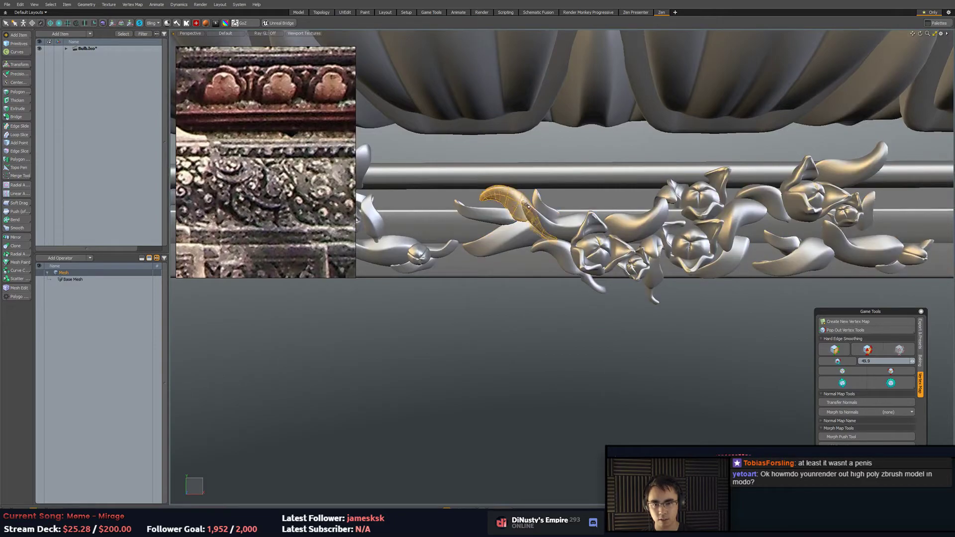
pyautogui.press('w')
pyautogui.moveTo(559, 190); pyautogui.dragTo(667, 187)
pyautogui.press('q')
pyautogui.click(682, 318)
# Move the thin end leaf inward and slightly up so it sits beneath the curled leaf.
pyautogui.keyDown('alt'); pyautogui.moveTo(682, 318); pyautogui.dragTo(553, 239); pyautogui.keyUp('alt')
pyautogui.press('w')
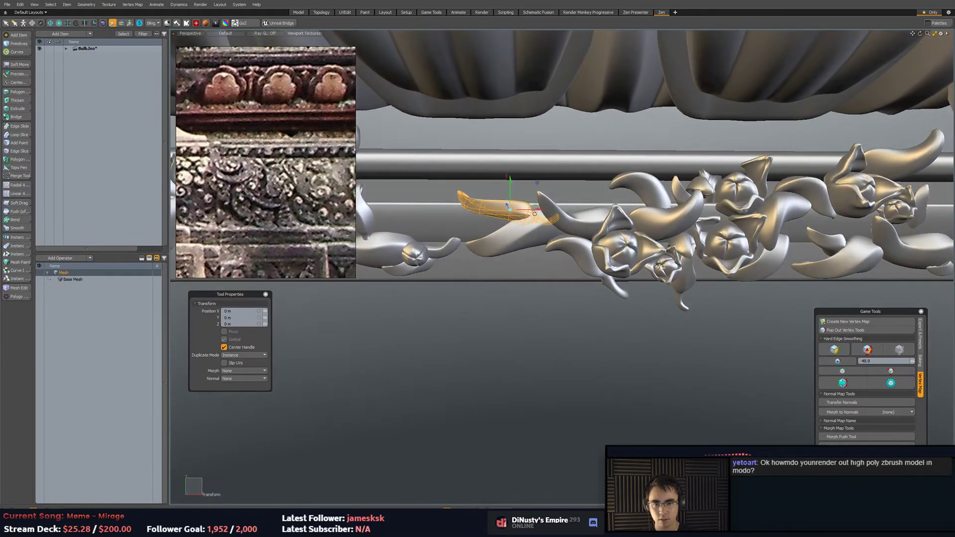
pyautogui.moveTo(497, 220); pyautogui.dragTo(597, 195)
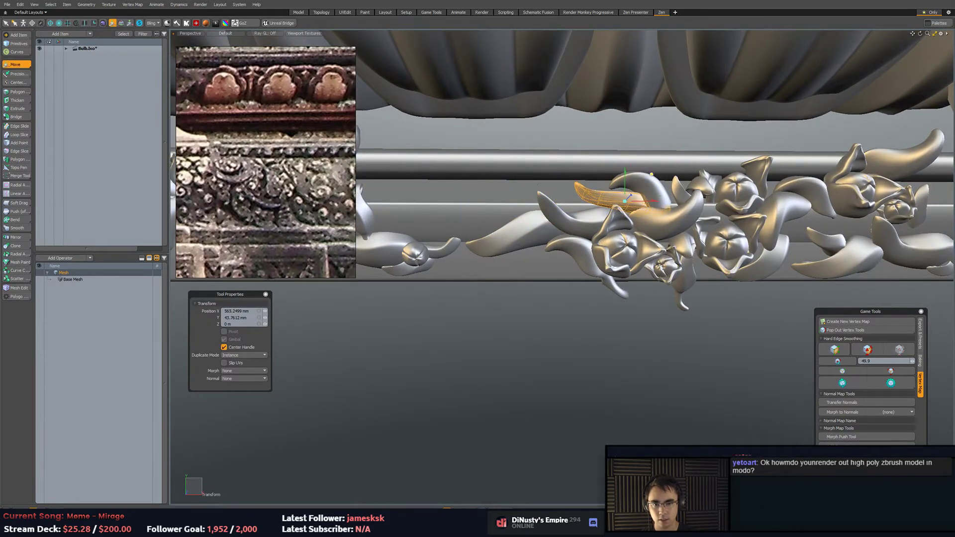
pyautogui.press('space')
# Move the large lower end leaf toward the first flower and readjust the angle of the leaves there.
pyautogui.press('w')
pyautogui.moveTo(527, 244); pyautogui.dragTo(563, 272)
pyautogui.press('space')
pyautogui.doubleClick(582, 253)
pyautogui.press('e')
pyautogui.press('space')
pyautogui.press('e')
pyautogui.press('y')
pyautogui.press('w')
pyautogui.press('space')
pyautogui.click(569, 319)
pyautogui.scroll(-3, 569, 320)
pyautogui.keyDown('alt'); pyautogui.moveTo(569, 320); pyautogui.dragTo(542, 285); pyautogui.keyUp('alt')
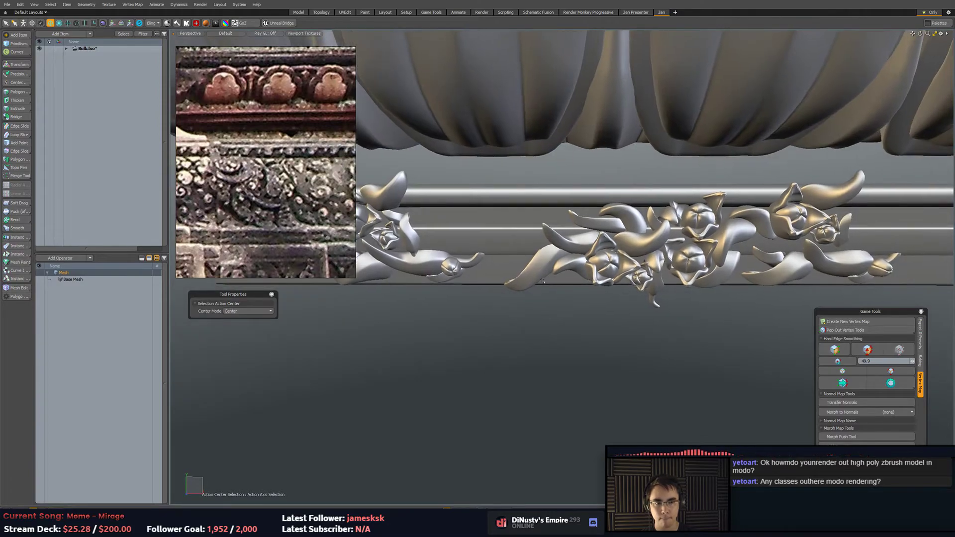
pyautogui.moveTo(601, 337); pyautogui.dragTo(865, 171, button='right')
pyautogui.moveTo(677, 298)
pyautogui.keyDown('alt'); pyautogui.mouseDown()
pyautogui.moveTo(599, 311)
pyautogui.moveTo(574, 289)
pyautogui.moveTo(647, 235)
pyautogui.moveTo(629, 244)
pyautogui.mouseUp(); pyautogui.keyUp('alt')
pyautogui.click(622, 343)
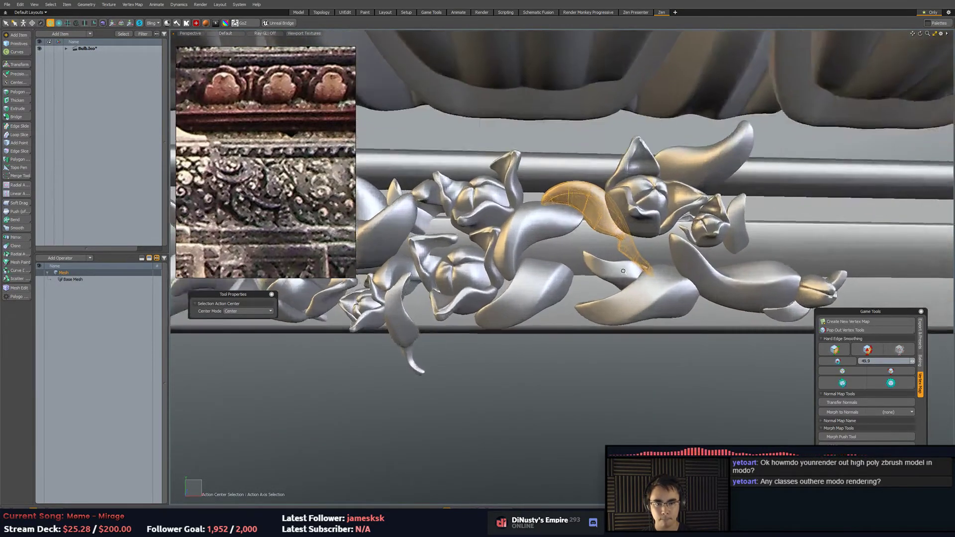
pyautogui.scroll(3, 629, 249)
pyautogui.doubleClick(630, 270)
pyautogui.keyDown('shift'); pyautogui.doubleClick(681, 294); pyautogui.keyUp('shift')
pyautogui.keyDown('shift'); pyautogui.doubleClick(734, 281); pyautogui.keyUp('shift')
pyautogui.keyDown('alt'); pyautogui.moveTo(734, 280); pyautogui.dragTo(730, 365); pyautogui.keyUp('alt')
pyautogui.keyDown('shift'); pyautogui.moveTo(730, 365); pyautogui.dragTo(731, 214, button='right'); pyautogui.keyUp('shift')
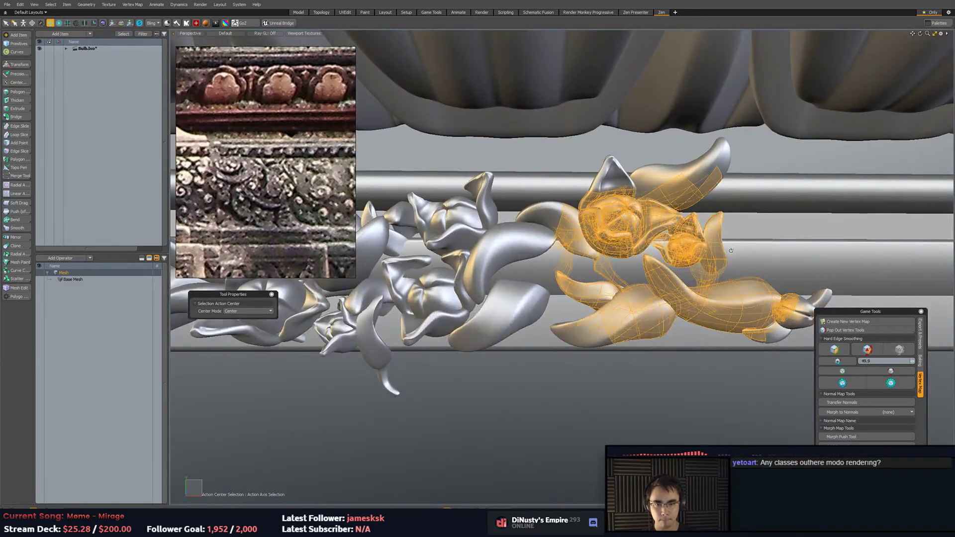
# Select the connected lower leaves and bud at the strand's outer end and rotate them about 7.5° around Z.
pyautogui.keyDown('alt'); pyautogui.moveTo(716, 239); pyautogui.dragTo(697, 263); pyautogui.keyUp('alt')
pyautogui.doubleClick(588, 292)
pyautogui.moveTo(664, 318)
pyautogui.keyDown('alt'); pyautogui.mouseDown()
pyautogui.moveTo(678, 343)
pyautogui.moveTo(684, 305)
pyautogui.mouseUp(); pyautogui.keyUp('alt')
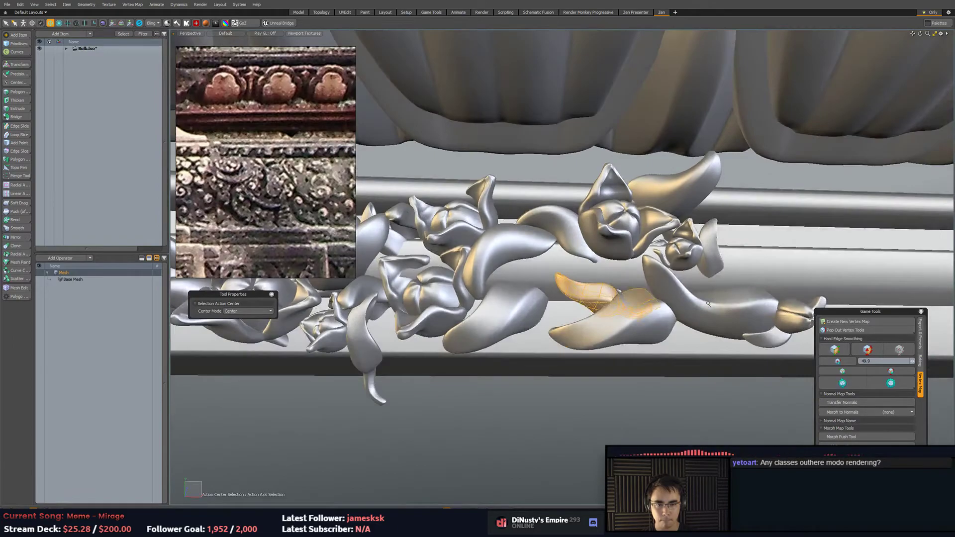
pyautogui.keyDown('alt'); pyautogui.moveTo(739, 391); pyautogui.dragTo(688, 266); pyautogui.keyUp('alt')
pyautogui.press(']')
pyautogui.press('w')
pyautogui.press('space')
pyautogui.press('y')
pyautogui.keyDown('alt'); pyautogui.moveTo(687, 299); pyautogui.dragTo(656, 278); pyautogui.keyUp('alt')
pyautogui.press('e')
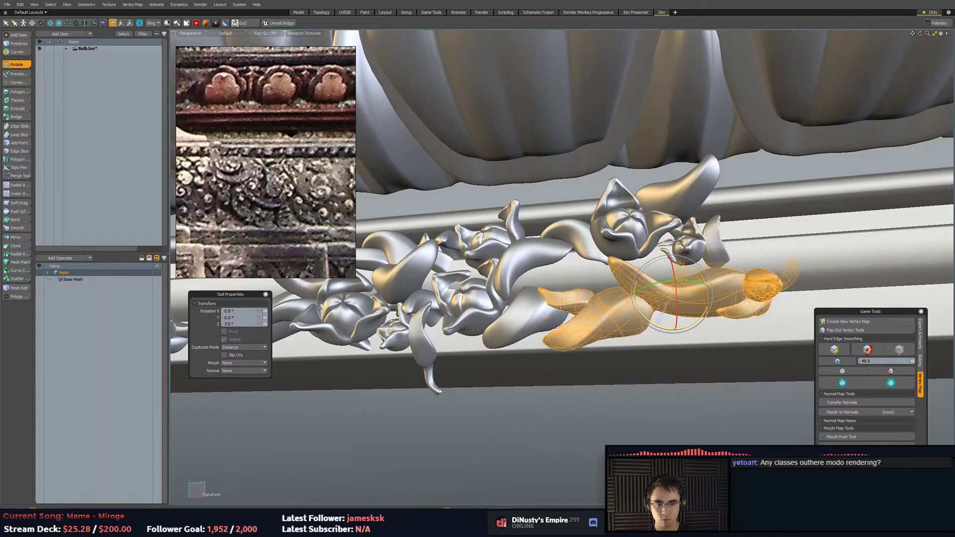
pyautogui.press('q')
# Select the whole outer strand and move it about -275 mm in X to meet the first flower cluster.
pyautogui.keyDown('alt'); pyautogui.moveTo(665, 344); pyautogui.dragTo(697, 348); pyautogui.keyUp('alt')
pyautogui.scroll(-4, 712, 404)
pyautogui.click(712, 404)
pyautogui.keyDown('alt'); pyautogui.moveTo(697, 388); pyautogui.dragTo(654, 332); pyautogui.keyUp('alt')
pyautogui.scroll(-2, 656, 334)
pyautogui.moveTo(788, 319); pyautogui.dragTo(785, 316, button='right')
pyautogui.keyDown('alt'); pyautogui.keyDown('shift'); pyautogui.moveTo(698, 415); pyautogui.dragTo(695, 394); pyautogui.keyUp('shift'); pyautogui.keyUp('alt')
pyautogui.press('w')
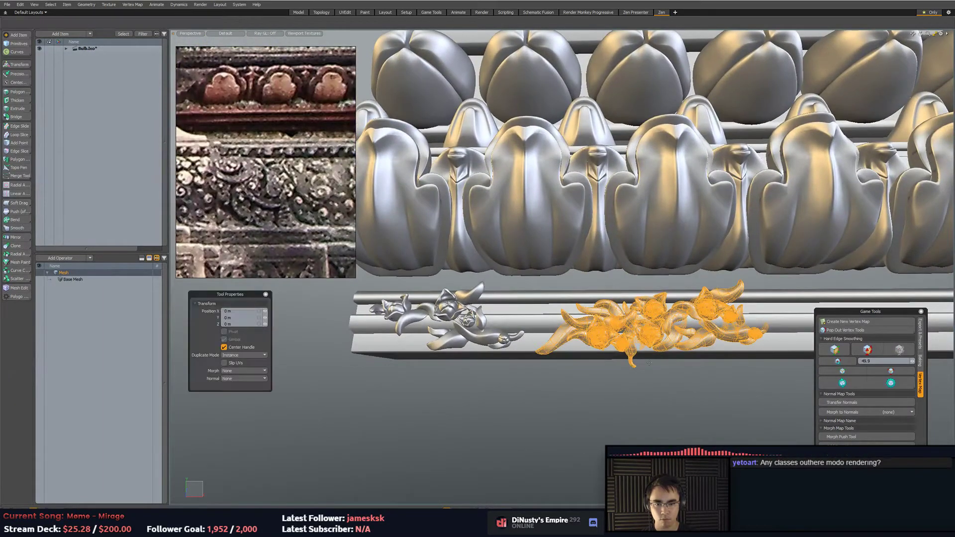
pyautogui.moveTo(684, 324); pyautogui.dragTo(642, 325)
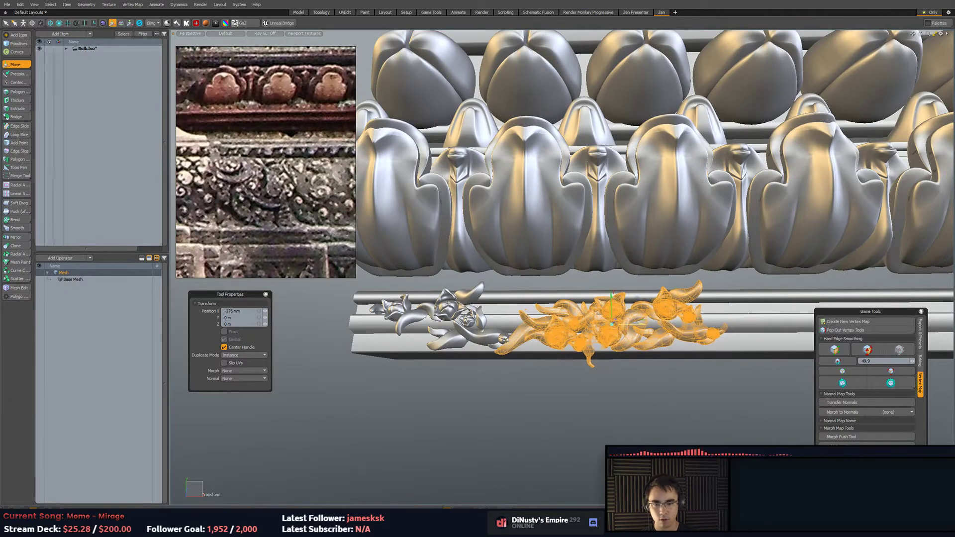
# Rotate the outer strand about -6° around Z and nudge its position on the molding.
pyautogui.moveTo(591, 364); pyautogui.dragTo(561, 365)
pyautogui.moveTo(604, 324); pyautogui.dragTo(604, 324)
pyautogui.keyDown('alt'); pyautogui.moveTo(604, 324); pyautogui.dragTo(641, 321); pyautogui.keyUp('alt')
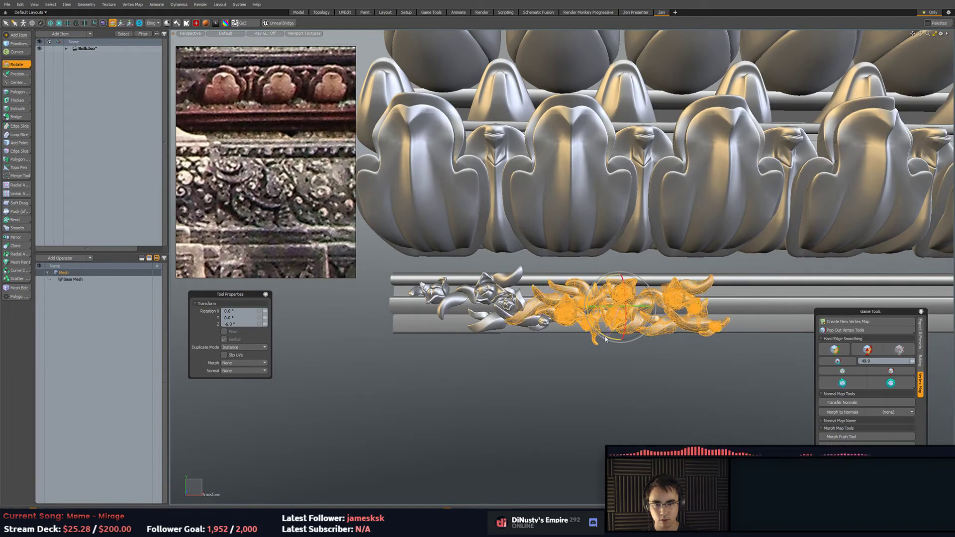
pyautogui.press('w')
pyautogui.moveTo(643, 284); pyautogui.dragTo(645, 282)
pyautogui.press('space')
pyautogui.click(614, 352)
# Move the long lower leaf and its end bud farther outward along the molding.
pyautogui.keyDown('alt'); pyautogui.keyDown('shift'); pyautogui.moveTo(611, 352); pyautogui.dragTo(442, 324); pyautogui.keyUp('shift'); pyautogui.keyUp('alt')
pyautogui.scroll(3, 599, 329)
pyautogui.scroll(3, 577, 317)
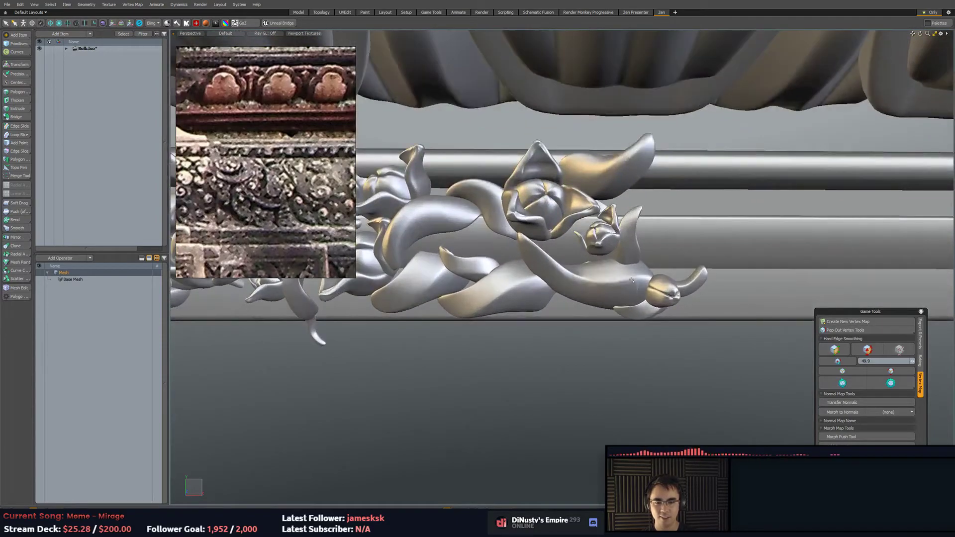
pyautogui.press(']')
pyautogui.press('w')
pyautogui.moveTo(640, 269); pyautogui.dragTo(665, 270)
pyautogui.press('space')
# Rotate the curled leaf beside the large end flower.
pyautogui.click(604, 336)
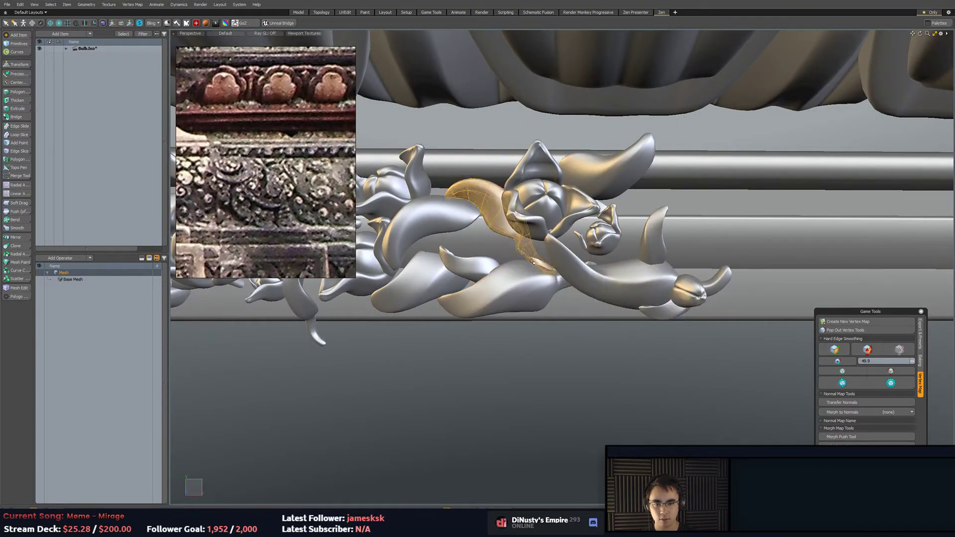
pyautogui.press('e')
pyautogui.moveTo(515, 261); pyautogui.dragTo(525, 255)
pyautogui.press('space')
# Isolate the small flower beside the large end flower, then turn it to face forward and adjust its scale.
pyautogui.click(573, 353)
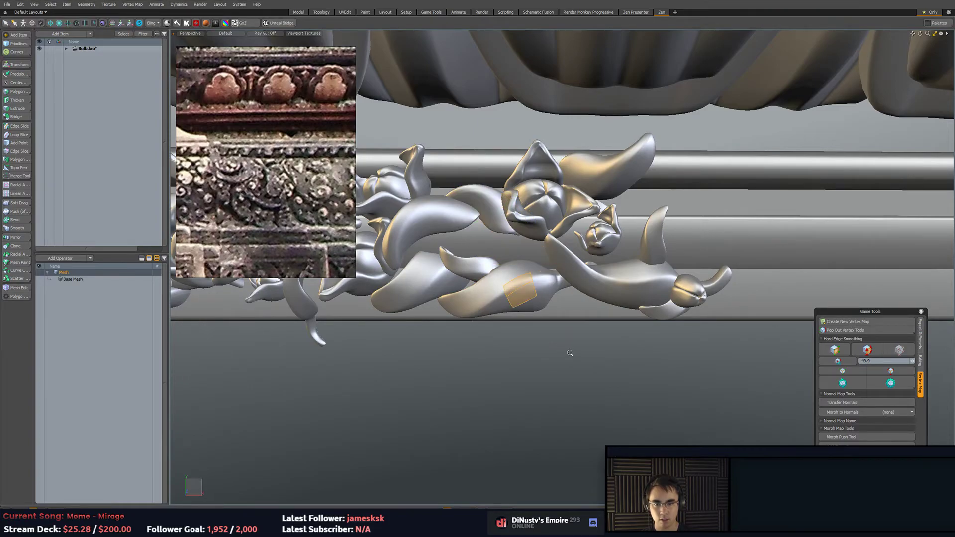
pyautogui.scroll(-2, 573, 353)
pyautogui.press(']')
pyautogui.scroll(3, 596, 255)
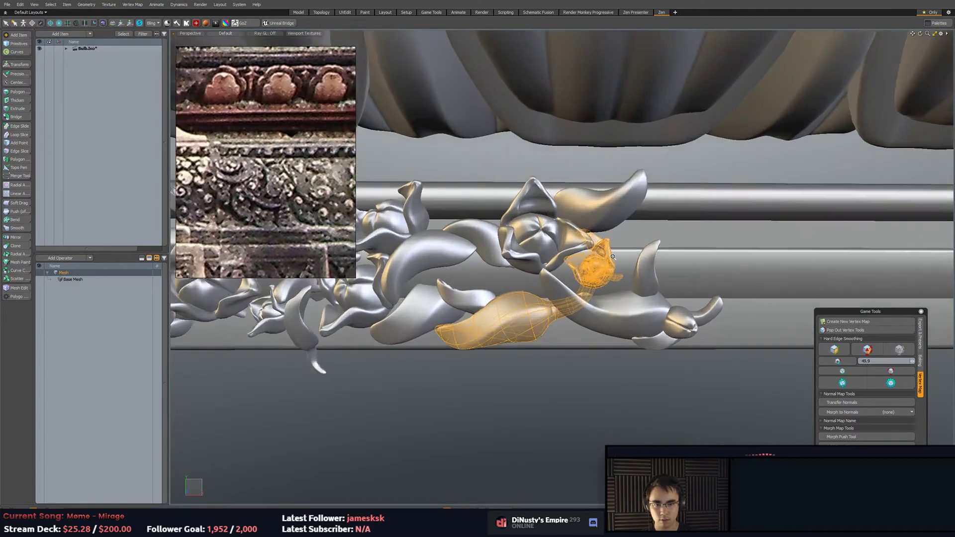
pyautogui.keyDown('alt'); pyautogui.moveTo(562, 306); pyautogui.dragTo(560, 318); pyautogui.keyUp('alt')
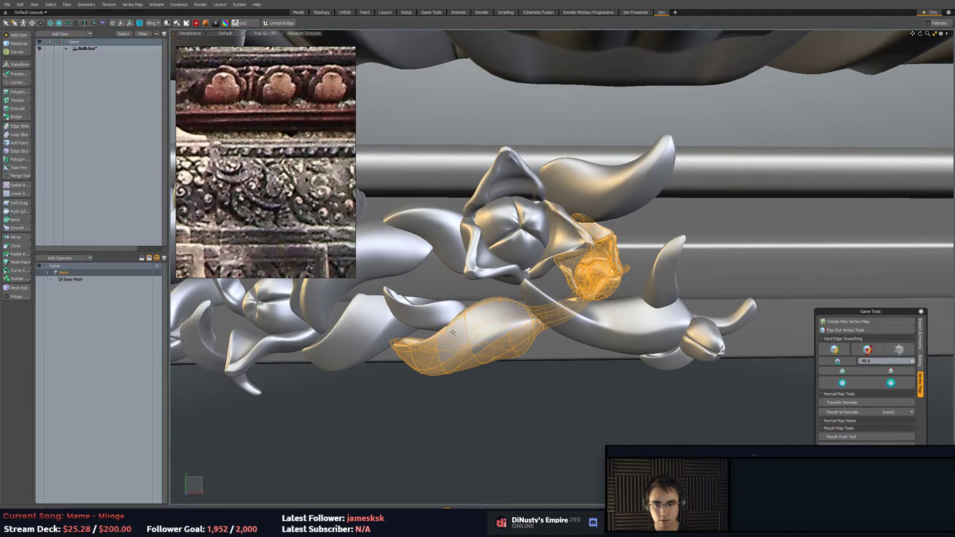
pyautogui.keyDown('ctrl'); pyautogui.doubleClick(486, 318); pyautogui.keyUp('ctrl')
pyautogui.scroll(3, 522, 312)
pyautogui.press('e')
pyautogui.keyDown('alt'); pyautogui.moveTo(673, 205); pyautogui.dragTo(632, 213); pyautogui.keyUp('alt')
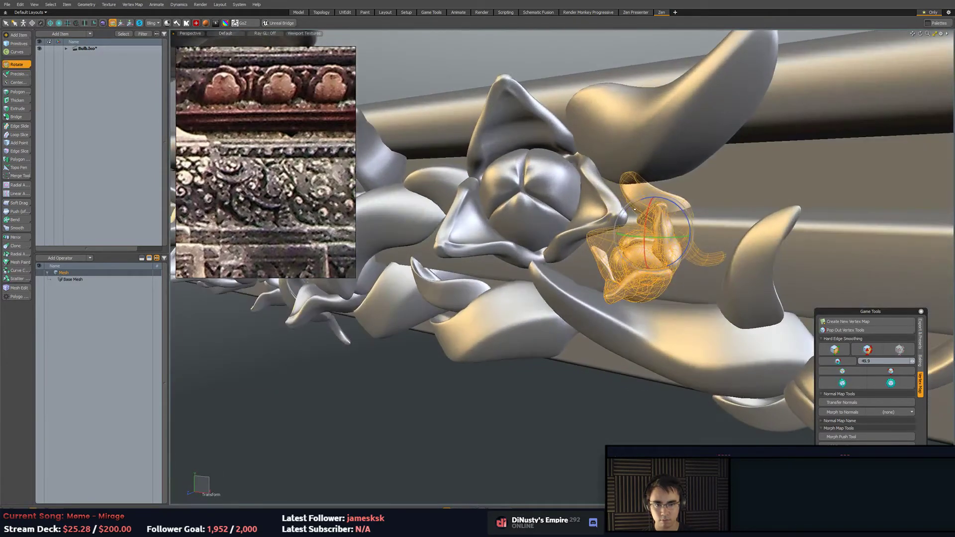
pyautogui.press('r')
pyautogui.keyDown('alt'); pyautogui.moveTo(668, 269); pyautogui.dragTo(641, 284); pyautogui.keyUp('alt')
pyautogui.moveTo(652, 246); pyautogui.dragTo(656, 289)
pyautogui.press('e')
pyautogui.press('q')
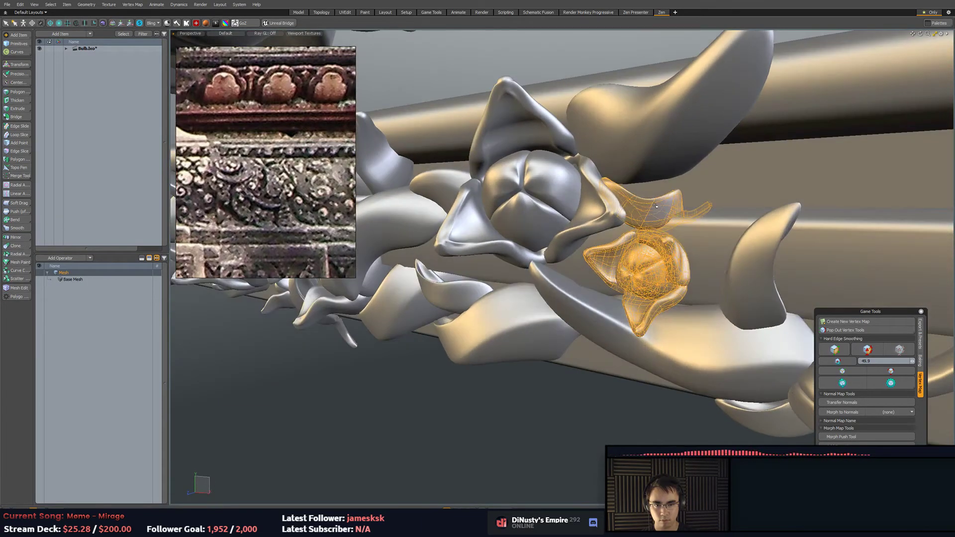
# Reposition the small leaf directly above the reoriented small flower.
pyautogui.doubleClick(655, 215)
pyautogui.press('w')
pyautogui.moveTo(660, 204)
pyautogui.keyDown('alt'); pyautogui.mouseDown()
pyautogui.moveTo(674, 218)
pyautogui.moveTo(675, 209)
pyautogui.mouseUp(); pyautogui.keyUp('alt')
pyautogui.press('q')
pyautogui.press('w')
pyautogui.press('q')
pyautogui.scroll(-5, 675, 219)
pyautogui.keyDown('alt'); pyautogui.moveTo(674, 268); pyautogui.dragTo(693, 328); pyautogui.keyUp('alt')
pyautogui.scroll(-5, 674, 315)
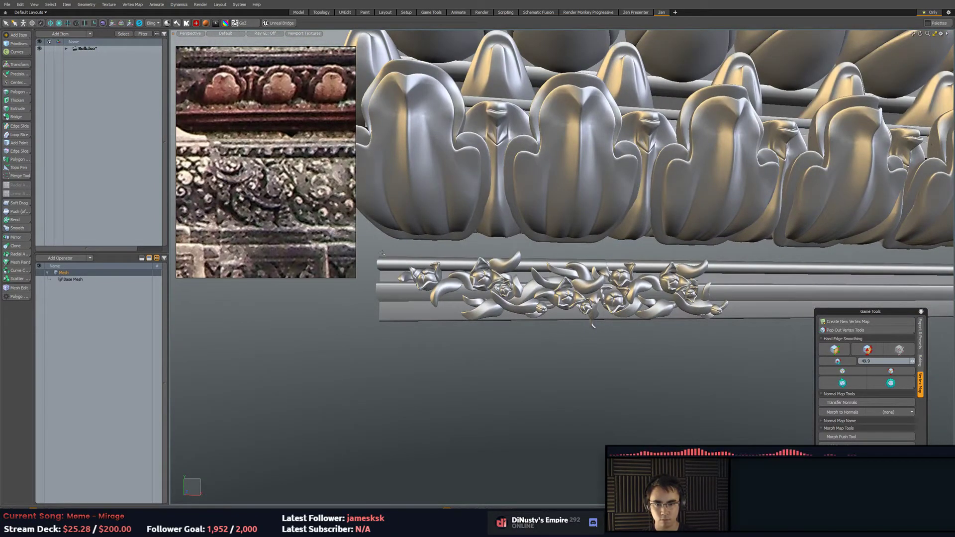
# Duplicate the first flower cluster and place the copy at the outer end of the strand.
pyautogui.moveTo(776, 277); pyautogui.dragTo(766, 264, button='middle')
pyautogui.scroll(3, 766, 264)
pyautogui.keyDown('alt'); pyautogui.moveTo(722, 267); pyautogui.dragTo(714, 262); pyautogui.keyUp('alt')
pyautogui.scroll(-3, 712, 264)
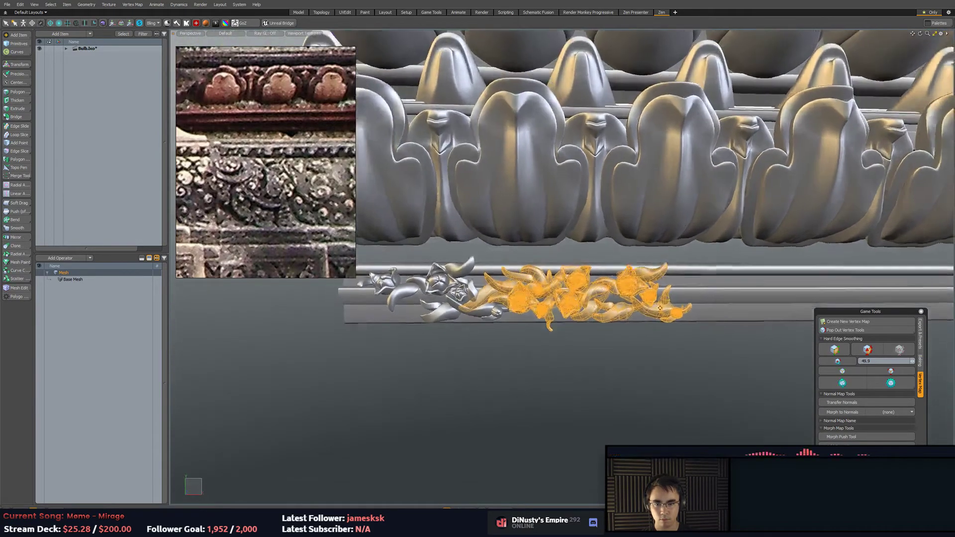
pyautogui.keyDown('alt'); pyautogui.moveTo(597, 293); pyautogui.dragTo(552, 301); pyautogui.keyUp('alt')
pyautogui.press('5')
pyautogui.press('3')
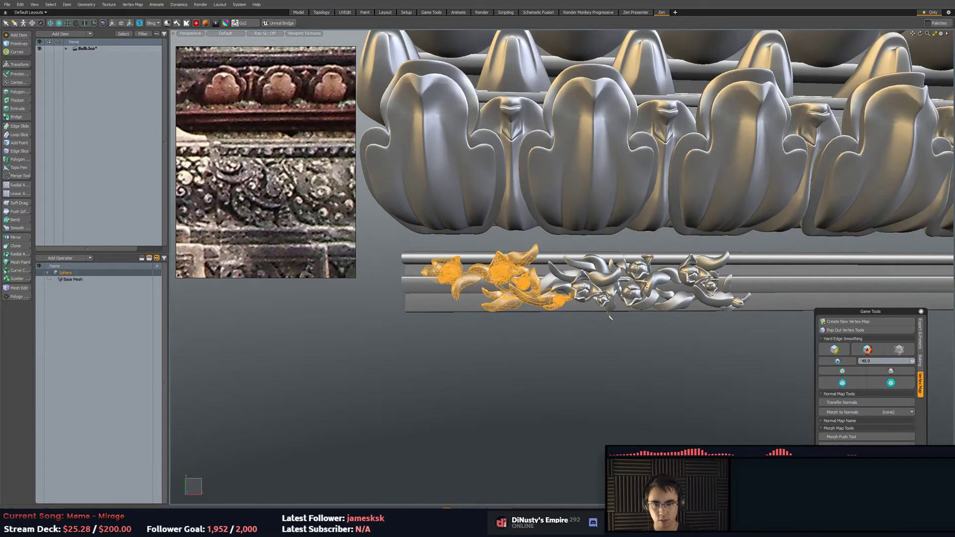
pyautogui.press('w')
pyautogui.moveTo(512, 287); pyautogui.dragTo(798, 288)
pyautogui.press('Escape')
pyautogui.keyDown('alt'); pyautogui.moveTo(617, 318); pyautogui.dragTo(551, 310); pyautogui.keyUp('alt')
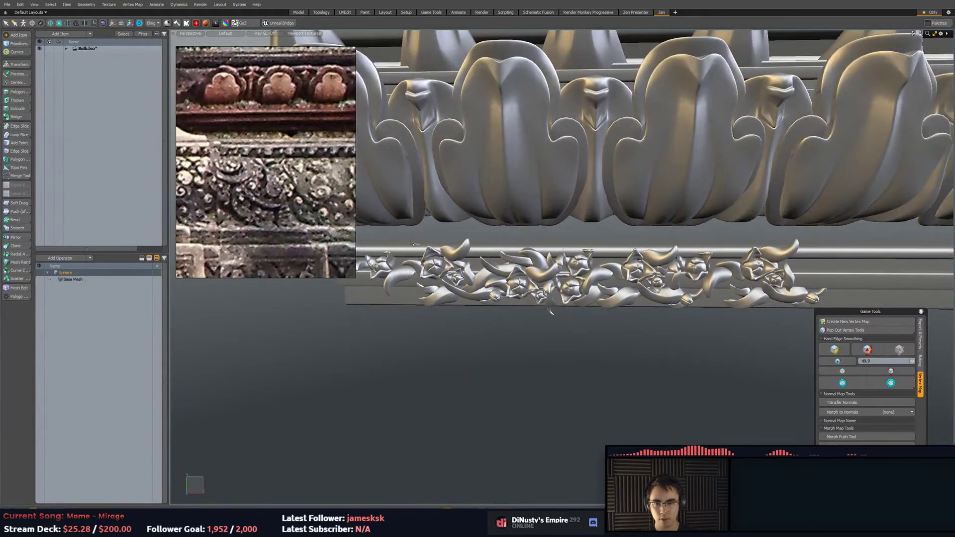
# Delete the duplicated flower cluster at the strand's outer end.
pyautogui.moveTo(801, 258); pyautogui.dragTo(787, 257, button='right')
pyautogui.moveTo(588, 299)
pyautogui.keyDown('alt'); pyautogui.mouseDown()
pyautogui.moveTo(629, 300)
pyautogui.moveTo(547, 301)
pyautogui.moveTo(605, 318)
pyautogui.mouseUp(); pyautogui.keyUp('alt')
pyautogui.press('Escape')
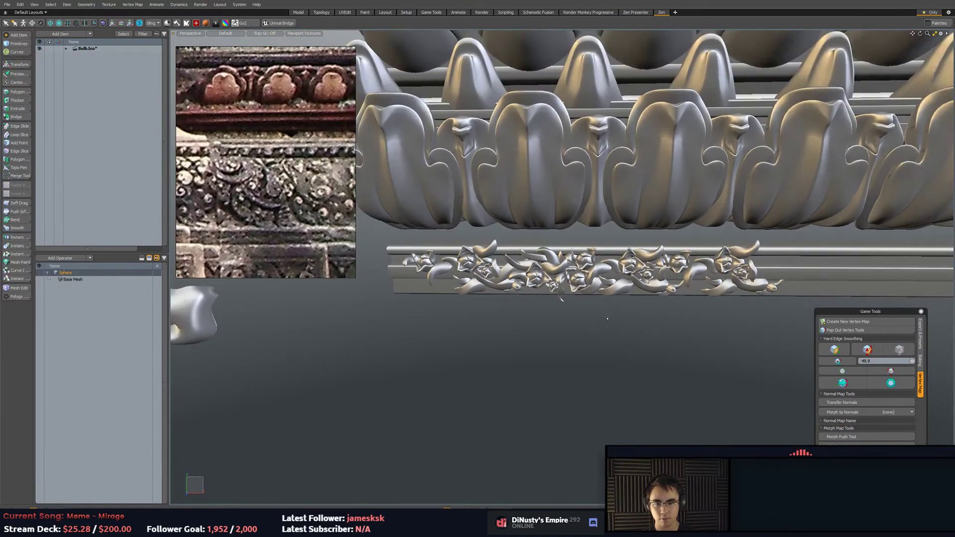
pyautogui.press('5')
pyautogui.click(606, 289)
pyautogui.click(608, 287)
pyautogui.click(688, 268)
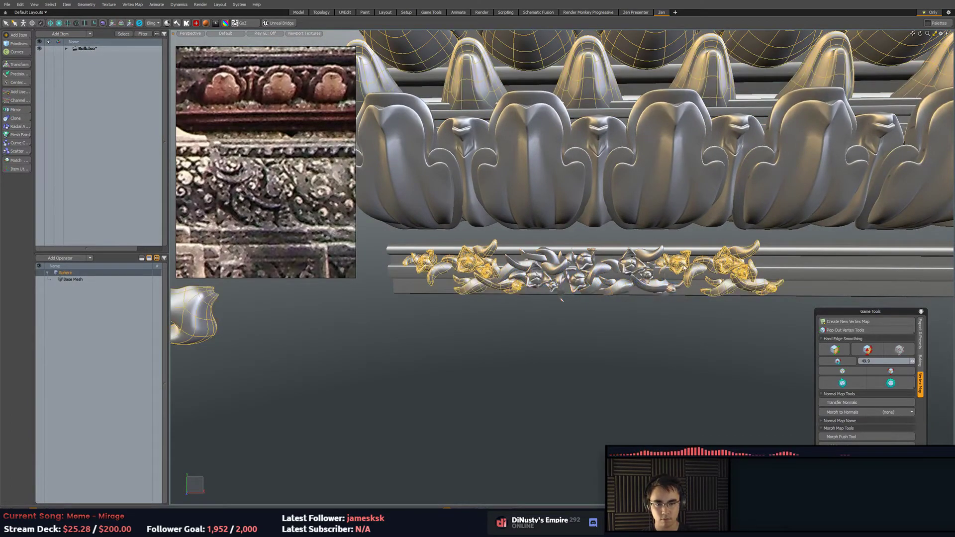
pyautogui.click(555, 270)
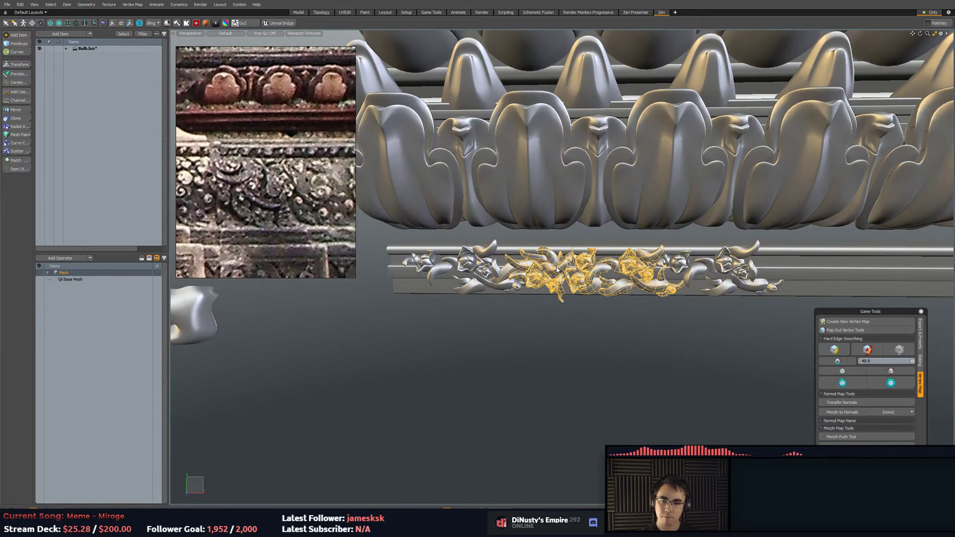
pyautogui.click(685, 266)
pyautogui.press('3')
pyautogui.moveTo(641, 285)
pyautogui.mouseDown(button='right')
pyautogui.moveTo(668, 321)
pyautogui.moveTo(657, 282)
pyautogui.mouseUp(button='right')
pyautogui.press('Delete')
# Cut the outer strand from its mesh, paste it into the first cluster's Sphere item and turn off its subdivision smoothing.
pyautogui.press('5')
pyautogui.click(657, 282)
pyautogui.press('3')
pyautogui.moveTo(547, 234); pyautogui.dragTo(780, 266, button='right')
pyautogui.press('Delete')
pyautogui.press('5')
pyautogui.click(495, 285)
pyautogui.press('3')
pyautogui.hotkey('ctrl', 'v')
pyautogui.keyDown('alt'); pyautogui.keyDown('shift'); pyautogui.moveTo(518, 315); pyautogui.dragTo(540, 316); pyautogui.keyUp('shift'); pyautogui.keyUp('alt')
pyautogui.press('Tab')
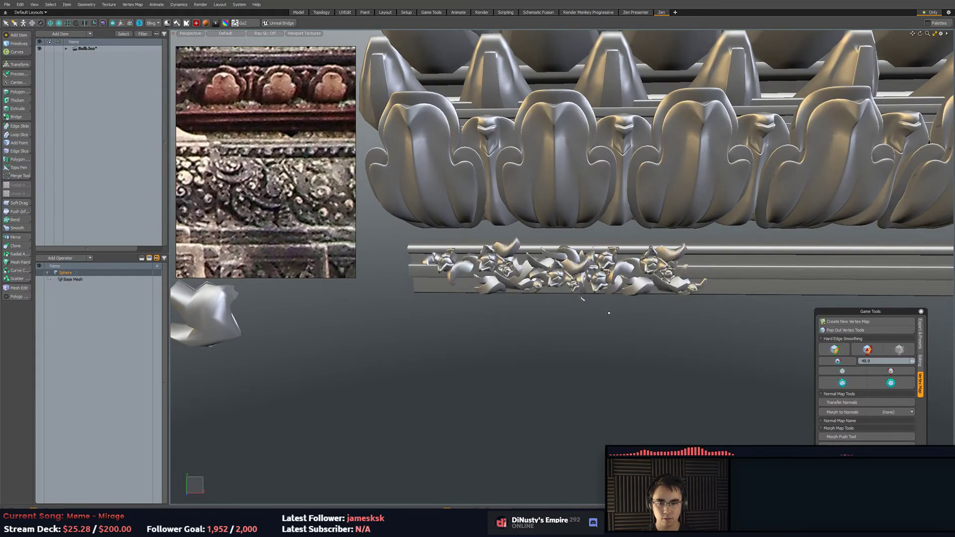
# Select the complete joined ornament and move it about -150 mm in X toward the molding's end.
pyautogui.moveTo(416, 314); pyautogui.dragTo(417, 315, button='right')
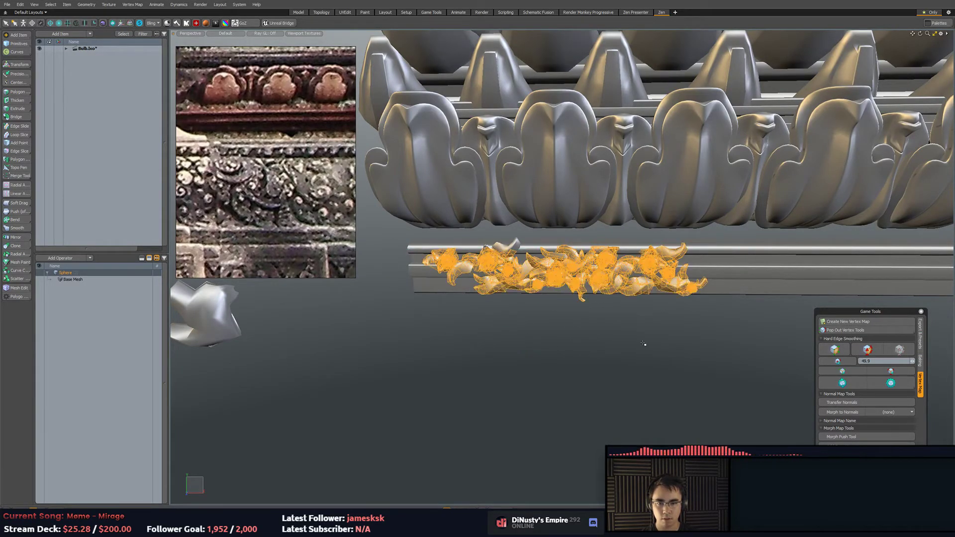
pyautogui.keyDown('alt'); pyautogui.keyDown('shift'); pyautogui.moveTo(612, 330); pyautogui.dragTo(553, 325); pyautogui.keyUp('shift'); pyautogui.keyUp('alt')
pyautogui.moveTo(406, 302)
pyautogui.keyDown('ctrl'); pyautogui.keyDown('alt'); pyautogui.mouseDown()
pyautogui.moveTo(303, 301)
pyautogui.moveTo(403, 304)
pyautogui.mouseUp(); pyautogui.keyUp('alt'); pyautogui.keyUp('ctrl')
pyautogui.press('w')
pyautogui.moveTo(557, 269); pyautogui.dragTo(544, 303)
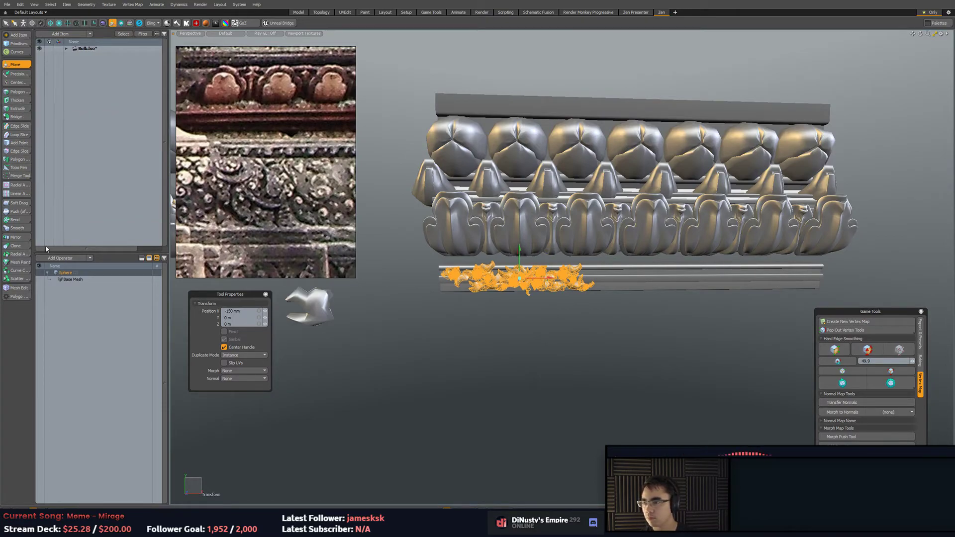
# Try to clone the joined ornament along the molding with six linear clones.
pyautogui.click(16, 246)
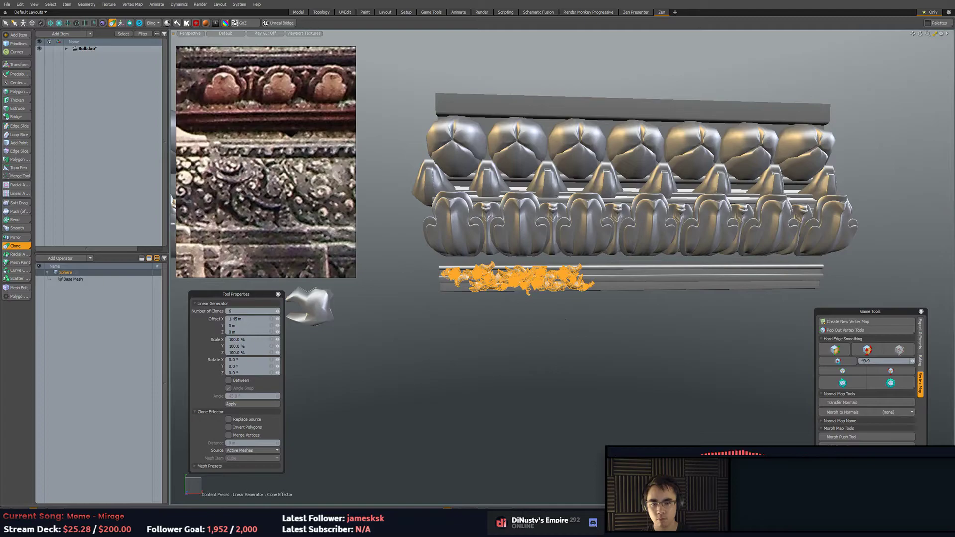
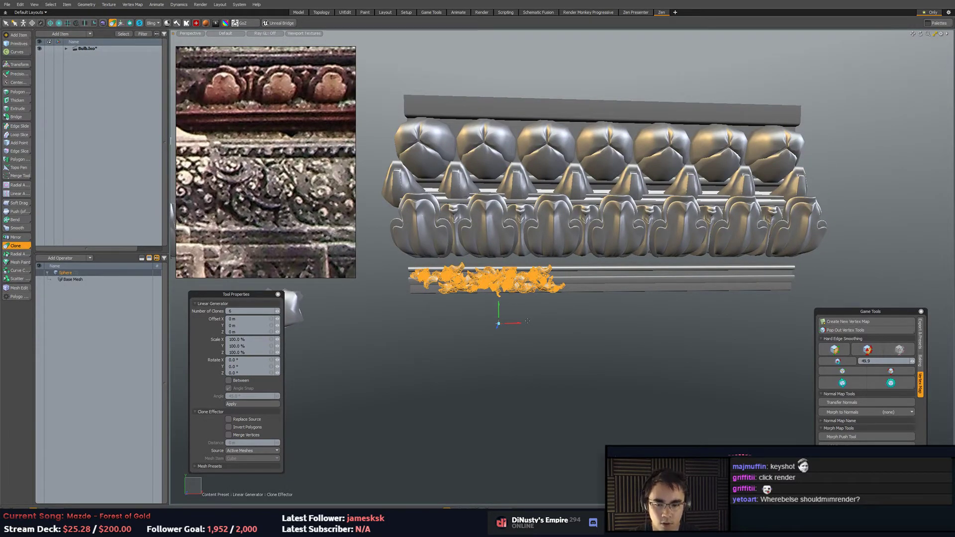
pyautogui.press('space')
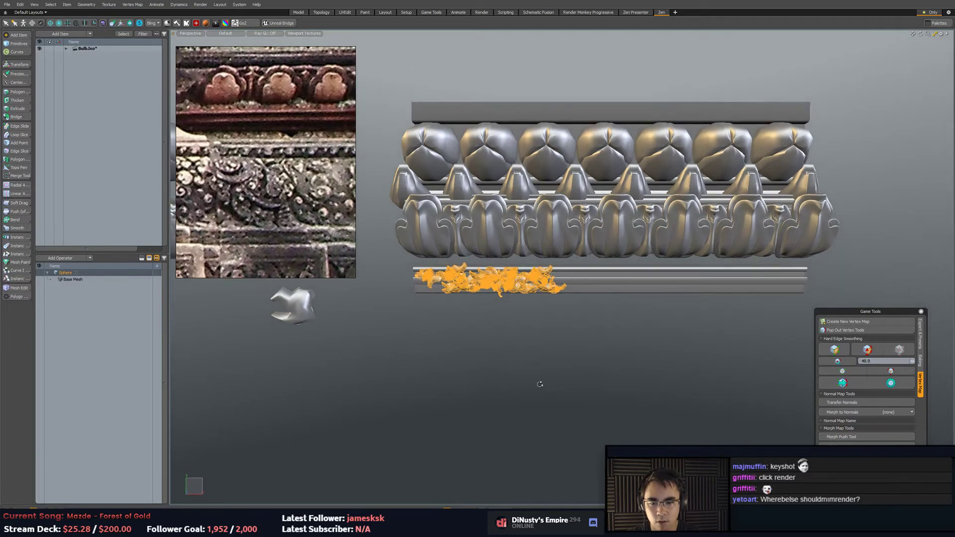
pyautogui.keyDown('alt'); pyautogui.moveTo(556, 362); pyautogui.dragTo(538, 328); pyautogui.keyUp('alt')
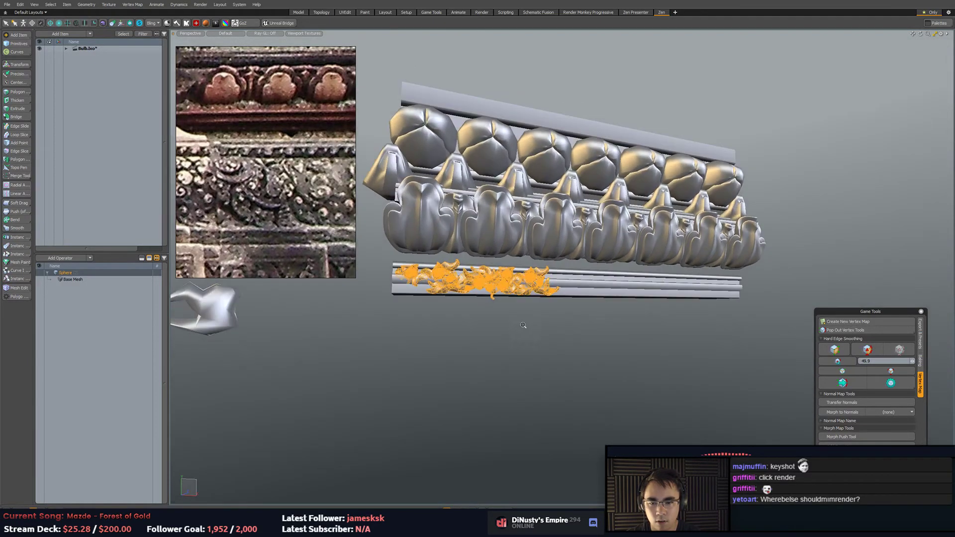
pyautogui.hotkey('shift', 'a')
pyautogui.hotkey('shift', 'c')
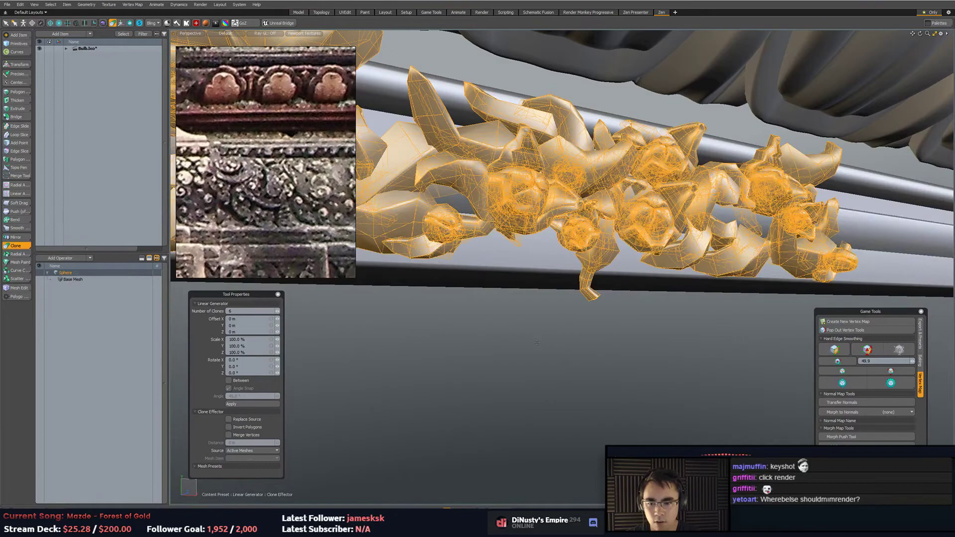
pyautogui.press('w')
pyautogui.hotkey('ctrl', 'z')
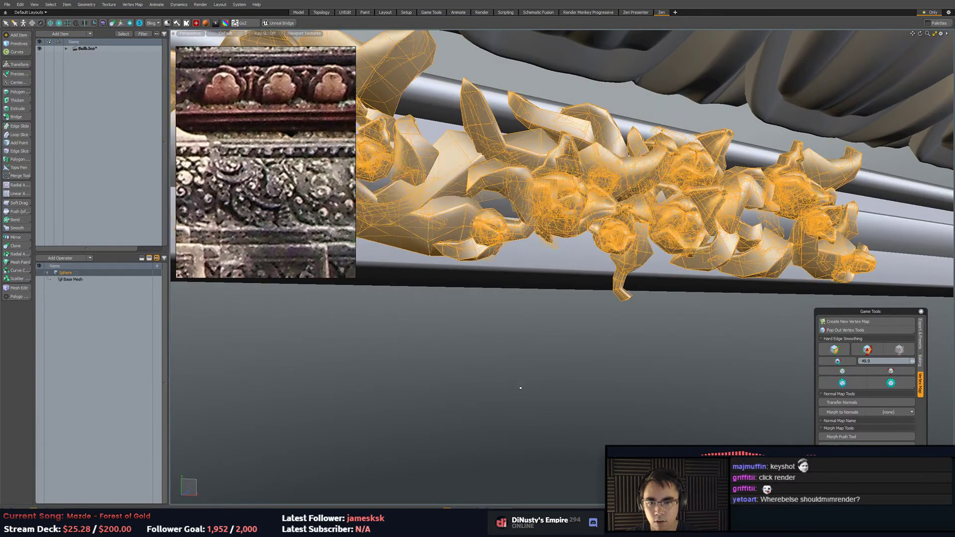
# Save the bulb scene and clear the ornament's polygon selection.
pyautogui.keyDown('alt'); pyautogui.moveTo(519, 386); pyautogui.dragTo(556, 385); pyautogui.keyUp('alt')
pyautogui.press('w')
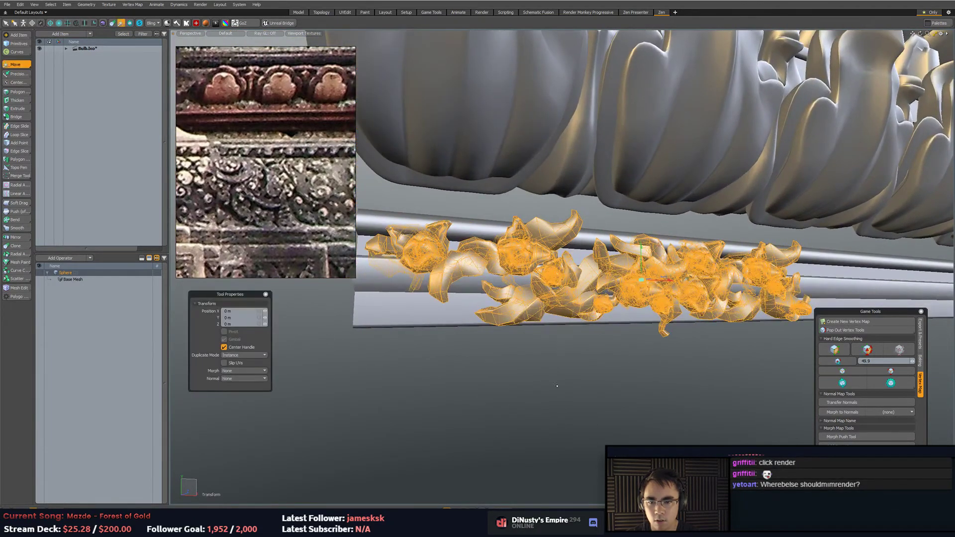
pyautogui.hotkey('ctrl', 's')
pyautogui.press('space')
pyautogui.press('5')
pyautogui.keyDown('alt'); pyautogui.moveTo(561, 388); pyautogui.dragTo(523, 424); pyautogui.keyUp('alt')
pyautogui.scroll(-4, 536, 412)
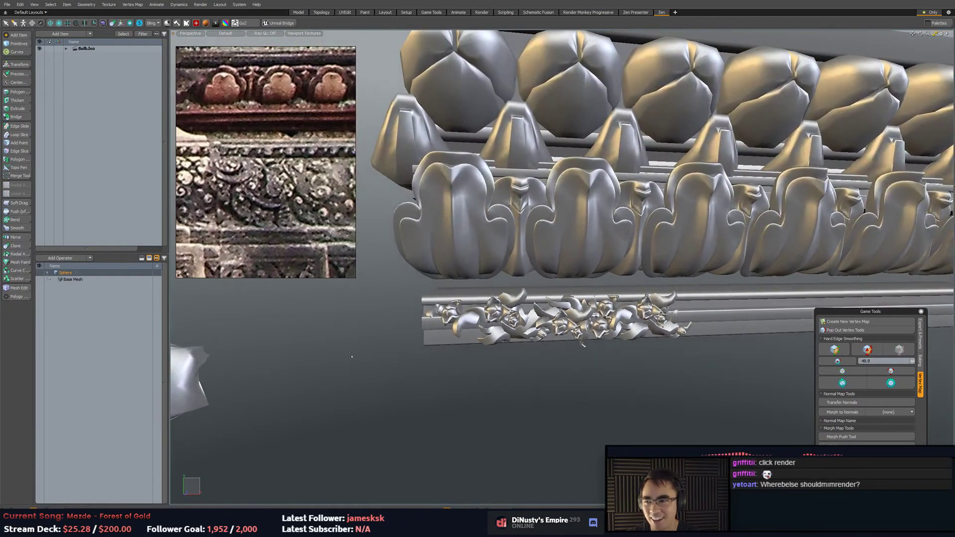
# Try the Clone tool with a single clone on the ornament mesh.
pyautogui.click(22, 245)
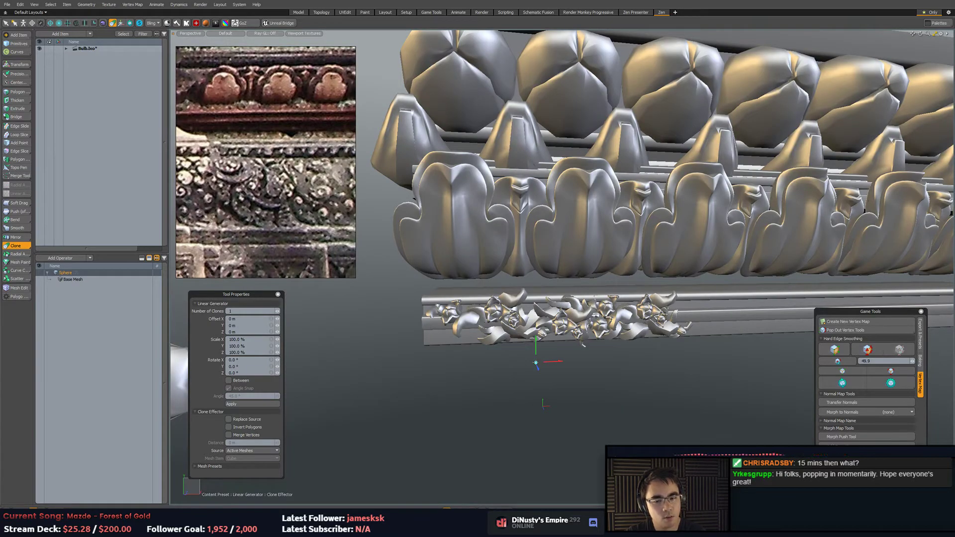
pyautogui.hotkey('ctrl', 'z')
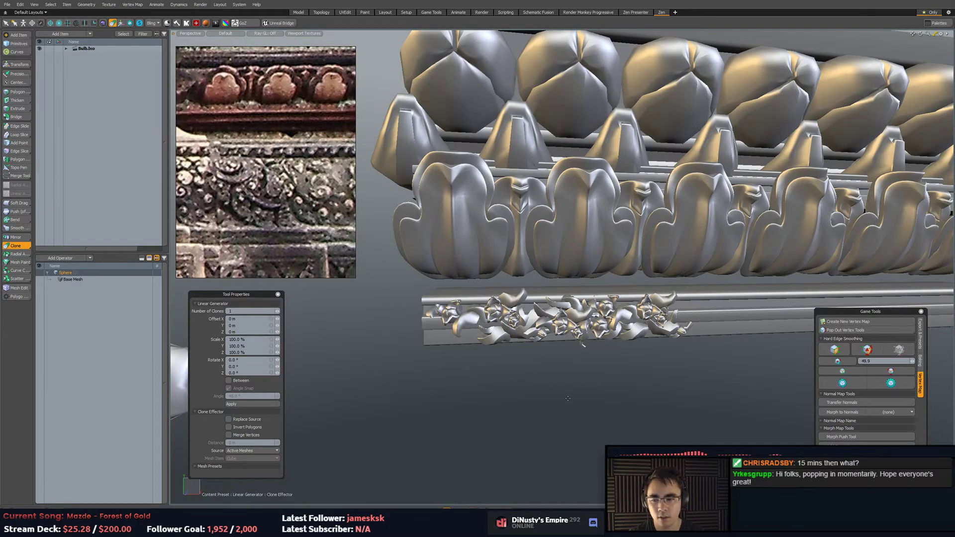
pyautogui.press('q')
# Select all the joined ornament's polygons and cut and paste them into a new mesh item.
pyautogui.keyDown('alt'); pyautogui.moveTo(570, 400); pyautogui.dragTo(541, 396); pyautogui.keyUp('alt')
pyautogui.press('5')
pyautogui.click(479, 325)
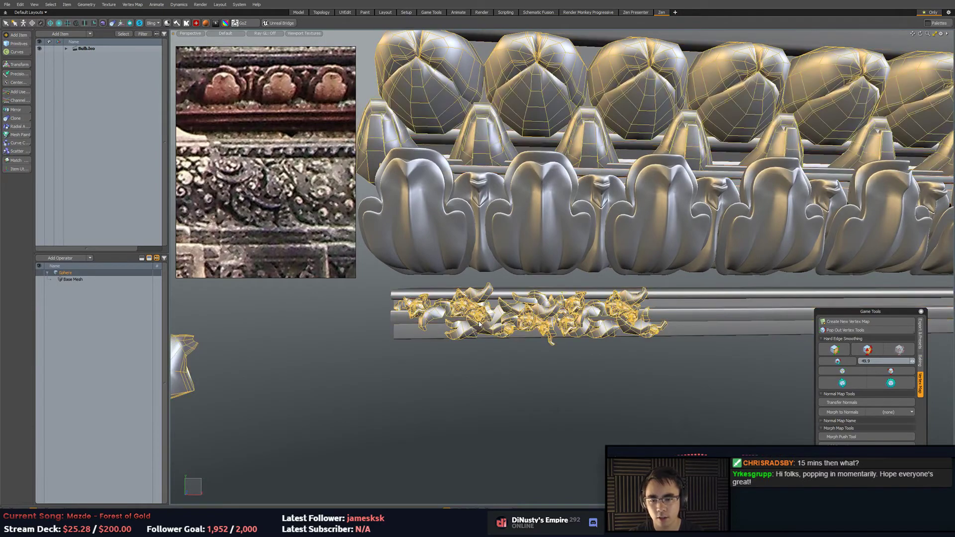
pyautogui.press('3')
pyautogui.moveTo(383, 299)
pyautogui.mouseDown(button='right')
pyautogui.moveTo(736, 318)
pyautogui.moveTo(715, 280)
pyautogui.mouseUp(button='right')
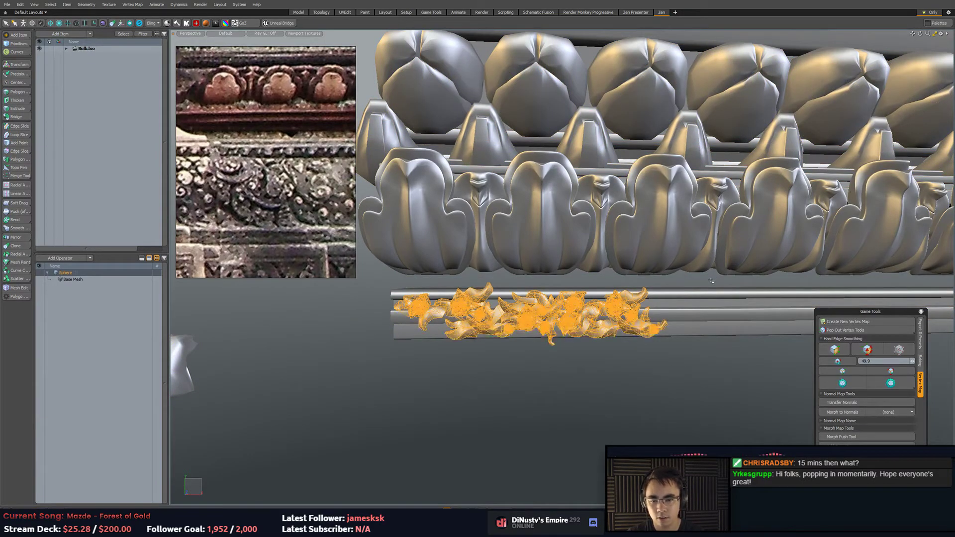
pyautogui.hotkey('ctrl', 'x')
pyautogui.press('n')
pyautogui.hotkey('ctrl', 'v')
pyautogui.press('5')
# Copy the floral ornament and move the pasted copy along X to continue the band toward the molding's far end.
pyautogui.keyDown('alt'); pyautogui.keyDown('shift'); pyautogui.moveTo(645, 374); pyautogui.dragTo(587, 359); pyautogui.keyUp('shift'); pyautogui.keyUp('alt')
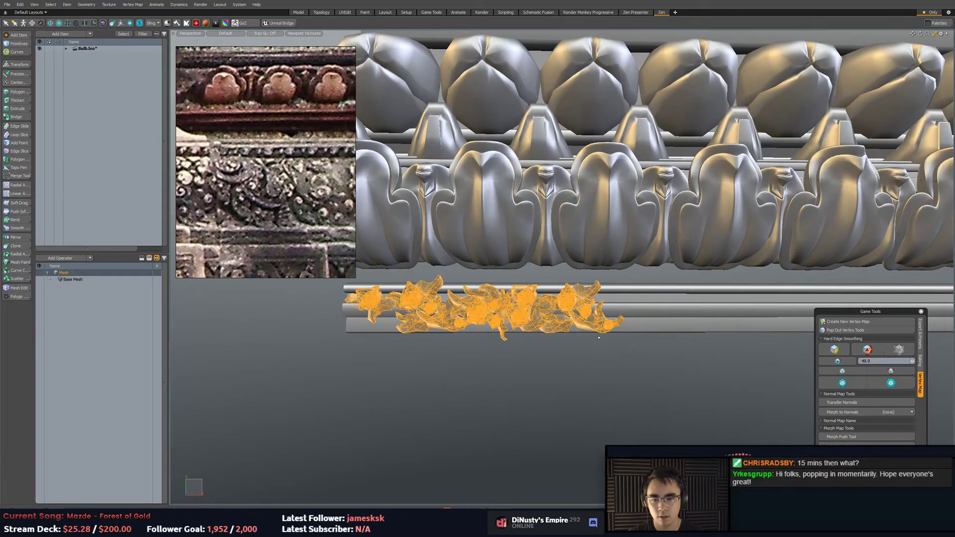
pyautogui.press('w')
pyautogui.moveTo(515, 310)
pyautogui.keyDown('shift'); pyautogui.mouseDown()
pyautogui.moveTo(775, 310)
pyautogui.moveTo(487, 317)
pyautogui.moveTo(520, 310)
pyautogui.mouseUp(); pyautogui.keyUp('shift')
pyautogui.hotkey('ctrl', 'c')
pyautogui.hotkey('ctrl', 'v')
pyautogui.moveTo(627, 305); pyautogui.dragTo(746, 305)
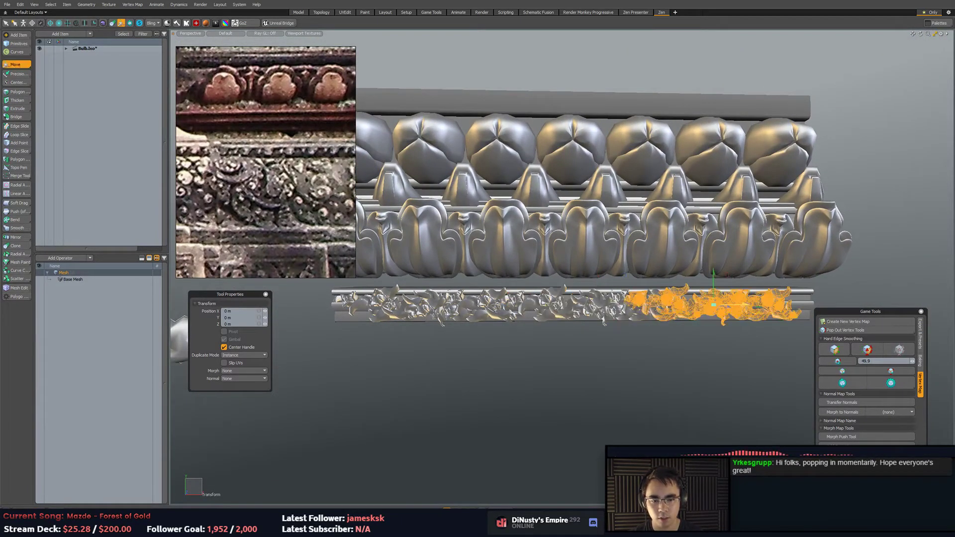
pyautogui.press('q')
pyautogui.click(705, 373)
# Select the polygons of the ornament band and its lower molding and move them up 250 mm in Y.
pyautogui.keyDown('alt'); pyautogui.moveTo(705, 373); pyautogui.dragTo(531, 354); pyautogui.keyUp('alt')
pyautogui.scroll(2, 547, 360)
pyautogui.scroll(6, 531, 353)
pyautogui.moveTo(540, 294)
pyautogui.keyDown('alt'); pyautogui.mouseDown()
pyautogui.moveTo(611, 340)
pyautogui.moveTo(529, 355)
pyautogui.moveTo(618, 205)
pyautogui.moveTo(497, 309)
pyautogui.moveTo(655, 276)
pyautogui.moveTo(510, 304)
pyautogui.moveTo(481, 331)
pyautogui.moveTo(534, 334)
pyautogui.moveTo(500, 340)
pyautogui.moveTo(642, 330)
pyautogui.mouseUp(); pyautogui.keyUp('alt')
pyautogui.keyDown('alt'); pyautogui.keyDown('shift'); pyautogui.moveTo(642, 331); pyautogui.dragTo(597, 342); pyautogui.keyUp('shift'); pyautogui.keyUp('alt')
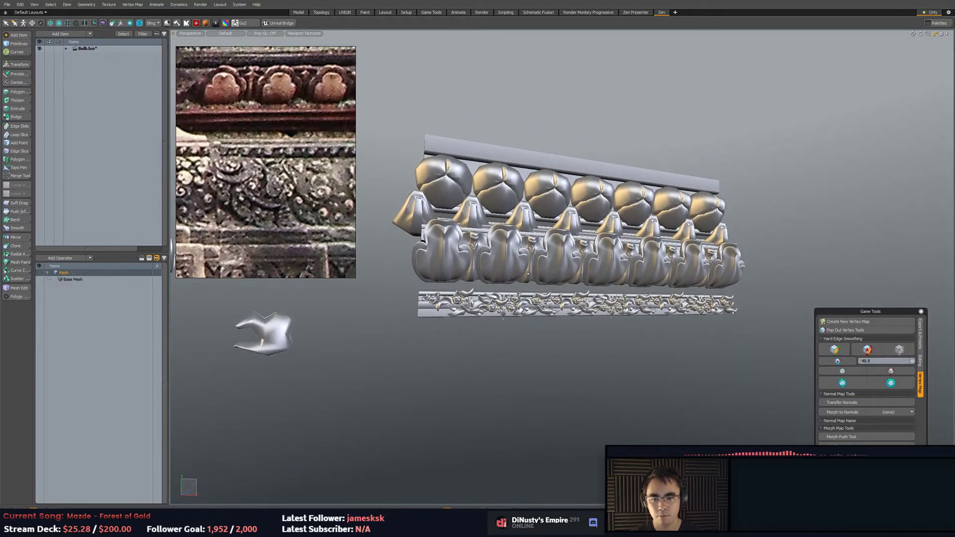
pyautogui.press('5')
pyautogui.click(503, 269)
pyautogui.click(473, 304)
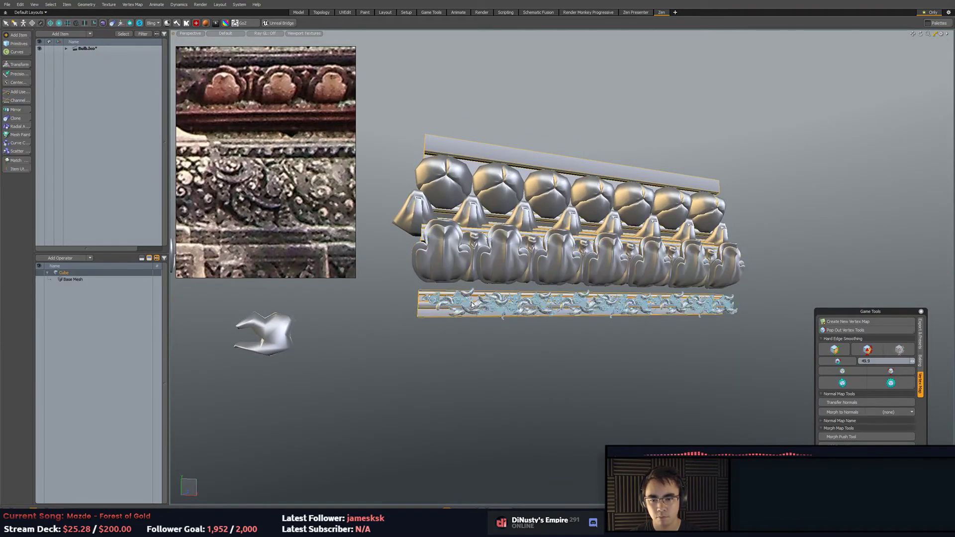
pyautogui.click(442, 299)
pyautogui.keyDown('shift'); pyautogui.click(424, 312); pyautogui.keyUp('shift')
pyautogui.press('3')
pyautogui.click(411, 281)
pyautogui.moveTo(411, 280)
pyautogui.mouseDown(button='middle')
pyautogui.moveTo(415, 358)
pyautogui.moveTo(814, 304)
pyautogui.mouseUp(button='middle')
pyautogui.moveTo(814, 303); pyautogui.dragTo(815, 306, button='right')
pyautogui.press('w')
pyautogui.moveTo(599, 277); pyautogui.dragTo(598, 268)
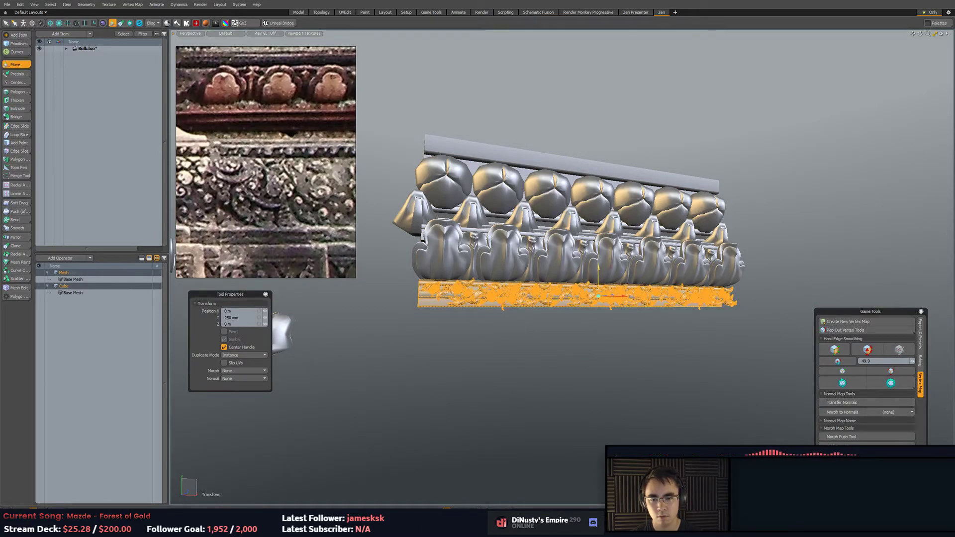
pyautogui.press('q')
pyautogui.click(654, 356)
# Examine the raised ornament band from the front, and look over the whole bulb scene with the spare parts.
pyautogui.keyDown('alt'); pyautogui.moveTo(655, 356); pyautogui.dragTo(540, 397); pyautogui.keyUp('alt')
pyautogui.press('KP_1')
pyautogui.press('KP_2')
pyautogui.keyDown('alt'); pyautogui.moveTo(585, 346); pyautogui.dragTo(542, 324); pyautogui.keyUp('alt')
pyautogui.scroll(5, 398, 318)
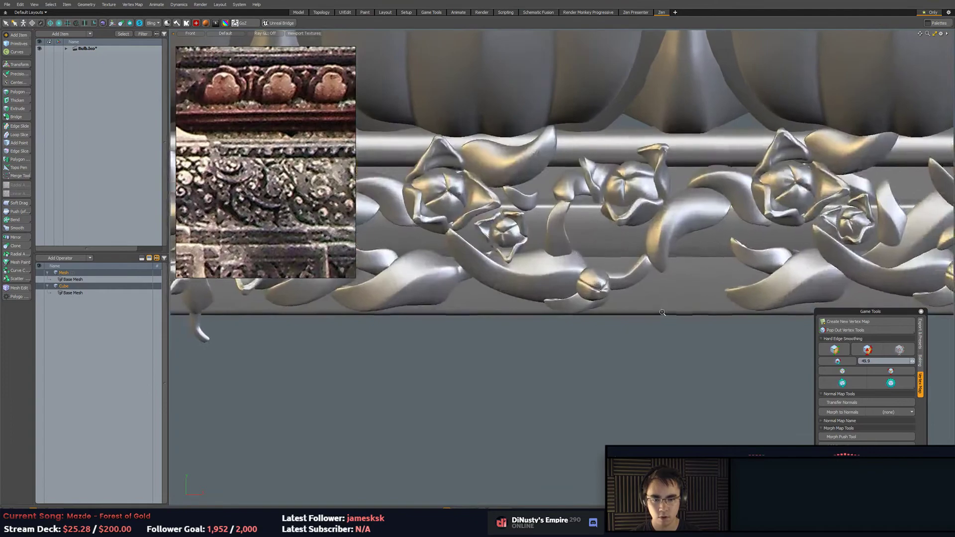
pyautogui.keyDown('alt'); pyautogui.moveTo(599, 303); pyautogui.dragTo(609, 320); pyautogui.keyUp('alt')
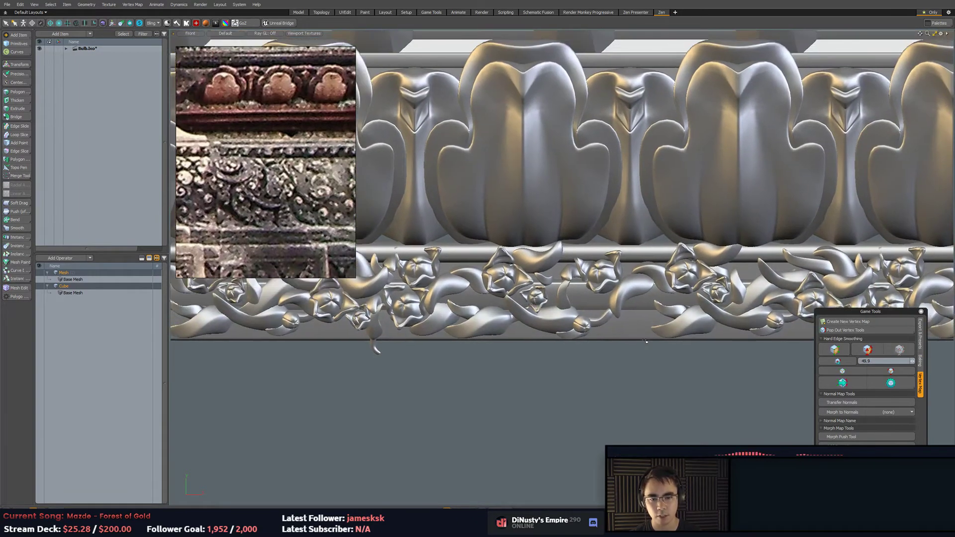
pyautogui.press('5')
pyautogui.click(672, 409)
pyautogui.keyDown('alt'); pyautogui.moveTo(646, 390); pyautogui.dragTo(723, 410); pyautogui.keyUp('alt')
pyautogui.scroll(-2, 599, 411)
pyautogui.press('KP_Decimal')
pyautogui.click(428, 369)
pyautogui.keyDown('alt'); pyautogui.keyDown('shift'); pyautogui.moveTo(426, 374); pyautogui.dragTo(492, 381); pyautogui.keyUp('shift'); pyautogui.keyUp('alt')
pyautogui.click(541, 440)
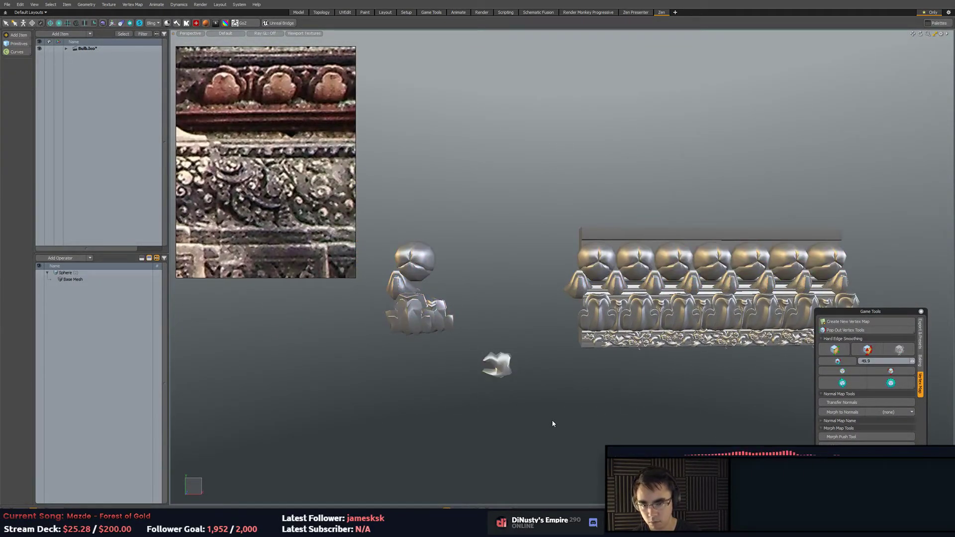
# Select the floral ornament mesh, clear its polygon selection and apply hard edge smoothing to it.
pyautogui.click(619, 346)
pyautogui.scroll(4, 638, 378)
pyautogui.moveTo(676, 386)
pyautogui.keyDown('alt'); pyautogui.mouseDown()
pyautogui.moveTo(690, 387)
pyautogui.moveTo(643, 399)
pyautogui.moveTo(633, 380)
pyautogui.mouseUp(); pyautogui.keyUp('alt')
pyautogui.press('3')
pyautogui.moveTo(479, 286)
pyautogui.mouseDown(button='right')
pyautogui.moveTo(372, 303)
pyautogui.moveTo(796, 349)
pyautogui.moveTo(849, 297)
pyautogui.mouseUp(button='right')
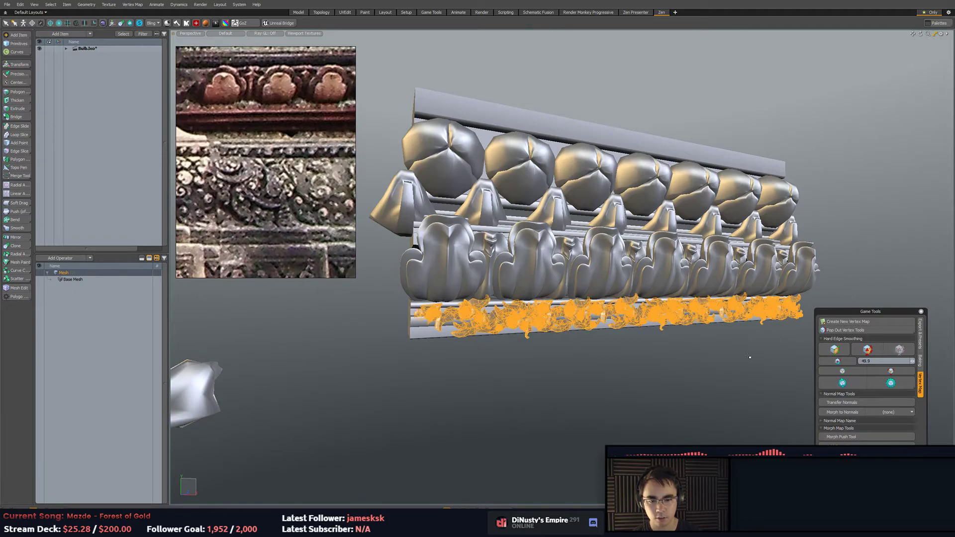
pyautogui.click(642, 361)
pyautogui.scroll(3, 642, 362)
pyautogui.keyDown('alt'); pyautogui.moveTo(642, 361); pyautogui.dragTo(645, 372); pyautogui.keyUp('alt')
pyautogui.scroll(2, 646, 372)
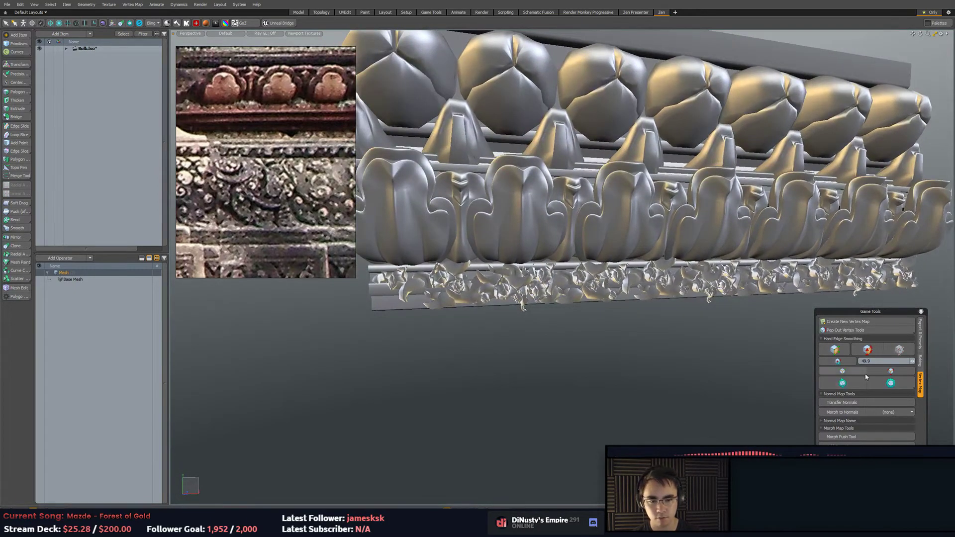
pyautogui.click(843, 382)
# Examine the large leaf row and the bulb mesh, selecting each in turn to check their polygons.
pyautogui.keyDown('alt'); pyautogui.moveTo(661, 335); pyautogui.dragTo(656, 304); pyautogui.keyUp('alt')
pyautogui.press('5')
pyautogui.click(574, 253)
pyautogui.press('3')
pyautogui.keyDown('alt'); pyautogui.keyDown('shift'); pyautogui.moveTo(431, 142); pyautogui.dragTo(471, 194); pyautogui.keyUp('shift'); pyautogui.keyUp('alt')
pyautogui.press('5')
pyautogui.click(464, 193)
pyautogui.press('3')
pyautogui.doubleClick(439, 192)
pyautogui.press('5')
pyautogui.click(479, 82)
pyautogui.click(486, 116)
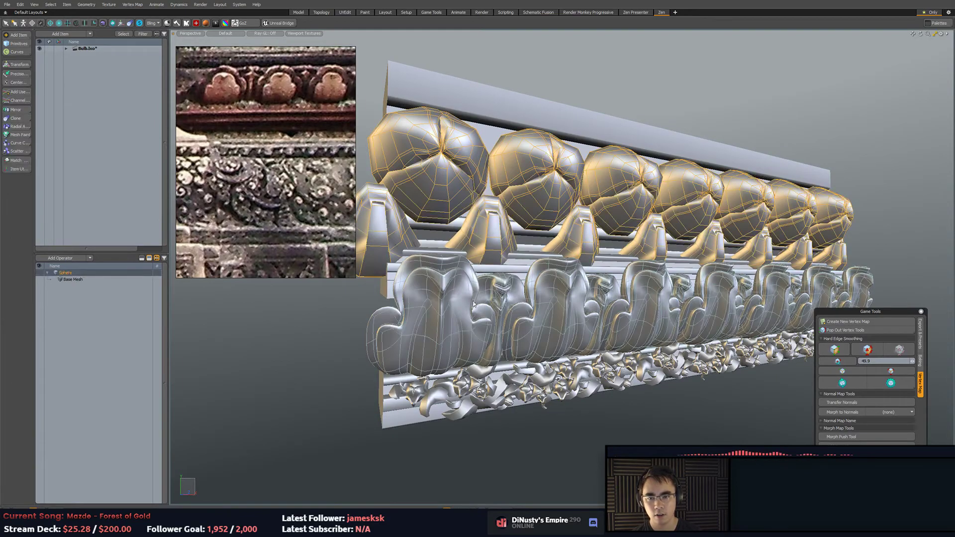
# Try to toggle subdivision on the ornament's connected polygons, starting from a flower near the molding's end.
pyautogui.scroll(4, 554, 352)
pyautogui.click(554, 351)
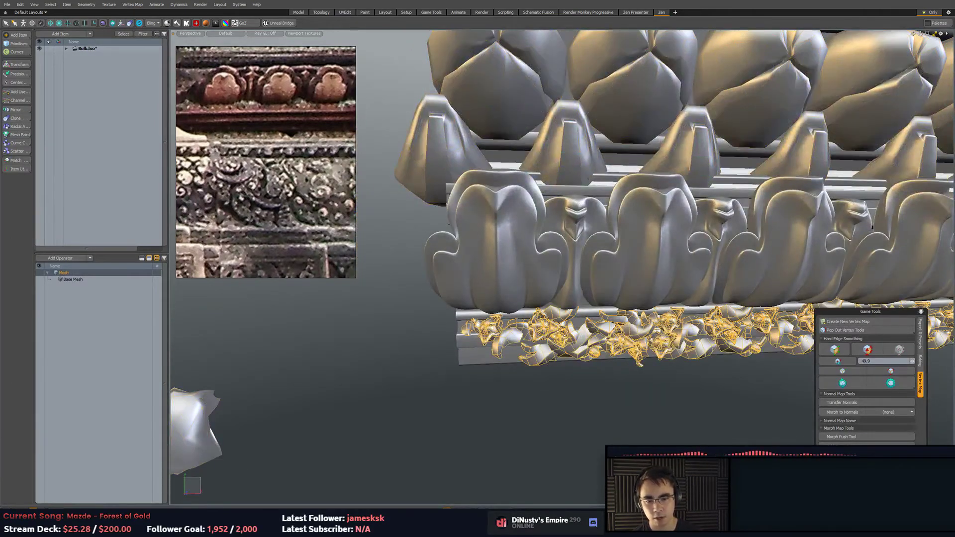
pyautogui.scroll(8, 557, 351)
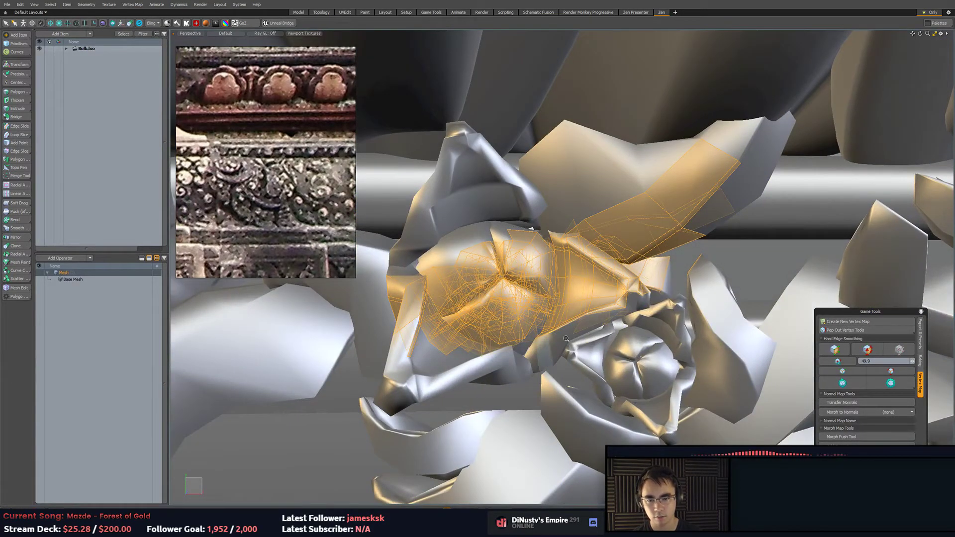
pyautogui.scroll(-6, 560, 349)
pyautogui.press(']')
pyautogui.press('Tab')
pyautogui.click(597, 438)
pyautogui.moveTo(597, 438)
pyautogui.keyDown('alt'); pyautogui.mouseDown()
pyautogui.moveTo(596, 391)
pyautogui.moveTo(608, 437)
pyautogui.mouseUp(); pyautogui.keyUp('alt')
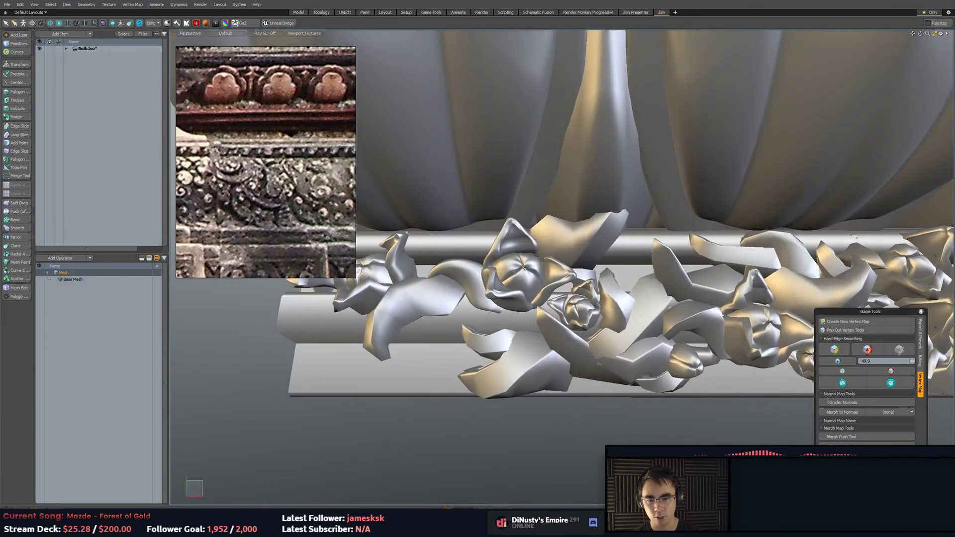
# Undo the last subdivision change and toggle subdivision again on the connected ornament polygons.
pyautogui.hotkey('ctrl', 'z')
pyautogui.press(']')
pyautogui.press('Tab')
pyautogui.click(596, 427)
pyautogui.keyDown('alt'); pyautogui.moveTo(595, 427); pyautogui.dragTo(577, 418); pyautogui.keyUp('alt')
pyautogui.keyDown('alt'); pyautogui.moveTo(531, 310); pyautogui.dragTo(563, 396); pyautogui.keyUp('alt')
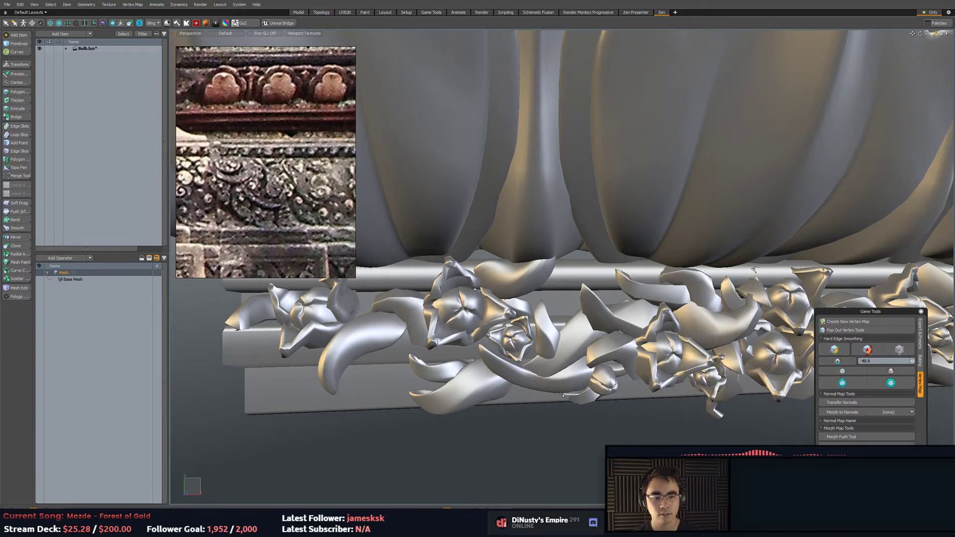
# Turn on subdivision for the petals and bud of the large flower near the molding's end.
pyautogui.keyDown('ctrl'); pyautogui.keyDown('alt'); pyautogui.moveTo(563, 395); pyautogui.dragTo(642, 306); pyautogui.keyUp('alt'); pyautogui.keyUp('ctrl')
pyautogui.keyDown('ctrl'); pyautogui.keyDown('alt'); pyautogui.moveTo(642, 306); pyautogui.dragTo(612, 287); pyautogui.keyUp('alt'); pyautogui.keyUp('ctrl')
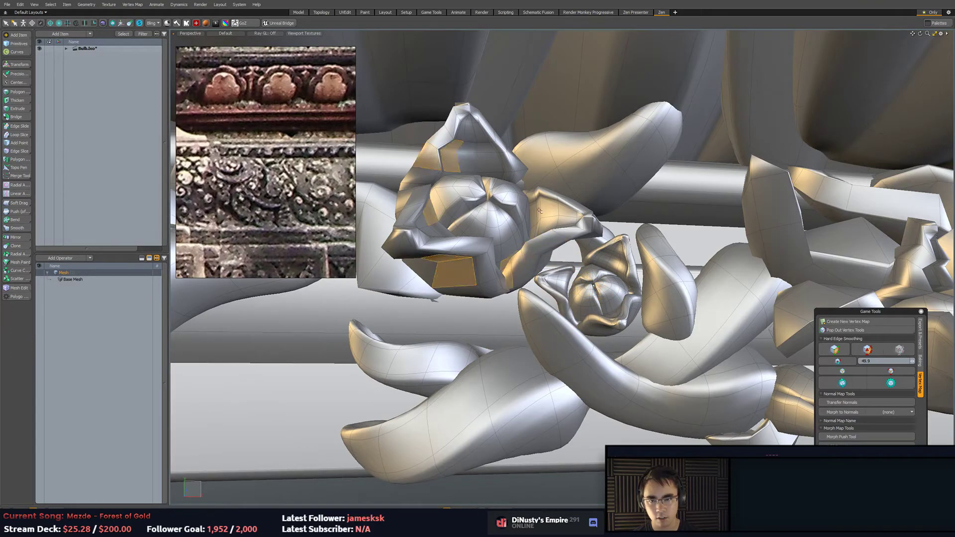
pyautogui.press('Tab')
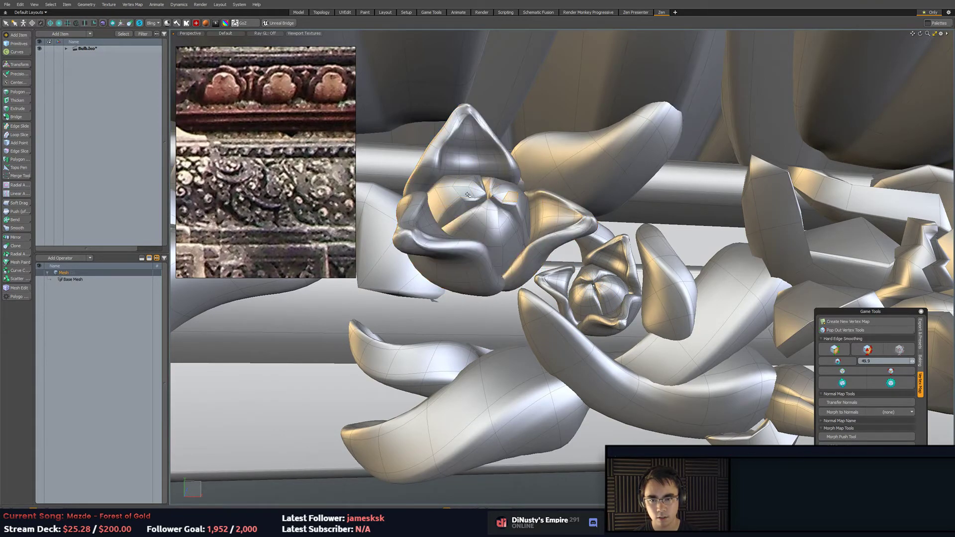
pyautogui.doubleClick(518, 205)
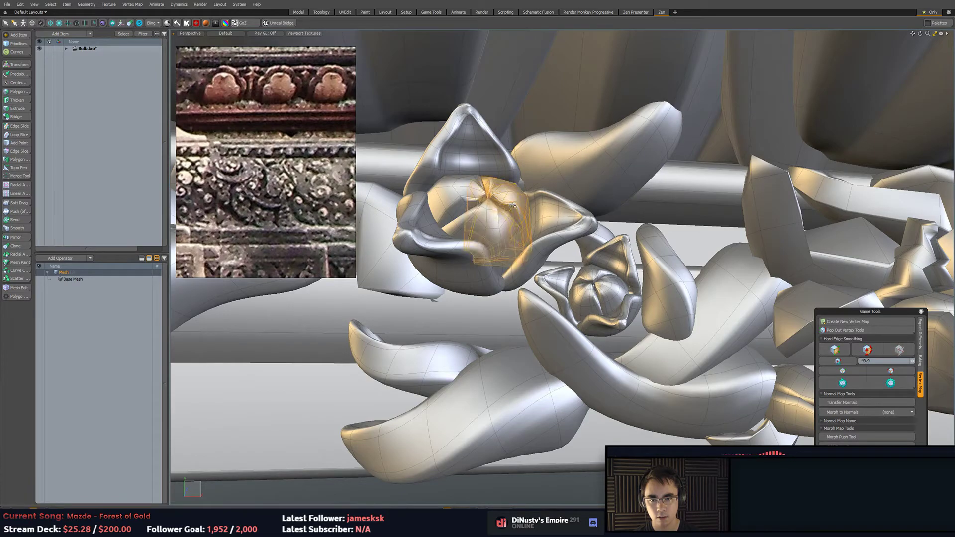
pyautogui.press('Tab')
pyautogui.doubleClick(477, 201)
pyautogui.press('Tab')
pyautogui.scroll(-3, 534, 216)
pyautogui.keyDown('alt'); pyautogui.moveTo(533, 216); pyautogui.dragTo(592, 229); pyautogui.keyUp('alt')
pyautogui.press('Escape')
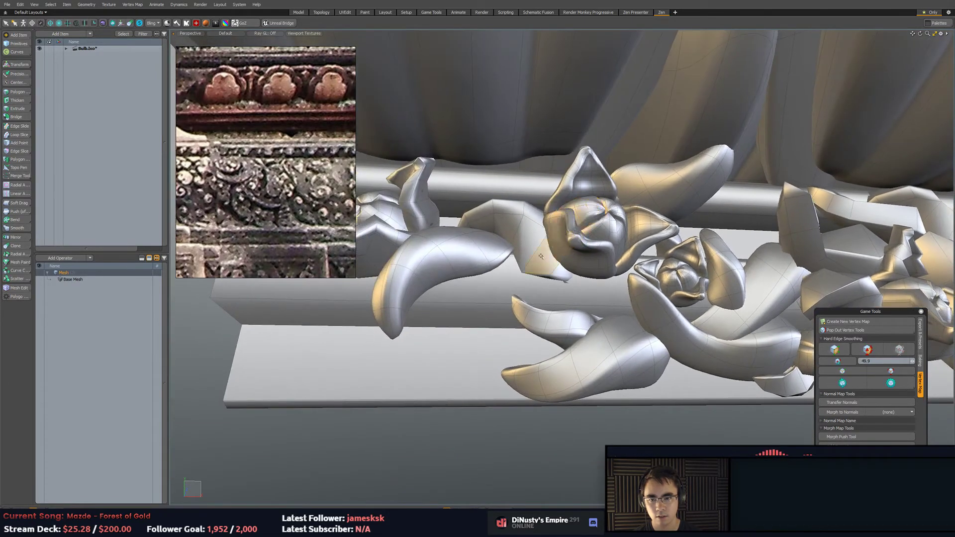
# Turn on subdivision for the outermost flower at the molding's end.
pyautogui.scroll(-3, 637, 430)
pyautogui.keyDown('alt'); pyautogui.moveTo(636, 429); pyautogui.dragTo(469, 297); pyautogui.keyUp('alt')
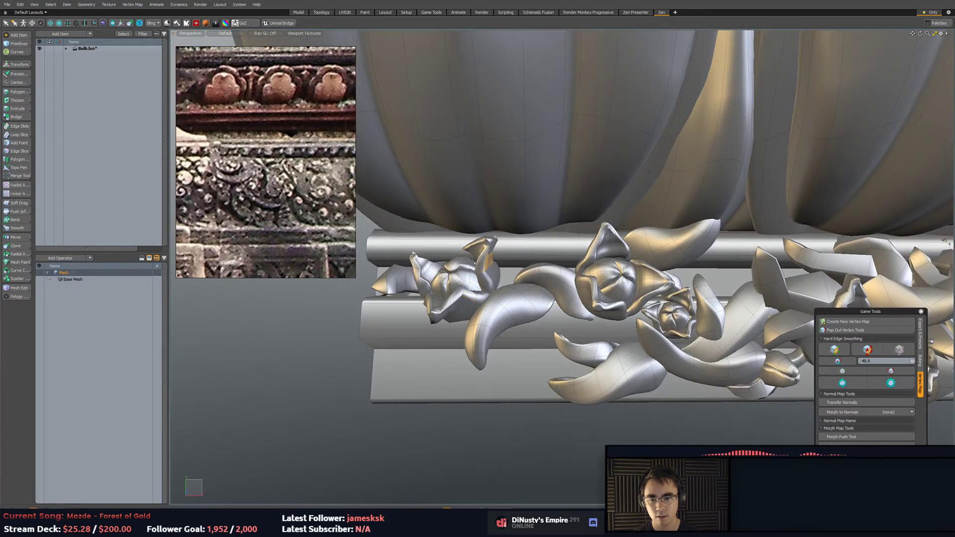
pyautogui.doubleClick(449, 289)
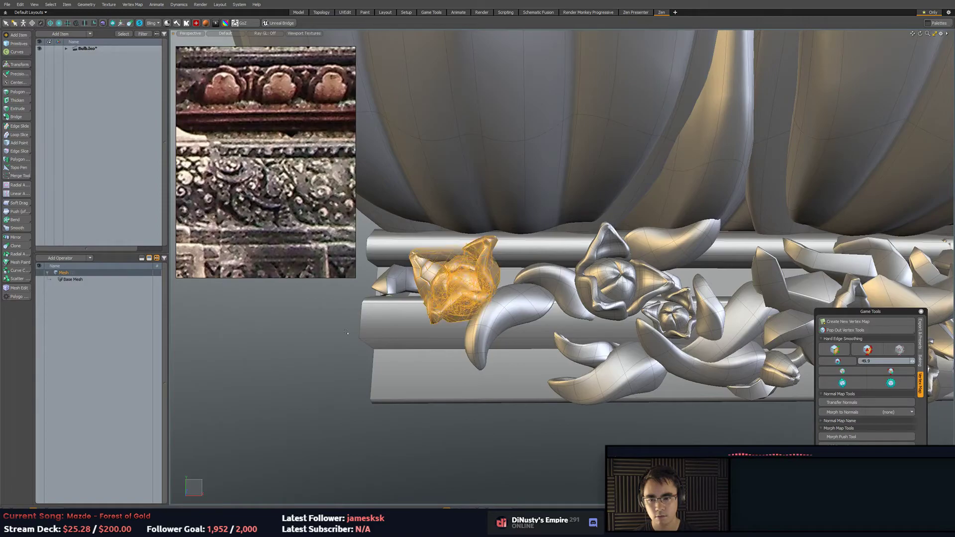
pyautogui.click(394, 290)
pyautogui.press('Tab')
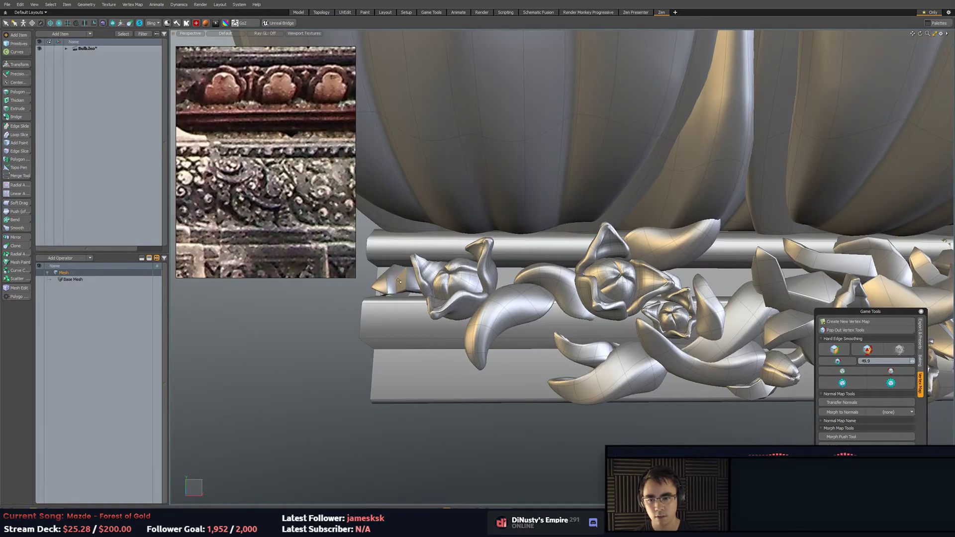
# Turn on subdivision for the curled leaves and the small bud beside the second flower cluster.
pyautogui.moveTo(399, 282)
pyautogui.keyDown('alt'); pyautogui.mouseDown()
pyautogui.moveTo(416, 368)
pyautogui.moveTo(497, 318)
pyautogui.moveTo(692, 319)
pyautogui.mouseUp(); pyautogui.keyUp('alt')
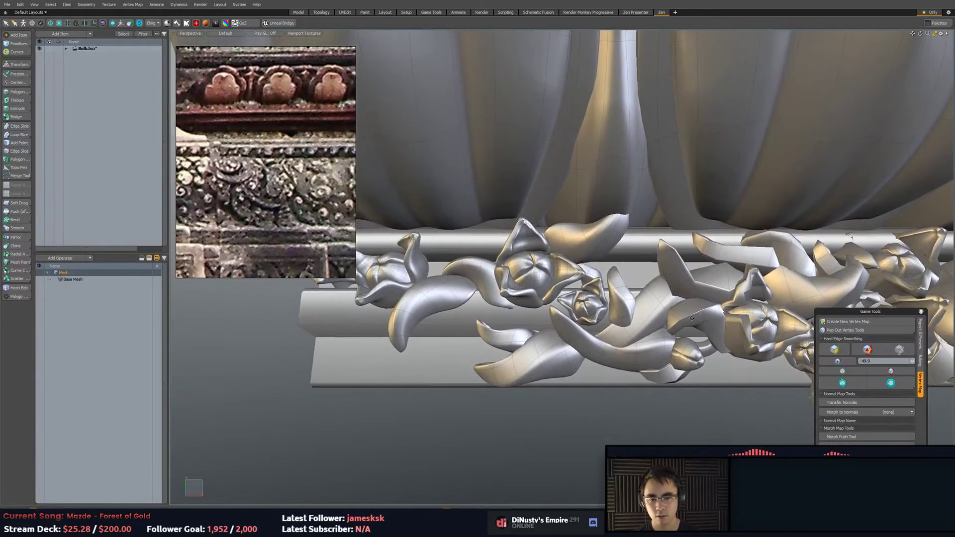
pyautogui.doubleClick(686, 285)
pyautogui.press('Tab')
pyautogui.doubleClick(699, 311)
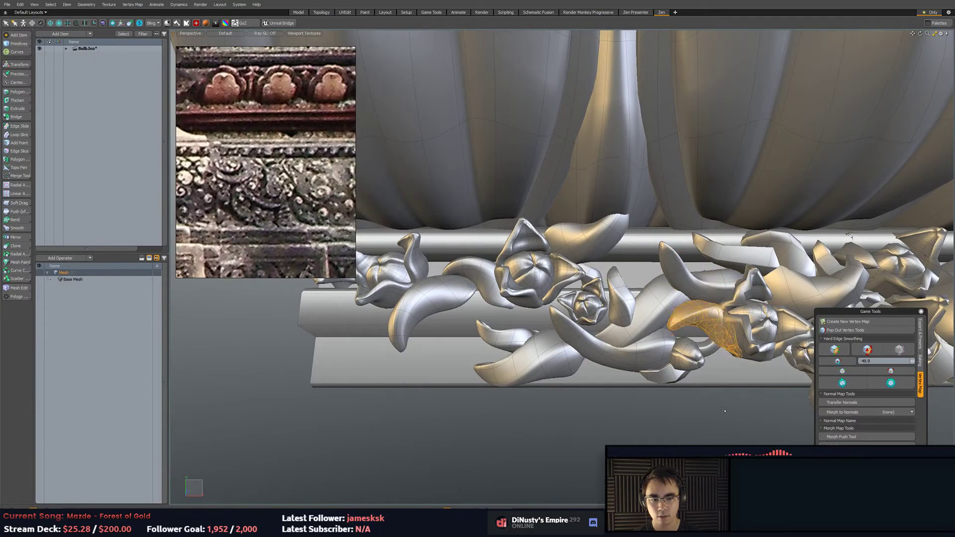
pyautogui.doubleClick(699, 365)
pyautogui.press('Tab')
pyautogui.doubleClick(670, 376)
pyautogui.press('Tab')
pyautogui.click(672, 410)
pyautogui.keyDown('alt'); pyautogui.moveTo(674, 385); pyautogui.dragTo(618, 259); pyautogui.keyUp('alt')
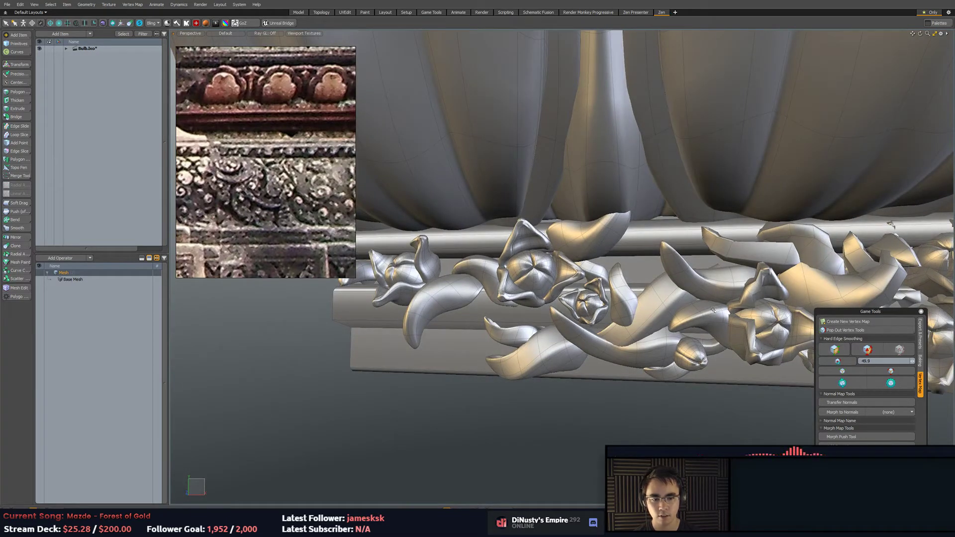
# Select all connected leaves and flowers of the end cluster and toggle their subdivision together.
pyautogui.moveTo(567, 282)
pyautogui.mouseDown()
pyautogui.moveTo(458, 279)
pyautogui.moveTo(469, 264)
pyautogui.moveTo(343, 274)
pyautogui.mouseUp()
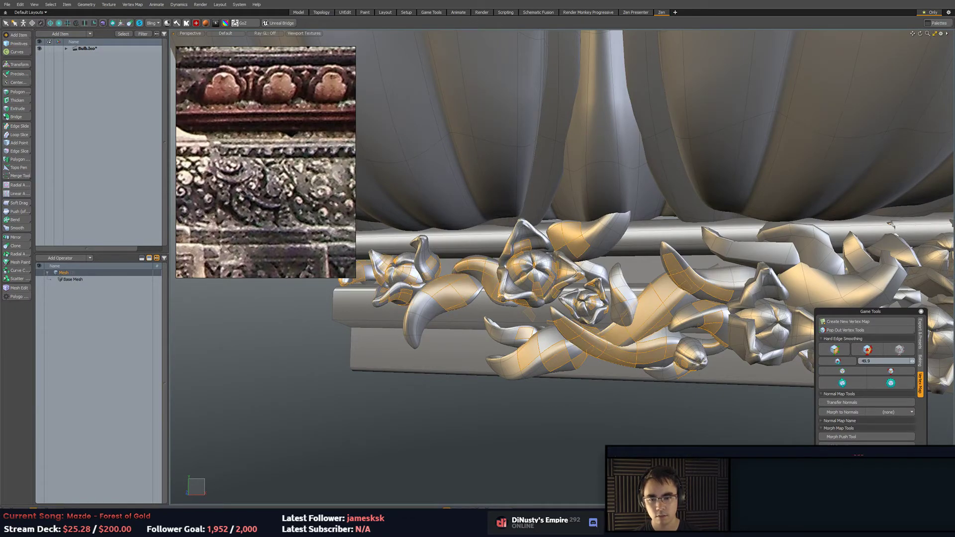
pyautogui.press(']')
pyautogui.keyDown('shift'); pyautogui.doubleClick(588, 270); pyautogui.keyUp('shift')
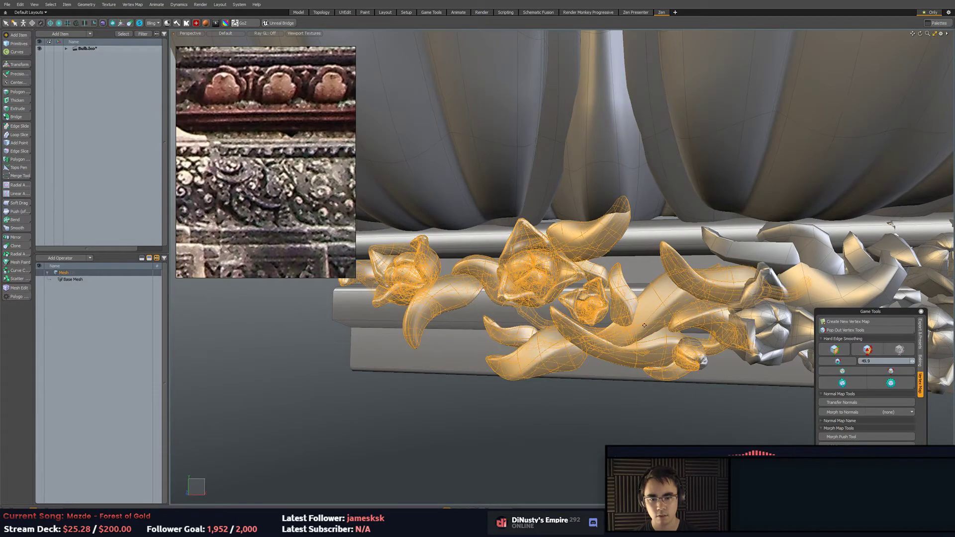
pyautogui.press('g')
pyautogui.press('Tab')
pyautogui.click(619, 399)
pyautogui.keyDown('alt'); pyautogui.moveTo(619, 400); pyautogui.dragTo(502, 335); pyautogui.keyUp('alt')
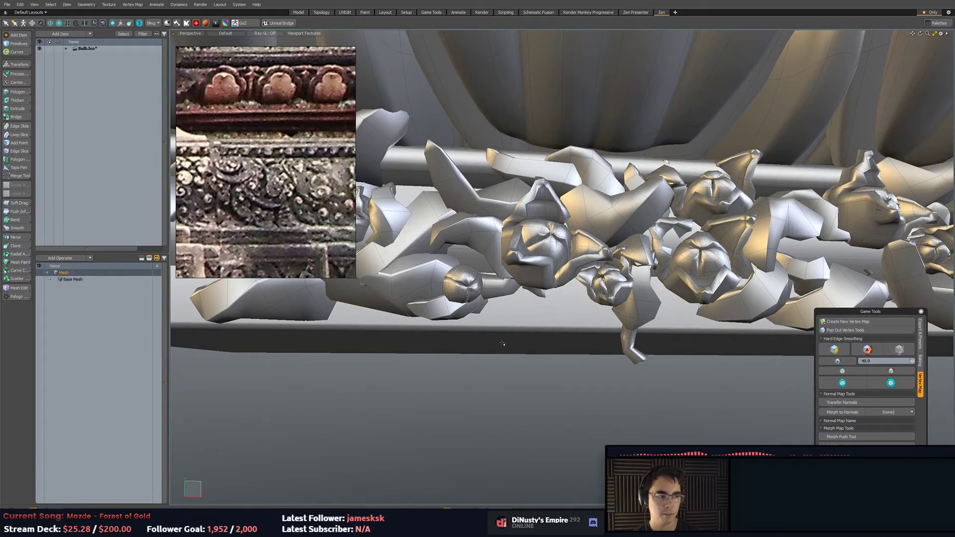
# Select the large leaf row's mesh, switch it to its unsubdivided shape and apply hard edge smoothing.
pyautogui.keyDown('alt'); pyautogui.moveTo(502, 363); pyautogui.dragTo(507, 393); pyautogui.keyUp('alt')
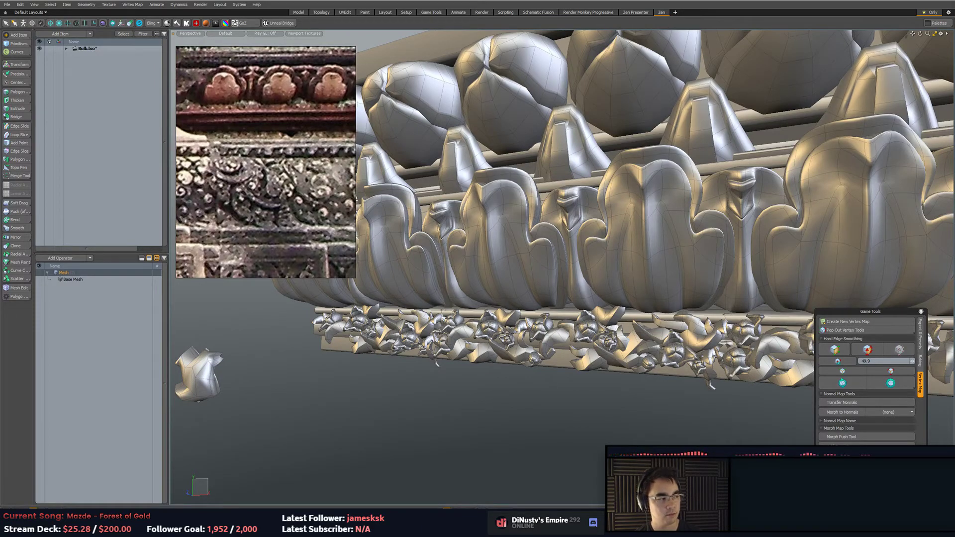
pyautogui.scroll(-3, 506, 215)
pyautogui.keyDown('alt'); pyautogui.moveTo(506, 215); pyautogui.dragTo(652, 230); pyautogui.keyUp('alt')
pyautogui.scroll(3, 542, 217)
pyautogui.scroll(-4, 582, 223)
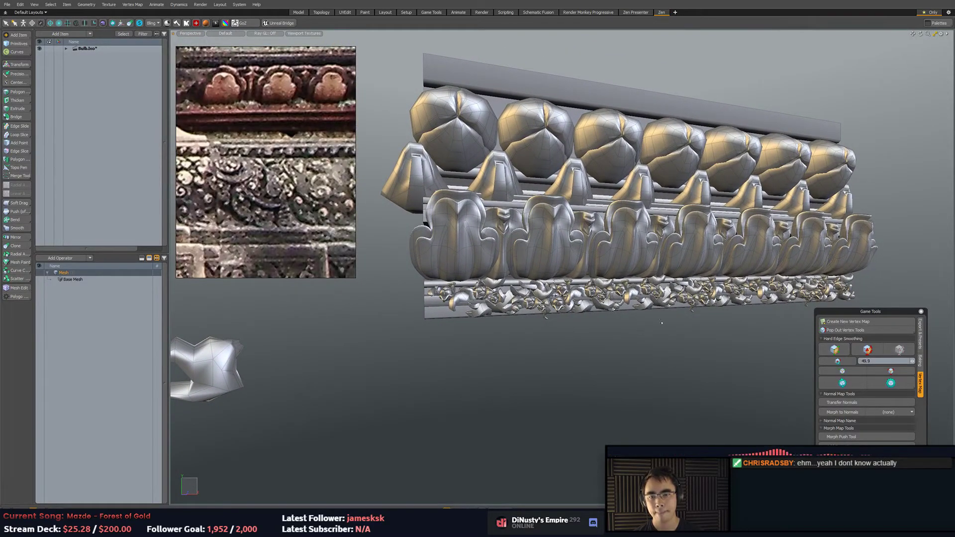
pyautogui.press('5')
pyautogui.click(459, 246)
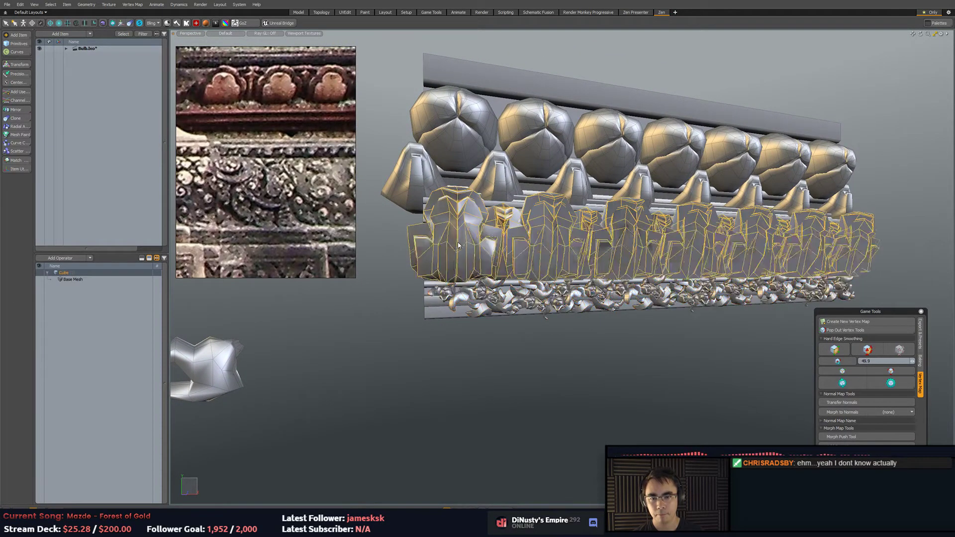
pyautogui.click(589, 326)
pyautogui.click(842, 383)
# Select the bulb mesh together with its spare parts, apply hard edge smoothing to it and clear the selection.
pyautogui.moveTo(687, 363)
pyautogui.keyDown('alt'); pyautogui.mouseDown()
pyautogui.moveTo(652, 365)
pyautogui.moveTo(547, 325)
pyautogui.mouseUp(); pyautogui.keyUp('alt')
pyautogui.click(552, 328)
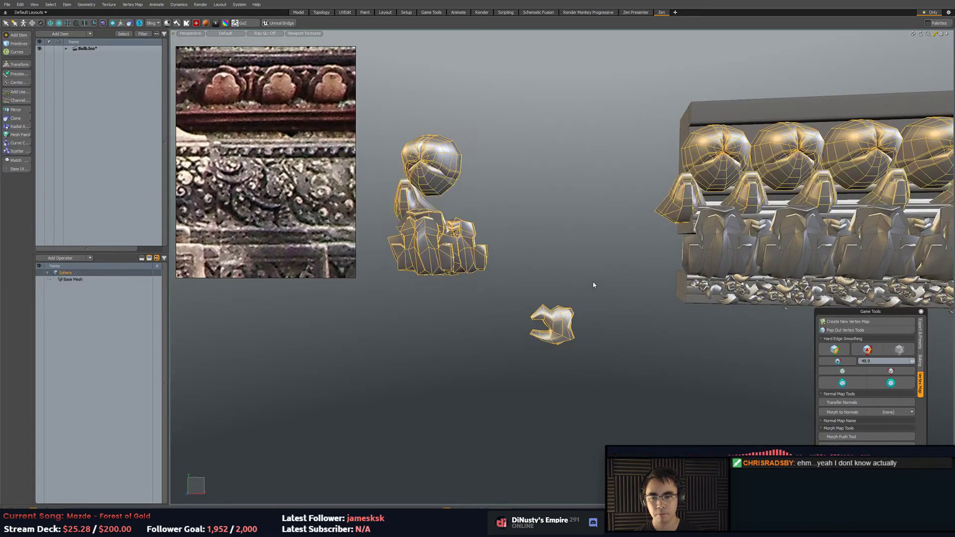
pyautogui.click(844, 386)
pyautogui.click(693, 360)
pyautogui.keyDown('alt'); pyautogui.moveTo(693, 359); pyautogui.dragTo(624, 328); pyautogui.keyUp('alt')
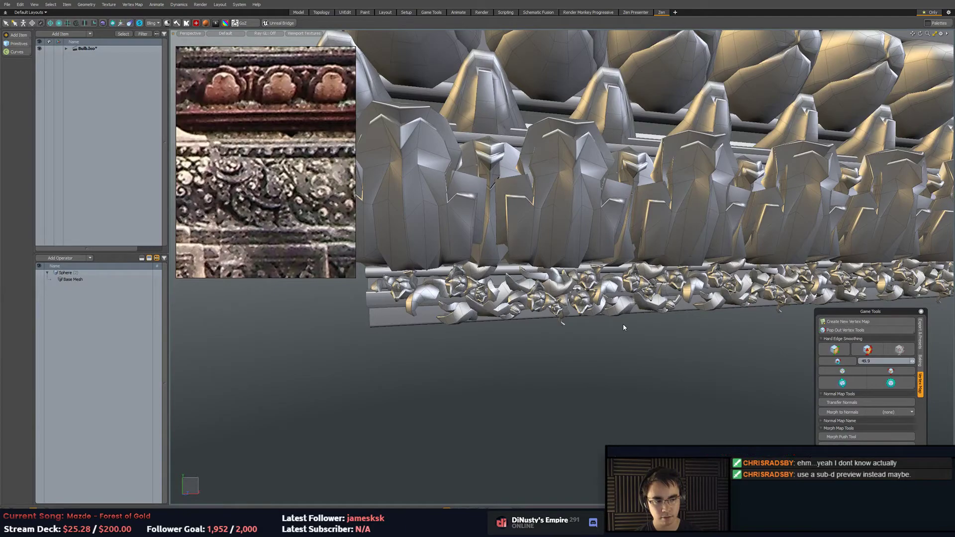
# Try to turn on subdivision for the bulb mesh, toggling it on the whole mesh and on individually picked pieces.
pyautogui.moveTo(482, 321)
pyautogui.keyDown('alt'); pyautogui.mouseDown()
pyautogui.moveTo(481, 229)
pyautogui.moveTo(456, 257)
pyautogui.mouseUp(); pyautogui.keyUp('alt')
pyautogui.press('Tab')
pyautogui.press('3')
pyautogui.press(']')
pyautogui.press('Tab')
pyautogui.click(572, 95)
pyautogui.click(604, 226)
pyautogui.press('Tab')
pyautogui.click(715, 222)
pyautogui.press('Tab')
pyautogui.keyDown('alt'); pyautogui.moveTo(836, 164); pyautogui.dragTo(664, 225); pyautogui.keyUp('alt')
pyautogui.keyDown('alt'); pyautogui.moveTo(619, 269); pyautogui.dragTo(595, 254); pyautogui.keyUp('alt')
pyautogui.press('Tab')
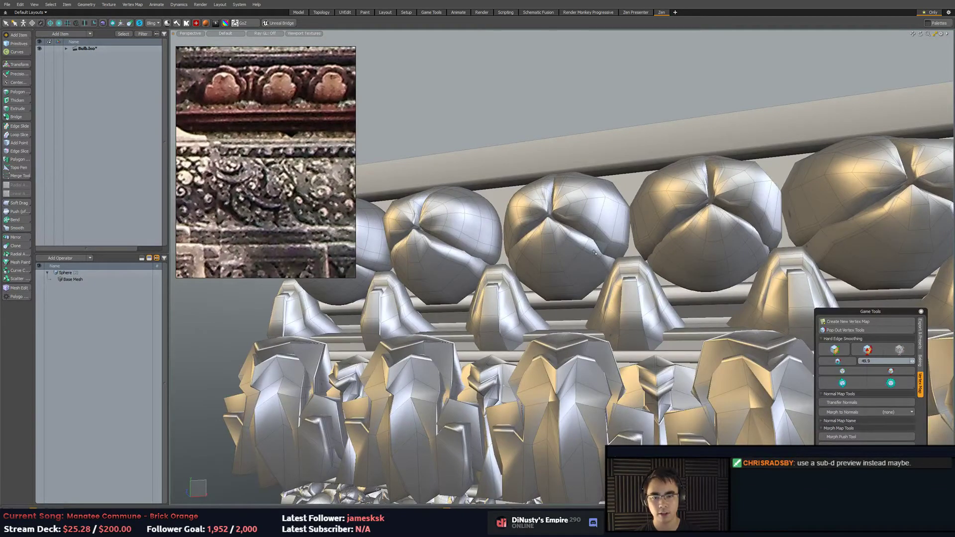
# Toggle subdivision across the bulb and bell-shaped leaf rows to compare both shapes, and clear the selection.
pyautogui.keyDown('alt'); pyautogui.moveTo(595, 253); pyautogui.dragTo(664, 267); pyautogui.keyUp('alt')
pyautogui.press('Tab')
pyautogui.press('Tab')
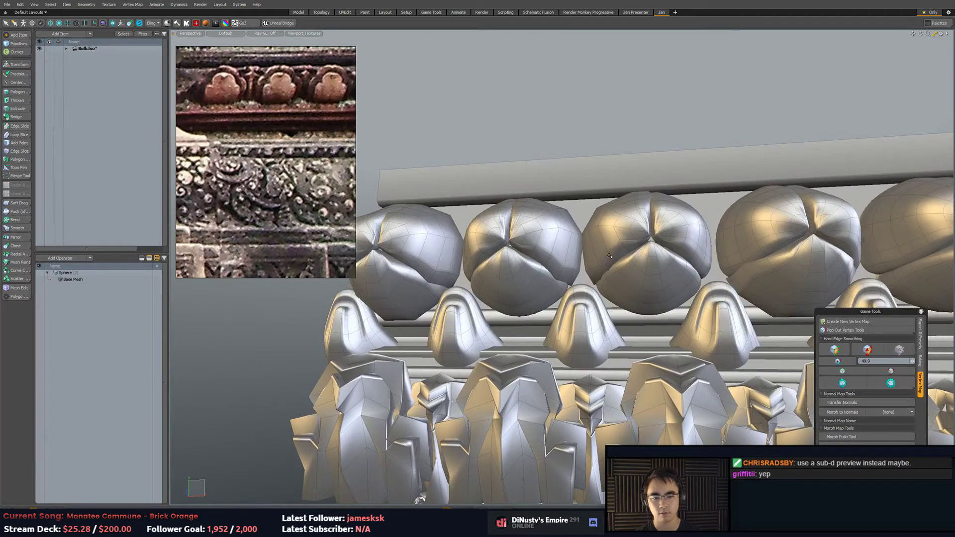
pyautogui.press('Tab')
pyautogui.press('Tab')
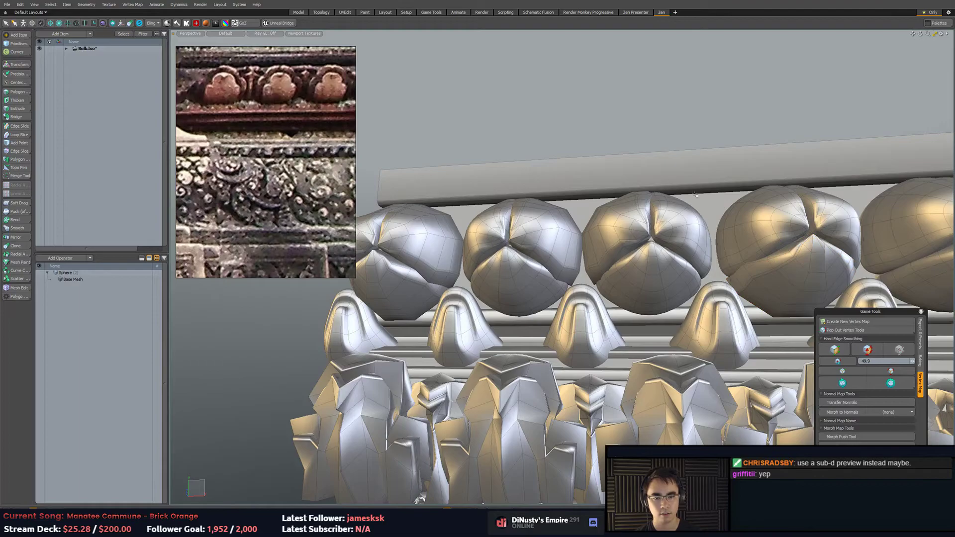
pyautogui.keyDown('alt'); pyautogui.moveTo(696, 244); pyautogui.dragTo(675, 239); pyautogui.keyUp('alt')
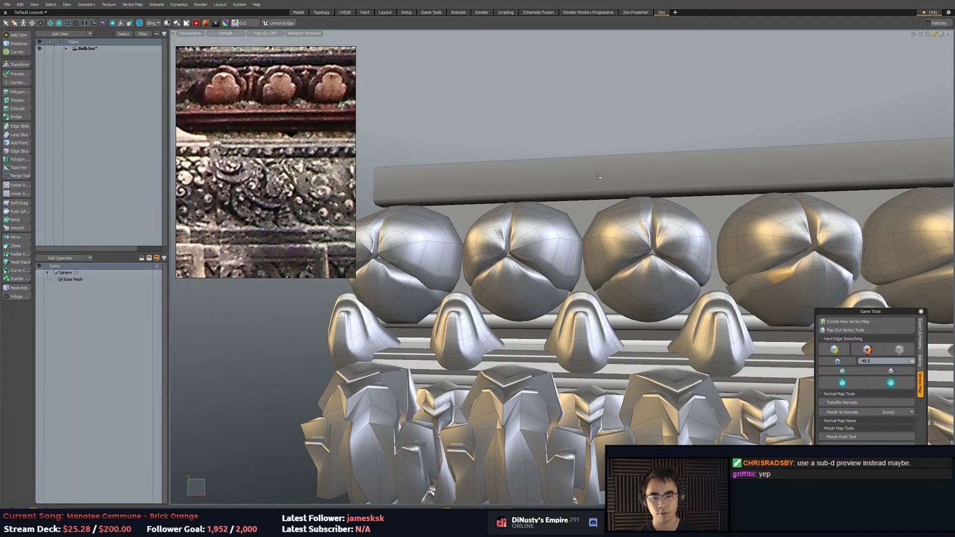
pyautogui.click(618, 109)
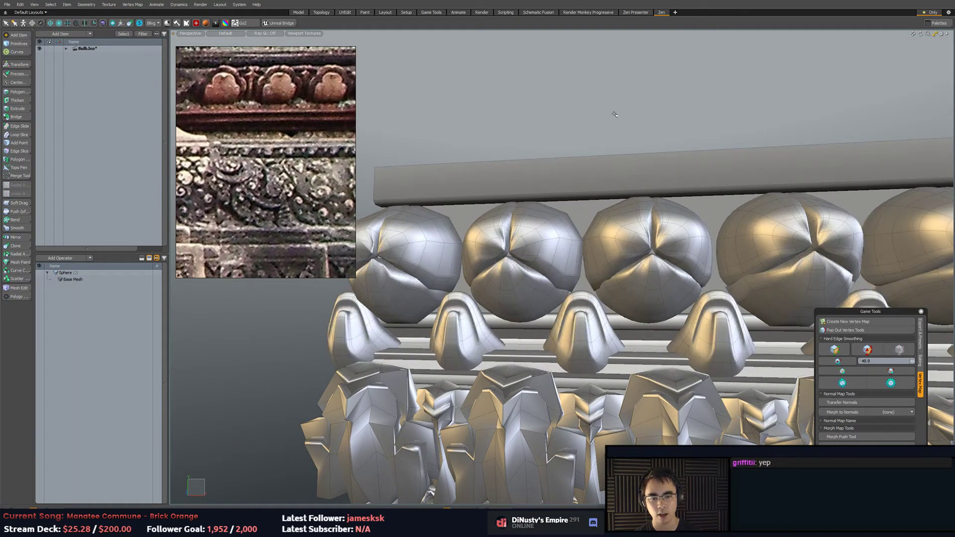
# Select connected petals on several neighbouring bulbs and clear the selection.
pyautogui.doubleClick(816, 289)
pyautogui.keyDown('shift'); pyautogui.doubleClick(629, 251); pyautogui.keyUp('shift')
pyautogui.keyDown('shift'); pyautogui.doubleClick(556, 244); pyautogui.keyUp('shift')
pyautogui.keyDown('alt'); pyautogui.moveTo(483, 247); pyautogui.dragTo(532, 255); pyautogui.keyUp('alt')
pyautogui.keyDown('shift'); pyautogui.doubleClick(503, 256); pyautogui.keyUp('shift')
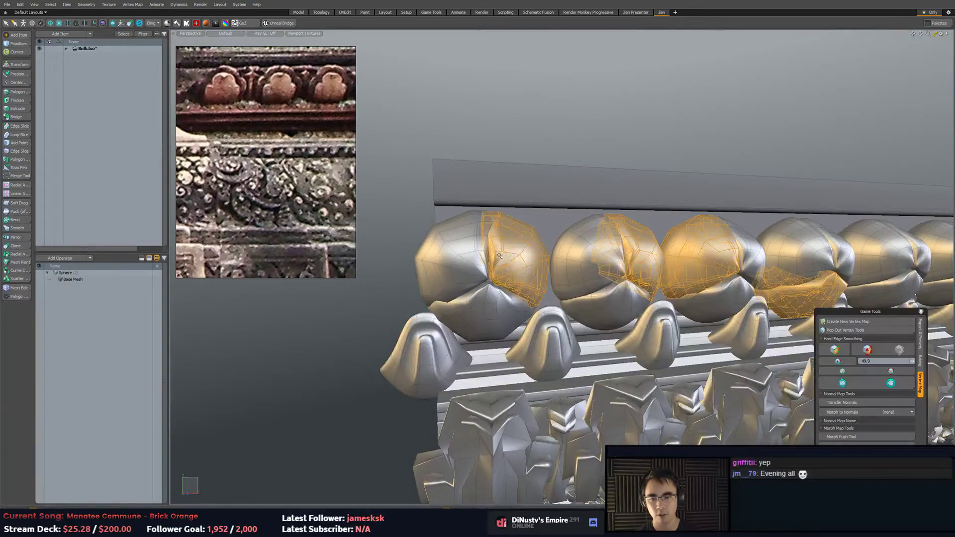
pyautogui.click(522, 136)
pyautogui.keyDown('ctrl'); pyautogui.keyDown('alt'); pyautogui.moveTo(515, 174); pyautogui.dragTo(540, 243); pyautogui.keyUp('alt'); pyautogui.keyUp('ctrl')
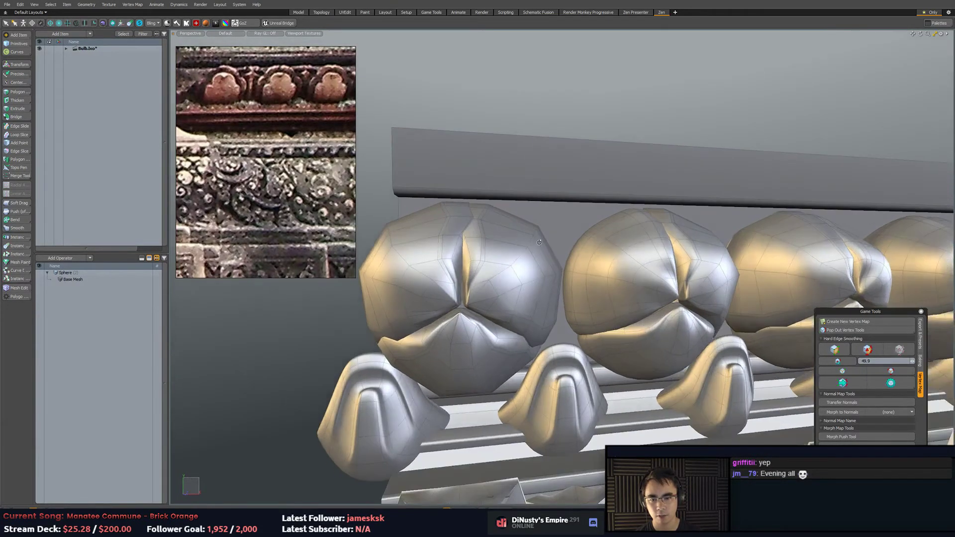
# Toggle subdivision for the bulb mesh and for single connected pieces whose shape differs from their neighbours.
pyautogui.press('Tab')
pyautogui.keyDown('alt'); pyautogui.moveTo(596, 260); pyautogui.dragTo(517, 265); pyautogui.keyUp('alt')
pyautogui.doubleClick(516, 264)
pyautogui.press('Tab')
pyautogui.click(445, 371)
pyautogui.press('3')
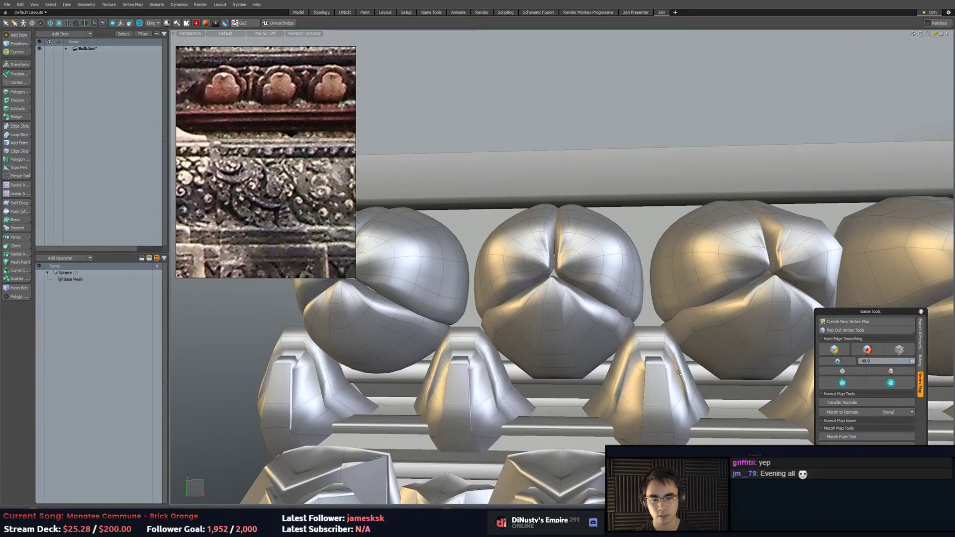
pyautogui.moveTo(301, 385)
pyautogui.mouseDown()
pyautogui.moveTo(456, 419)
pyautogui.moveTo(525, 399)
pyautogui.mouseUp()
pyautogui.keyDown('alt'); pyautogui.moveTo(550, 371); pyautogui.dragTo(515, 366); pyautogui.keyUp('alt')
pyautogui.click(513, 172)
pyautogui.doubleClick(461, 326)
pyautogui.press('Tab')
# Pick polygons on several bulbs, extend the selection to the connected petals and toggle their subdivision.
pyautogui.click(566, 147)
pyautogui.click(690, 245)
pyautogui.keyDown('shift'); pyautogui.click(676, 308); pyautogui.keyUp('shift')
pyautogui.keyDown('alt'); pyautogui.keyDown('shift'); pyautogui.moveTo(676, 307); pyautogui.dragTo(450, 309); pyautogui.keyUp('shift'); pyautogui.keyUp('alt')
pyautogui.keyDown('shift'); pyautogui.click(592, 248); pyautogui.keyUp('shift')
pyautogui.keyDown('shift'); pyautogui.click(701, 250); pyautogui.keyUp('shift')
pyautogui.press(']')
pyautogui.press('Tab')
# Mark polygons on the petals of all bulbs, extend to the connected pieces and switch them to their unsubdivided shape.
pyautogui.keyDown('alt'); pyautogui.keyDown('shift'); pyautogui.moveTo(813, 240); pyautogui.dragTo(666, 265); pyautogui.keyUp('shift'); pyautogui.keyUp('alt')
pyautogui.click(572, 261)
pyautogui.press('Escape')
pyautogui.keyDown('shift'); pyautogui.moveTo(726, 296); pyautogui.dragTo(718, 277); pyautogui.keyUp('shift')
pyautogui.moveTo(588, 263)
pyautogui.keyDown('shift'); pyautogui.mouseDown()
pyautogui.moveTo(551, 298)
pyautogui.moveTo(539, 277)
pyautogui.mouseUp(); pyautogui.keyUp('shift')
pyautogui.moveTo(423, 274)
pyautogui.keyDown('shift'); pyautogui.mouseDown()
pyautogui.moveTo(401, 317)
pyautogui.moveTo(396, 280)
pyautogui.mouseUp(); pyautogui.keyUp('shift')
pyautogui.keyDown('alt'); pyautogui.keyDown('shift'); pyautogui.moveTo(309, 305); pyautogui.dragTo(572, 312); pyautogui.keyUp('shift'); pyautogui.keyUp('alt')
pyautogui.moveTo(562, 279)
pyautogui.keyDown('shift'); pyautogui.mouseDown()
pyautogui.moveTo(532, 292)
pyautogui.moveTo(549, 264)
pyautogui.mouseUp(); pyautogui.keyUp('shift')
pyautogui.keyDown('ctrl'); pyautogui.keyDown('alt'); pyautogui.moveTo(473, 288); pyautogui.dragTo(516, 311); pyautogui.keyUp('alt'); pyautogui.keyUp('ctrl')
pyautogui.keyDown('alt'); pyautogui.moveTo(647, 329); pyautogui.dragTo(549, 302); pyautogui.keyUp('alt')
pyautogui.keyDown('alt'); pyautogui.moveTo(665, 273); pyautogui.dragTo(678, 249); pyautogui.keyUp('alt')
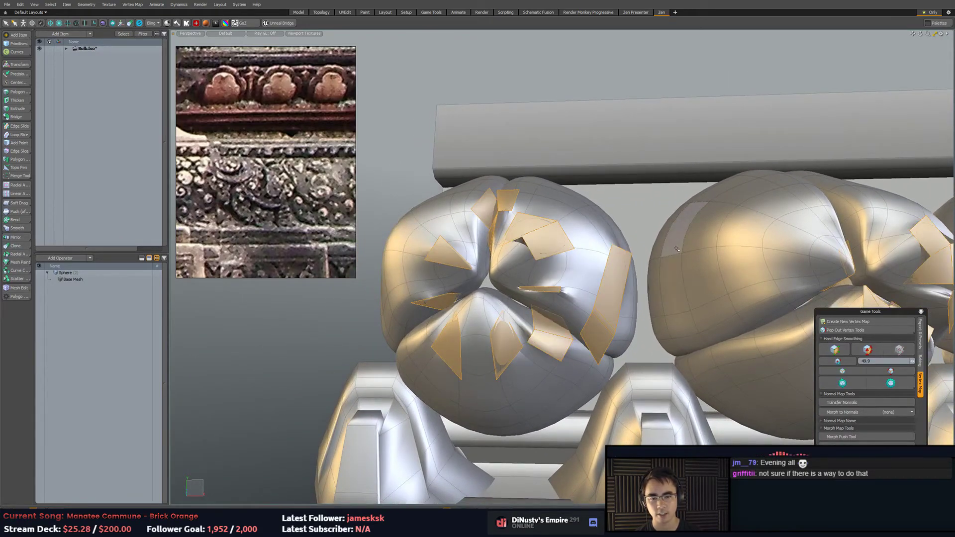
pyautogui.click(590, 151)
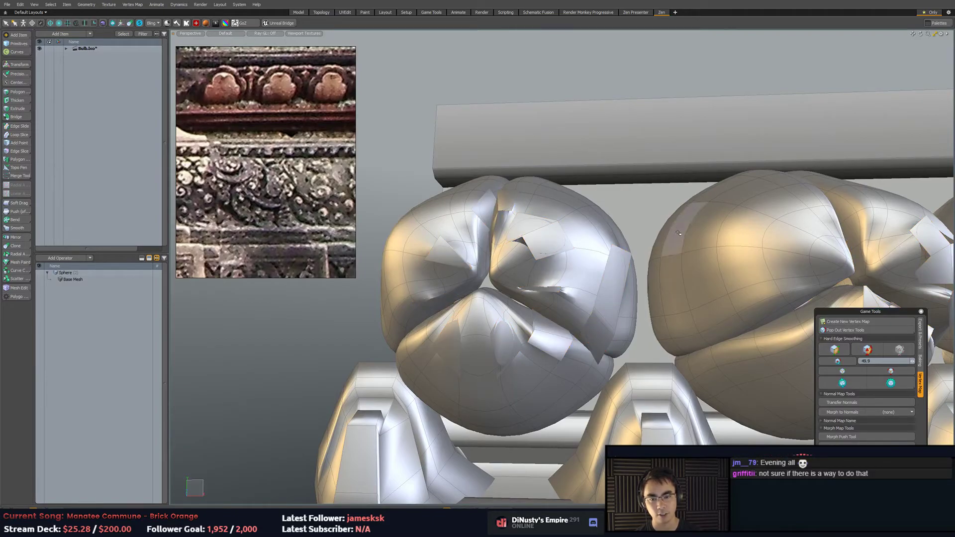
pyautogui.hotkey('ctrl', 'z')
pyautogui.hotkey('ctrl', 'z')
pyautogui.hotkey('ctrl', 'z')
pyautogui.keyDown('ctrl'); pyautogui.keyDown('alt'); pyautogui.moveTo(702, 271); pyautogui.dragTo(522, 317); pyautogui.keyUp('alt'); pyautogui.keyUp('ctrl')
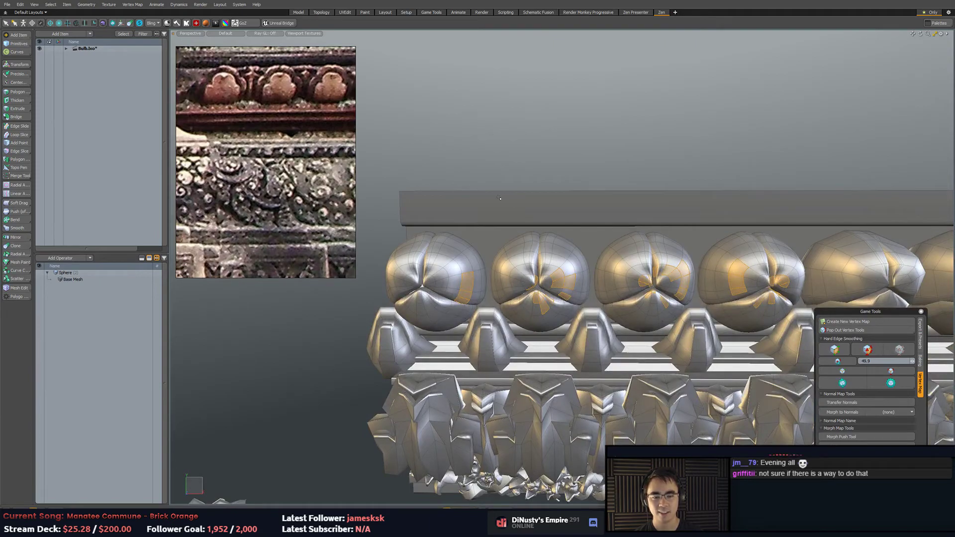
pyautogui.press(']')
pyautogui.press('Tab')
pyautogui.click(539, 160)
pyautogui.keyDown('alt'); pyautogui.moveTo(539, 161); pyautogui.dragTo(586, 248); pyautogui.keyUp('alt')
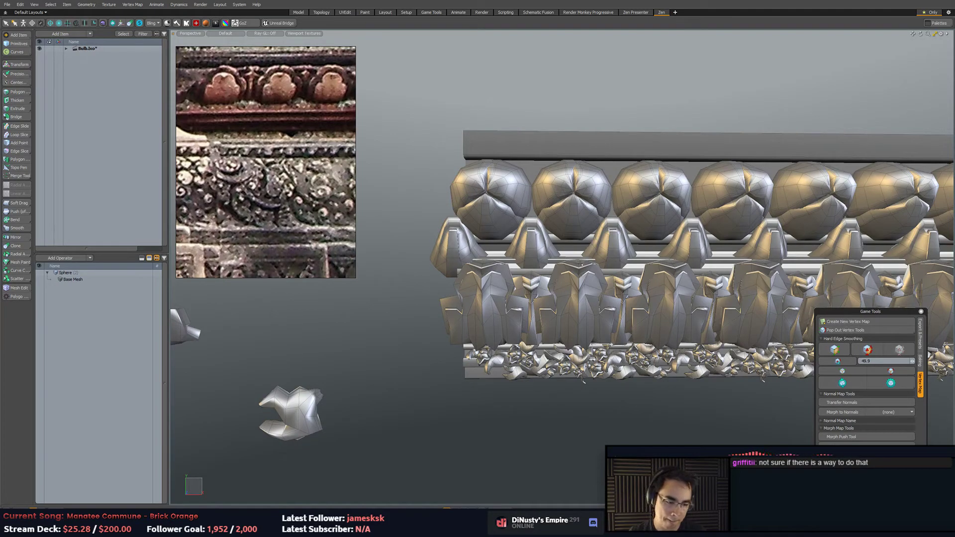
# Turn on subdivision for the large leaf row and clear the selection.
pyautogui.keyDown('alt'); pyautogui.moveTo(542, 199); pyautogui.dragTo(528, 279); pyautogui.keyUp('alt')
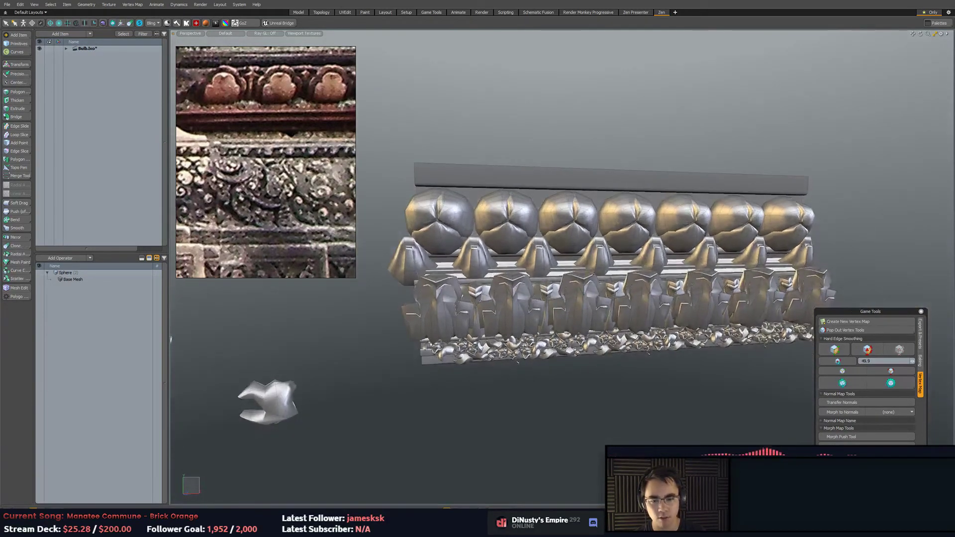
pyautogui.click(587, 308)
pyautogui.press('Tab')
pyautogui.click(617, 387)
pyautogui.moveTo(616, 386)
pyautogui.keyDown('alt'); pyautogui.keyDown('shift'); pyautogui.mouseDown()
pyautogui.moveTo(618, 354)
pyautogui.moveTo(612, 378)
pyautogui.mouseUp(); pyautogui.keyUp('shift'); pyautogui.keyUp('alt')
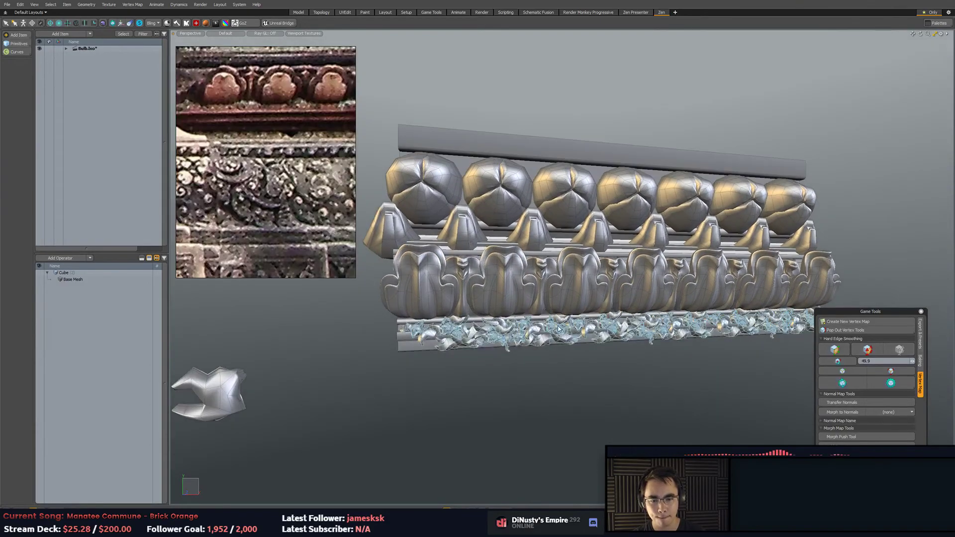
# Select the floral ornament mesh for polygon editing and inspect it up close and within the whole molding.
pyautogui.keyDown('ctrl'); pyautogui.keyDown('alt'); pyautogui.moveTo(520, 368); pyautogui.dragTo(543, 365); pyautogui.keyUp('alt'); pyautogui.keyUp('ctrl')
pyautogui.keyDown('alt'); pyautogui.moveTo(542, 366); pyautogui.dragTo(448, 357); pyautogui.keyUp('alt')
pyautogui.keyDown('alt'); pyautogui.moveTo(448, 357); pyautogui.dragTo(543, 319); pyautogui.keyUp('alt')
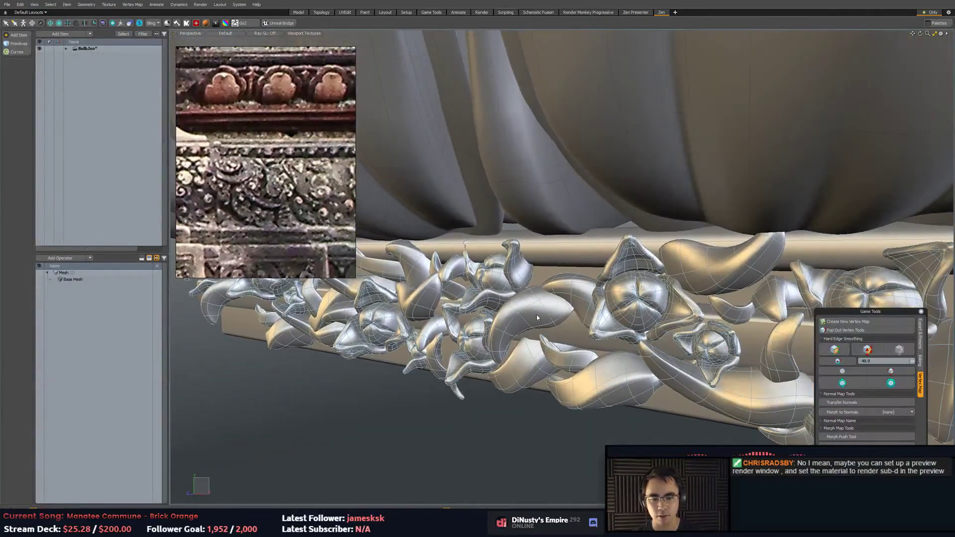
pyautogui.click(634, 298)
pyautogui.press('3')
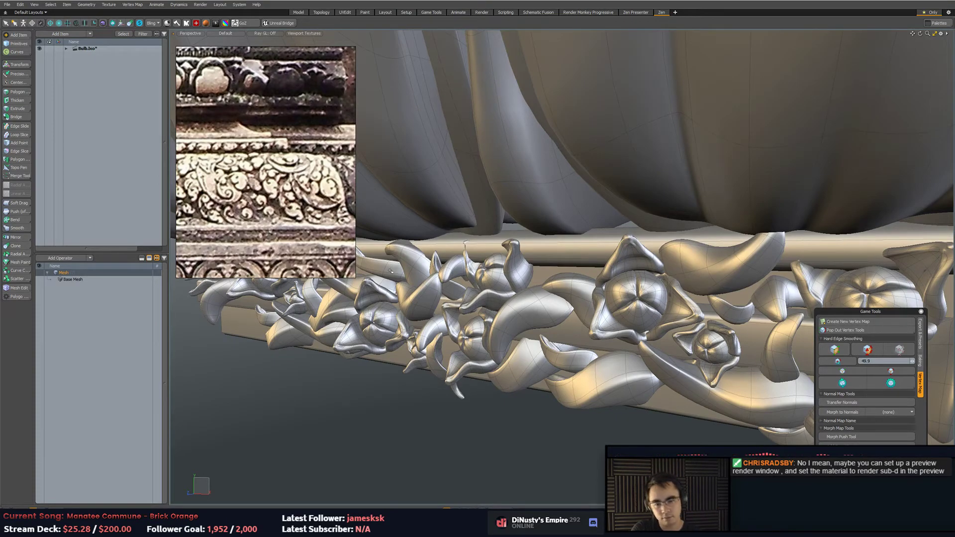
pyautogui.scroll(-5, 467, 308)
pyautogui.keyDown('alt'); pyautogui.moveTo(487, 344); pyautogui.dragTo(503, 317); pyautogui.keyUp('alt')
pyautogui.scroll(-3, 513, 361)
pyautogui.moveTo(503, 317); pyautogui.dragTo(508, 282, button='middle')
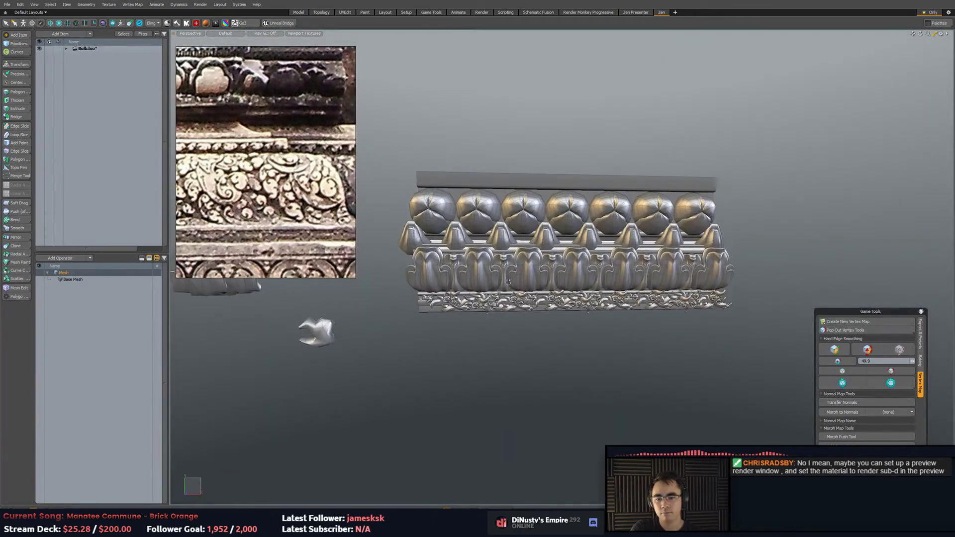
# Open the recent file Pillar_wall.fbx with the default FBX load options.
pyautogui.click(7, 4)
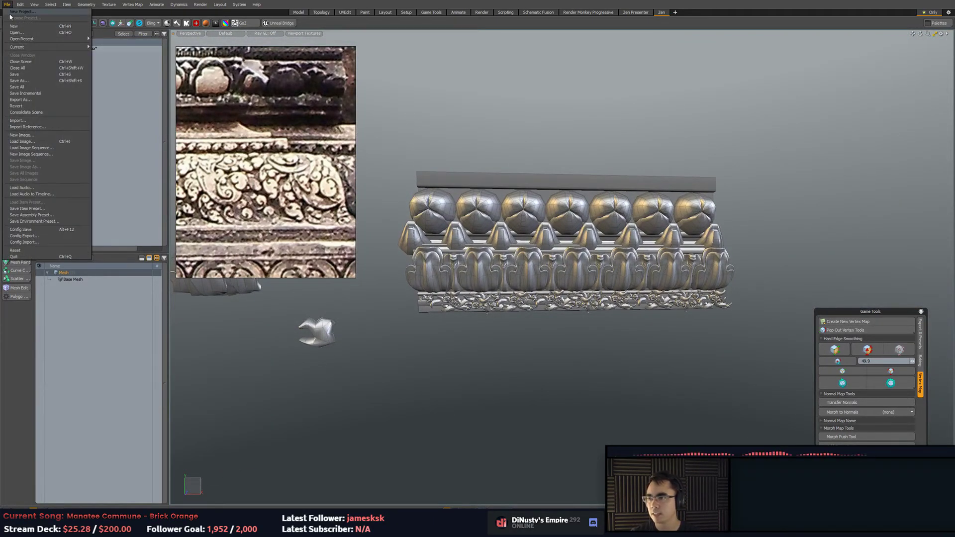
pyautogui.moveTo(41, 40)
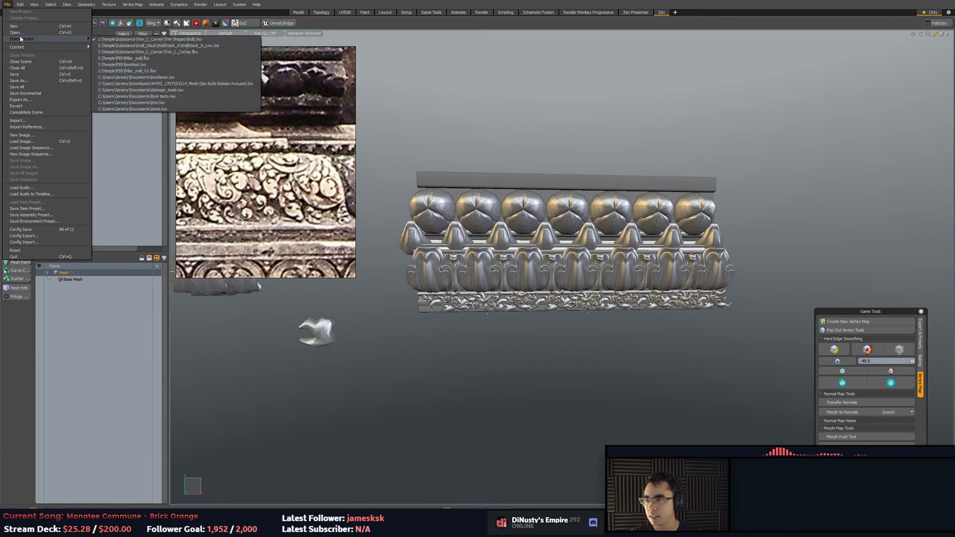
pyautogui.click(171, 60)
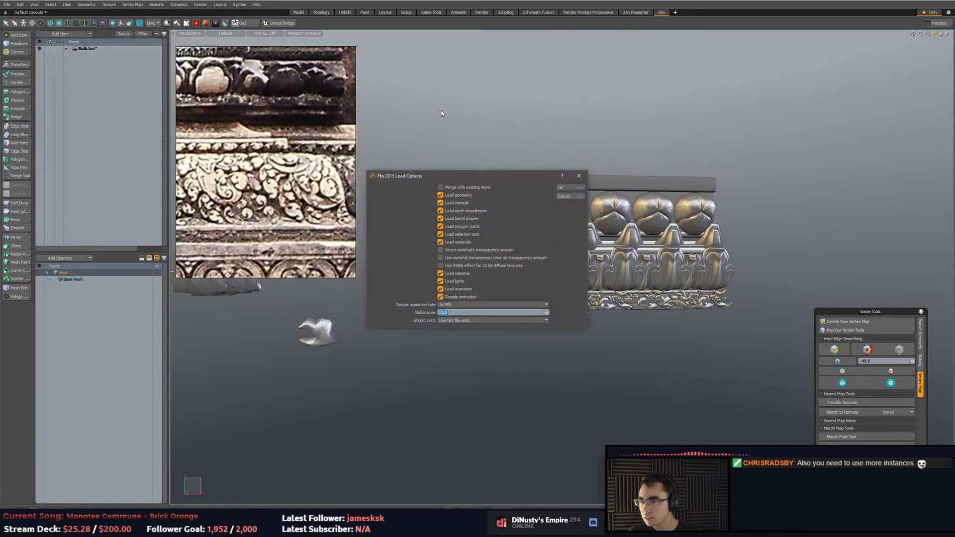
pyautogui.click(580, 189)
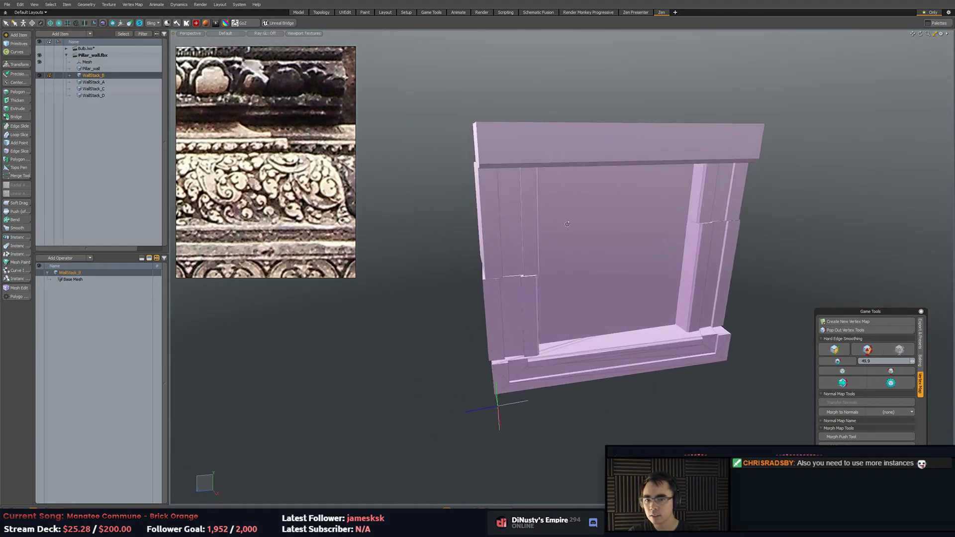
# Switch visibility between the Pillar_wall and WallStack_B meshes to compare them, ending with only WallStack_B shown.
pyautogui.keyDown('alt'); pyautogui.moveTo(567, 224); pyautogui.dragTo(548, 241); pyautogui.keyUp('alt')
pyautogui.press('5')
pyautogui.click(439, 245)
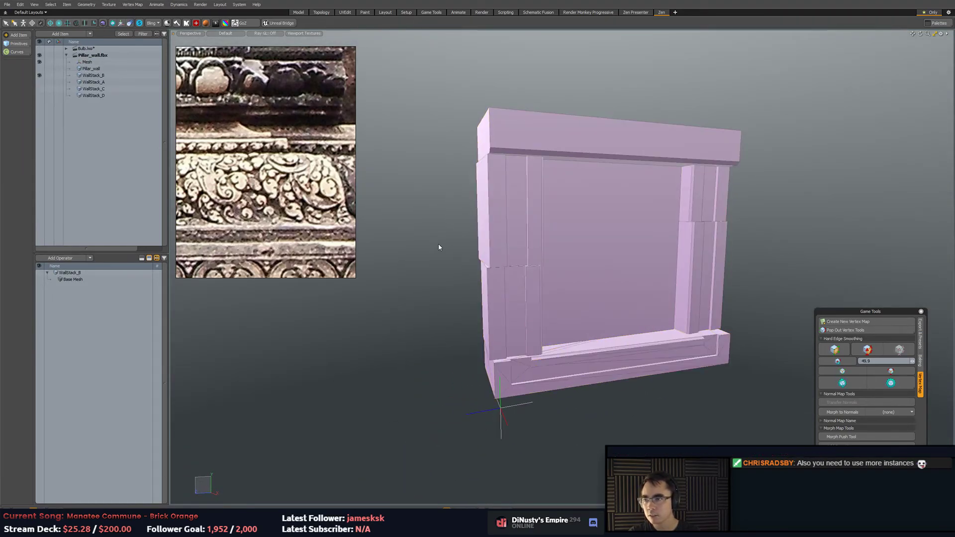
pyautogui.click(40, 68)
pyautogui.click(39, 75)
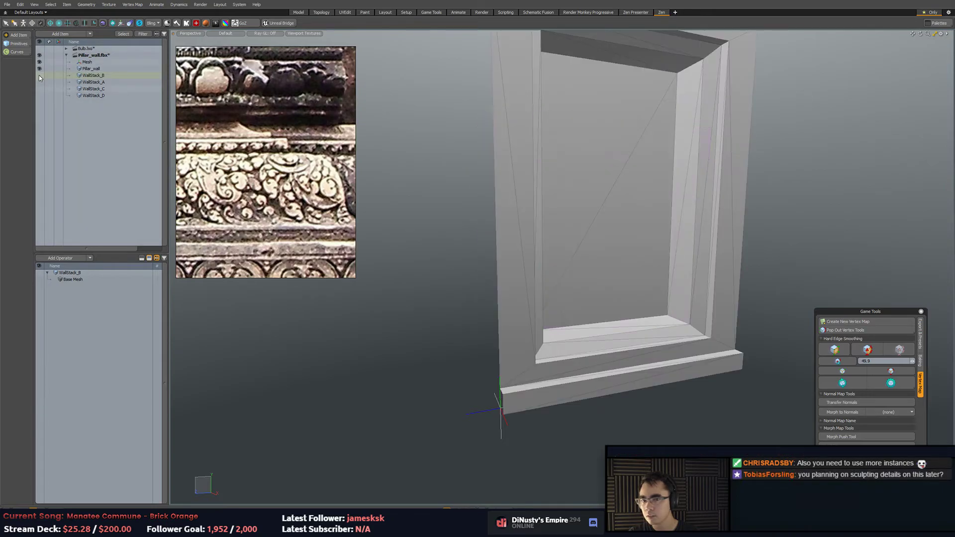
pyautogui.click(39, 75)
pyautogui.click(39, 69)
pyautogui.keyDown('alt'); pyautogui.moveTo(503, 209); pyautogui.dragTo(474, 204); pyautogui.keyUp('alt')
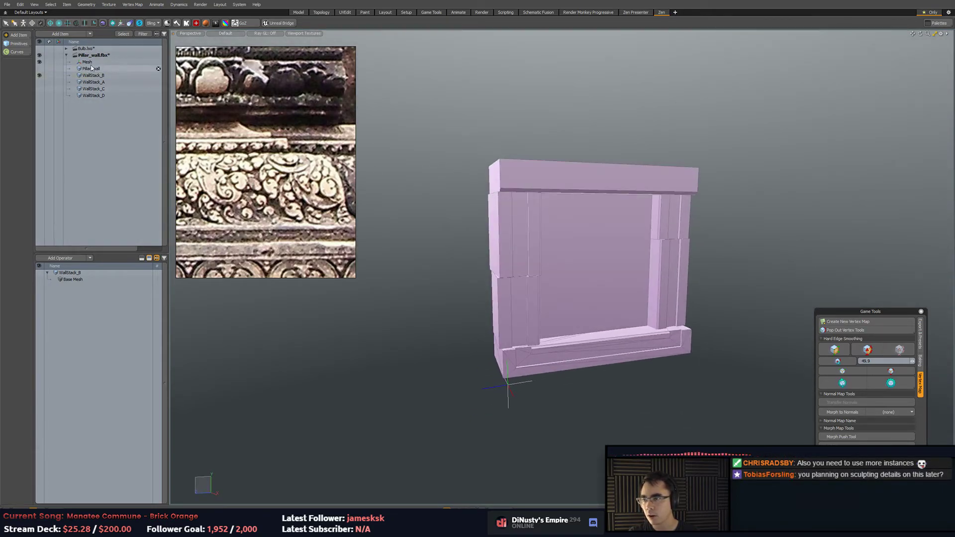
# Select the WallStack_B mesh, pick out the polygon strips of its near pillar to review them, and clear the selection.
pyautogui.click(512, 220)
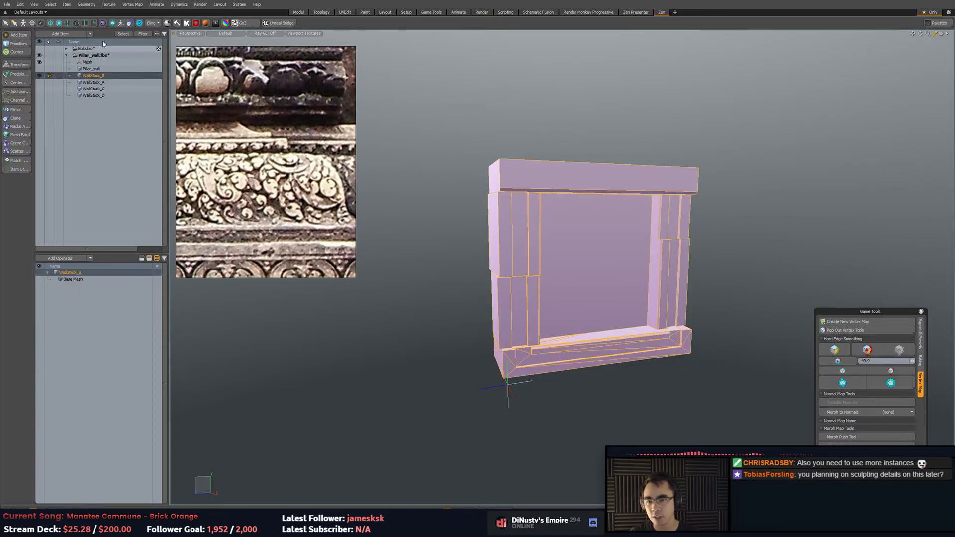
pyautogui.press('3')
pyautogui.click(515, 249)
pyautogui.scroll(1, 520, 306)
pyautogui.keyDown('shift'); pyautogui.click(516, 262); pyautogui.keyUp('shift')
pyautogui.scroll(2, 519, 344)
pyautogui.keyDown('shift'); pyautogui.click(528, 362); pyautogui.keyUp('shift')
pyautogui.keyDown('alt'); pyautogui.moveTo(552, 356); pyautogui.dragTo(529, 246); pyautogui.keyUp('alt')
pyautogui.scroll(3, 528, 343)
pyautogui.keyDown('alt'); pyautogui.keyDown('shift'); pyautogui.moveTo(541, 102); pyautogui.dragTo(574, 293); pyautogui.keyUp('shift'); pyautogui.keyUp('alt')
pyautogui.scroll(-4, 508, 279)
pyautogui.keyDown('alt'); pyautogui.moveTo(671, 241); pyautogui.dragTo(612, 212); pyautogui.keyUp('alt')
pyautogui.click(760, 200)
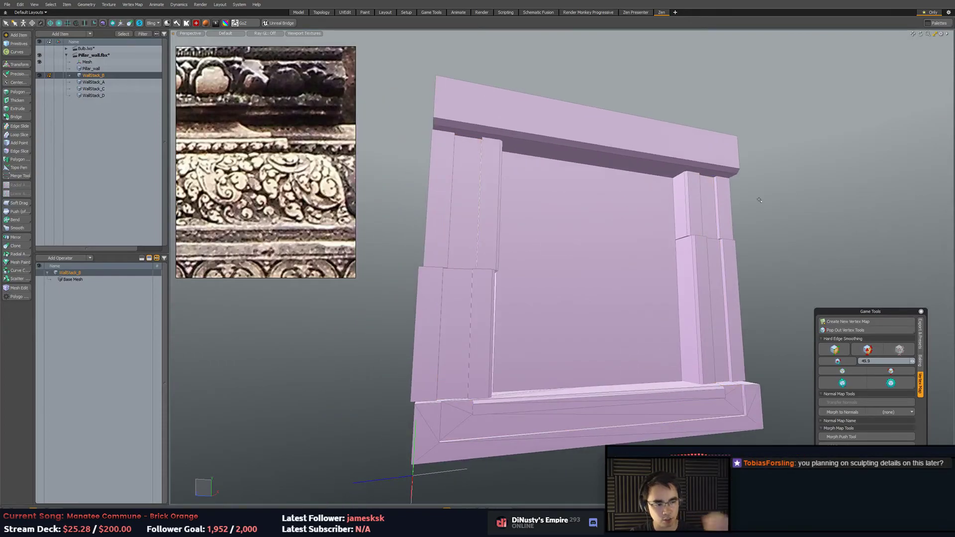
# Examine the base panel and ledge of WallStack_B up close and from the side.
pyautogui.scroll(3, 760, 200)
pyautogui.keyDown('ctrl'); pyautogui.keyDown('alt'); pyautogui.moveTo(793, 205); pyautogui.dragTo(747, 214); pyautogui.keyUp('alt'); pyautogui.keyUp('ctrl')
pyautogui.keyDown('alt'); pyautogui.moveTo(747, 214); pyautogui.dragTo(684, 232); pyautogui.keyUp('alt')
pyautogui.click(637, 384)
pyautogui.click(726, 429)
pyautogui.scroll(2, 642, 373)
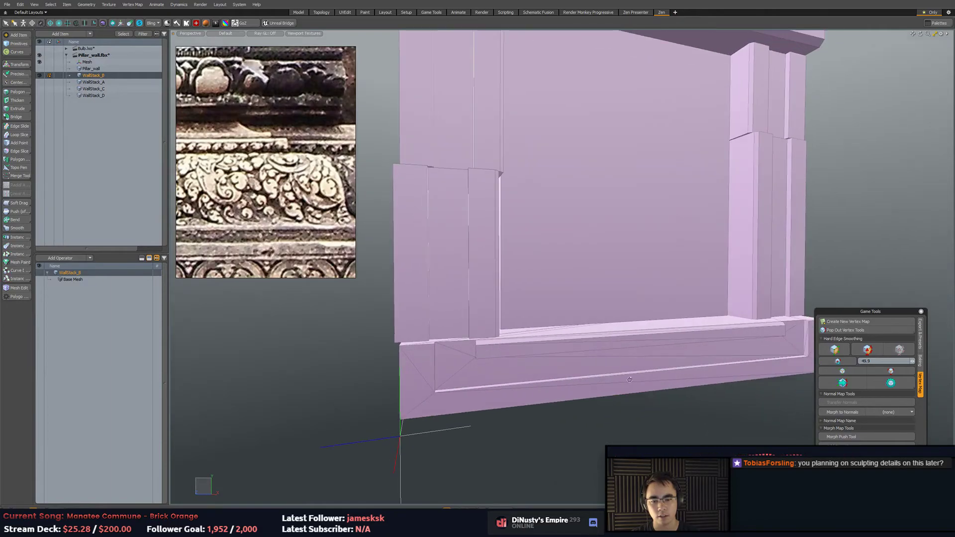
pyautogui.keyDown('alt'); pyautogui.moveTo(505, 338); pyautogui.dragTo(749, 318); pyautogui.keyUp('alt')
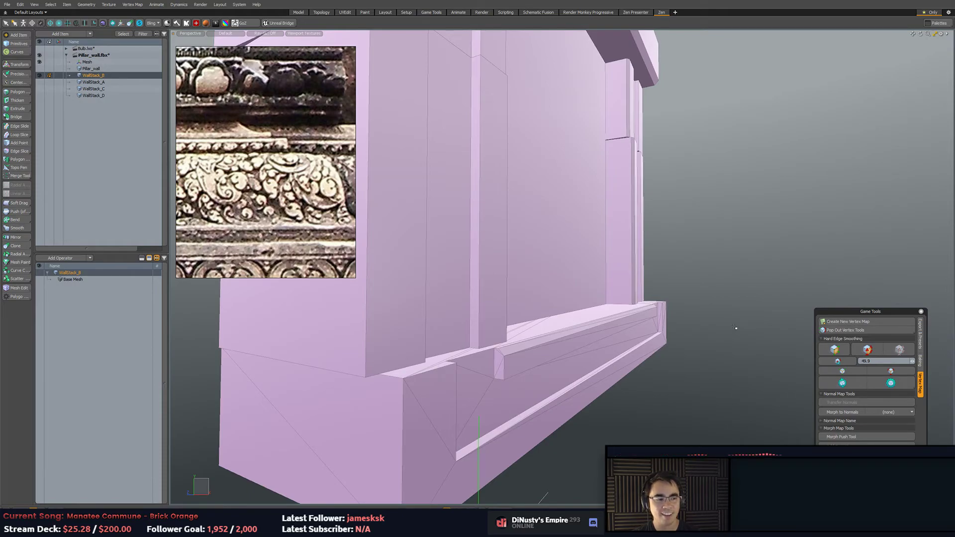
pyautogui.scroll(-3, 724, 295)
pyautogui.keyDown('alt'); pyautogui.moveTo(724, 295); pyautogui.dragTo(687, 266); pyautogui.keyUp('alt')
# Pick polygons on the far pillar of WallStack_B, extend to the connected geometry and clear the selection.
pyautogui.press('space')
pyautogui.press('space')
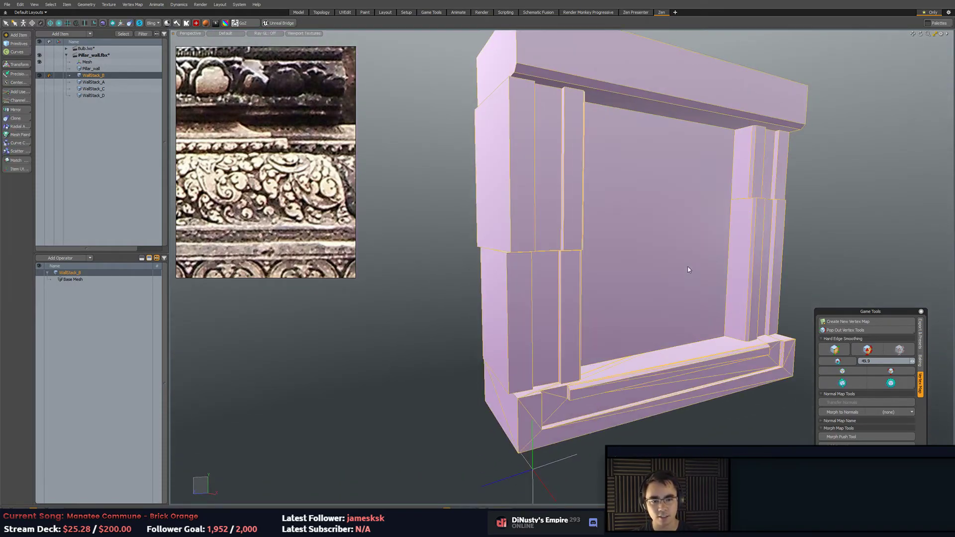
pyautogui.doubleClick(779, 245)
pyautogui.moveTo(769, 191)
pyautogui.mouseDown()
pyautogui.moveTo(752, 94)
pyautogui.moveTo(736, 183)
pyautogui.moveTo(803, 242)
pyautogui.moveTo(842, 249)
pyautogui.moveTo(836, 231)
pyautogui.moveTo(691, 253)
pyautogui.moveTo(644, 298)
pyautogui.moveTo(779, 264)
pyautogui.mouseUp()
pyautogui.press(']')
pyautogui.scroll(-4, 802, 239)
pyautogui.click(690, 253)
pyautogui.scroll(3, 690, 253)
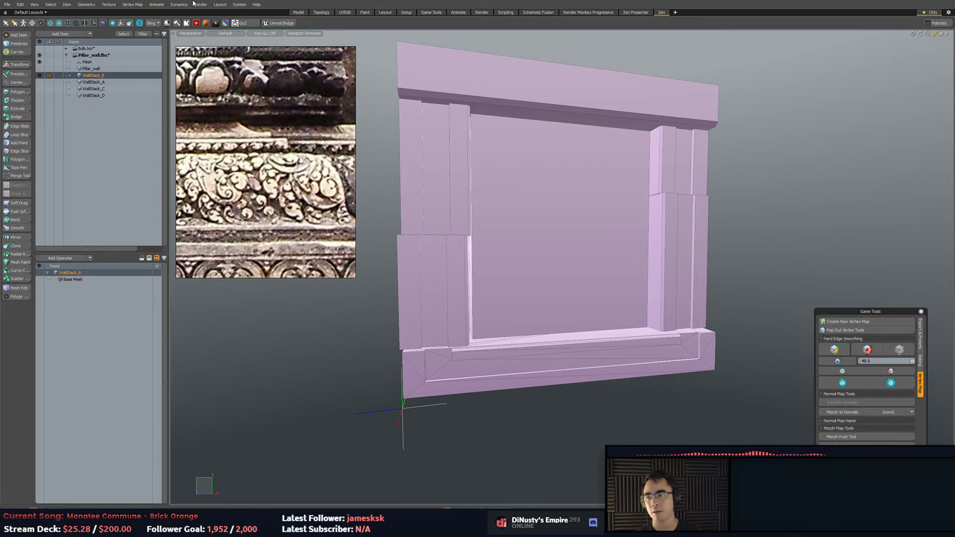
# Return to the bulb scene and select the floral ornament band's mesh.
pyautogui.click(92, 49)
pyautogui.keyDown('alt'); pyautogui.moveTo(438, 313); pyautogui.dragTo(491, 154); pyautogui.keyUp('alt')
pyautogui.scroll(-5, 582, 281)
pyautogui.scroll(5, 491, 154)
pyautogui.press('5')
pyautogui.click(649, 271)
pyautogui.keyDown('alt'); pyautogui.keyDown('shift'); pyautogui.moveTo(648, 257); pyautogui.dragTo(550, 253); pyautogui.keyUp('shift'); pyautogui.keyUp('alt')
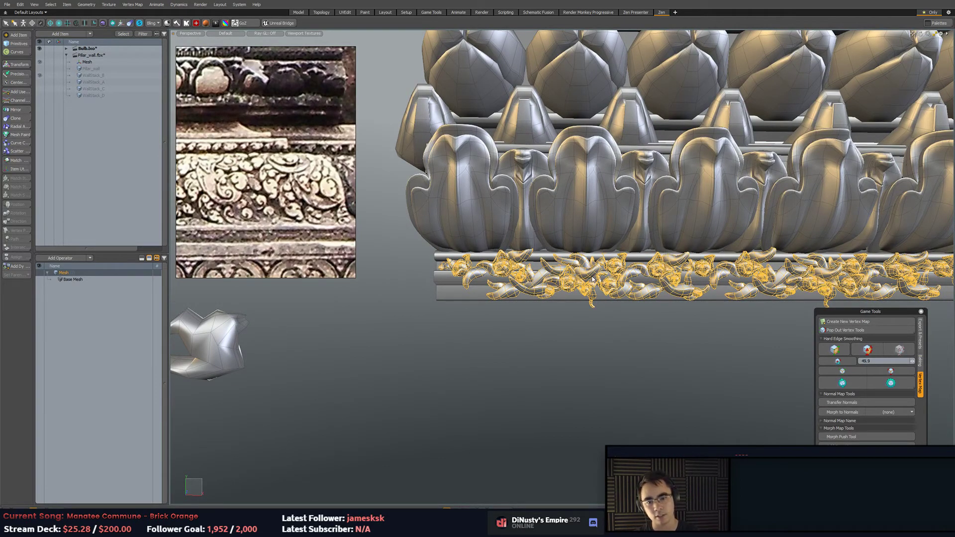
# Pick out individual connected pieces in the floral ornament band to review them, and clear the selection.
pyautogui.scroll(5, 592, 279)
pyautogui.keyDown('alt'); pyautogui.moveTo(592, 279); pyautogui.dragTo(551, 274); pyautogui.keyUp('alt')
pyautogui.press('3')
pyautogui.click(551, 274)
pyautogui.press('3')
pyautogui.doubleClick(551, 269)
pyautogui.doubleClick(540, 272)
pyautogui.click(583, 364)
# Examine the whole molding with its bulbs, leaves and ornament band from several angles.
pyautogui.keyDown('alt'); pyautogui.moveTo(582, 364); pyautogui.dragTo(612, 313); pyautogui.keyUp('alt')
pyautogui.scroll(-8, 643, 335)
pyautogui.scroll(5, 597, 359)
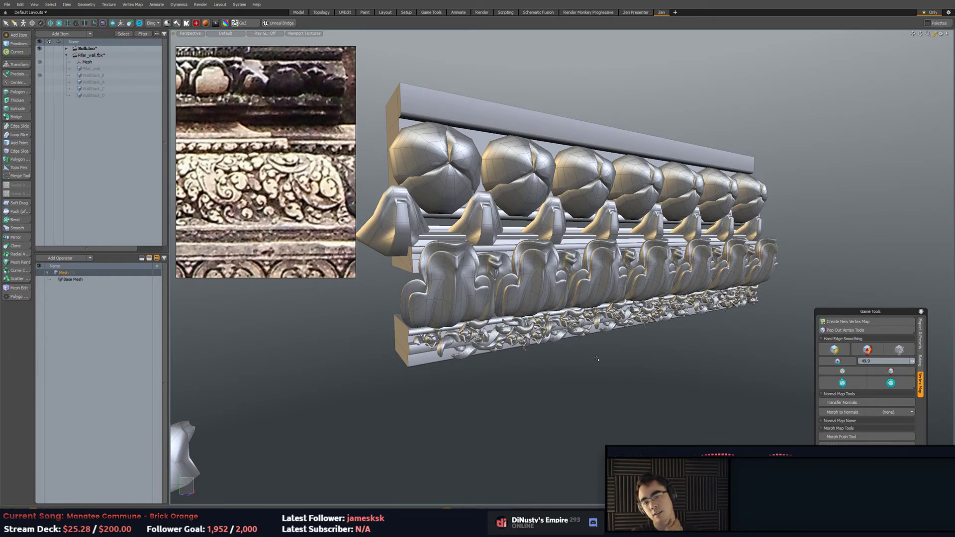
pyautogui.scroll(-5, 597, 358)
pyautogui.keyDown('alt'); pyautogui.moveTo(597, 358); pyautogui.dragTo(558, 385); pyautogui.keyUp('alt')
pyautogui.keyDown('alt'); pyautogui.keyDown('shift'); pyautogui.moveTo(558, 386); pyautogui.dragTo(576, 308); pyautogui.keyUp('shift'); pyautogui.keyUp('alt')
pyautogui.keyDown('ctrl'); pyautogui.keyDown('alt'); pyautogui.moveTo(587, 166); pyautogui.dragTo(572, 219); pyautogui.keyUp('alt'); pyautogui.keyUp('ctrl')
pyautogui.keyDown('alt'); pyautogui.moveTo(572, 219); pyautogui.dragTo(488, 283); pyautogui.keyUp('alt')
pyautogui.keyDown('alt'); pyautogui.moveTo(488, 284); pyautogui.dragTo(583, 357); pyautogui.keyUp('alt')
pyautogui.scroll(-3, 552, 351)
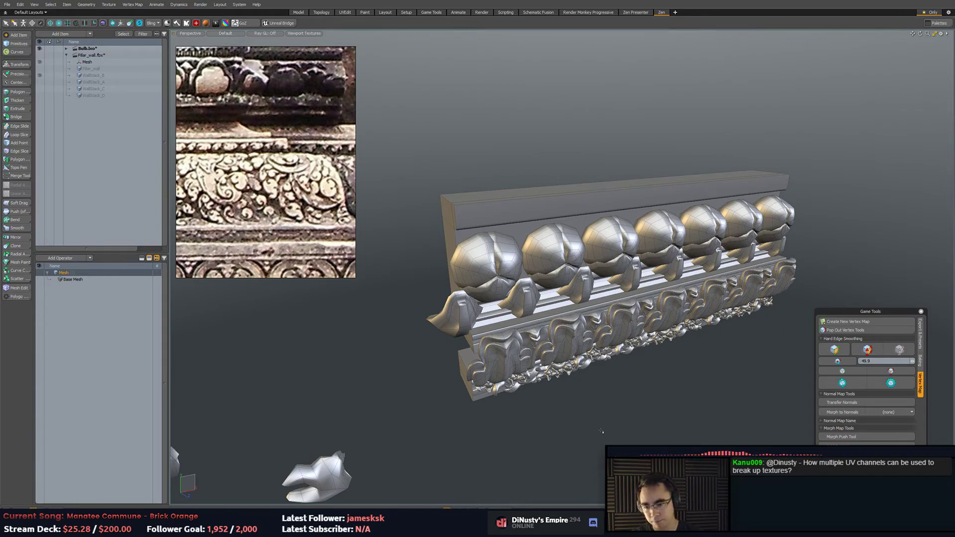
# Select the connected backing board behind the lower ornament bands and delete it.
pyautogui.keyDown('alt'); pyautogui.moveTo(448, 228); pyautogui.dragTo(491, 172); pyautogui.keyUp('alt')
pyautogui.click(542, 211)
pyautogui.doubleClick(543, 211)
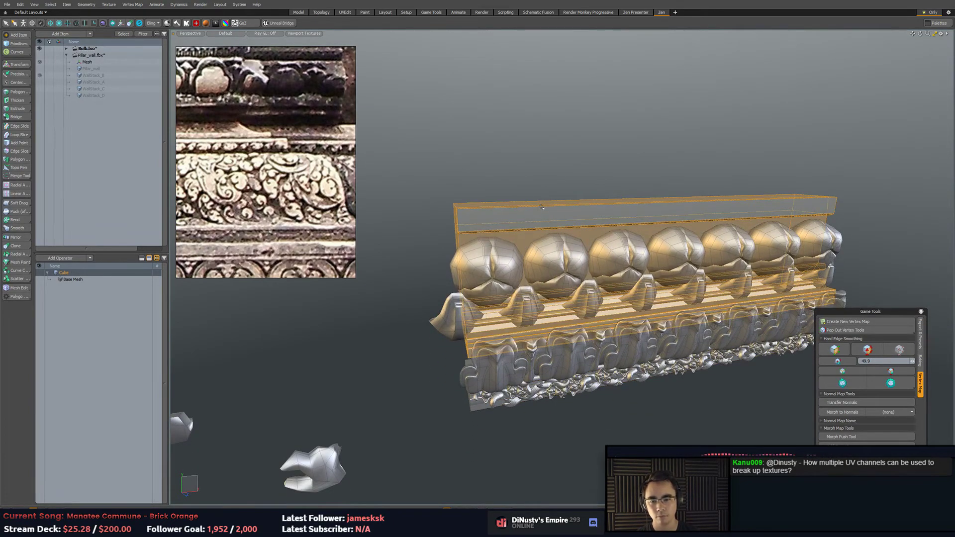
pyautogui.press('Delete')
# Select the profiled molding behind the bulbs as an item and show only its Cube mesh from Bulb.lxo.
pyautogui.doubleClick(548, 217)
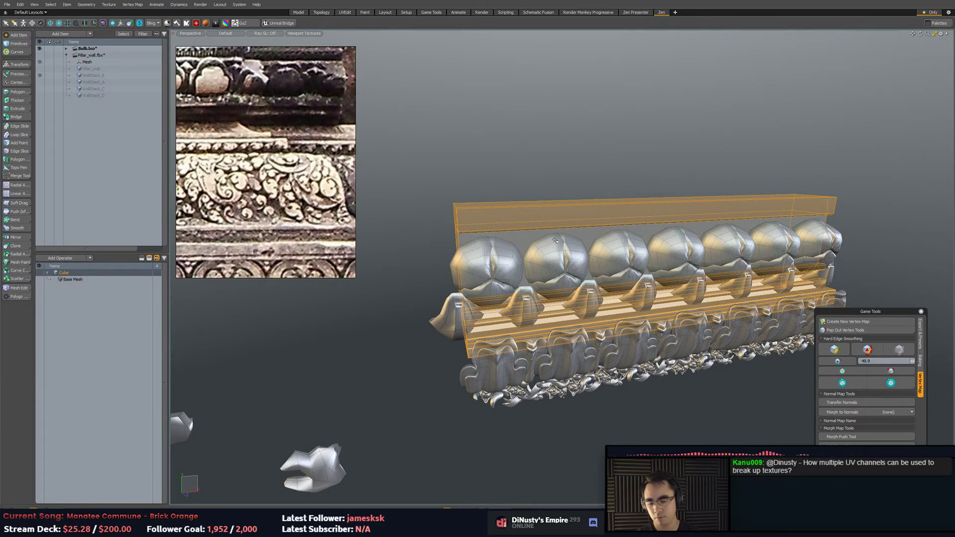
pyautogui.click(562, 193)
pyautogui.doubleClick(564, 209)
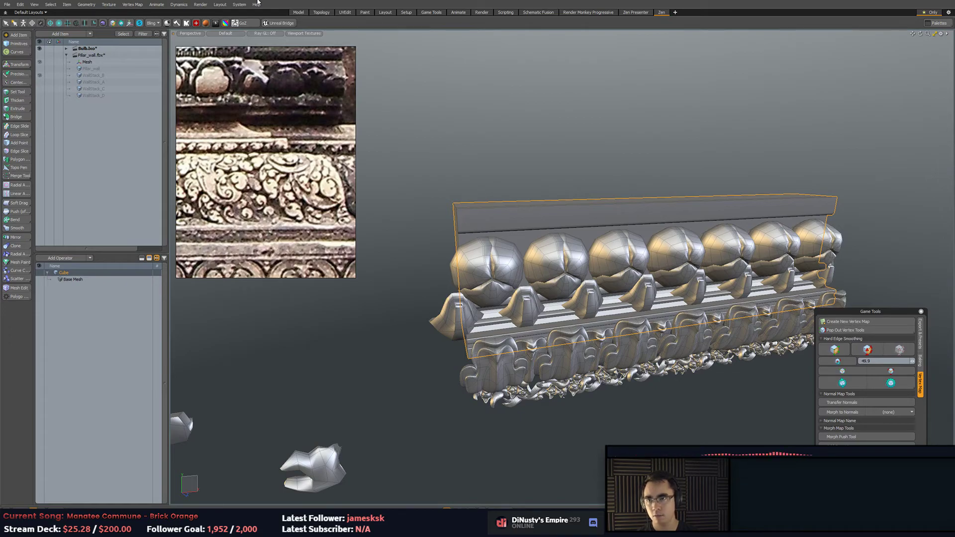
pyautogui.click(66, 48)
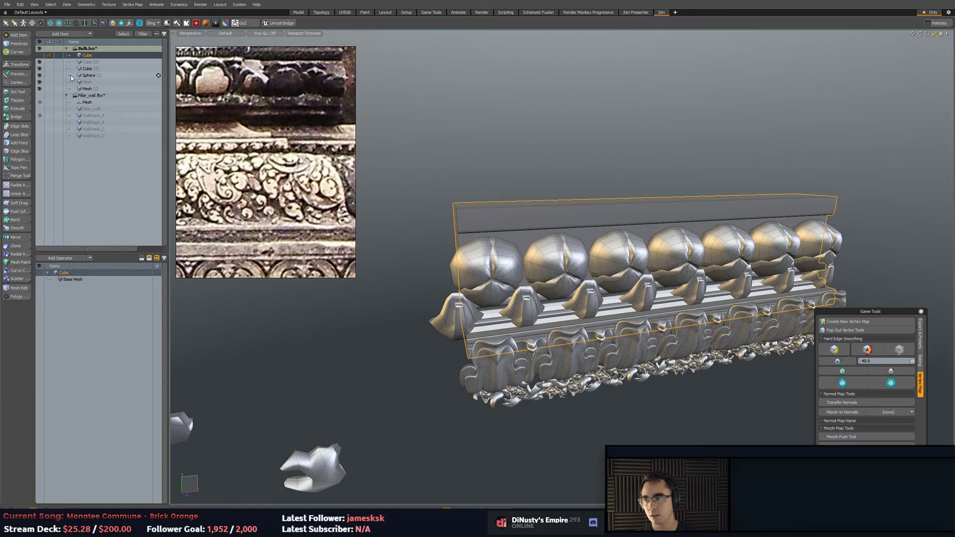
pyautogui.keyDown('alt'); pyautogui.click(40, 56); pyautogui.keyUp('alt')
# Select the large flat front polygon between the top and lower profiles of the isolated molding.
pyautogui.keyDown('alt'); pyautogui.moveTo(523, 139); pyautogui.dragTo(610, 146); pyautogui.keyUp('alt')
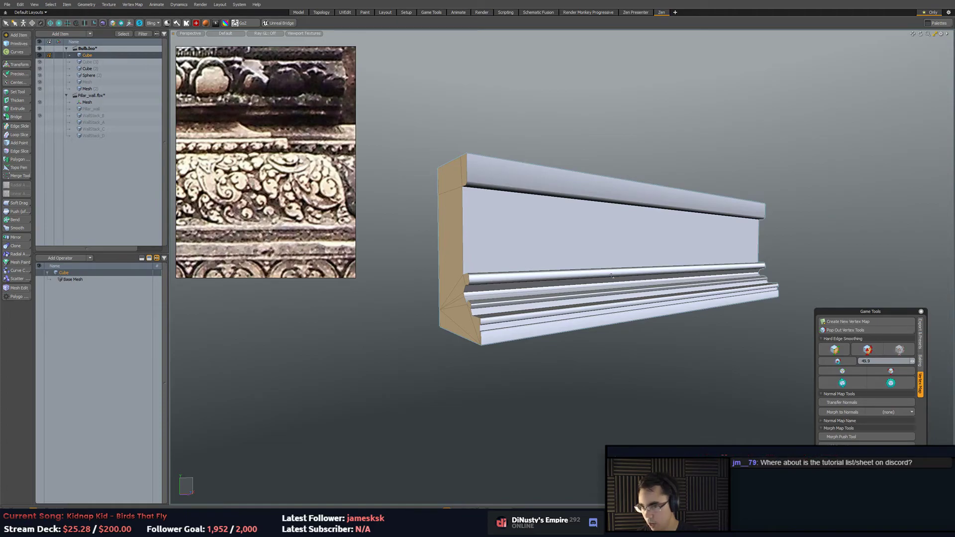
pyautogui.press('3')
pyautogui.keyDown('shift'); pyautogui.click(495, 214); pyautogui.keyUp('shift')
pyautogui.keyDown('alt'); pyautogui.moveTo(562, 248); pyautogui.dragTo(465, 248); pyautogui.keyUp('alt')
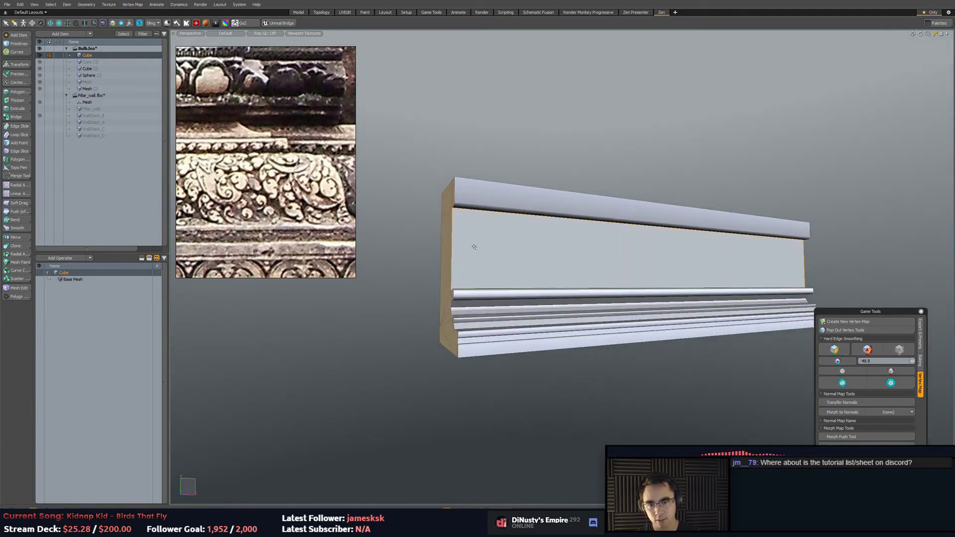
pyautogui.moveTo(563, 256); pyautogui.dragTo(400, 240, button='middle')
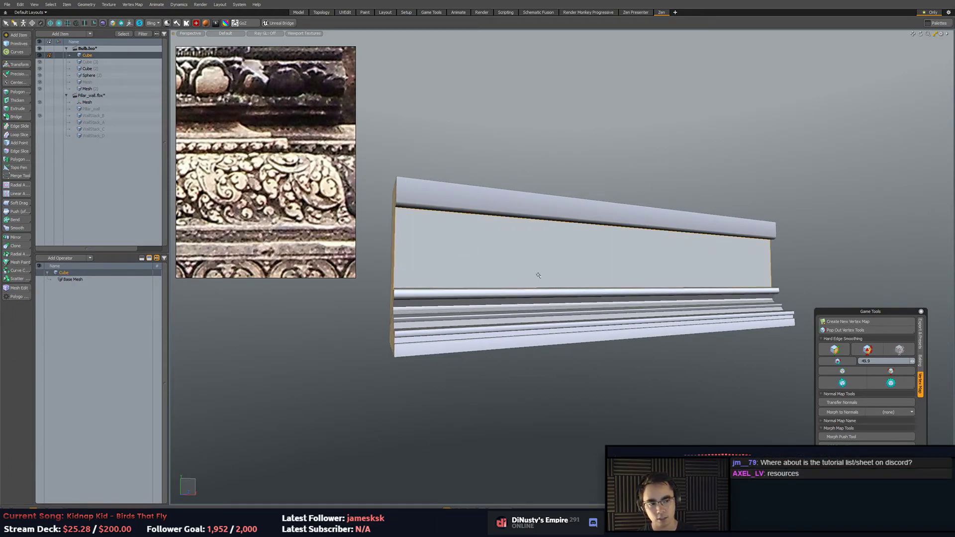
pyautogui.click(676, 268)
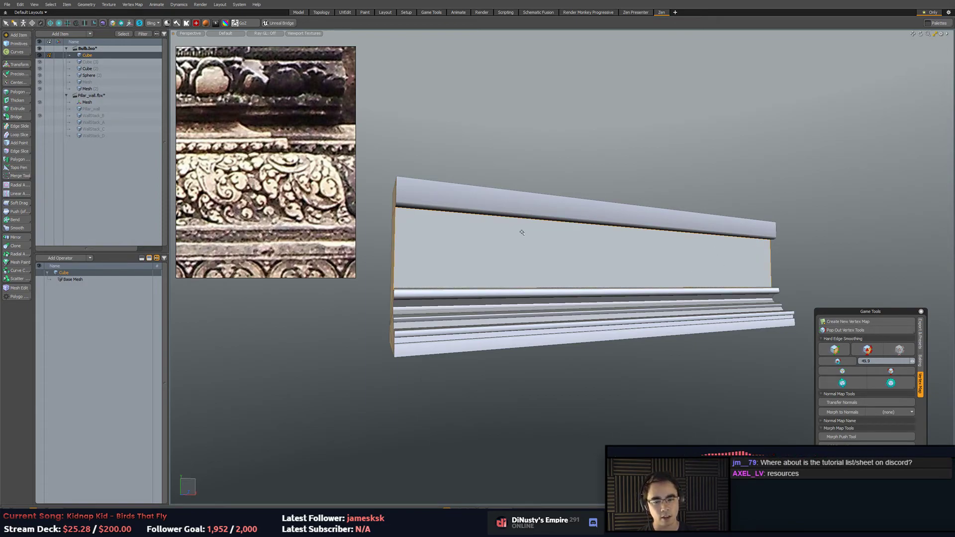
pyautogui.moveTo(548, 243); pyautogui.dragTo(595, 239, button='middle')
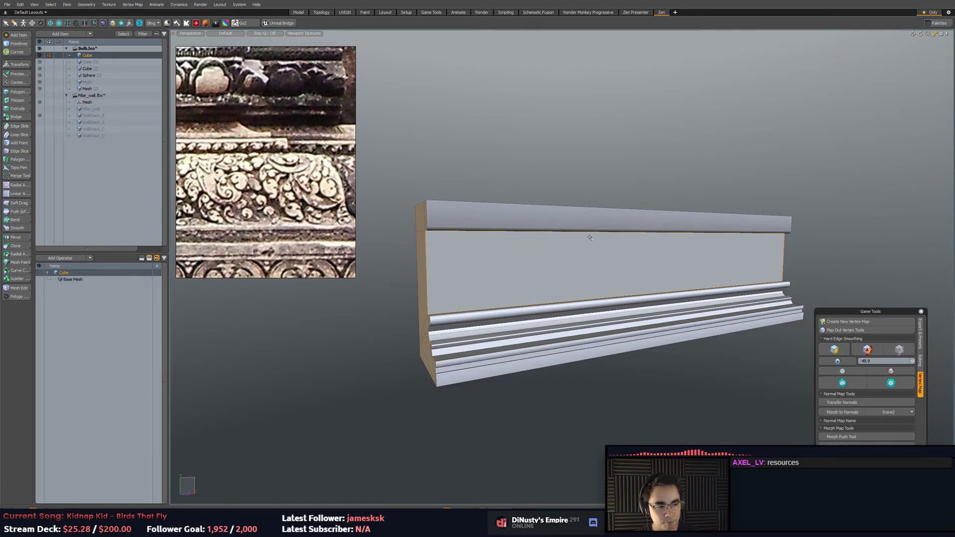
# Switch to Discord and open the "Organized and searchable Tutorial Archive" link pinned in the resources channel in a maximized browser window.
pyautogui.hotkey('alt', 'Tab')
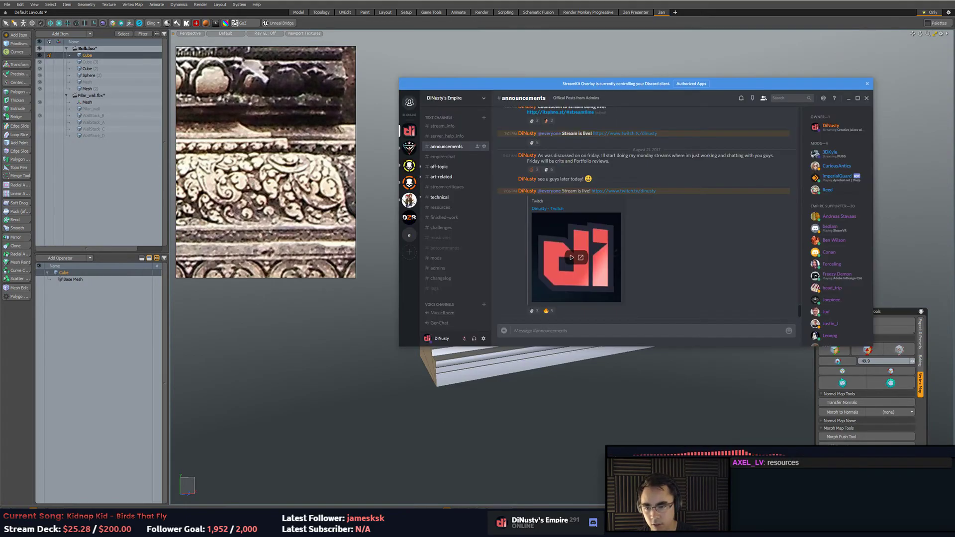
pyautogui.click(447, 208)
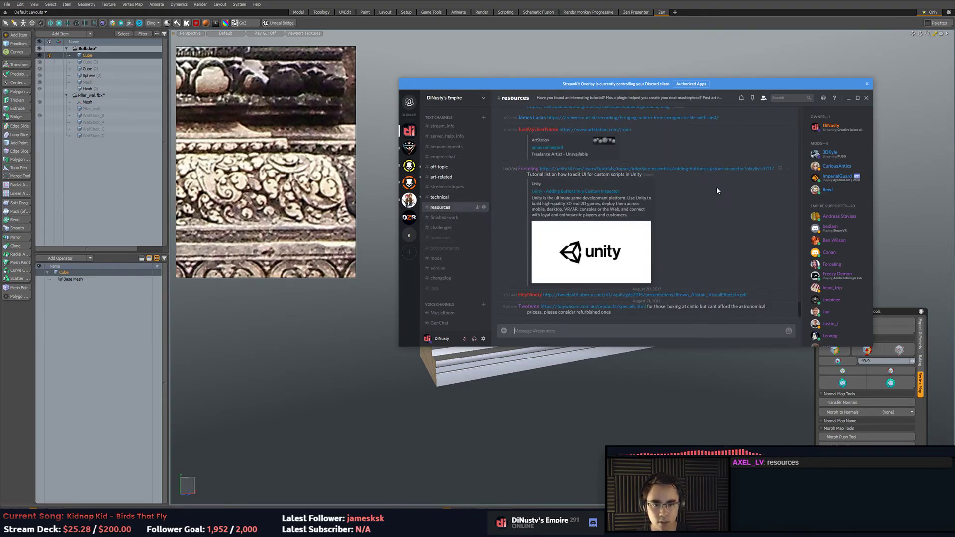
pyautogui.click(752, 100)
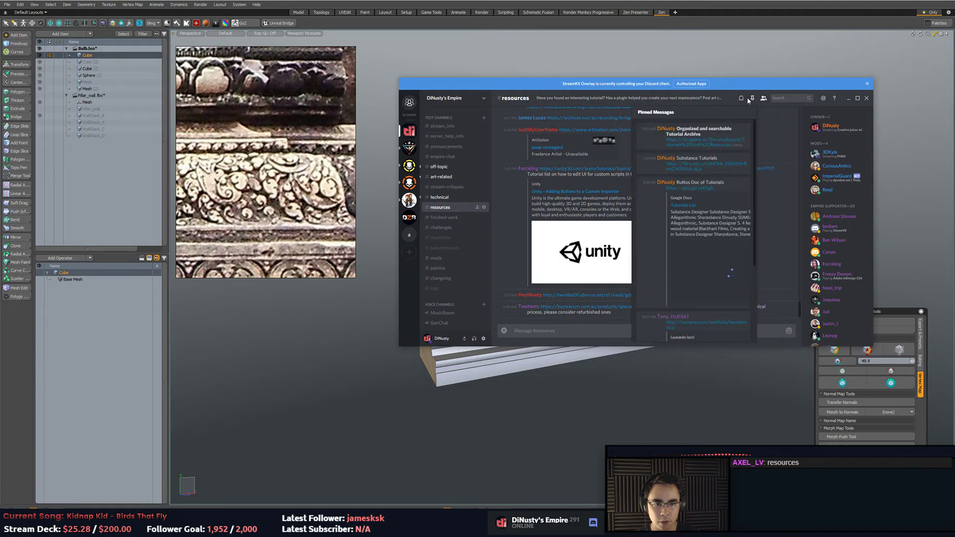
pyautogui.click(709, 142)
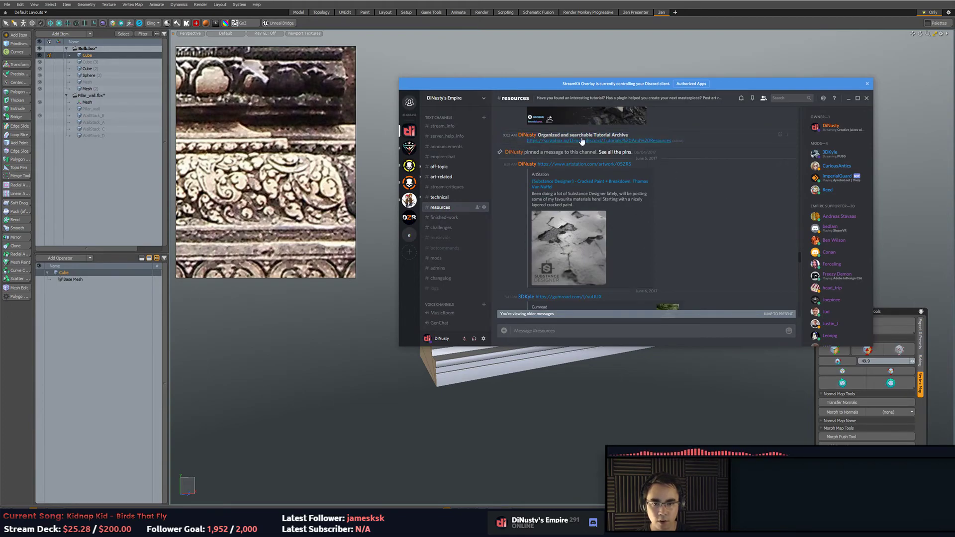
pyautogui.click(587, 141)
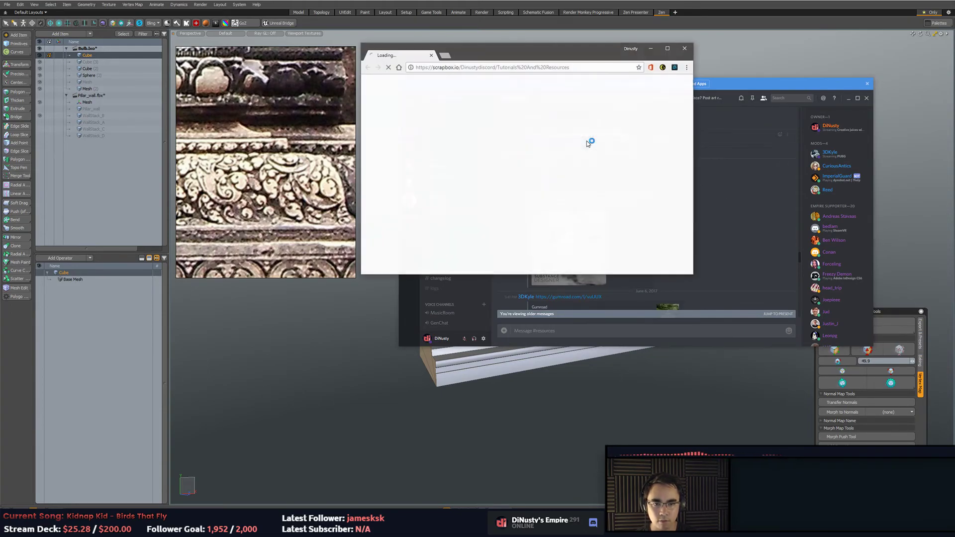
pyautogui.doubleClick(587, 49)
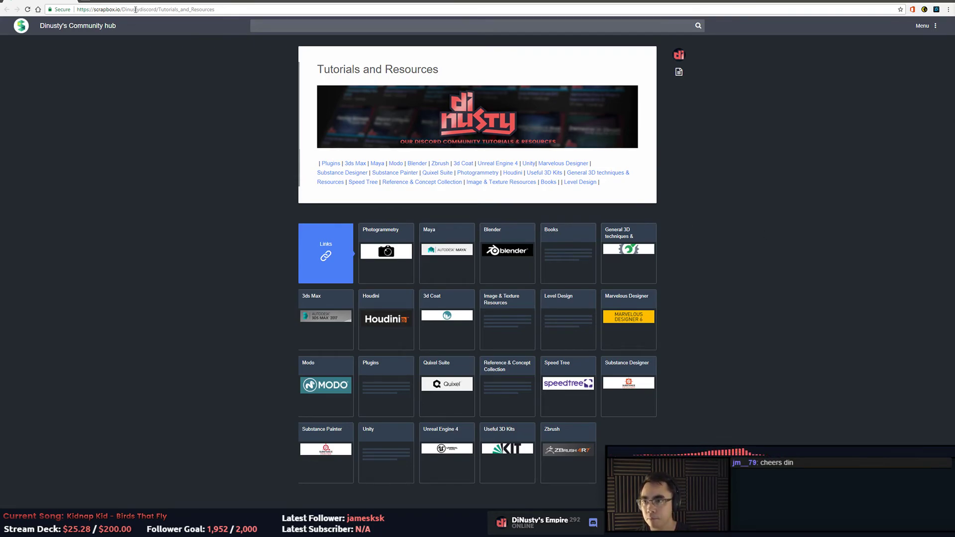
# Copy the web address of the Tutorials and Resources page and post it in the stream chat.
pyautogui.click(135, 9)
pyautogui.hotkey('alt', 'Tab')
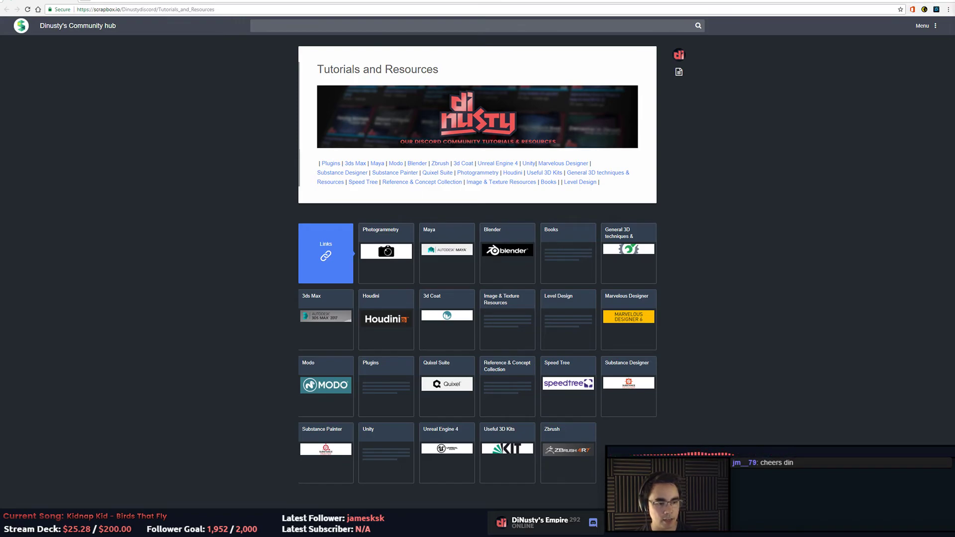
pyautogui.click(894, 251)
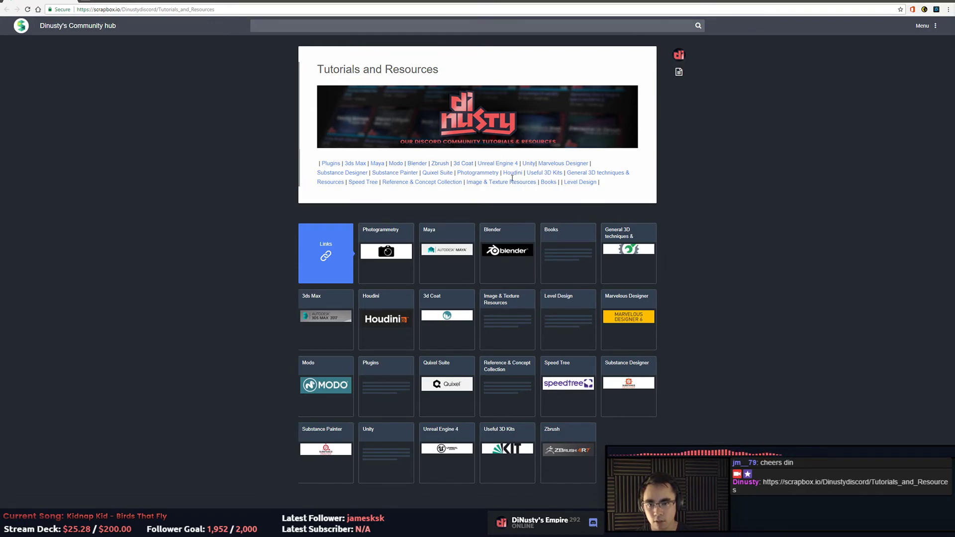
# Look through the Photogrammetry and Plugins pages of the archive, returning to the Tutorials and Resources overview after each.
pyautogui.click(479, 174)
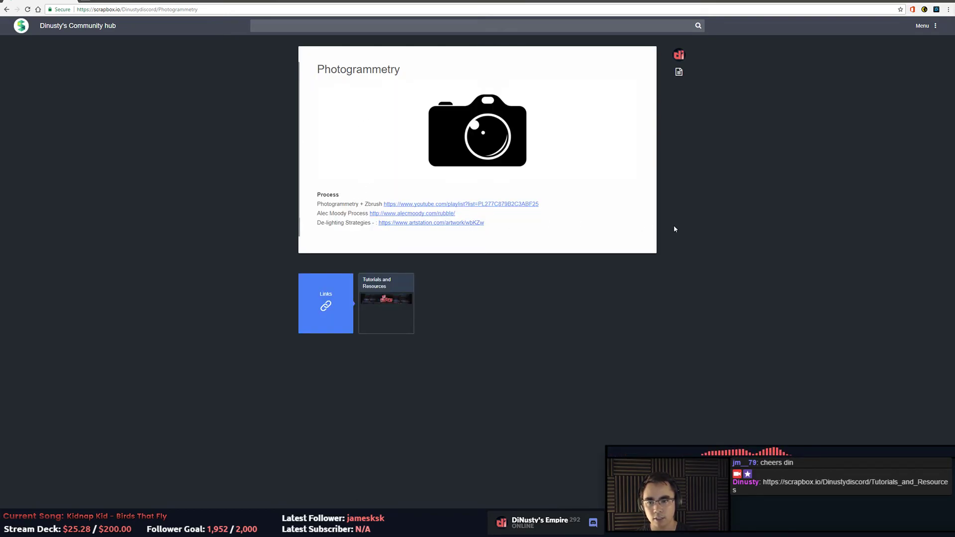
pyautogui.hotkey('alt', 'Left')
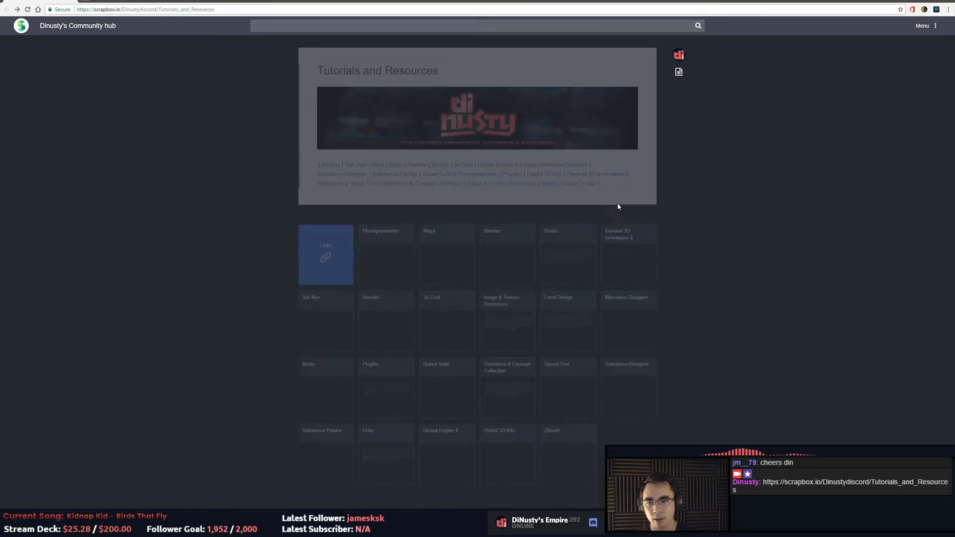
pyautogui.click(337, 165)
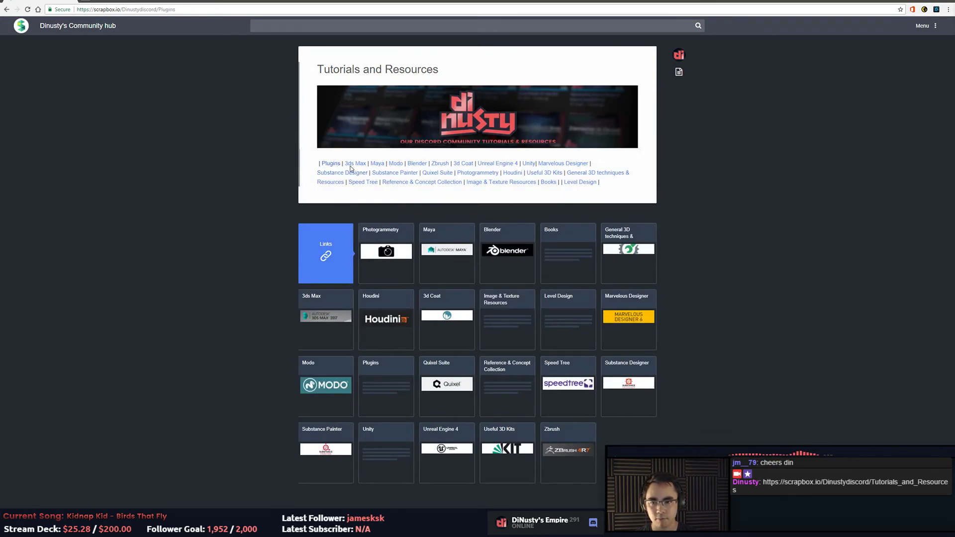
pyautogui.click(344, 107)
pyautogui.click(357, 116)
pyautogui.click(358, 128)
pyautogui.click(480, 138)
pyautogui.hotkey('alt', 'Left')
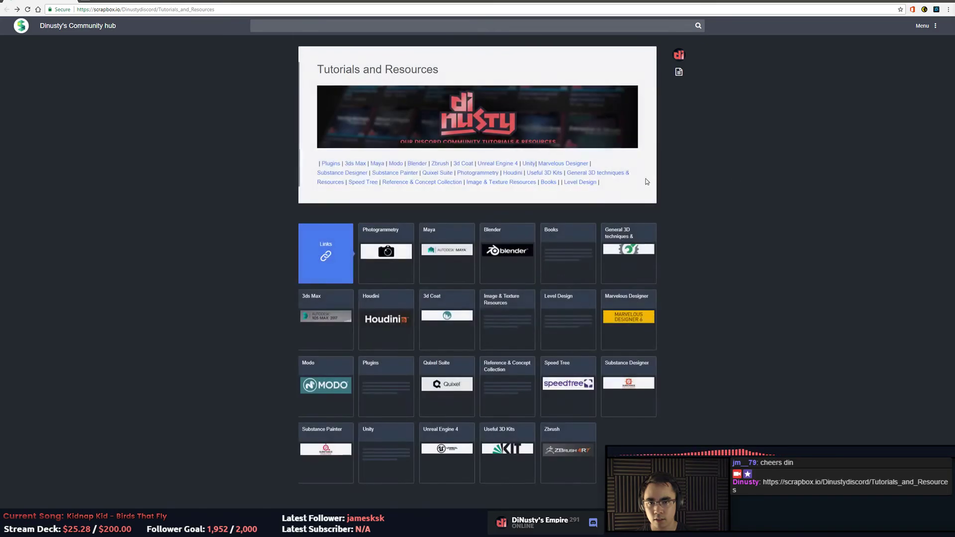
# Open the Modo page and review its baking section, highlighting the normal map workflow with the rounded edge shader.
pyautogui.click(396, 164)
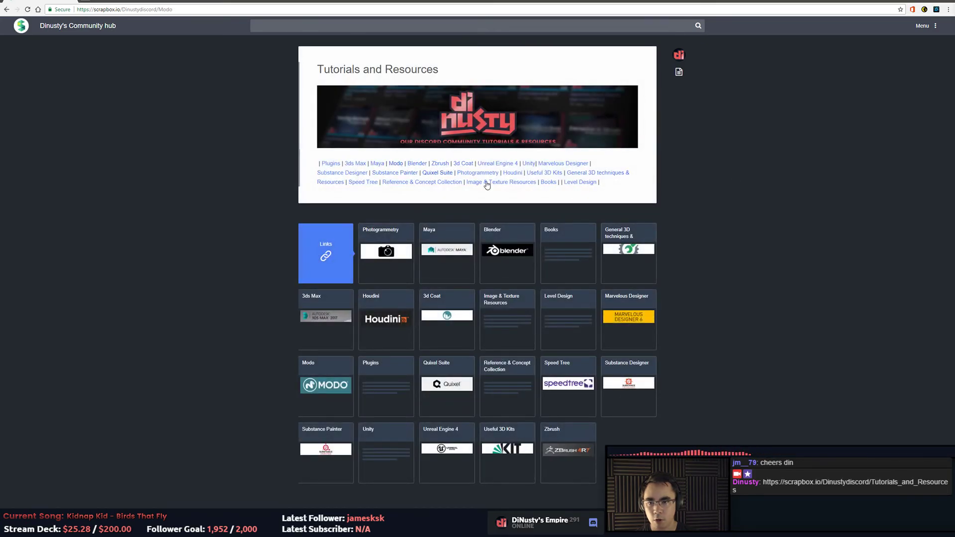
pyautogui.scroll(-3, 461, 156)
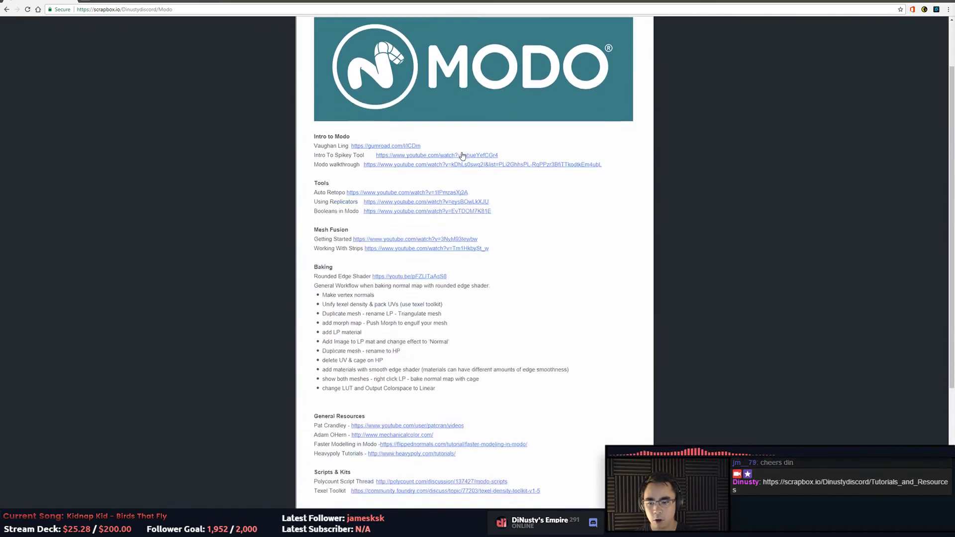
pyautogui.scroll(3, 462, 157)
pyautogui.scroll(-5, 463, 157)
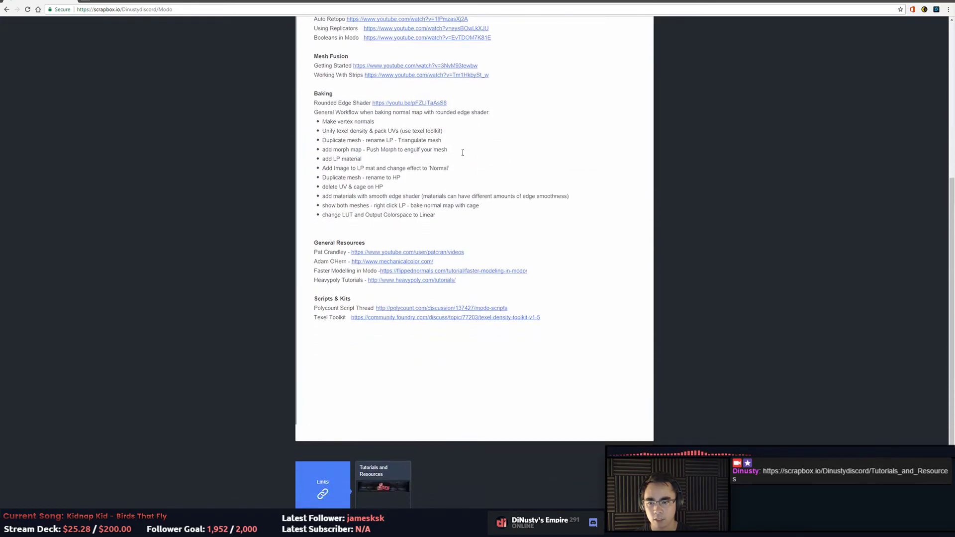
pyautogui.scroll(2, 462, 153)
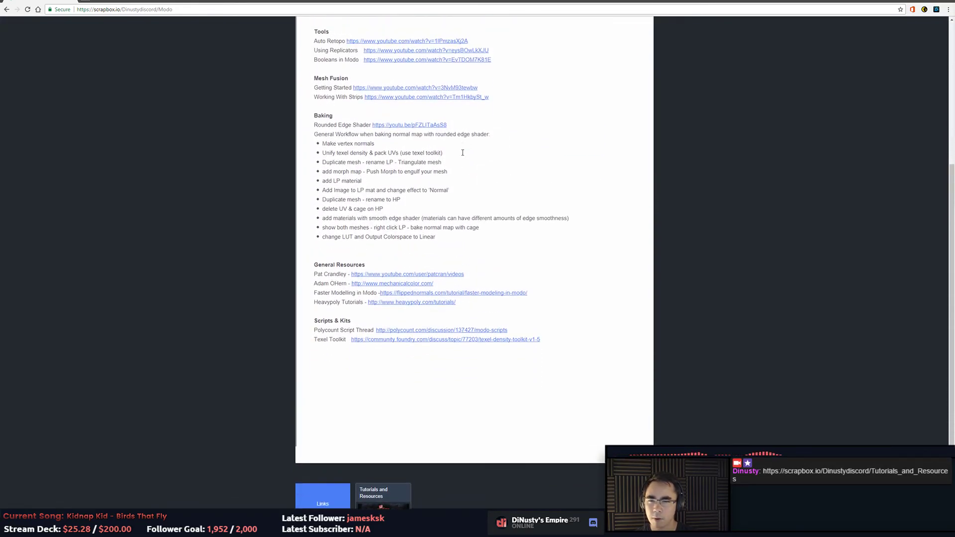
pyautogui.moveTo(443, 272); pyautogui.dragTo(315, 156)
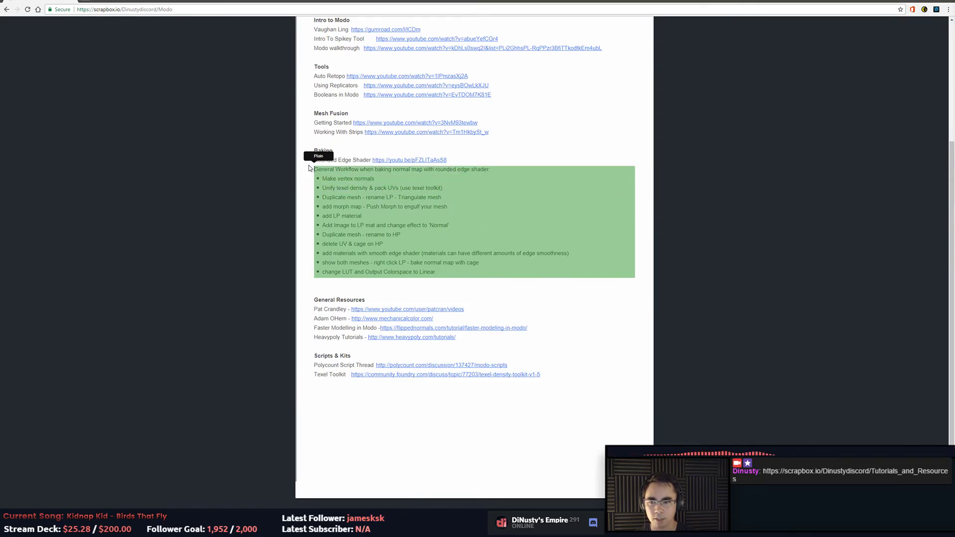
pyautogui.click(518, 207)
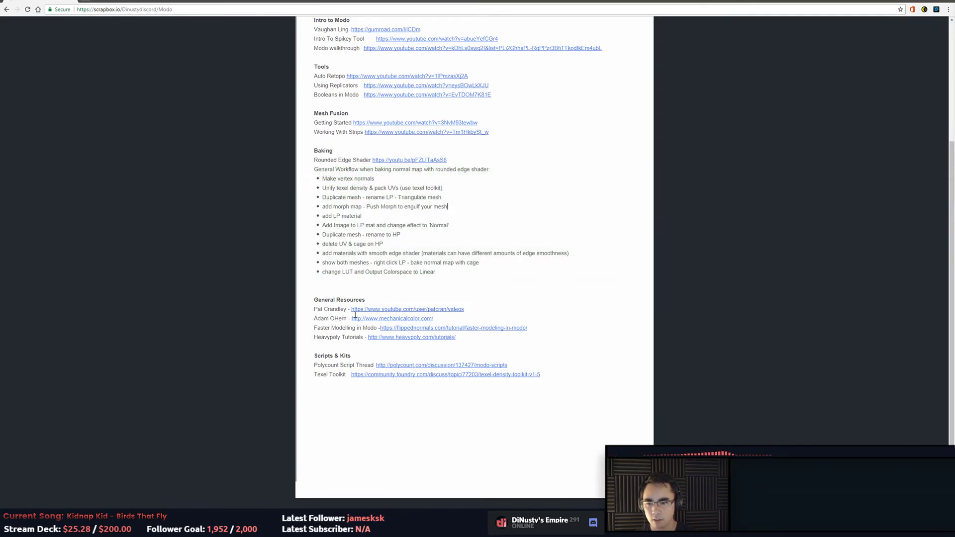
# Review the General Resources, Mesh Fusion and Intro to Modo sections, and return to the Tutorials and Resources overview.
pyautogui.moveTo(332, 301); pyautogui.dragTo(385, 299)
pyautogui.click(386, 298)
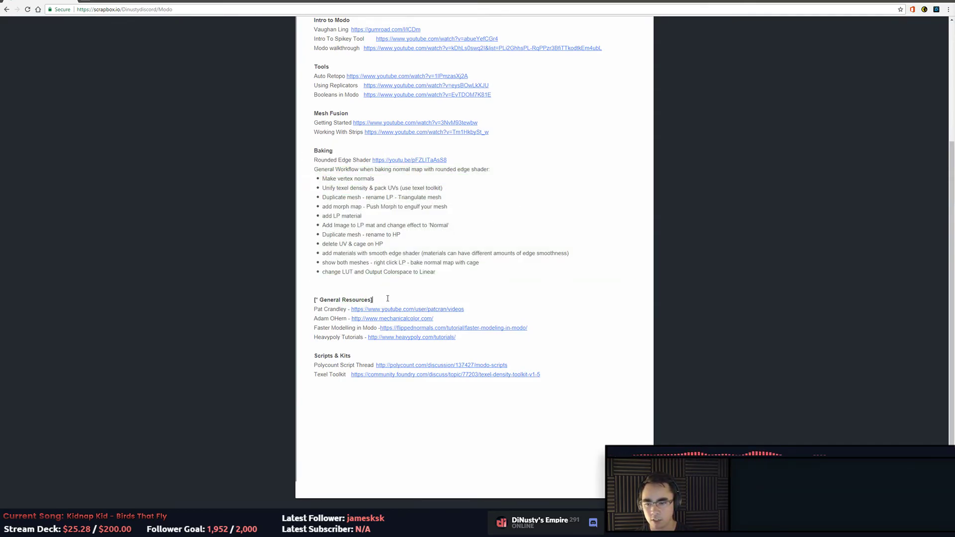
pyautogui.scroll(3, 401, 312)
pyautogui.moveTo(368, 262); pyautogui.dragTo(331, 263)
pyautogui.click(435, 254)
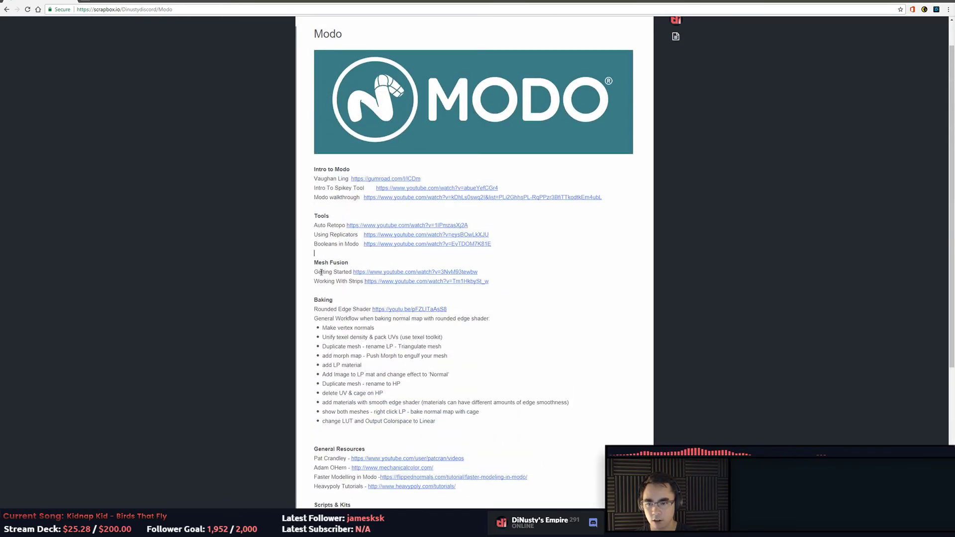
pyautogui.scroll(1, 390, 273)
pyautogui.hotkey('alt', 'Left')
pyautogui.click(334, 378)
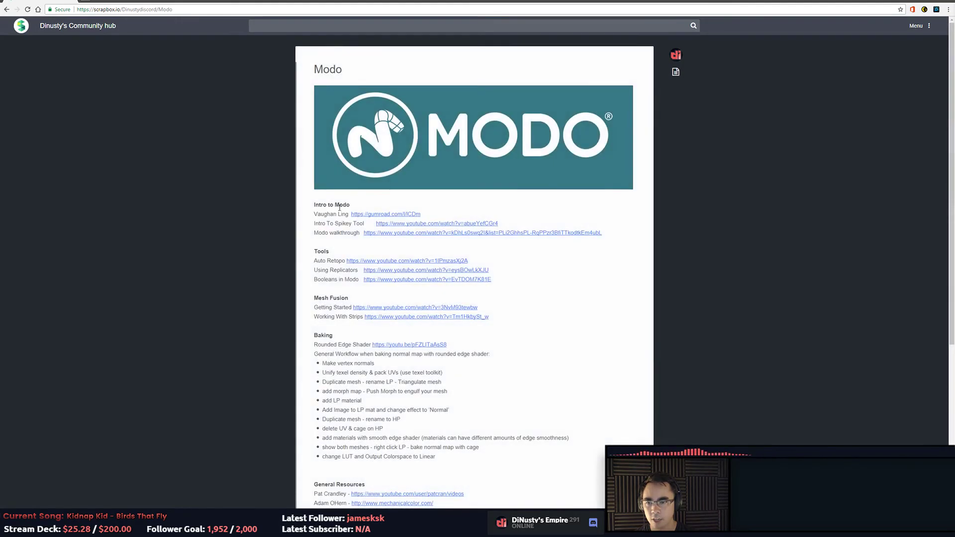
pyautogui.click(324, 224)
pyautogui.click(331, 233)
pyautogui.hotkey('alt', 'Left')
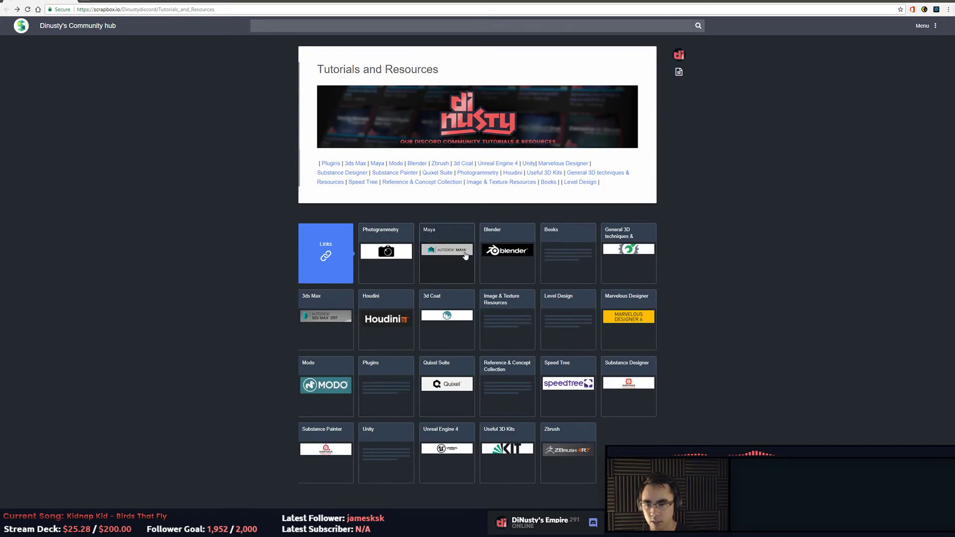
# Open the Maya page, review the Maya to Modo entry under Walkthroughs and return to the overview.
pyautogui.click(449, 243)
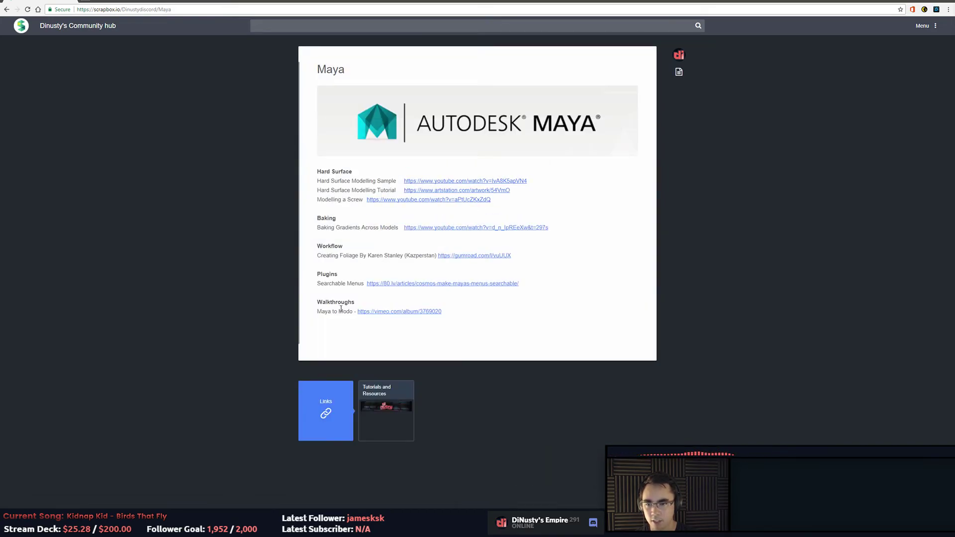
pyautogui.moveTo(320, 303); pyautogui.dragTo(397, 302)
pyautogui.click(398, 302)
pyautogui.moveTo(321, 312); pyautogui.dragTo(443, 312)
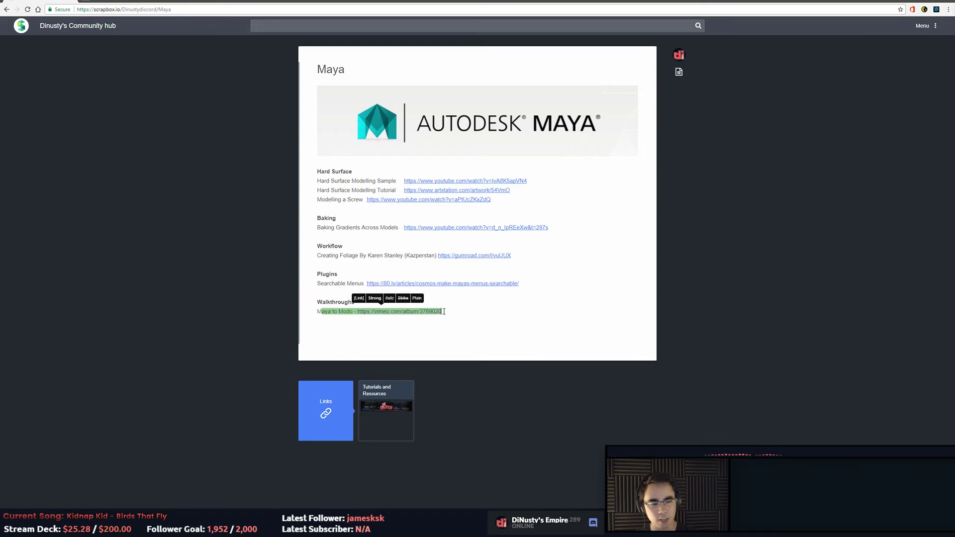
pyautogui.click(496, 313)
pyautogui.click(524, 297)
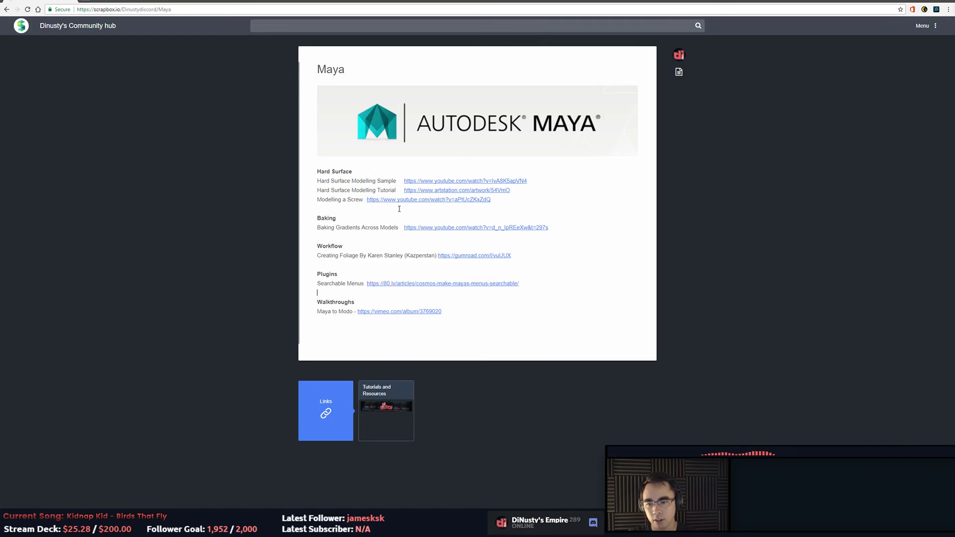
pyautogui.hotkey('alt', 'Left')
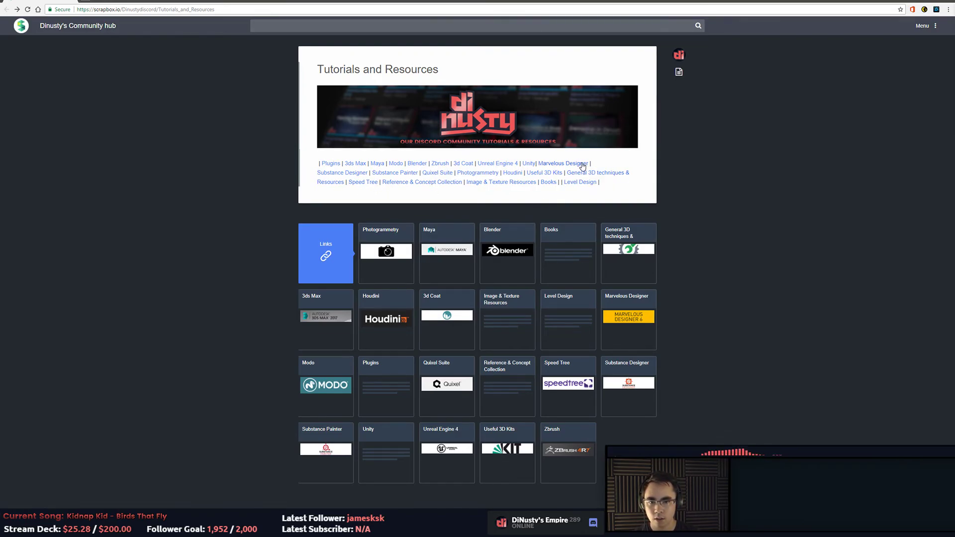
# Open the Houdini page, review its paid tutorials entry and return to the Tutorials and Resources overview.
pyautogui.click(513, 173)
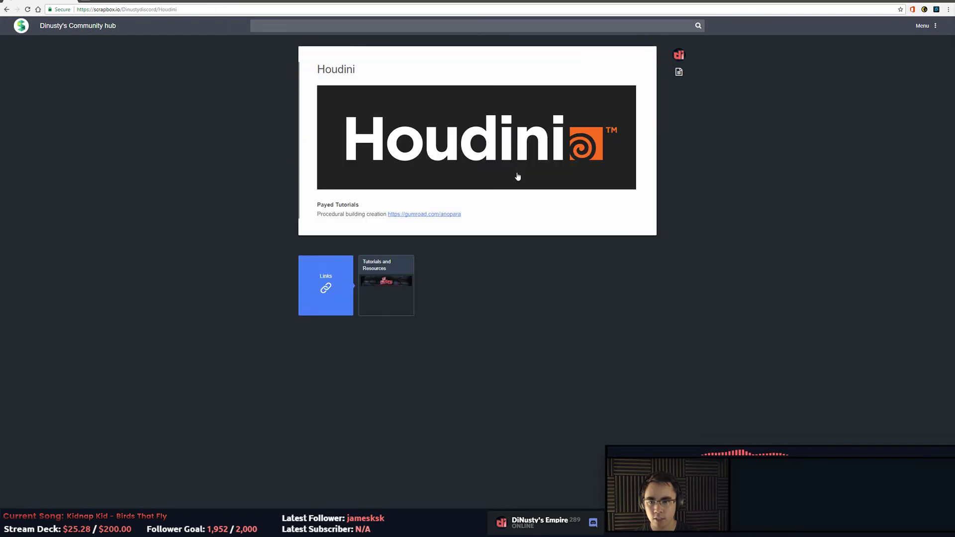
pyautogui.click(509, 206)
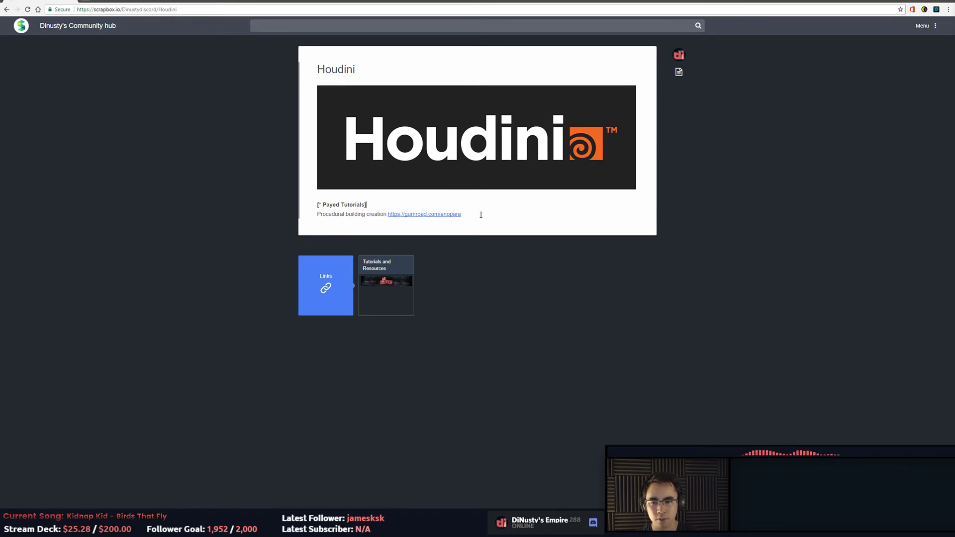
pyautogui.hotkey('alt', 'Left')
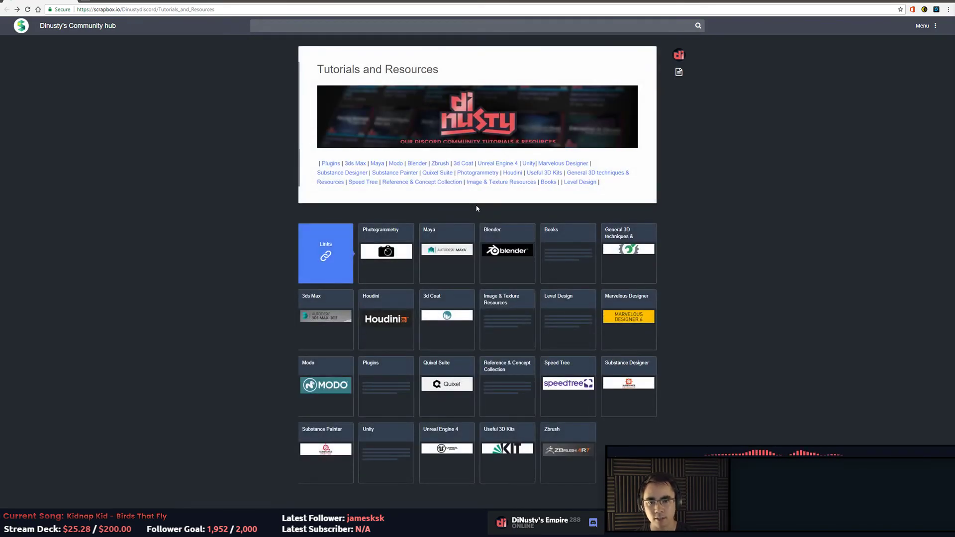
# Open the Useful 3D Kits page, follow its Architecture link to Cubebrush and dismiss the sign-up offer.
pyautogui.click(532, 177)
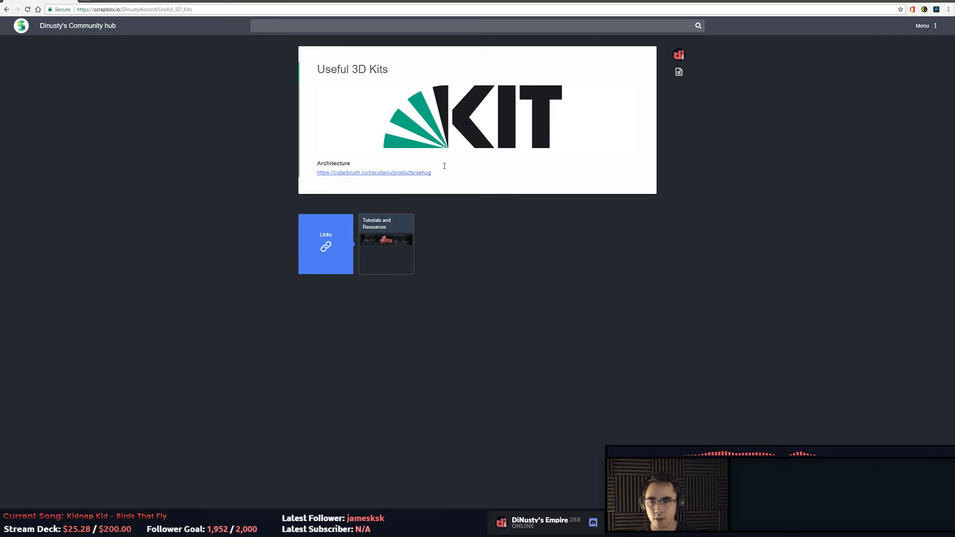
pyautogui.hotkey('alt', 'Left')
pyautogui.hotkey('alt', 'Right')
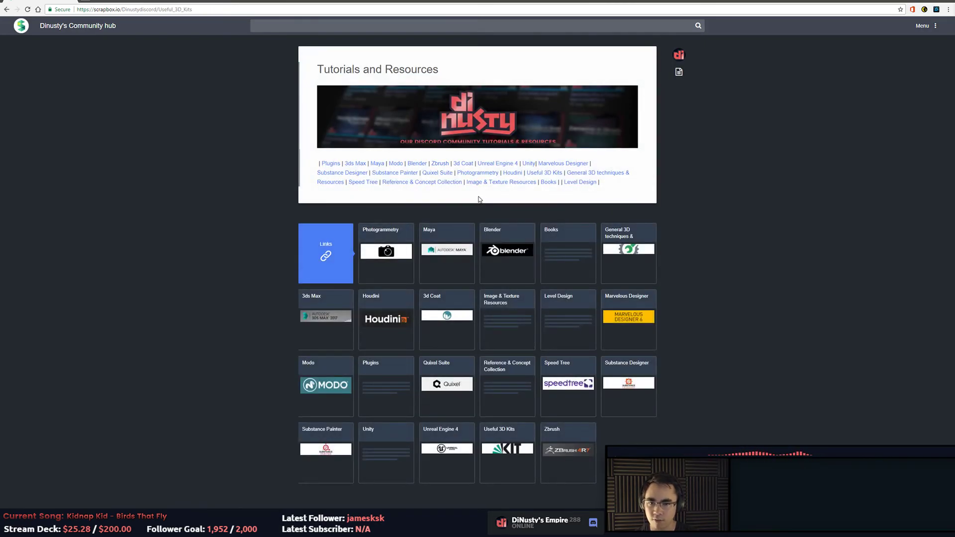
pyautogui.click(404, 172)
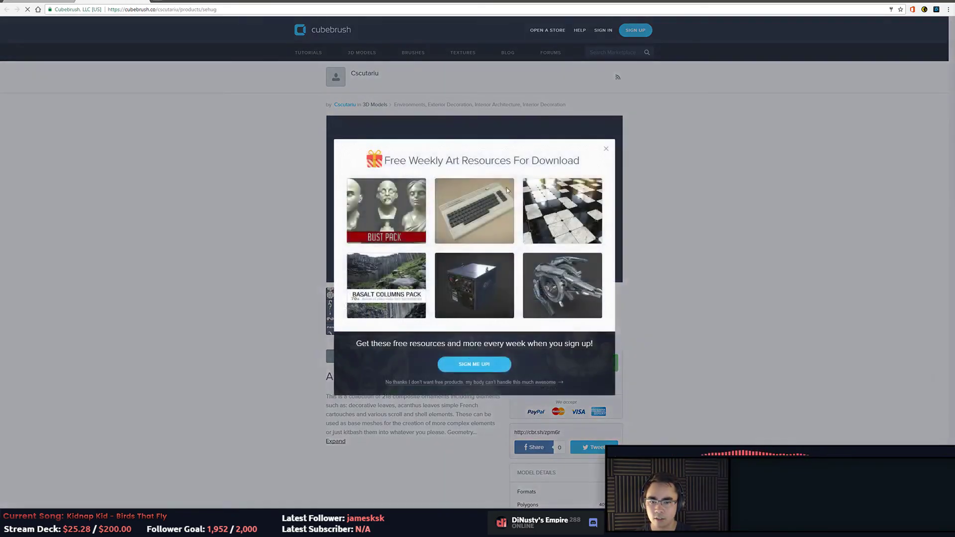
pyautogui.click(690, 254)
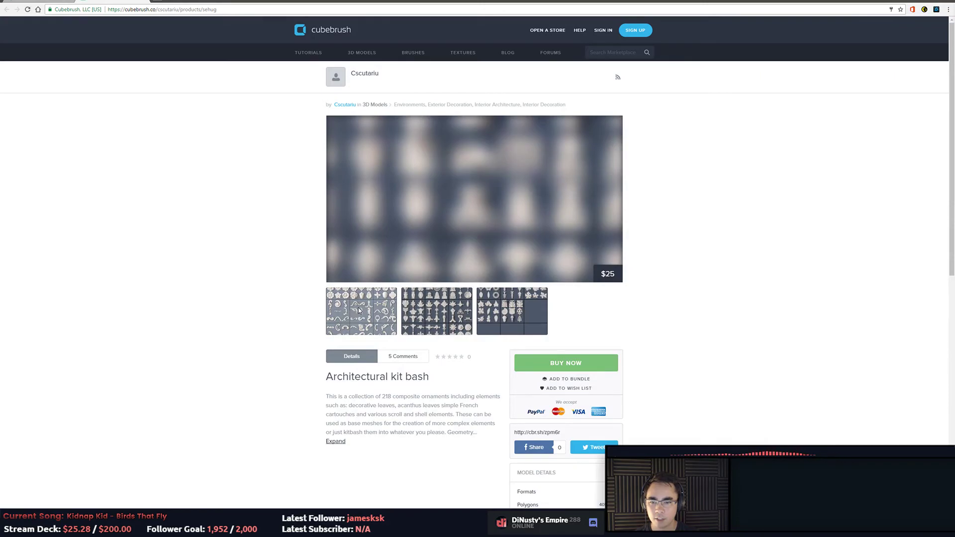
# Look through the preview images of the Architectural kit bash and return to the Tutorials and Resources overview.
pyautogui.click(358, 311)
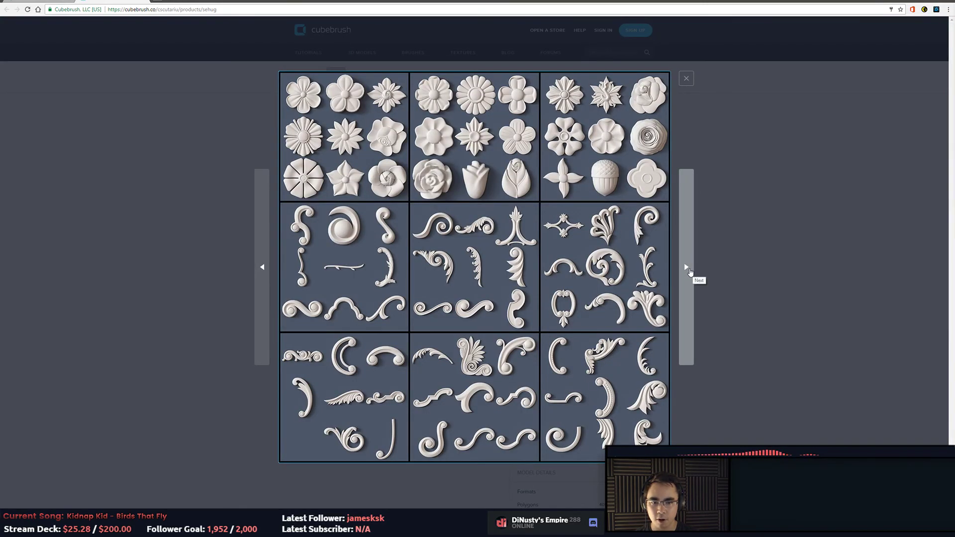
pyautogui.click(689, 269)
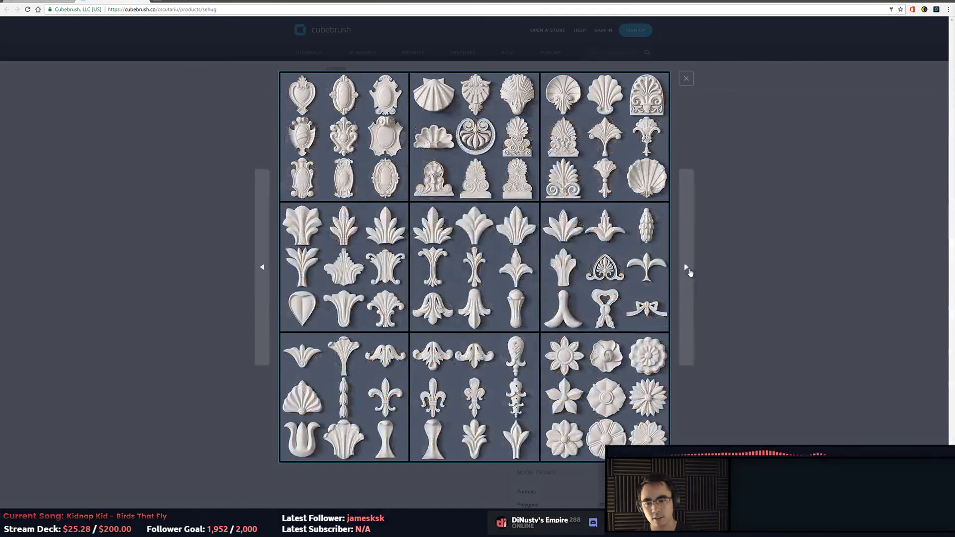
pyautogui.click(690, 272)
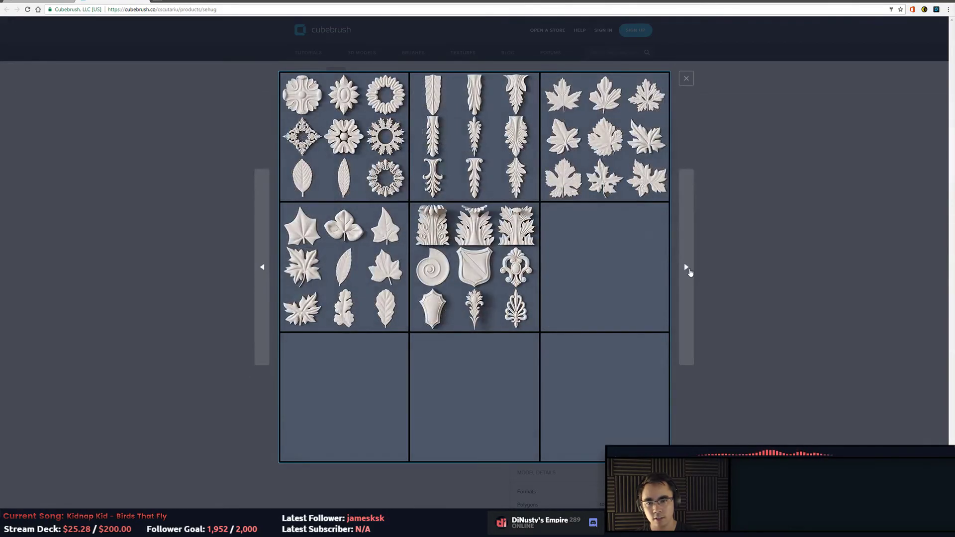
pyautogui.click(771, 265)
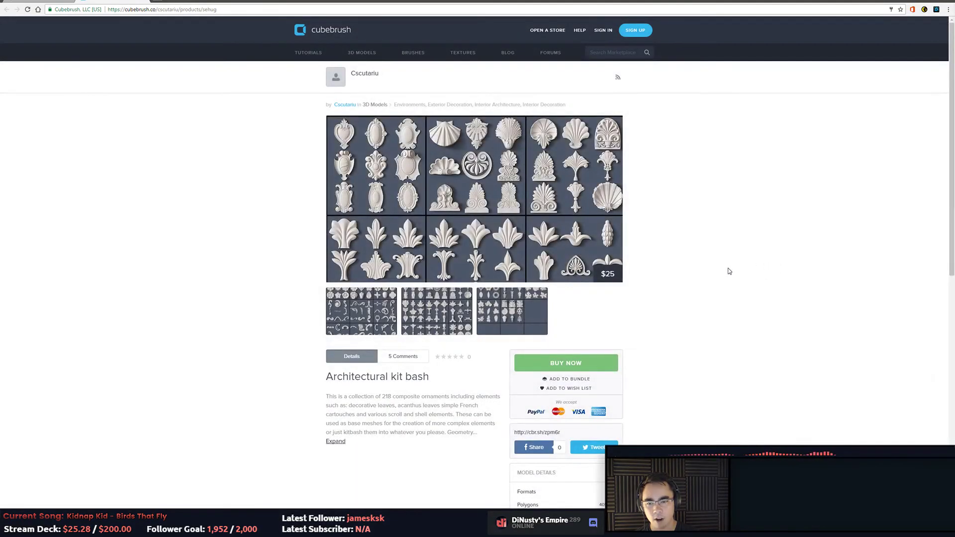
pyautogui.moveTo(451, 379); pyautogui.dragTo(360, 379)
pyautogui.click(640, 277)
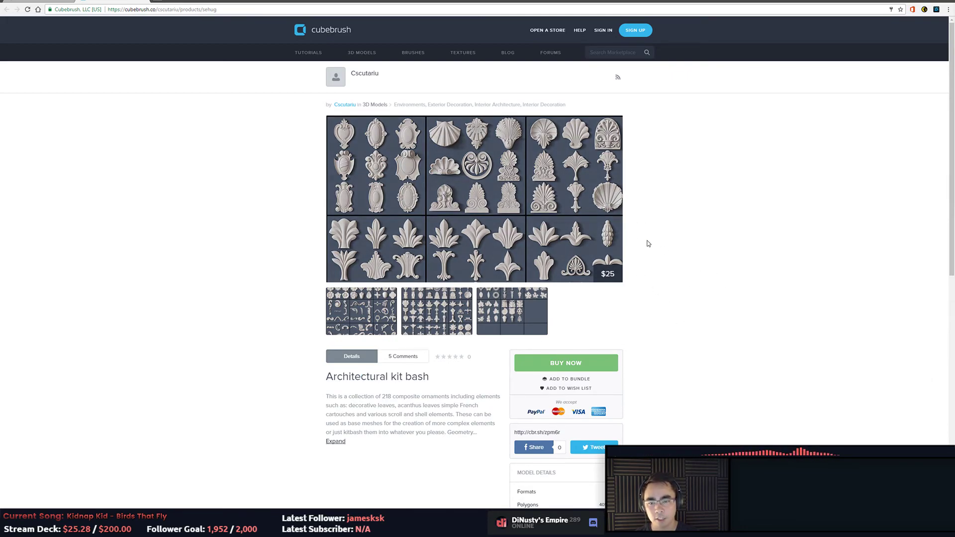
pyautogui.click(142, 1)
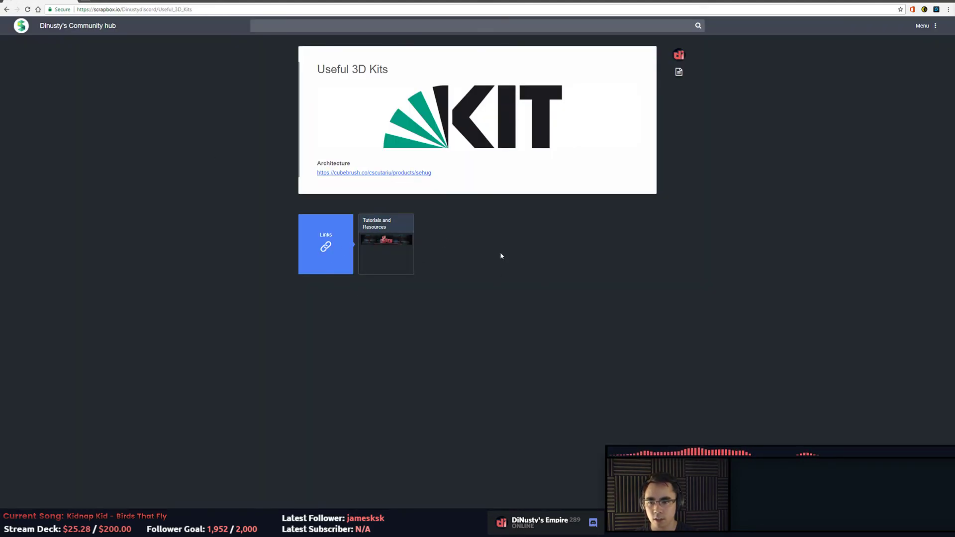
pyautogui.click(401, 243)
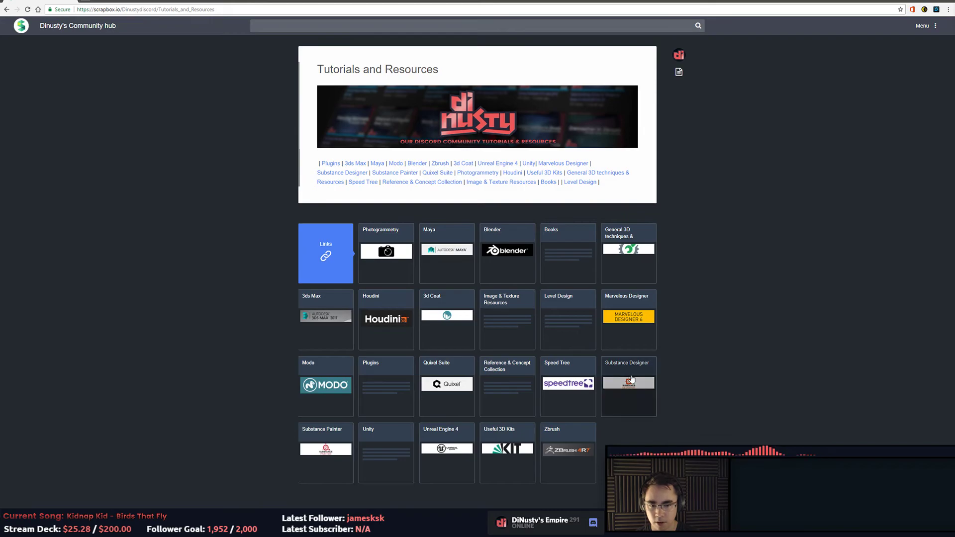
# Review the tutorial and resource links on the Substance Designer page and return to the overview.
pyautogui.click(628, 382)
pyautogui.scroll(-5, 424, 300)
pyautogui.scroll(3, 427, 299)
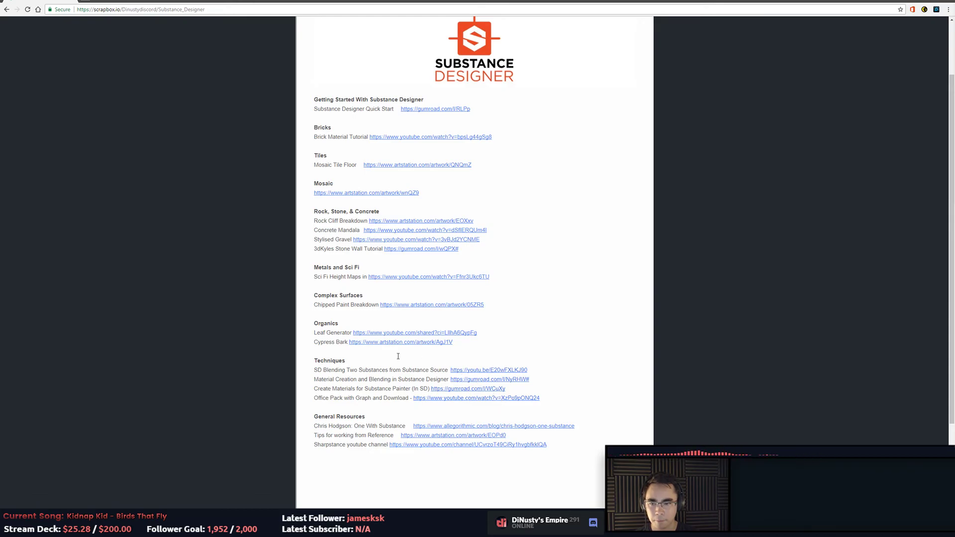
pyautogui.scroll(2, 296, 262)
pyautogui.hotkey('alt', 'Left')
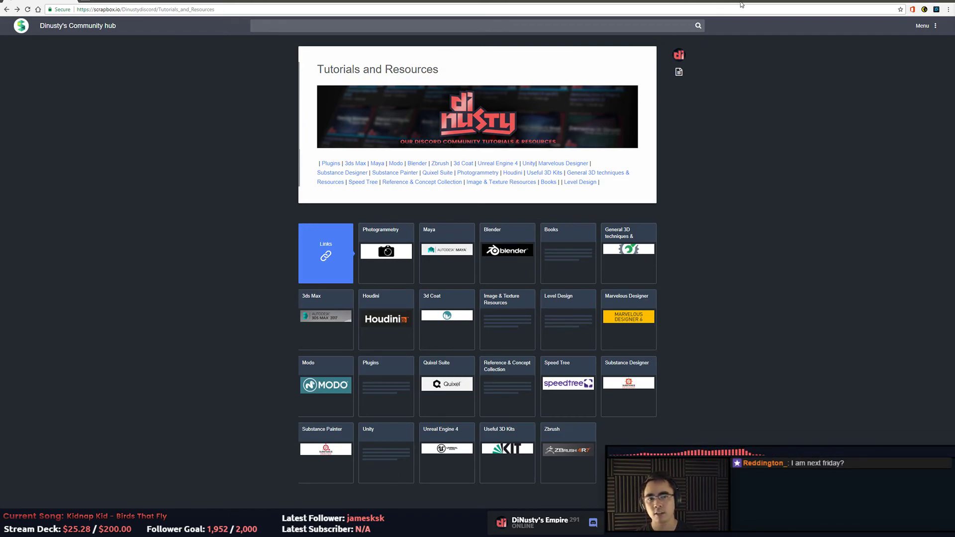
# Bring the Zenkit tracker into view, enlarge its window and move the first two entries of Portfolios to Review to Completed.
pyautogui.moveTo(498, 2); pyautogui.dragTo(954, 46)
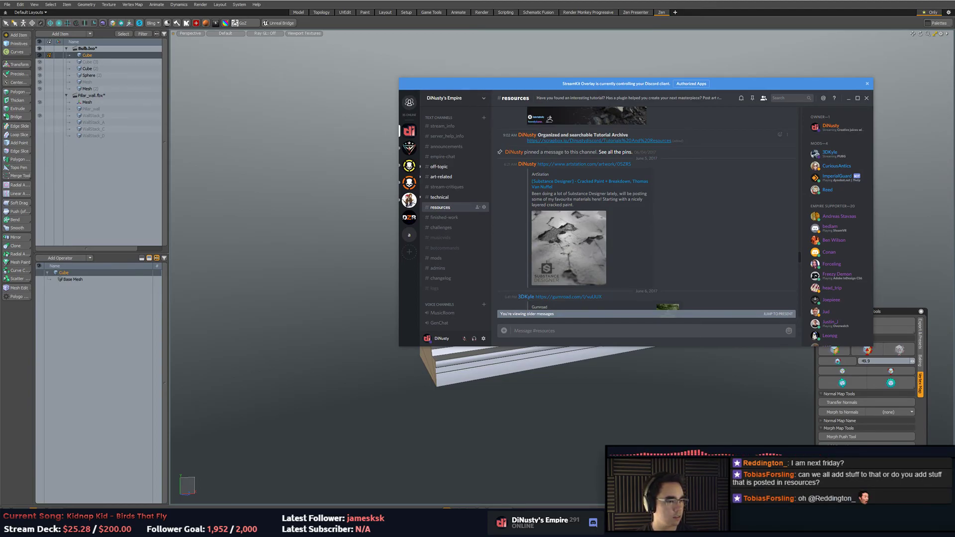
pyautogui.moveTo(954, 30); pyautogui.dragTo(343, 58)
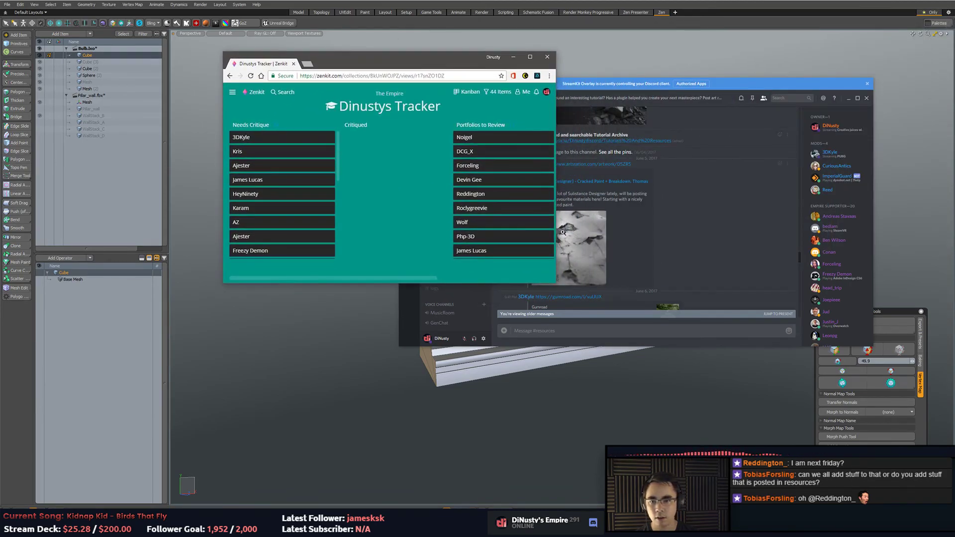
pyautogui.moveTo(556, 283); pyautogui.dragTo(834, 368)
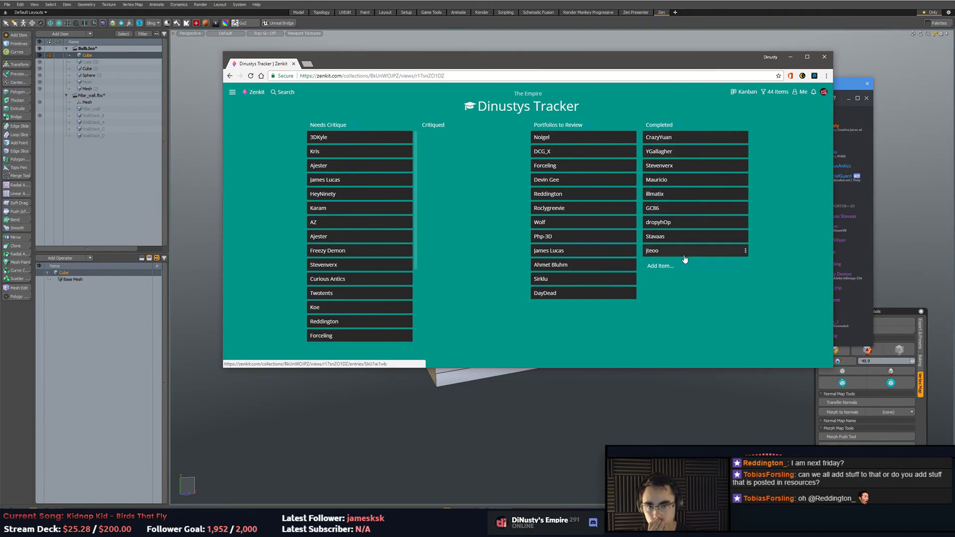
pyautogui.moveTo(562, 139); pyautogui.dragTo(669, 151)
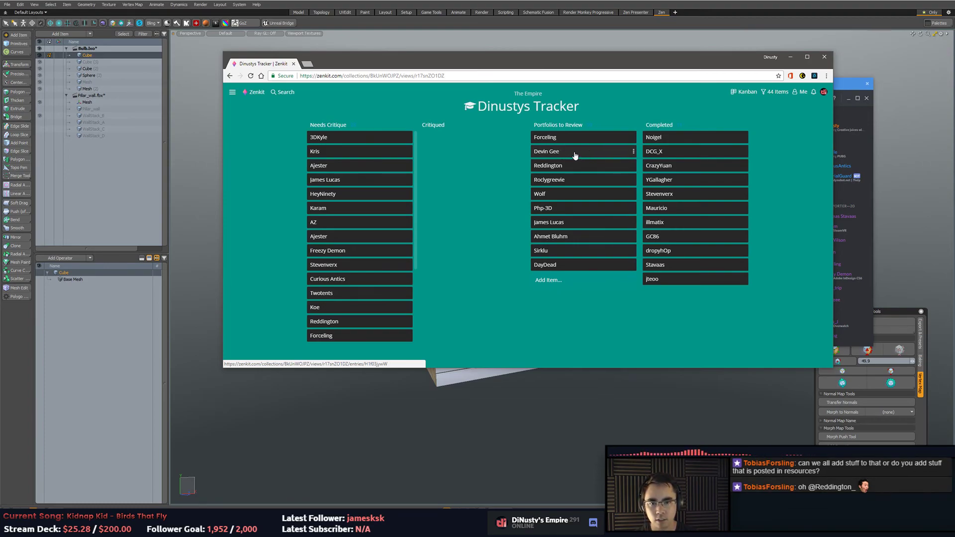
# Show the tracker as a calendar and swap the first portfolio reviews listed on 18 and 25 August.
pyautogui.click(746, 93)
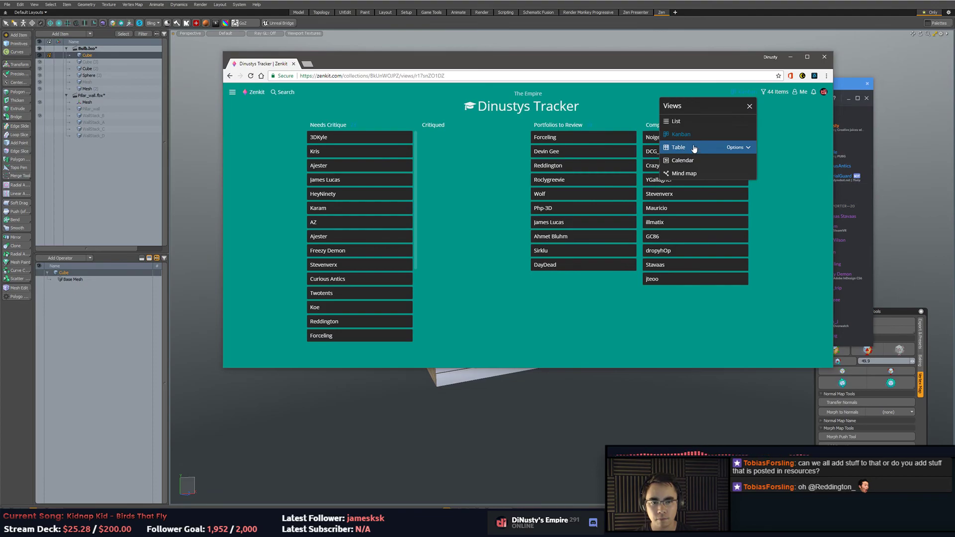
pyautogui.click(702, 165)
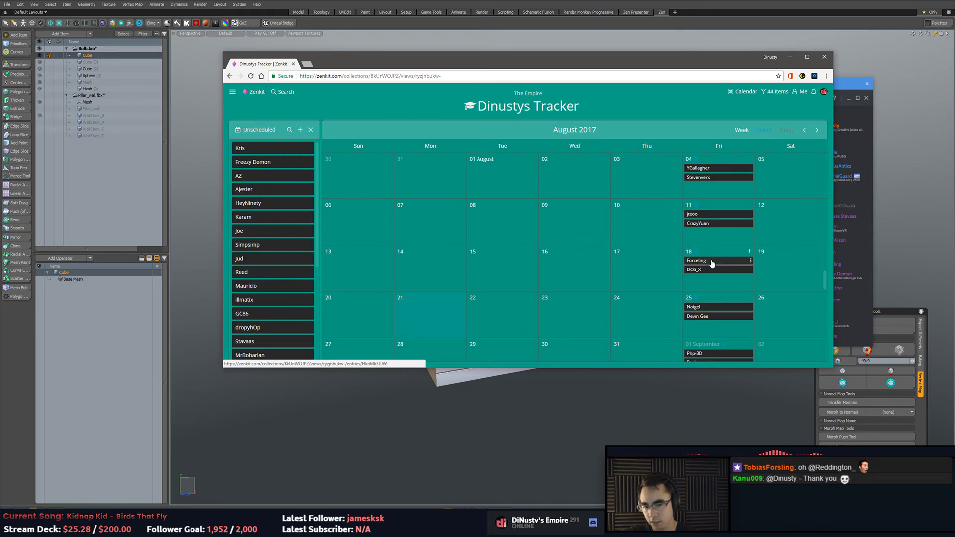
pyautogui.moveTo(708, 308); pyautogui.dragTo(726, 301)
# Check the Friday portfolio reviews scheduled from late August into September, then return the tracker to the Kanban view.
pyautogui.scroll(-1, 793, 313)
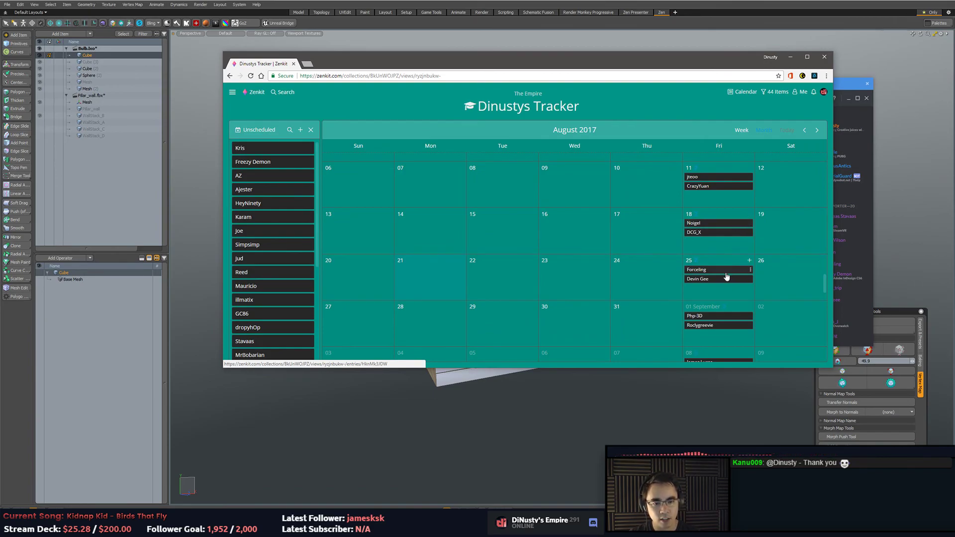
pyautogui.scroll(-1, 716, 314)
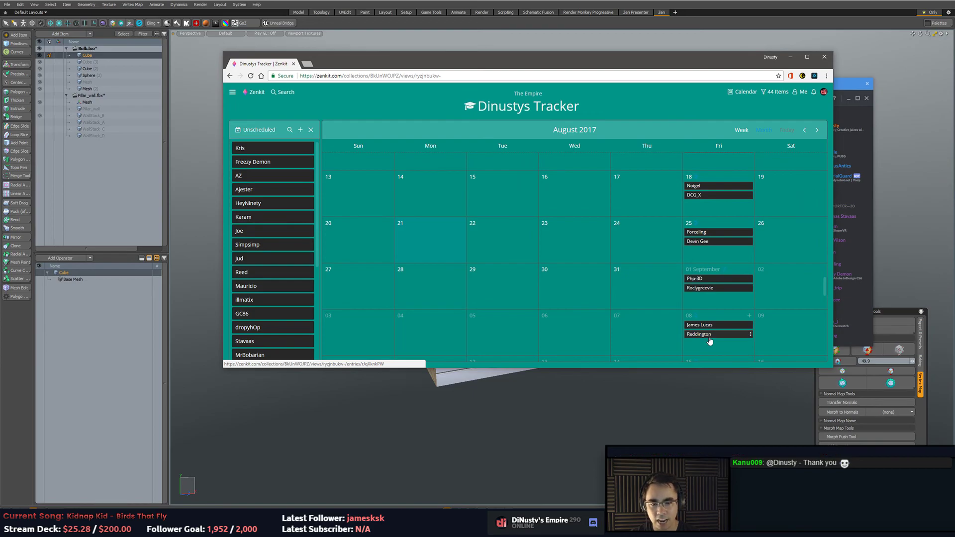
pyautogui.scroll(-1, 716, 338)
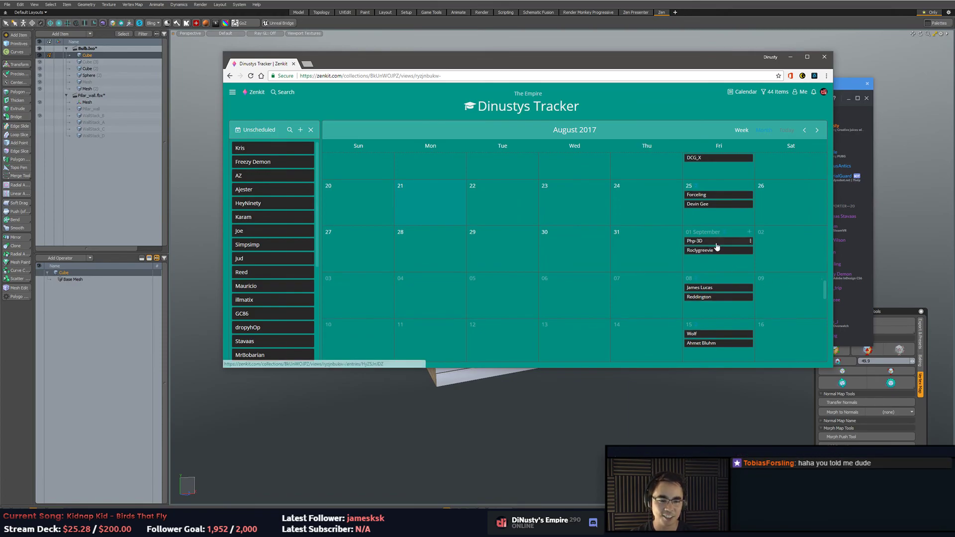
pyautogui.scroll(1, 766, 256)
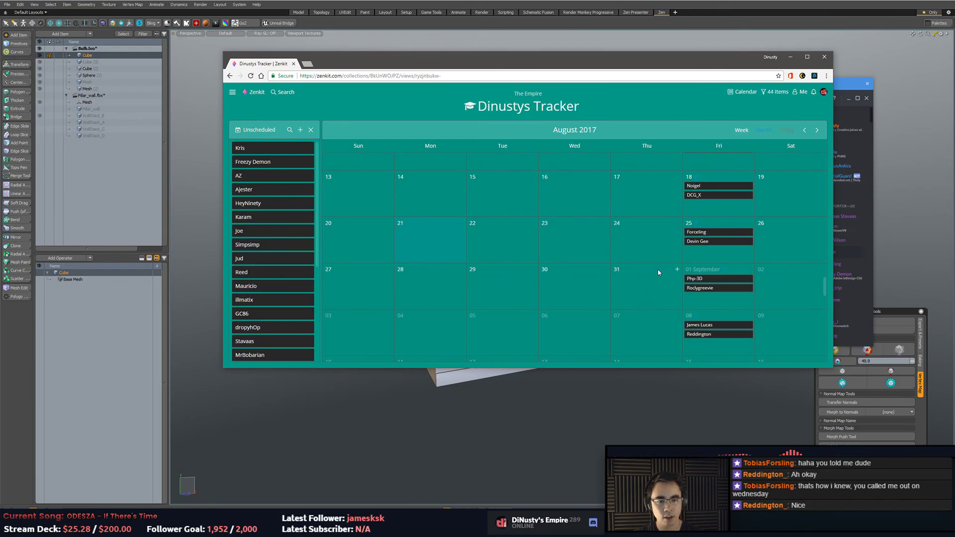
pyautogui.scroll(-1, 659, 272)
pyautogui.scroll(1, 658, 272)
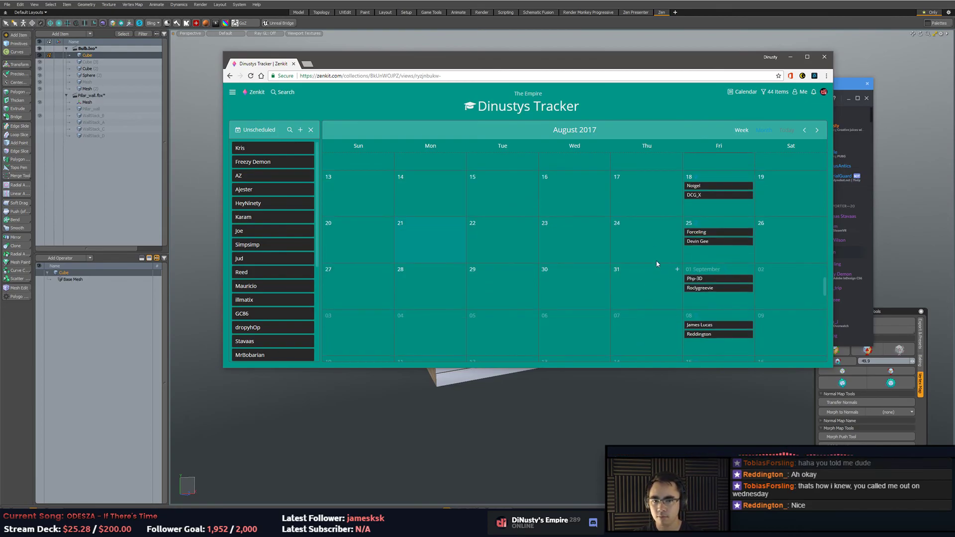
pyautogui.click(742, 92)
pyautogui.click(696, 134)
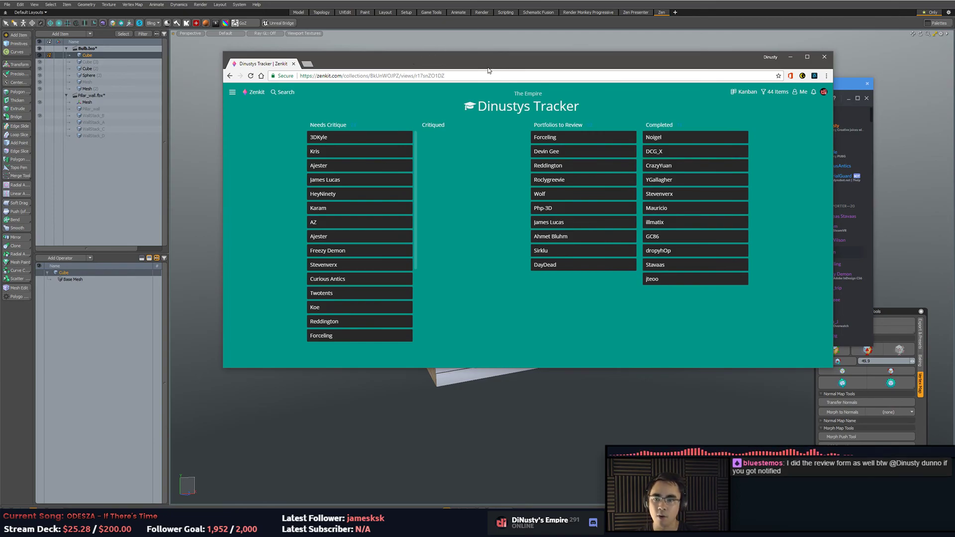
# Put the tracker away and go to the pinned Portfolio Review Requests message in Discord's art-related channel.
pyautogui.moveTo(507, 57); pyautogui.dragTo(954, 57)
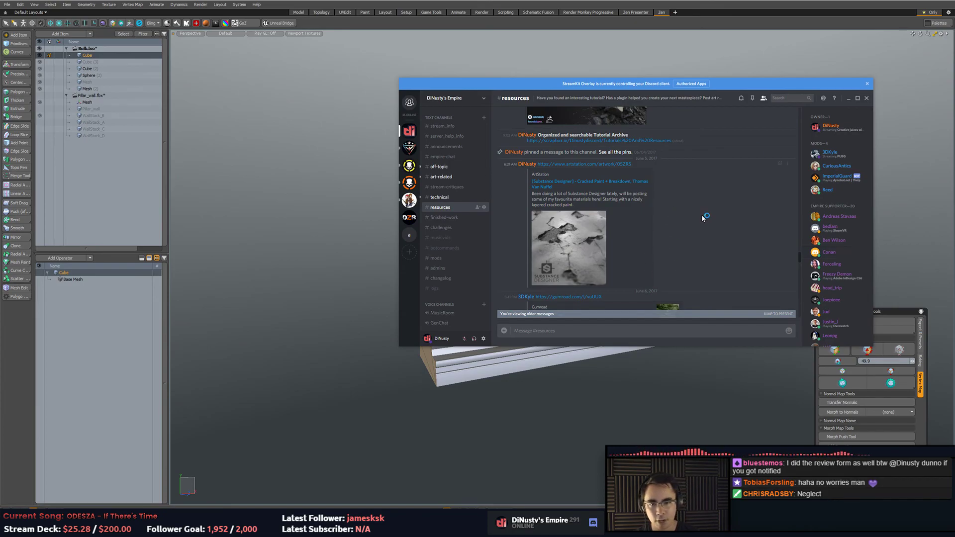
pyautogui.click(443, 176)
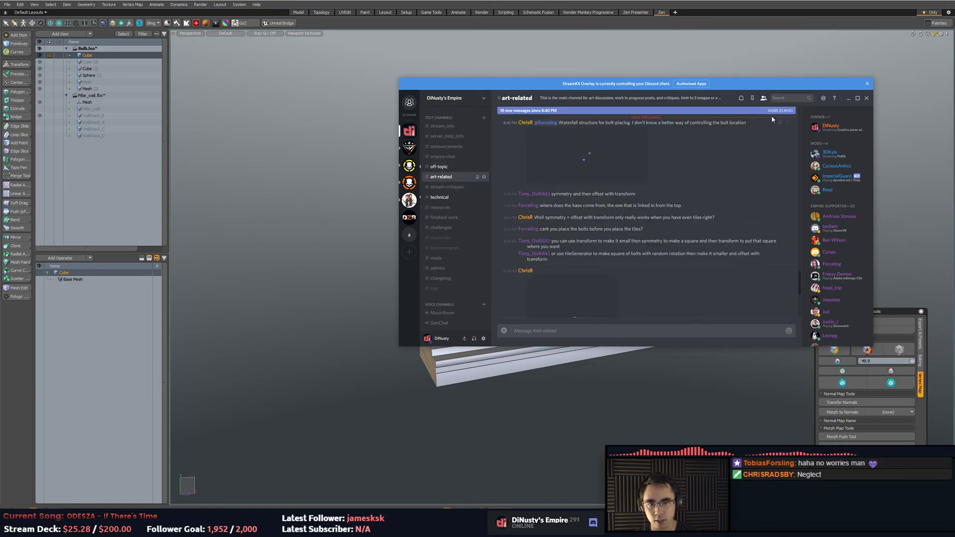
pyautogui.click(753, 98)
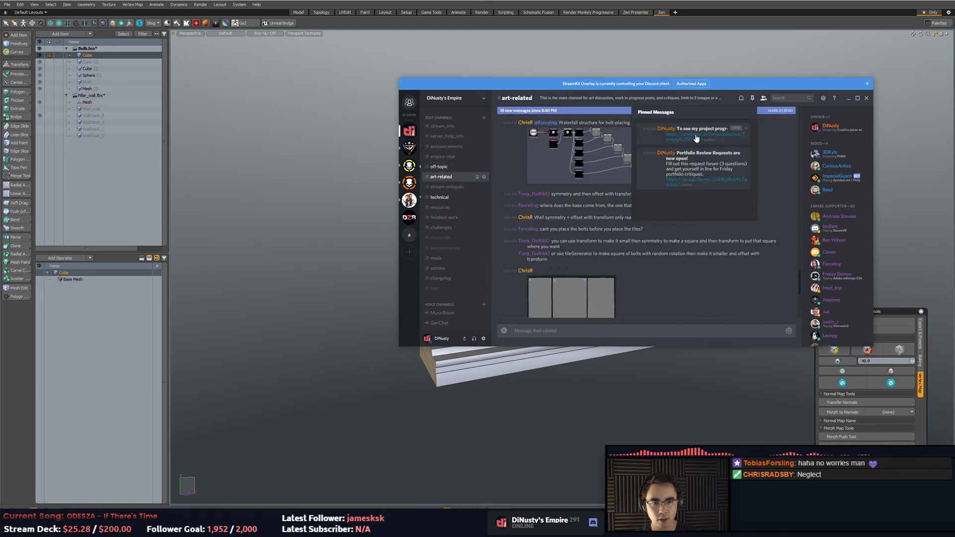
pyautogui.click(709, 171)
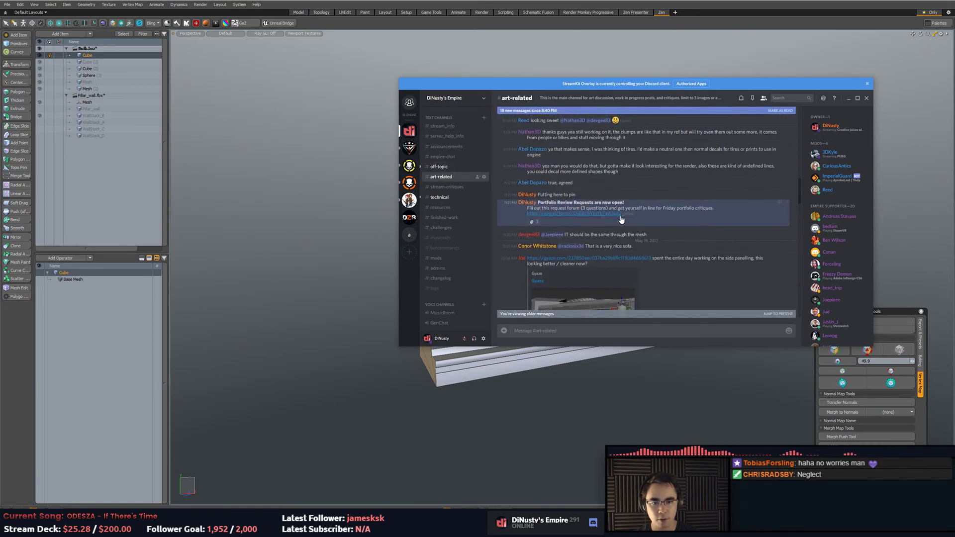
# Copy the request form link from the Portfolio Review Requests message, share it in the stream chat and react to the message.
pyautogui.moveTo(625, 215); pyautogui.dragTo(525, 215)
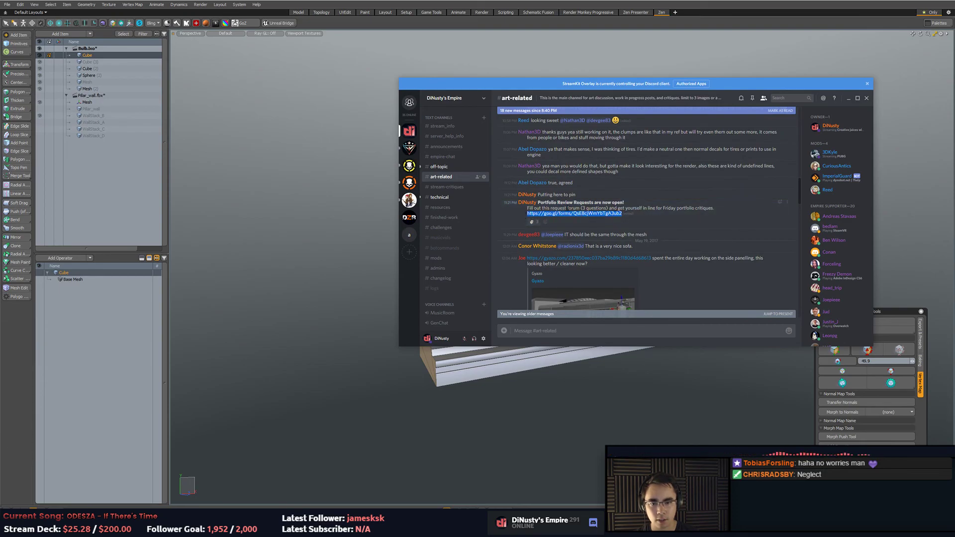
pyautogui.hotkey('alt', 'Tab')
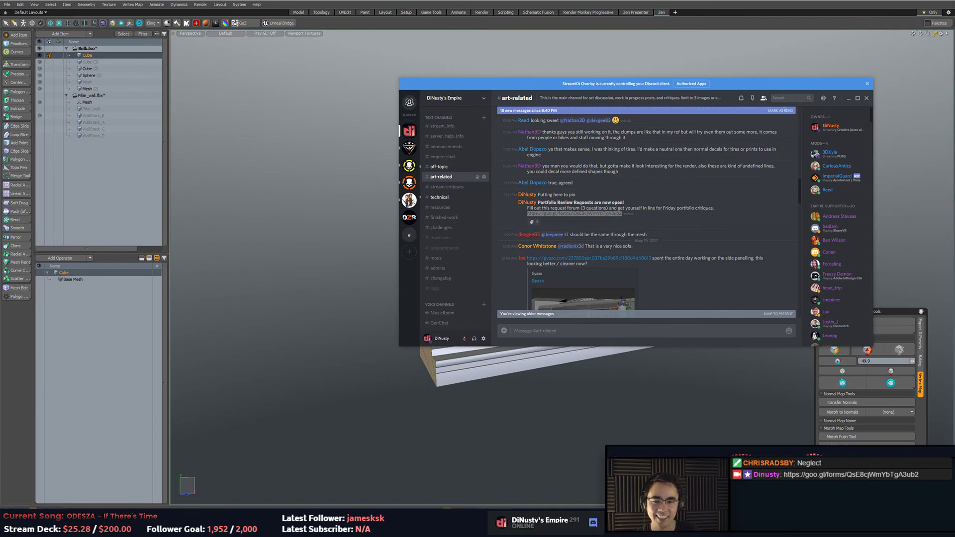
pyautogui.click(535, 222)
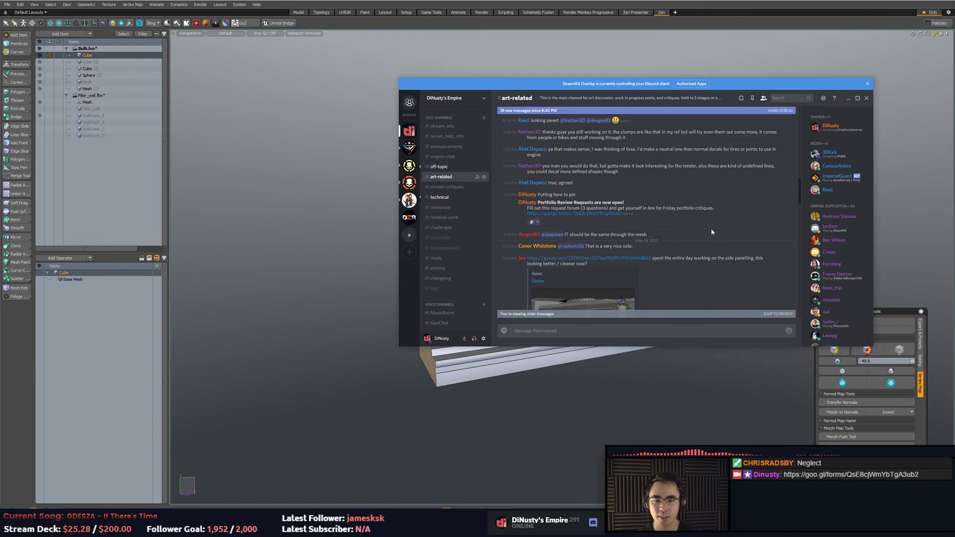